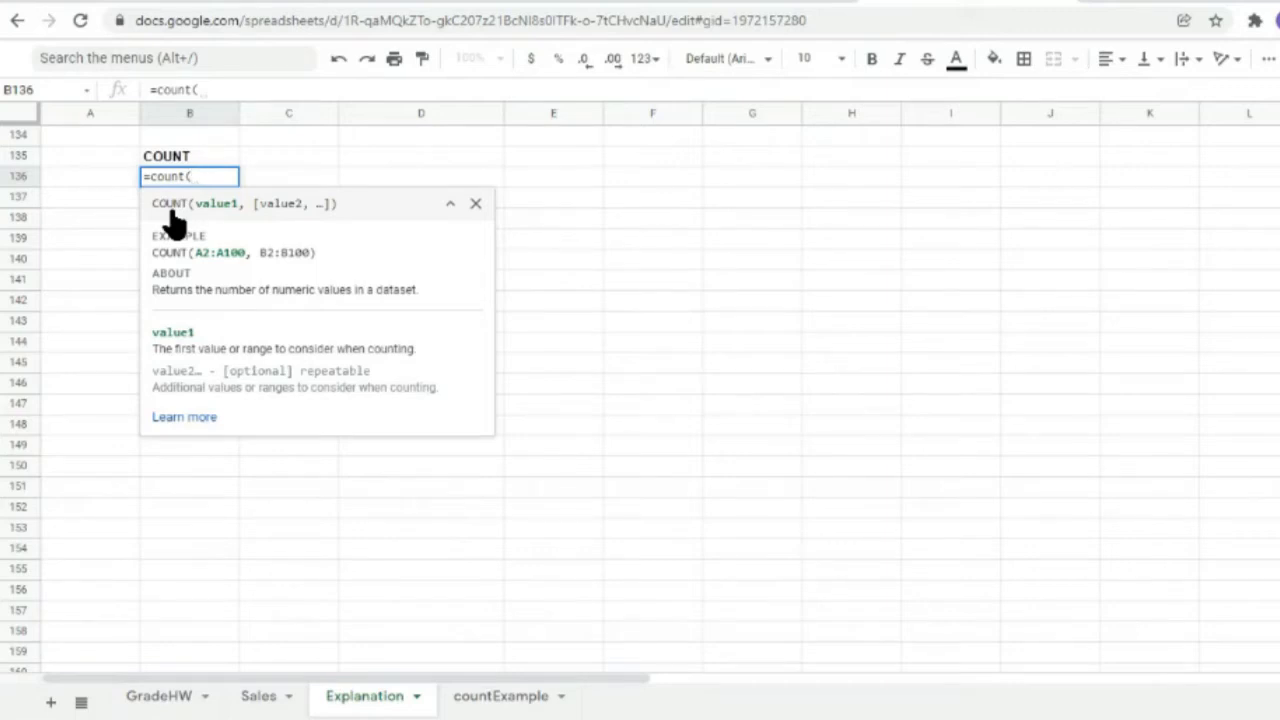
Add 1, "2" and "4.fr" as the first three arguments of the COUNT formula in B136.
type("1,\"2\"")
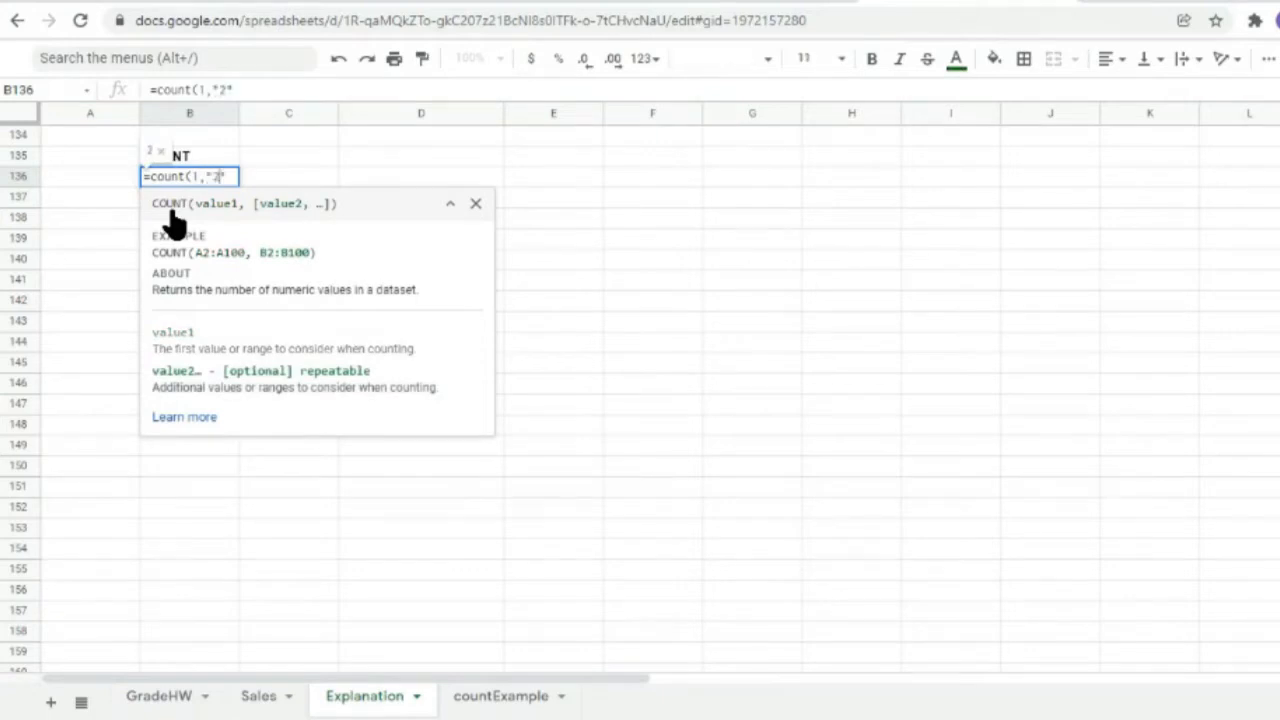
type(",4.fr")
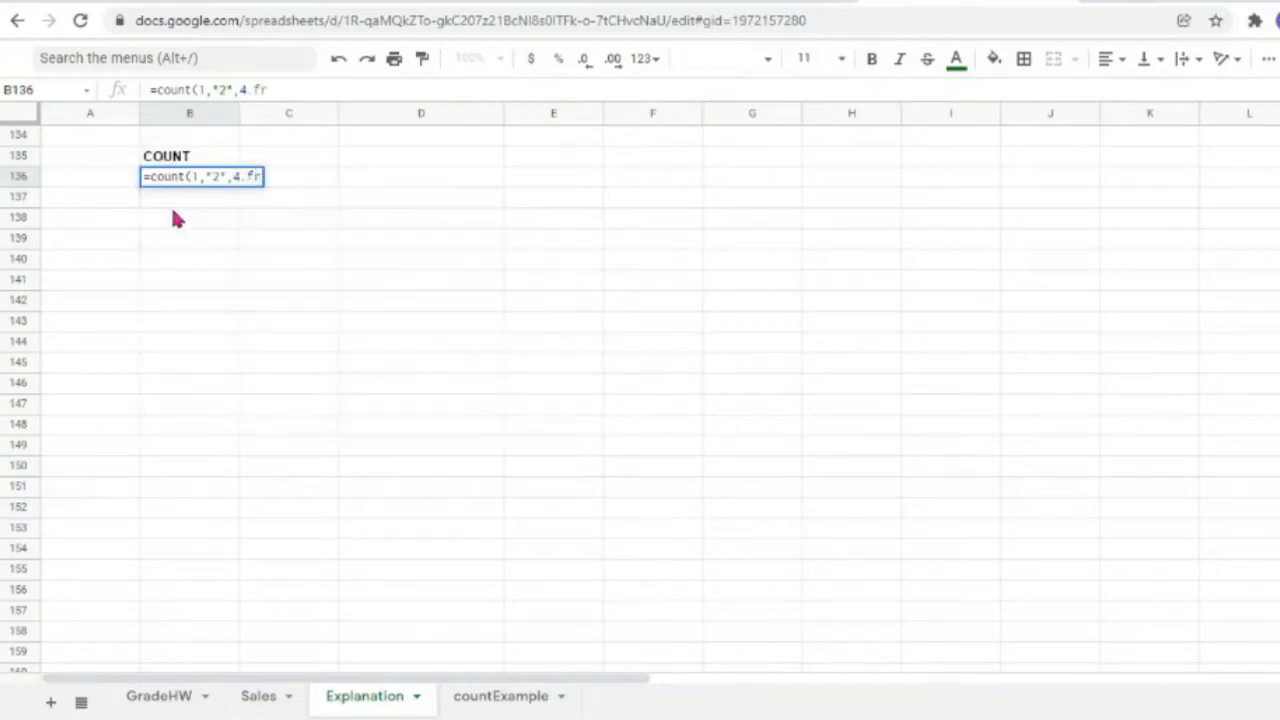
type("\"")
key("Left")
key("Left")
key("Left")
key("Left")
key("Left")
type("\"")
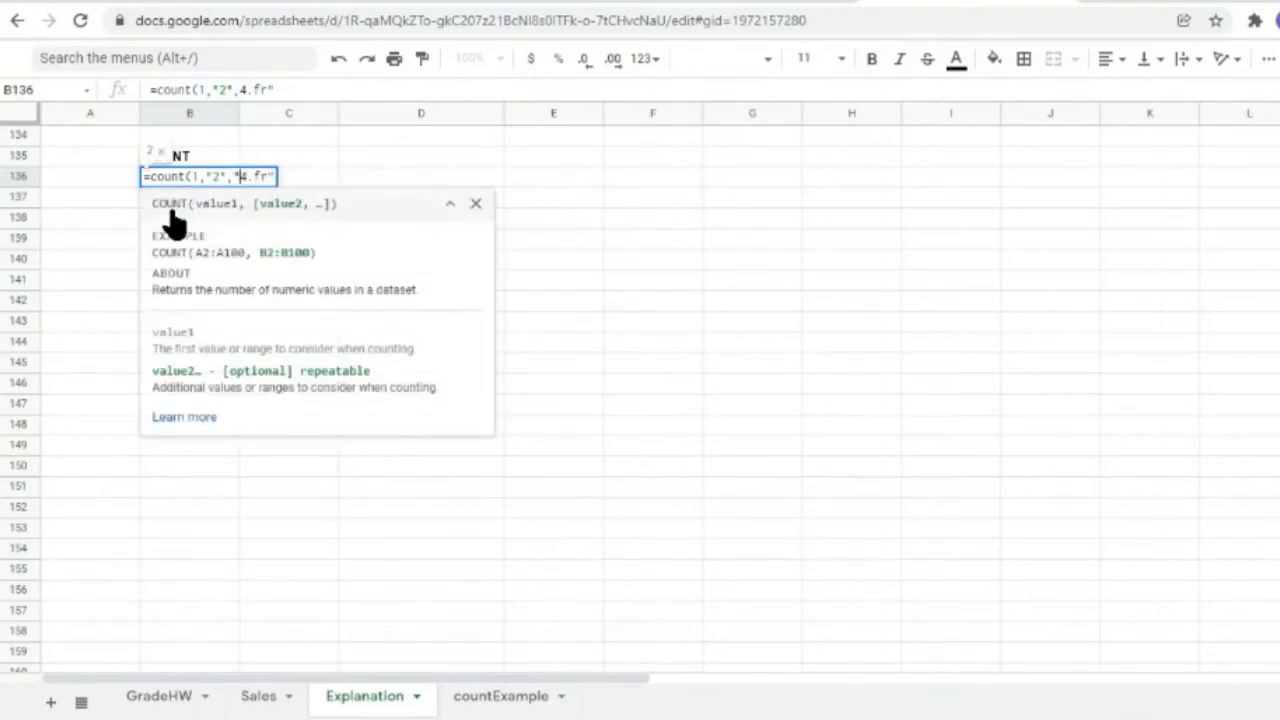
Append the arguments 1, 2.2 and "abc" to the COUNT formula in B136 and close its parenthesis.
key("Right")
key("Right")
key("Right")
key("Right")
key("Right")
type(",")
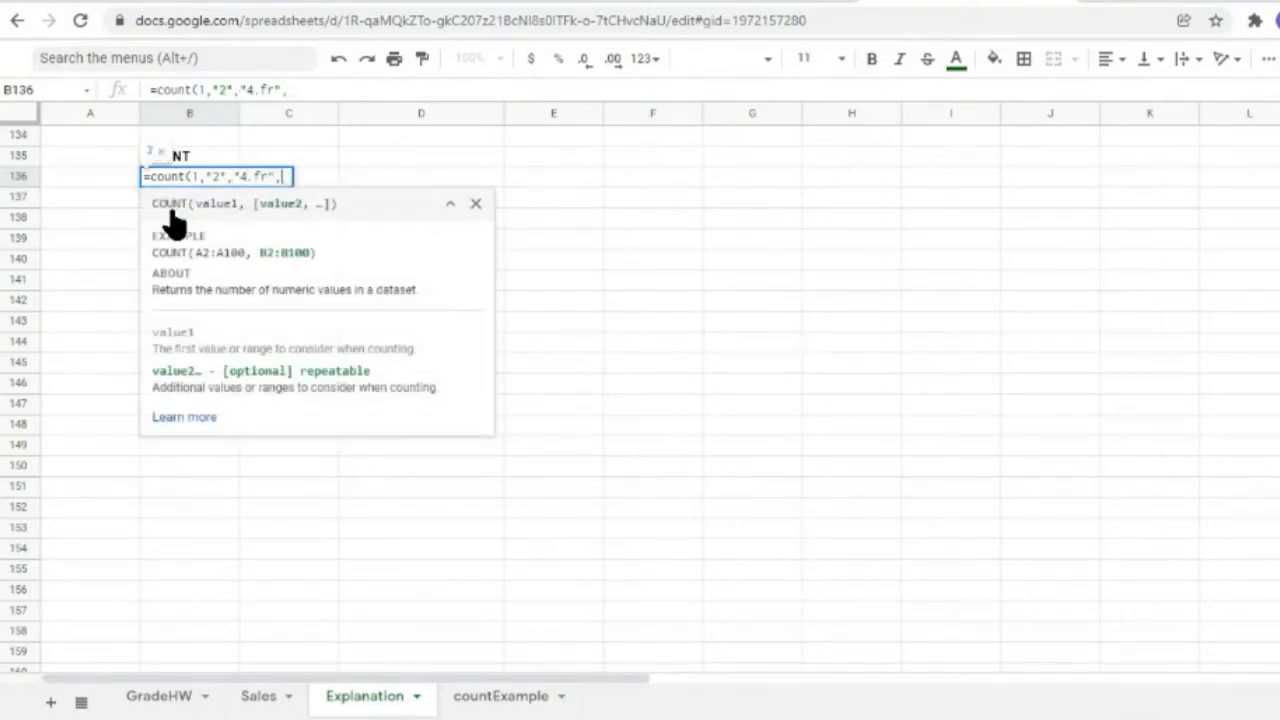
type("1,2.2,\"abc\"")
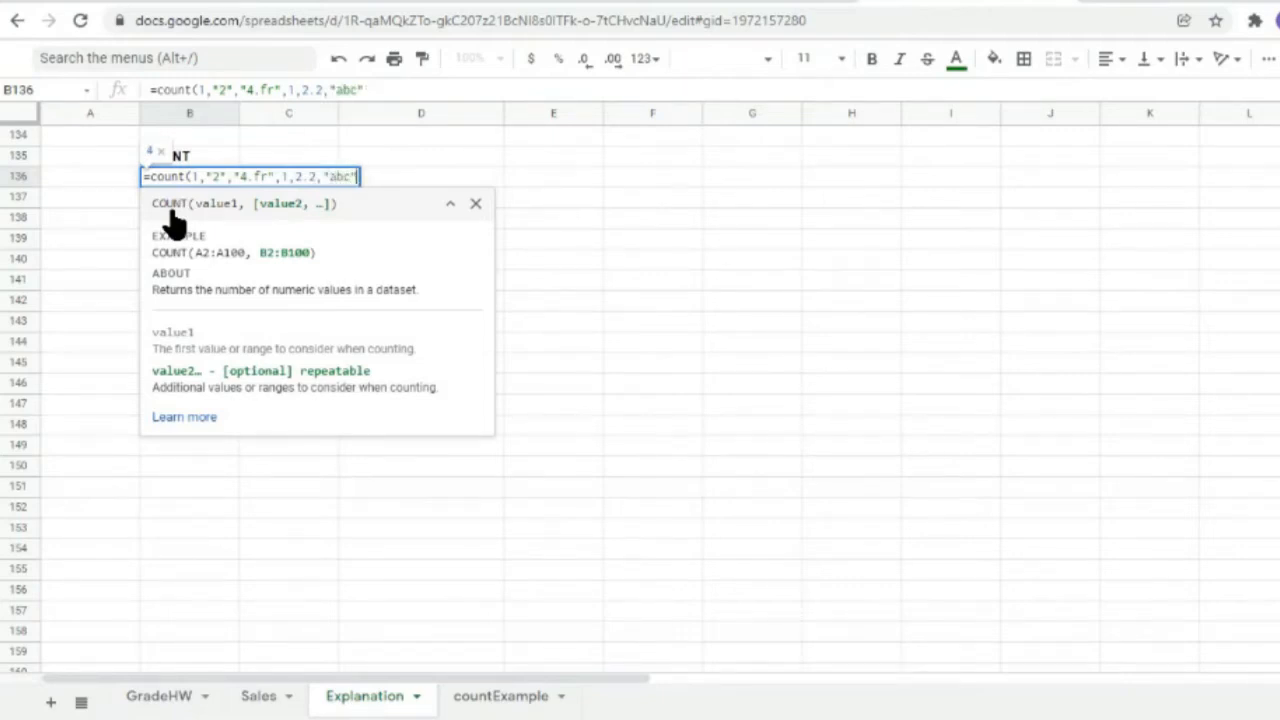
type(")")
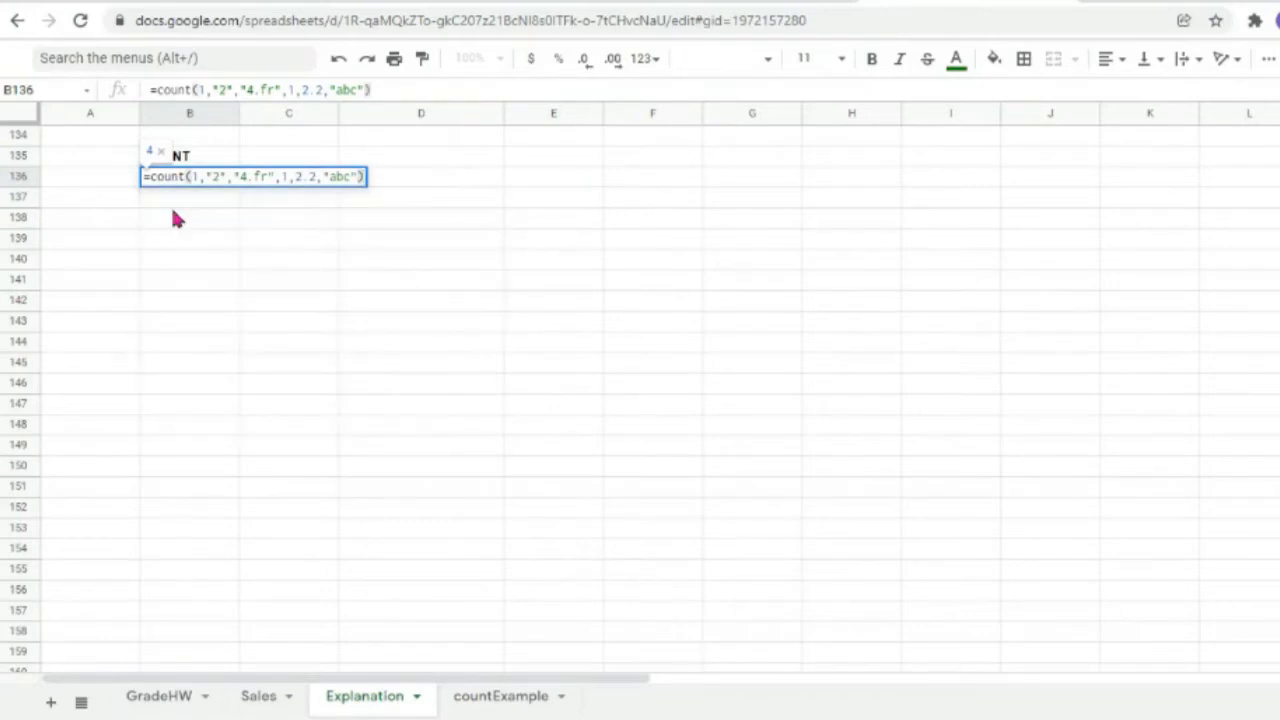
Examine the argument list of the COUNT formula in B136, comparing the plain numbers with the quoted values.
key("ctrl+a")
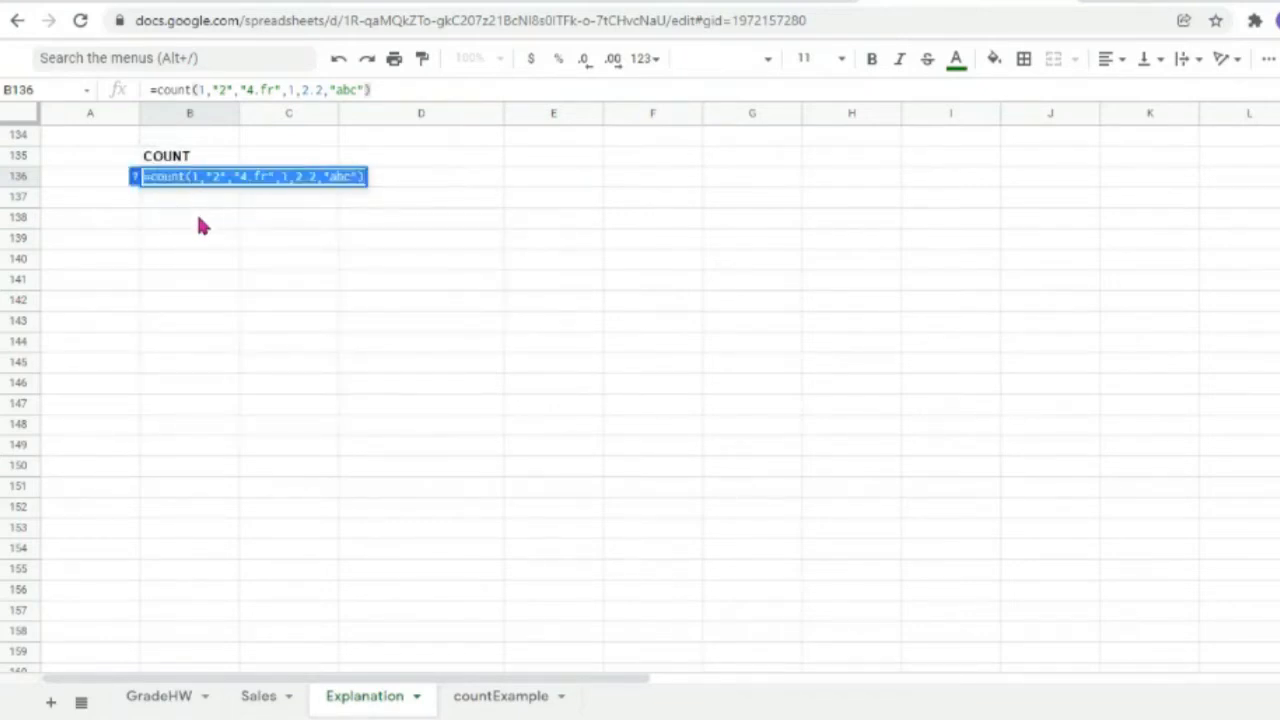
left_click(192, 177)
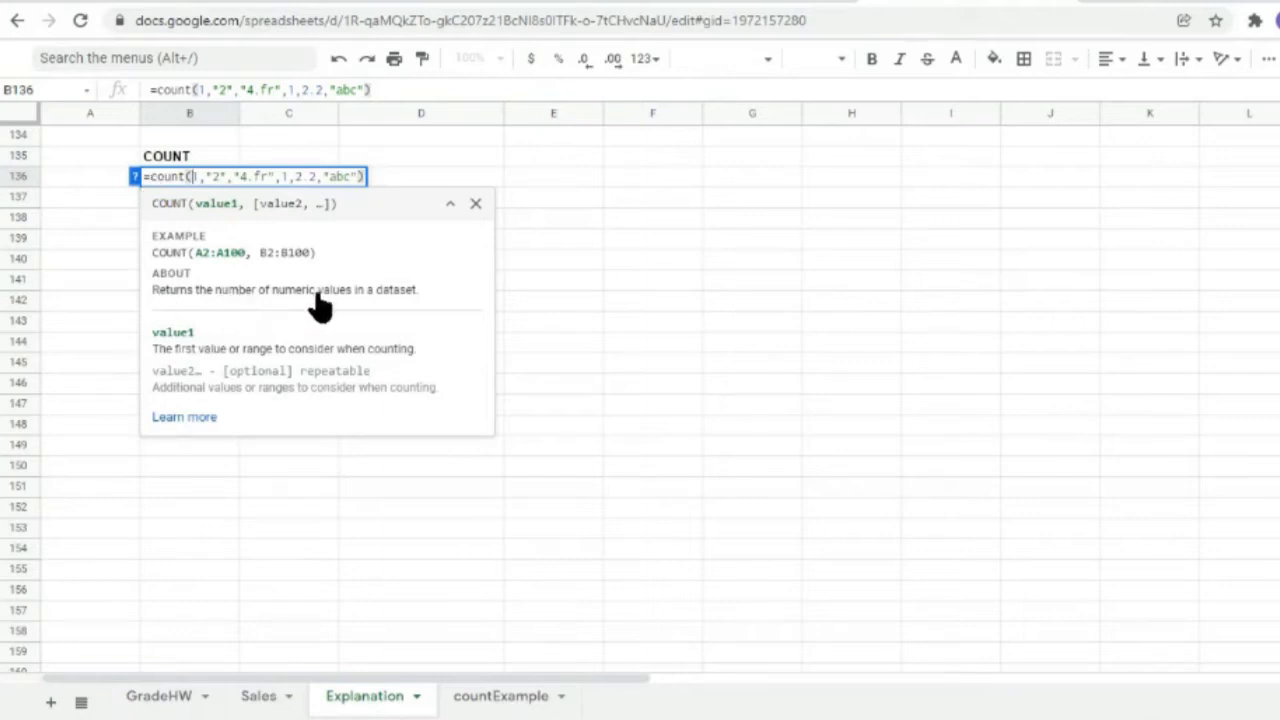
left_click_drag(360, 195, 195, 195)
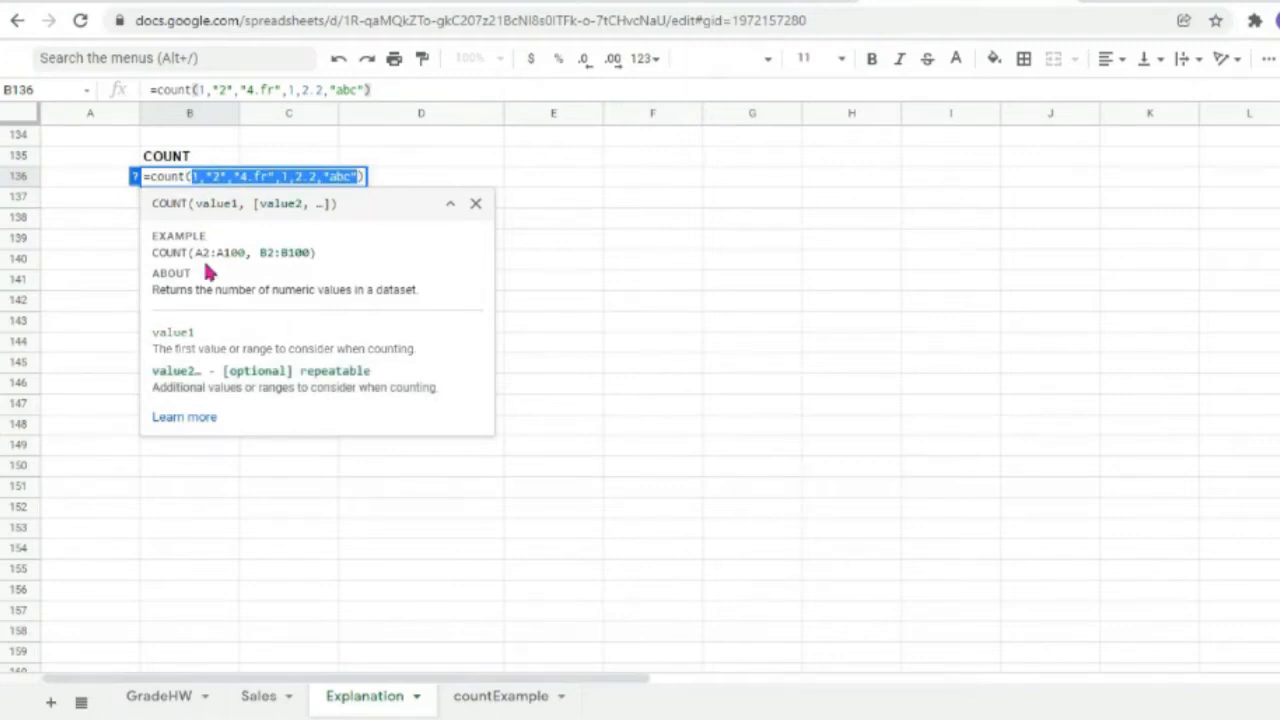
left_click(216, 188)
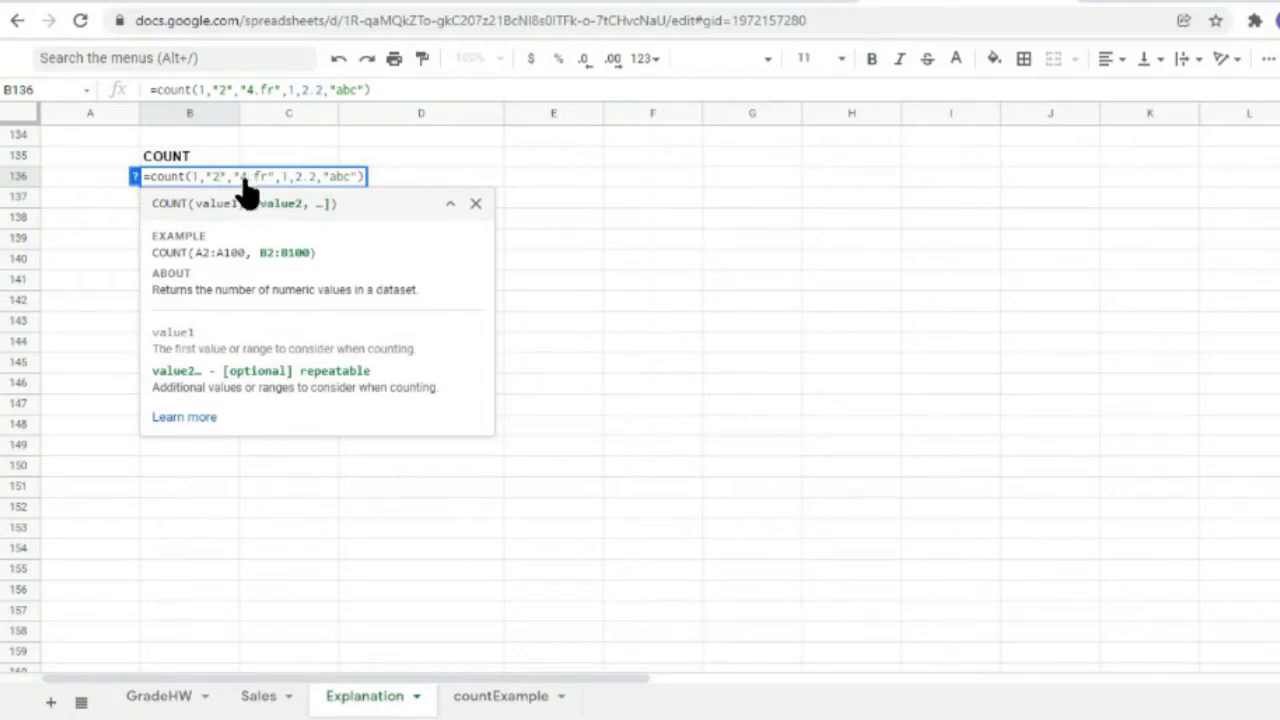
double_click(257, 177)
left_click(242, 176)
left_click_drag(240, 177, 268, 180)
left_click(251, 181)
left_click(306, 176)
Make the fourth and fifth arguments of the COUNT formula negative, as -1 and -2.2.
double_click(285, 177)
left_click(284, 180)
type("-")
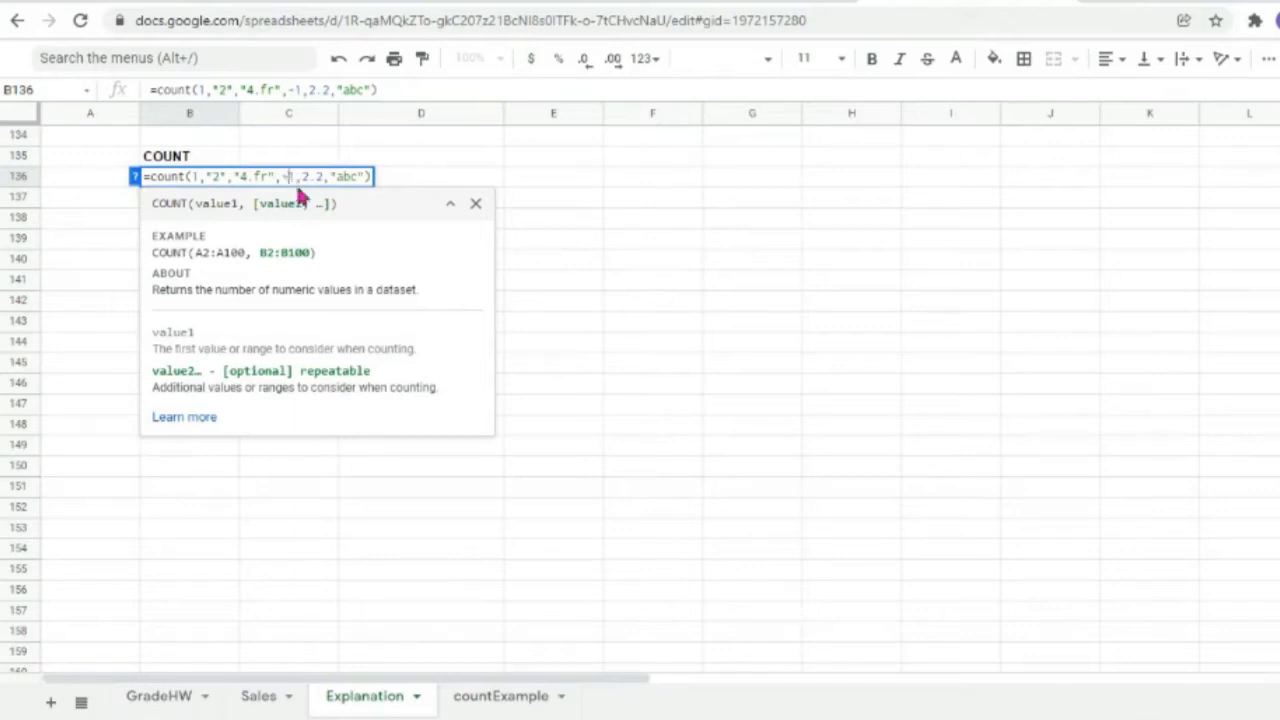
left_click(193, 176)
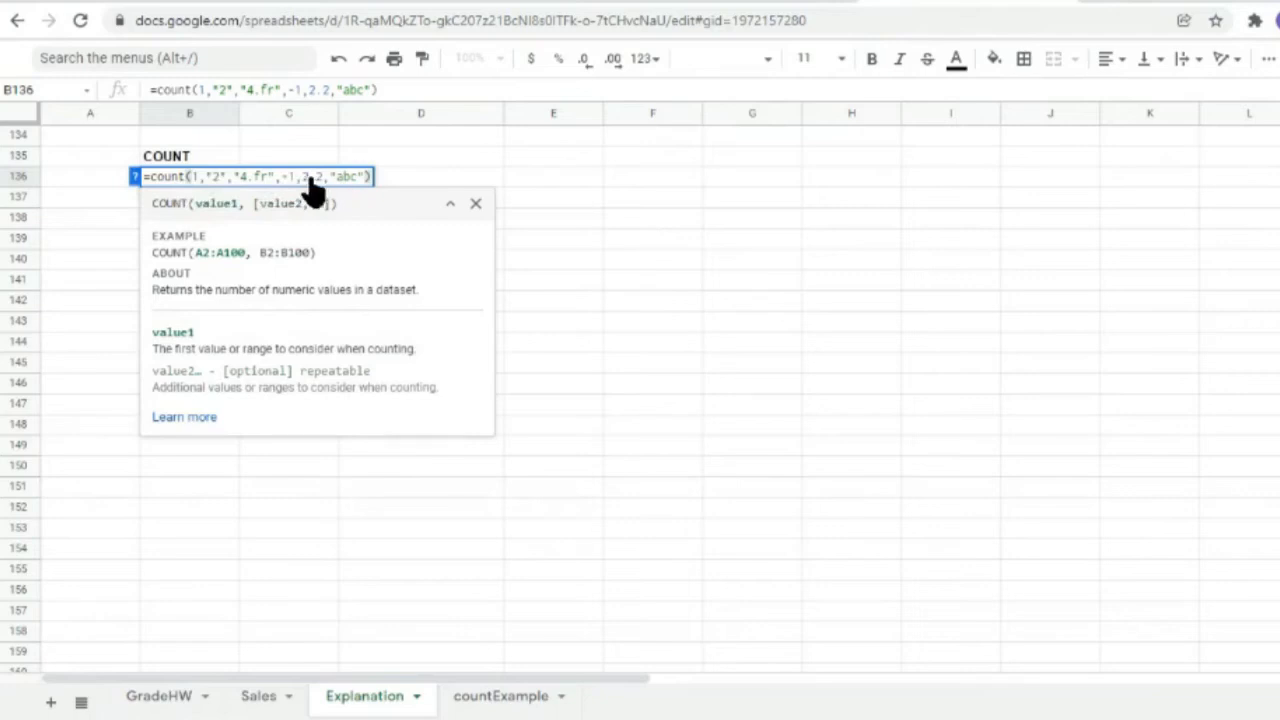
left_click(302, 177)
type("-")
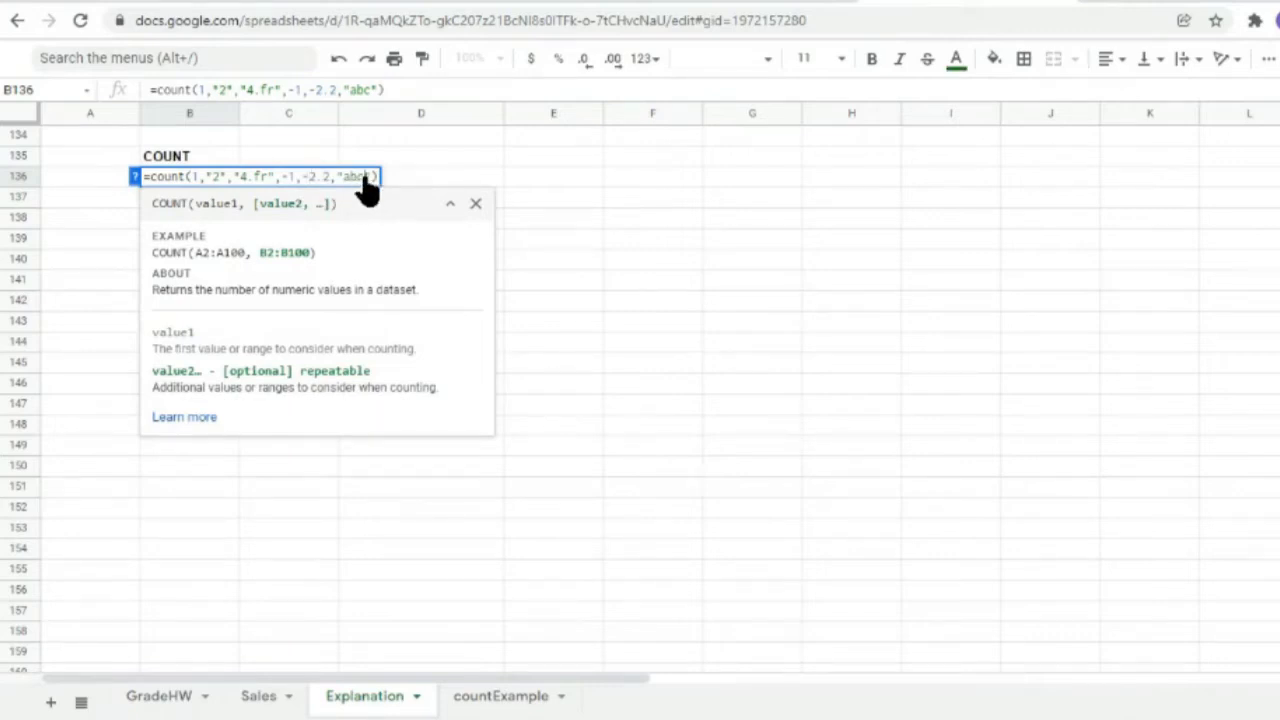
Commit the COUNT formula in B136, then review its arguments and dismiss the function help.
left_click_drag(190, 178, 372, 182)
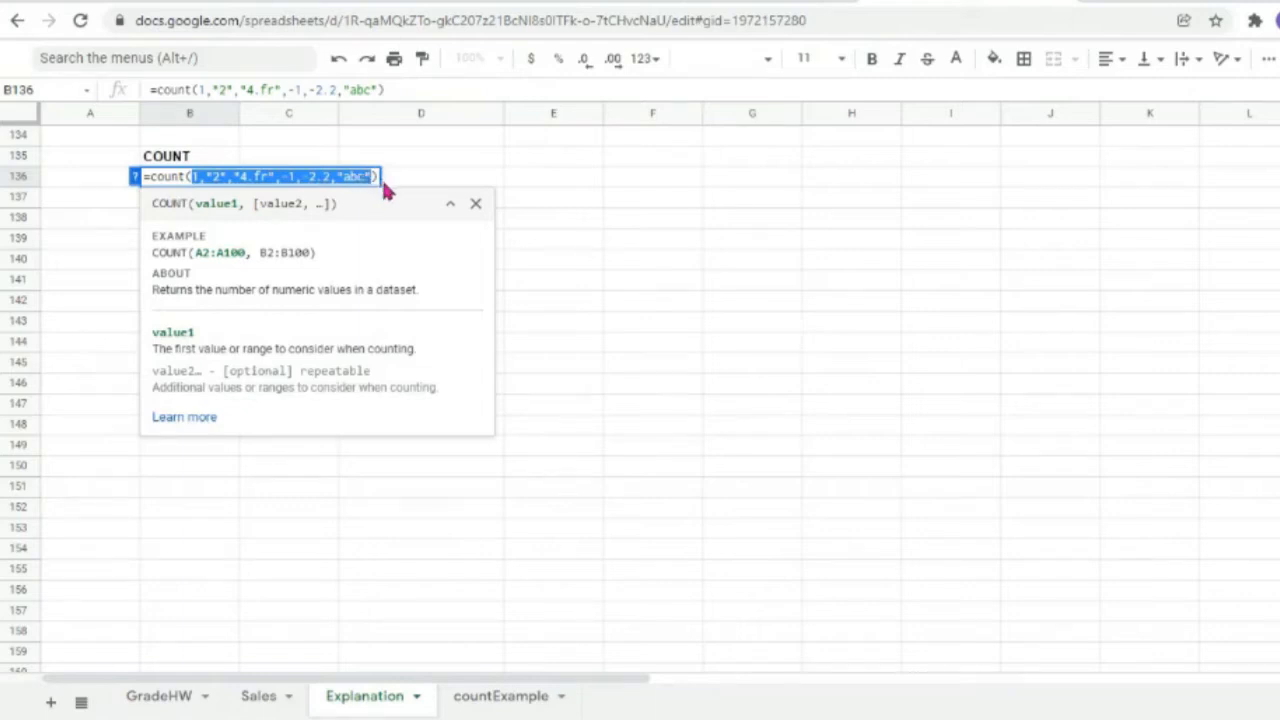
key("Return")
left_click(170, 182)
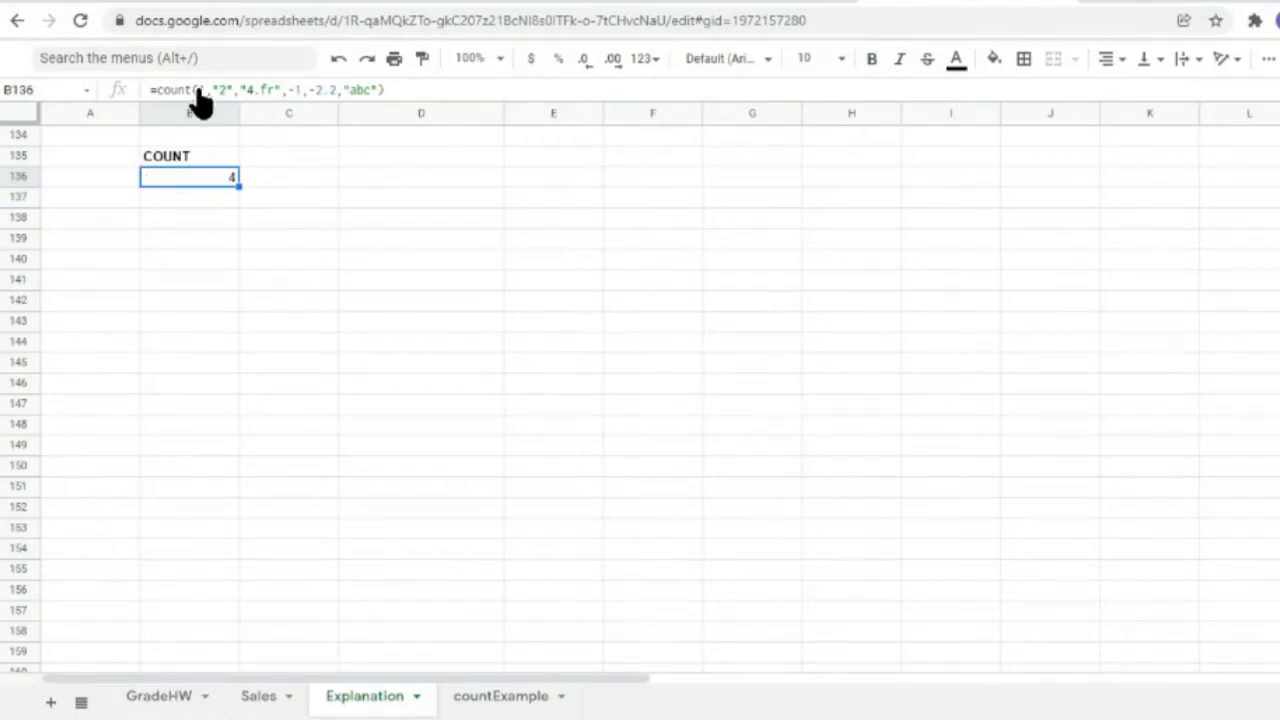
left_click_drag(197, 90, 371, 92)
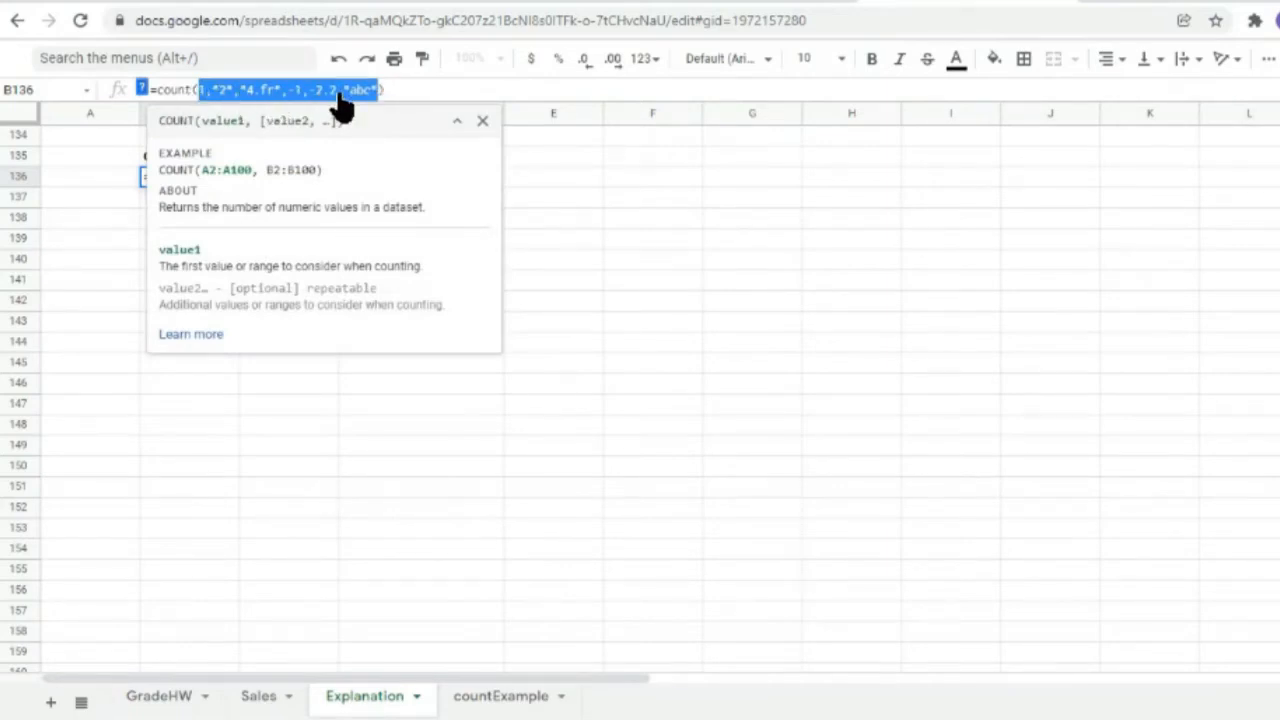
left_click(482, 122)
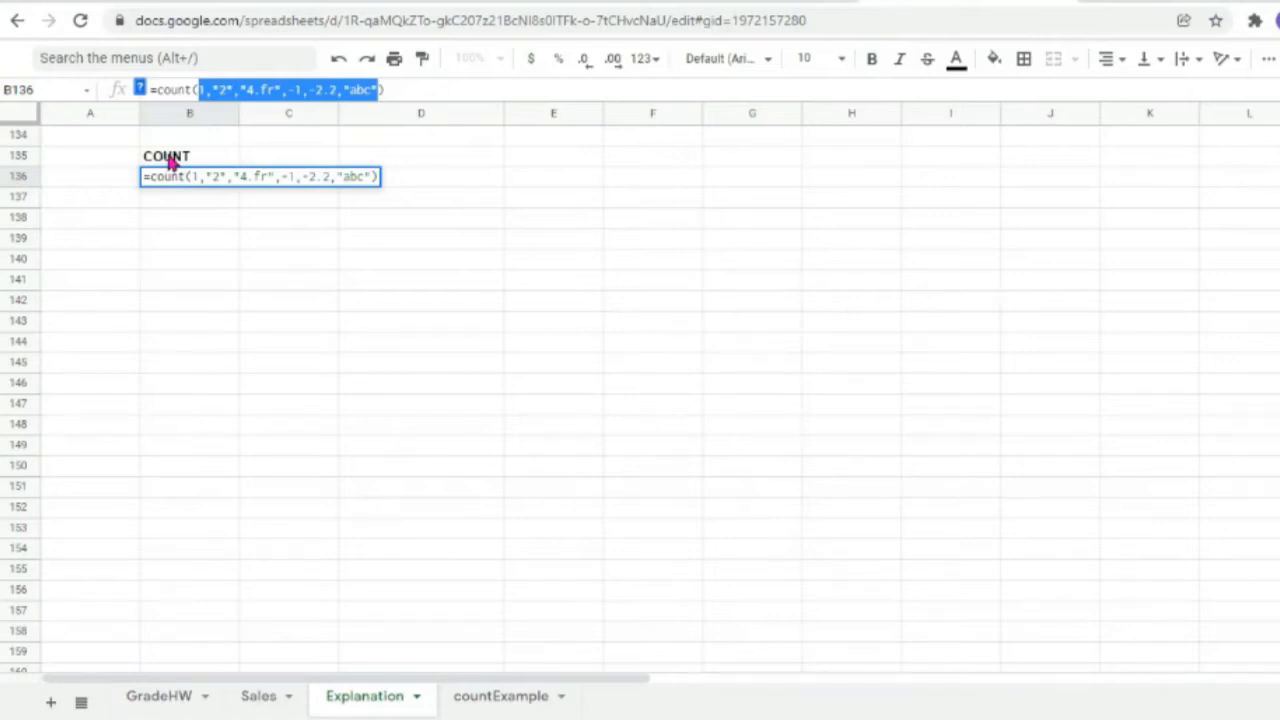
left_click(535, 182)
left_click_drag(520, 177, 873, 362)
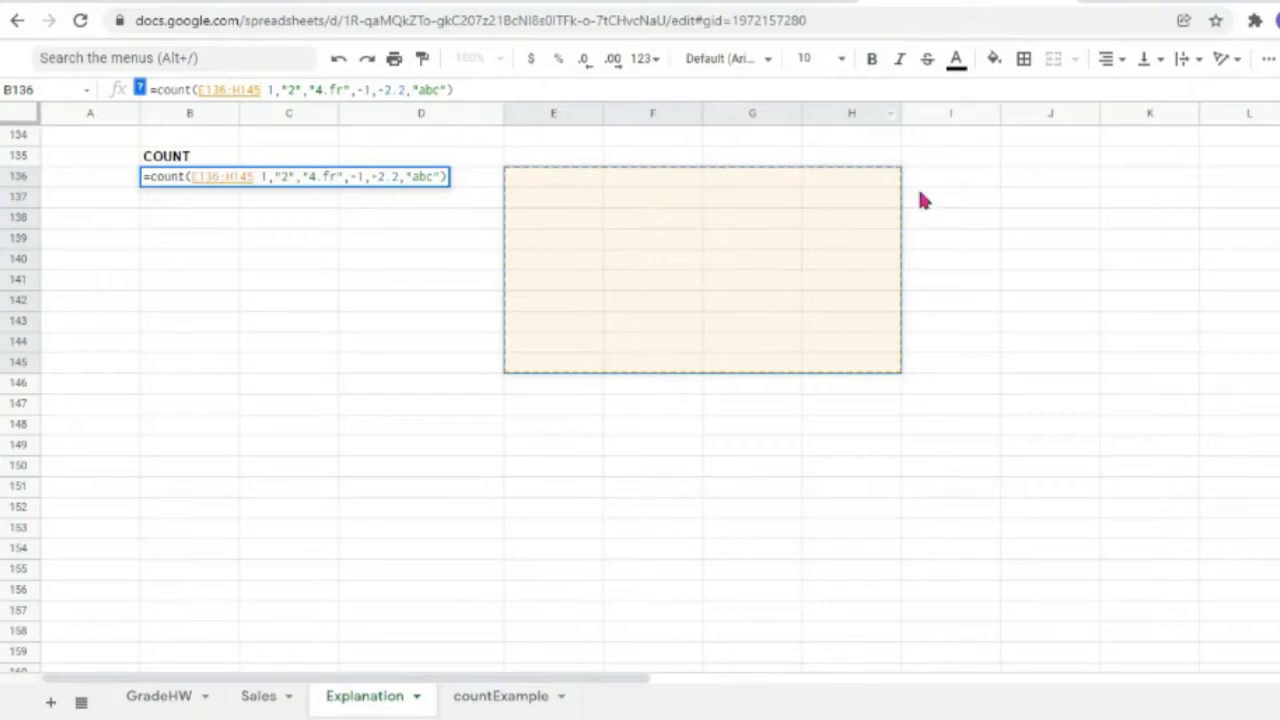
left_click(993, 58)
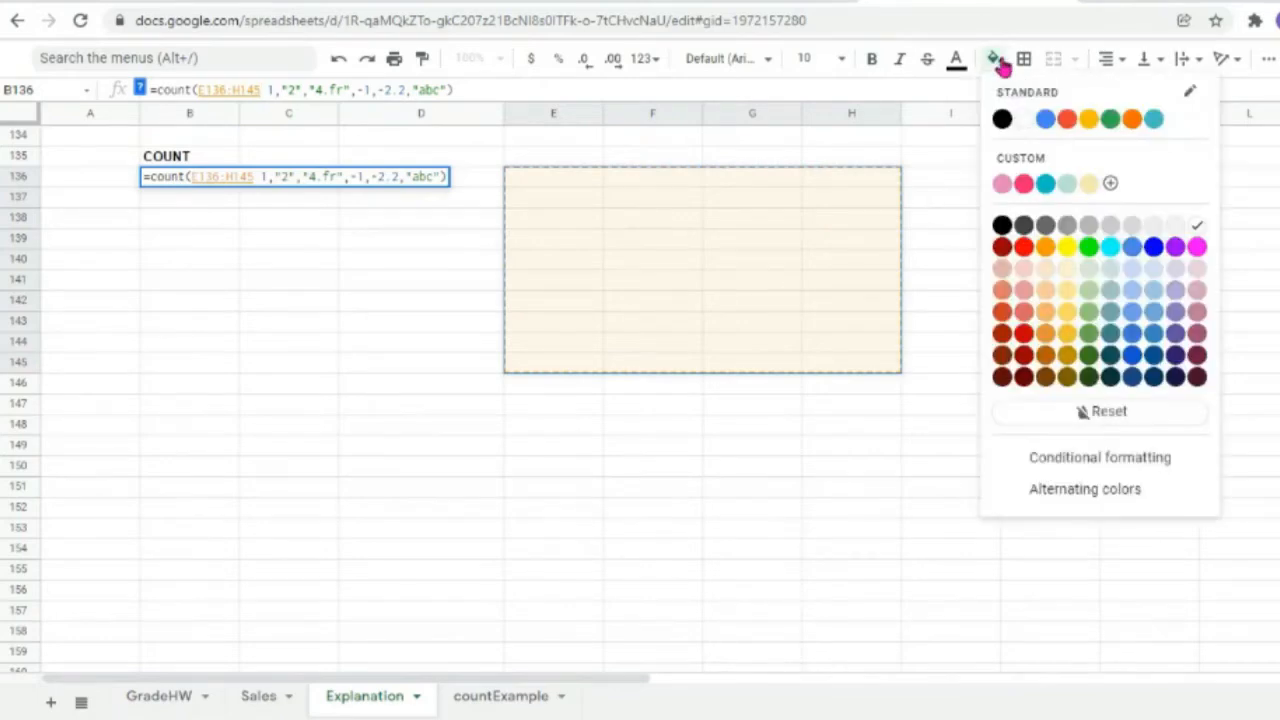
left_click(1047, 185)
key("ctrl+z")
key("ctrl+z")
Fill the cell range D136:G144 with the custom teal colour.
left_click_drag(404, 179, 755, 346)
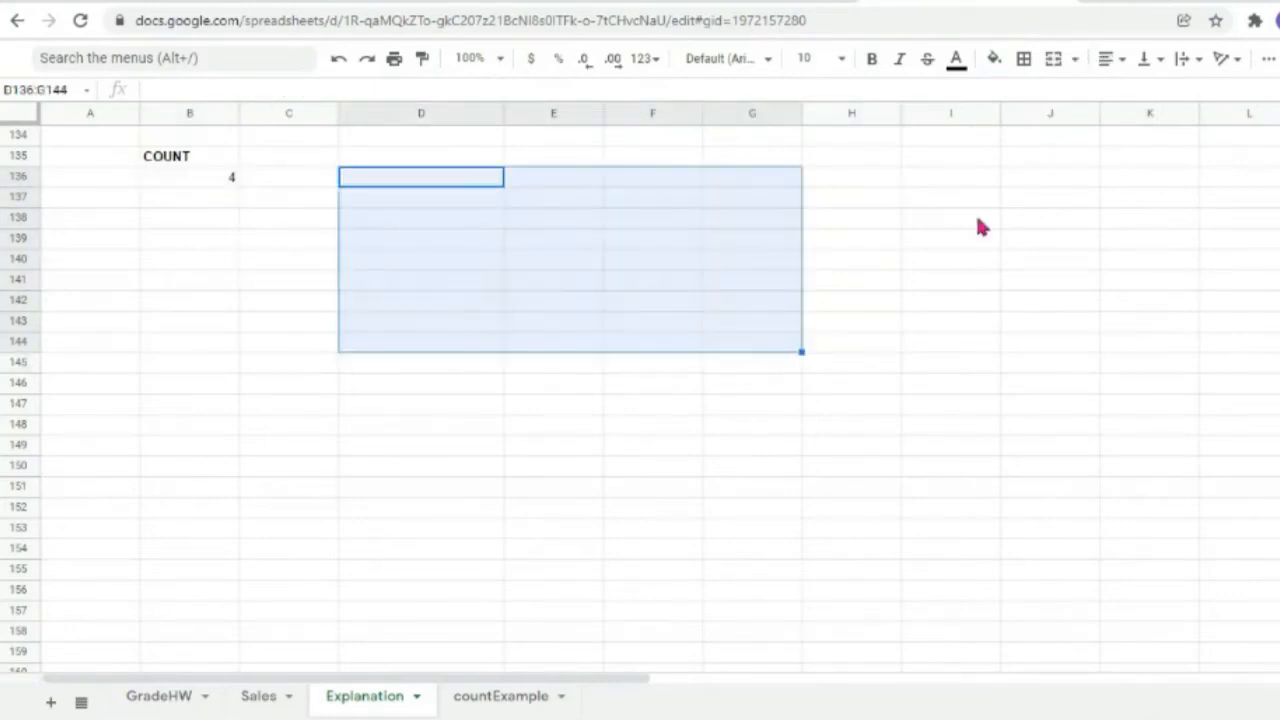
left_click(994, 58)
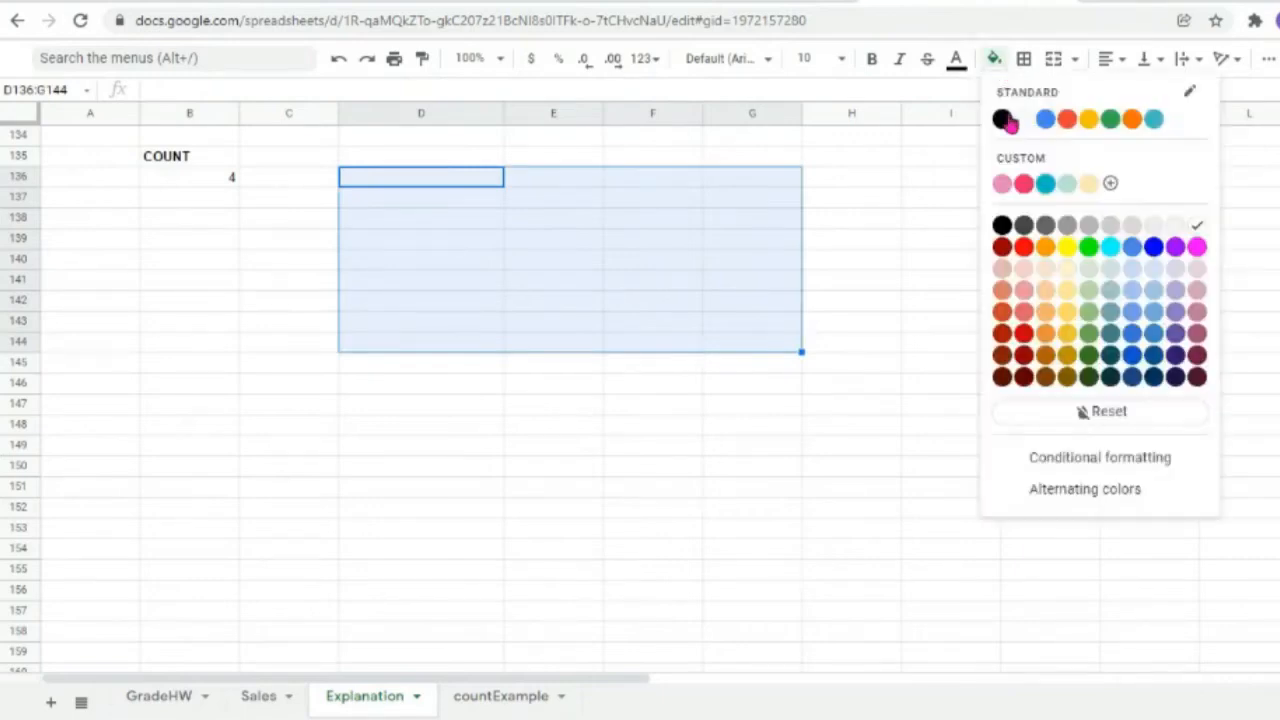
left_click(1046, 185)
left_click(565, 272)
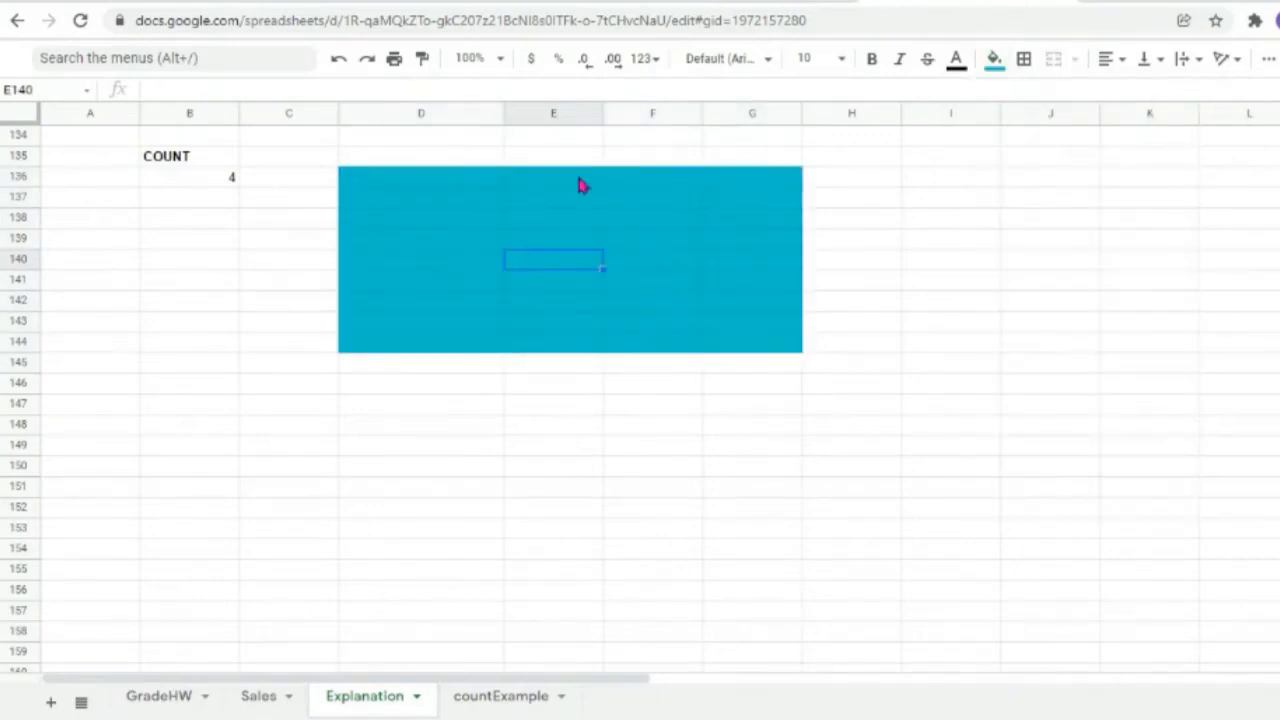
left_click(432, 184)
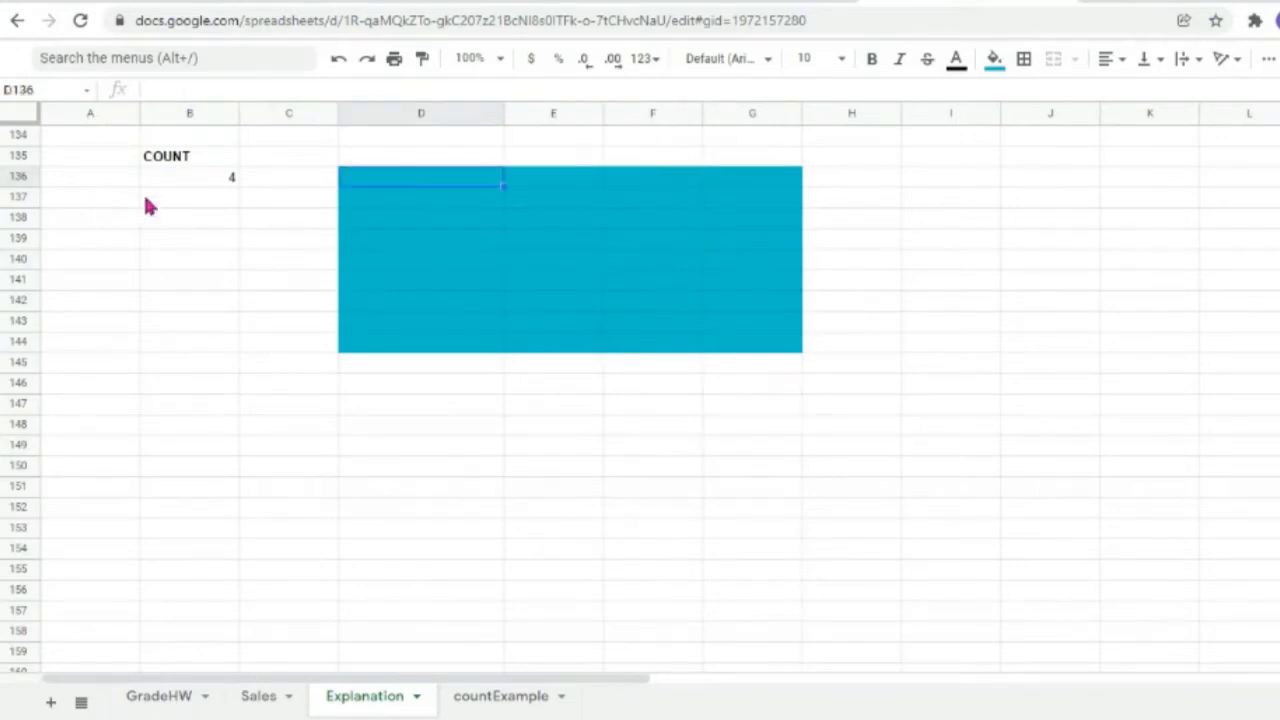
Enter =count(D136:G144) in B138 to count the numeric values in the teal block, and check the result.
left_click(145, 220)
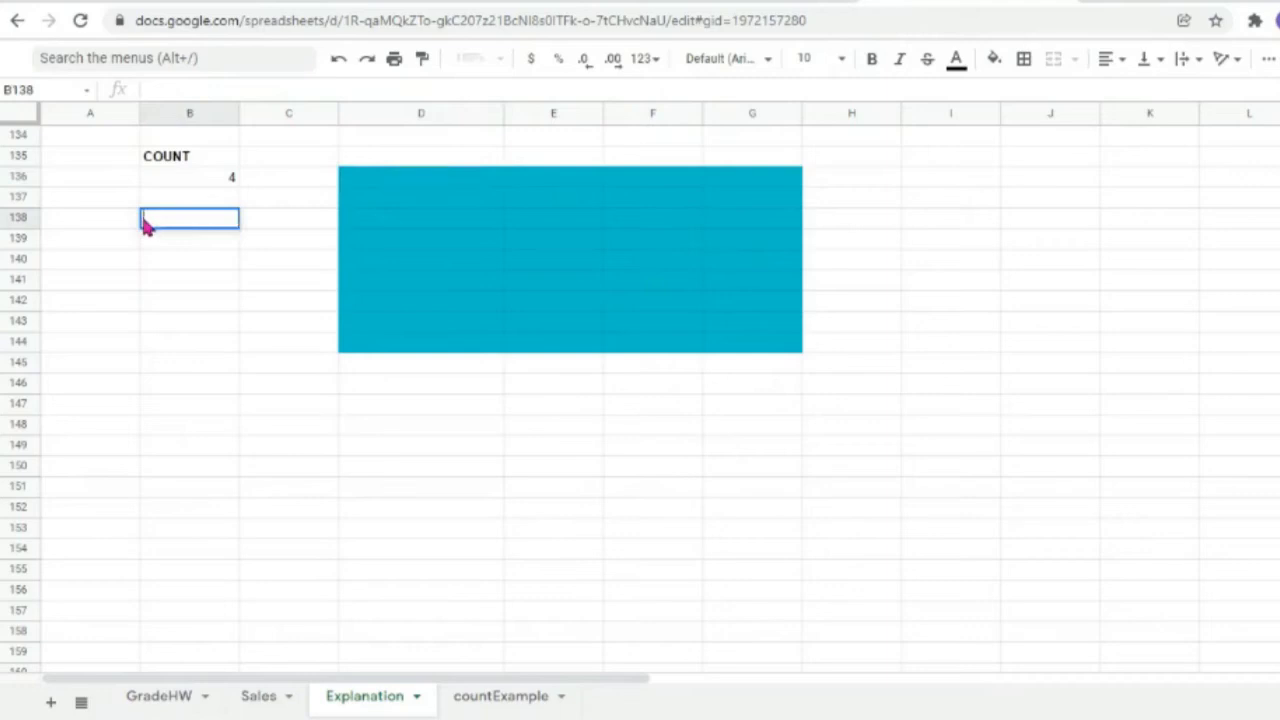
type("=c")
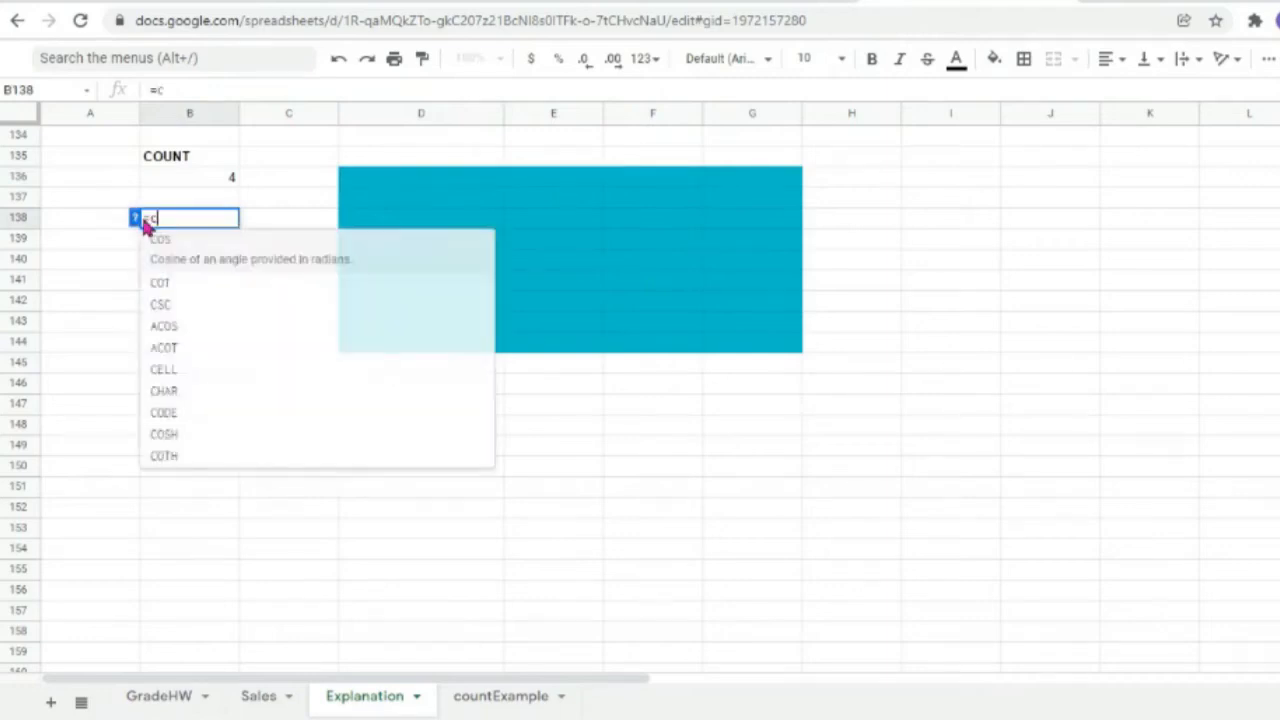
type("ount(")
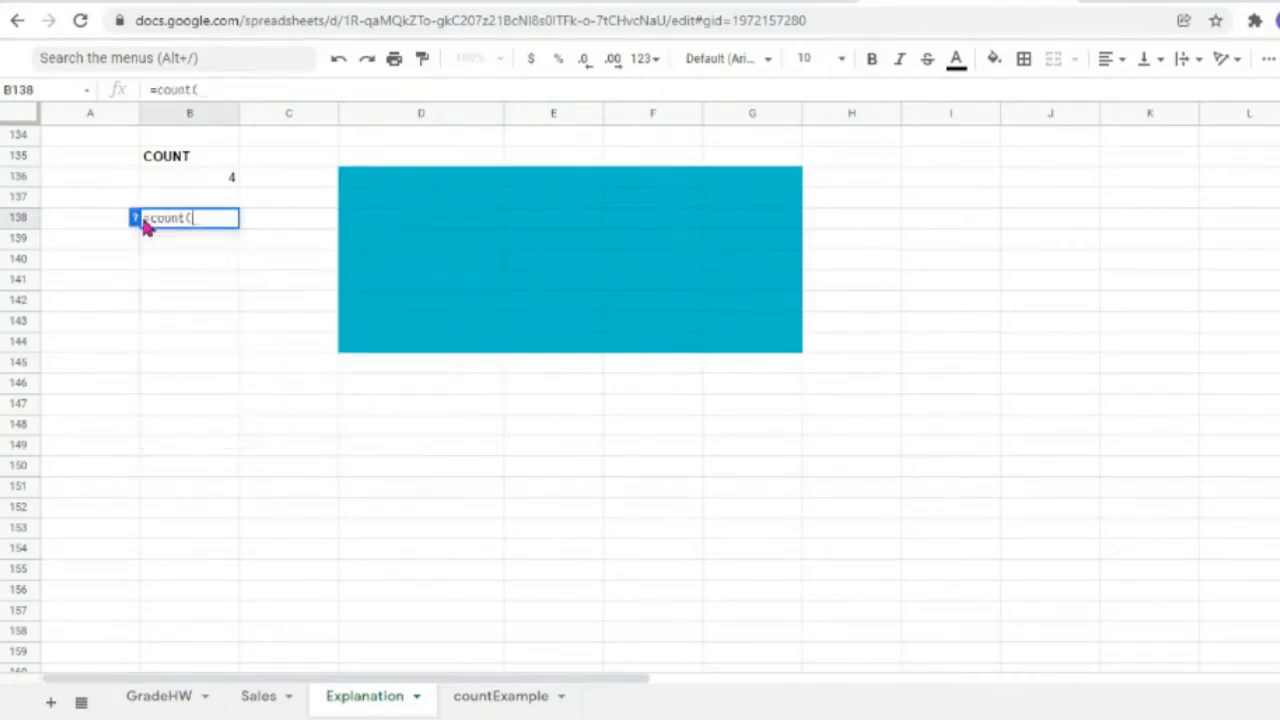
left_click_drag(352, 181, 780, 348)
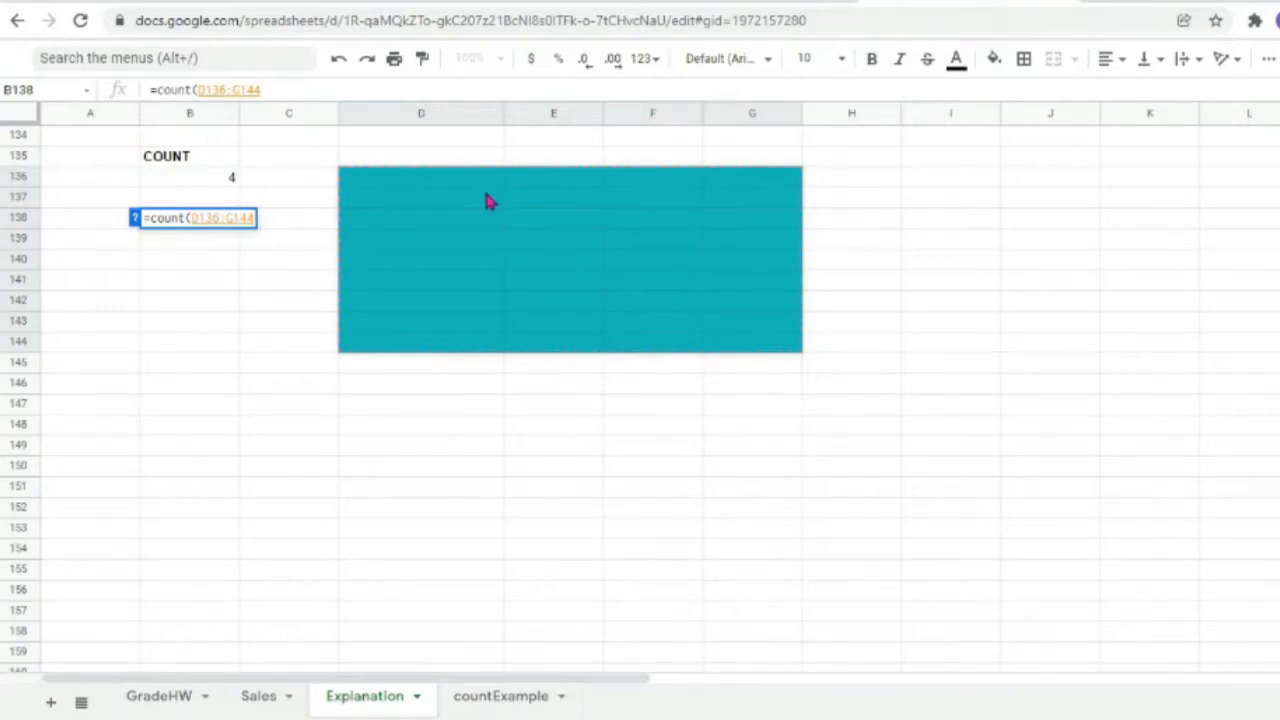
type(")")
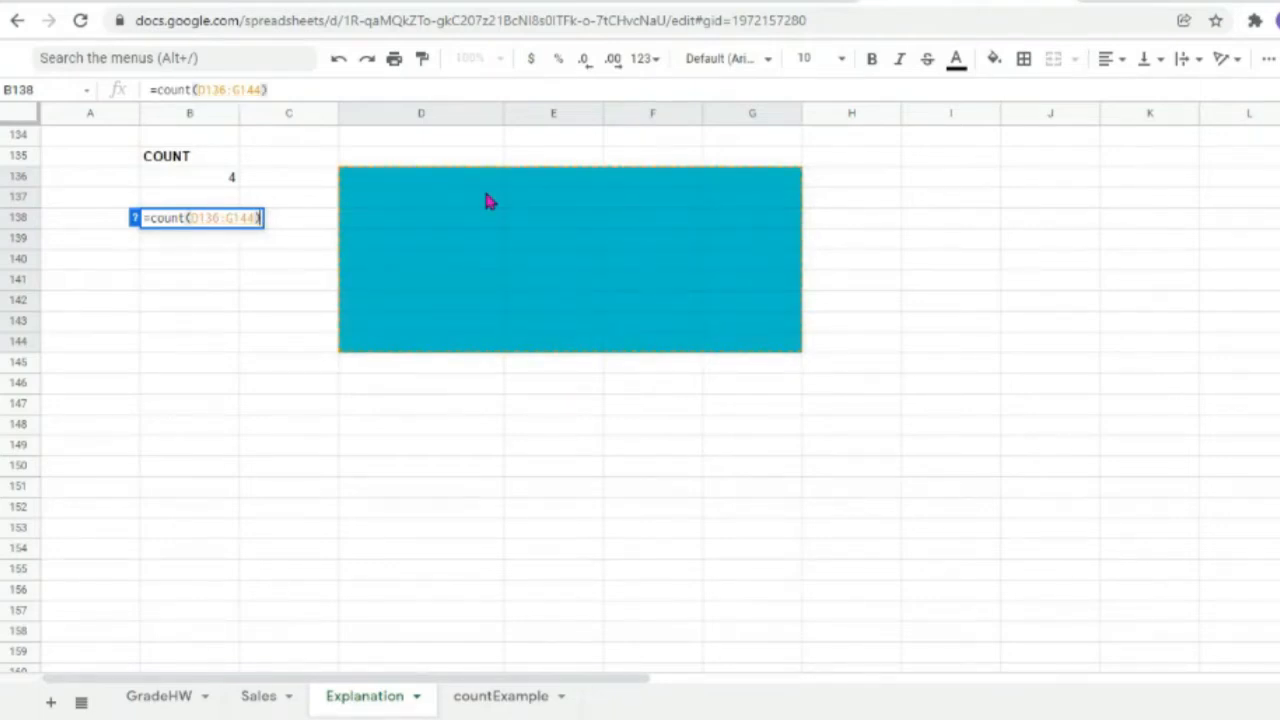
key("Return")
double_click(200, 220)
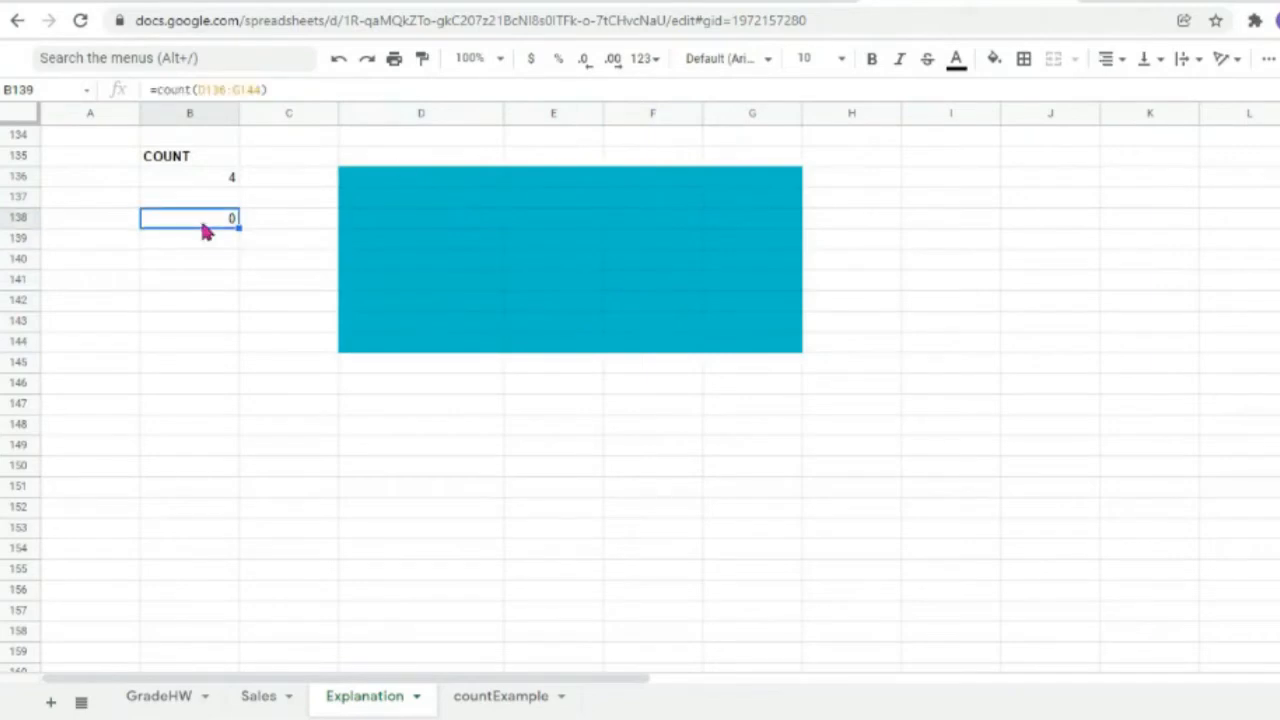
left_click(202, 240)
left_click(211, 218)
Enter 12 in cell E138 of the teal block and check the COUNT formula in B138.
left_click(541, 220)
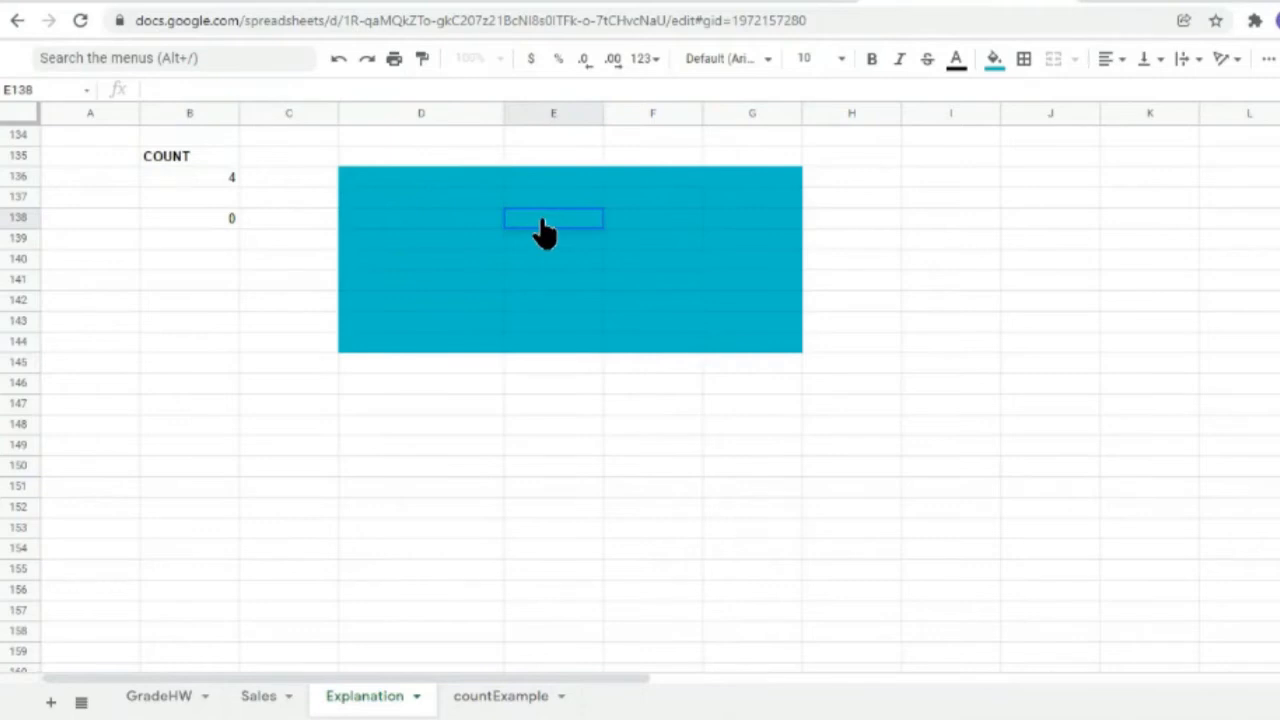
type("12")
left_click(467, 245)
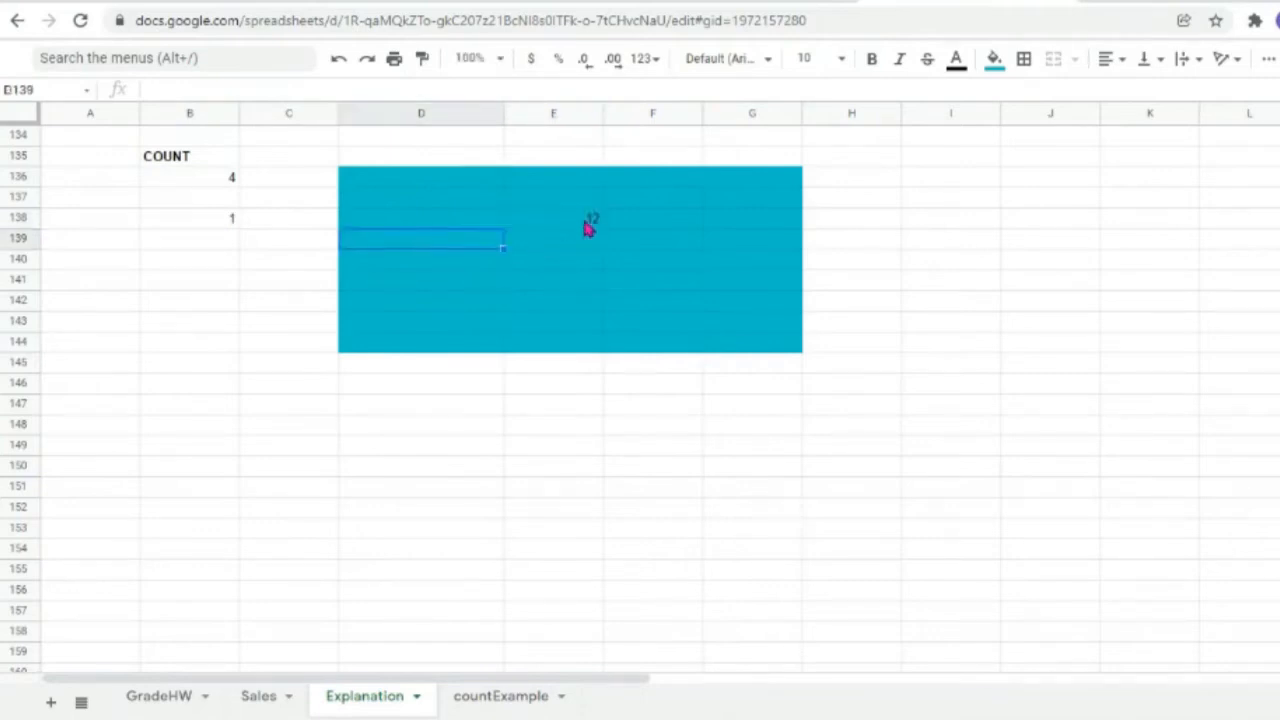
double_click(185, 228)
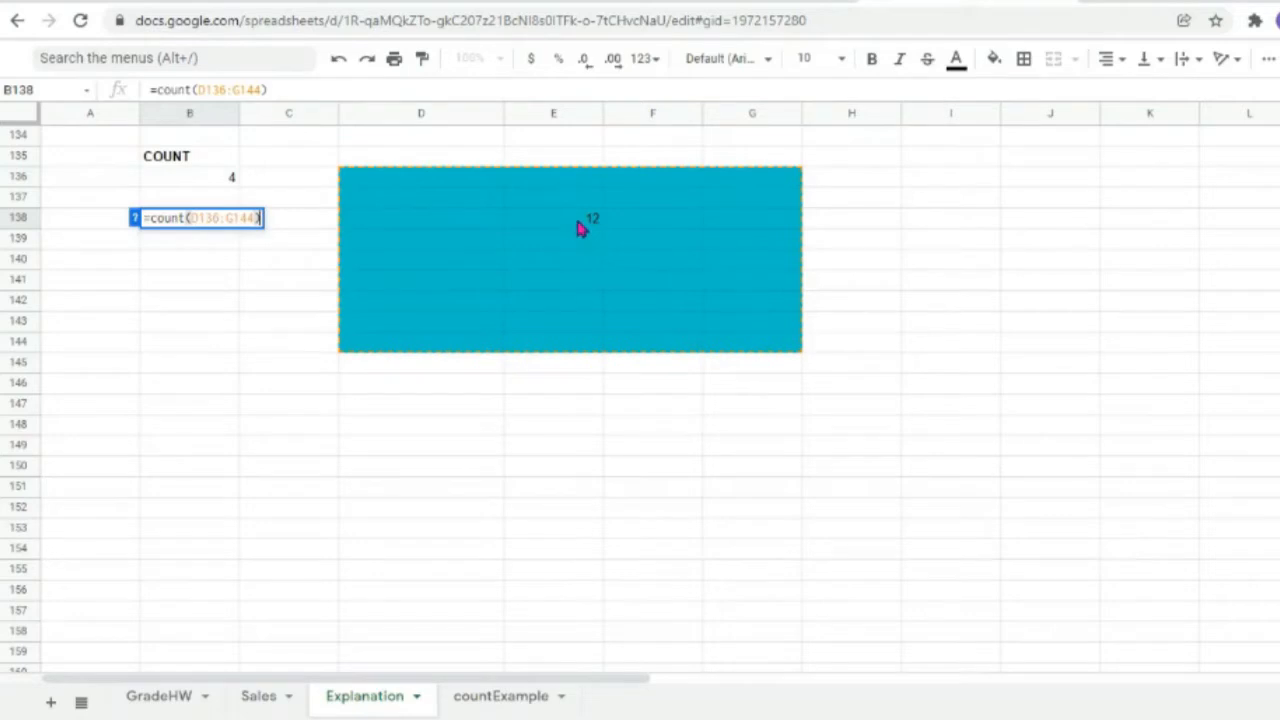
Enter the mixed text value 1.ewr32 in cell D140 and check the COUNT result in B138.
left_click(424, 266)
double_click(424, 265)
type("1.")
type(" ew")
type("r32")
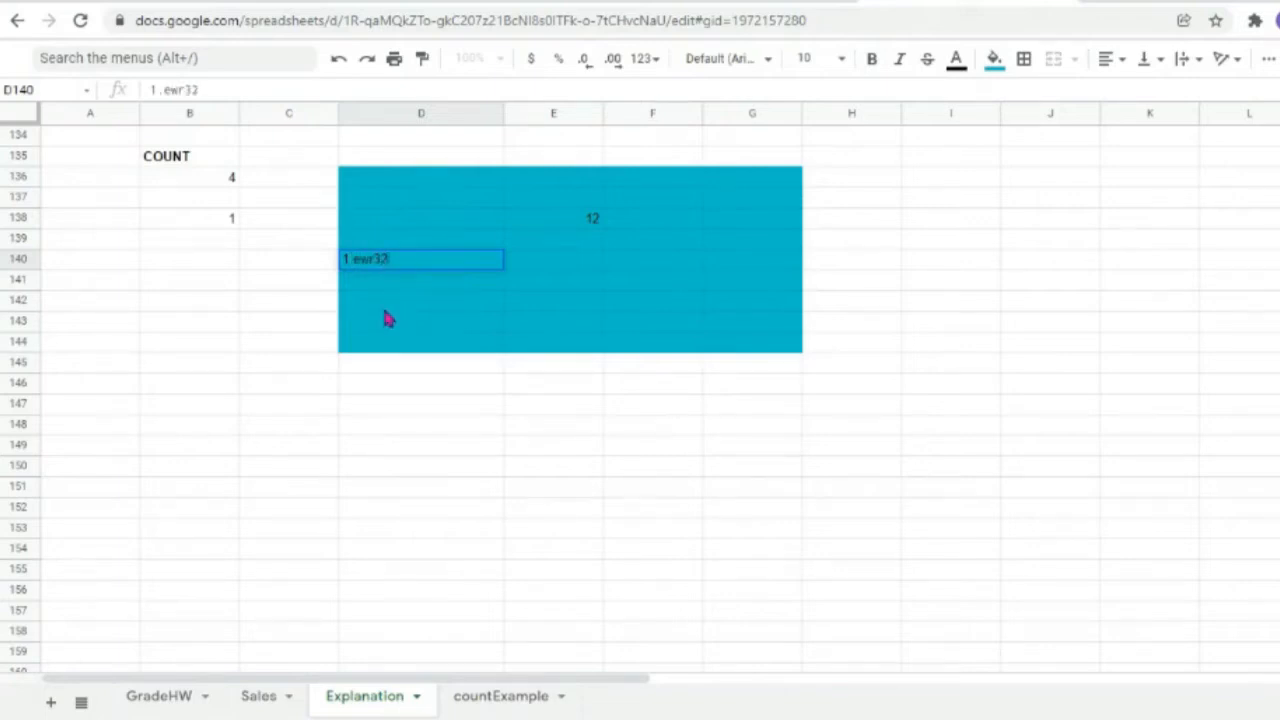
left_click(390, 278)
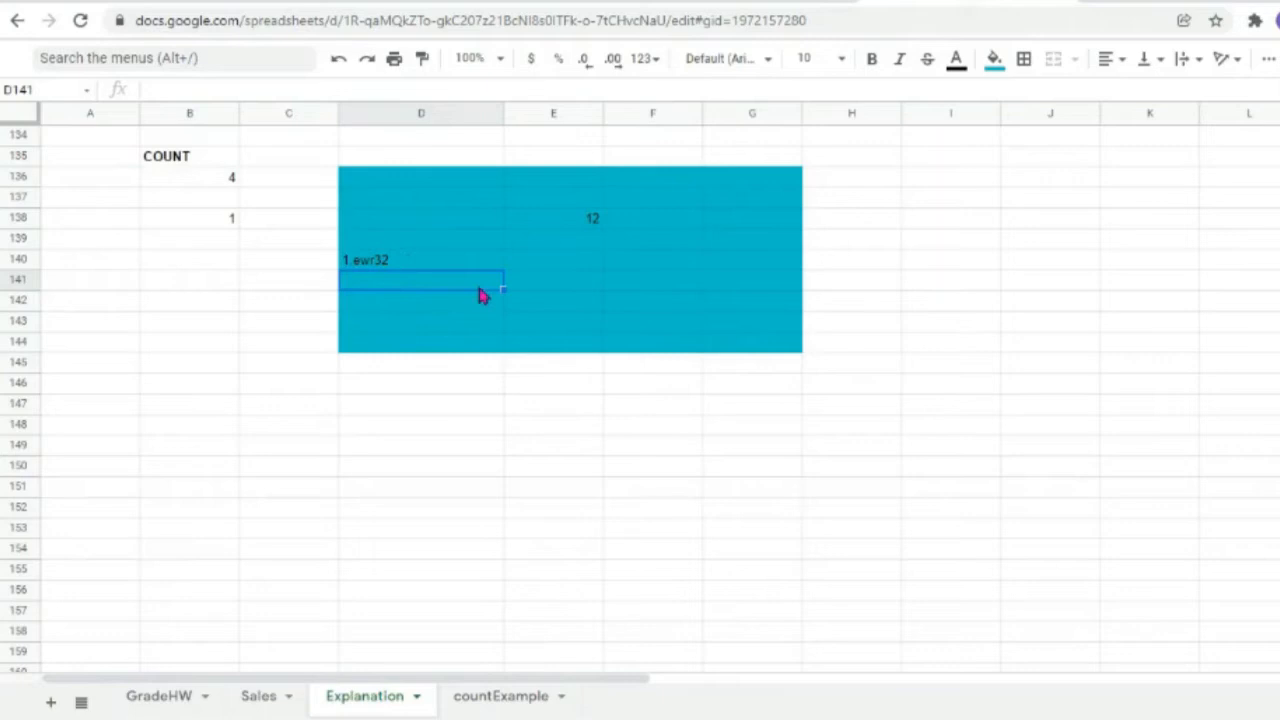
left_click(183, 222)
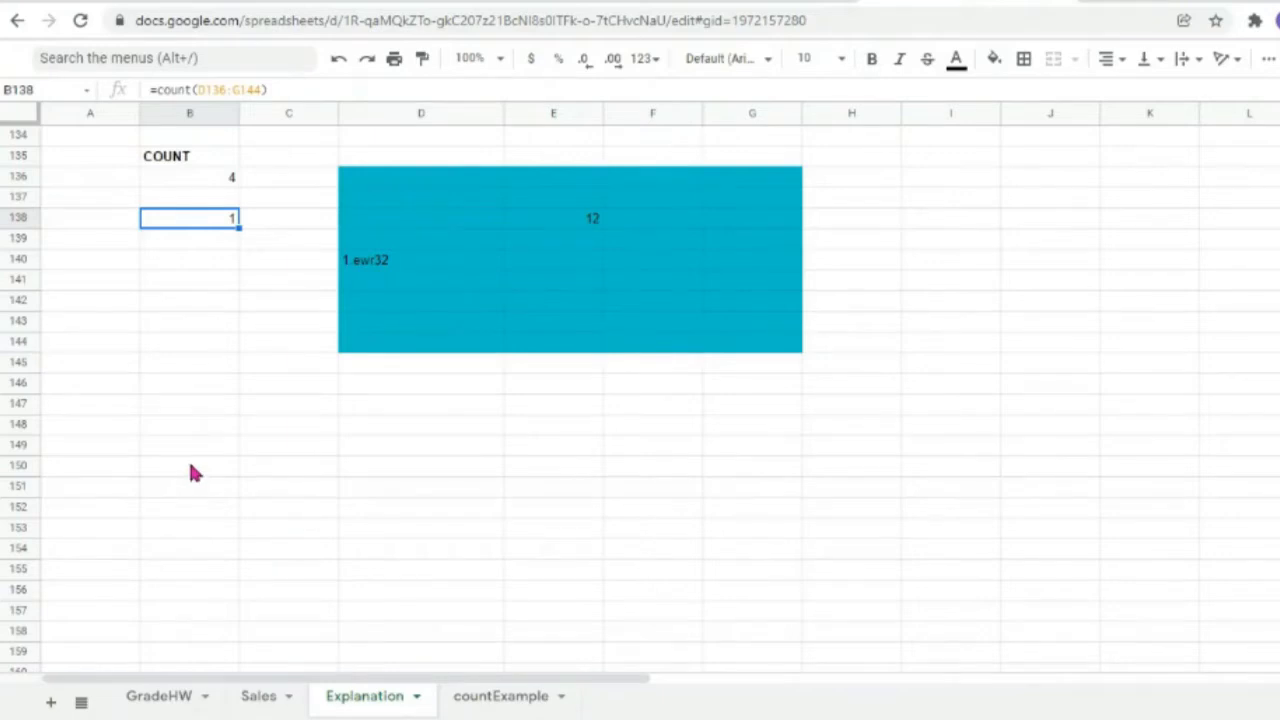
Enter 11 in cell E136, 10 in E137 and 23 in E139 of the teal block.
left_click(555, 183)
type("11")
key("Return")
type("10")
key("Return")
left_click(556, 240)
type("23")
key("Return")
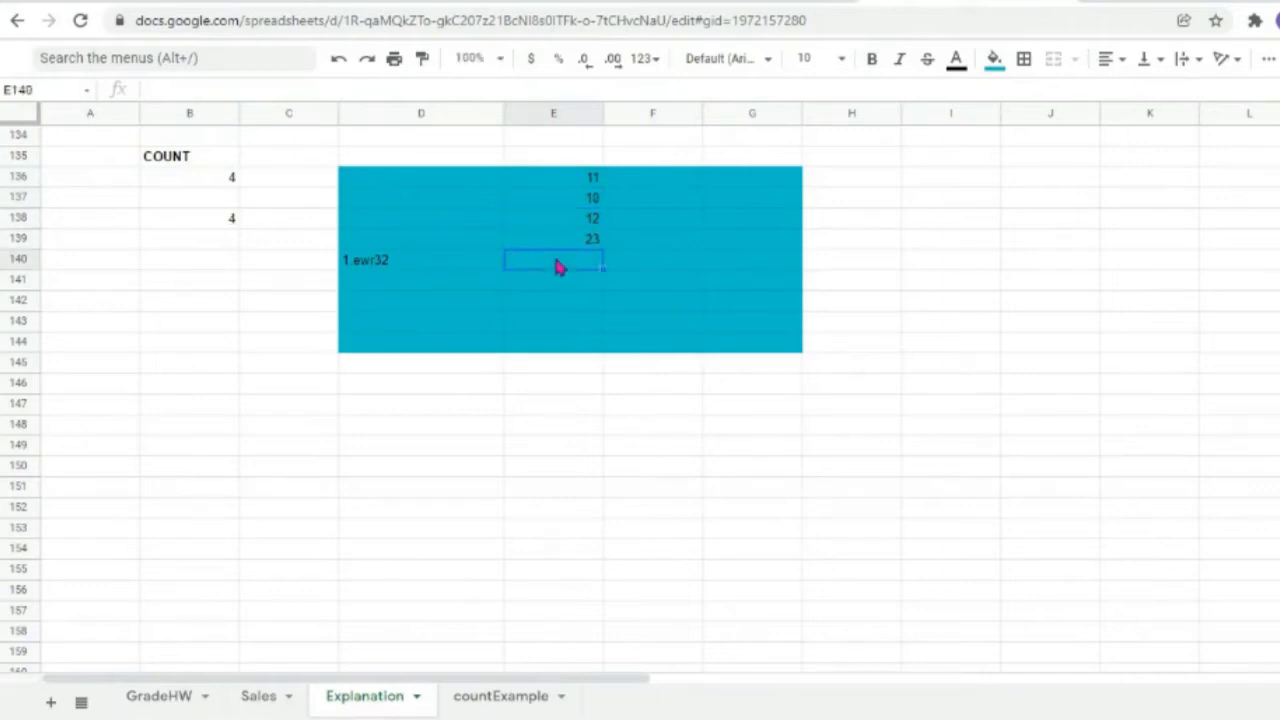
Enter -67, 56, 23, 45 and 4 down cells E140 to E144 of the teal block.
type("-67")
key("Return")
type("56")
key("Return")
type("23")
key("Return")
type("45")
key("Return")
type("4")
left_click(618, 280)
Enter 21 in F136 and extend the E136:F136 number series to G136.
left_click(593, 185)
left_click_drag(593, 185, 634, 183)
left_click(662, 192)
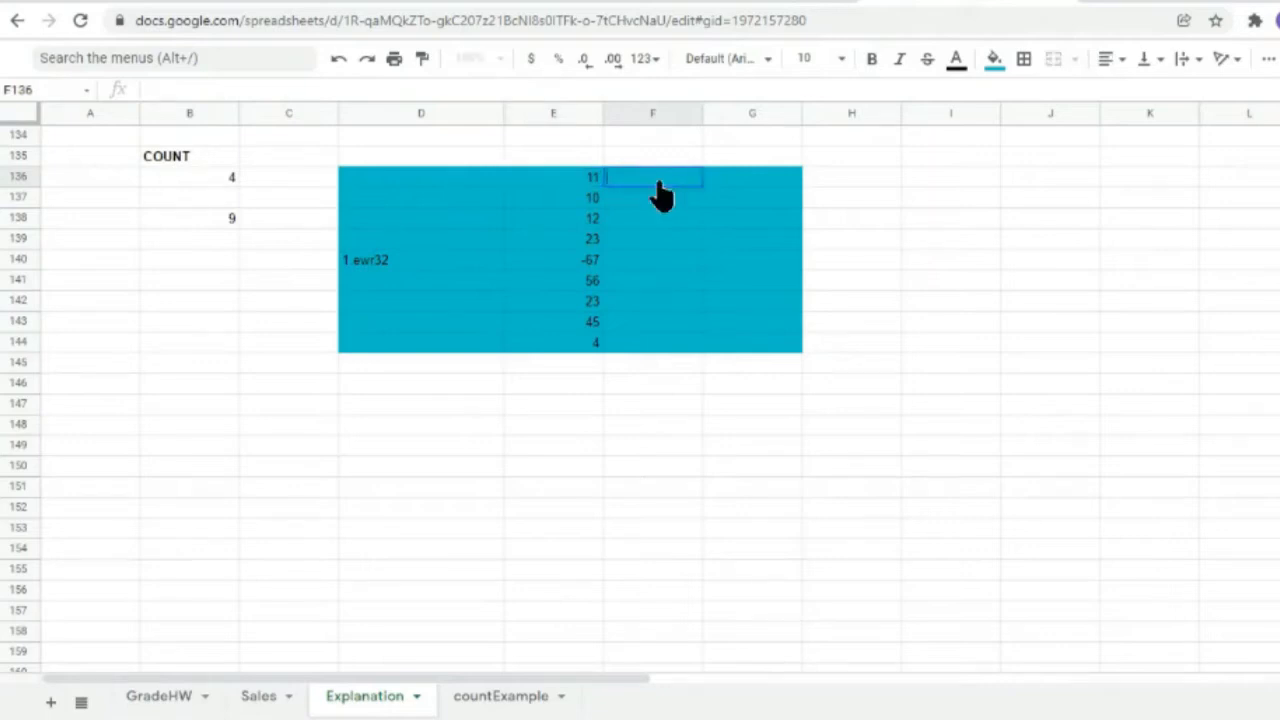
type("21")
key("Return")
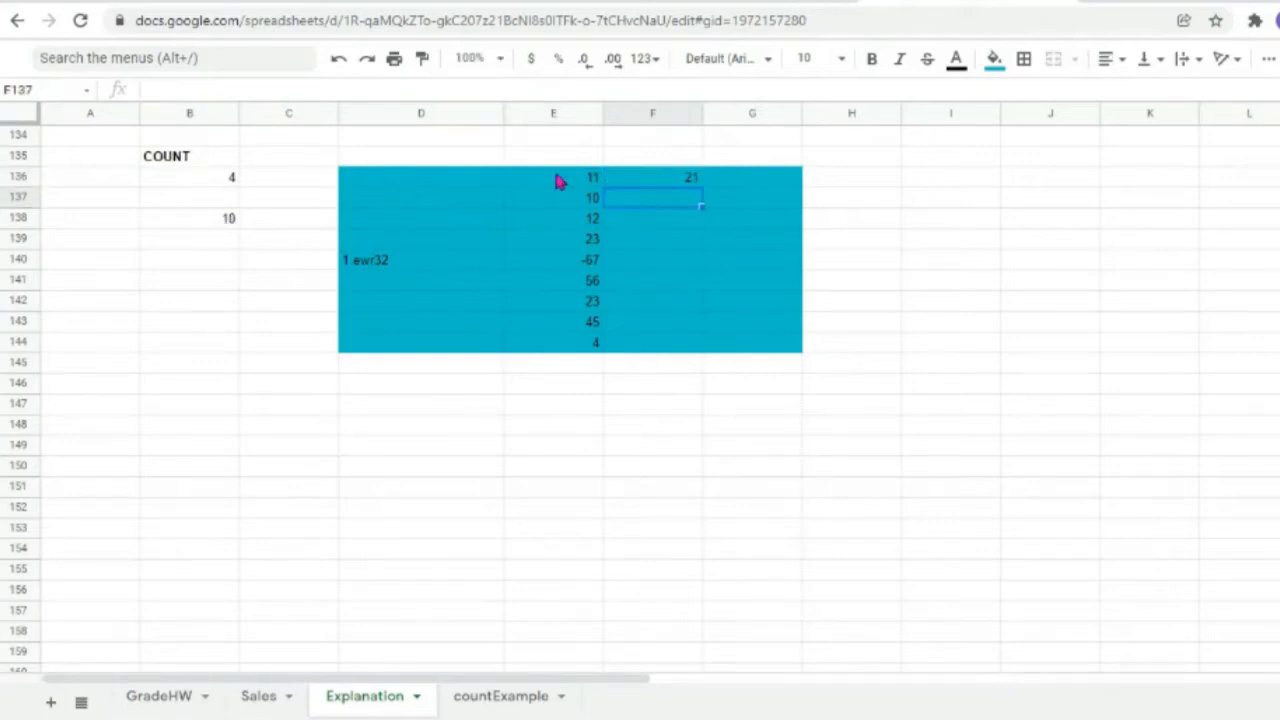
left_click(581, 184)
left_click_drag(638, 185, 796, 186)
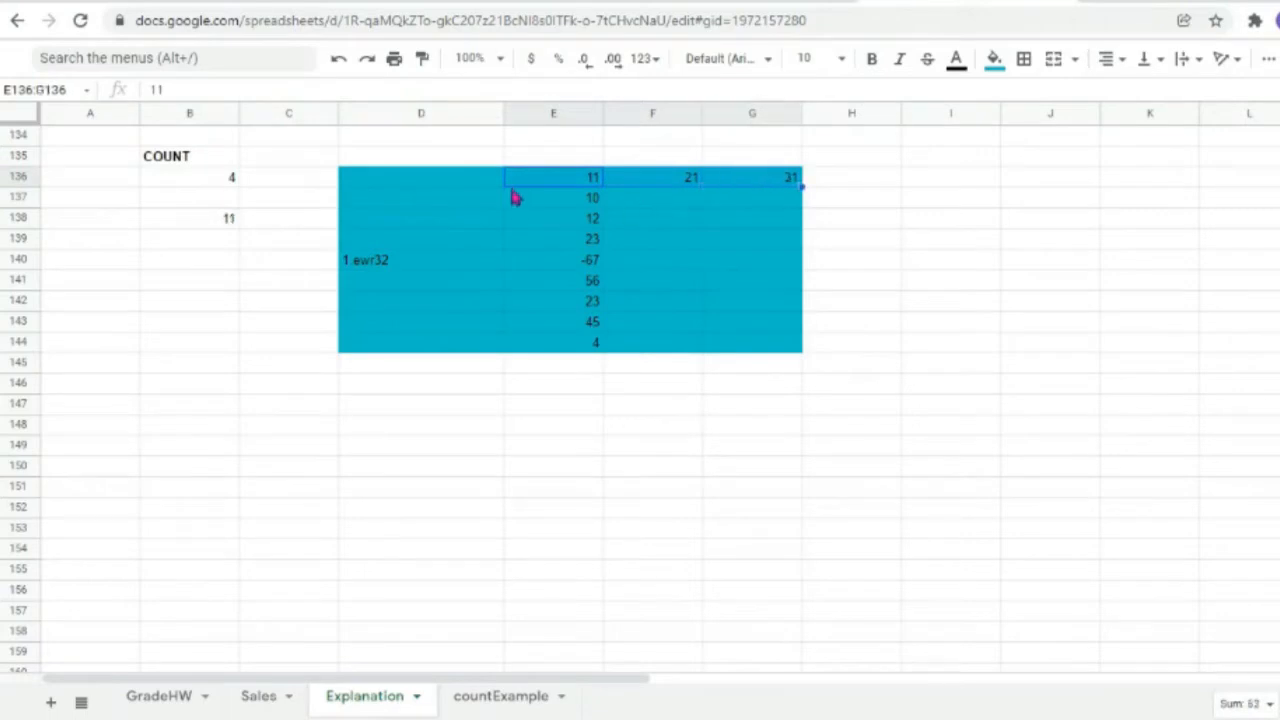
Extend the E136:F136 number series backwards into D136.
left_click(514, 177)
left_click(610, 184)
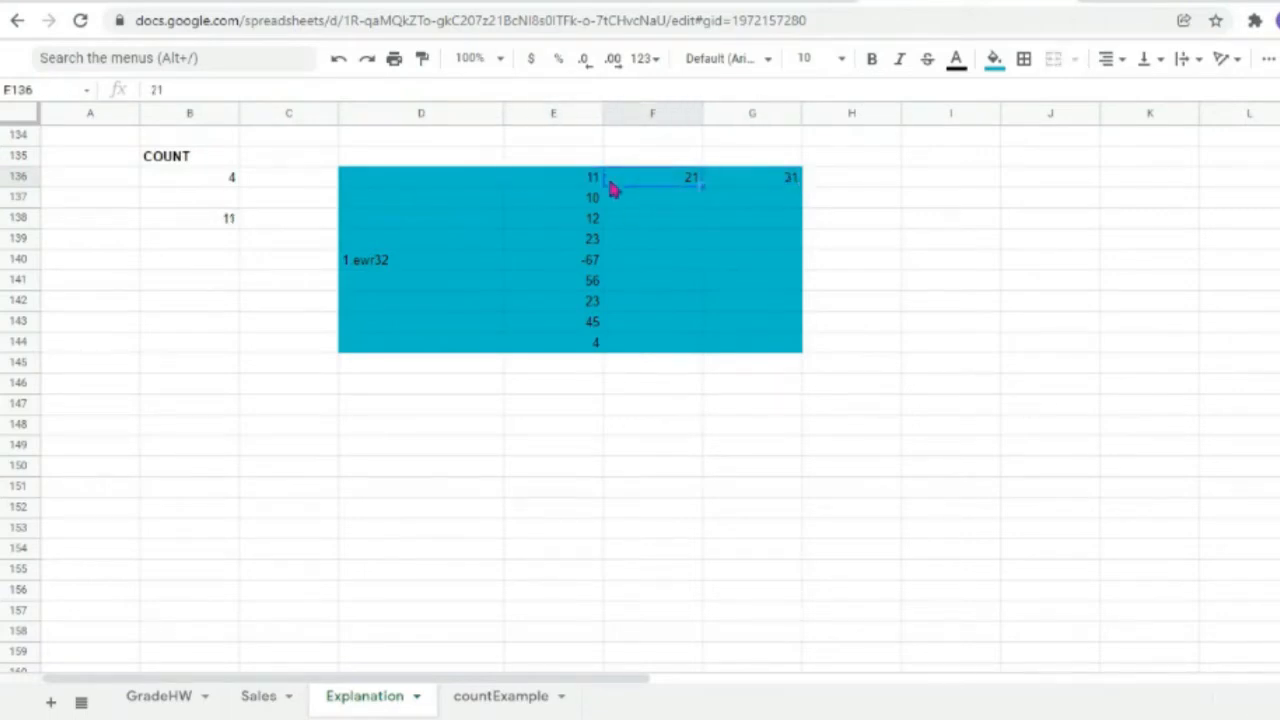
left_click(571, 180, "shift")
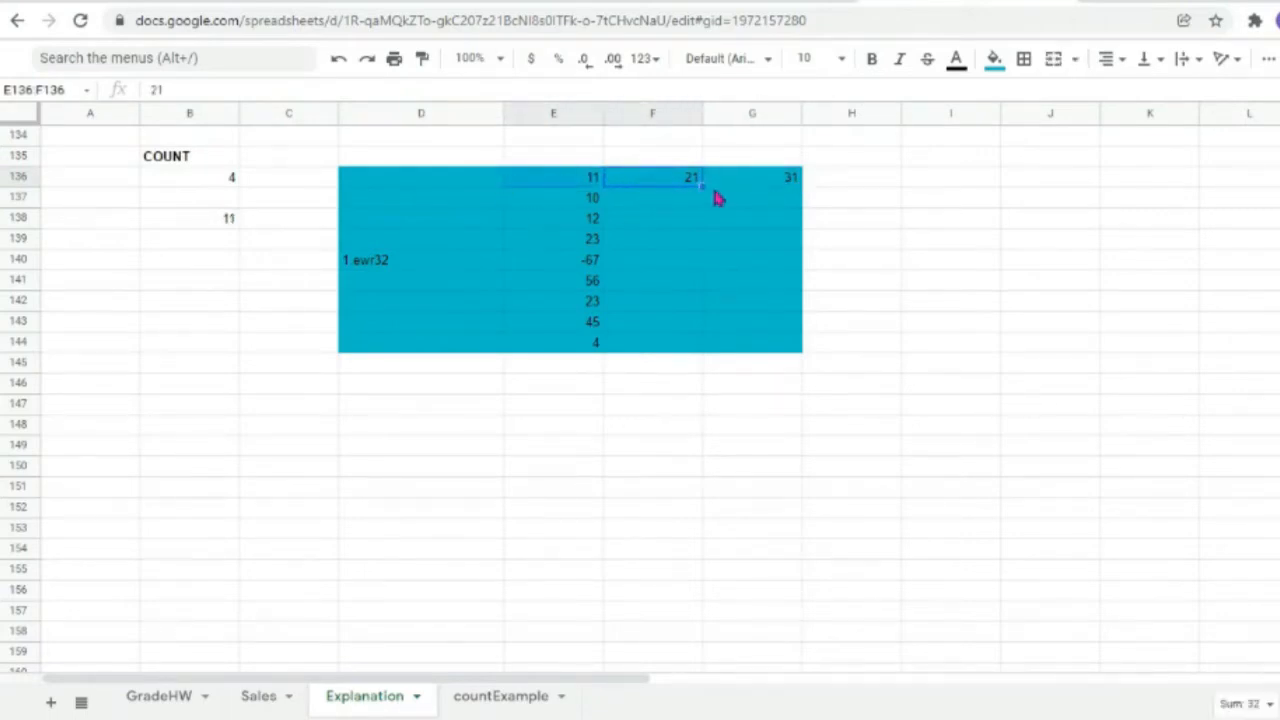
left_click_drag(700, 186, 380, 186)
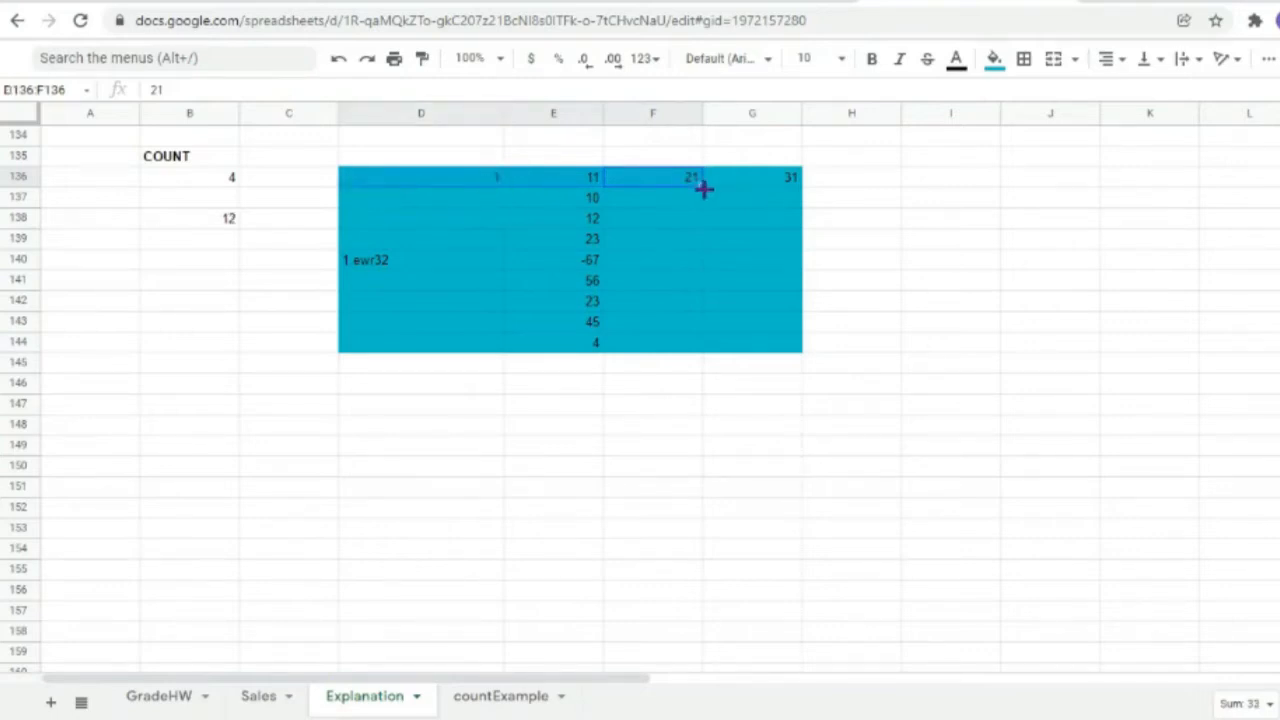
Copy the row D136:F136 down through row 144 of the teal block and check the COUNT formula in B138.
left_click_drag(700, 186, 703, 348)
left_click(730, 263)
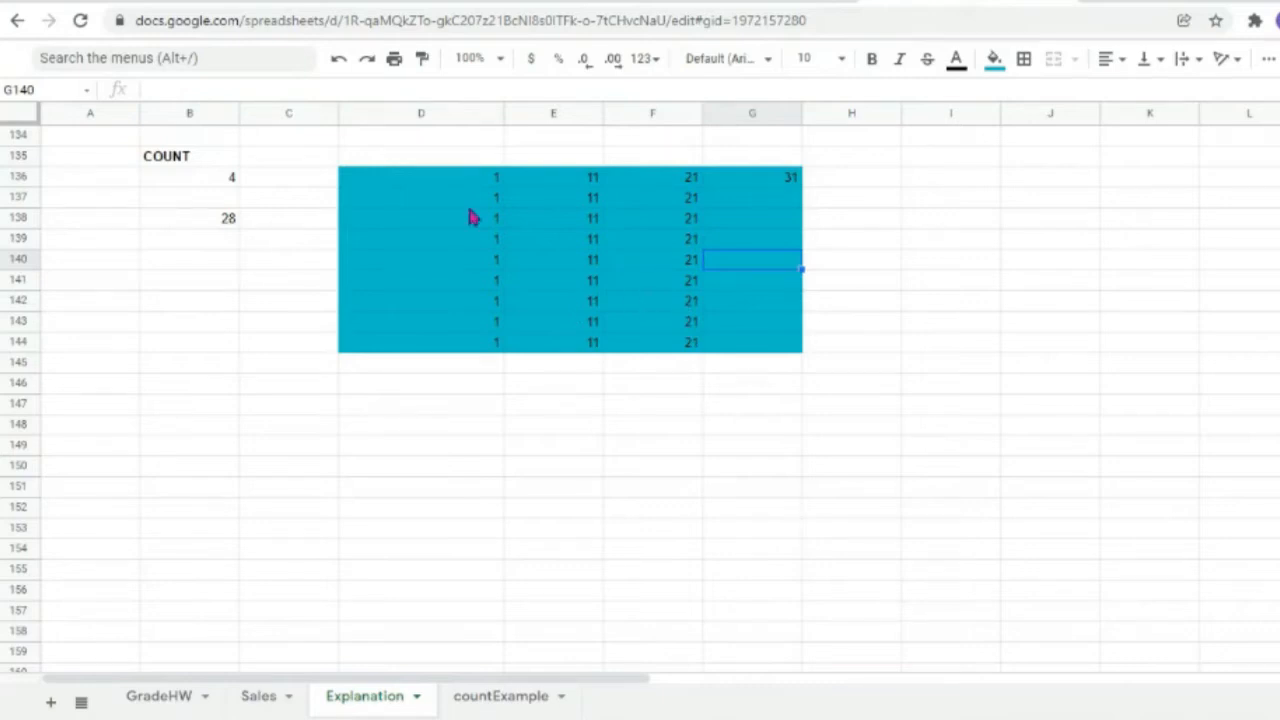
left_click(208, 224)
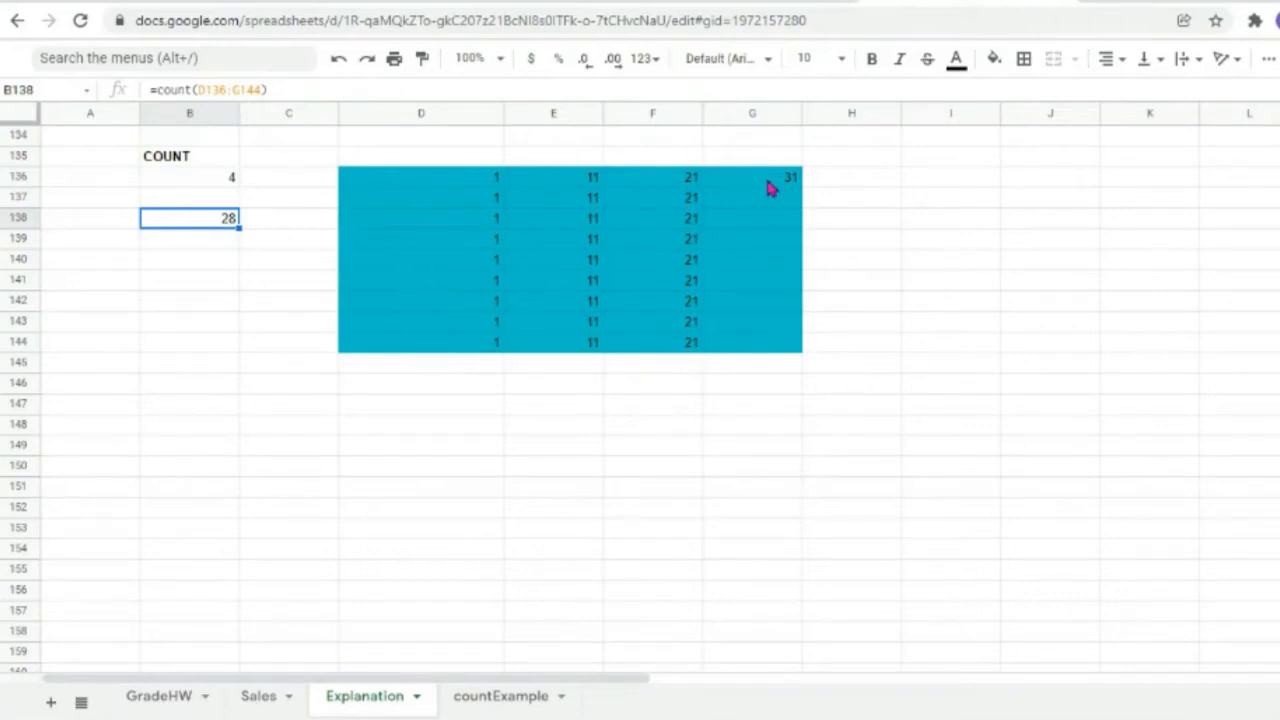
Go through the values in D136:D144 and G136, and review the range used by the COUNT formula in B138.
left_click(484, 186)
left_click(486, 200)
left_click(480, 218)
left_click(480, 240)
left_click(481, 260)
left_click(481, 281)
left_click(480, 300)
left_click(480, 321)
left_click(482, 342)
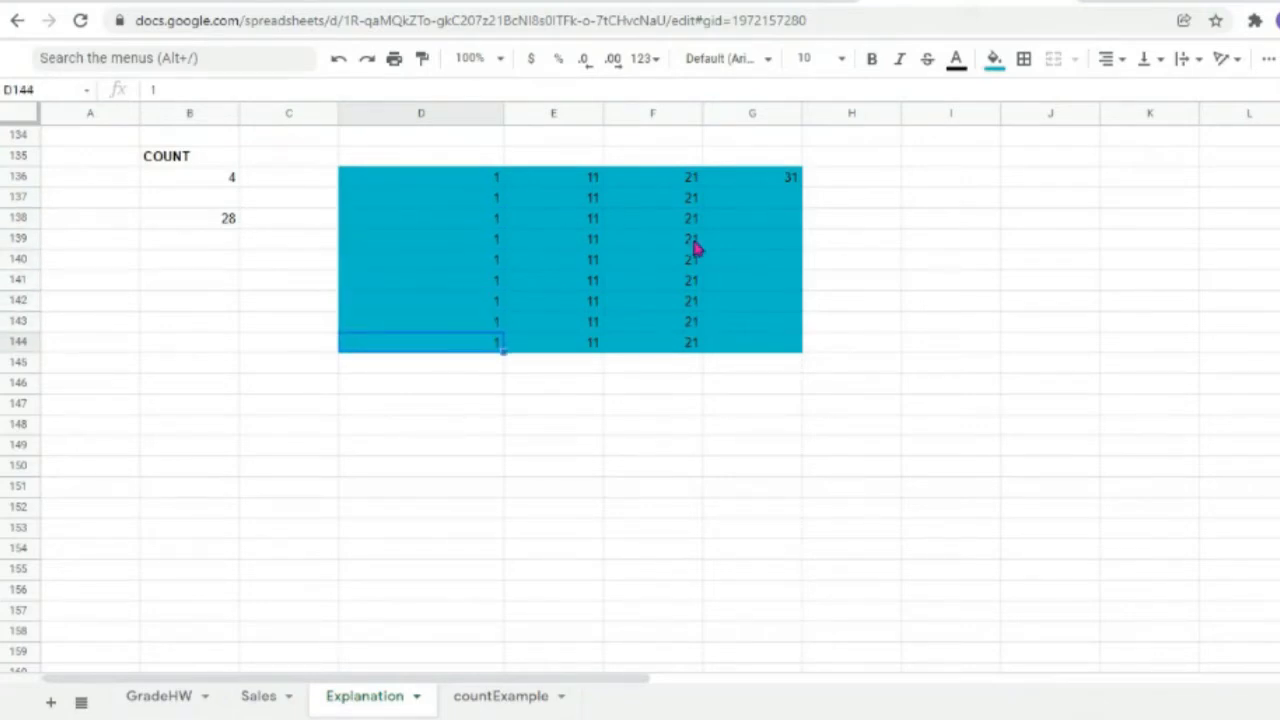
left_click(775, 181)
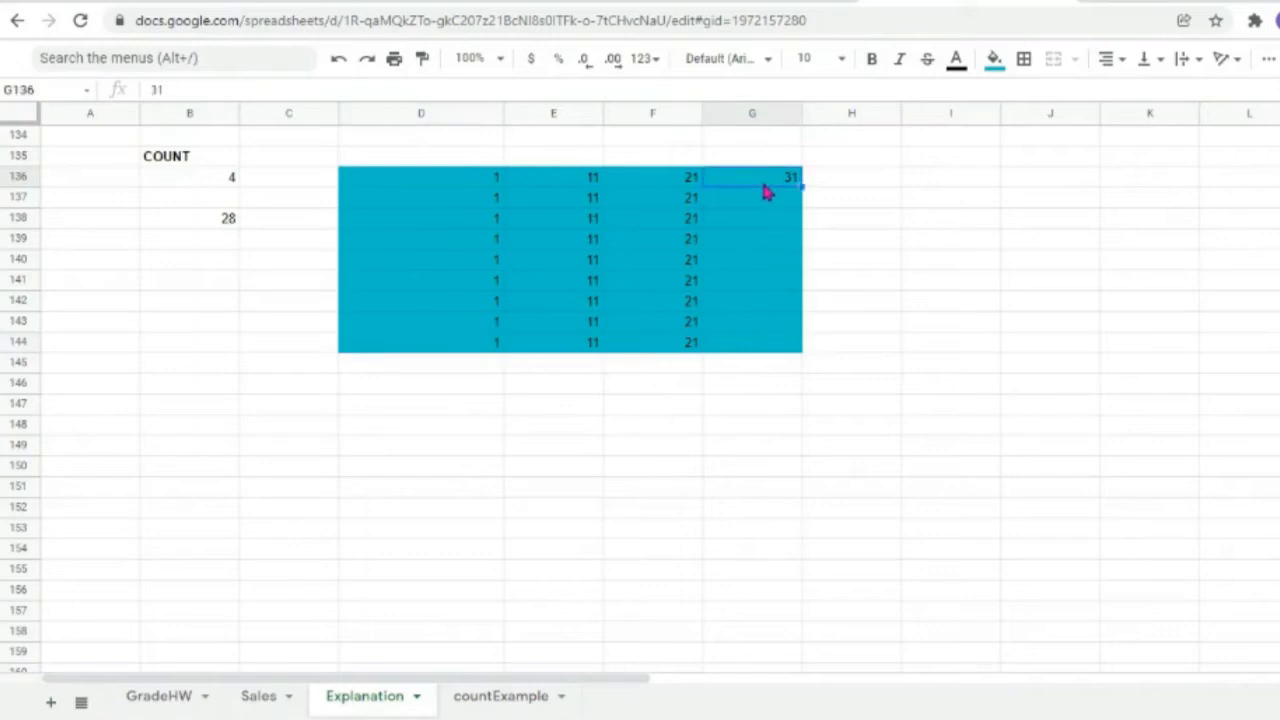
left_click(211, 222)
double_click(208, 222)
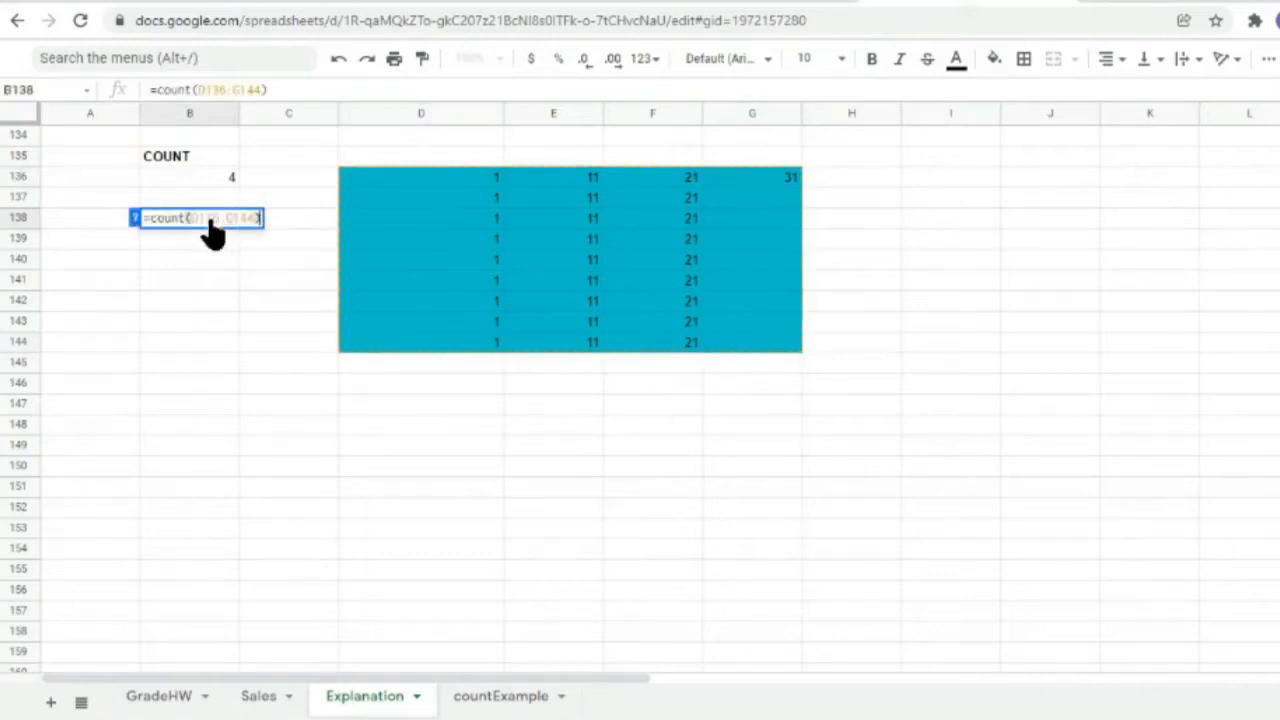
key("Return")
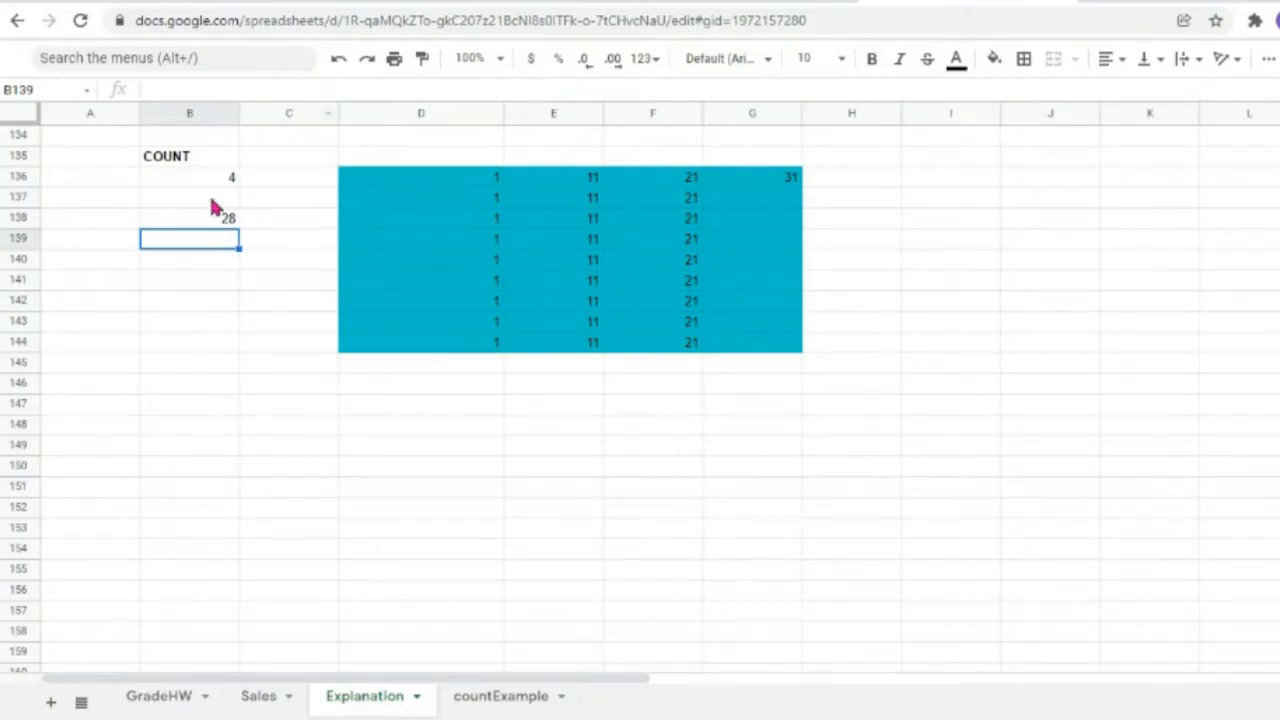
Label cell B145 COUNTA and enter =counta("abc",1,2,"xyz") in B146.
left_click(157, 362)
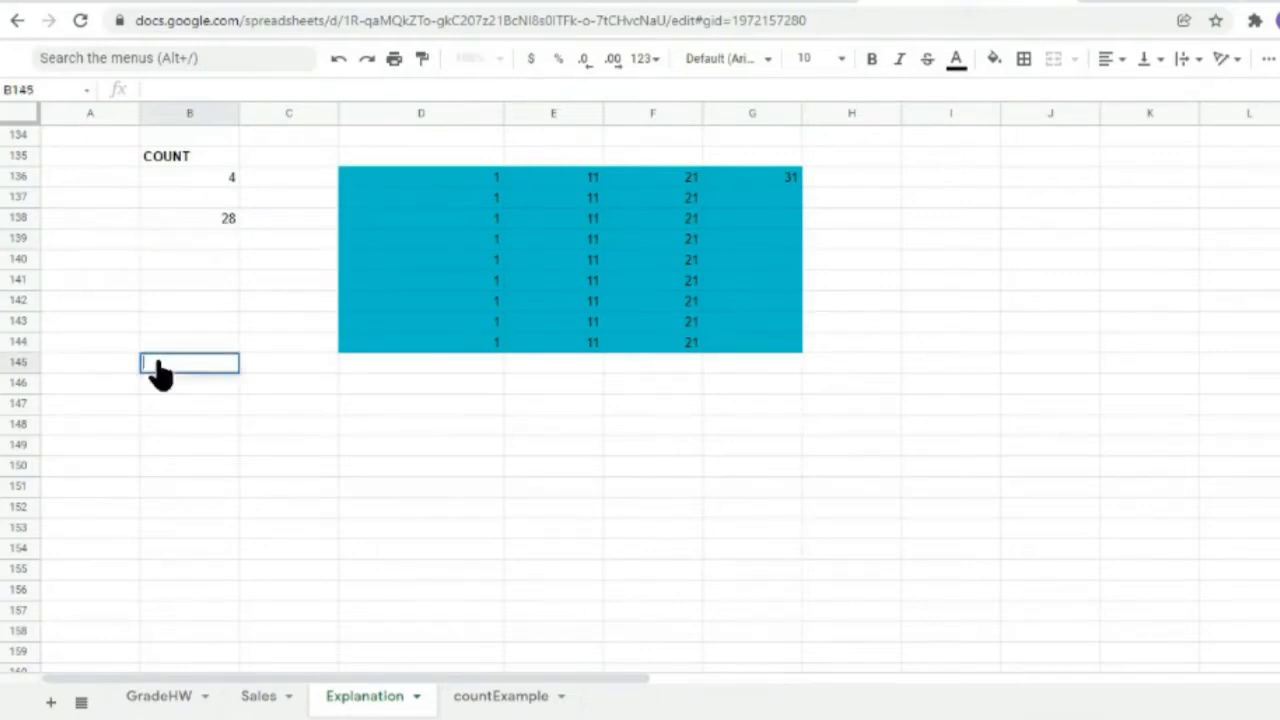
type("COUNTA")
left_click(186, 386)
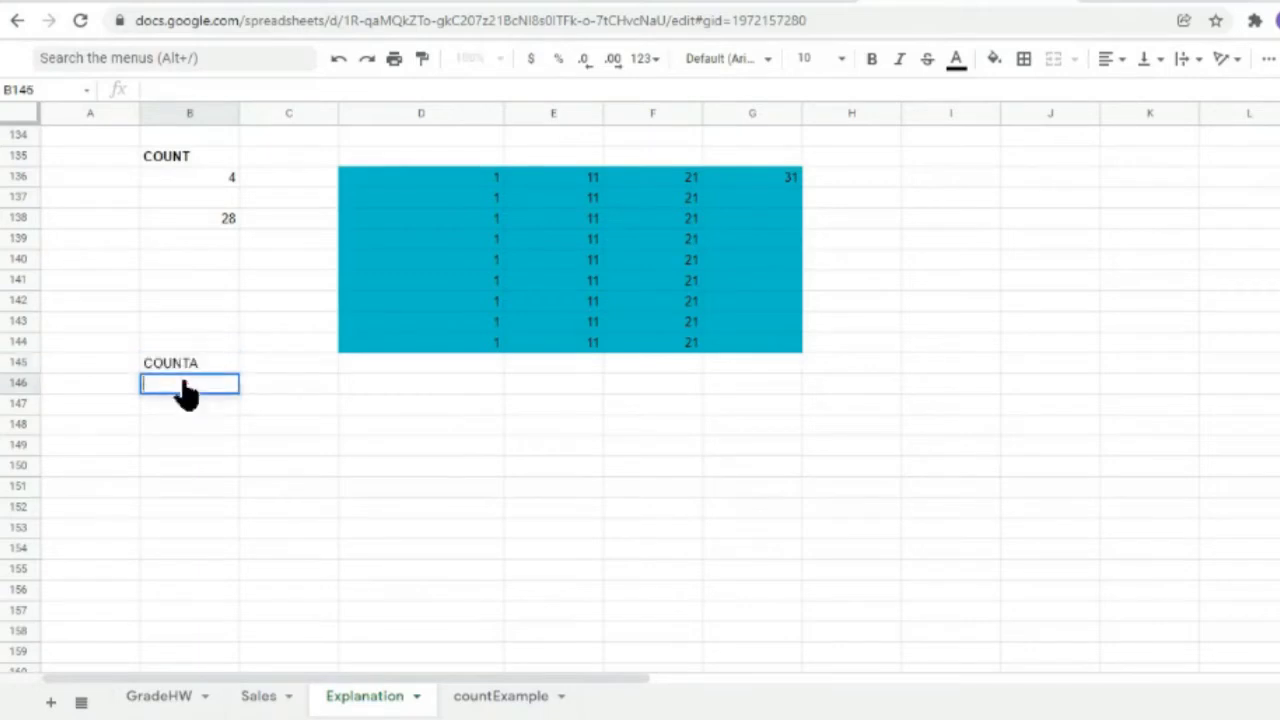
type("=count")
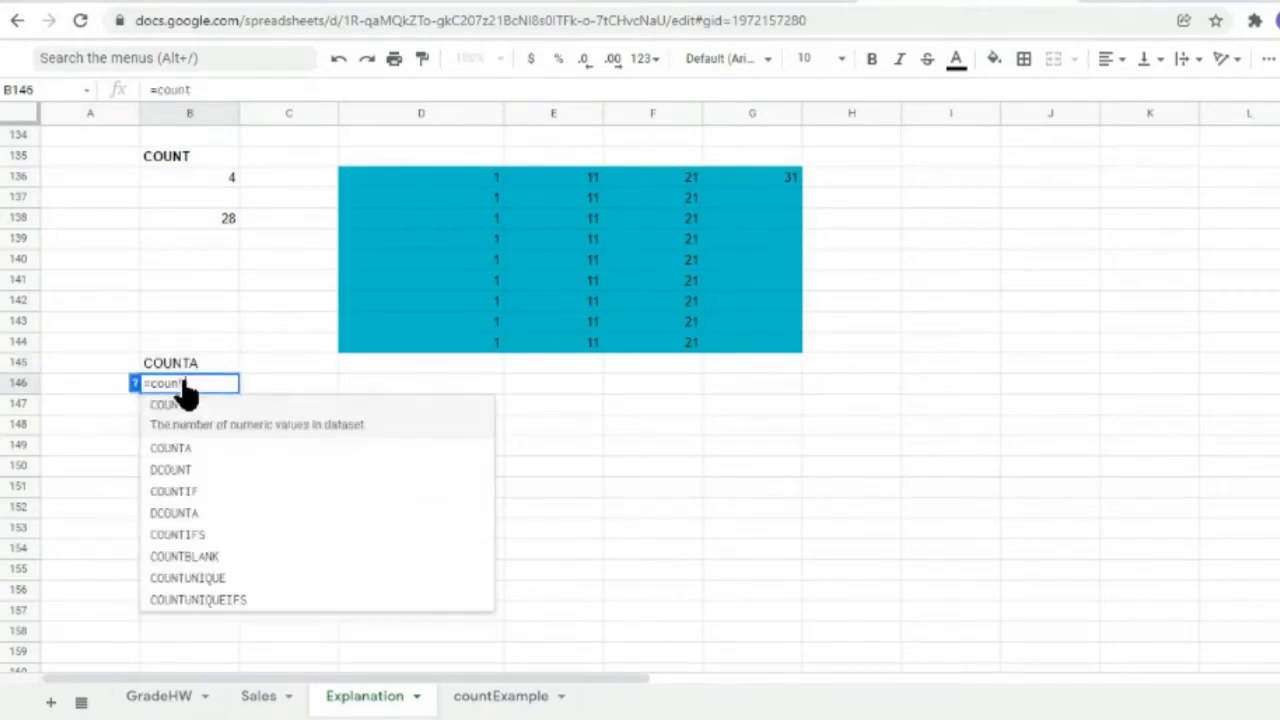
type("a(")
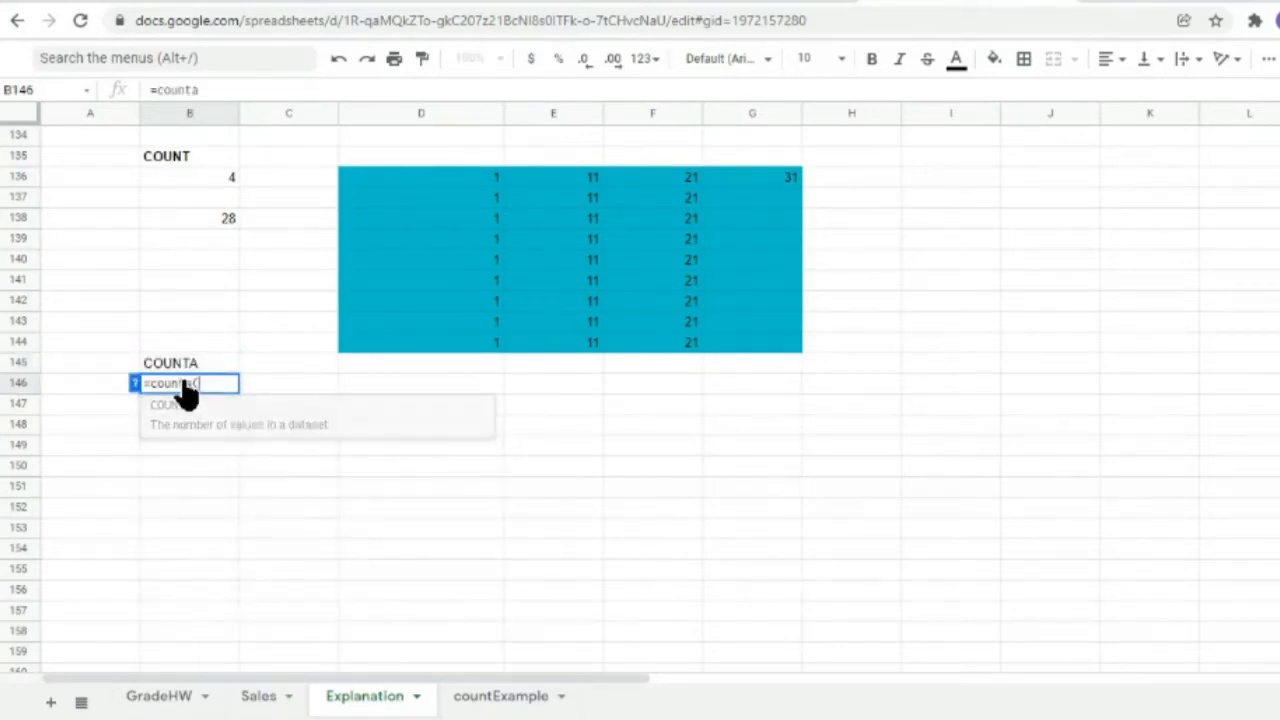
type("\"\"")
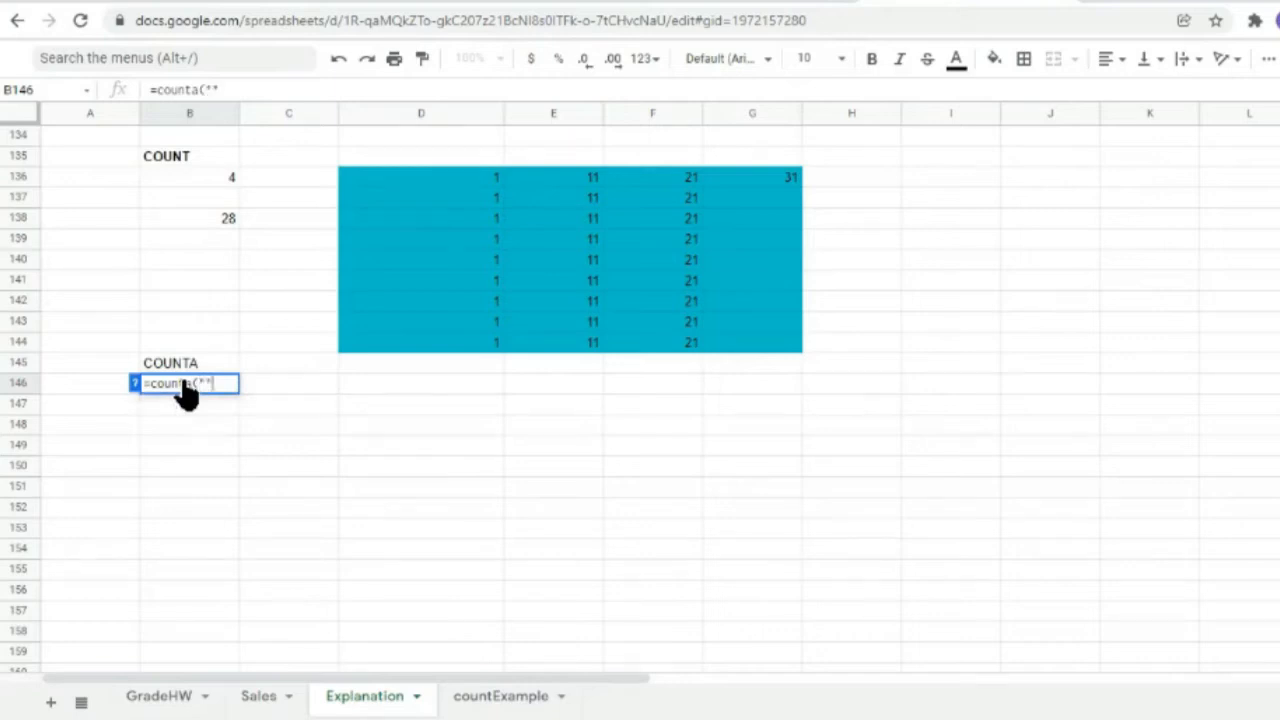
type("a\"bc")
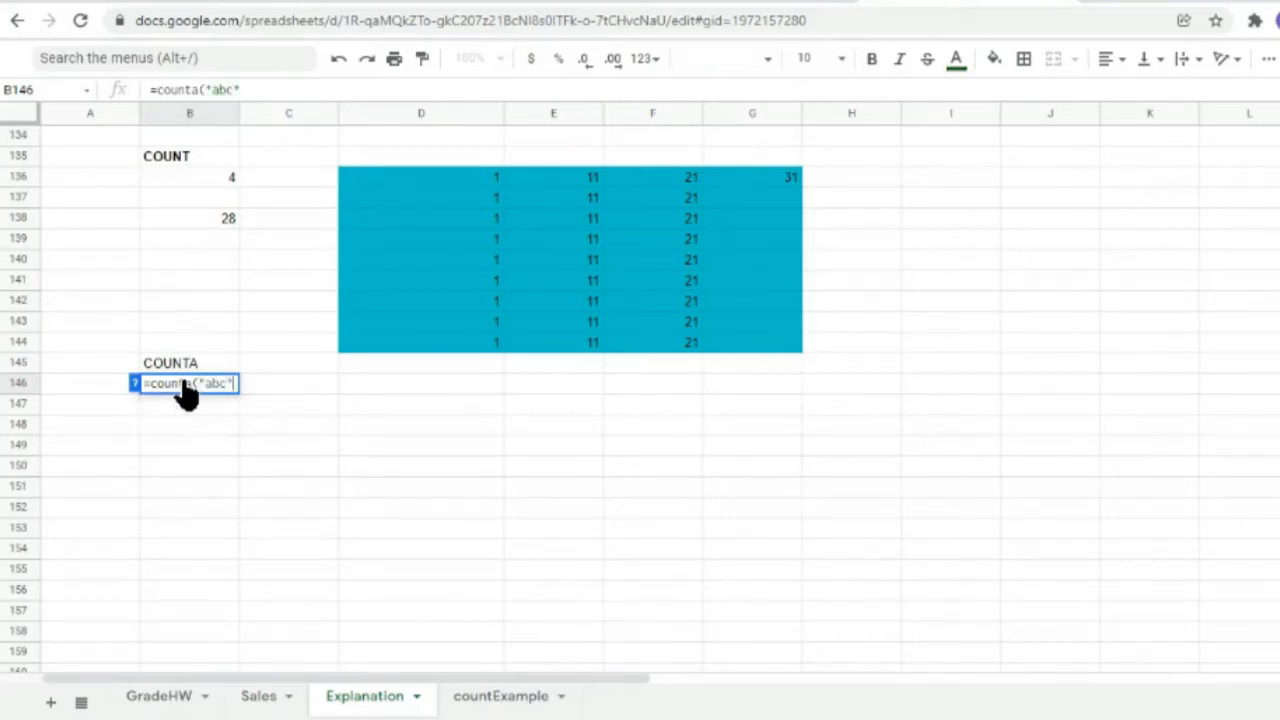
type(",1,2")
type(",\"x")
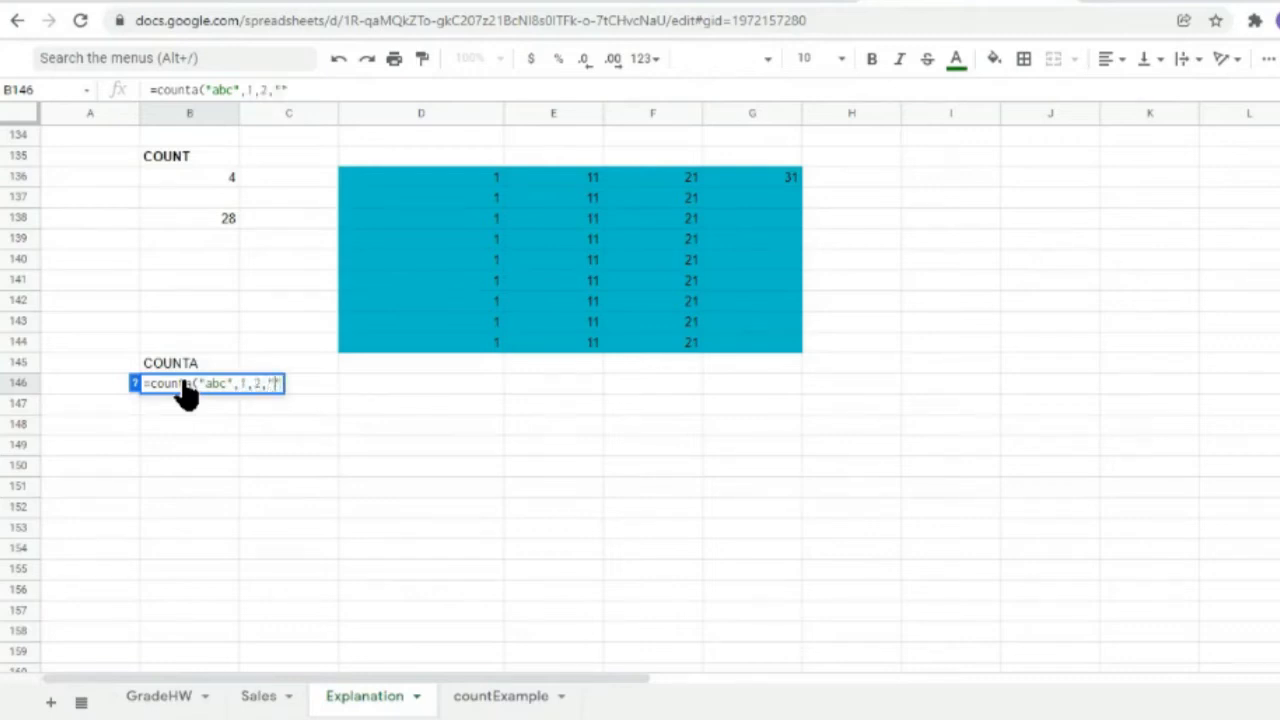
type("yz")
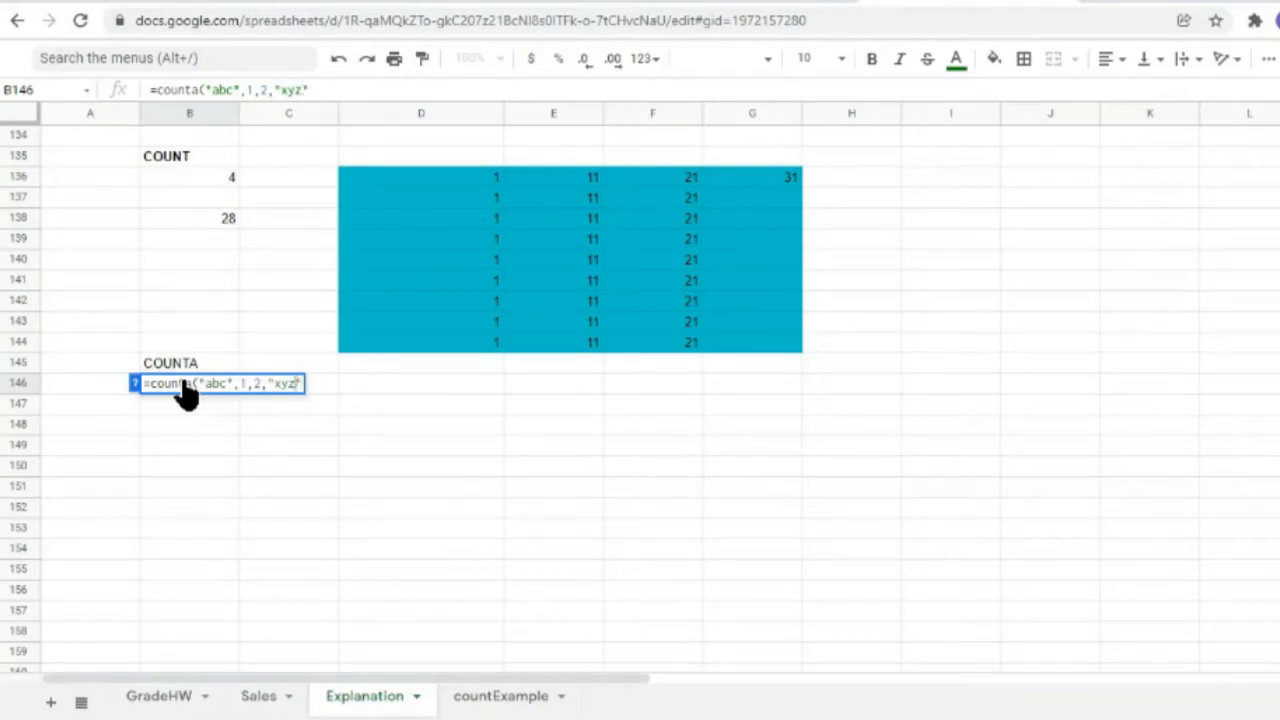
type("\")")
key("Return")
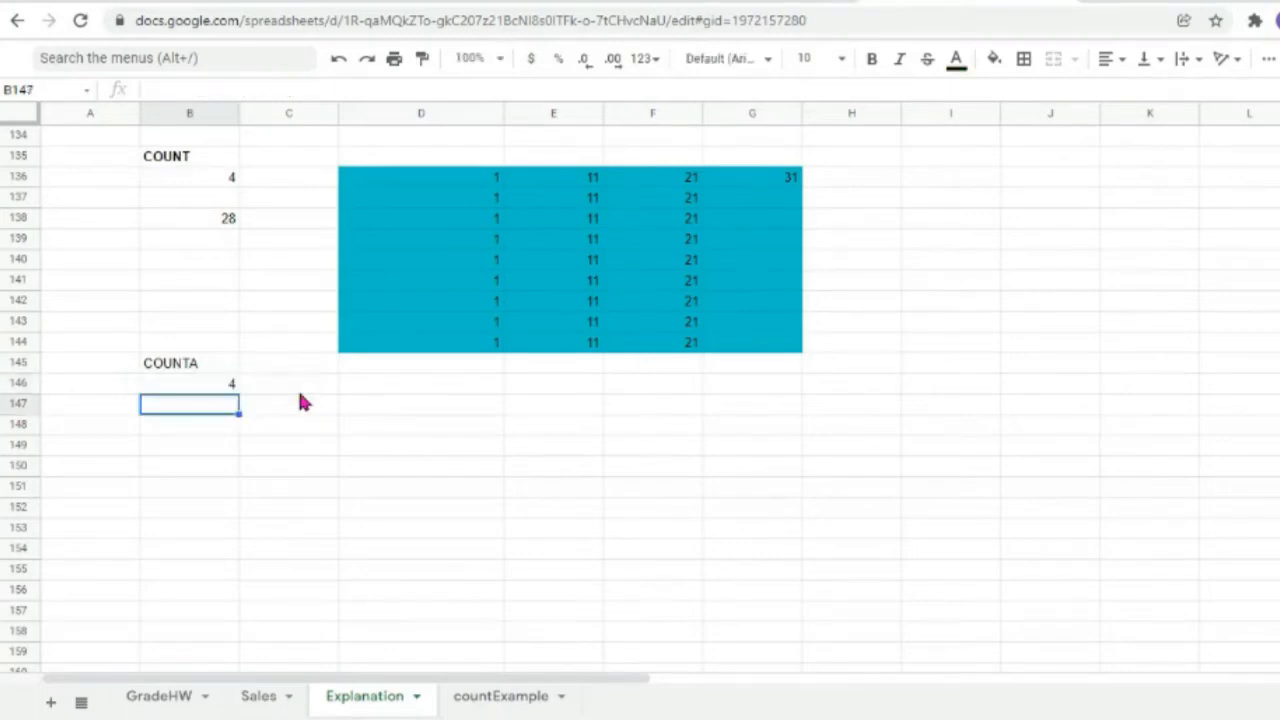
Review the arguments of the COUNTA formula in B146 and leave the formula as it is.
left_click(208, 391)
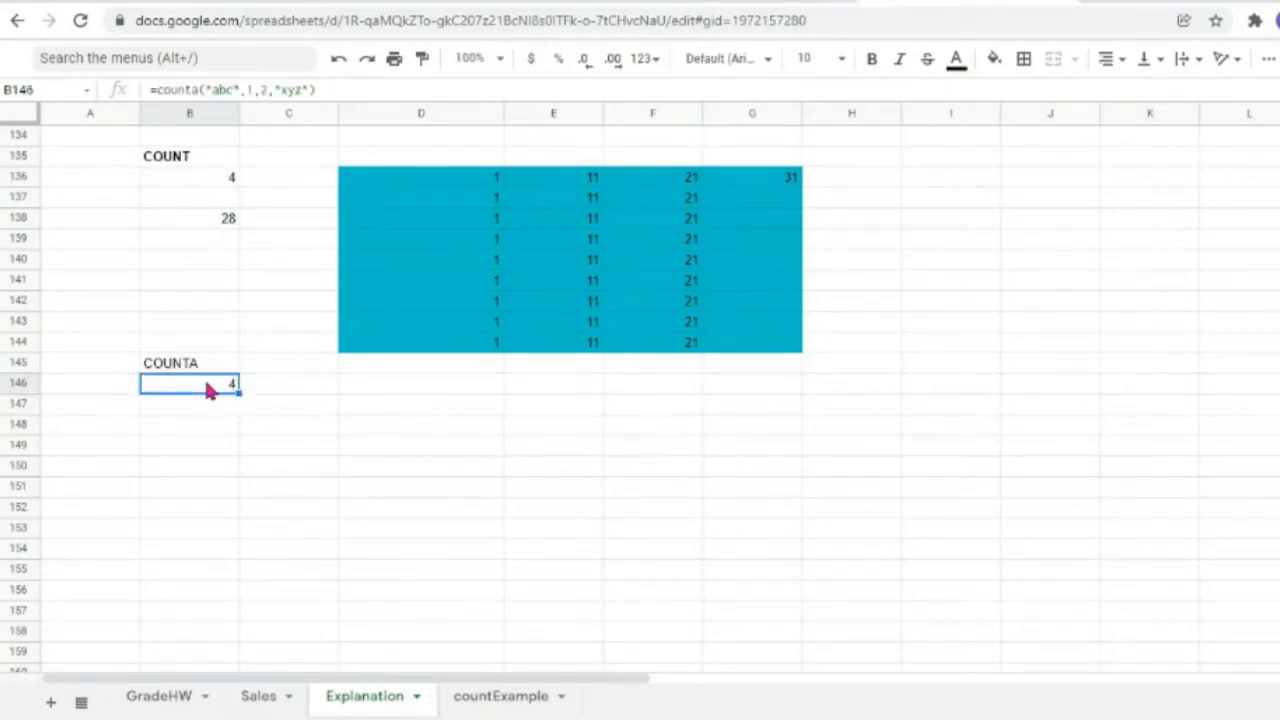
double_click(208, 391)
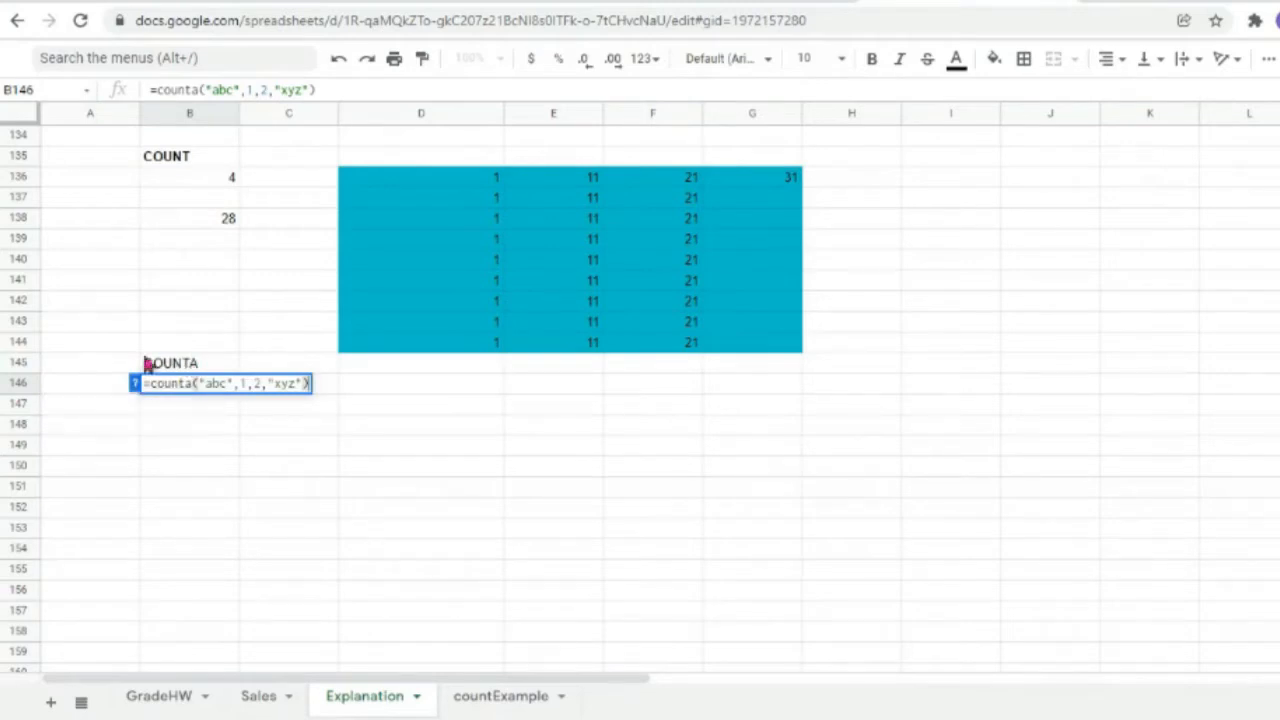
left_click(137, 388)
key("Return")
Begin a COUNTA formula in B147 and turn on the formula help.
type("=countA(")
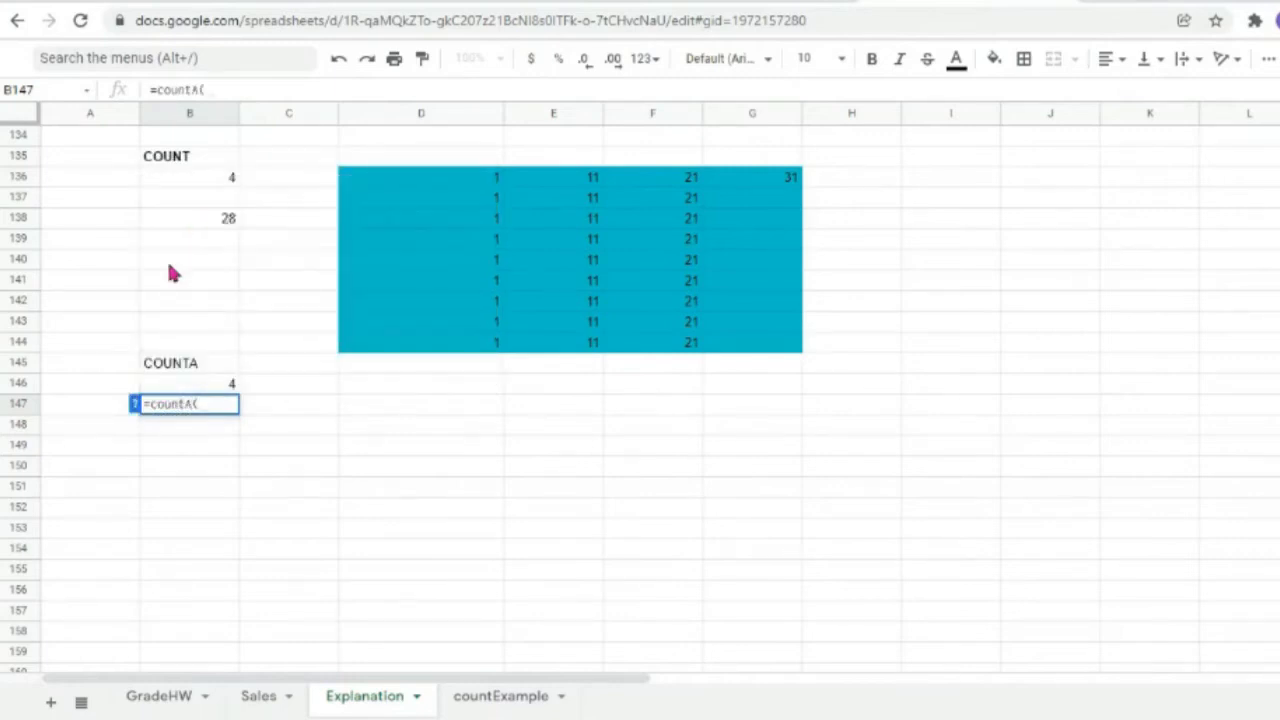
left_click(134, 404)
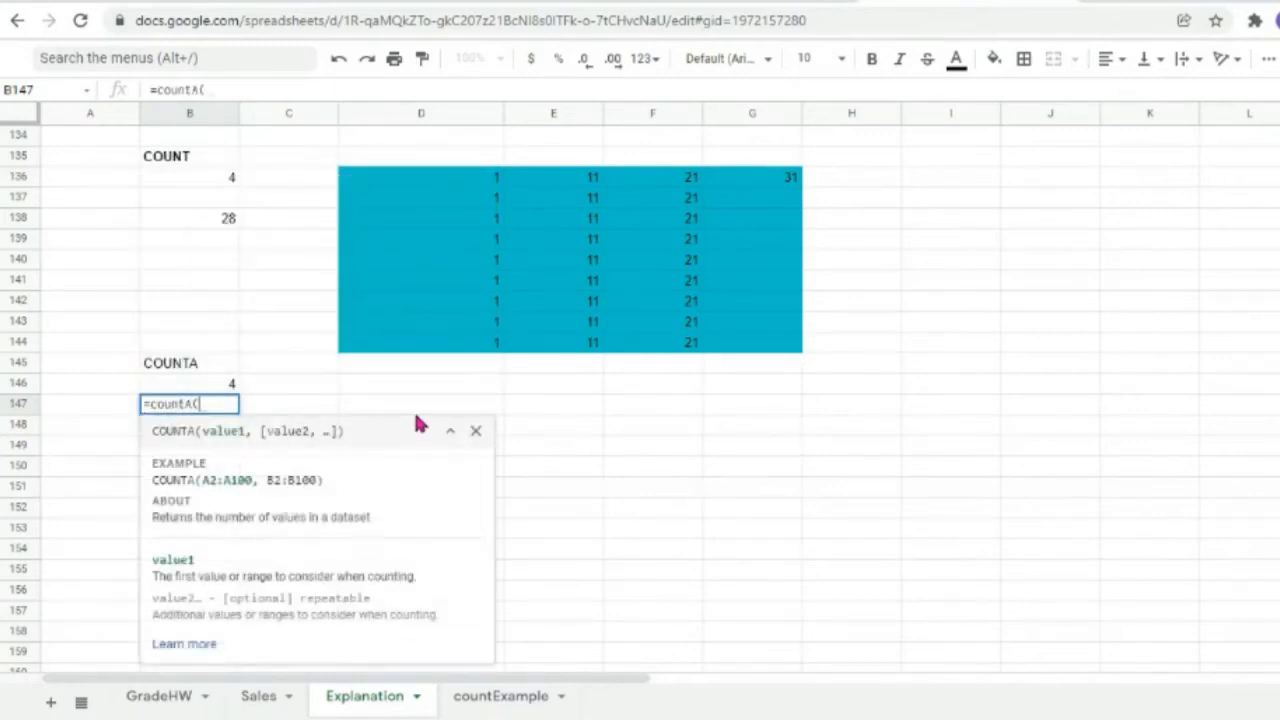
left_click(679, 495)
scroll(678, 491, "down", 3)
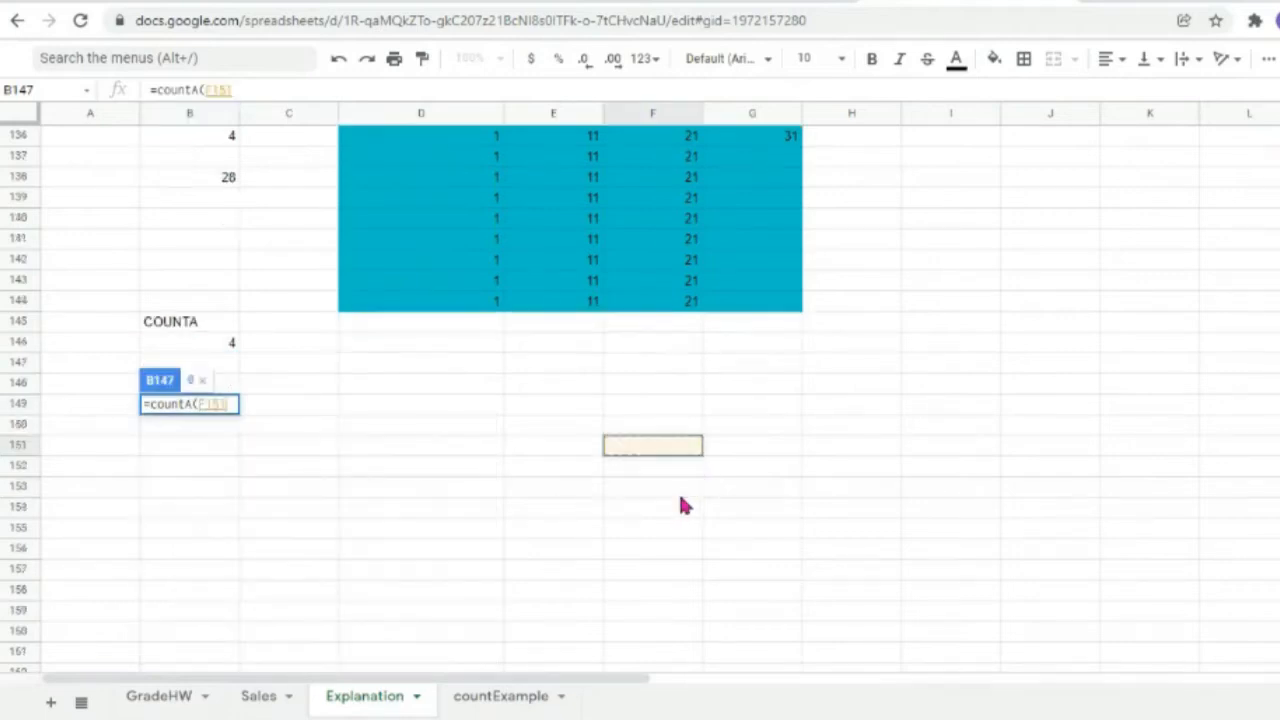
scroll(678, 491, "up", 2)
key("ctrl")
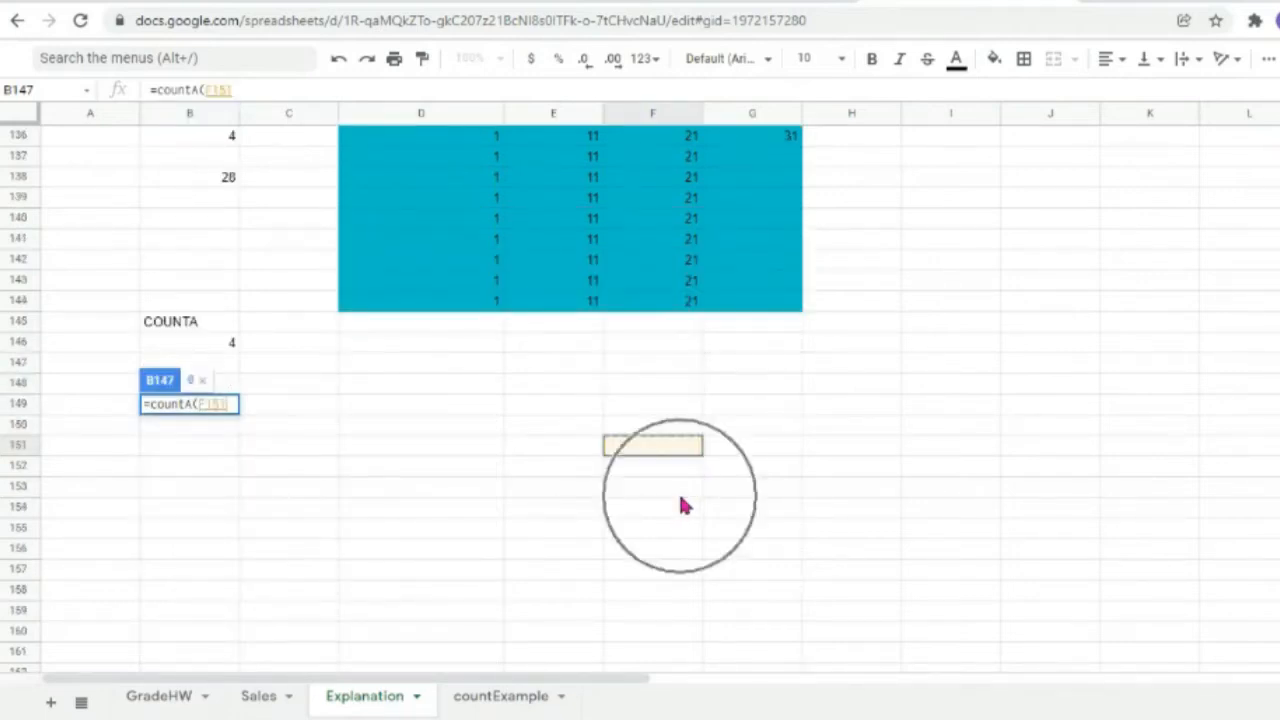
key("BackSpace")
key("BackSpace")
key("BackSpace")
scroll(673, 489, "down", 2)
scroll(673, 489, "up", 2)
key("BackSpace")
key("BackSpace")
key("BackSpace")
key("BackSpace")
key("BackSpace")
key("BackSpace")
left_click(452, 470)
left_click(189, 404)
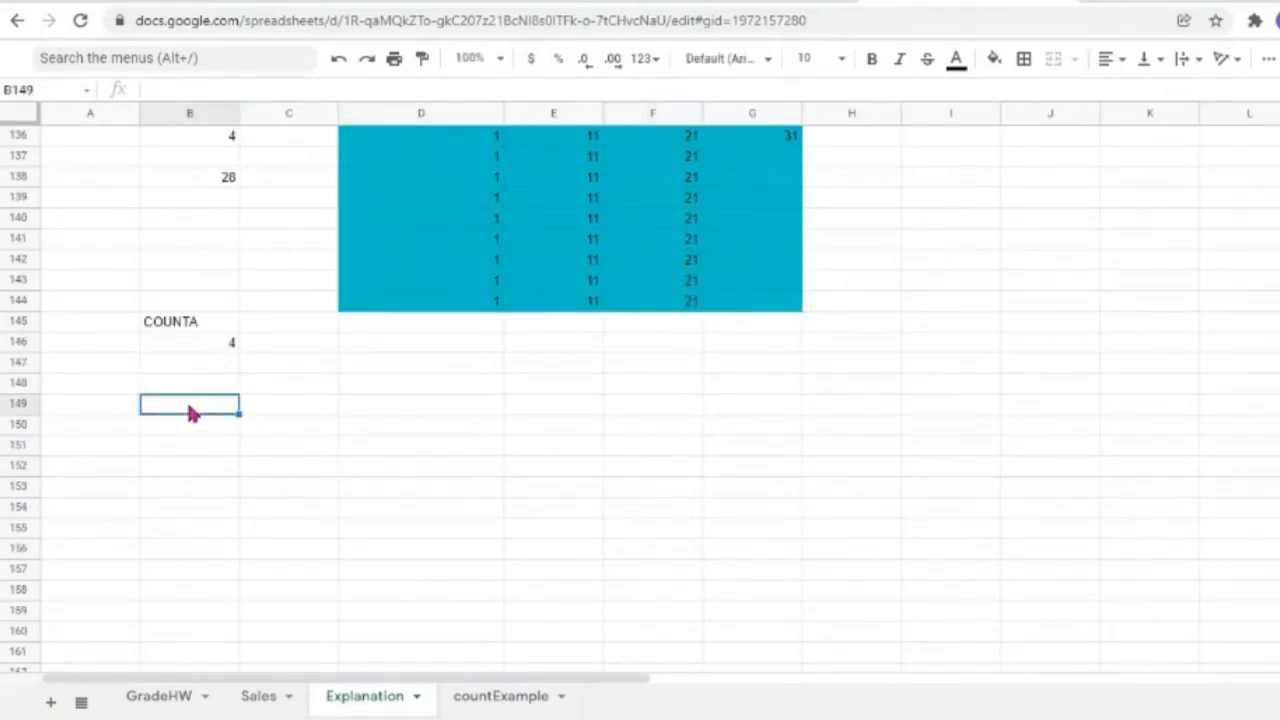
left_click(167, 384)
type("=count")
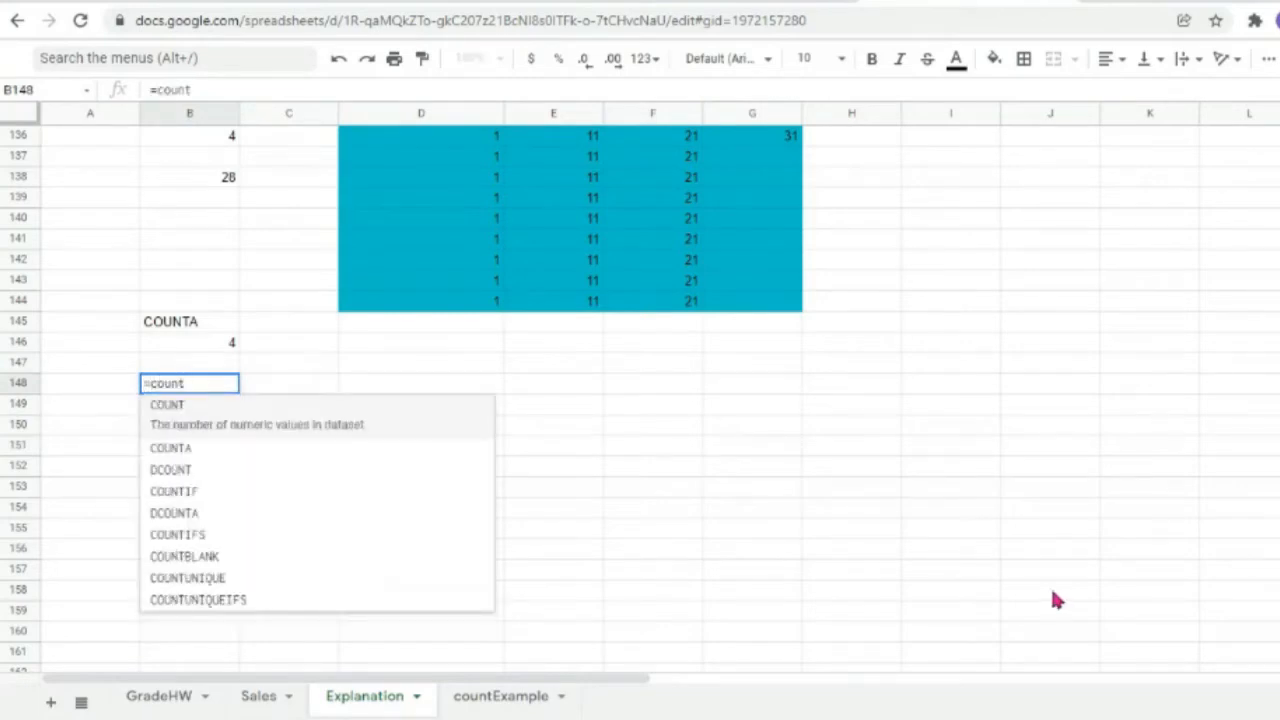
key("BackSpace")
key("BackSpace")
key("BackSpace")
key("BackSpace")
key("BackSpace")
key("BackSpace")
left_click(673, 508)
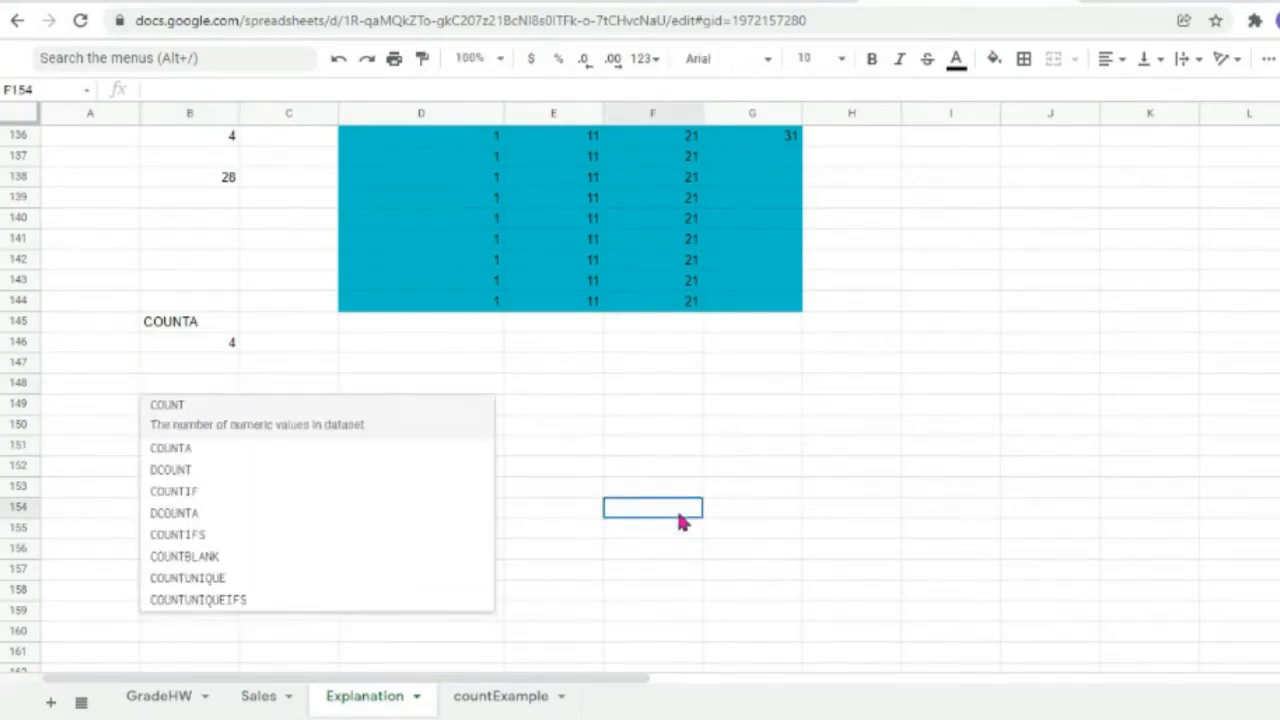
scroll(673, 510, "down", 2)
double_click(189, 240)
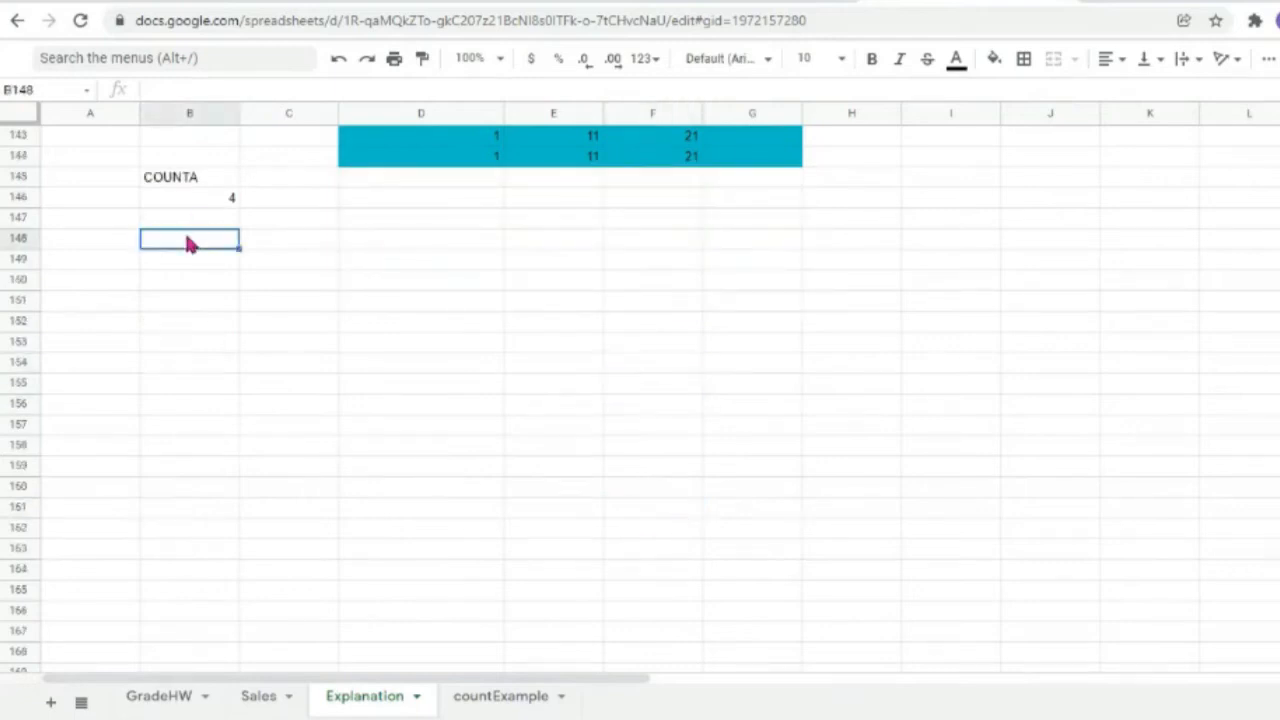
type("=count")
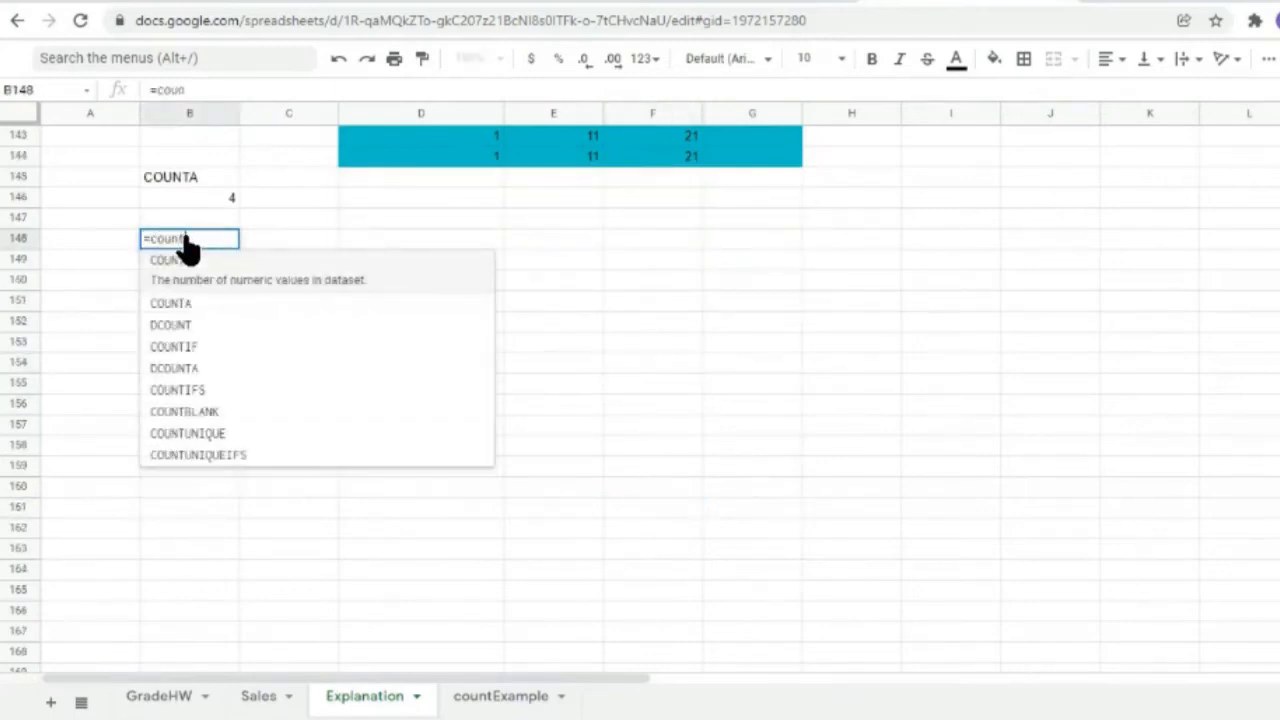
type("a(")
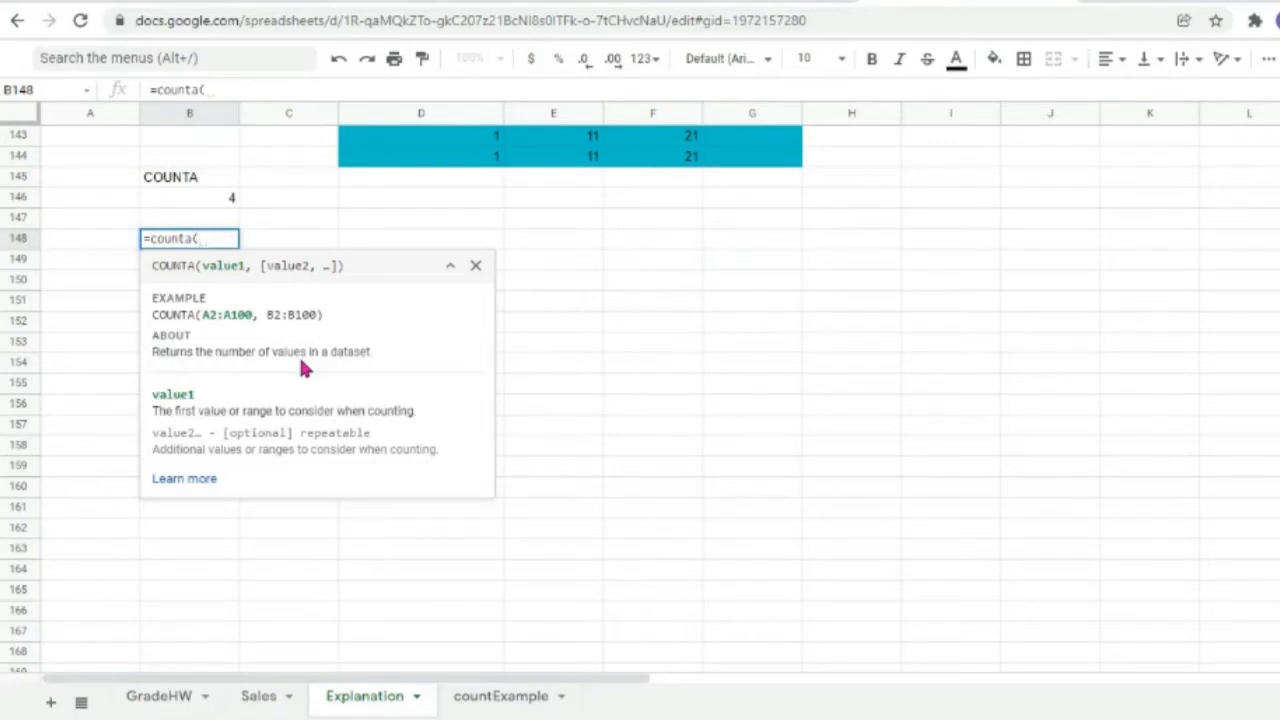
triple_click(209, 244)
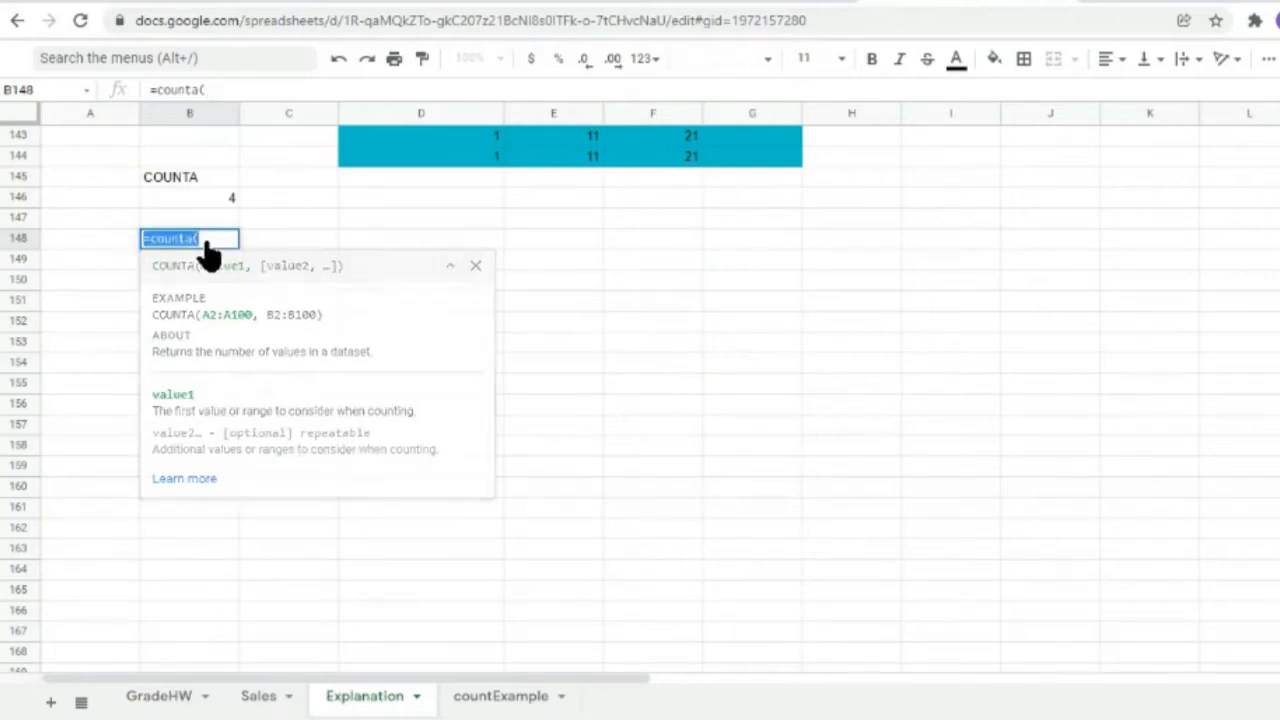
left_click(210, 250)
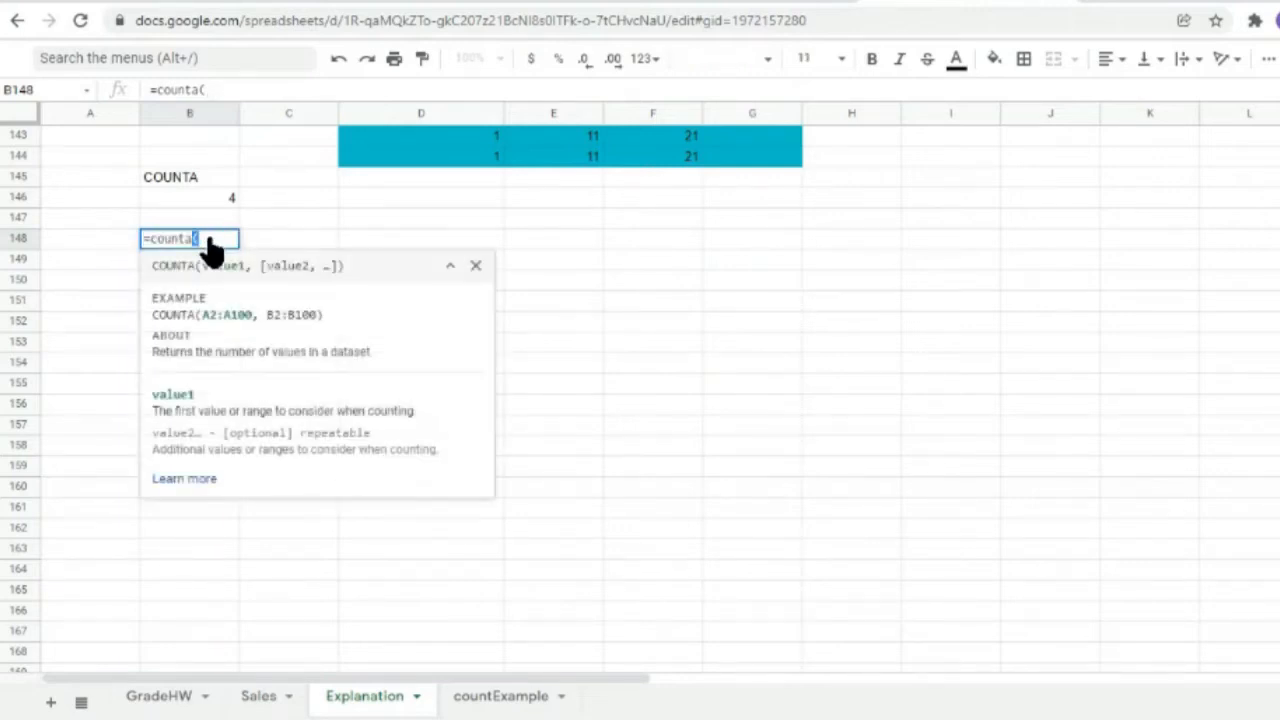
left_click(740, 260)
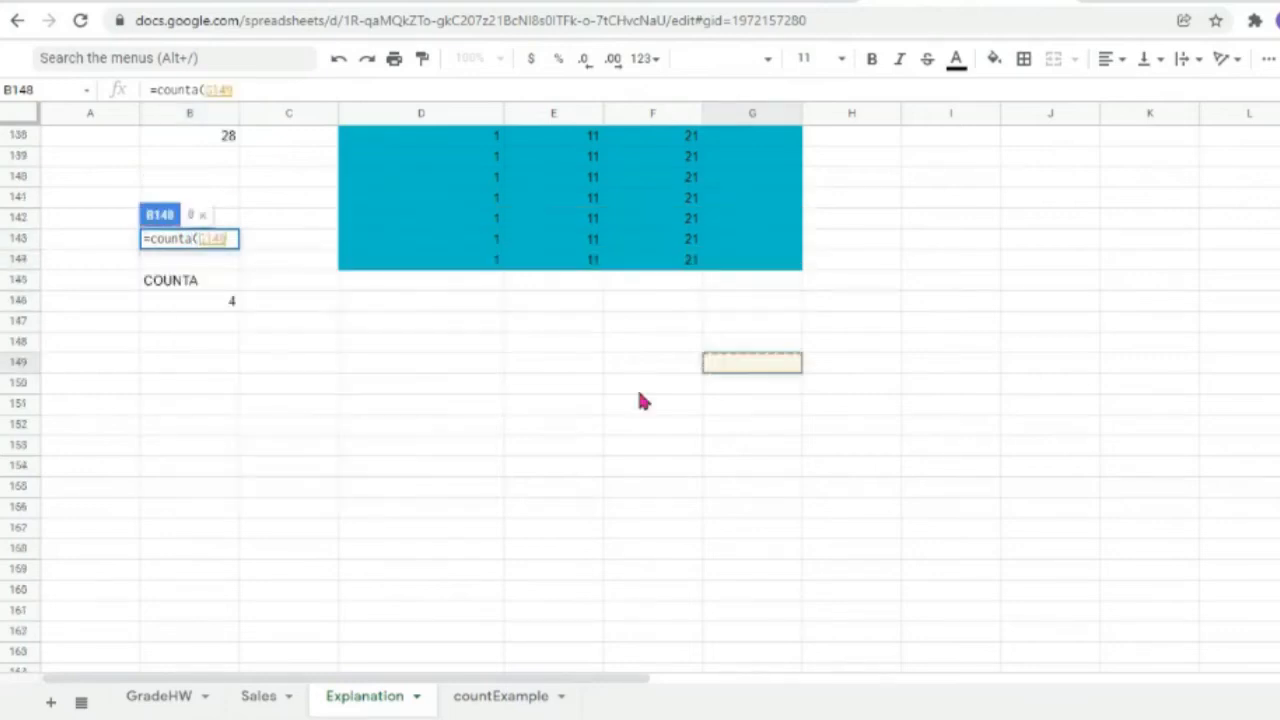
scroll(640, 394, "up", 1)
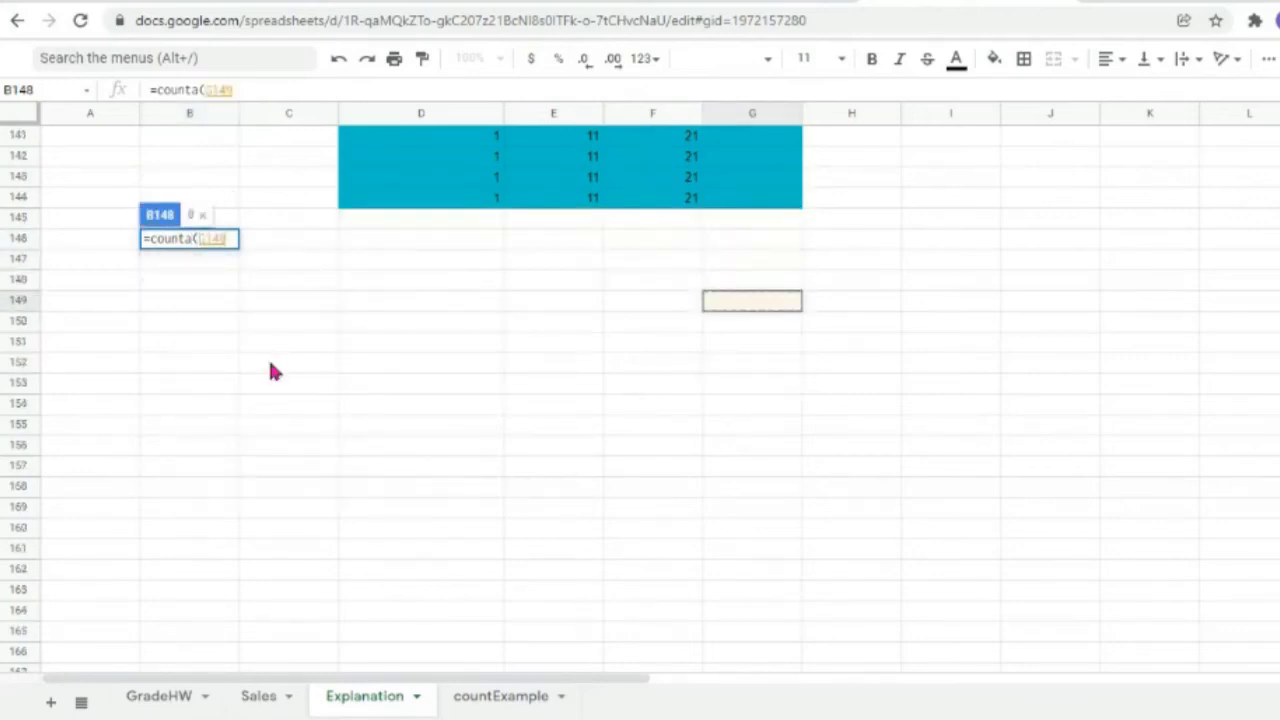
key("Escape")
left_click(205, 263)
scroll(340, 288, "up", 3)
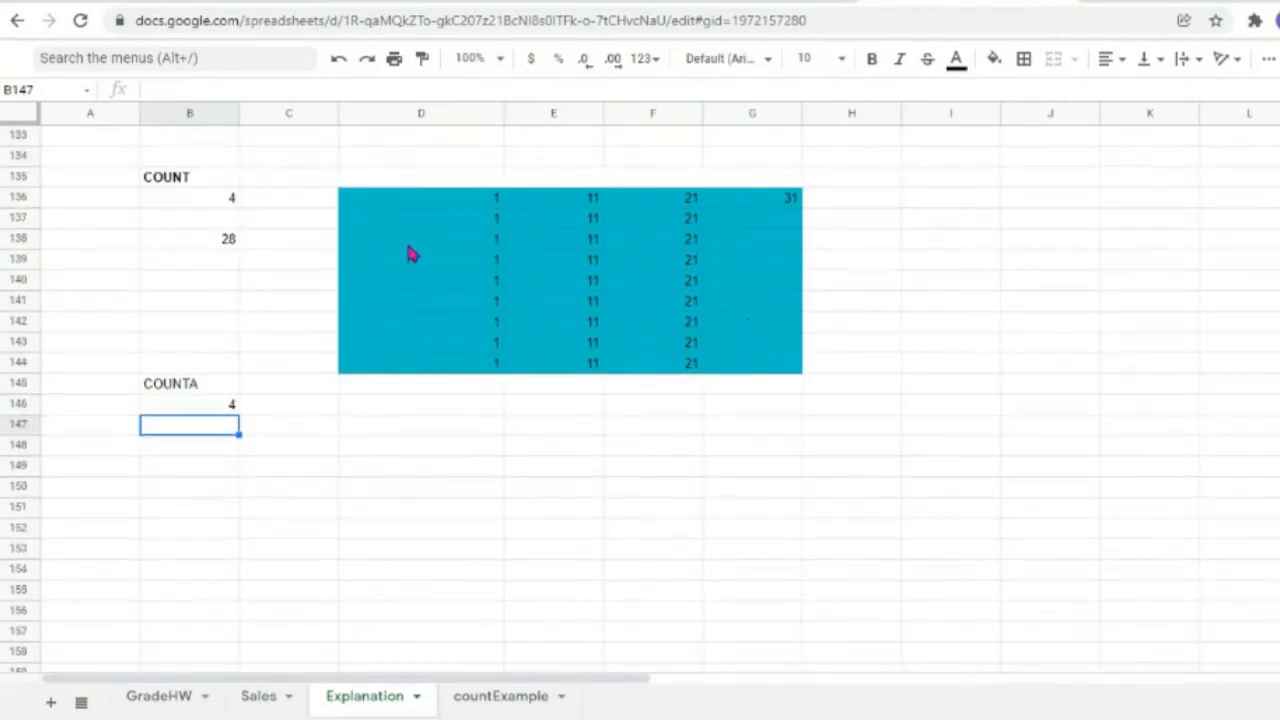
double_click(179, 434)
type("cpuntA(")
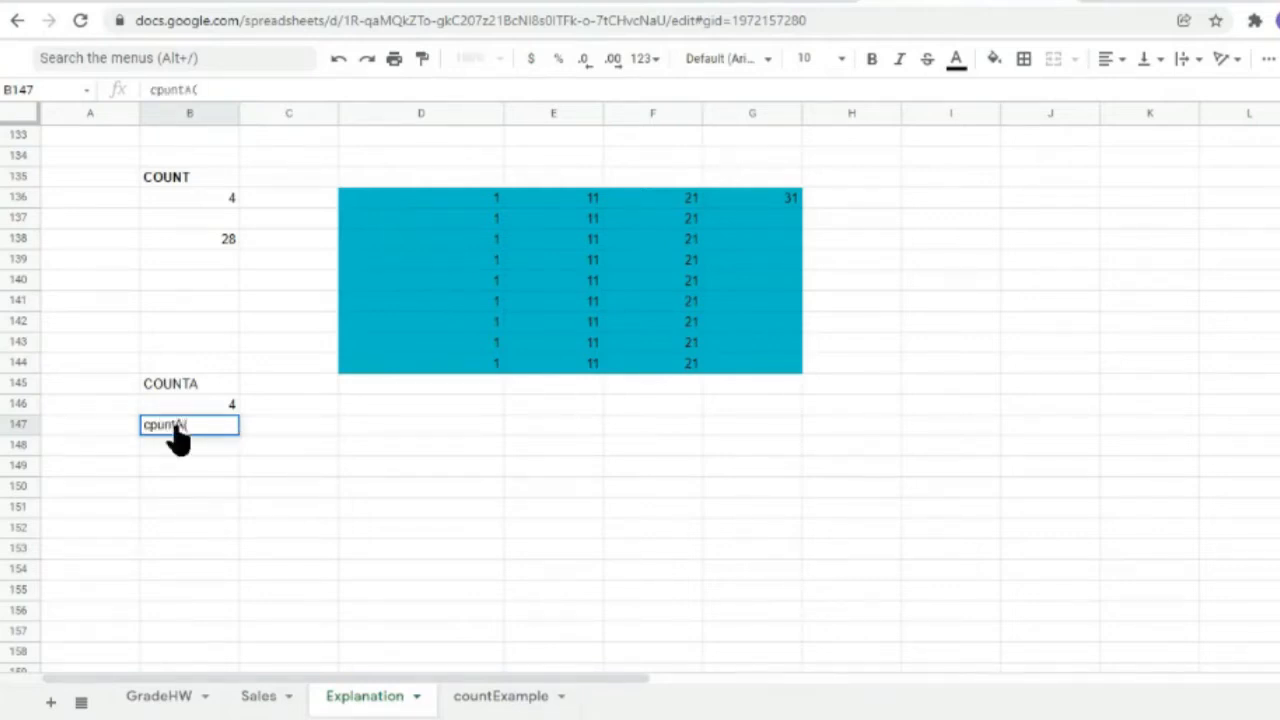
left_click_drag(393, 201, 785, 375)
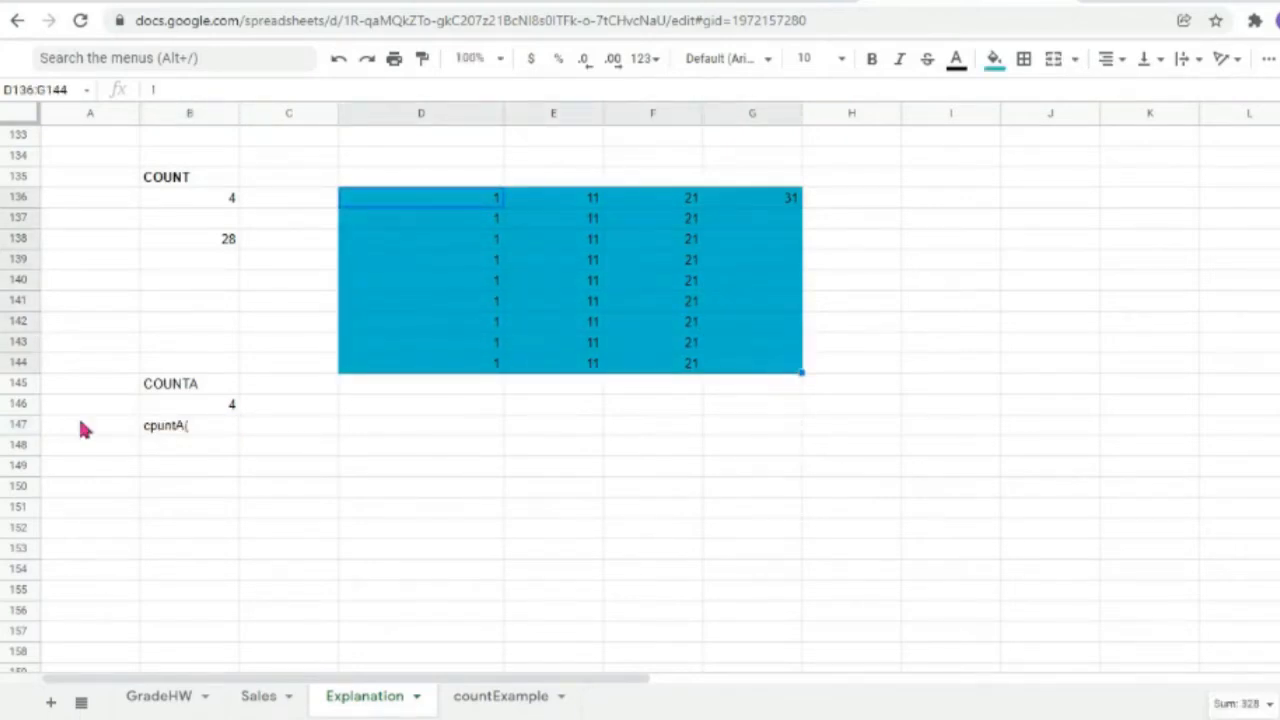
Replace the mistyped text in B147 with the formula =countA(D136:G144).
double_click(150, 432)
left_click_drag(186, 432, 117, 420)
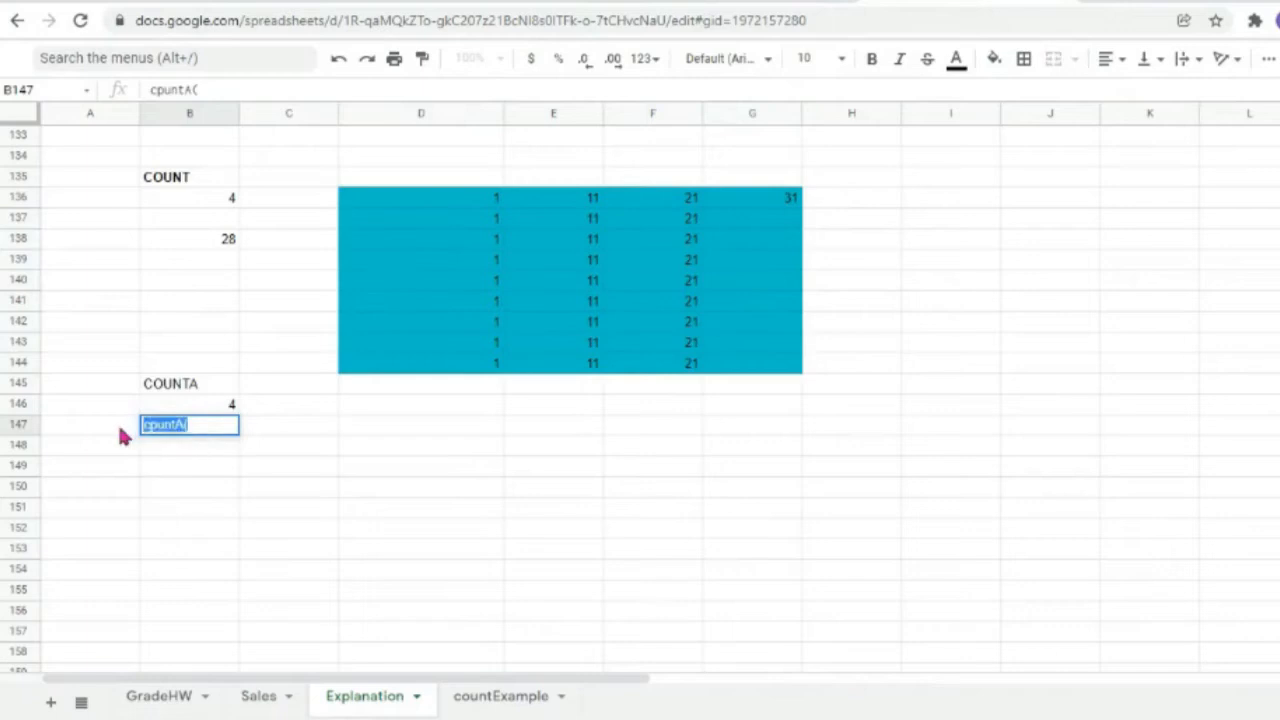
type("=count")
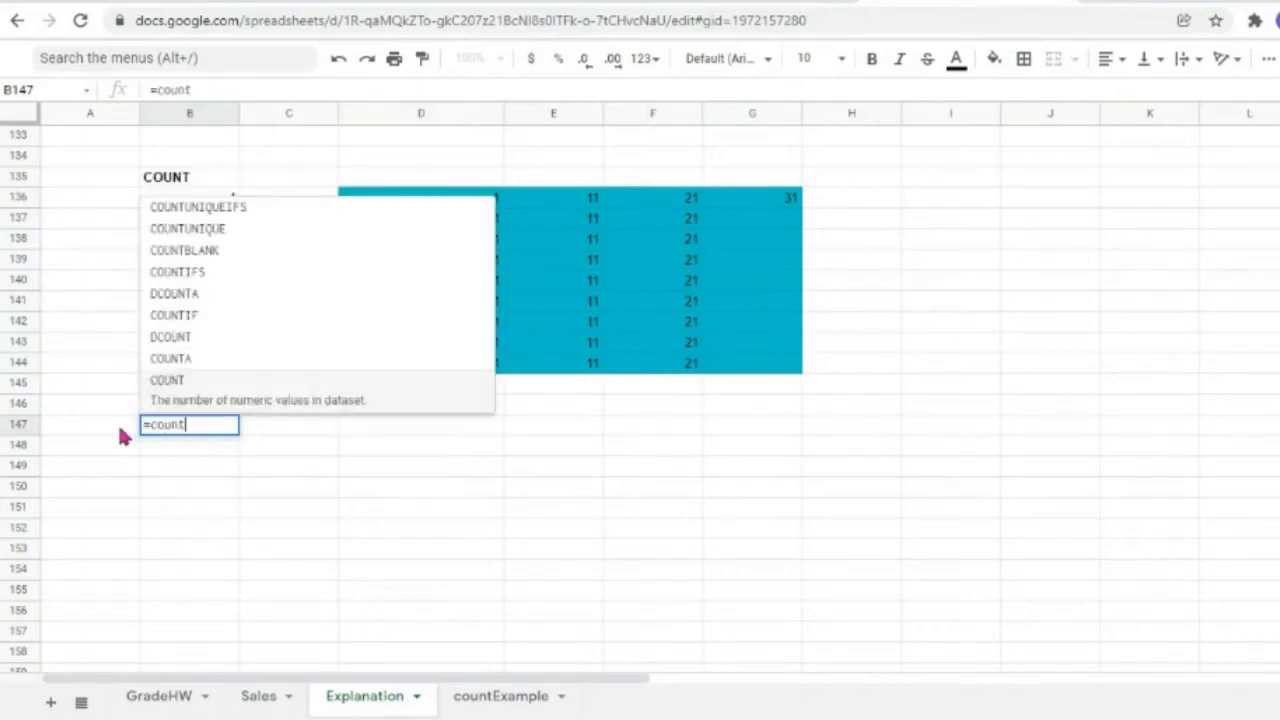
type("A(")
left_click_drag(398, 203, 745, 383)
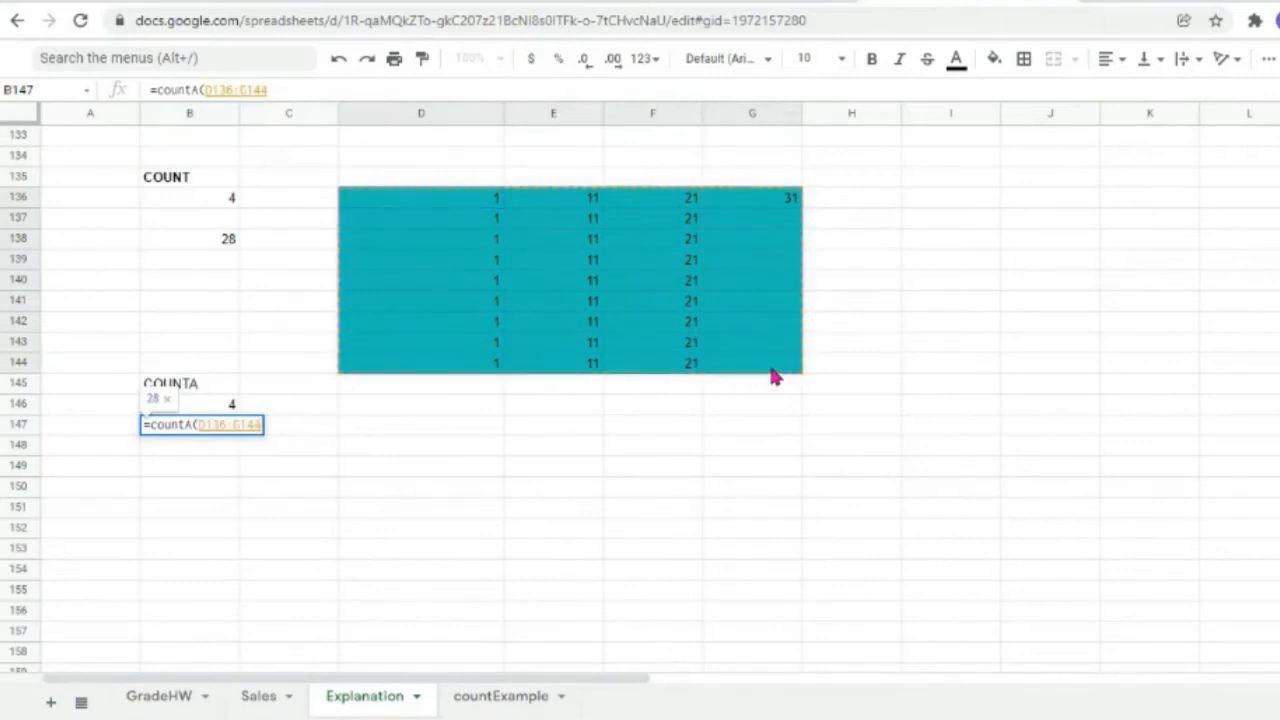
type(")")
key("Return")
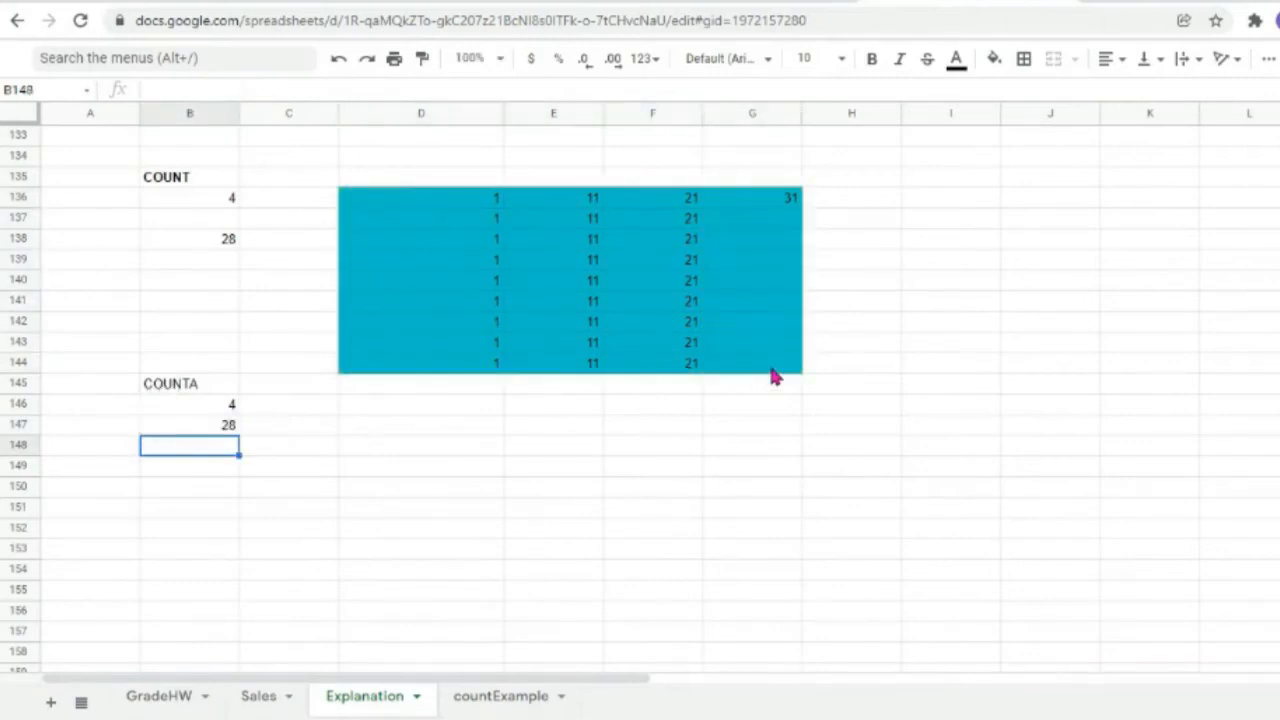
Compare the COUNTA formula in B147 with the COUNT formula in B138.
left_click(198, 426)
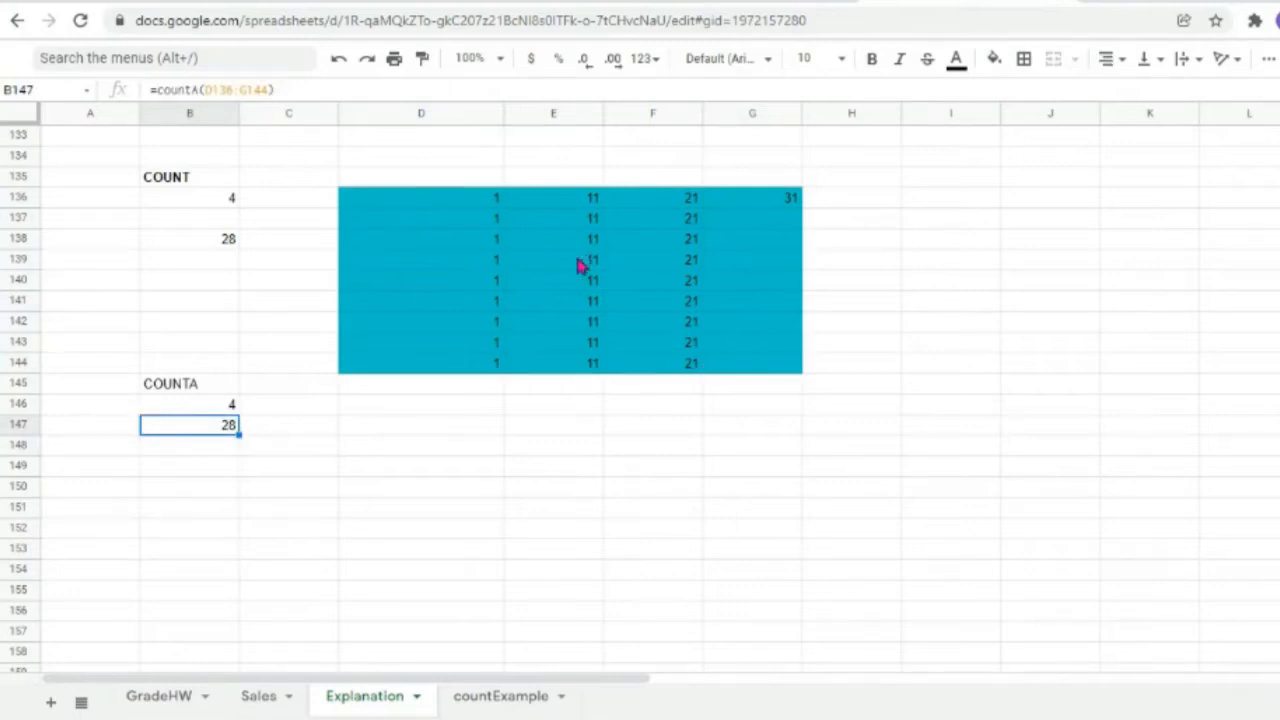
left_click(208, 242)
left_click(195, 430)
Change G136 to the text 31.uioy and check the formula cells B138 and B147.
left_click(777, 203)
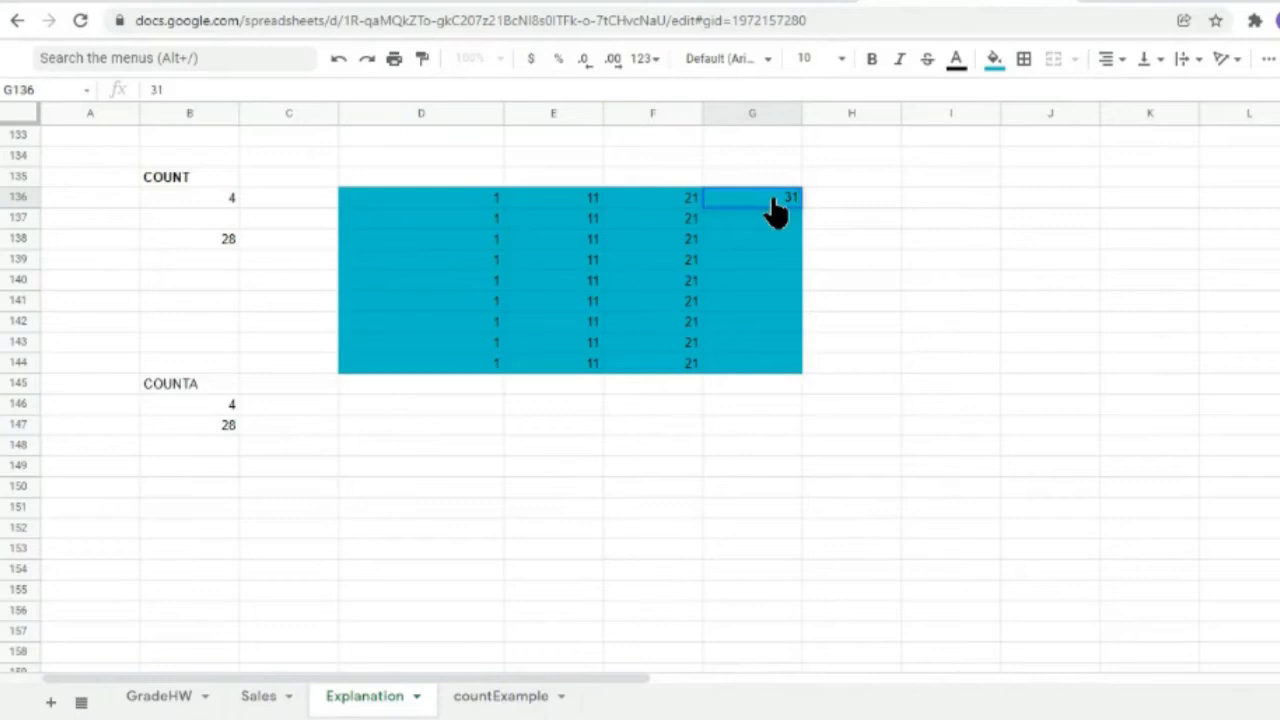
double_click(777, 203)
type("uloy")
key("Return")
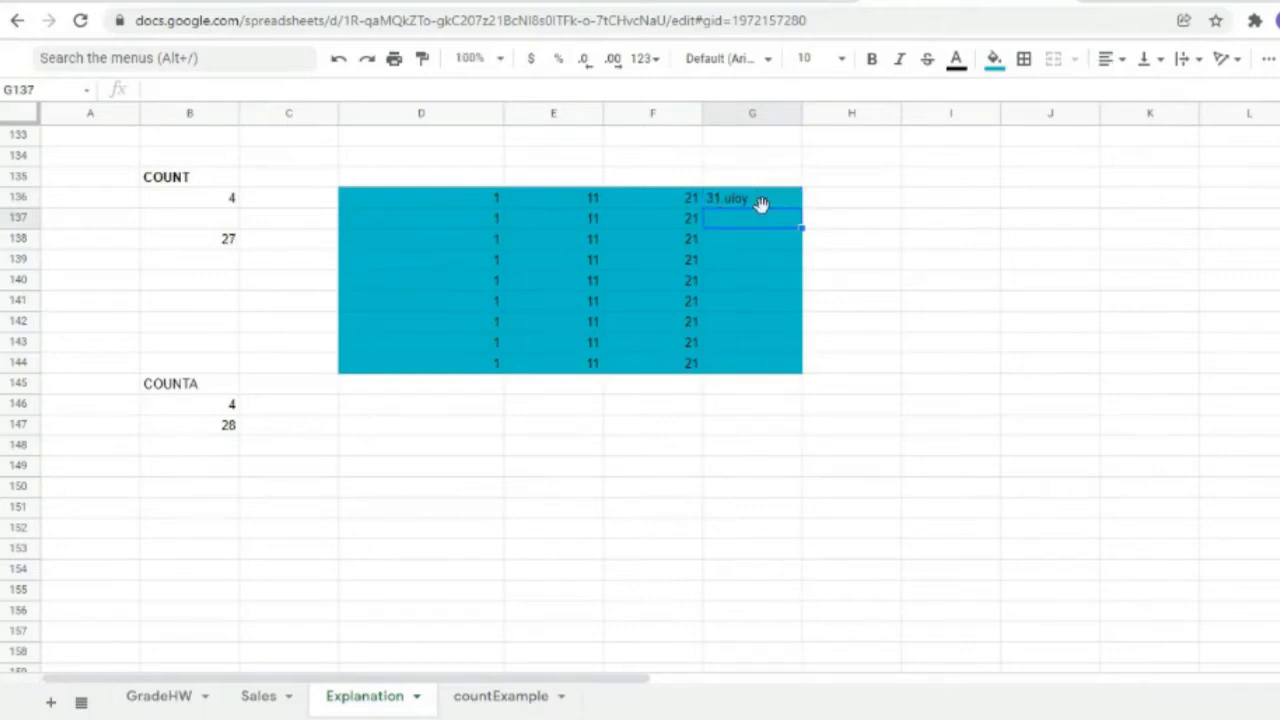
left_click(171, 240)
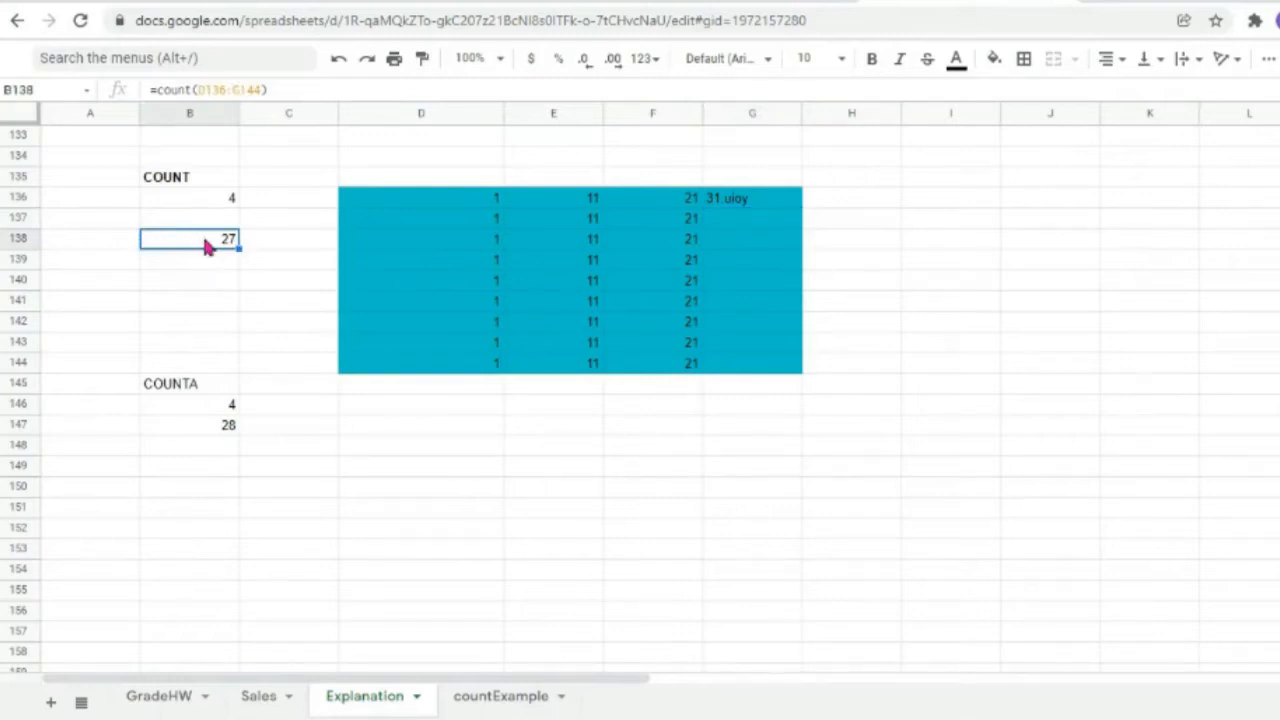
left_click(212, 427)
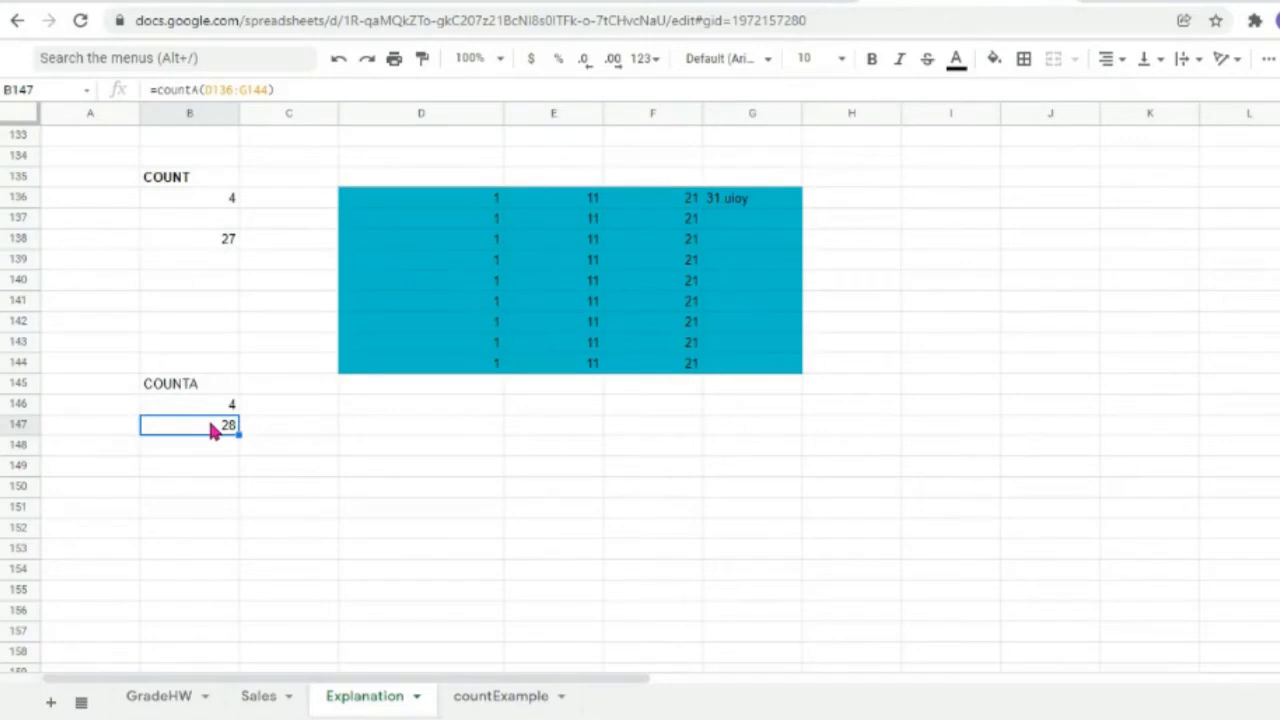
Colour the text of B138 blue and the text of B147 red.
left_click(208, 238)
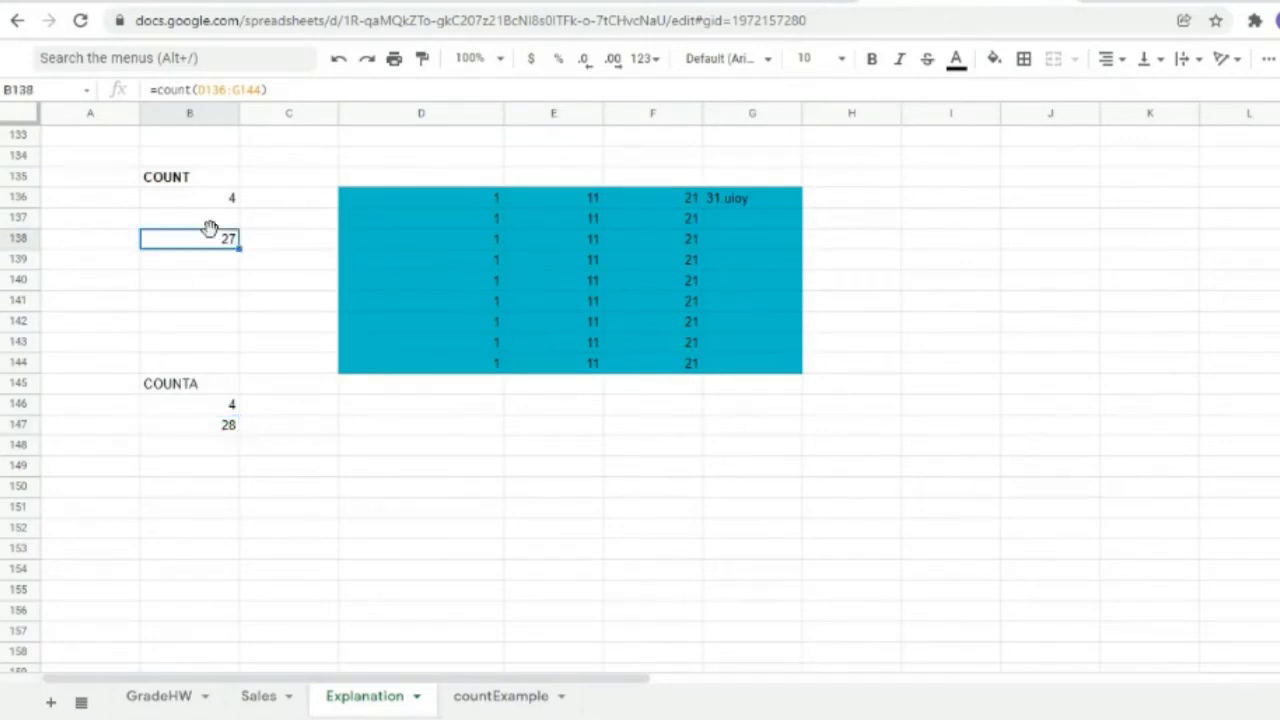
left_click(956, 60)
left_click(1008, 120)
left_click(197, 428)
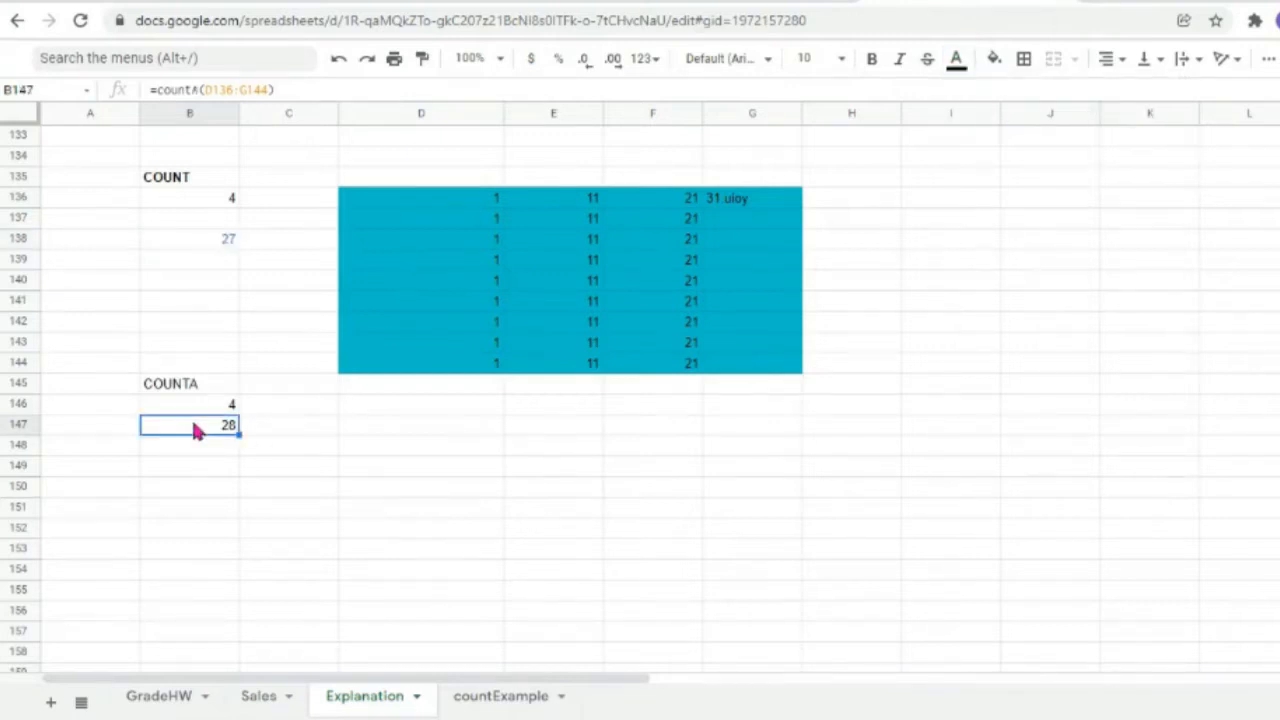
left_click(956, 60)
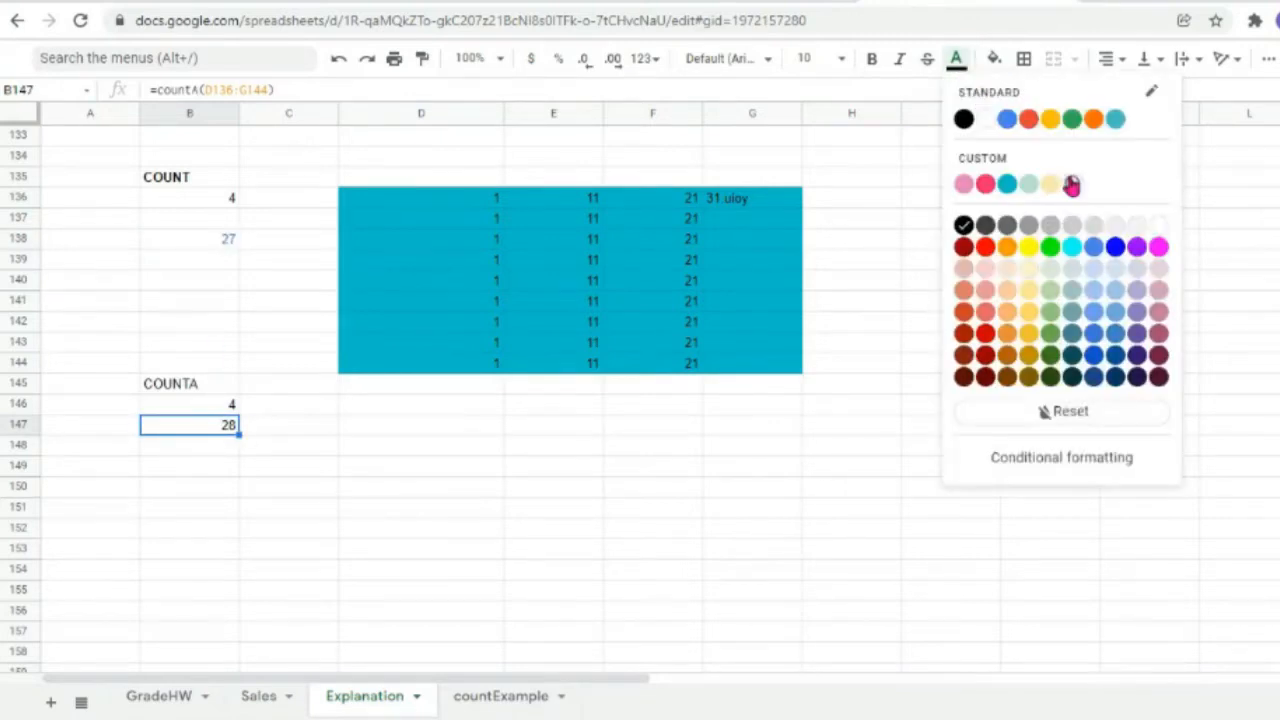
left_click(1030, 120)
left_click(312, 432)
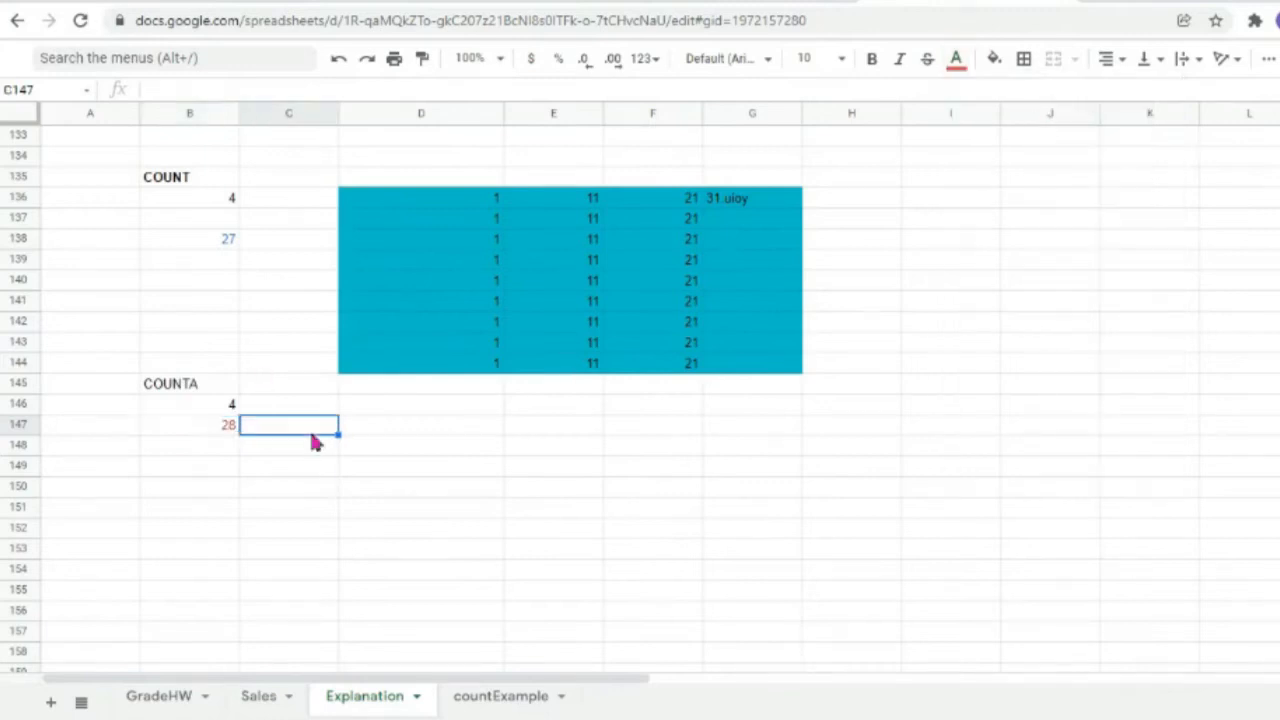
Review the range used by the COUNT formula in B138 and the COUNTA formula in B147, leaving both as they are.
left_click(200, 240)
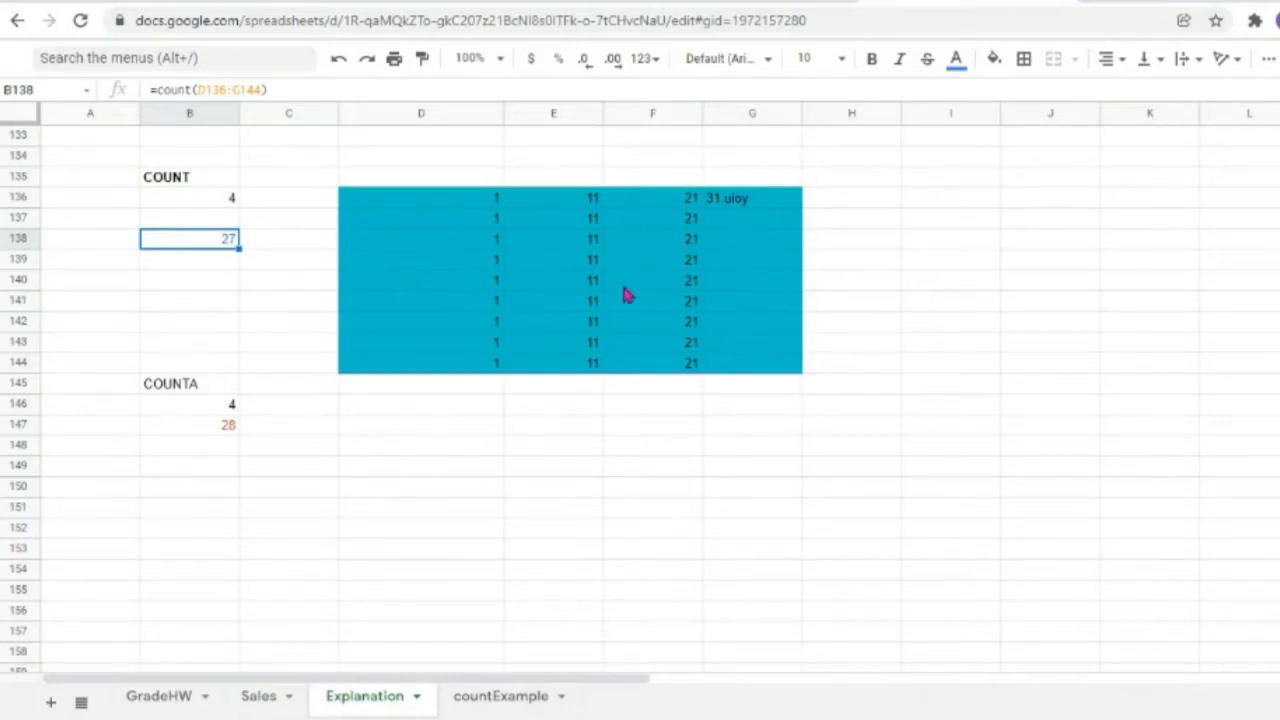
left_click(392, 196)
left_click(186, 430)
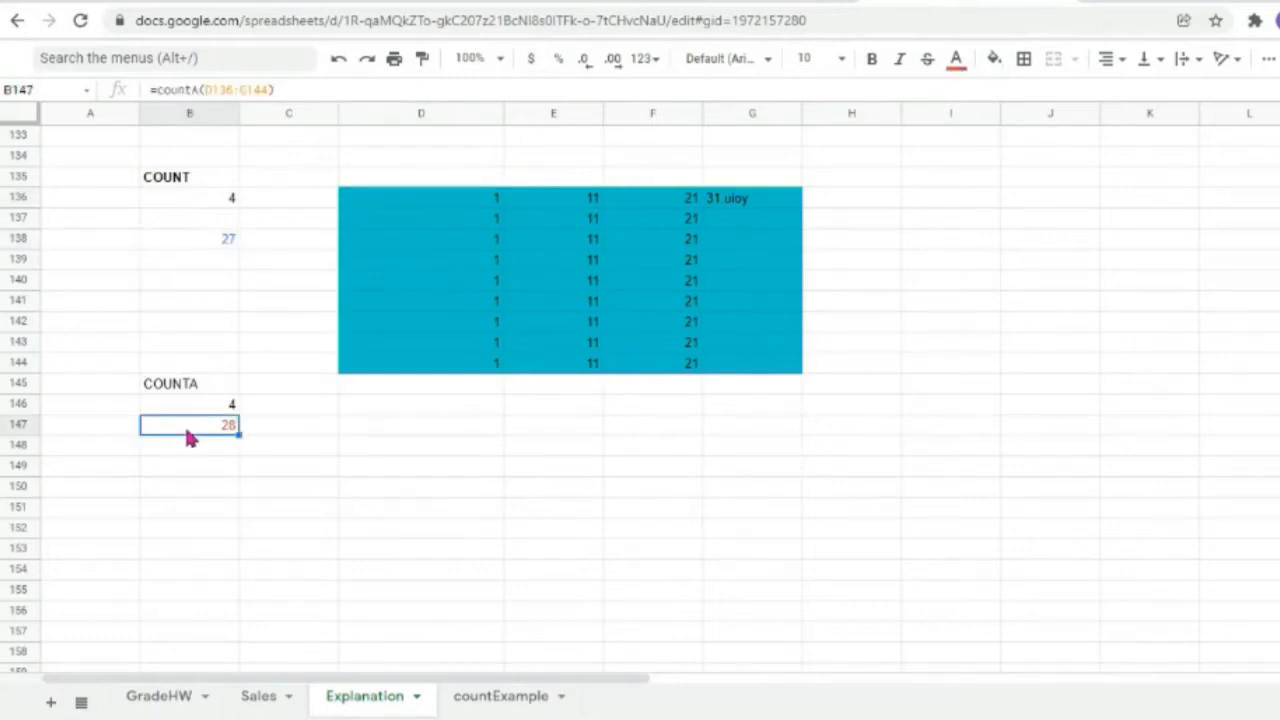
double_click(186, 430)
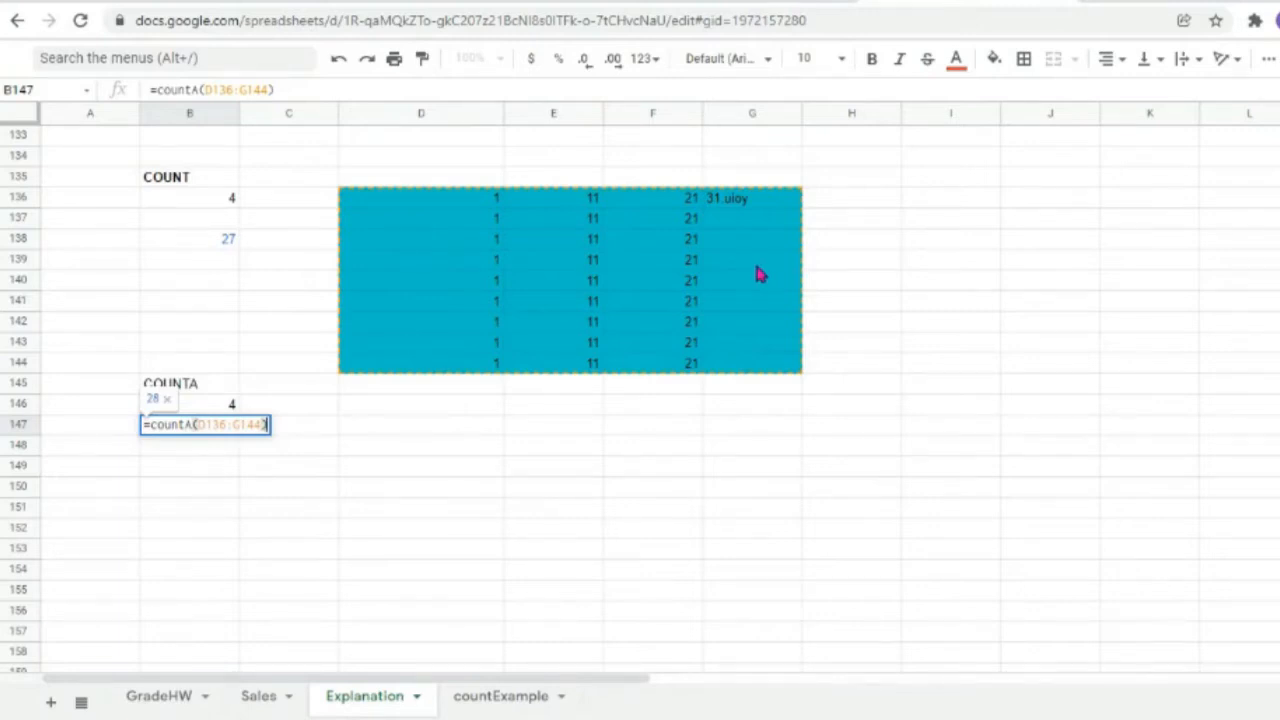
key("Return")
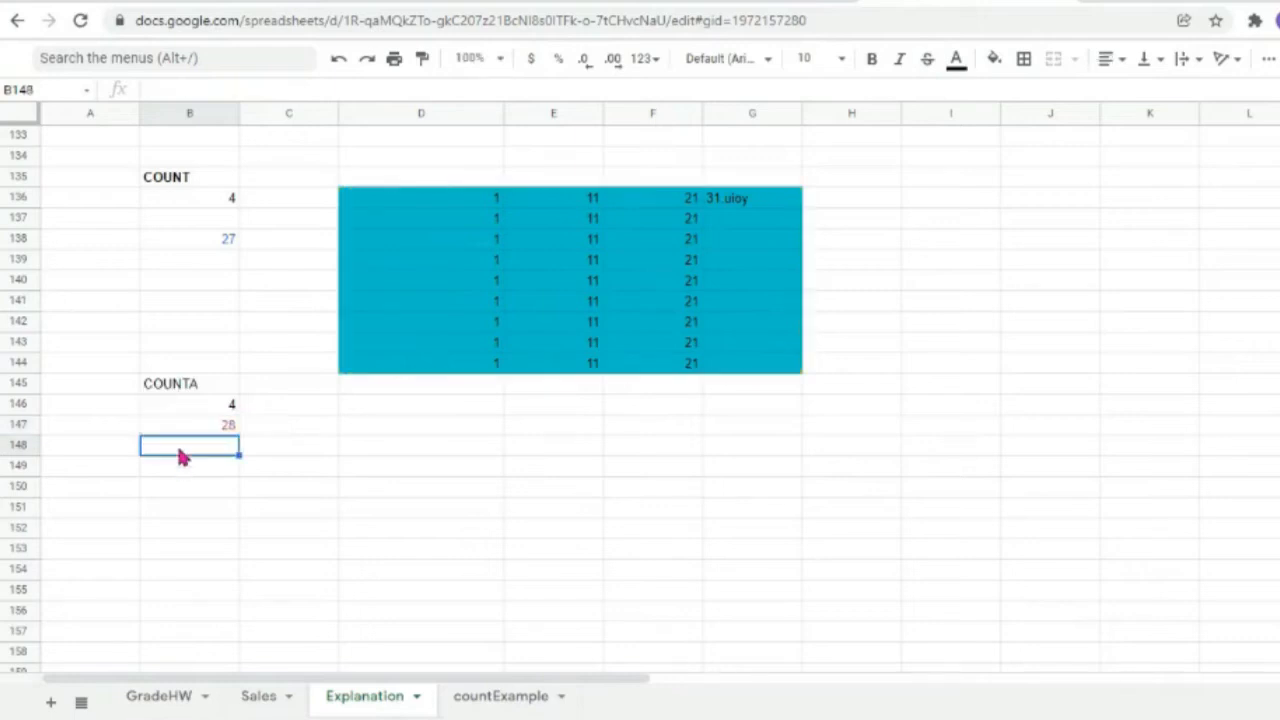
Fill G137:G144 with qw, 23, de, 34, @, sad, 3 and 34, and check the COUNTA formula in B147.
left_click(750, 220)
type("q")
key("Return")
type("23")
key("Return")
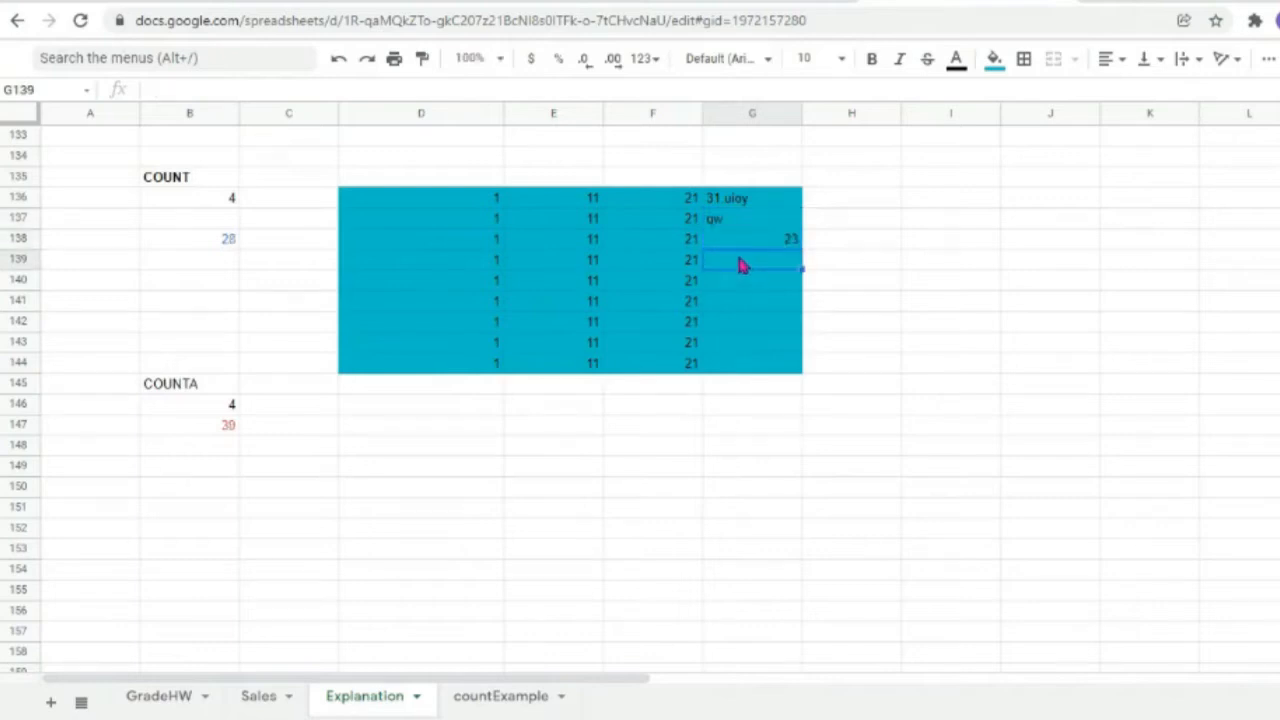
type("de")
key("Return")
type("34")
key("Return")
type("@")
key("Return")
type("sad")
key("Return")
type("3")
key("Return")
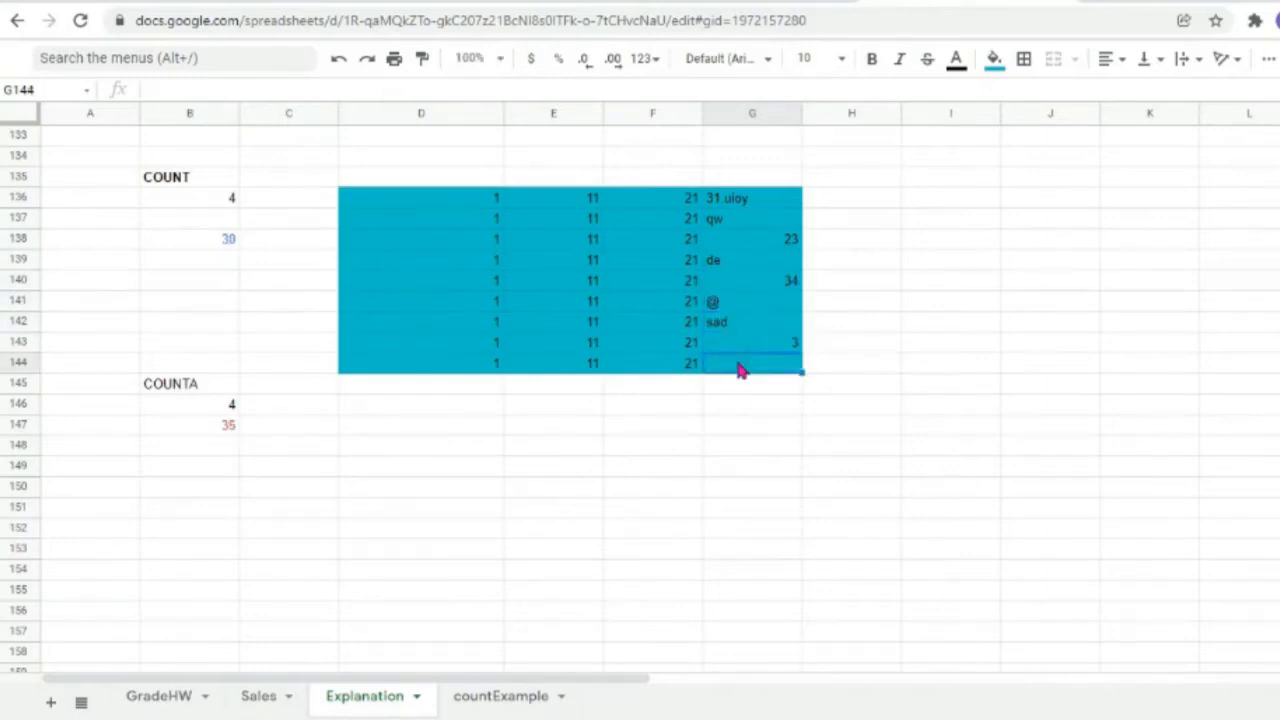
type("34")
left_click(626, 347)
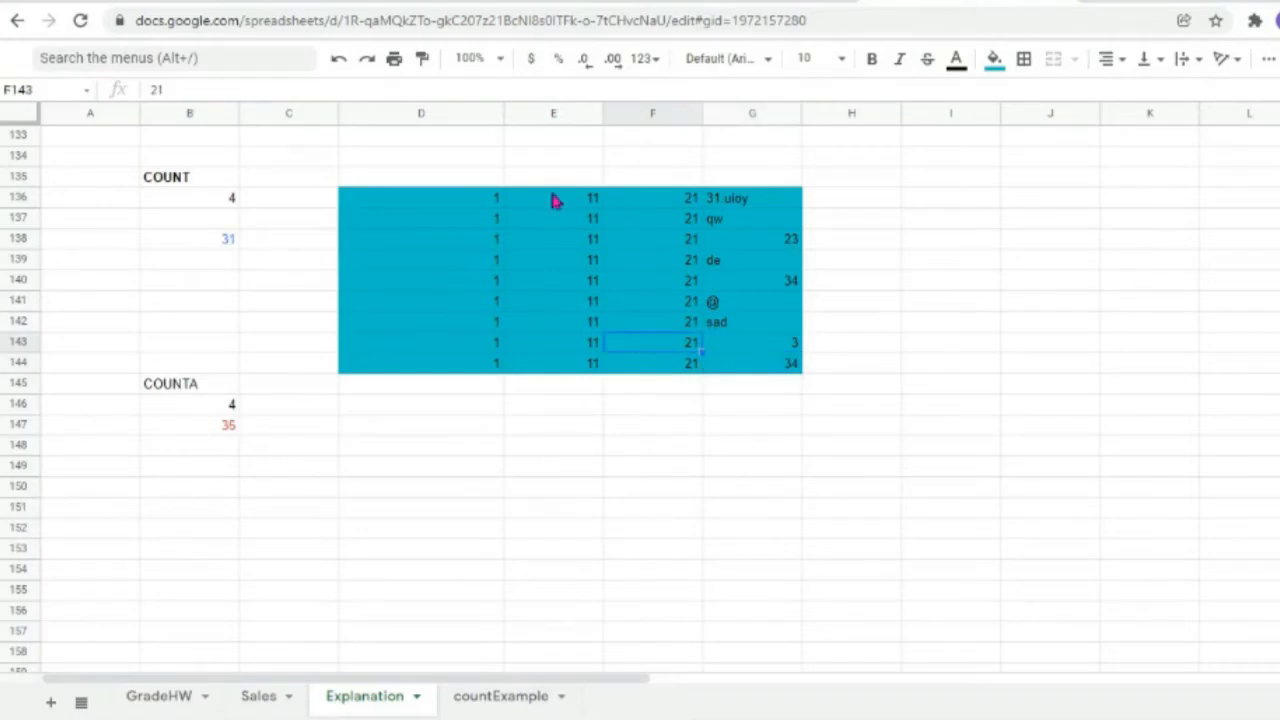
left_click(201, 425)
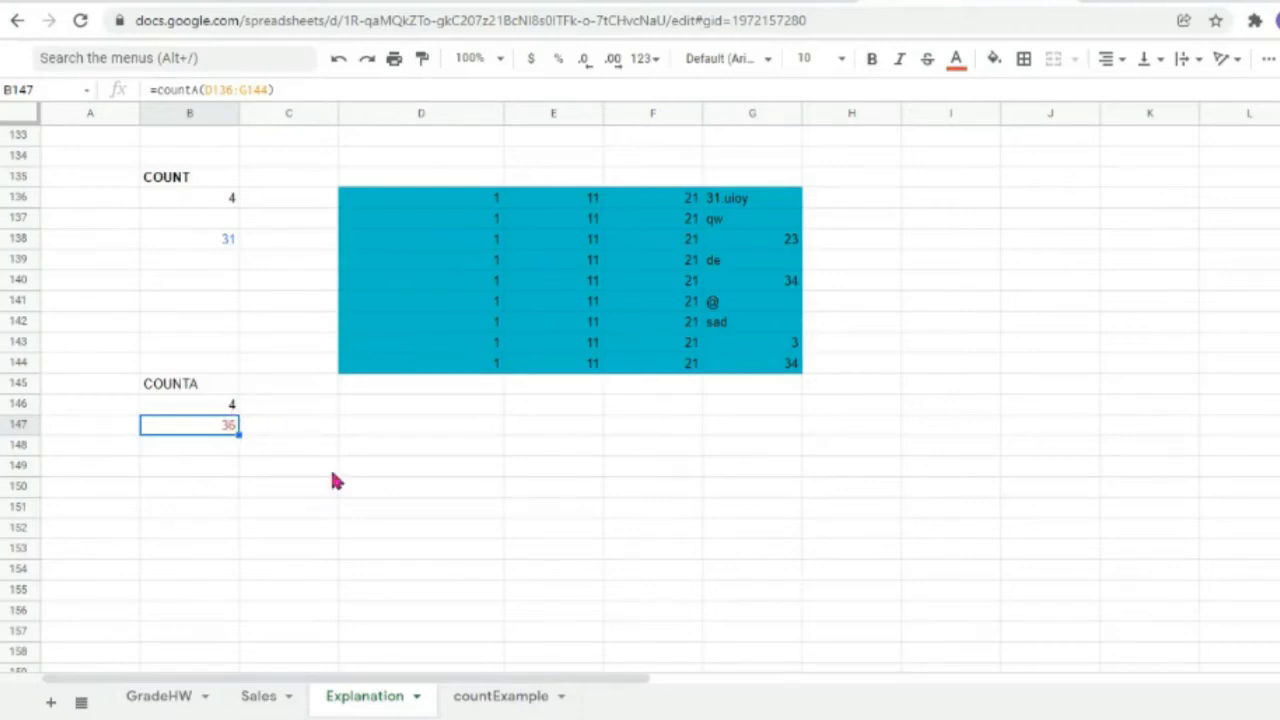
Label cell B149 COUNTIF.
scroll(335, 481, "down", 3)
scroll(335, 481, "down", 1)
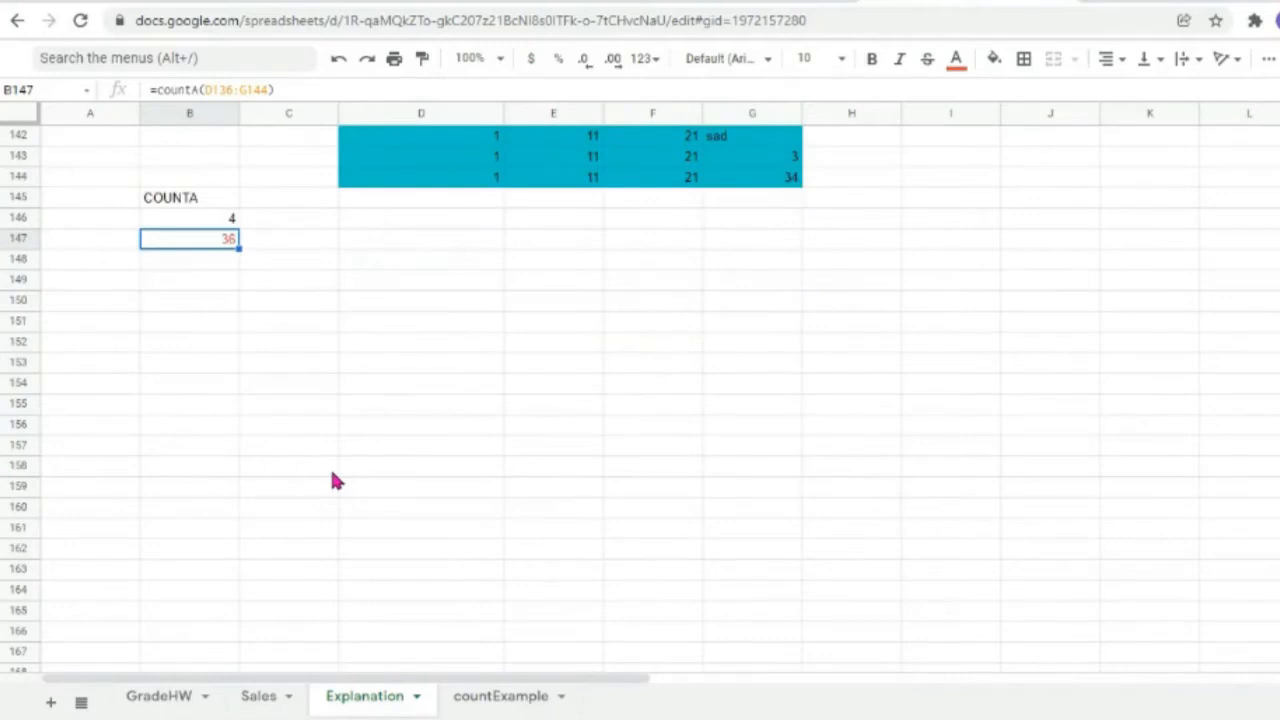
left_click(172, 284)
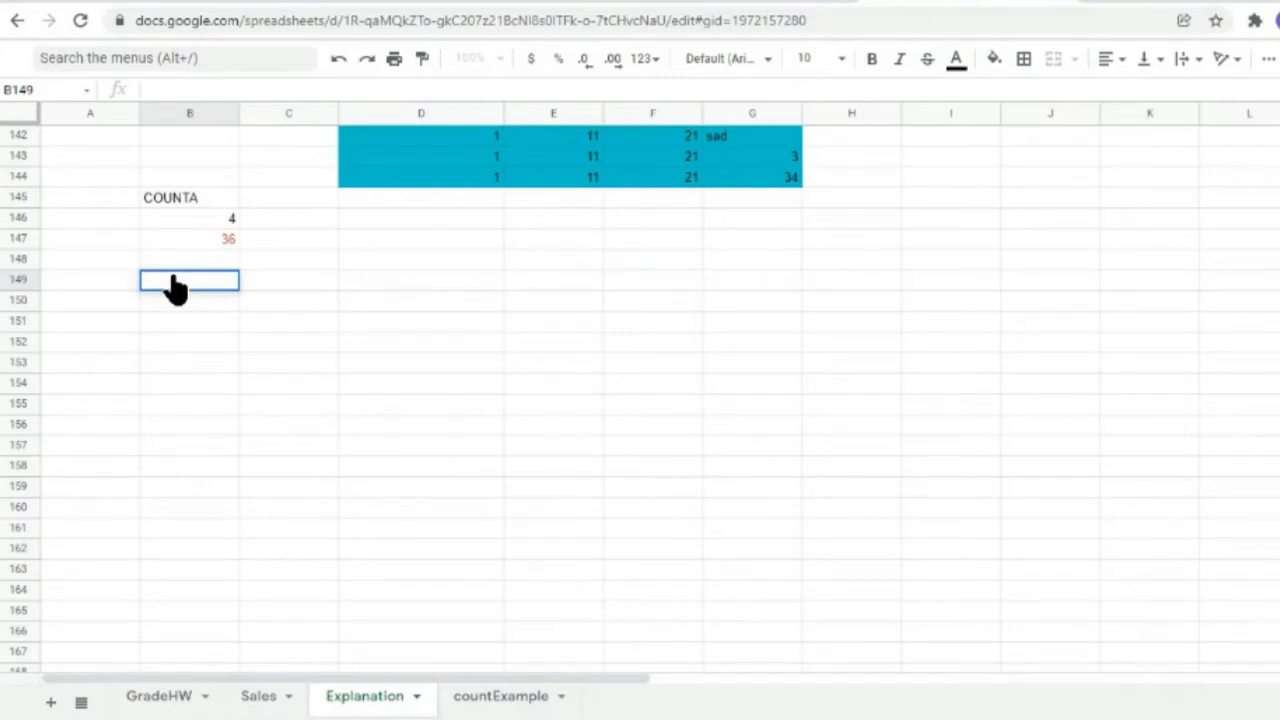
type("COUNIF")
left_click(184, 280)
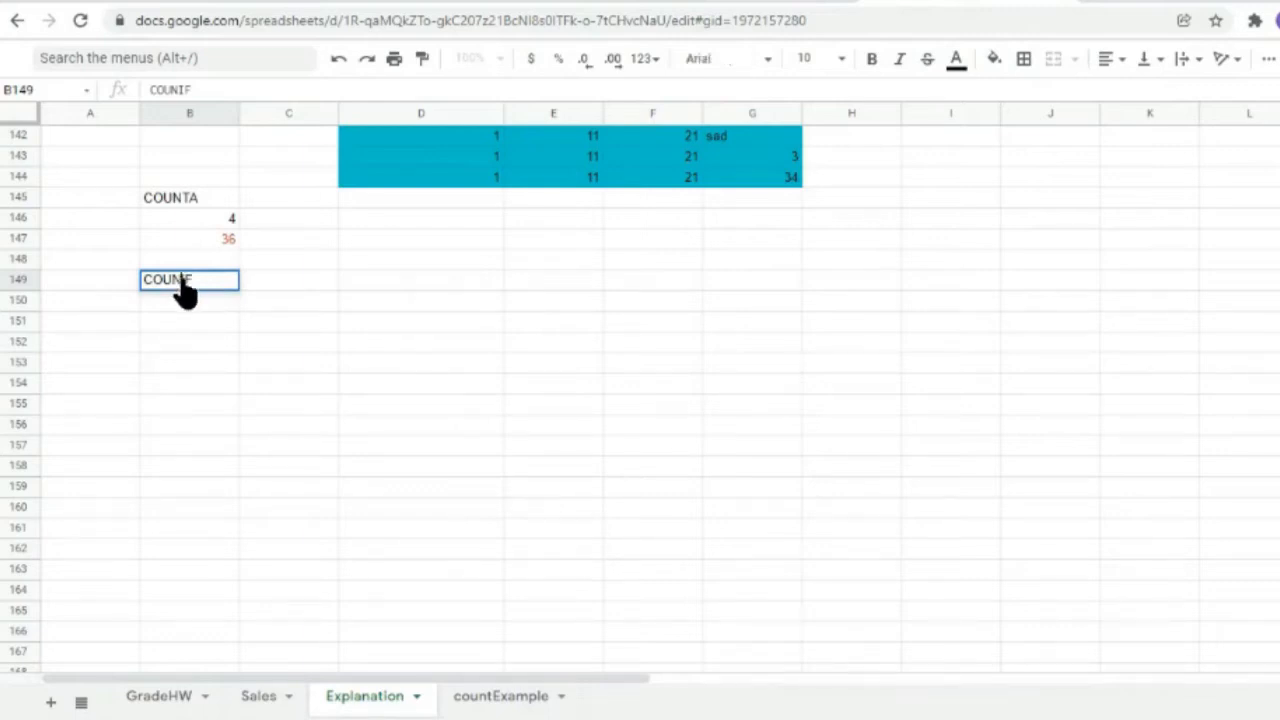
type("T")
key("BackSpace")
Set the text colour of the empty cells D149:D161 to grey.
left_click(391, 285)
double_click(393, 285)
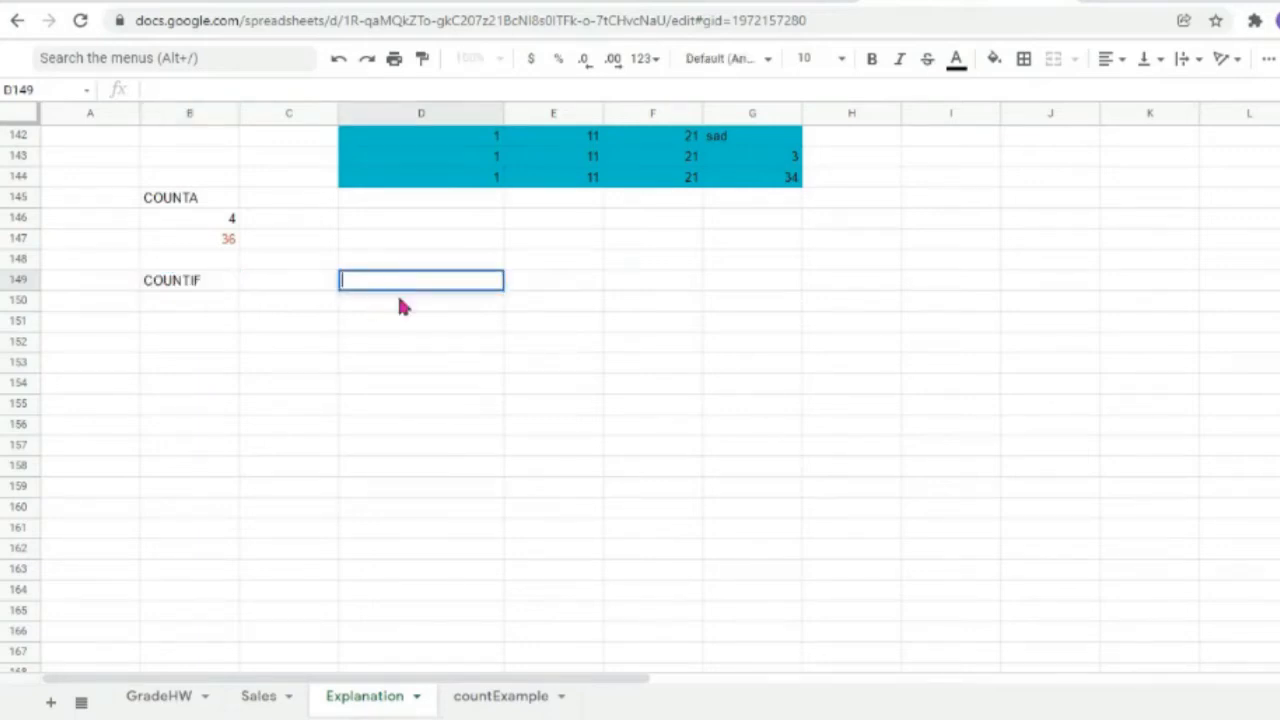
left_click(389, 360)
left_click_drag(389, 288, 412, 532)
left_click(956, 58)
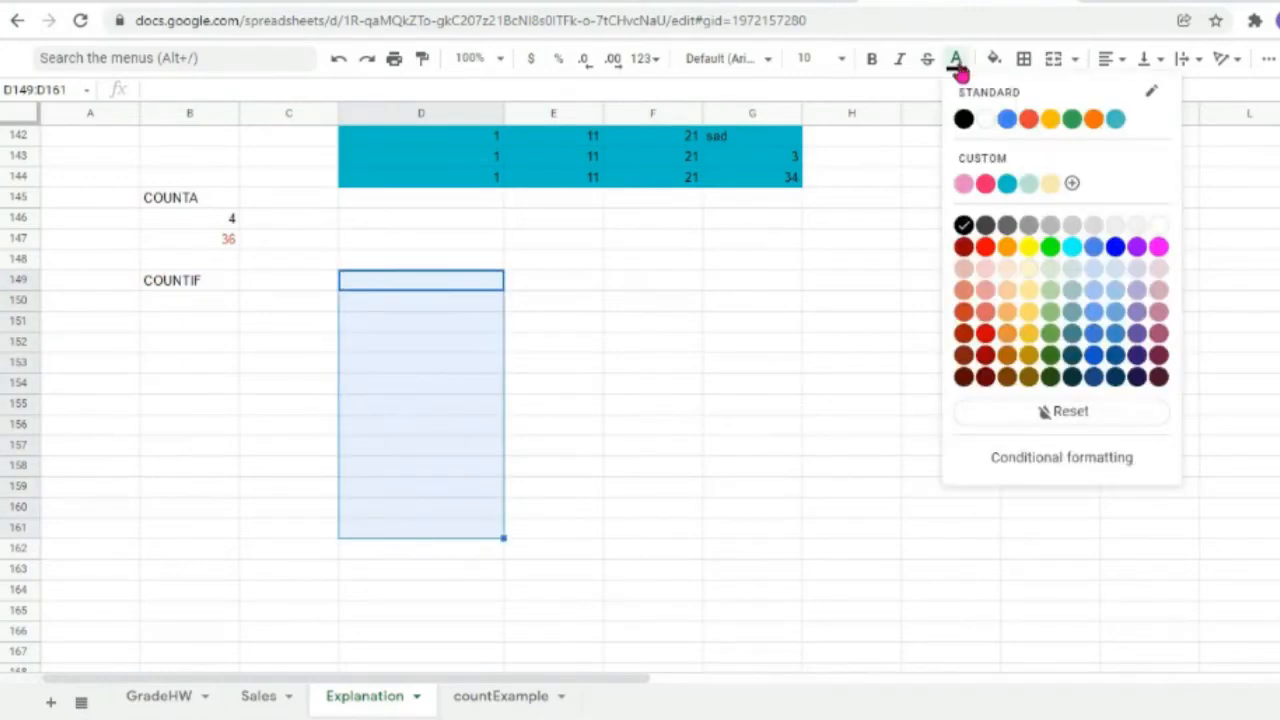
left_click(1029, 246)
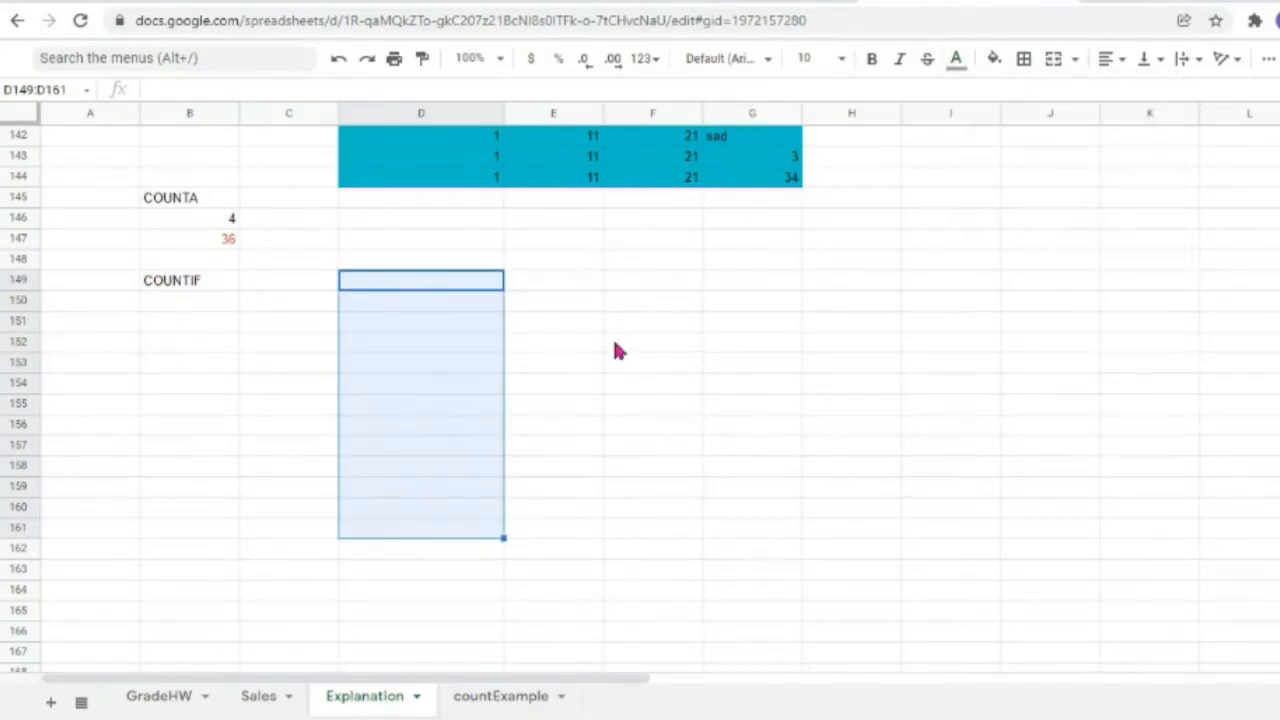
left_click(613, 338)
Fill the background of D149:D162 with grey.
left_click(371, 286)
left_click_drag(377, 286, 438, 563)
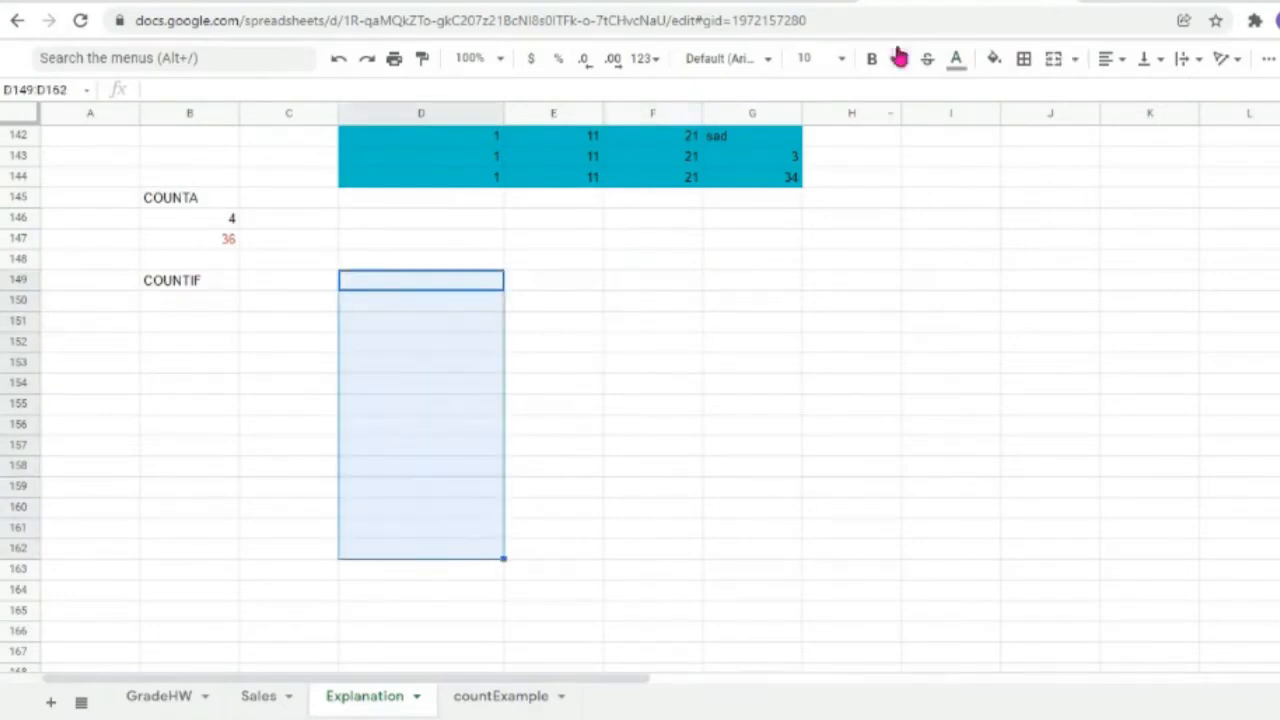
left_click(994, 58)
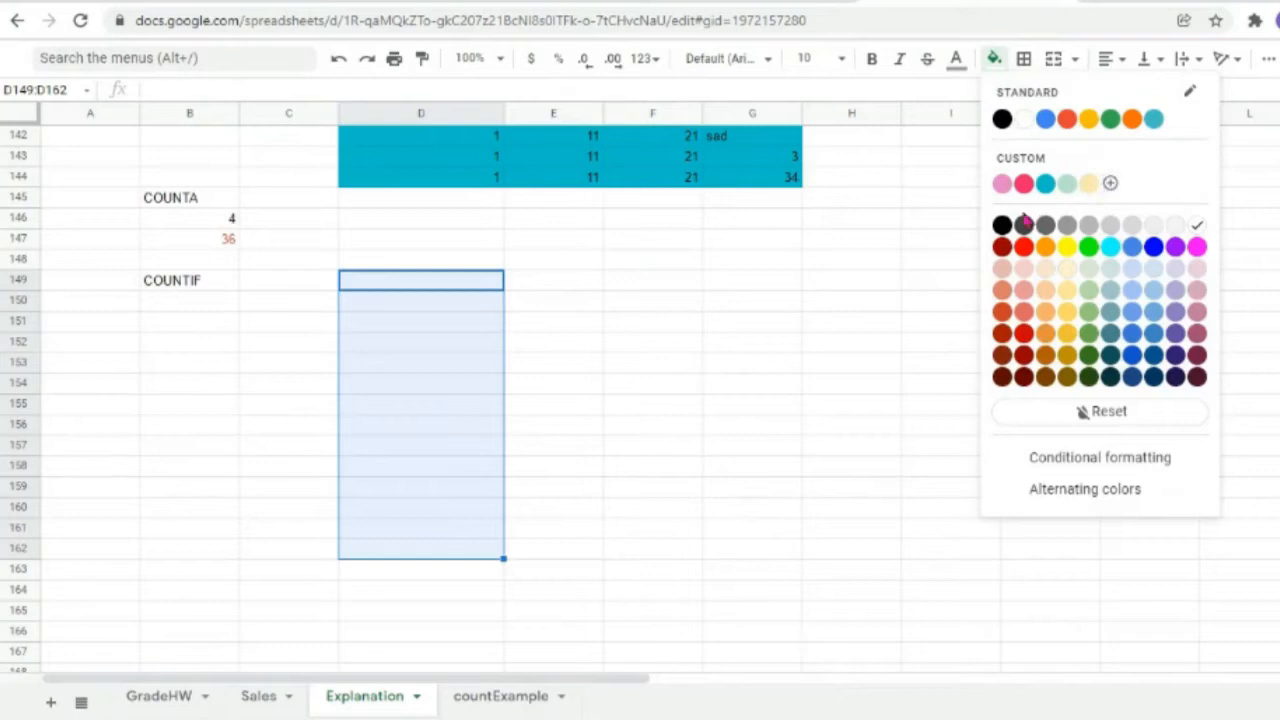
left_click(1067, 225)
left_click(648, 304)
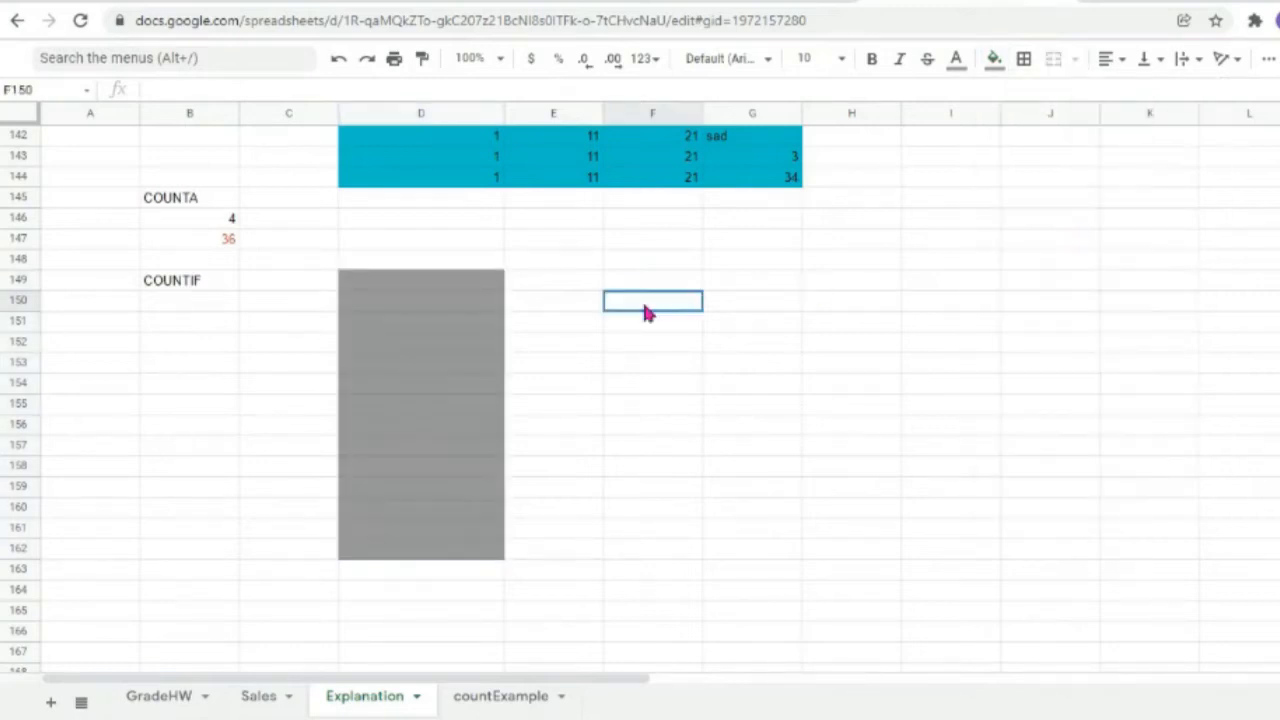
Try to enter 23 in D149 with yellow text.
left_click(422, 282)
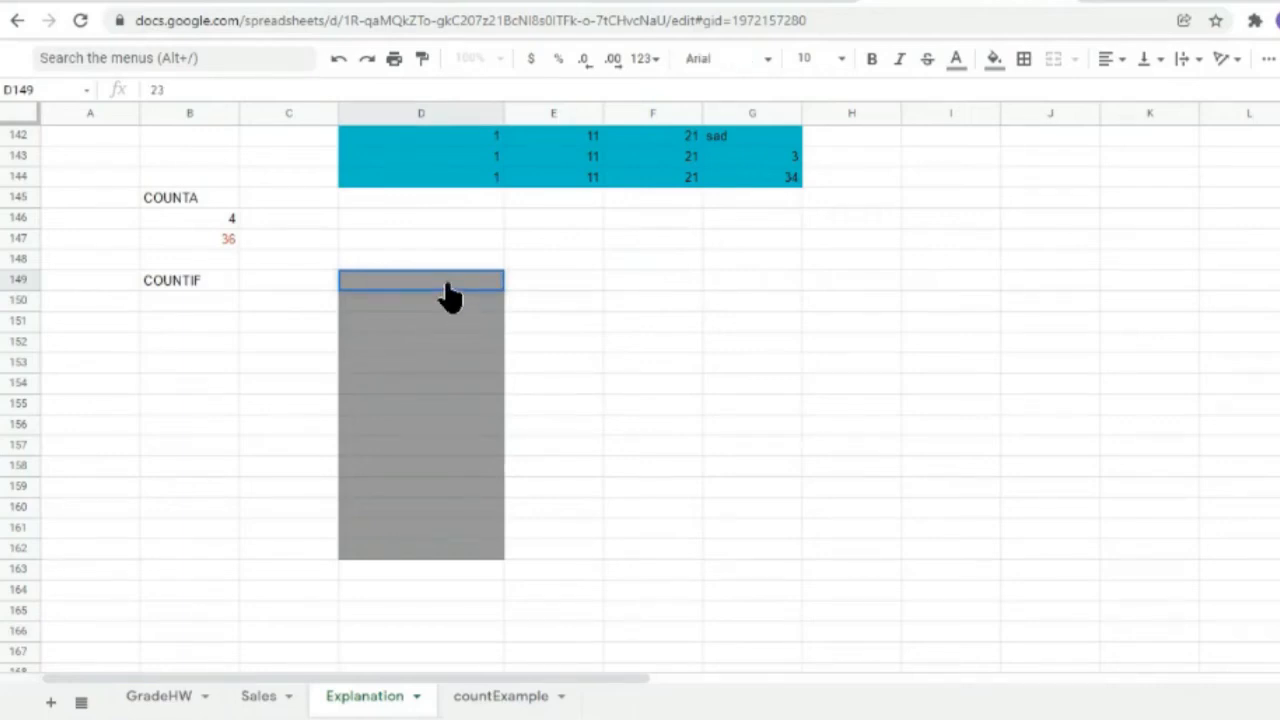
left_click(956, 58)
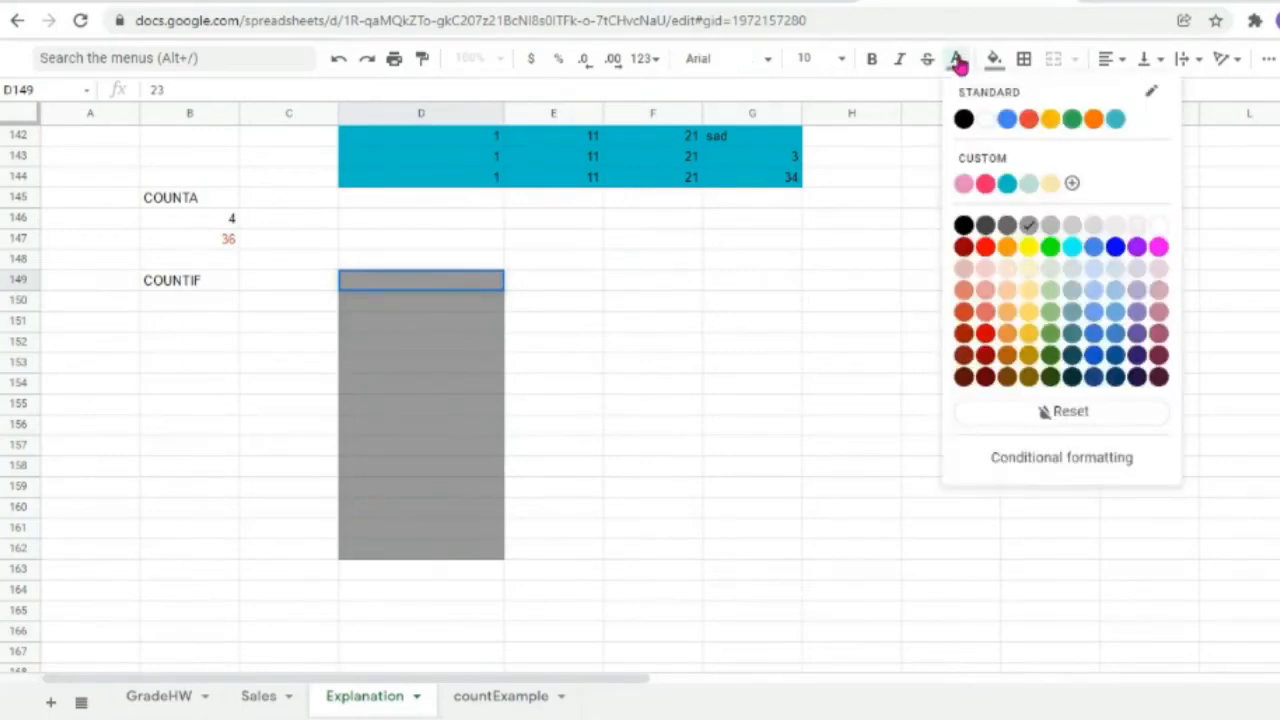
left_click(1029, 248)
type("23")
key("Return")
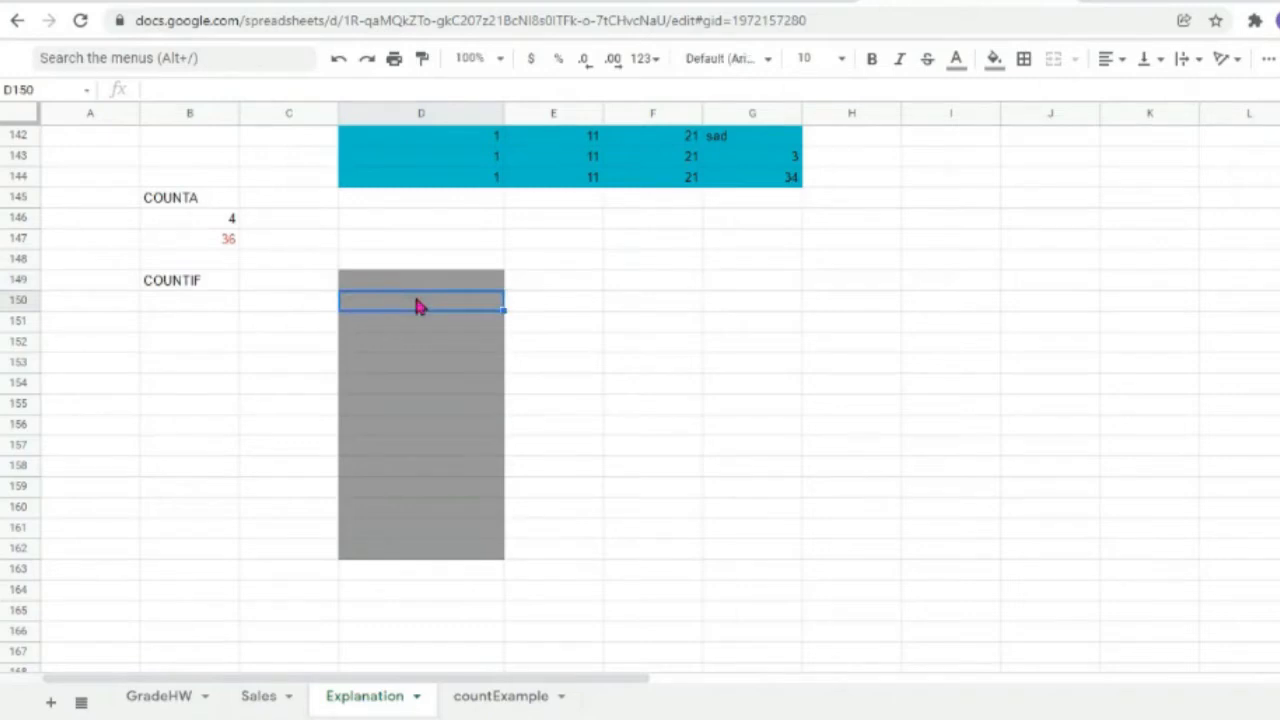
Clear the content of D149 and try to set that cell's text colour to yellow.
left_click(436, 285)
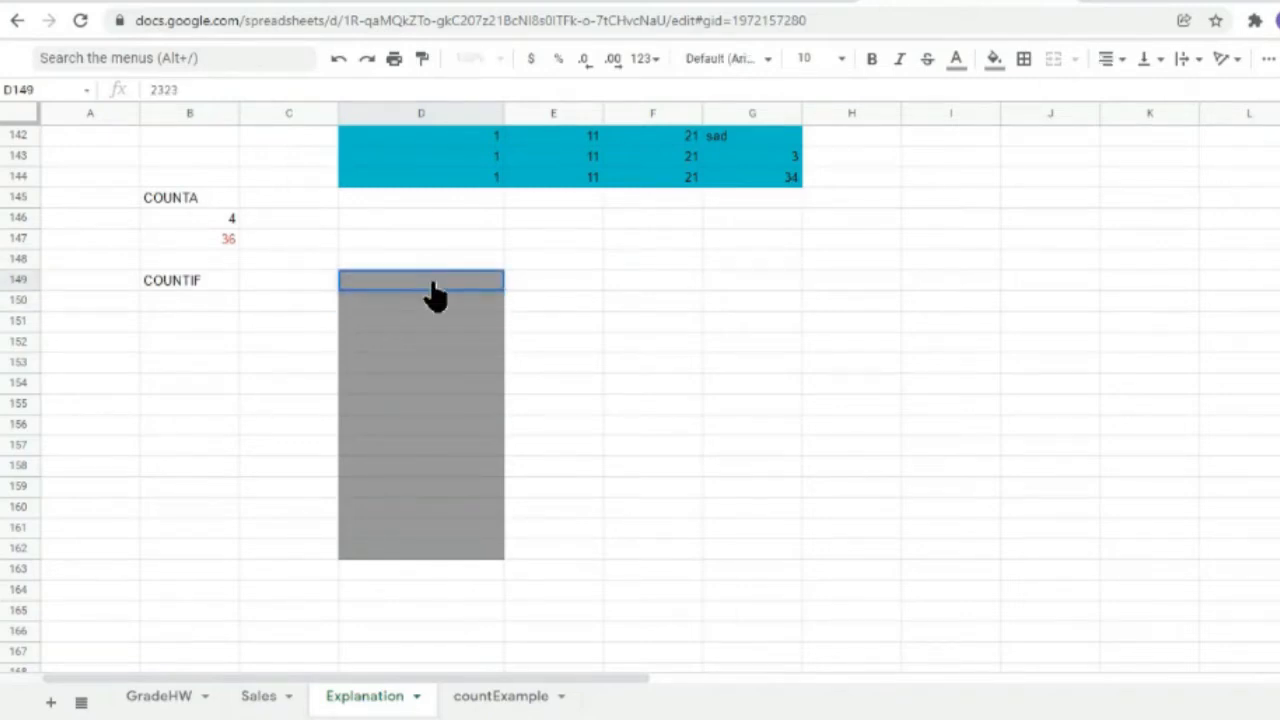
left_click_drag(186, 90, 124, 89)
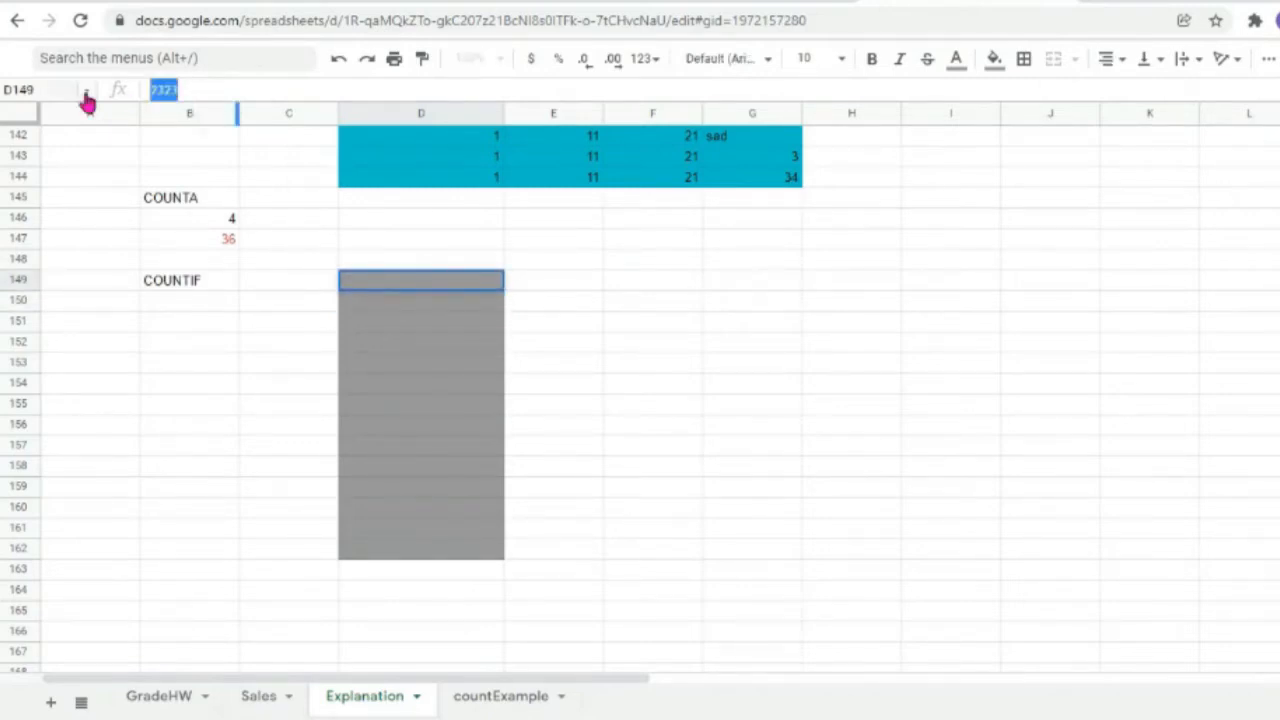
key("BackSpace")
left_click(430, 284)
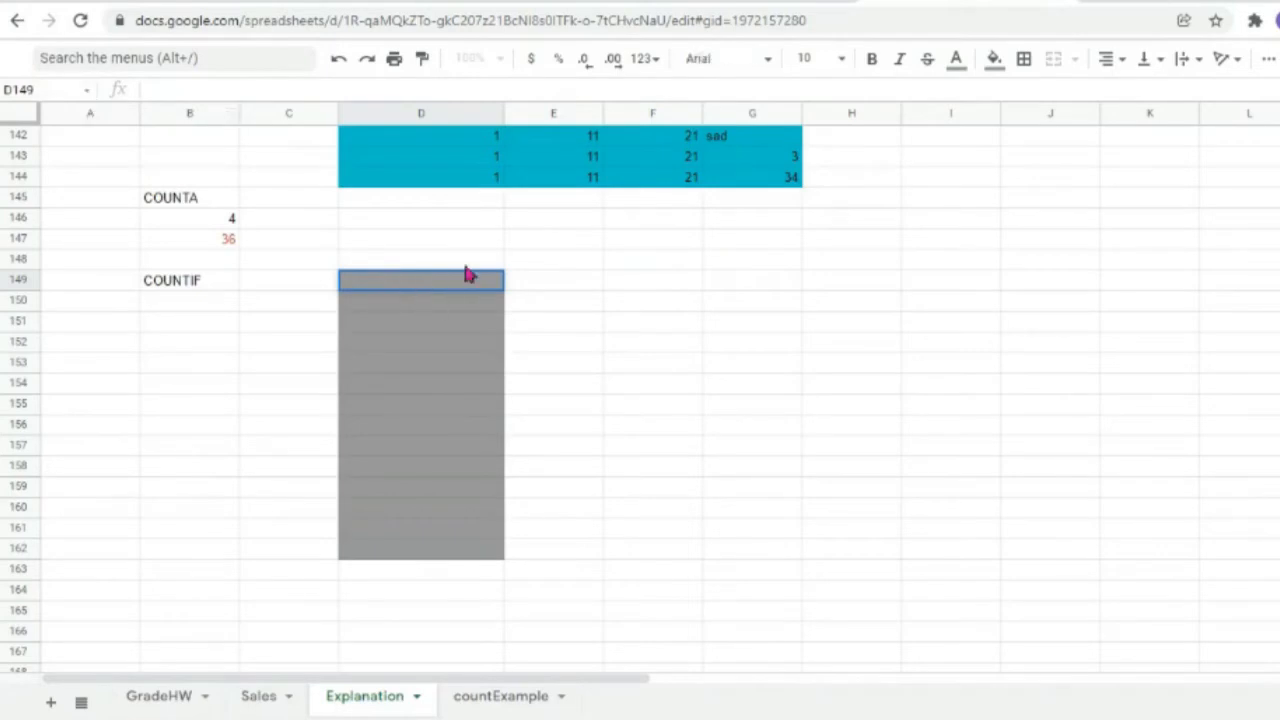
left_click(956, 60)
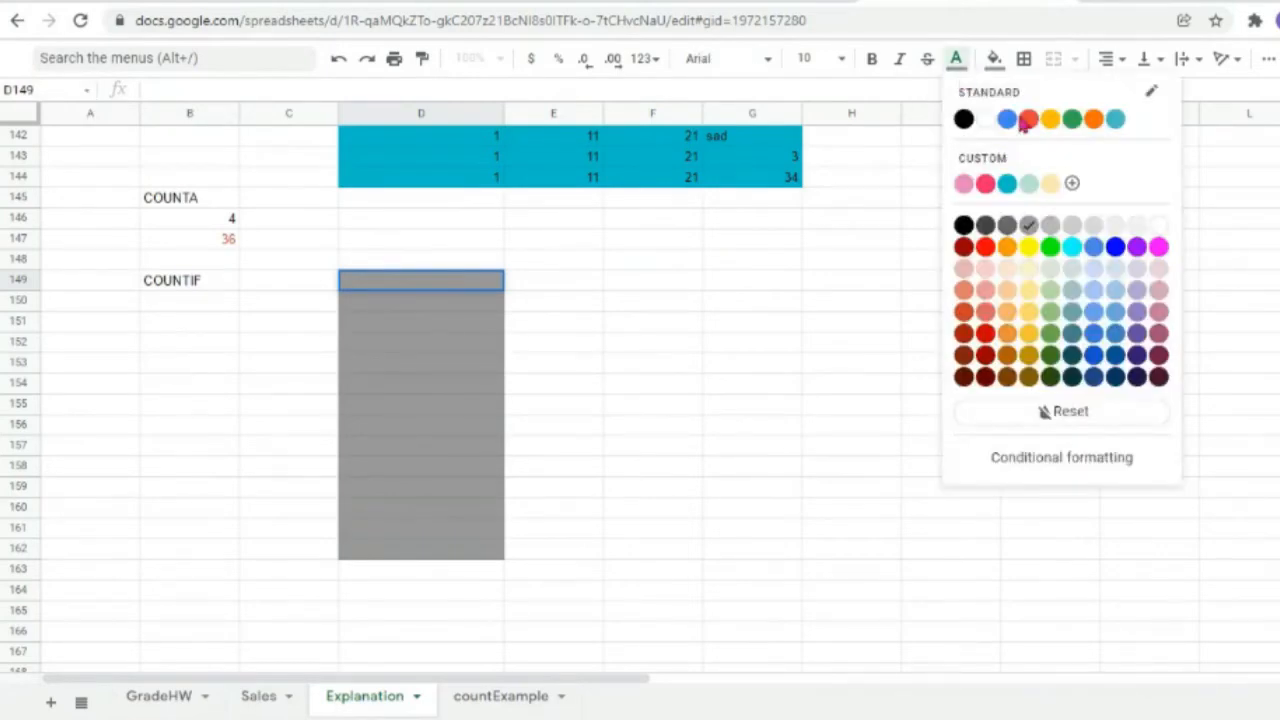
left_click(1030, 245)
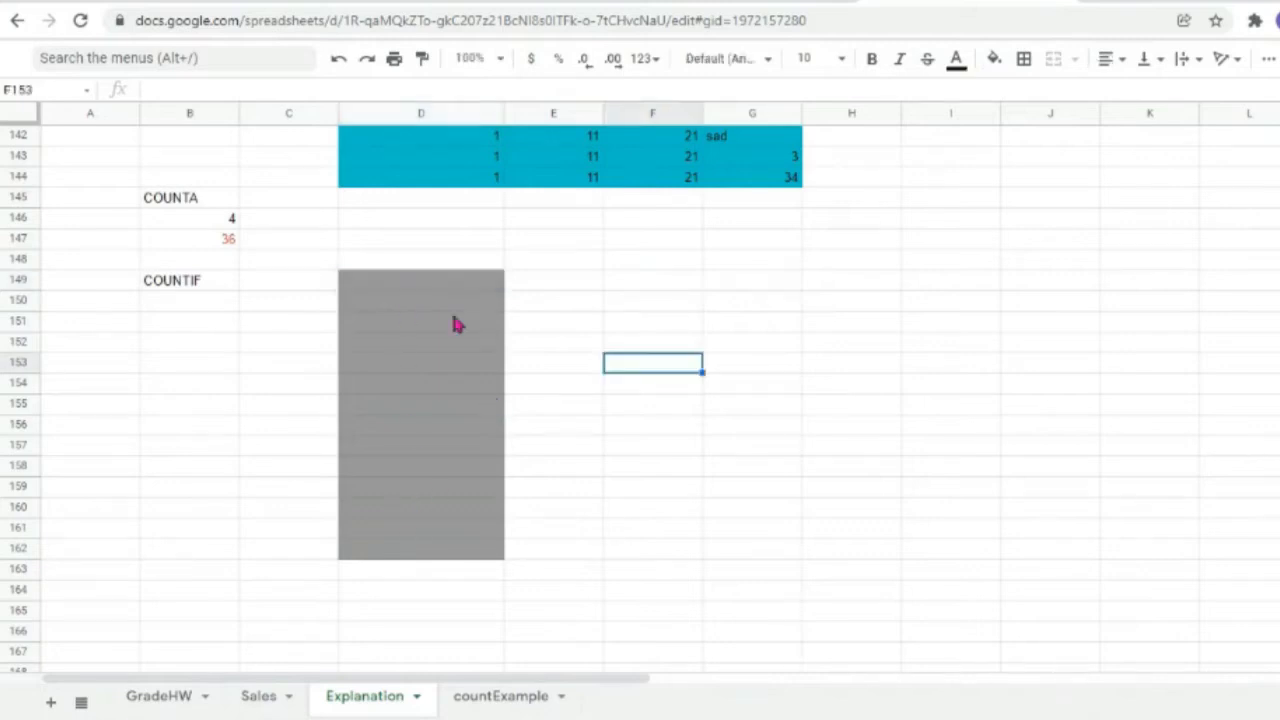
Set the text colour of the grey range D149:D162 to yellow.
left_click_drag(409, 289, 437, 551)
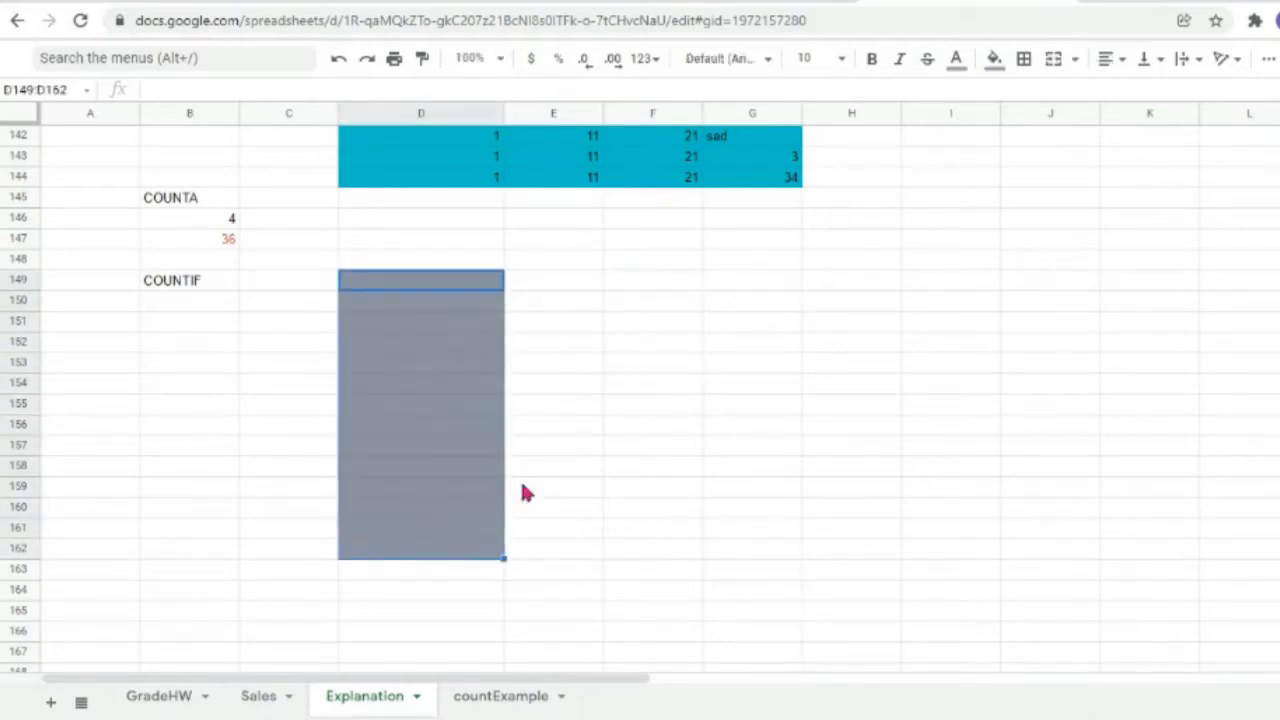
left_click(956, 60)
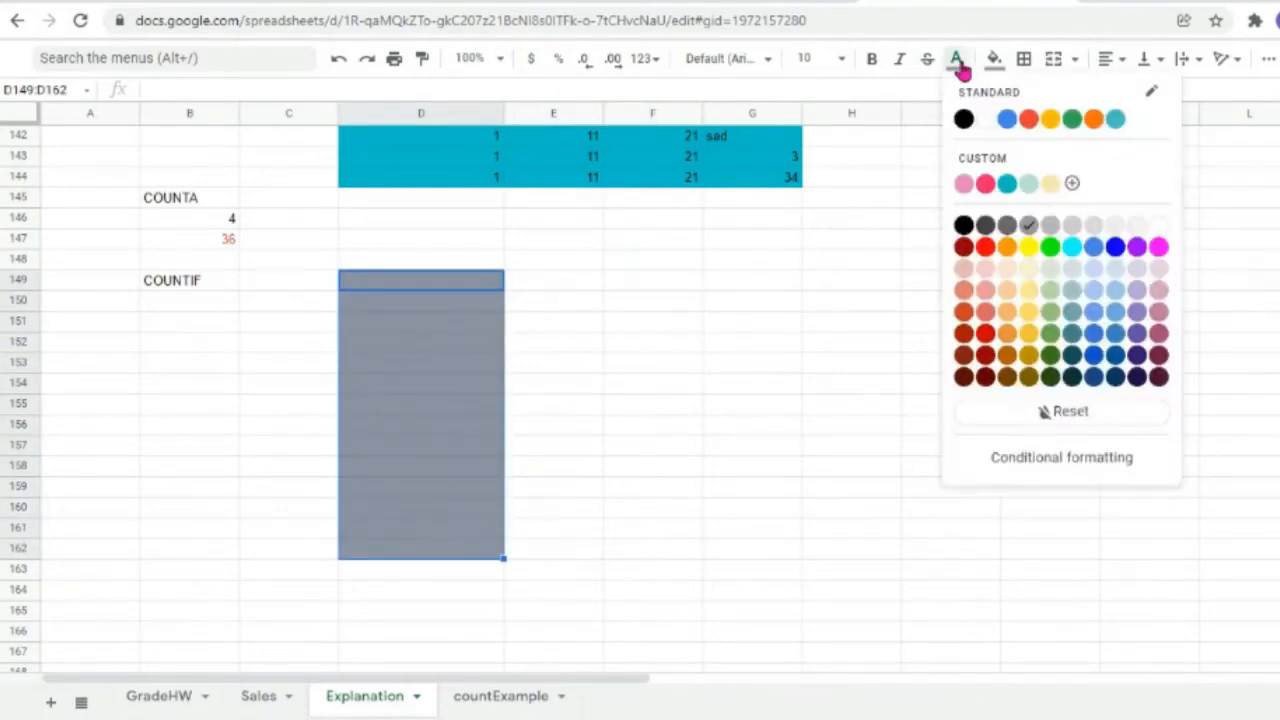
left_click(1029, 247)
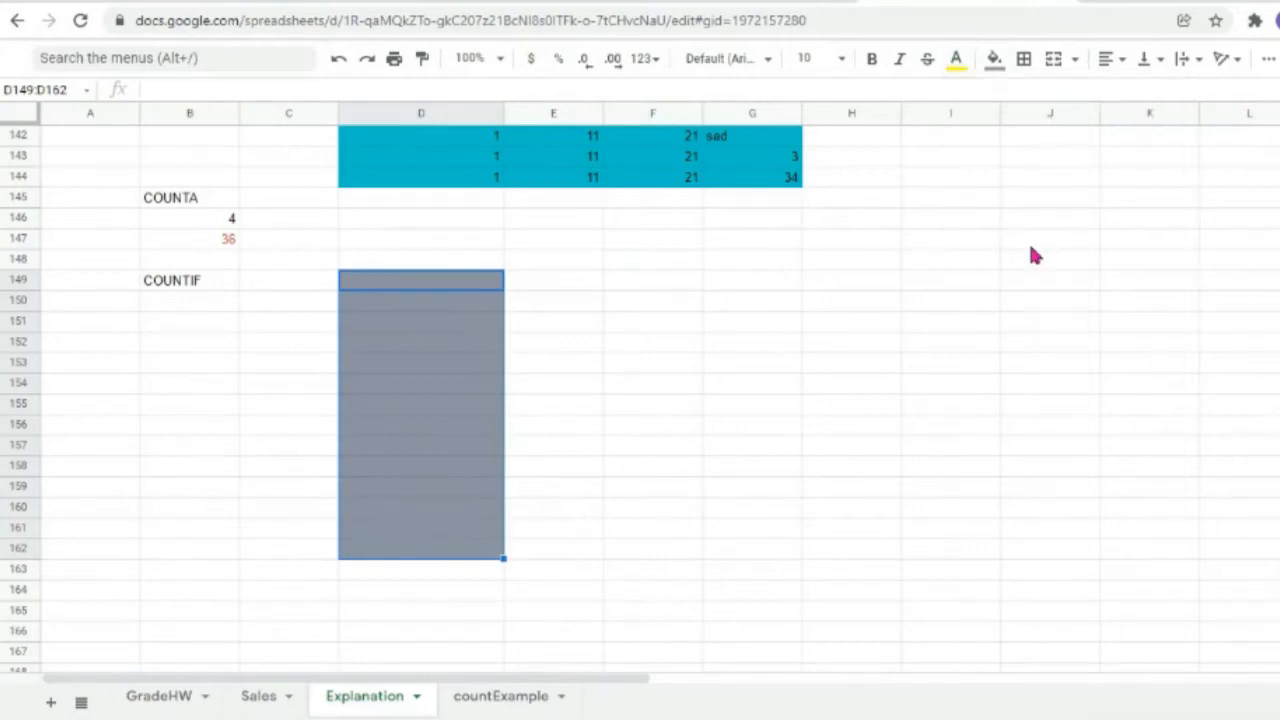
left_click(515, 320)
Fill D149:D162 with 23, 34, 54, 67, 21, 34, 78, 21, 56, 21, 67, 78, 21 and 23.
left_click(430, 287)
type("23")
left_click(398, 305)
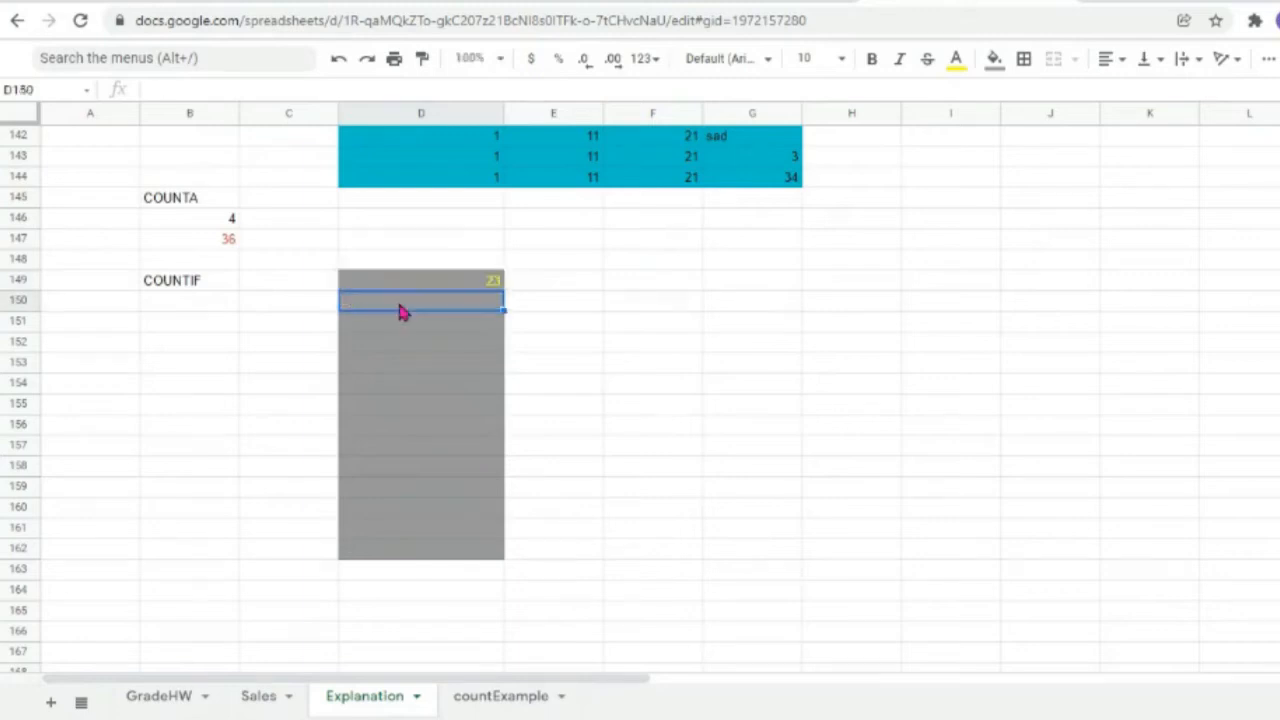
type("34")
left_click(394, 329)
type("54")
left_click(419, 348)
type("87")
left_click(420, 360)
type("21")
left_click(430, 388)
type("34")
left_click(428, 404)
type("78")
left_click(428, 424)
type("21")
left_click(426, 446)
type("56")
left_click(434, 462)
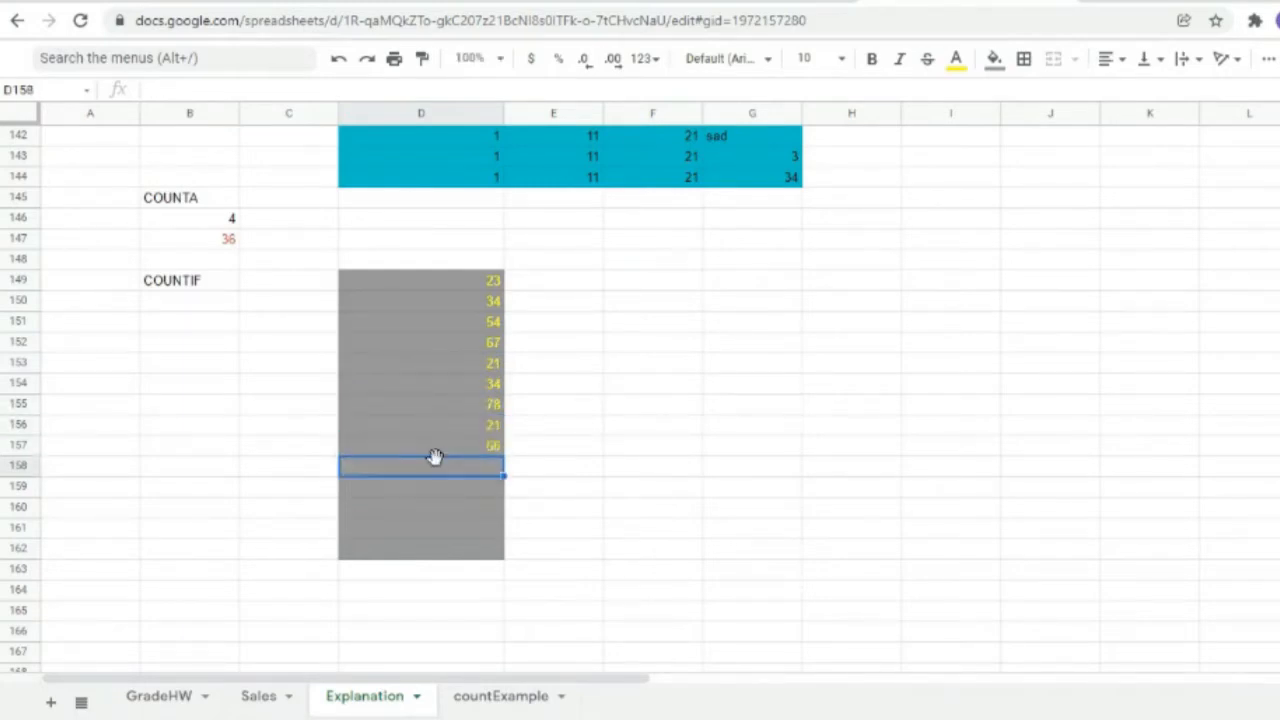
type("21")
left_click(440, 488)
type("57")
left_click(441, 510)
type("78")
left_click(442, 530)
type("21")
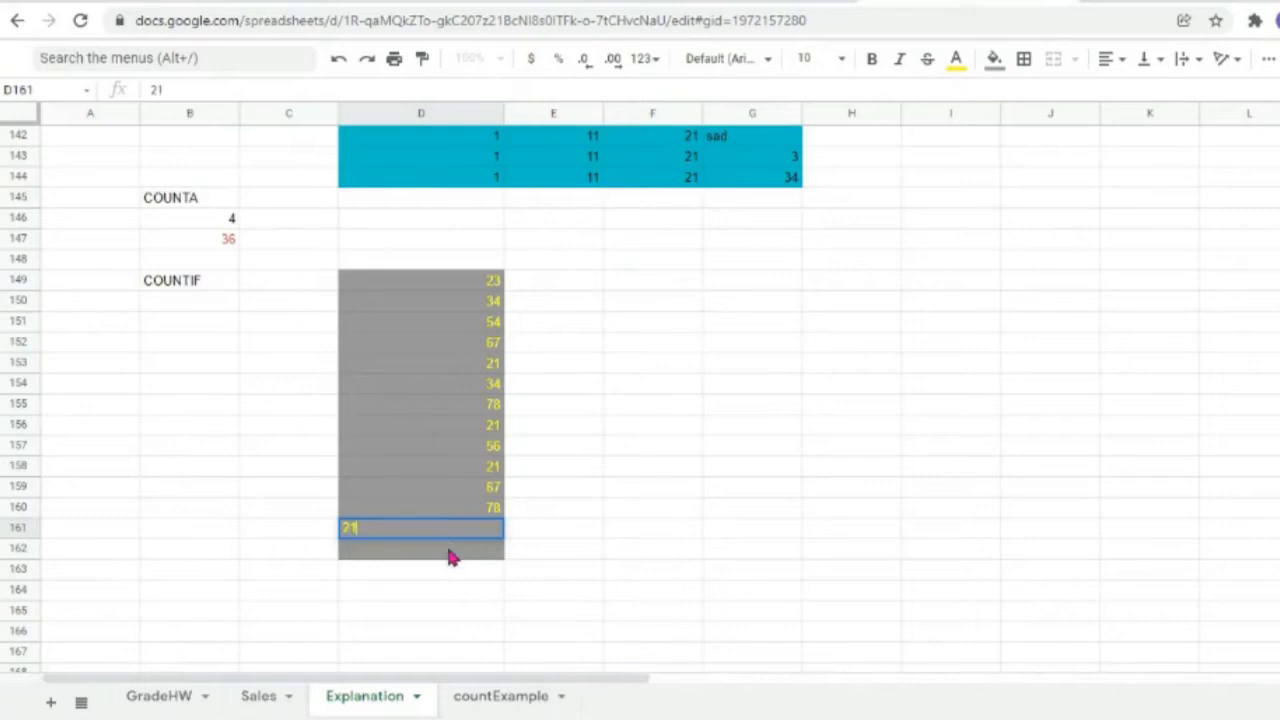
left_click(447, 550)
type("23")
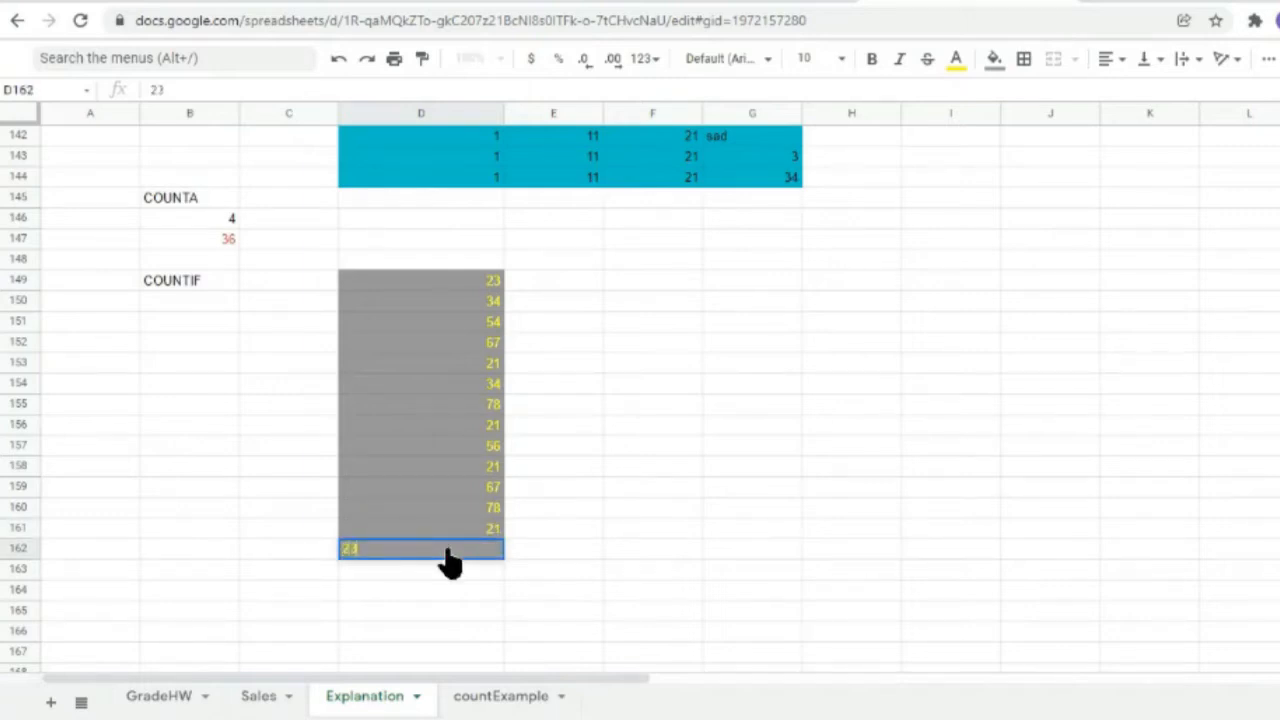
left_click(574, 526)
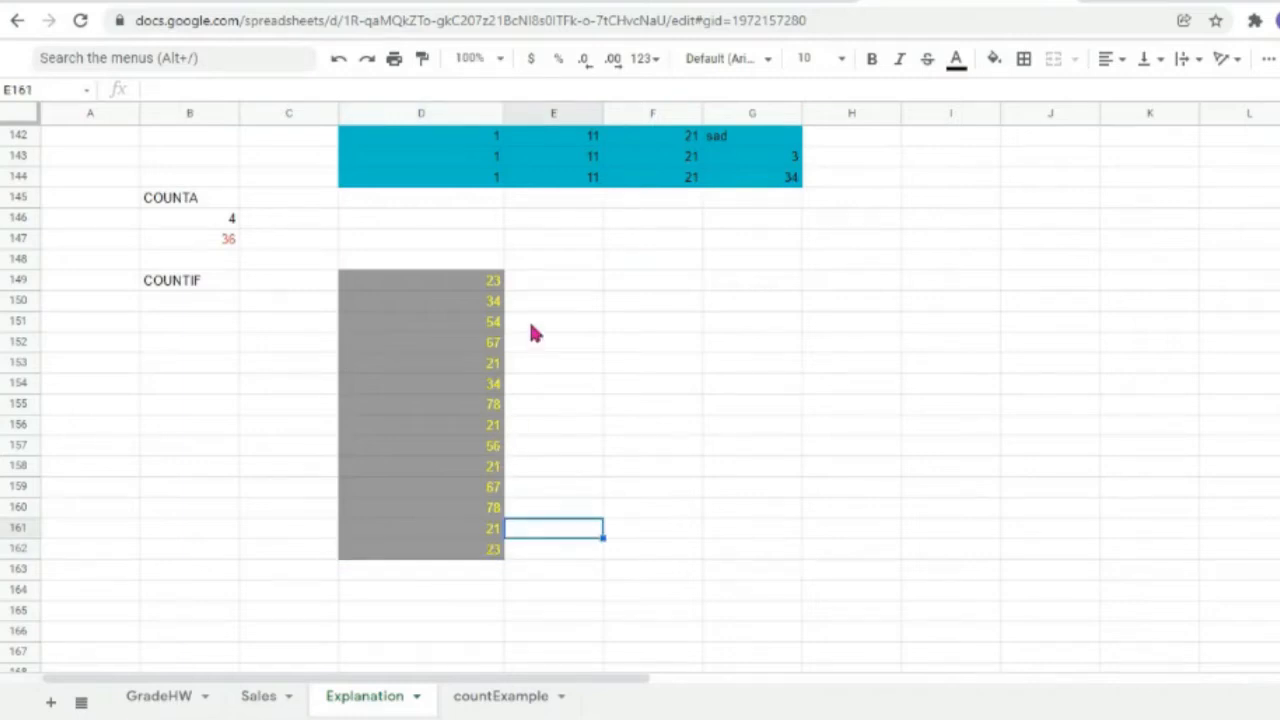
Enter the question "How many numbers are there in these cells which are greater than 50?" in F149.
left_click_drag(476, 284, 480, 551)
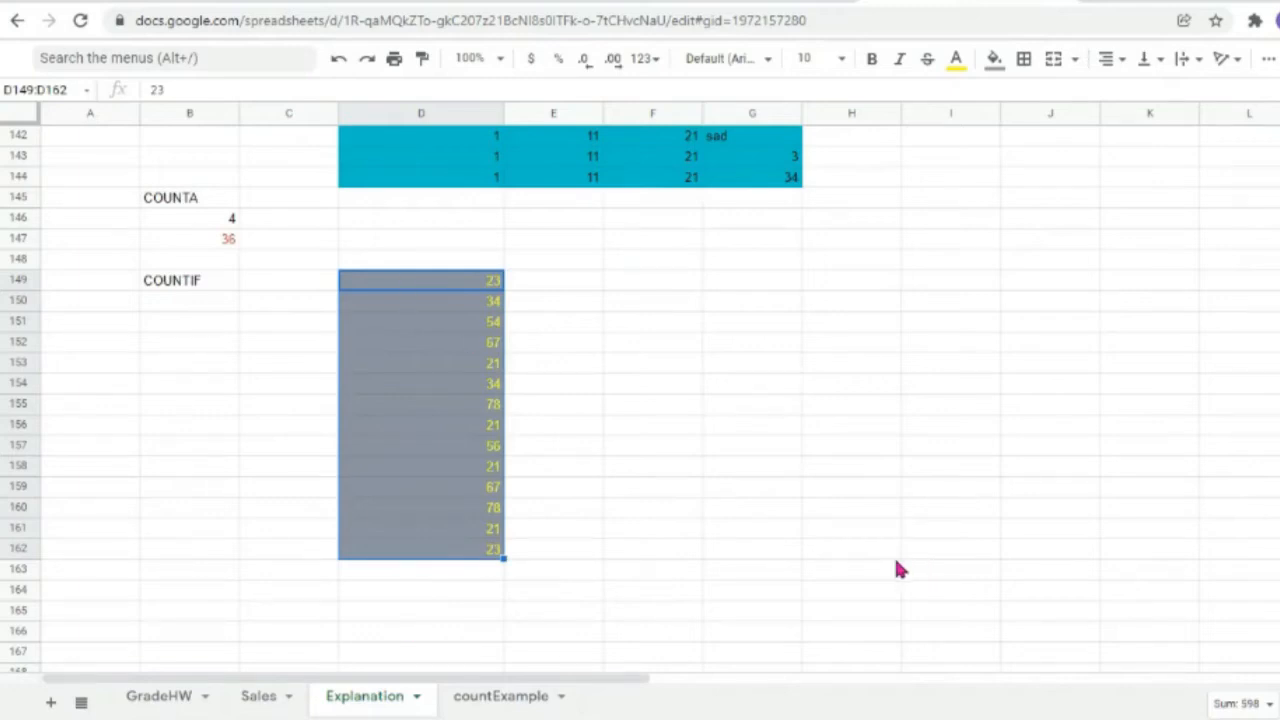
left_click(667, 281)
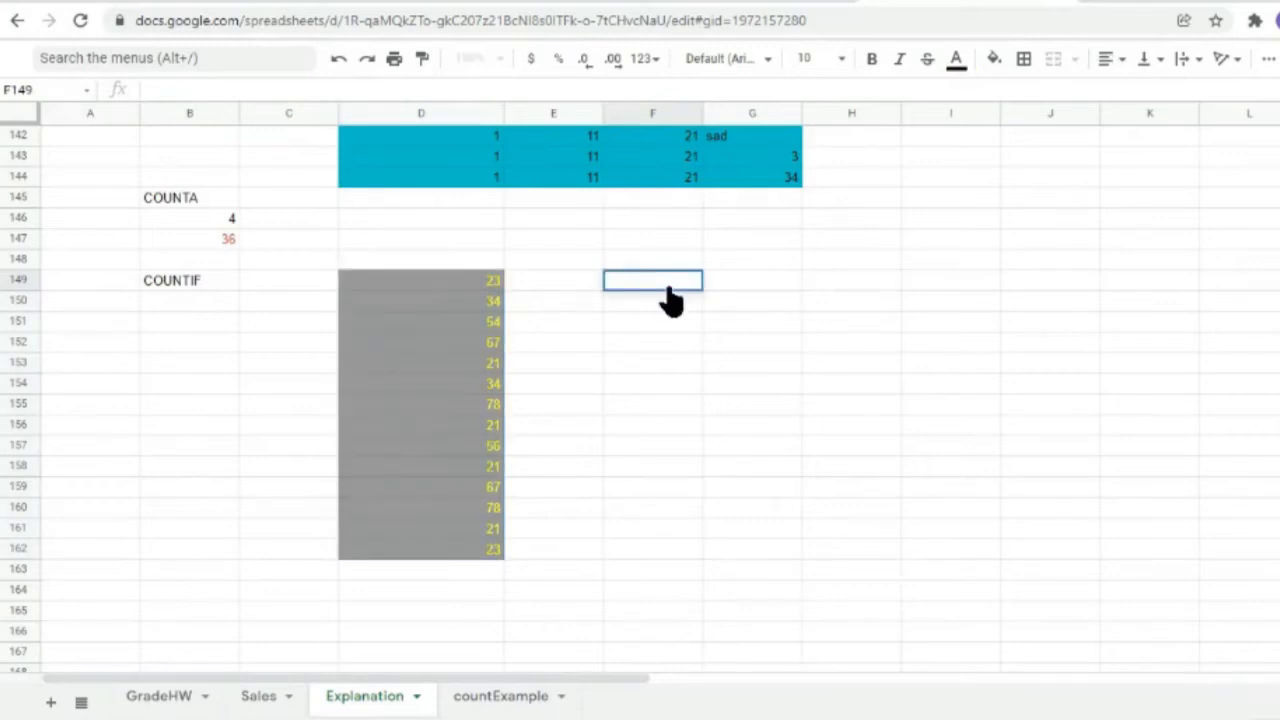
type("How many")
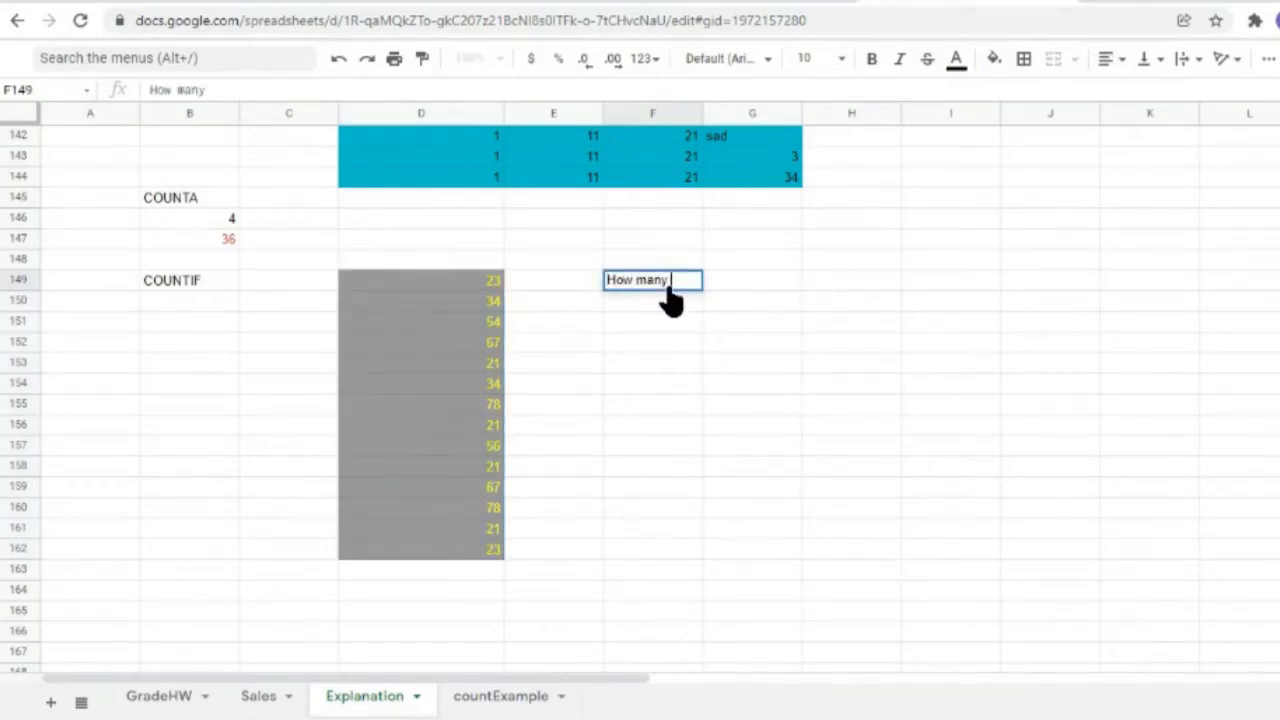
type(" numbers are")
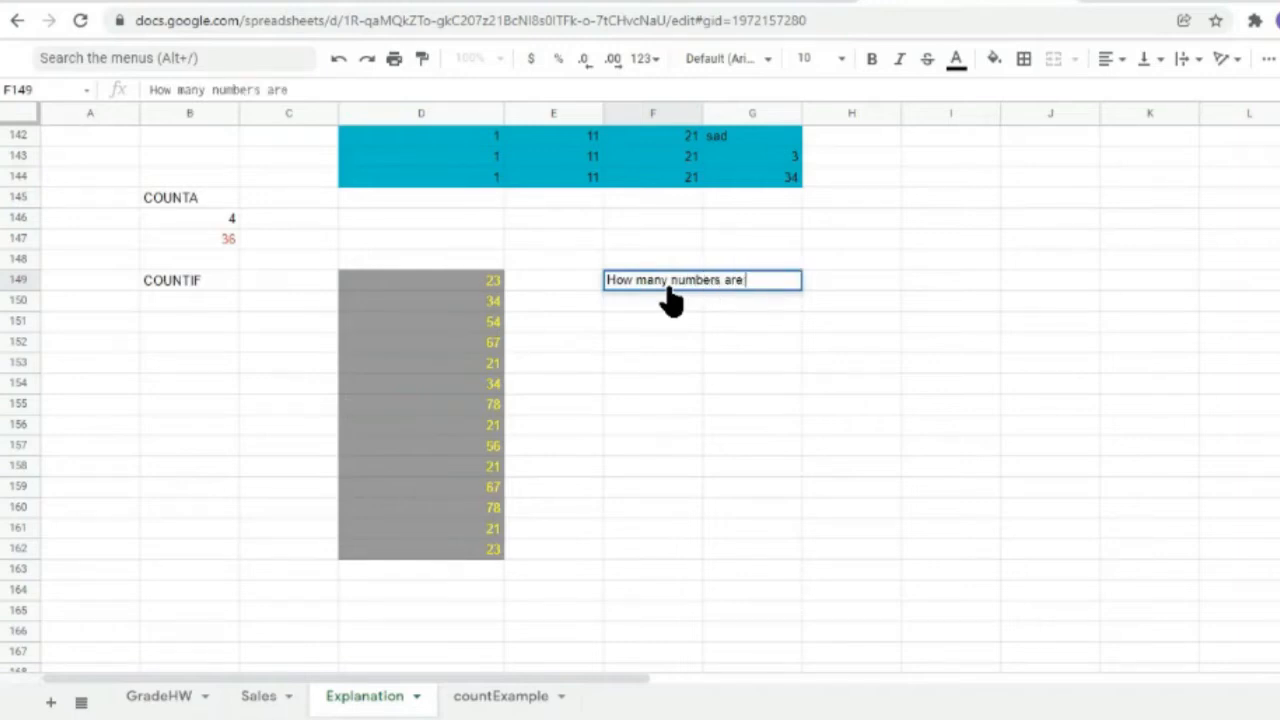
type(" there in ")
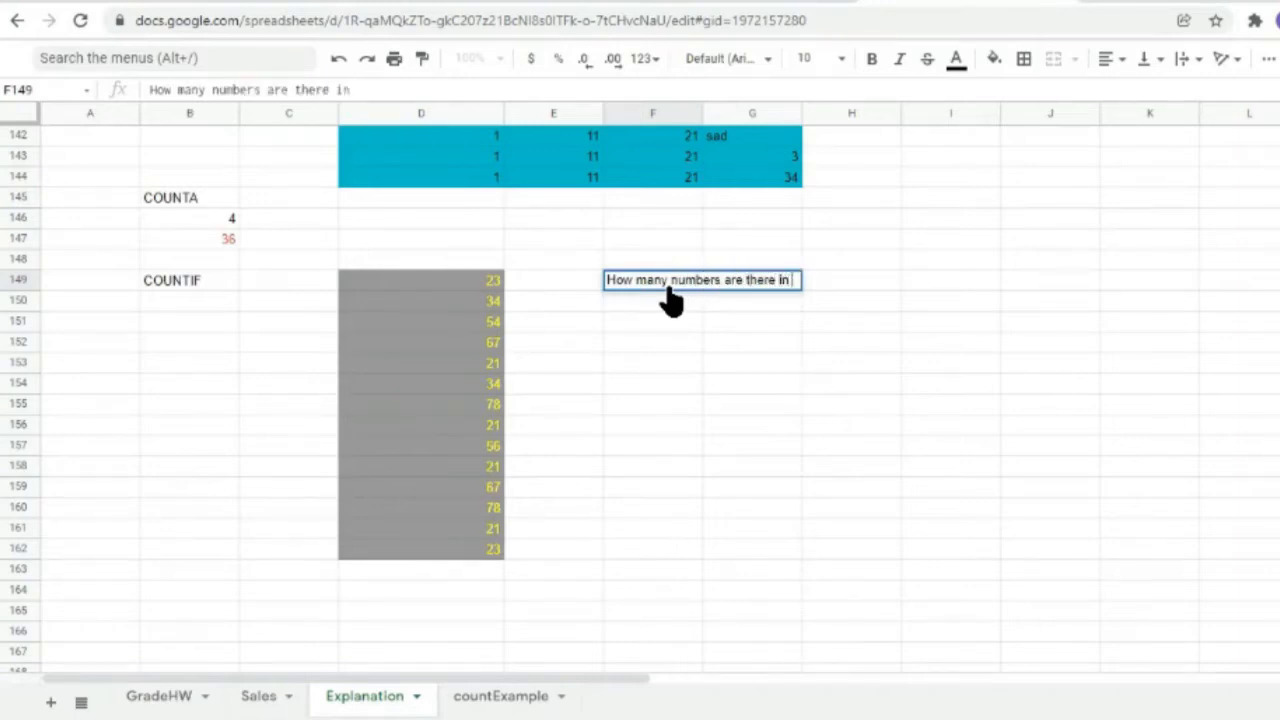
type("these cells?")
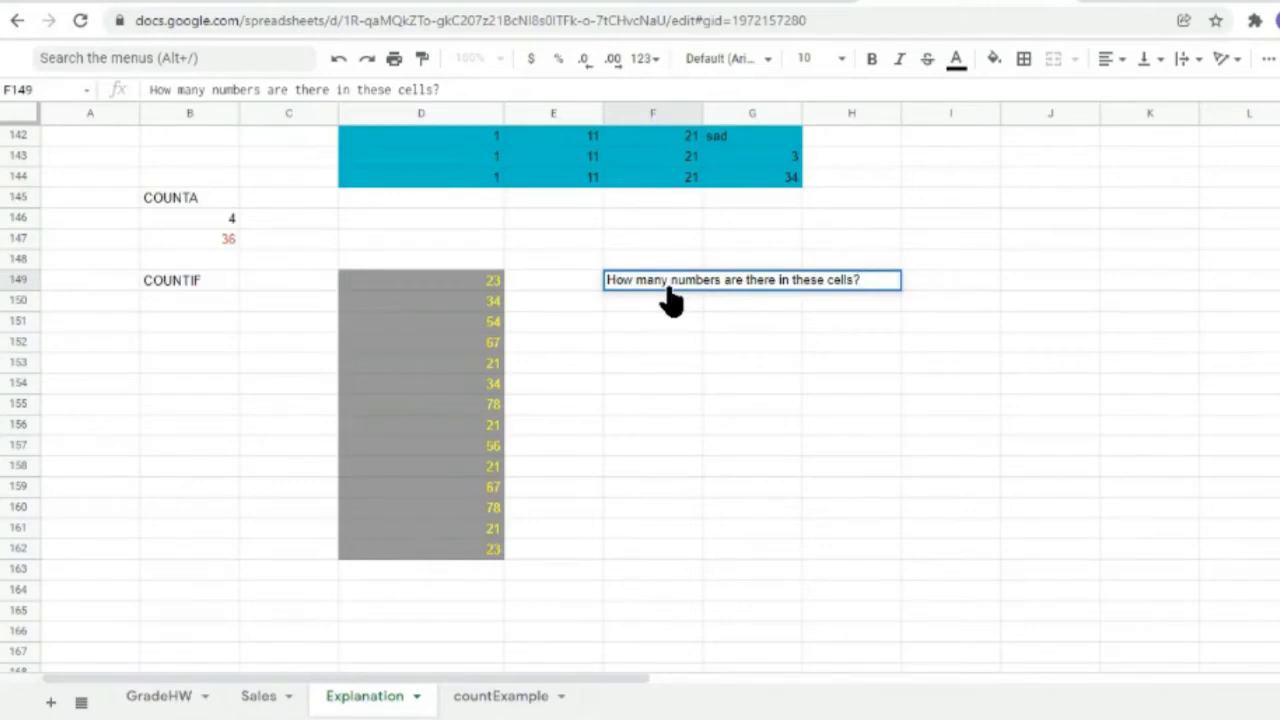
key("BackSpace")
type("which")
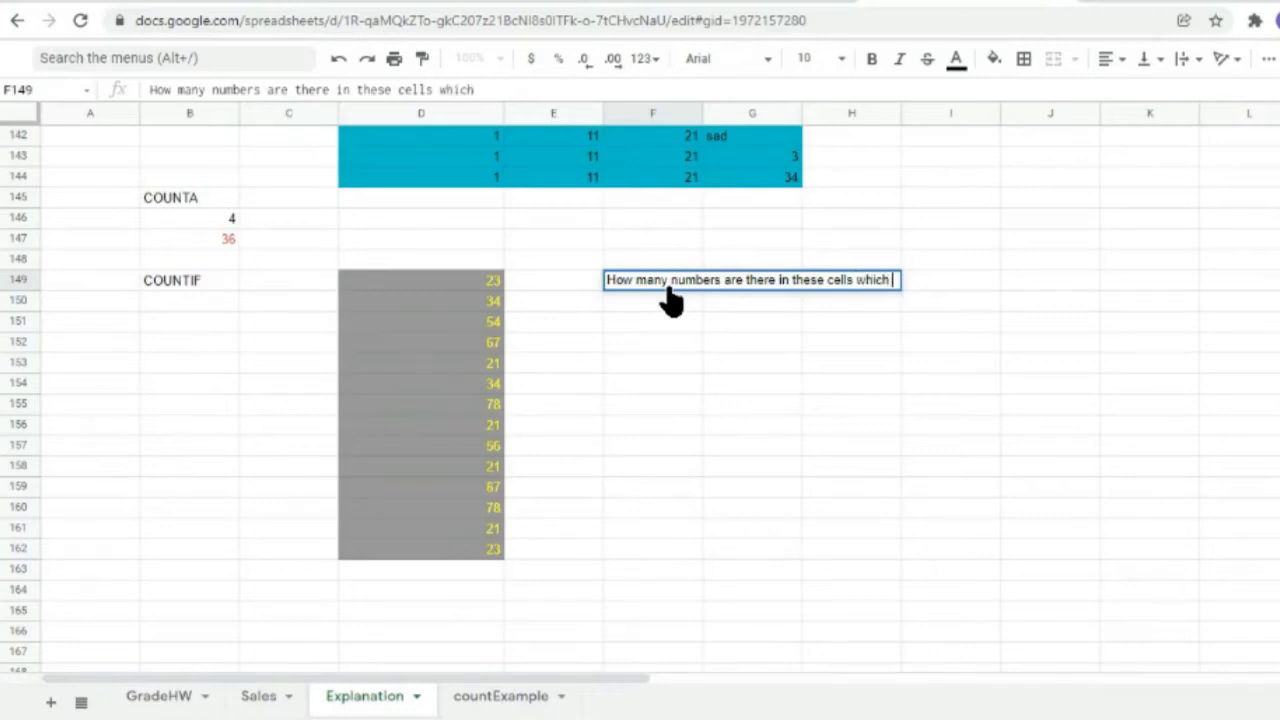
type(" are")
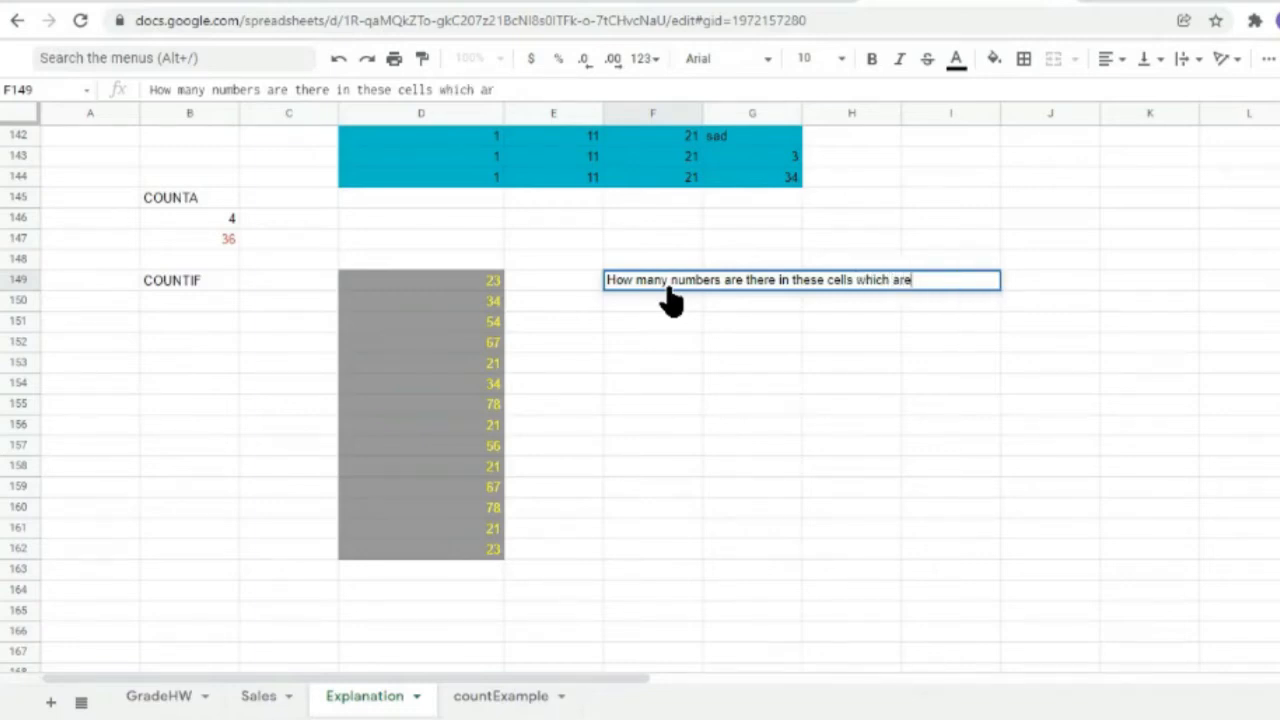
type(" greater than ")
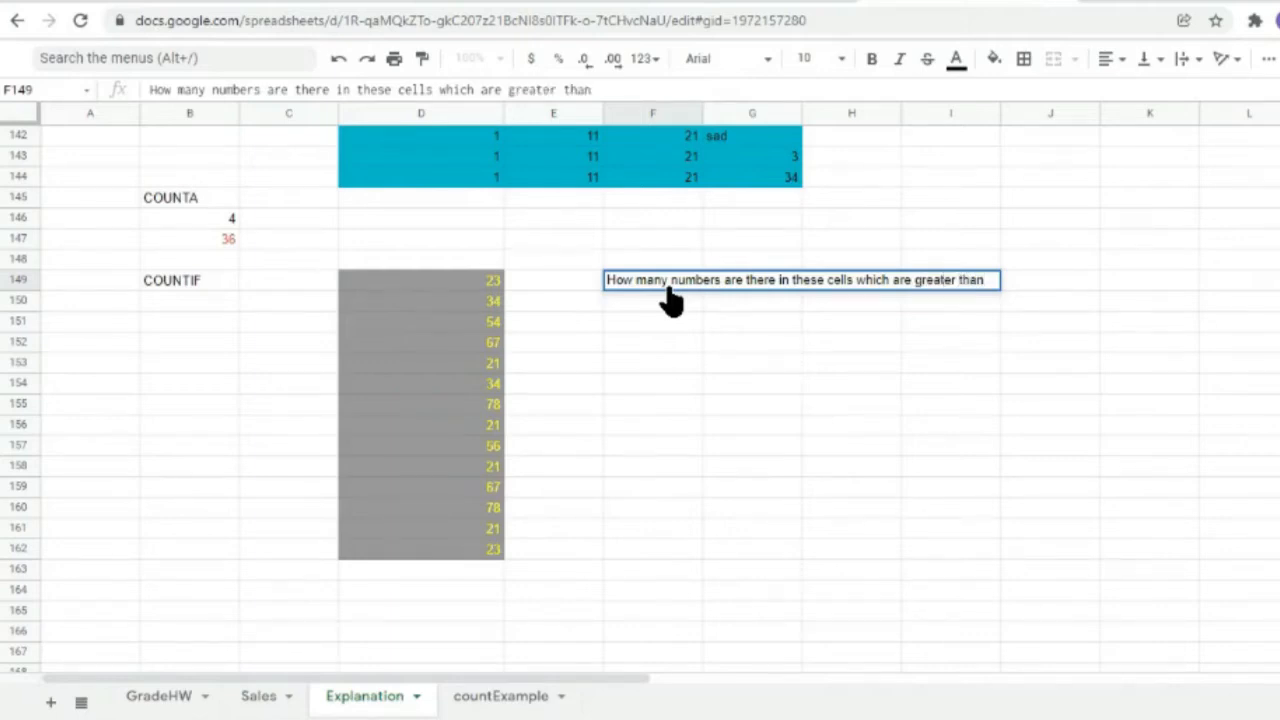
type("50")
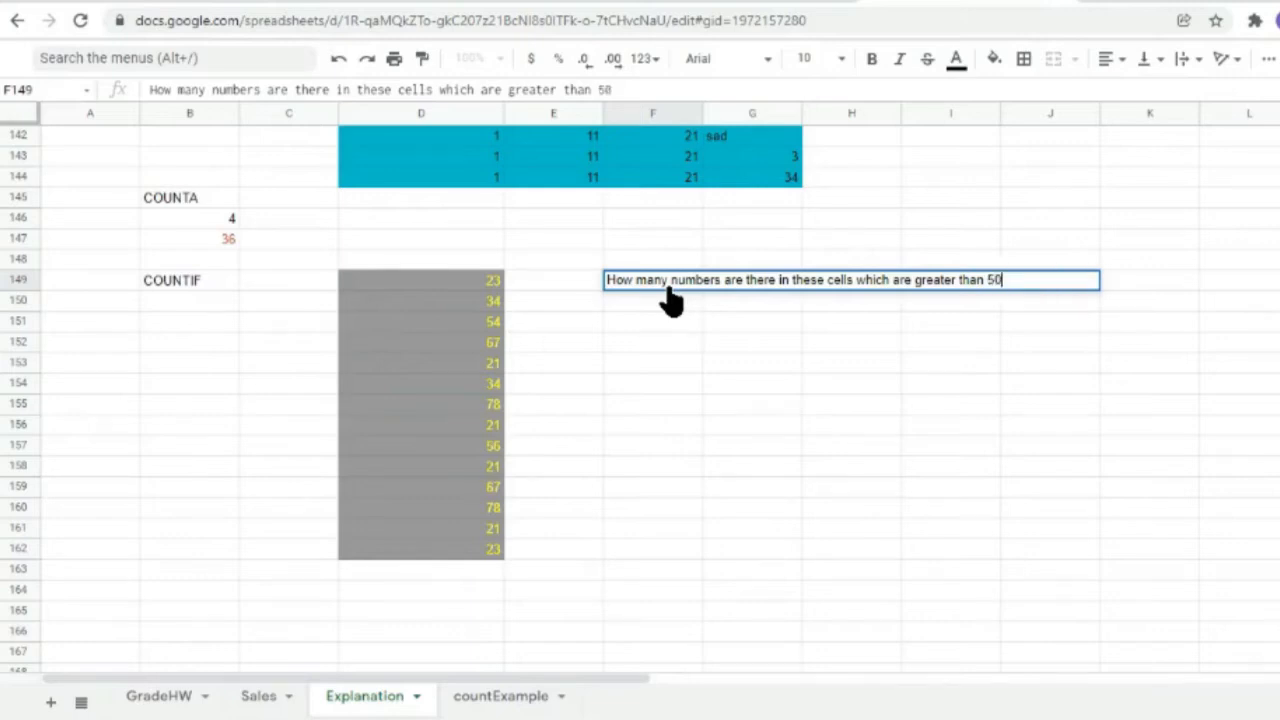
type("?")
Colour the words "How many numbers are there in these cells" in F149 with the custom pinkish red.
left_click(608, 282)
double_click(611, 282)
left_click(610, 282)
left_click_drag(608, 281, 852, 282)
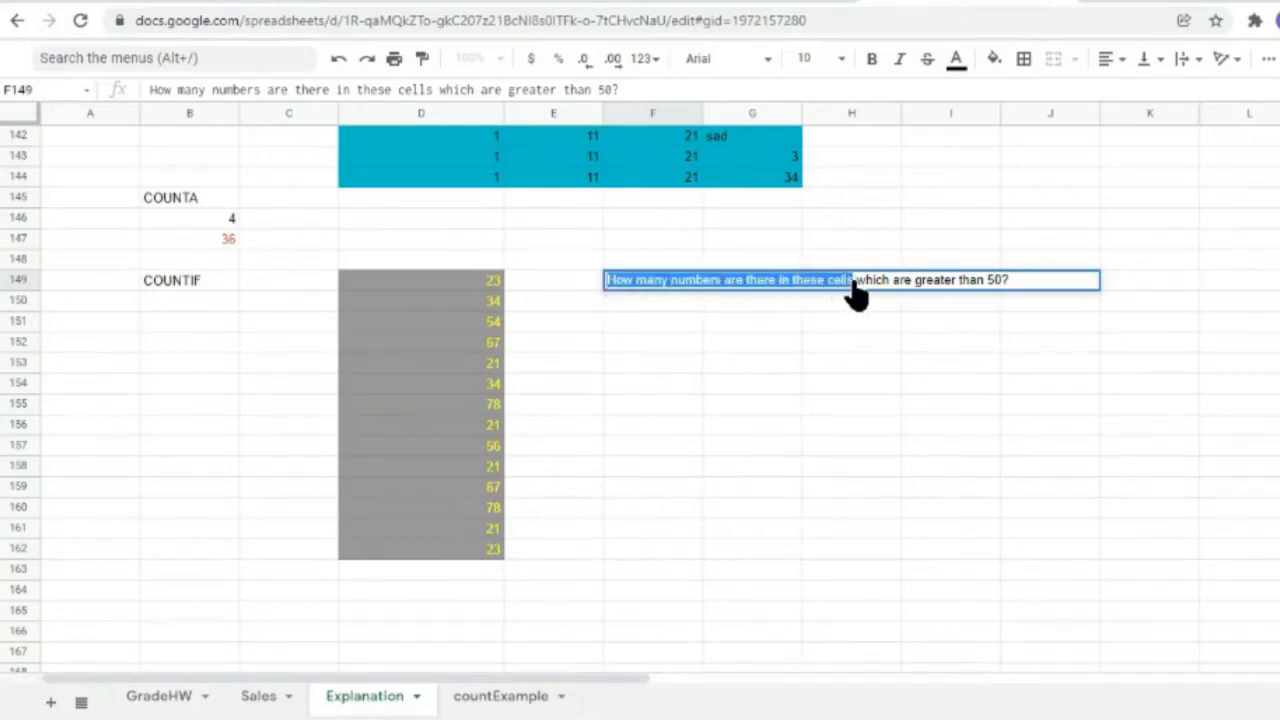
left_click(956, 58)
left_click(985, 182)
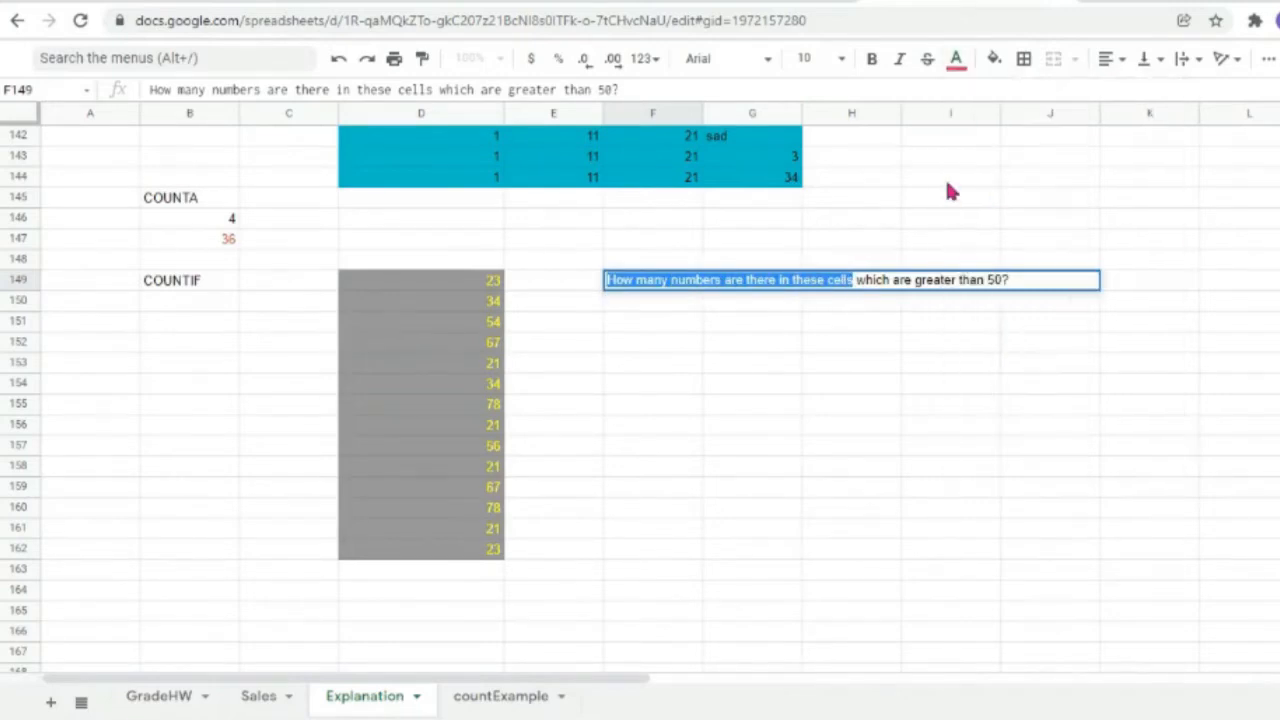
left_click(858, 284)
double_click(626, 283)
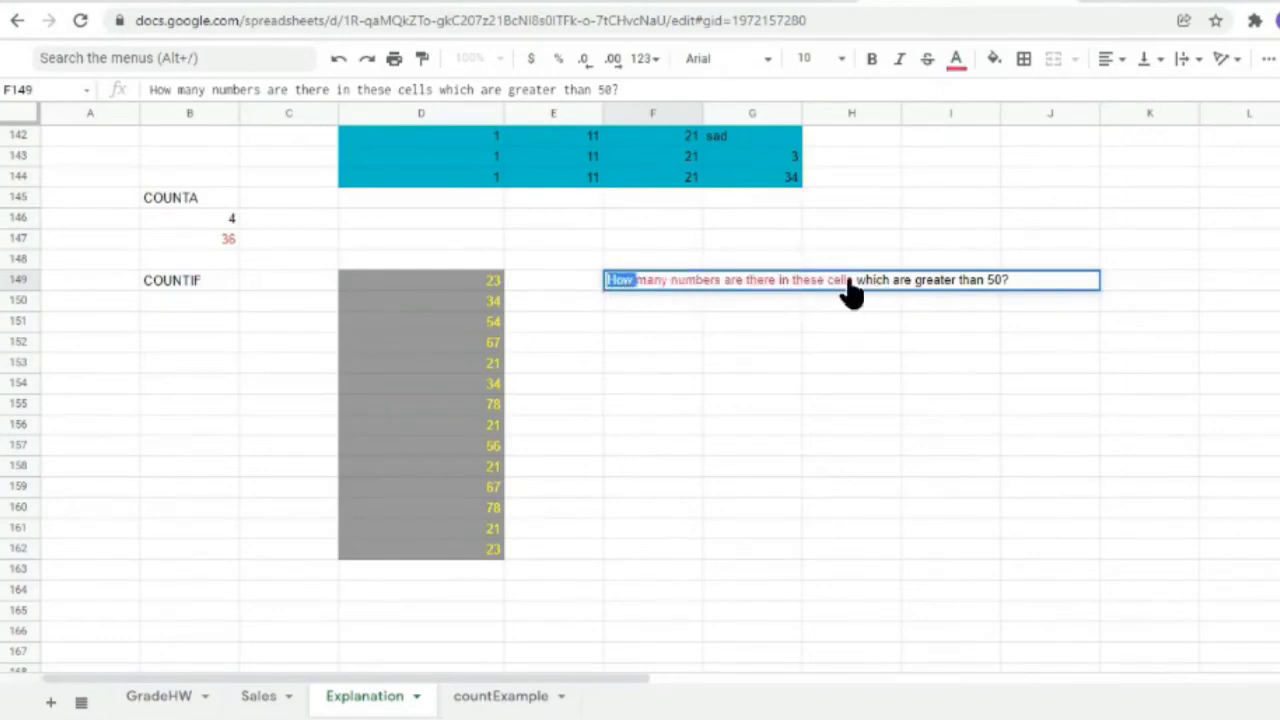
Colour the words "which are greater than 50" in F149 dark blue.
left_click_drag(857, 283, 1003, 283)
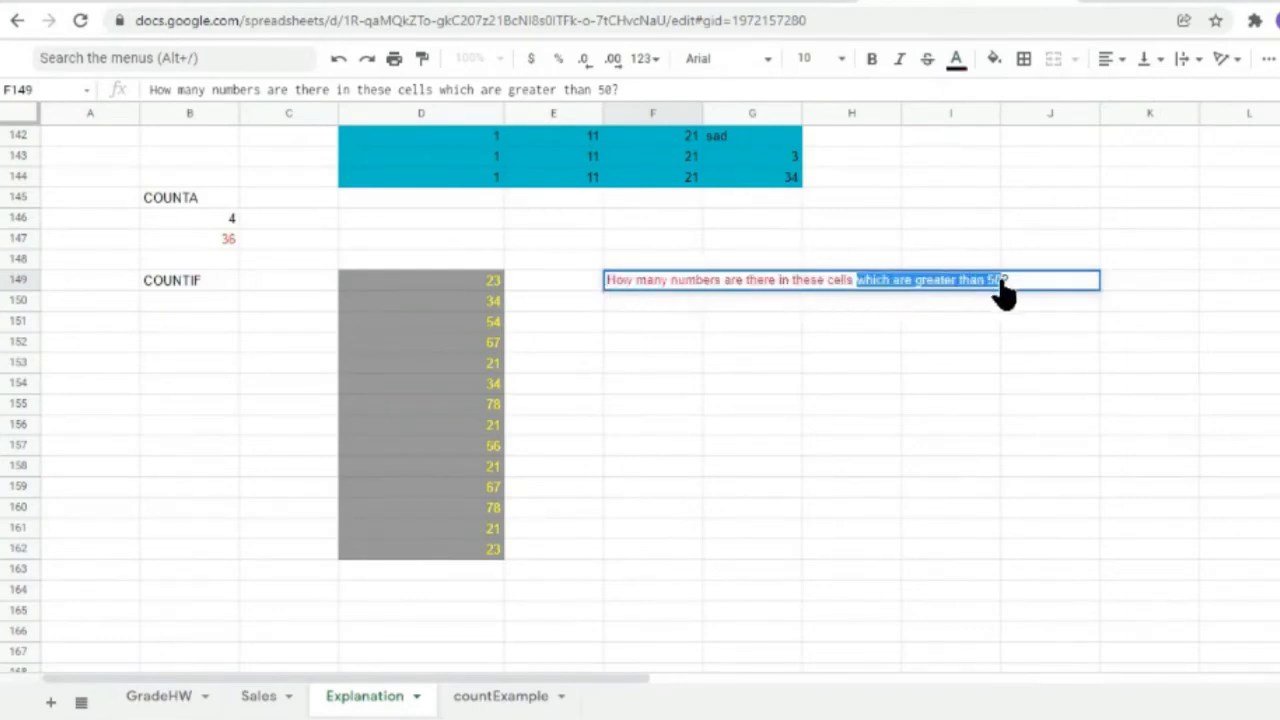
left_click(956, 59)
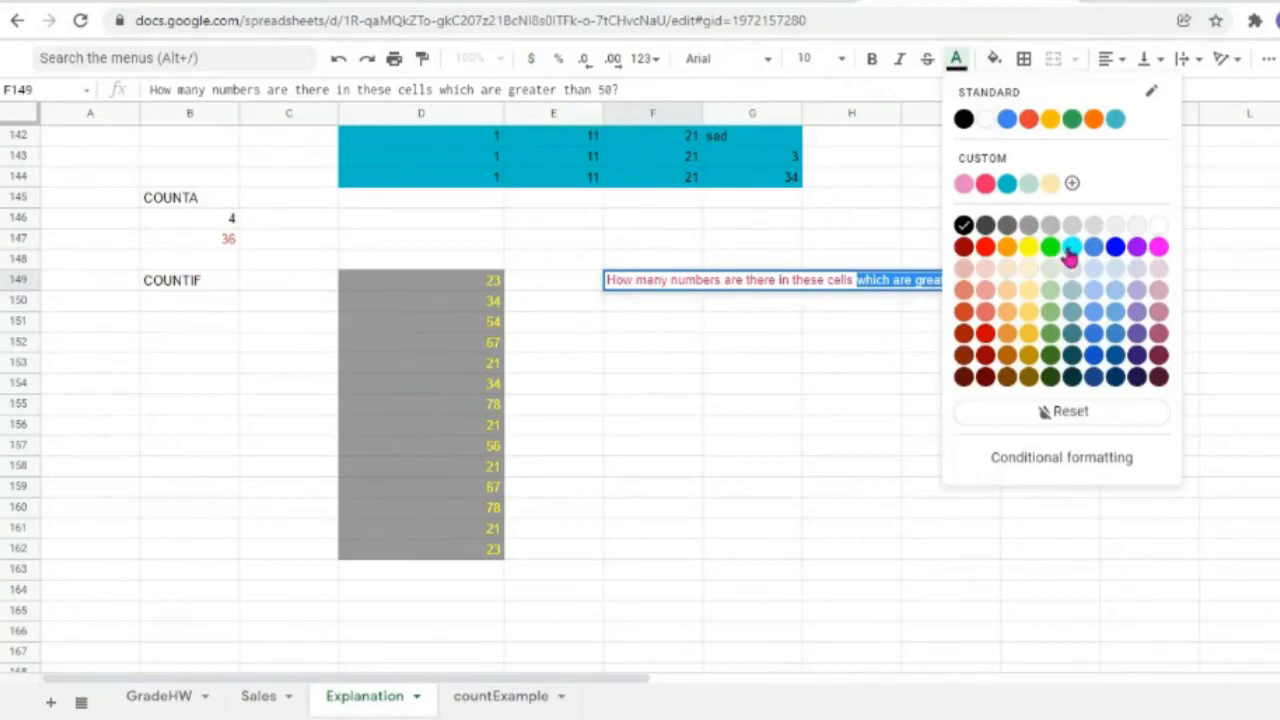
left_click(985, 340)
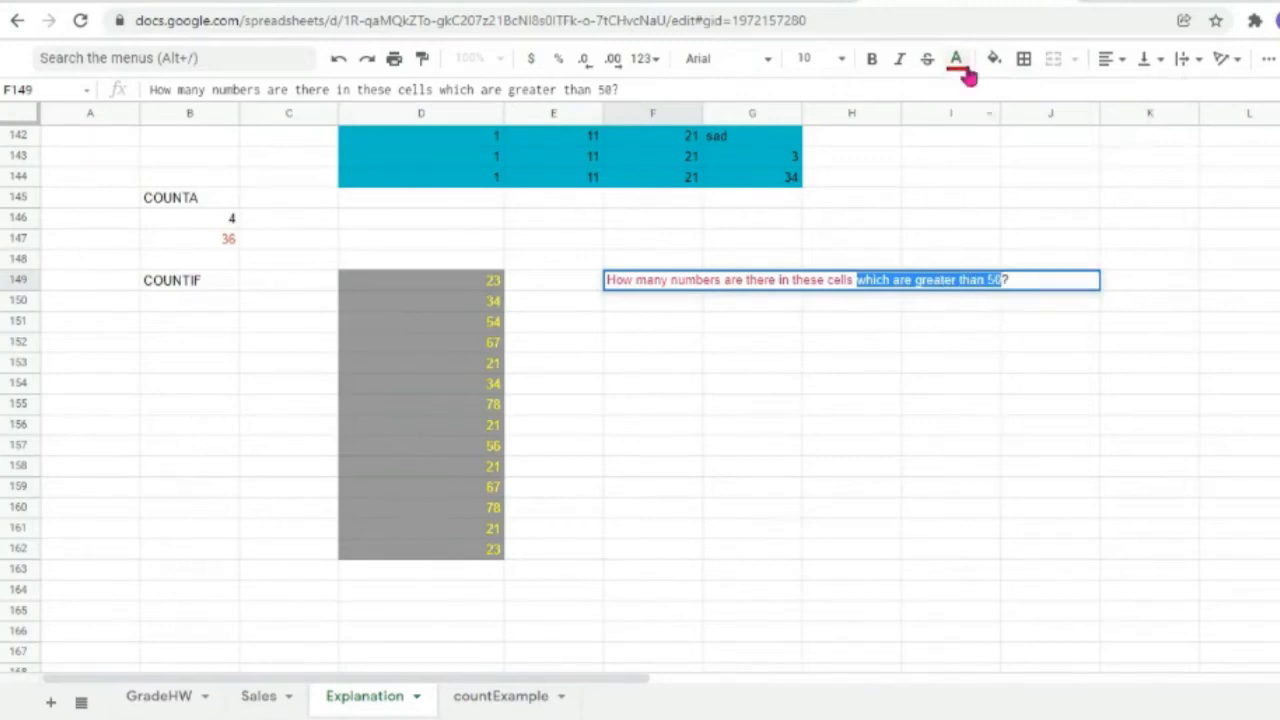
left_click(958, 59)
left_click(1118, 262)
left_click(742, 343)
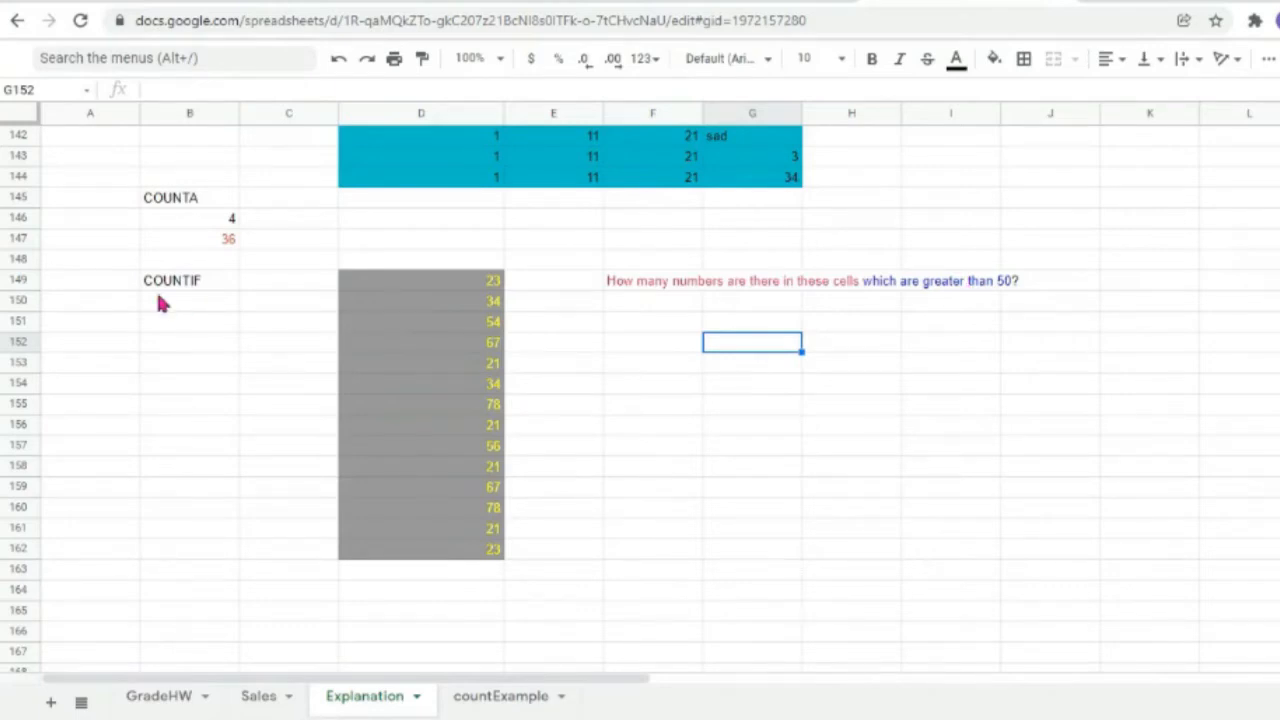
Enter the formula =countif(D149:D162,">50") in B150, below the COUNTIF label.
double_click(189, 286)
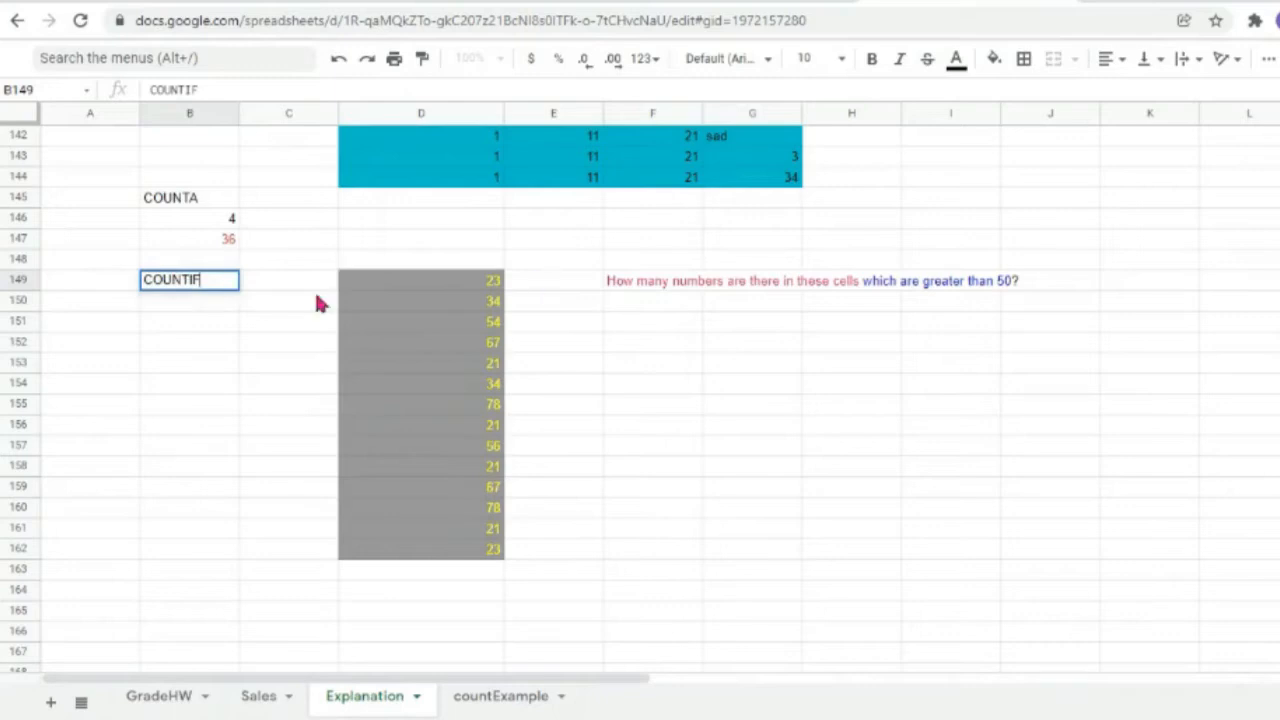
double_click(190, 304)
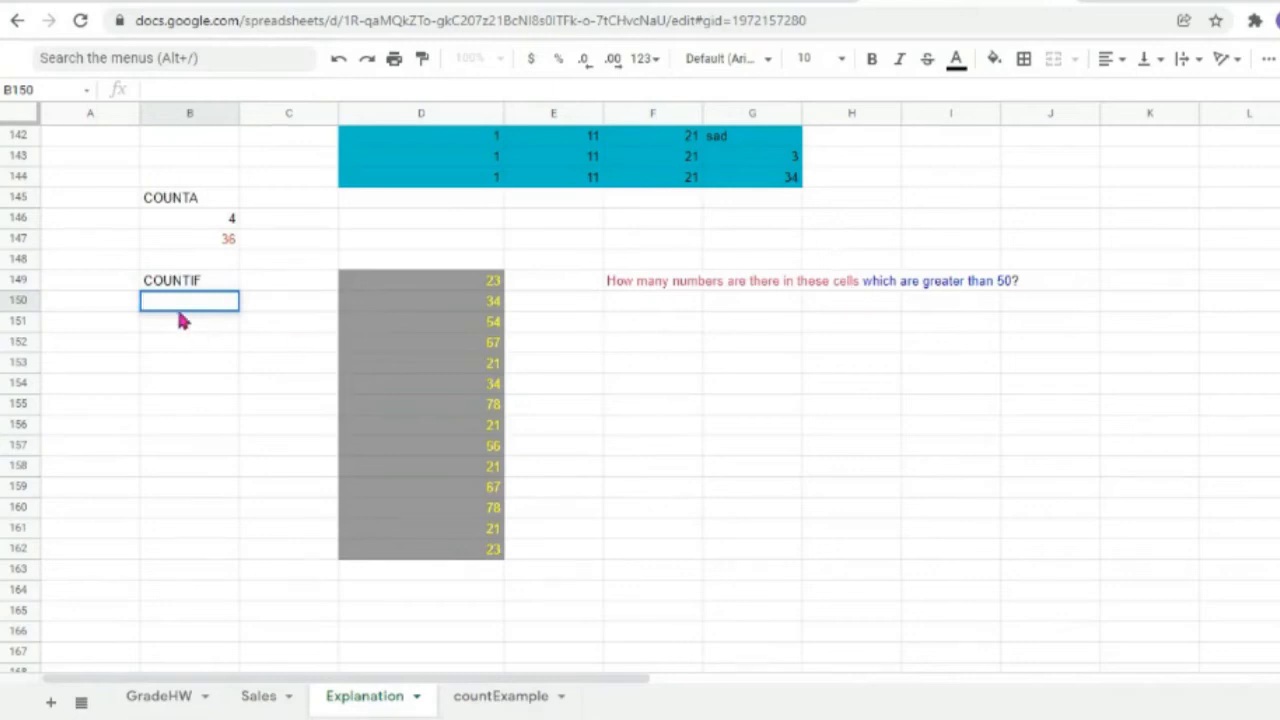
type("=")
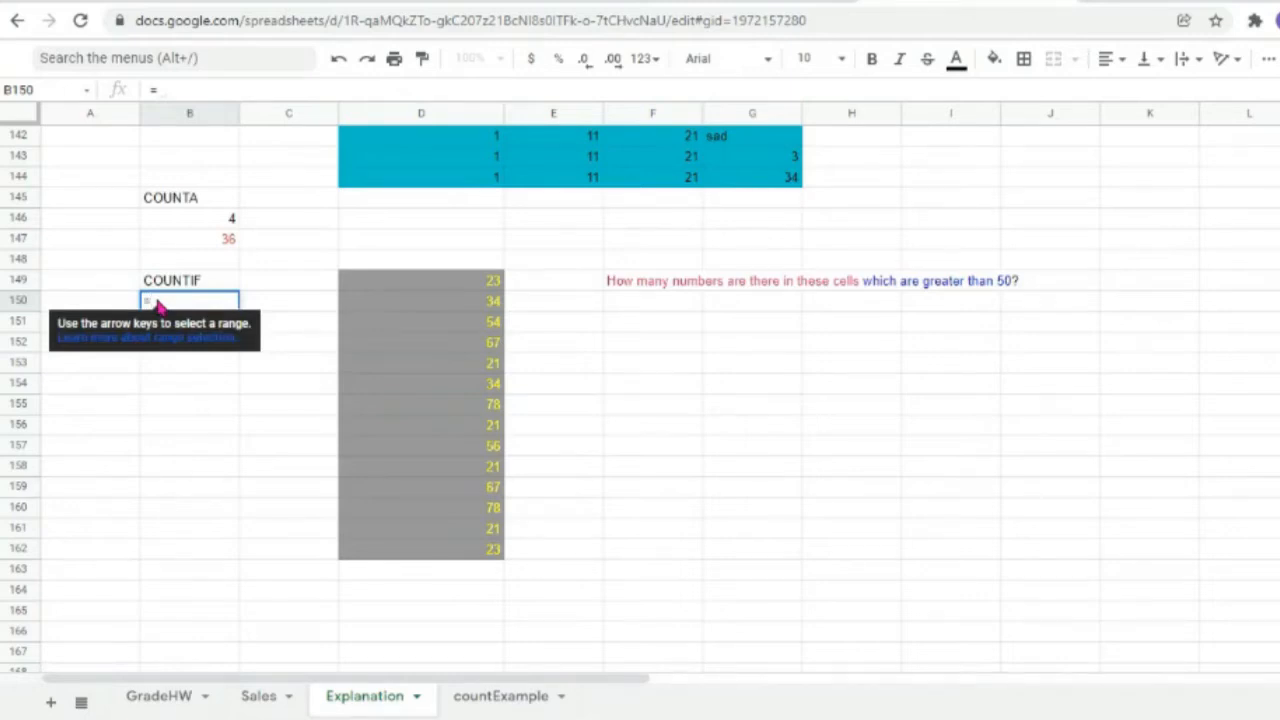
type("countif")
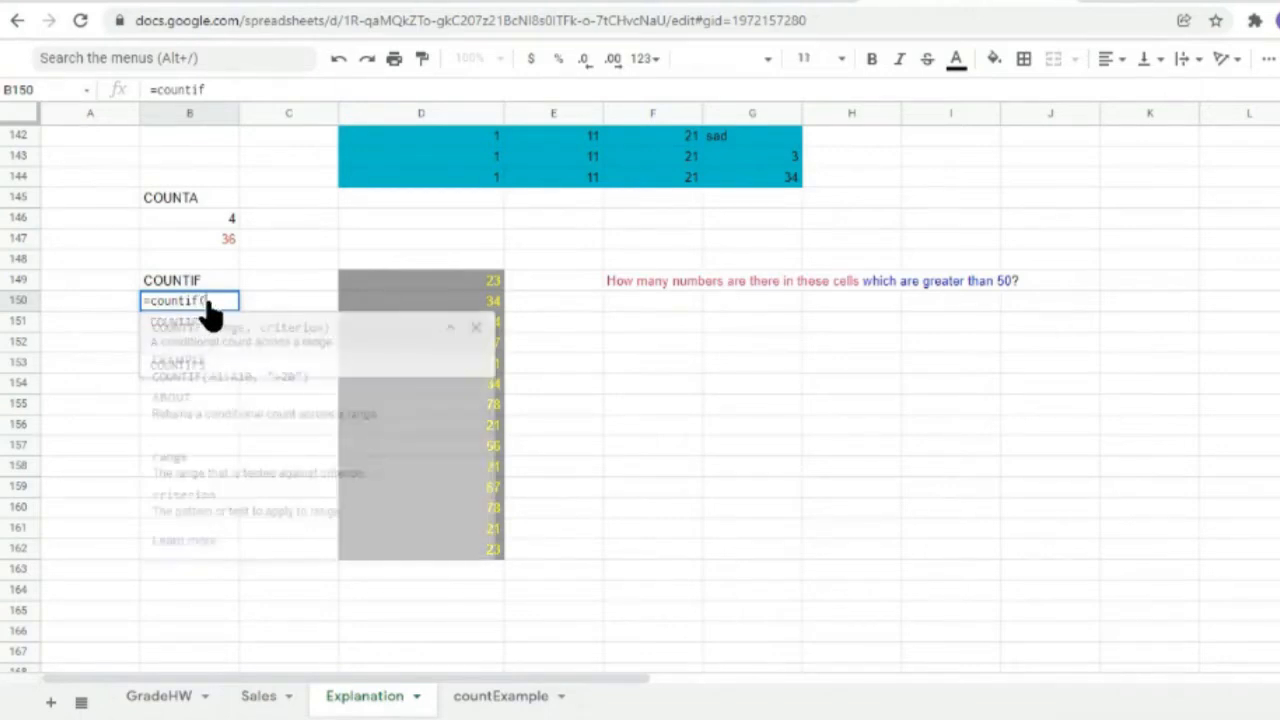
type("(")
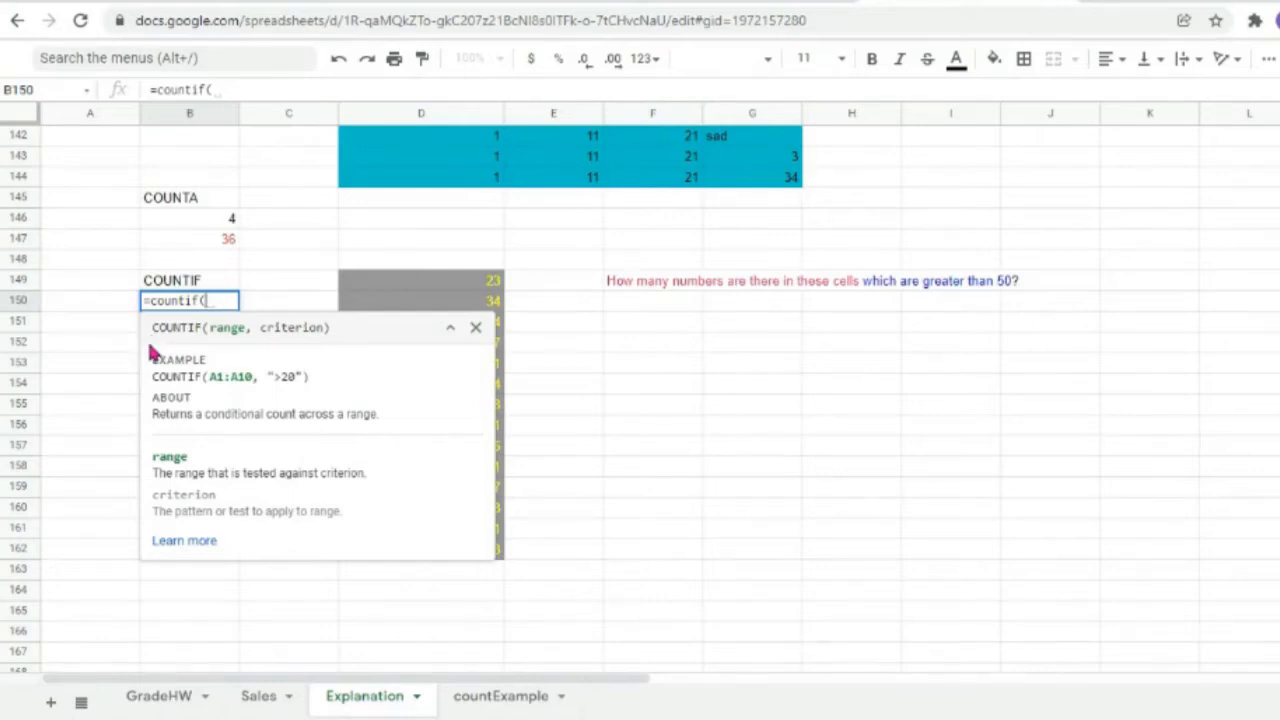
left_click(475, 327)
left_click_drag(390, 288, 413, 557)
type(",")
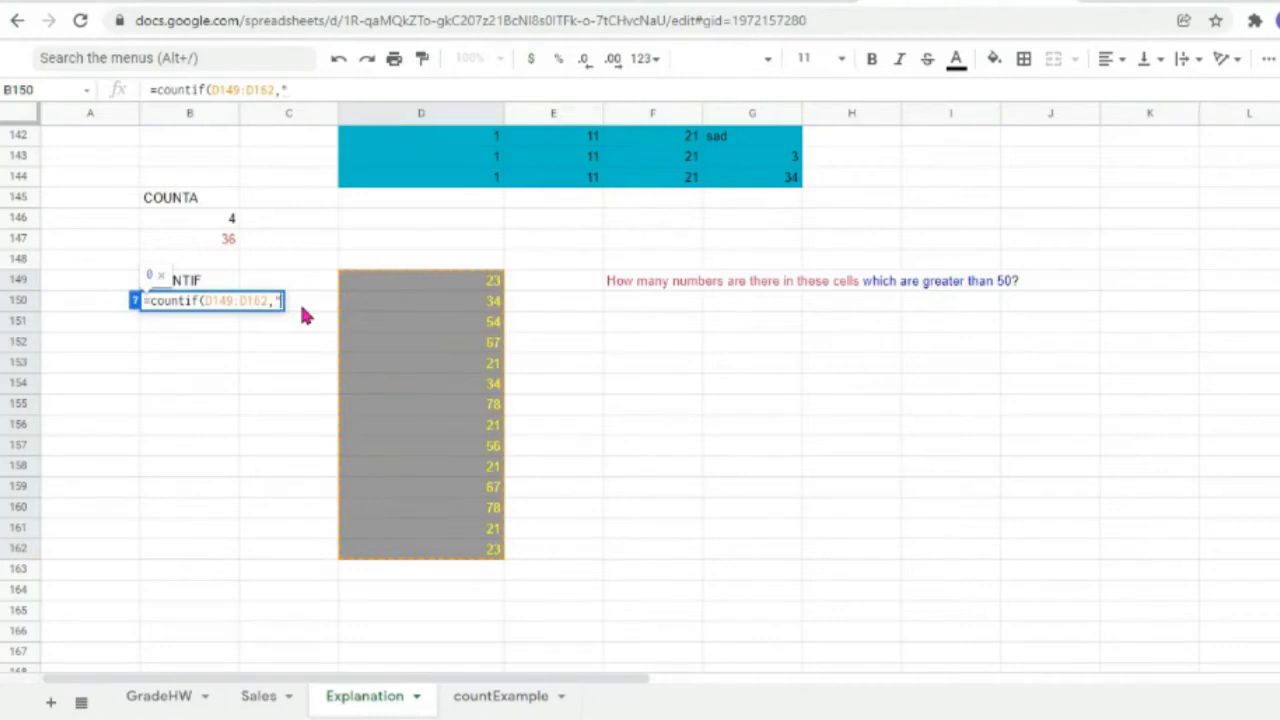
type(")")
type(">50")
left_click_drag(288, 301, 282, 301)
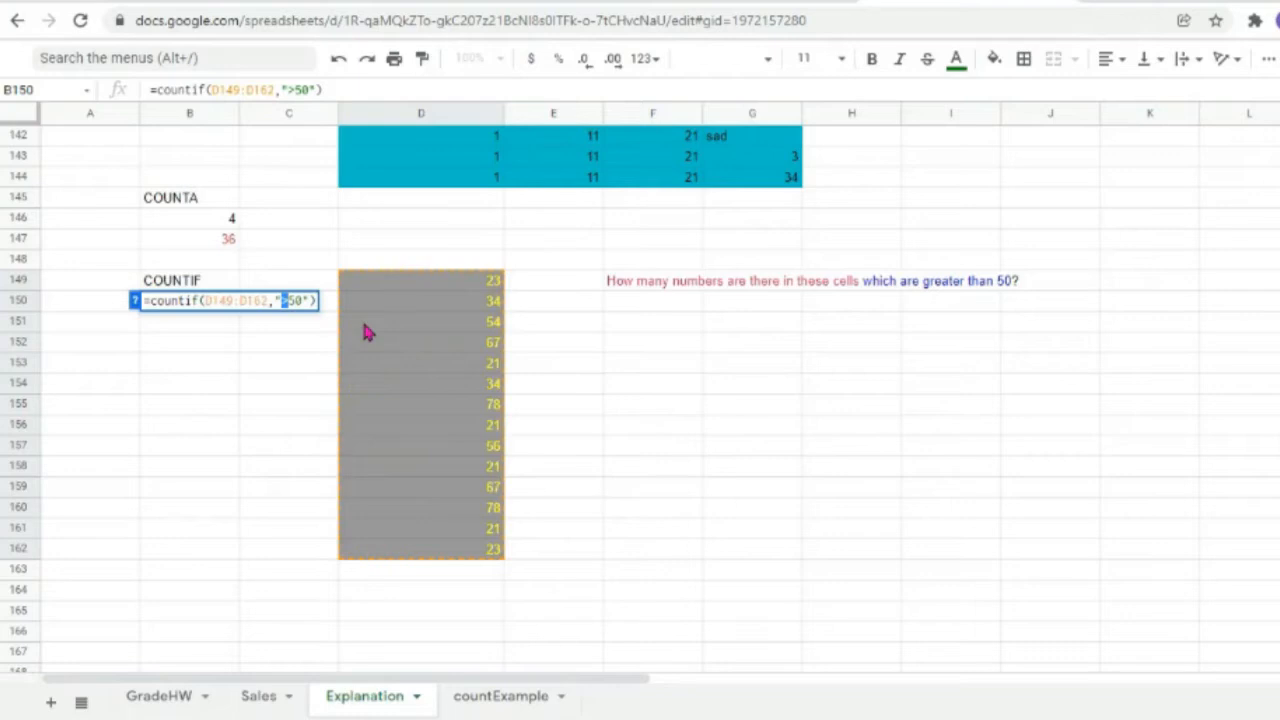
left_click(286, 303)
left_click_drag(280, 302, 290, 302)
left_click(301, 304)
key("Return")
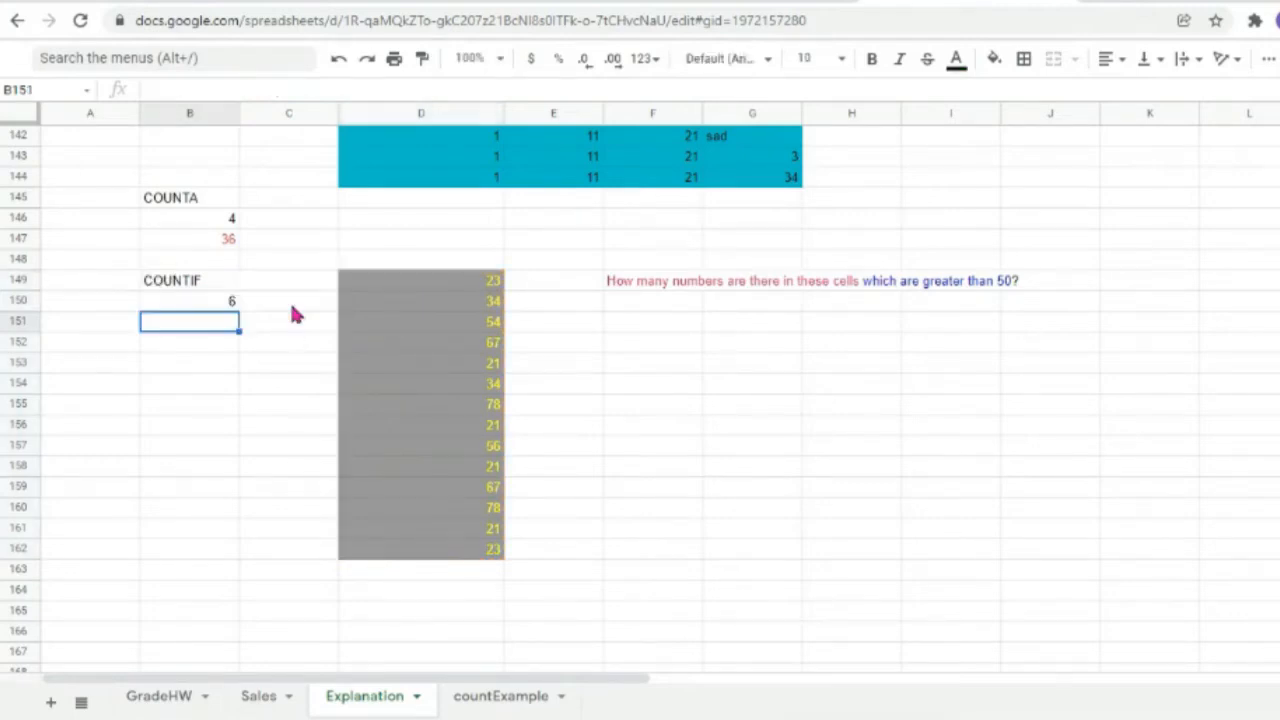
Check the COUNTIF result in B150 against each number above 50 in the grey range D149:D162.
left_click(195, 310)
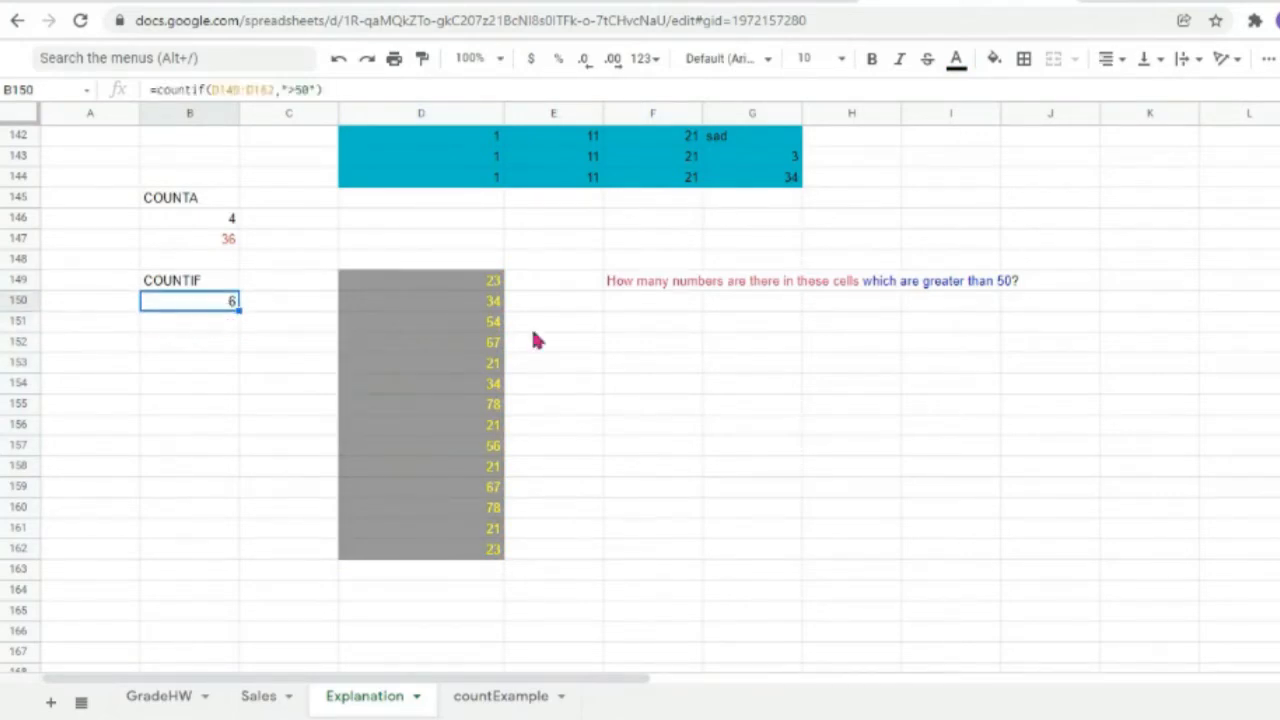
left_click(487, 330)
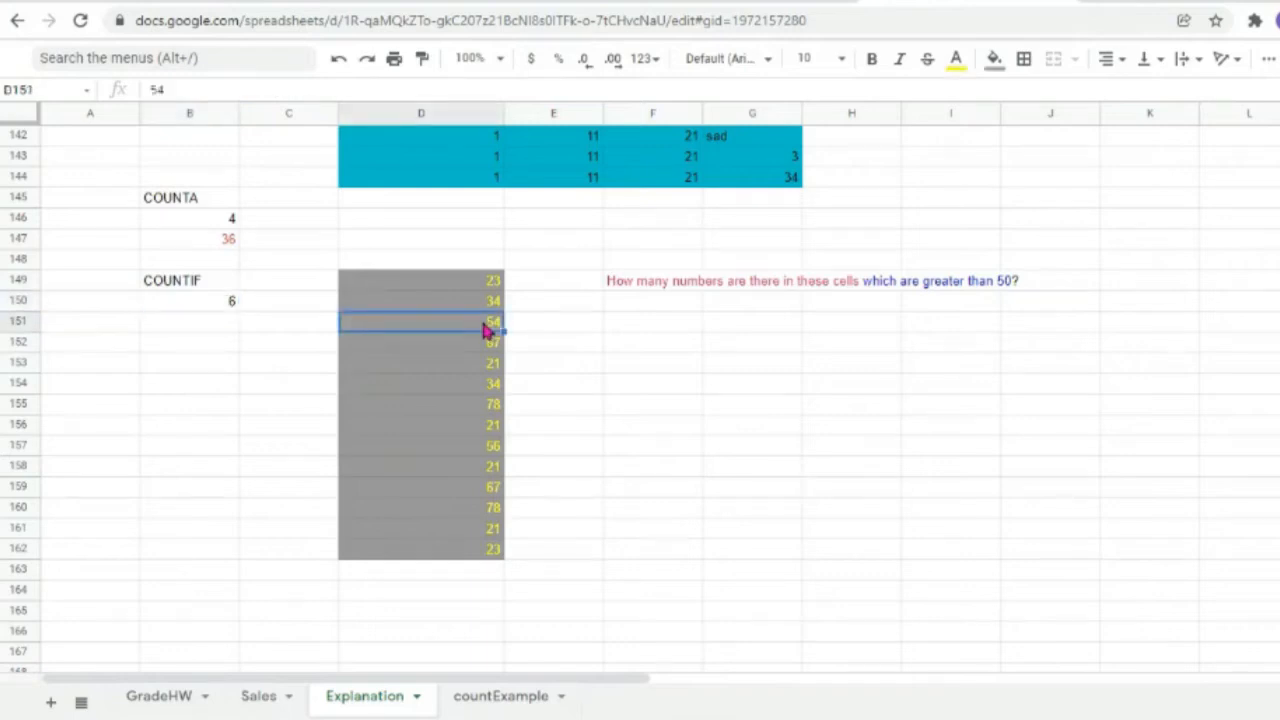
left_click(487, 345)
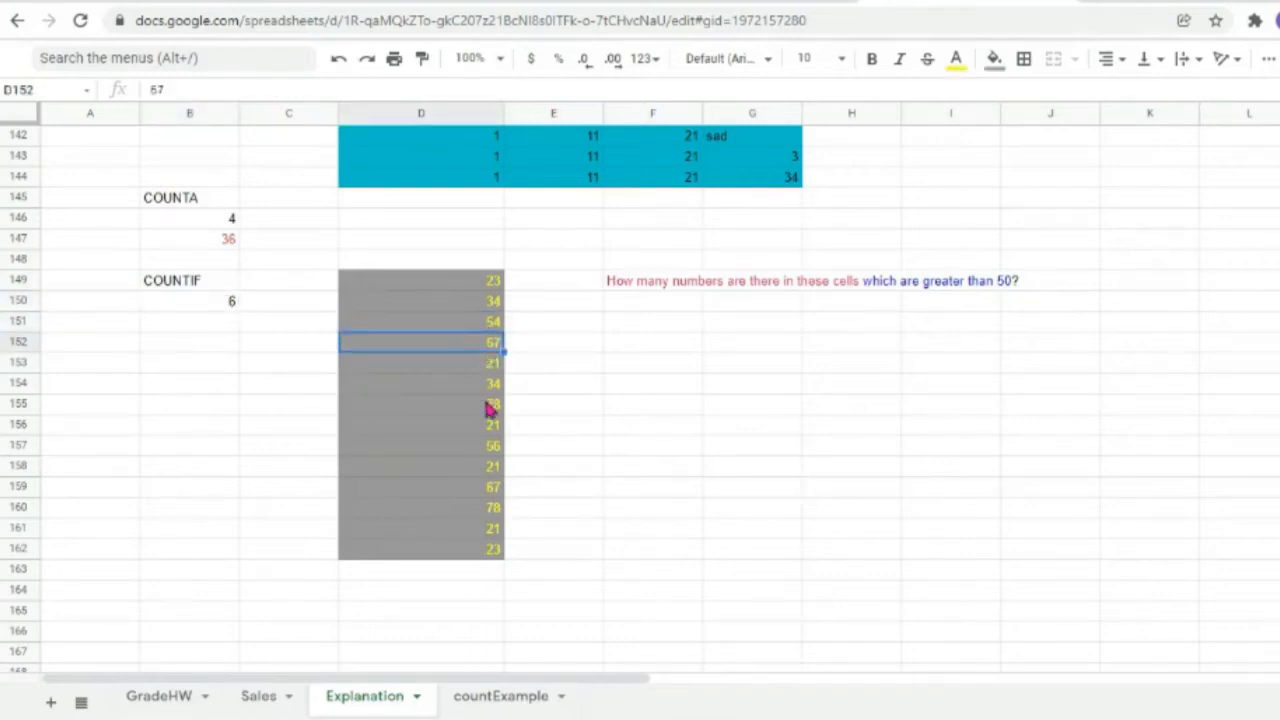
left_click(490, 410)
left_click(490, 450)
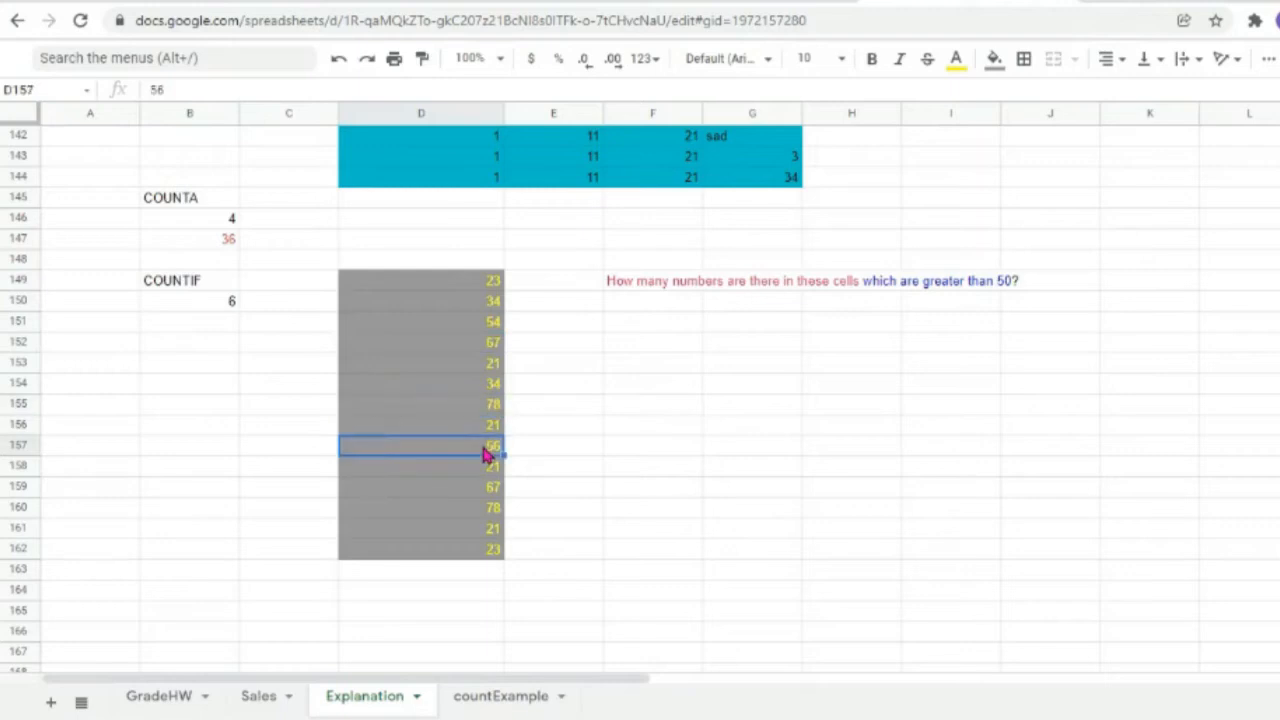
left_click(491, 490)
left_click(495, 512)
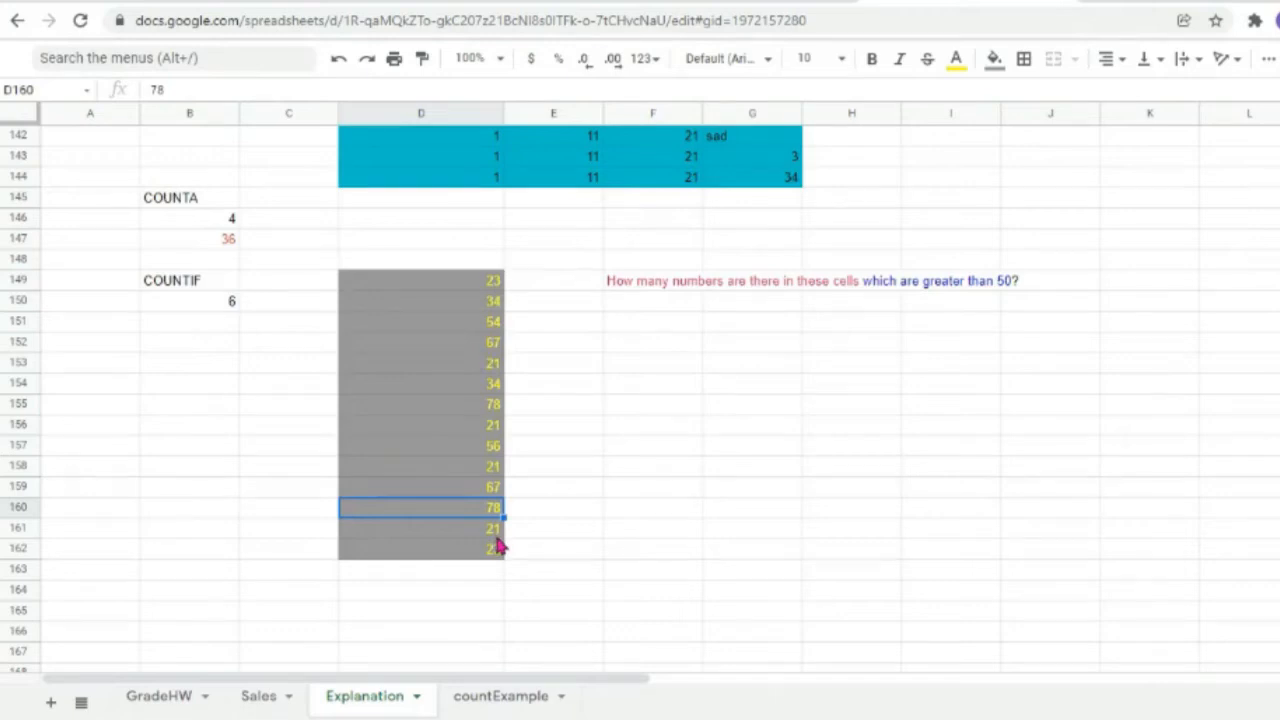
Change the value in D151 to 50 and check the COUNTIF result in B150.
left_click(495, 323)
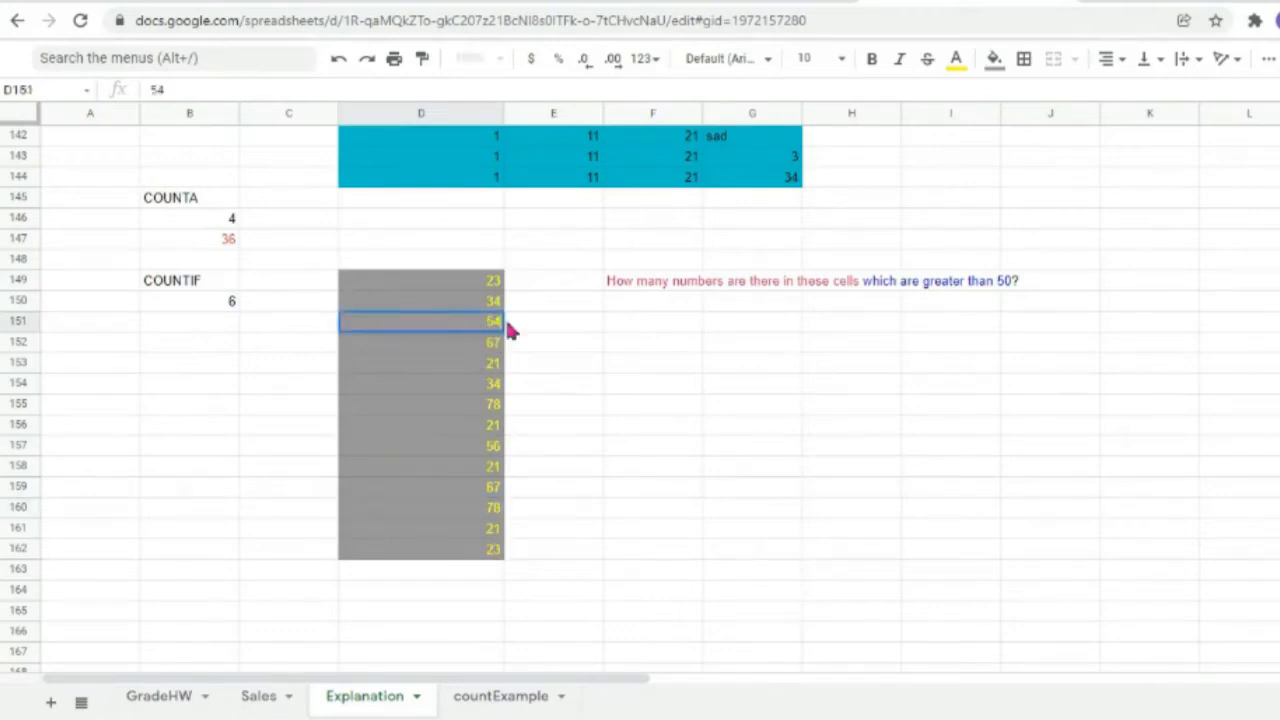
type("50")
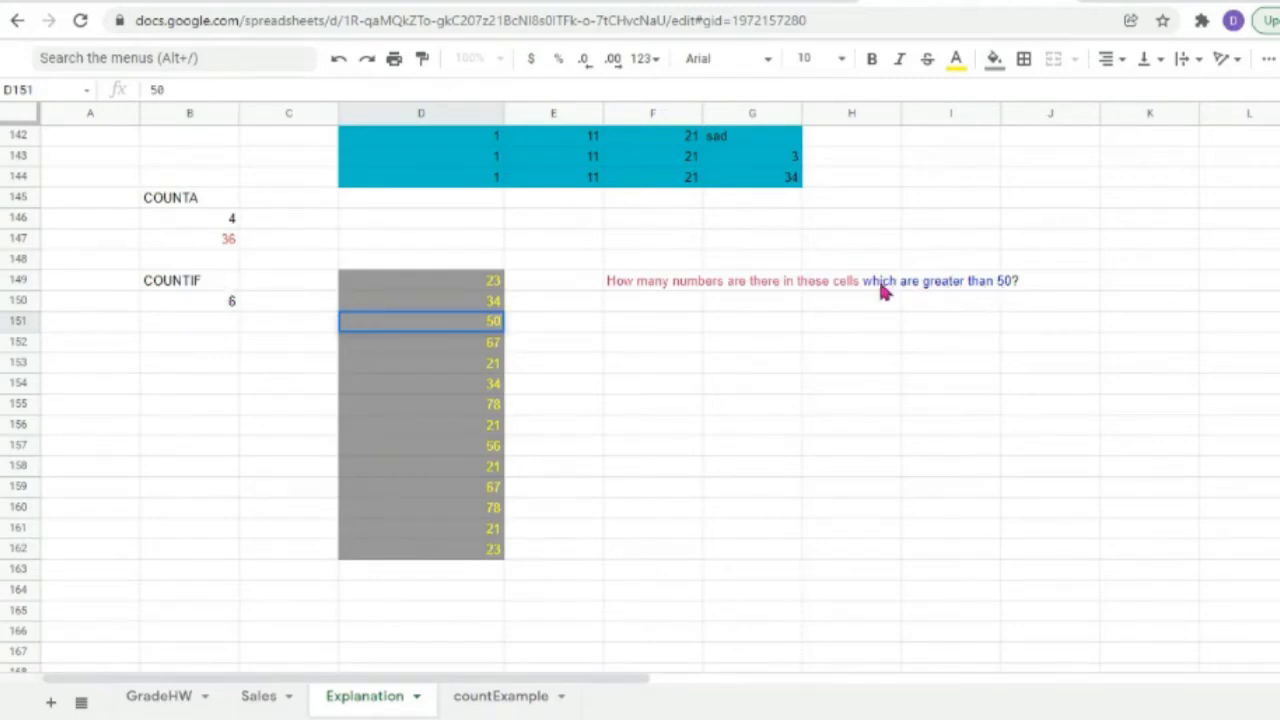
left_click(176, 313)
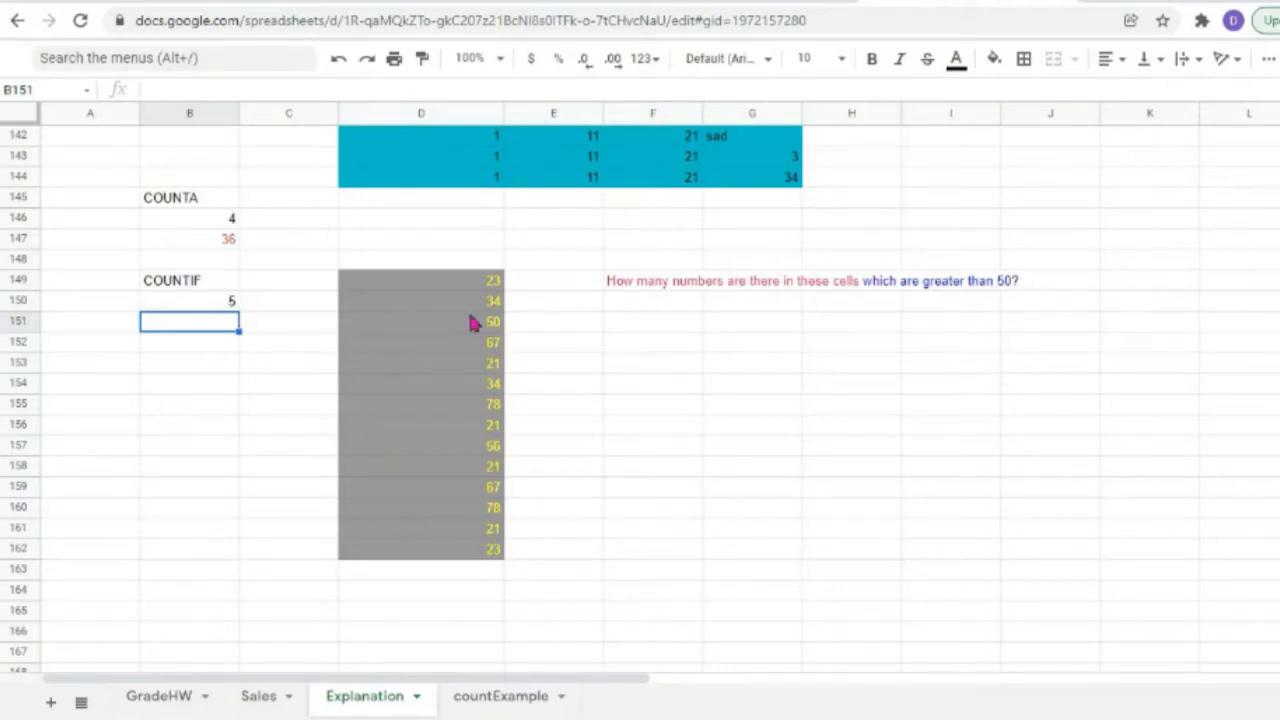
left_click(229, 300)
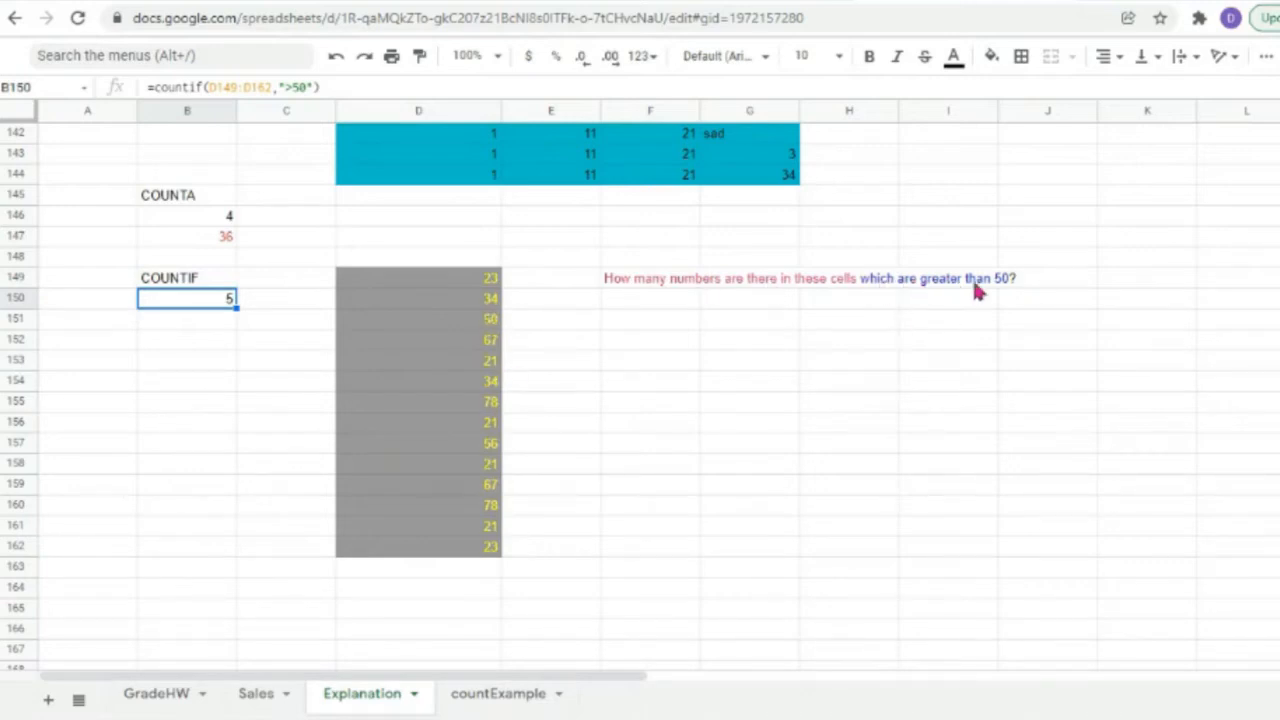
Reword the end of the question in F149 to "which are greater than or eual to 50?".
double_click(925, 283)
double_click(632, 283)
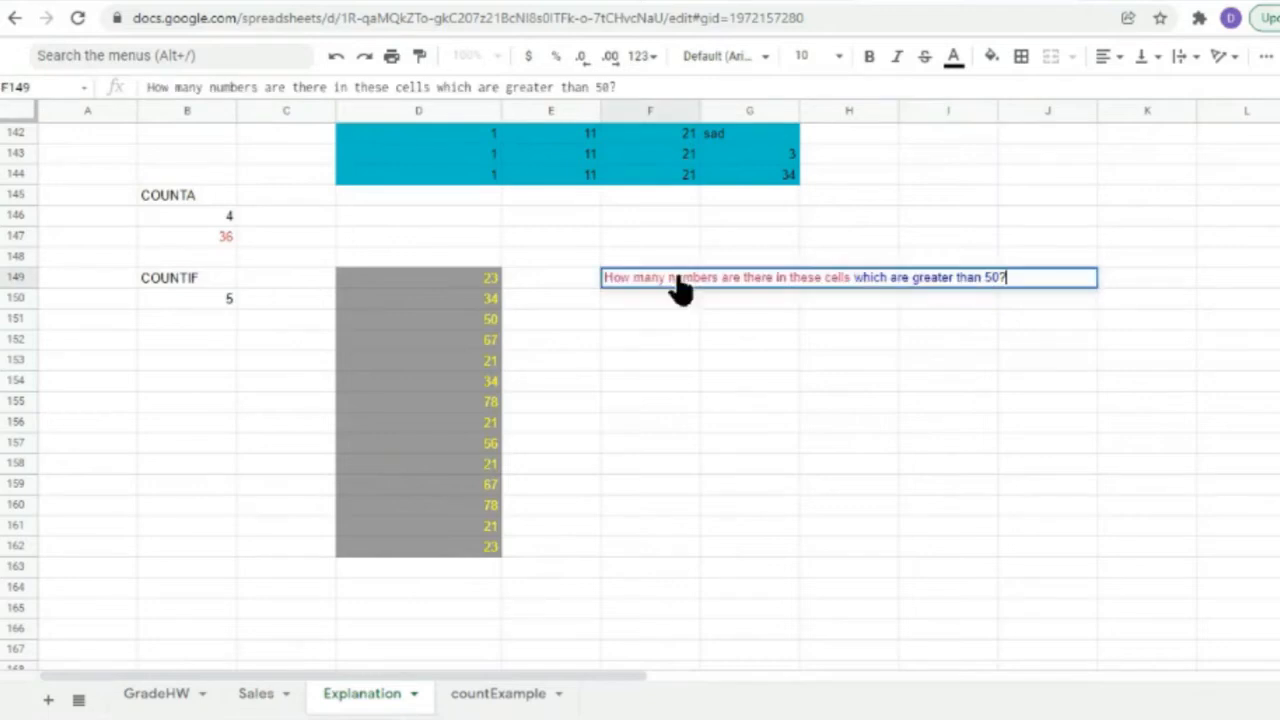
left_click(984, 280)
type("or e")
type("ual ")
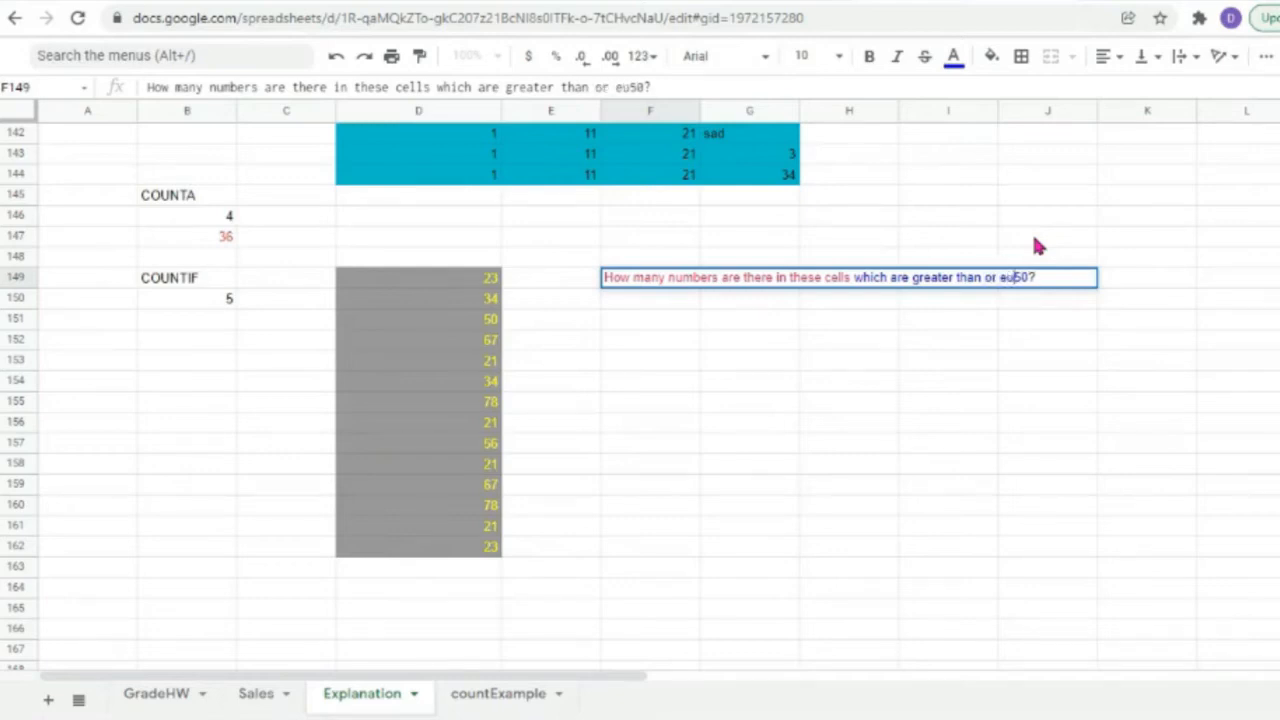
type("to 50")
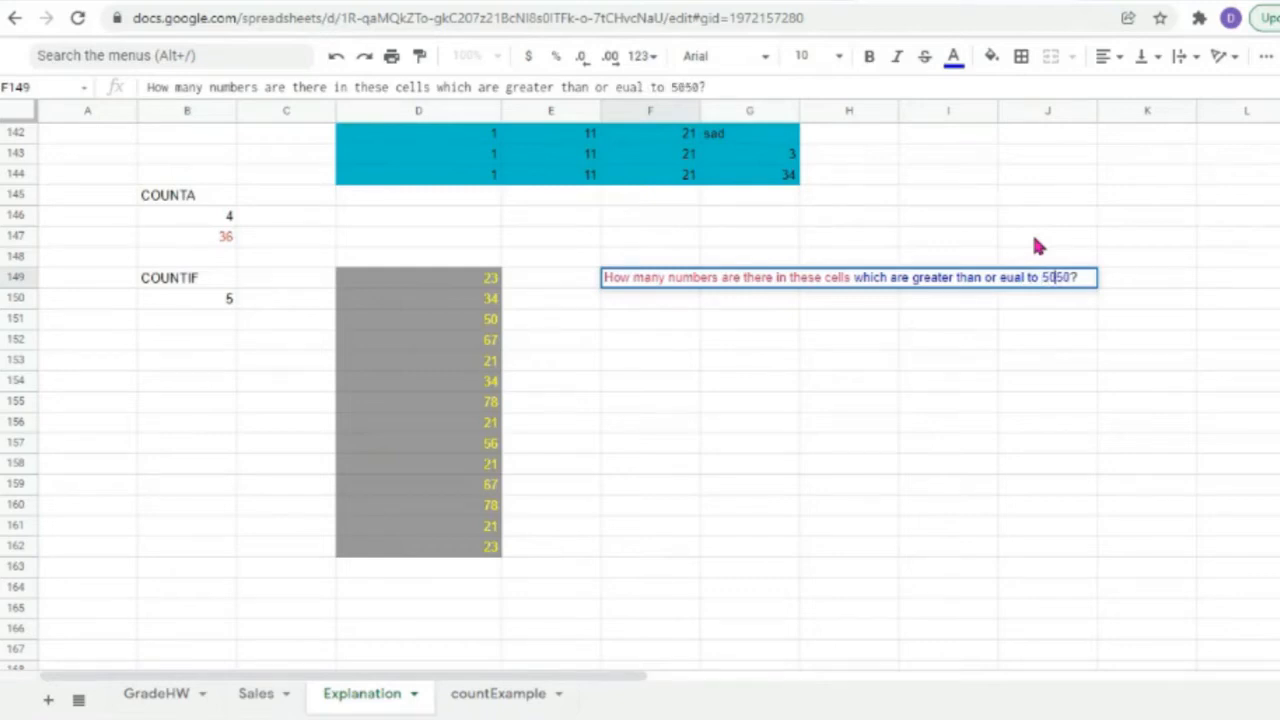
key("BackSpace")
left_click(679, 301)
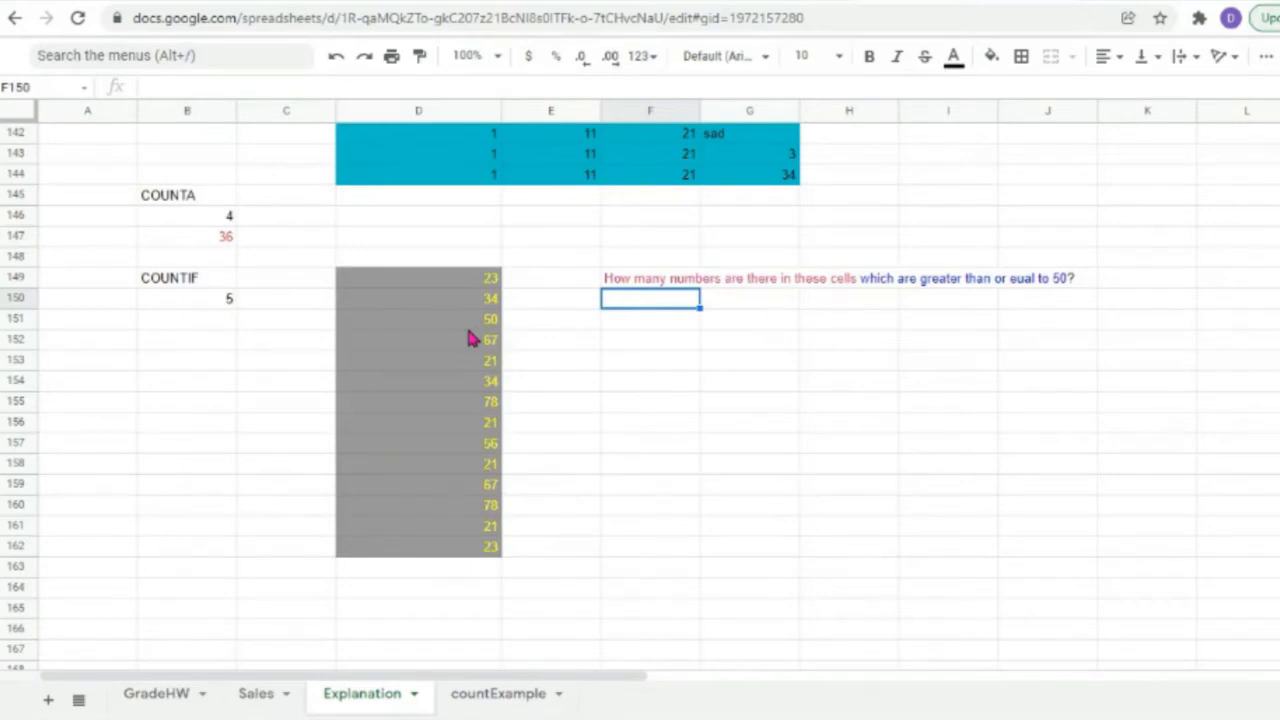
Change the criterion of the COUNTIF formula in B150 to ">=50" and review its comparison operator.
double_click(220, 302)
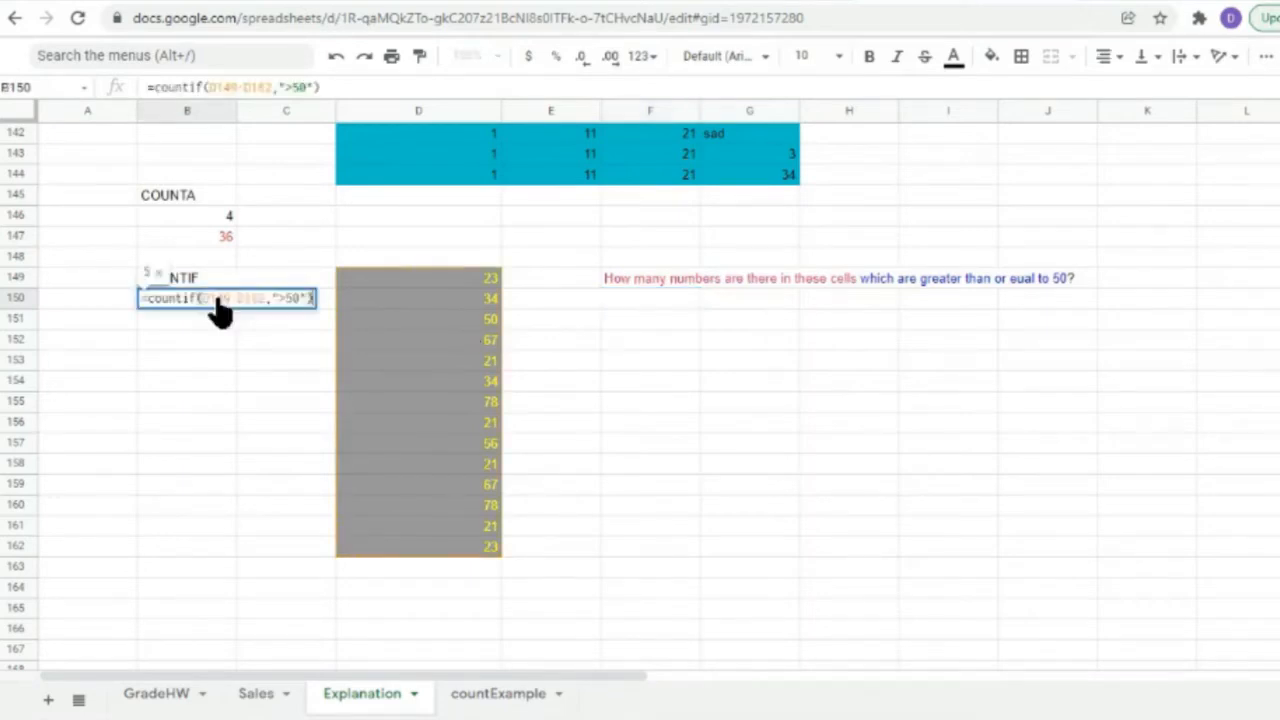
left_click(290, 89)
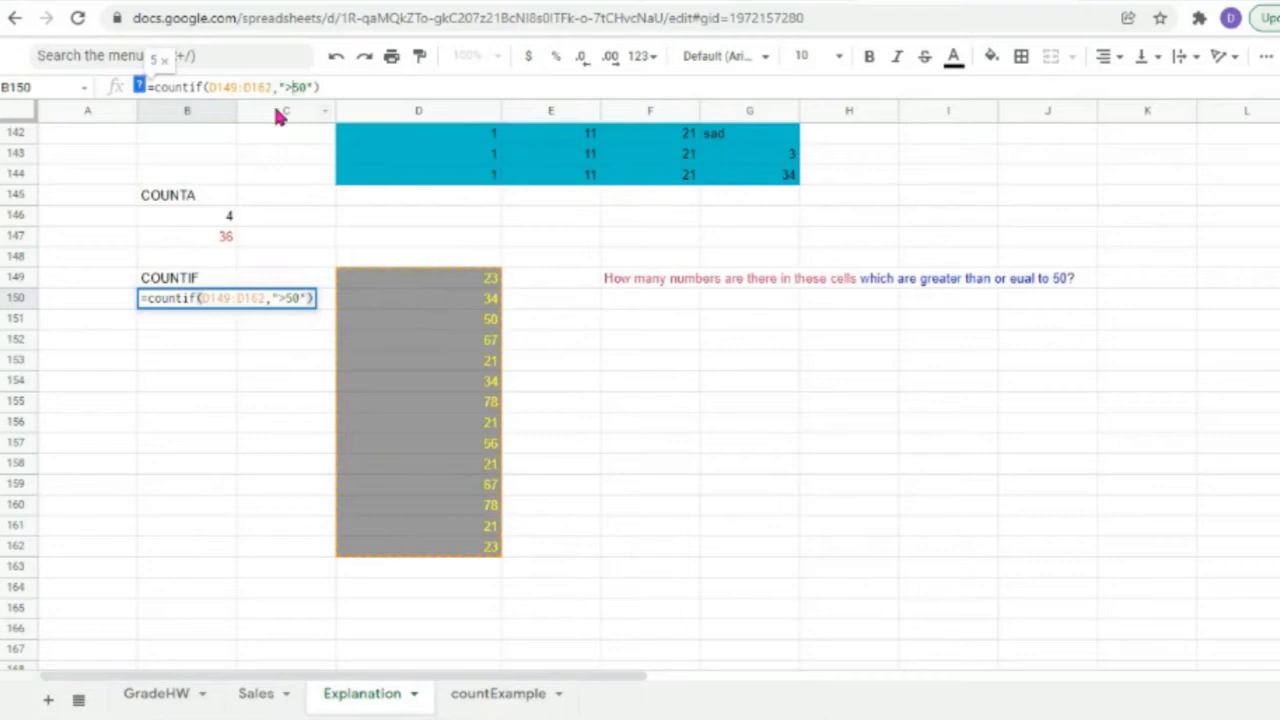
type("=")
key("Return")
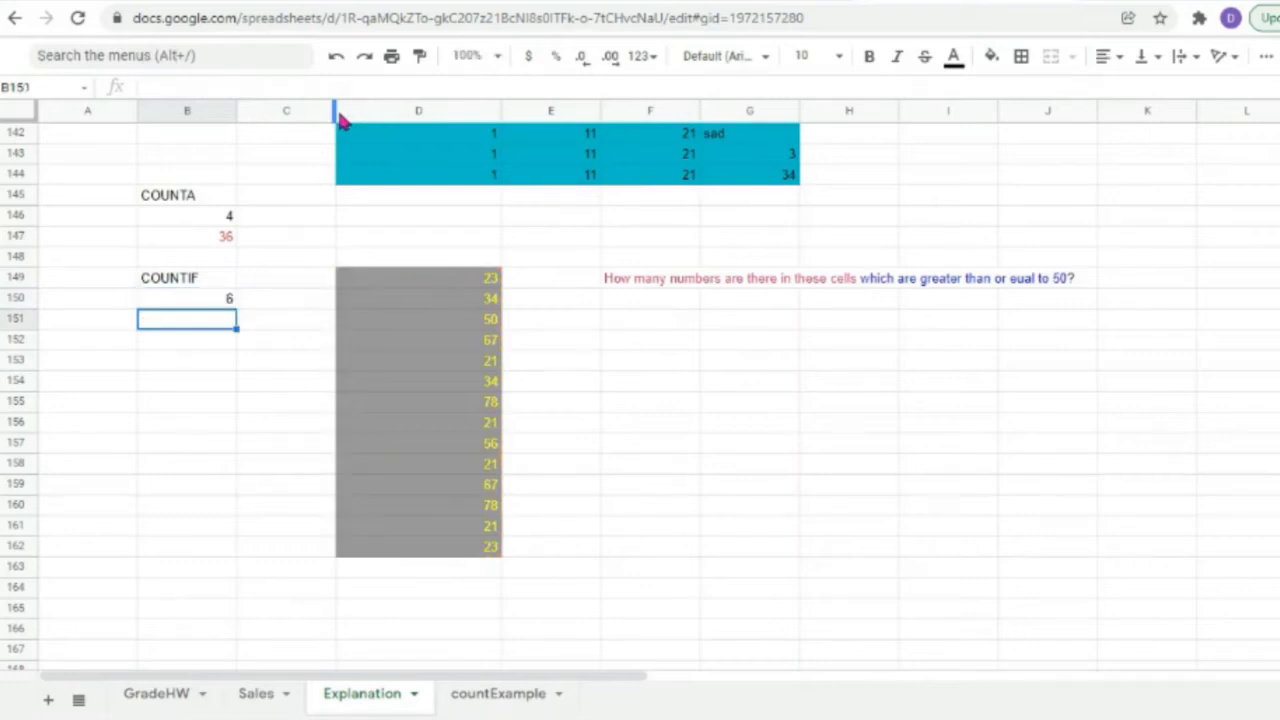
left_click(205, 306)
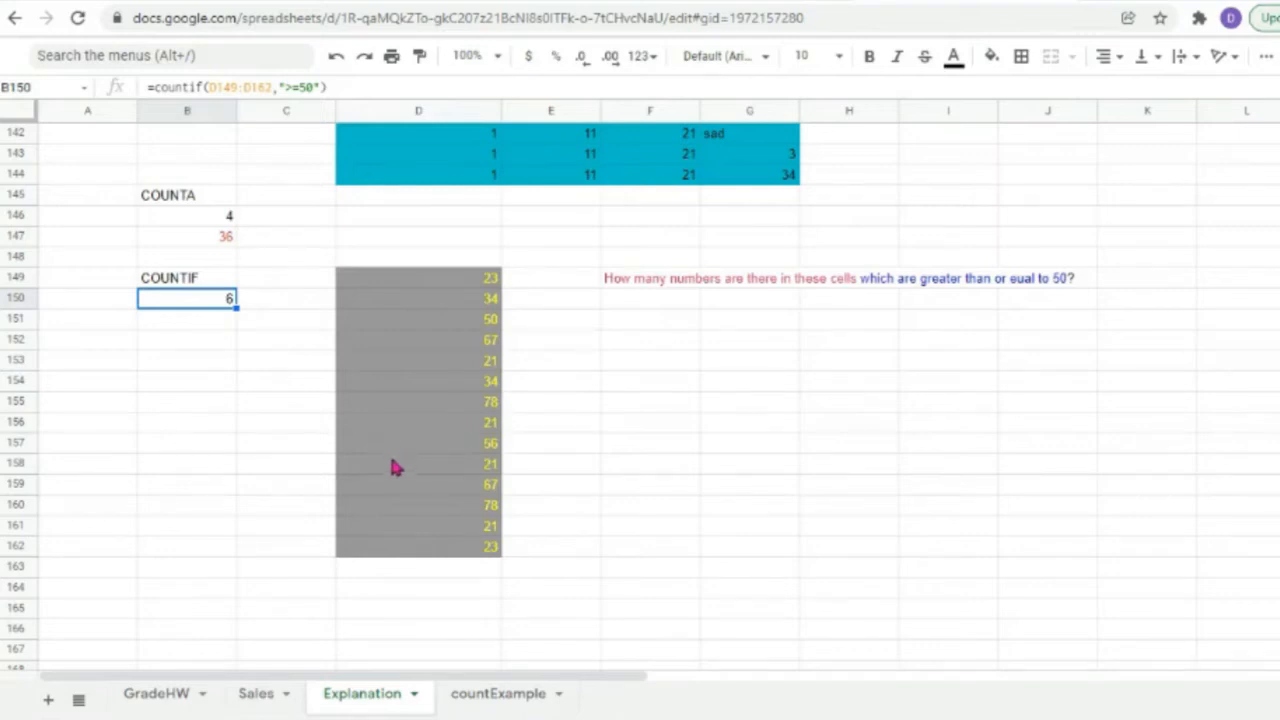
left_click(286, 88)
left_click_drag(286, 88, 298, 88)
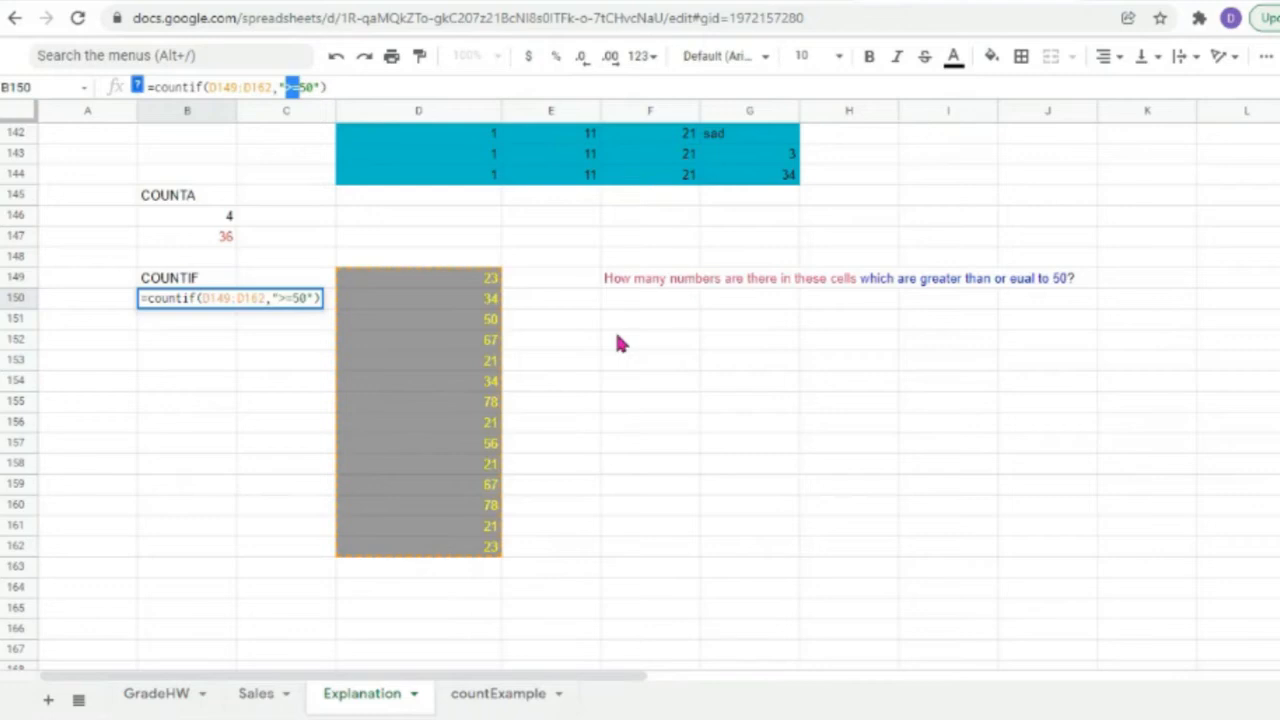
List the comparison operators ">, <, >=, <=, =, <>" in F152 and select the whole list.
left_click_drag(632, 346, 1034, 367)
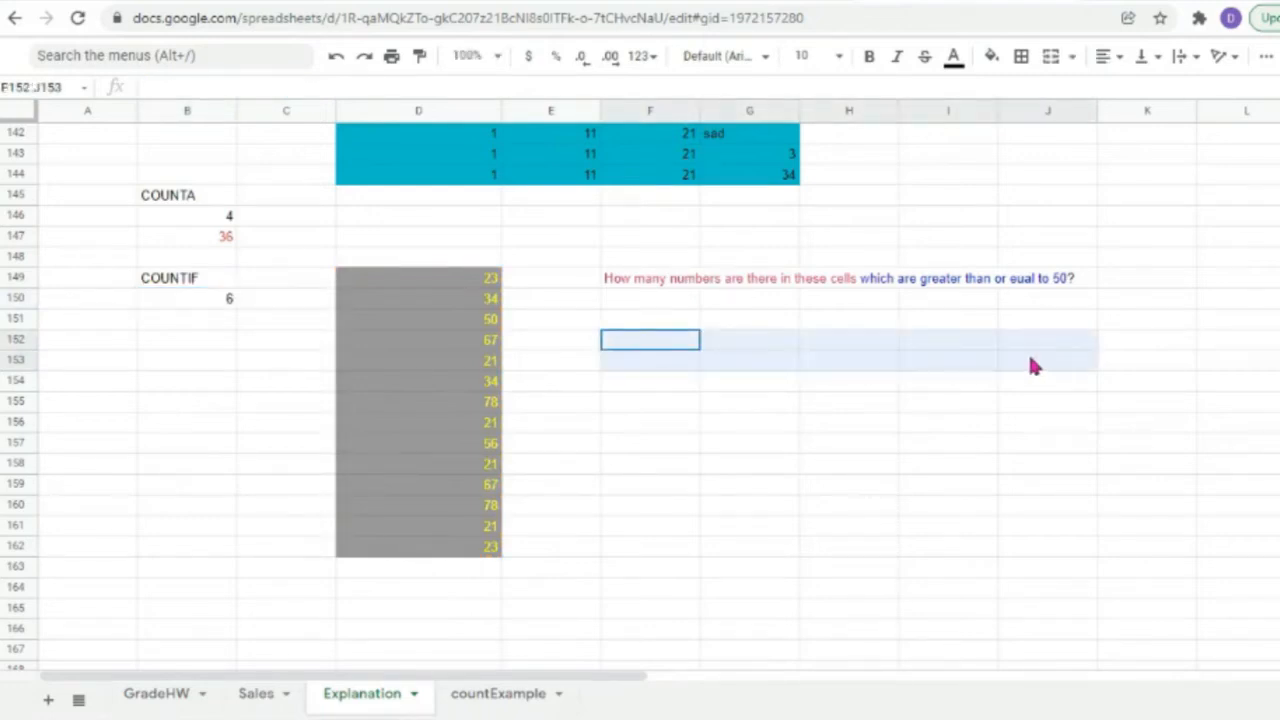
double_click(794, 344)
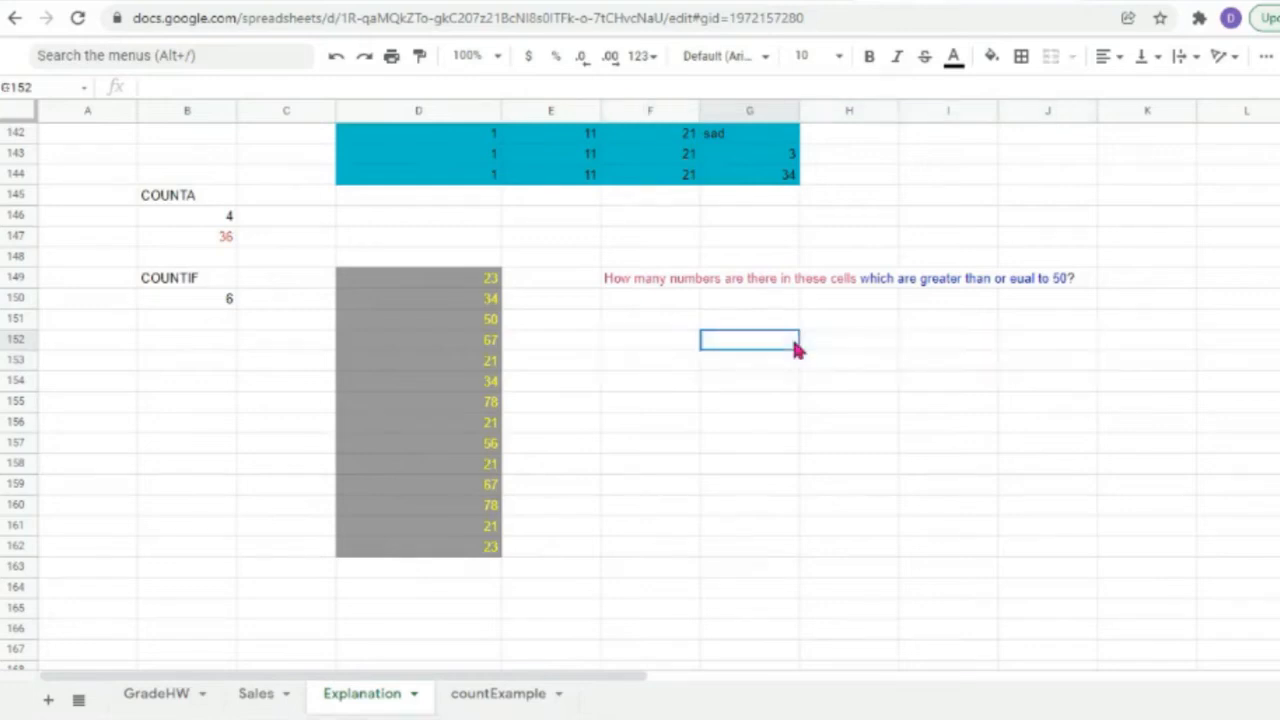
double_click(657, 341)
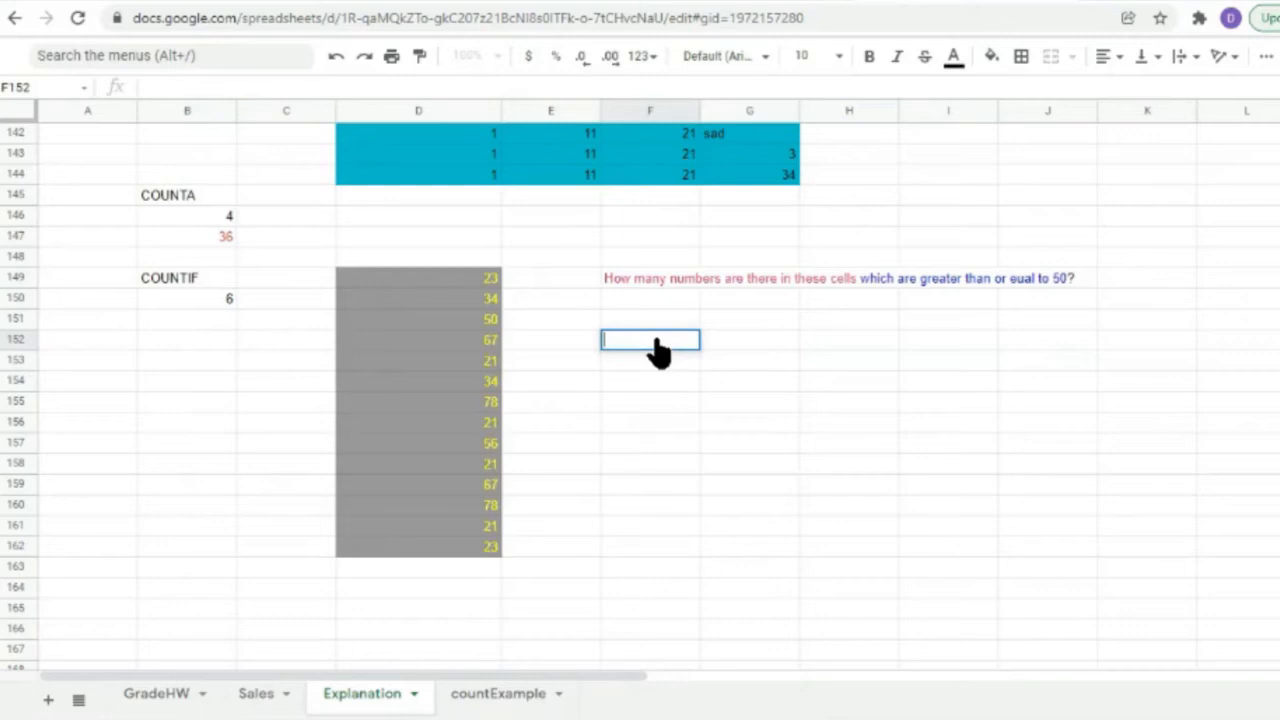
type(">")
type("=")
type("5")
type(",")
type(" >=")
type(",")
type(" <")
type("=,")
type(" =")
type(",")
type(" <>")
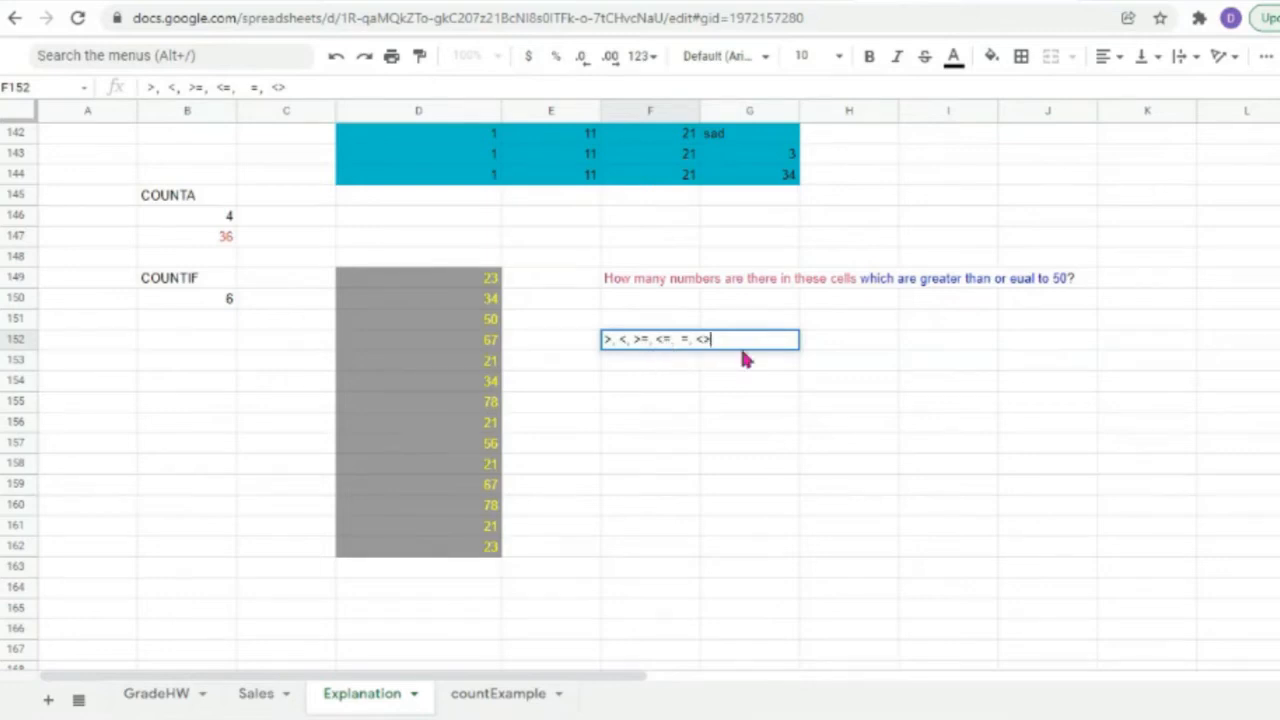
left_click_drag(708, 338, 603, 340)
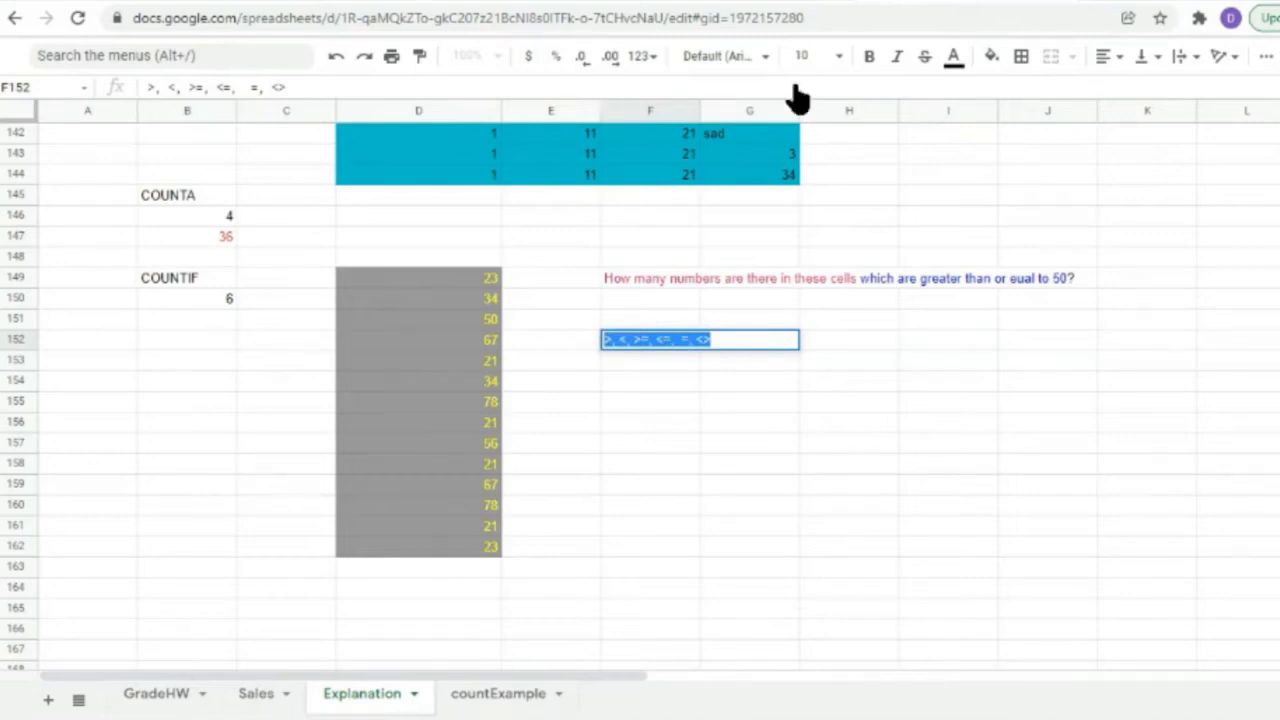
Format the operator list in F152 as 14-point bold text in the custom bright pink colour.
left_click(843, 60)
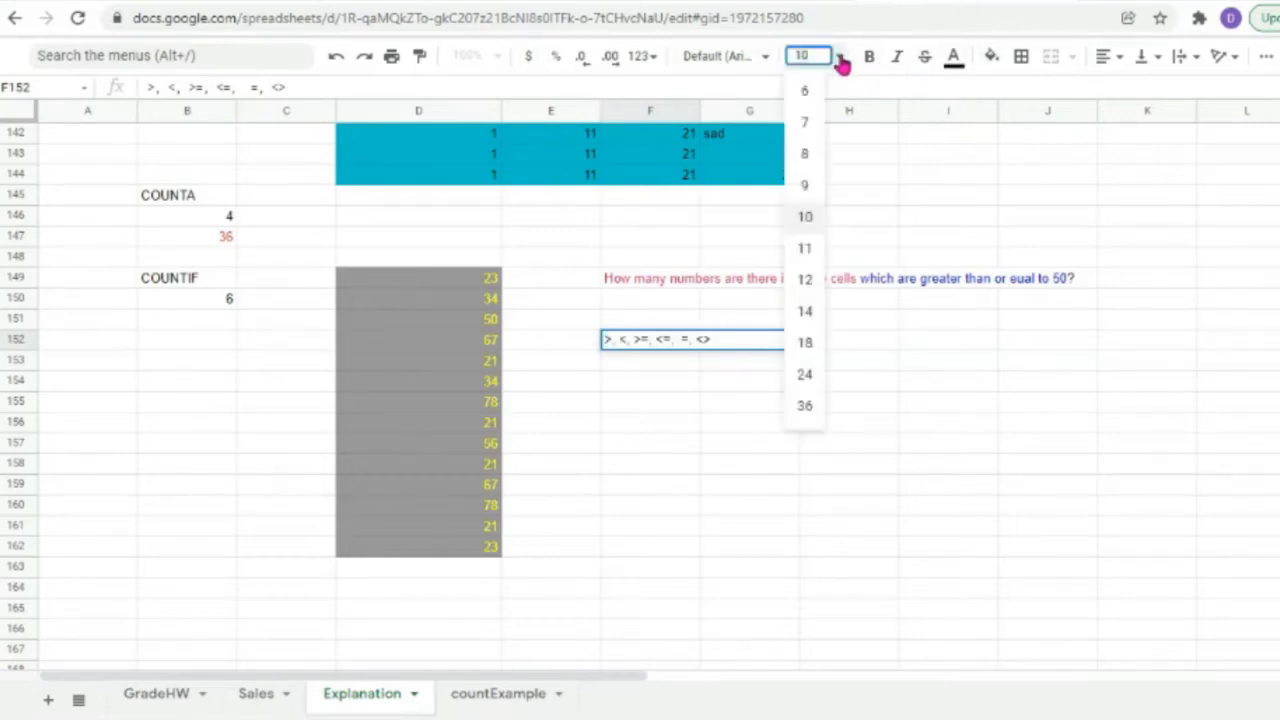
left_click(806, 314)
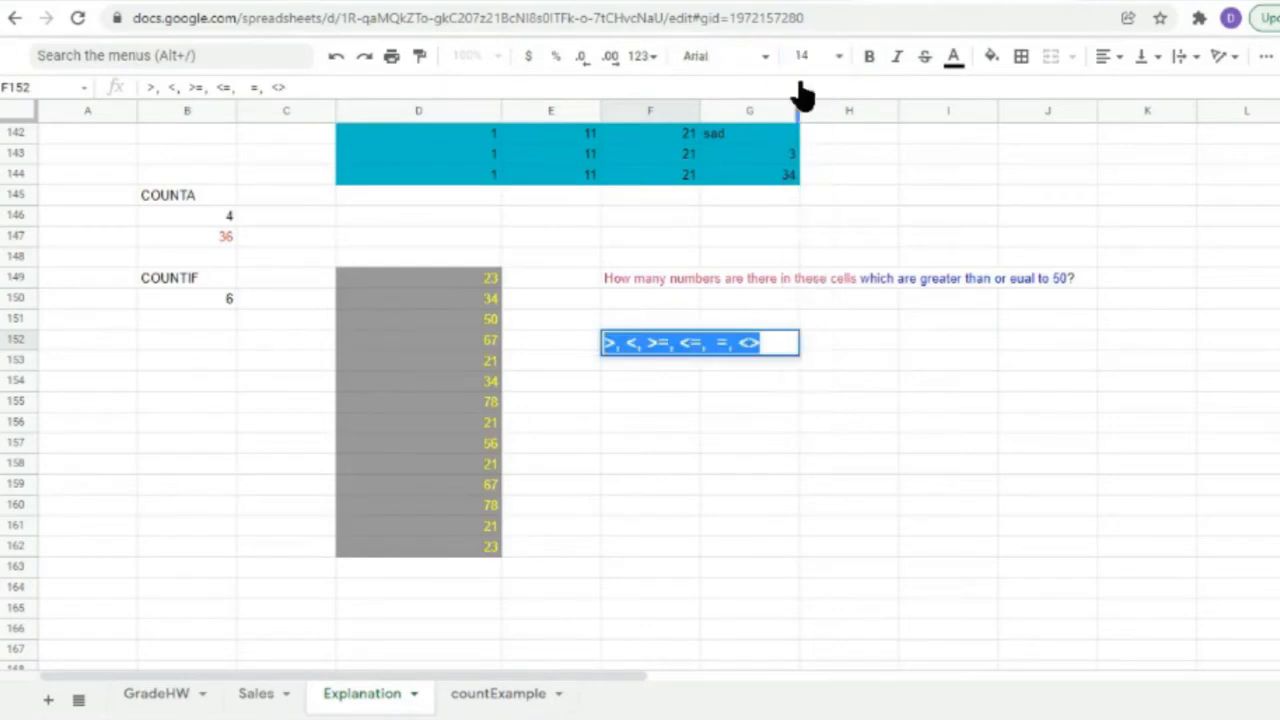
left_click(869, 57)
left_click(955, 60)
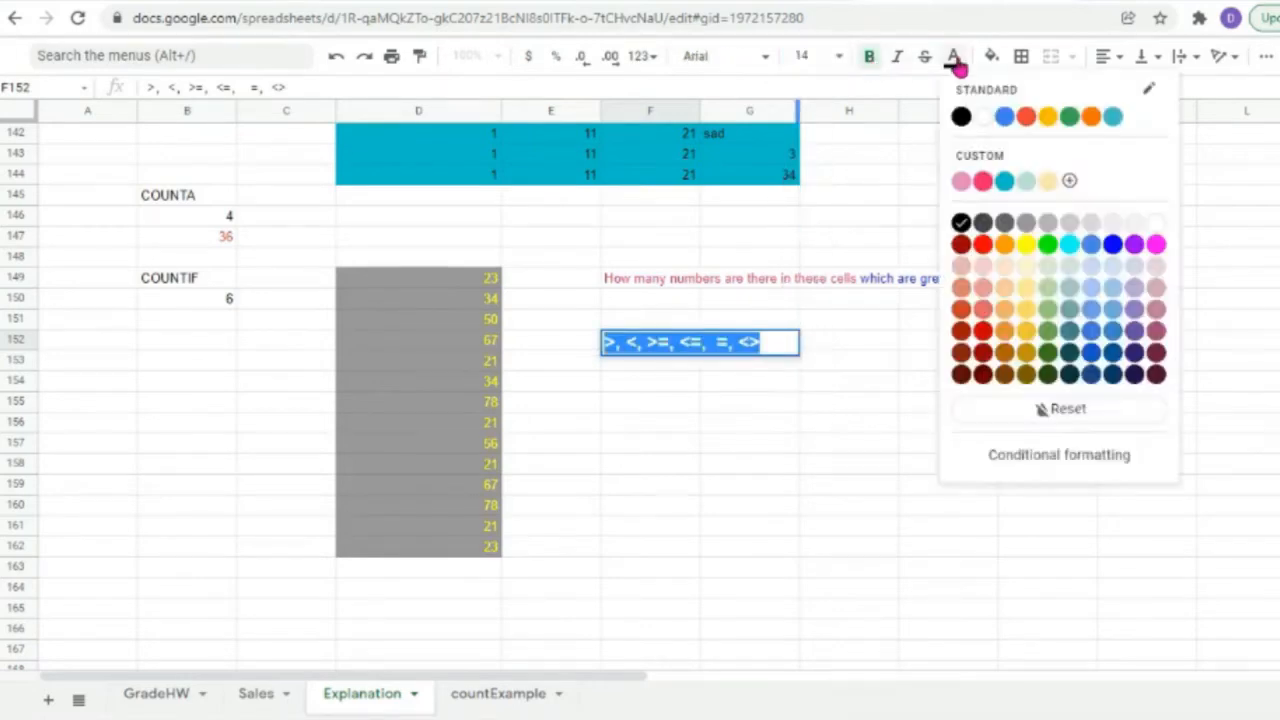
left_click(984, 187)
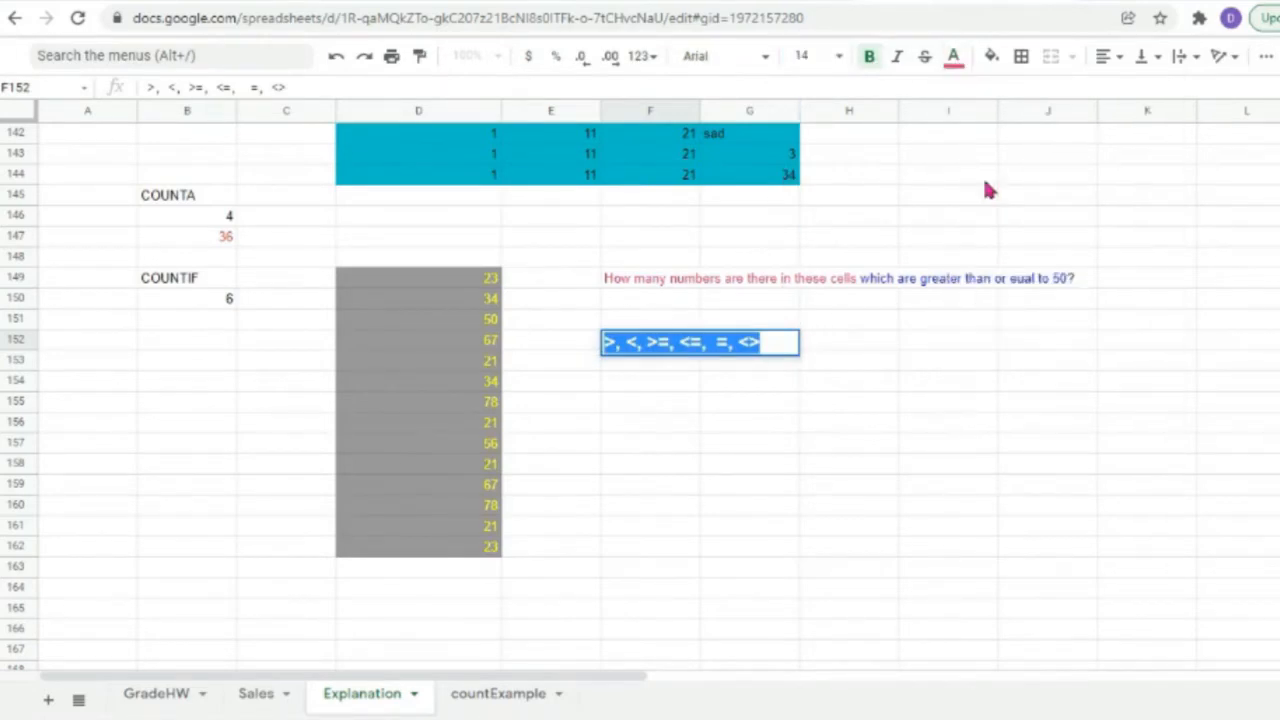
left_click(820, 469)
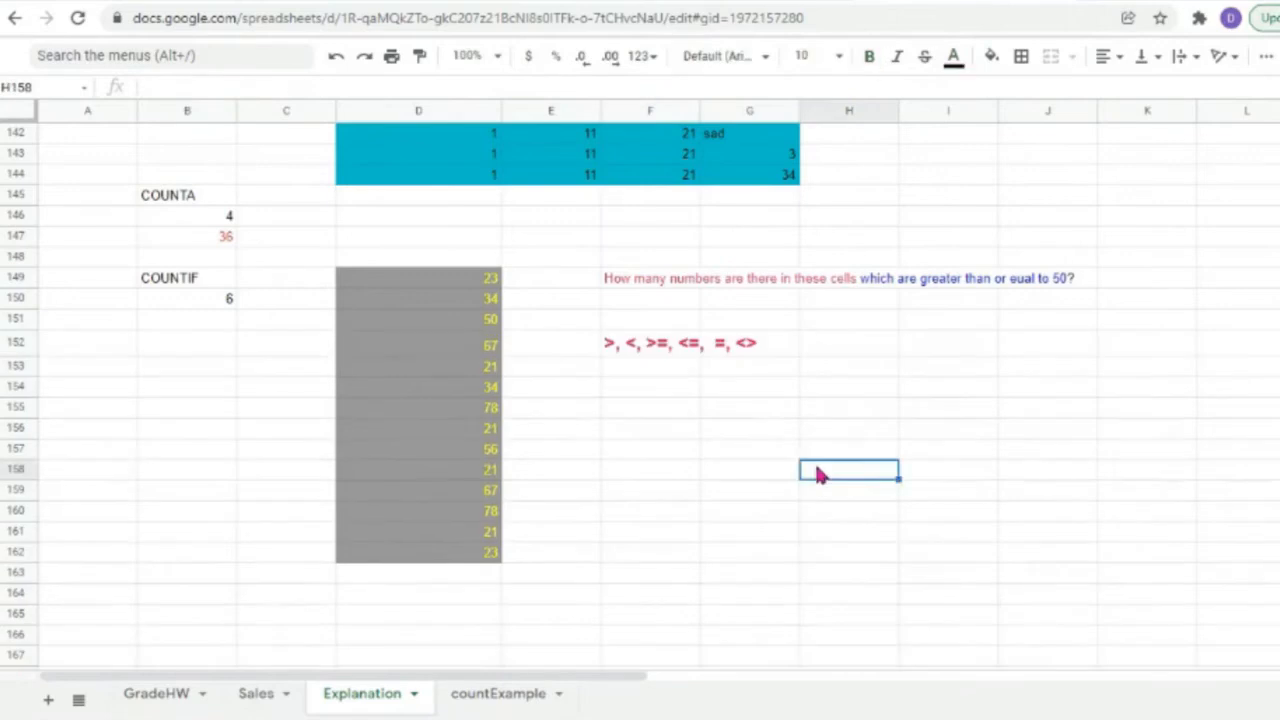
Replace the commas between the comparison operators in F152 with wider spaces.
left_click(616, 357)
double_click(616, 360)
key("Delete")
key("Return")
left_click(620, 352)
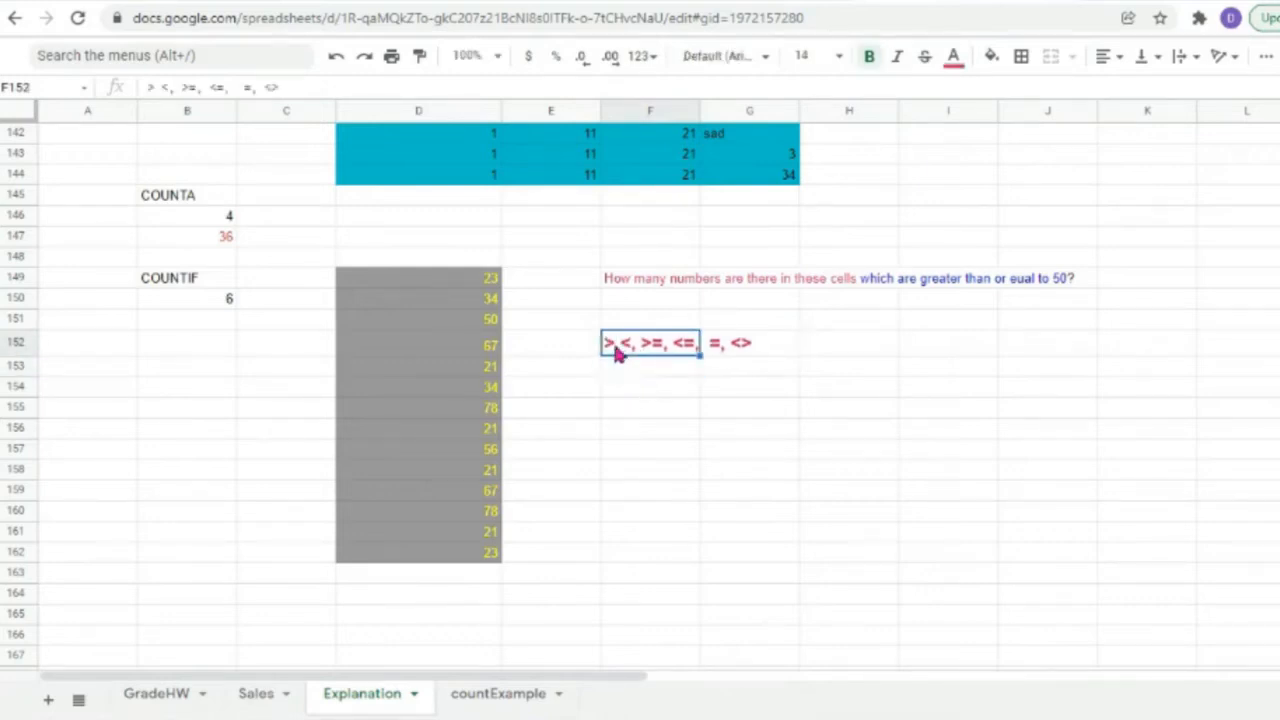
double_click(620, 352)
left_click(620, 343)
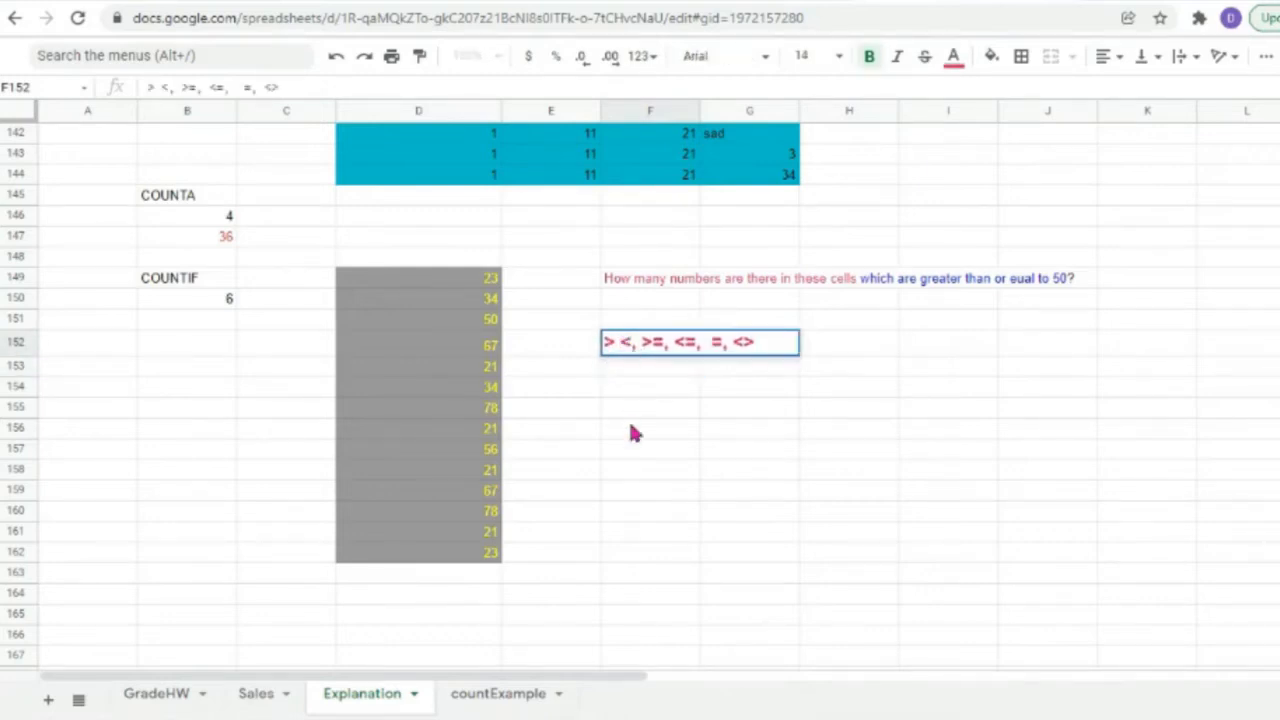
left_click(642, 346)
key("Delete")
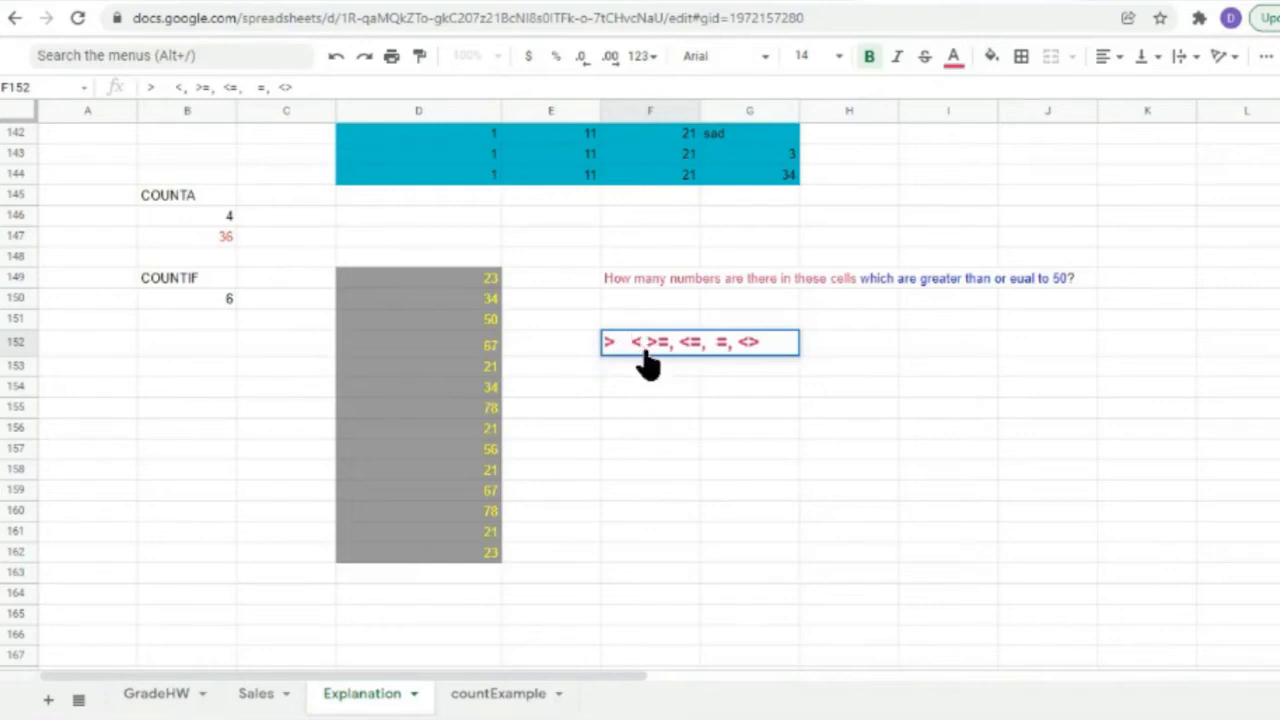
left_click(690, 350)
key("Delete")
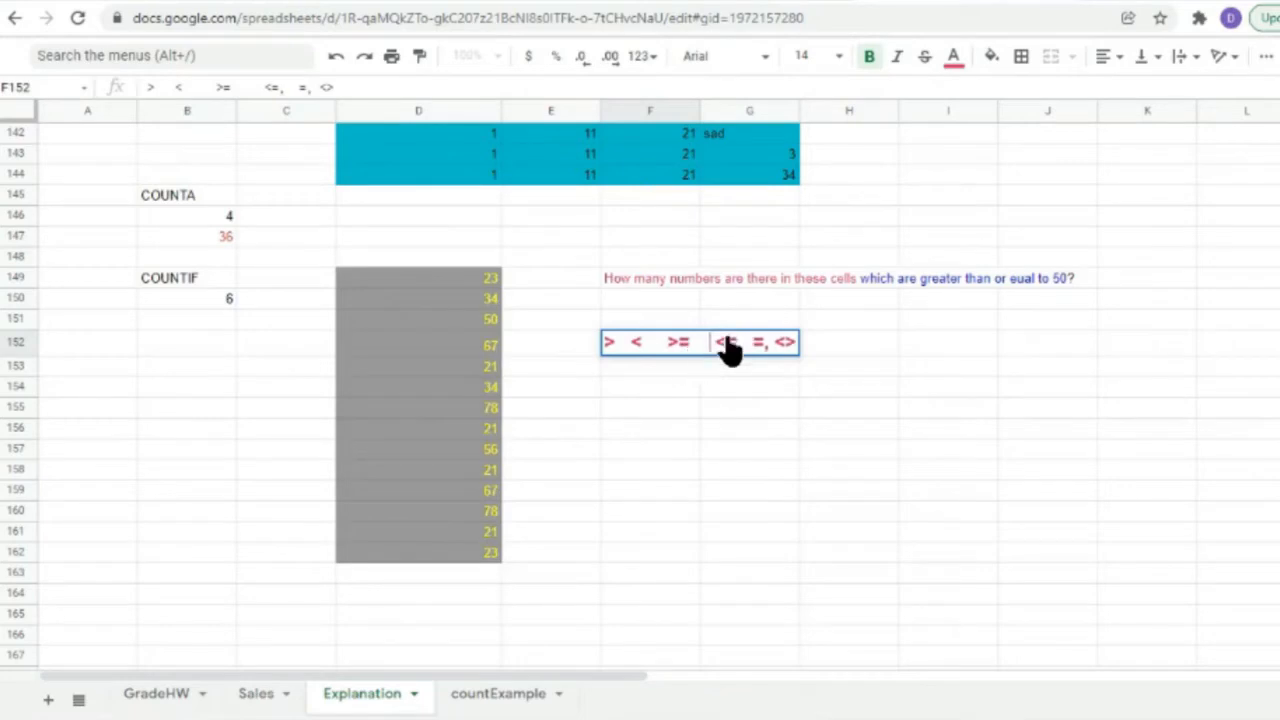
key("BackSpace")
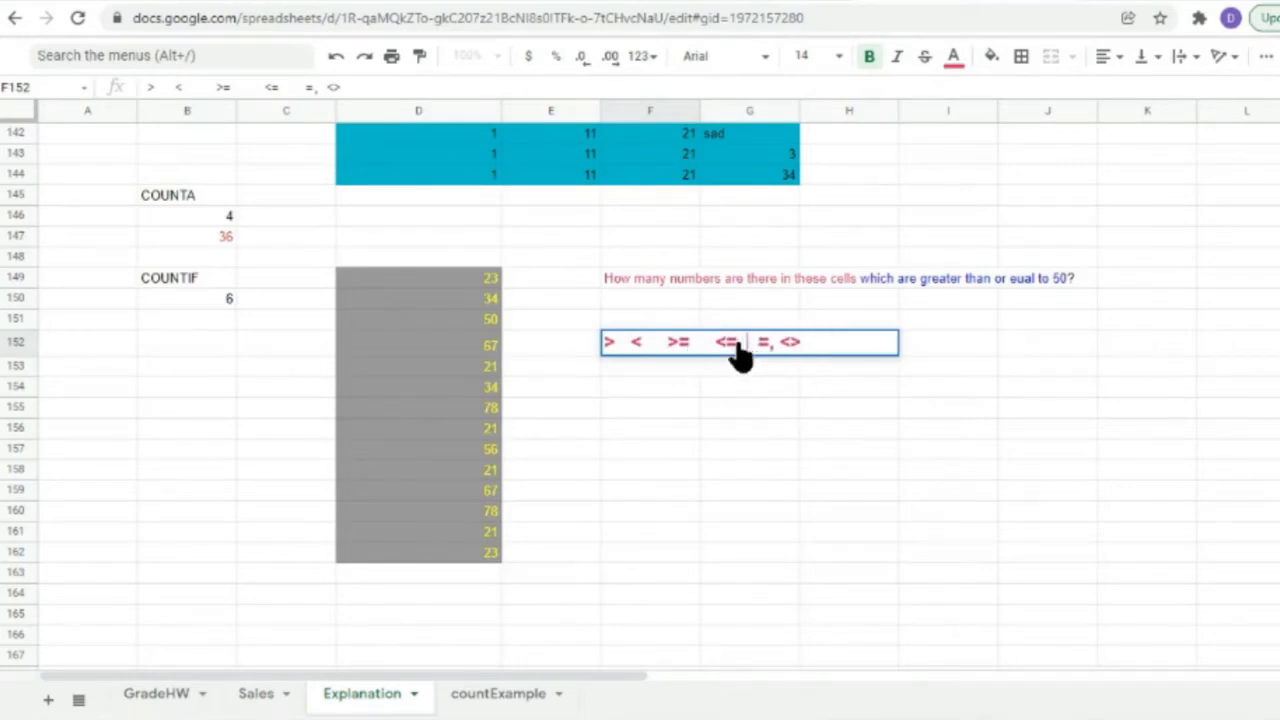
left_click(776, 349)
key("Delete")
left_click(592, 382)
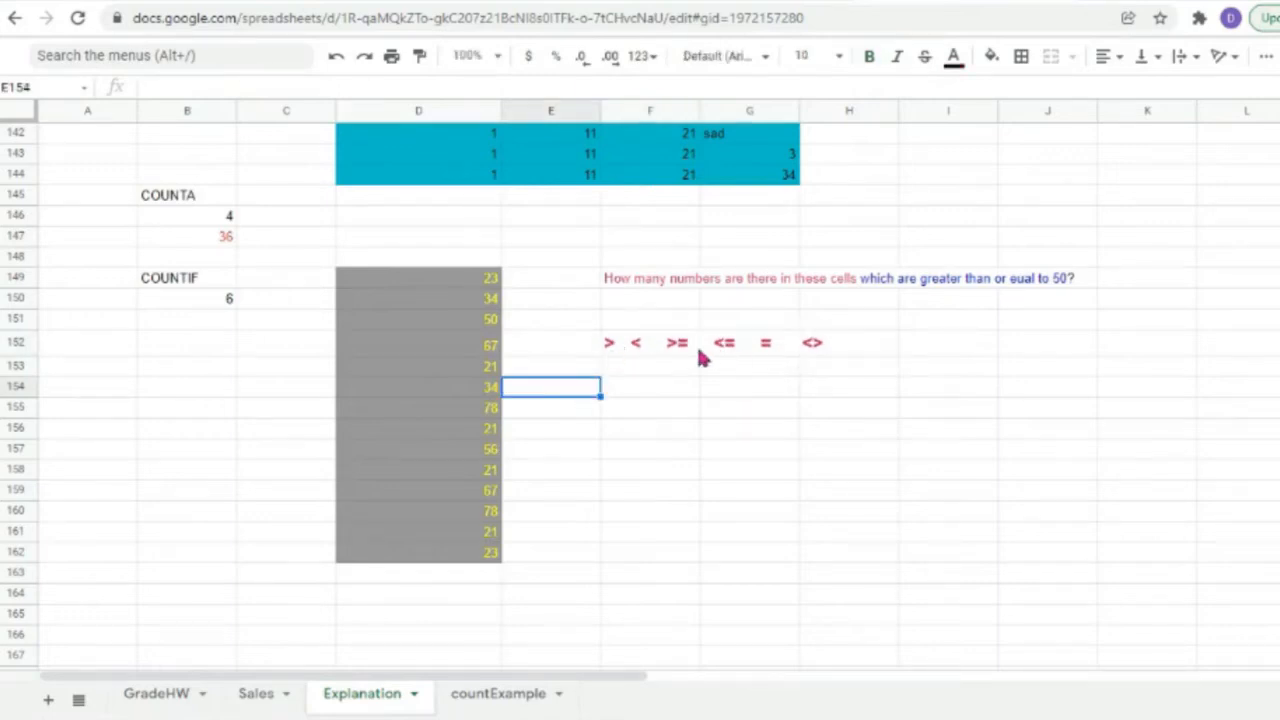
Open the operator list in F152 and examine the greater-than operator.
double_click(613, 346)
double_click(613, 343)
left_click(610, 345)
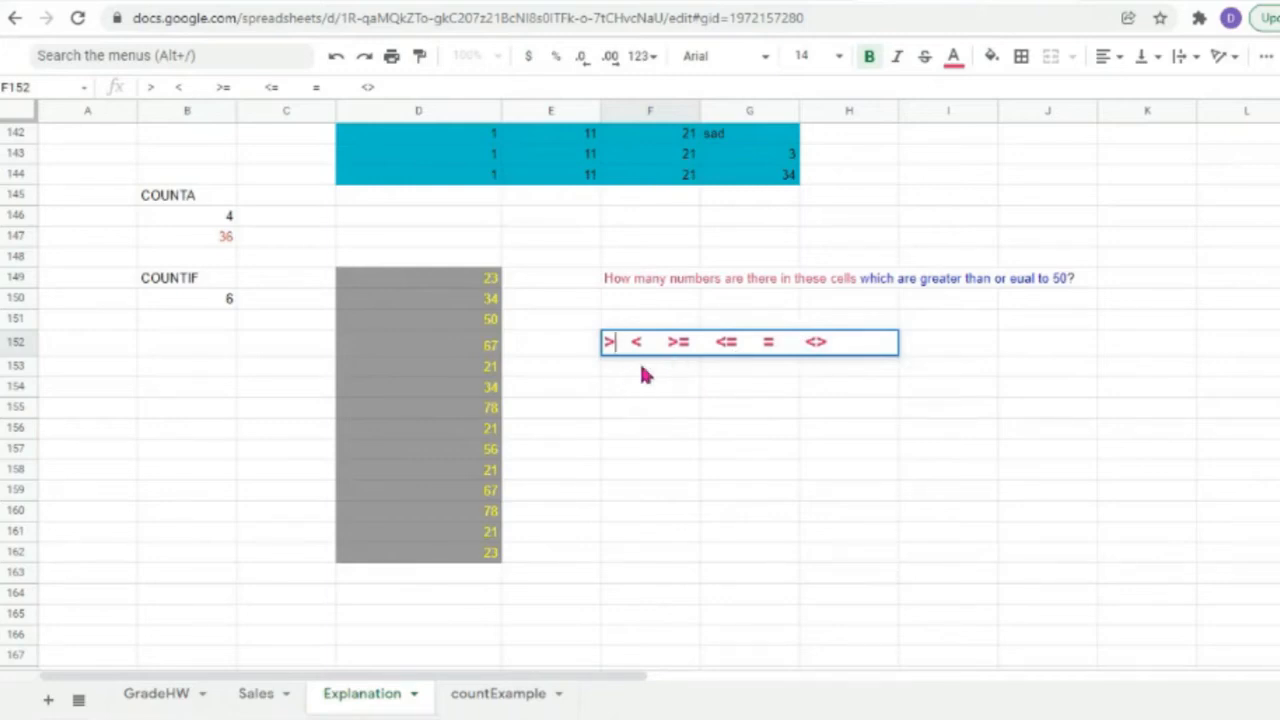
Enter the arithmetic example =2+3 in F154 and reopen its formula for review.
double_click(634, 390)
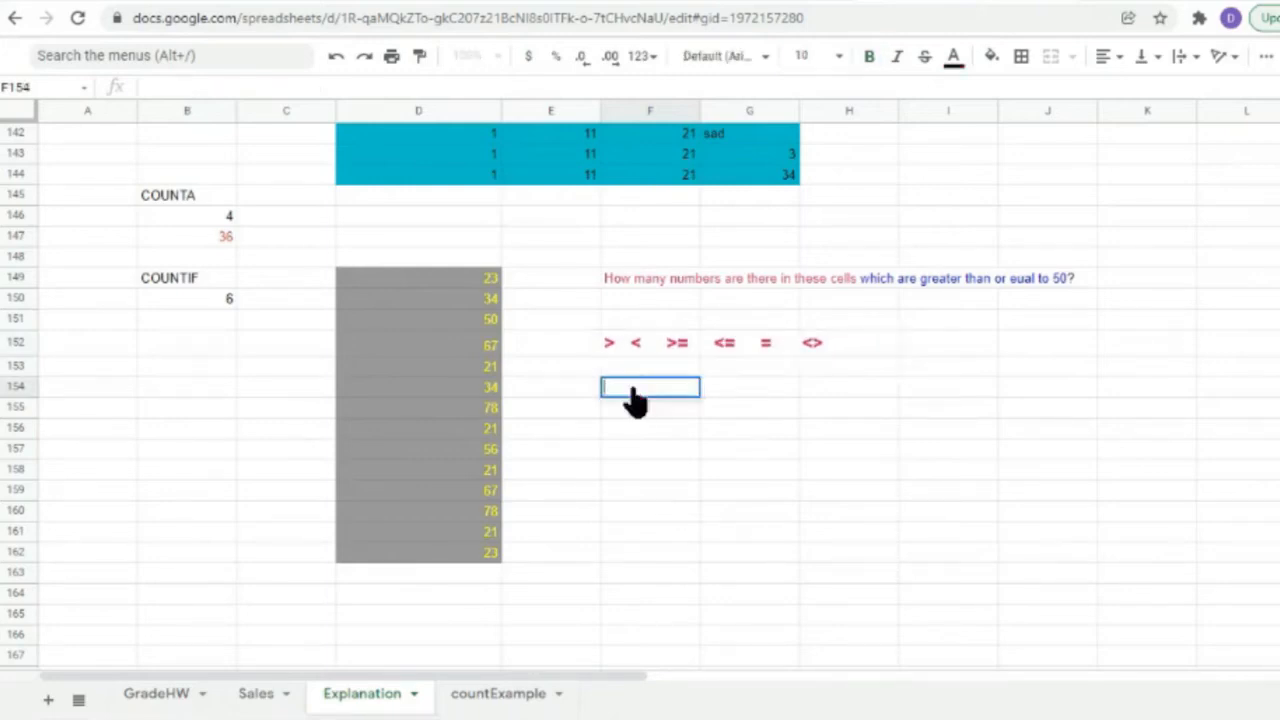
type("=2+3")
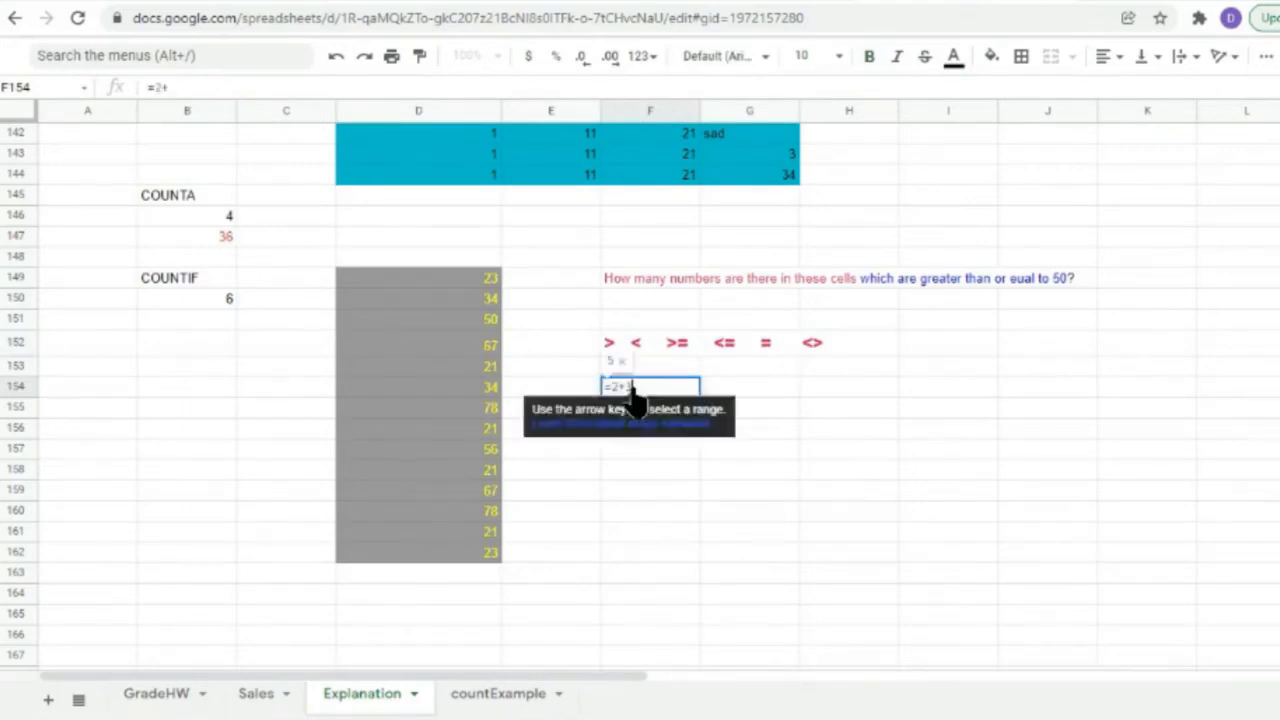
key("Return")
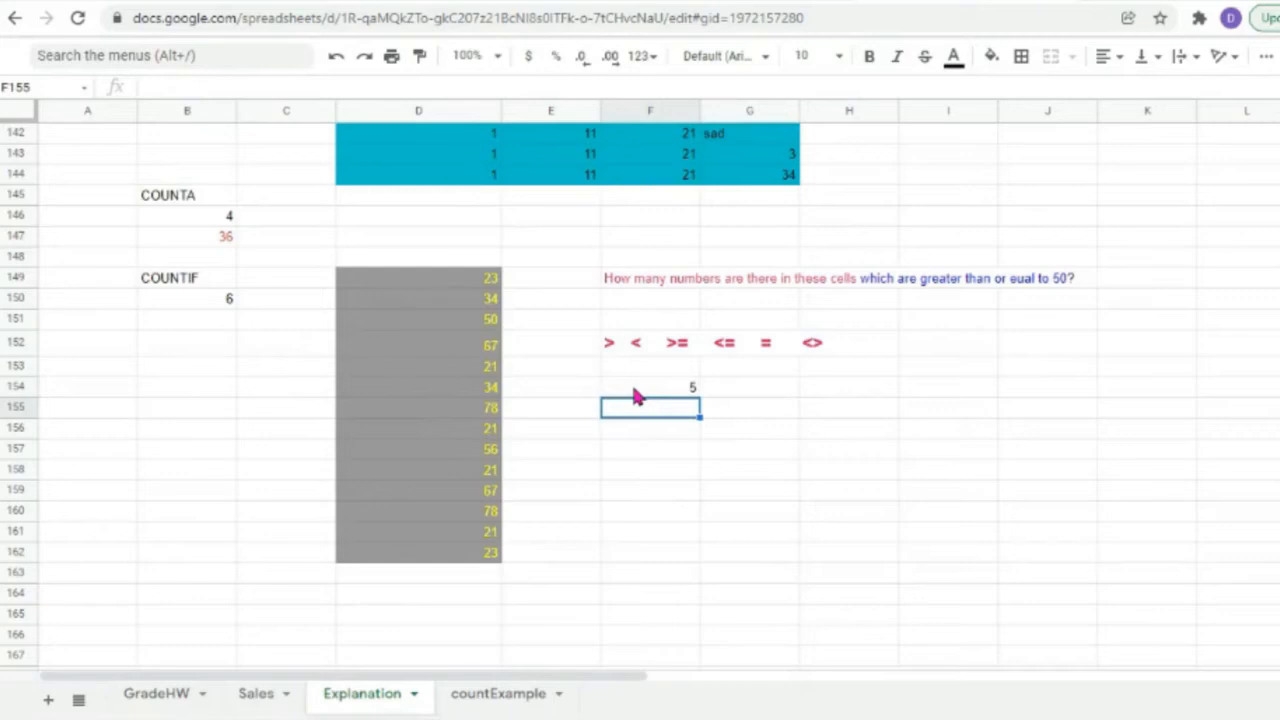
double_click(634, 388)
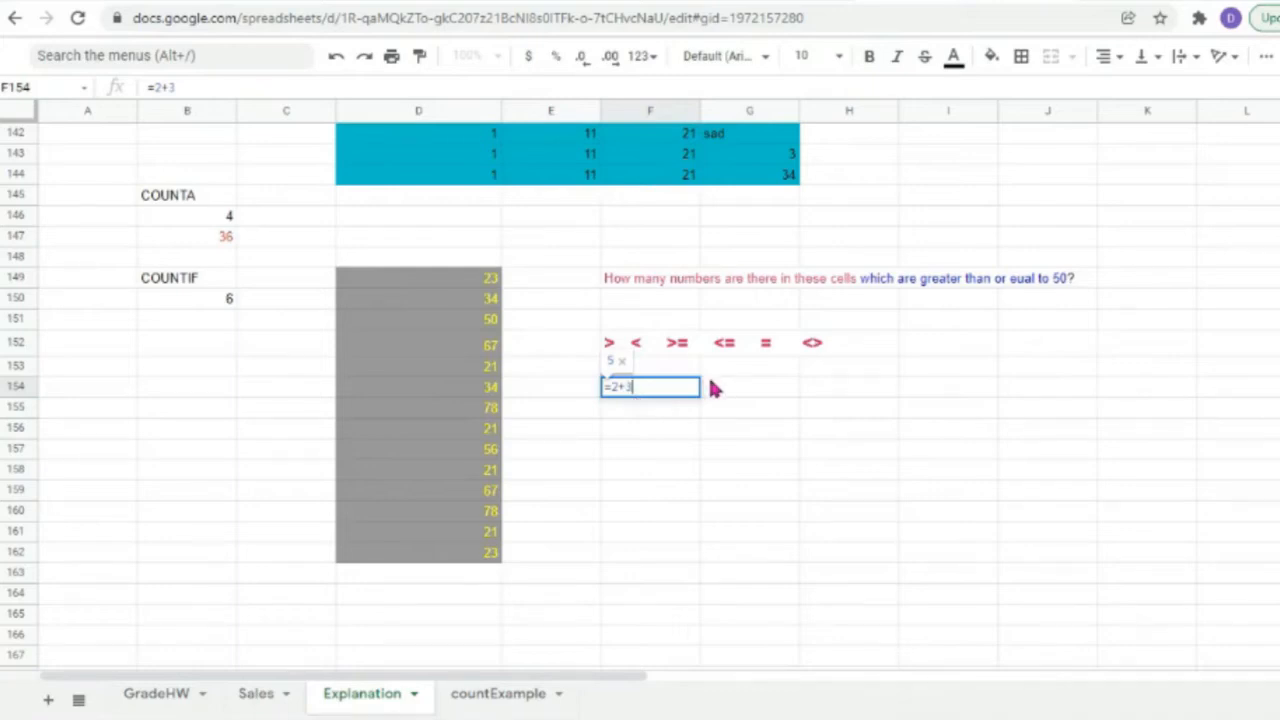
Label the operator list with the text "COMPARISON OPEARTYORS" in I152.
double_click(915, 343)
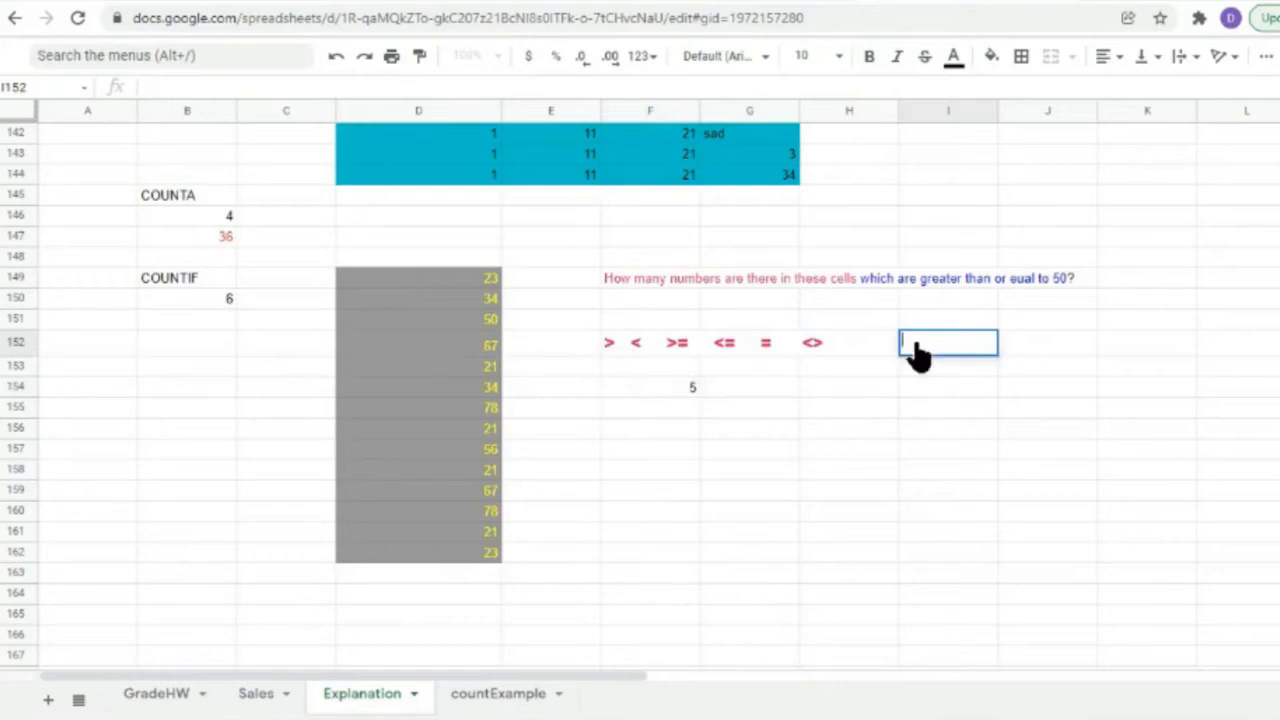
type("COMPARISON P")
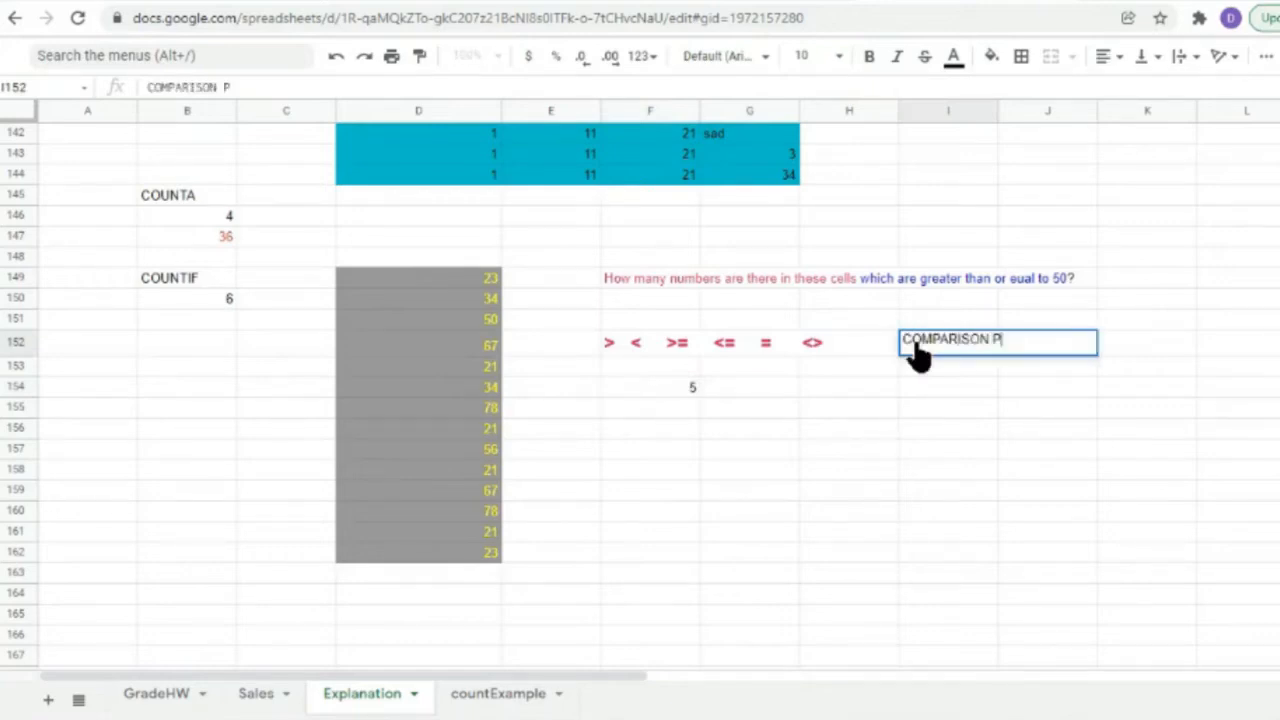
key("BackSpace")
type("OP")
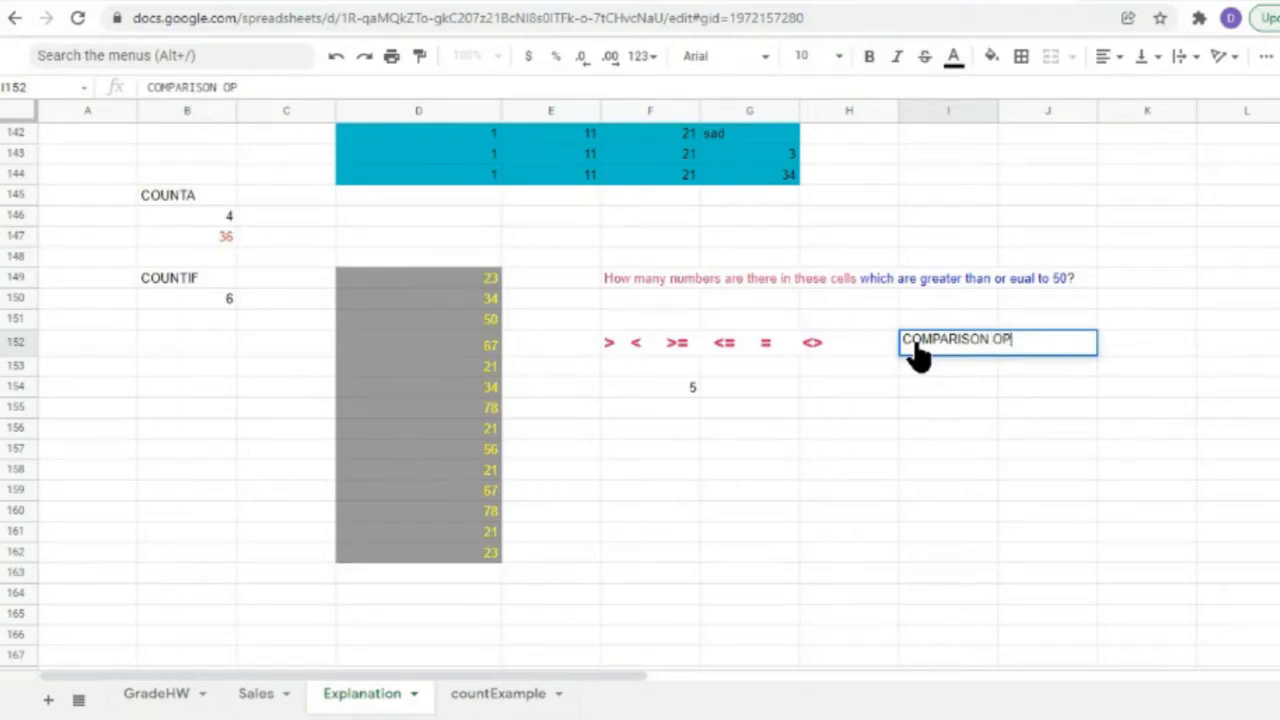
type("EARTYORS")
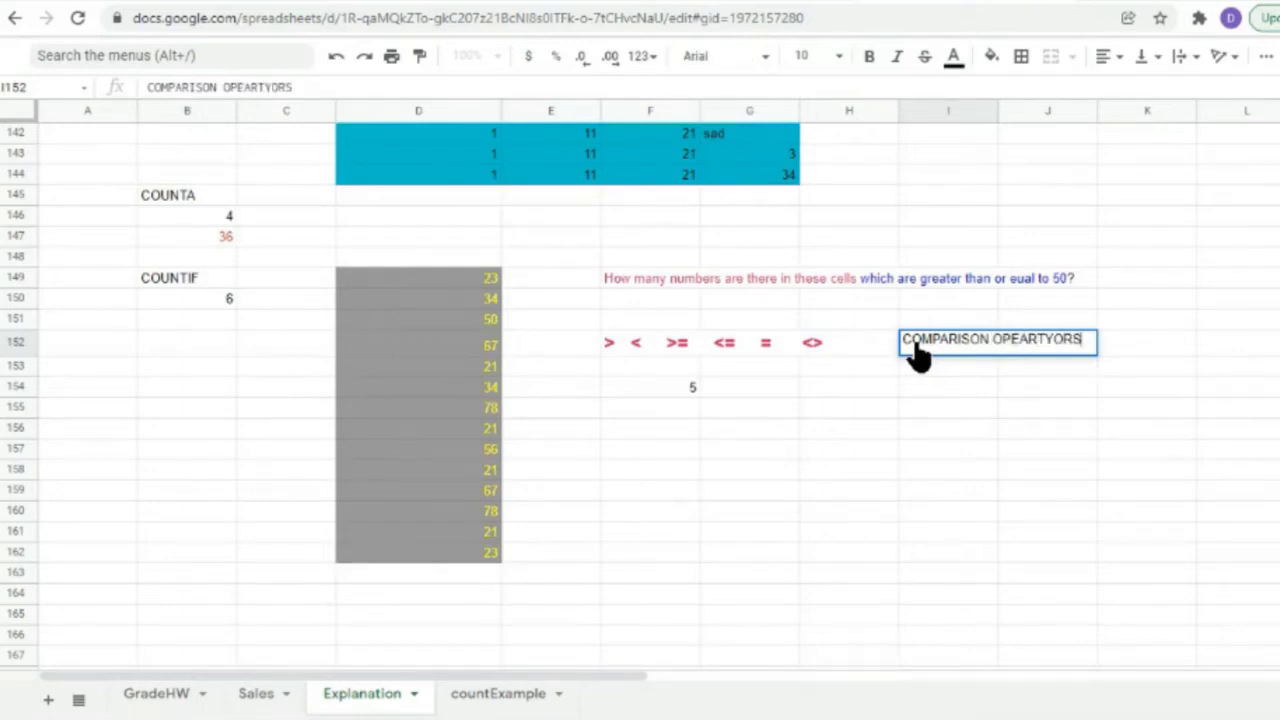
key("Return")
Add the explanation "THEY ASKS TRUE FALSE QUESTIONS" in I153.
type("THEY ")
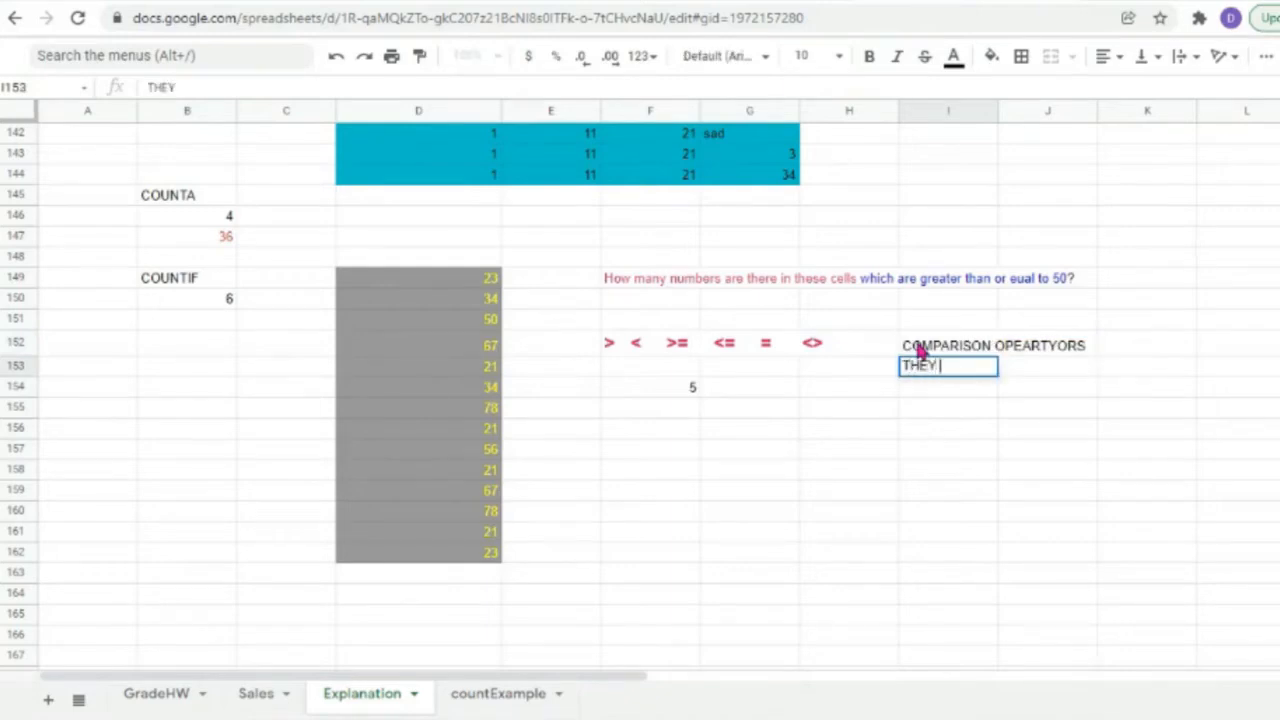
type("ASKS")
type(" TR")
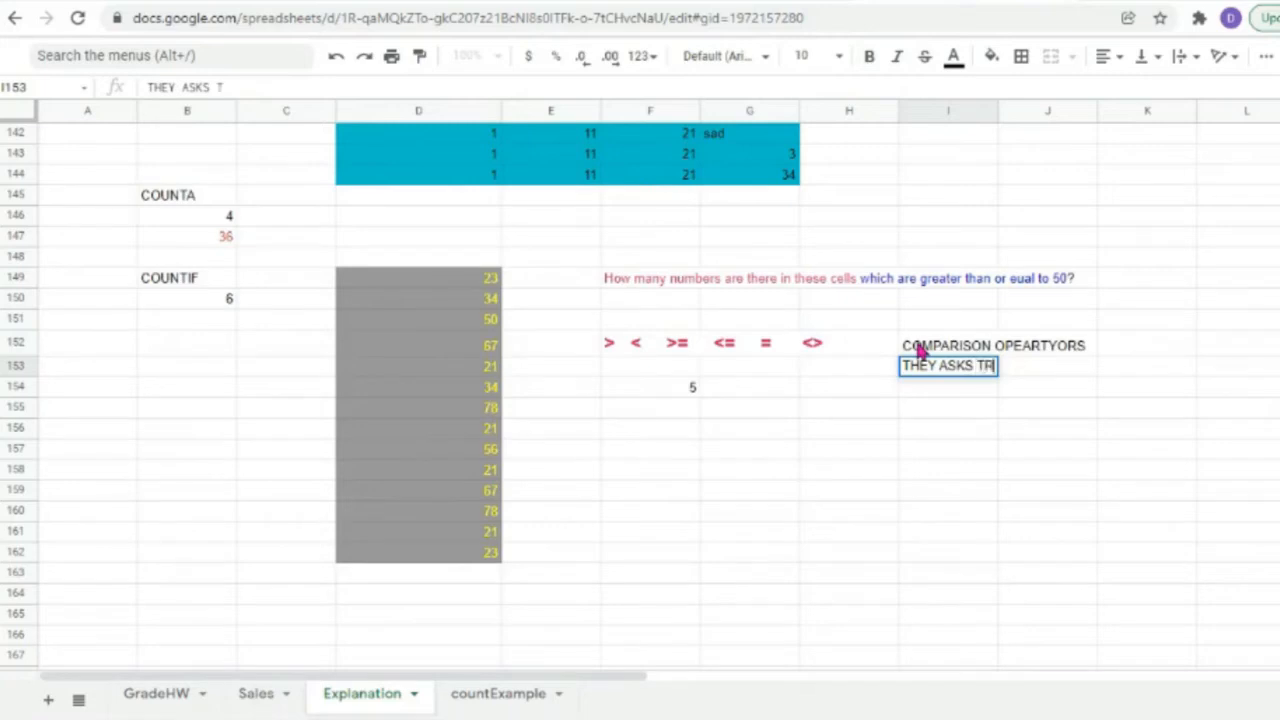
type("UE FALSE")
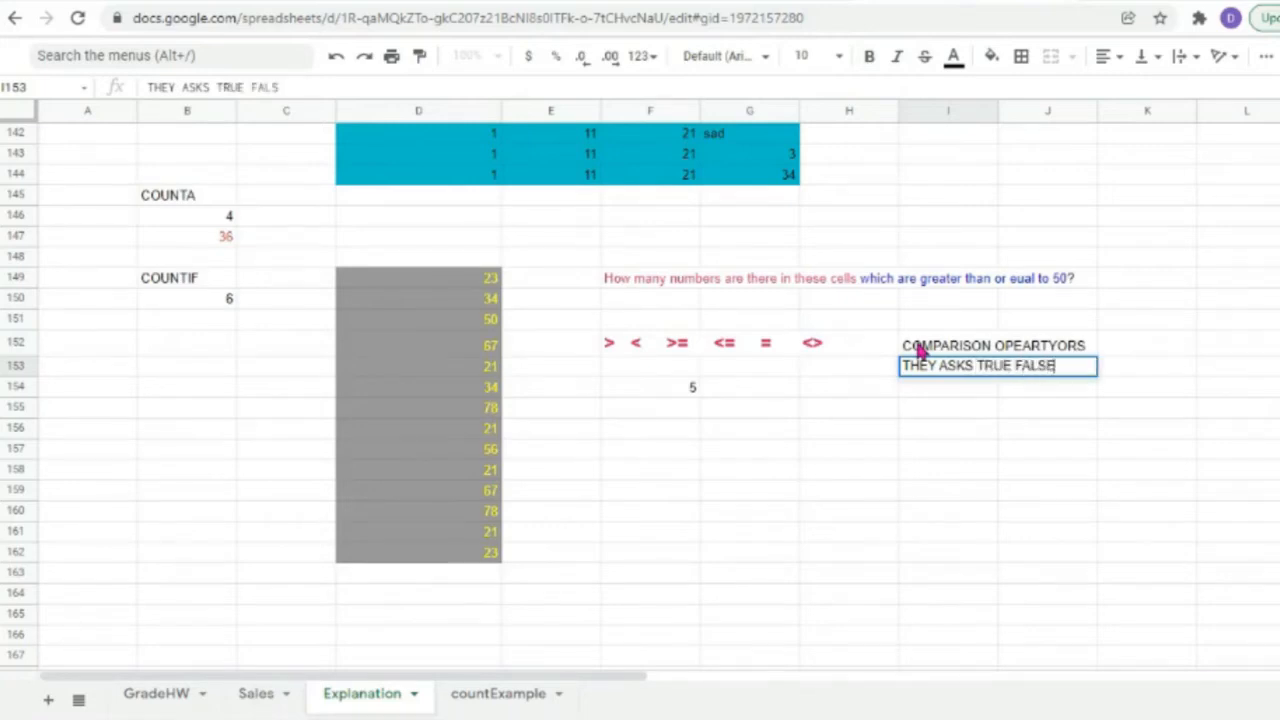
type(" OUESTIONS")
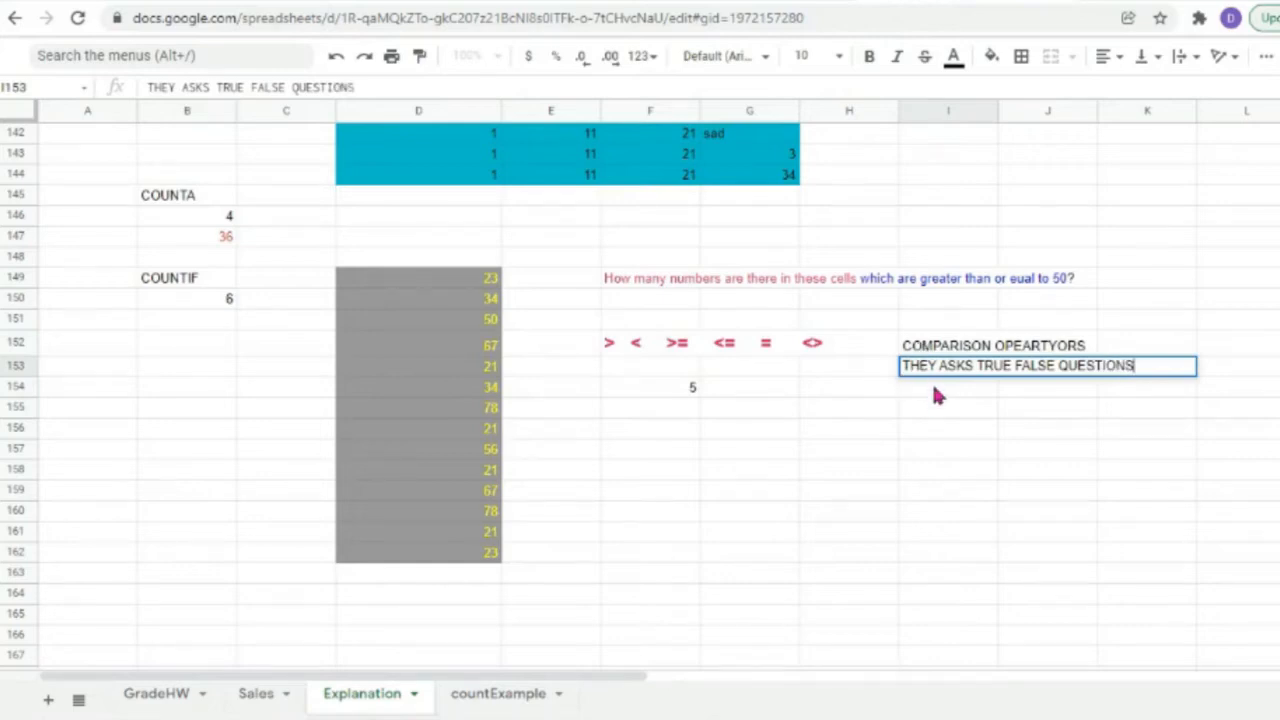
left_click(933, 385)
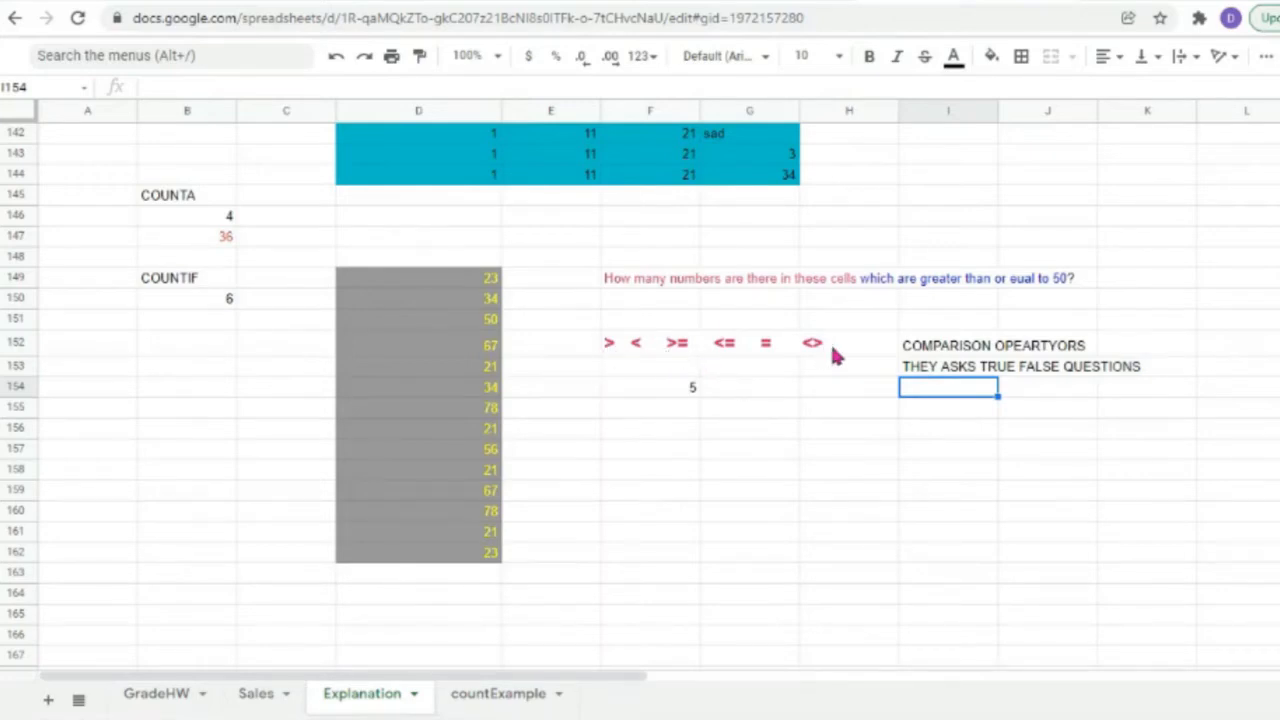
Enter the comparison =50>50 in I155 and compare its formula with the arithmetic one in F154.
double_click(929, 410)
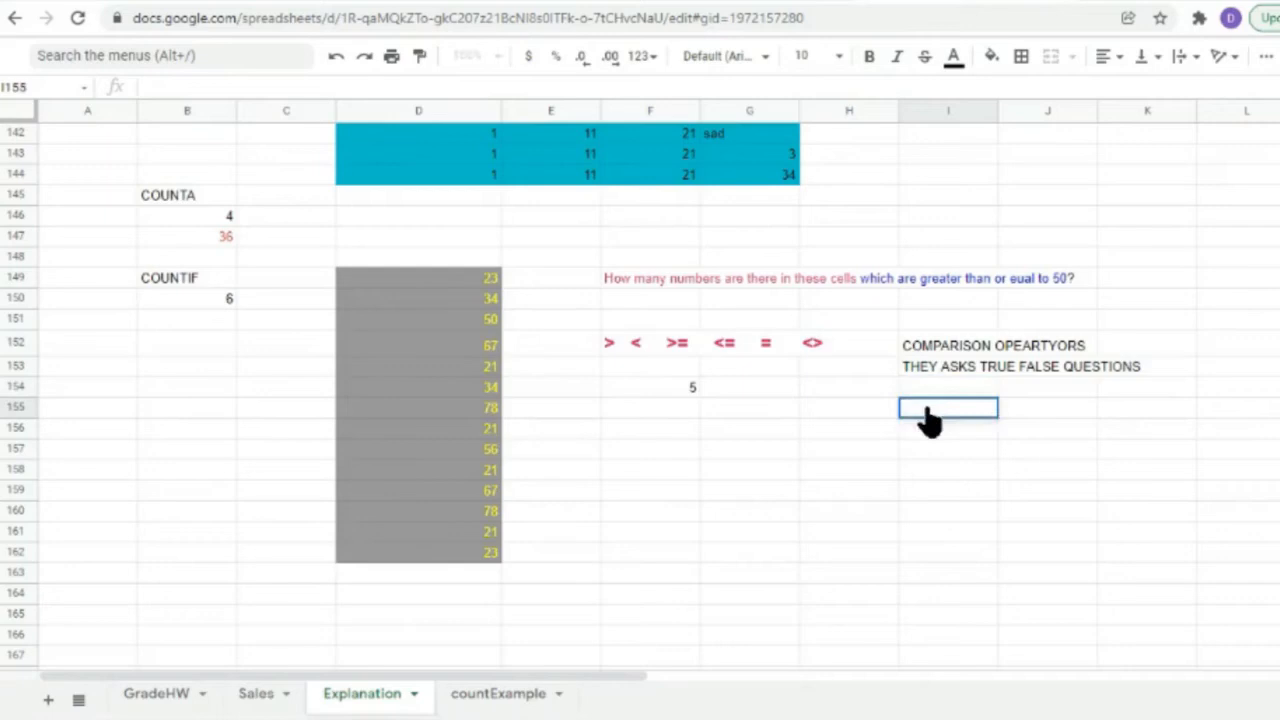
type("=50")
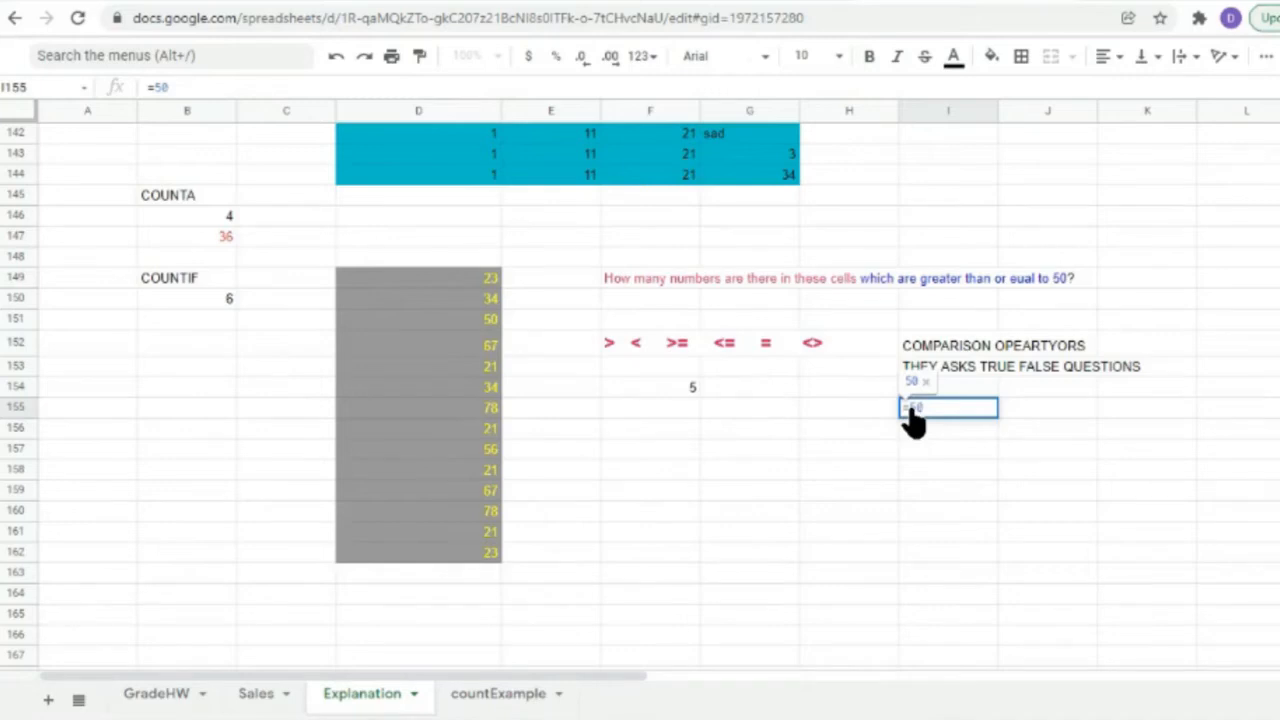
left_click_drag(910, 408, 897, 401)
left_click(922, 408)
type(">50")
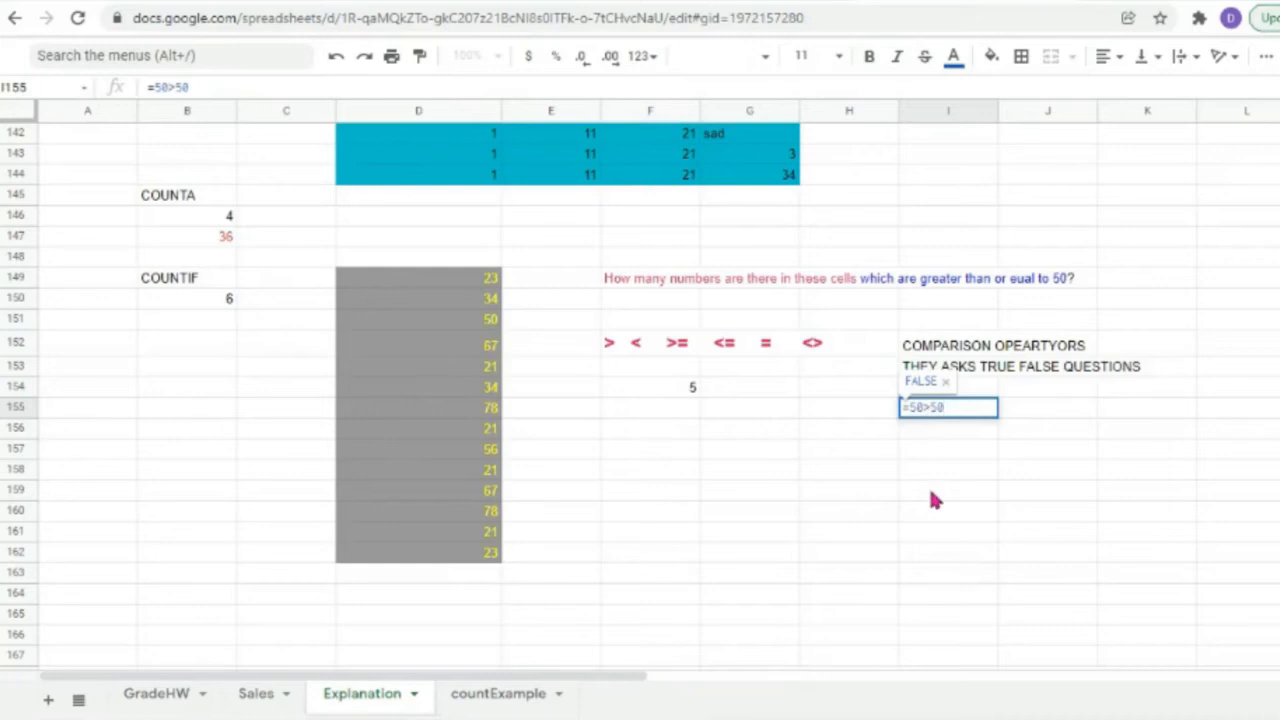
left_click(946, 381)
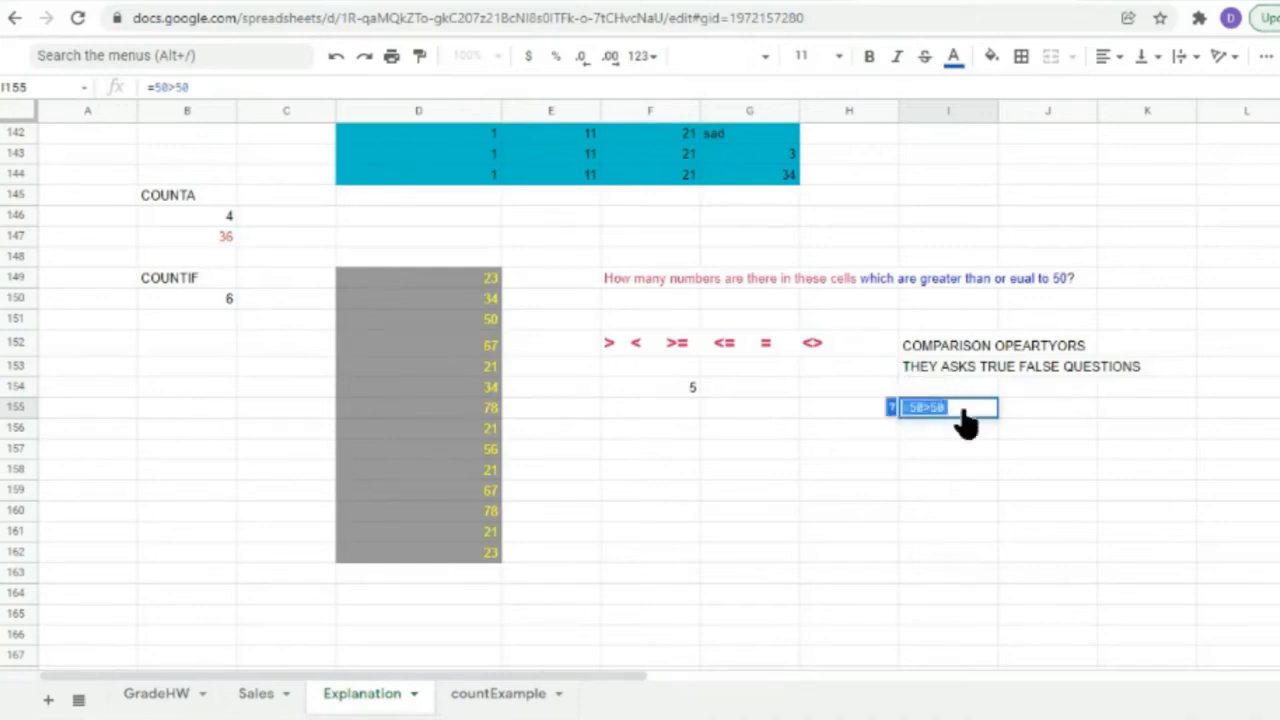
left_click(963, 411)
left_click_drag(903, 411, 975, 420)
key("Return")
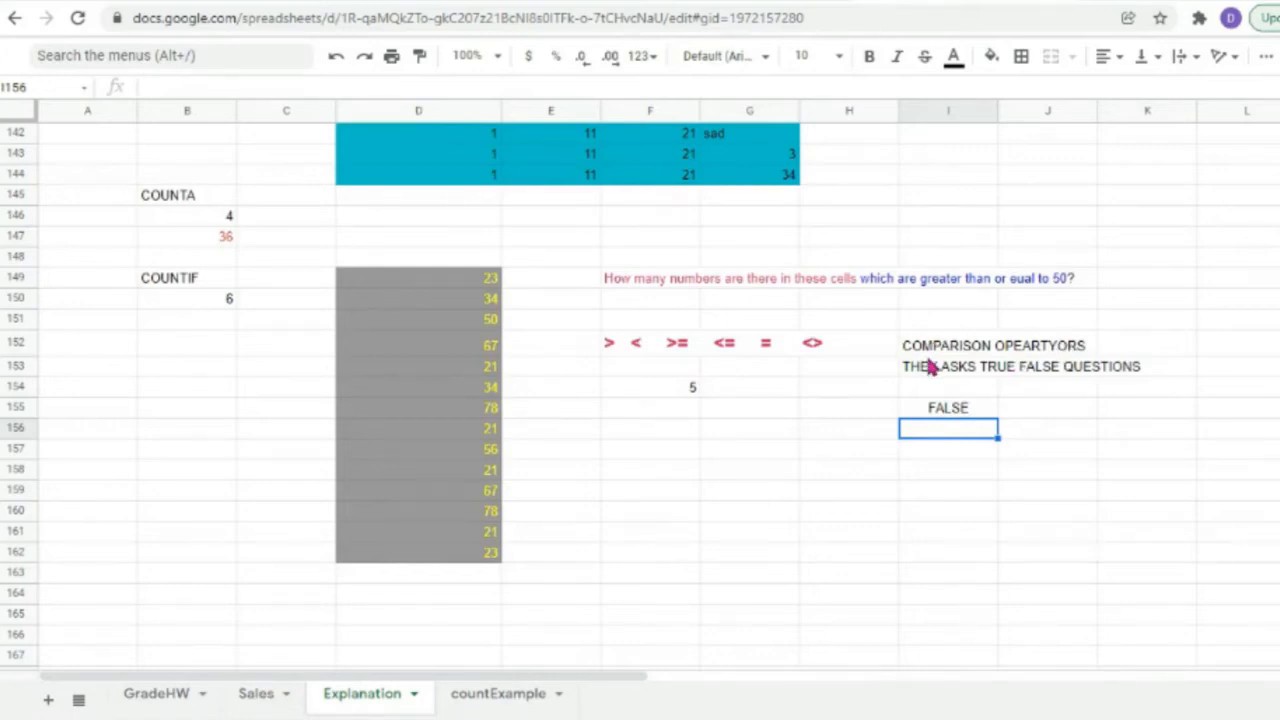
double_click(652, 392)
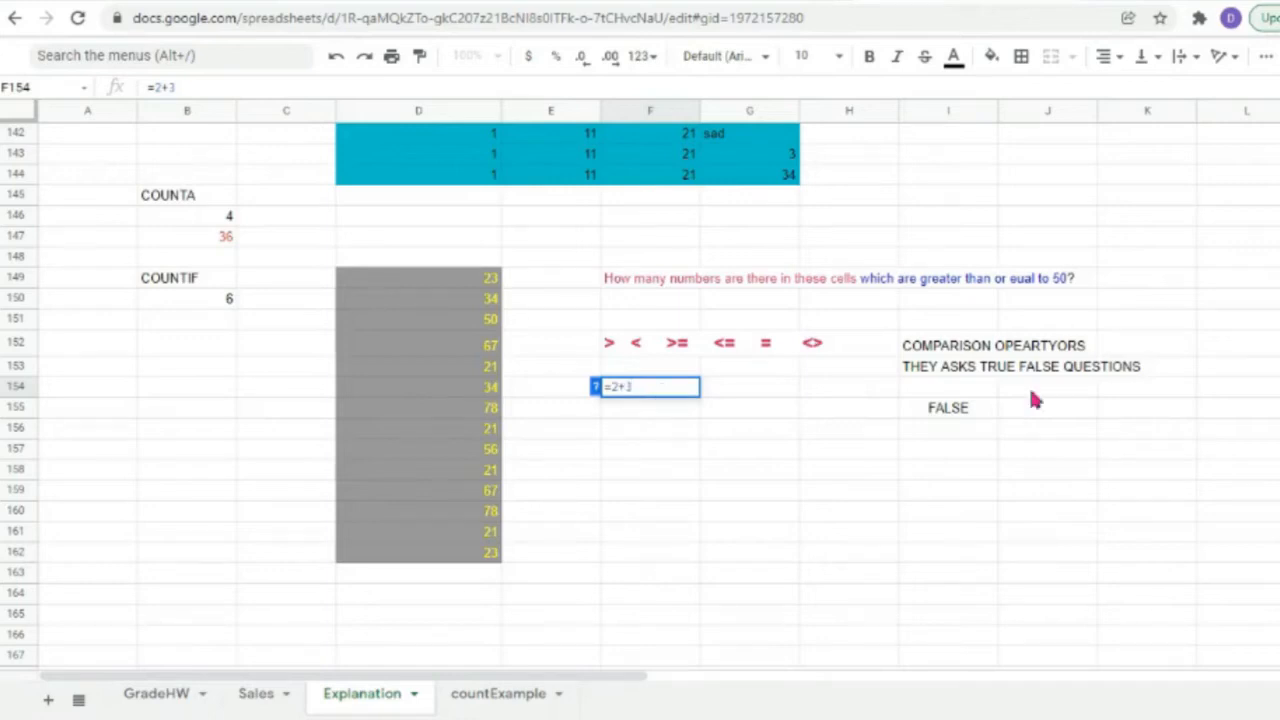
double_click(980, 409)
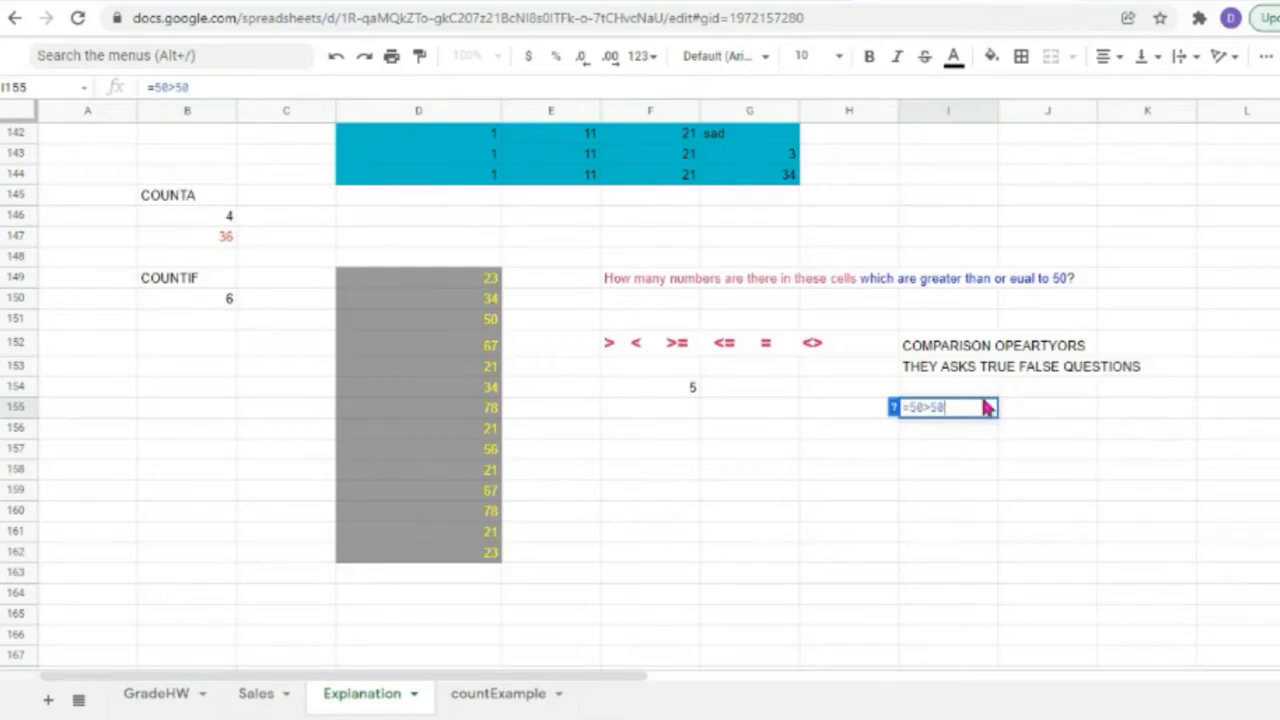
Enter the less-than comparisons =58<43 in I156 and =50<75 in I157.
double_click(922, 440)
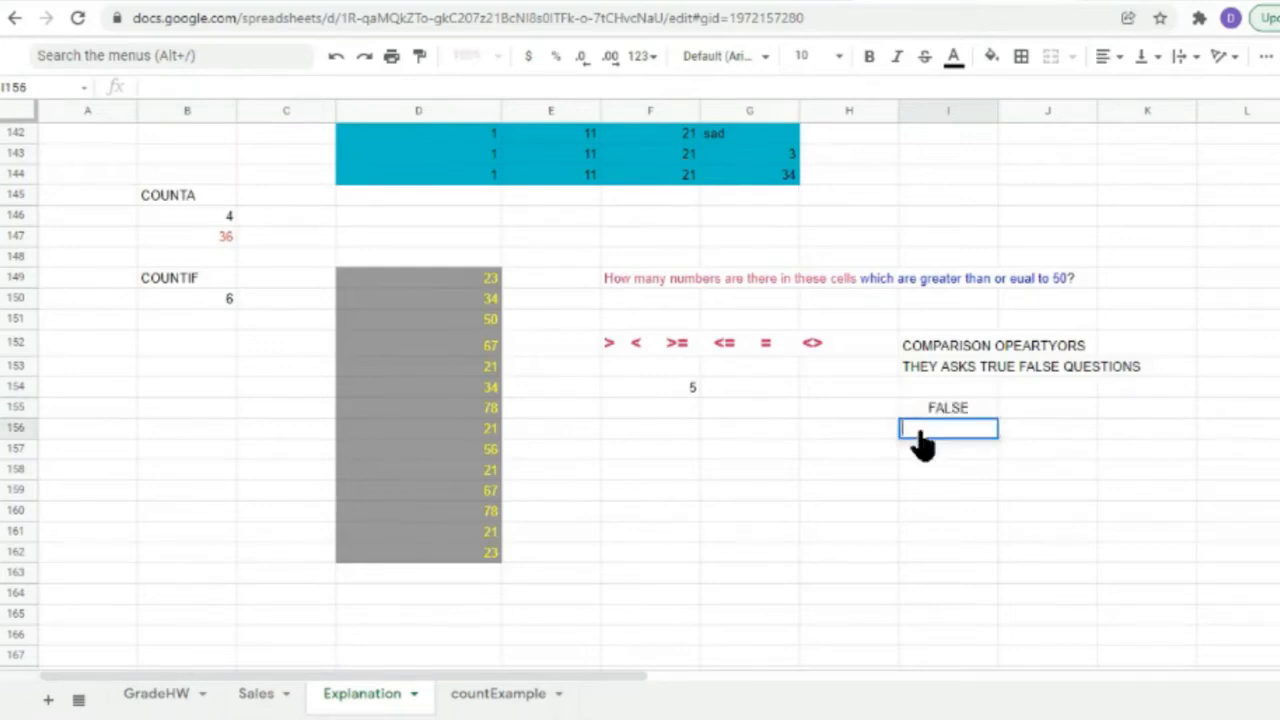
type("=58<43")
key("Return")
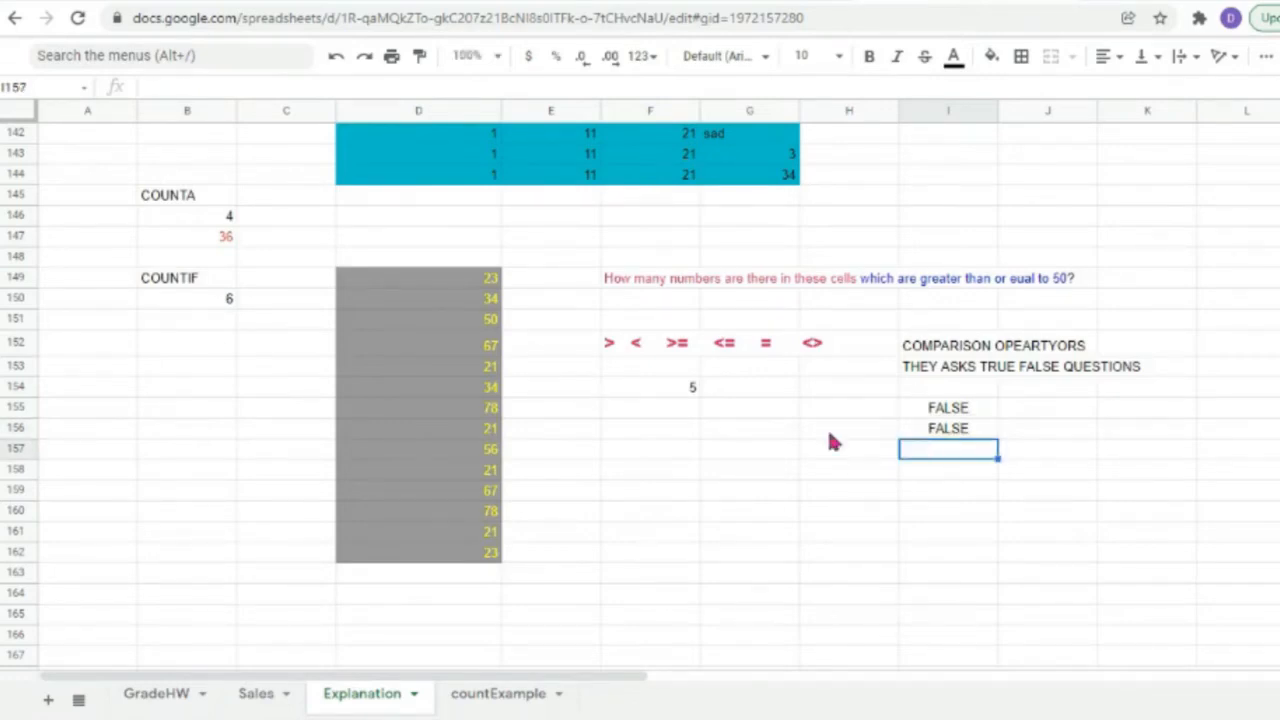
type("=50<758<75")
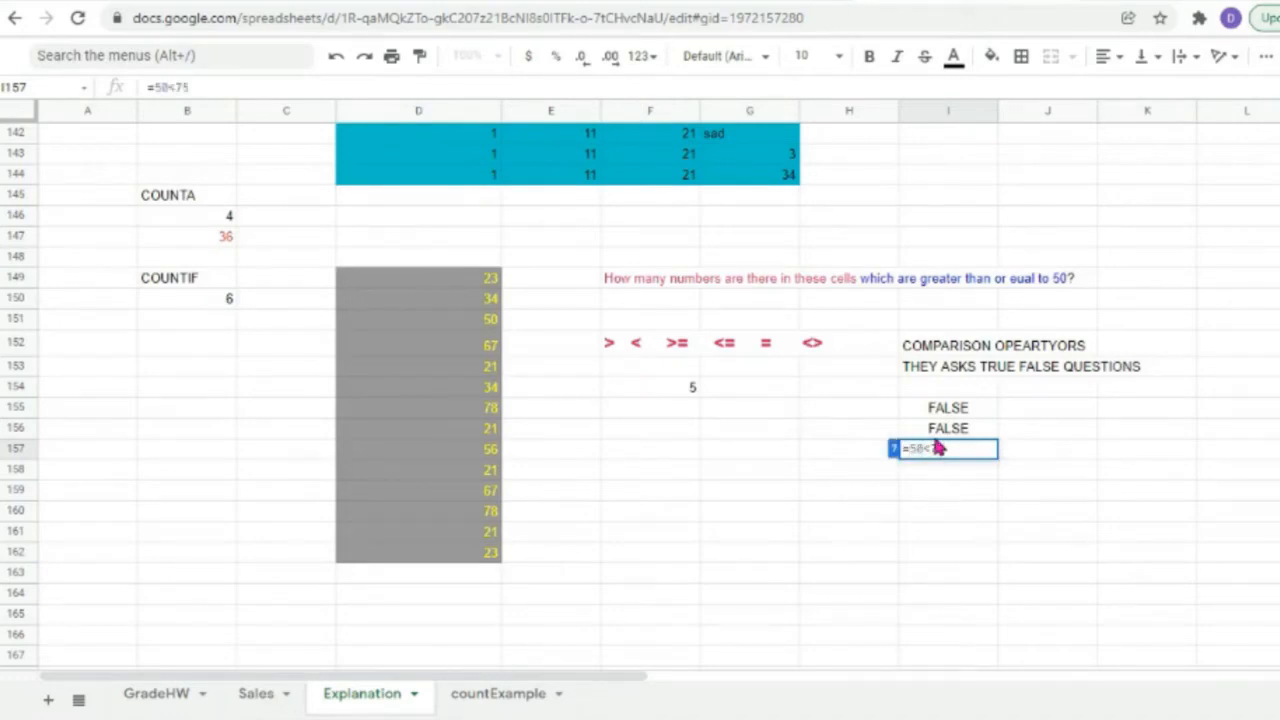
key("Return")
Enter the less-than-or-equal comparison =70<=70 in I158.
double_click(958, 468)
type("70")
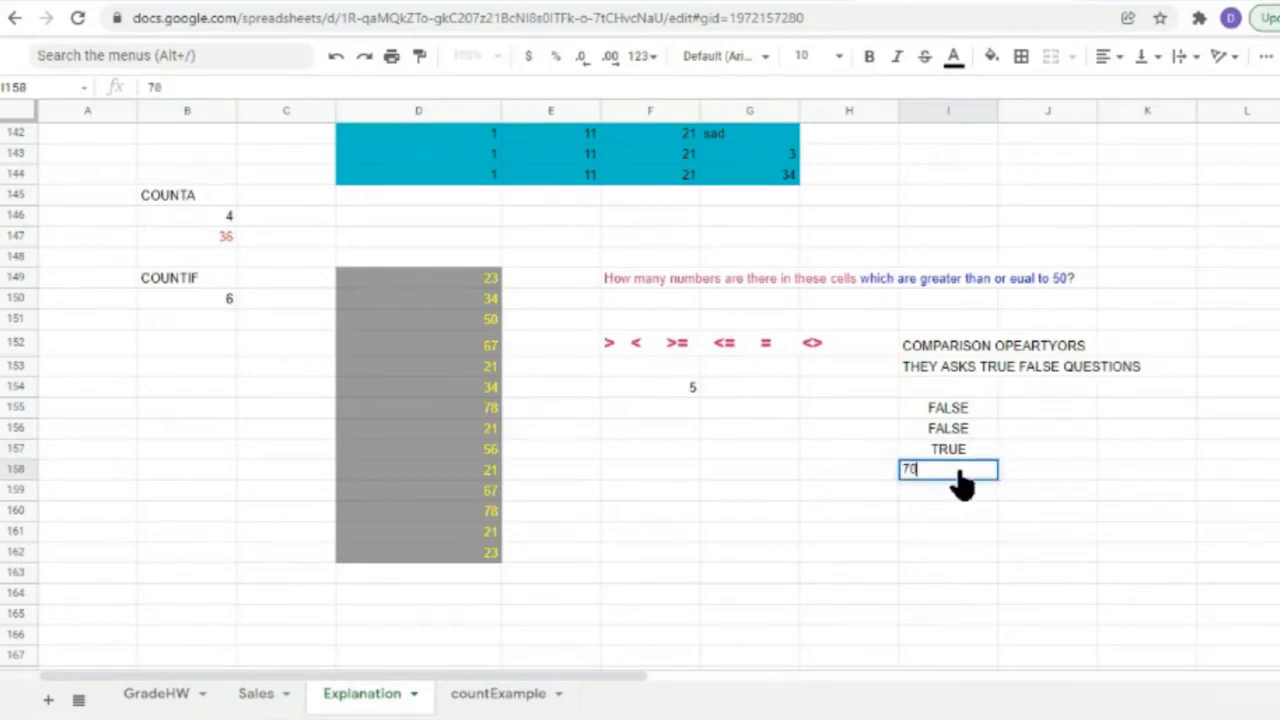
type("<=70")
left_click(903, 470)
type("=")
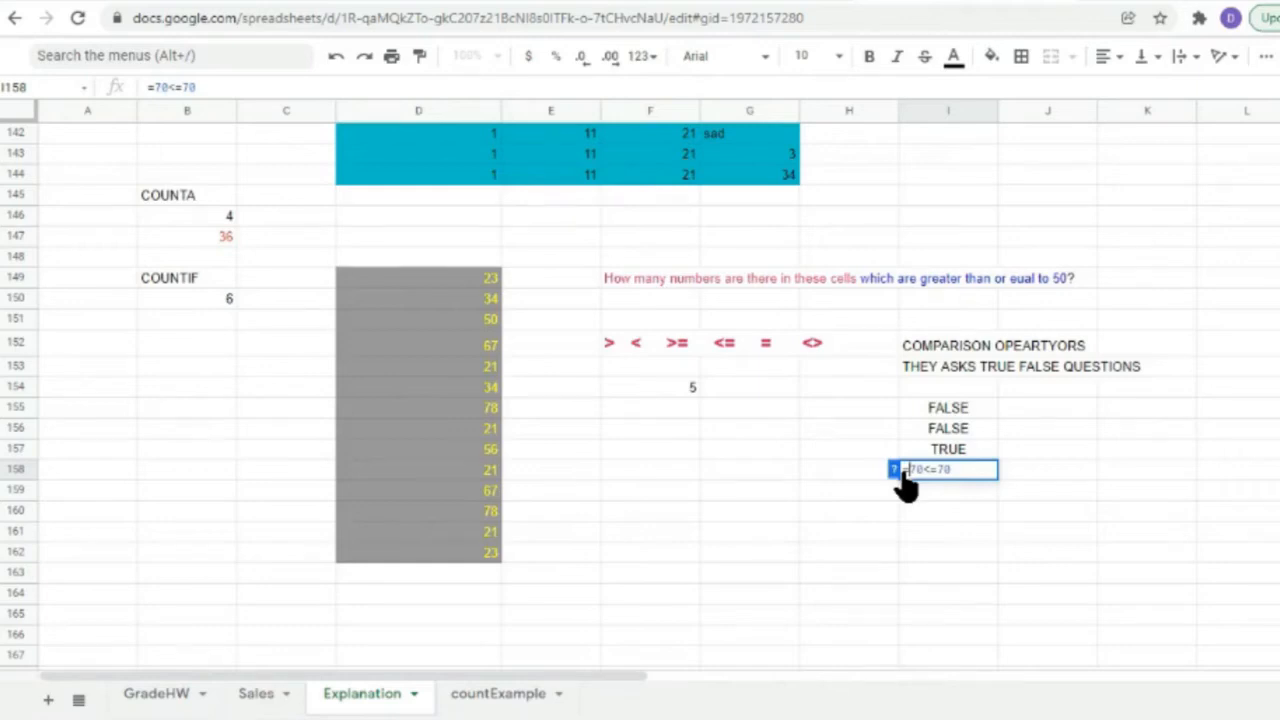
key("Return")
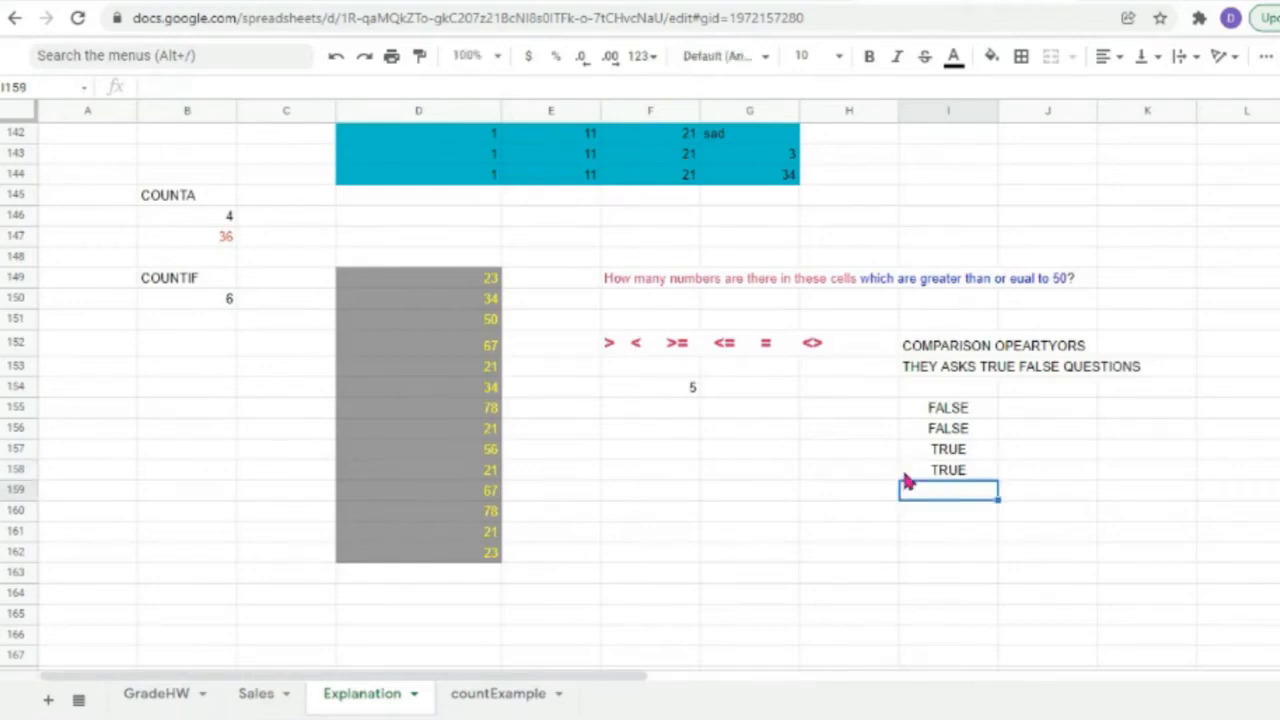
Enter the comparison =67<=70 in I159, testing two different numbers with the less-than-or-equal operator.
double_click(947, 495)
type("67<70")
key("Left")
key("Left")
key("Left")
key("Left")
key("Left")
type("=")
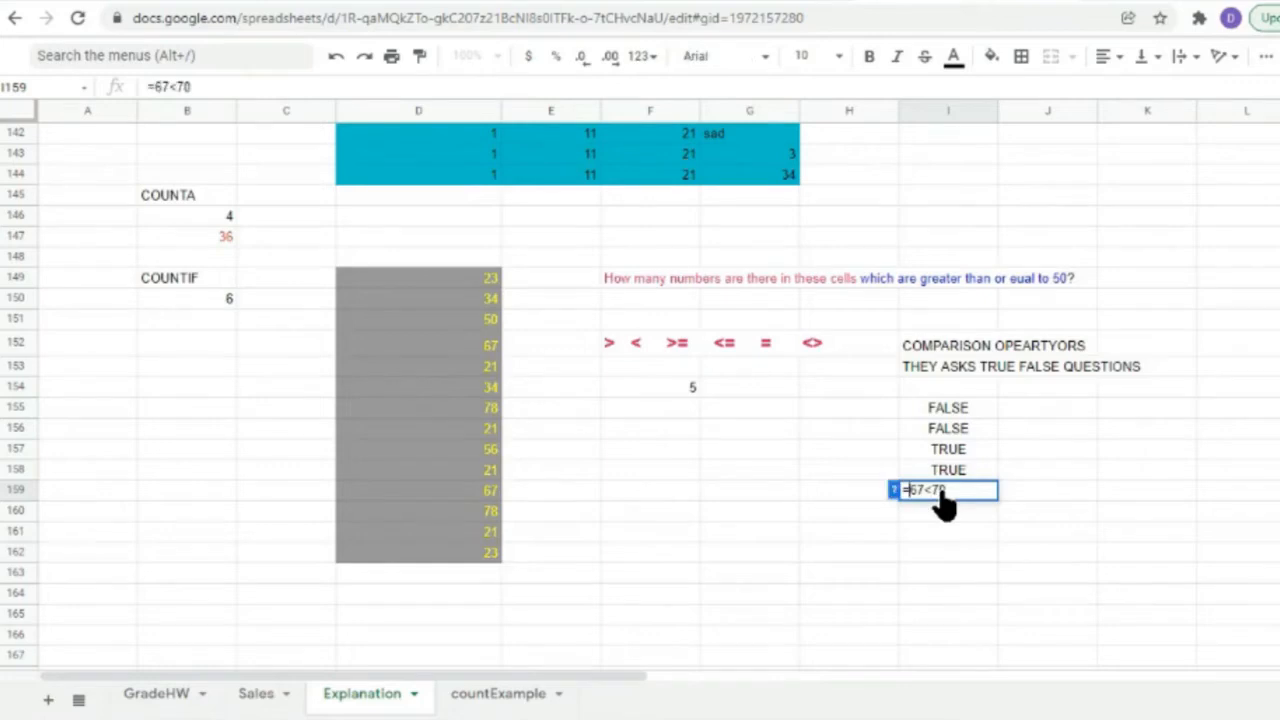
key("Right")
key("Right")
key("Right")
type("=")
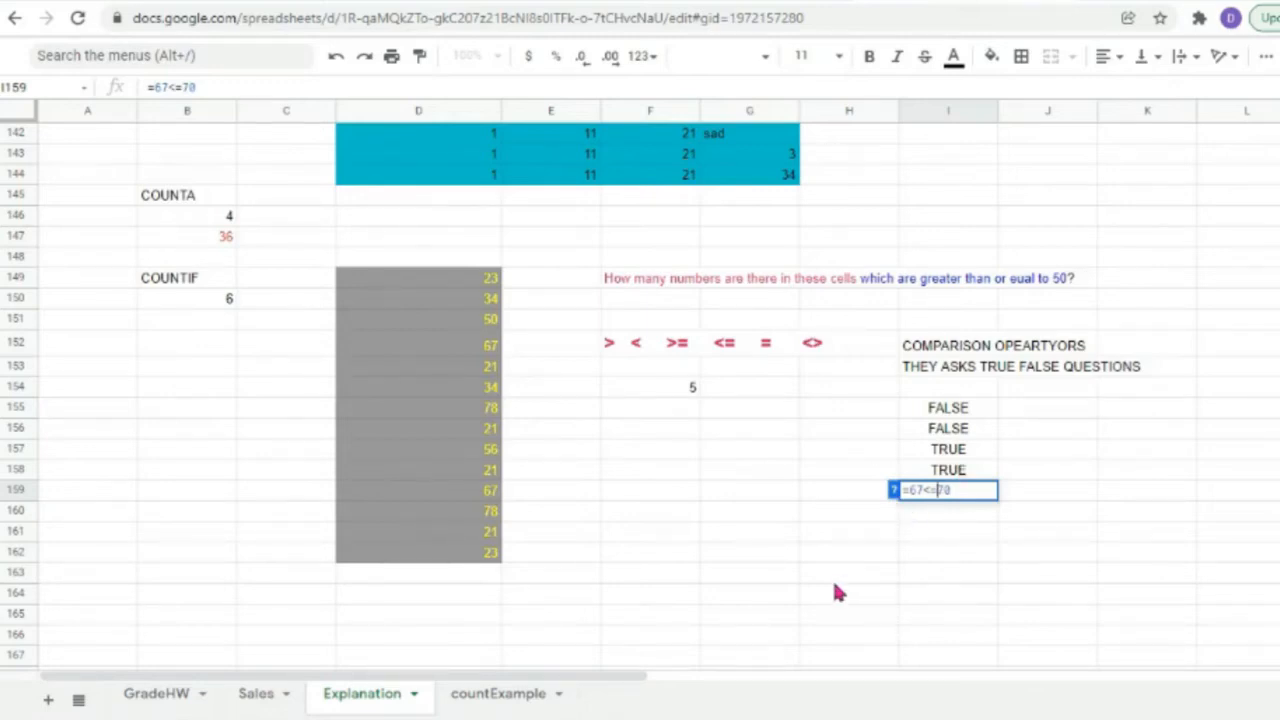
key("Return")
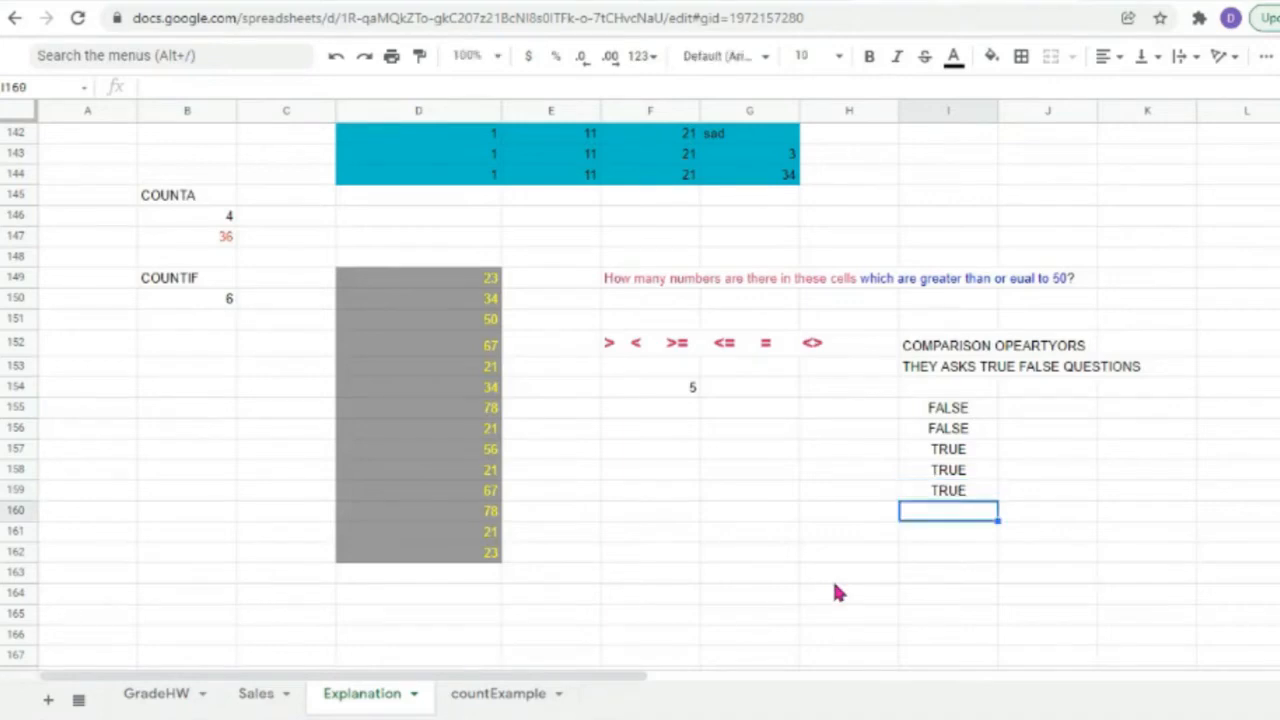
Enter the greater-than-or-equal comparison =67>=43 in I160.
double_click(913, 512)
type("=67>")
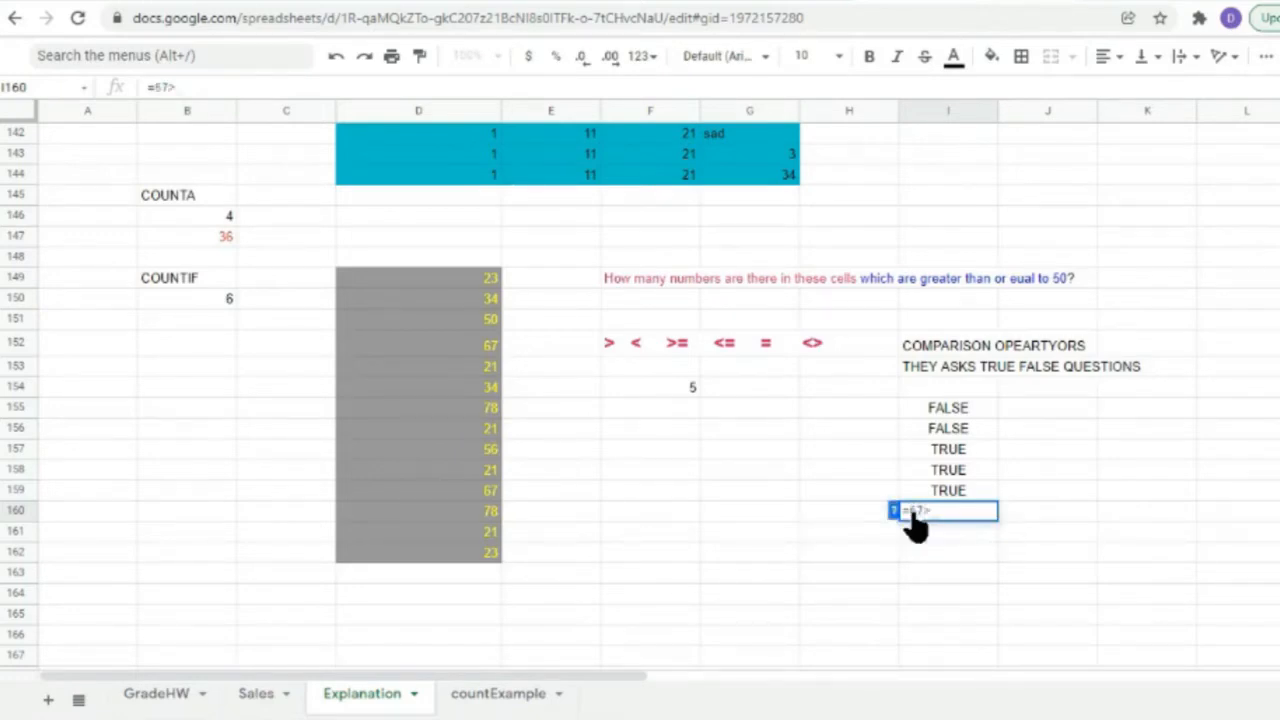
type("=43")
key("Return")
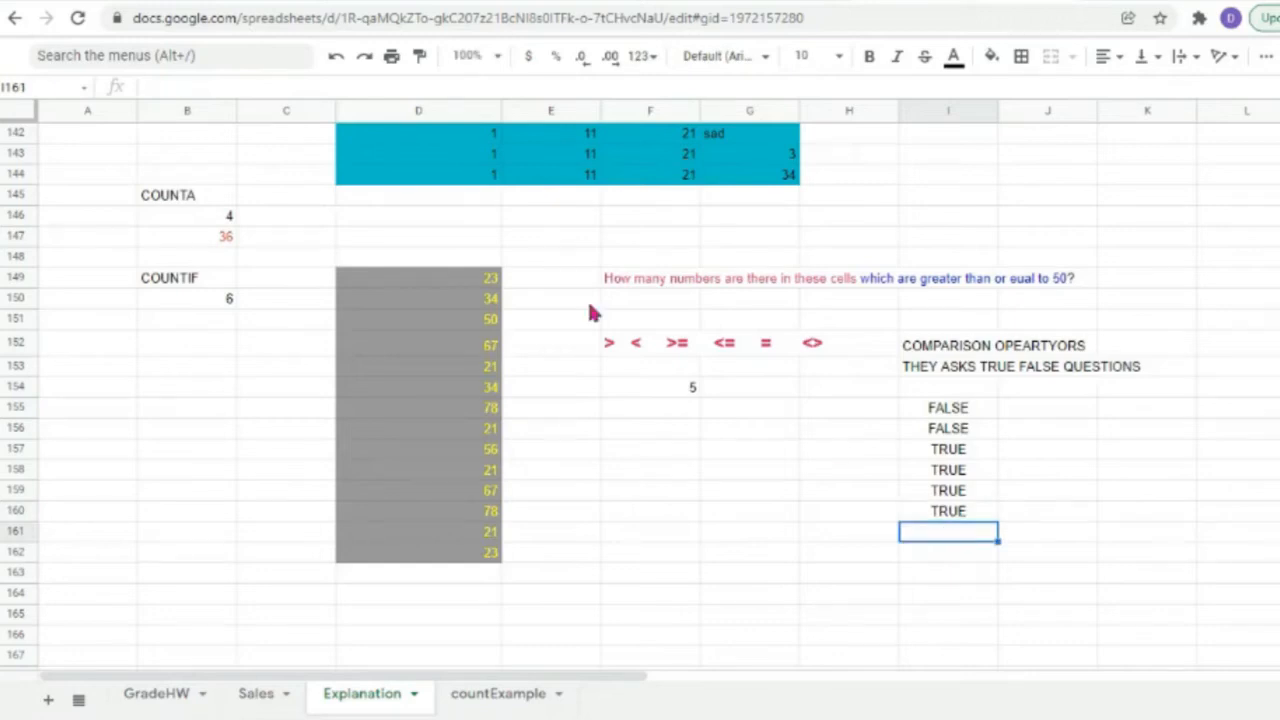
Go through the operators in F152 one by one, from > up to =, without changing the cell.
left_click(612, 349)
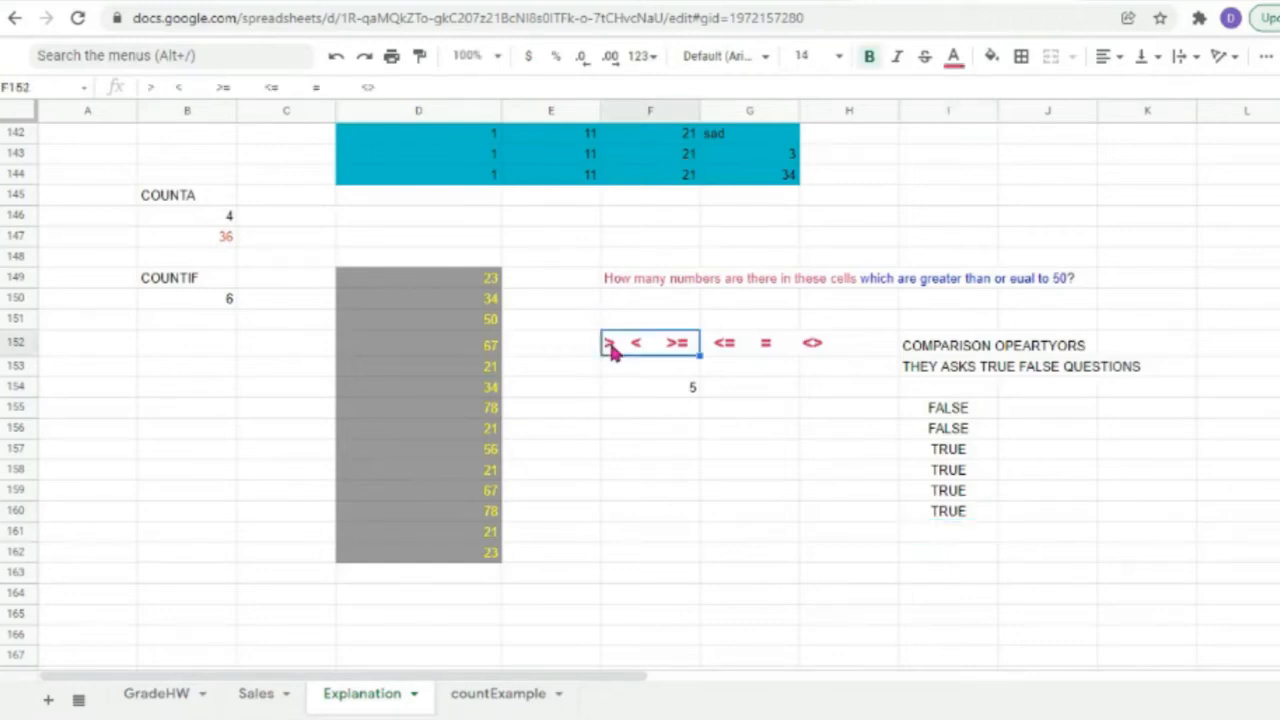
double_click(613, 350)
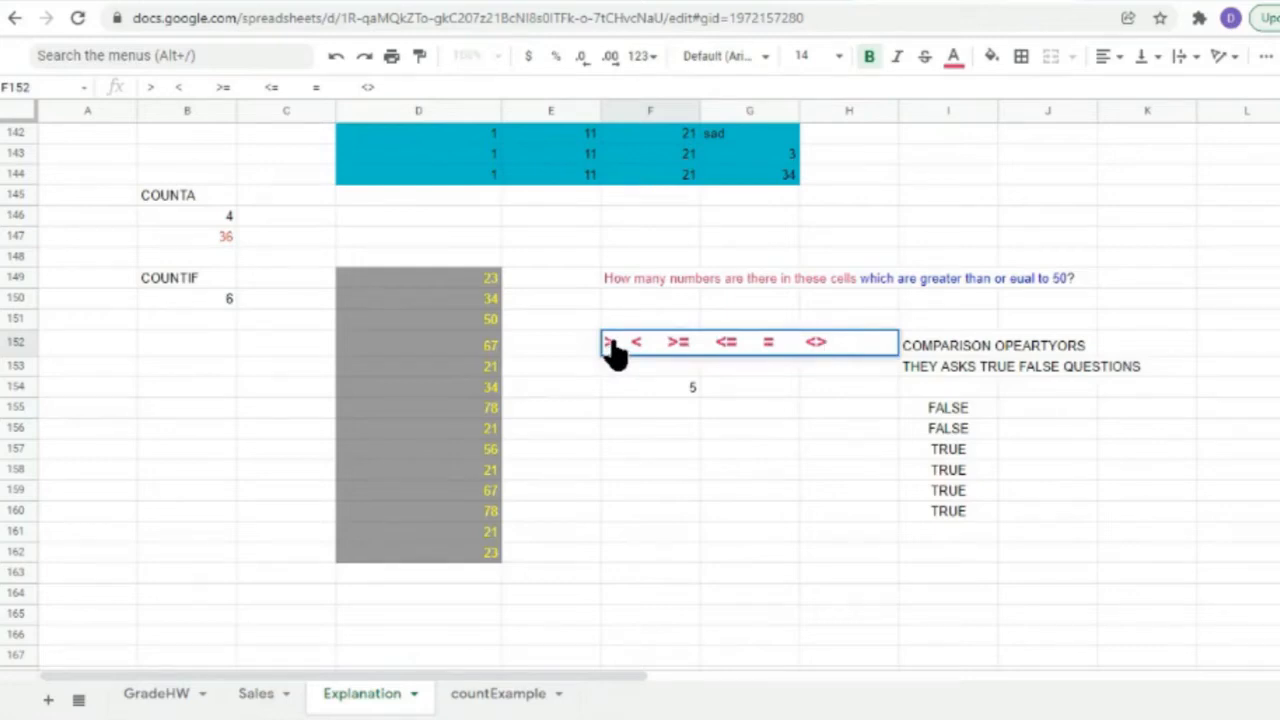
left_click_drag(602, 345, 640, 345)
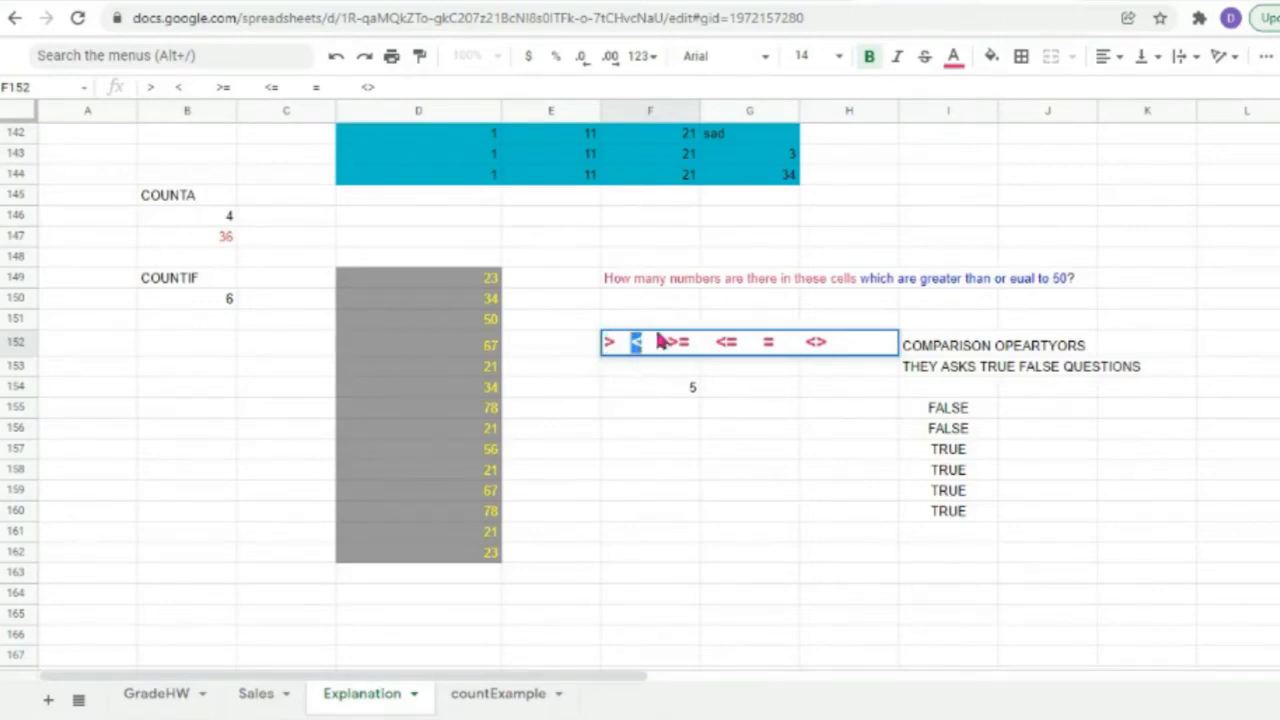
left_click_drag(666, 343, 689, 344)
double_click(729, 344)
double_click(768, 343)
left_click(955, 533)
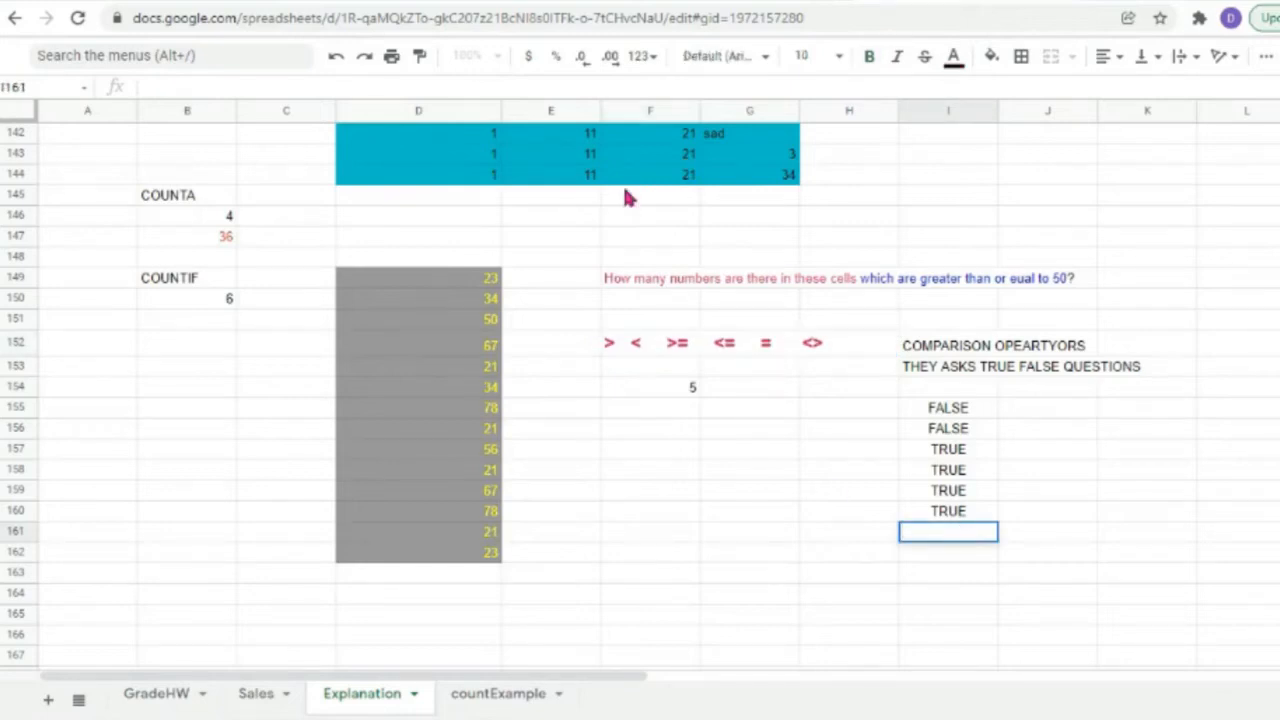
Enter the equality comparison =90=90 in I161 and highlight its two compared values.
double_click(943, 538)
type("90=90")
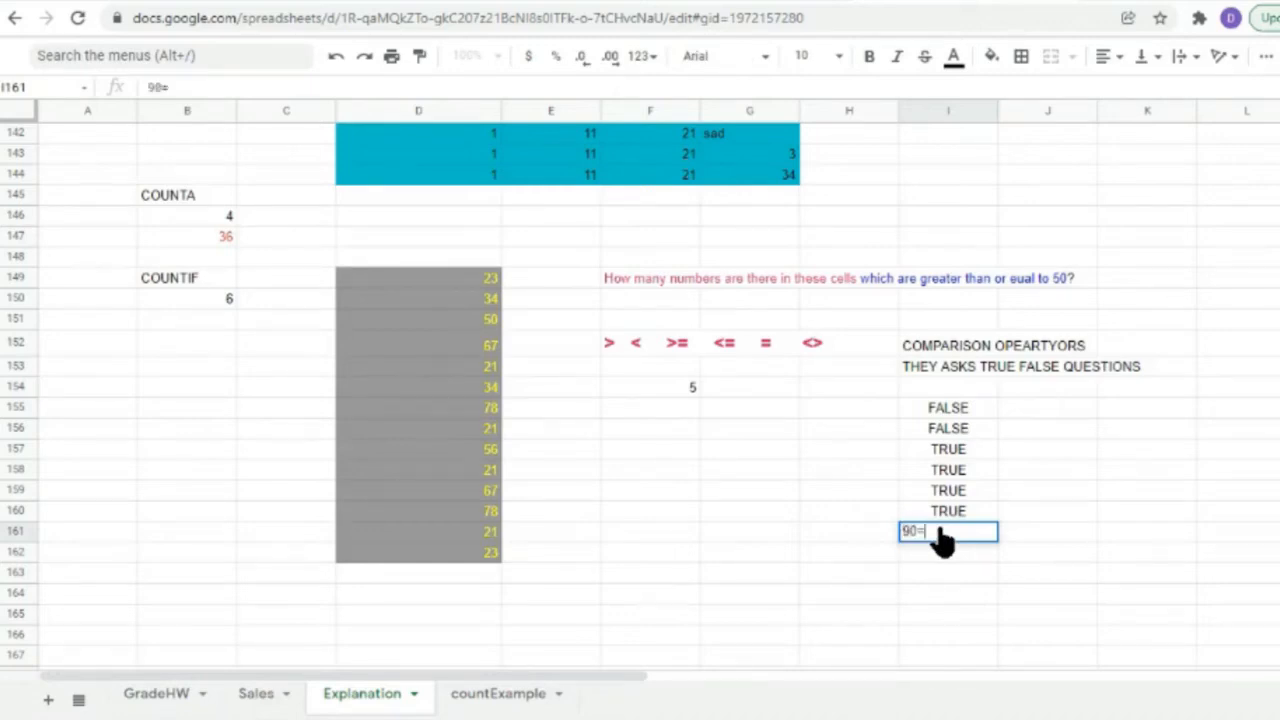
key("Left")
key("Left")
key("Left")
key("Left")
key("Left")
type("=")
left_click_drag(908, 532, 931, 531)
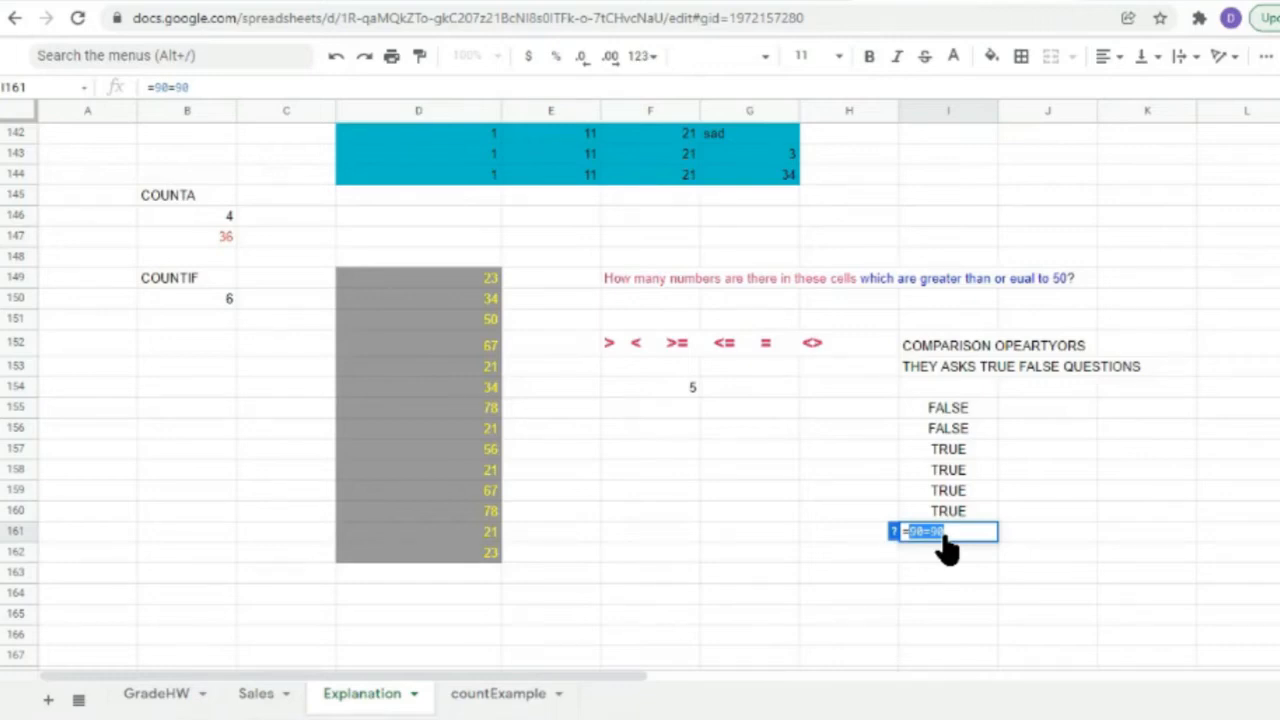
key("Escape")
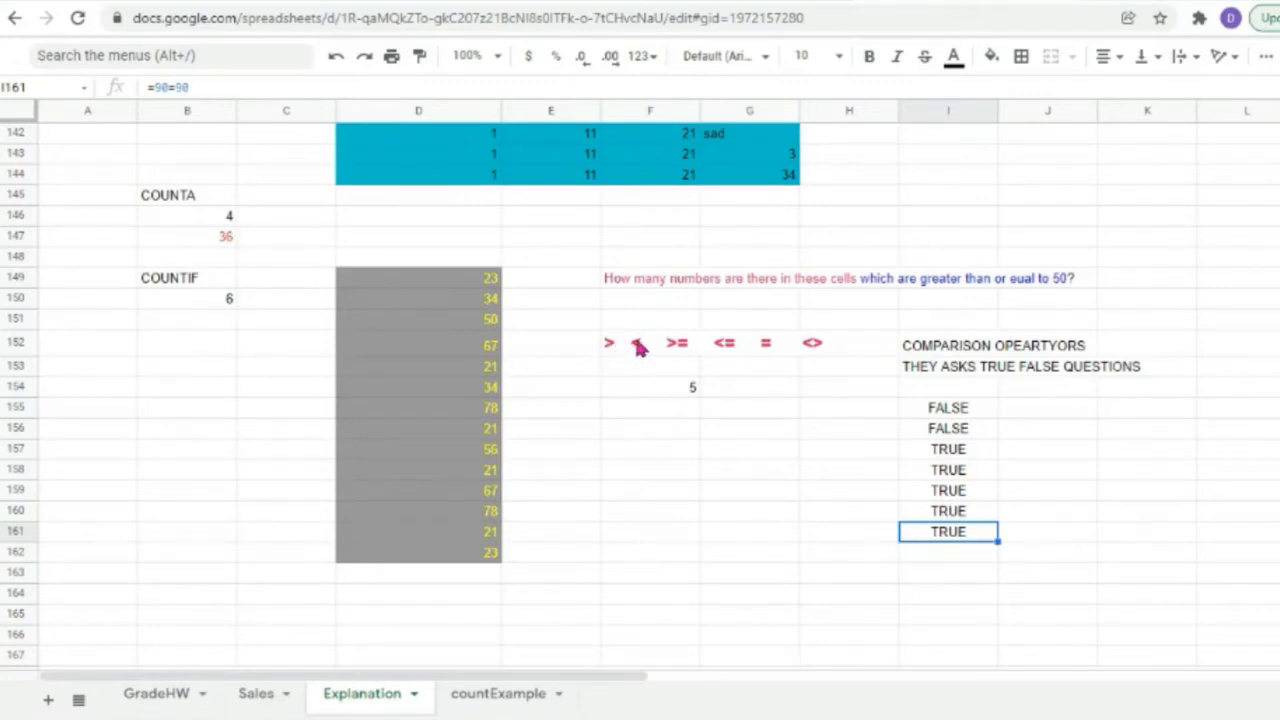
Review the operators >=, <=, = and <> in F152, ending on the not-equal operator.
left_click(673, 350)
double_click(673, 350)
left_click_drag(674, 354, 690, 358)
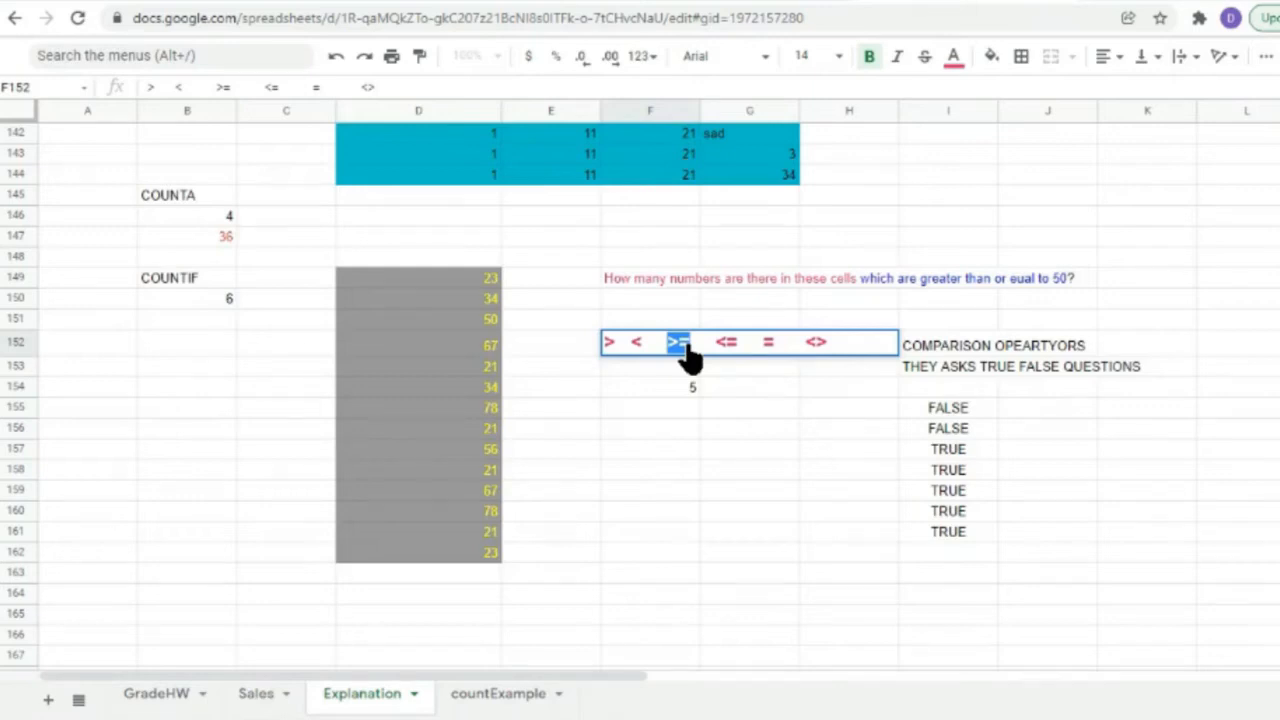
left_click_drag(720, 354, 735, 357)
left_click_drag(772, 345, 829, 346)
double_click(817, 343)
Enter the not-equal comparison =90<>90 in I162 and review the comparison formula in I160.
double_click(948, 532)
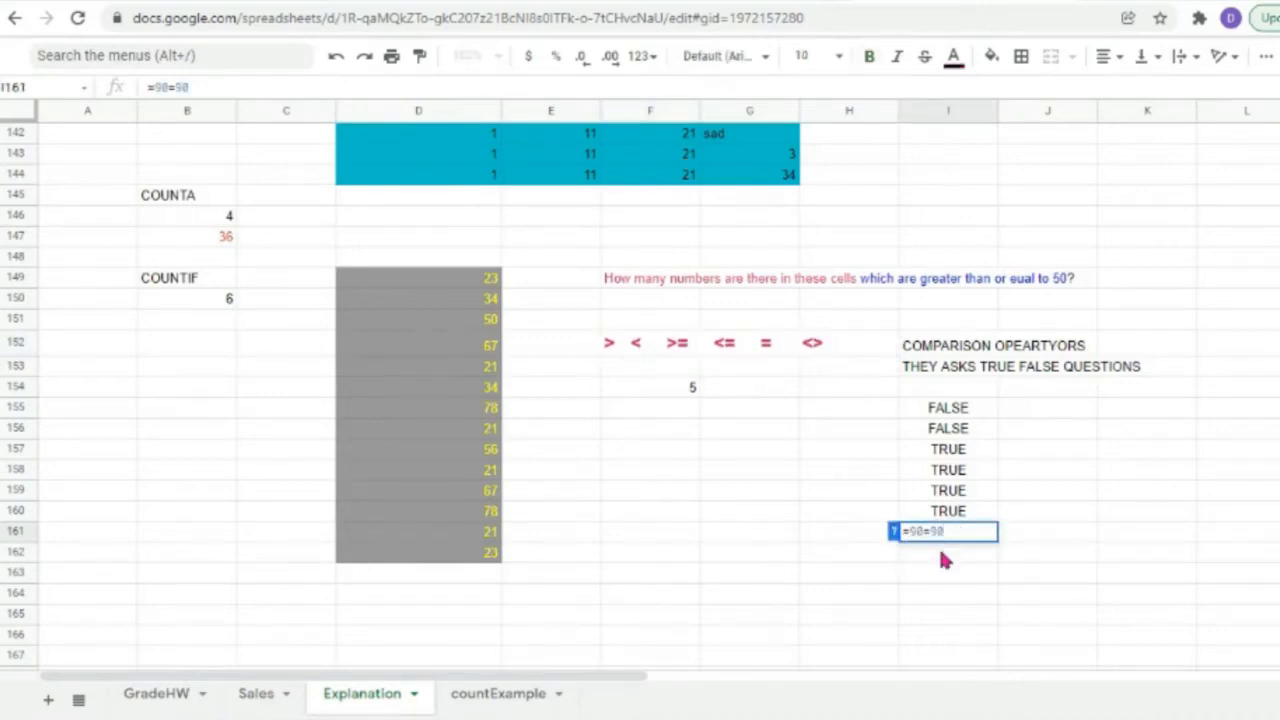
key("Return")
type("=90<>90")
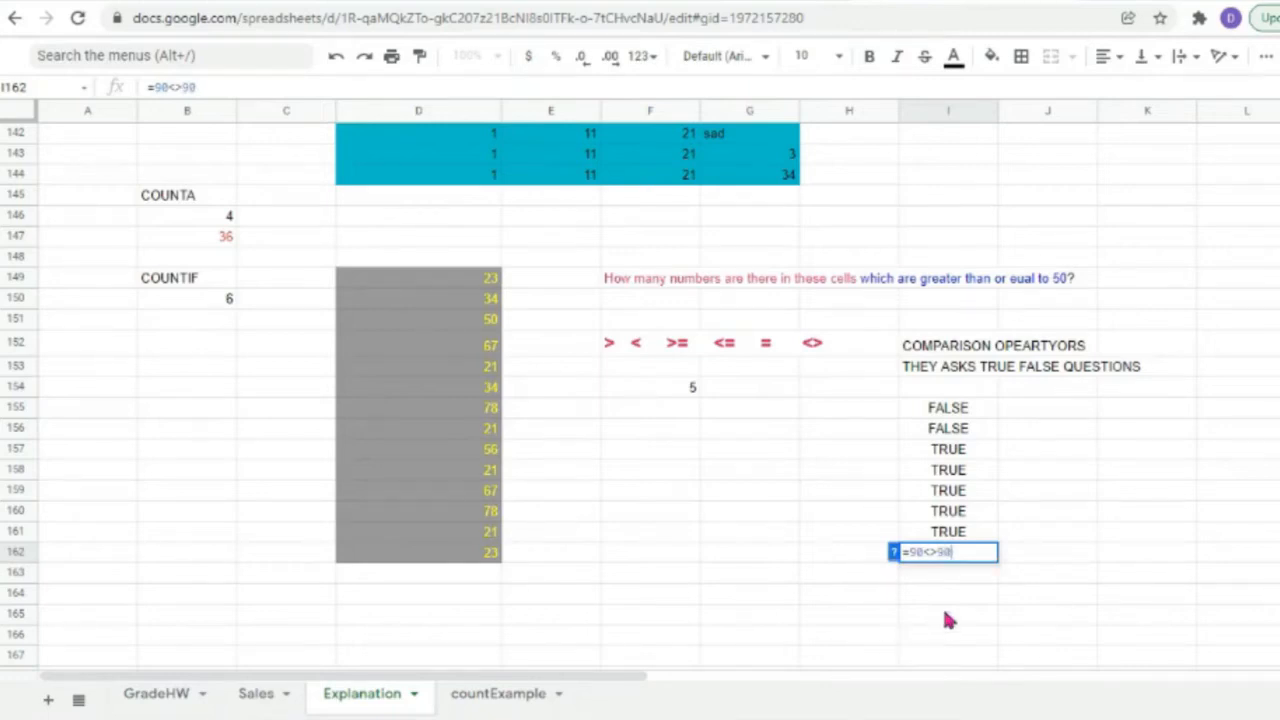
key("Return")
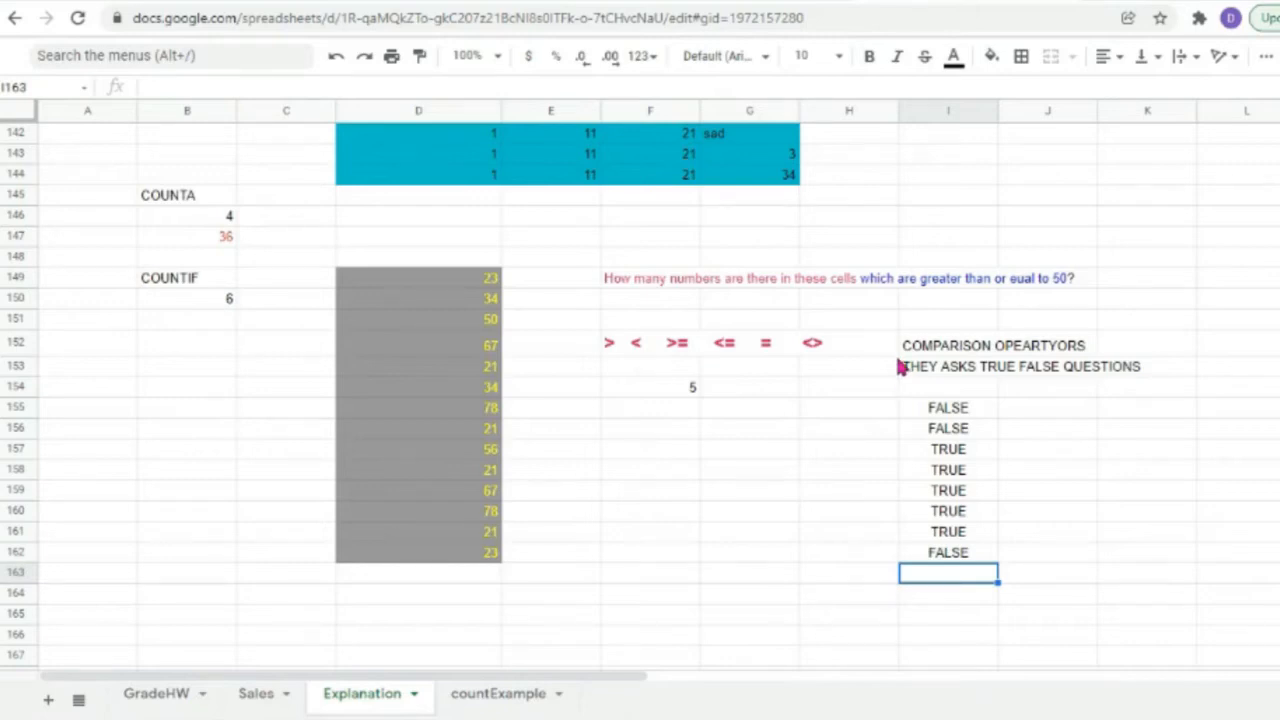
left_click(849, 350)
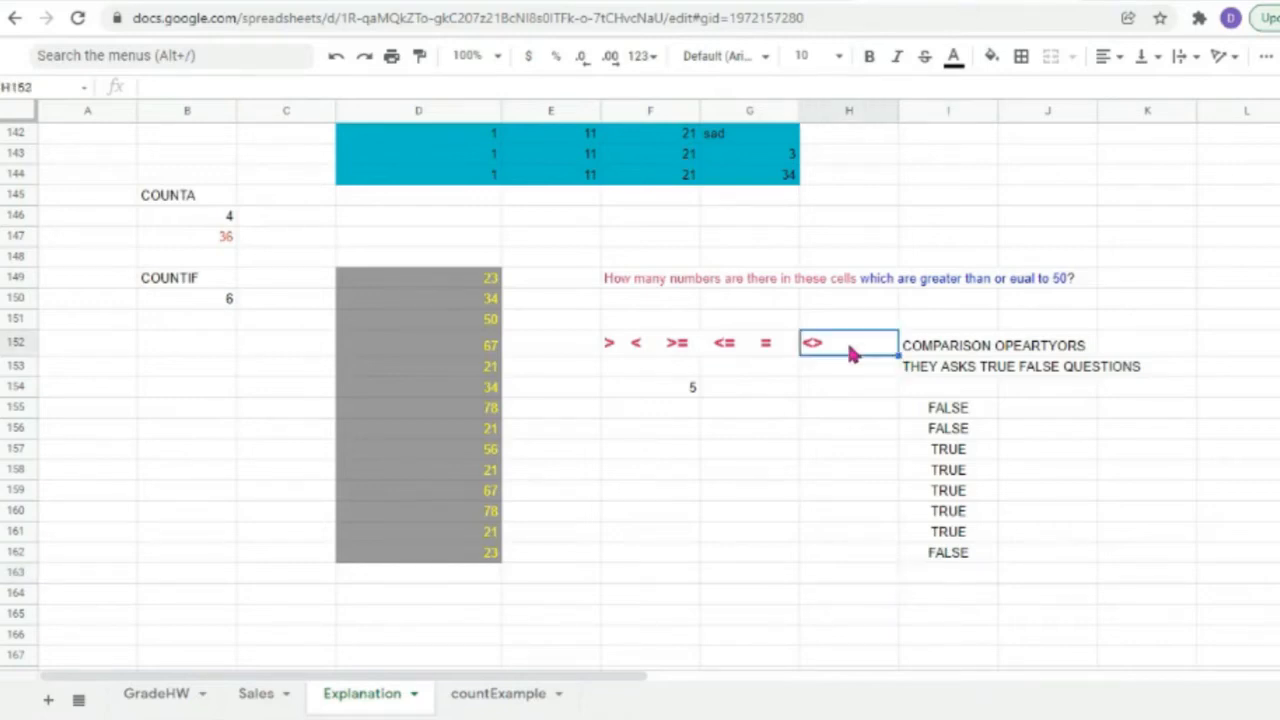
left_click(948, 508)
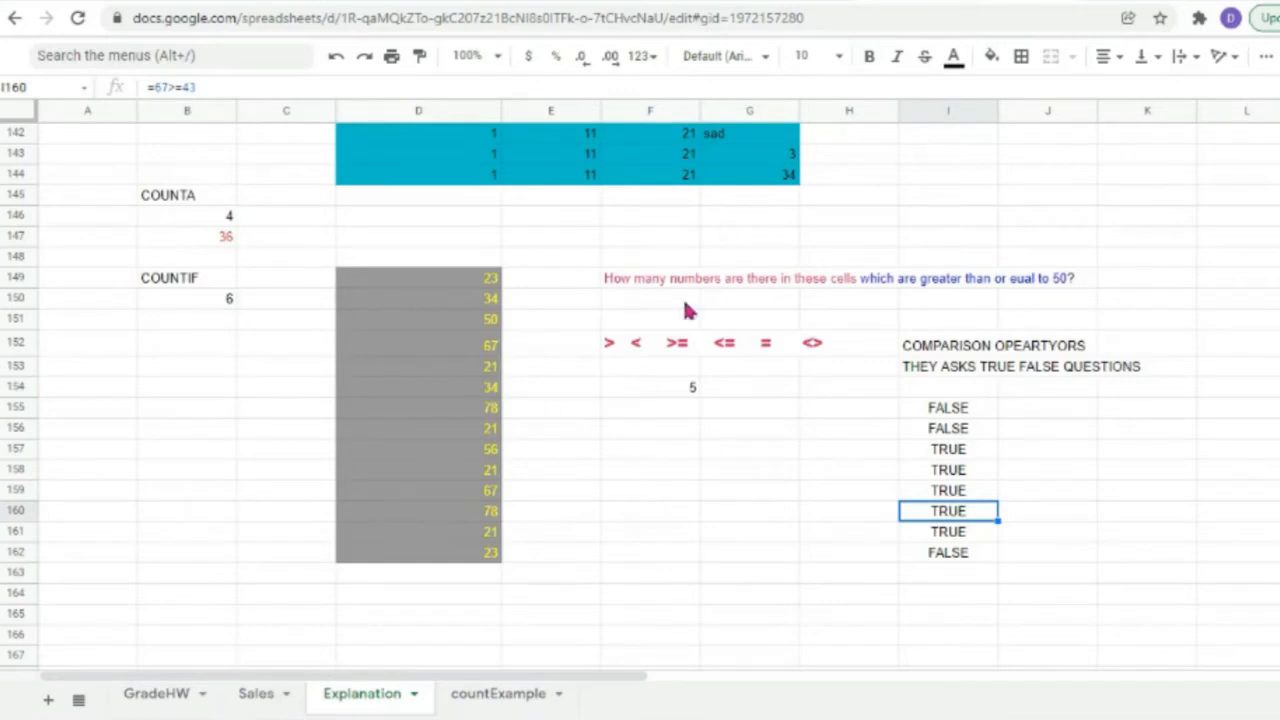
Add the question "count the number of cells which have 40 in it?" in A165.
scroll(580, 503, "down", 1)
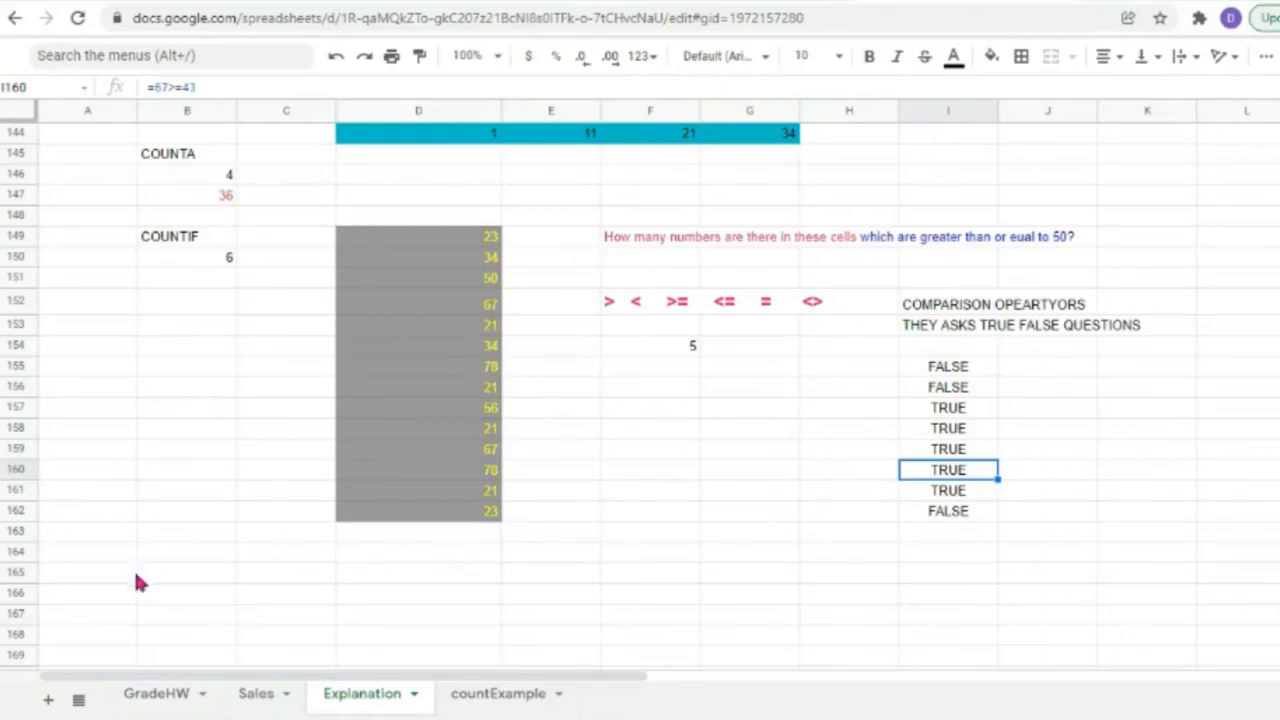
left_click(102, 577)
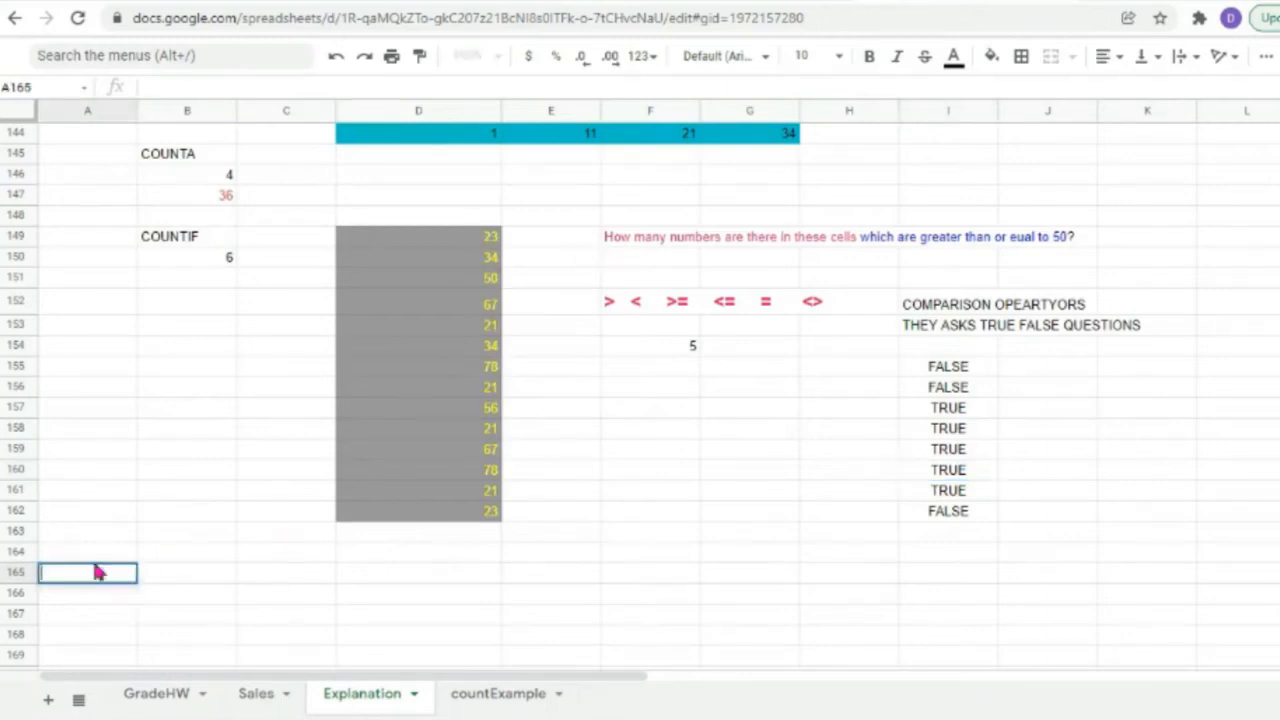
type("count the number of cells which have 40 in it?")
key("Return")
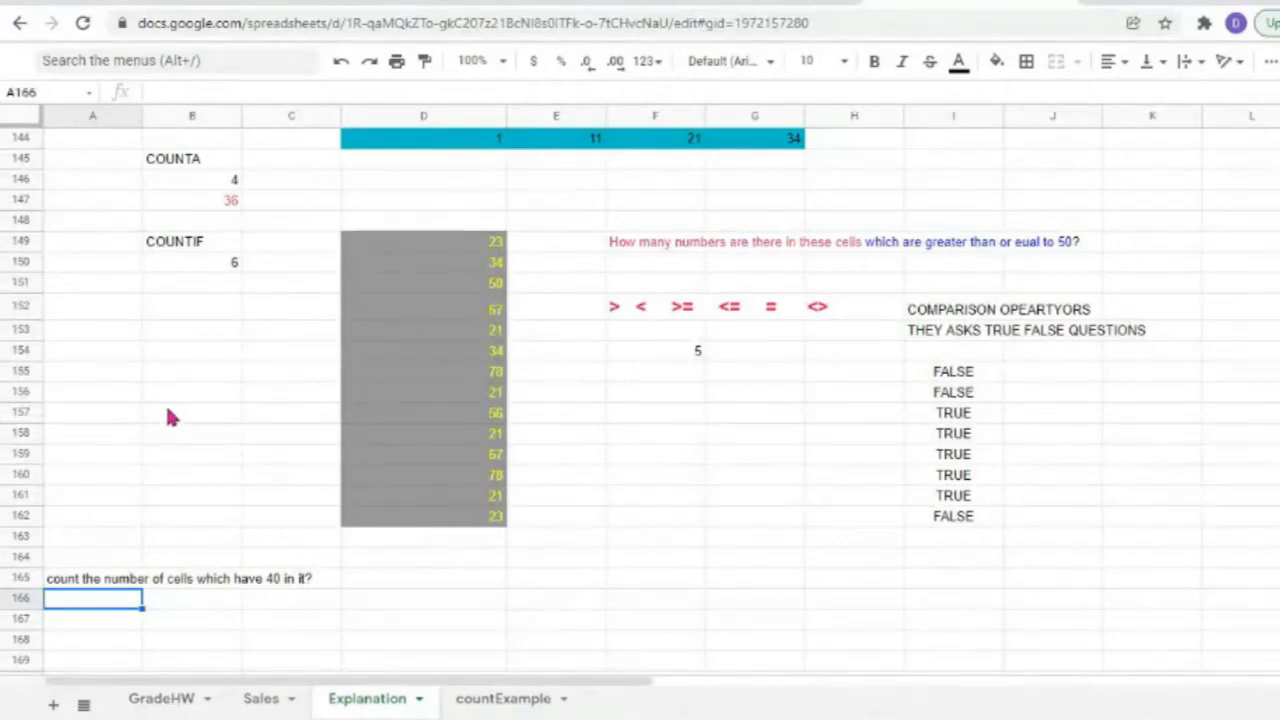
Enter =countif(D149:D162,"=40") in D165 beside the question and reopen the formula for review.
left_click(370, 580)
type("=count")
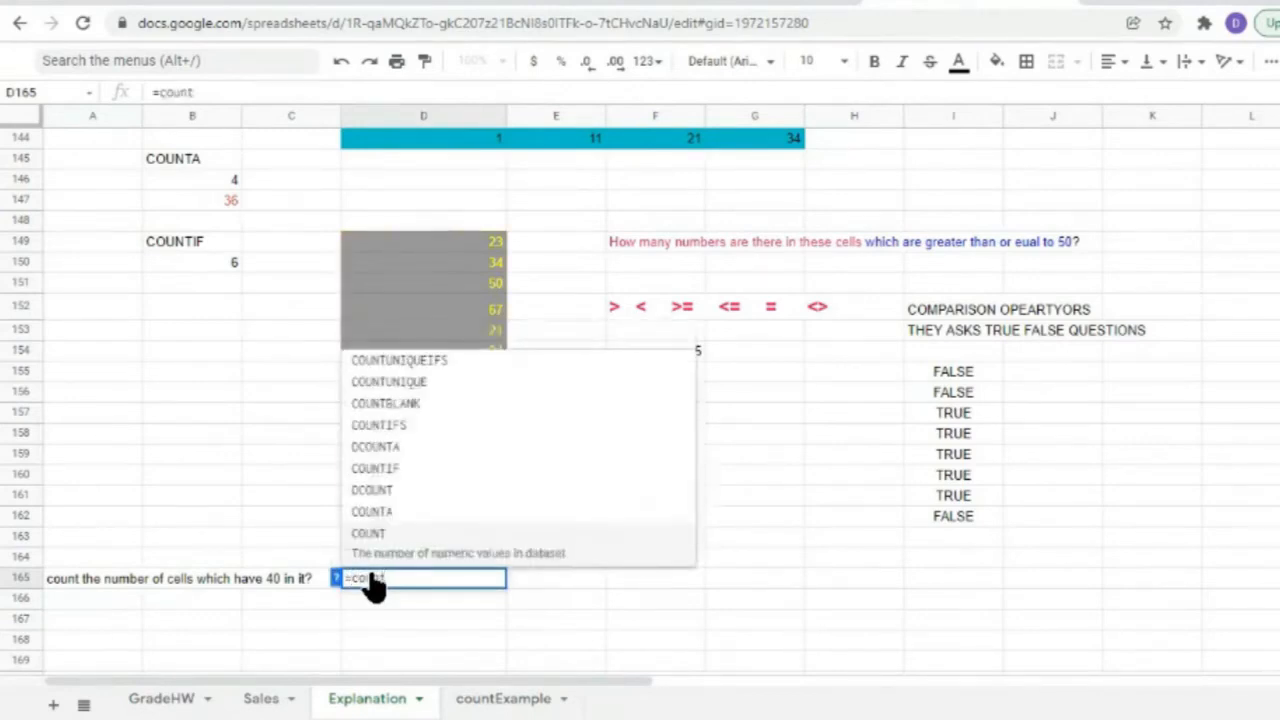
type("if(")
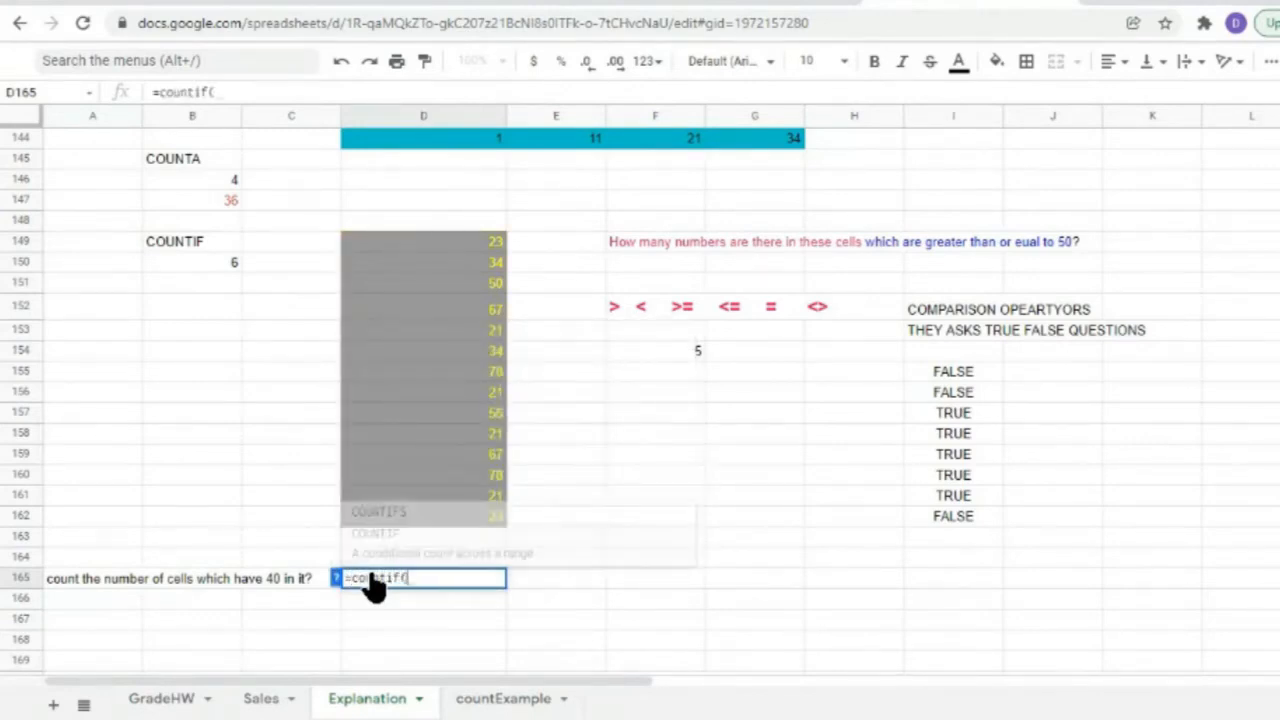
left_click_drag(423, 245, 463, 533)
type(",\"")
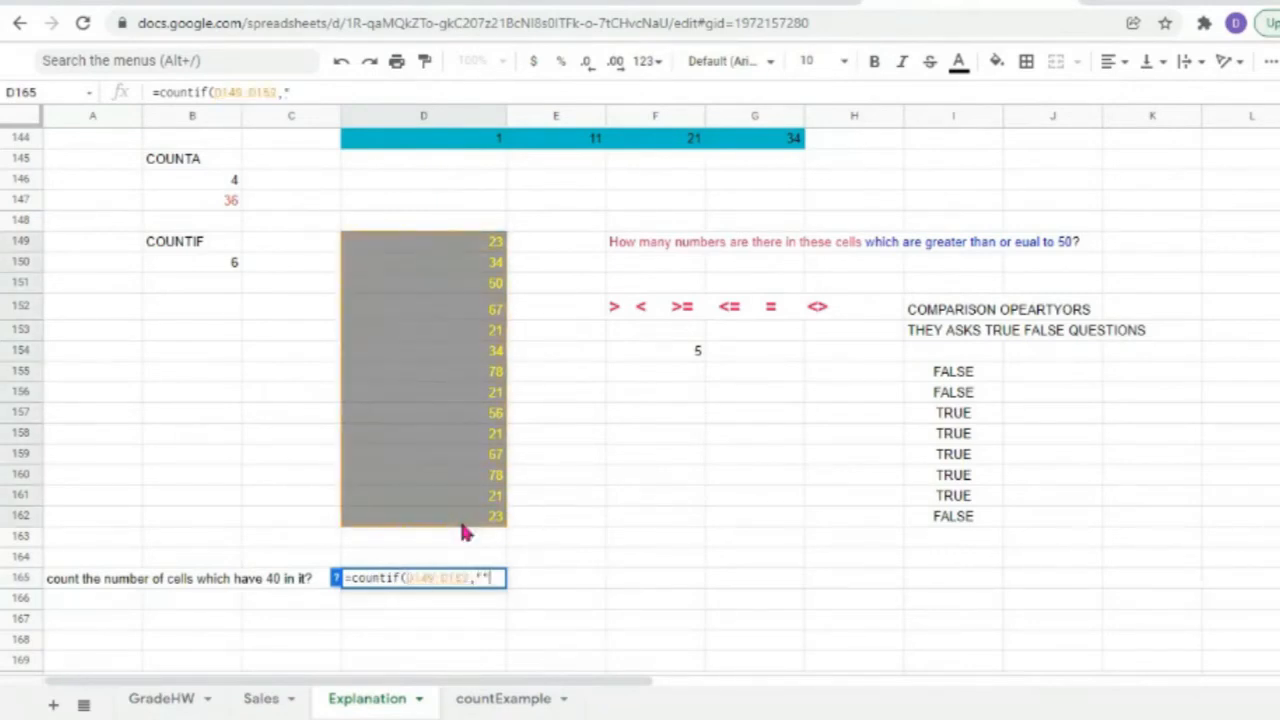
type("=40\")")
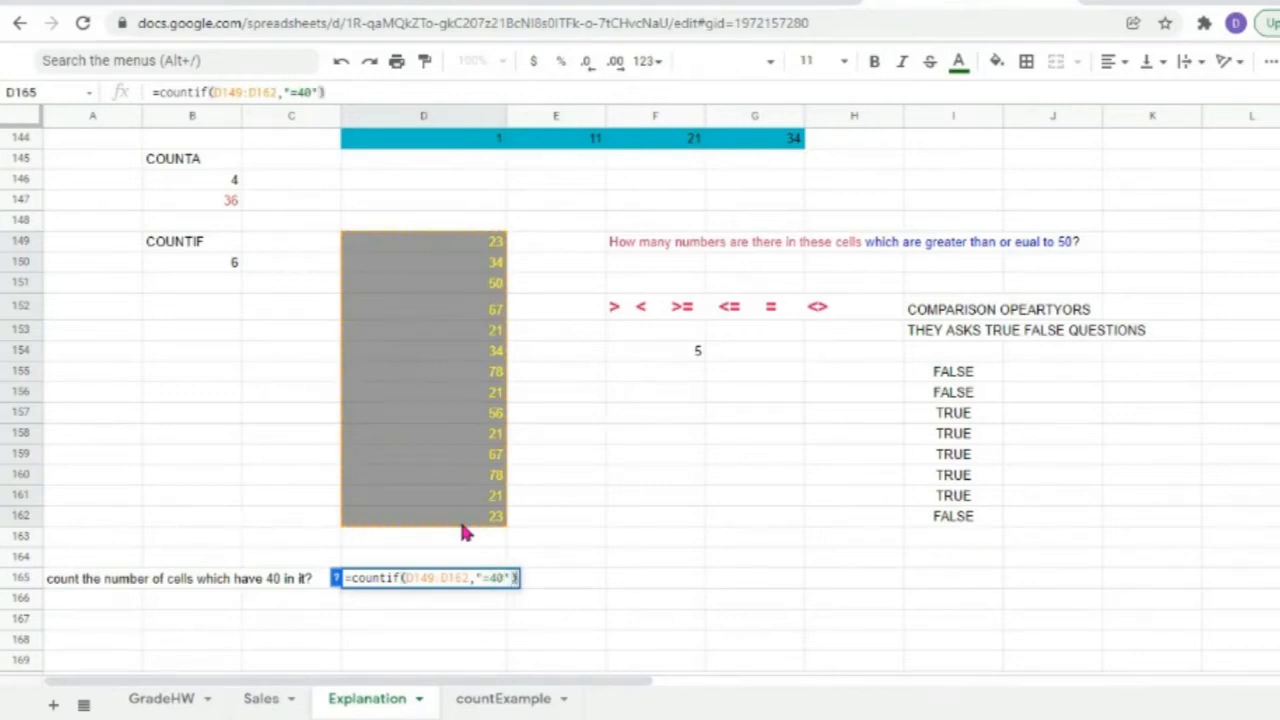
key("Return")
left_click(423, 586)
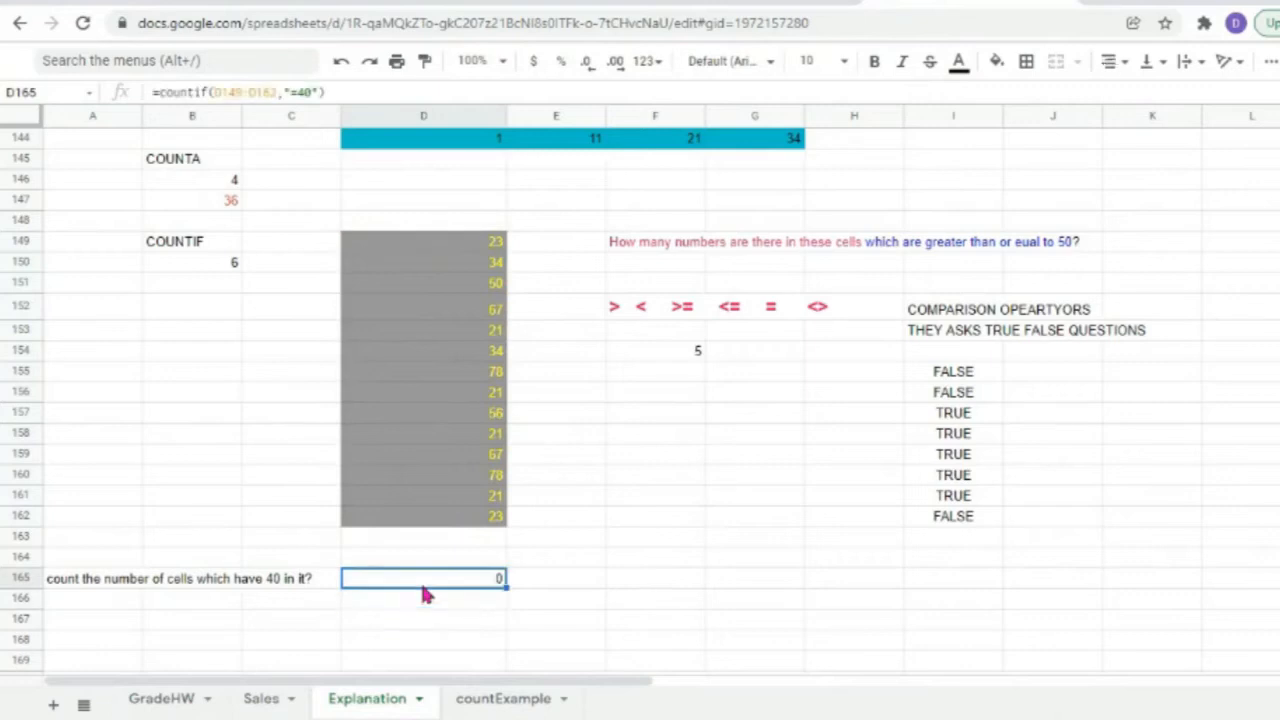
double_click(424, 586)
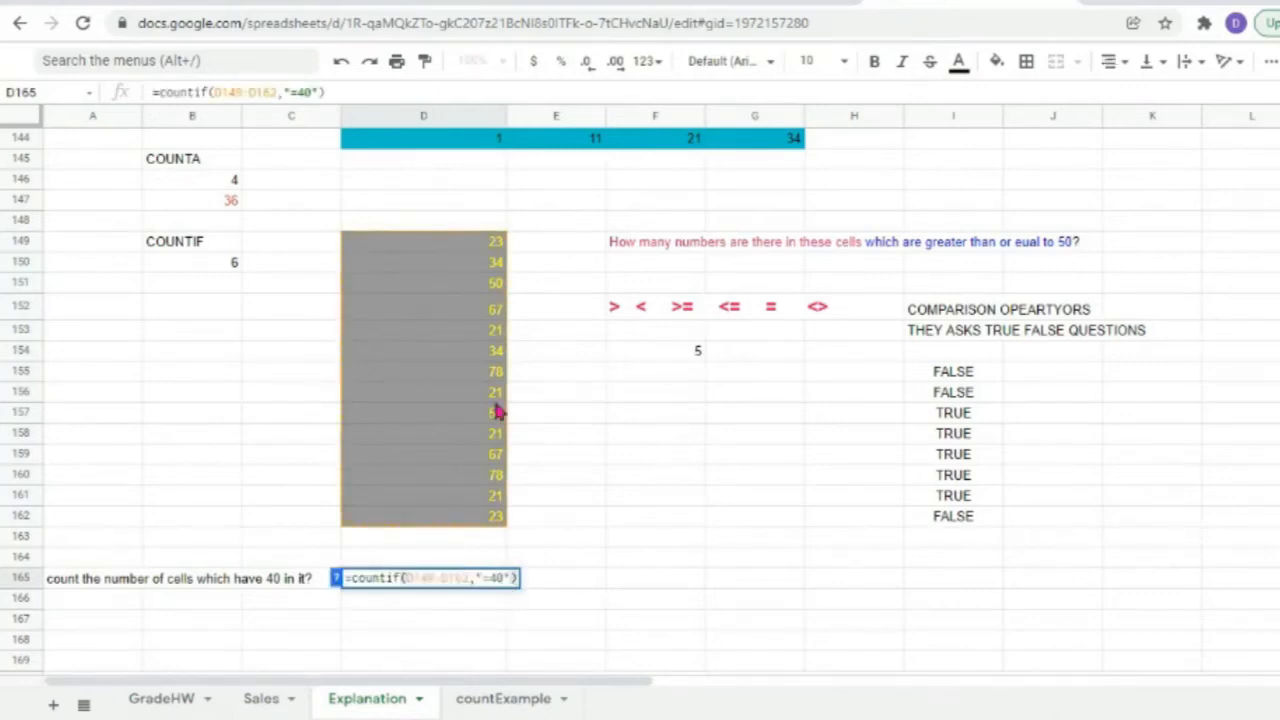
Change the value in D154 of the grey number range to 40.
left_click(486, 358)
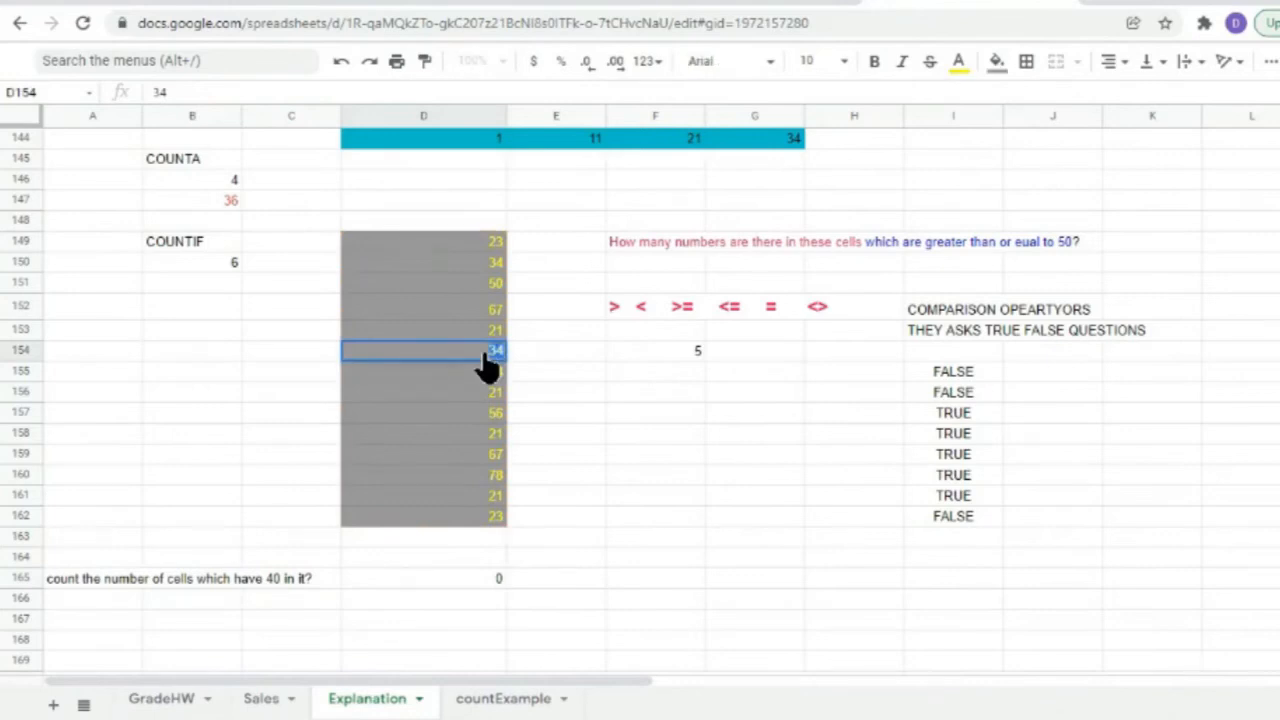
type("40")
key("Return")
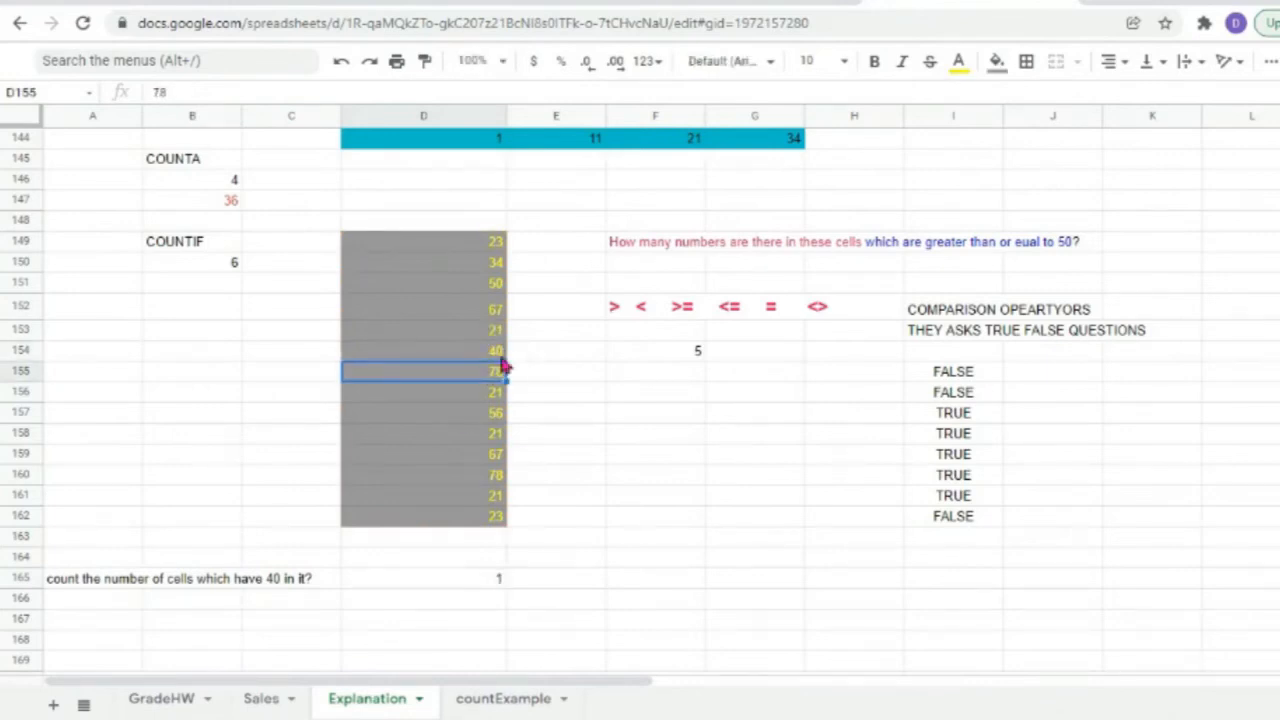
Change the value in D159 of the grey number range to 40 and recheck the COUNTIF formula in D165.
double_click(495, 582)
key("Return")
left_click(489, 452)
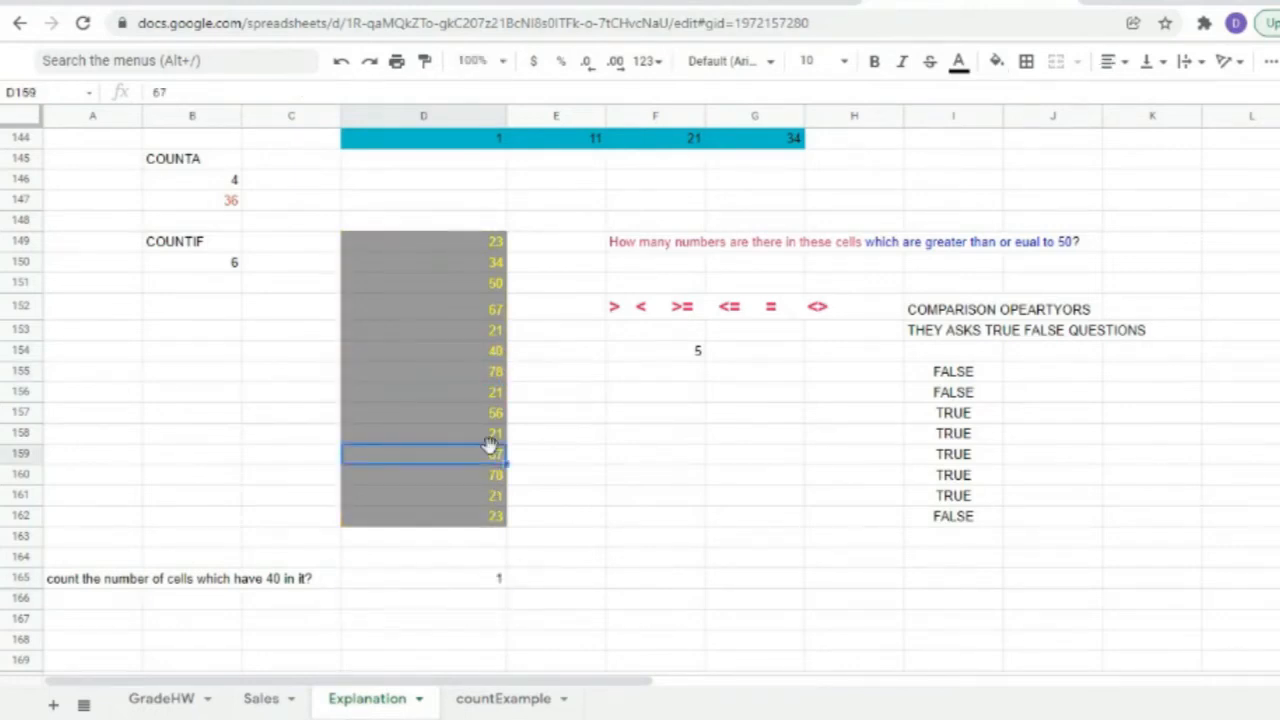
type("40")
left_click(471, 580)
double_click(471, 588)
key("Return")
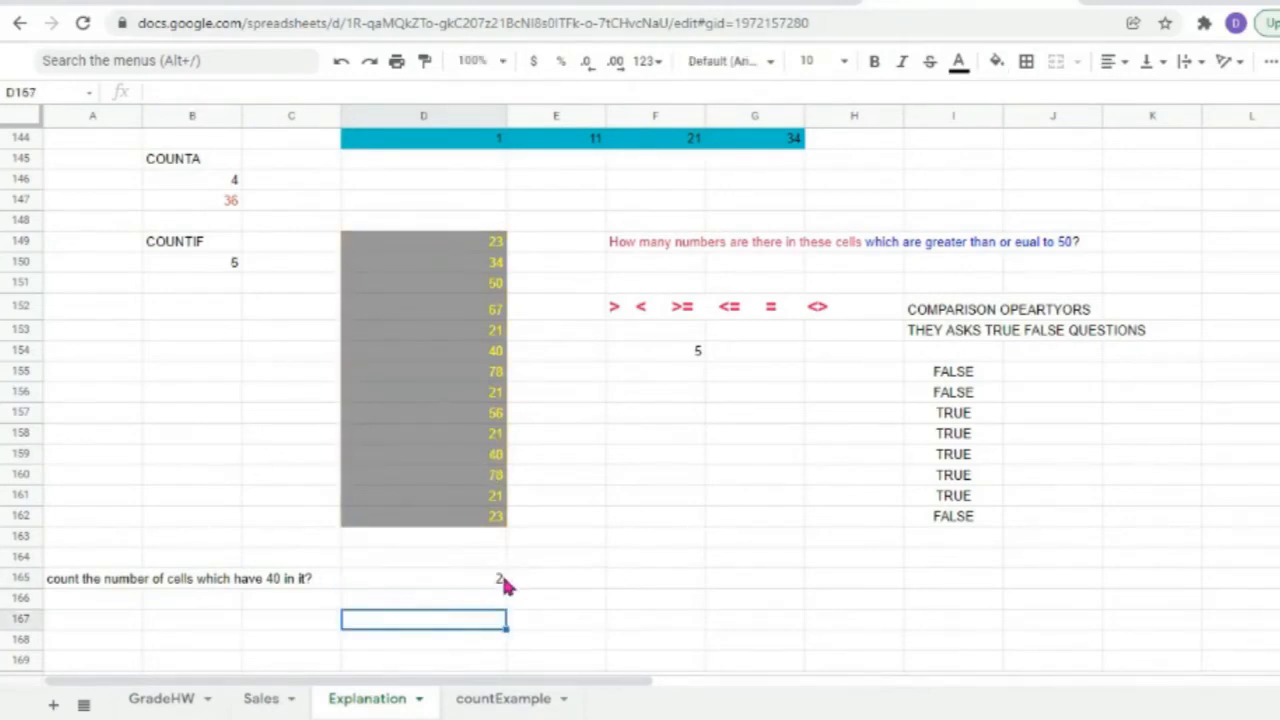
Add the question "count the number of cells which have any value other than 40?" in A166.
left_click(101, 600)
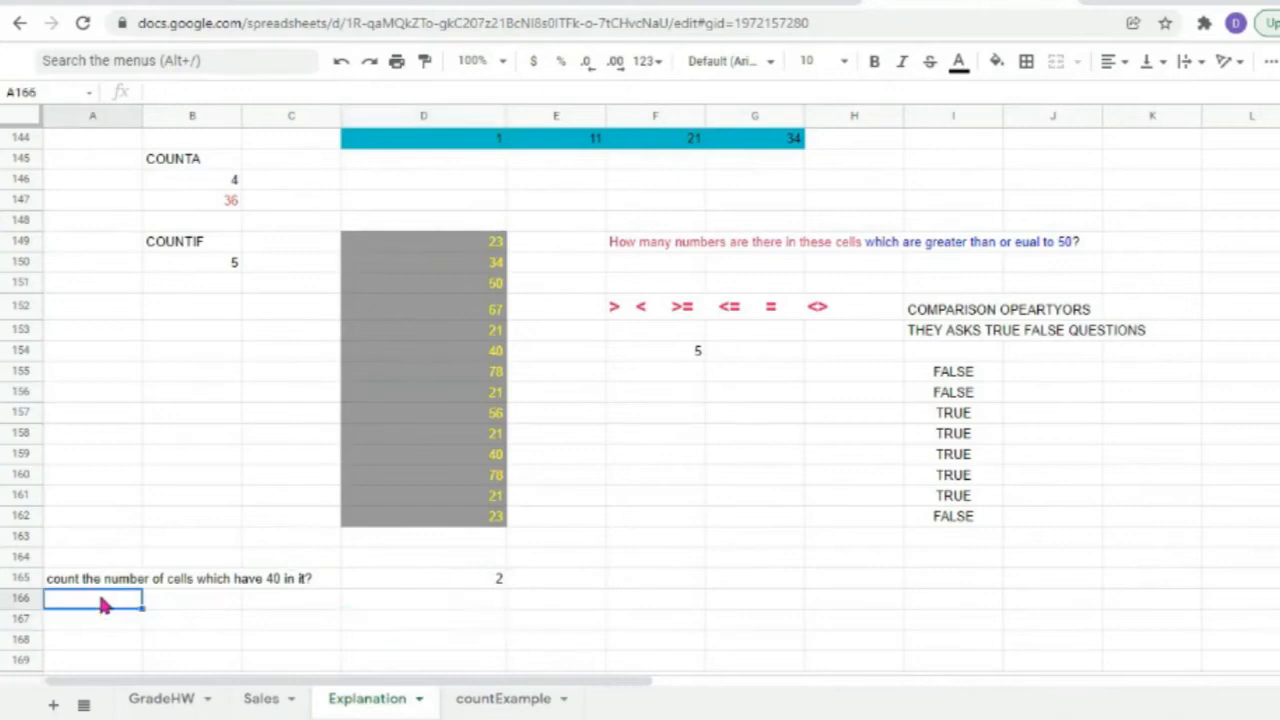
scroll(101, 603, "down", 4)
type("count")
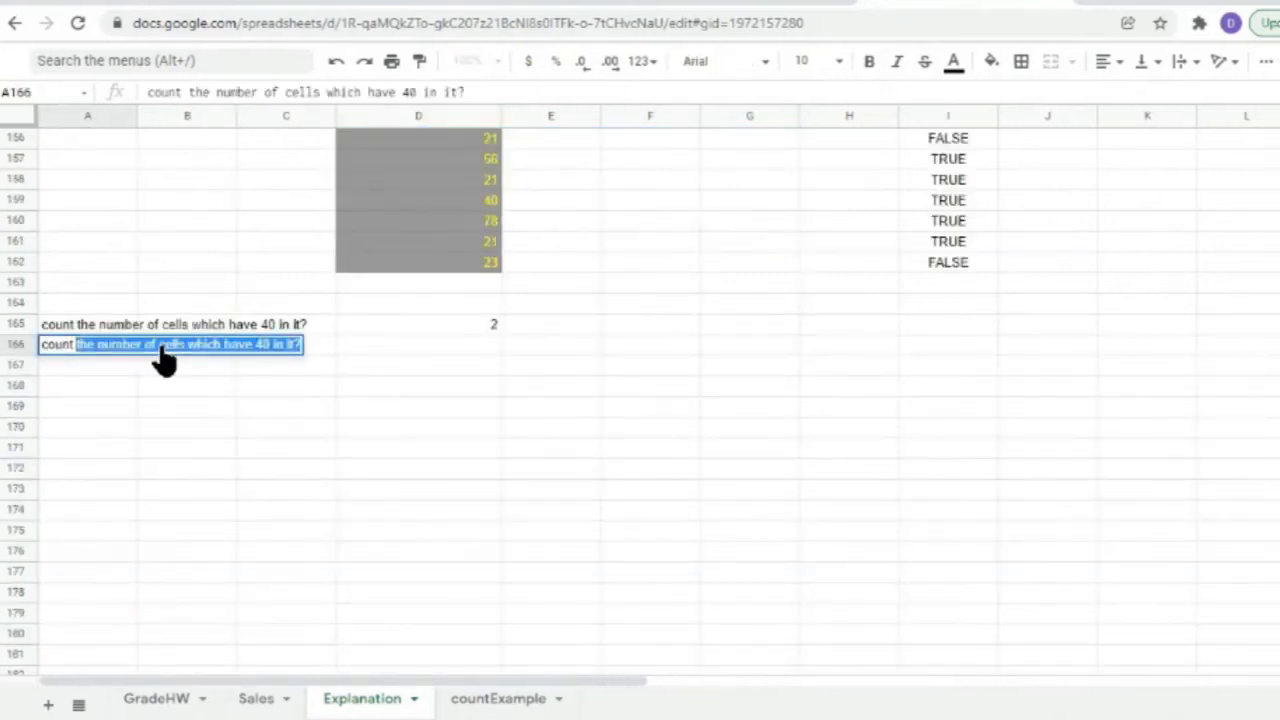
type(" the numbe")
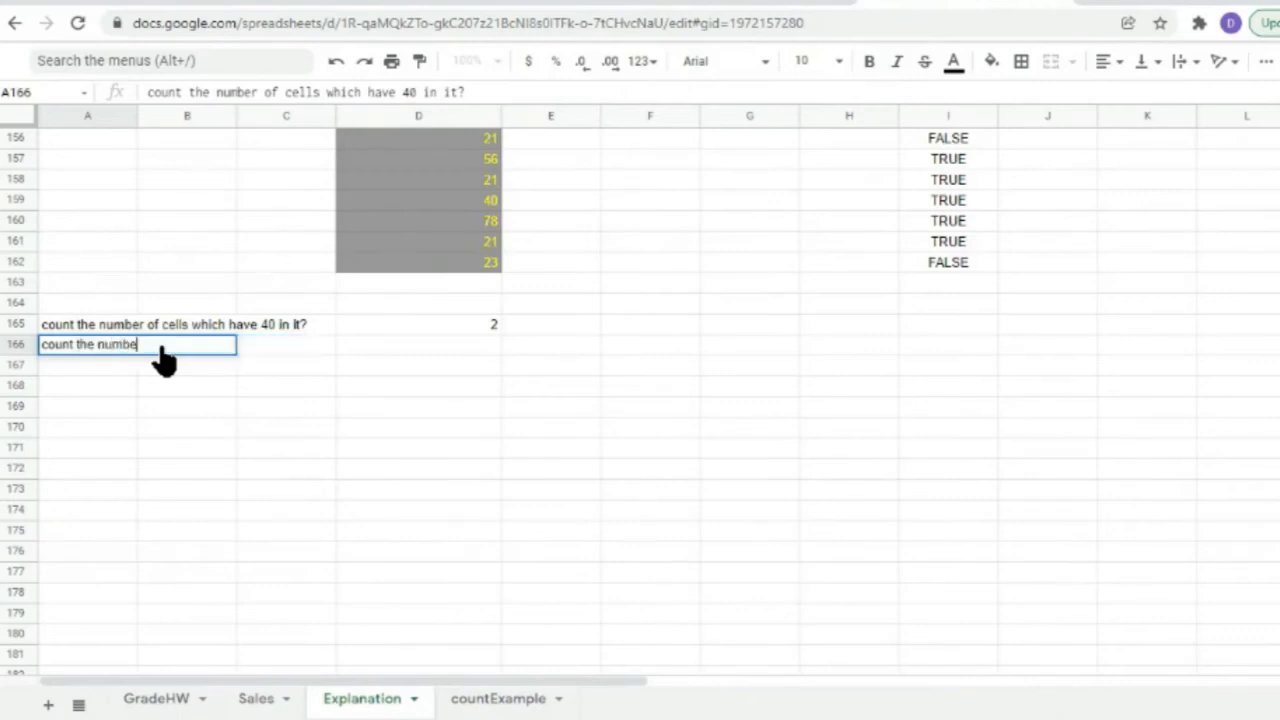
type("r of cells")
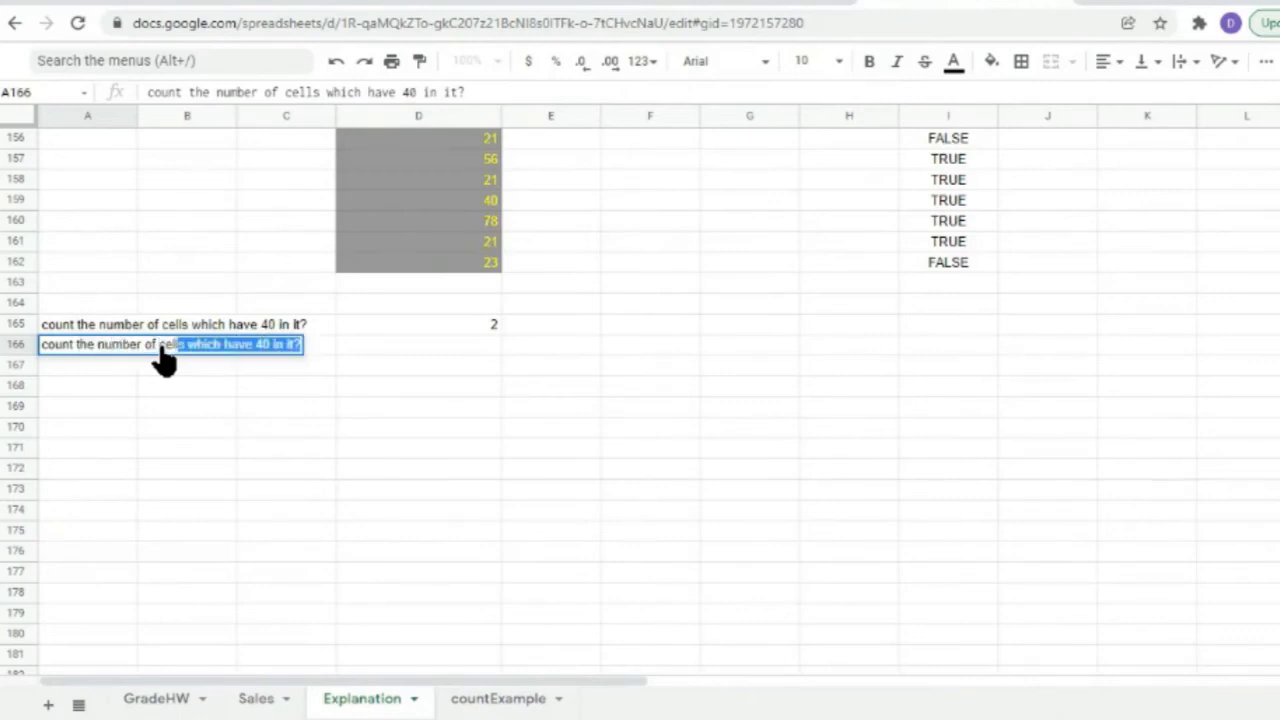
type(" which have ")
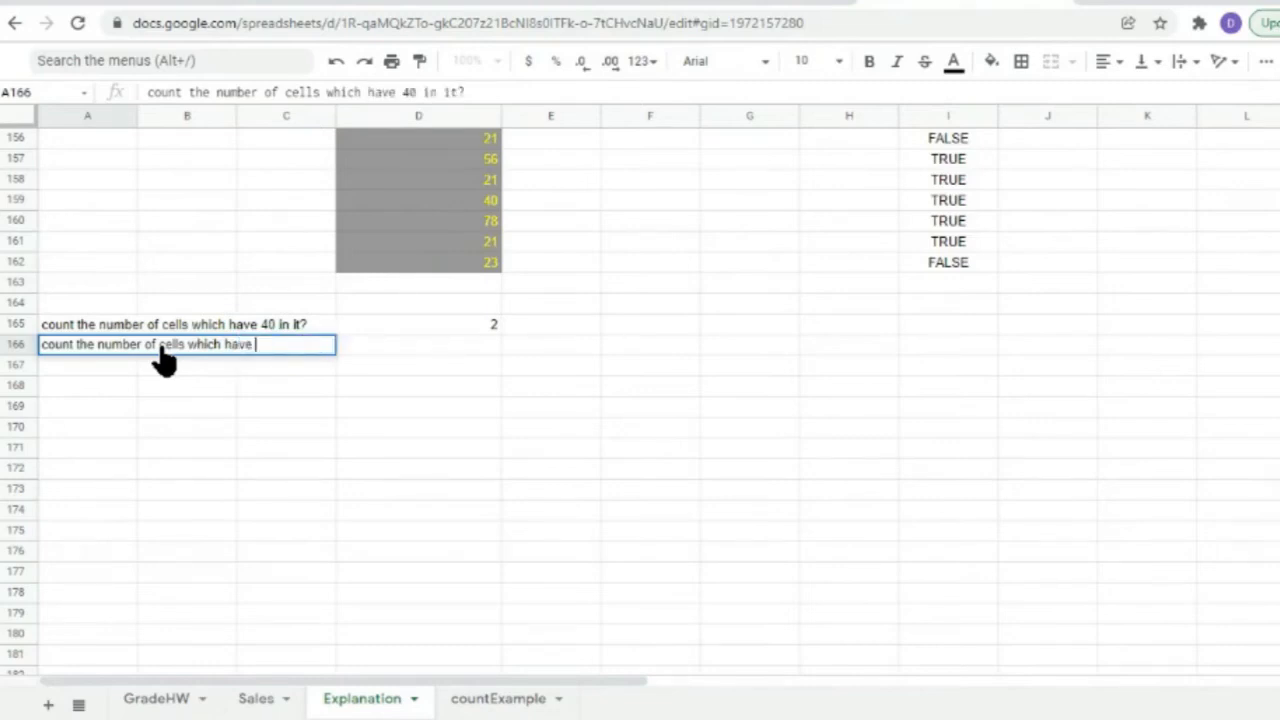
type("any value")
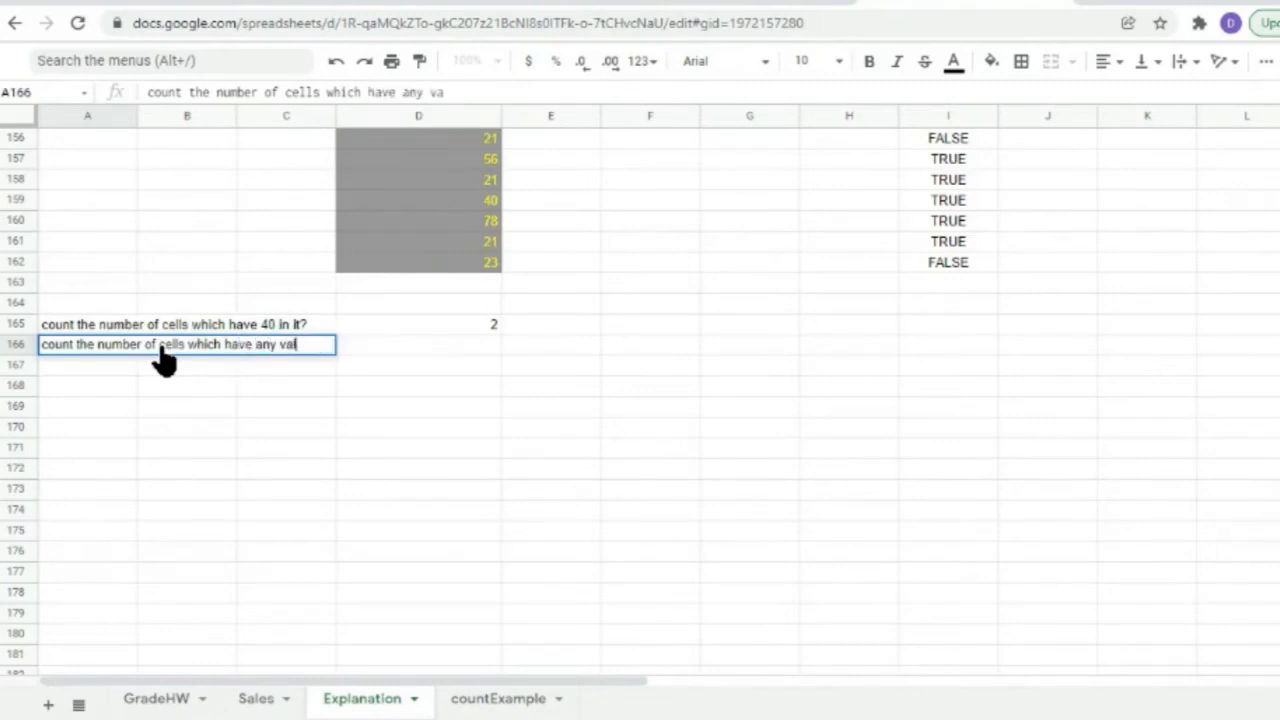
type(" other than 78")
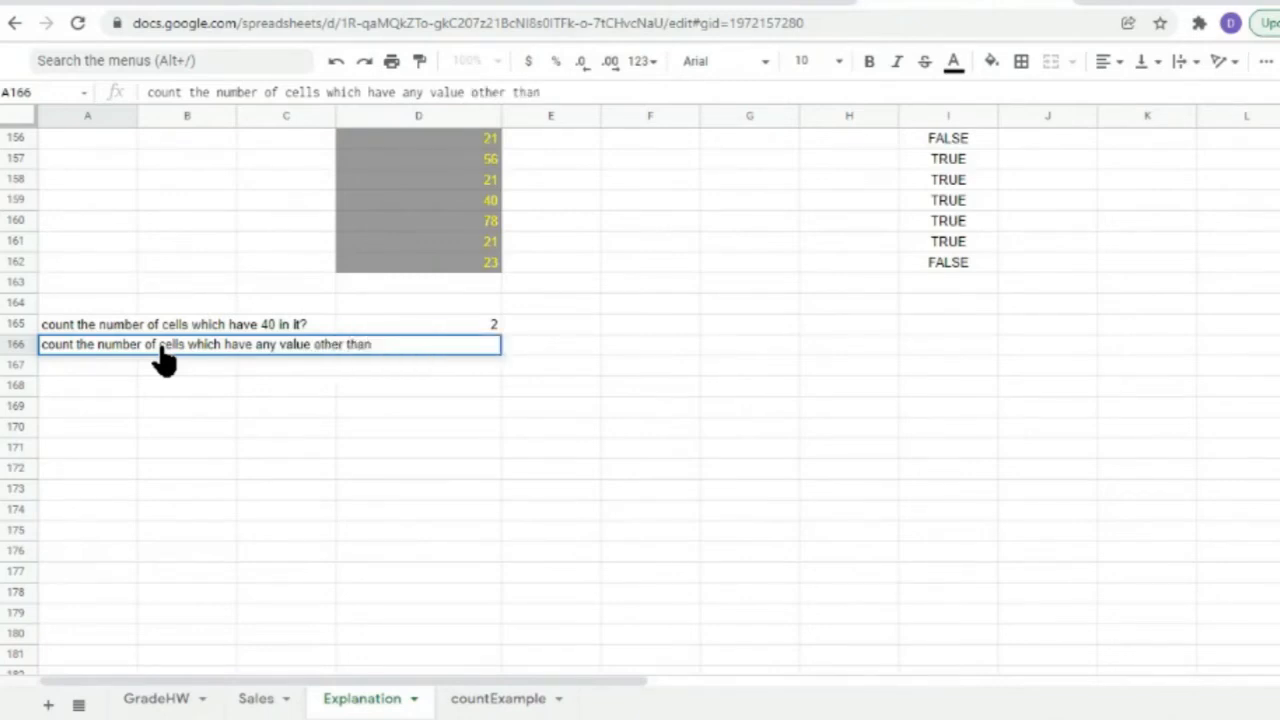
key("BackSpace")
key("BackSpace")
type("40?")
key("Return")
Enter =countif(D149:D162,"<>40") in D166 beside the question about values other than 40.
scroll(488, 262, "up", 3)
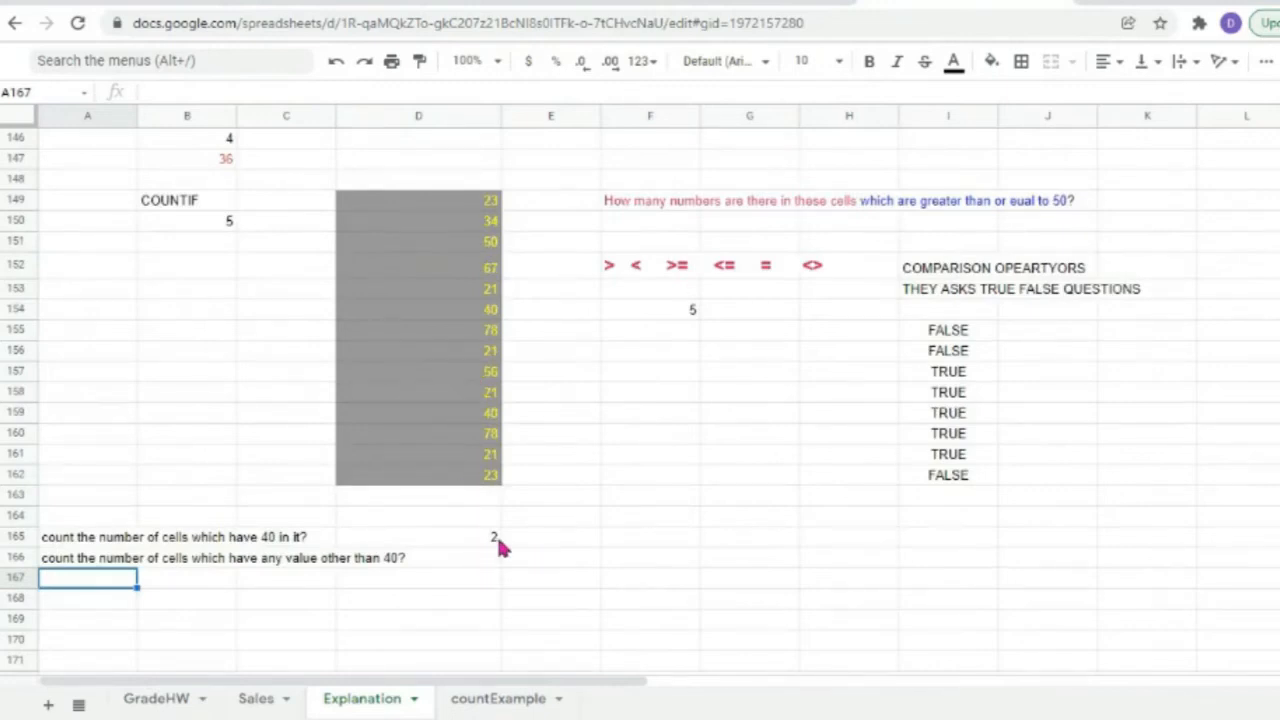
left_click_drag(443, 205, 474, 478)
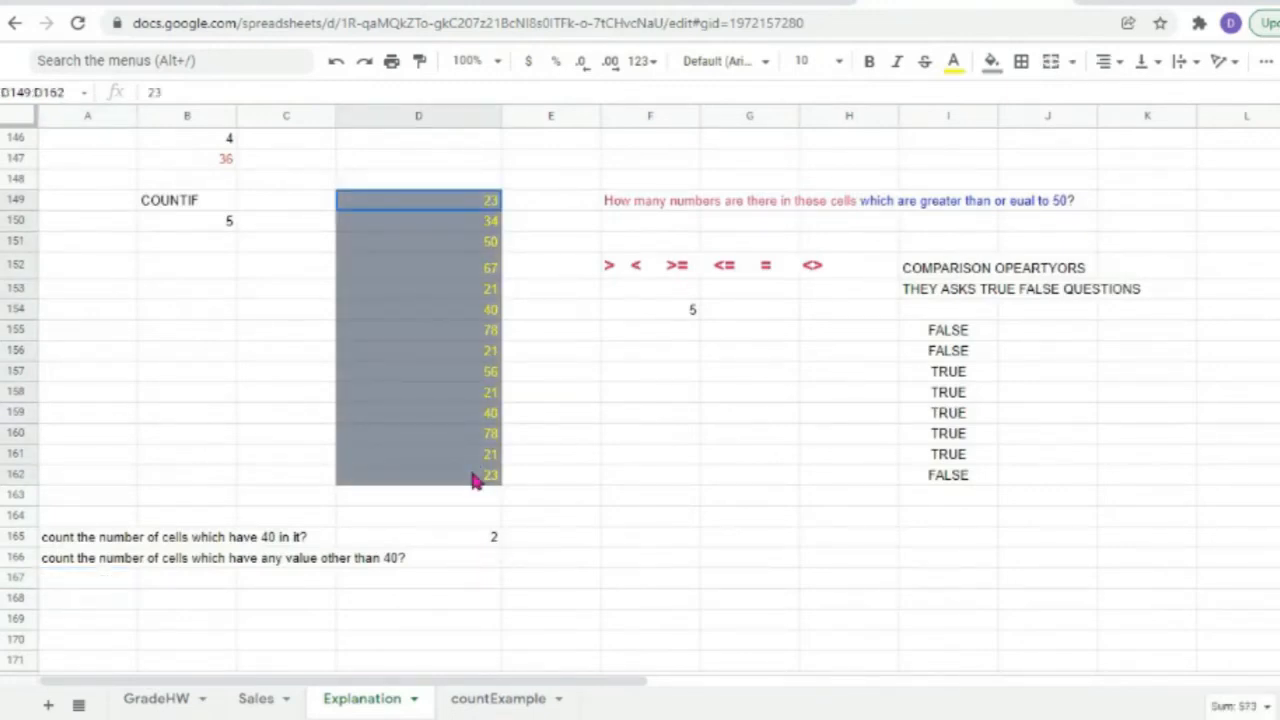
left_click(573, 418)
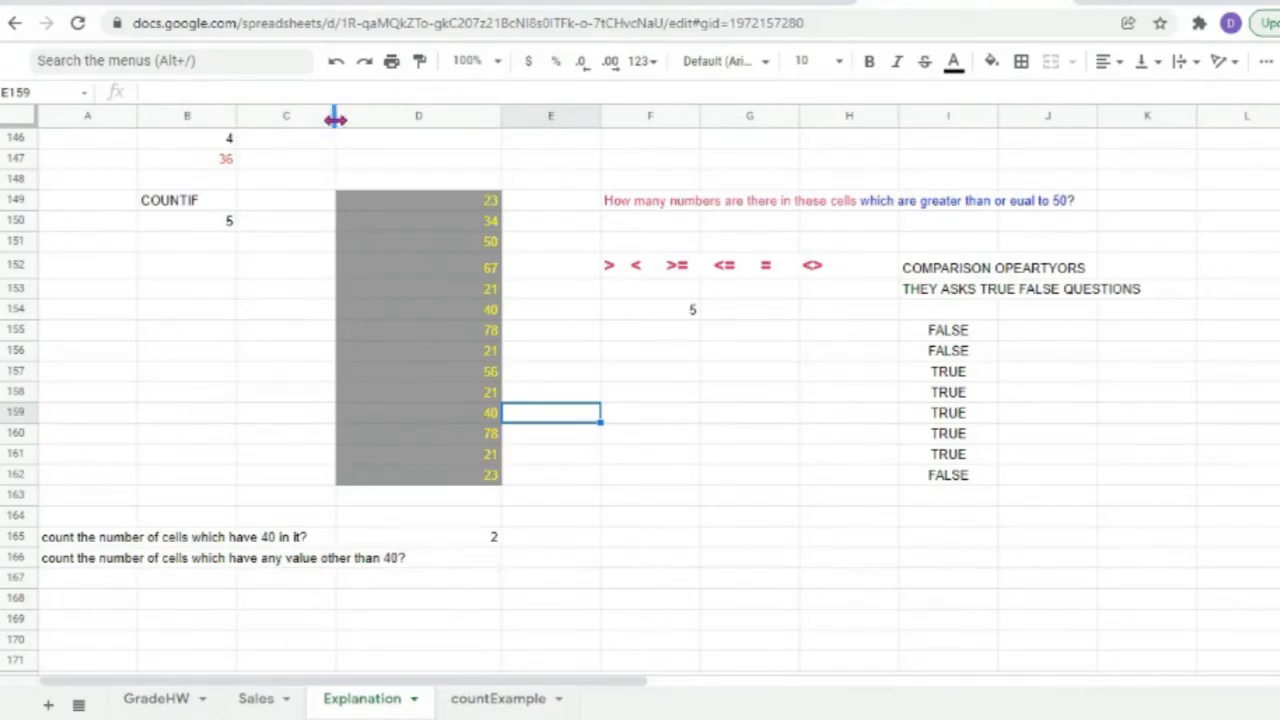
double_click(466, 567)
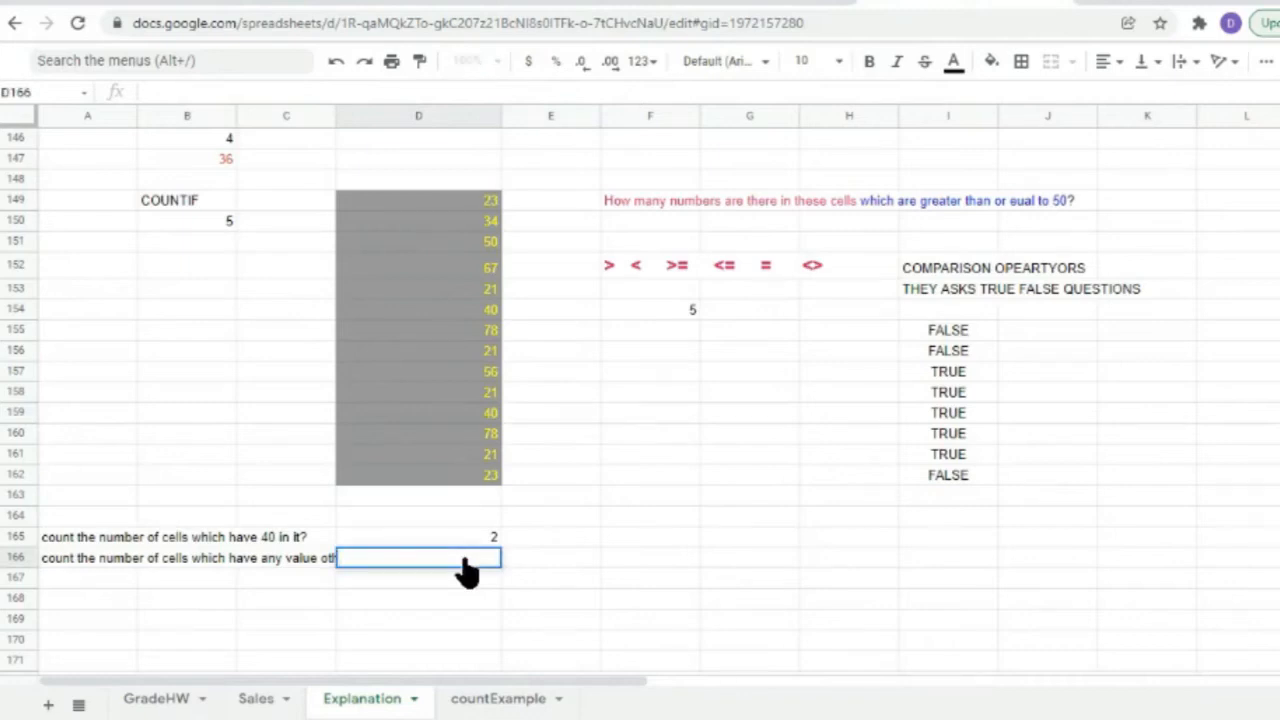
type("=count")
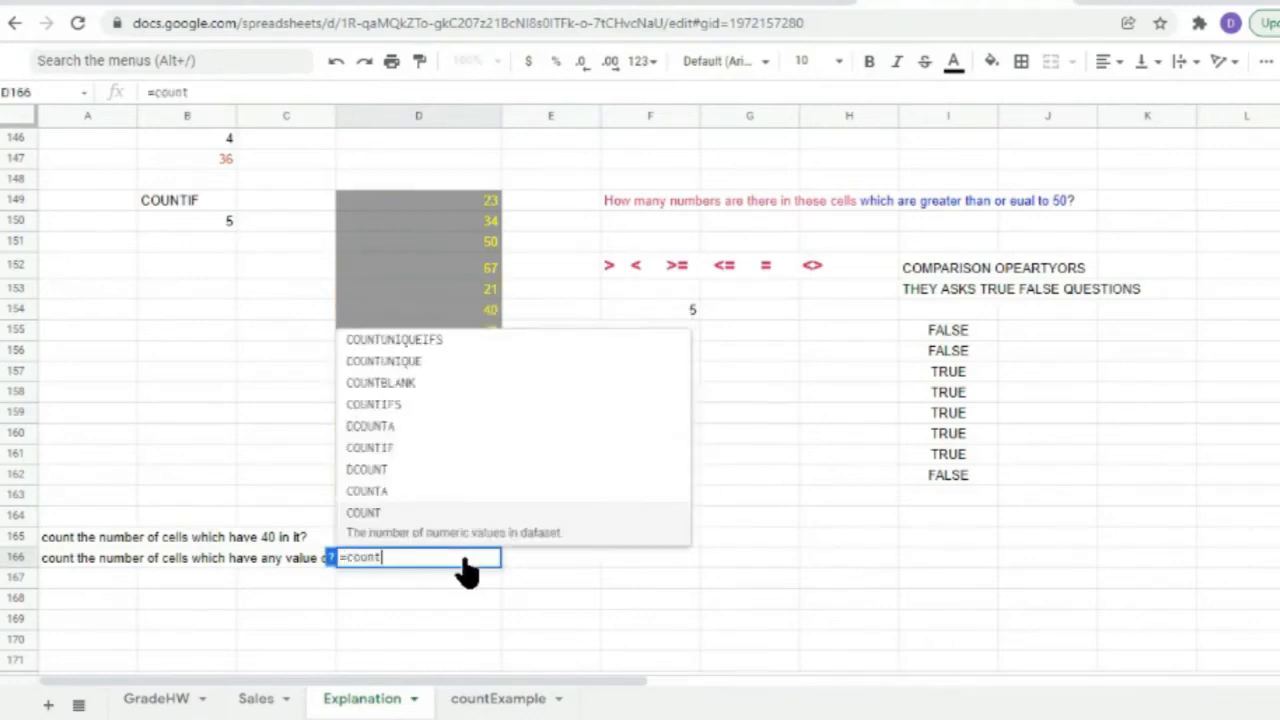
type("if(")
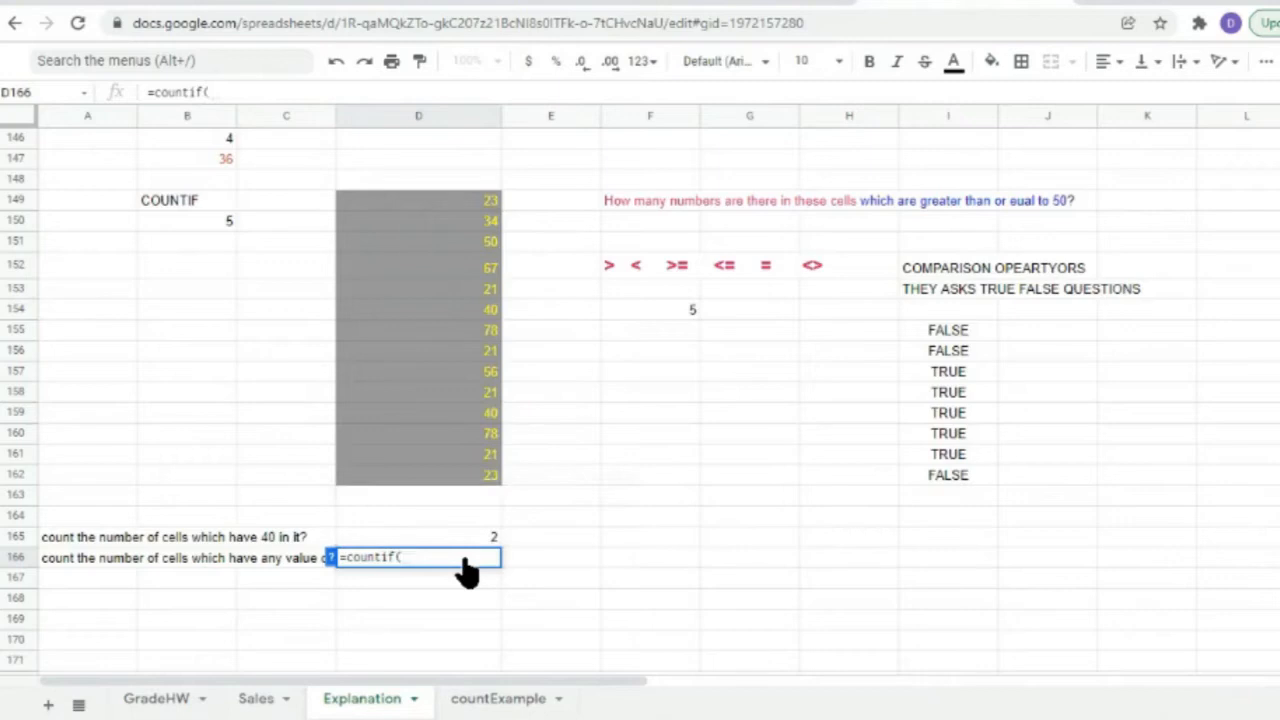
left_click_drag(452, 207, 475, 481)
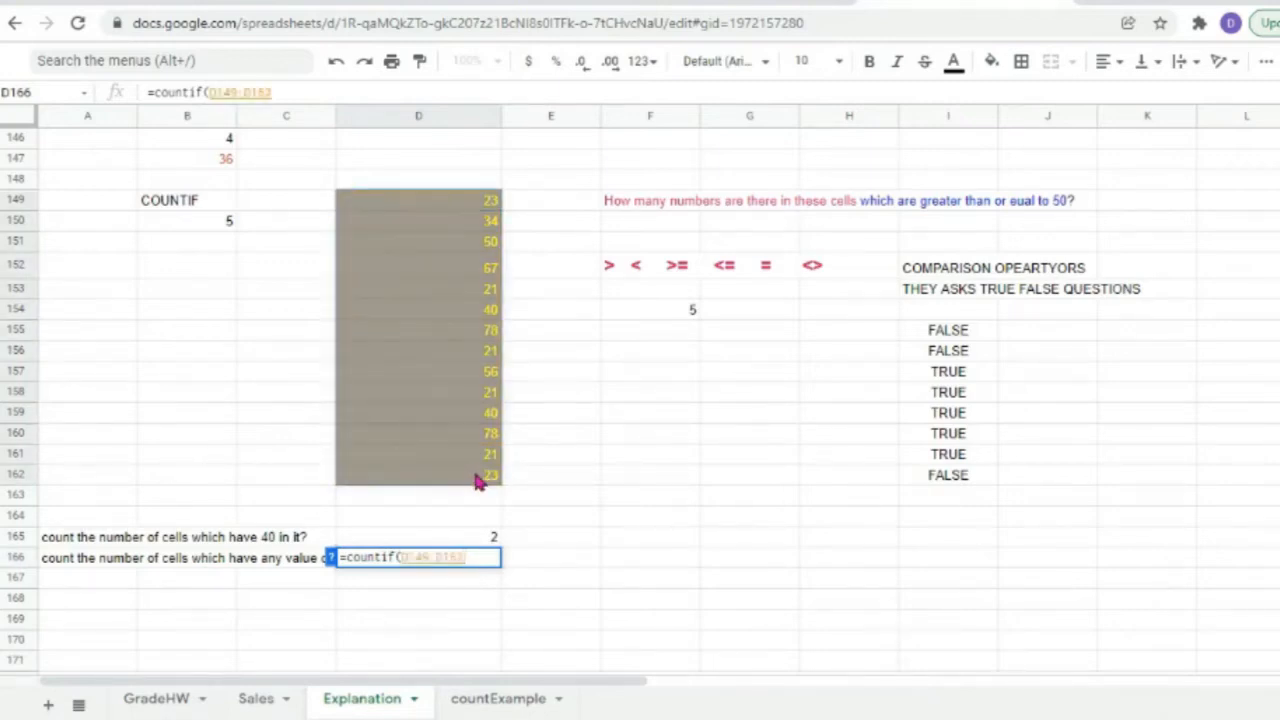
type(",")
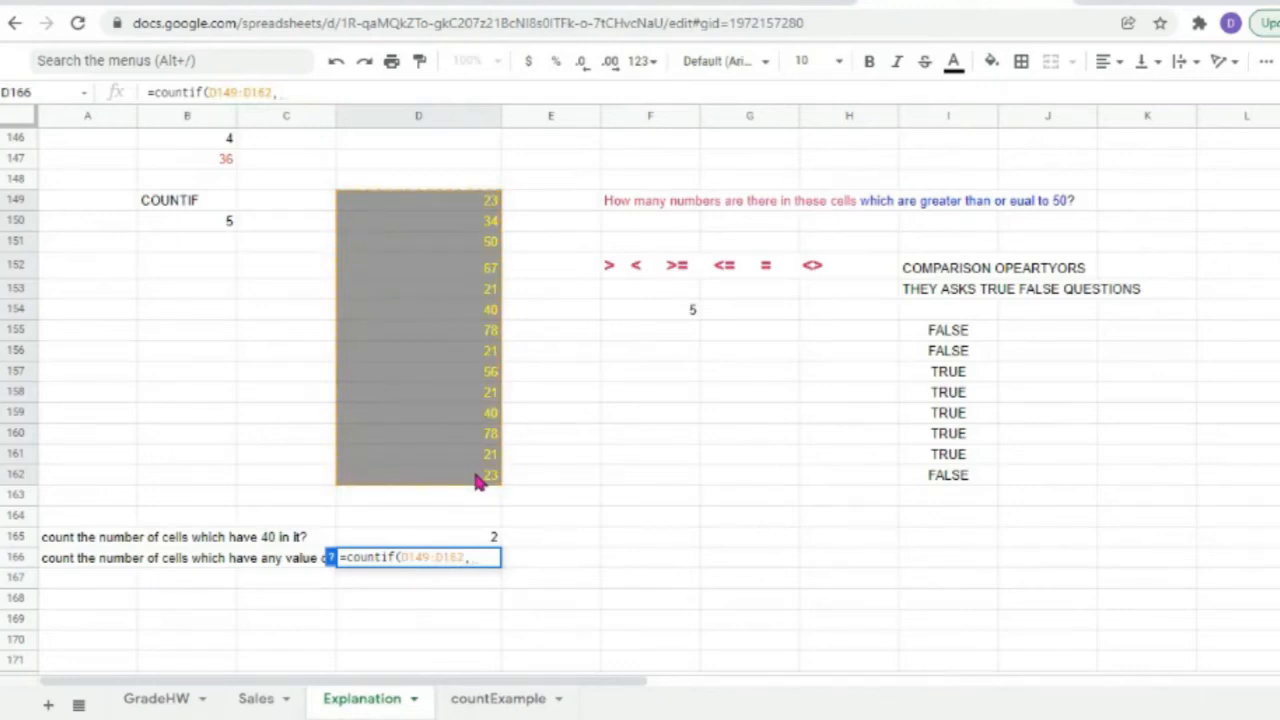
type("\"\"")
key("Left")
key("Right")
type(")")
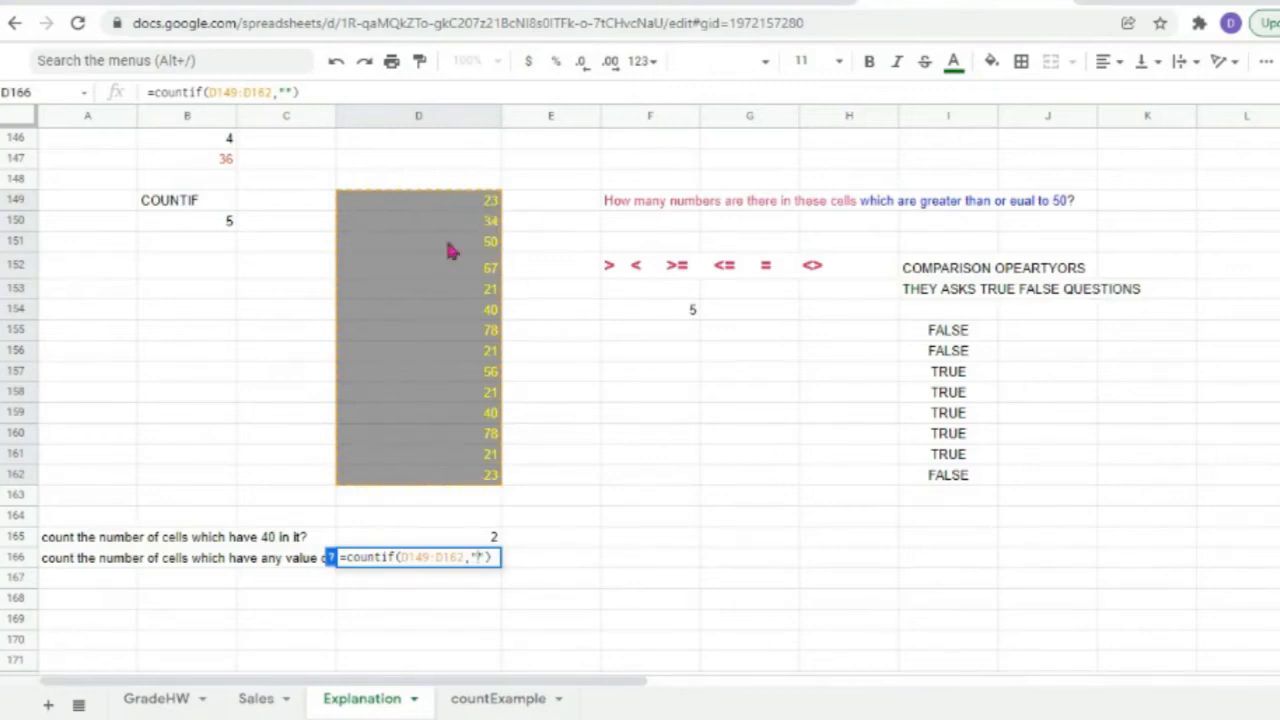
type("<>40")
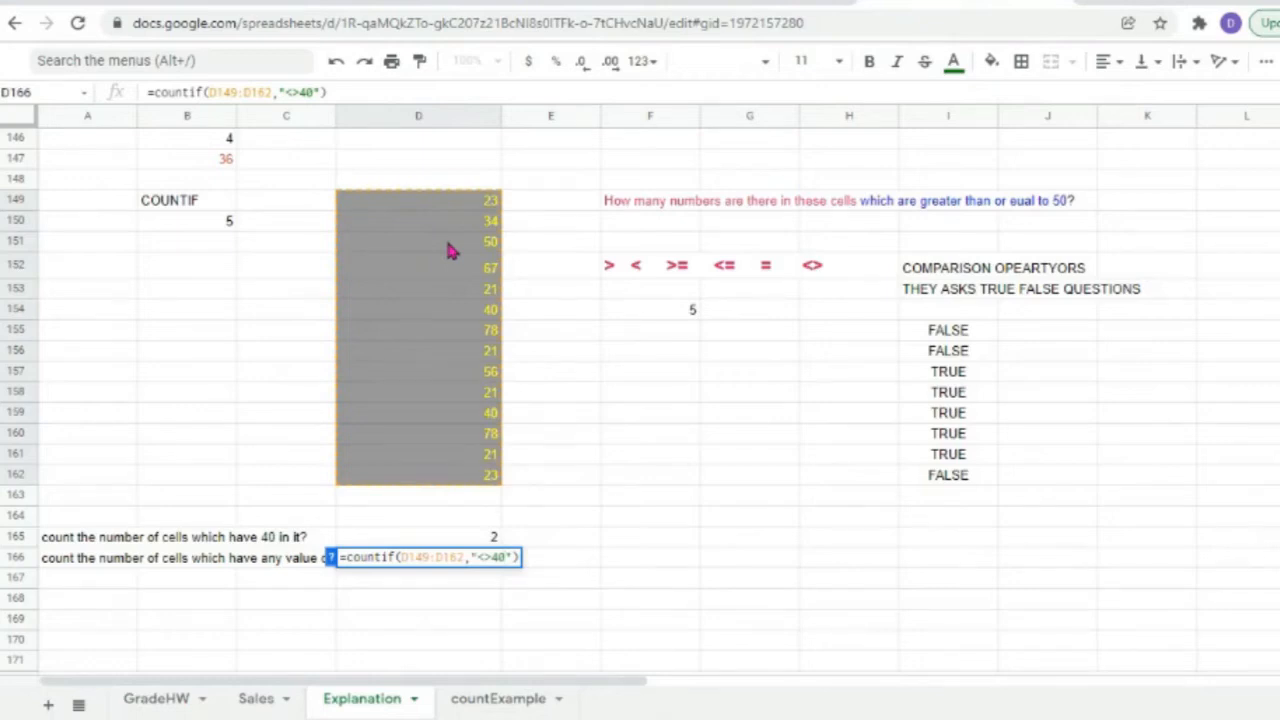
key("Return")
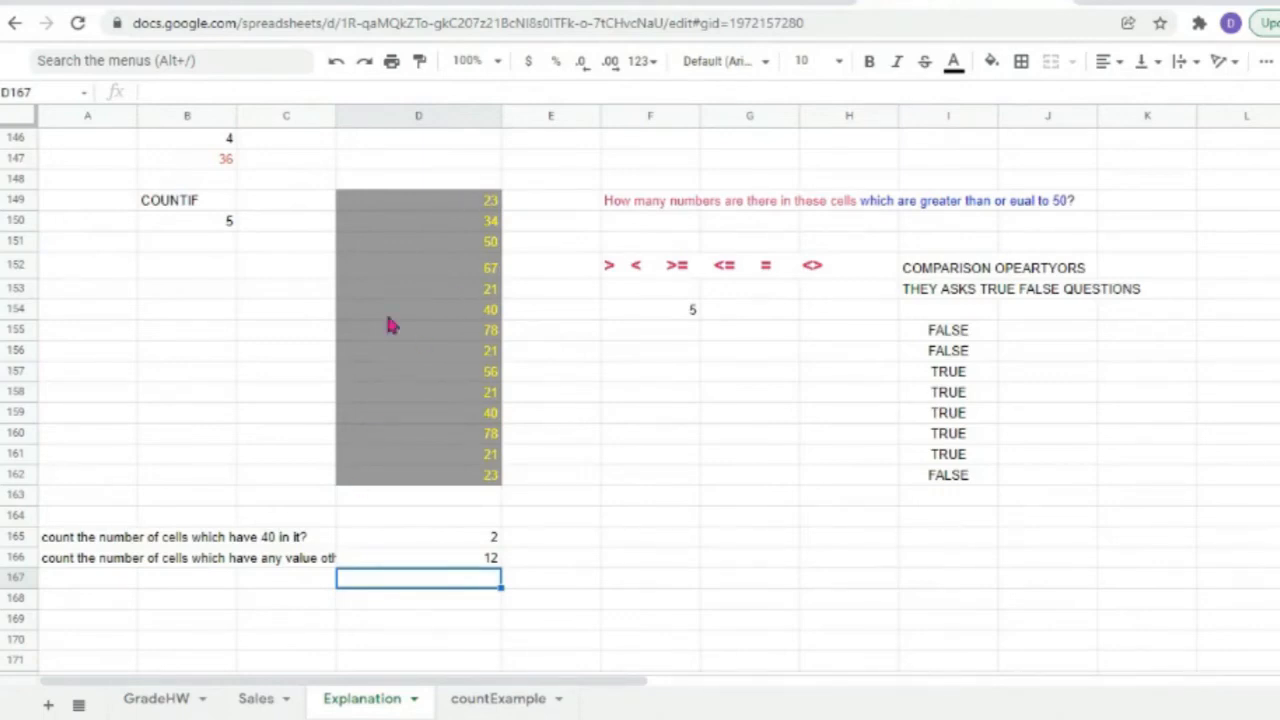
Widen column C to fit the question in A166 and add the question "Total number of cells?" in A164.
left_click_drag(334, 118, 454, 118)
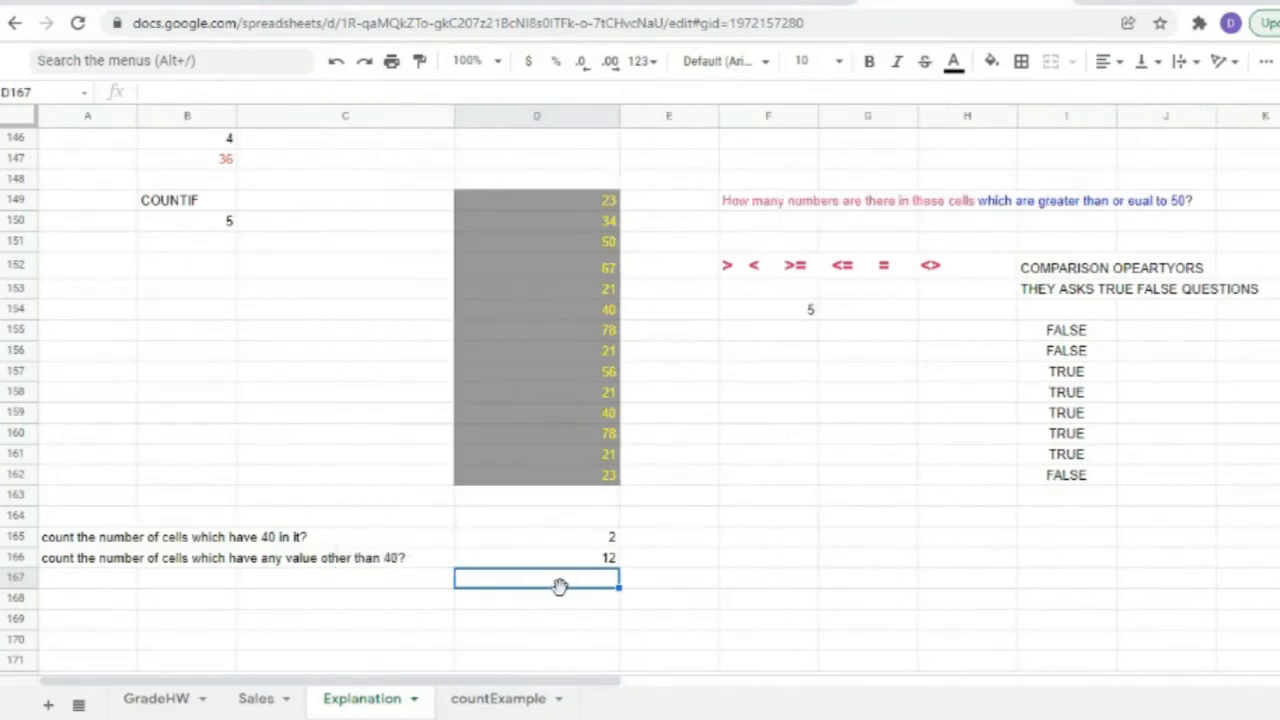
double_click(678, 562)
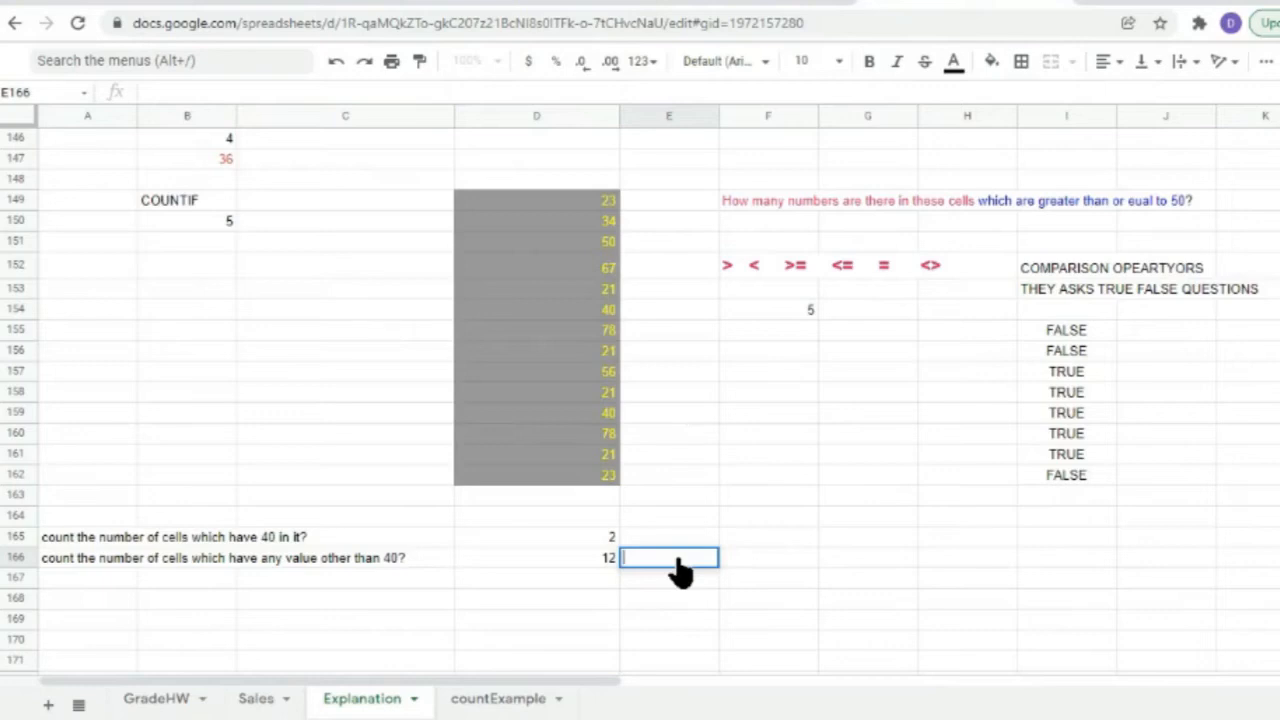
left_click(70, 519)
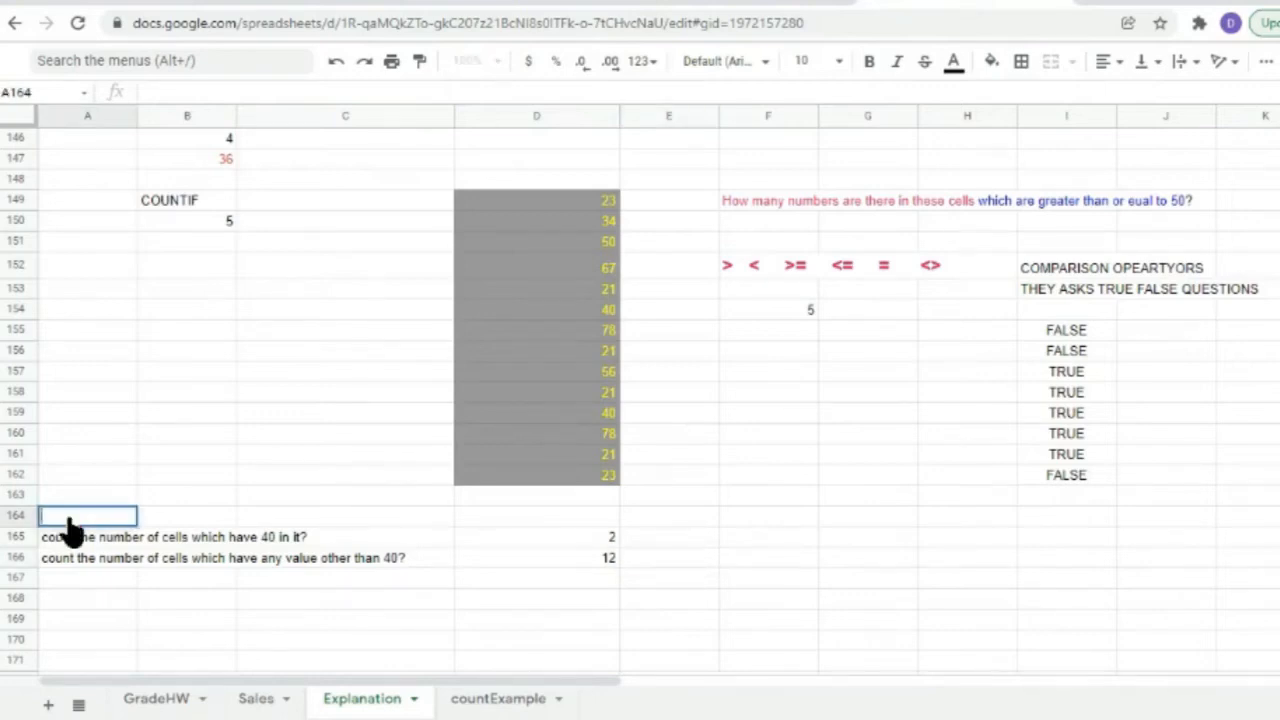
type("Total numb")
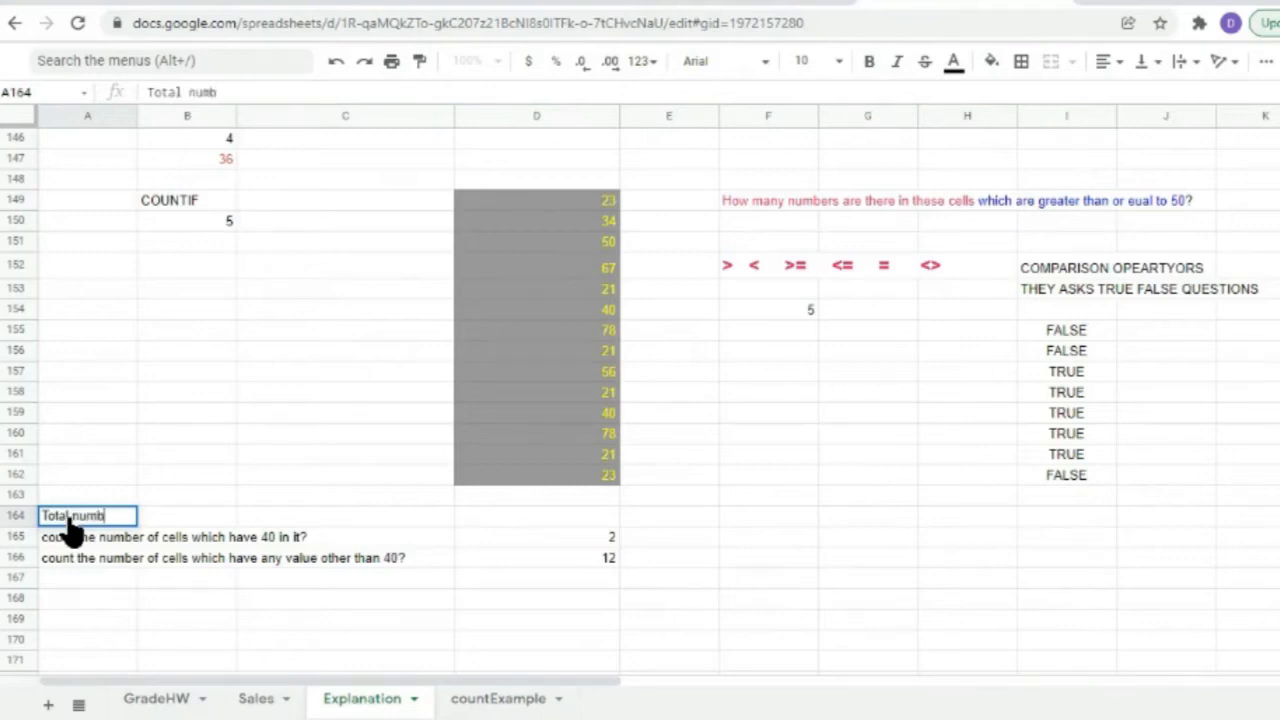
type("er of cell")
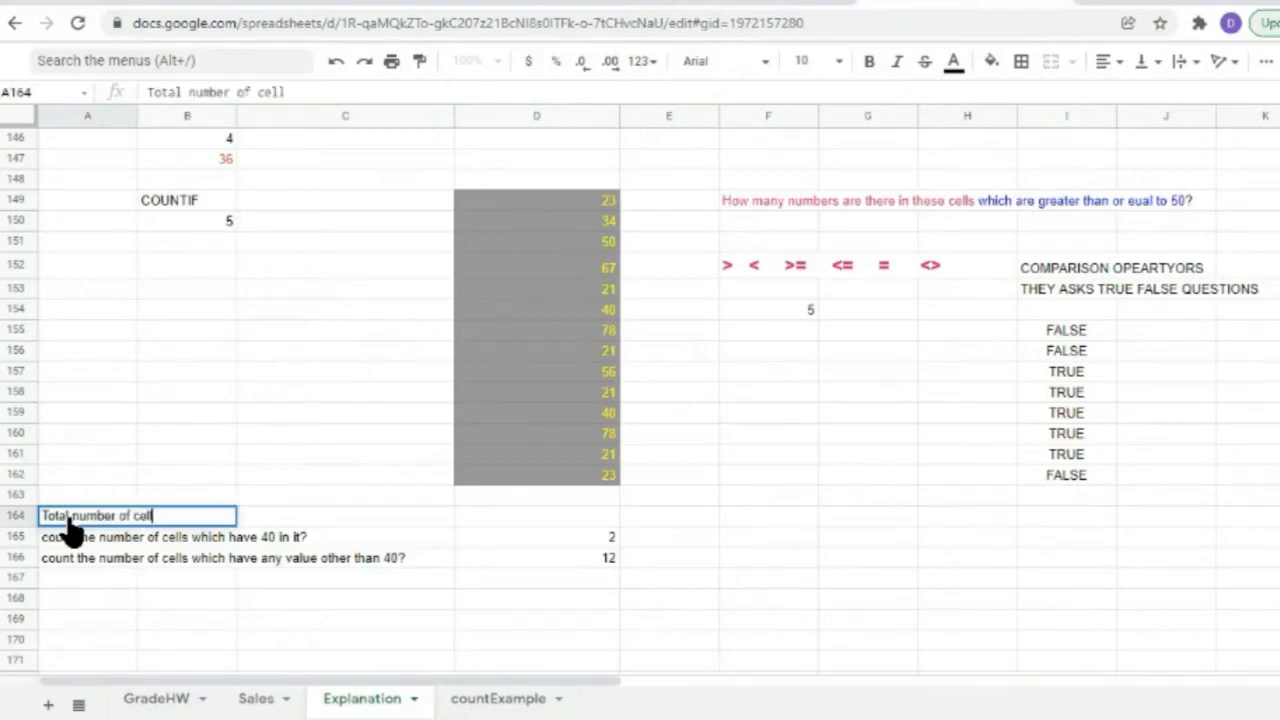
type("s?")
left_click(187, 577)
Enter =count(D149:D162) in D164 beside the total number of cells question.
left_click(540, 516)
type("=count(")
left_click_drag(519, 207, 583, 489)
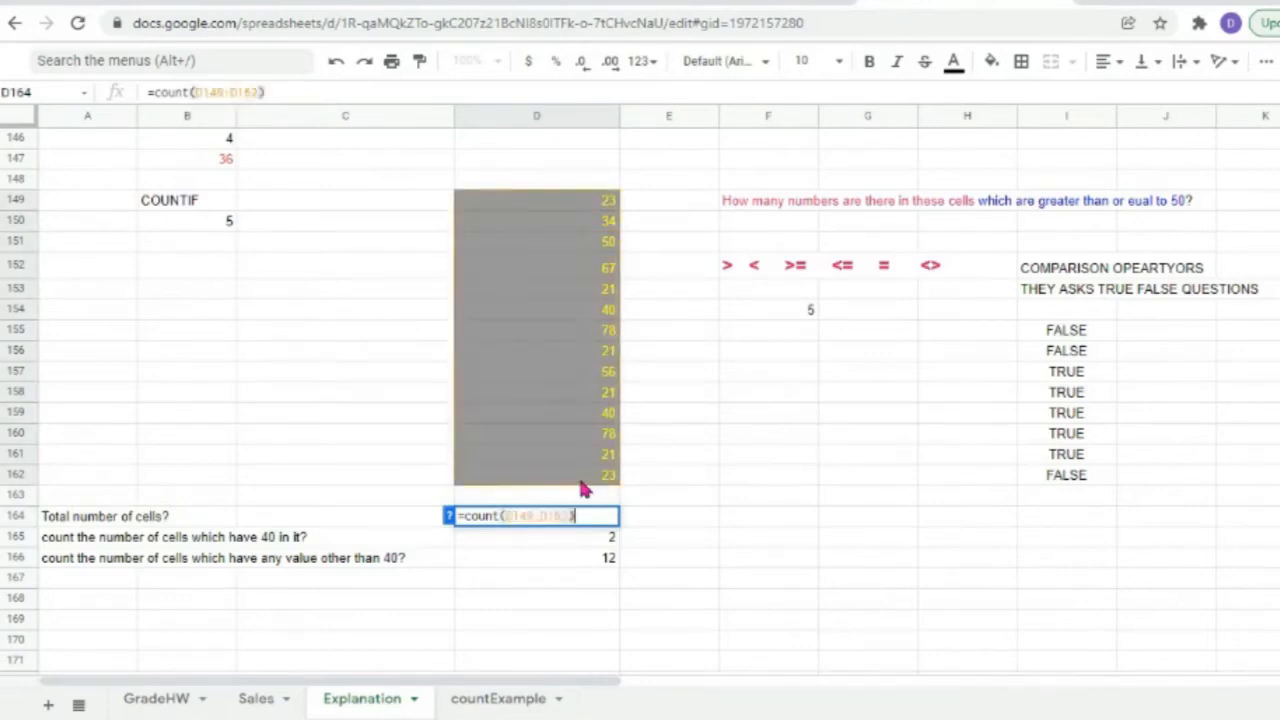
key("Return")
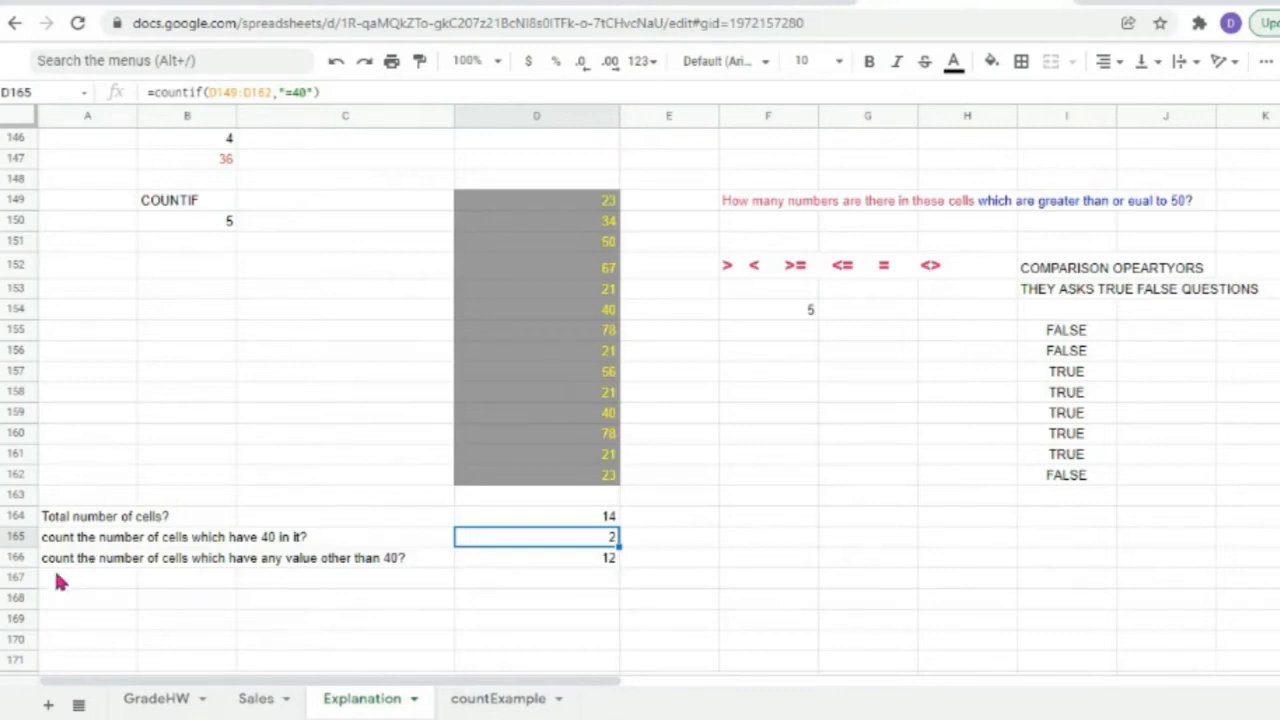
Reword A165 to "count the number of cells which have values greater than or equal to 40 in it?" and widen column C to fit it.
double_click(266, 543)
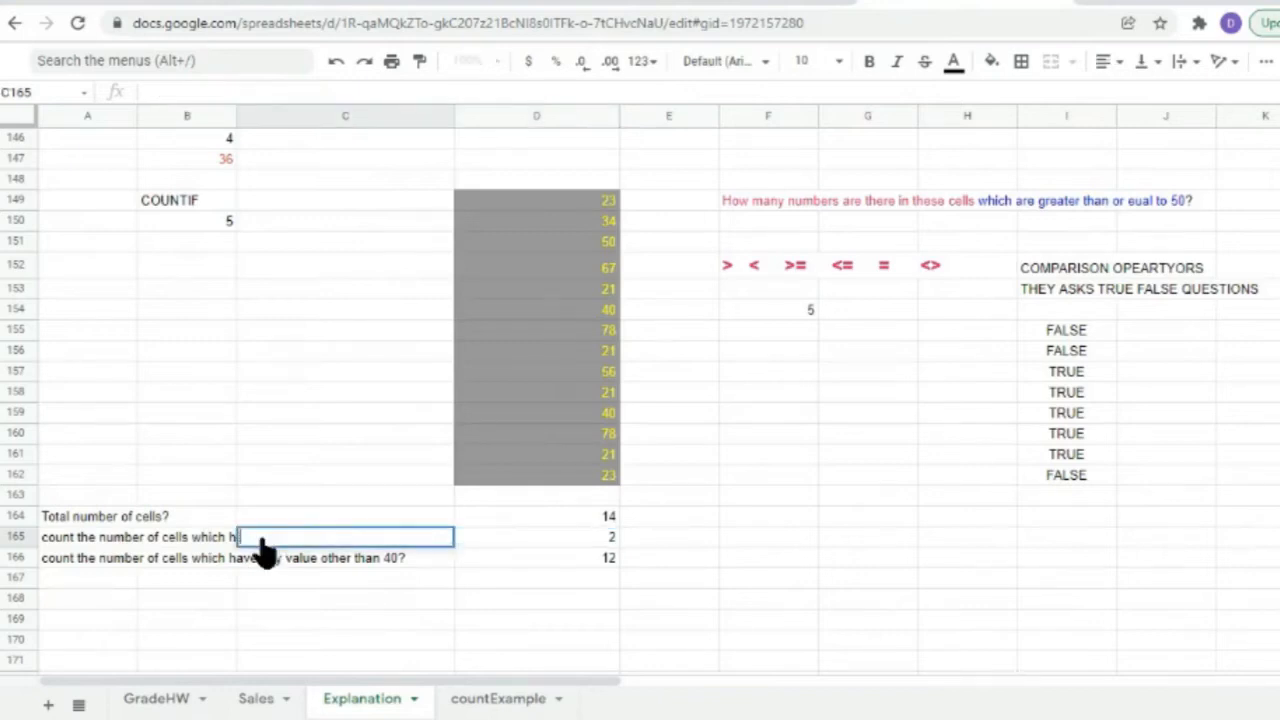
left_click(66, 537)
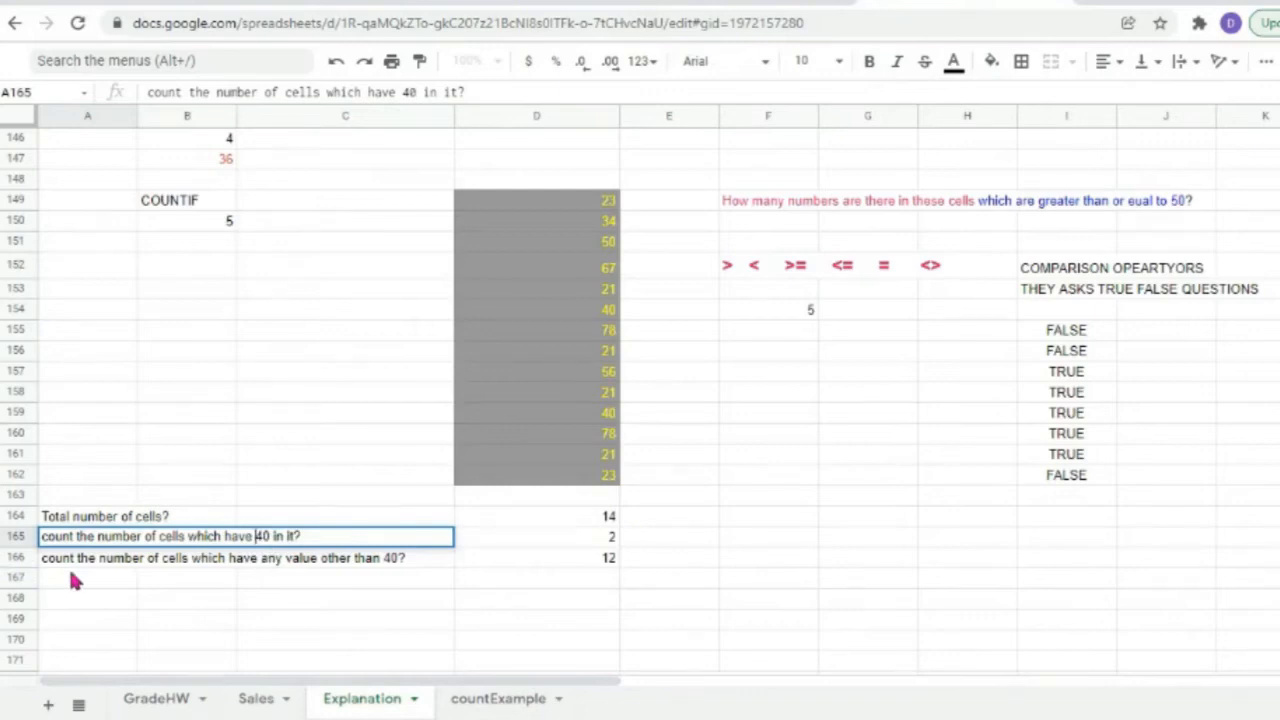
type("values ")
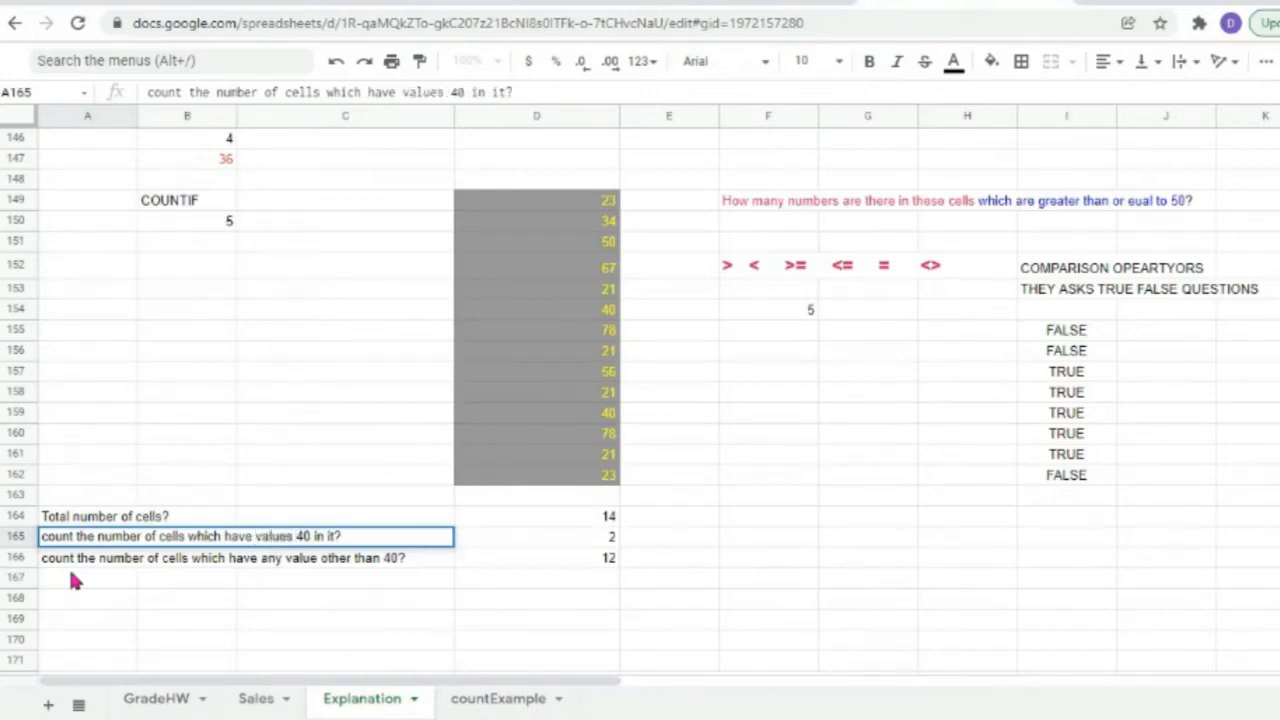
type("greater than or equal")
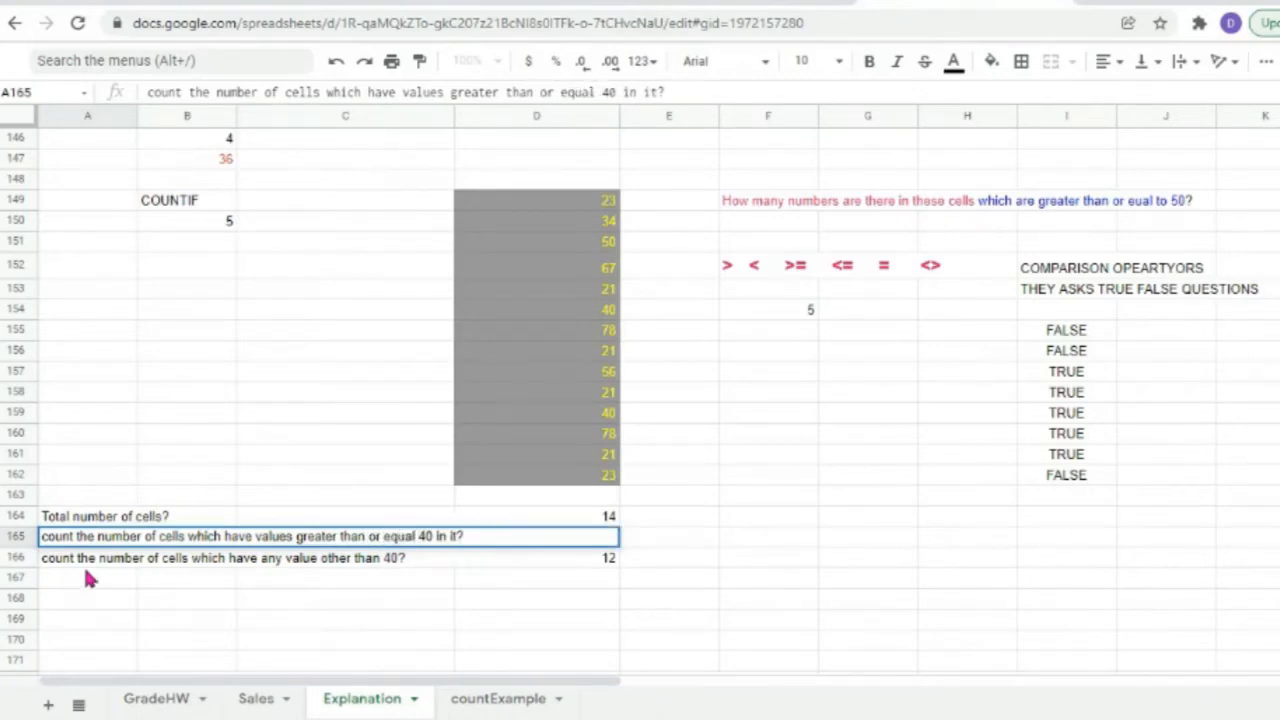
type(" to")
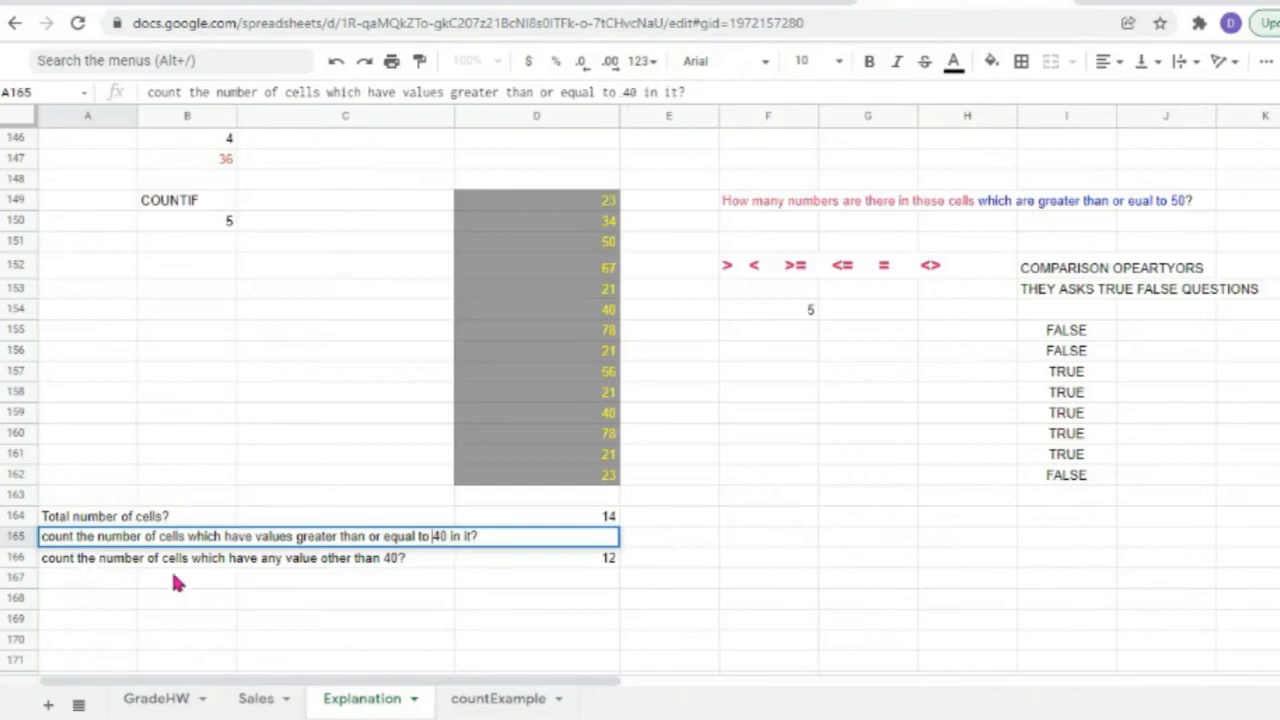
left_click(163, 560)
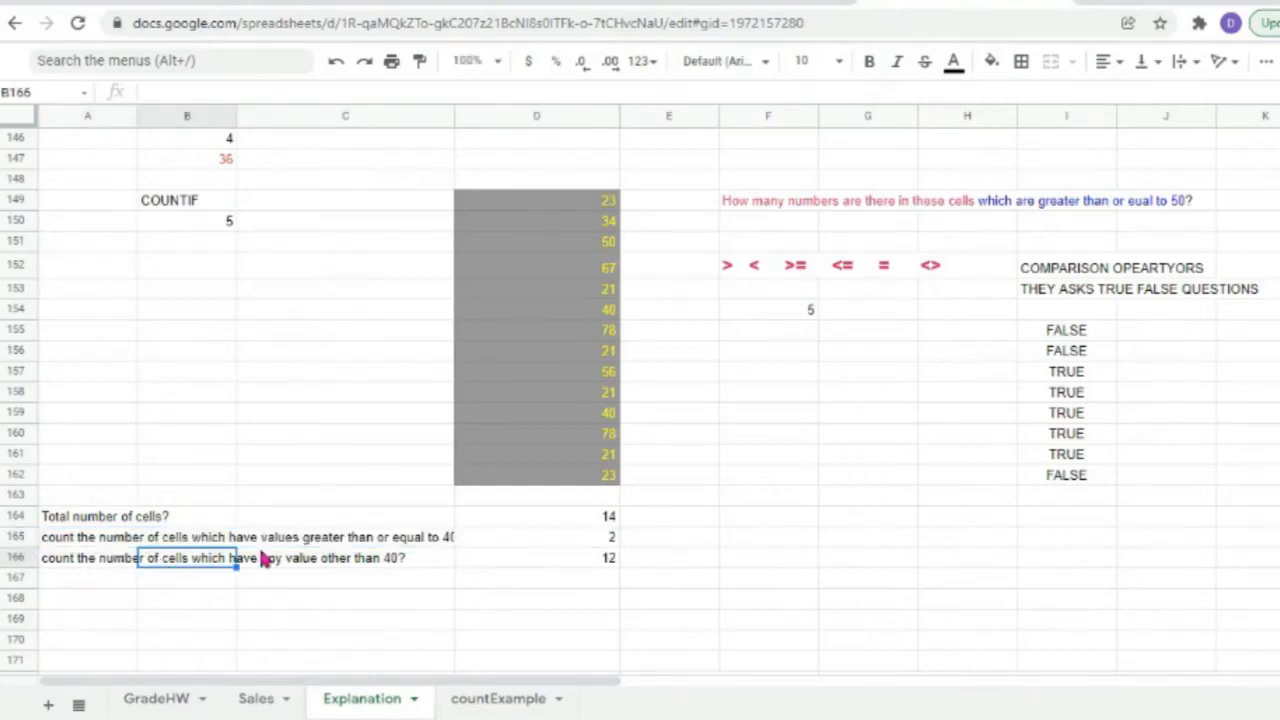
left_click_drag(455, 116, 572, 116)
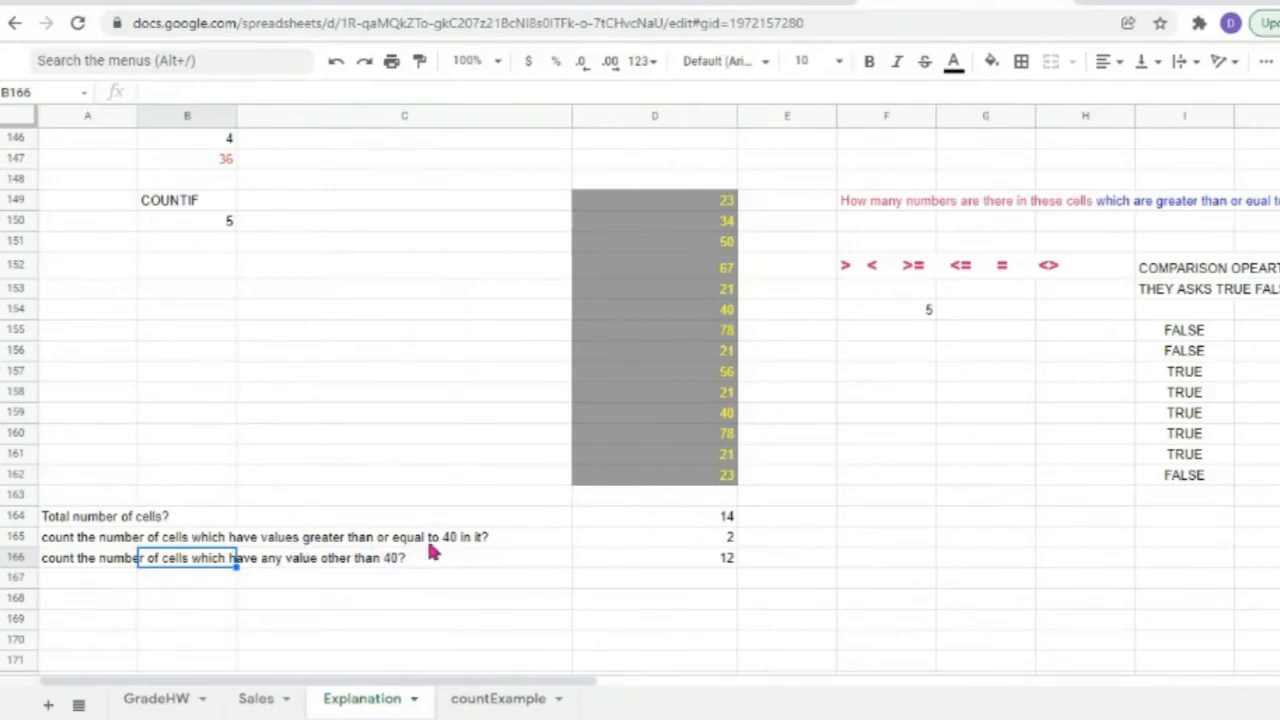
Change the COUNTIF criterion in D165 to ">=40" to match the greater than or equal to 40 question.
left_click(650, 541)
double_click(650, 541)
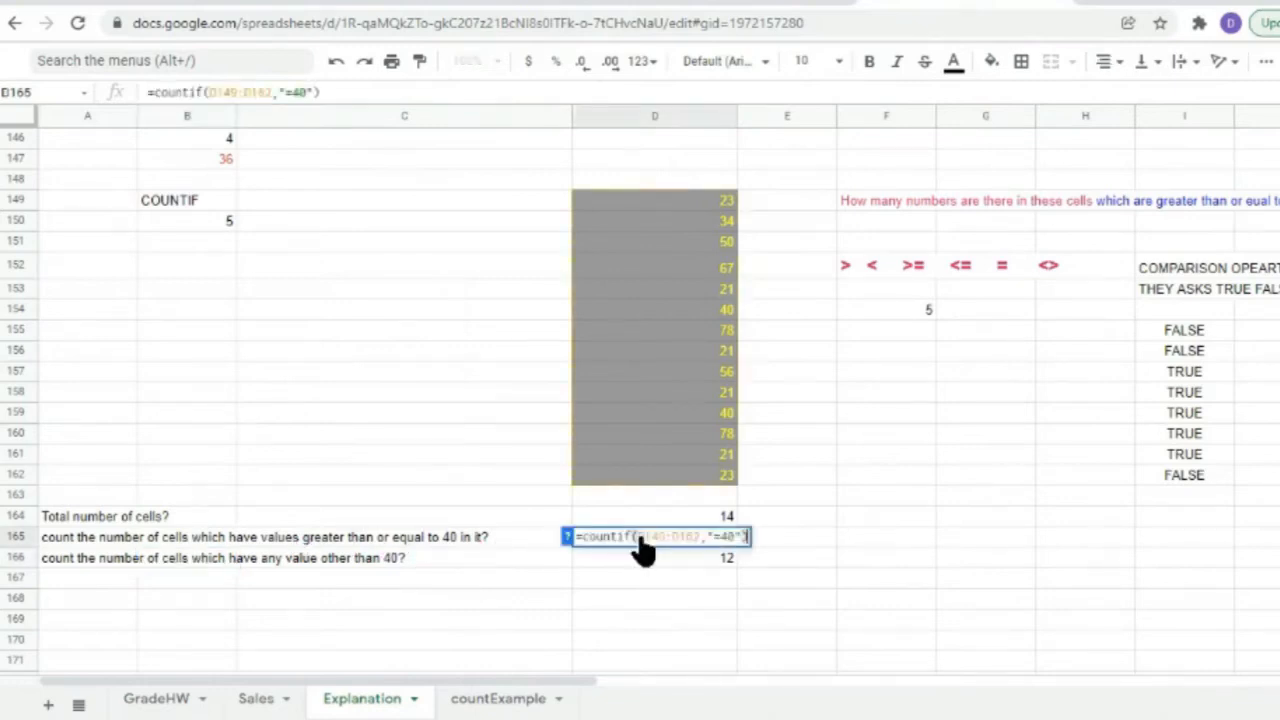
left_click(723, 539)
type(">")
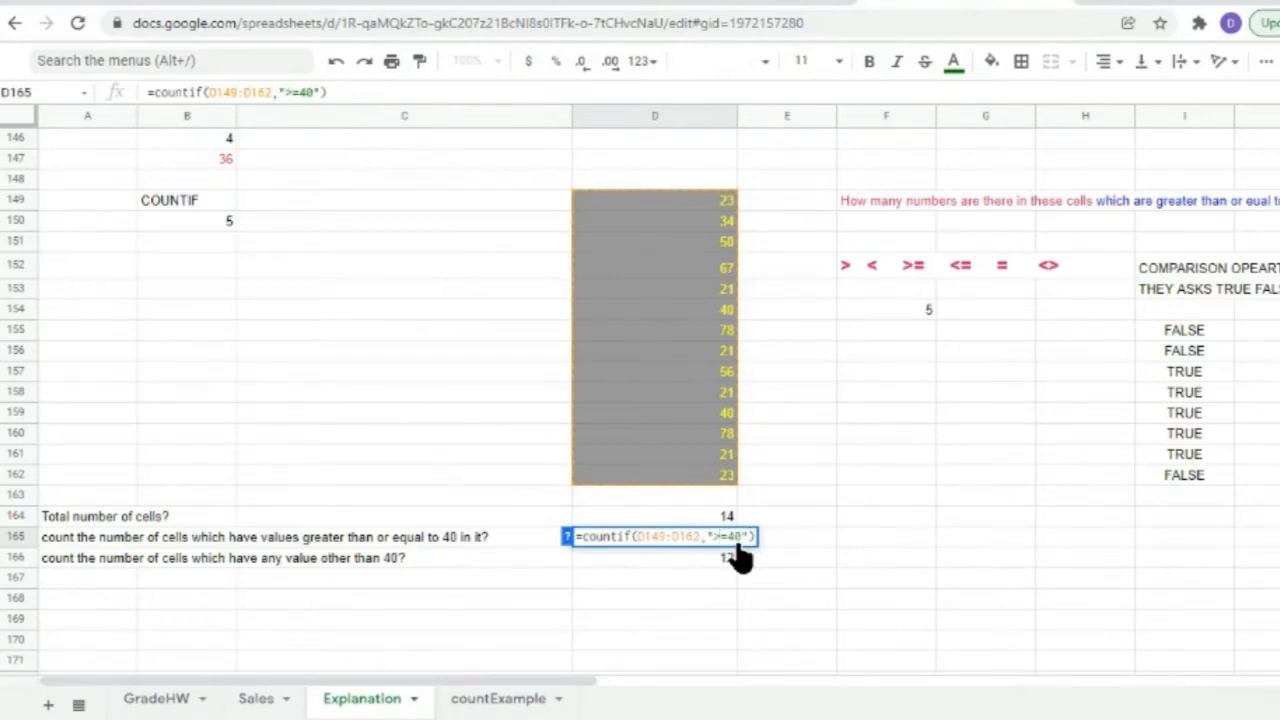
key("Return")
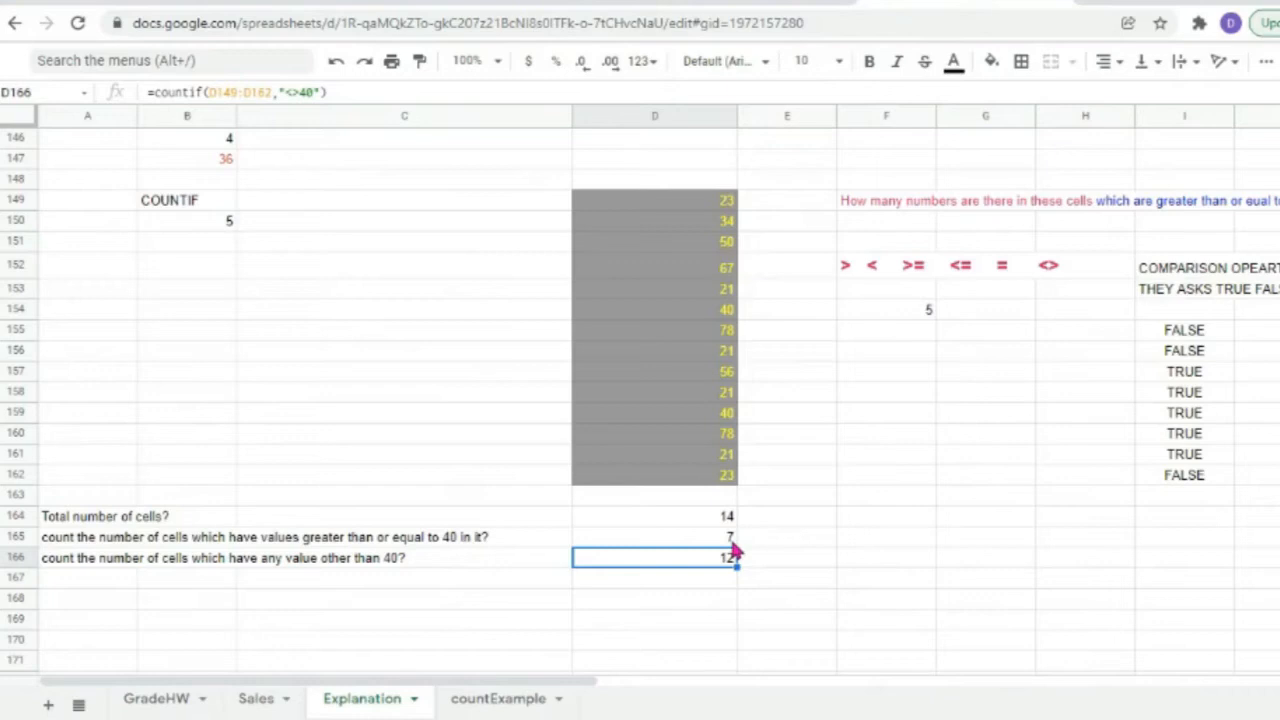
Check the numbers in D149:D162 one by one for values greater than or equal to 40.
left_click(727, 262)
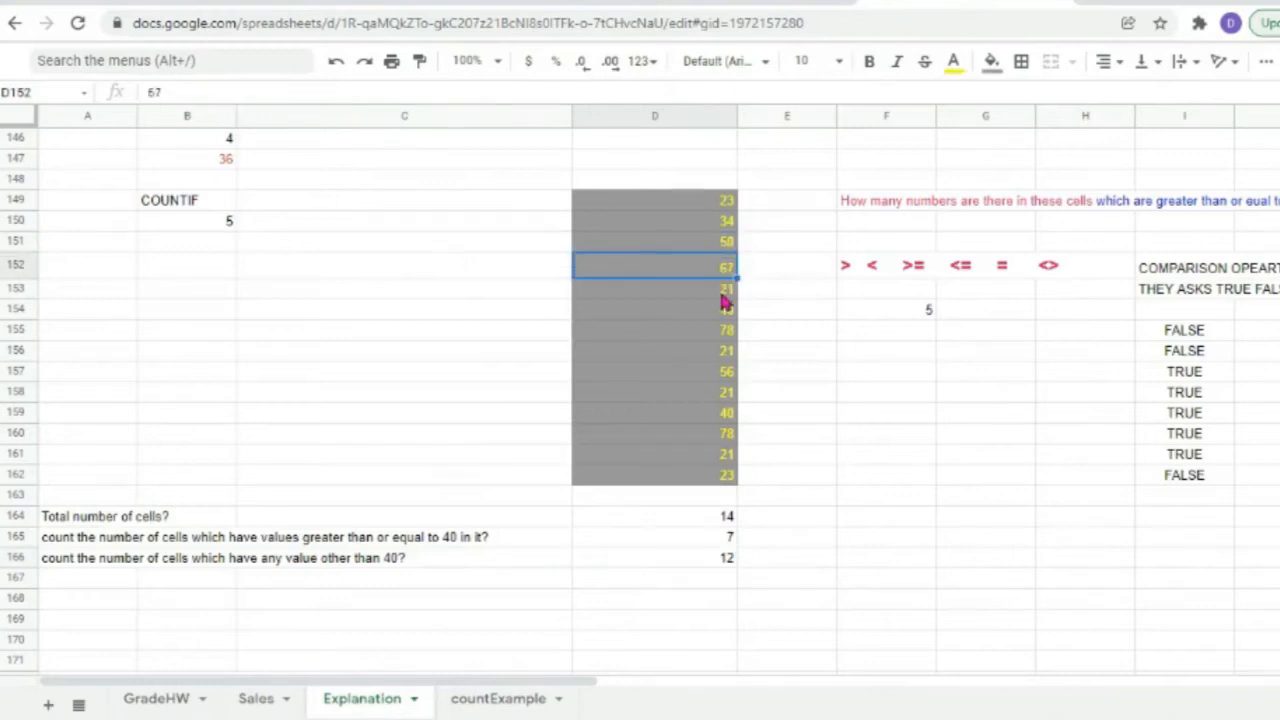
left_click(729, 310)
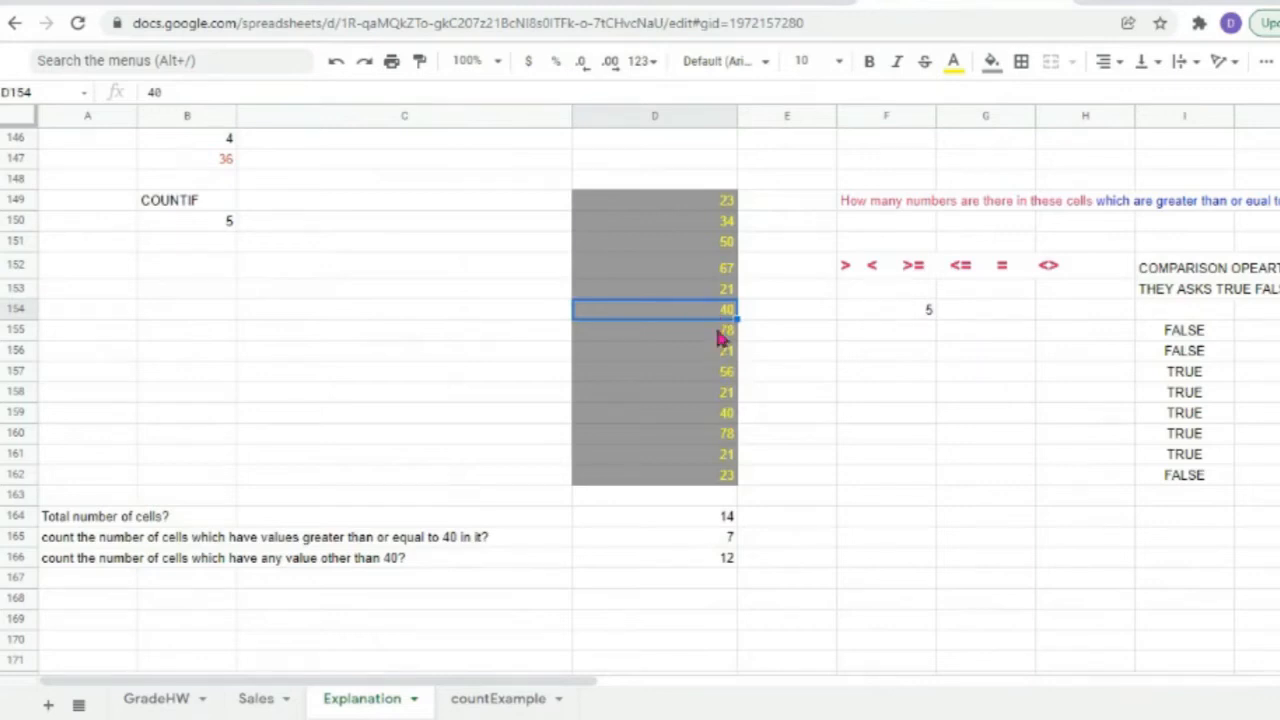
left_click(722, 333)
left_click(726, 372)
left_click(727, 414)
left_click(728, 432)
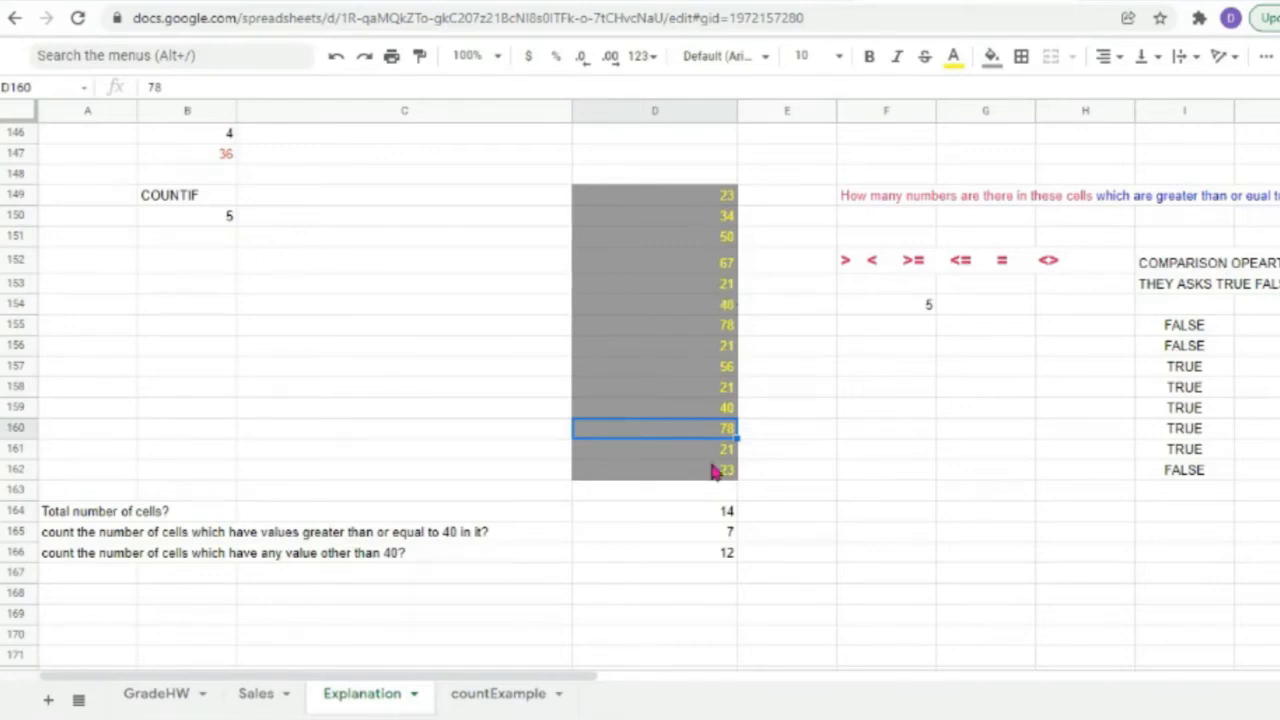
Narrow column D and fill E149:E155 with three sample first names followed by abc, xyz, pqr and 56uly.
left_click_drag(737, 116, 690, 118)
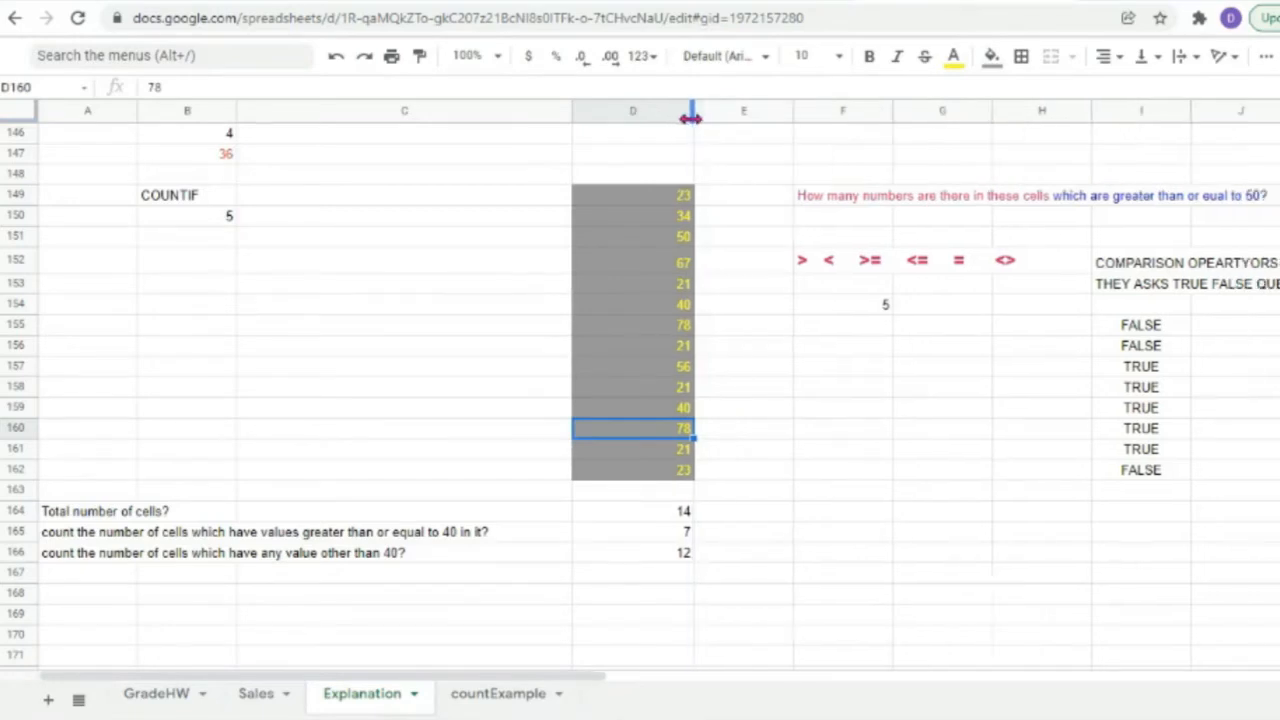
left_click(722, 197)
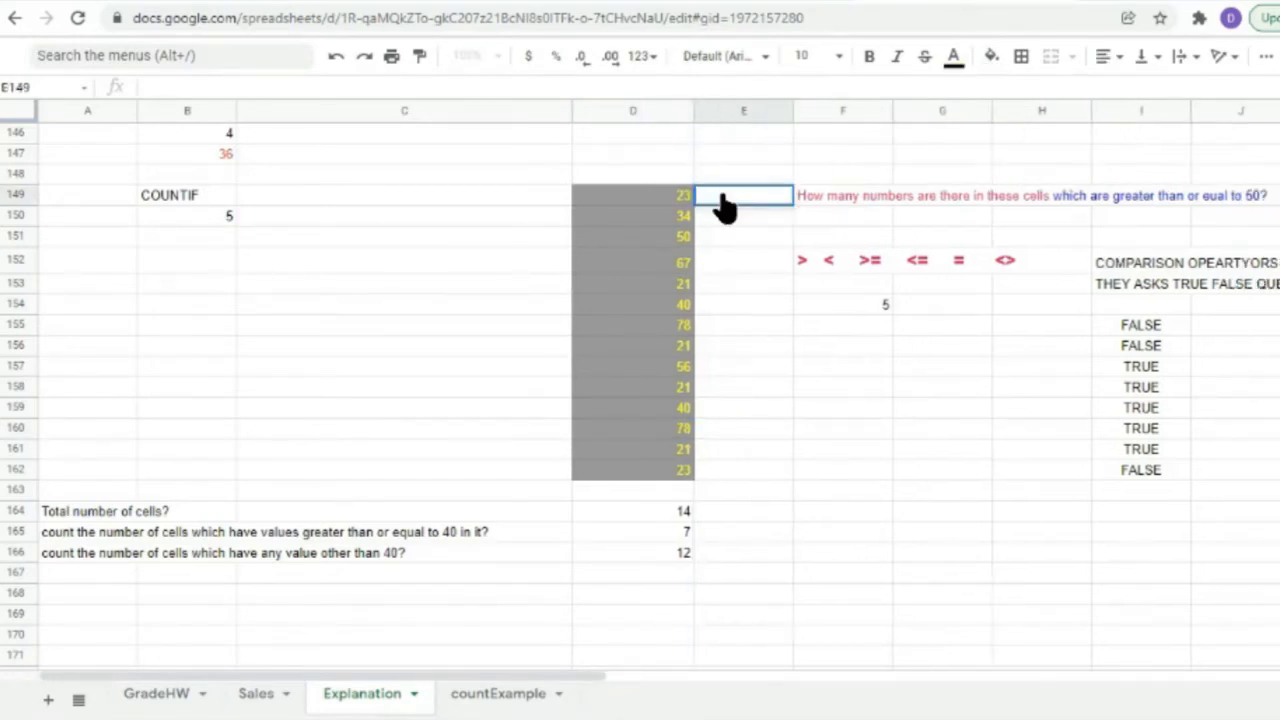
type("ram")
left_click(720, 217)
type("andrew")
left_click(722, 240)
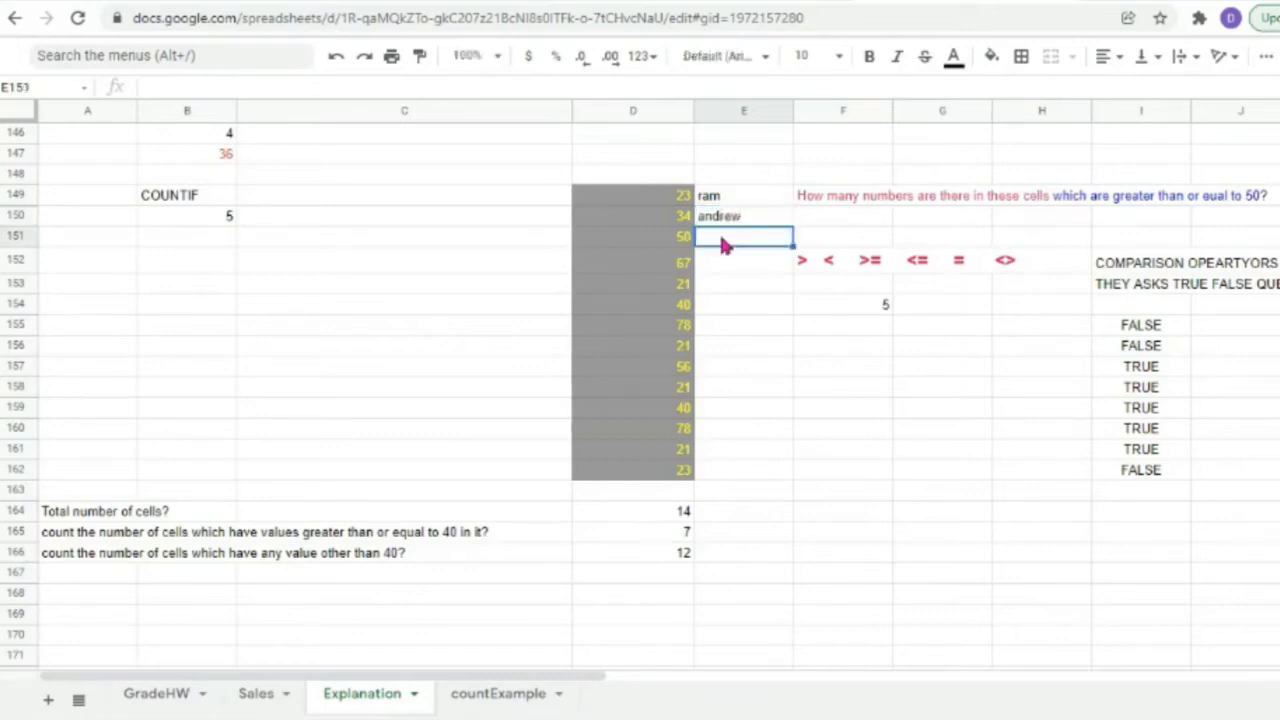
type("thomas")
left_click(728, 261)
type("abc")
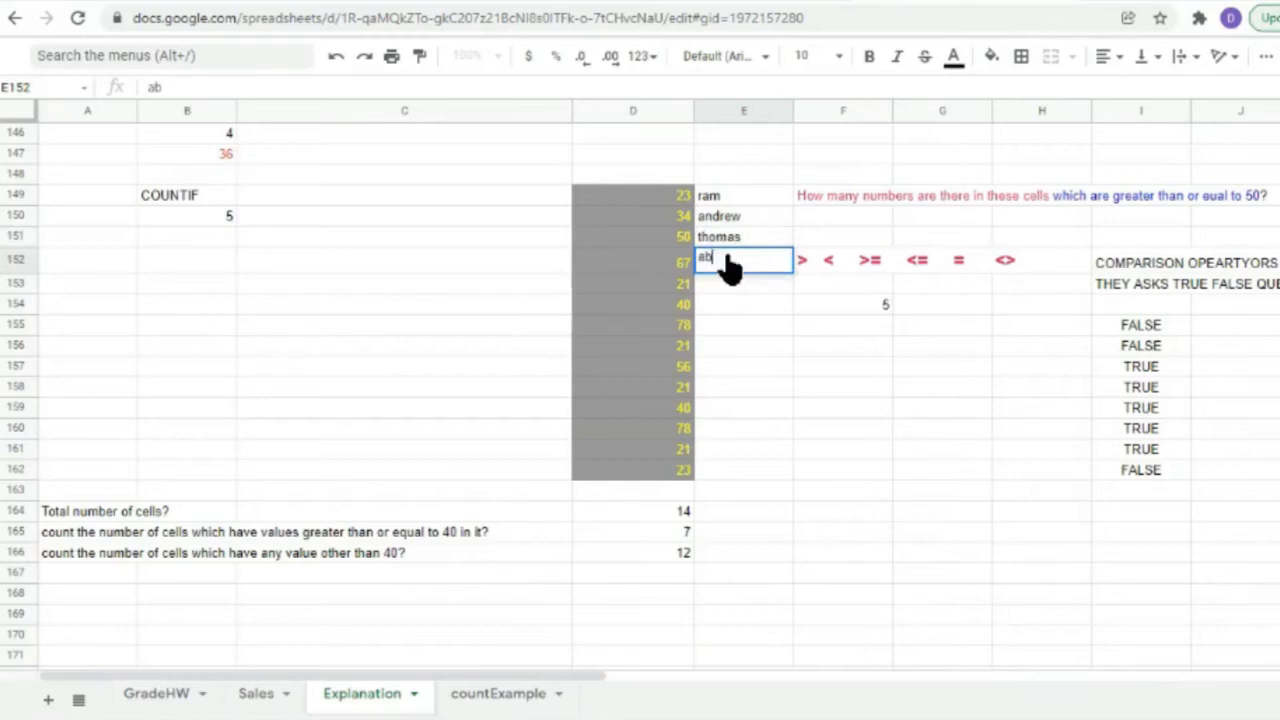
left_click(722, 284)
type("xyz")
left_click(708, 311)
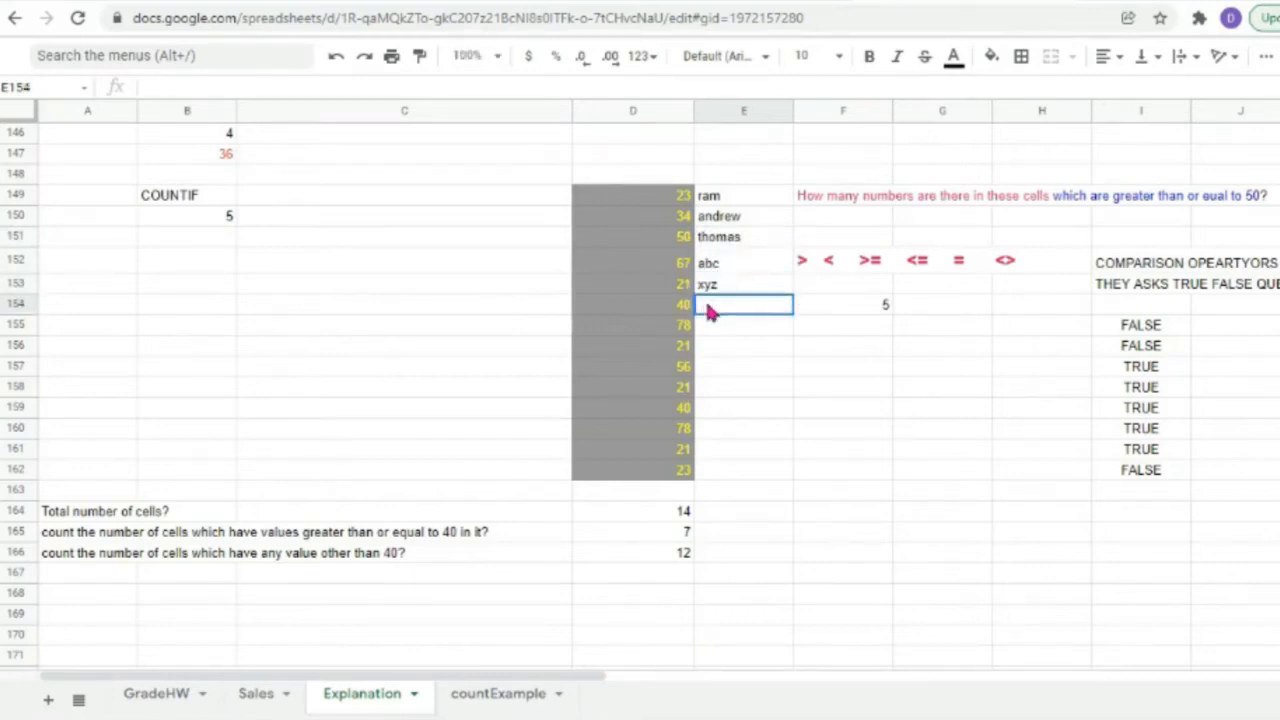
type("pqr")
left_click(714, 334)
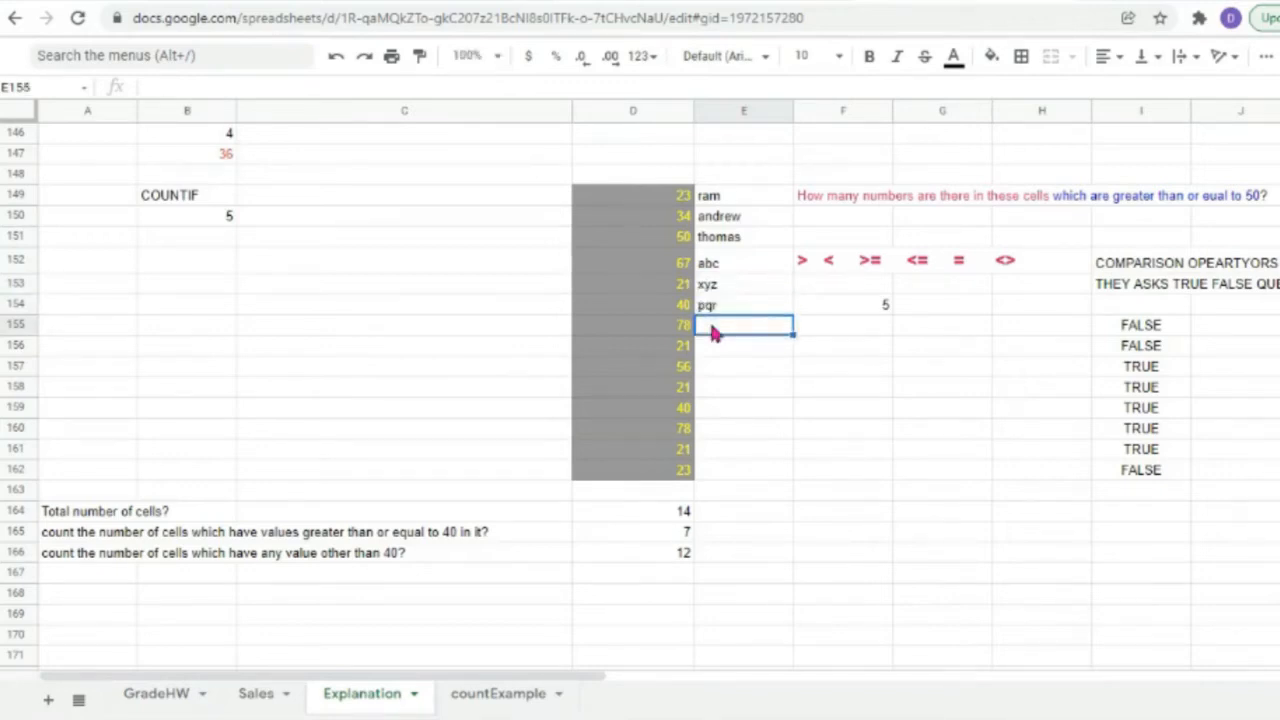
type("56uly")
left_click(749, 350)
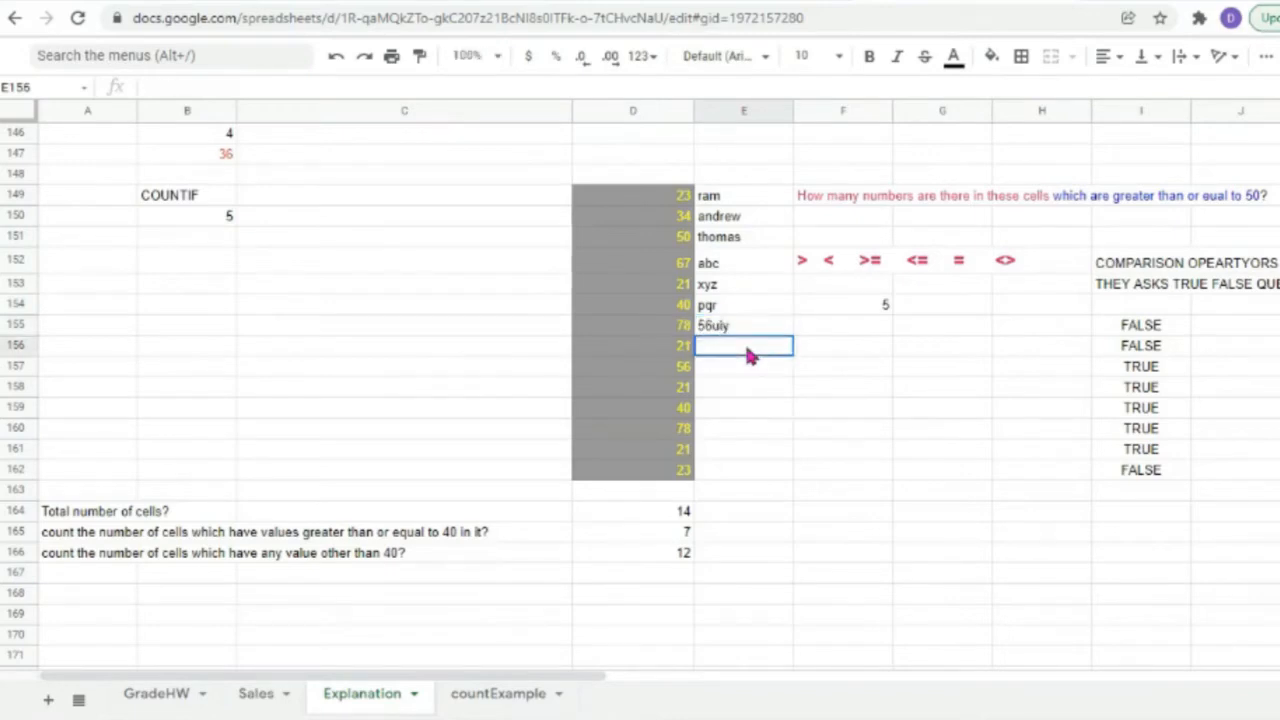
Give the cells E149:E162 a cyan-blue fill color.
left_click_drag(726, 198, 757, 465)
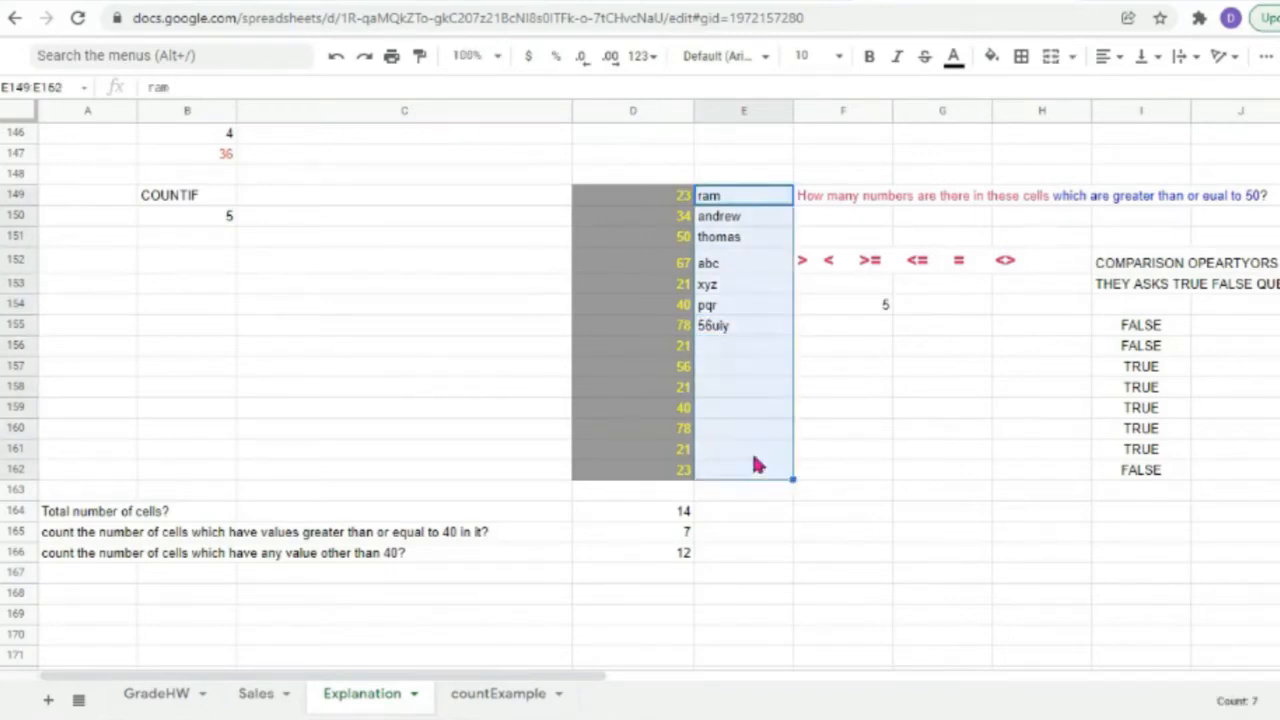
left_click(991, 56)
left_click(1043, 181)
left_click(878, 390)
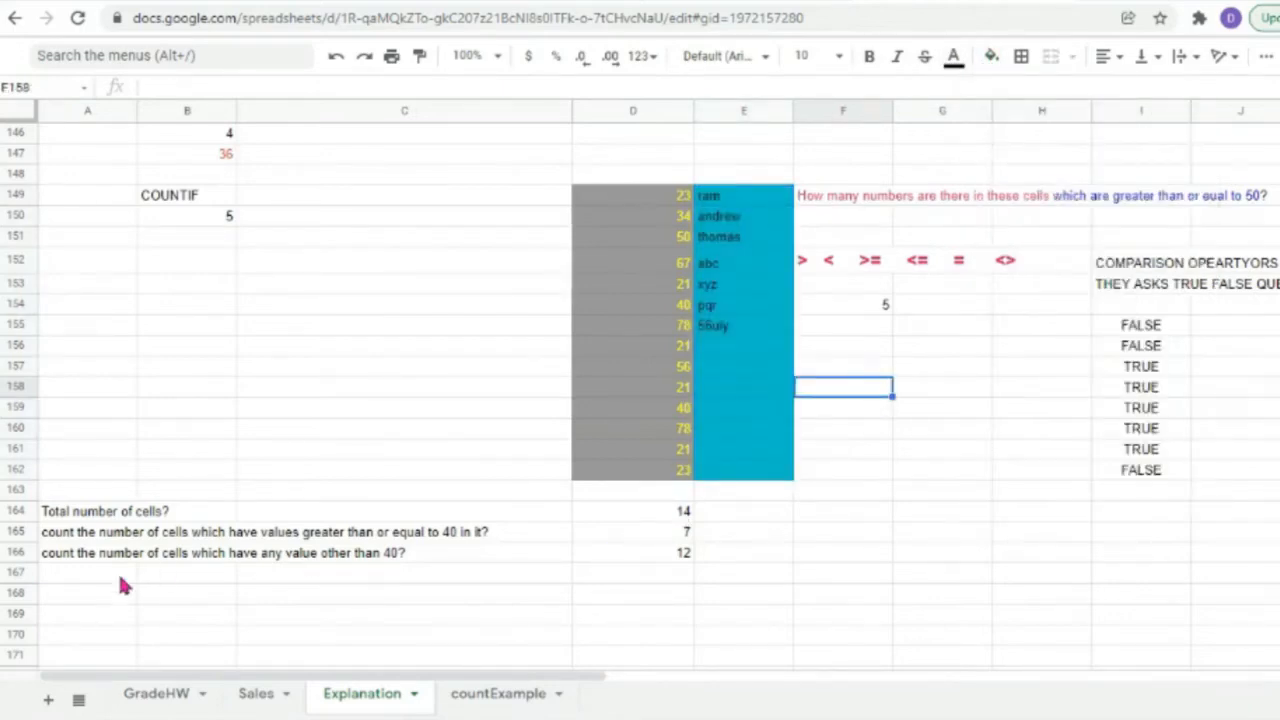
Add the question "count the number of cells which have the value as" in A167, ending with the first name from E149 in quotation marks.
left_click(50, 574)
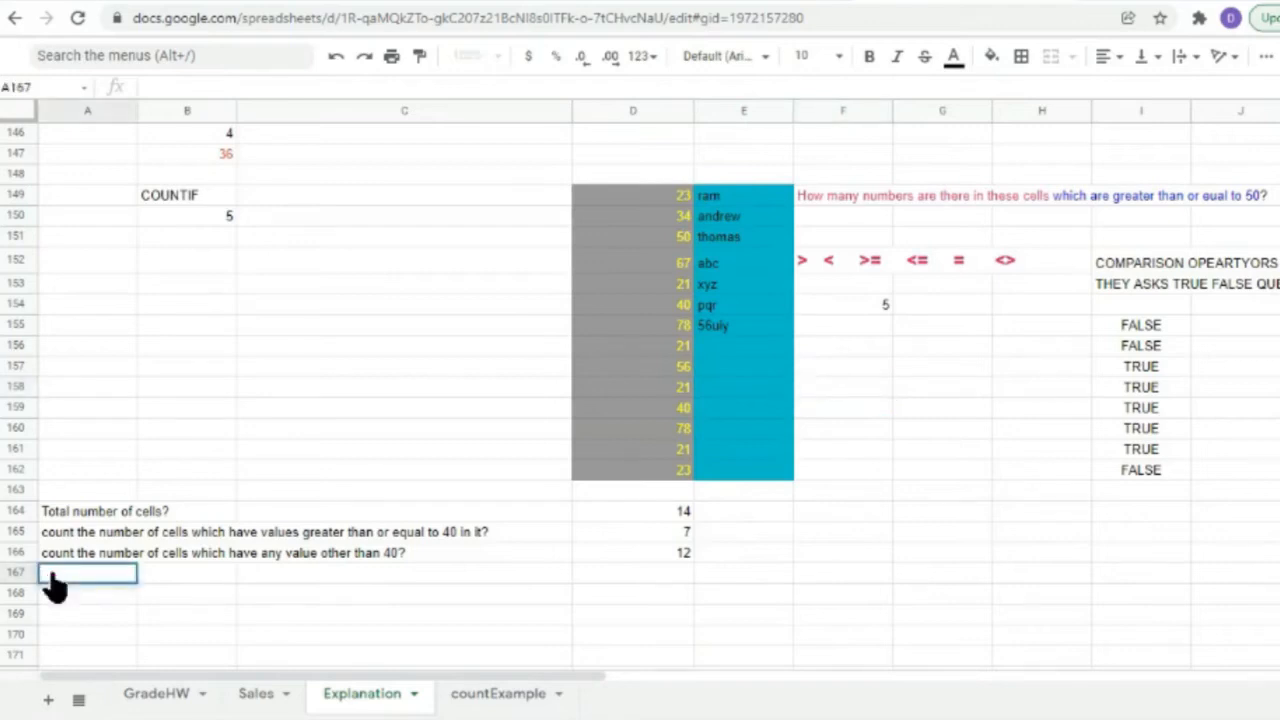
type("count the numbe")
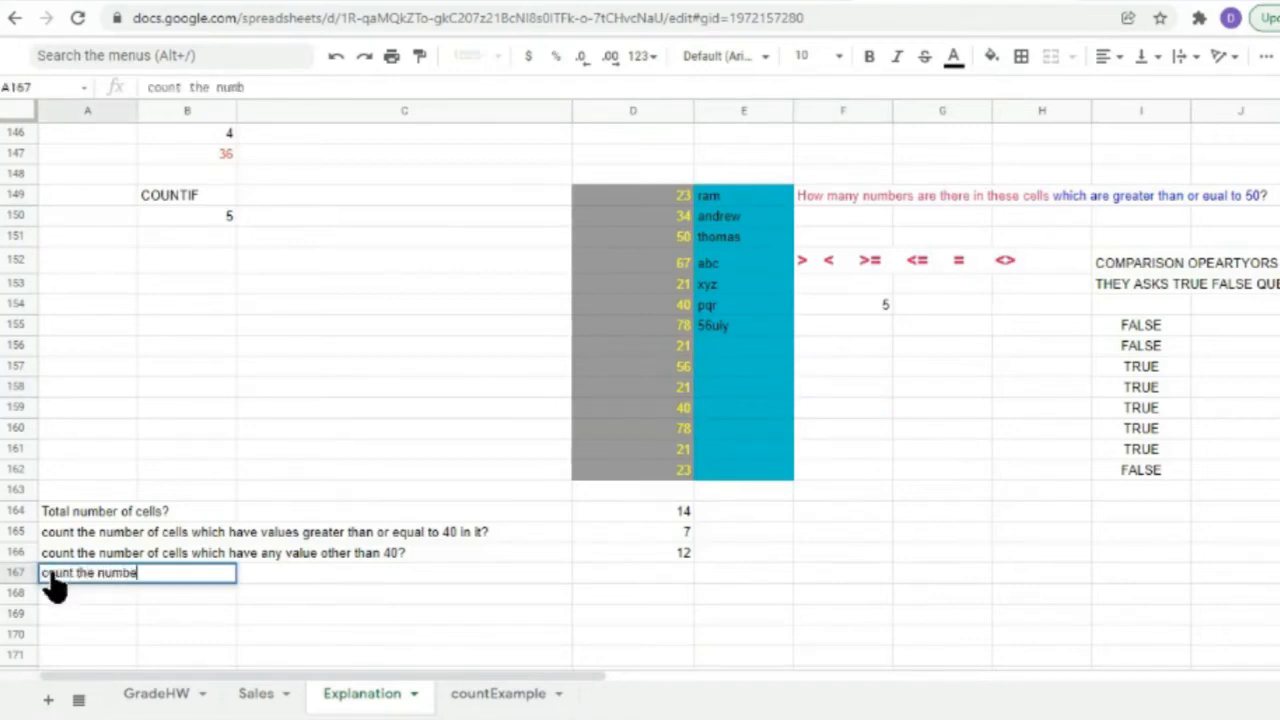
type("r of cell")
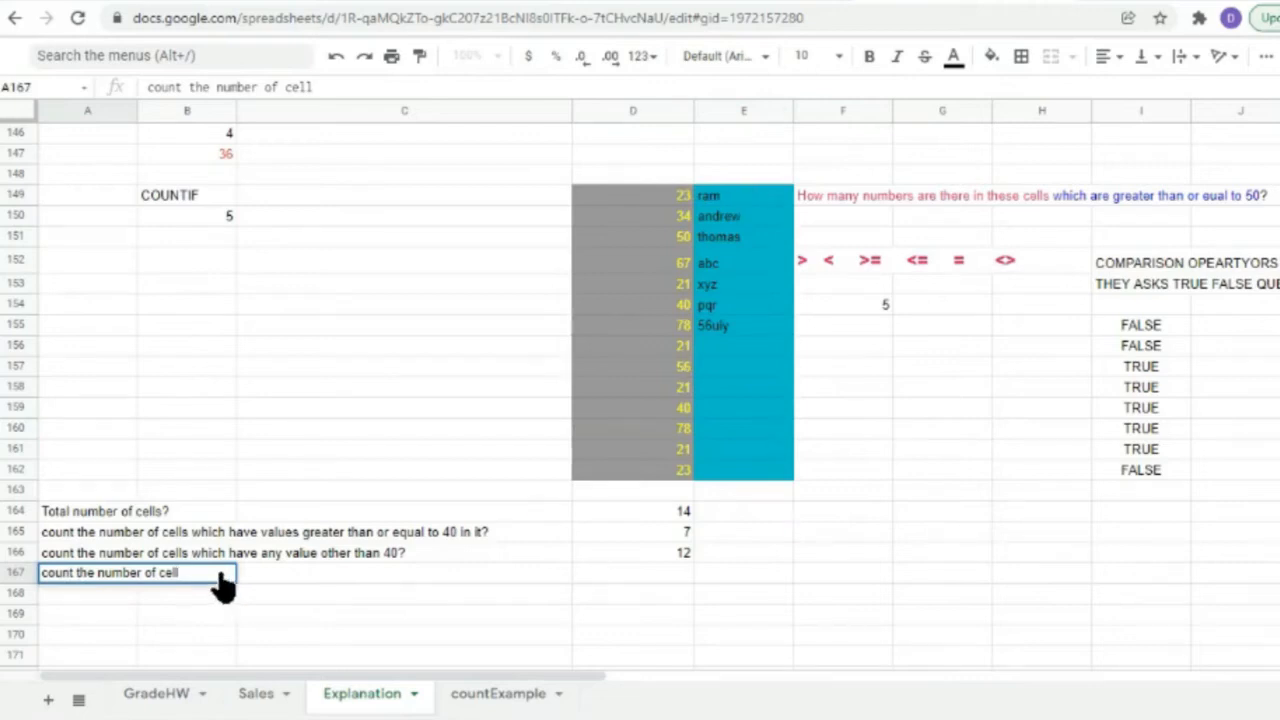
type("s which have")
key("BackSpace")
key("BackSpace")
key("BackSpace")
key("BackSpace")
key("BackSpace")
key("BackSpace")
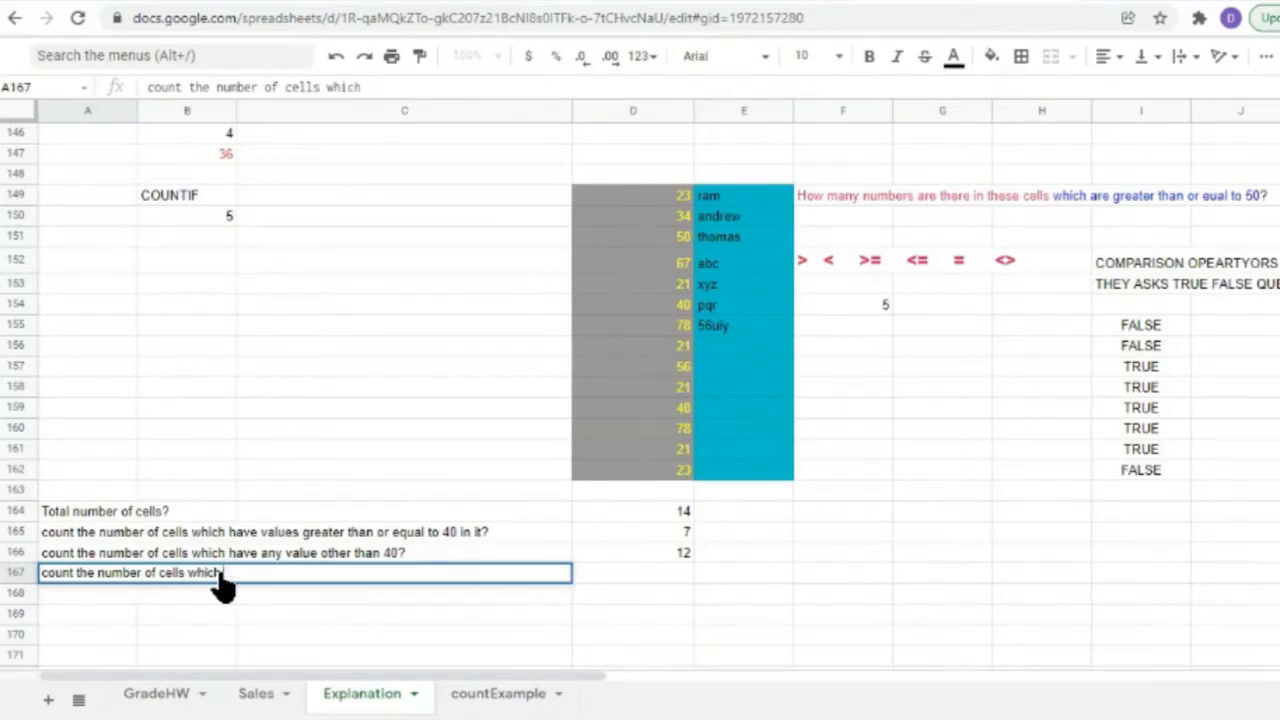
type("have the lue")
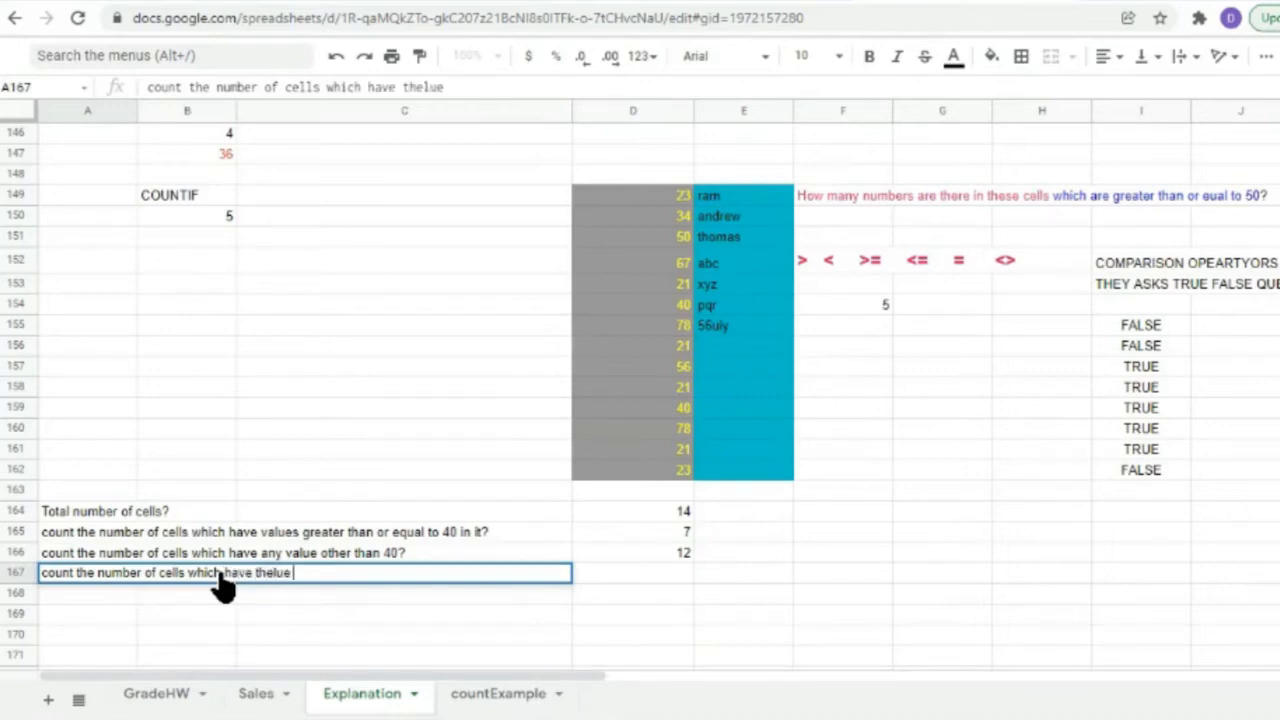
key("BackSpace")
key("BackSpace")
key("BackSpace")
key("BackSpace")
key("BackSpace")
key("BackSpace")
type("the value")
type(" as ")
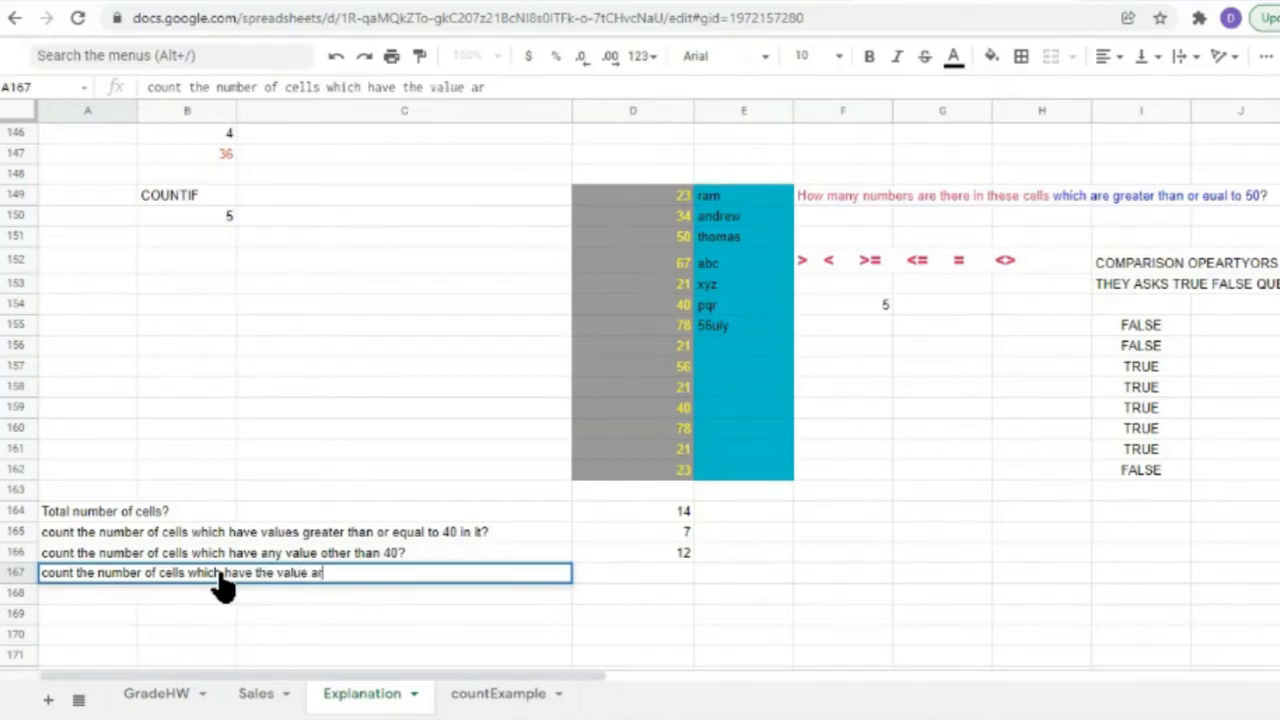
type("ram")
key("Left")
key("Left")
key("Left")
type("\"")
Repeat the first name from E149 in E156 and enter xyz in E157.
left_click(715, 347)
type("ram")
key("Return")
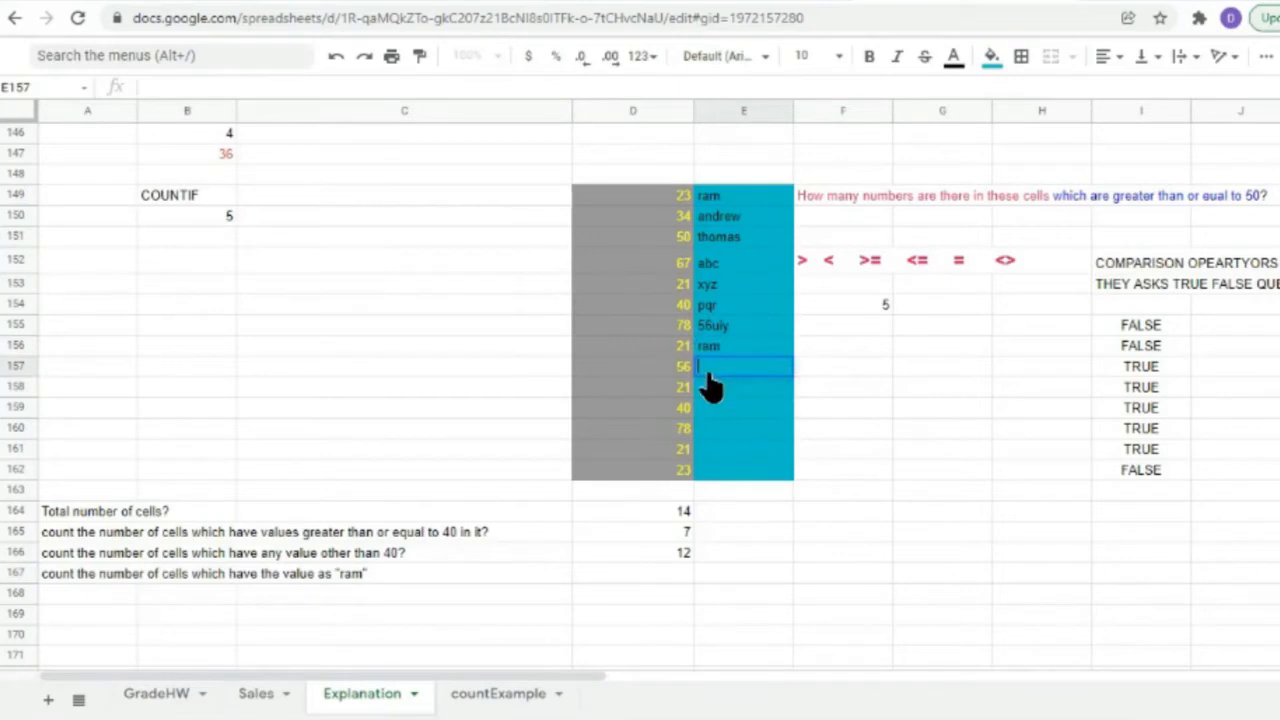
type("xyz")
key("Return")
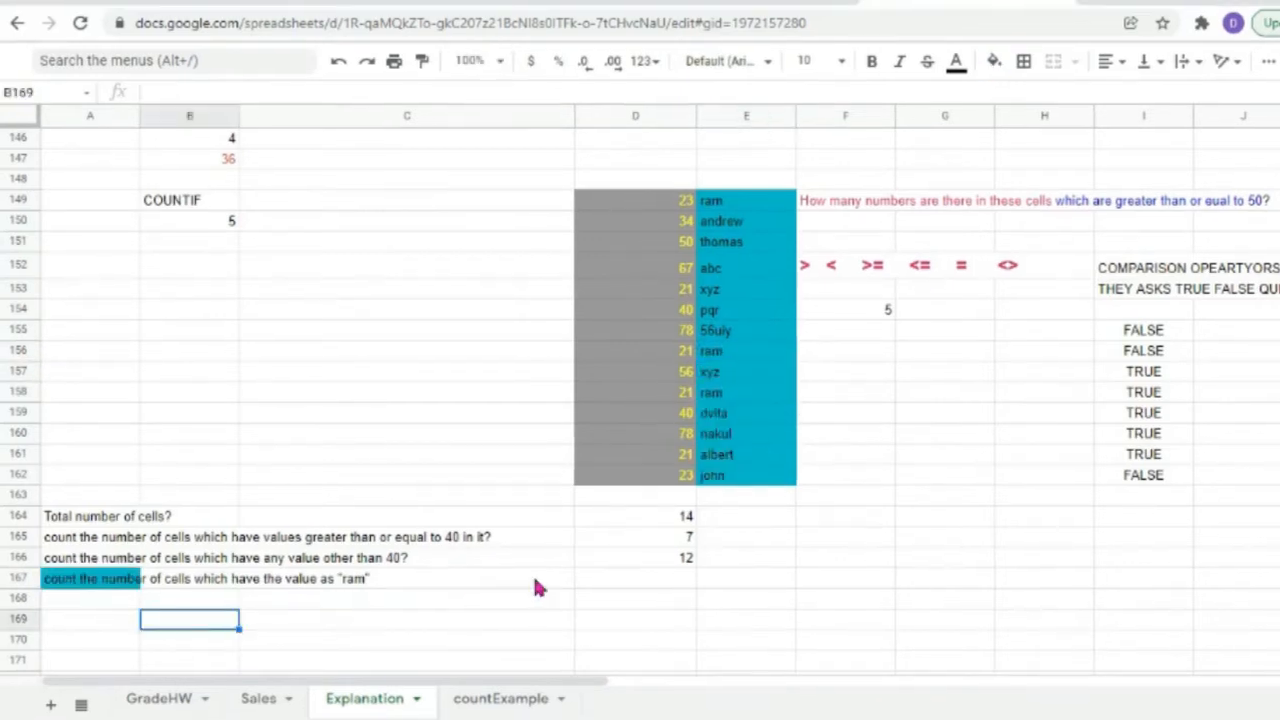
Begin a =countif formula in D167 beside the question about the matching name.
left_click(636, 576)
type("=count")
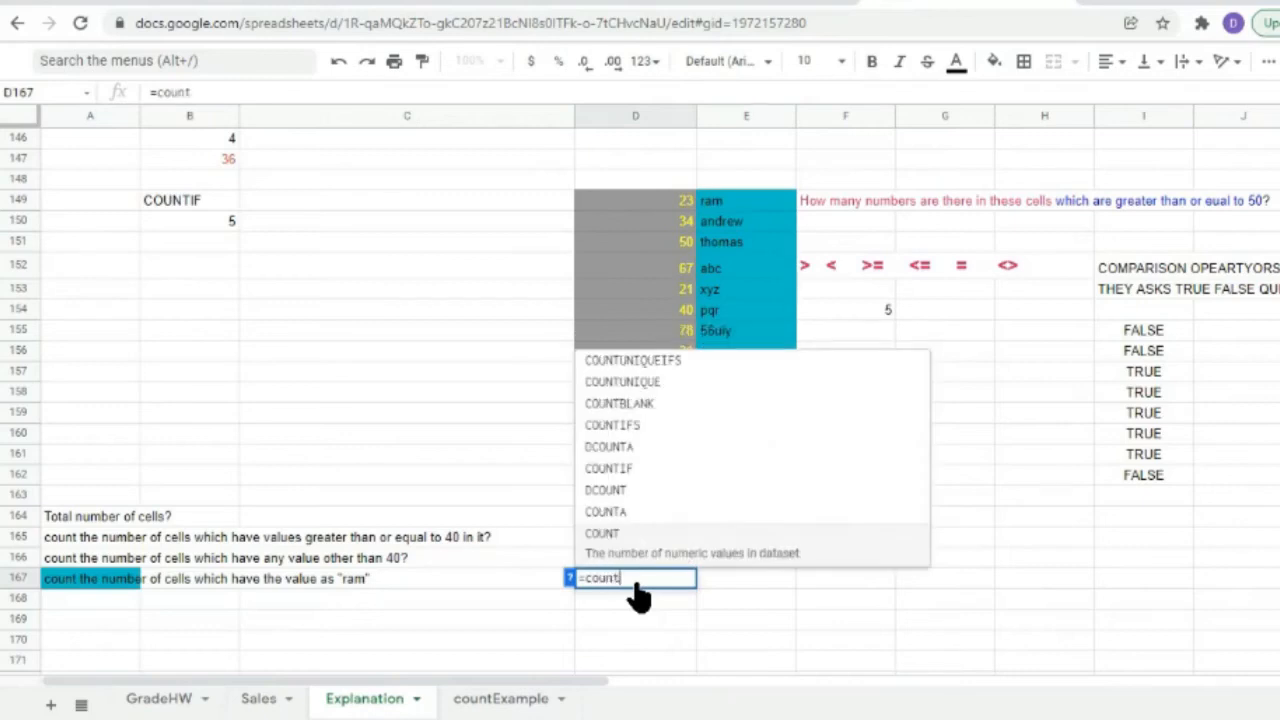
type("if")
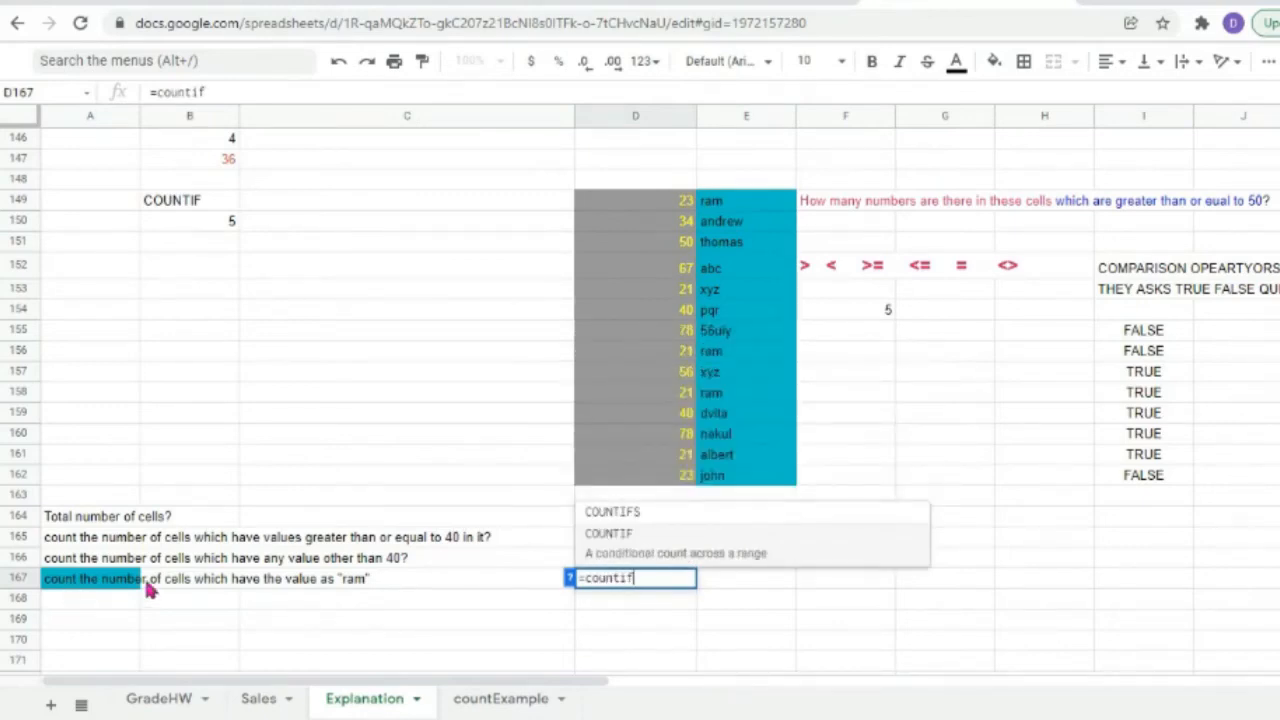
Read through the wording of the question in A167 to identify the condition it asks for.
left_click(90, 588)
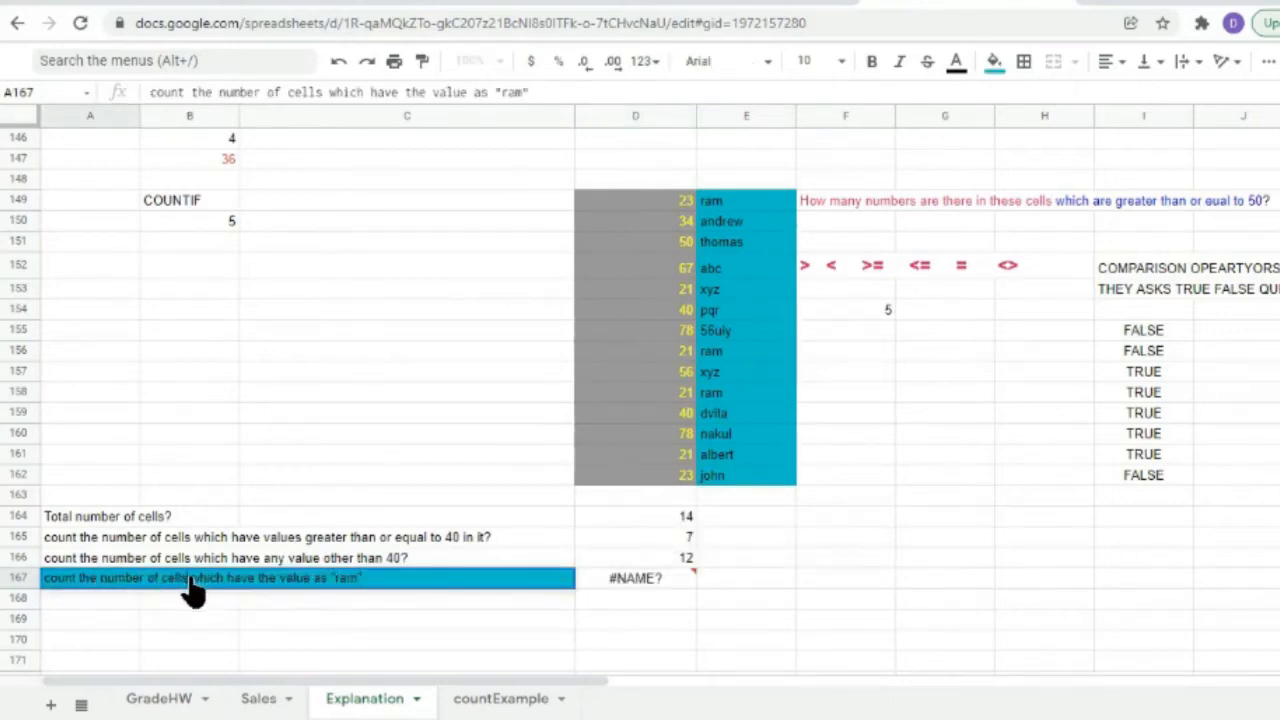
left_click_drag(198, 590, 360, 590)
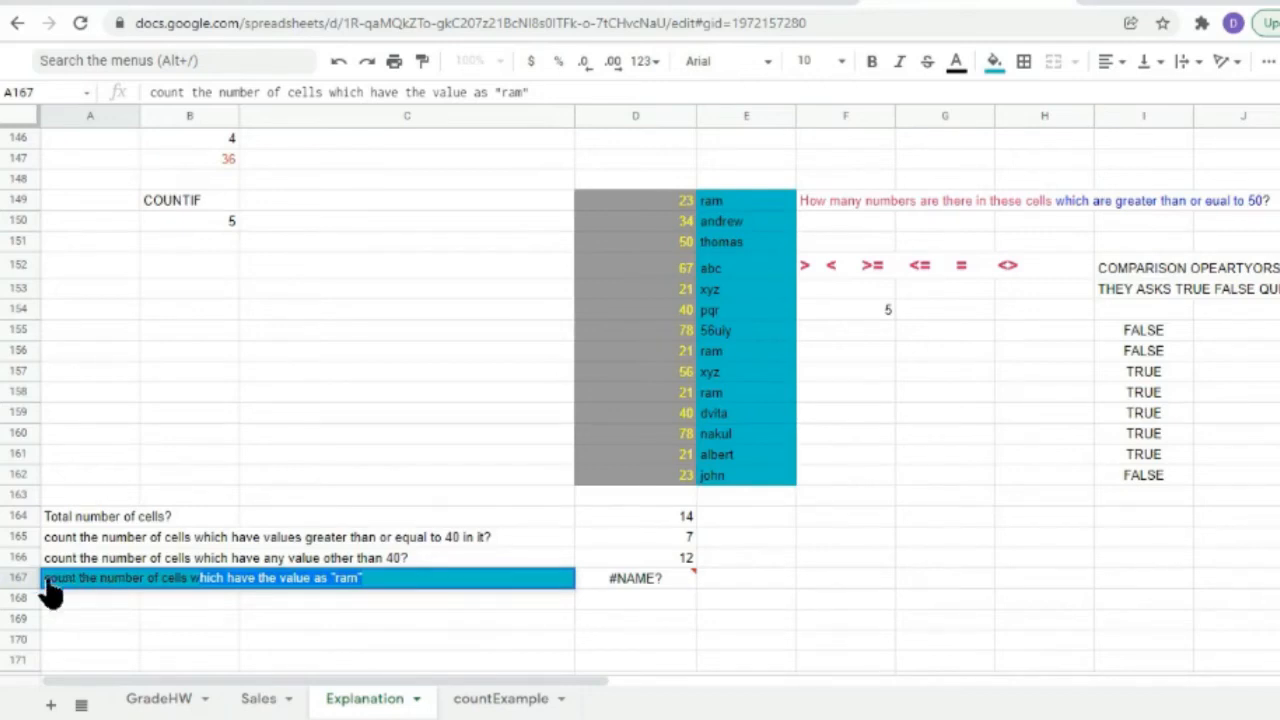
left_click(88, 597)
double_click(84, 584)
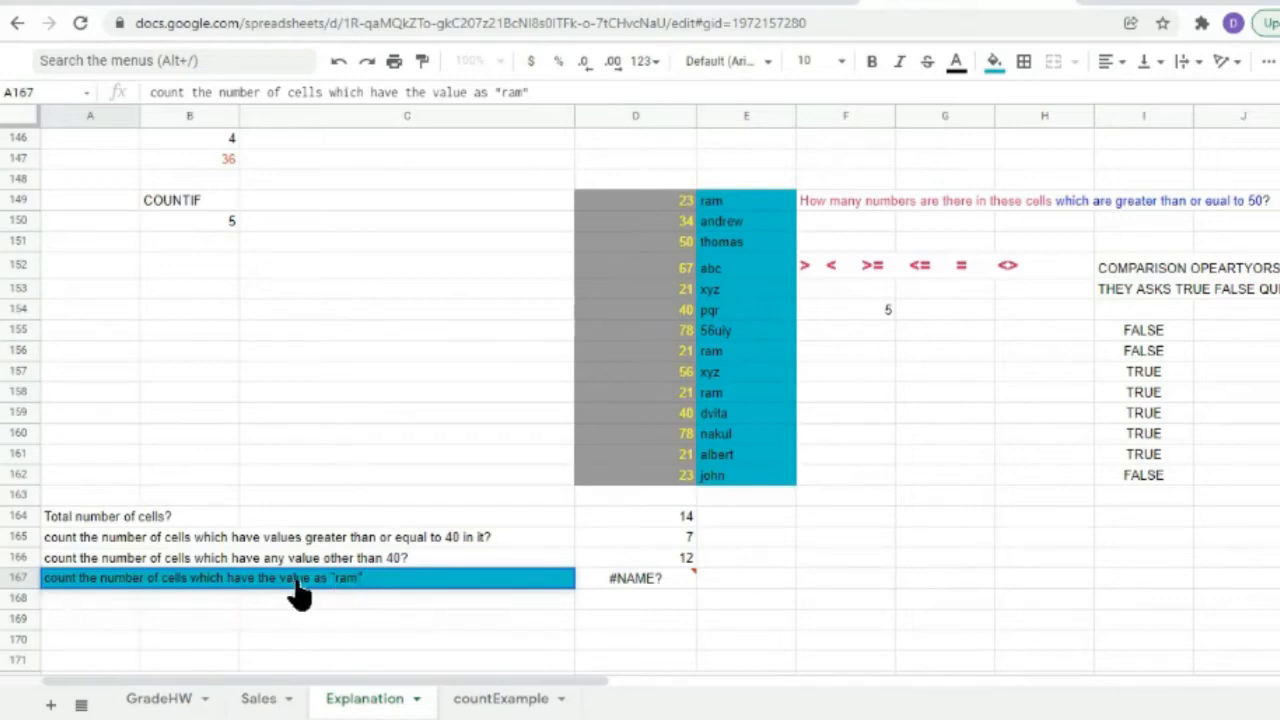
double_click(86, 582)
left_click(82, 605)
Complete the COUNTIF formula in D167 with range E149:E162 and an "=" criterion followed by the first name quoted in A167.
double_click(600, 582)
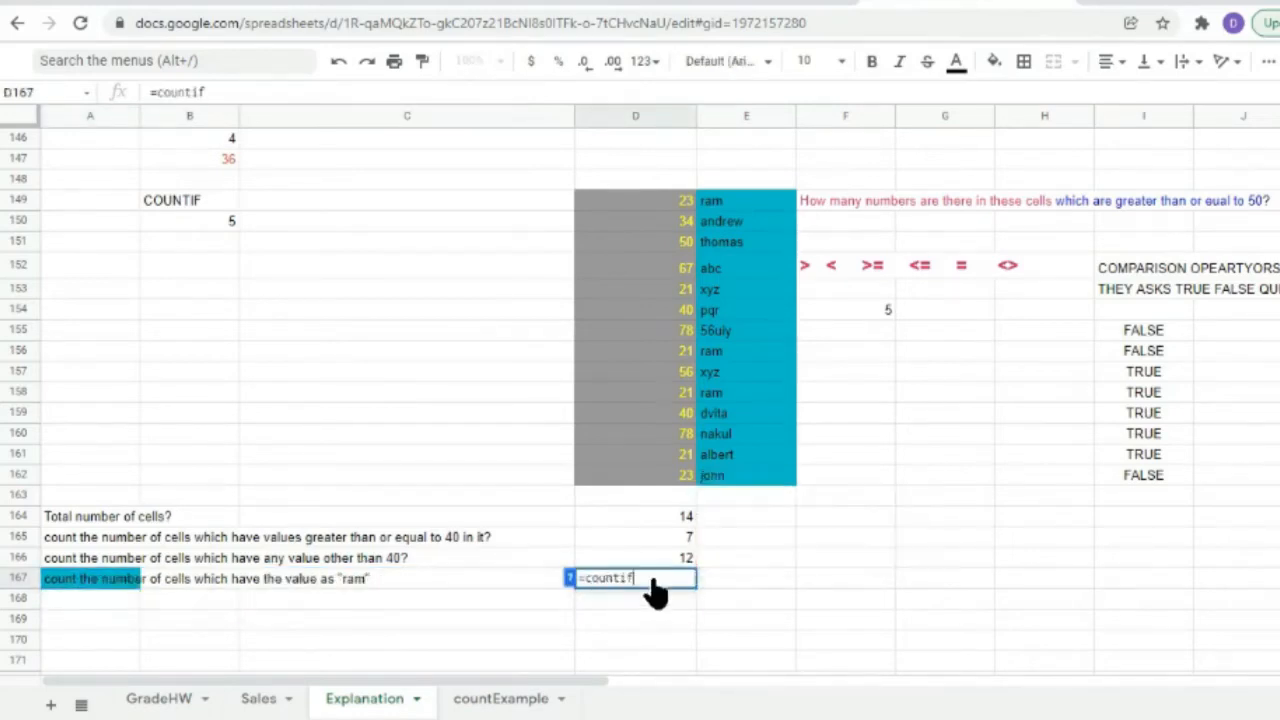
type("(")
left_click_drag(716, 203, 738, 483)
type(",\"")
type(")")
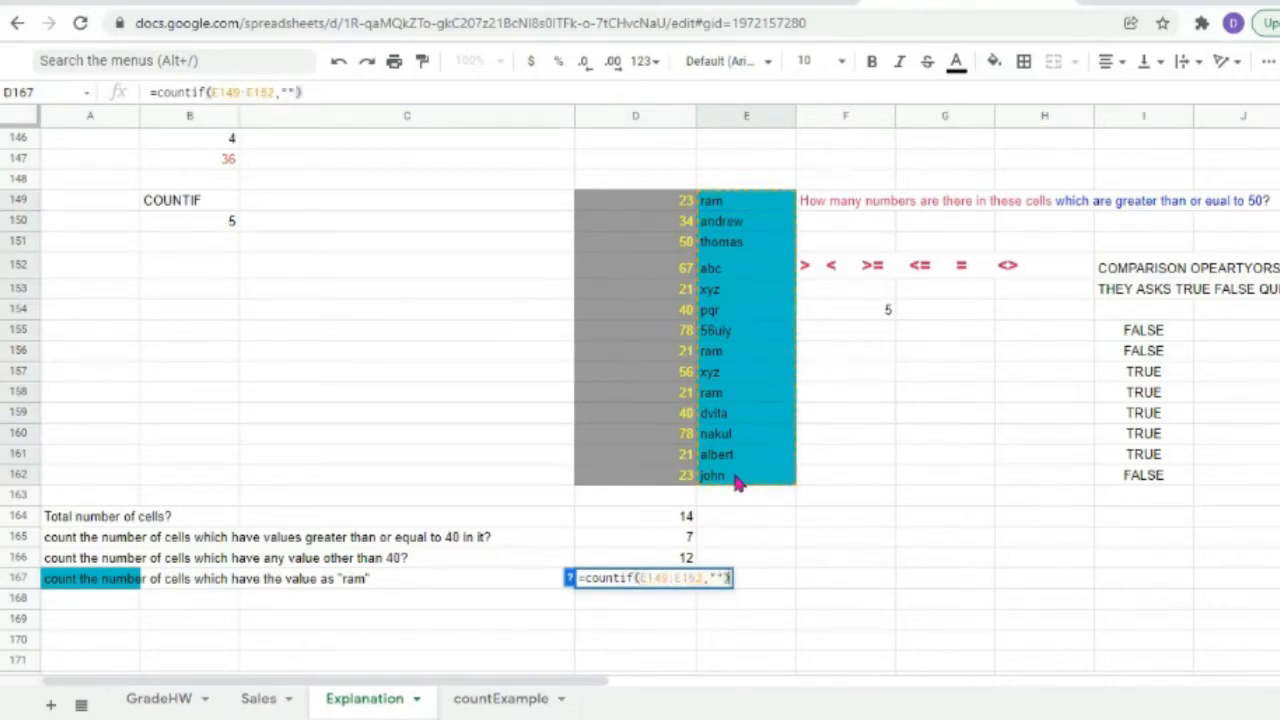
type("=ram")
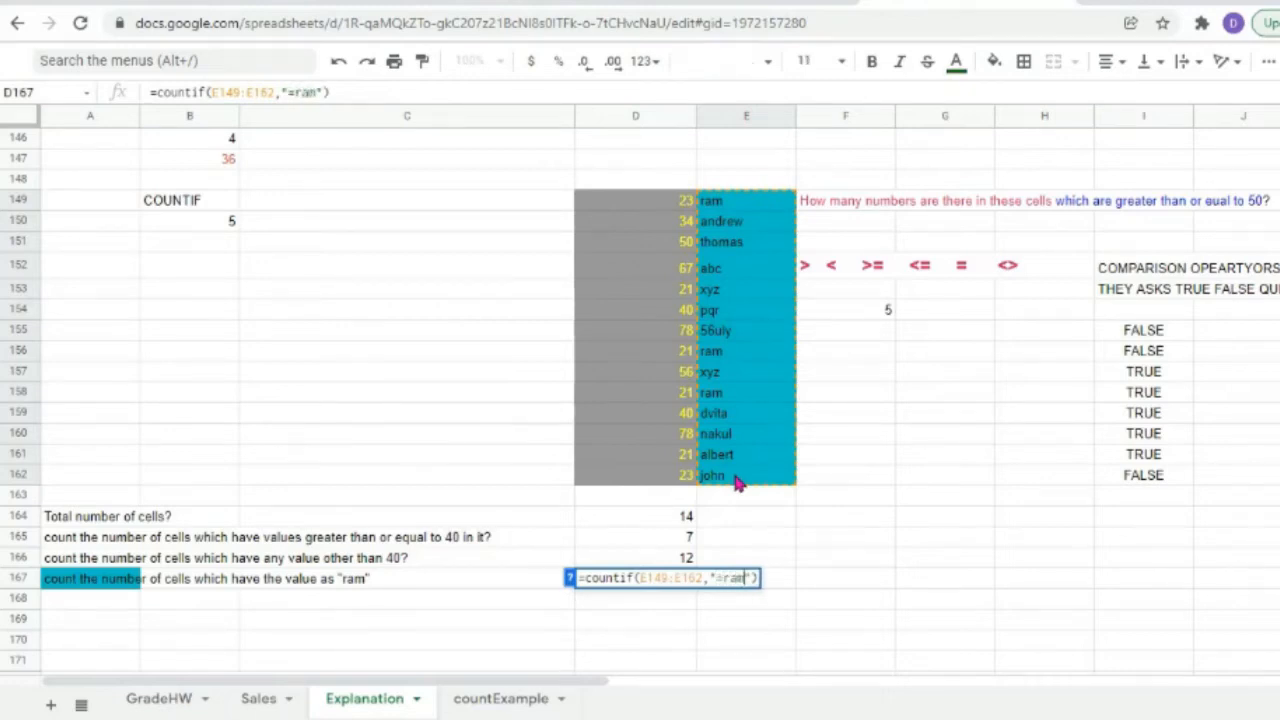
key("Return")
left_click(657, 585)
double_click(660, 585)
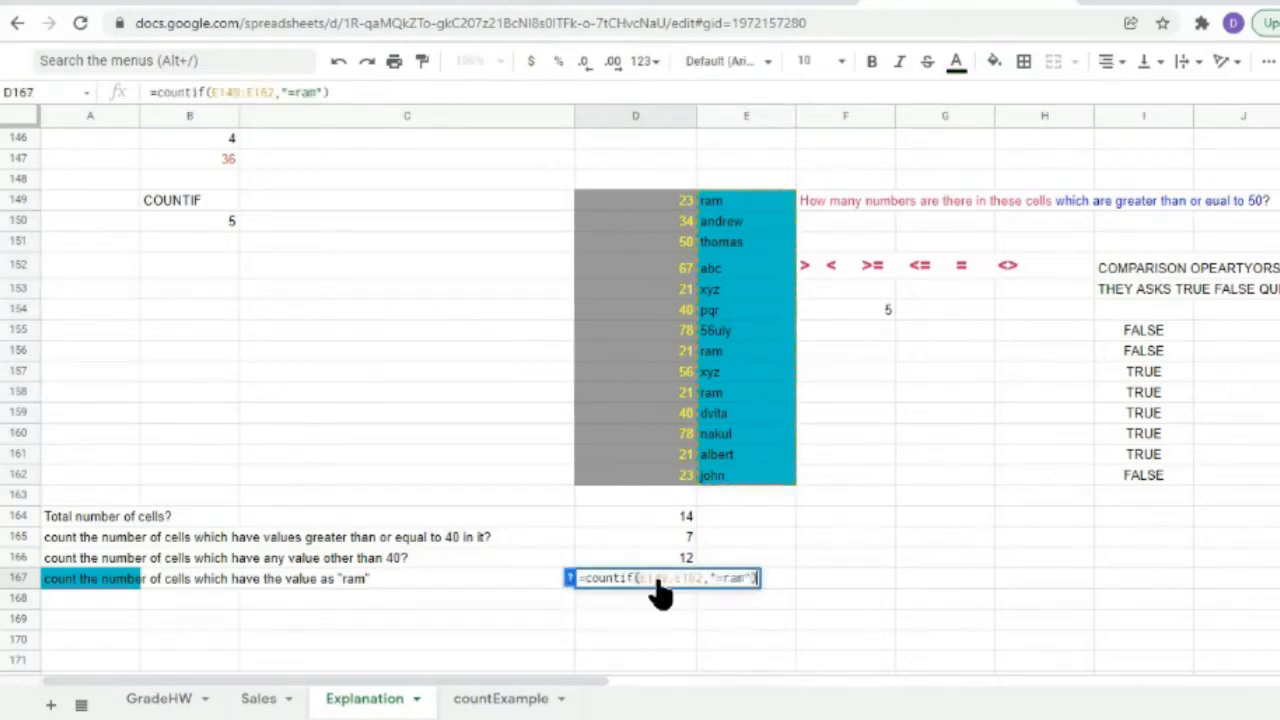
key("Return")
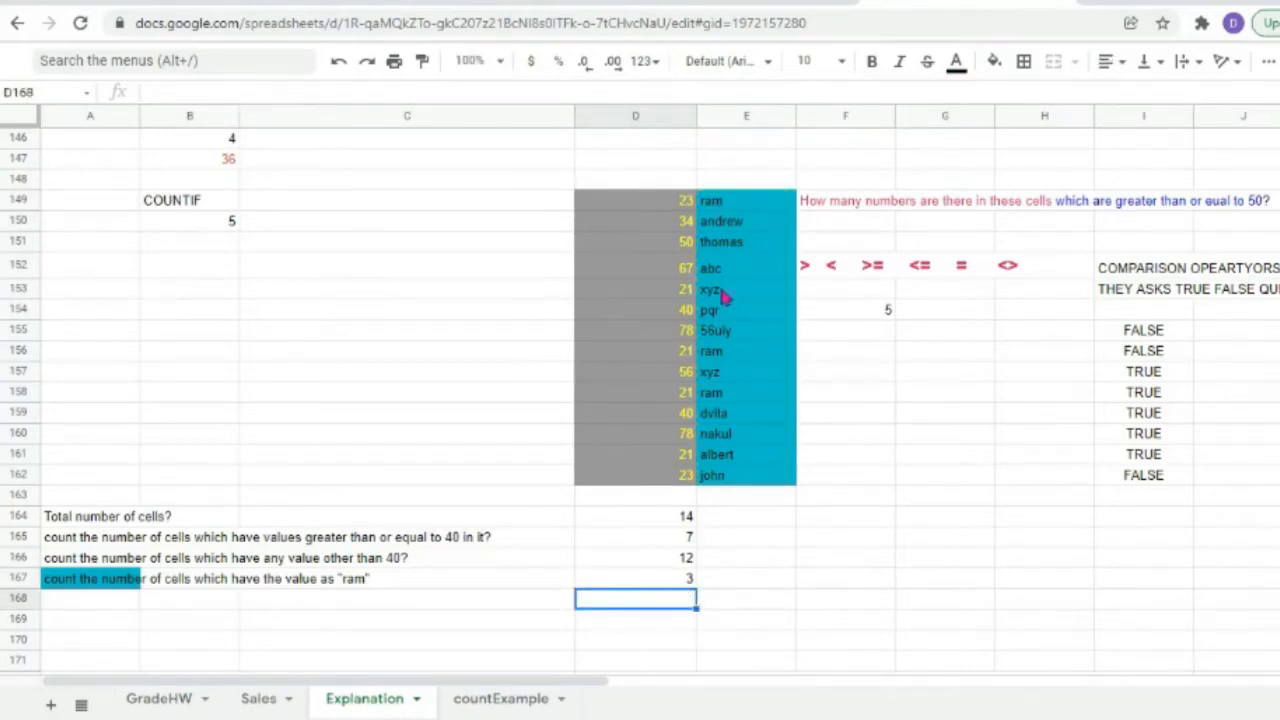
Extend the name in E158 into a longer name with the same beginning and check the COUNTIF formula in D167.
left_click(729, 393)
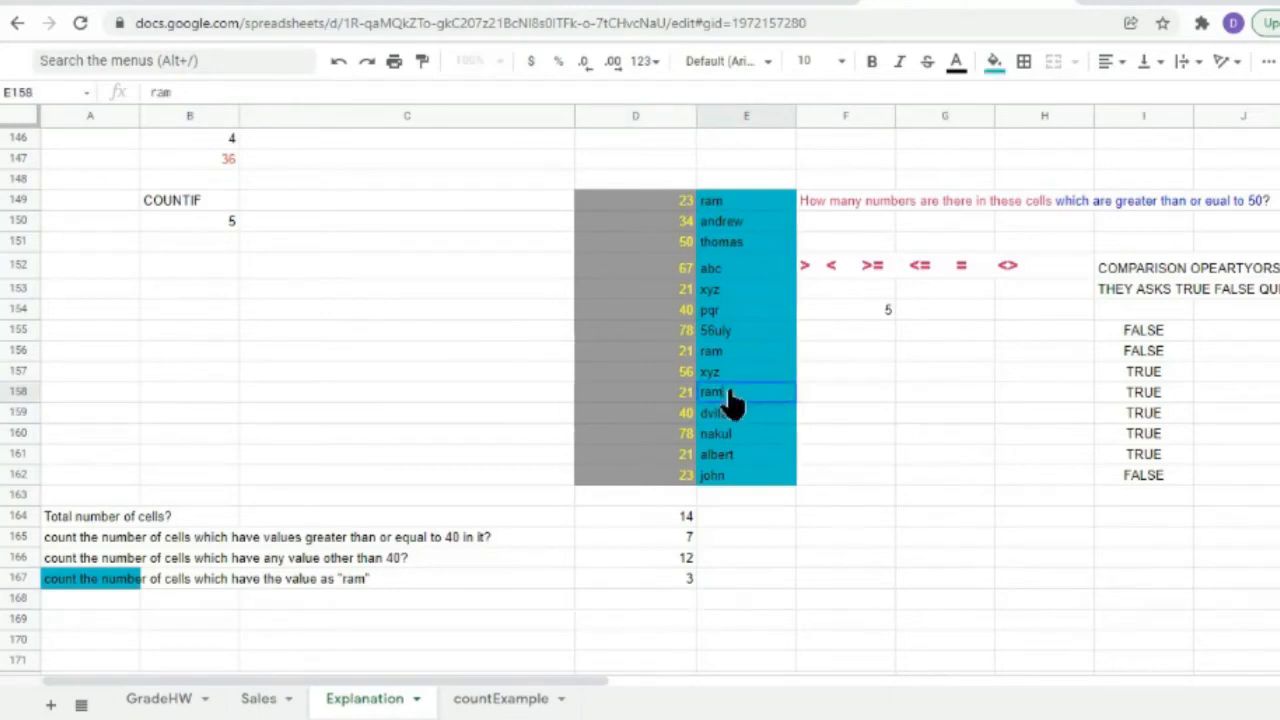
double_click(729, 393)
type("anujan")
left_click(650, 580)
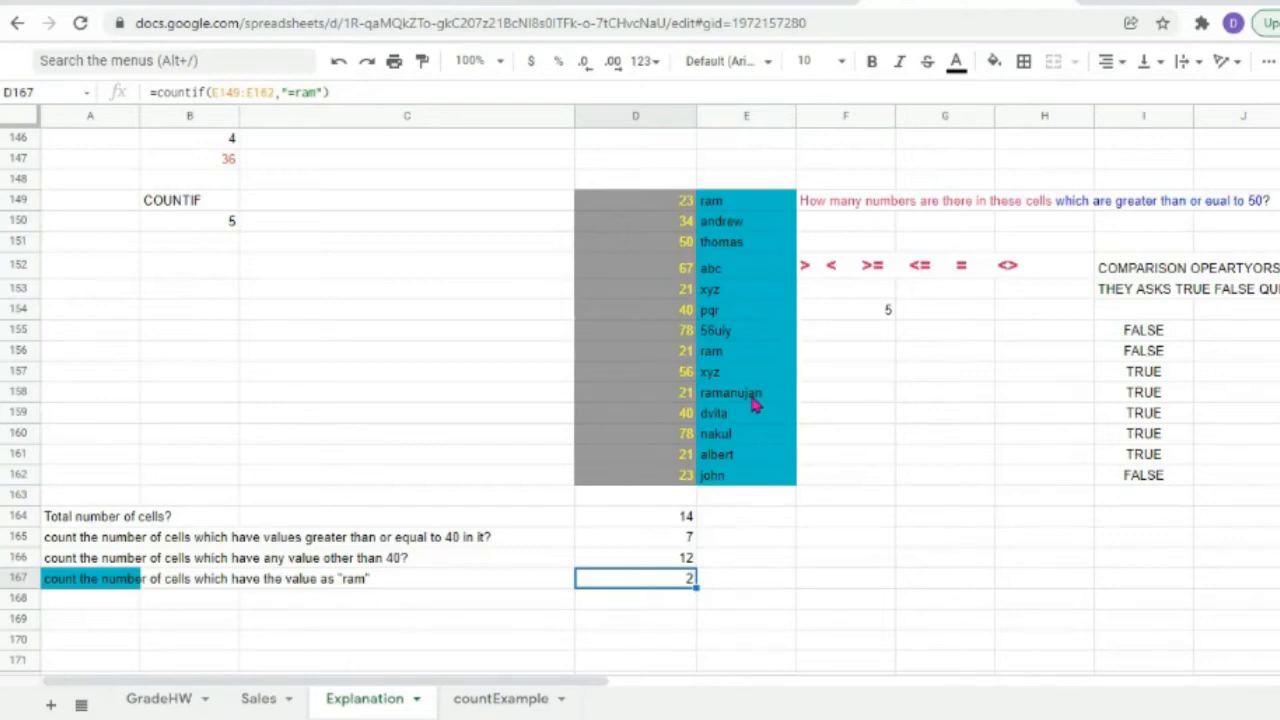
Enter a formula in I163 that tests with = whether the extended name from E158 equals the shorter name, and recheck the formula.
double_click(1119, 499)
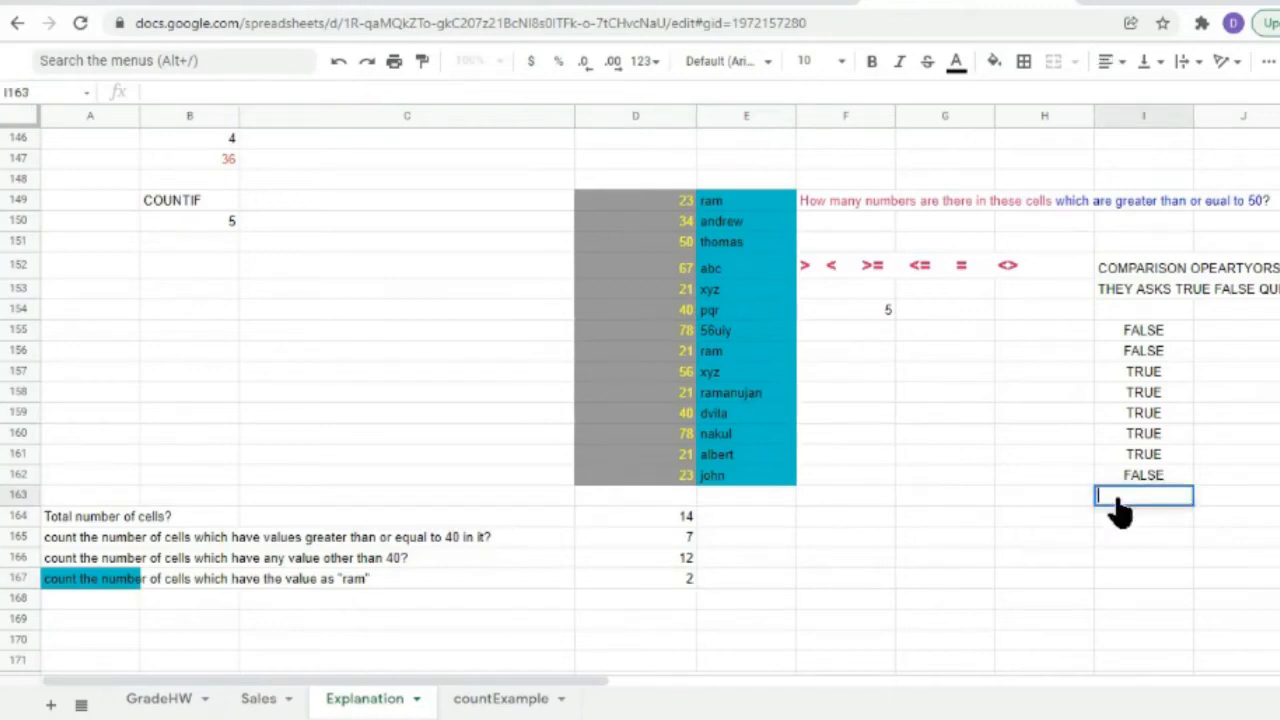
type("=\"\"ramanuja")
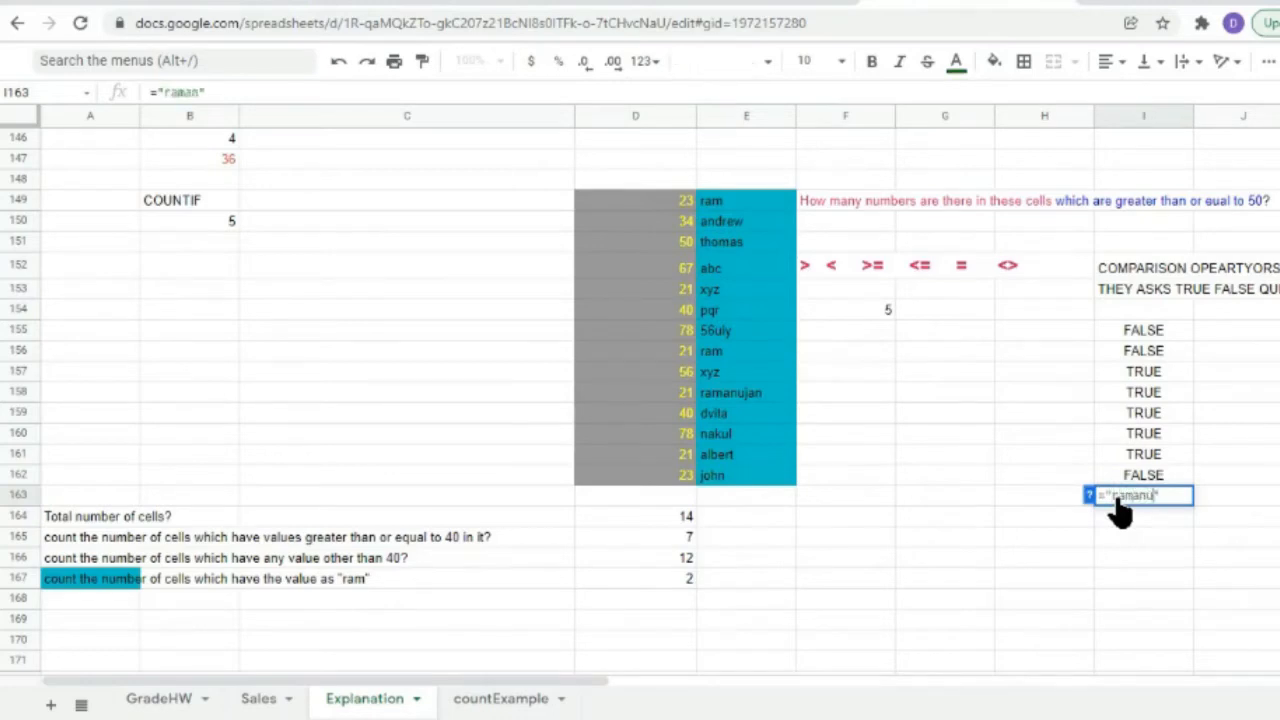
type("n")
type("=")
type("\"ram\"")
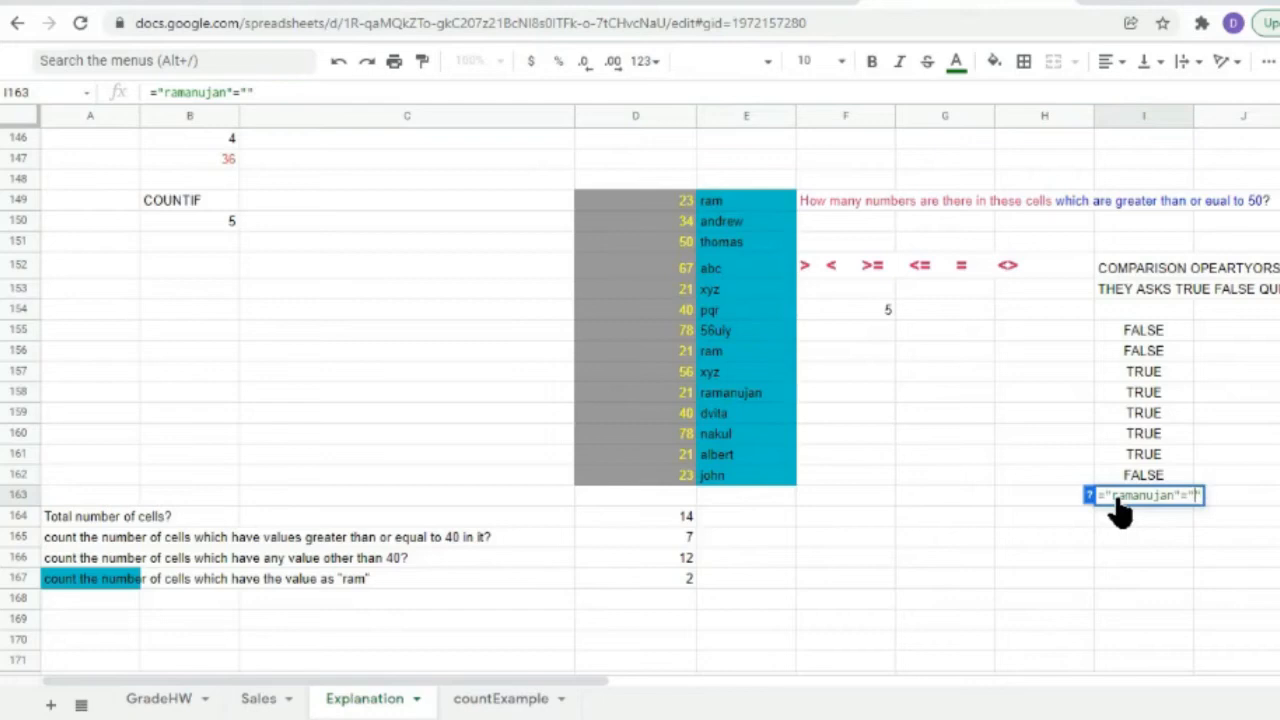
key("Return")
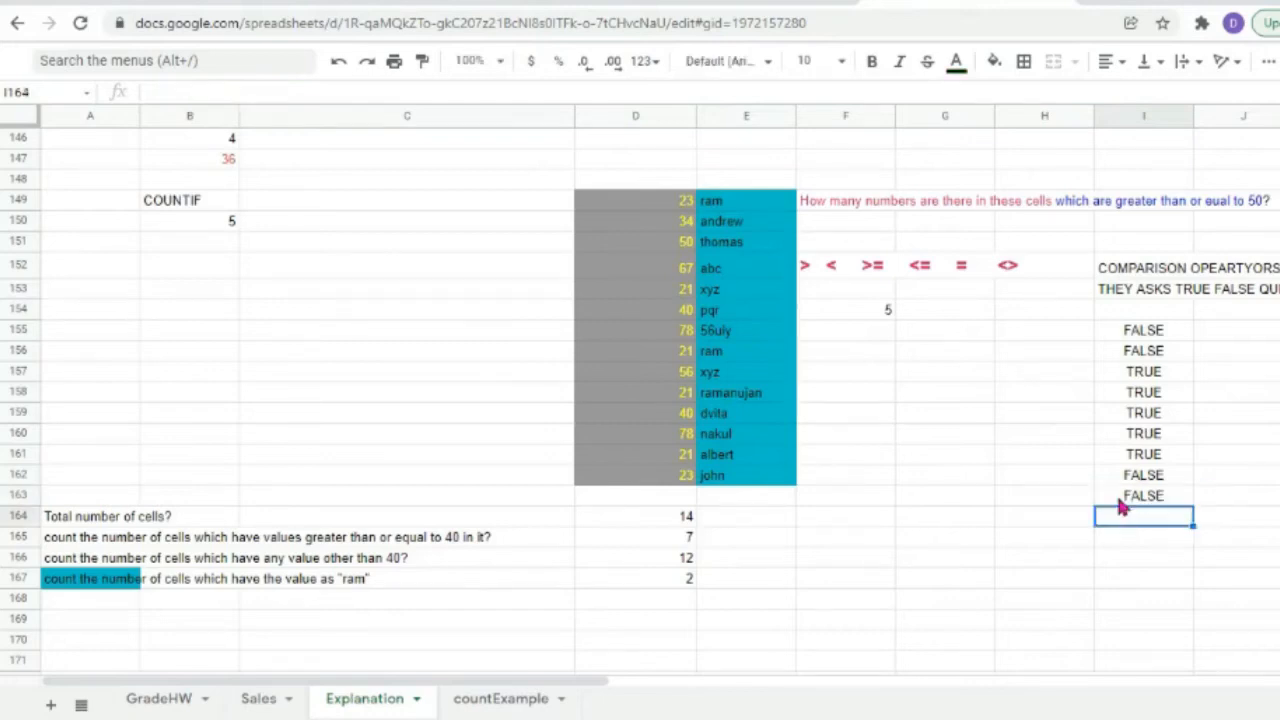
double_click(1140, 500)
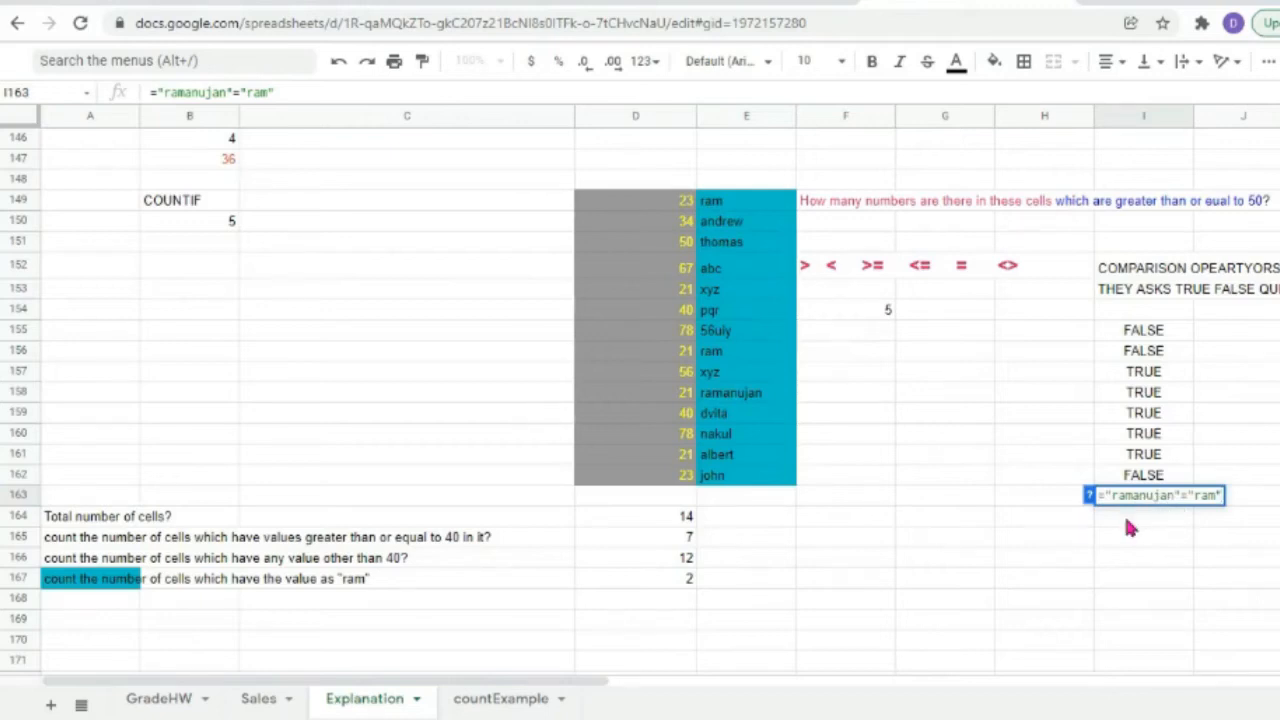
key("Return")
Enter a formula in I164 that compares the same two quoted names with the <> operator, and select the result.
type("=\"\"")
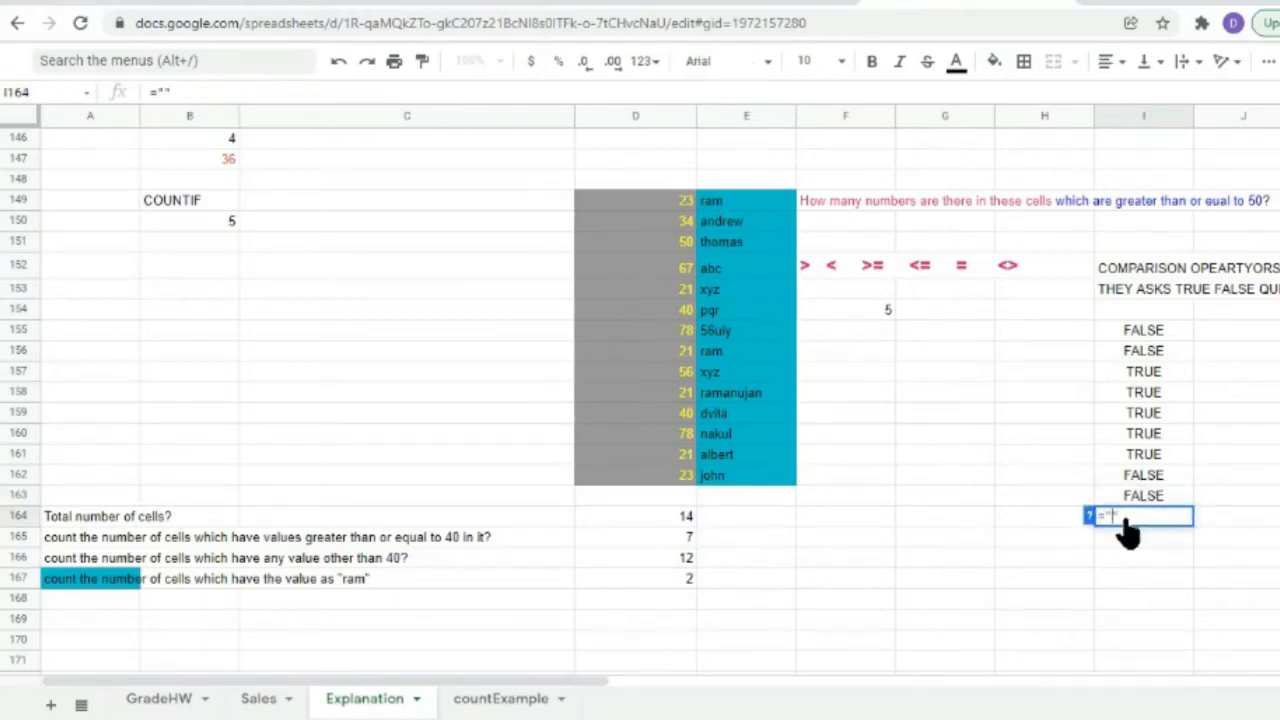
type("ramanujan\"<")
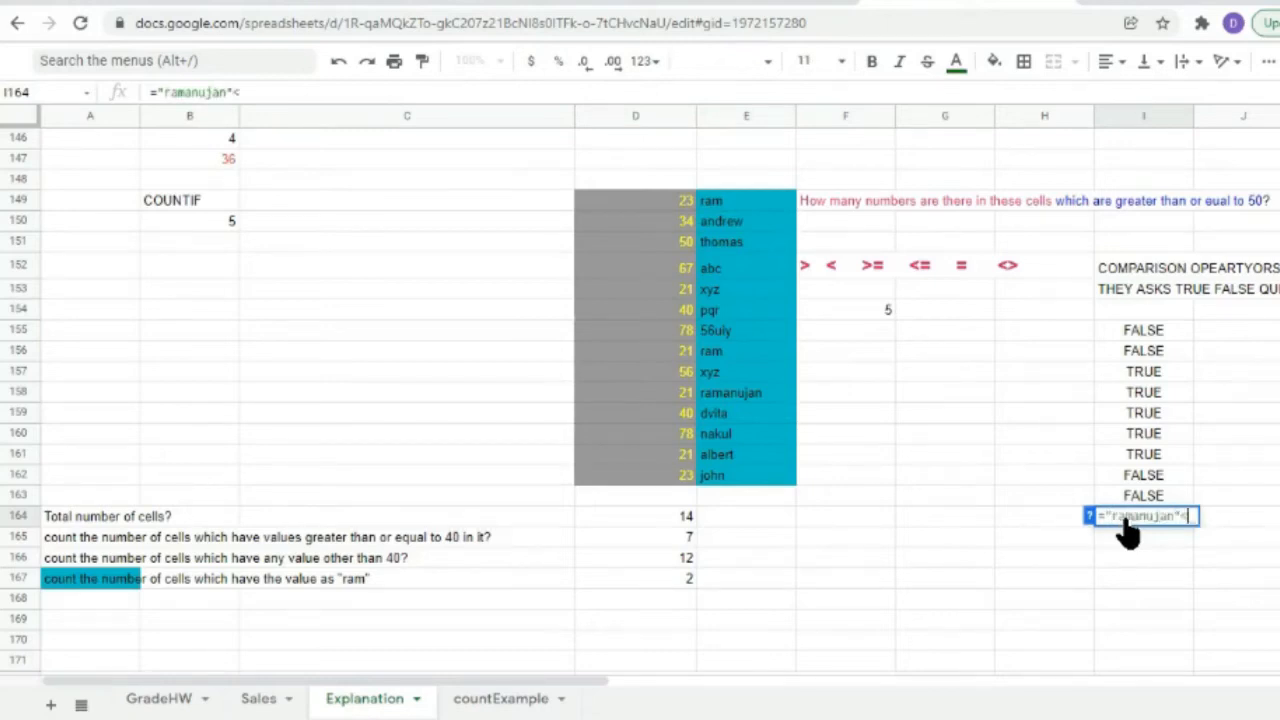
type(">\"ram")
key("Return")
left_click(1128, 522)
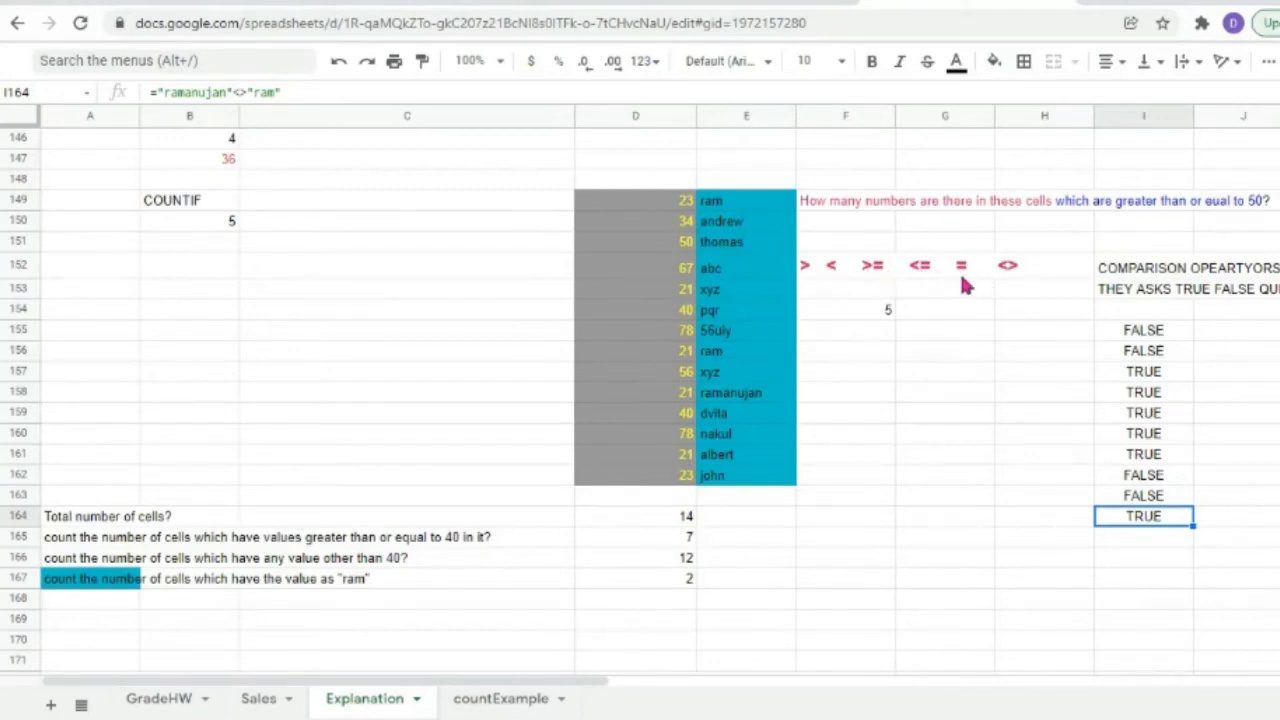
Reread the name-matching question in A167 and open the COUNTIF formula in D167 to examine its range and criterion.
left_click(60, 590)
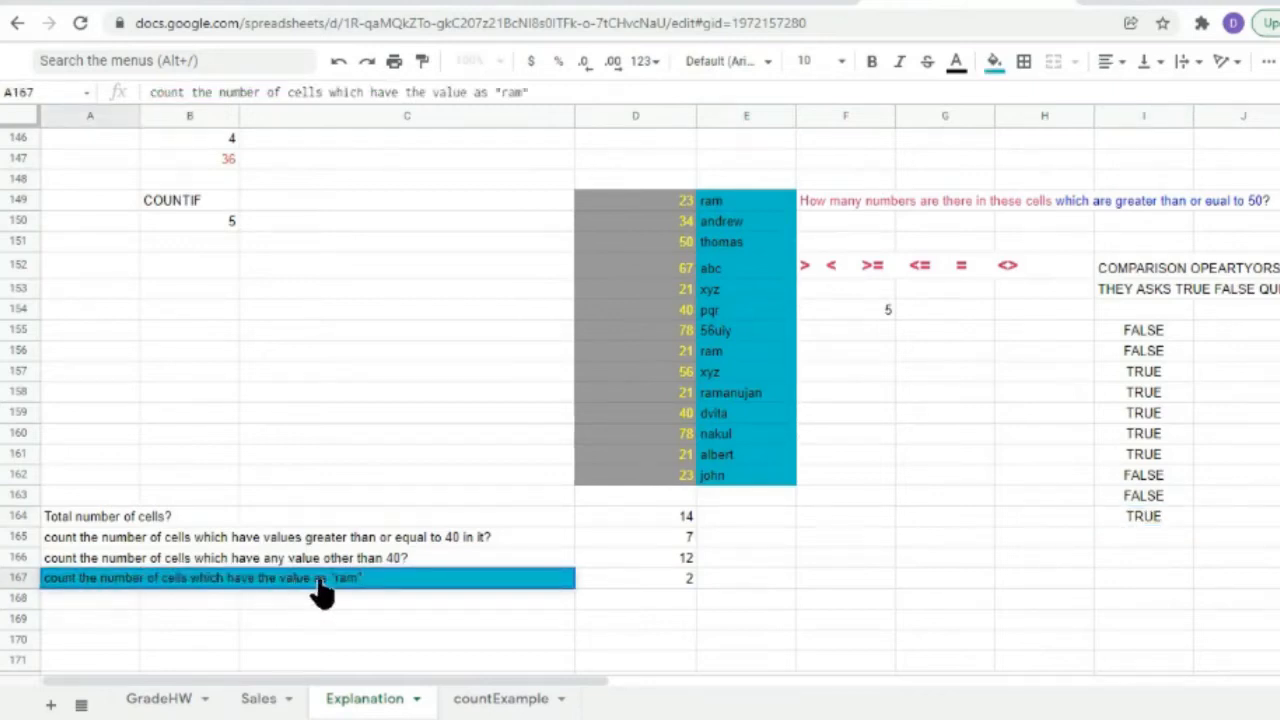
double_click(658, 580)
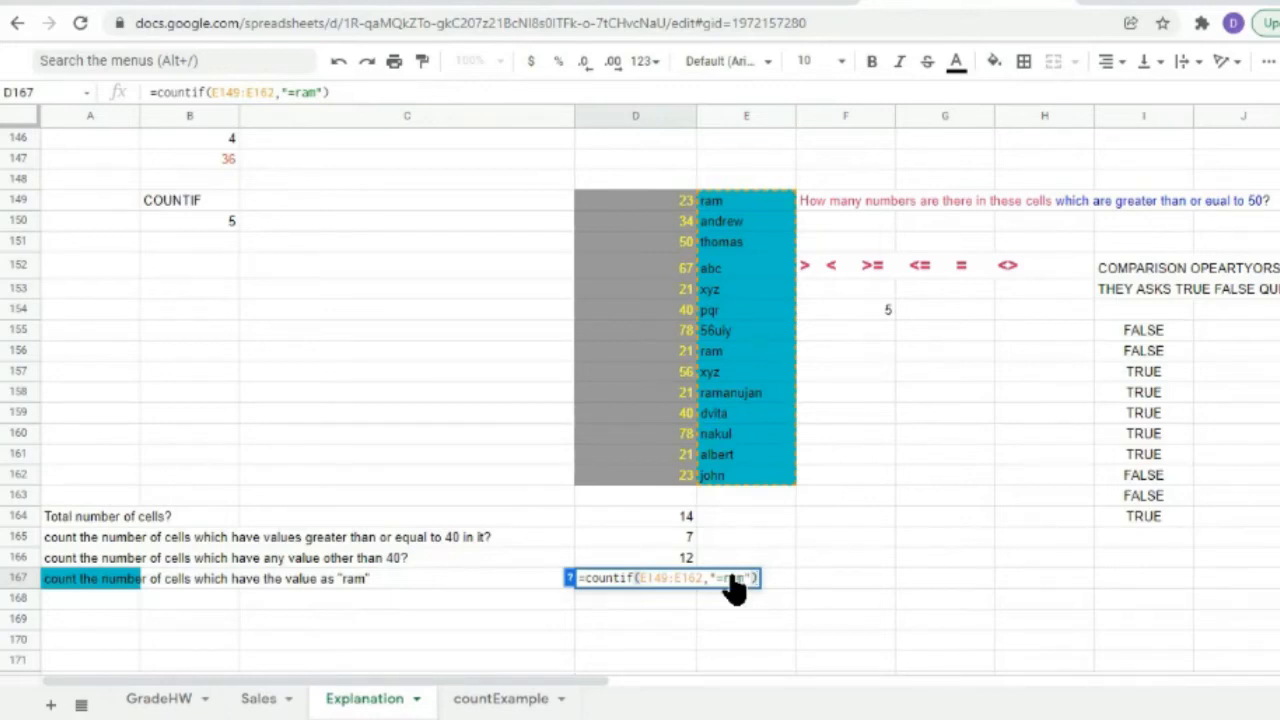
Enter "count the number of cells which have values grater than 40 but less than 70 (gray cells)?" in cell A168.
double_click(84, 600)
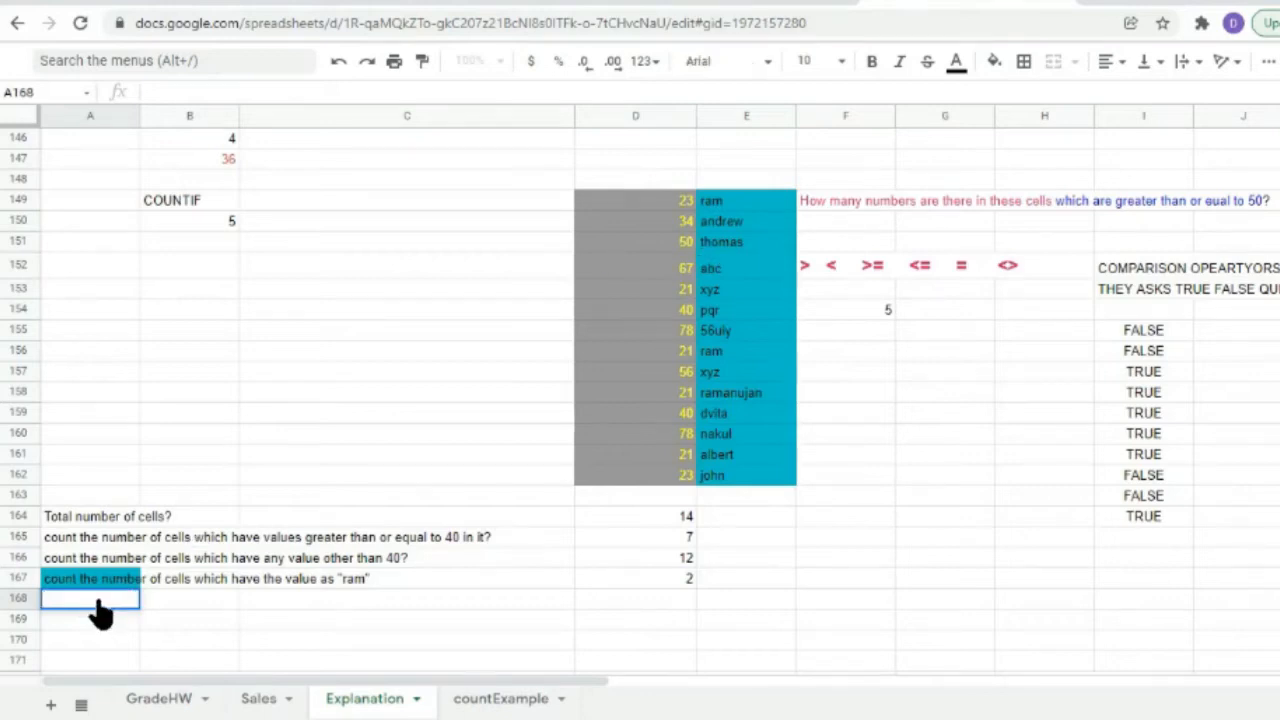
type("count the number of ")
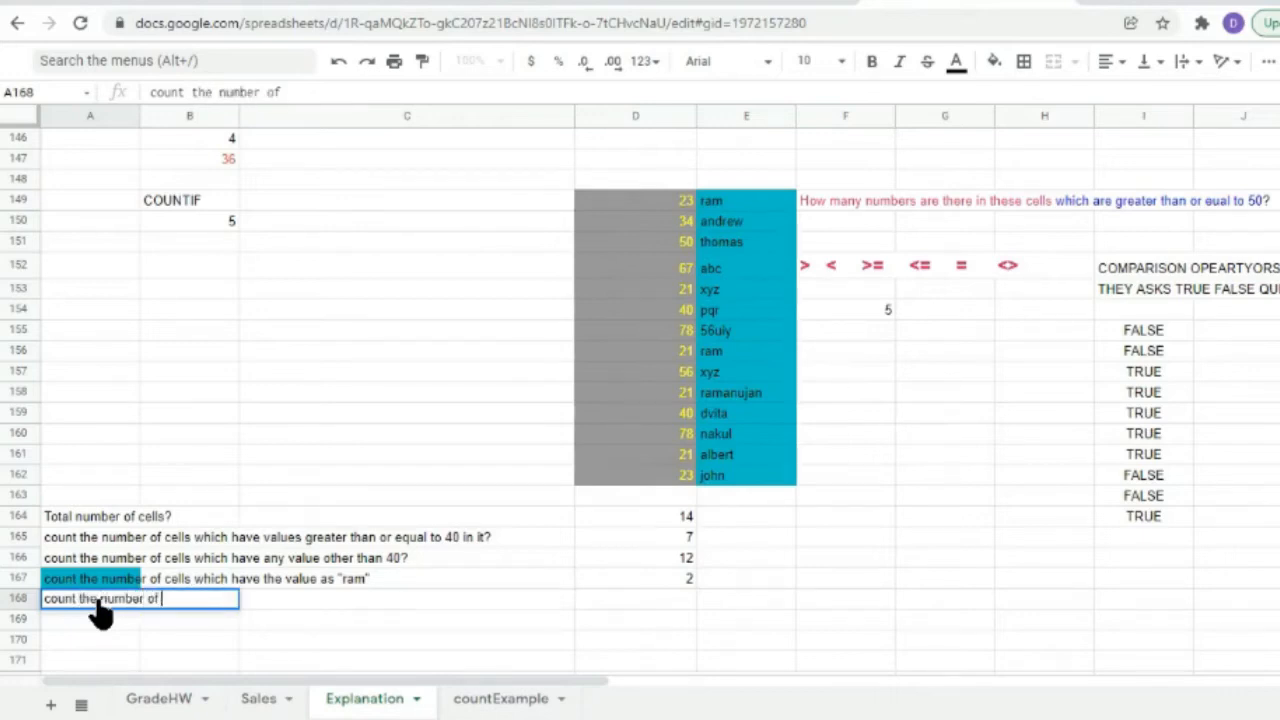
type("cells which h")
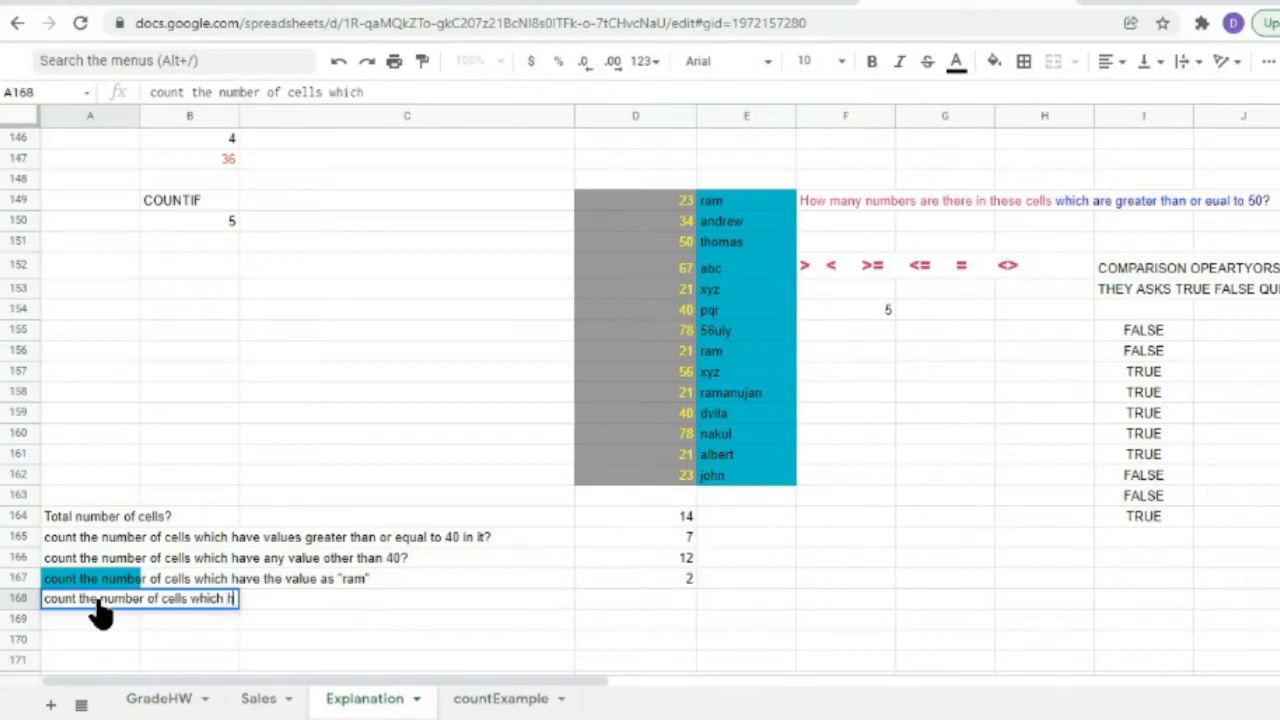
type("ave values gra")
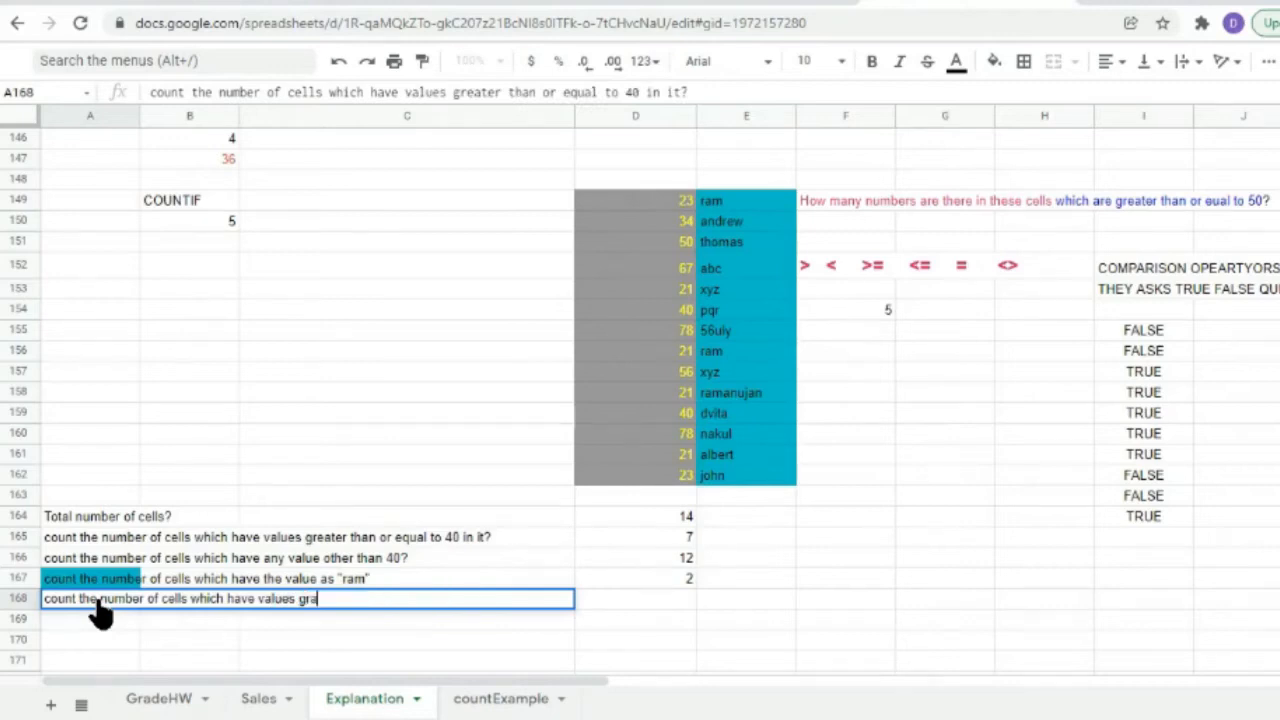
type("ter than ")
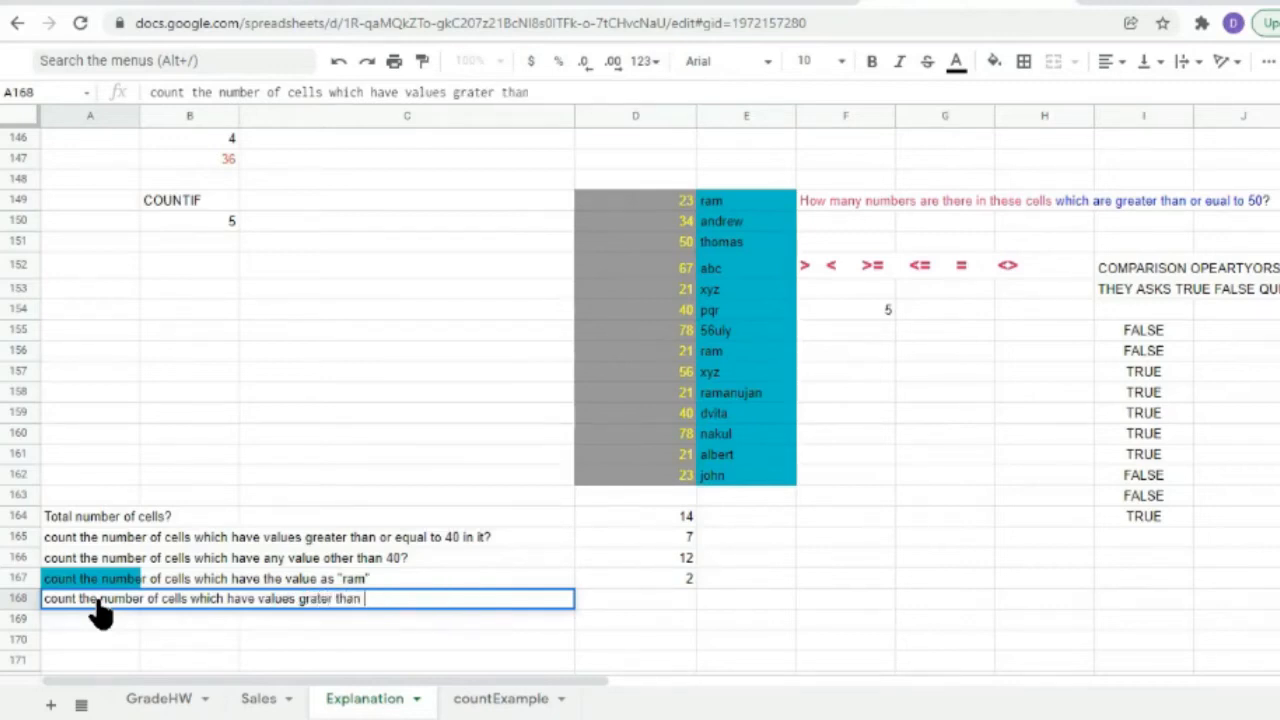
type("40 by")
type("t le")
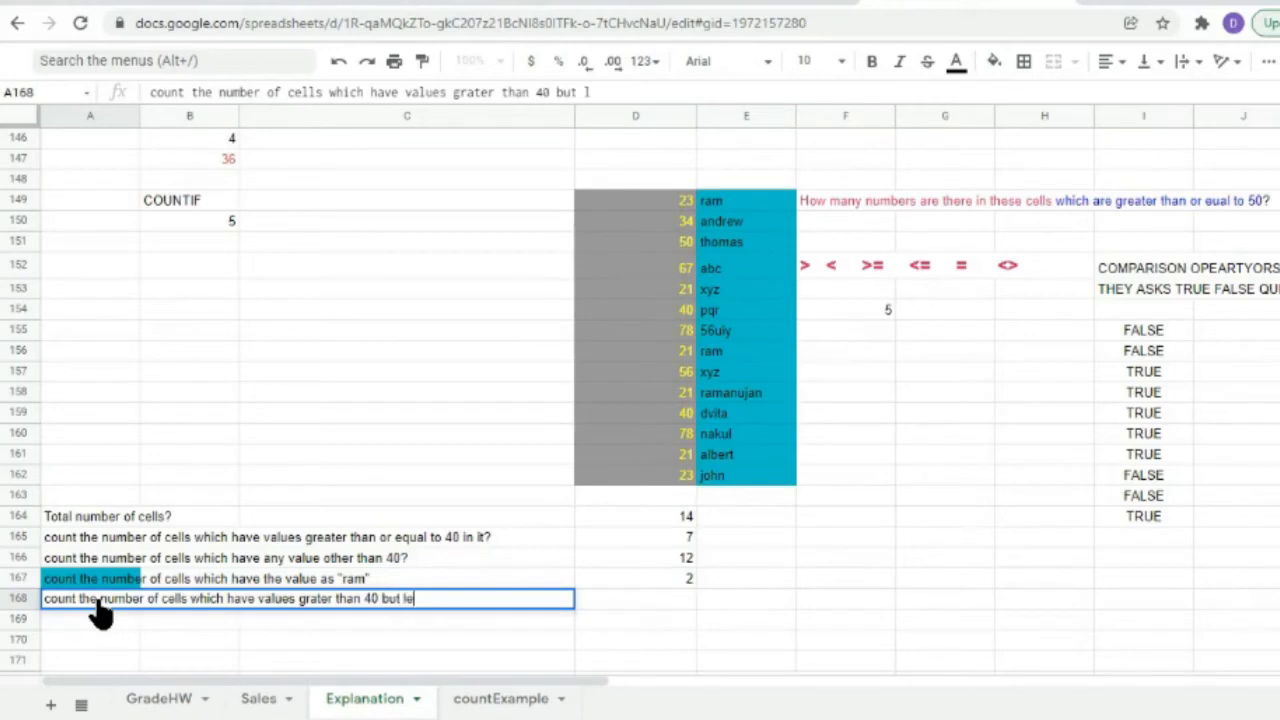
type("ss than ")
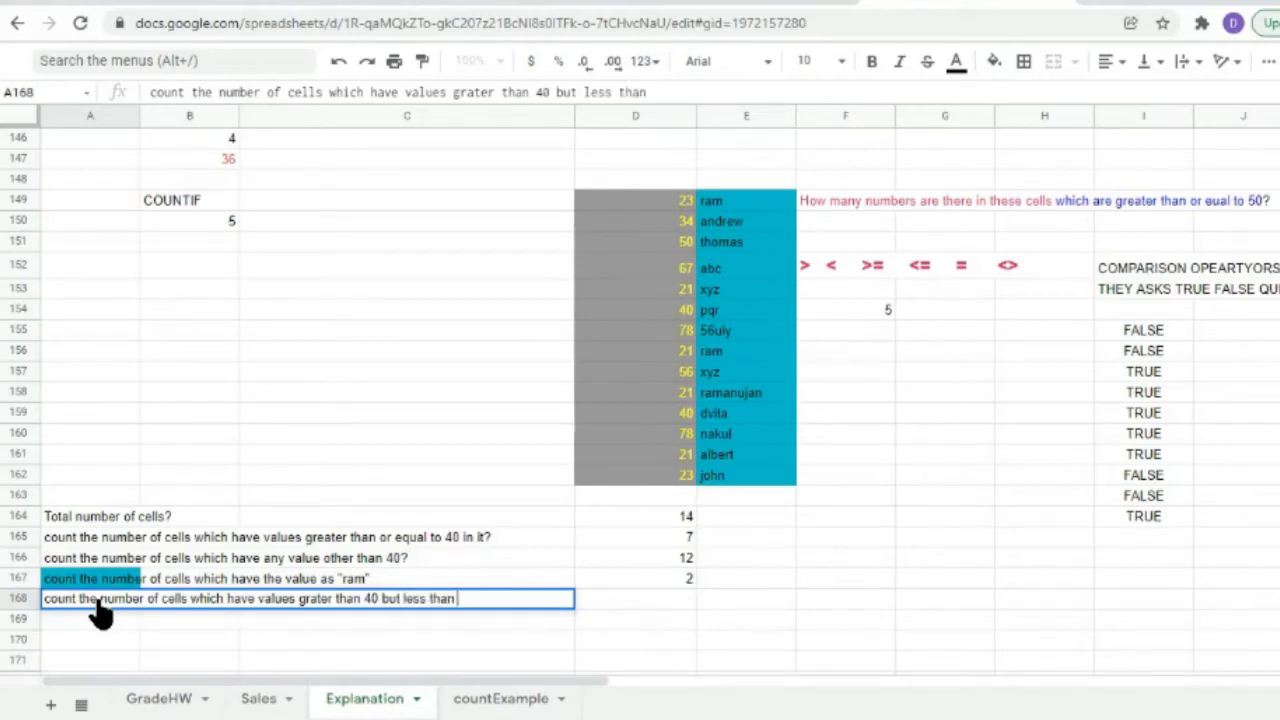
type("70")
type(" (")
type("gray")
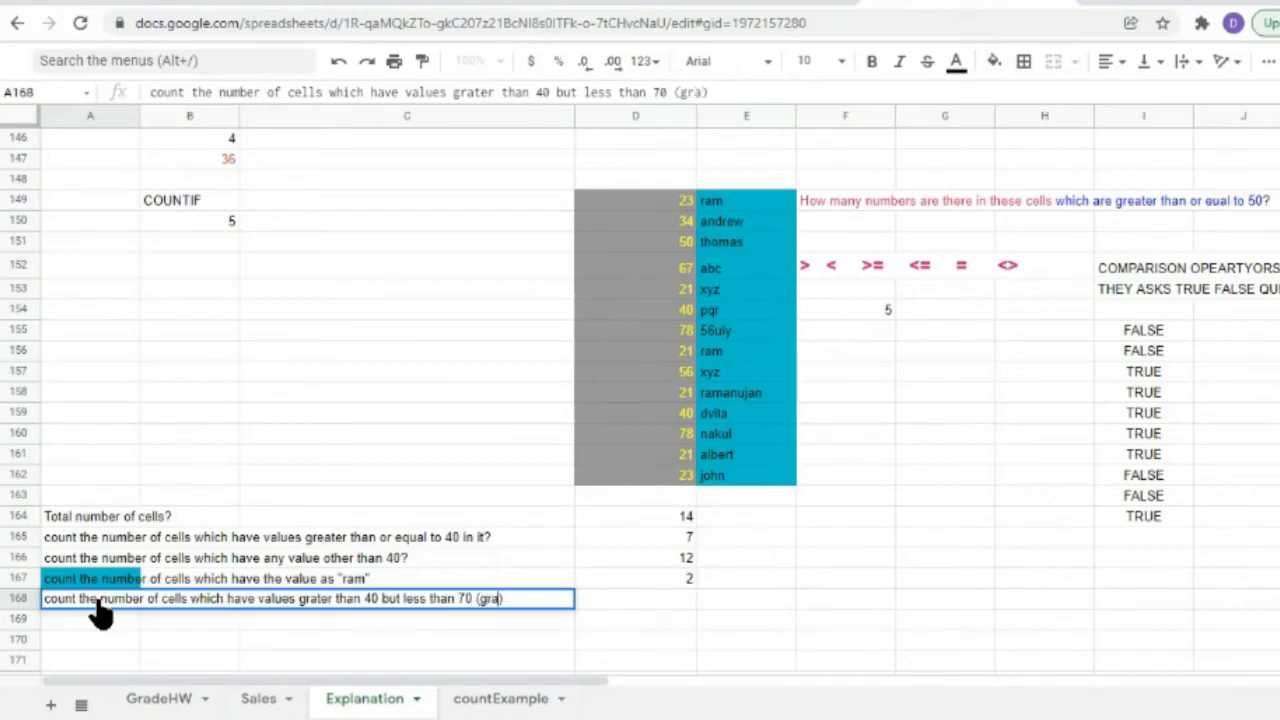
type(" cells")
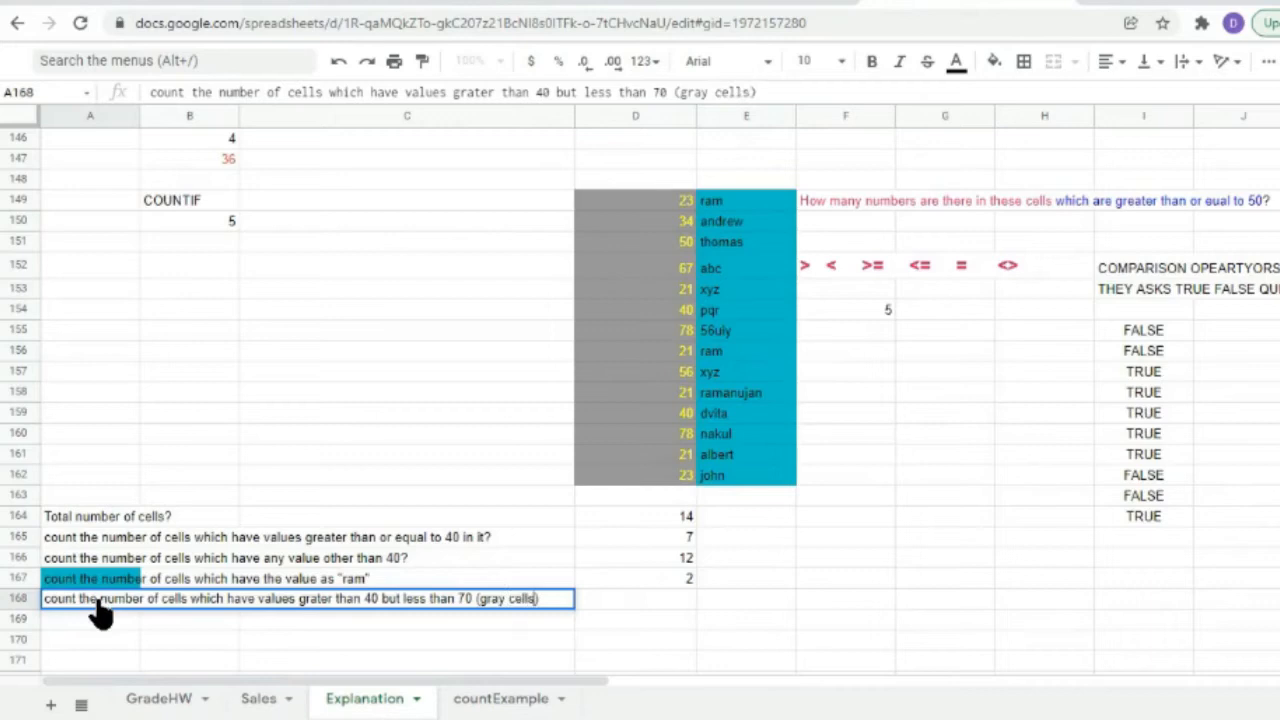
type("?")
key("Return")
Start a COUNTIF formula in cell D168 with the gray number cells D149:D162 as its range.
scroll(342, 409, "down", 3)
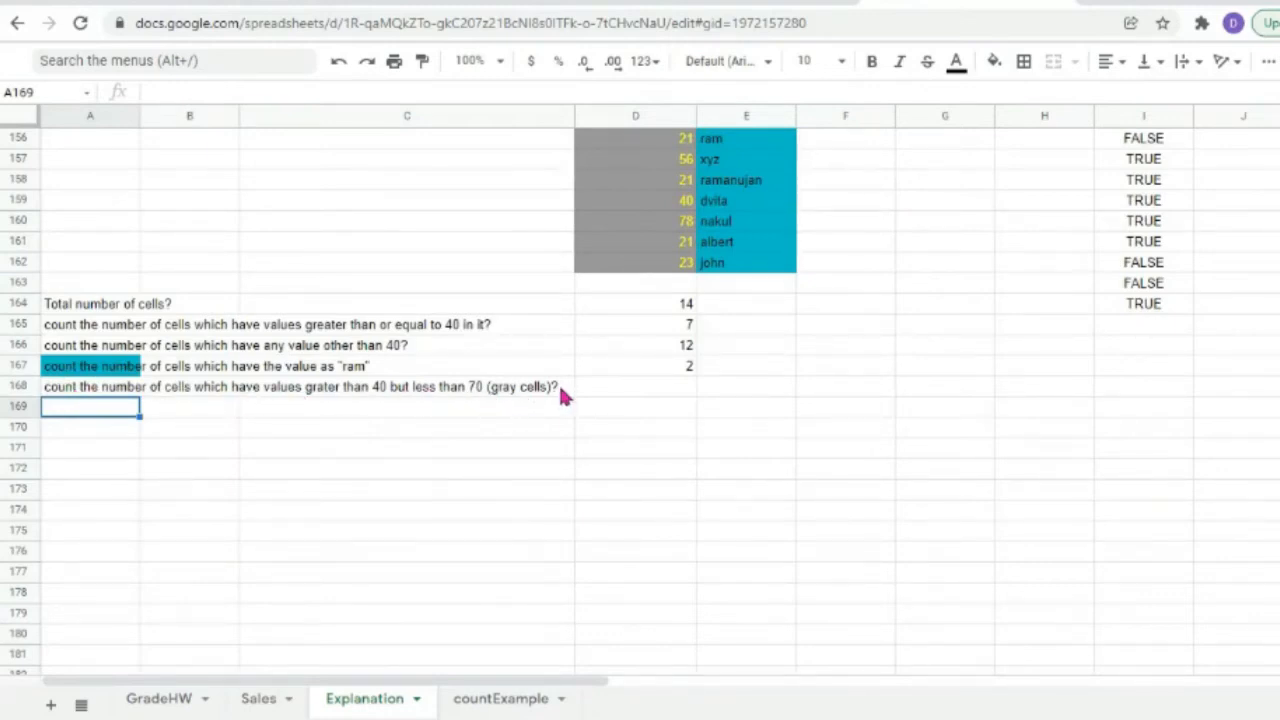
scroll(561, 392, "up", 3)
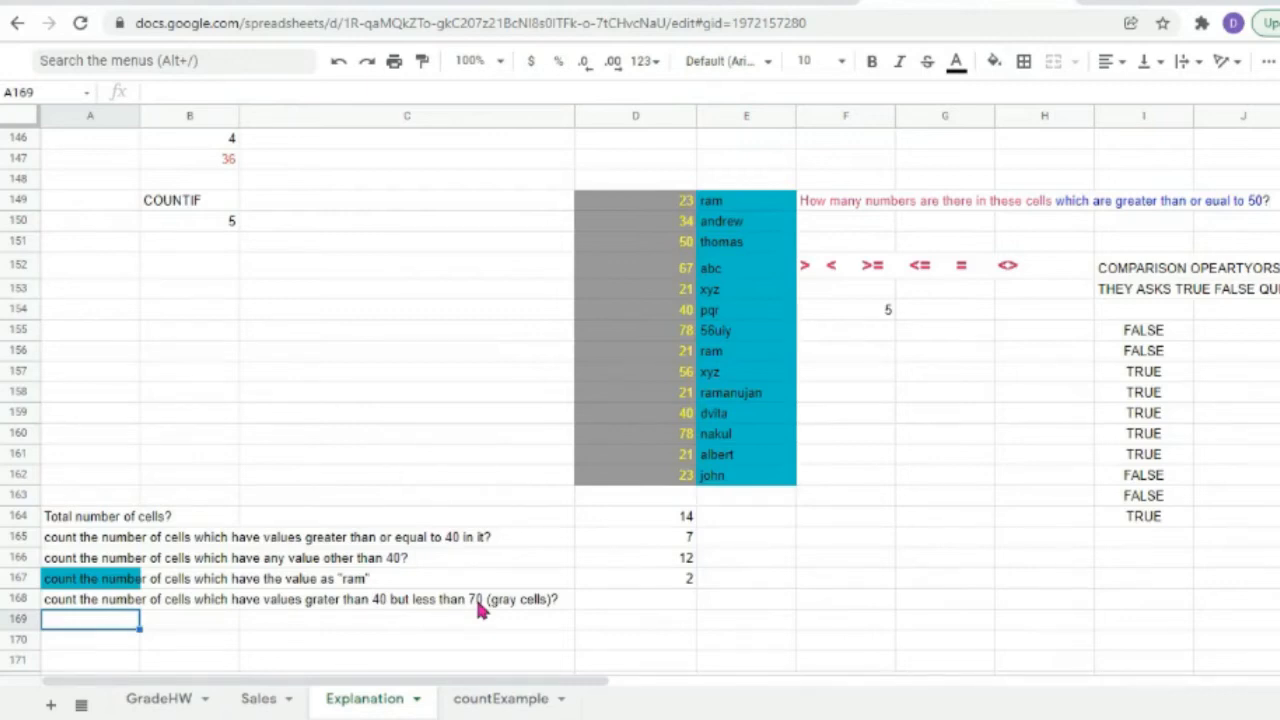
double_click(645, 600)
type("=count")
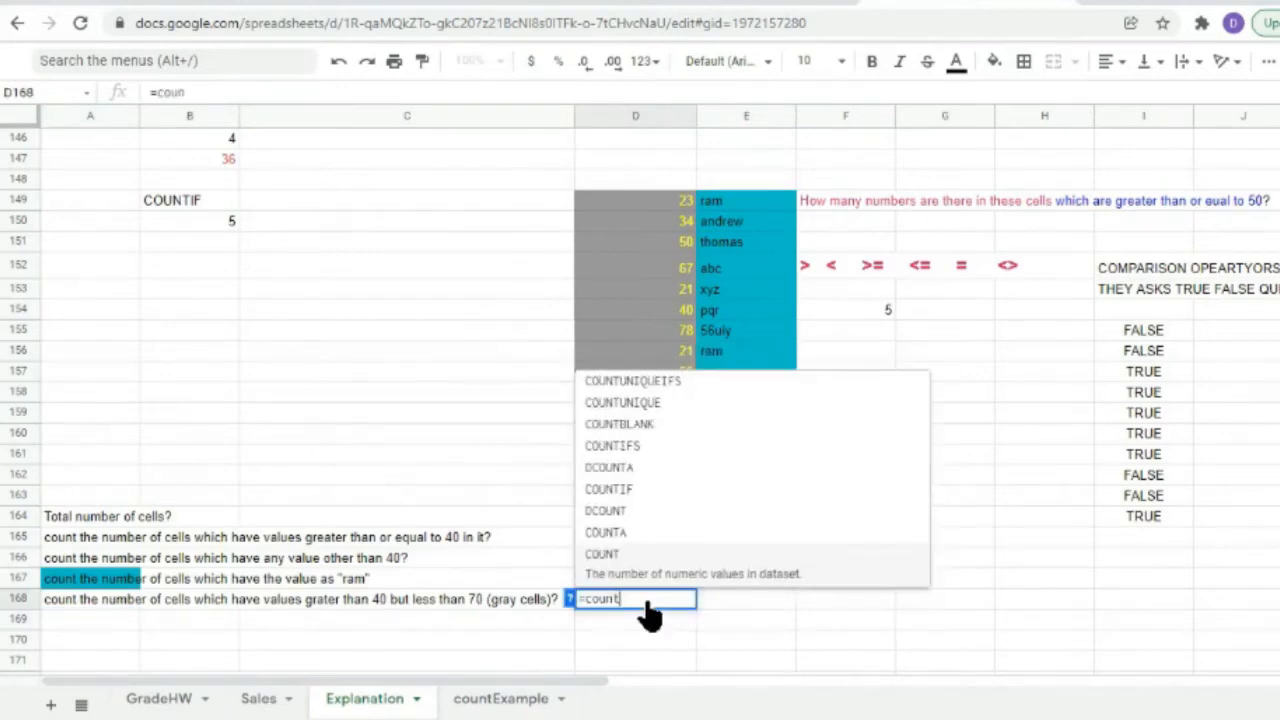
type("if")
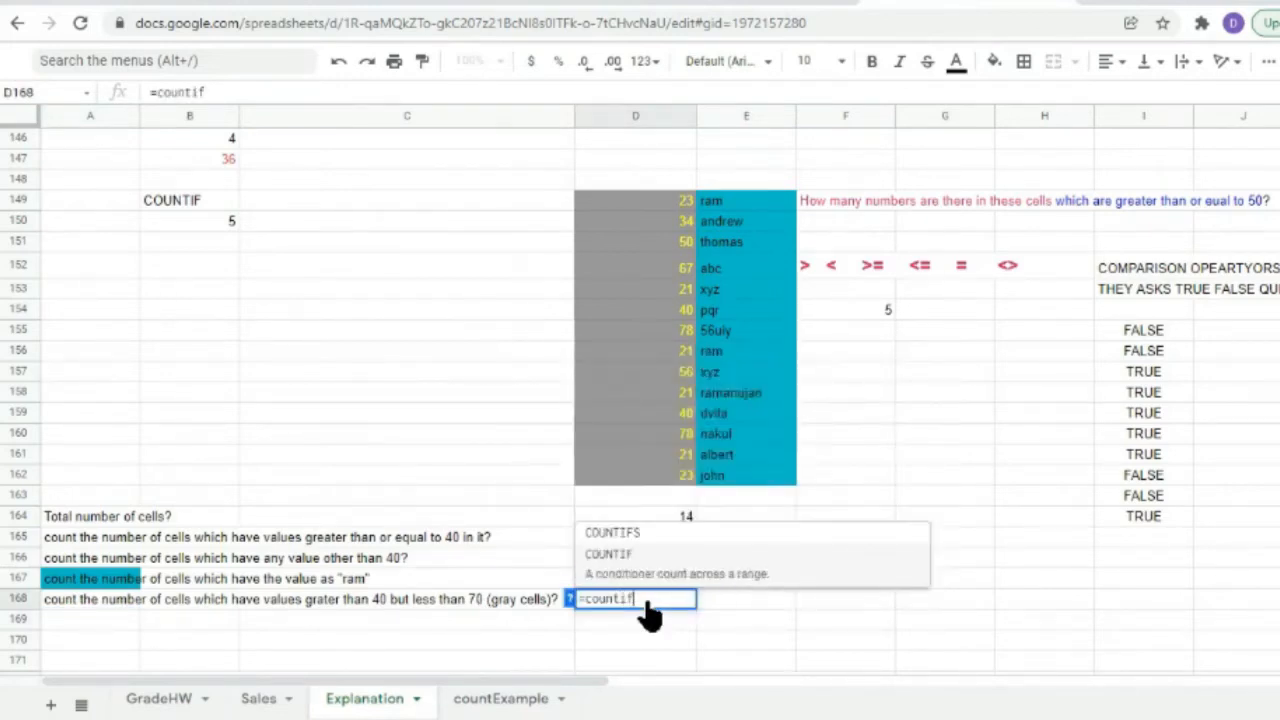
type("(")
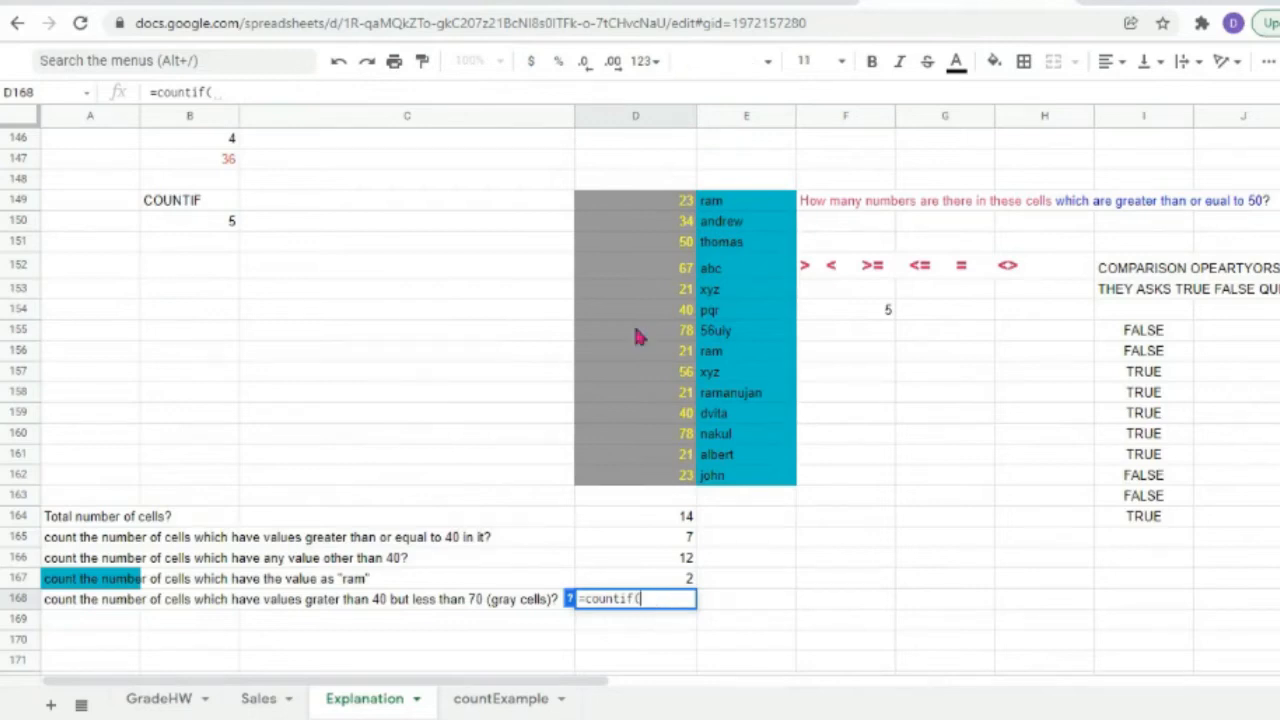
left_click_drag(630, 202, 655, 478)
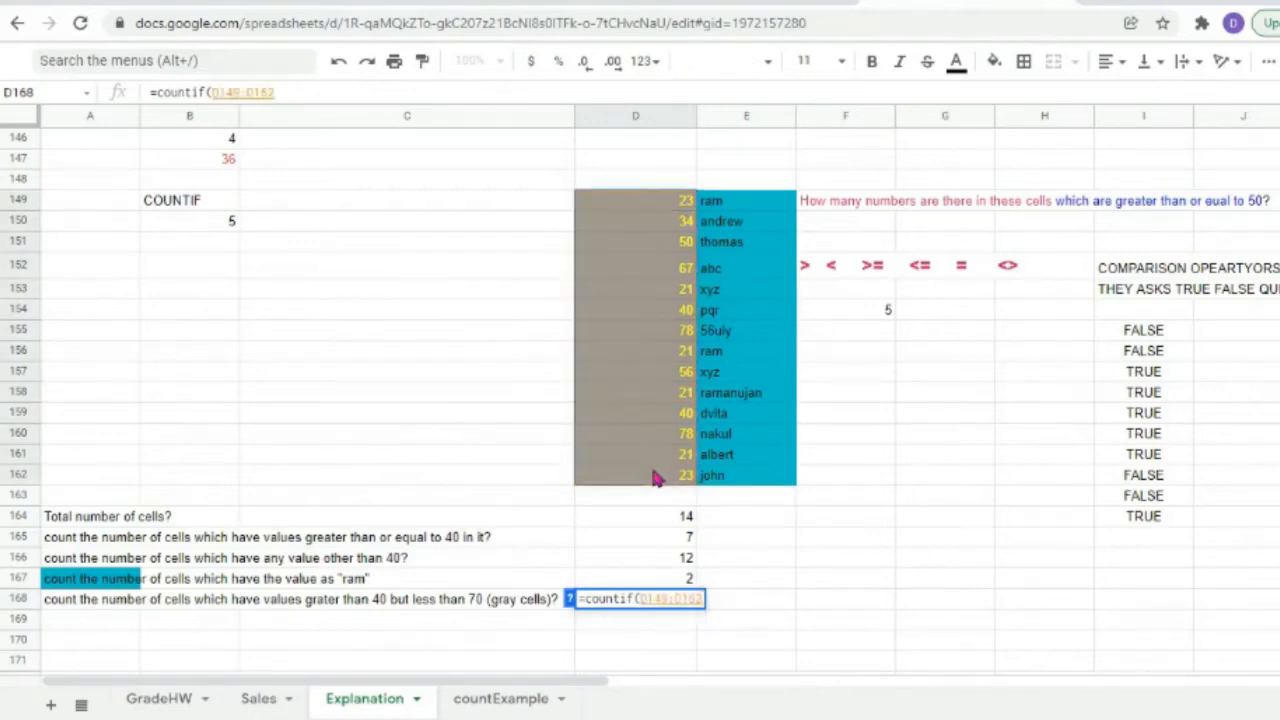
type(",")
left_click(569, 598)
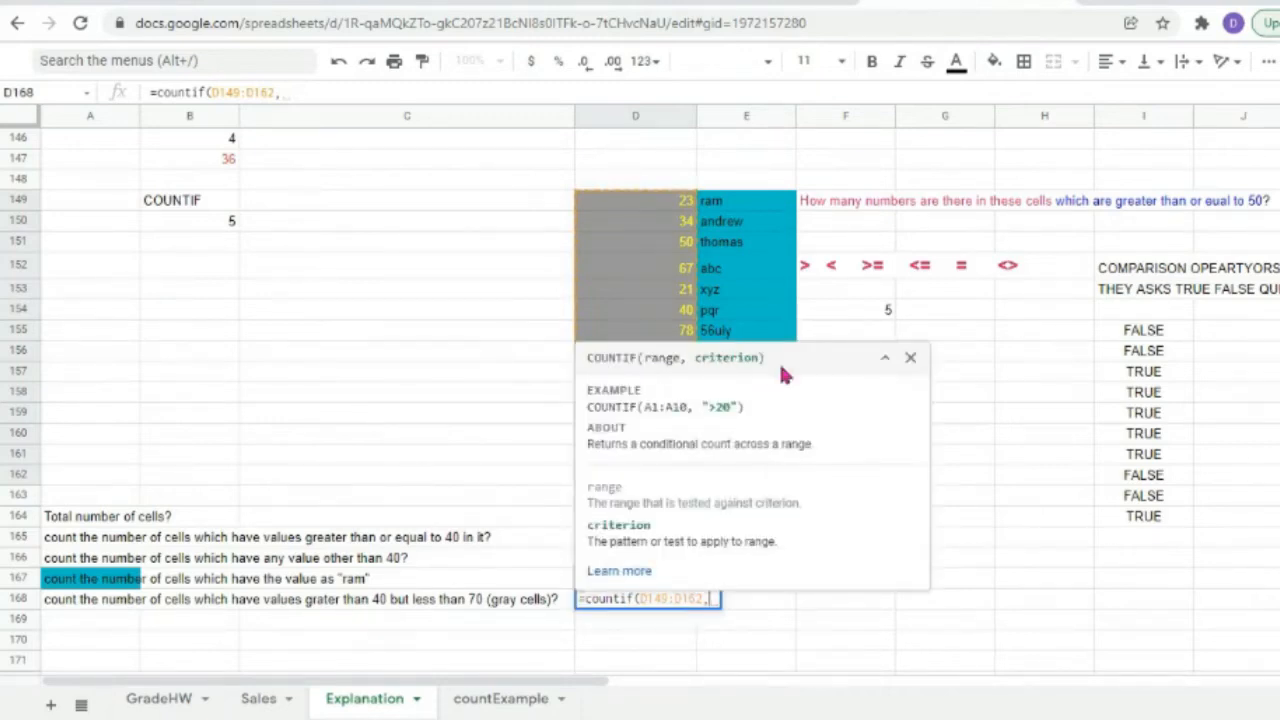
left_click(910, 358)
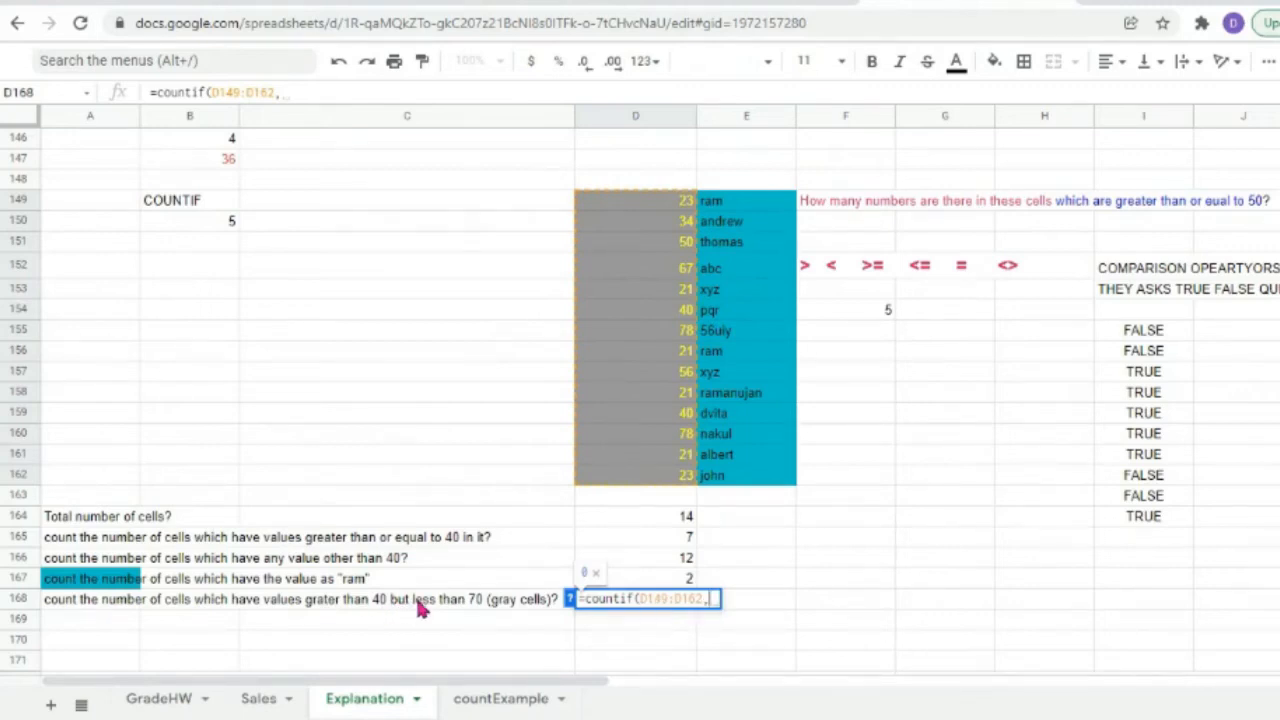
Set the criterion of the COUNTIF formula in D168 to ">40".
type("\"\"")
type(">")
type("40")
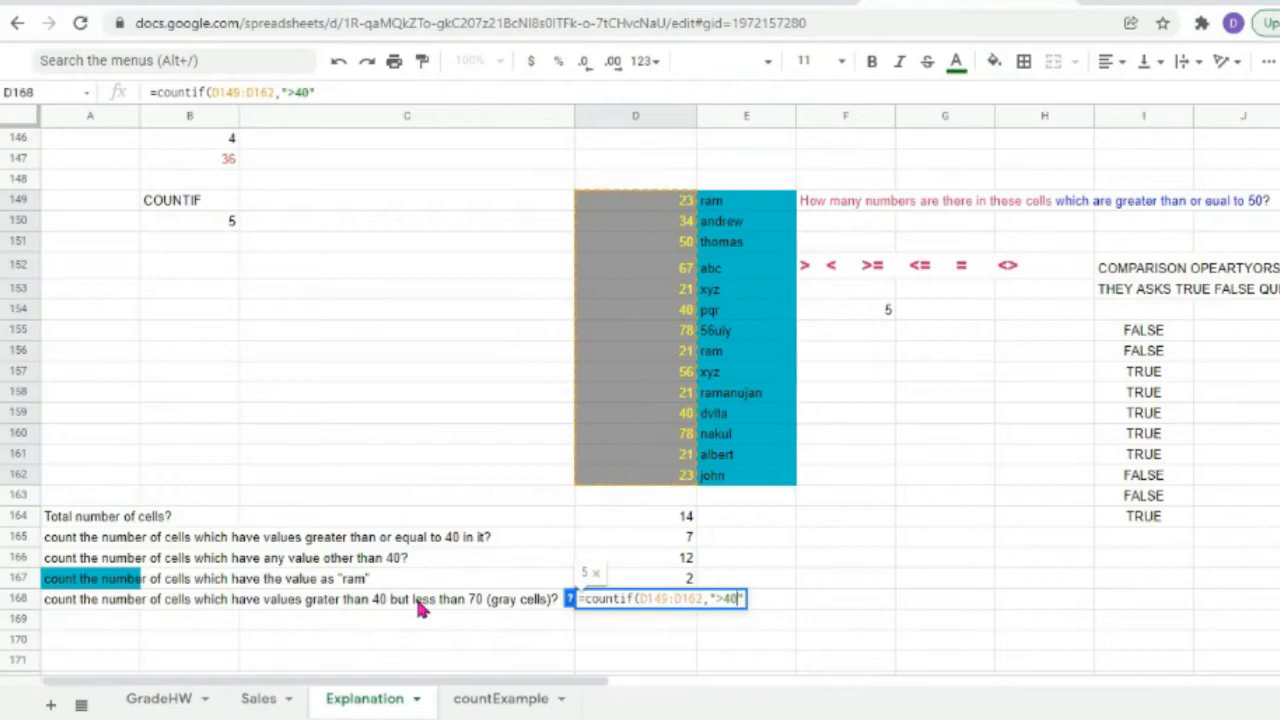
type("<70")
key("BackSpace")
key("BackSpace")
key("BackSpace")
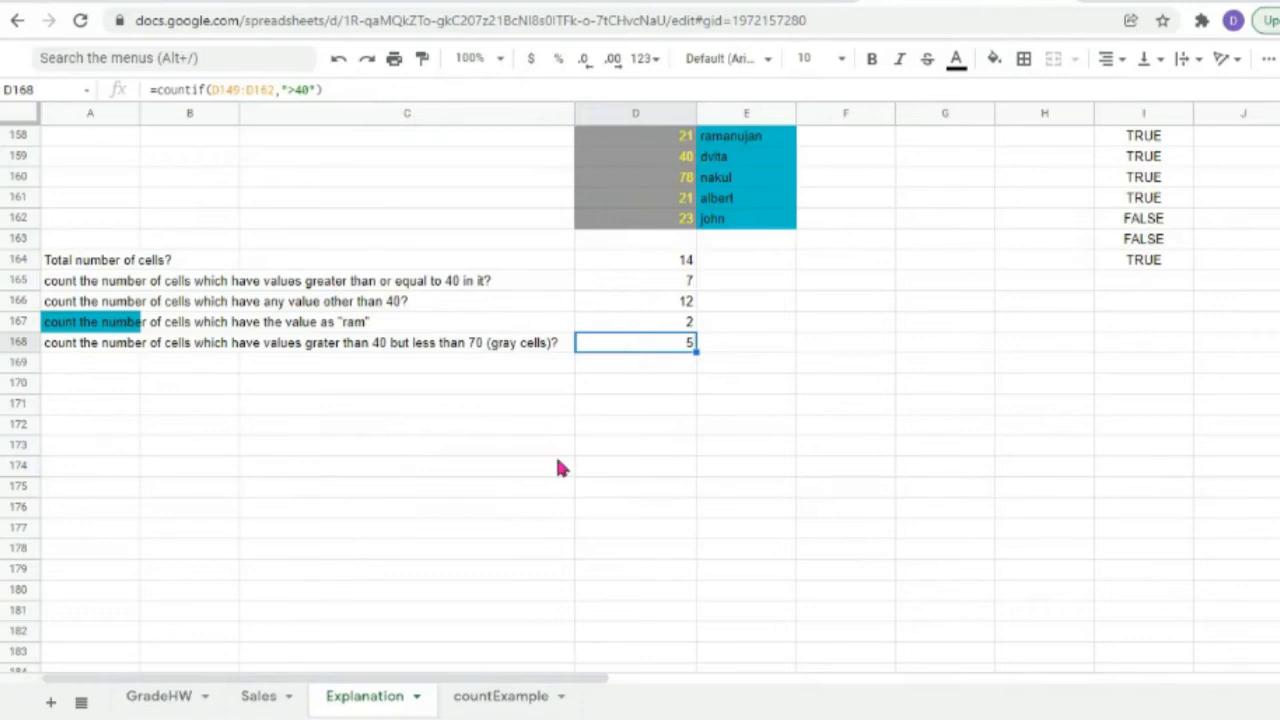
Add the heading COUNTIFS in cell B152, below the COUNTIF example.
scroll(558, 462, "down", 1)
scroll(558, 461, "down", 1)
scroll(558, 461, "up", 1)
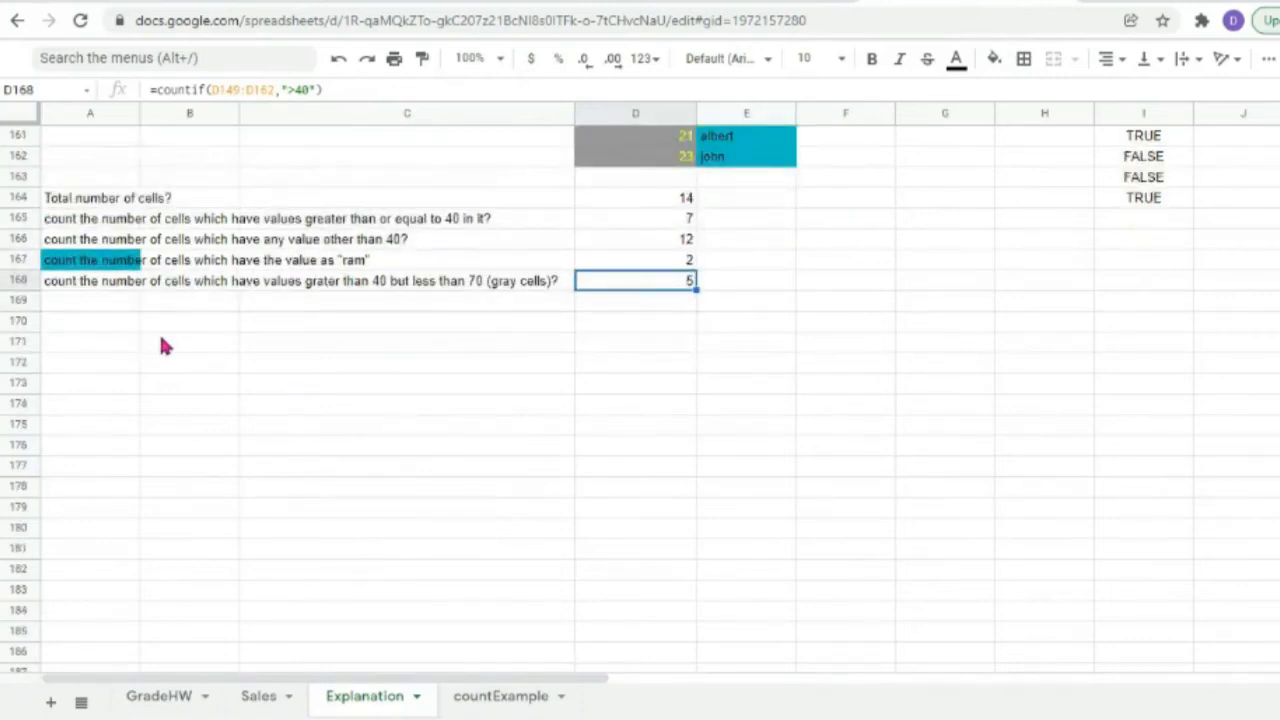
scroll(165, 343, "up", 5)
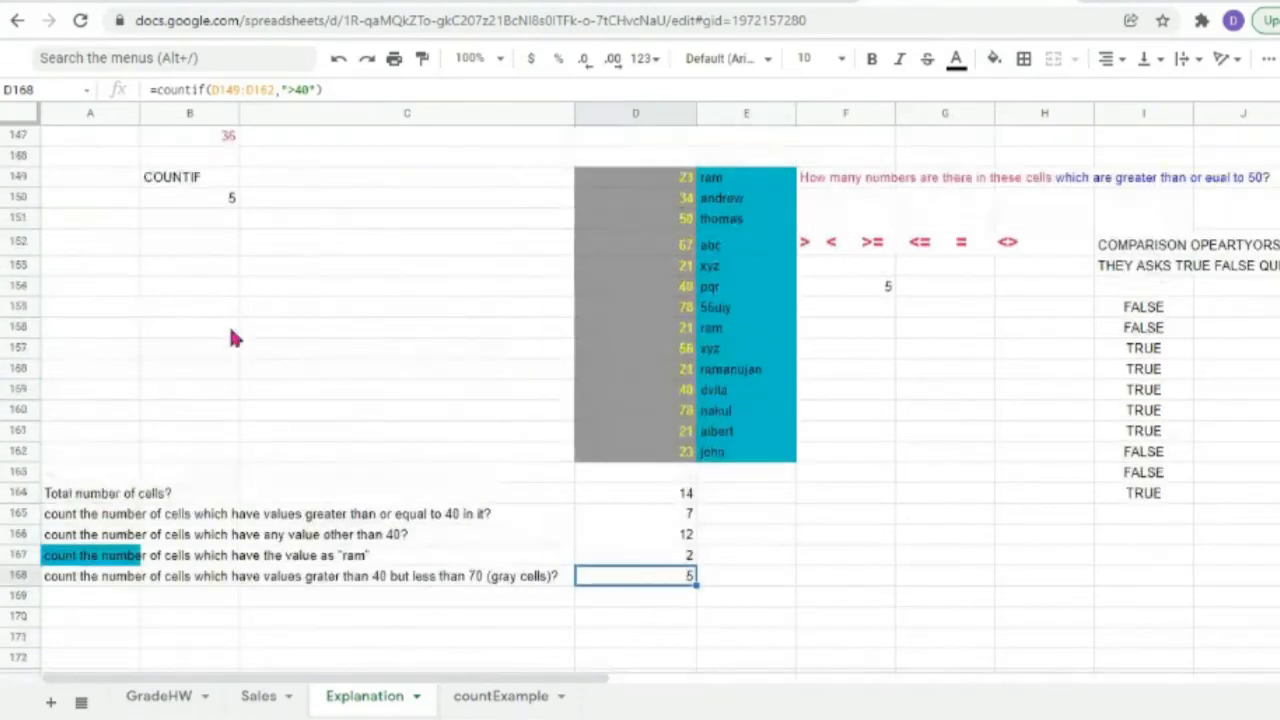
left_click(145, 247)
type("COUN")
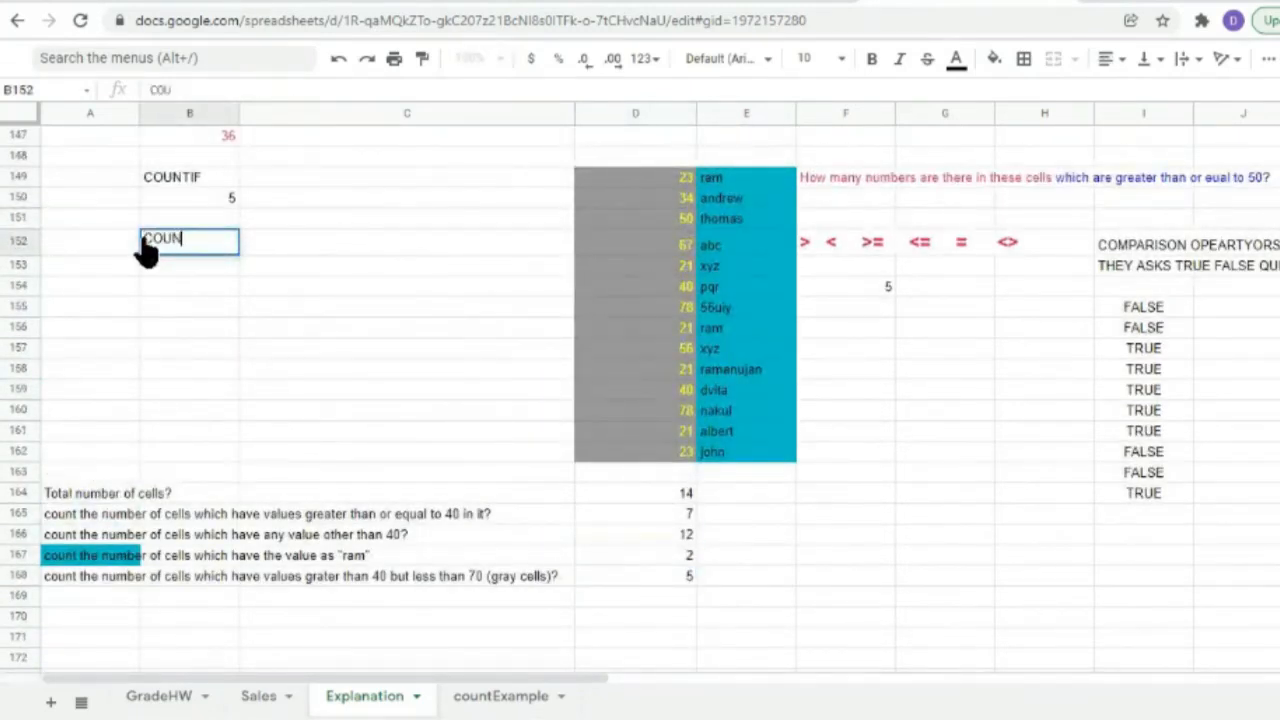
type("TOFS")
key("Left")
key("Left")
key("BackSpace")
type("I")
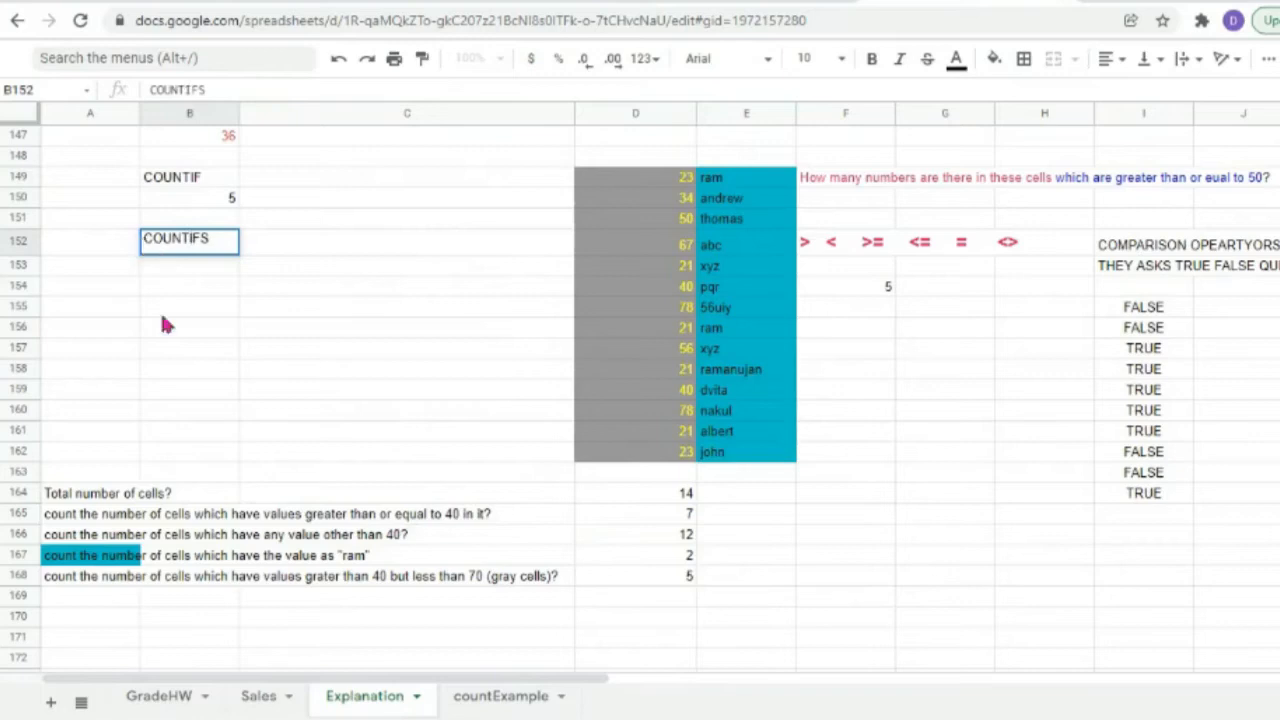
key("Return")
left_click(183, 250)
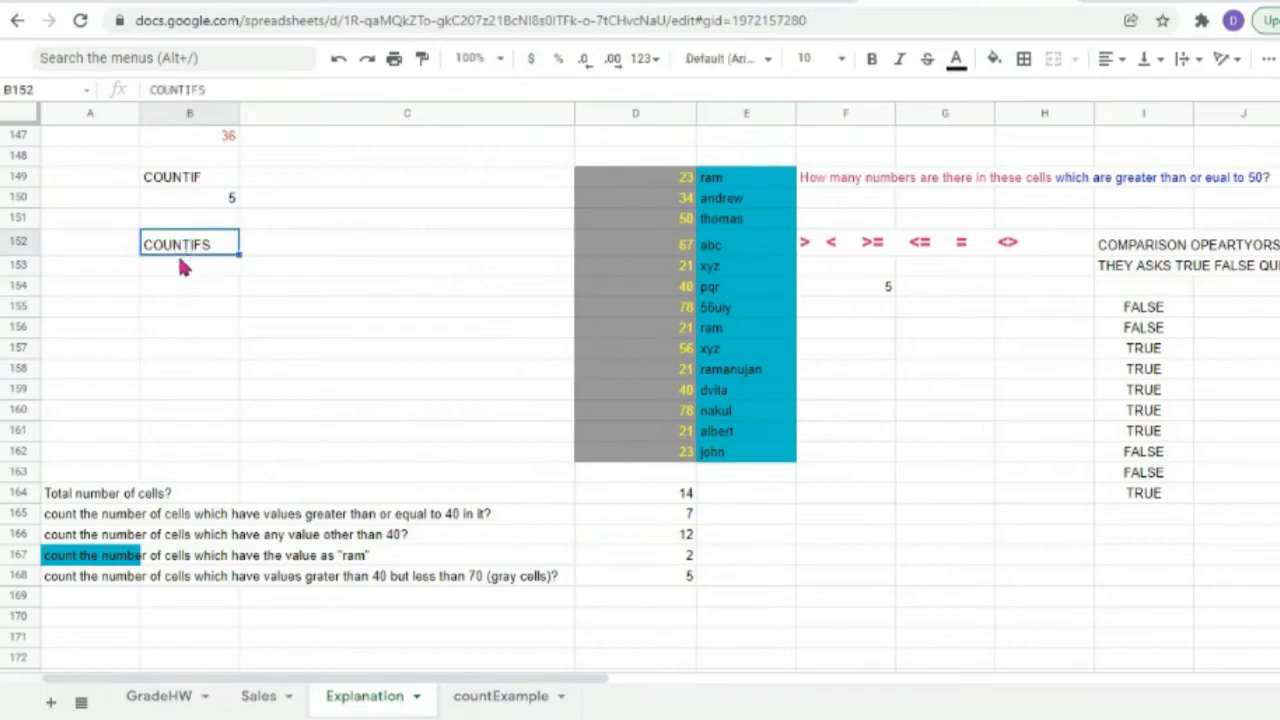
double_click(163, 270)
type("=c")
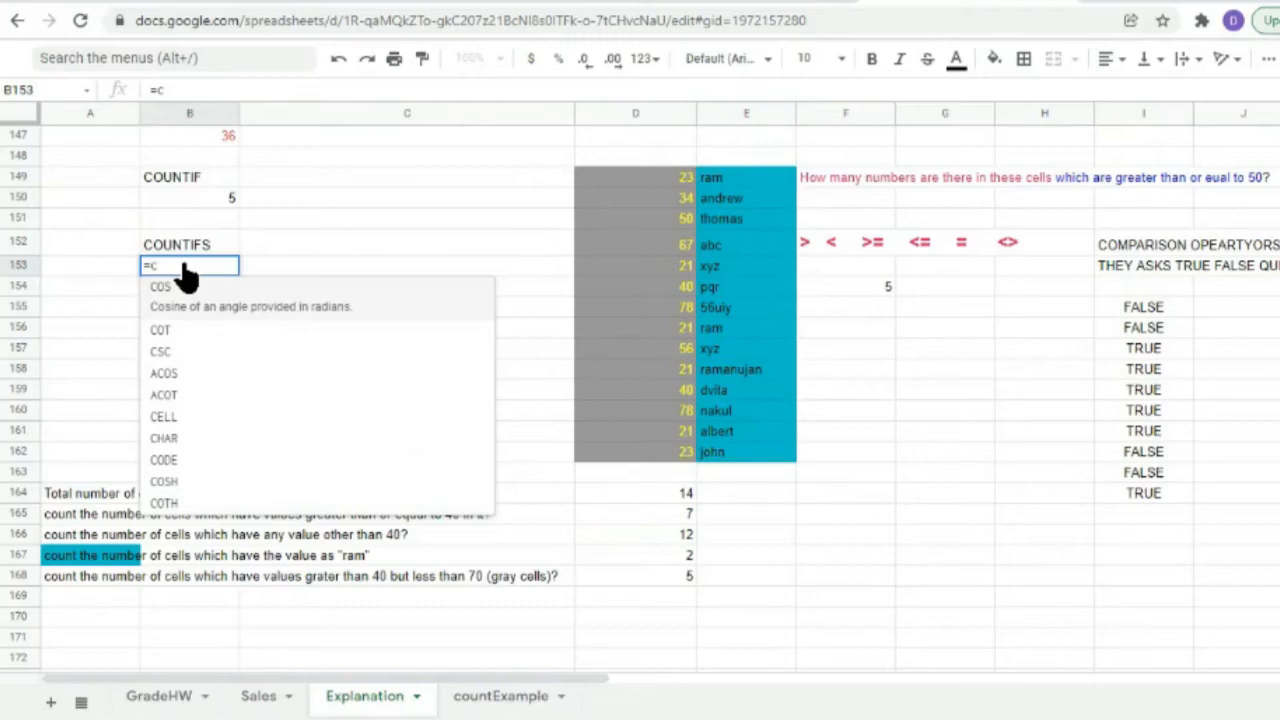
type("ount")
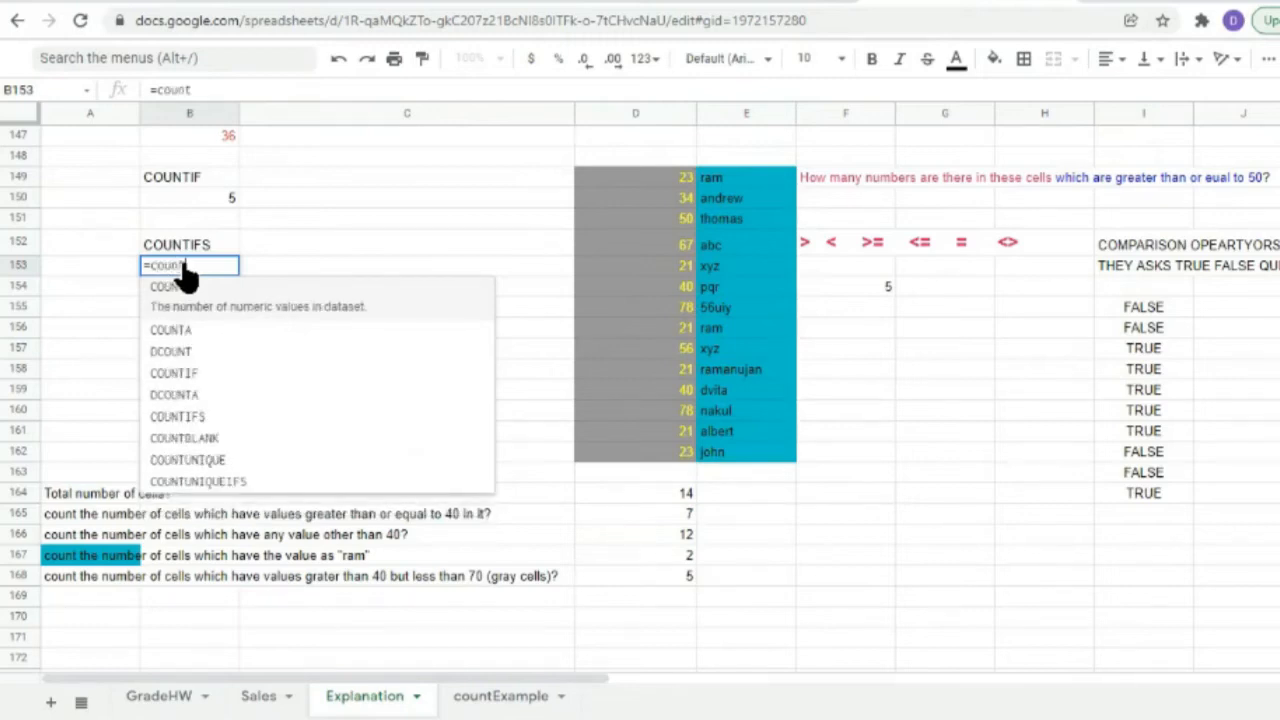
type("ifs")
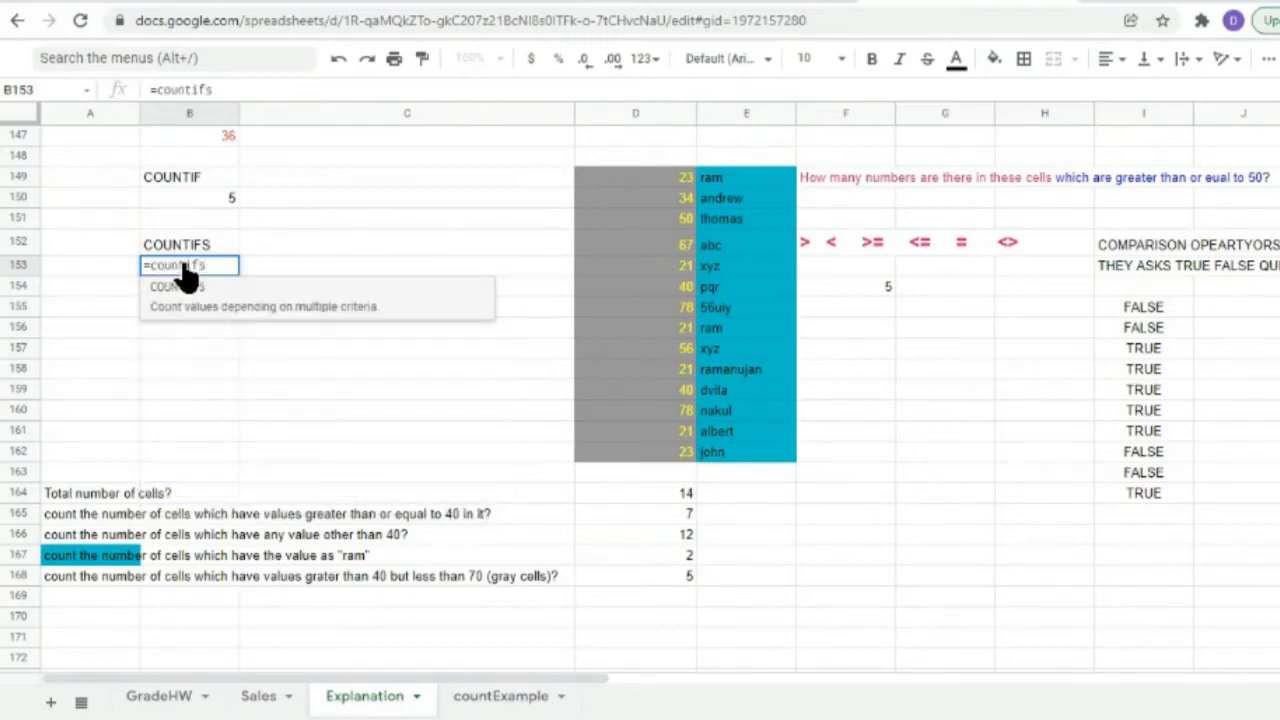
type("(")
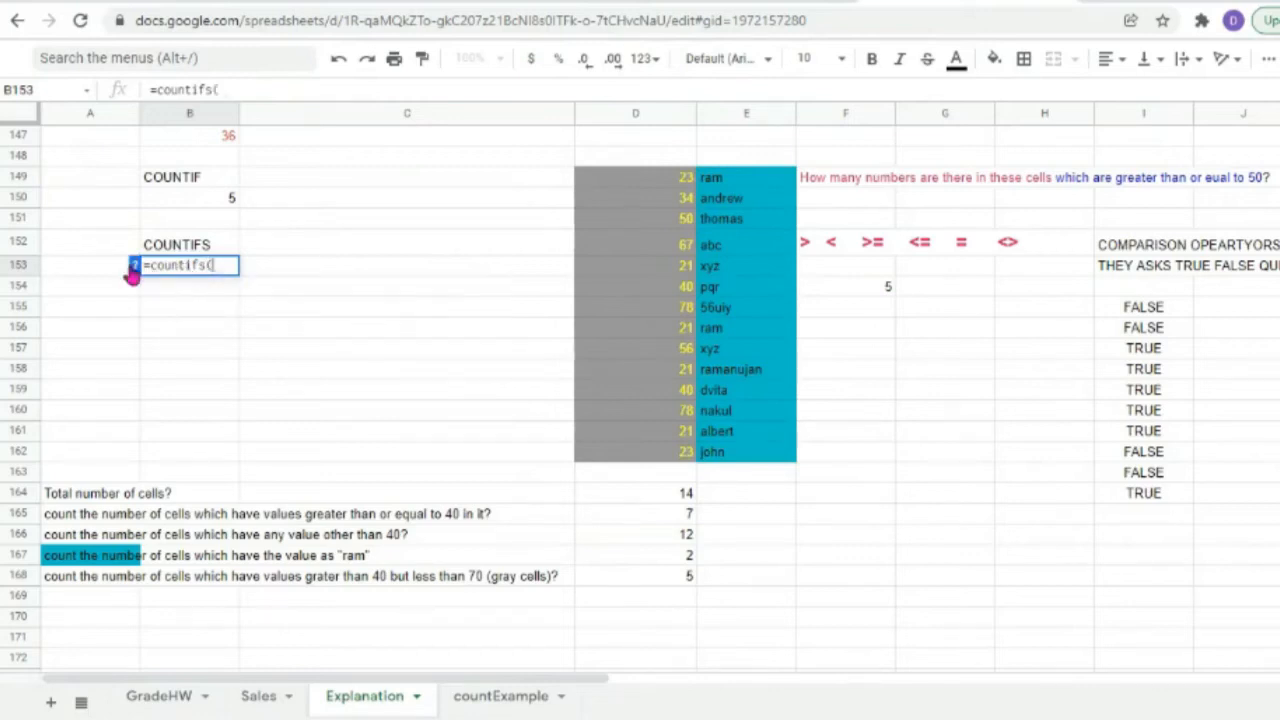
left_click(135, 266)
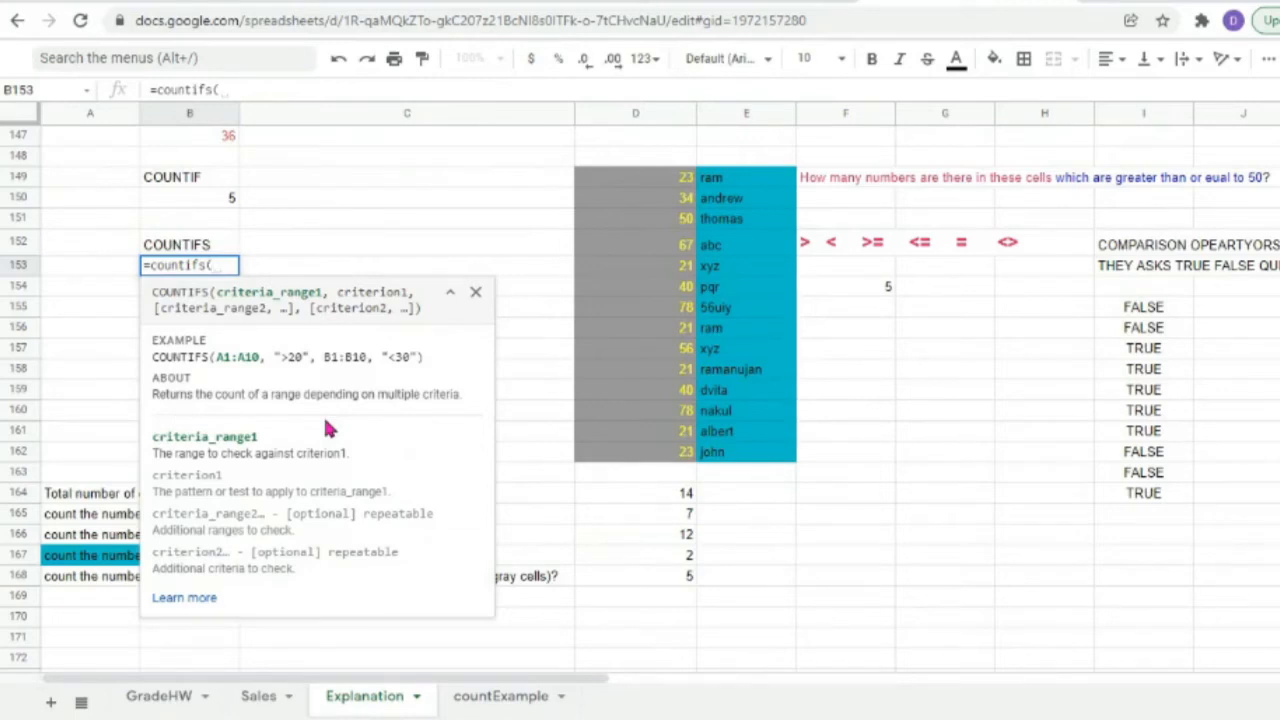
left_click(103, 575)
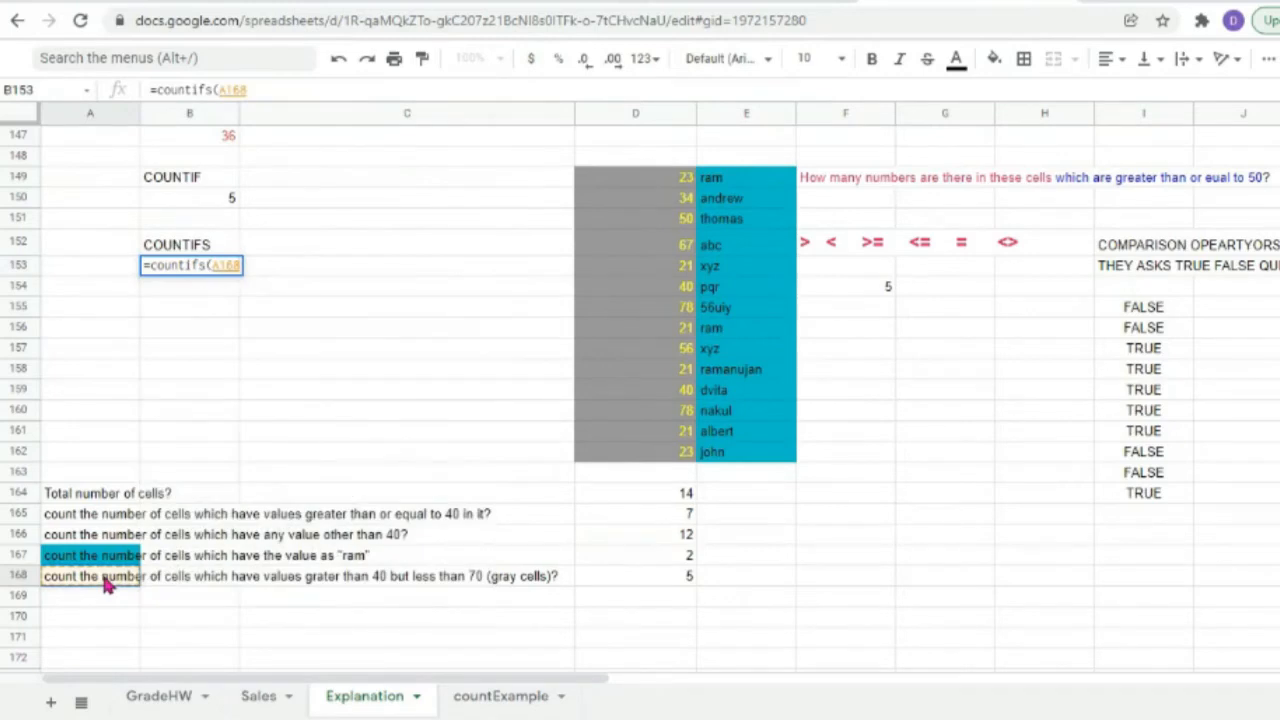
double_click(178, 266)
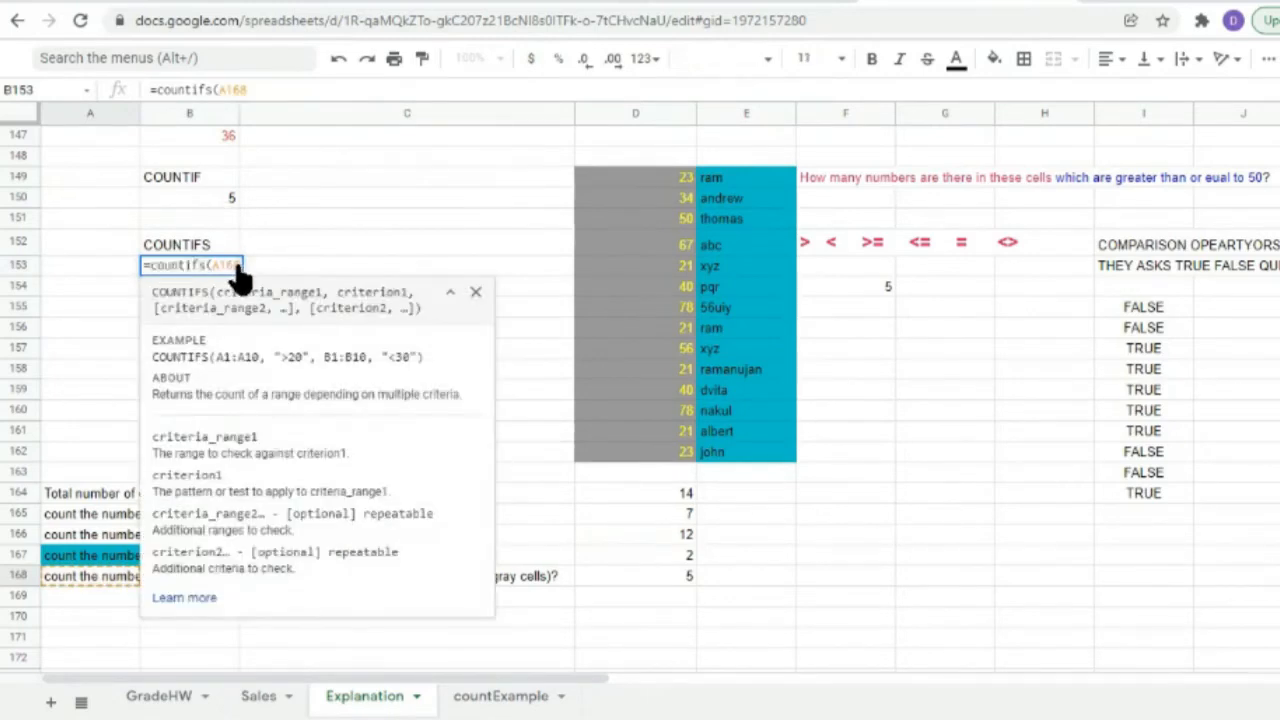
left_click_drag(238, 270, 147, 270)
key("BackSpace")
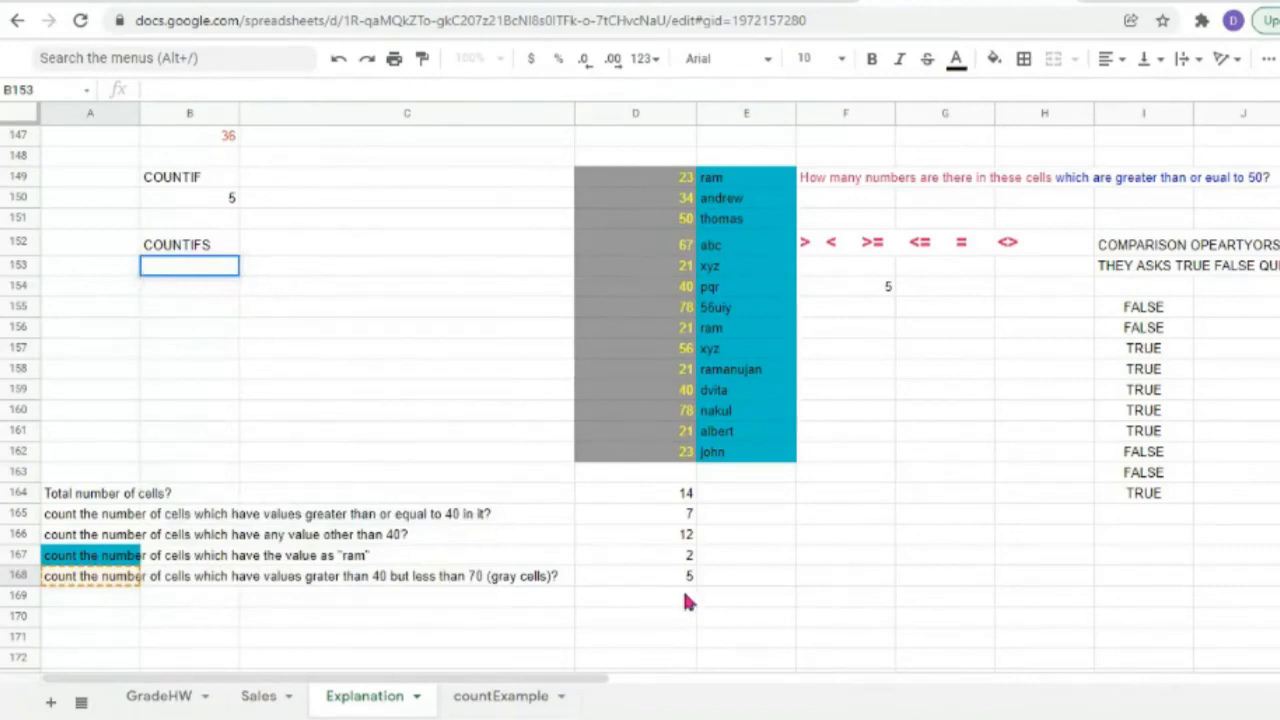
double_click(652, 580)
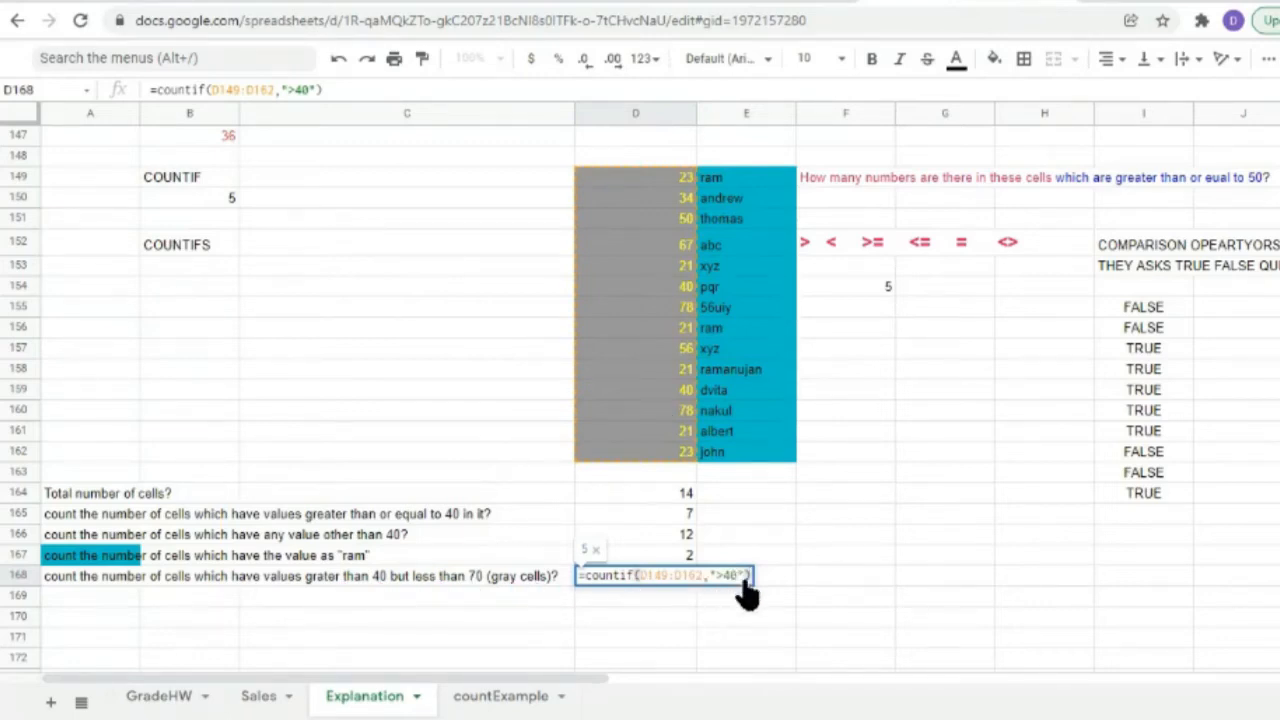
left_click(197, 268)
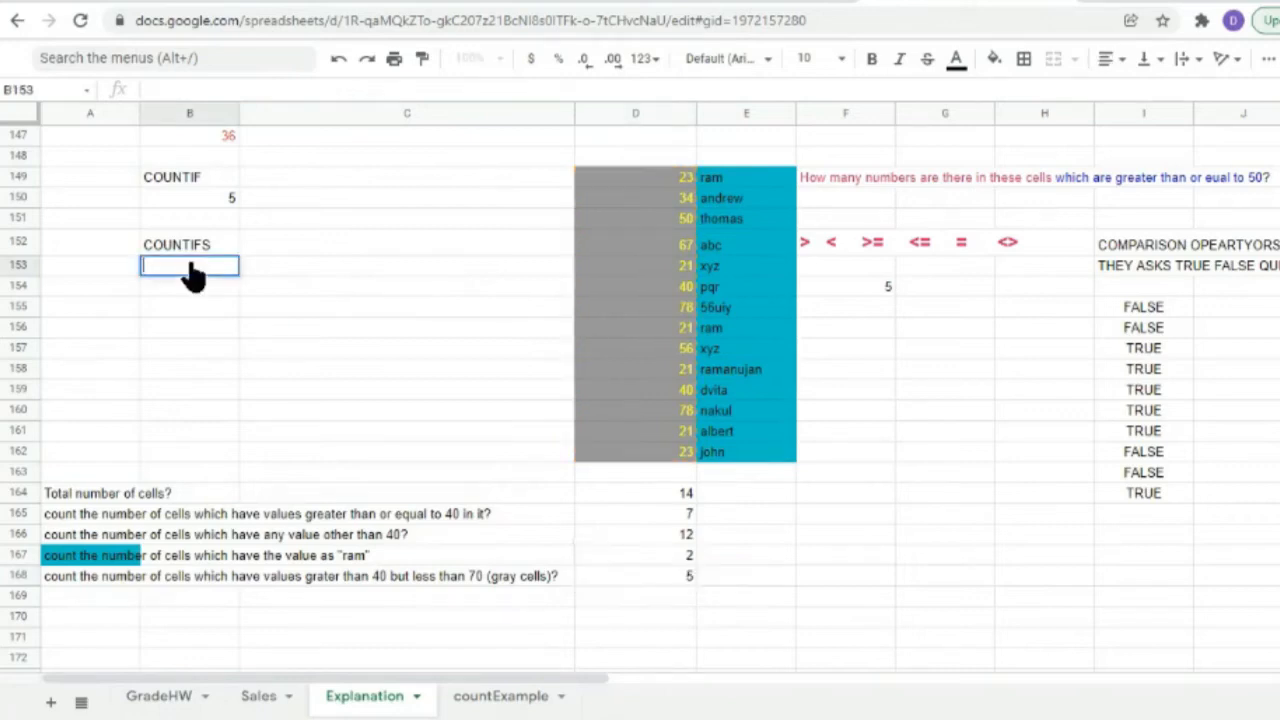
type("=cou")
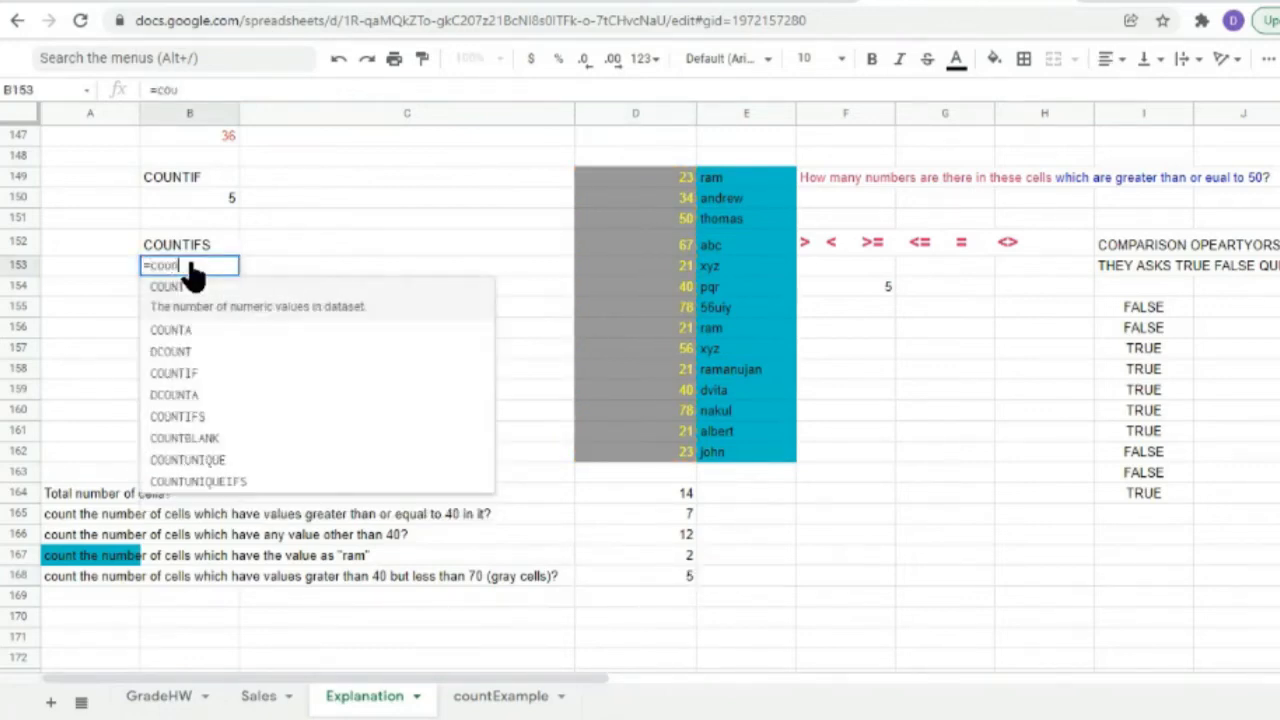
type("ntifs(")
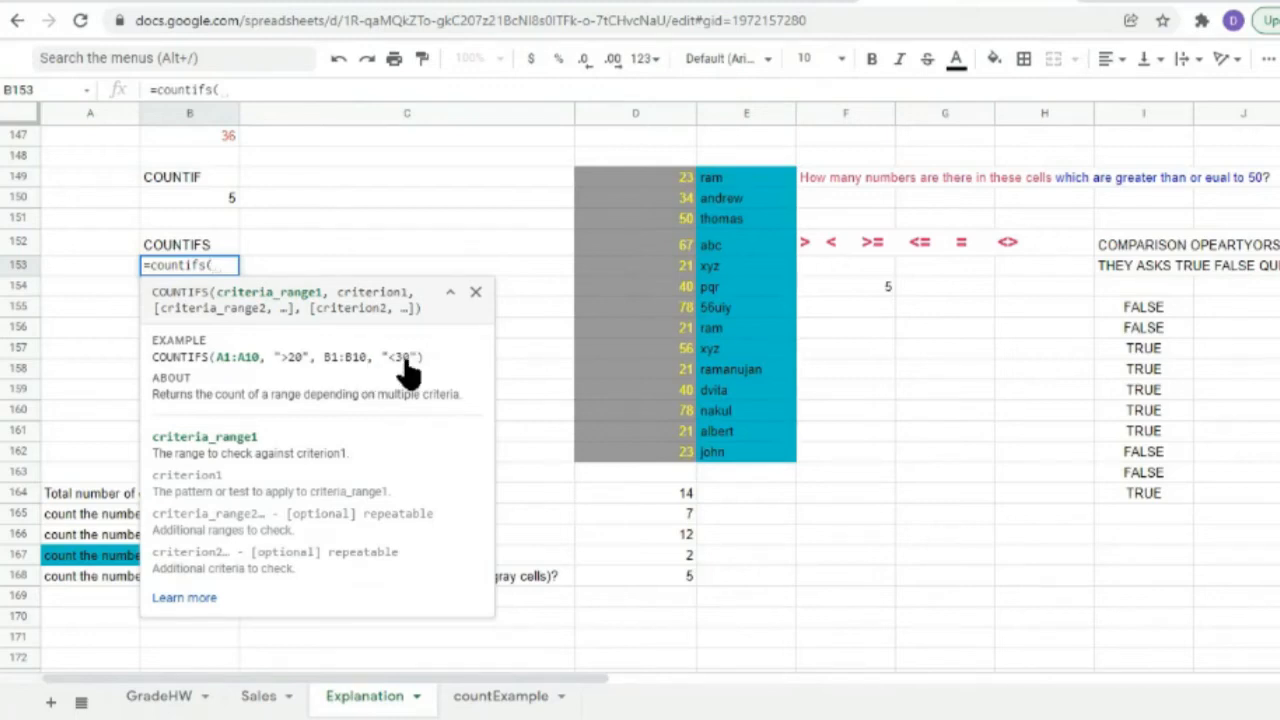
key("BackSpace")
key("BackSpace")
key("BackSpace")
key("BackSpace")
key("BackSpace")
key("BackSpace")
key("BackSpace")
key("BackSpace")
key("BackSpace")
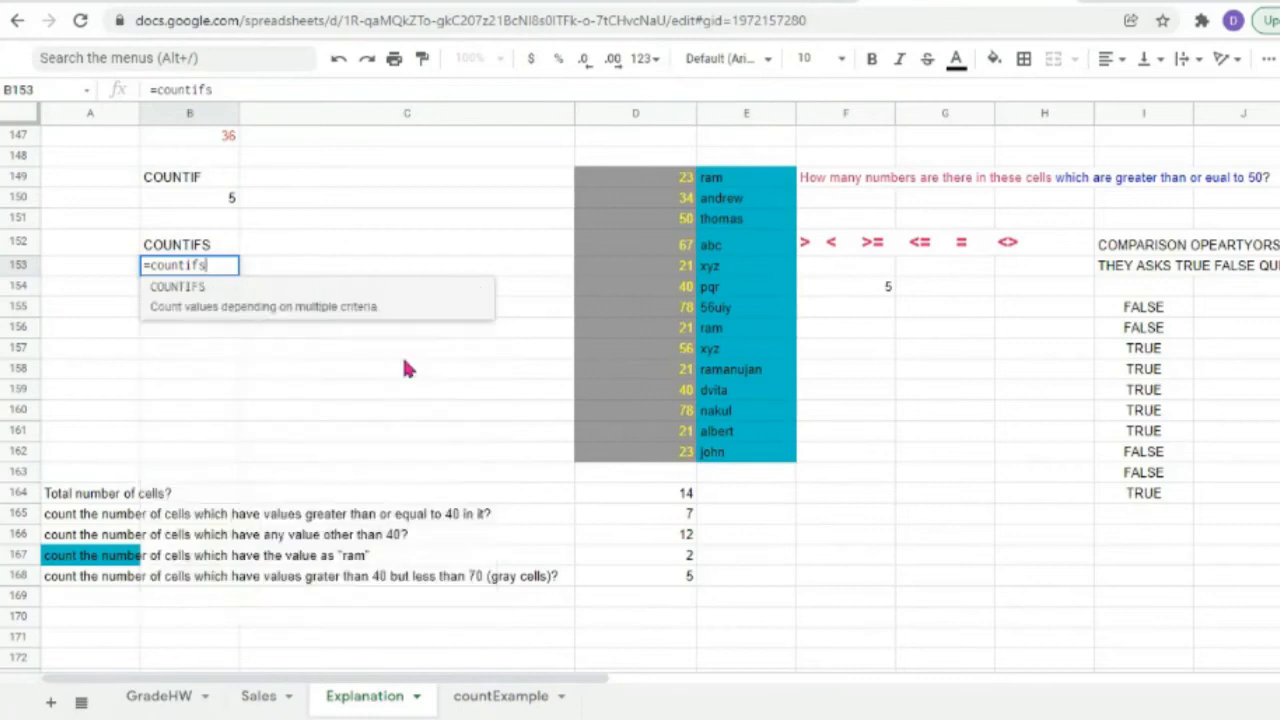
key("BackSpace")
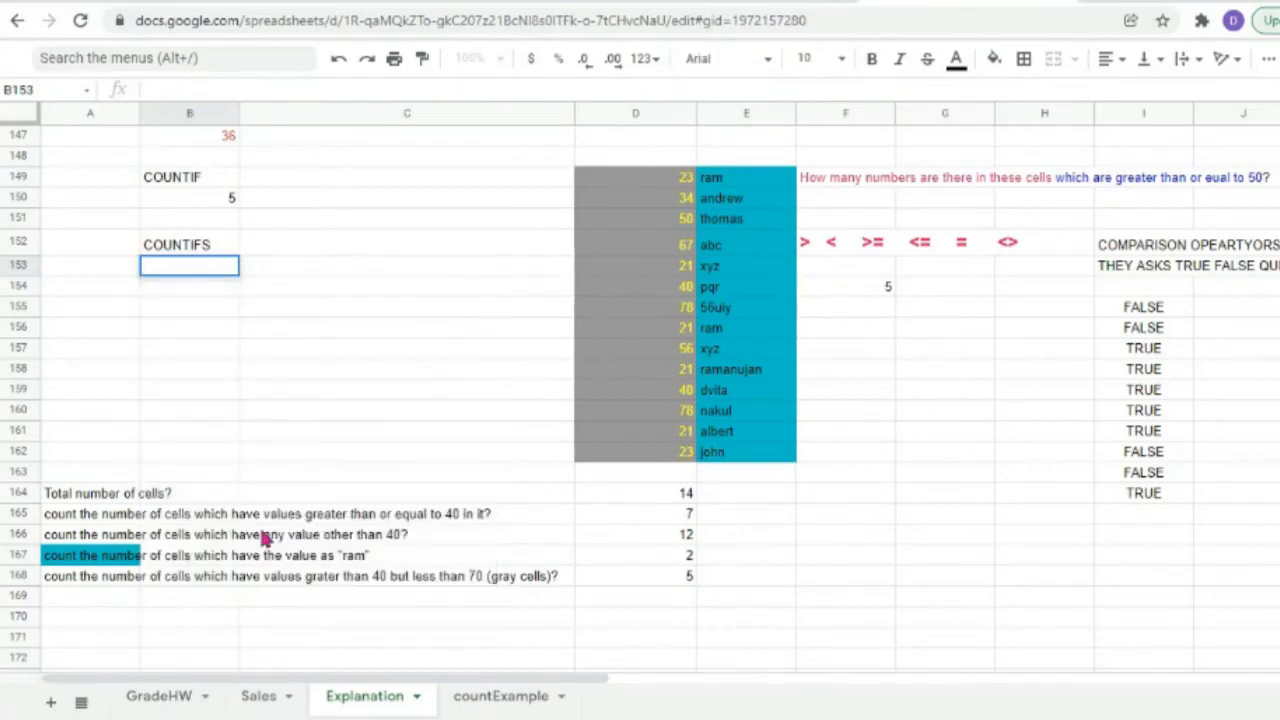
Add the gray cells D149:D162 as a second range after the ">40" criterion in the COUNTIF formula in D168.
left_click(71, 582)
double_click(71, 582)
scroll(146, 608, "down", 4)
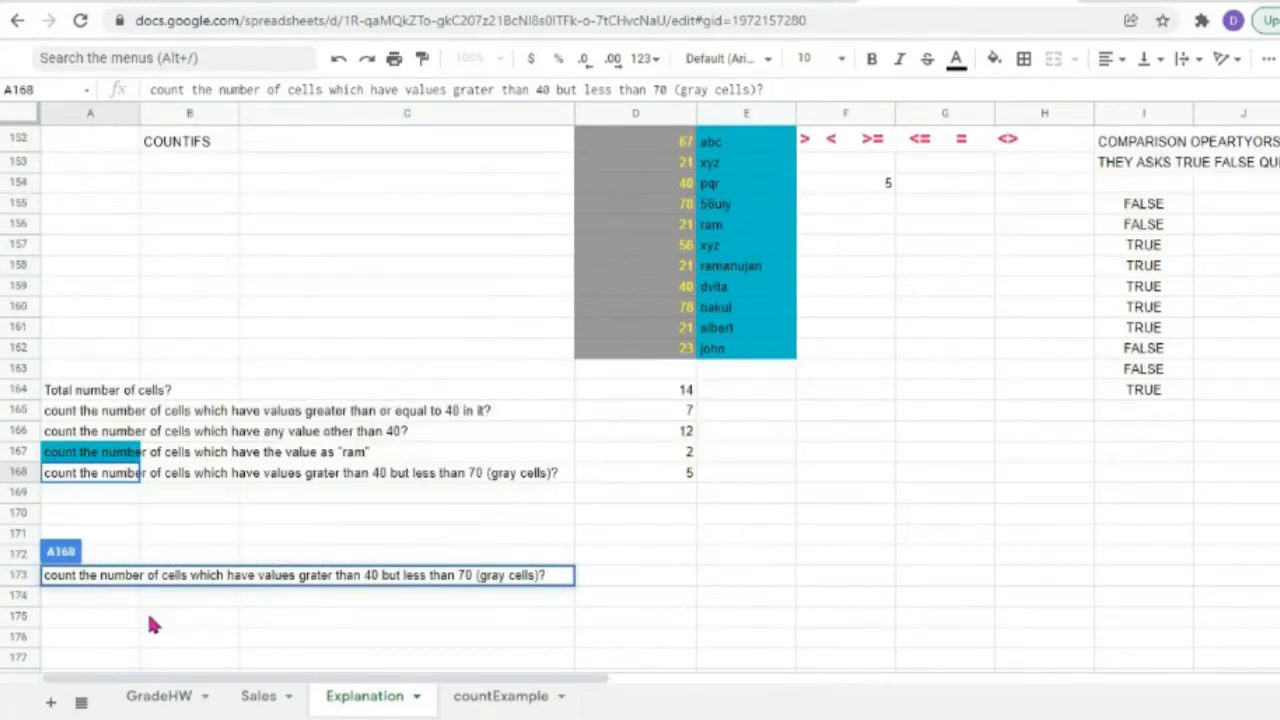
scroll(149, 617, "down", 1)
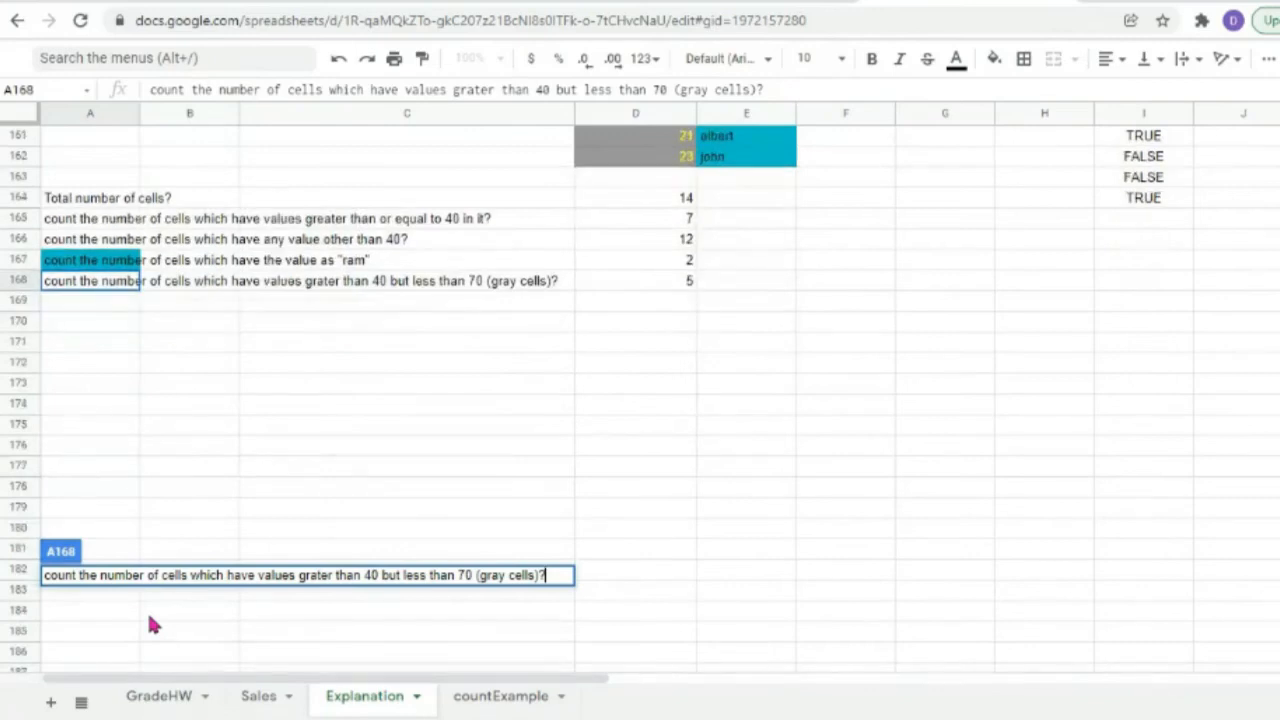
double_click(87, 282)
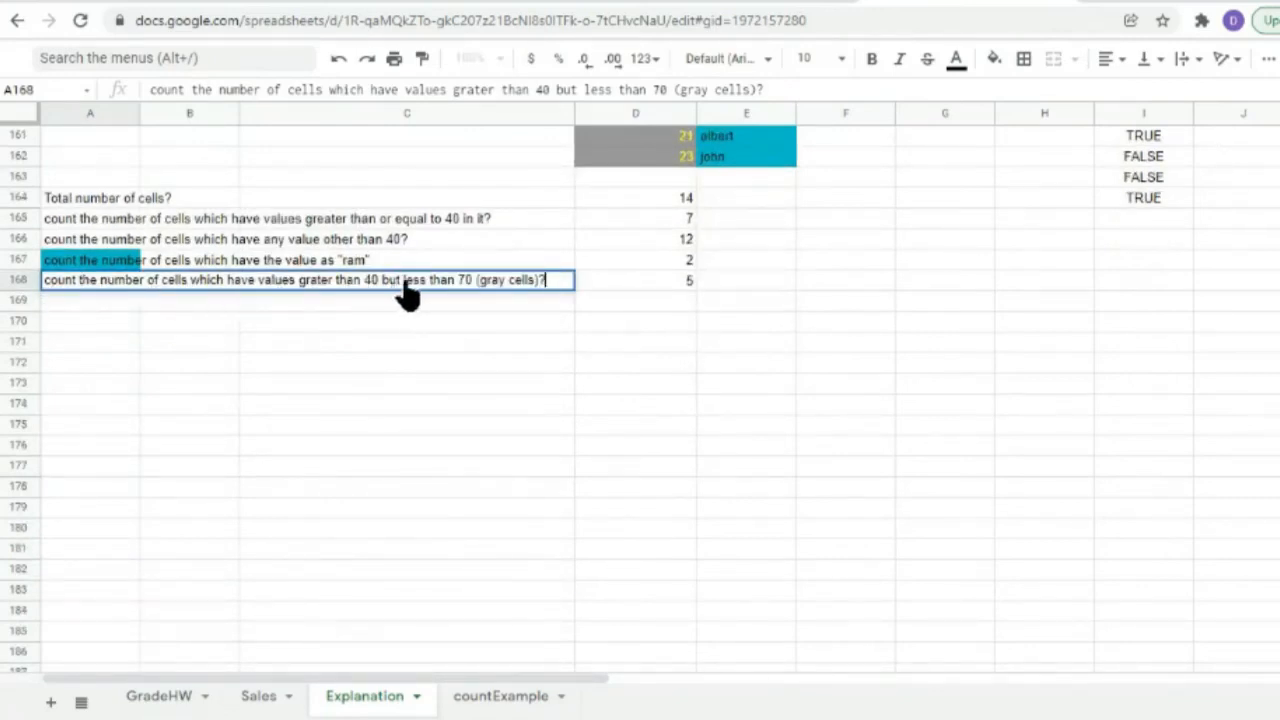
double_click(621, 288)
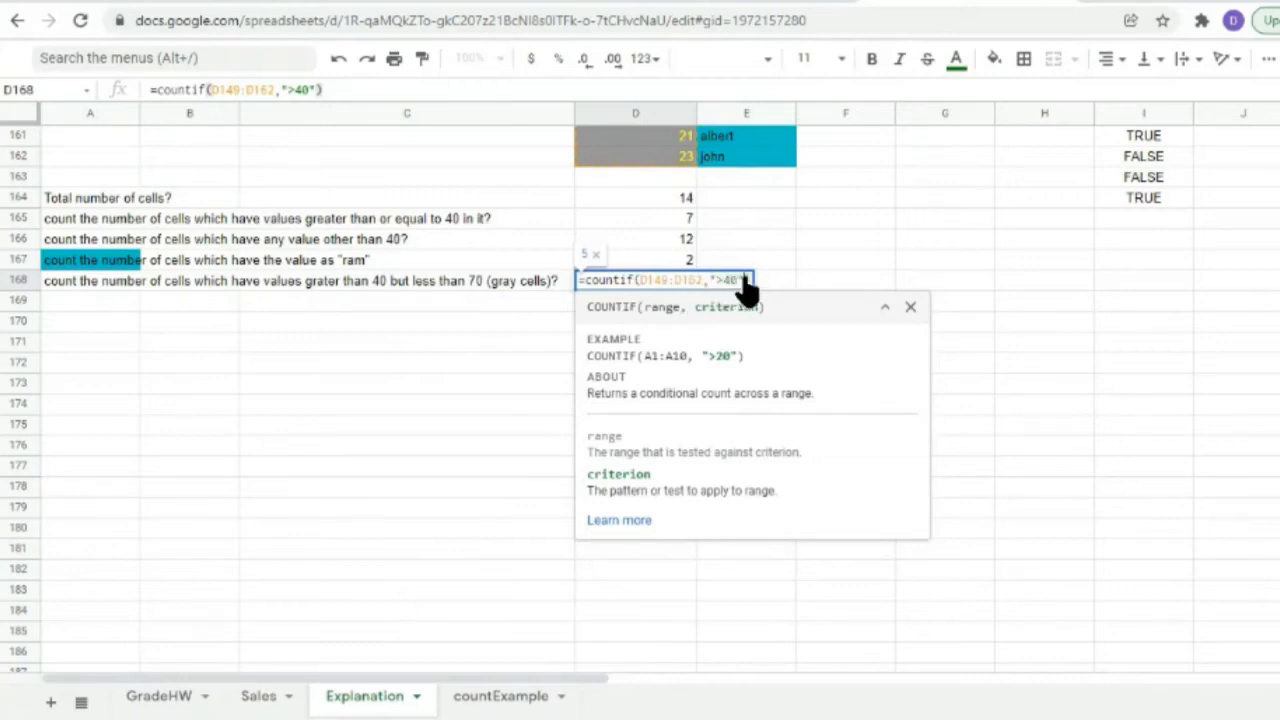
left_click(748, 283)
type(",")
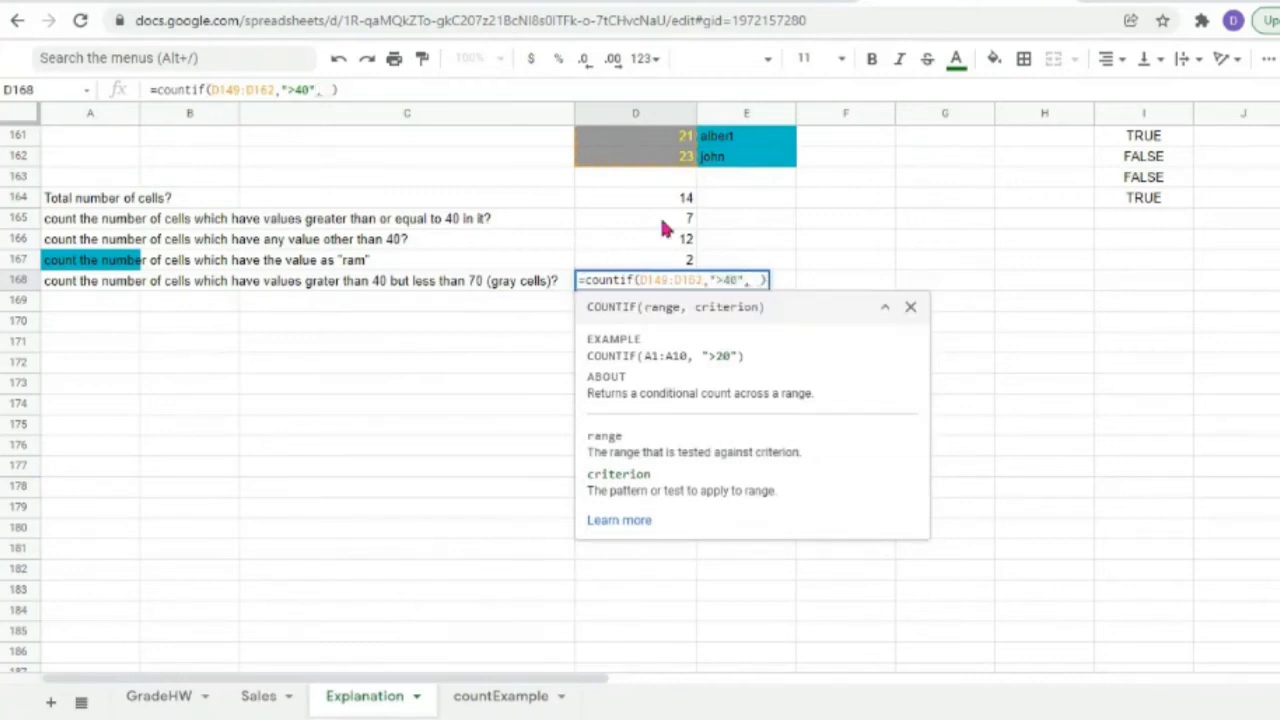
left_click_drag(664, 156, 652, 97)
left_click_drag(652, 282, 660, 243)
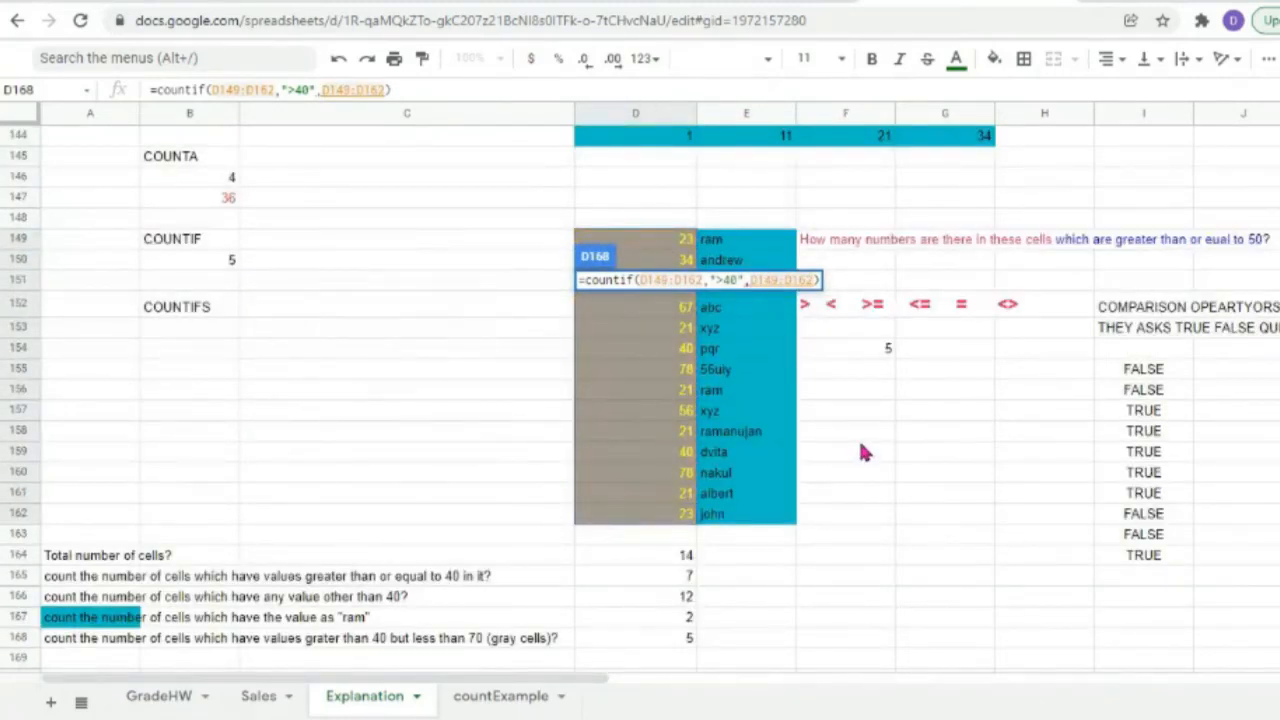
scroll(862, 446, "down", 4)
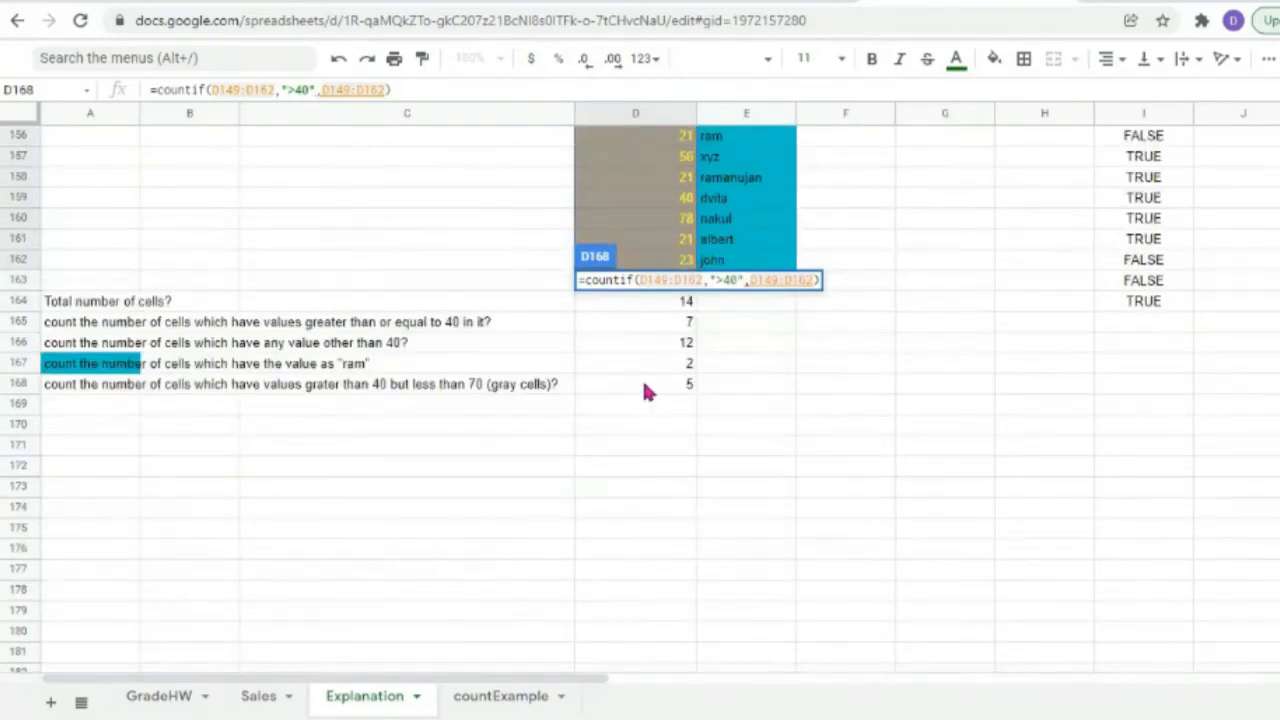
Add "<70" as the criterion for the second range in the D168 formula and commit it.
type(",")
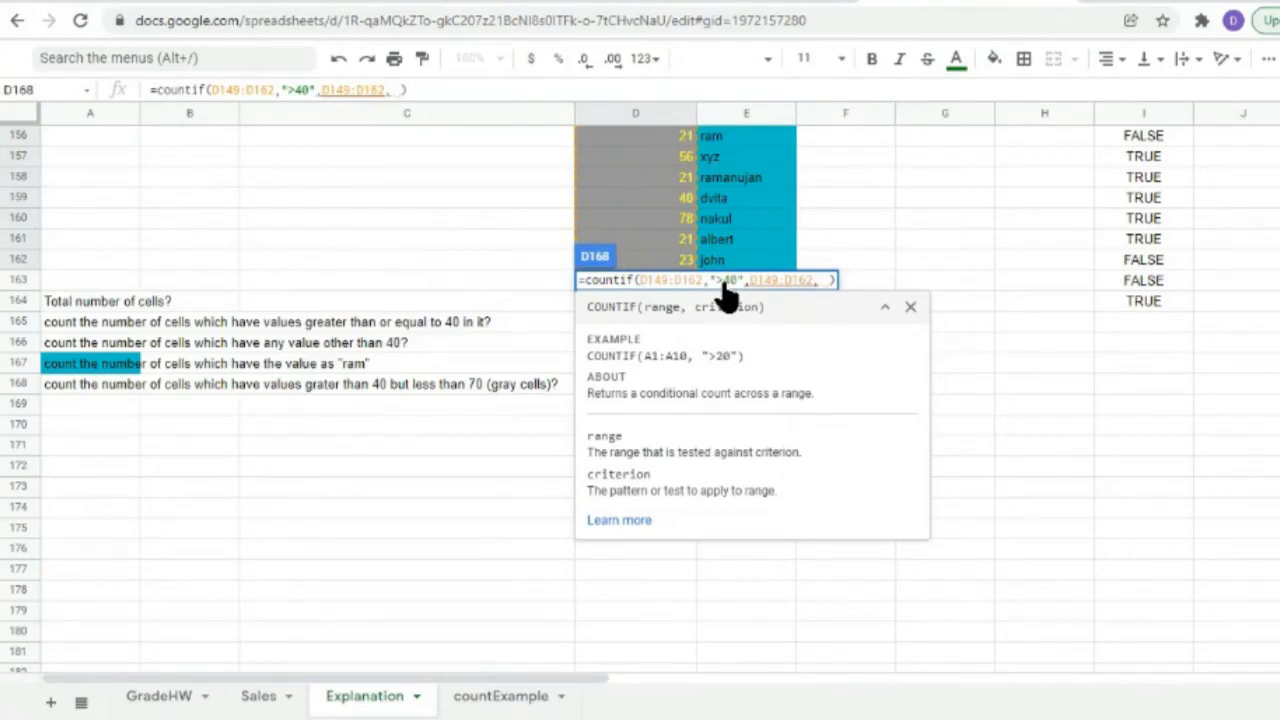
mouse_move(780, 290)
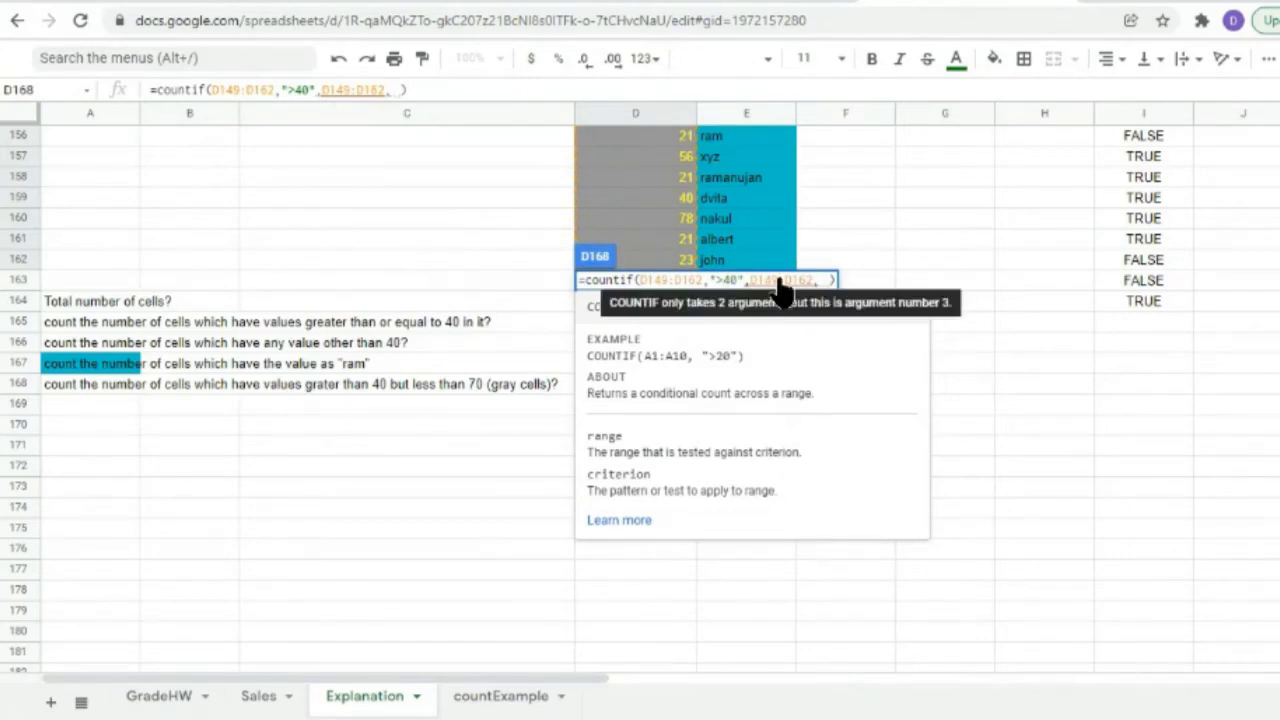
key("BackSpace")
type("\"\"")
key("Left")
type("<70")
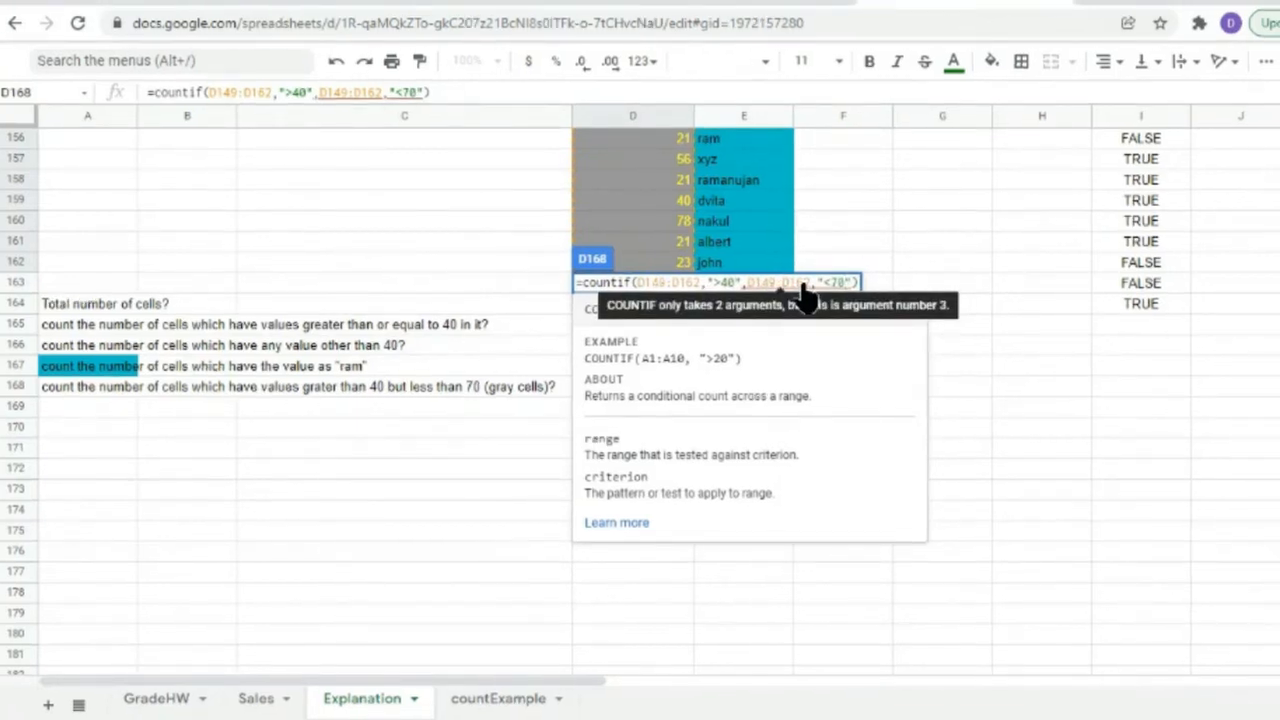
key("Return")
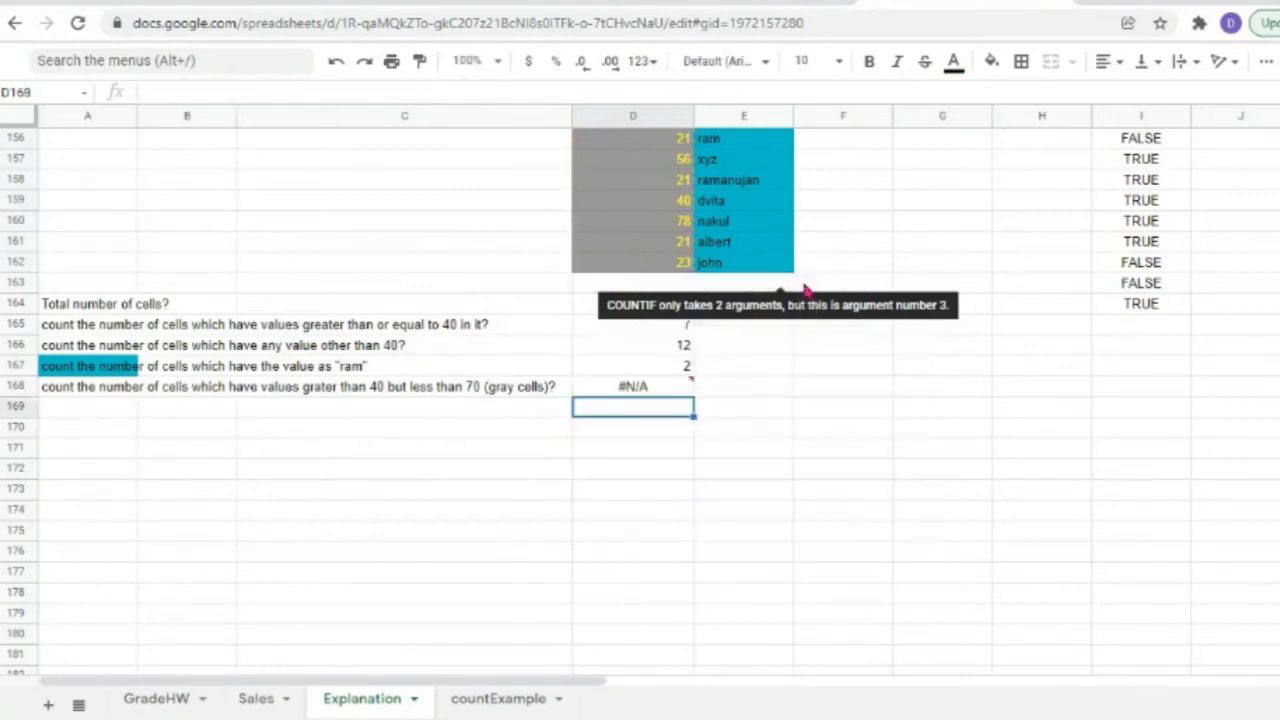
mouse_move(639, 391)
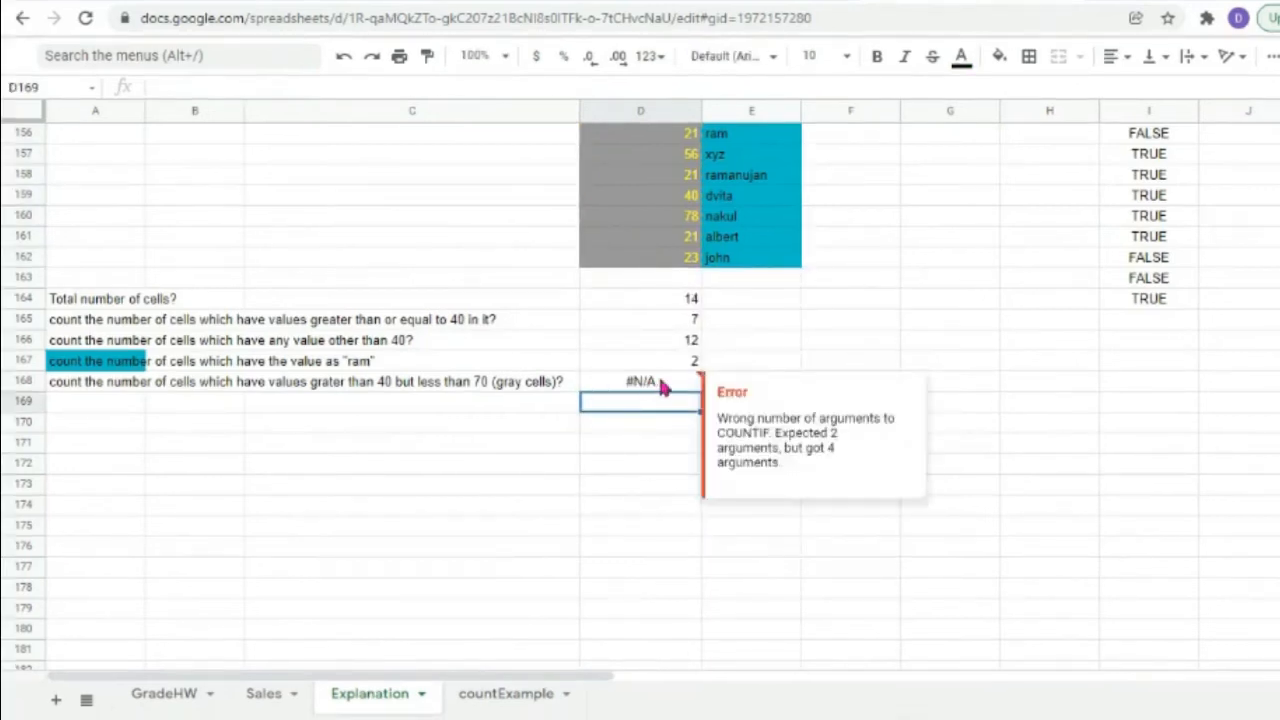
double_click(647, 384)
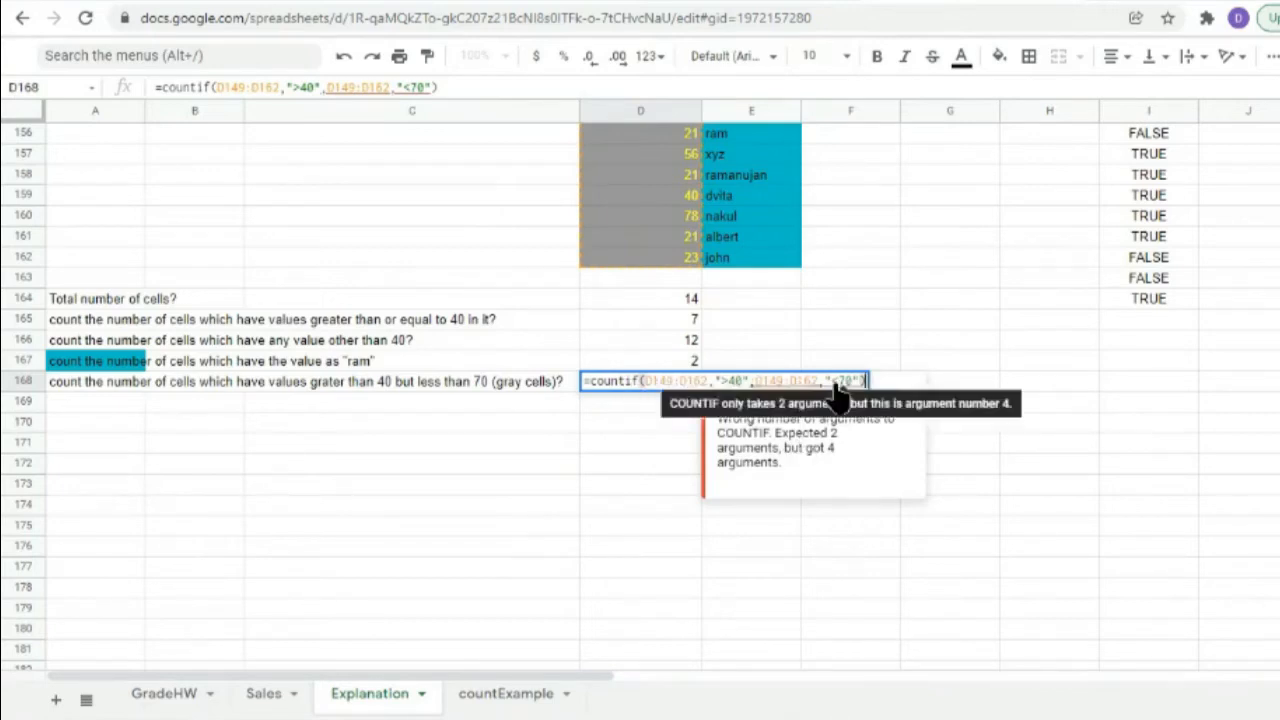
left_click(641, 382)
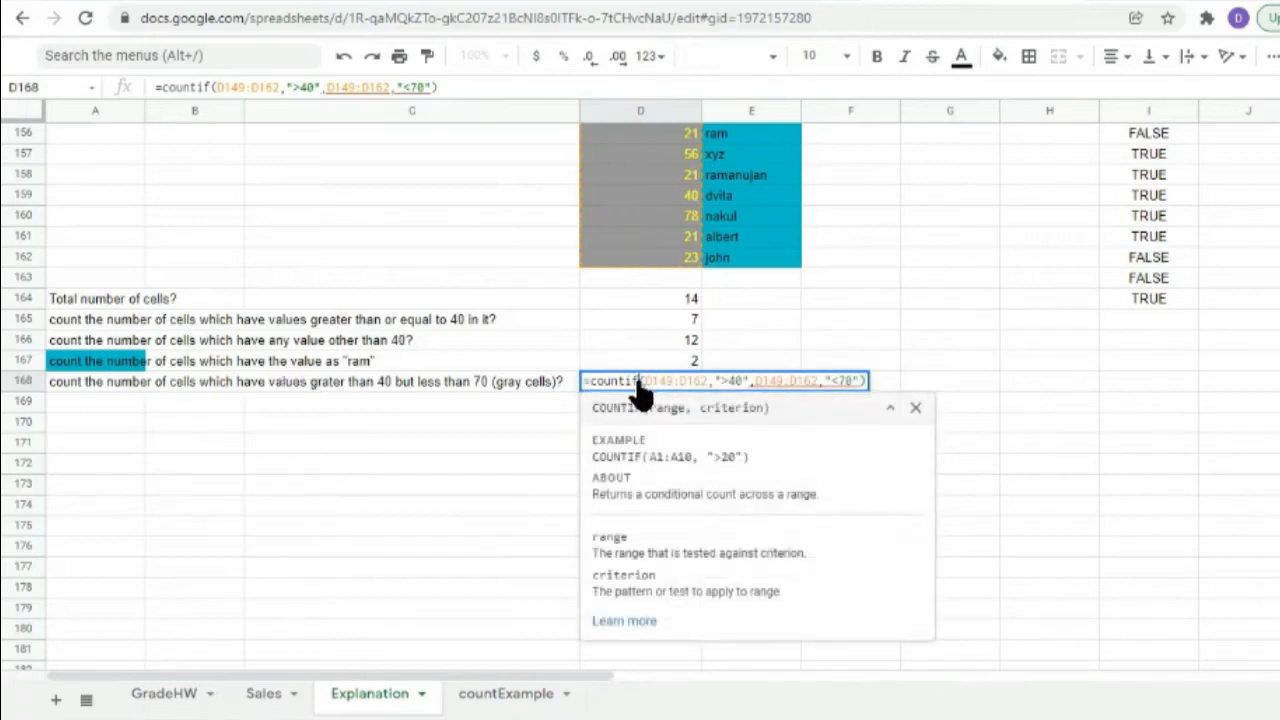
type("s")
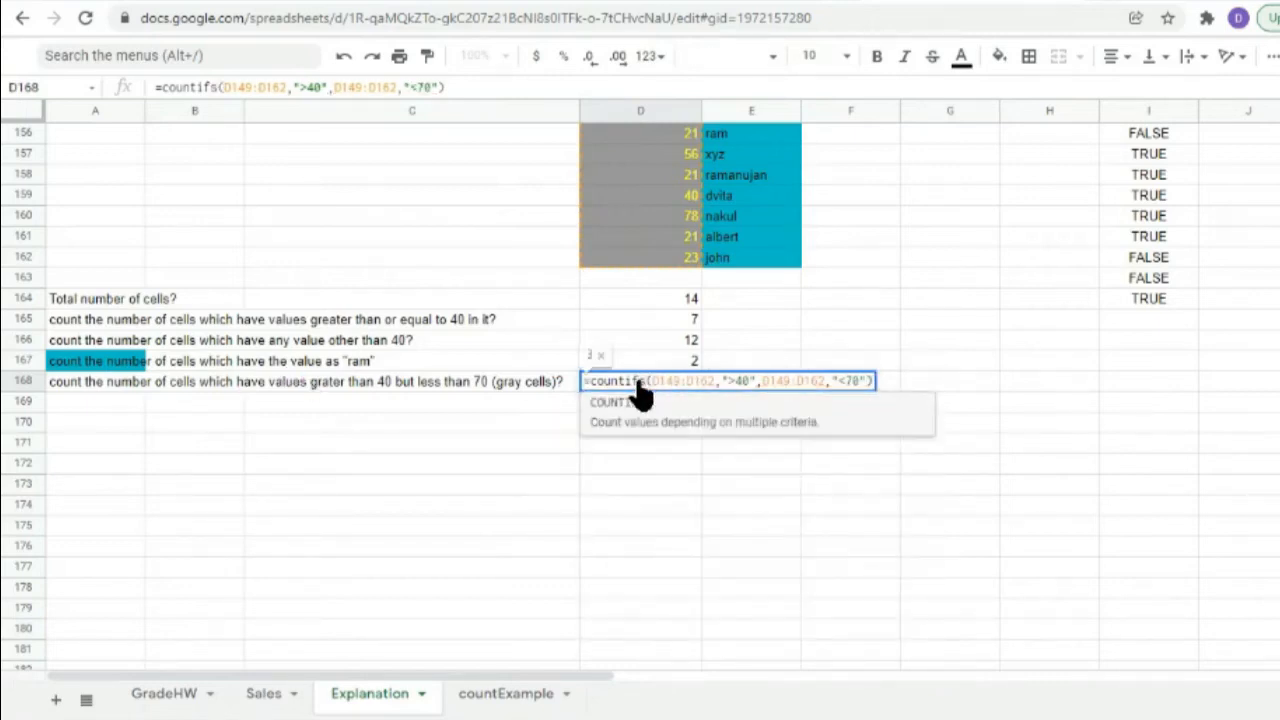
left_click(641, 397)
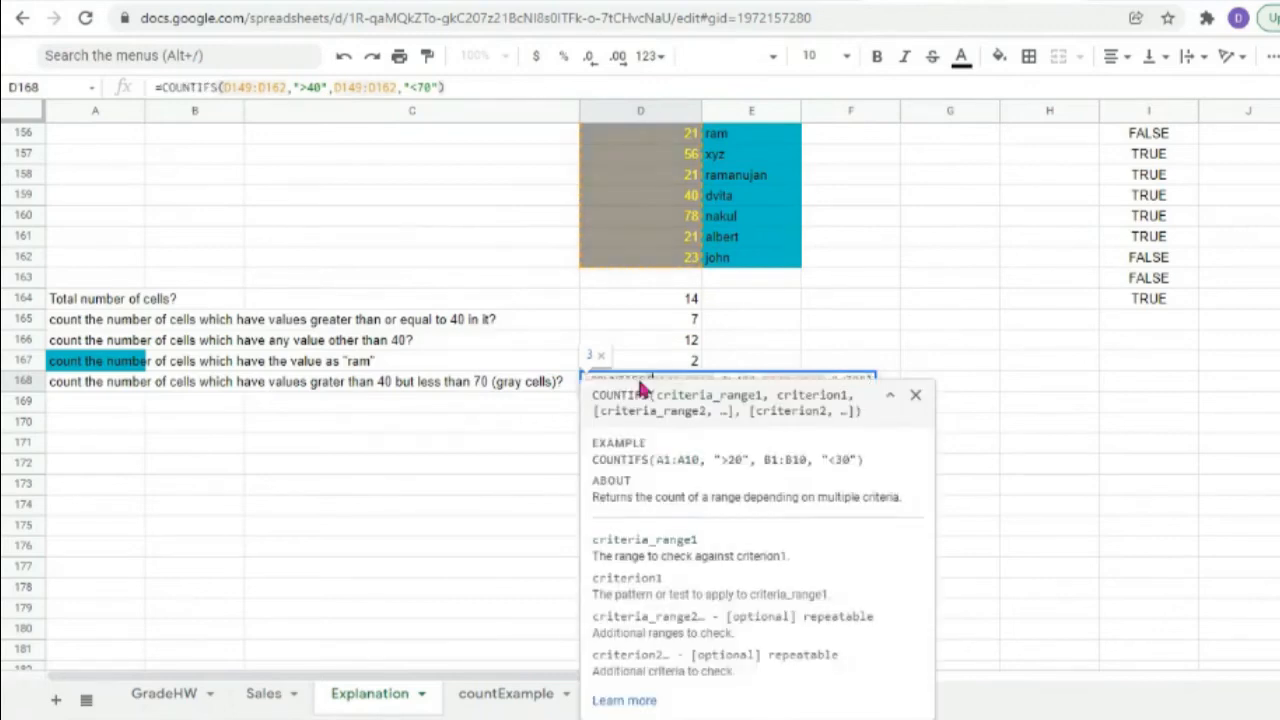
key("Escape")
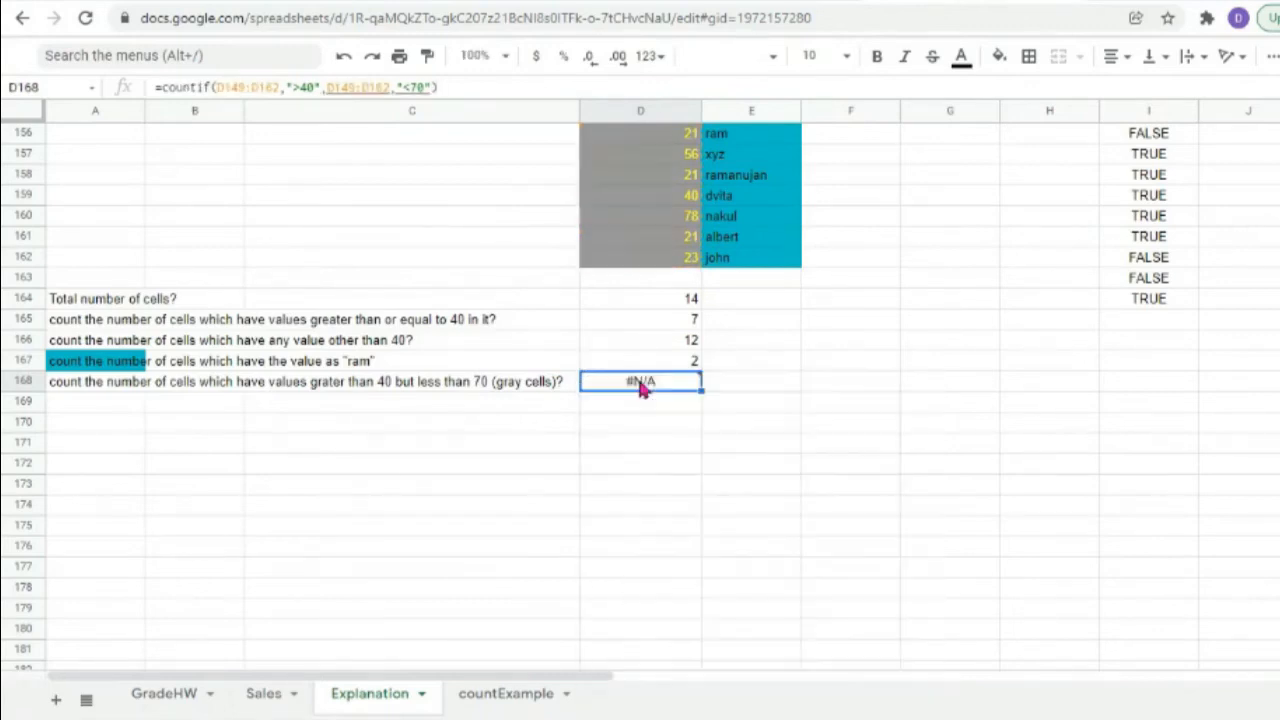
Change the function in the D168 formula from COUNTIF to COUNTIFS, keeping both ranges and criteria.
double_click(641, 383)
left_click(640, 386)
type("s")
left_click(655, 395)
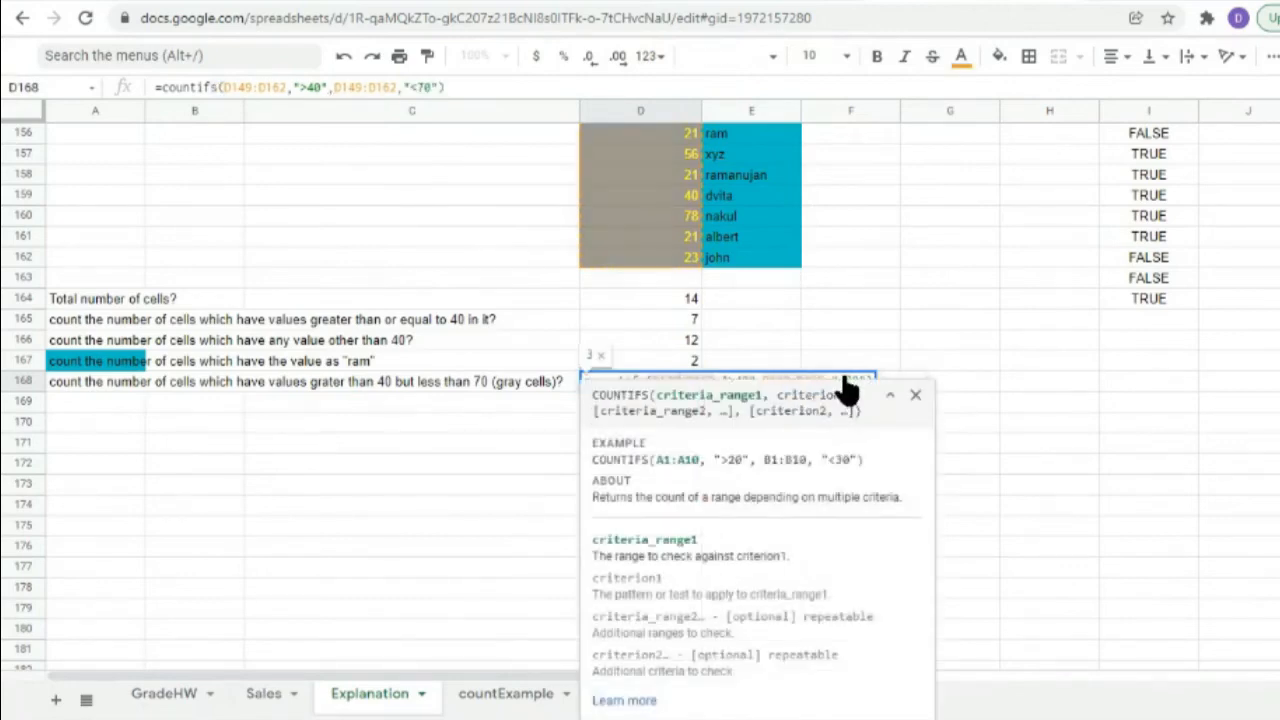
key("Return")
Check the COUNTIFS formula in D168 against the gray cells D149:D162 with values between 40 and 70.
double_click(654, 380)
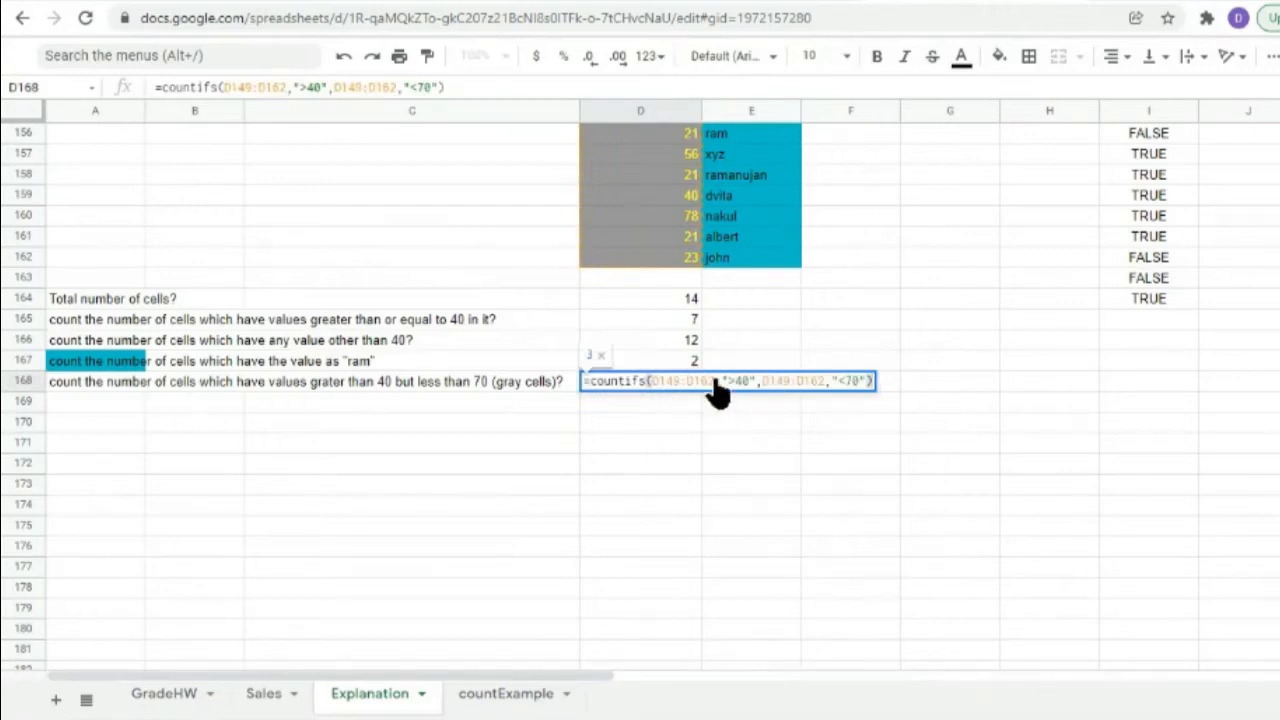
scroll(866, 343, "up", 3)
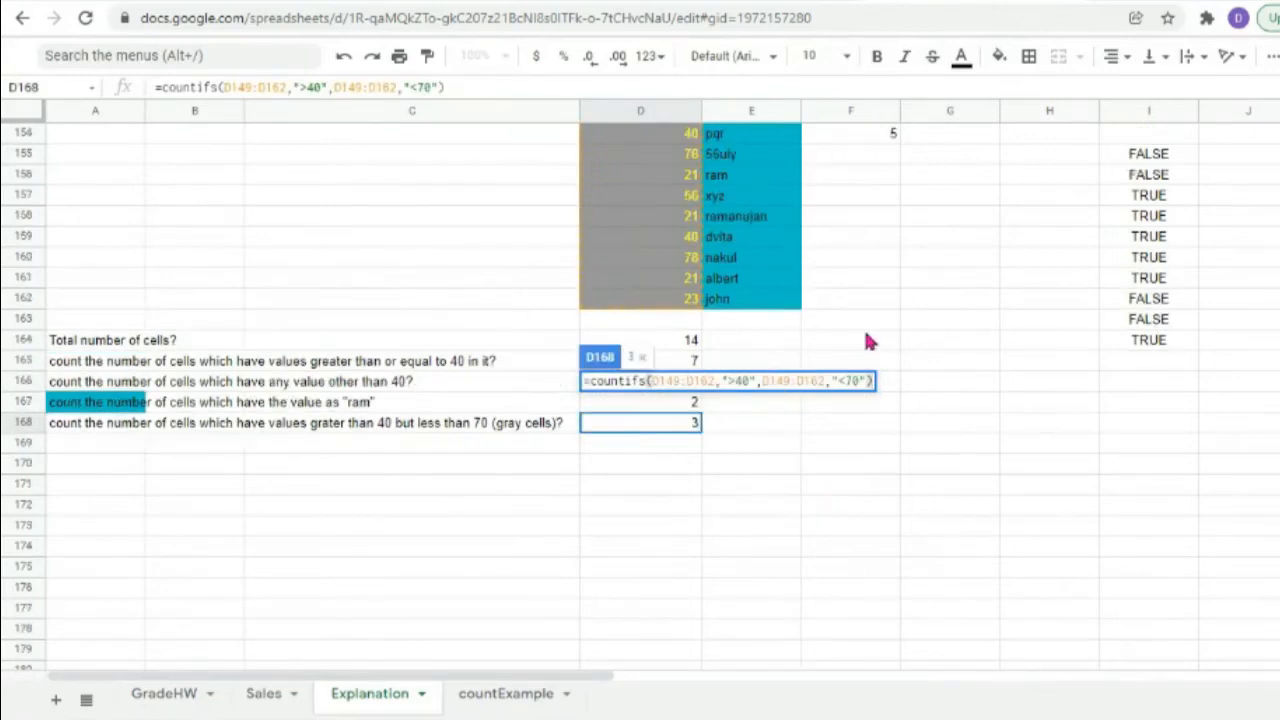
key("Return")
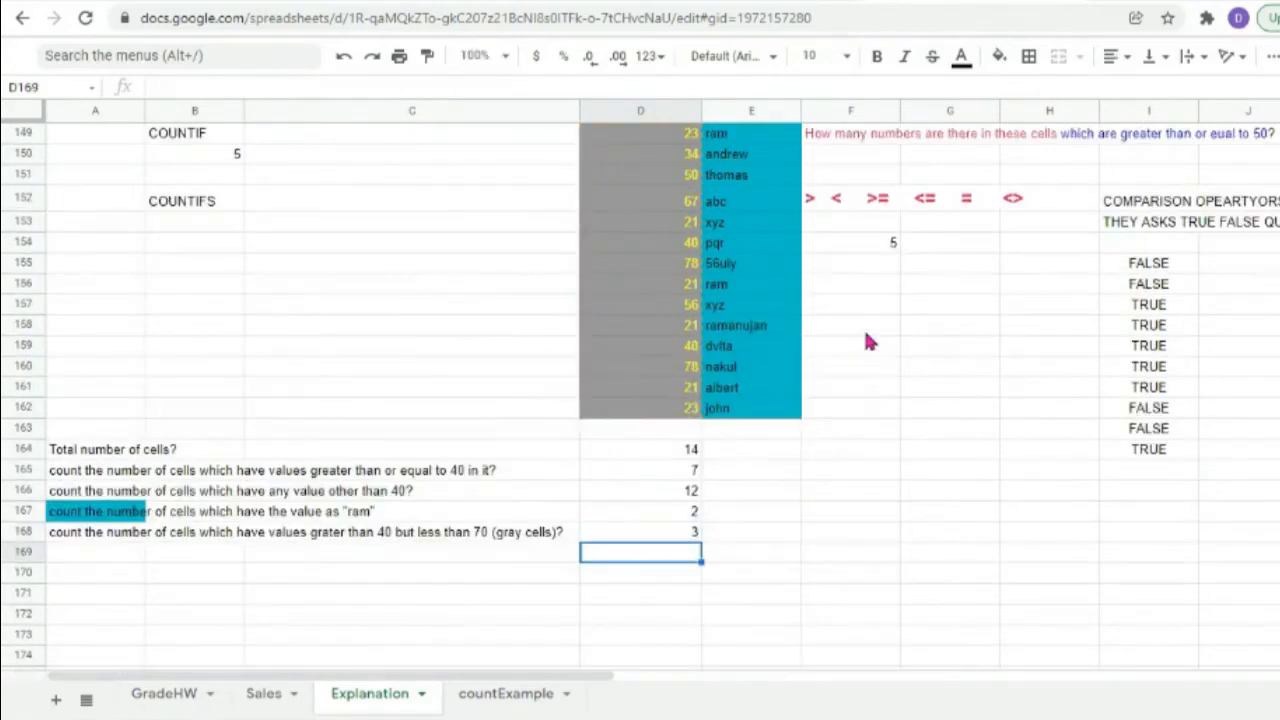
scroll(800, 336, "up", 1)
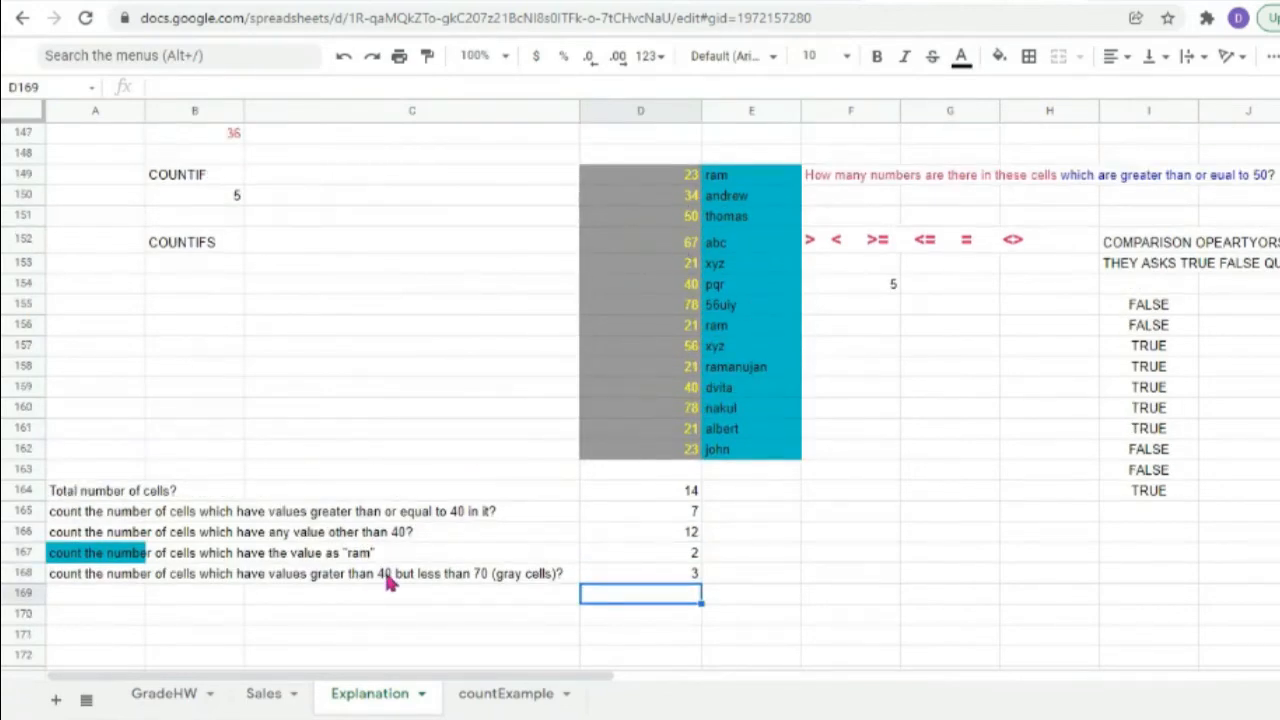
left_click(684, 222)
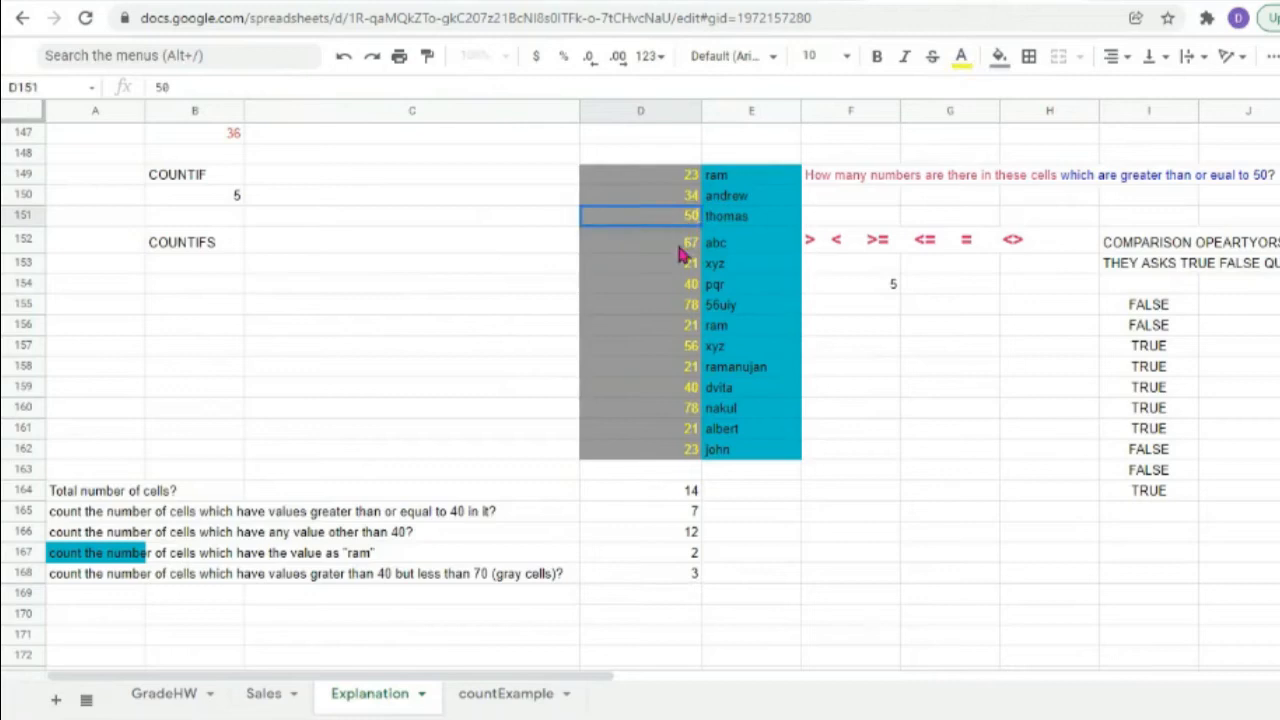
left_click(678, 248)
left_click(686, 310)
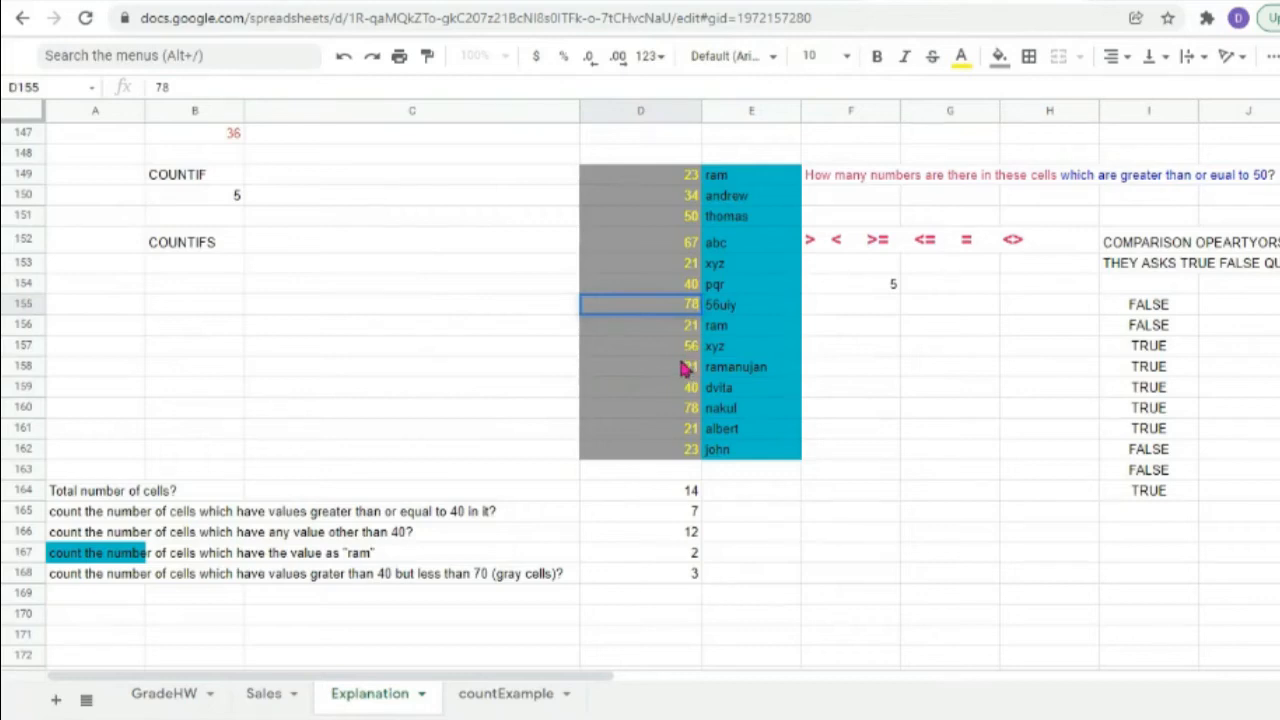
left_click(689, 218)
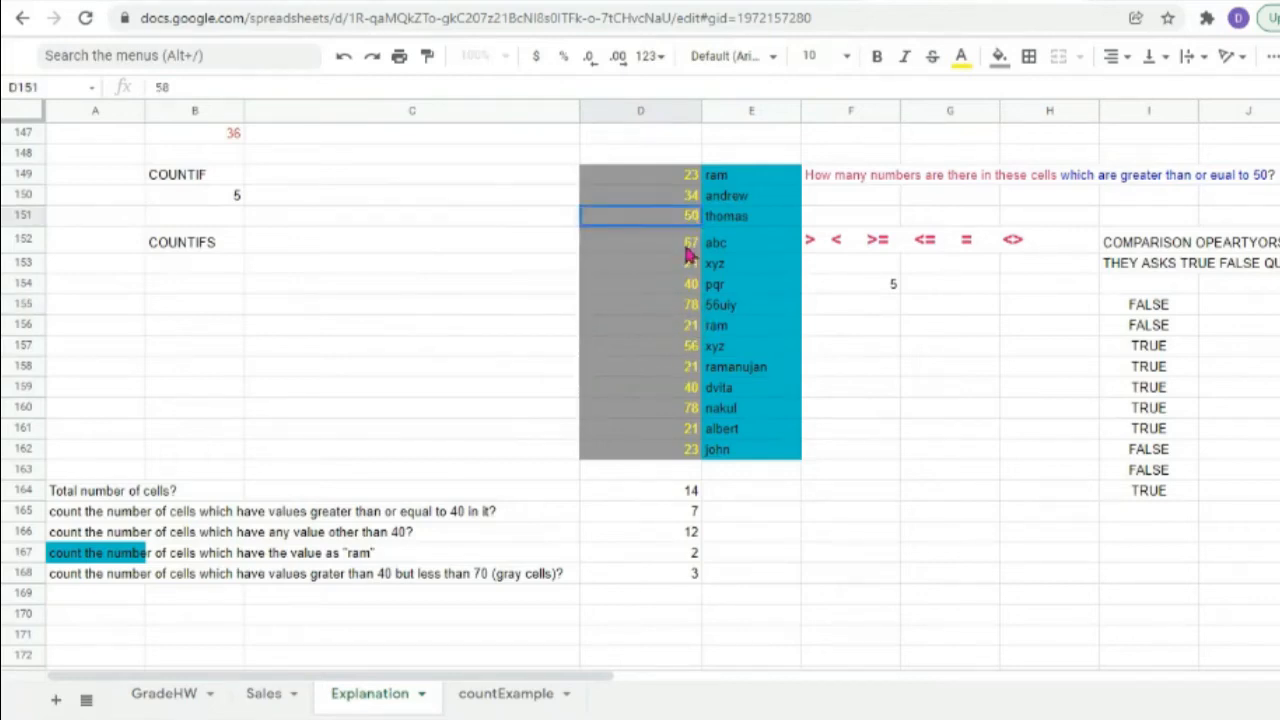
left_click(688, 250)
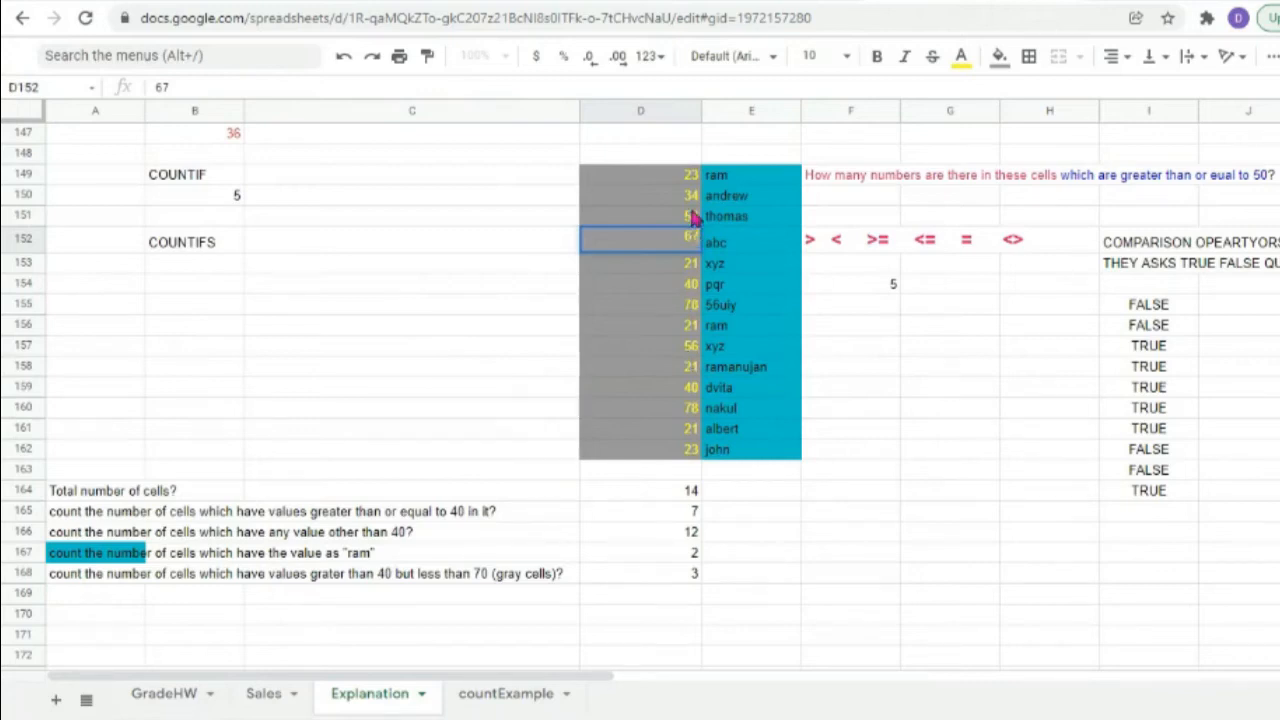
left_click(687, 357)
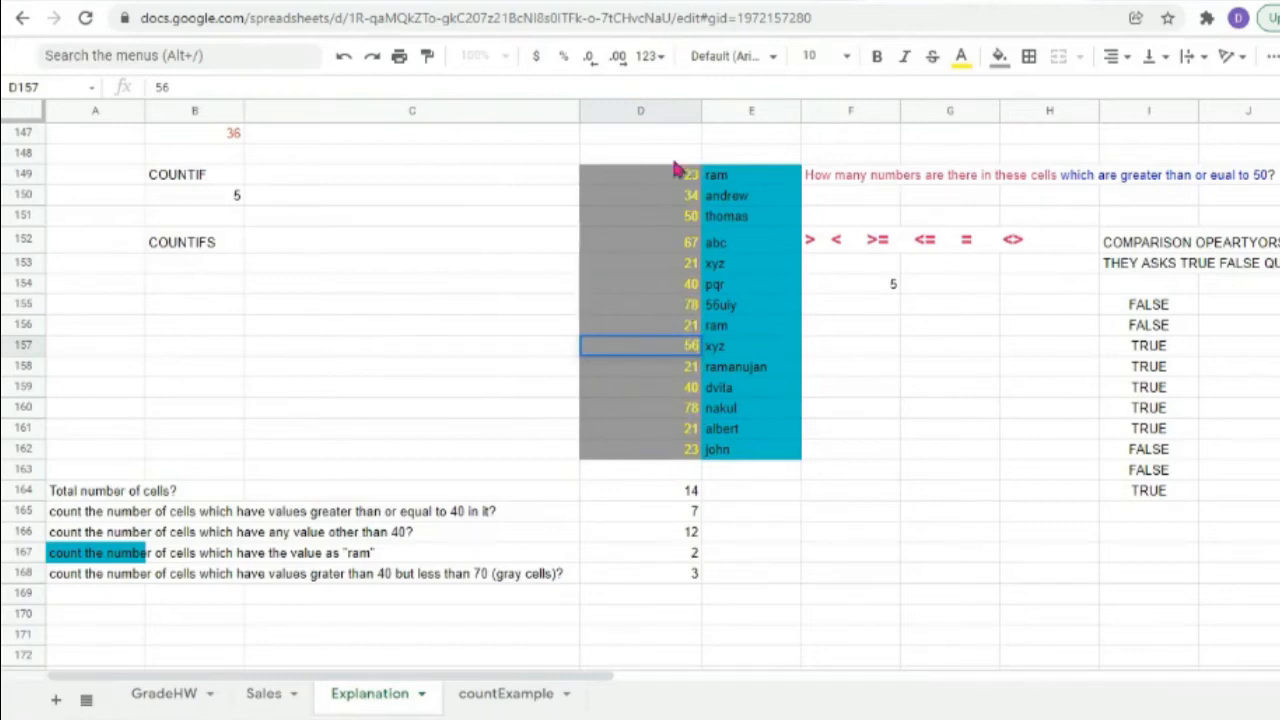
left_click(683, 574)
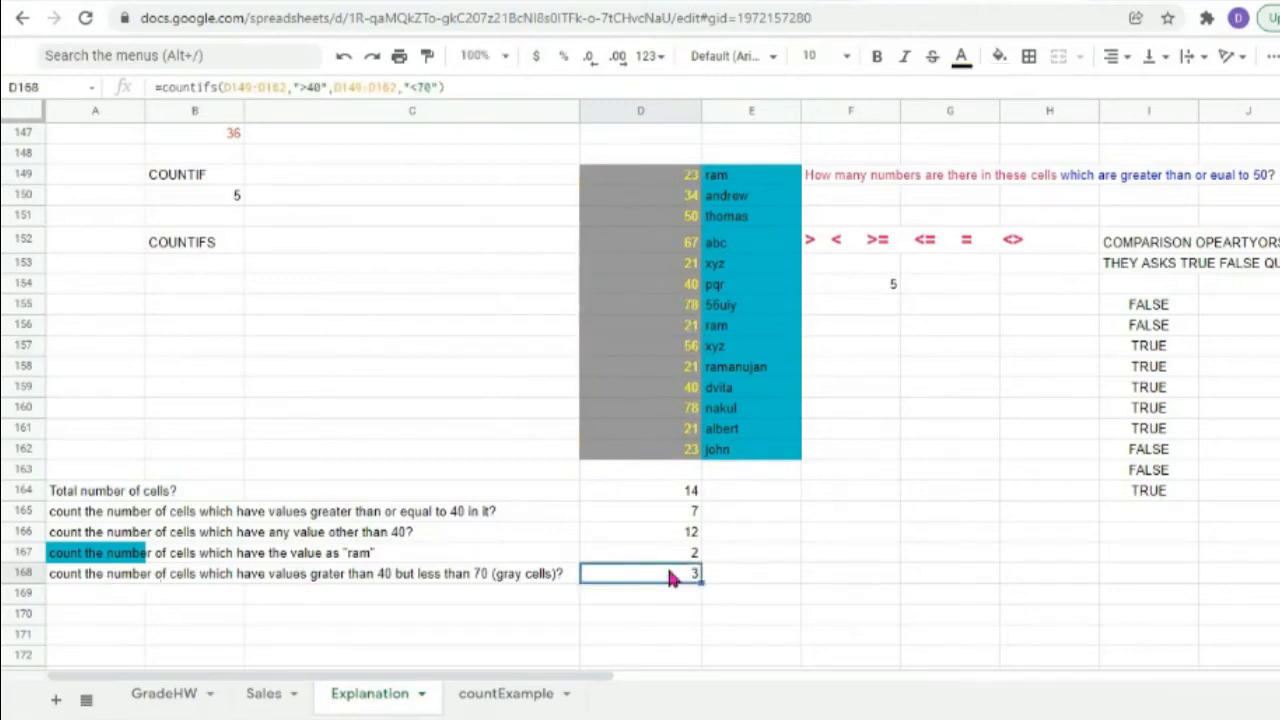
double_click(680, 578)
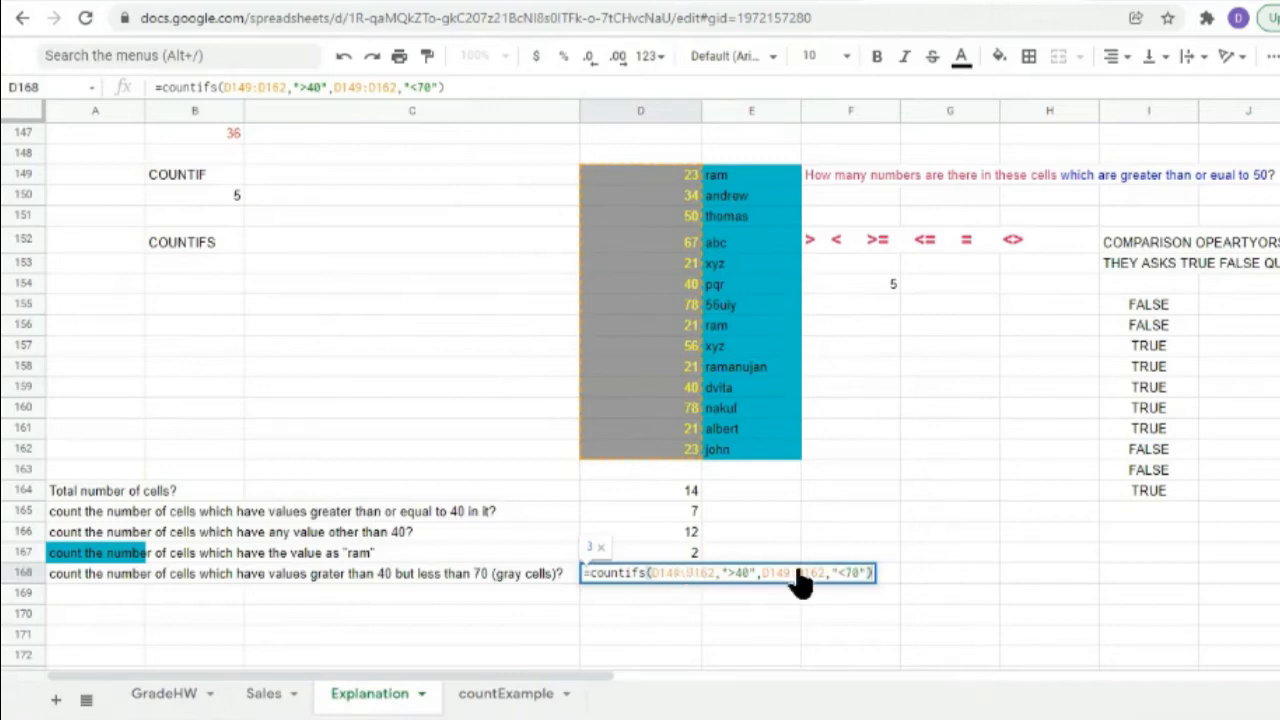
Commit the D168 formula and enter "count how many cells are there where grey is grater than 40 and blue is ram?" in A169.
key("Return")
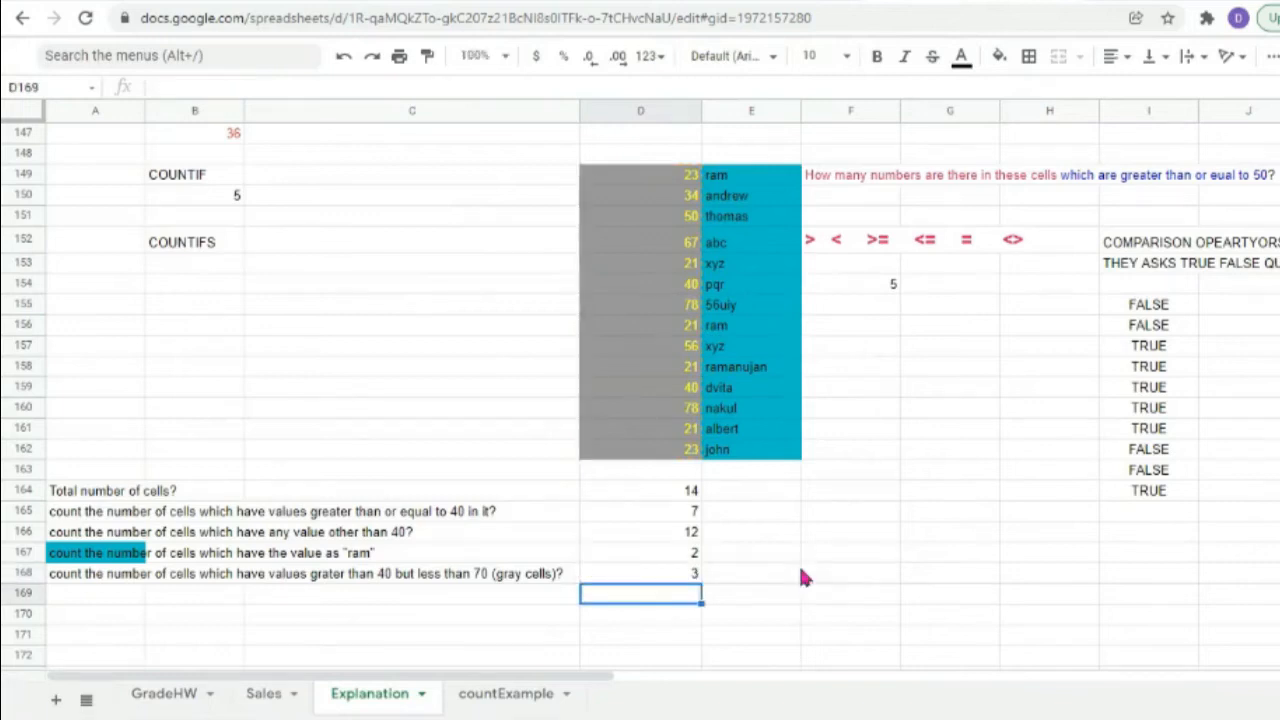
scroll(798, 562, "down", 4)
double_click(95, 338)
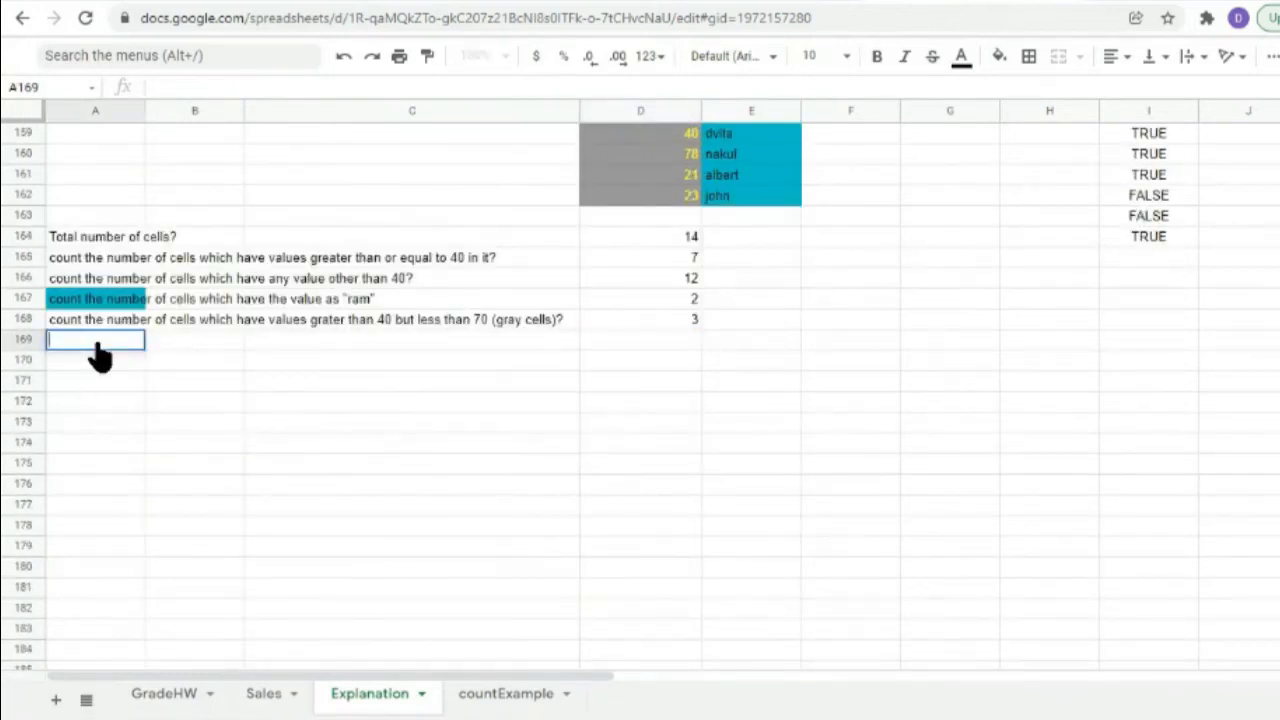
type("count how many cells are there where the")
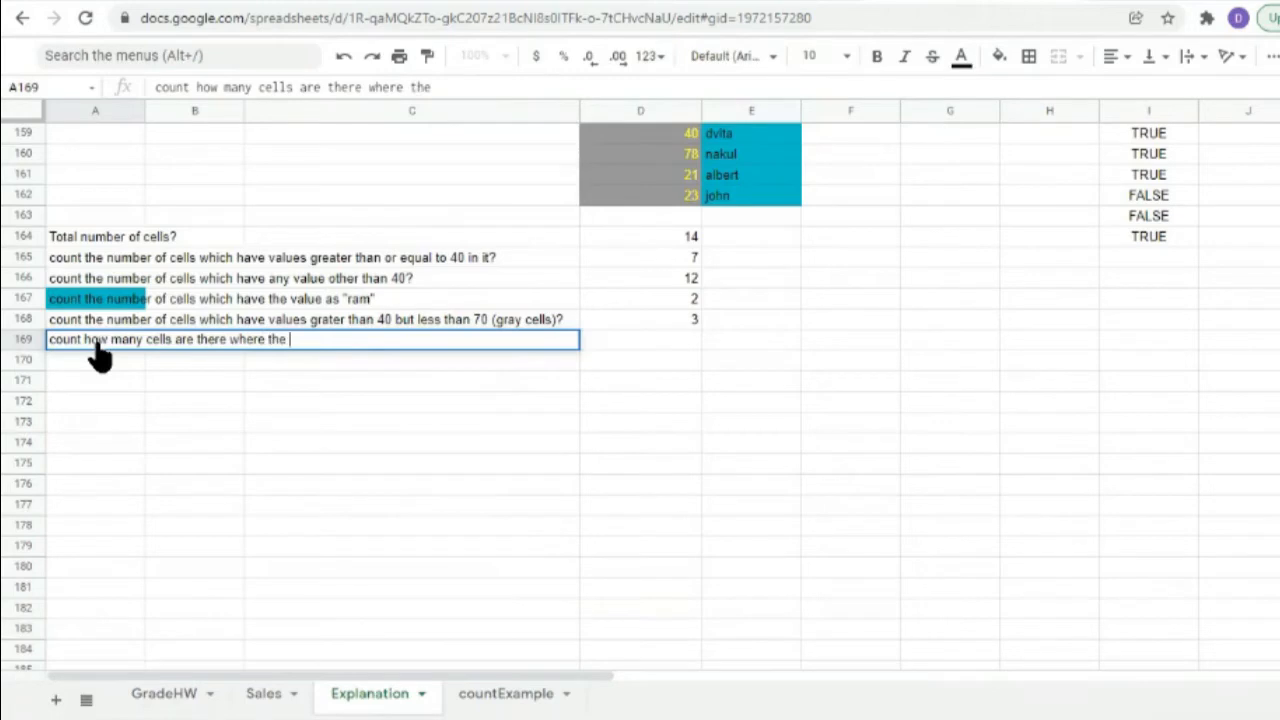
key("BackSpace")
key("BackSpace")
key("BackSpace")
key("BackSpace")
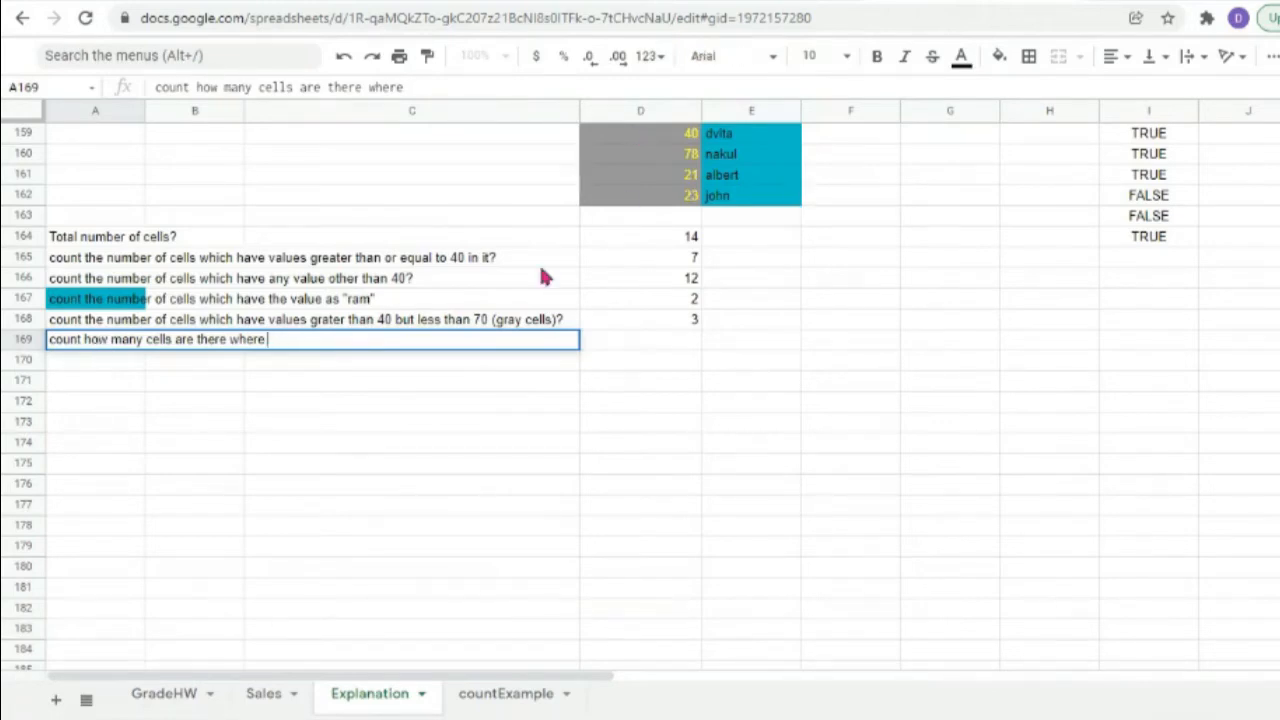
type("grey is grater tha")
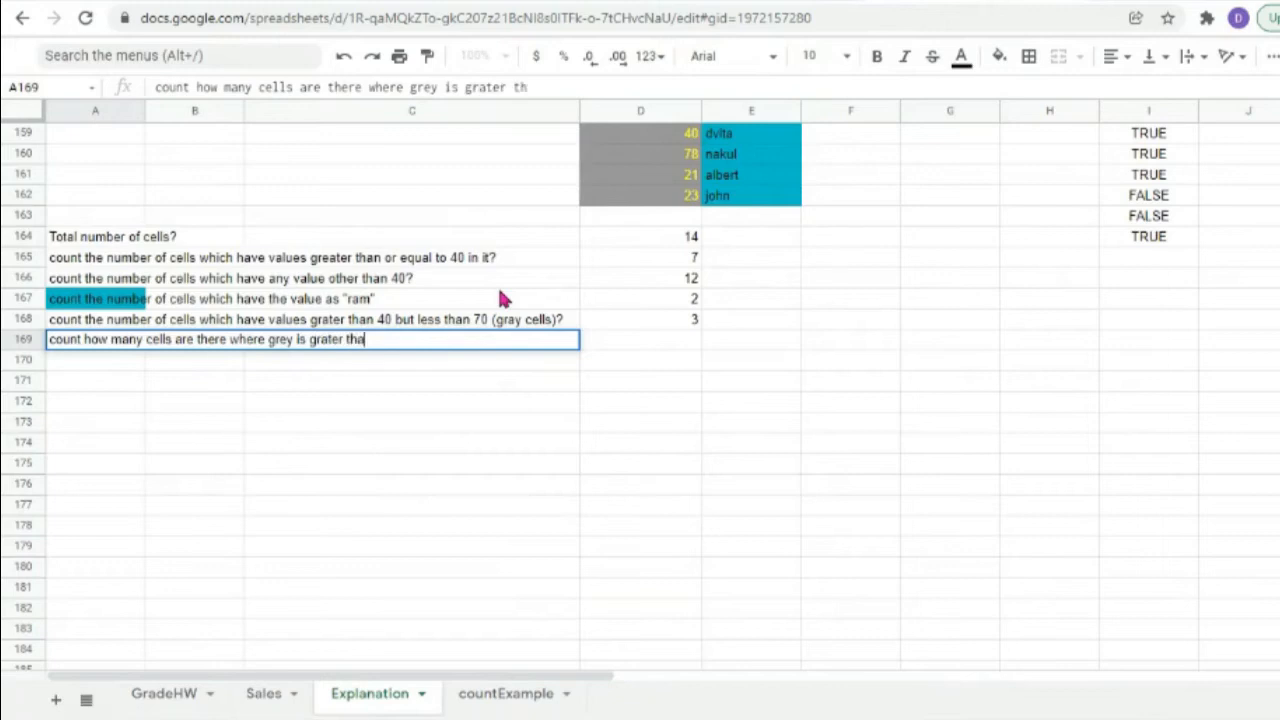
type("n 40 and bl")
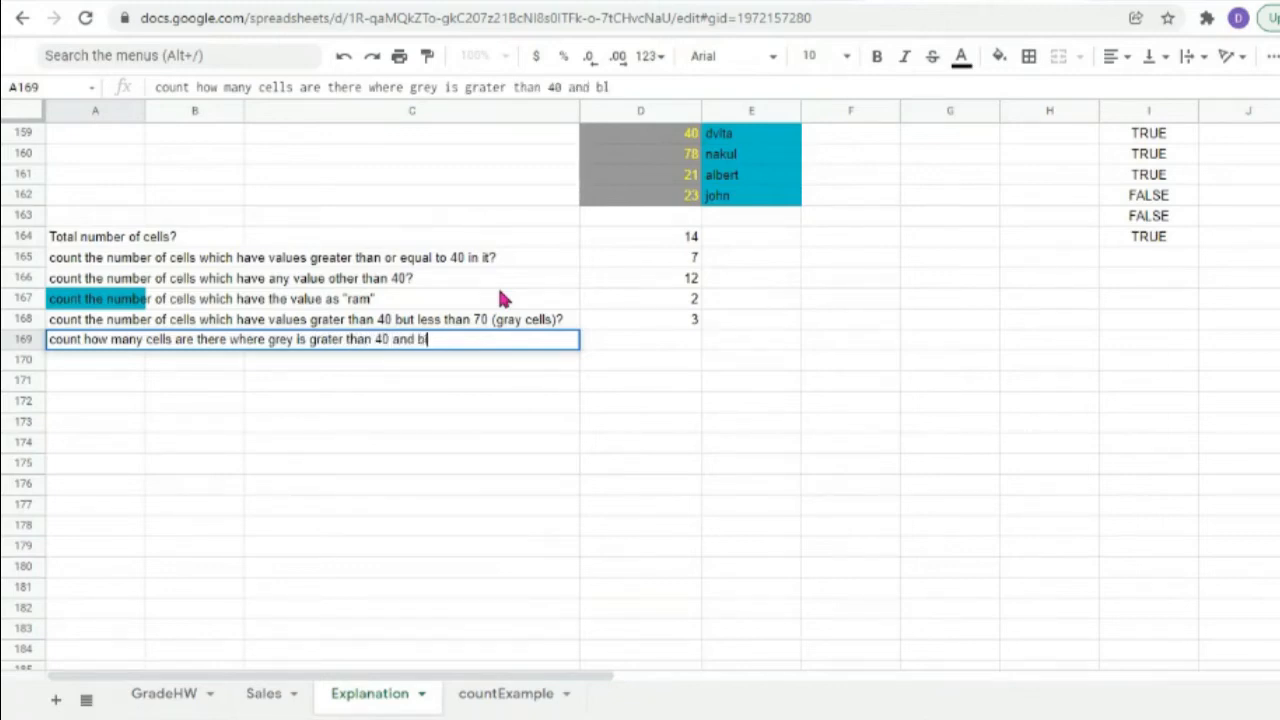
type("ue is ram?")
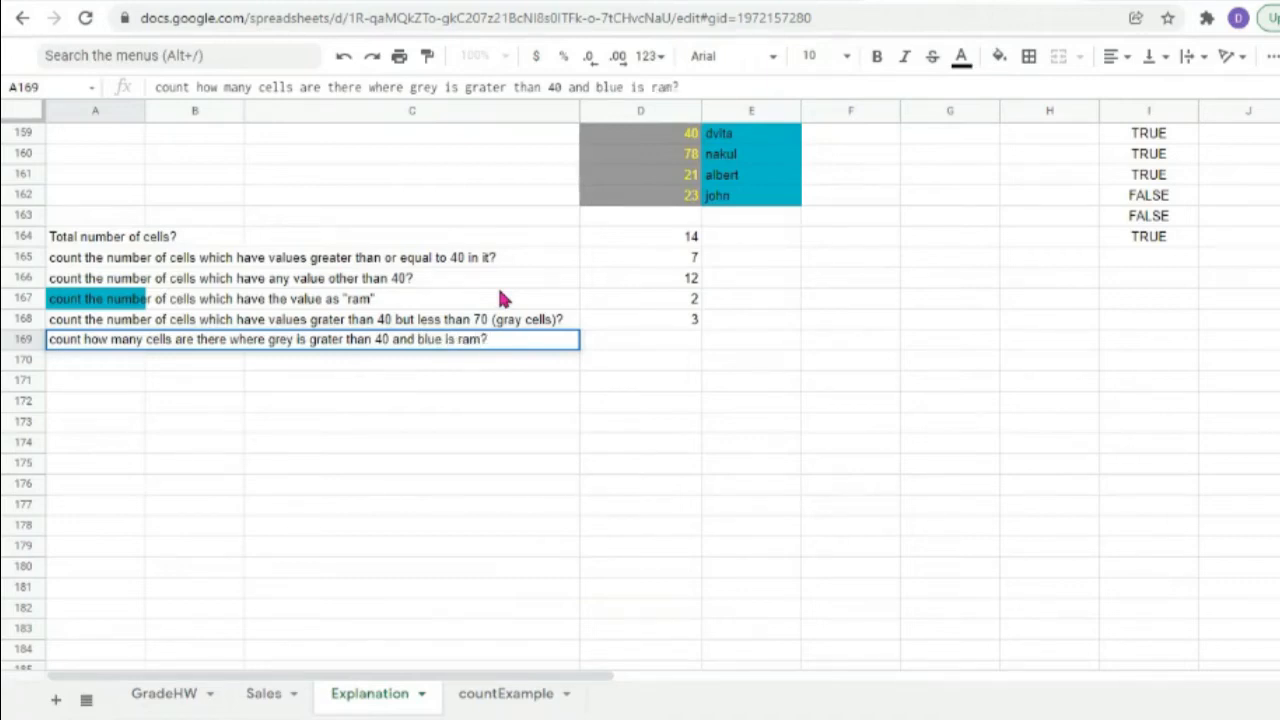
left_click(86, 362)
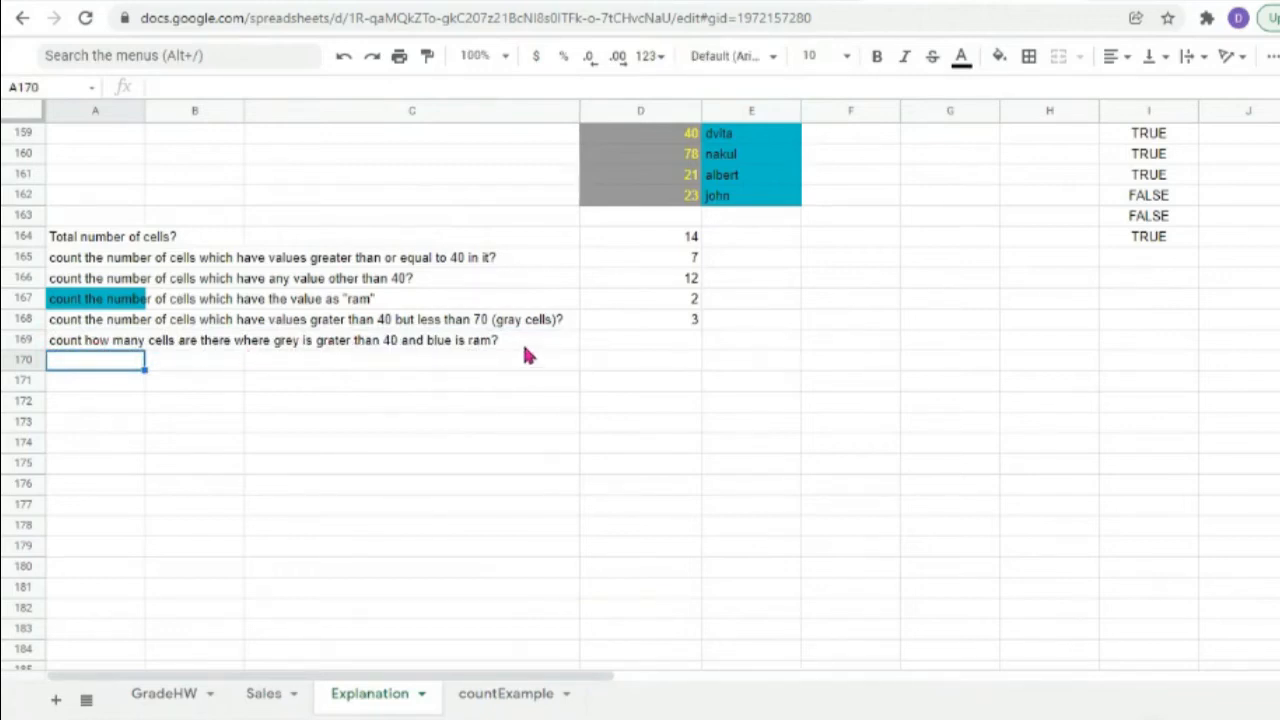
Compare the gray and blue cells row by row in D149:E156 against the A169 question's conditions, gray above 40 and blue equal to ram.
scroll(698, 465, "up", 3)
scroll(698, 465, "up", 1)
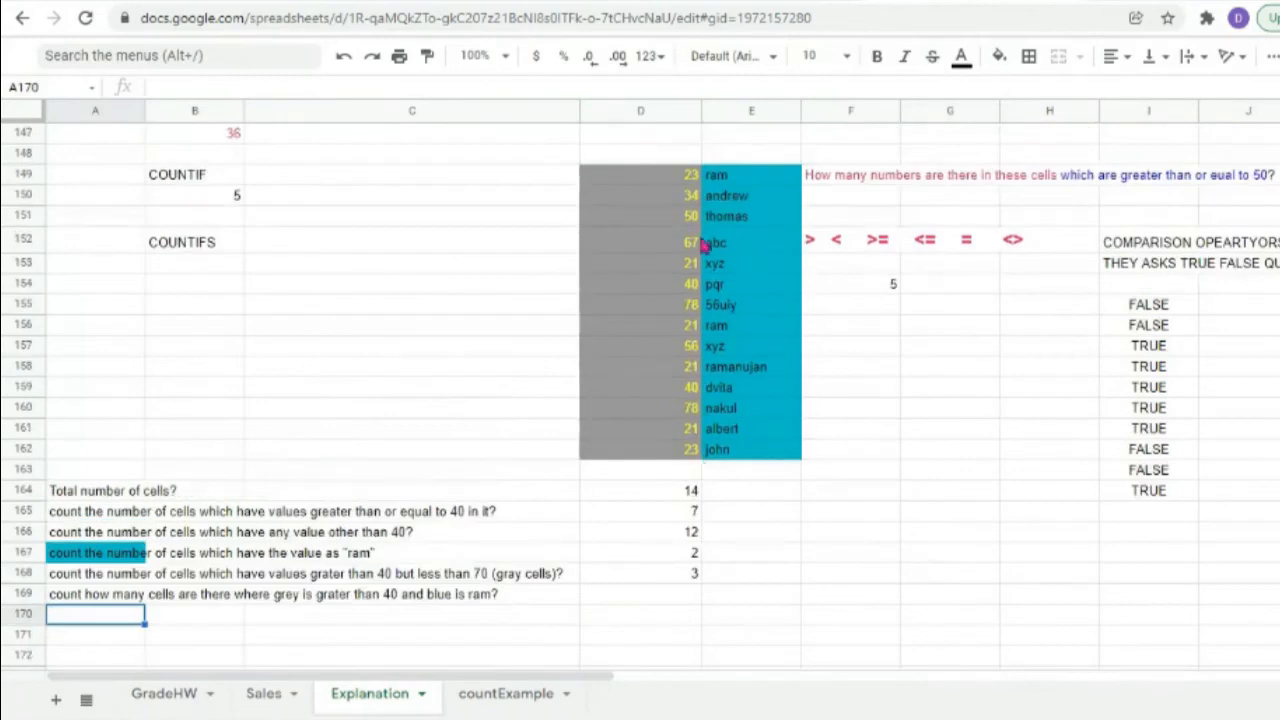
left_click(692, 178)
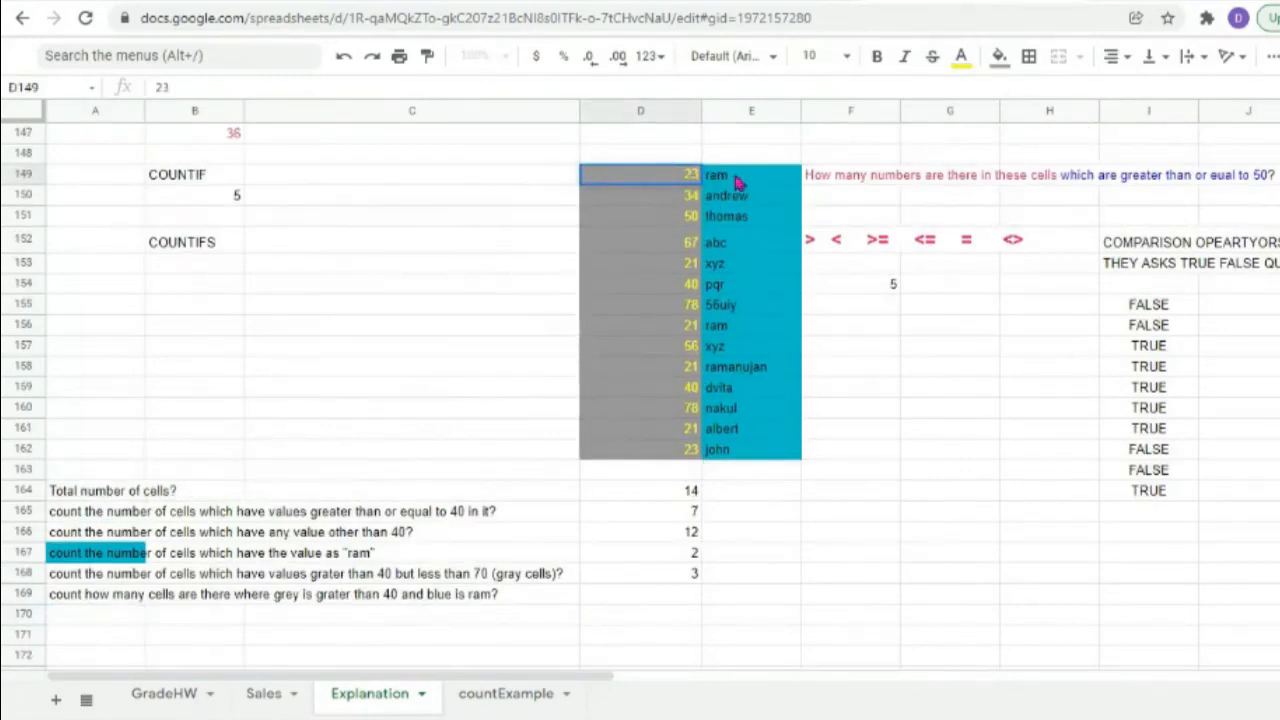
key("Right")
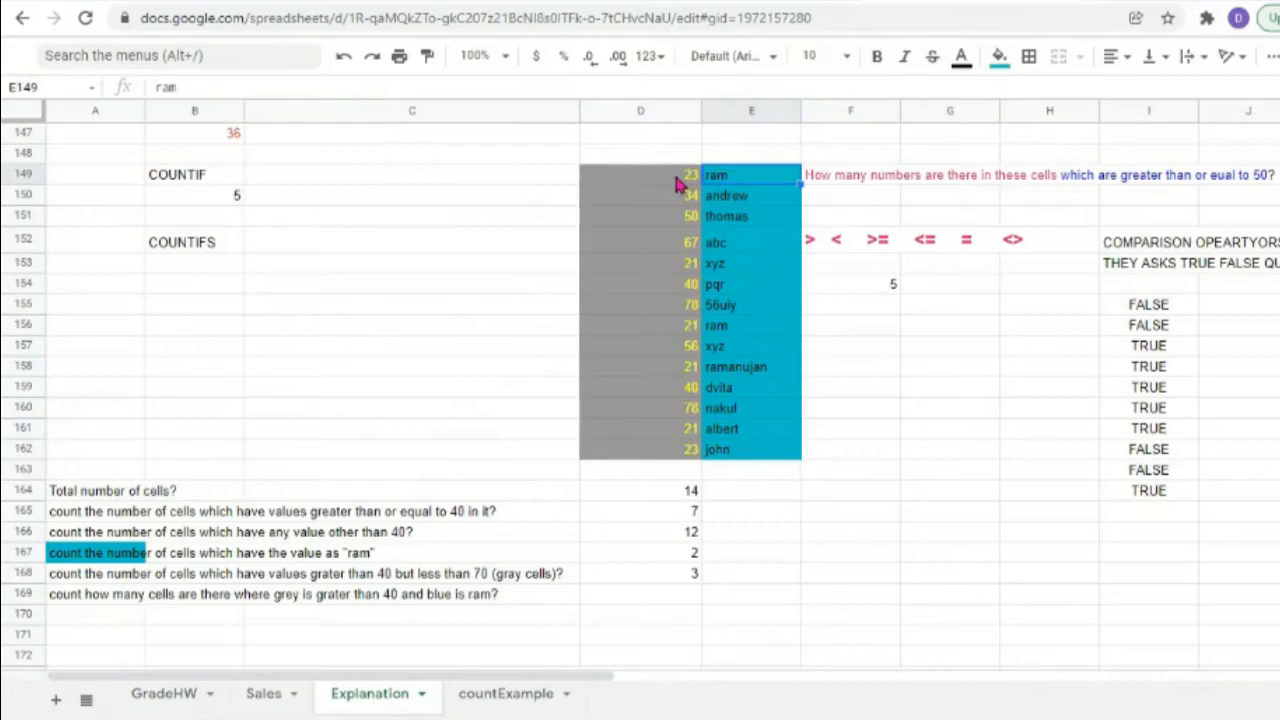
left_click(677, 186)
left_click(678, 200)
left_click(683, 217)
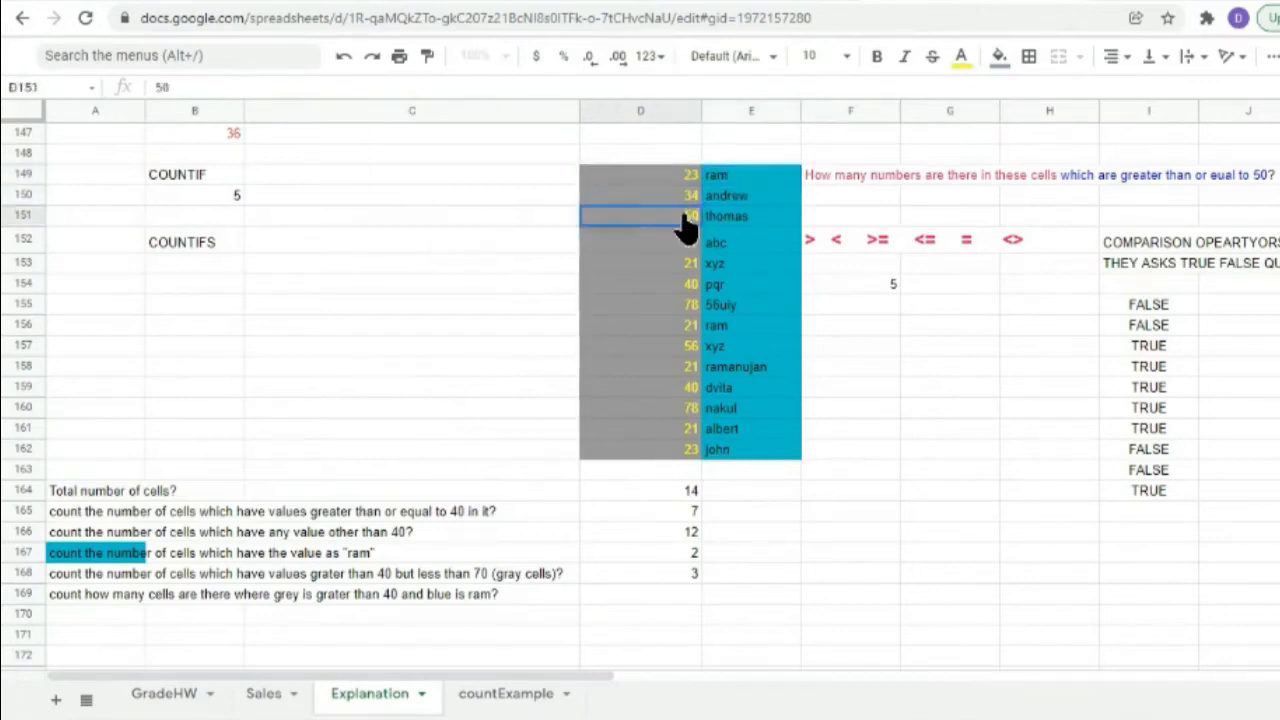
left_click(743, 224)
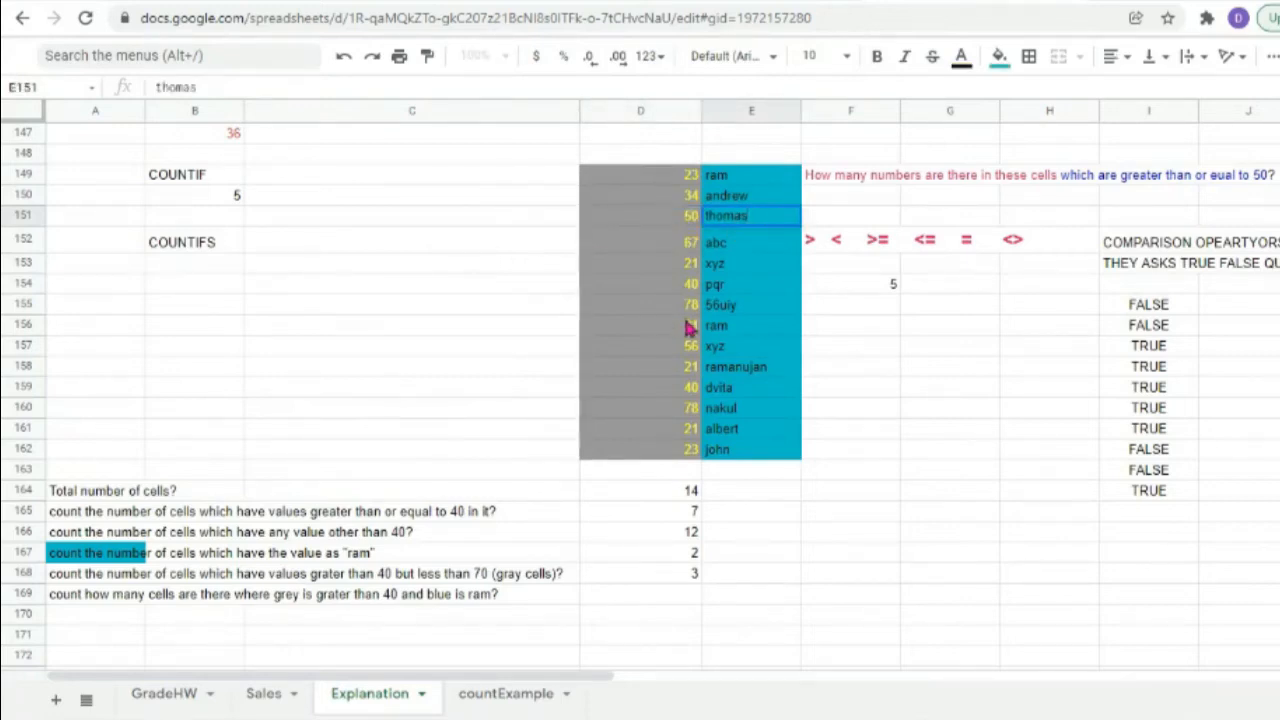
left_click(689, 246)
left_click(740, 250)
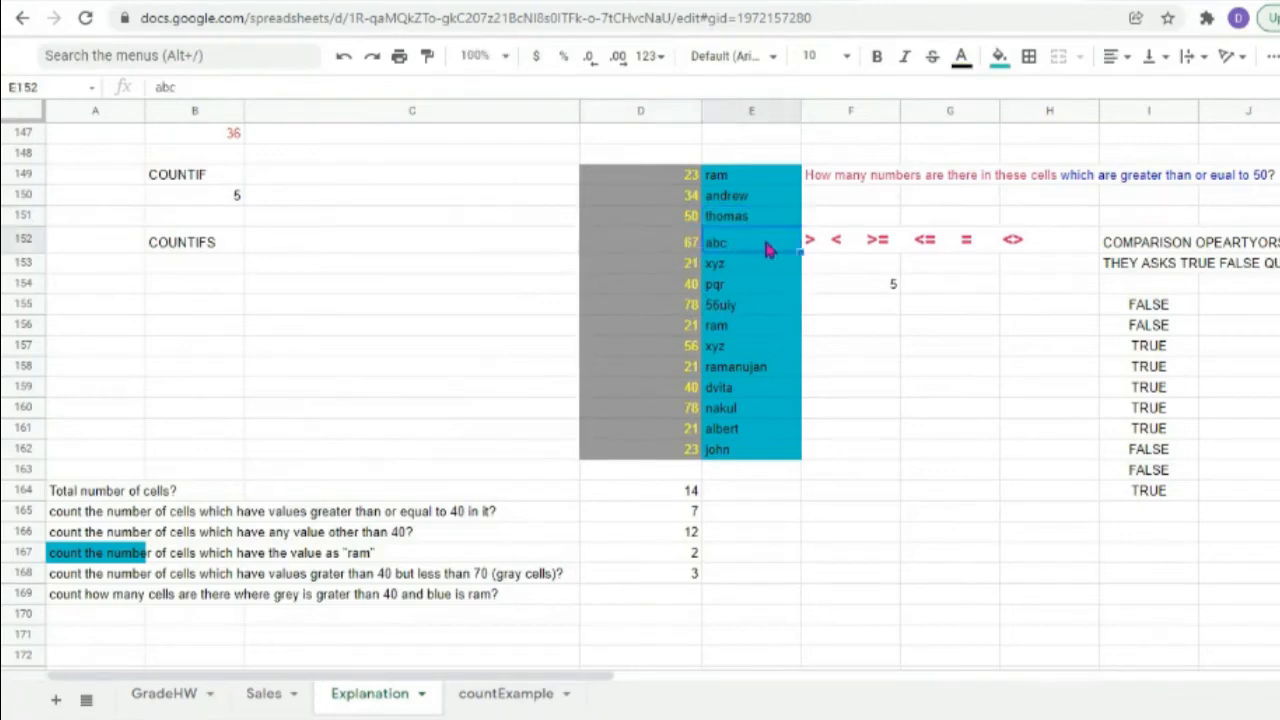
left_click(685, 270)
left_click(687, 287)
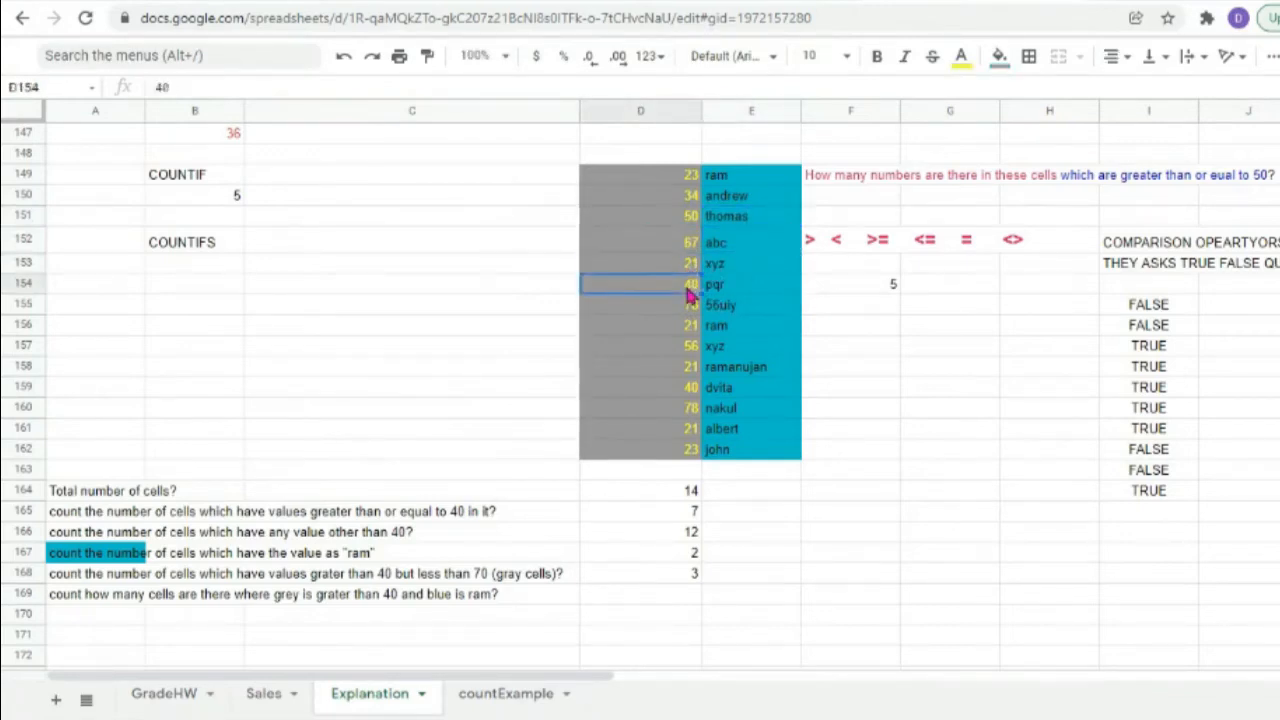
left_click(685, 308)
double_click(753, 302)
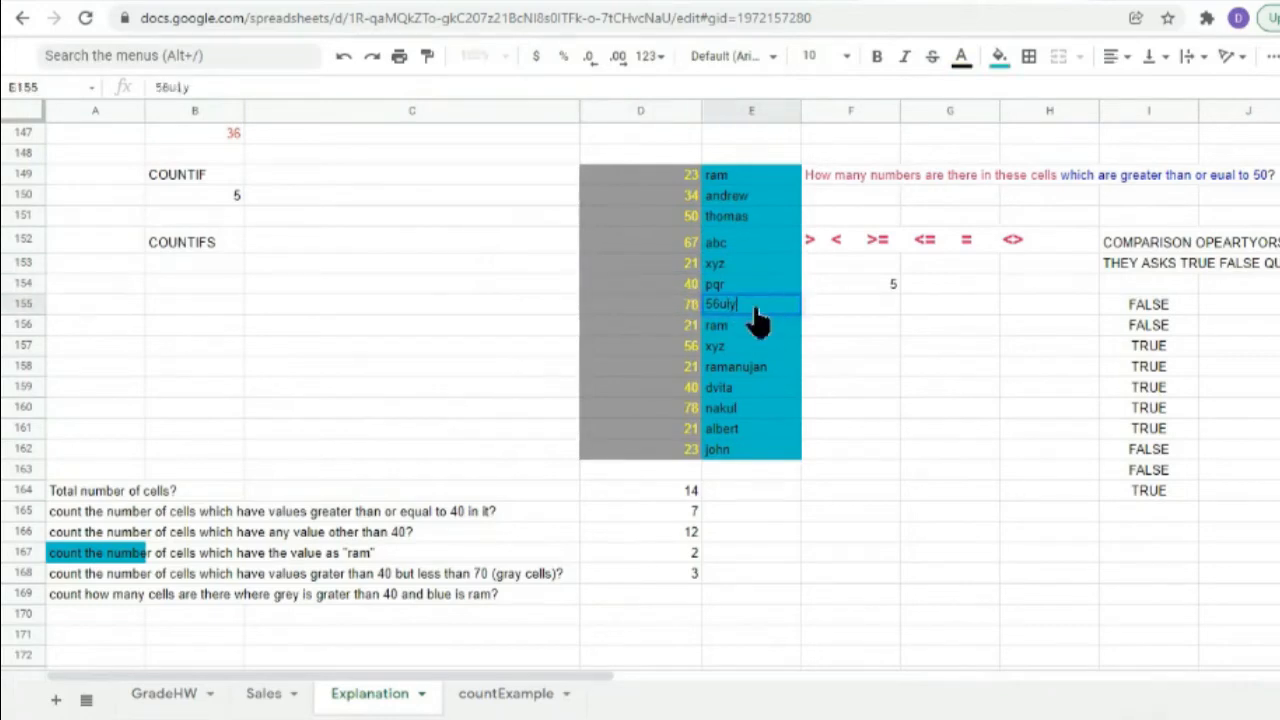
left_click(695, 335)
left_click(757, 334)
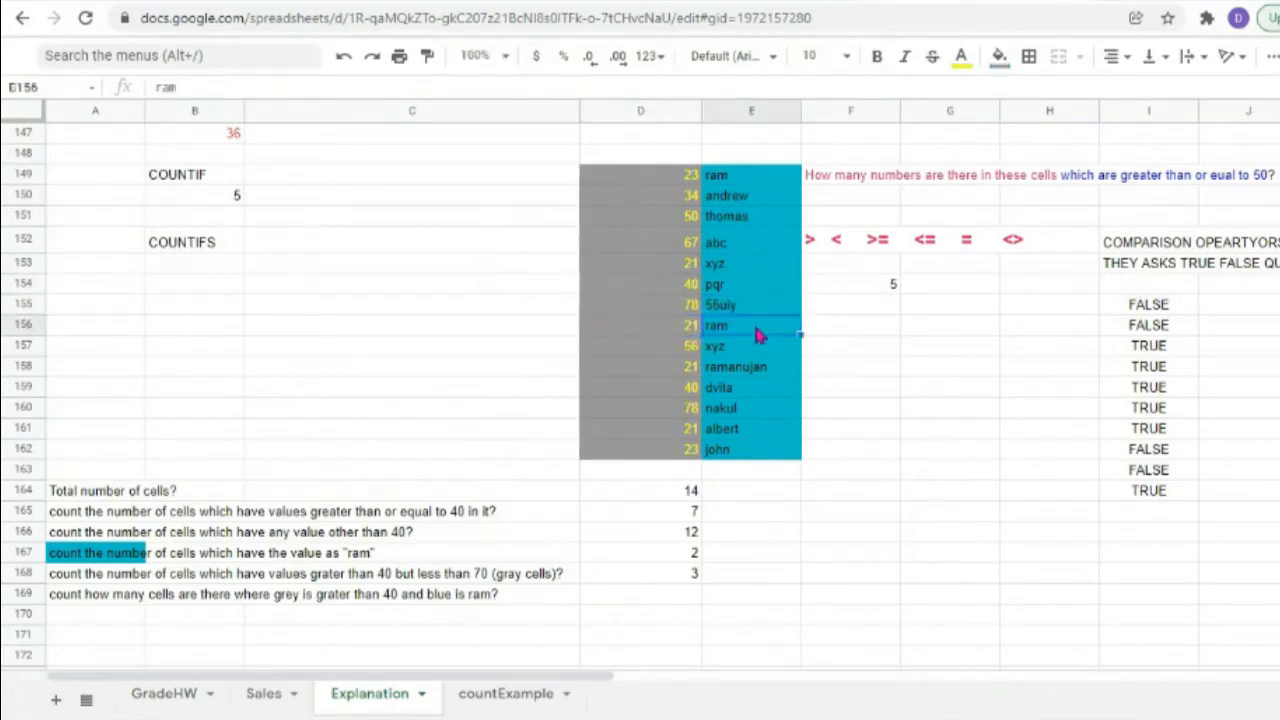
left_click(690, 332)
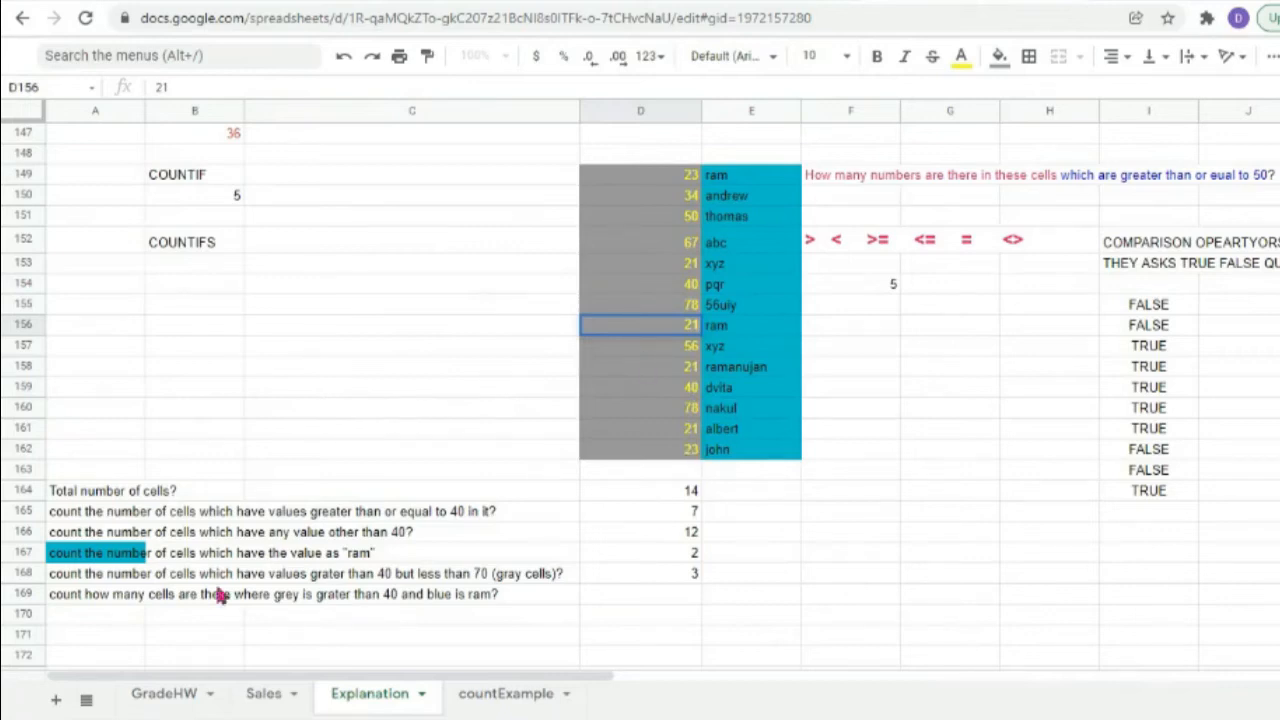
left_click(72, 603)
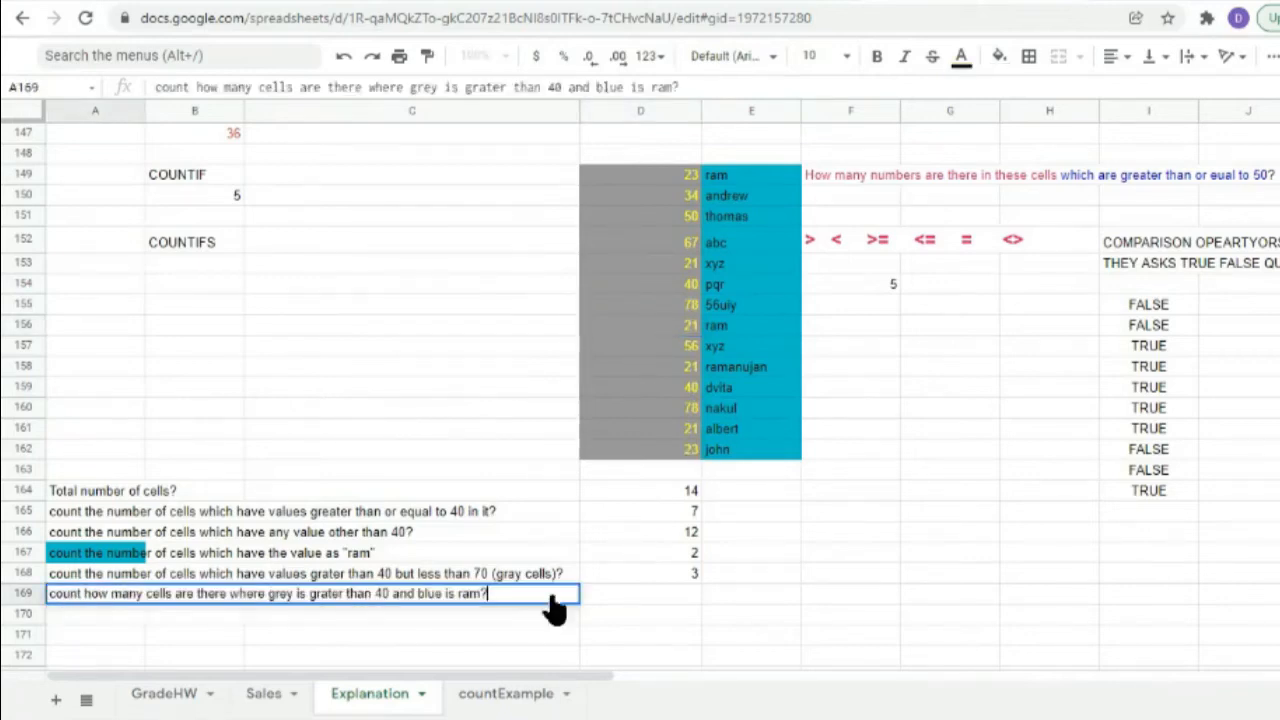
left_click(670, 600)
double_click(670, 600)
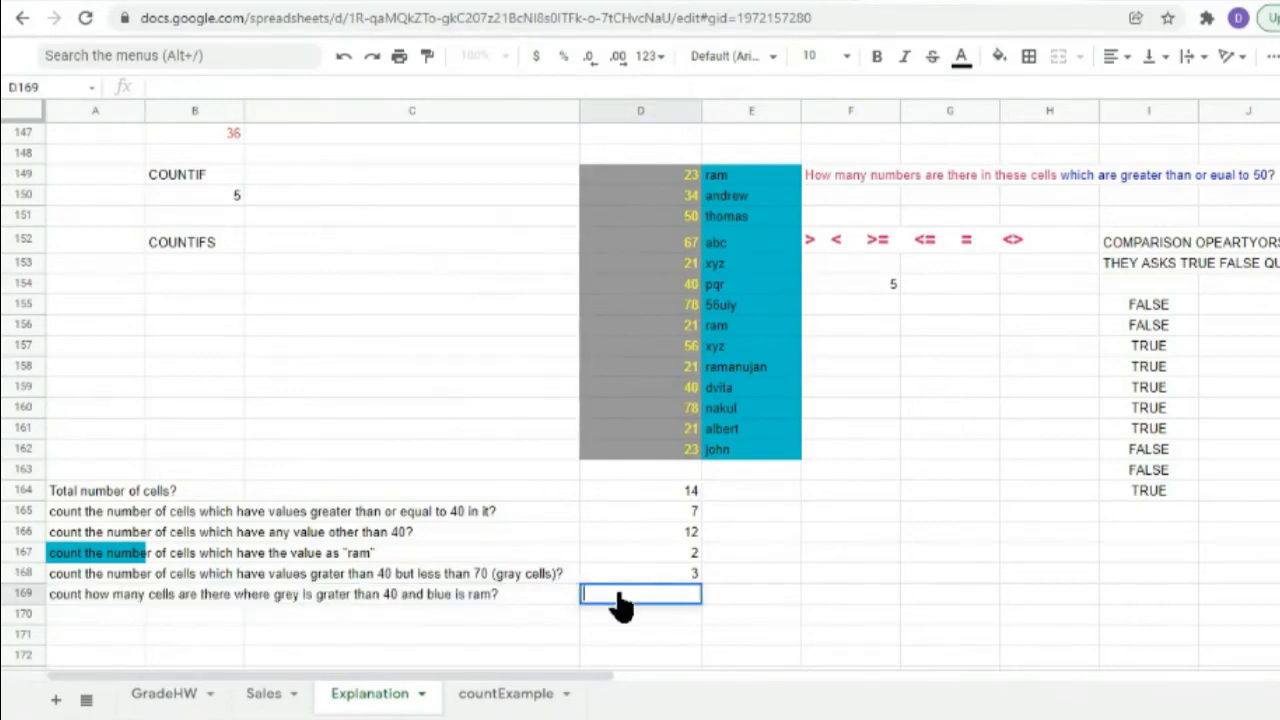
Replace the text in blue cell E155 with "ram".
left_click(742, 308)
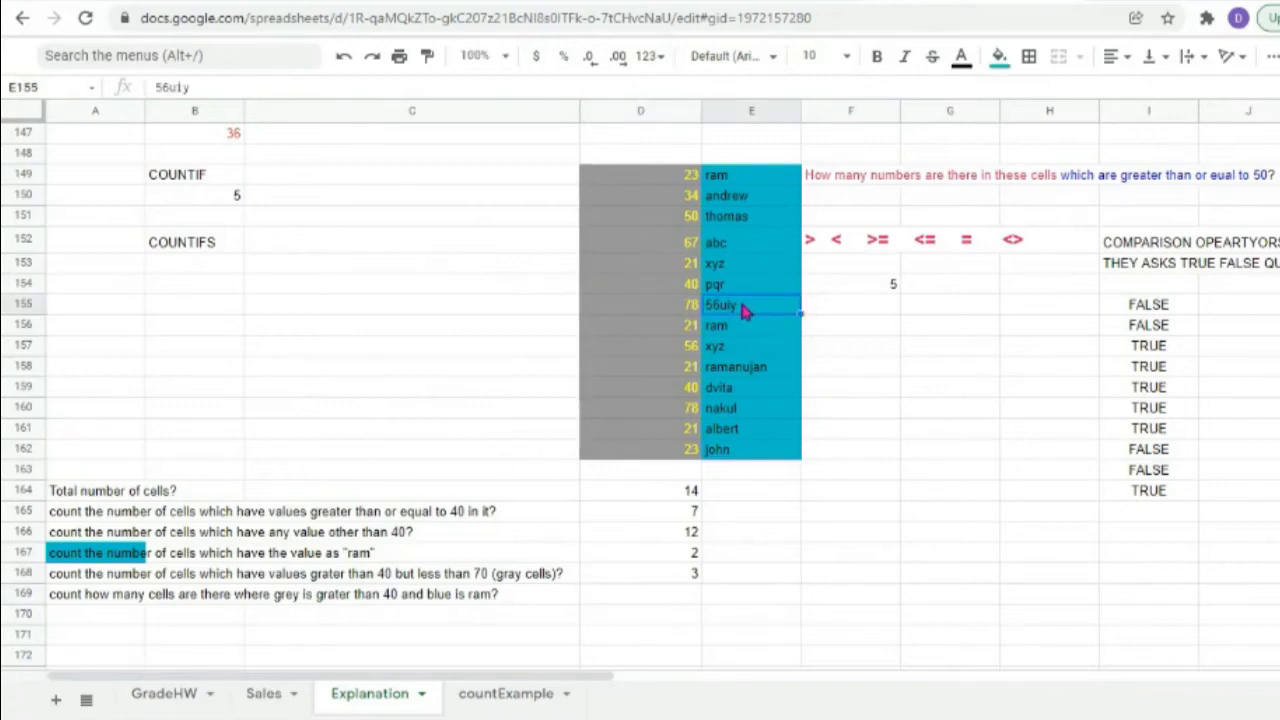
double_click(728, 312)
type("ram")
left_click(695, 315)
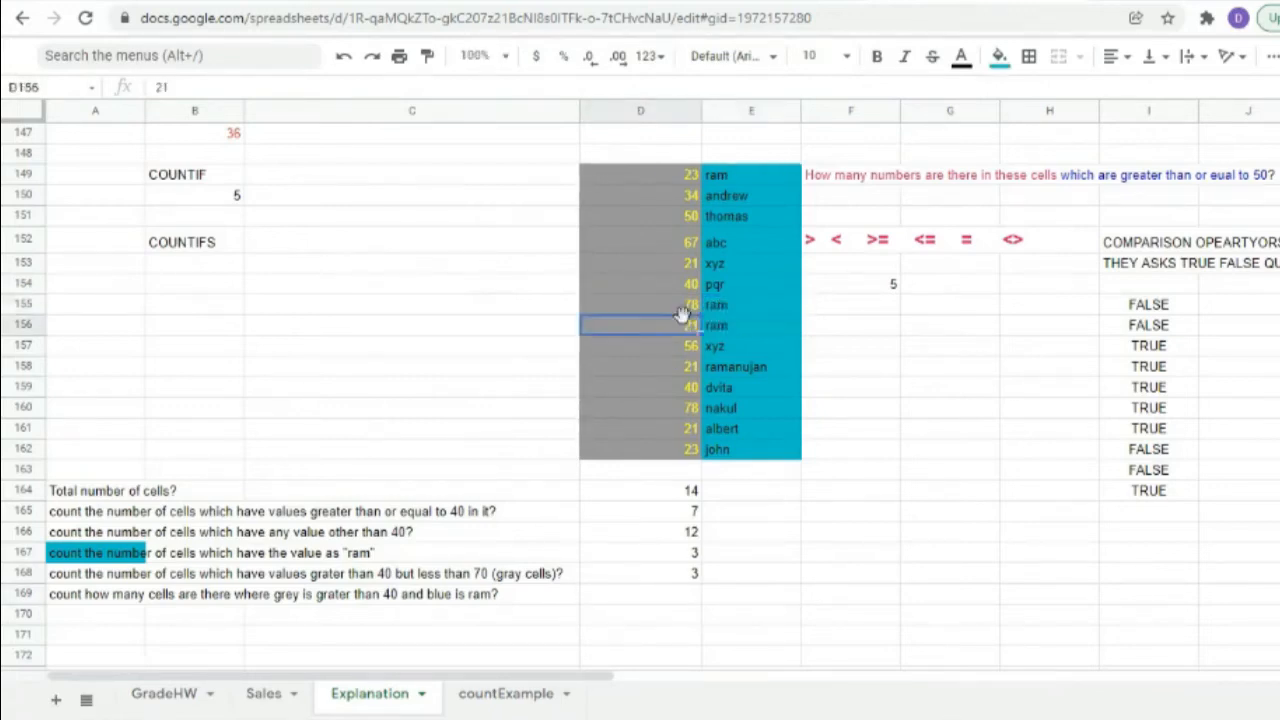
left_click(757, 320)
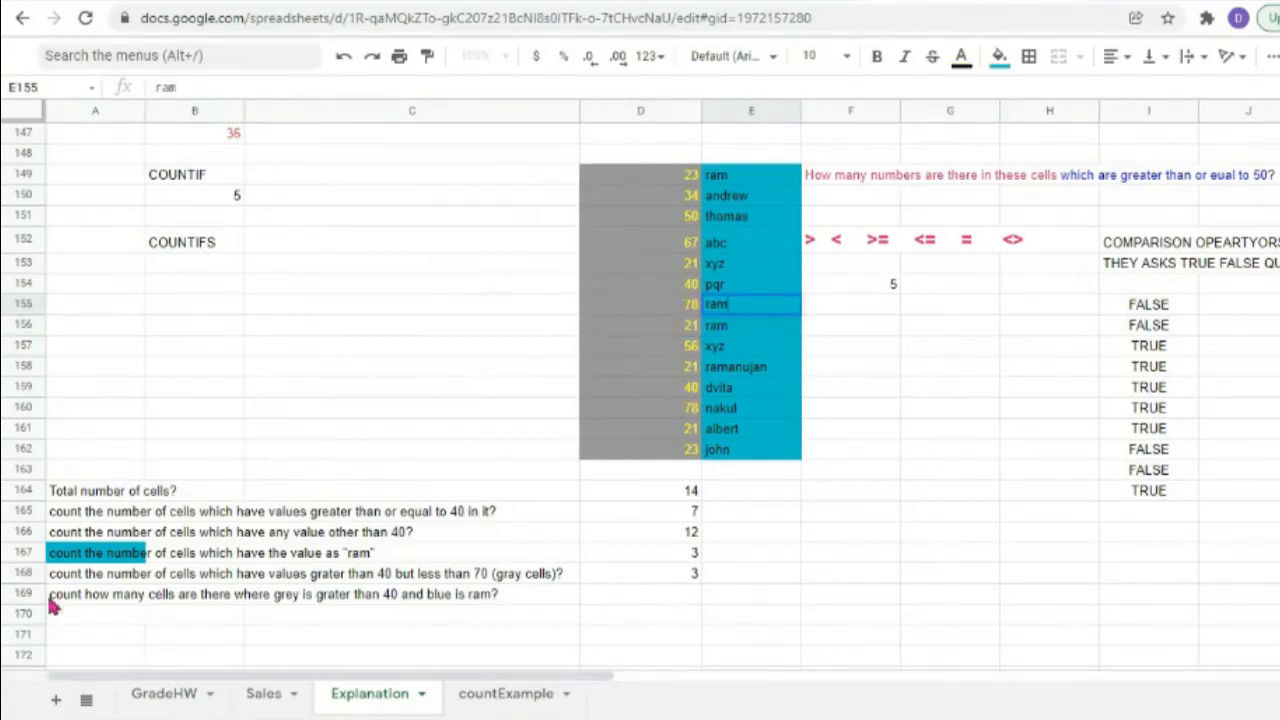
Start a COUNTIFS formula in D169 with the gray range D149:D162 and the criterion ">40".
left_click(662, 600)
double_click(660, 597)
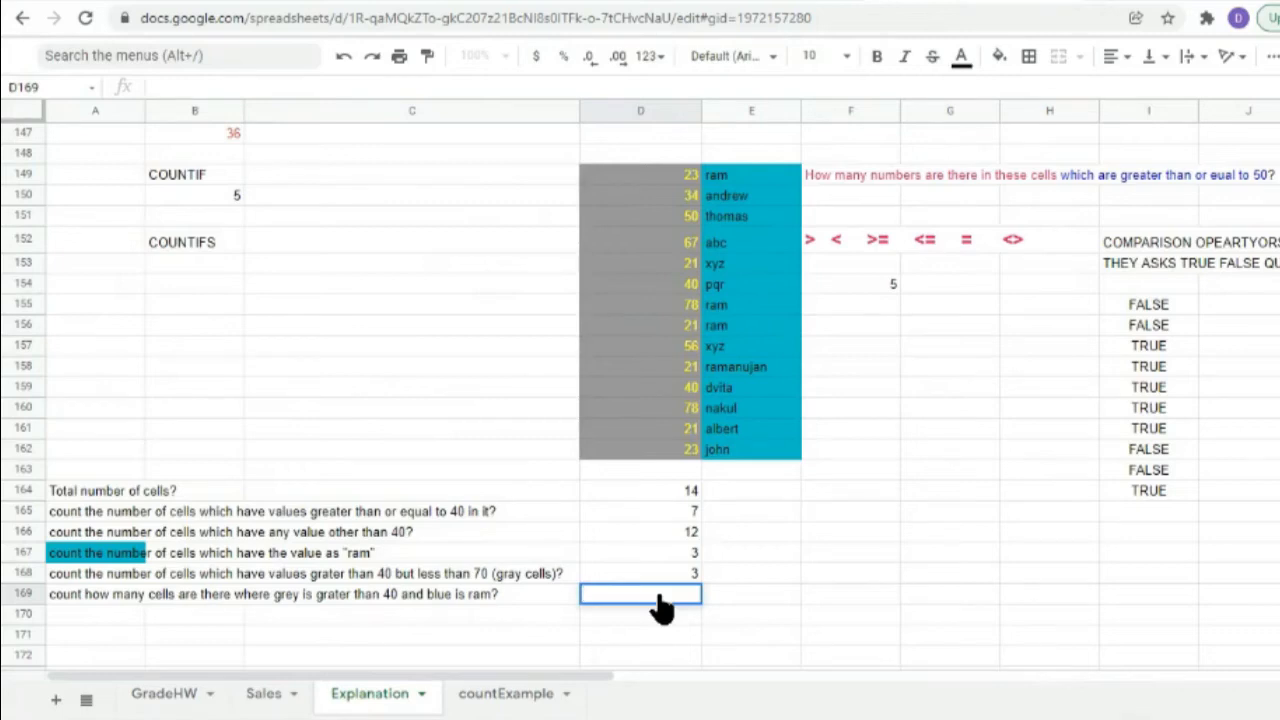
type("=count")
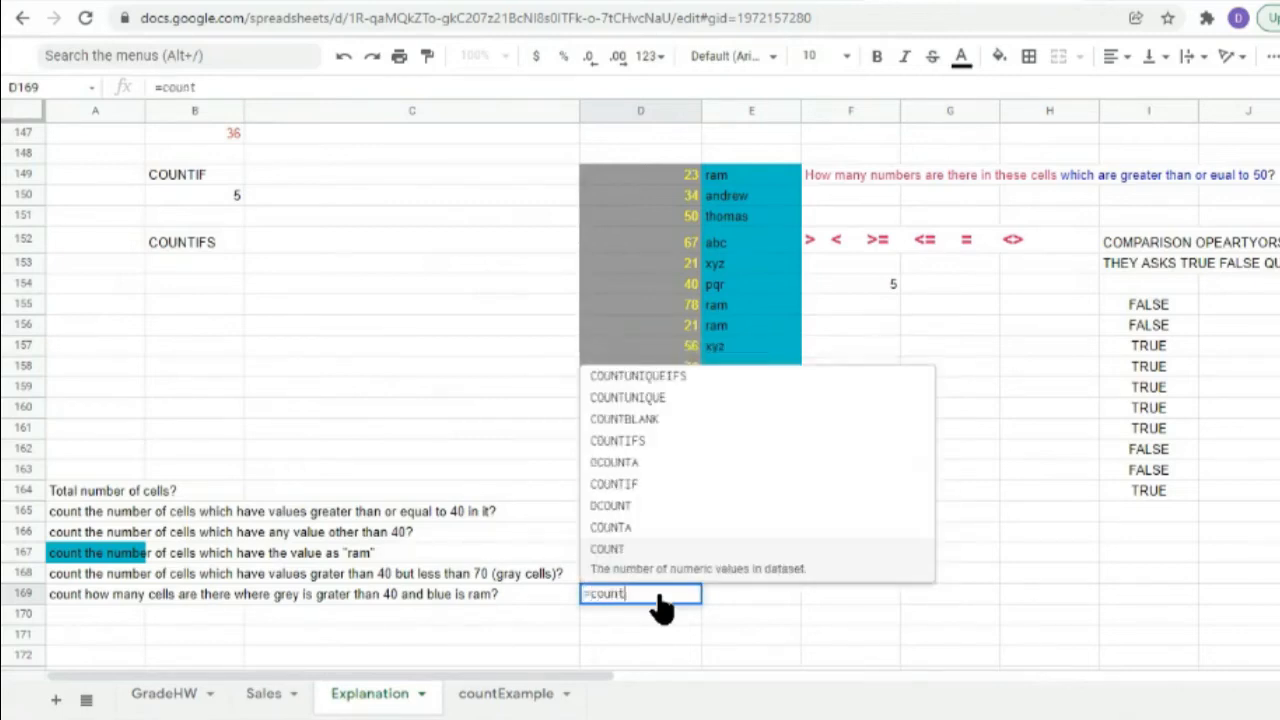
type("ifs(")
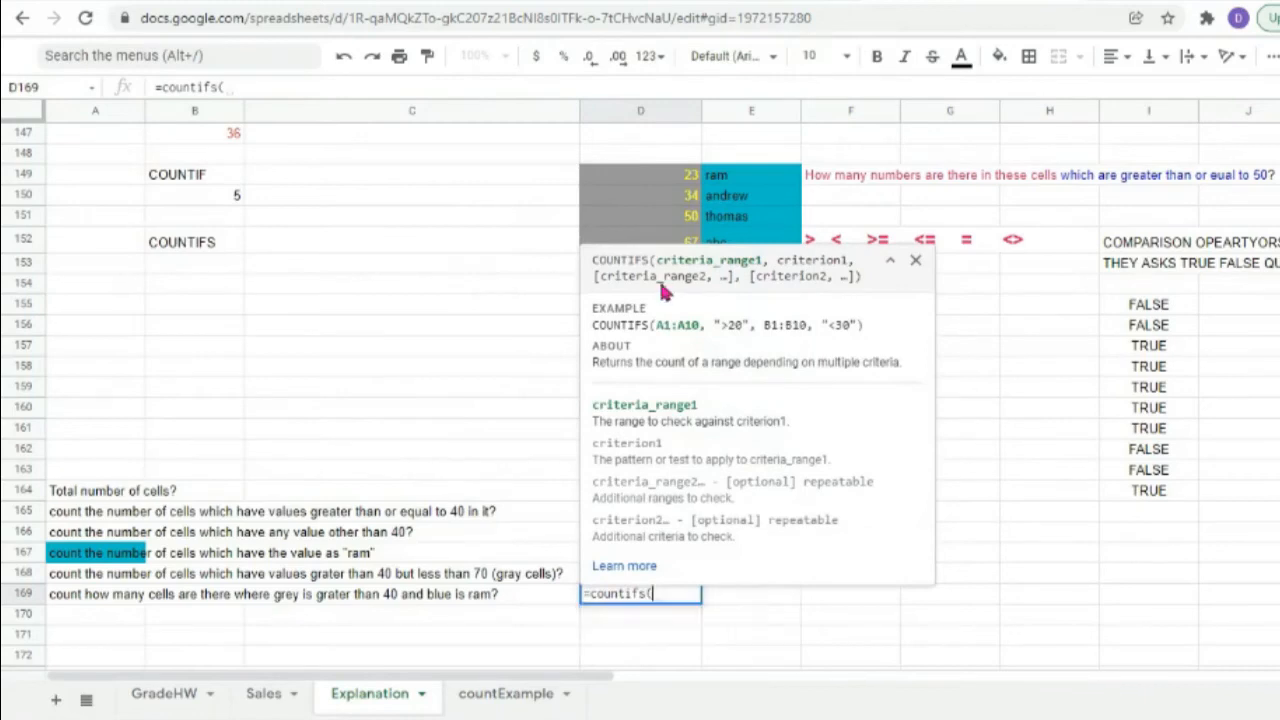
left_click_drag(658, 180, 660, 452)
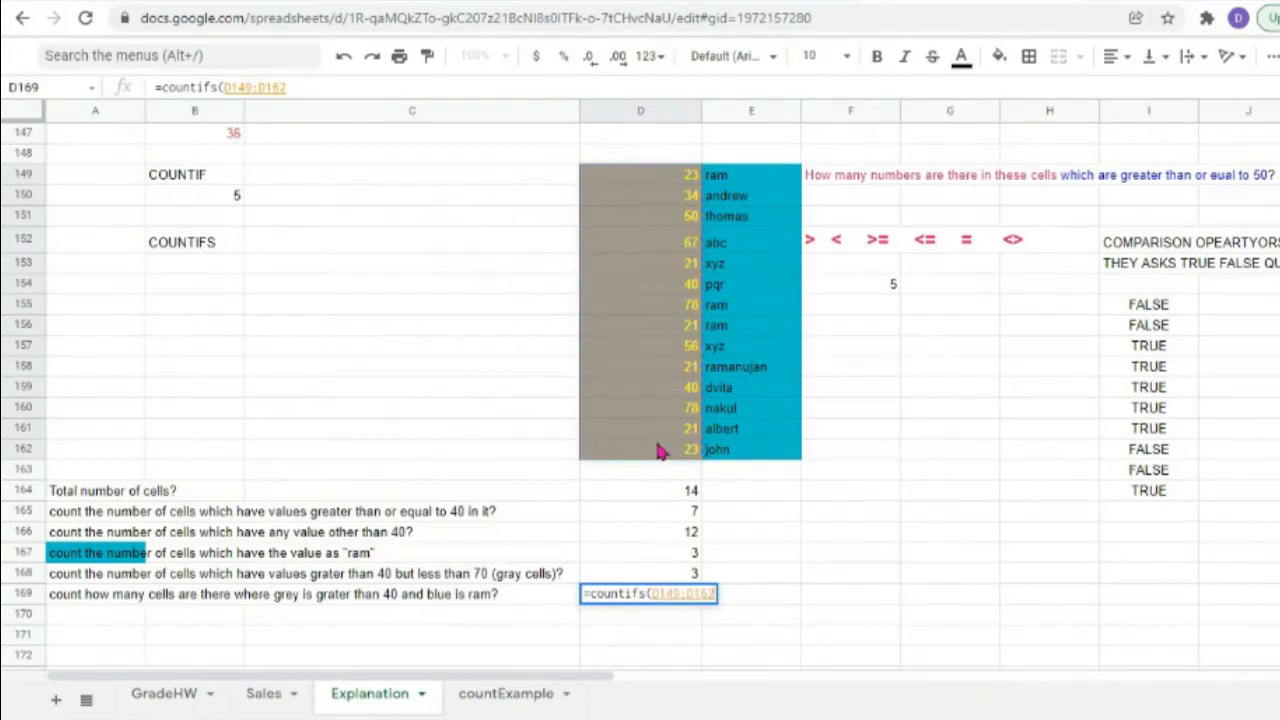
type(",")
type("\">")
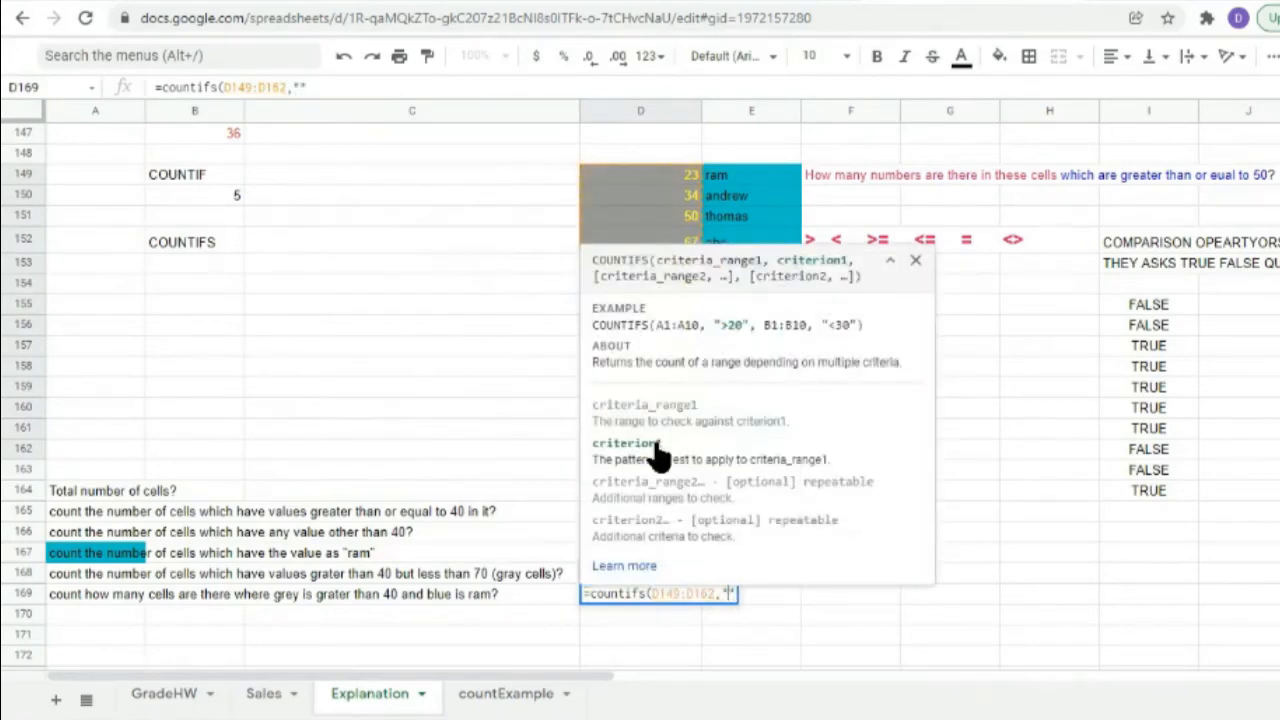
type("40")
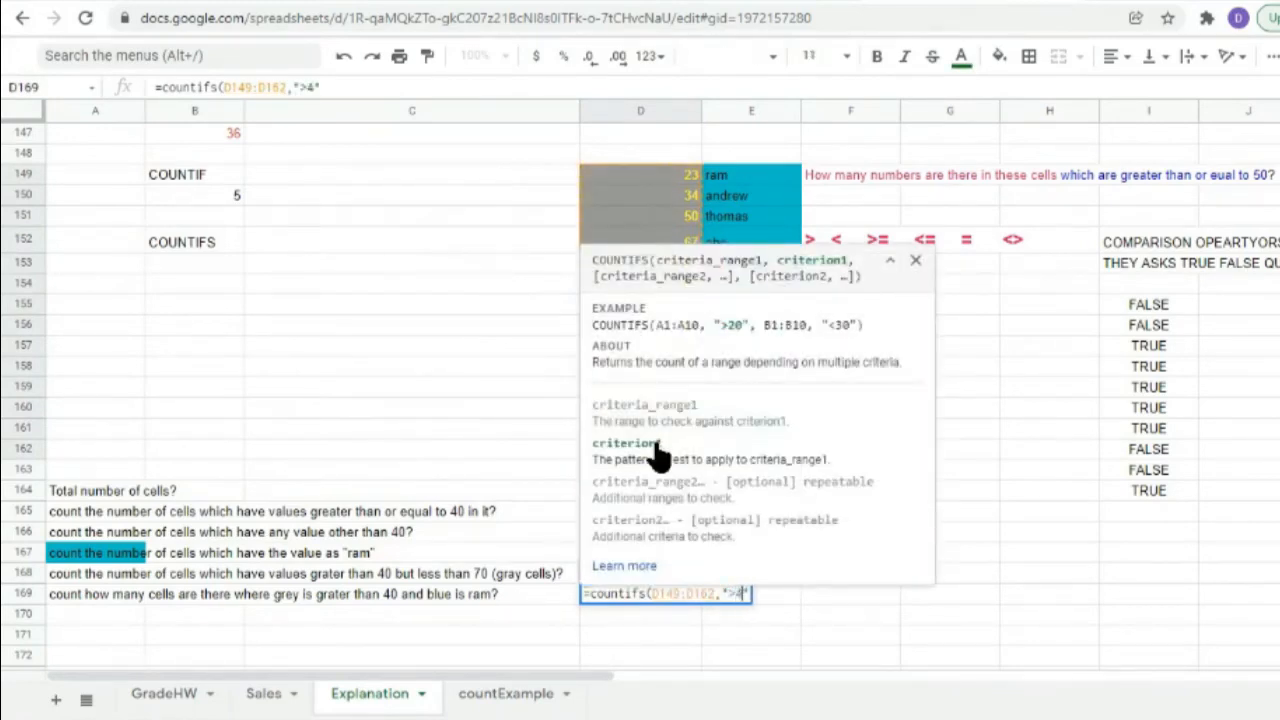
type("\",")
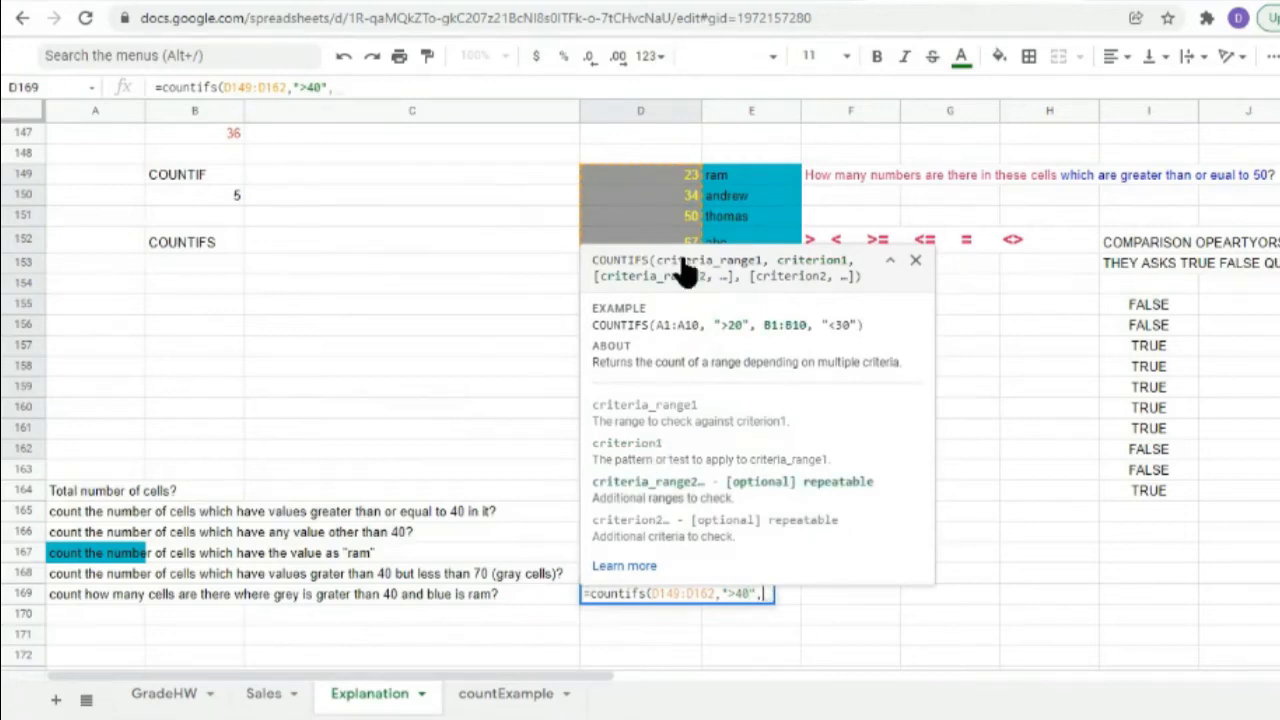
Add the blue range E149:E162 with the criterion "=ram" to the D169 COUNTIFS formula and commit it.
left_click_drag(742, 178, 742, 457)
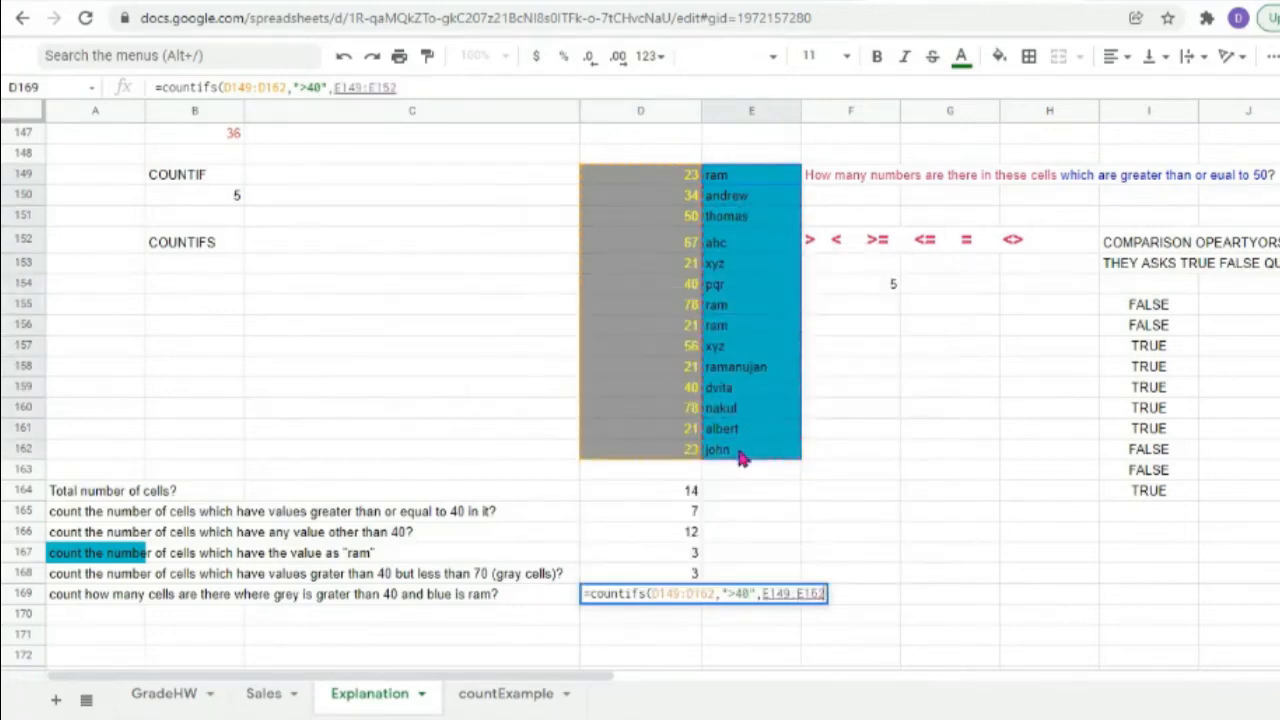
type(",\"")
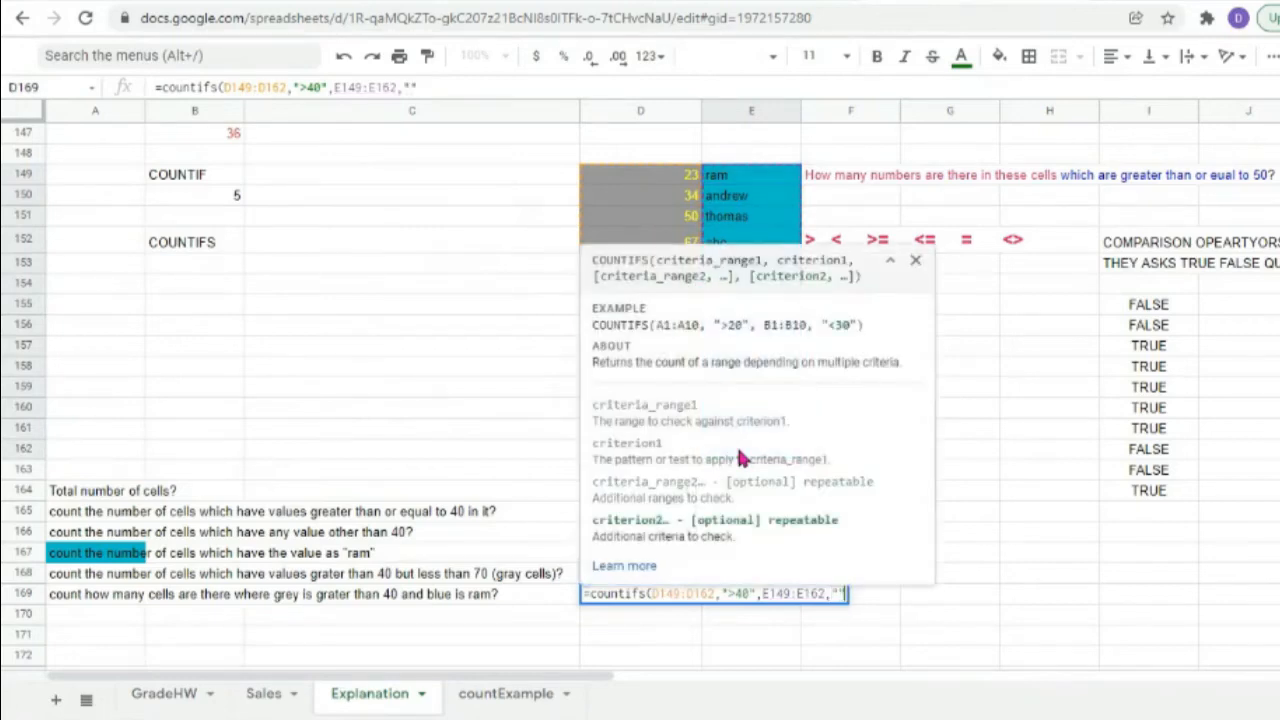
type("=ram\"")
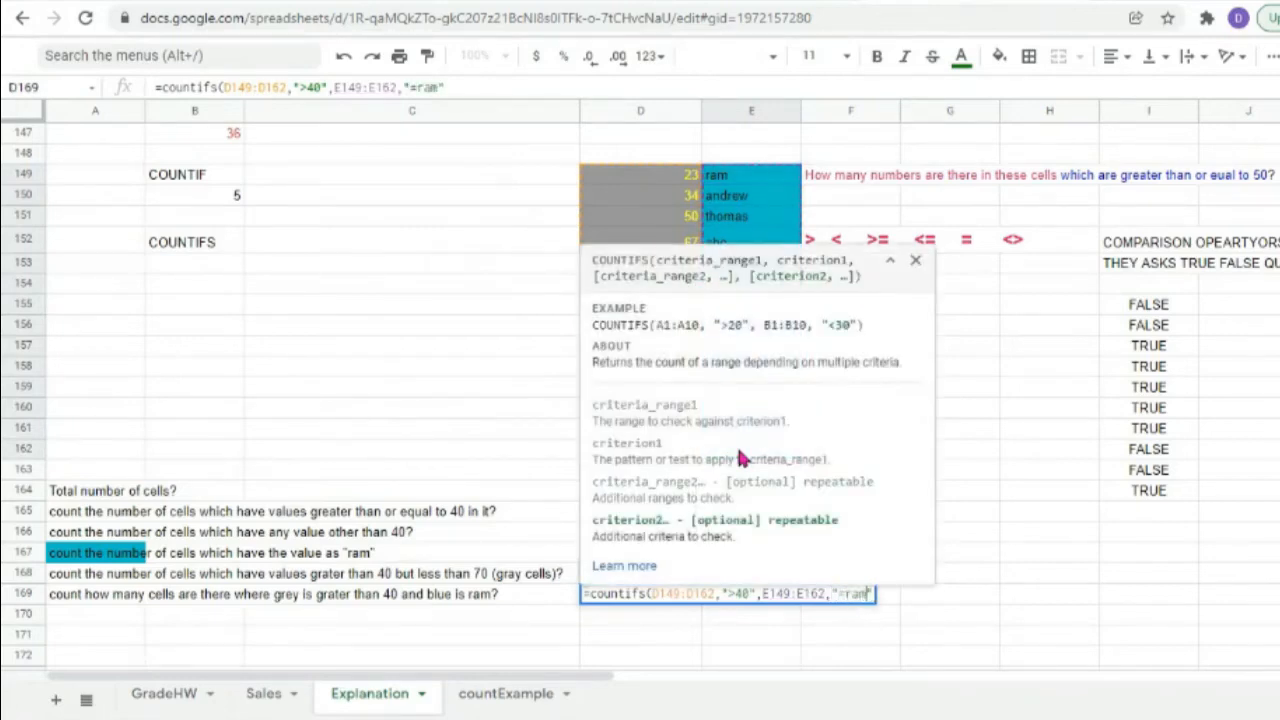
type(")")
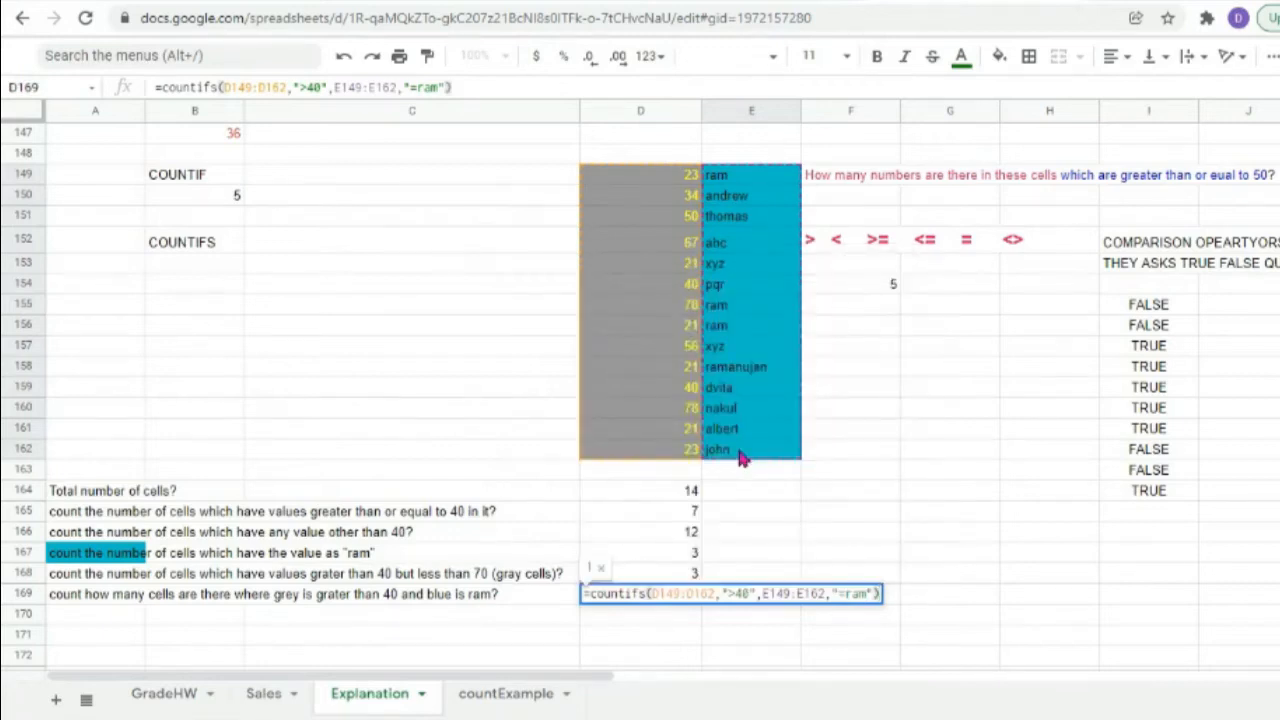
key("Return")
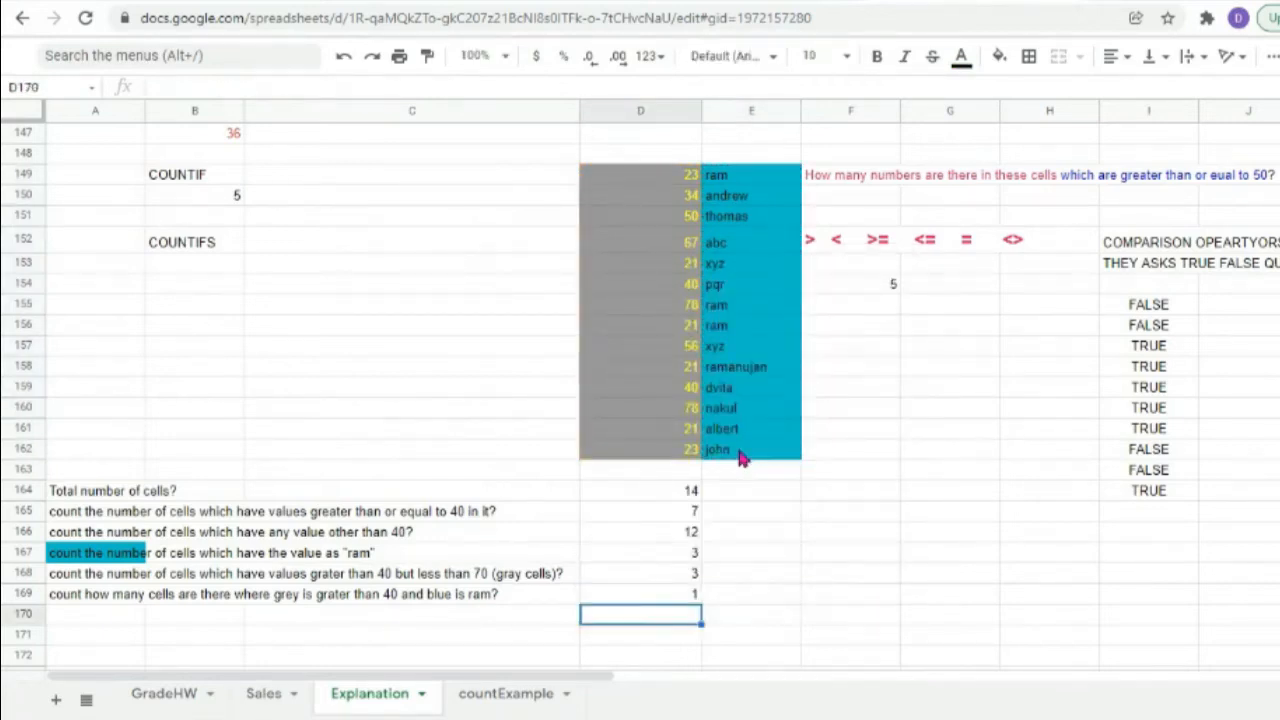
Review the D169 COUNTIFS formula and replace the text in blue cell E151 with "ram" to test it.
left_click(655, 600)
double_click(665, 600)
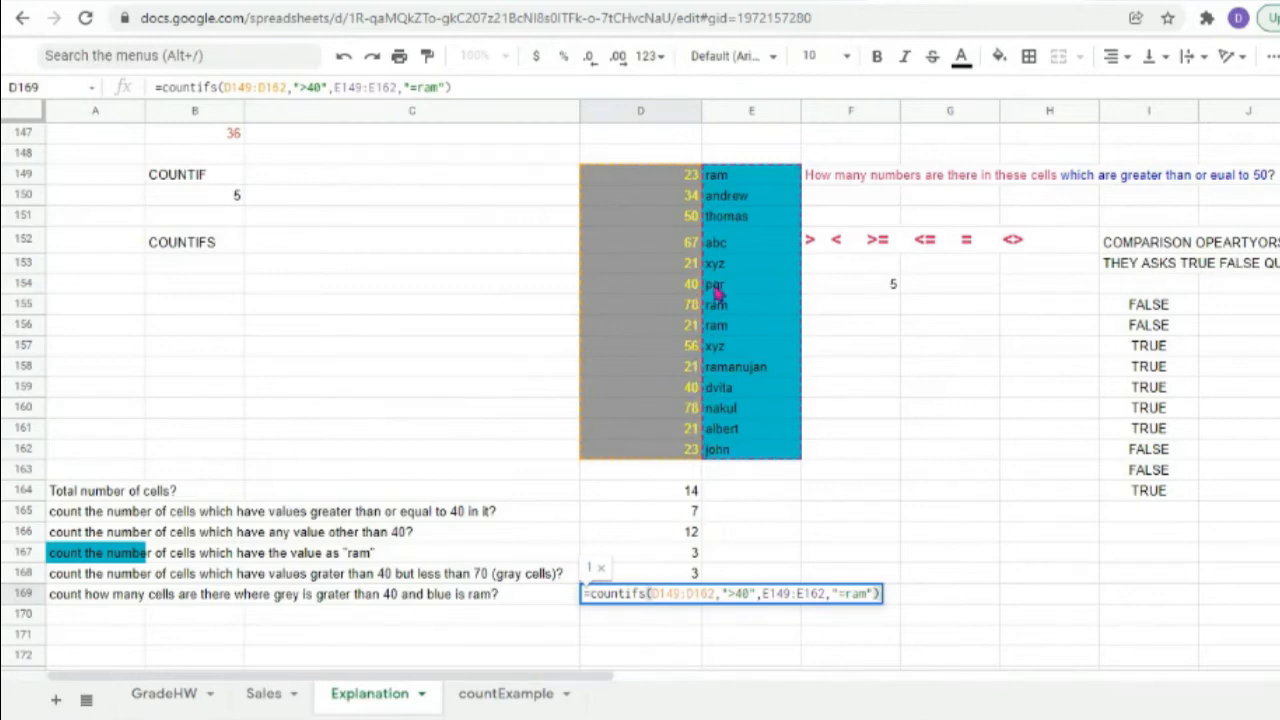
left_click(745, 222)
type("ram")
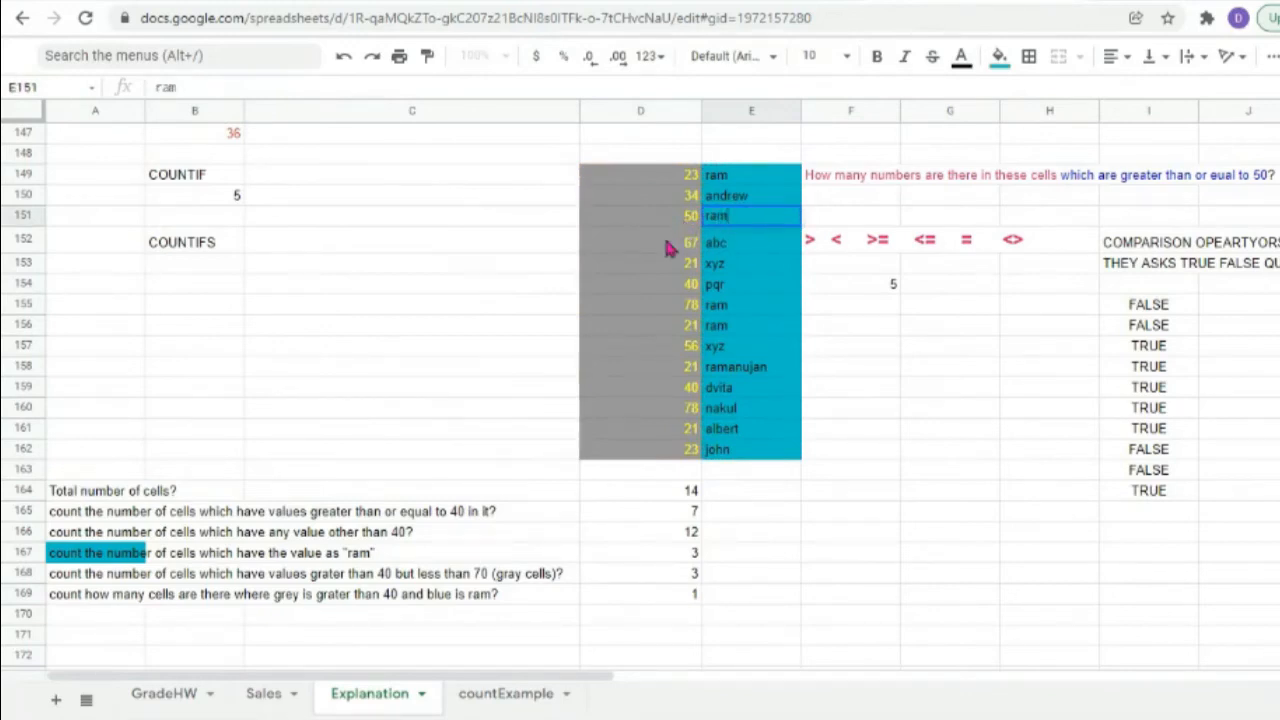
left_click(730, 268)
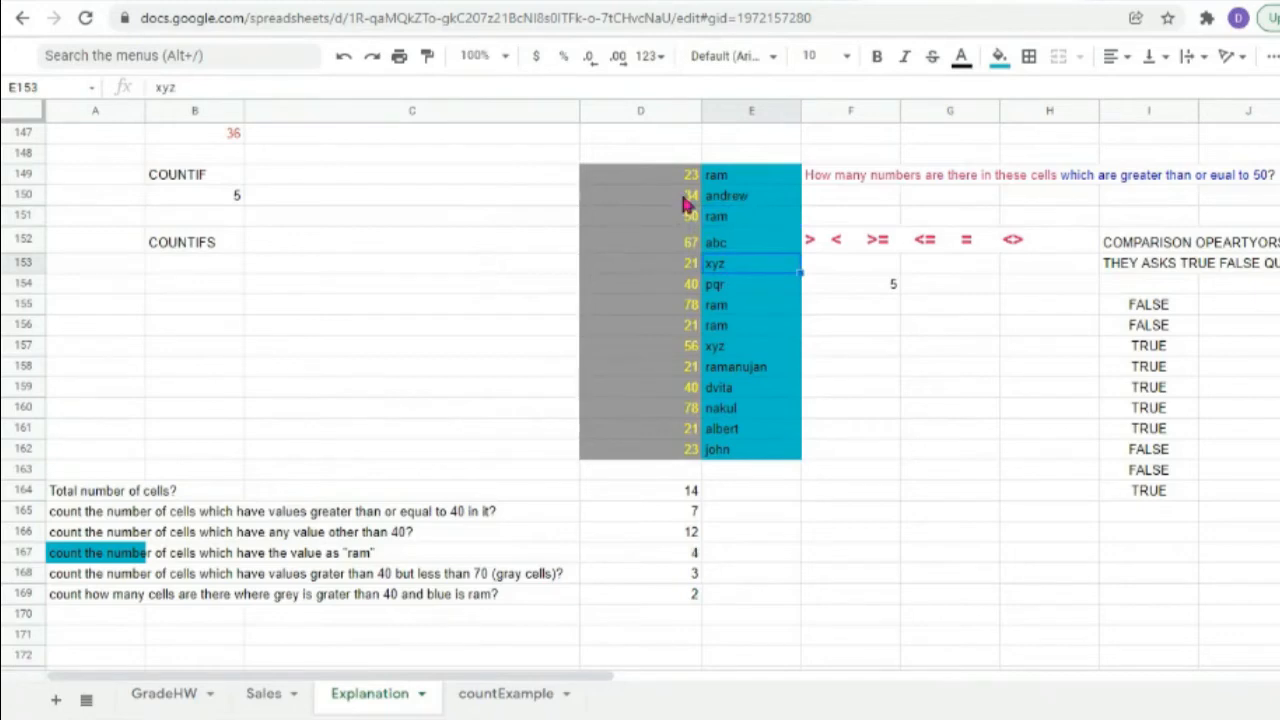
left_click(676, 598)
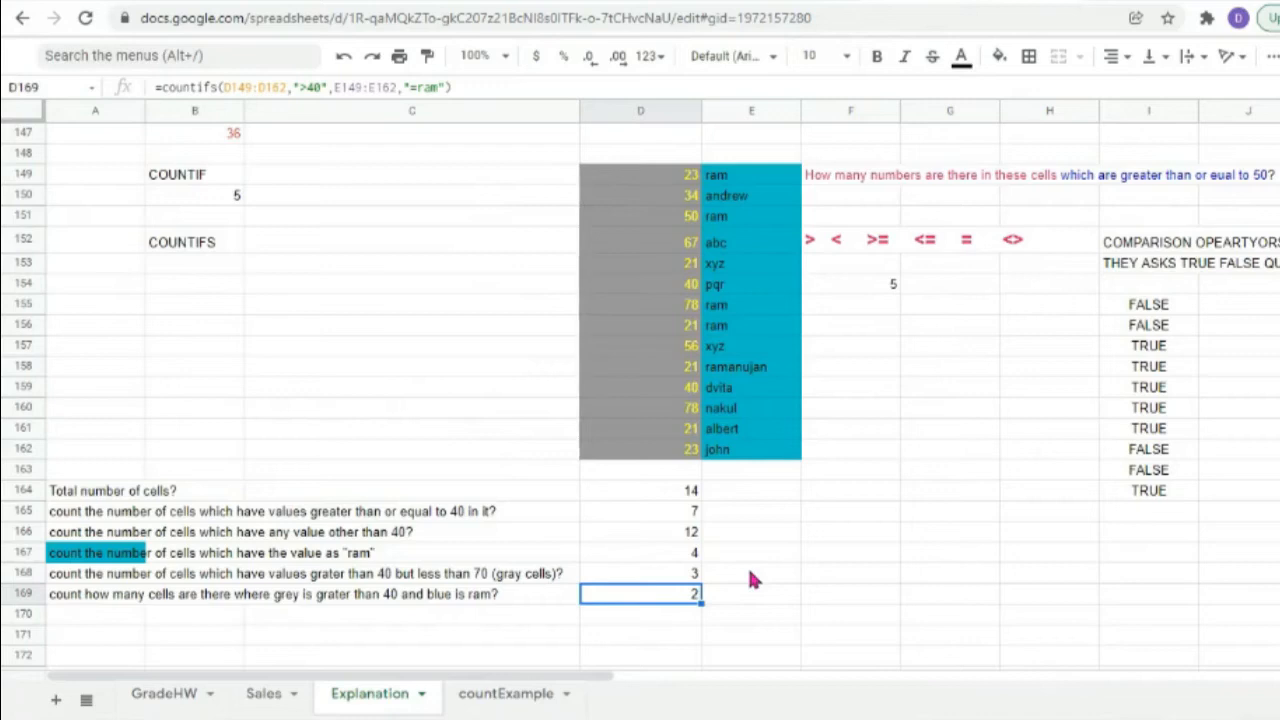
Review the COUNT, COUNTA, COUNTIF and COUNTIFS examples in rows 135 to 169 together with their practice questions.
scroll(754, 580, "down", 1)
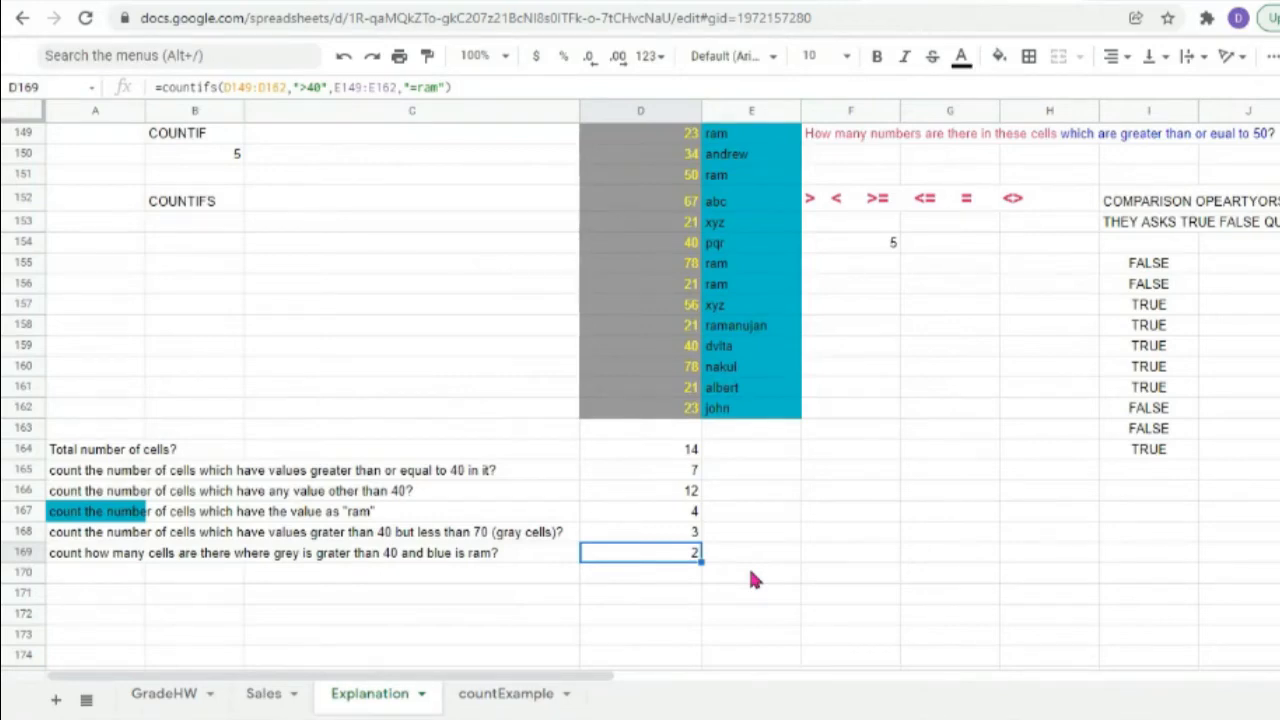
scroll(754, 580, "down", 1)
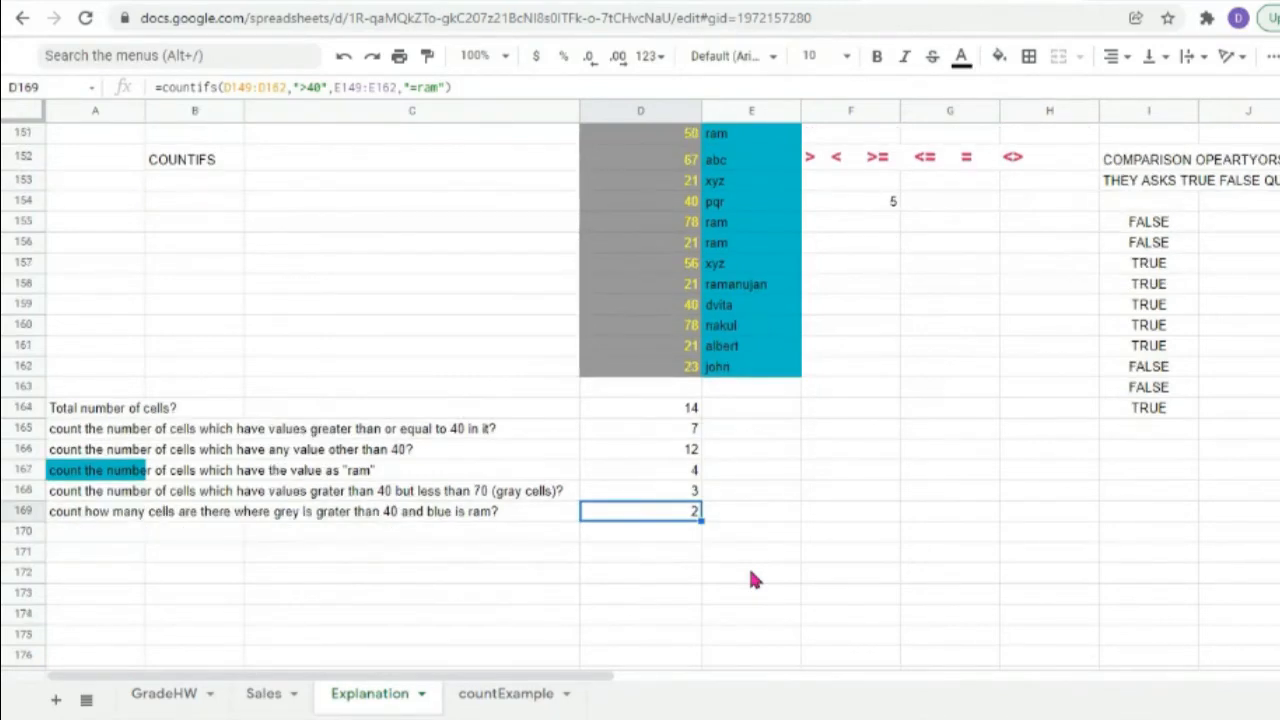
scroll(754, 580, "up", 3)
scroll(754, 580, "up", 1)
scroll(754, 580, "down", 1)
scroll(754, 580, "up", 2)
scroll(274, 457, "up", 4)
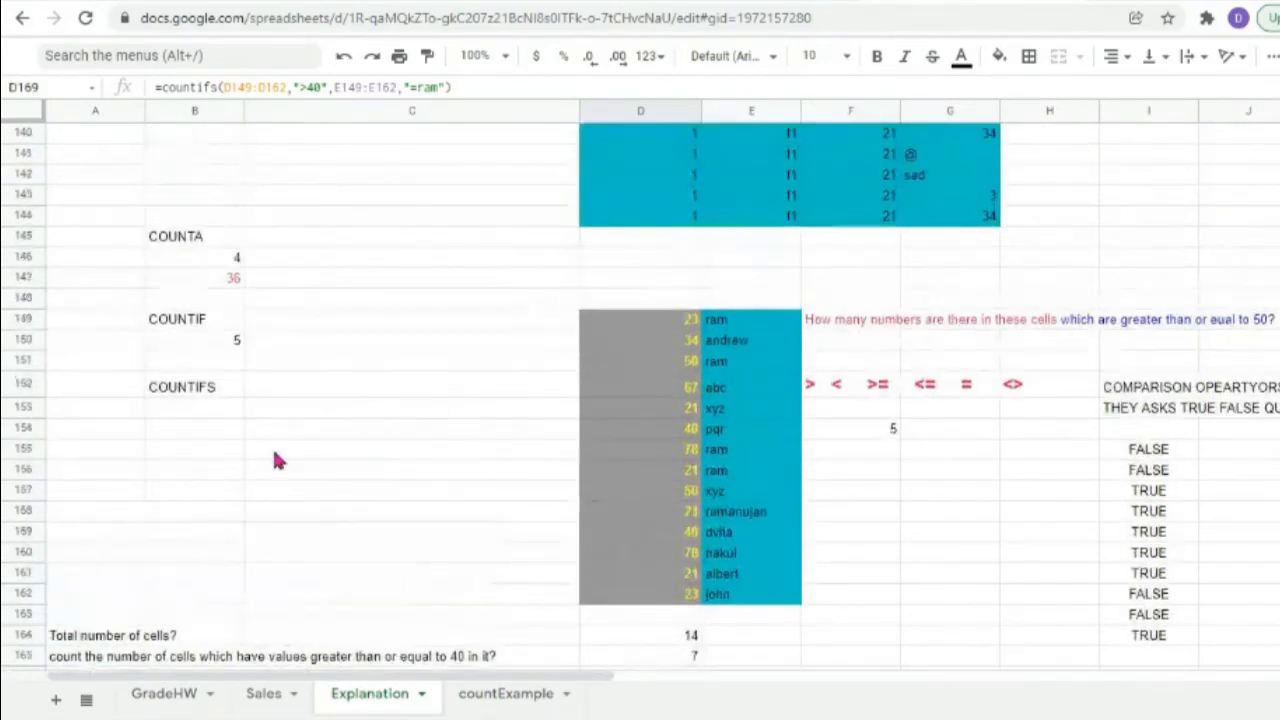
scroll(187, 230, "down", 1)
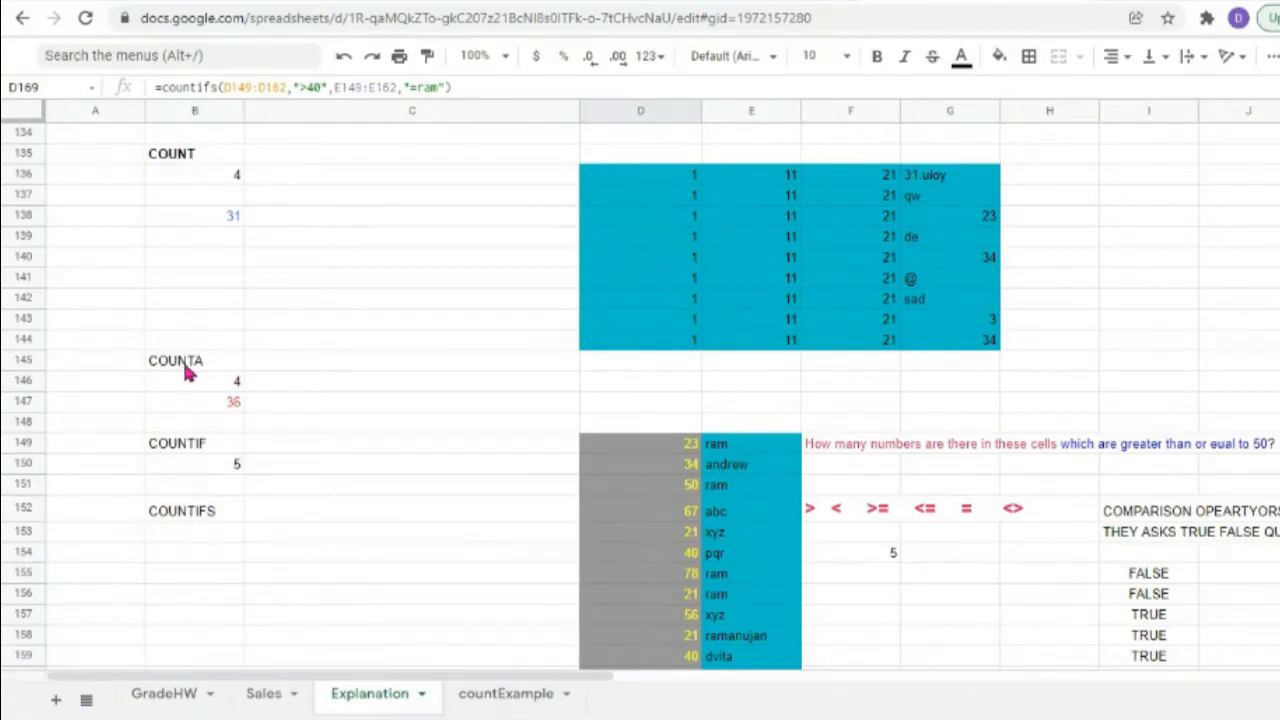
left_click(203, 519)
scroll(517, 484, "down", 5)
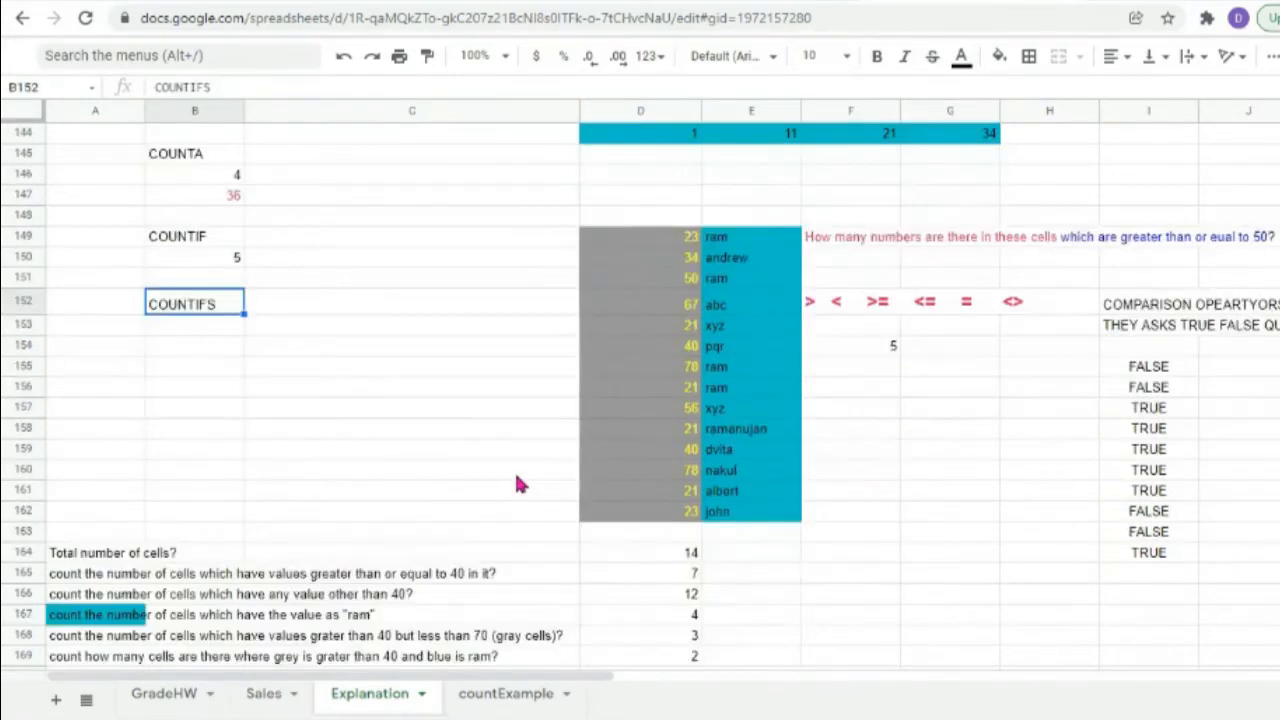
scroll(519, 492, "down", 2)
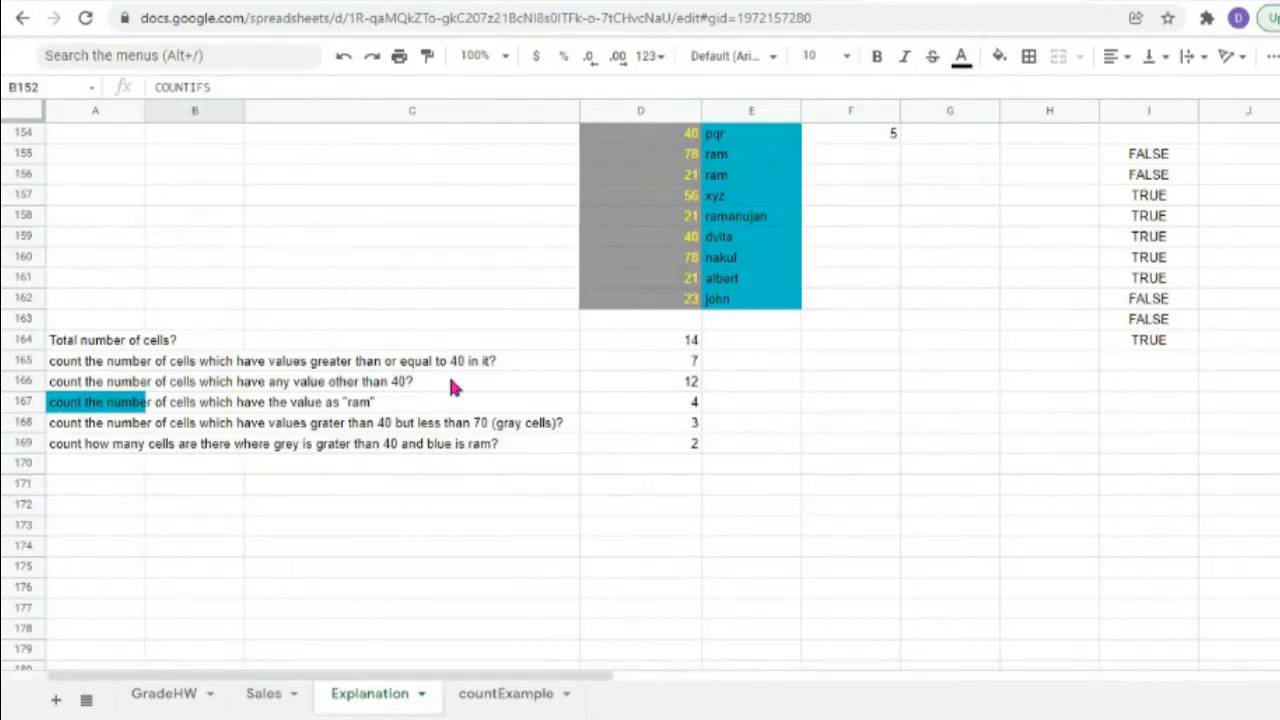
Copy the student table's header and first 13 records, A1:J14, to the empty area starting at A172.
scroll(450, 387, "up", 20)
scroll(450, 386, "up", 20)
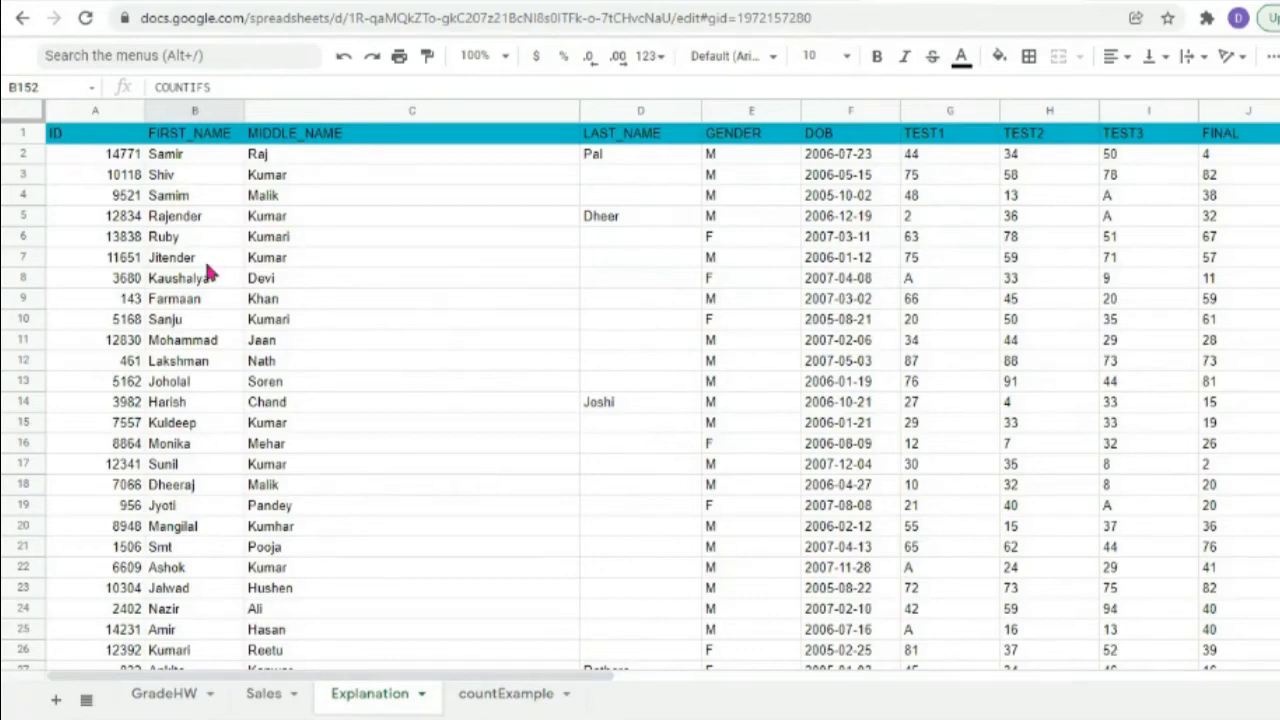
left_click_drag(62, 138, 1232, 412)
key("ctrl+c")
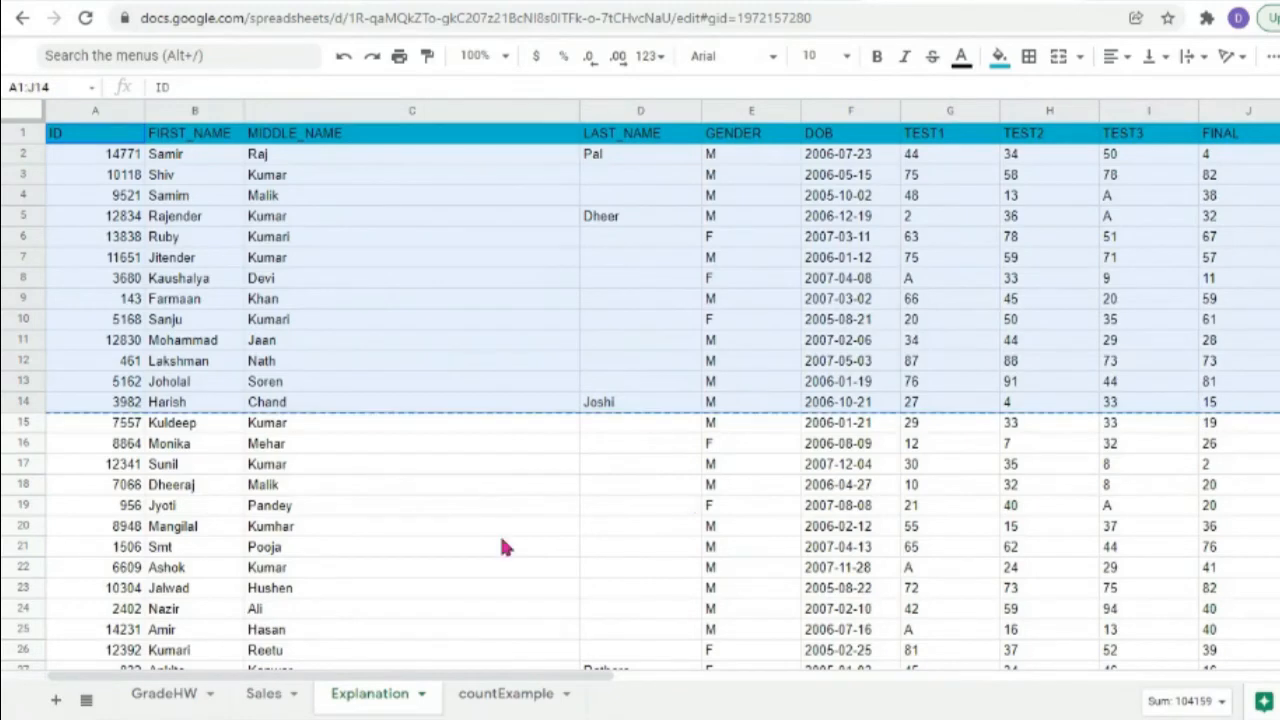
scroll(500, 540, "down", 8)
scroll(503, 546, "down", 20)
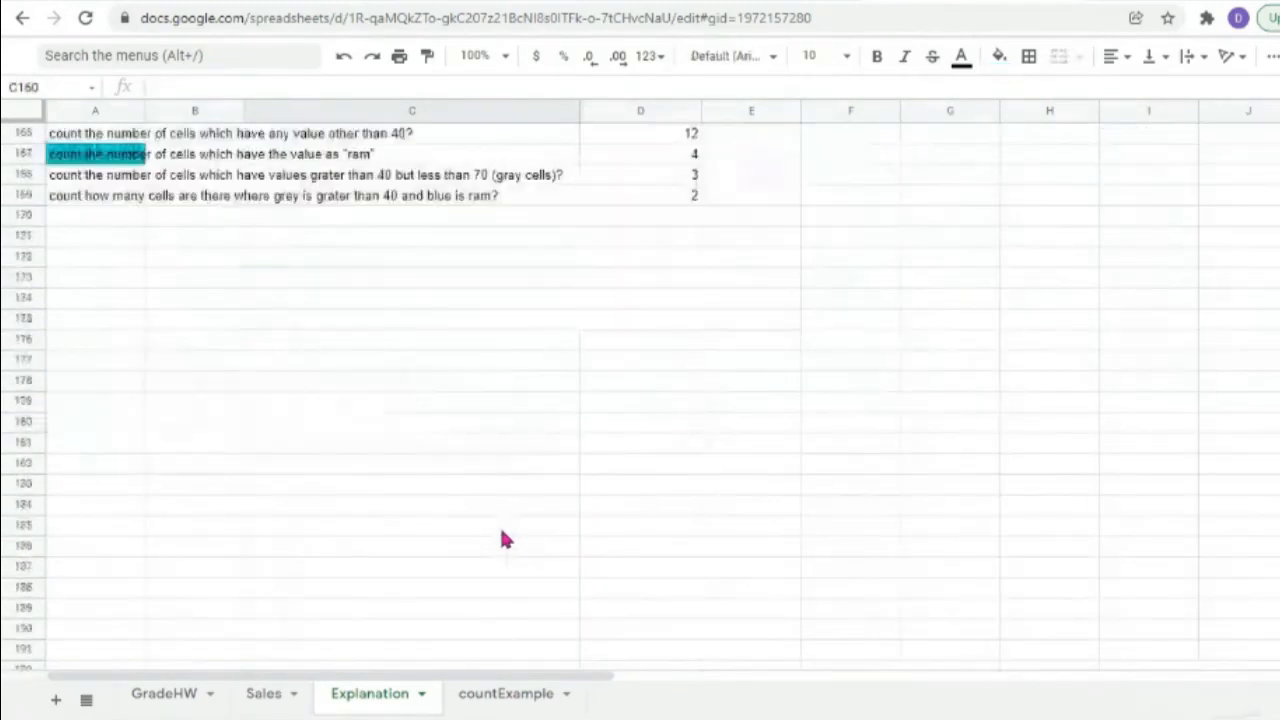
left_click(104, 250)
key("ctrl+v")
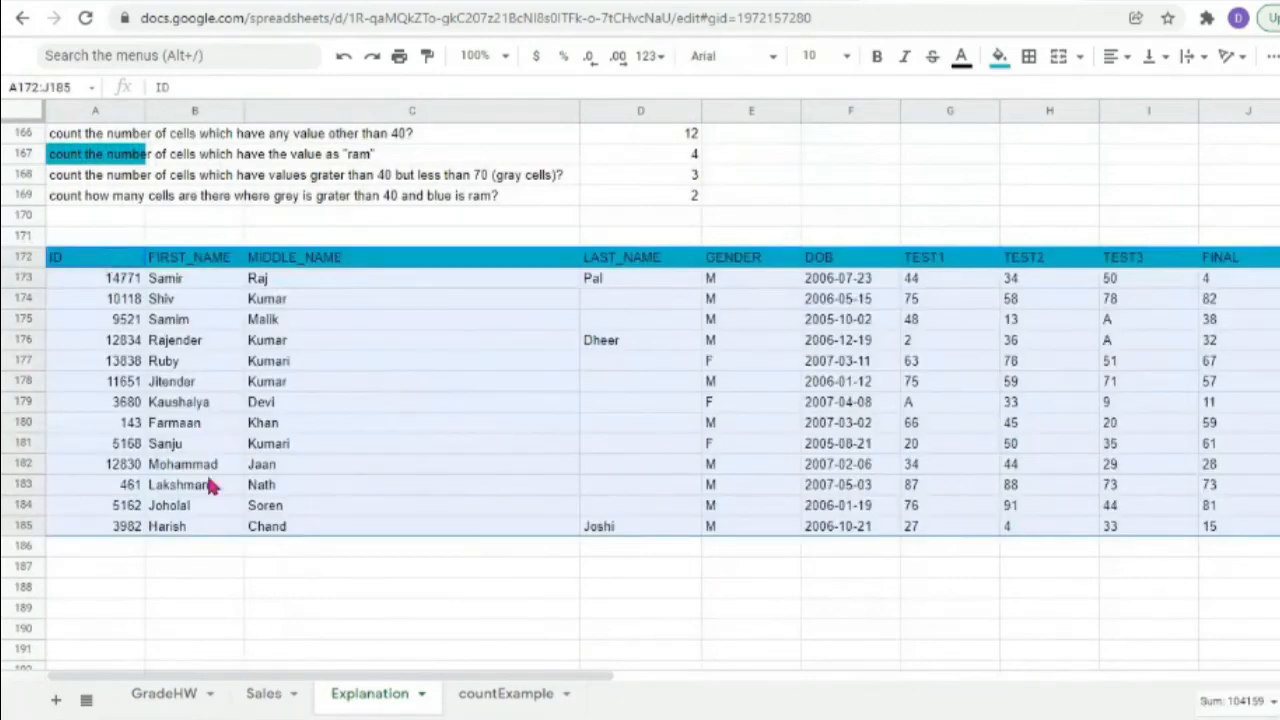
left_click(222, 507)
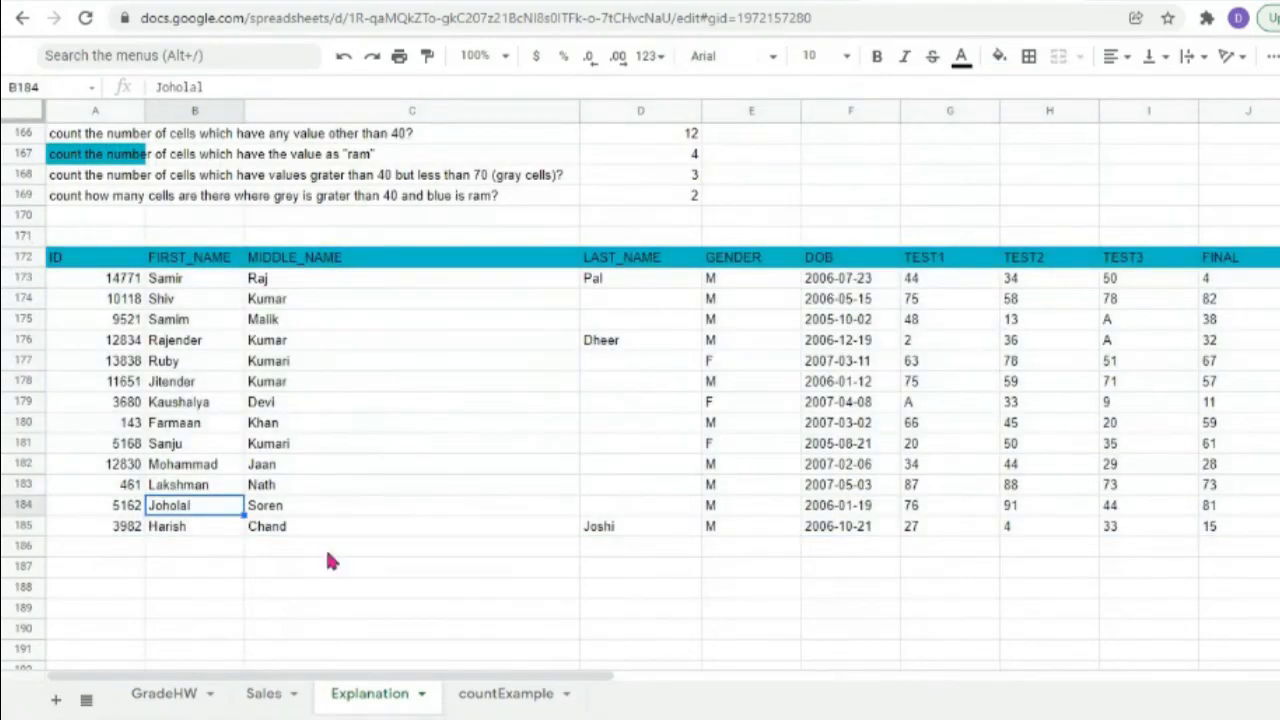
Enter the question "count the number of male students?" in A188 below the copied student table.
scroll(191, 580, "down", 1)
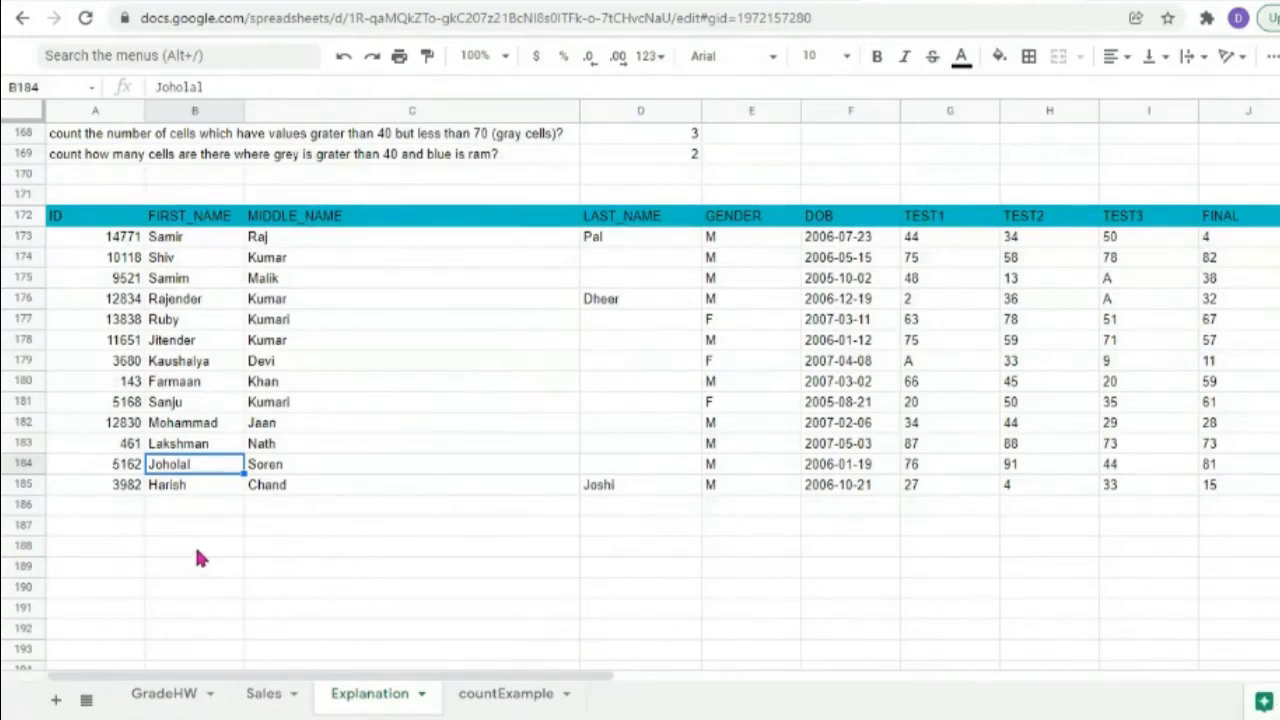
left_click(89, 546)
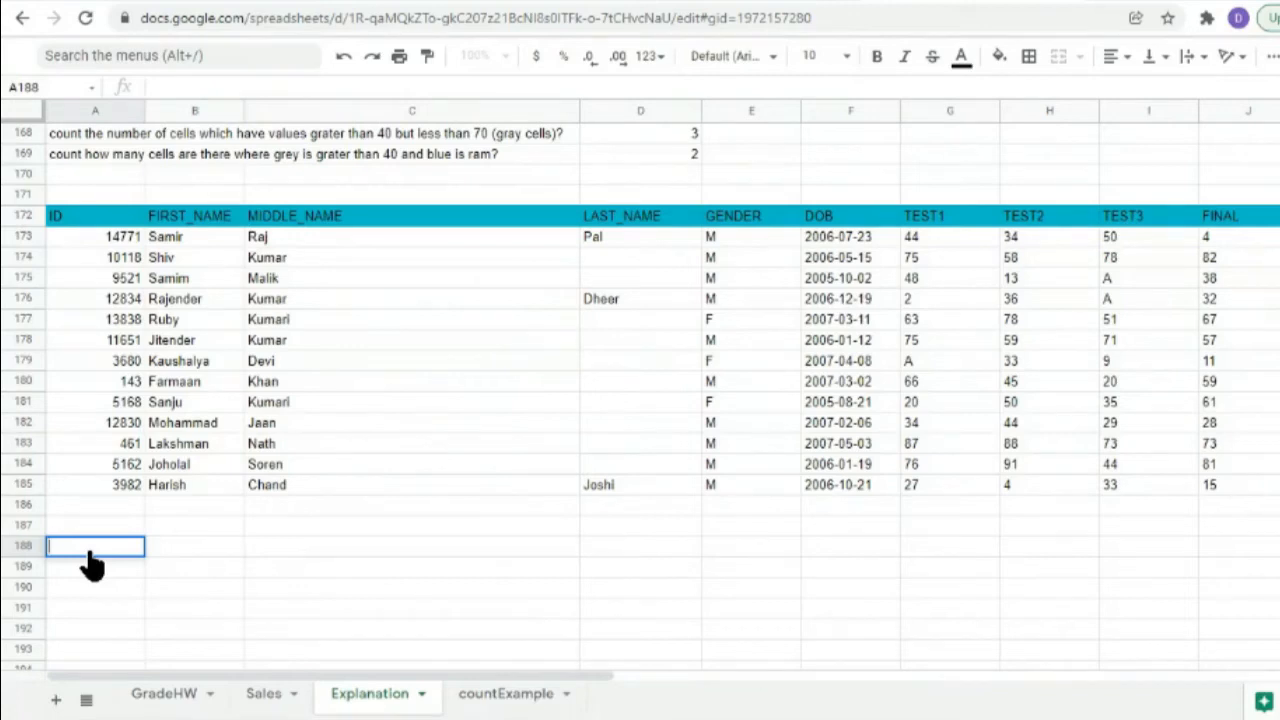
key("BackSpace")
type("count")
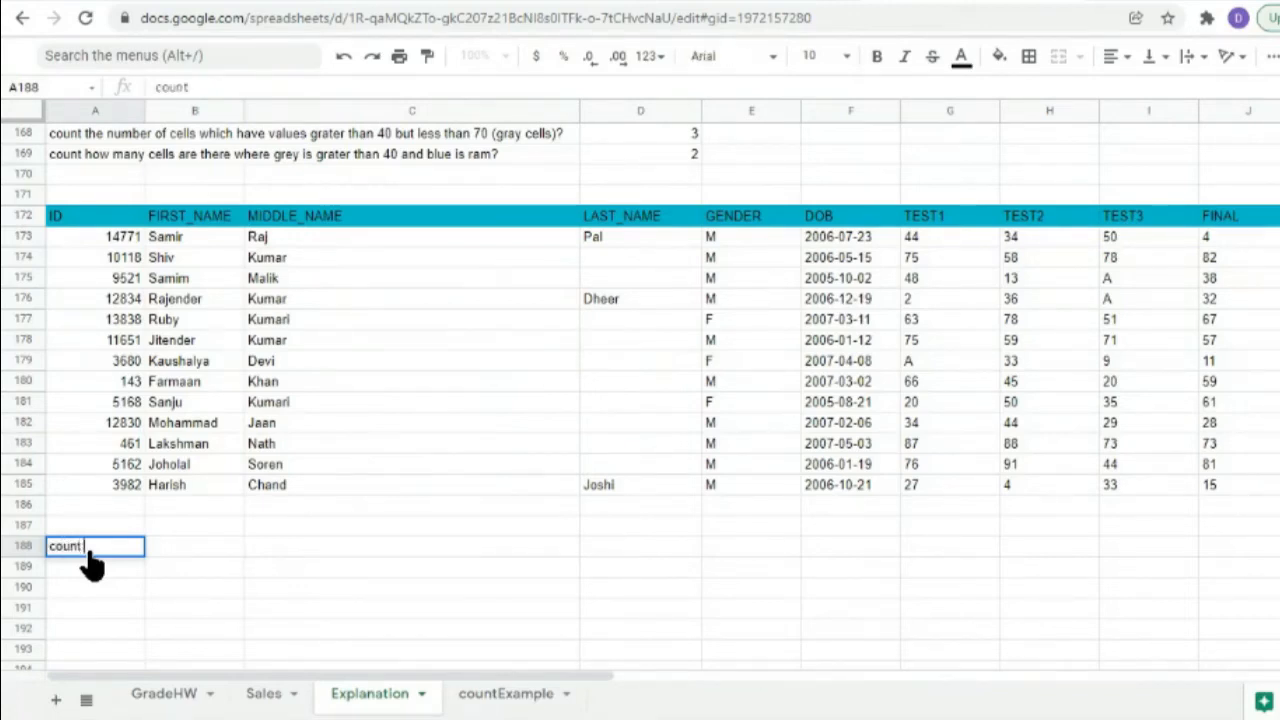
type(" the number of male ")
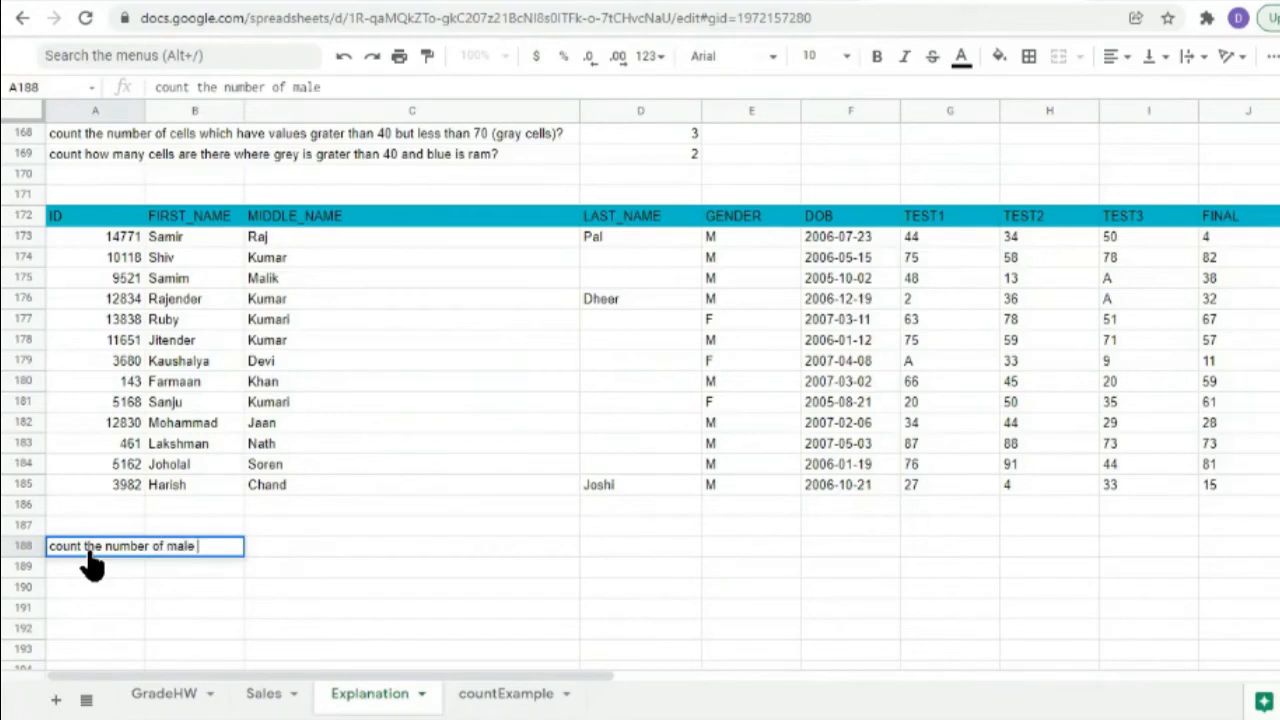
type("students?")
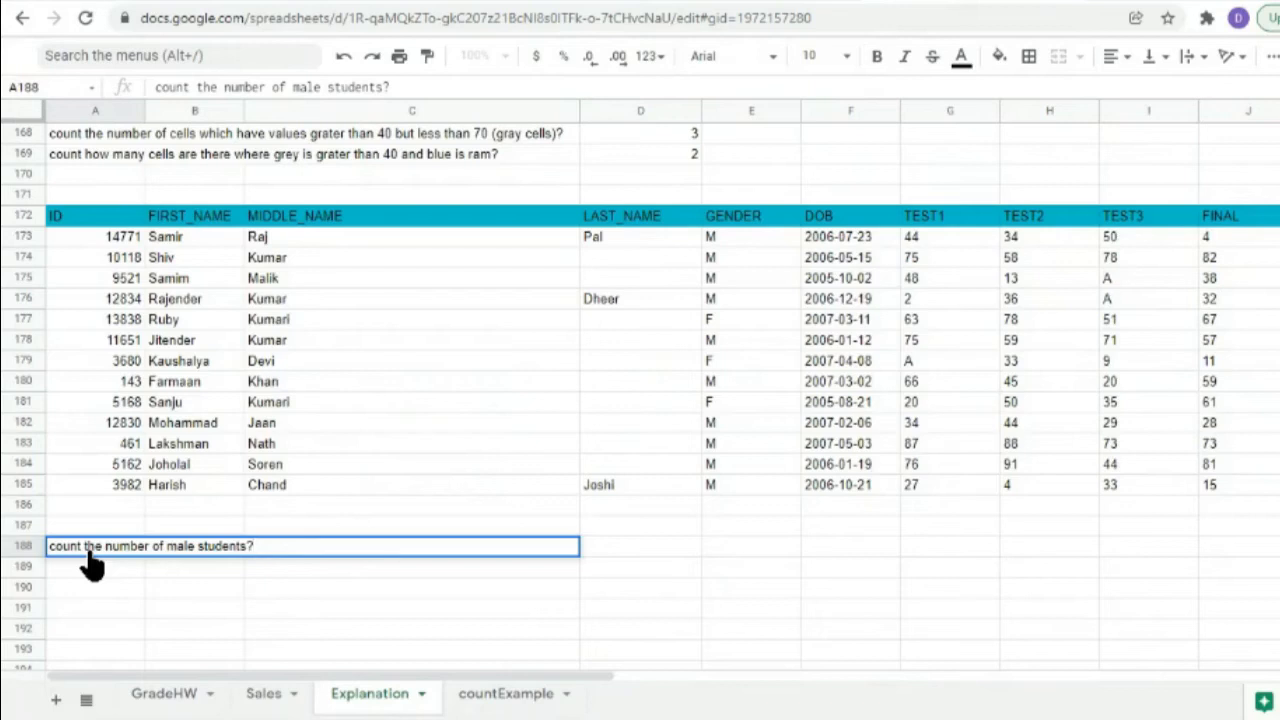
Start a COUNTIF formula in D188 with the GENDER range E173:E185.
left_click(641, 546)
double_click(641, 545)
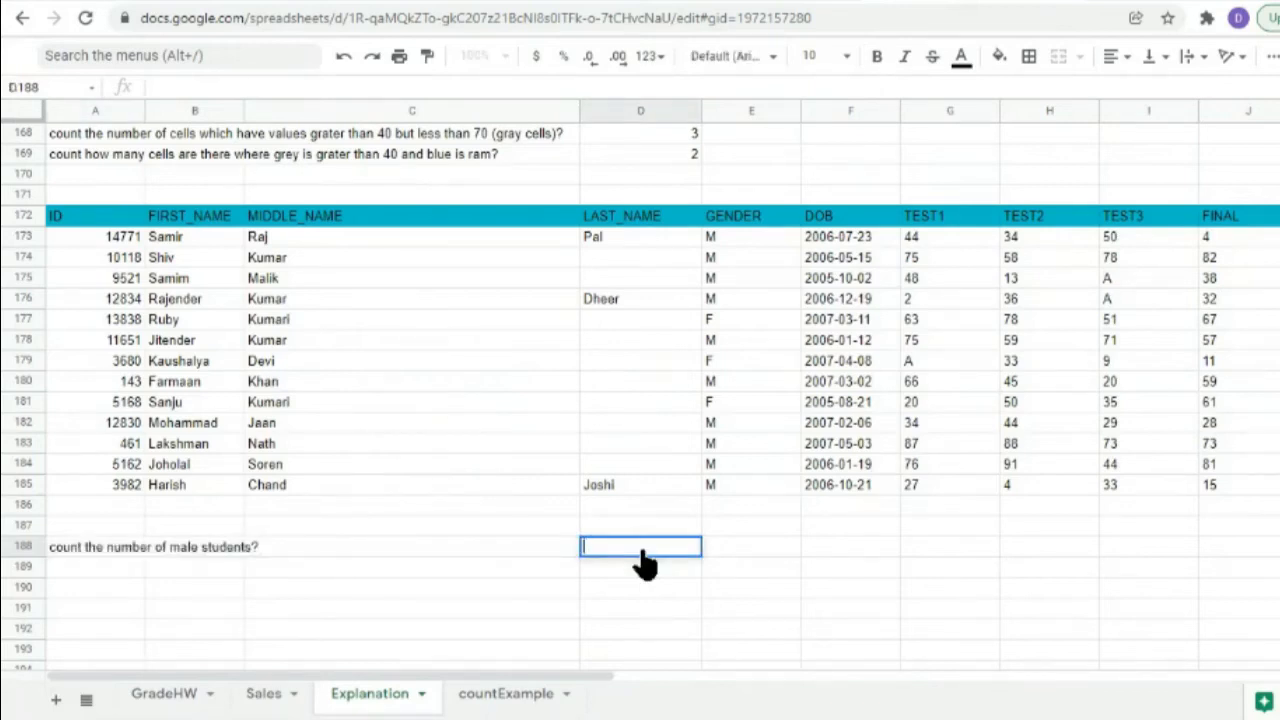
type("=")
type("count")
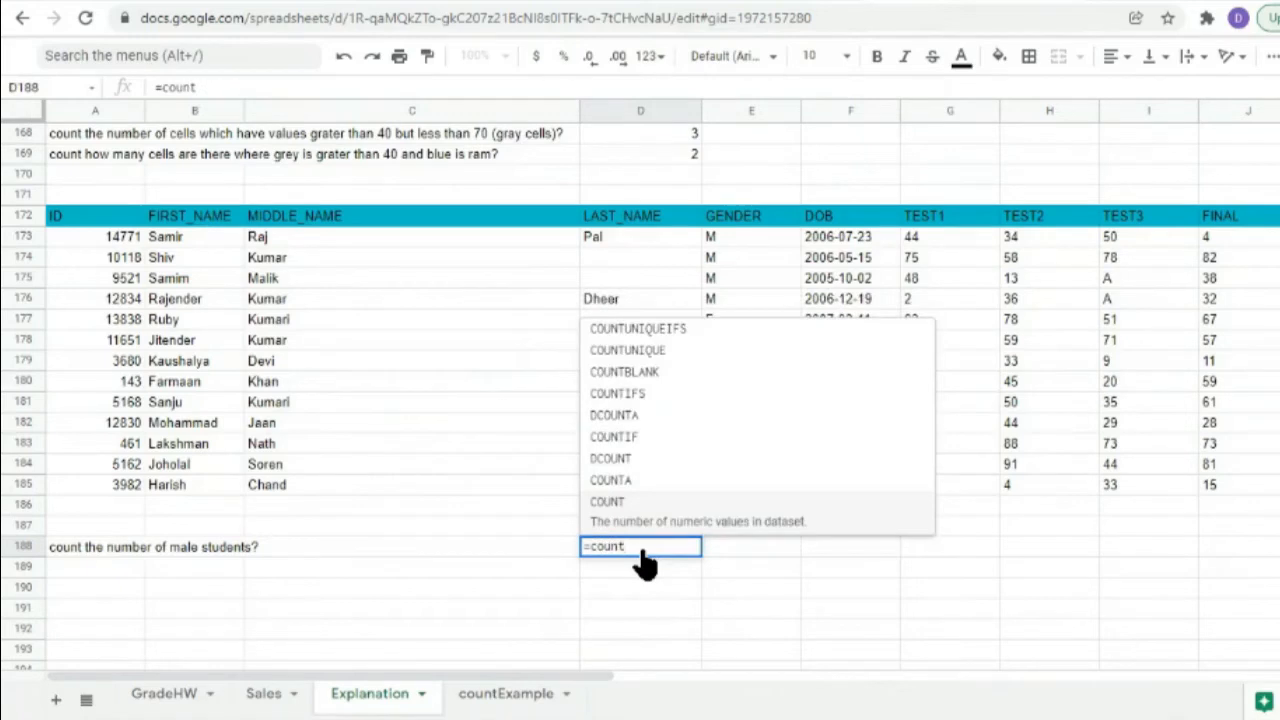
type("if")
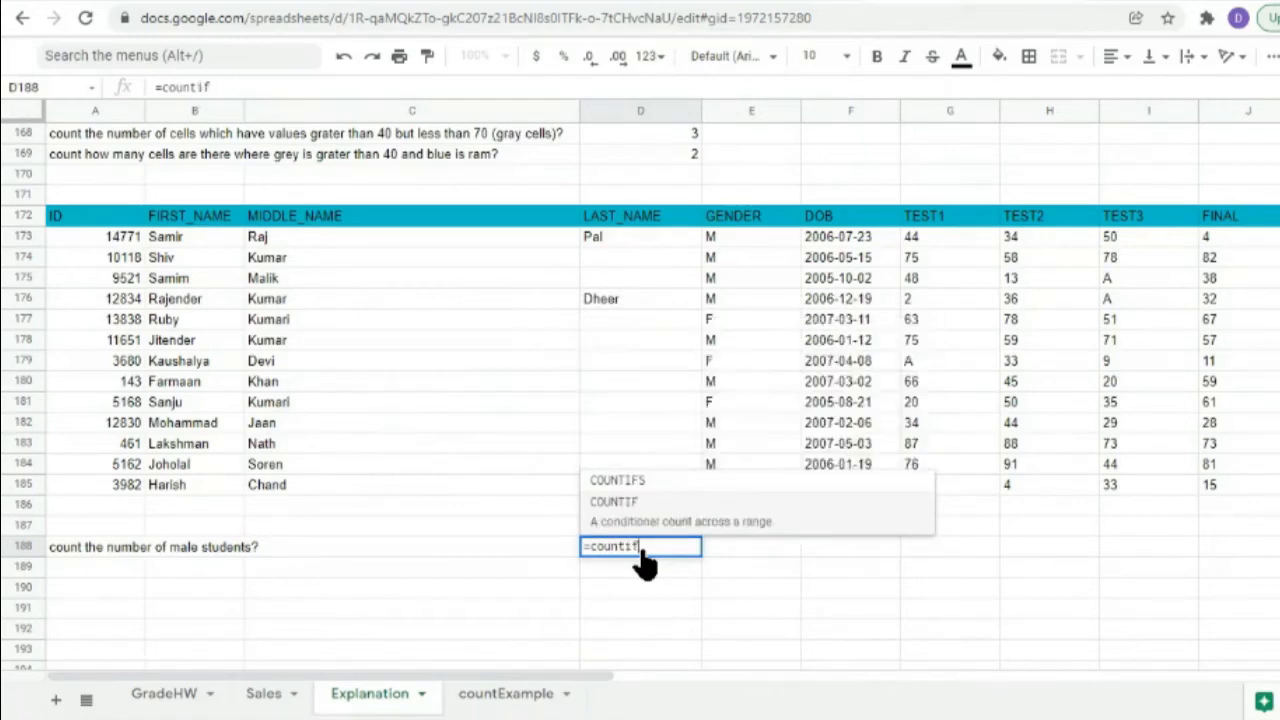
type("(")
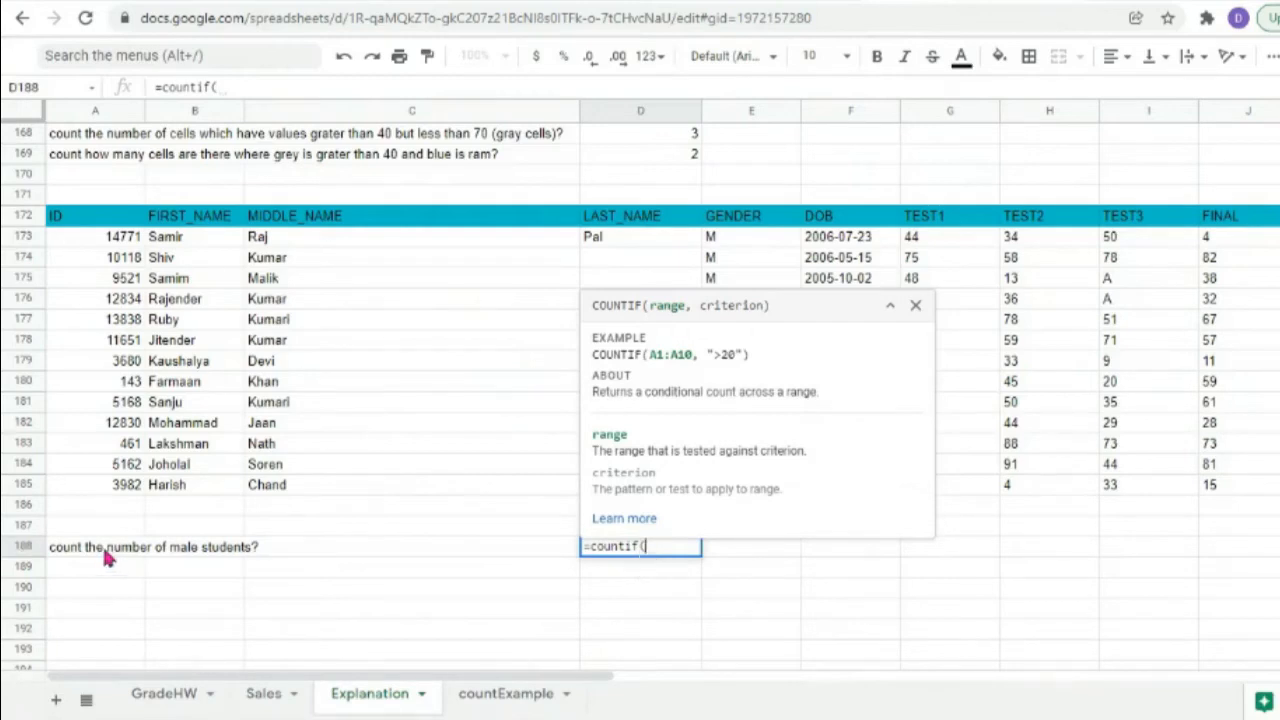
left_click(731, 242)
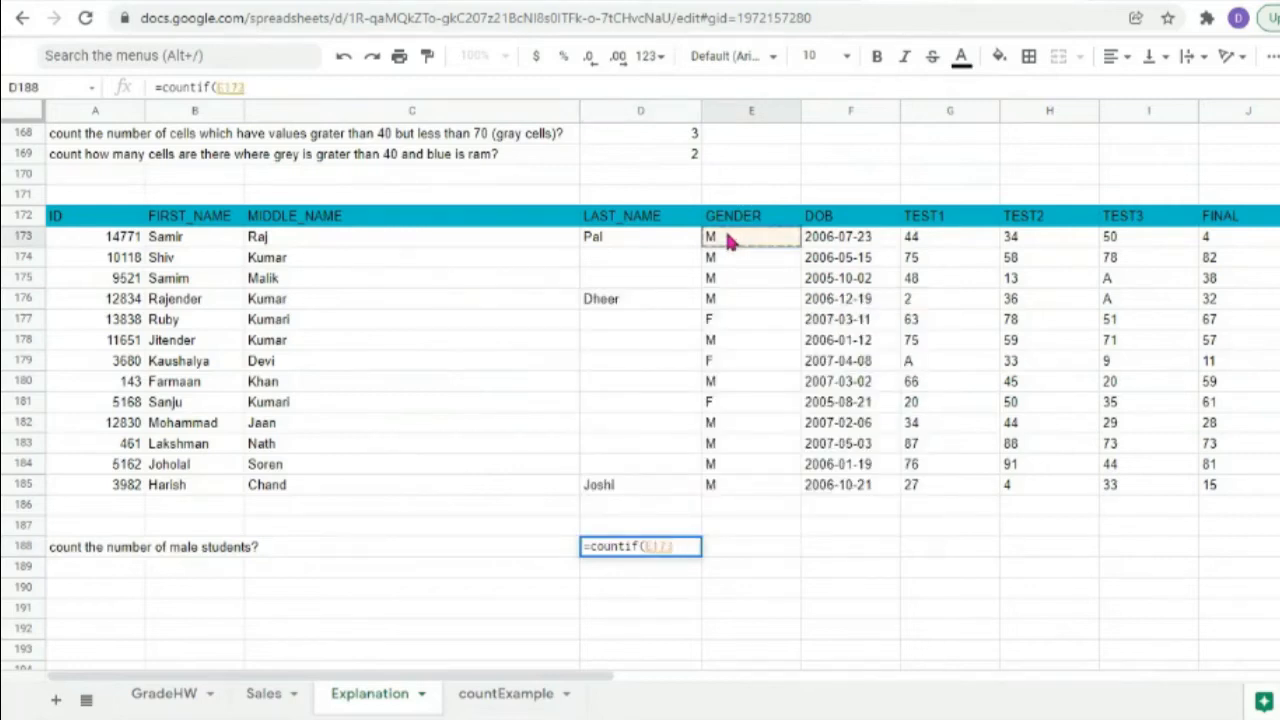
left_click_drag(728, 240, 748, 482)
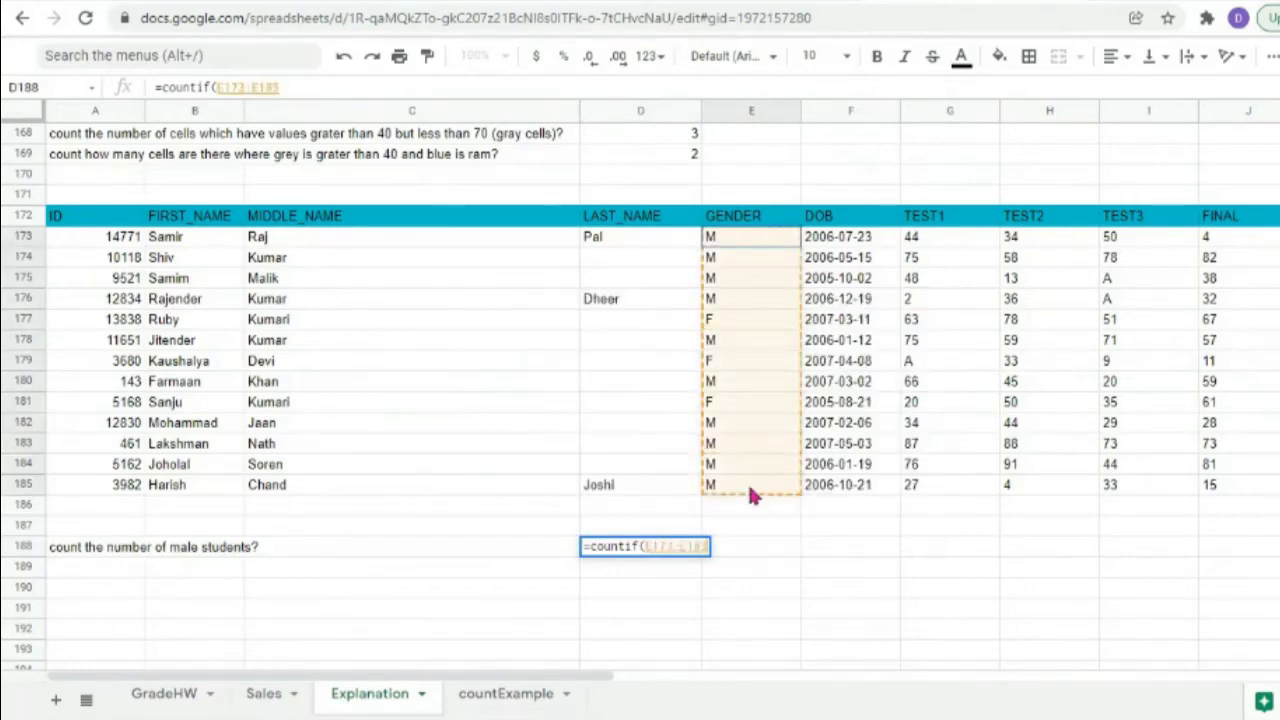
type(",")
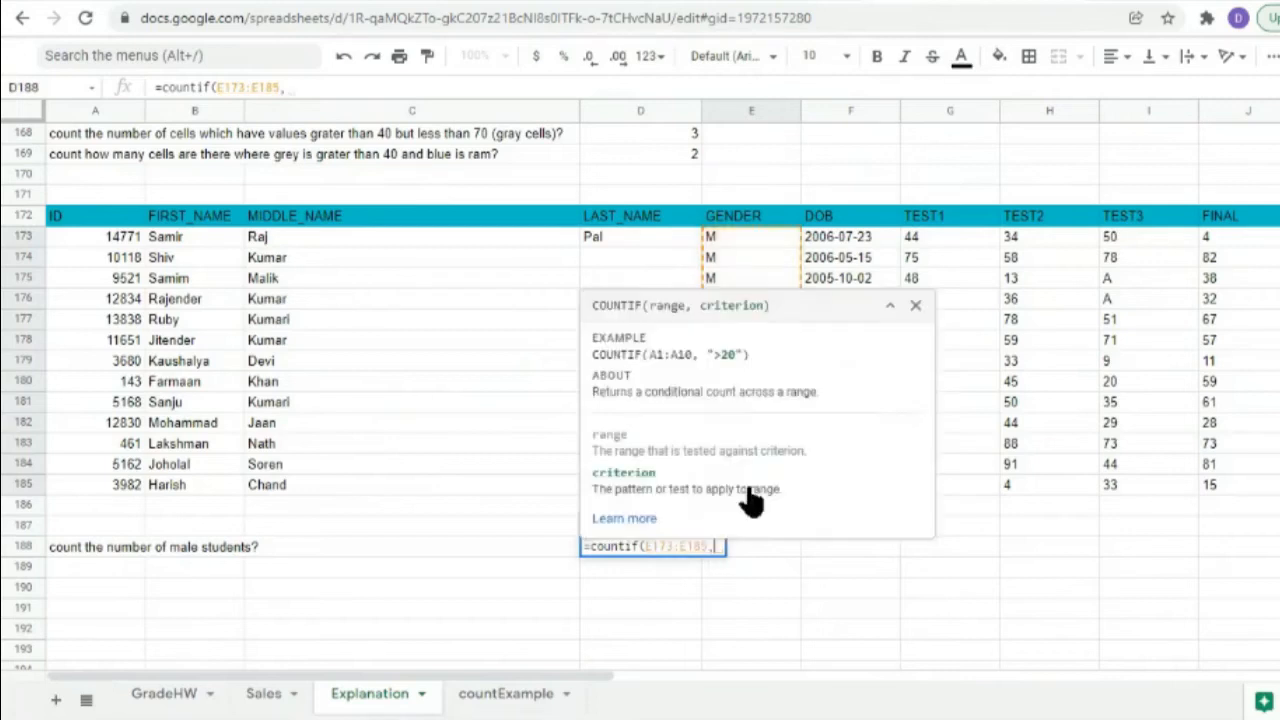
Add the criterion "=M" to the D188 COUNTIF formula, commit it and reopen the formula for checking.
type("\"M\")")
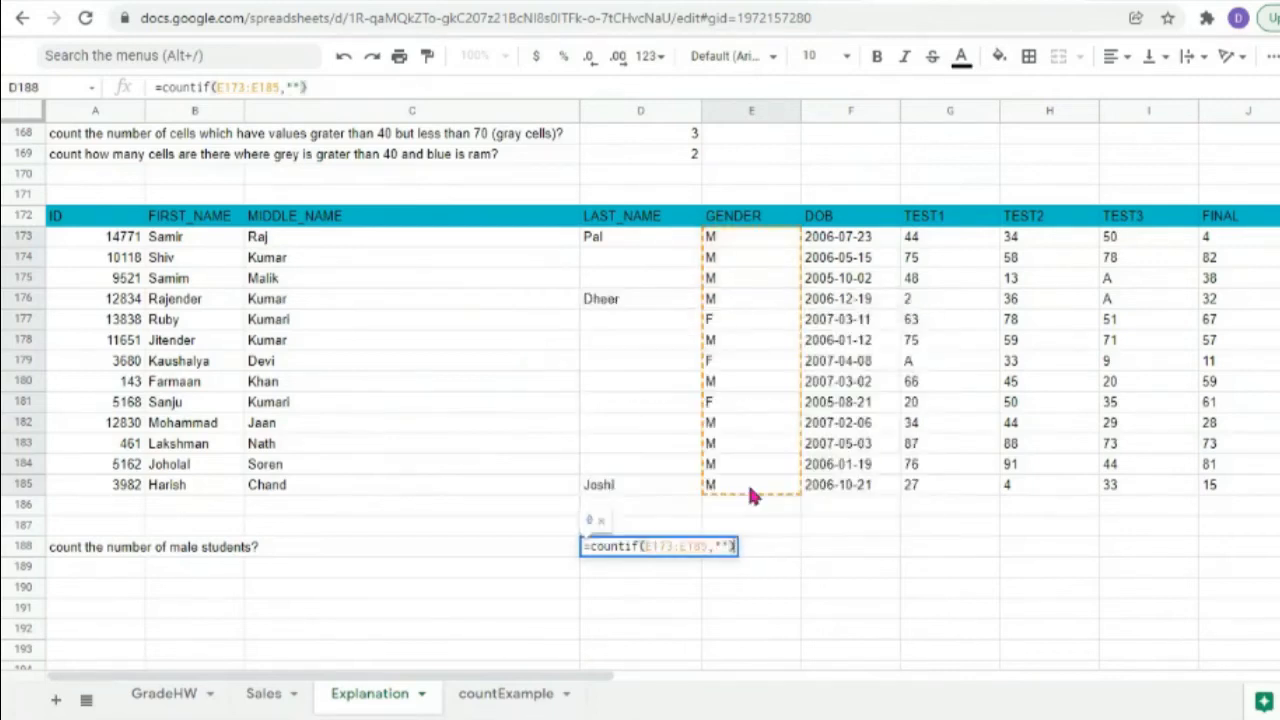
key("Left")
key("Left")
type("M")
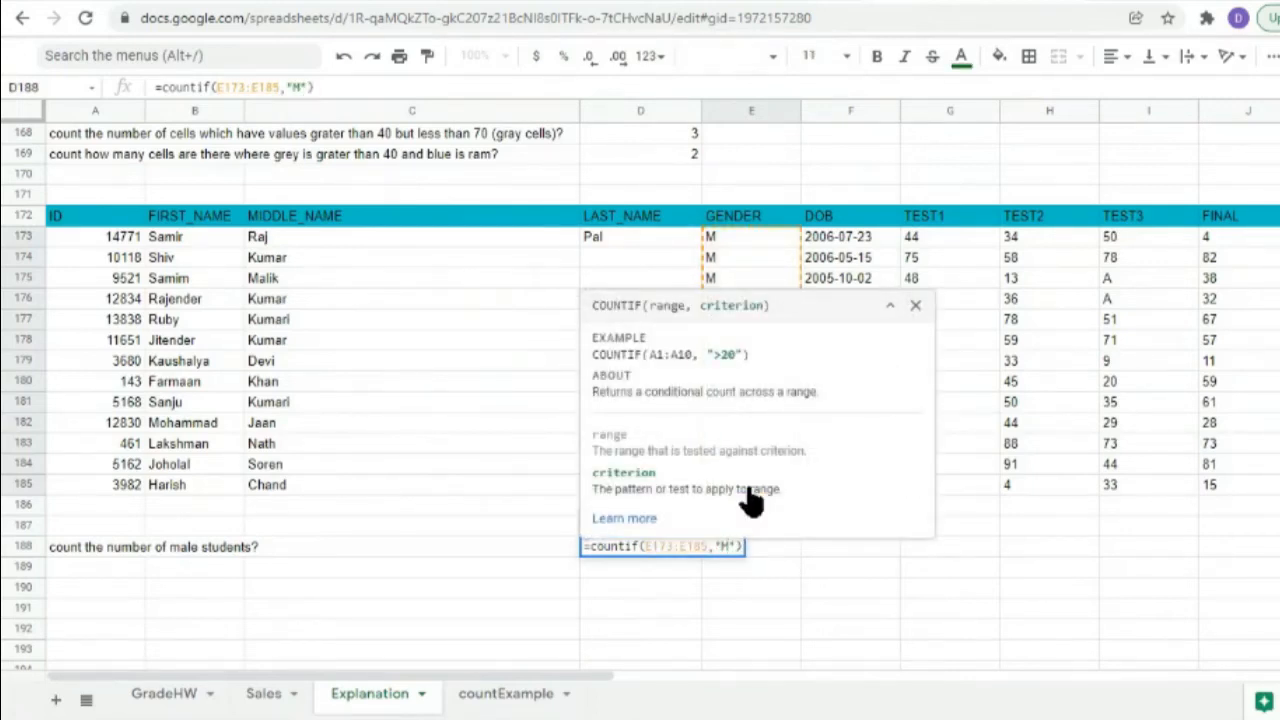
key("Left")
type("=")
key("Return")
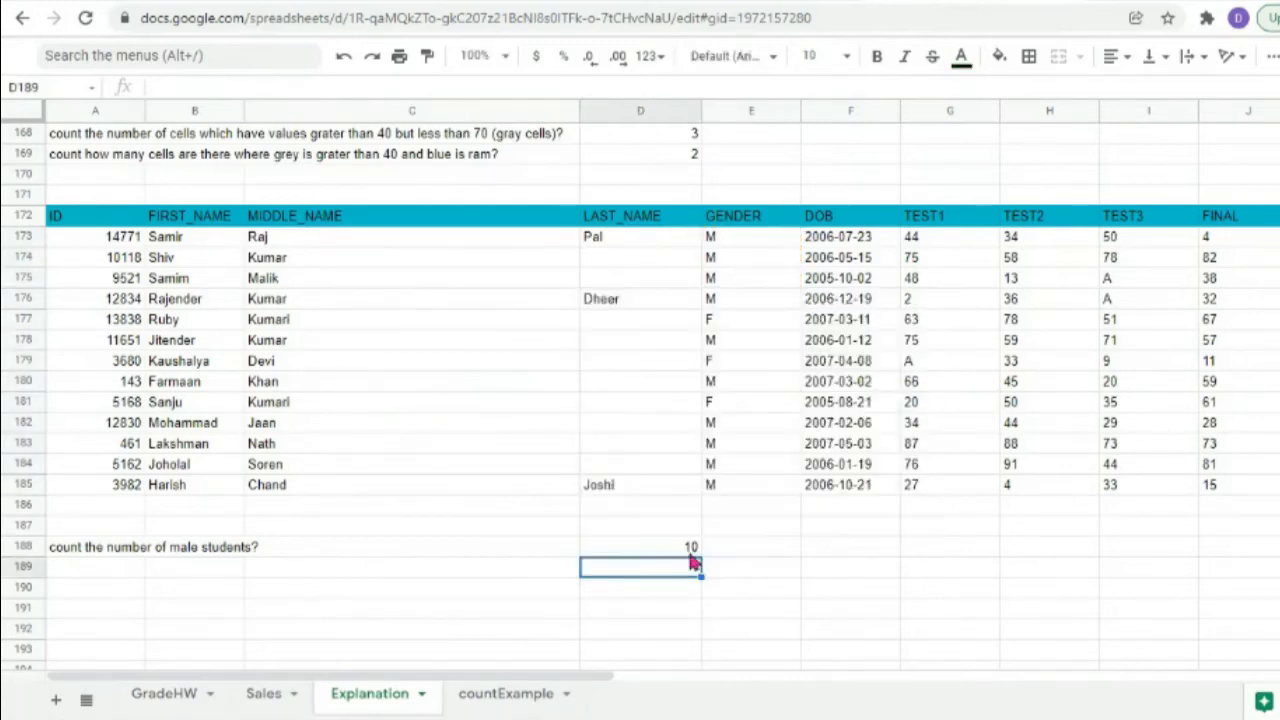
double_click(691, 550)
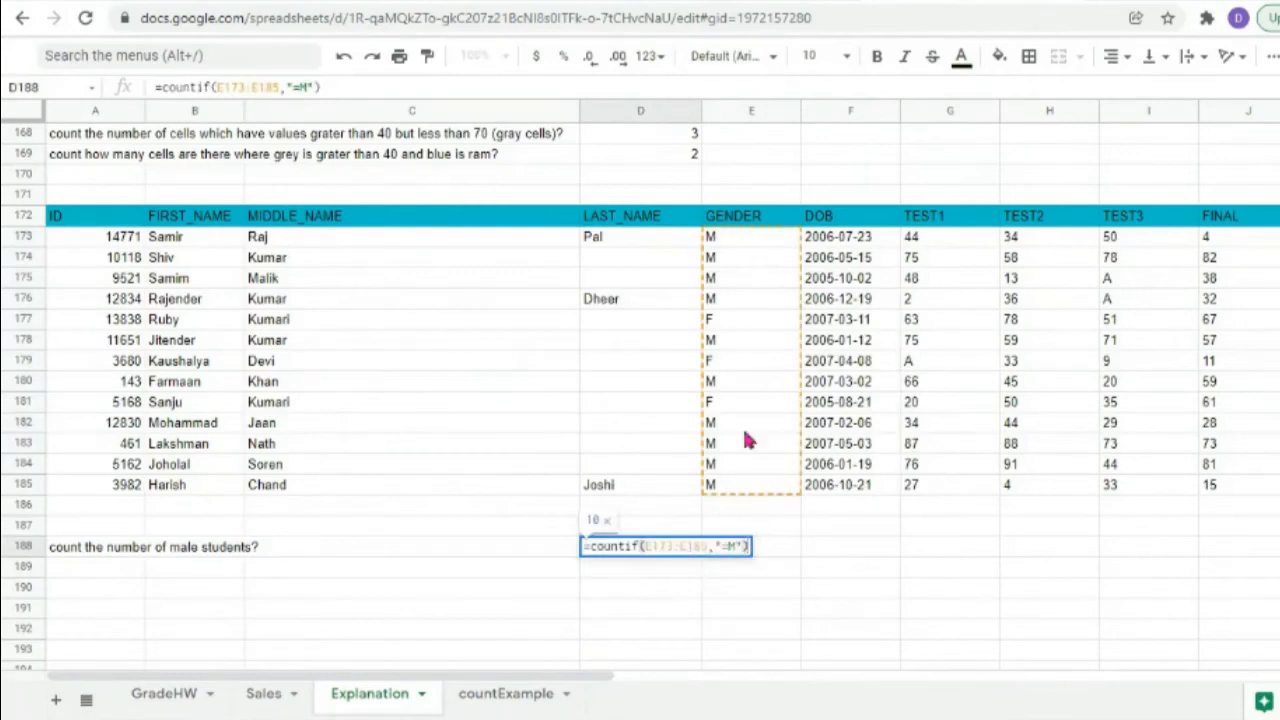
Copy the A188 question text into A189 and change "male" to "female".
left_click(66, 549)
double_click(64, 568)
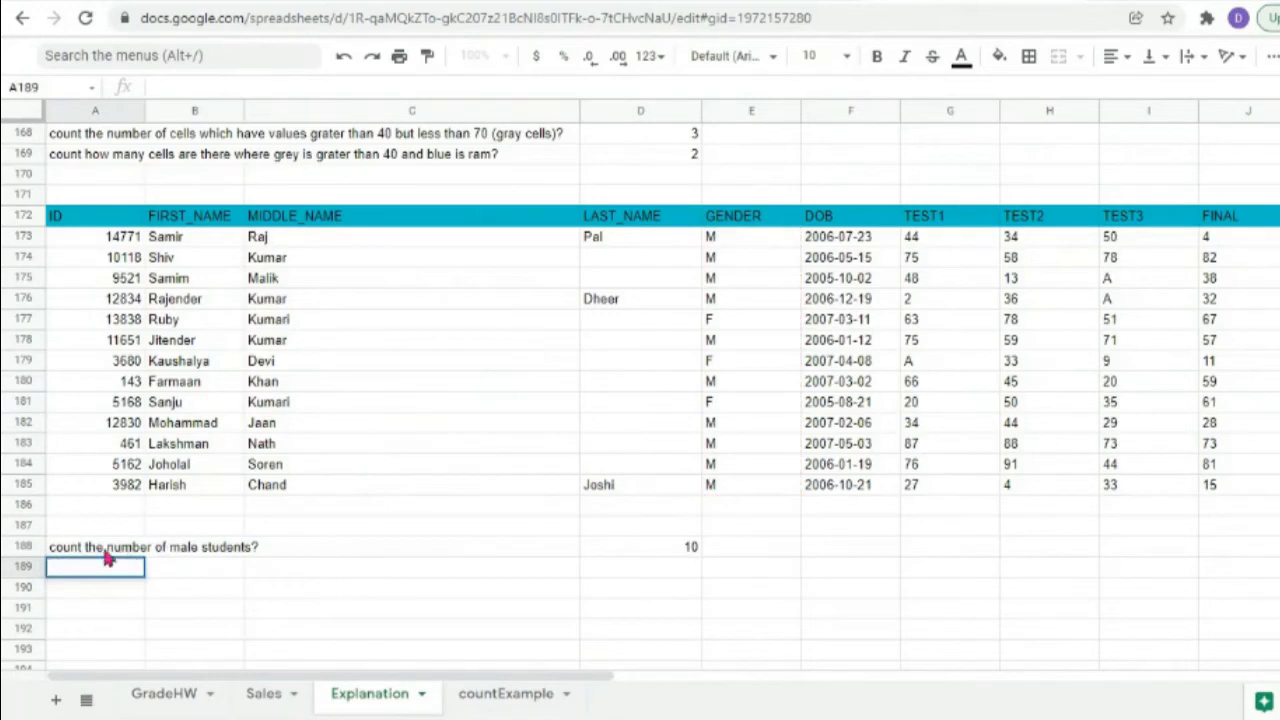
left_click(64, 551)
triple_click(50, 550)
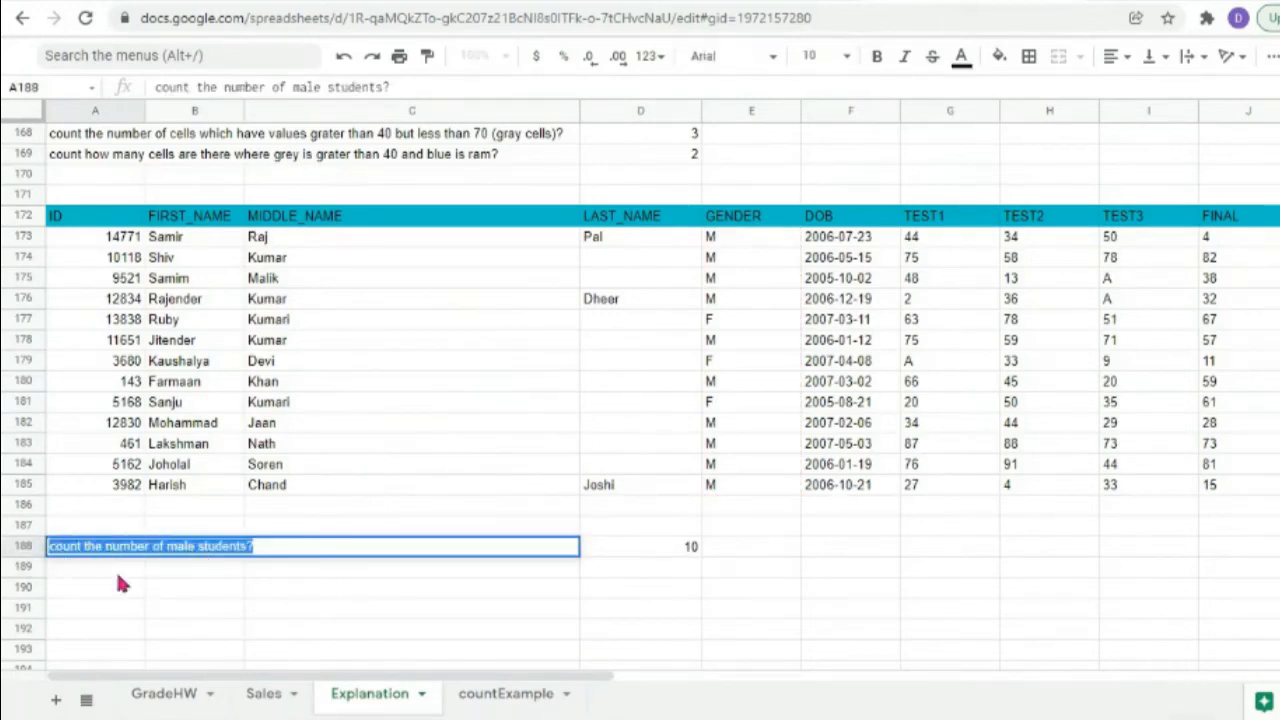
key("ctrl+c")
left_click(74, 576)
key("ctrl+v")
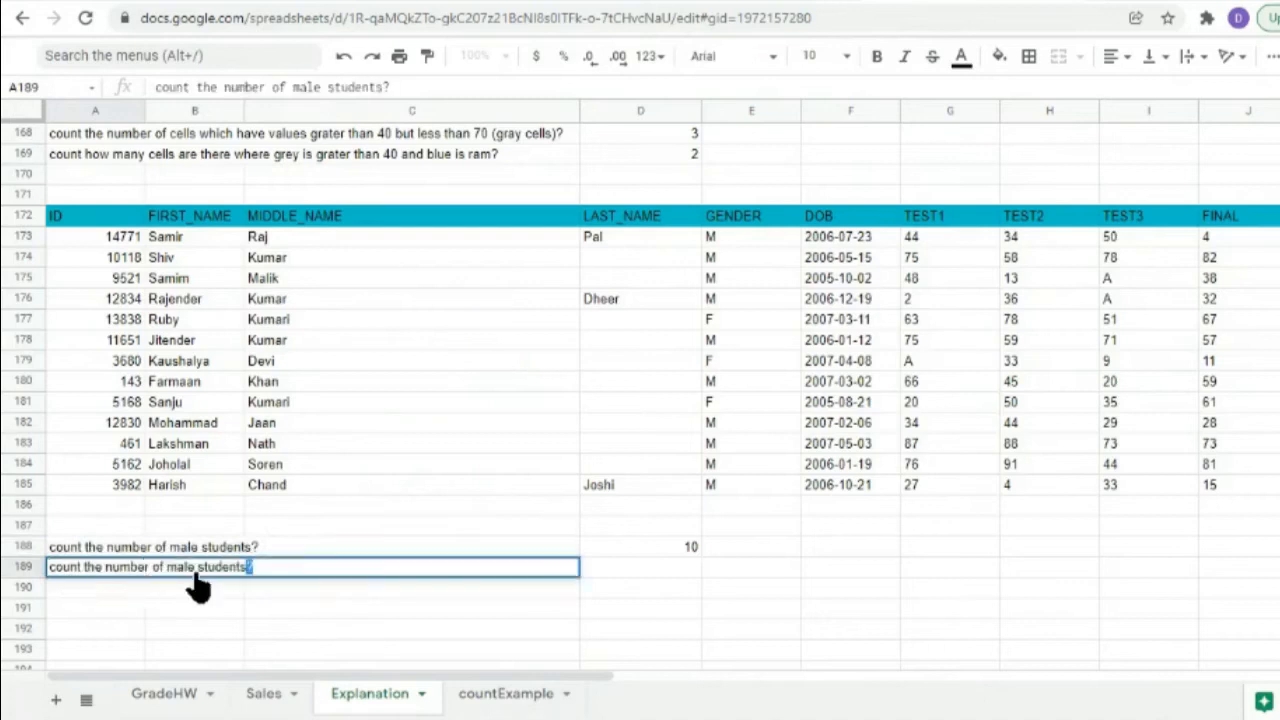
left_click(168, 568)
type("fe")
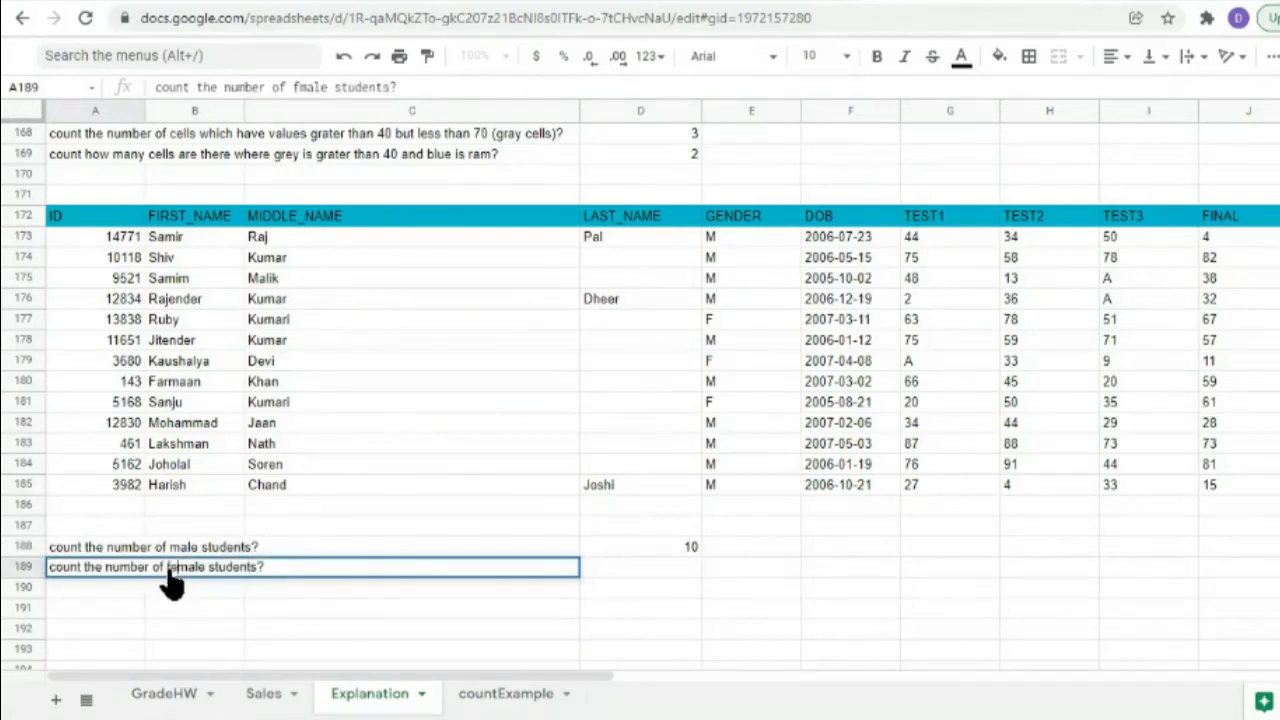
Count the female students in D189 with COUNTIF over the GENDER range E173:E185 and the criterion "=F".
key("Return")
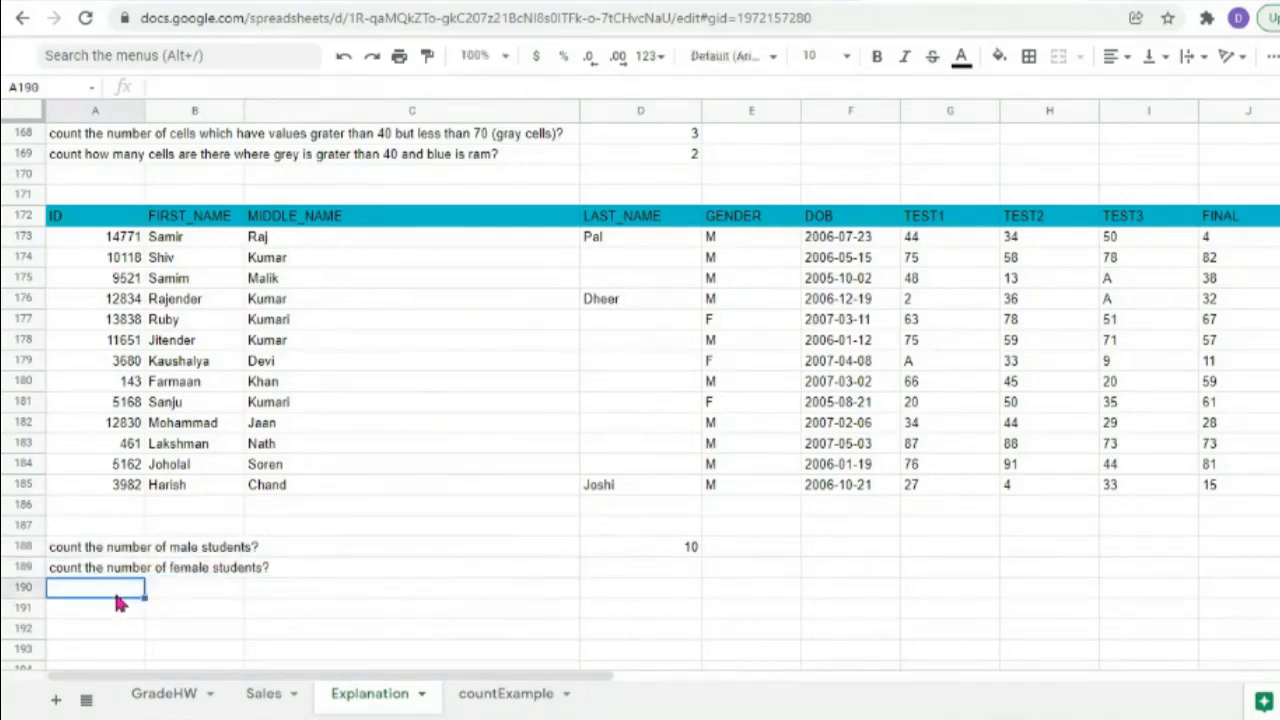
left_click(660, 572)
type("=")
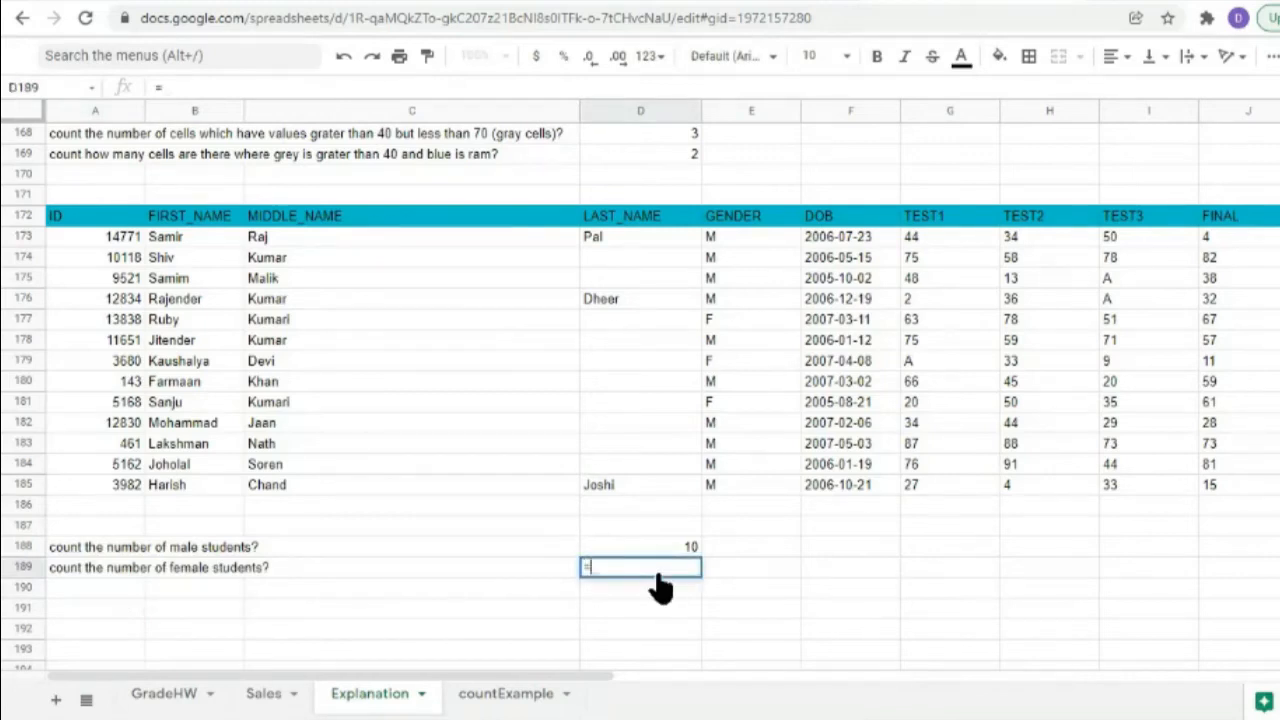
type("countif(")
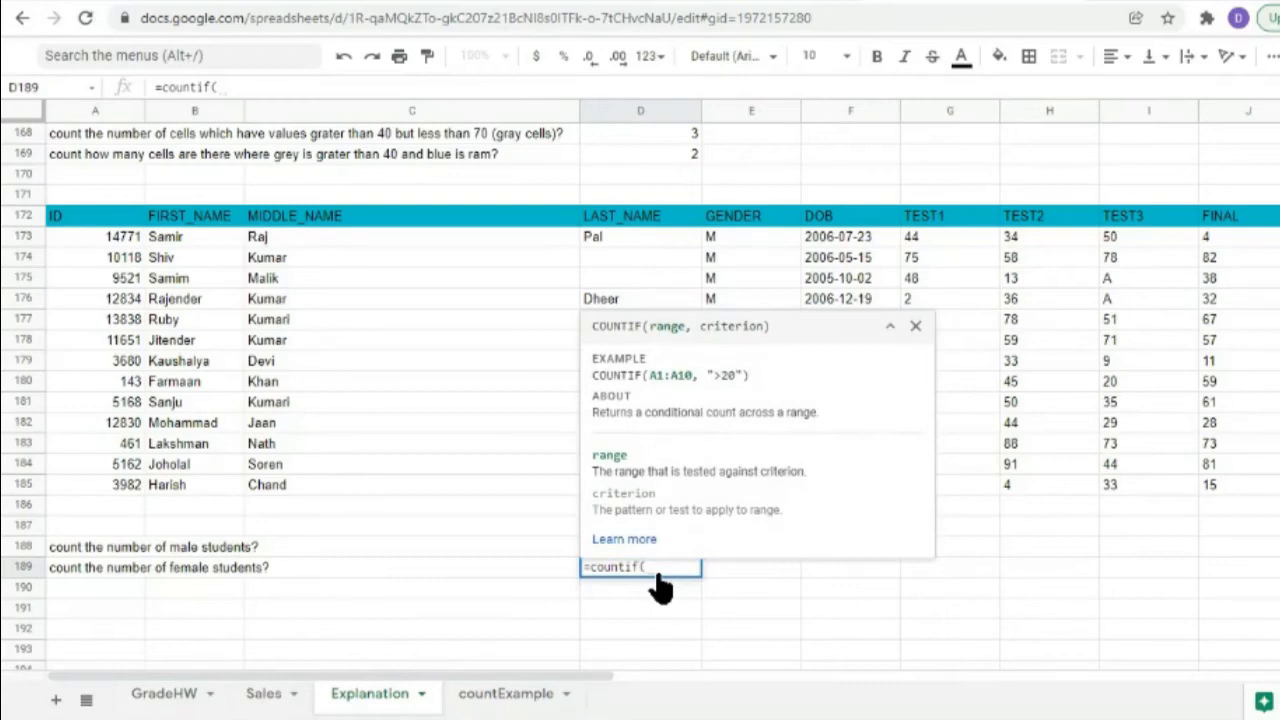
left_click_drag(722, 236, 740, 493)
type(",\"")
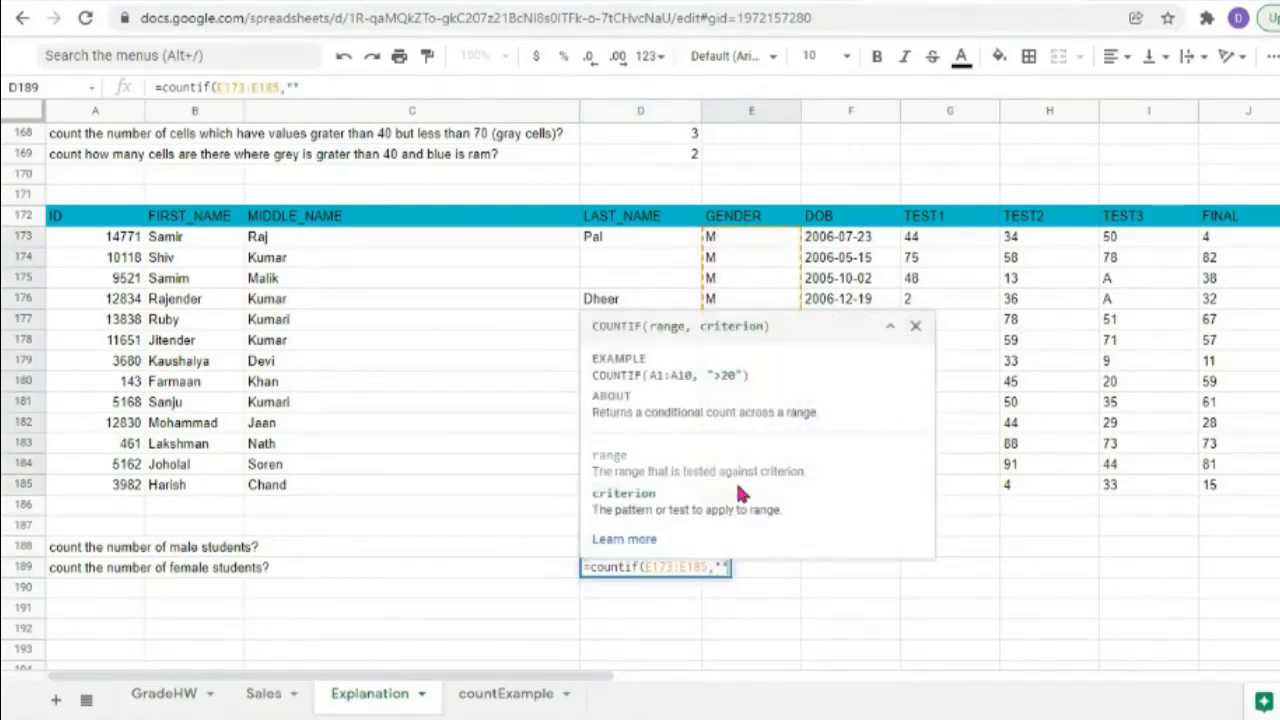
type("=F\"")
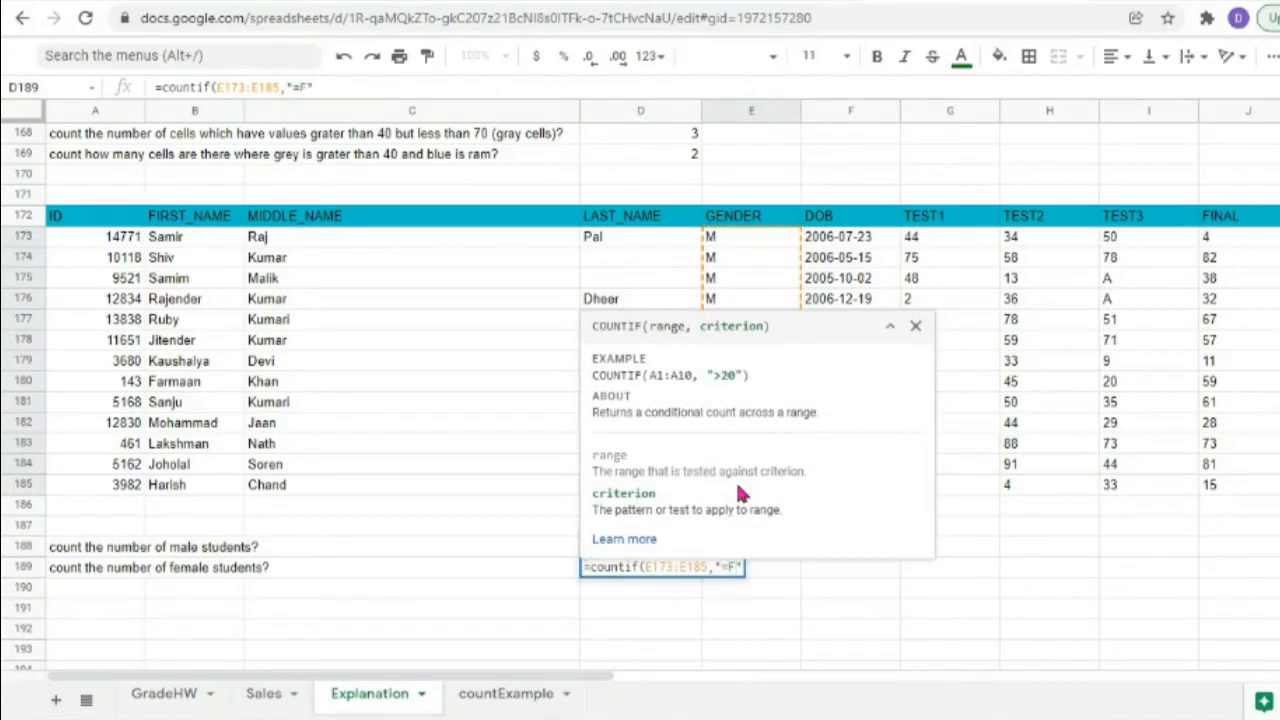
type(")")
key("Return")
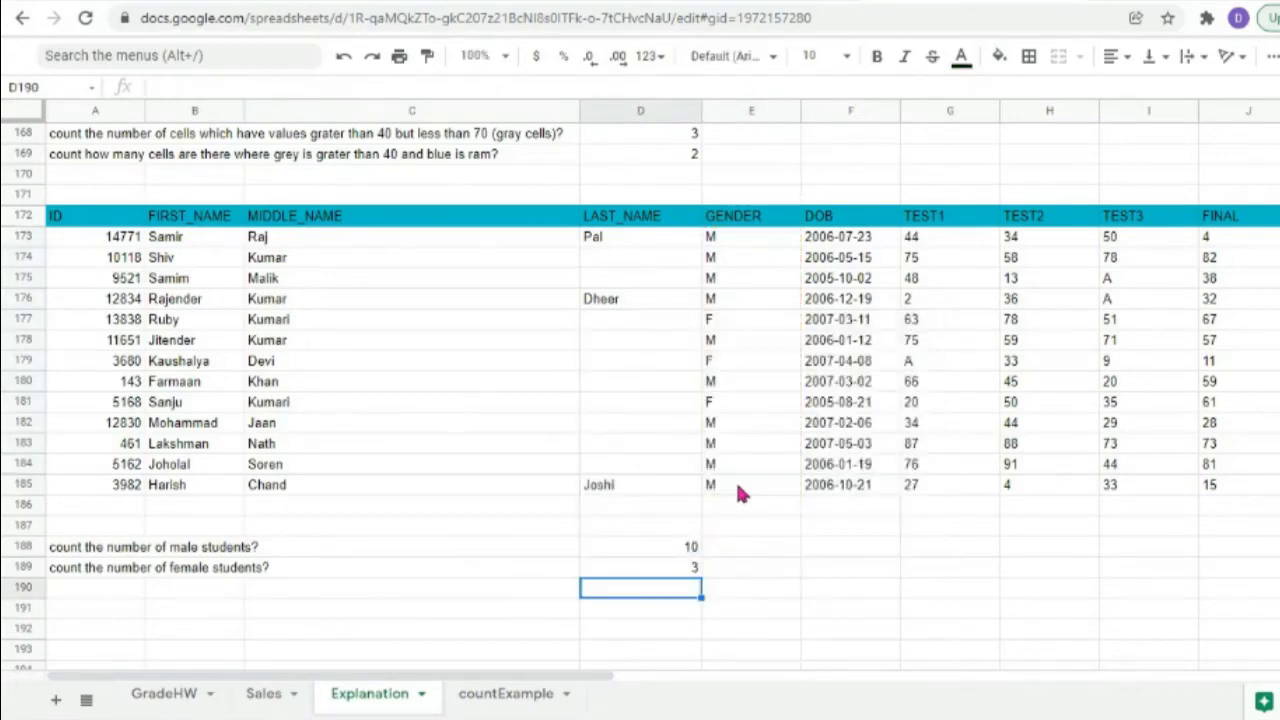
Enter the question "total students?" in A187, above the question about male students.
left_click_drag(725, 238, 740, 490)
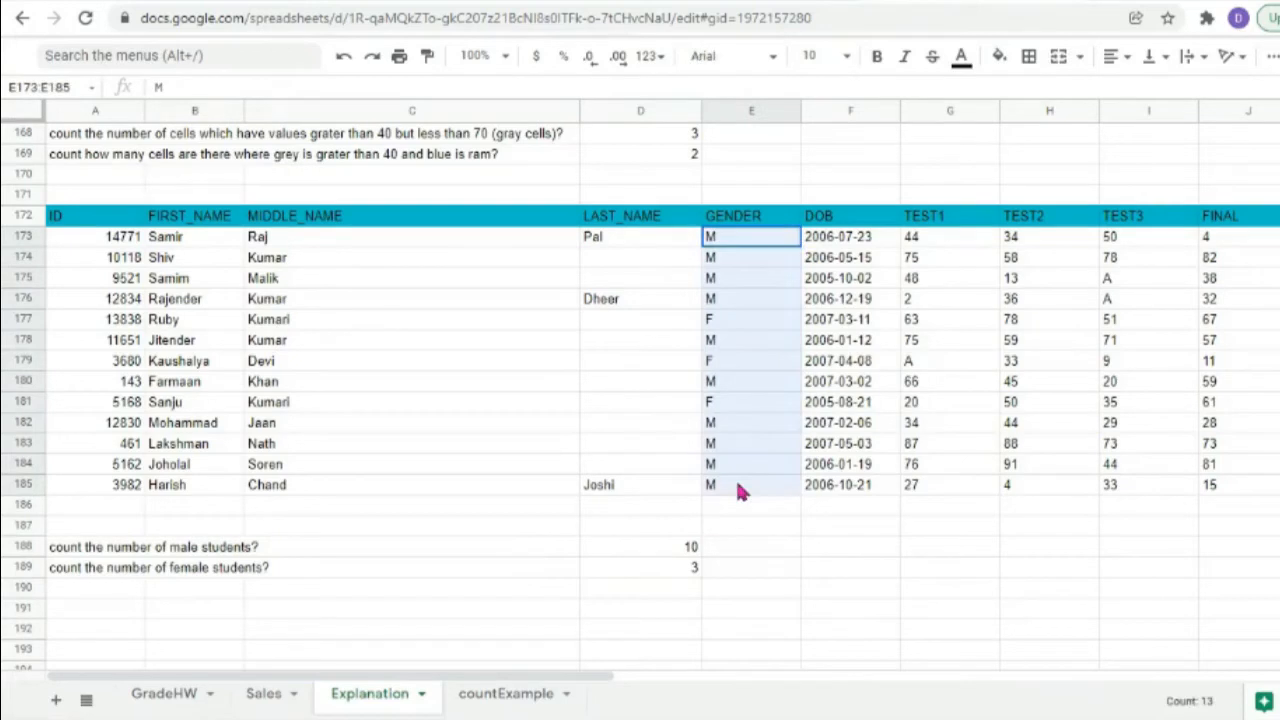
left_click(70, 524)
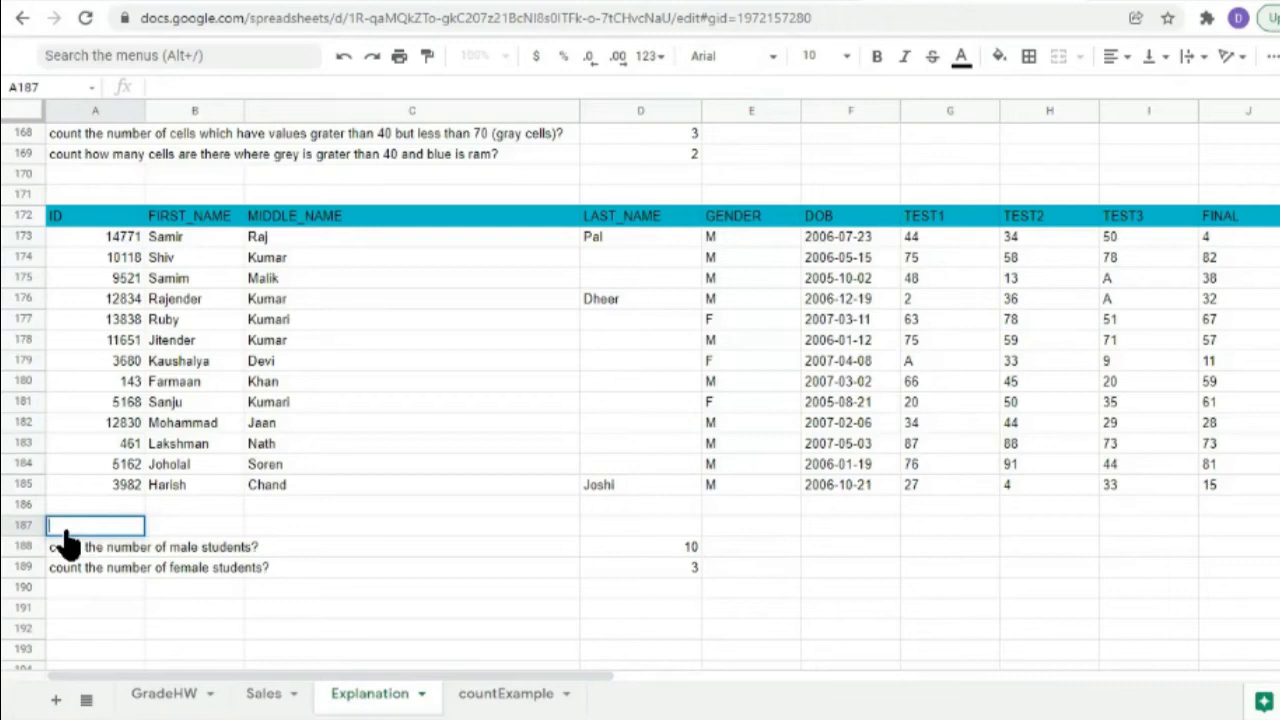
type("total students")
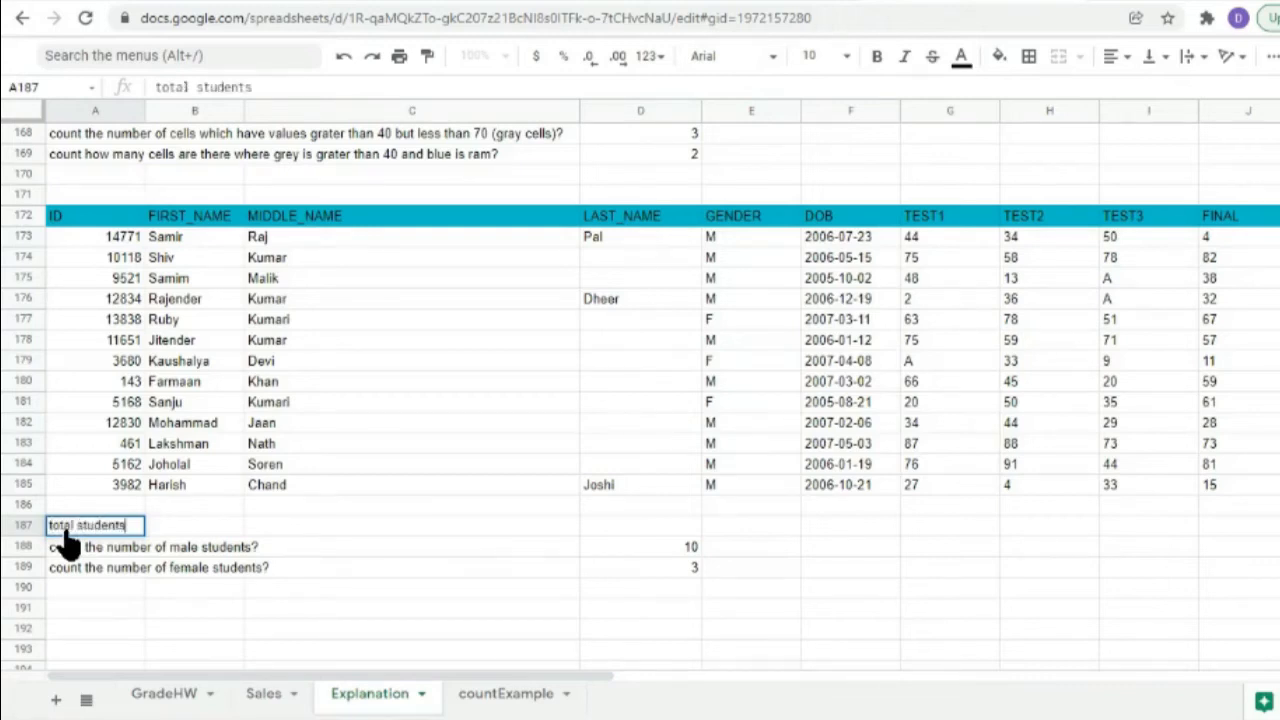
type("?")
Count all students in D187 with a COUNTA formula over the GENDER range E173:E185.
left_click(612, 526)
type("=")
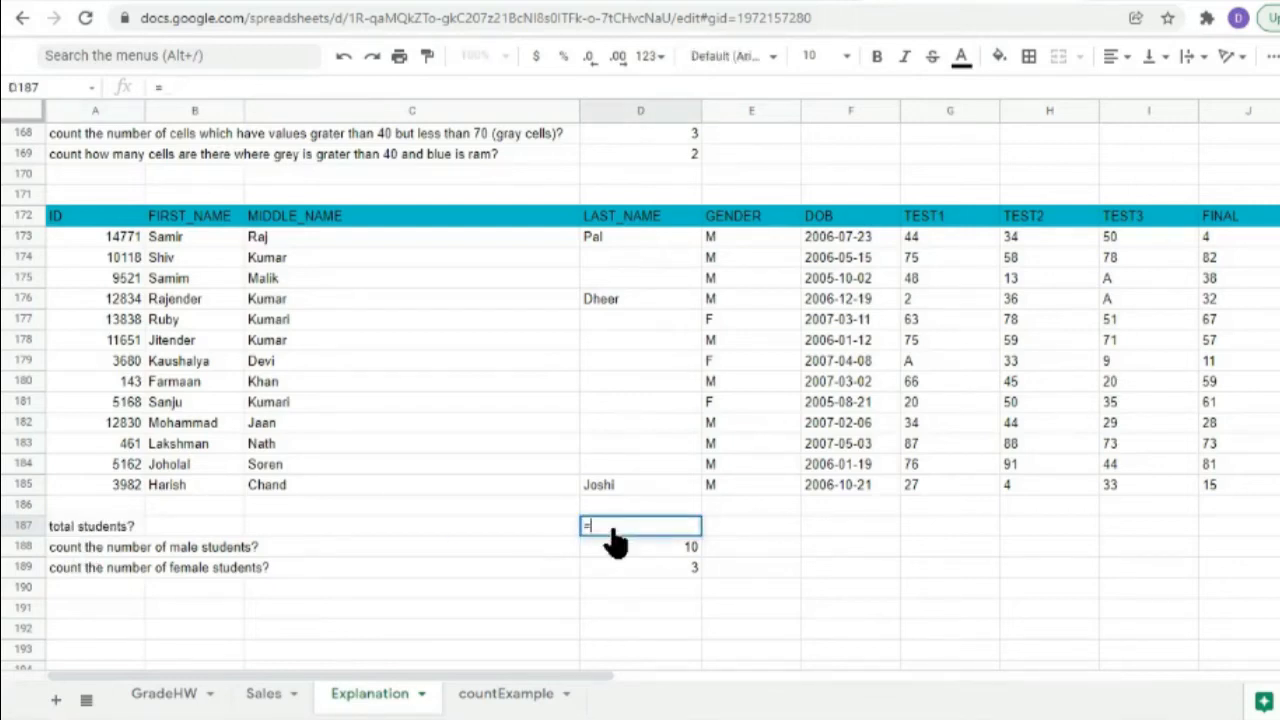
type("count")
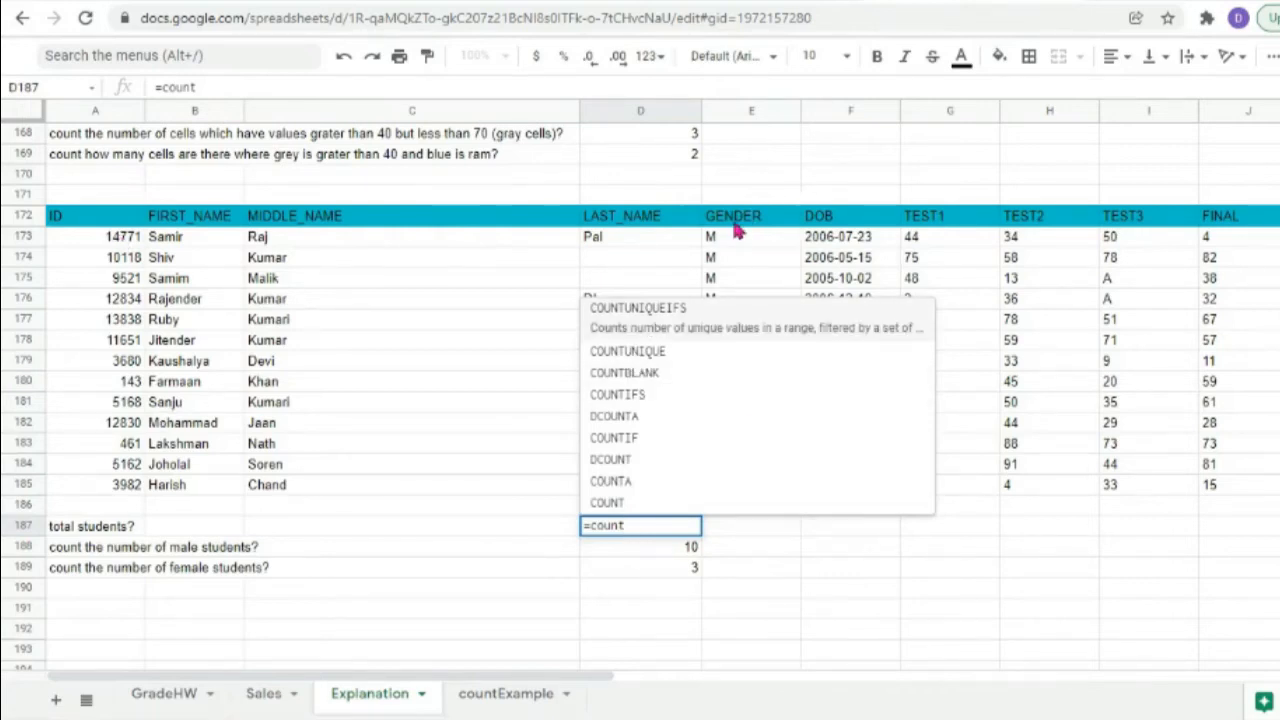
type("A")
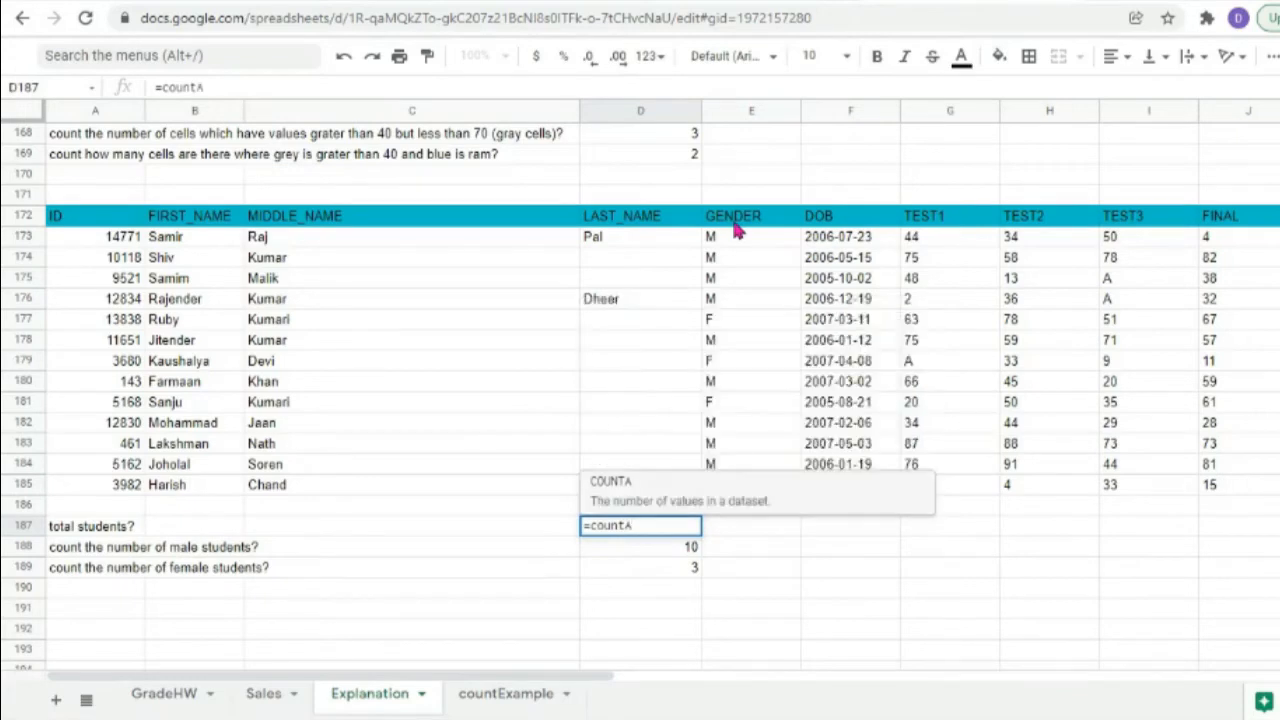
key("BackSpace")
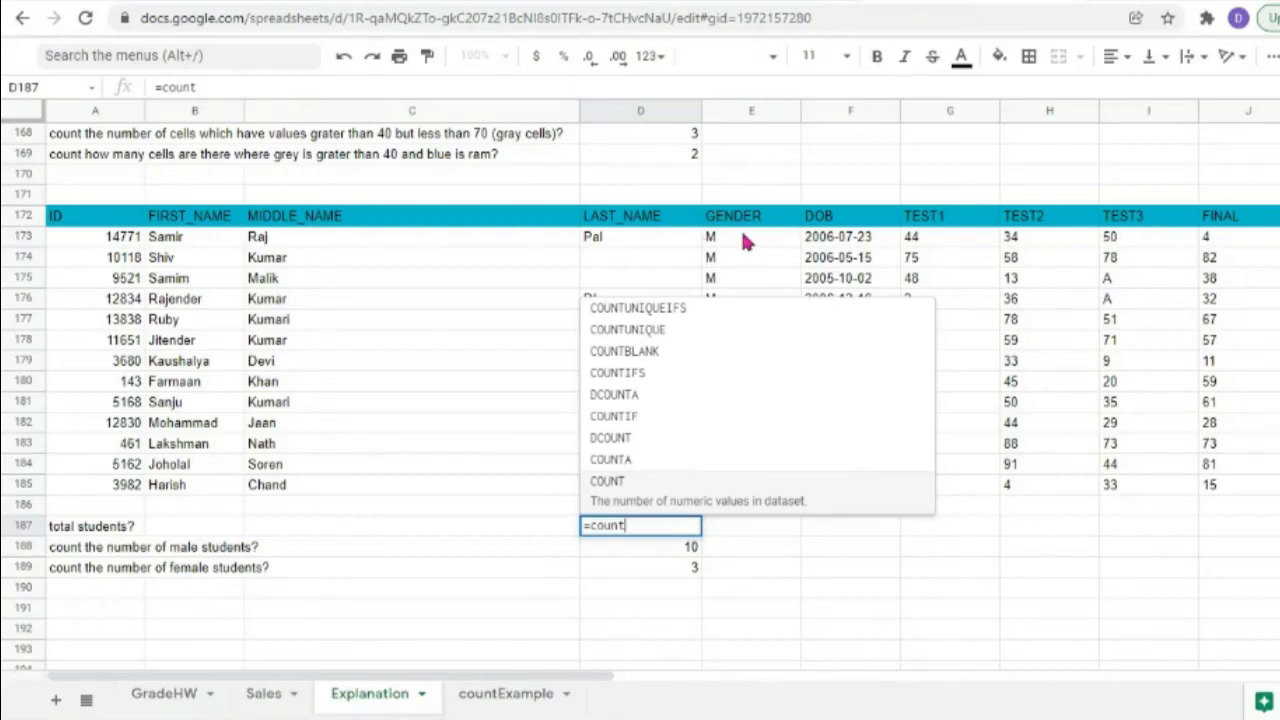
type("A(")
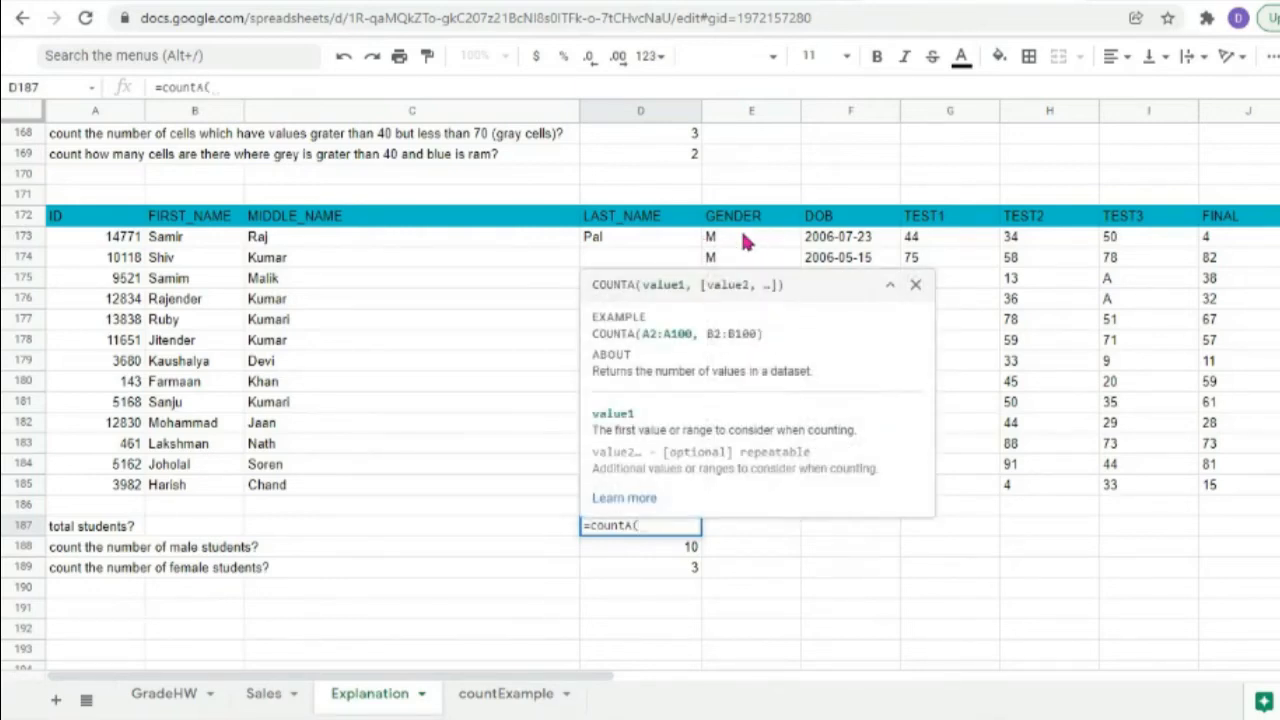
left_click_drag(745, 240, 752, 484)
type(")")
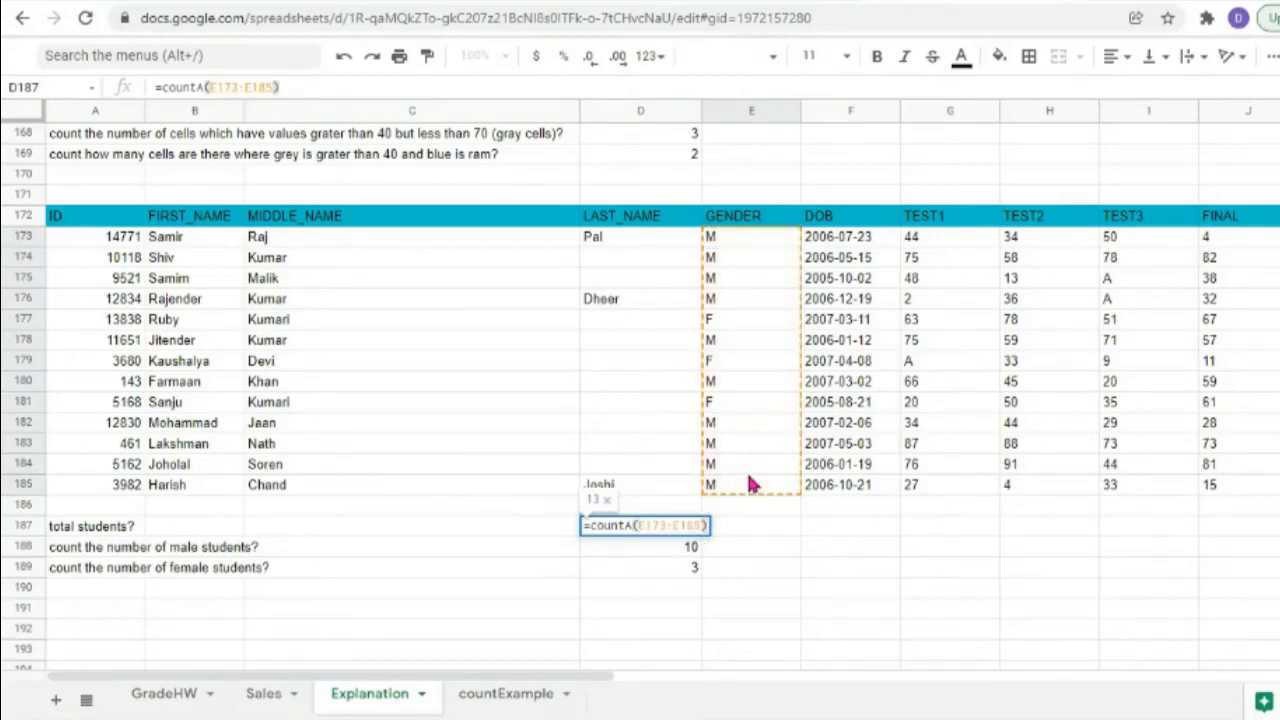
key("Return")
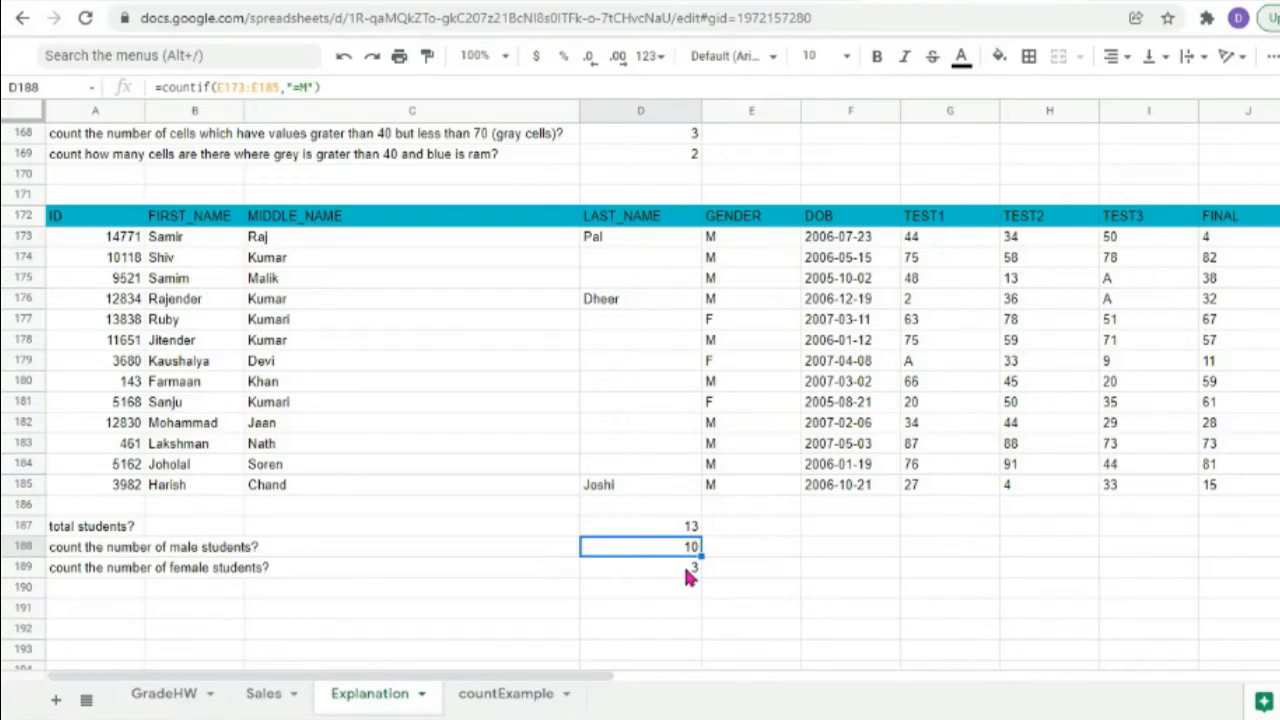
Enter the question "count how many students were absent from test 1?" in A190.
left_click(106, 590)
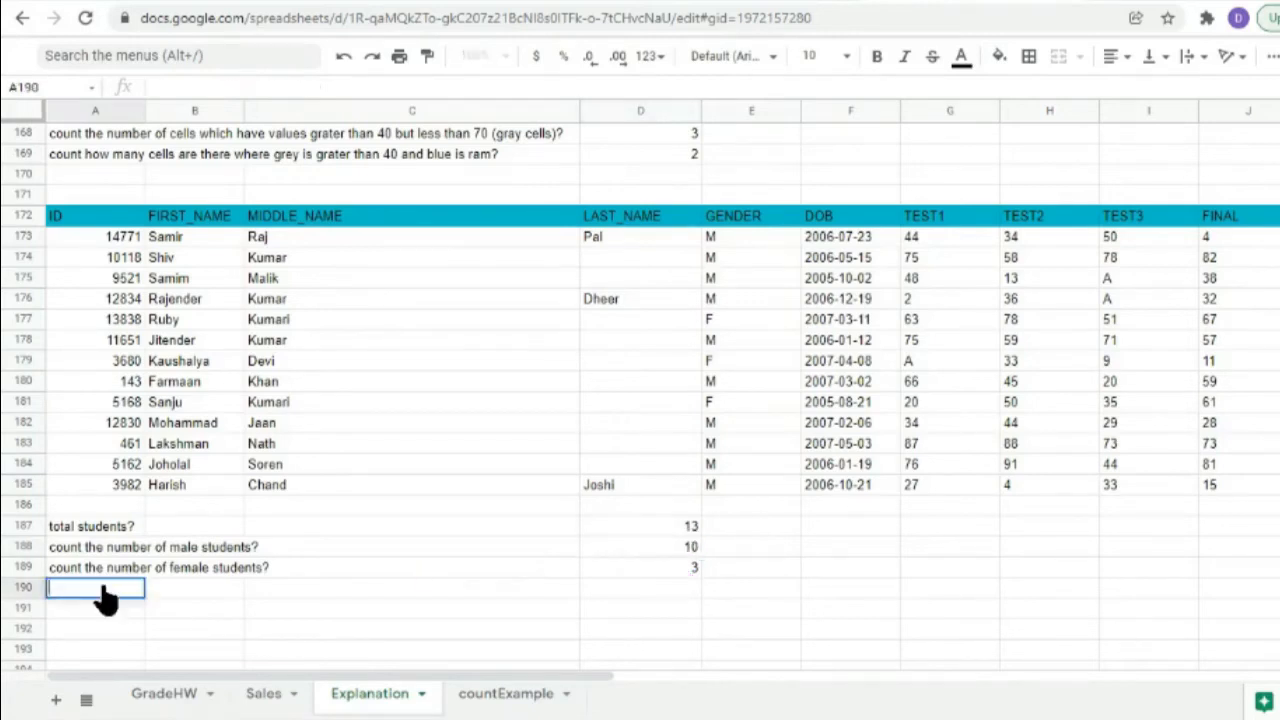
type("count how many students were absent from test 1?")
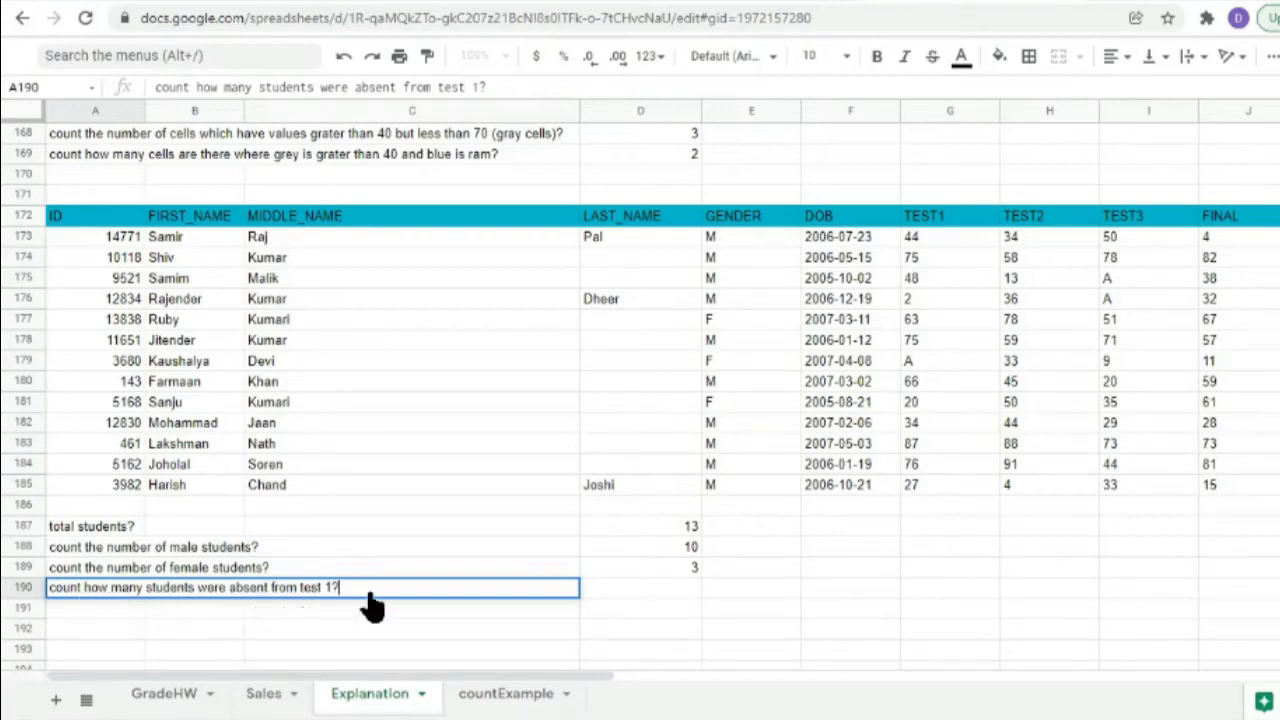
left_click(610, 595)
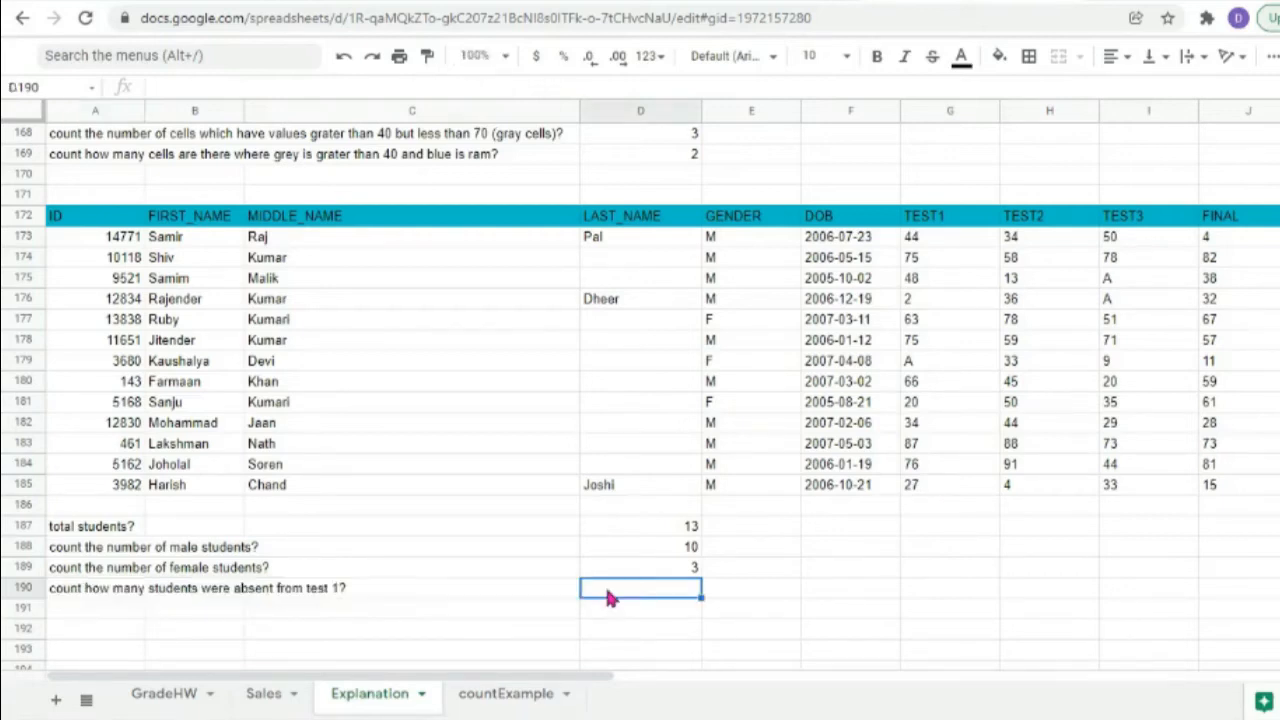
Examine the TEST1 entries in G173:G185 for absences marked "A" and reread the question in A190.
left_click(916, 366)
double_click(931, 362)
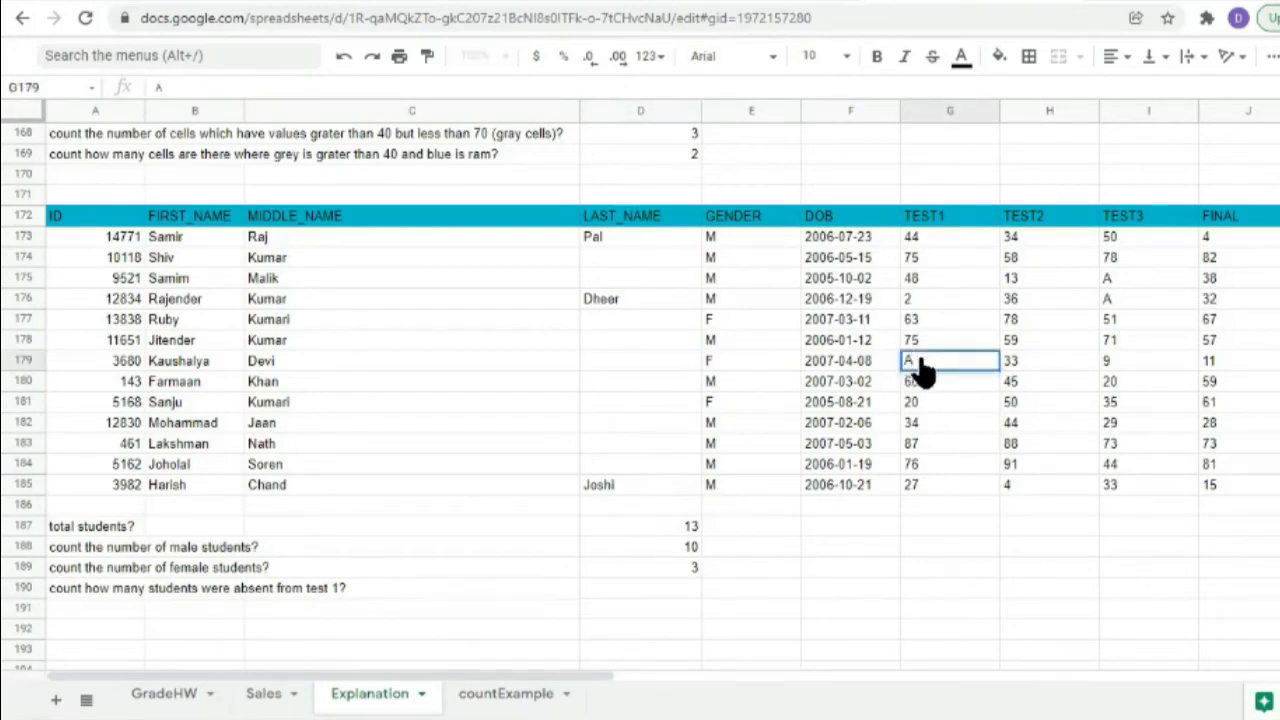
left_click(918, 468)
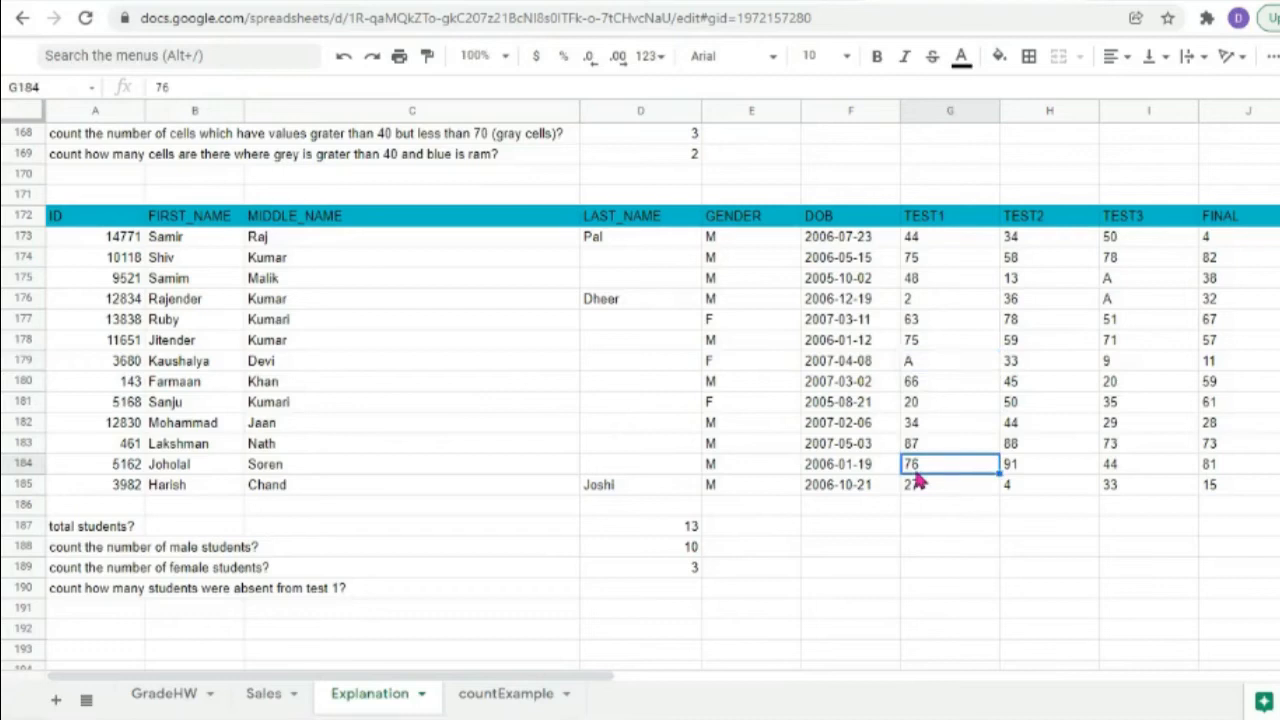
double_click(637, 588)
left_click_drag(914, 240, 928, 490)
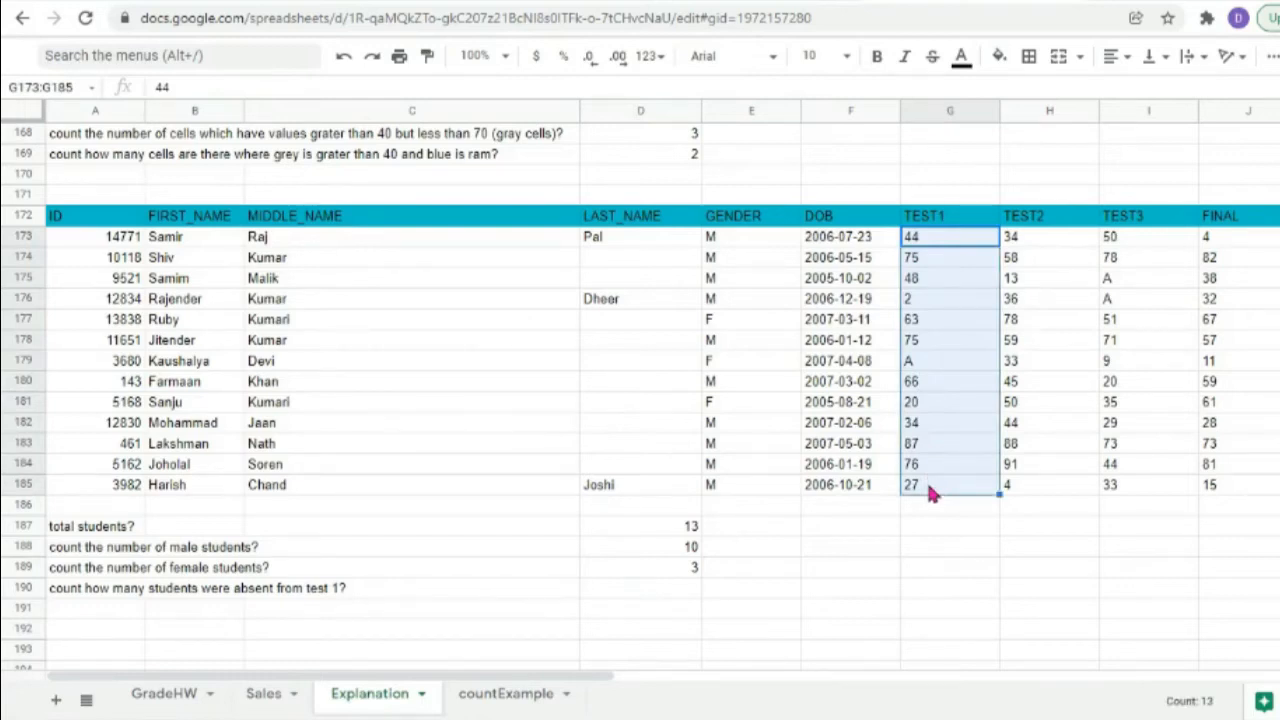
left_click(80, 590)
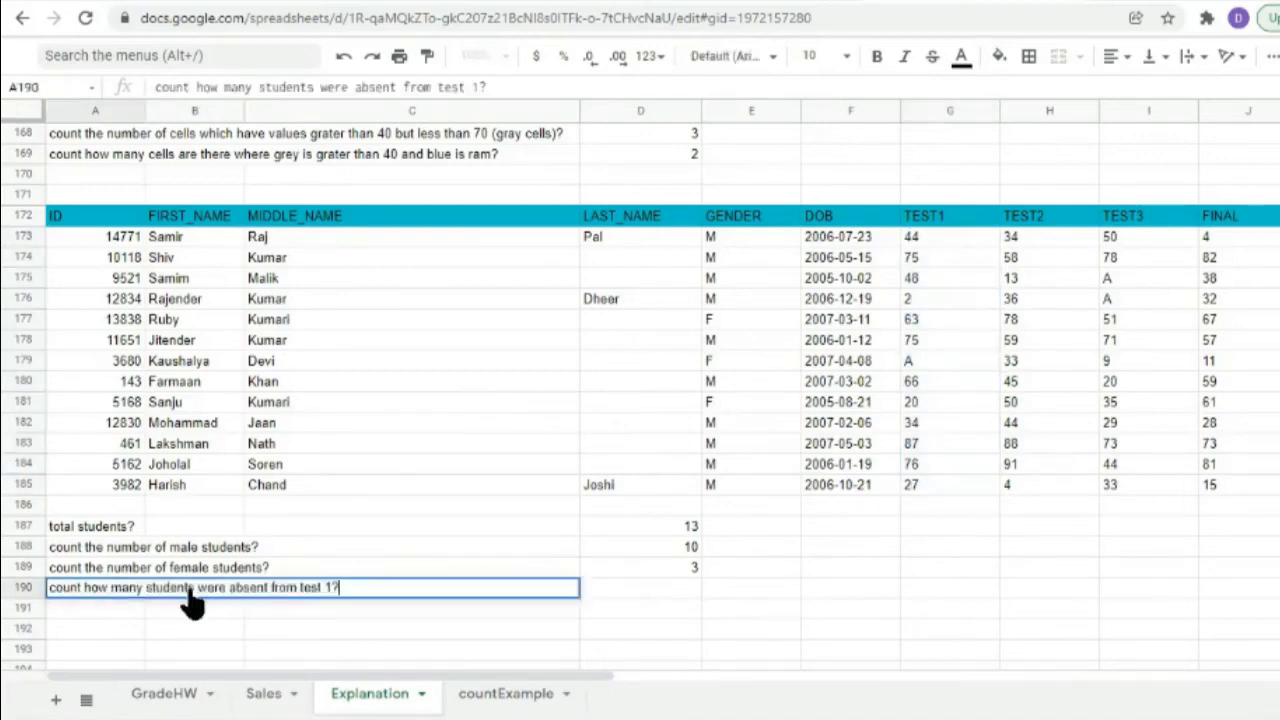
double_click(325, 600)
Count the test 1 absences in D190 with COUNTIF over G173:G185 and criterion "=A", then reopen the formula for checking.
double_click(629, 595)
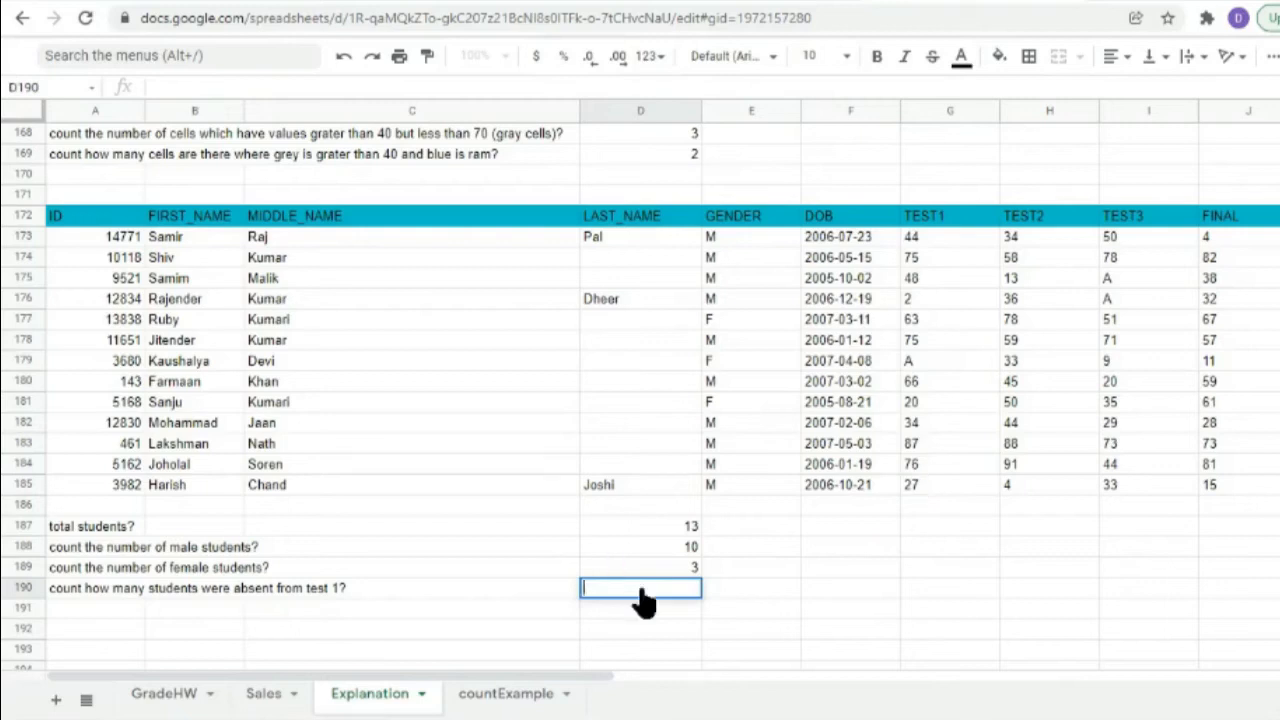
type("=co")
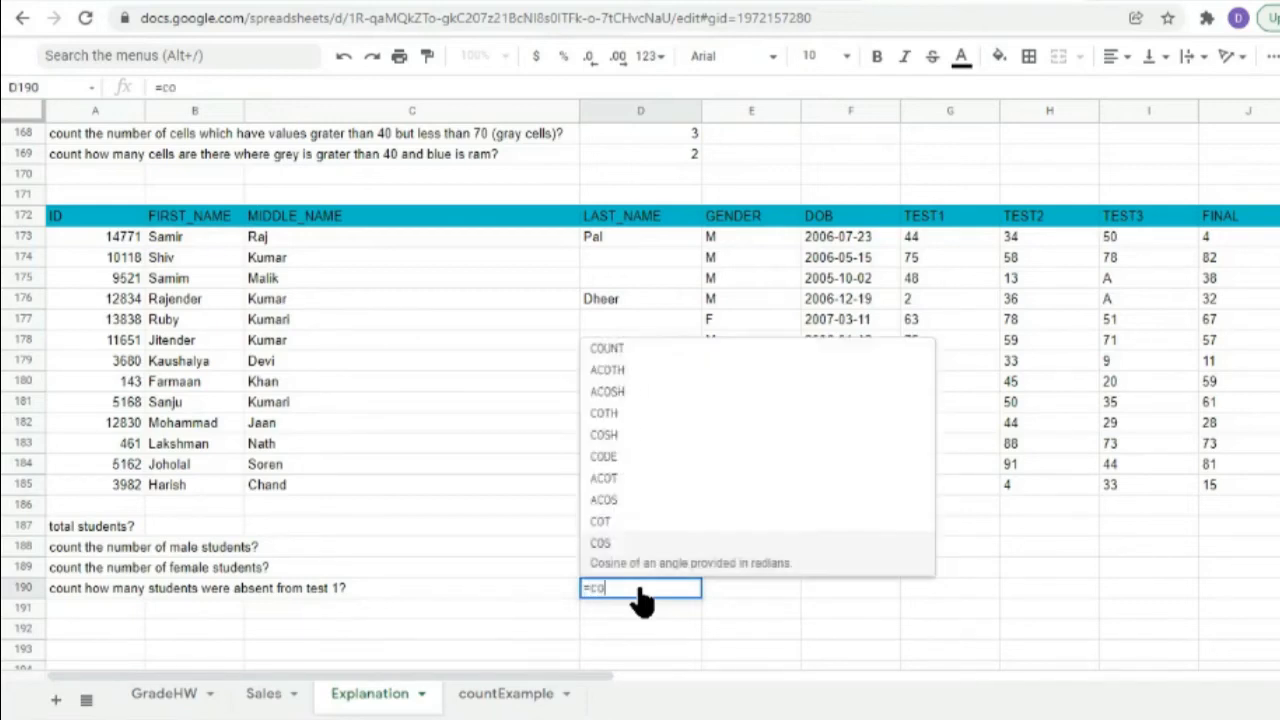
type("untif(")
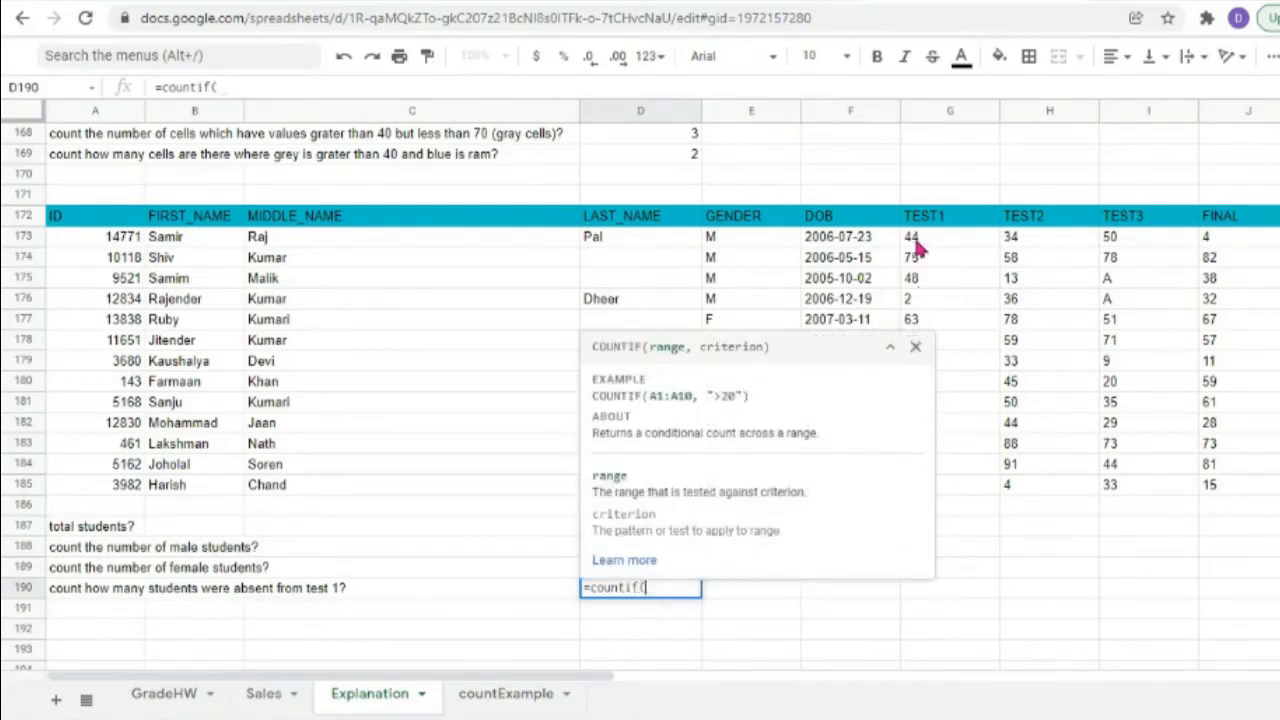
left_click_drag(921, 238, 958, 498)
type(",")
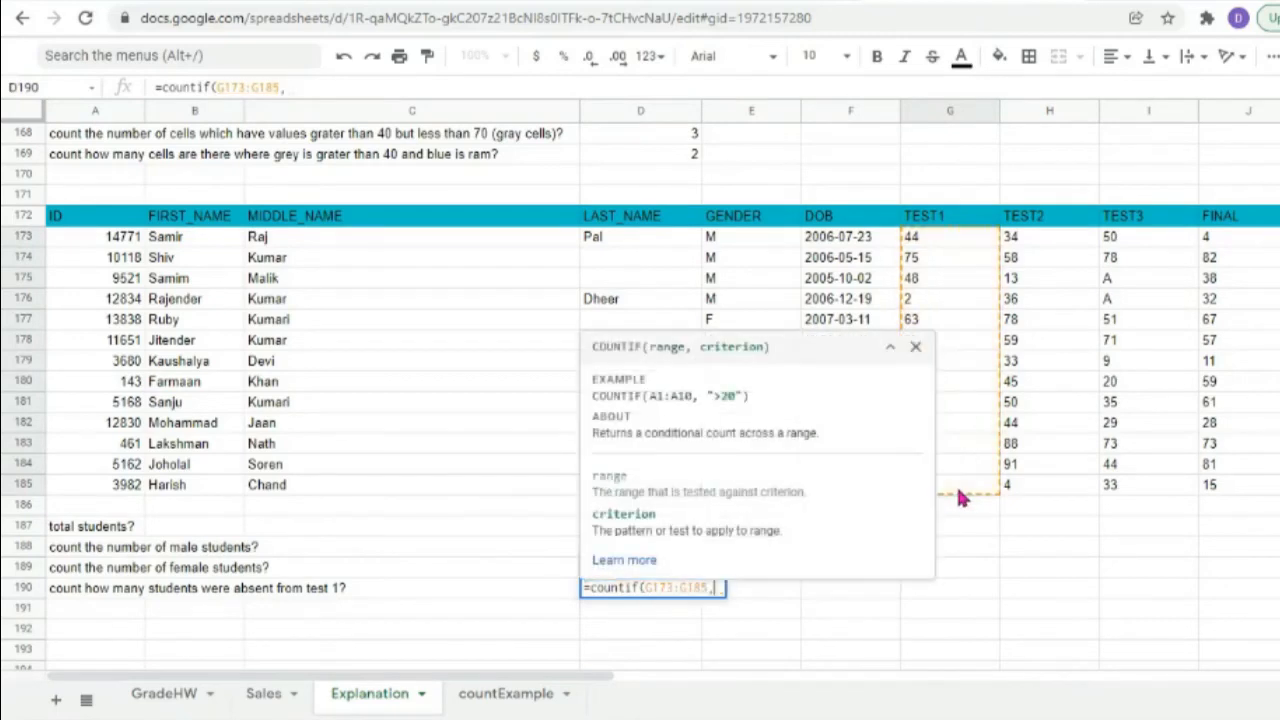
type("\"=A")
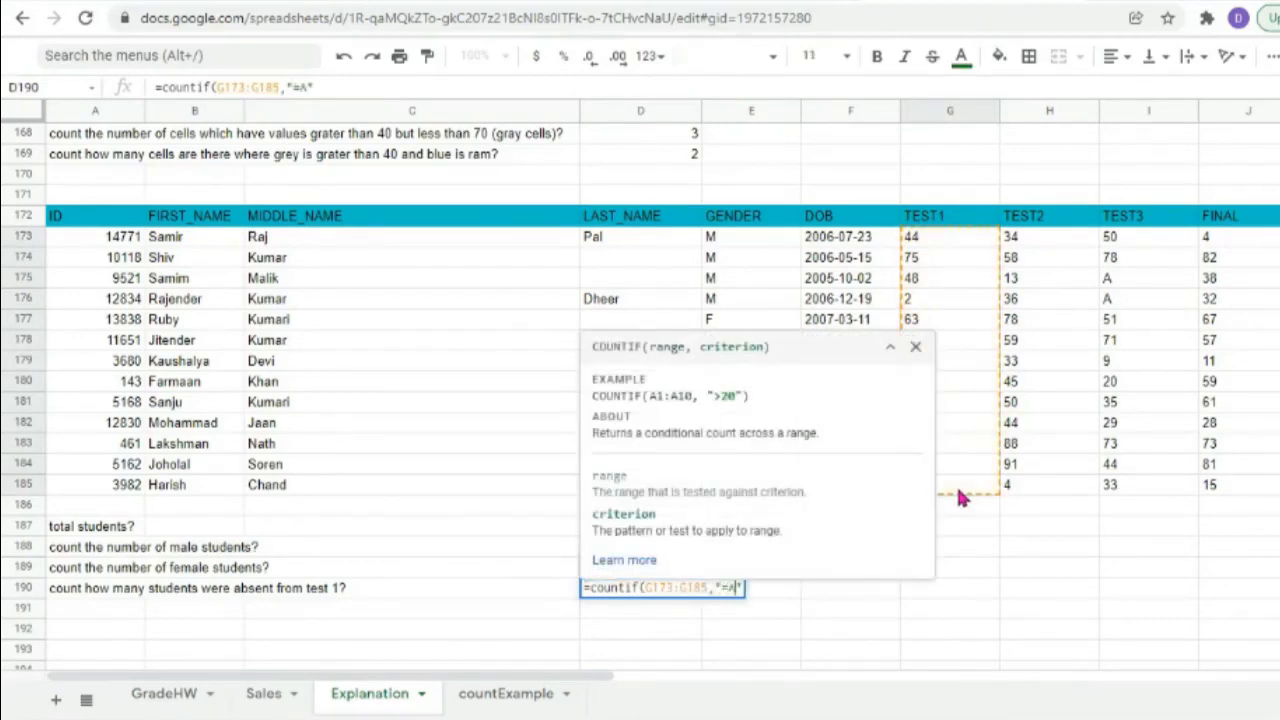
type(")")
key("Return")
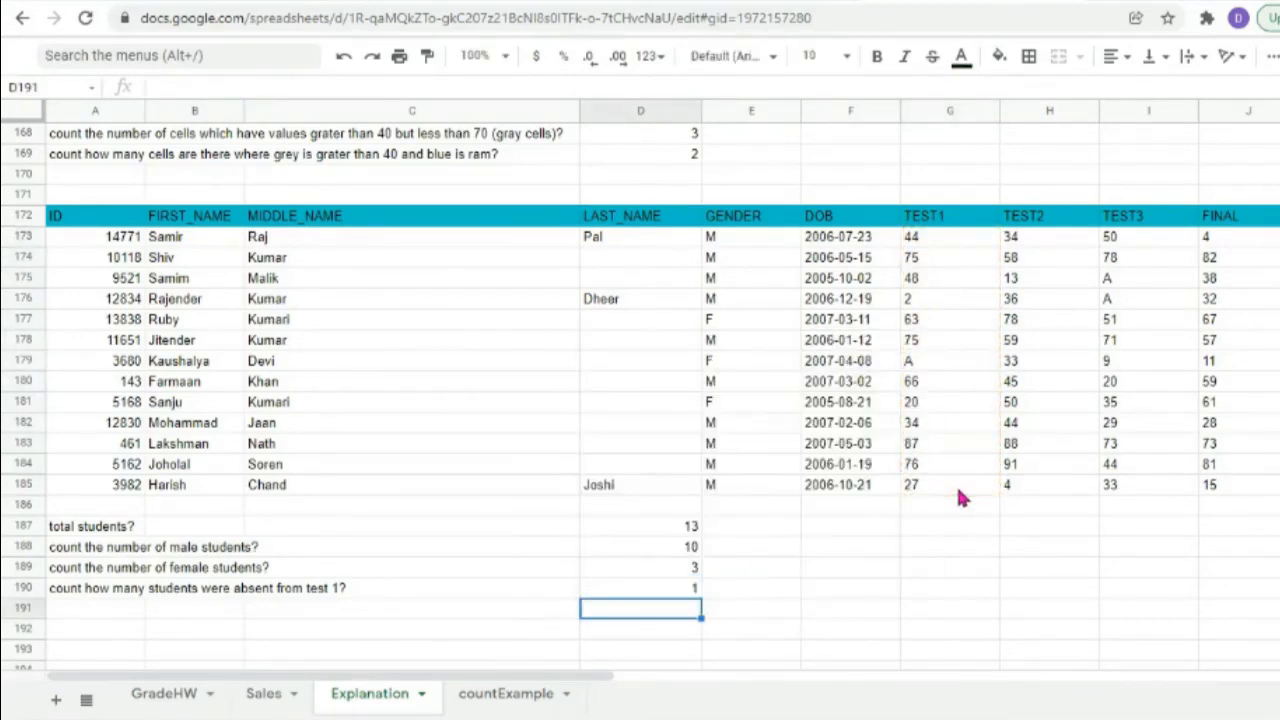
double_click(655, 592)
key("Return")
Change the TEST1 entry in G182 to "A" to test the absence count against the existing "A" in G179.
left_click(912, 364)
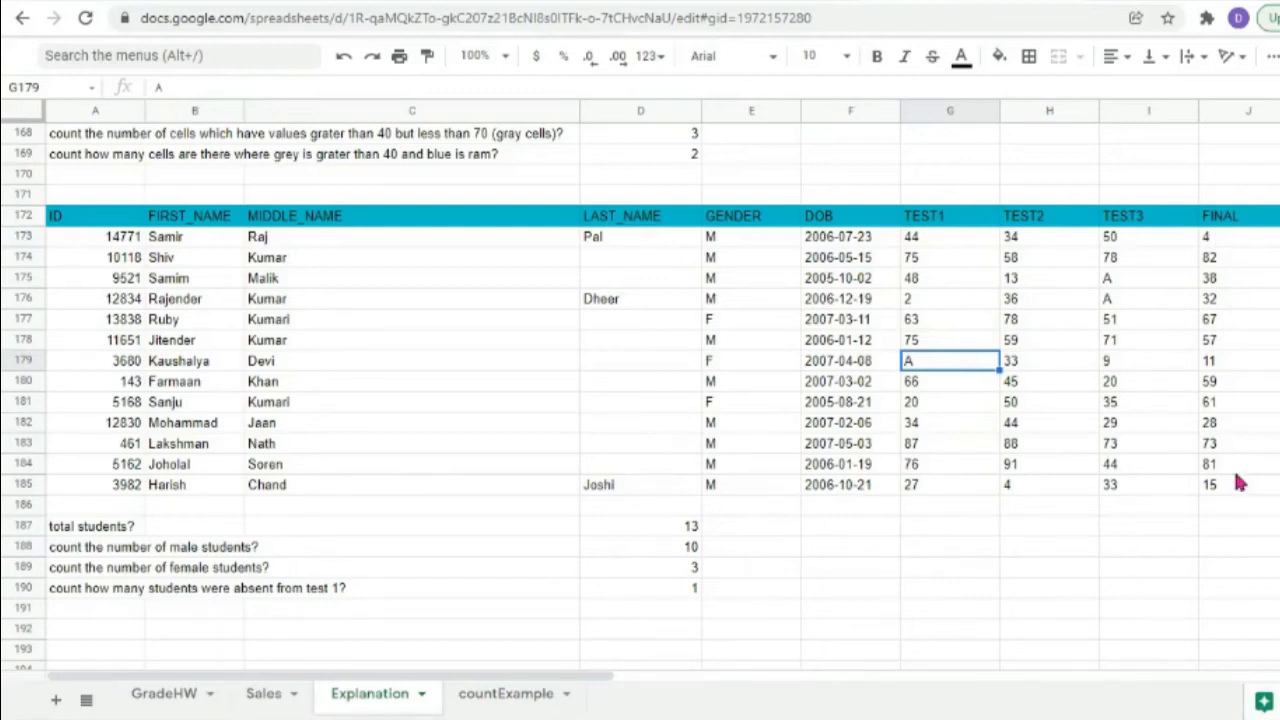
left_click(922, 428)
type("A")
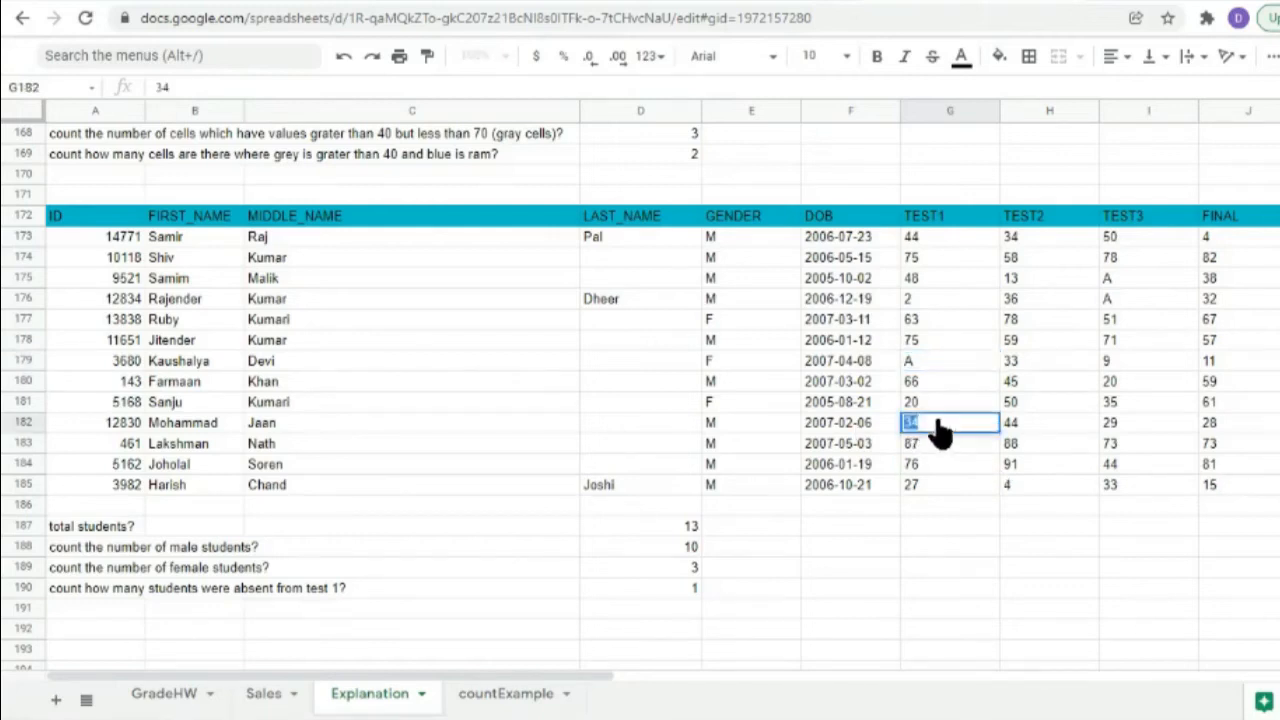
key("Return")
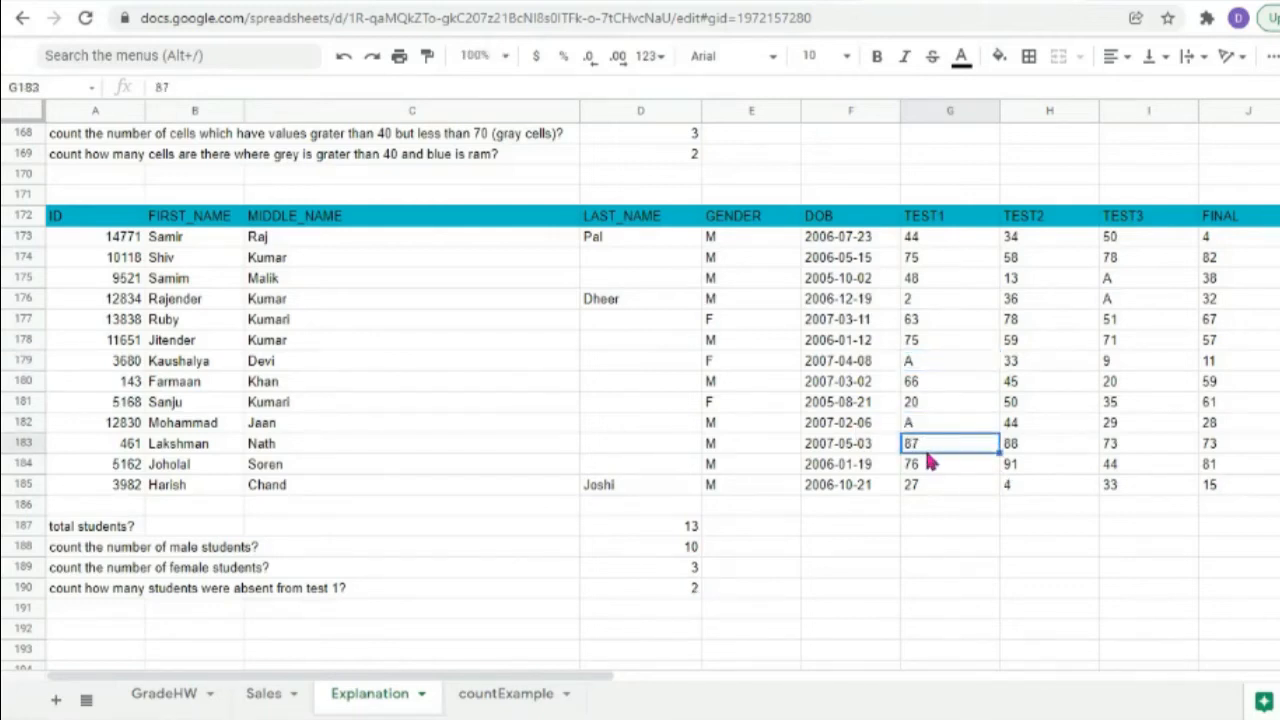
Enter "How many students were absent in both test 1 and test 2?" in A191 and compare cells G179 and H179.
left_click(690, 585)
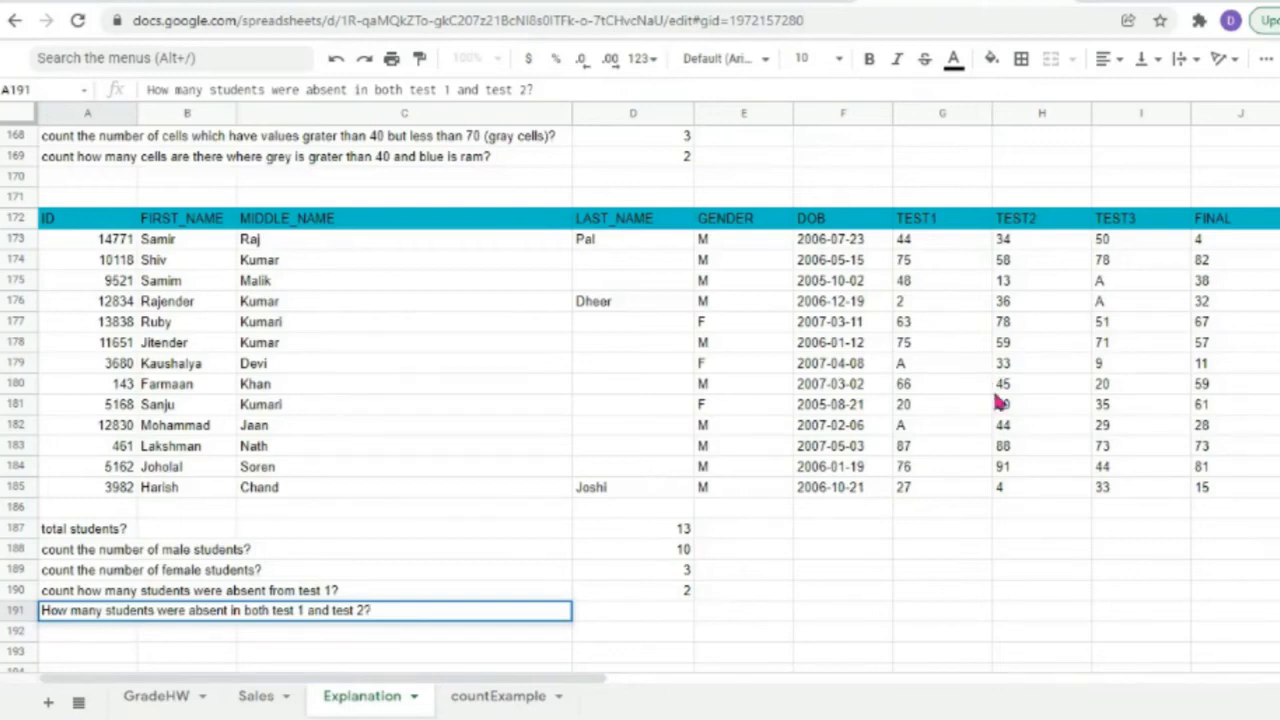
left_click(920, 370)
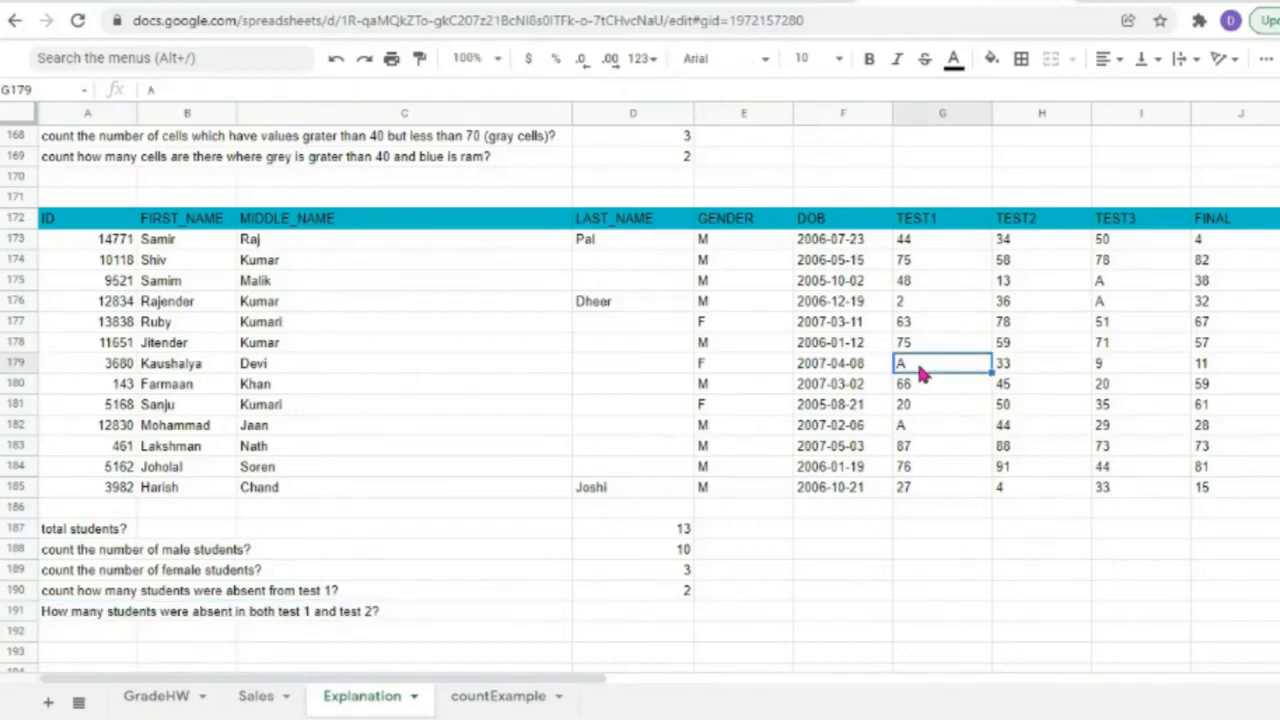
left_click(1034, 369)
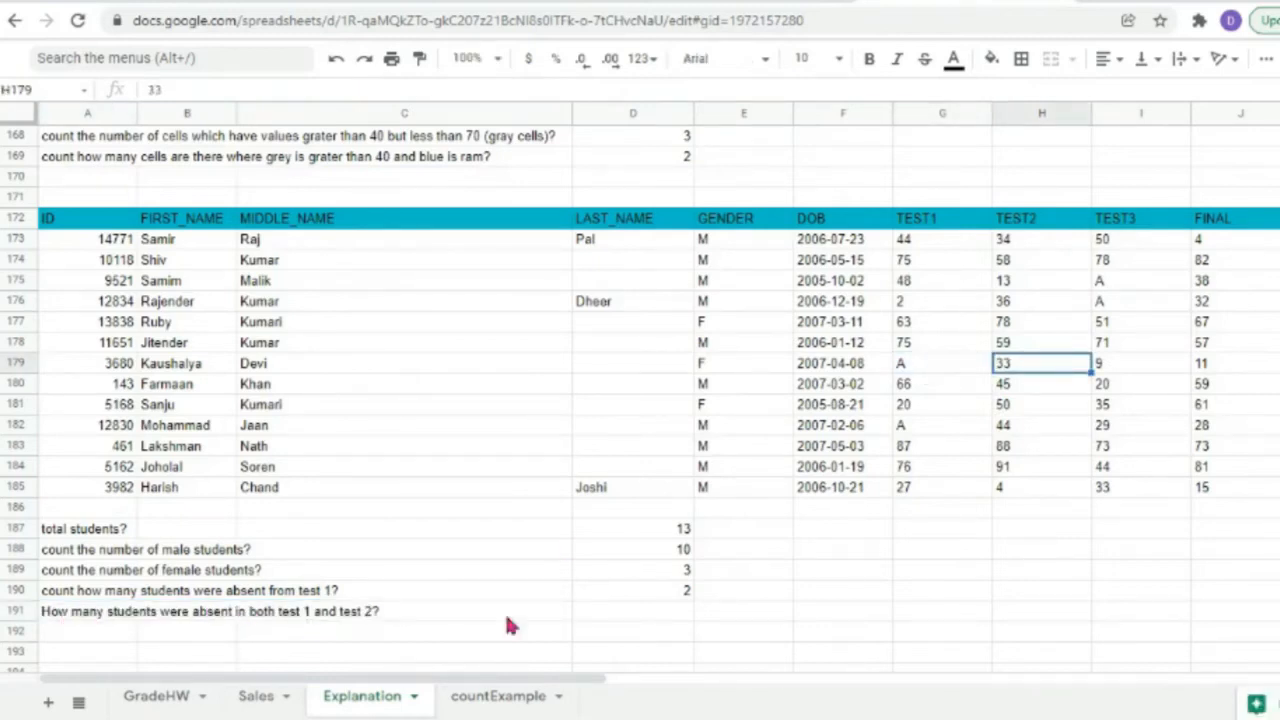
Change the TEST2 entry in H182 to "A" so that student is absent in both test 1 and test 2.
left_click(915, 428)
left_click(1025, 430)
type("A")
left_click(920, 443)
Mark the student in row 175 absent in tests 1 and 2 by setting G175 and H175 to "A".
left_click(913, 285)
double_click(913, 284)
left_click_drag(917, 284, 832, 284)
type("A")
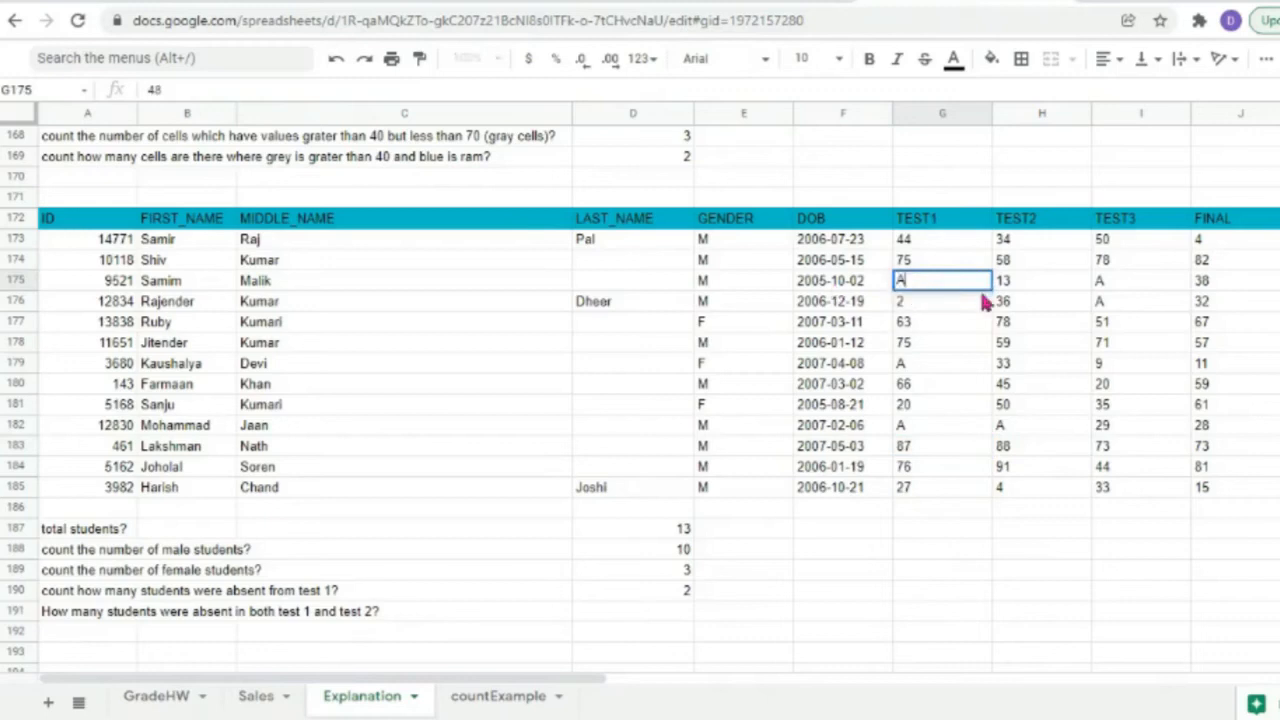
double_click(1018, 285)
left_click_drag(1018, 285, 959, 277)
type("A")
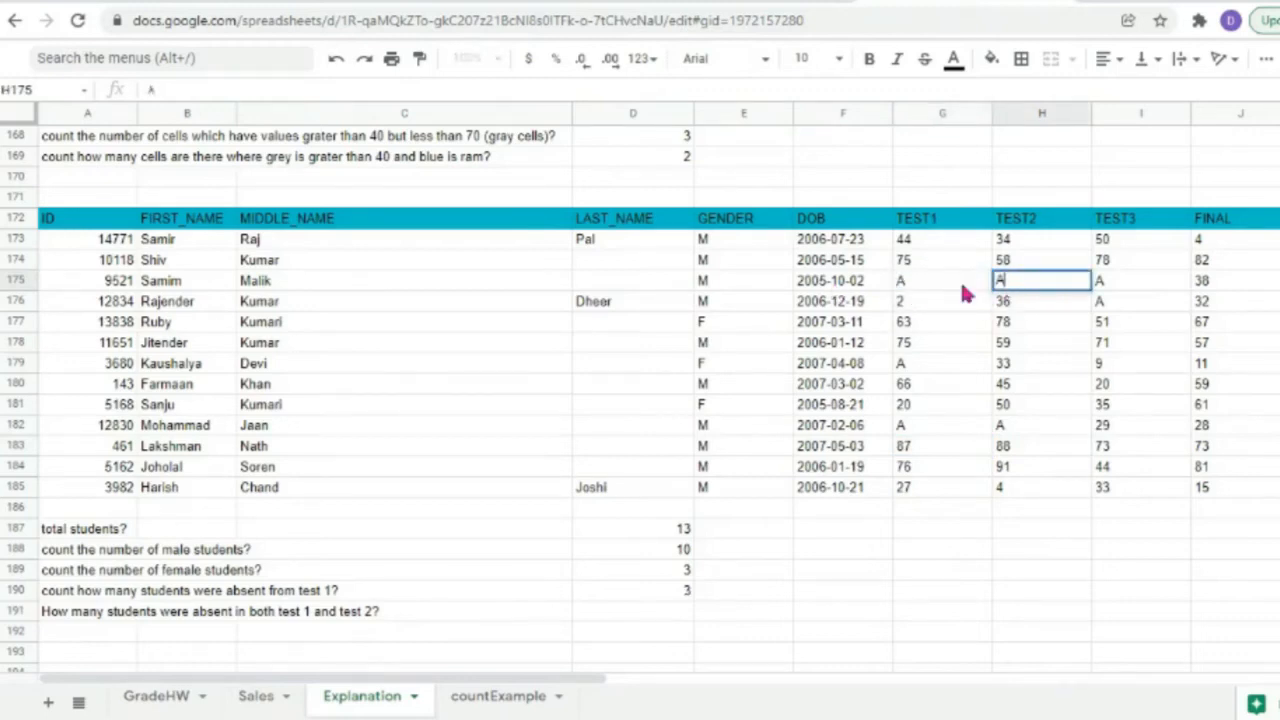
left_click(1033, 306)
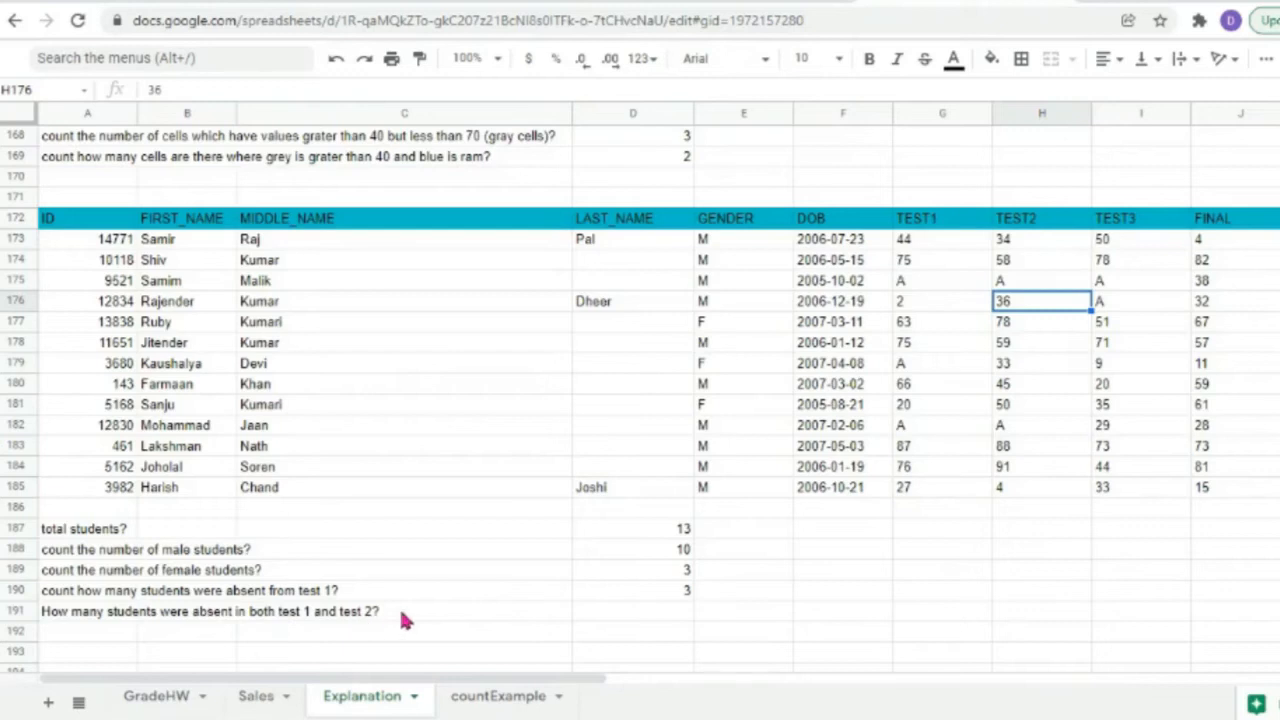
Count students absent in both tests in D191 with COUNTIFS over G173:G185 with criterion "=A" and H173:H185 with criterion "A".
left_click(672, 614)
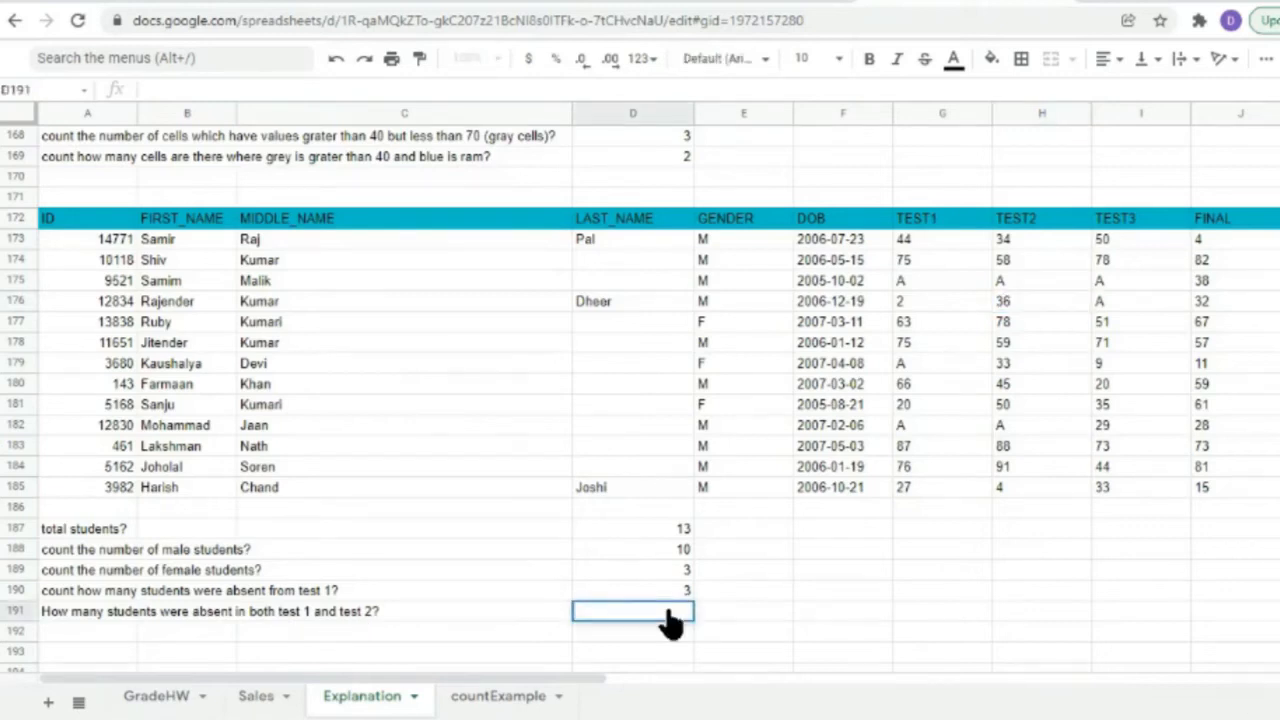
type("=")
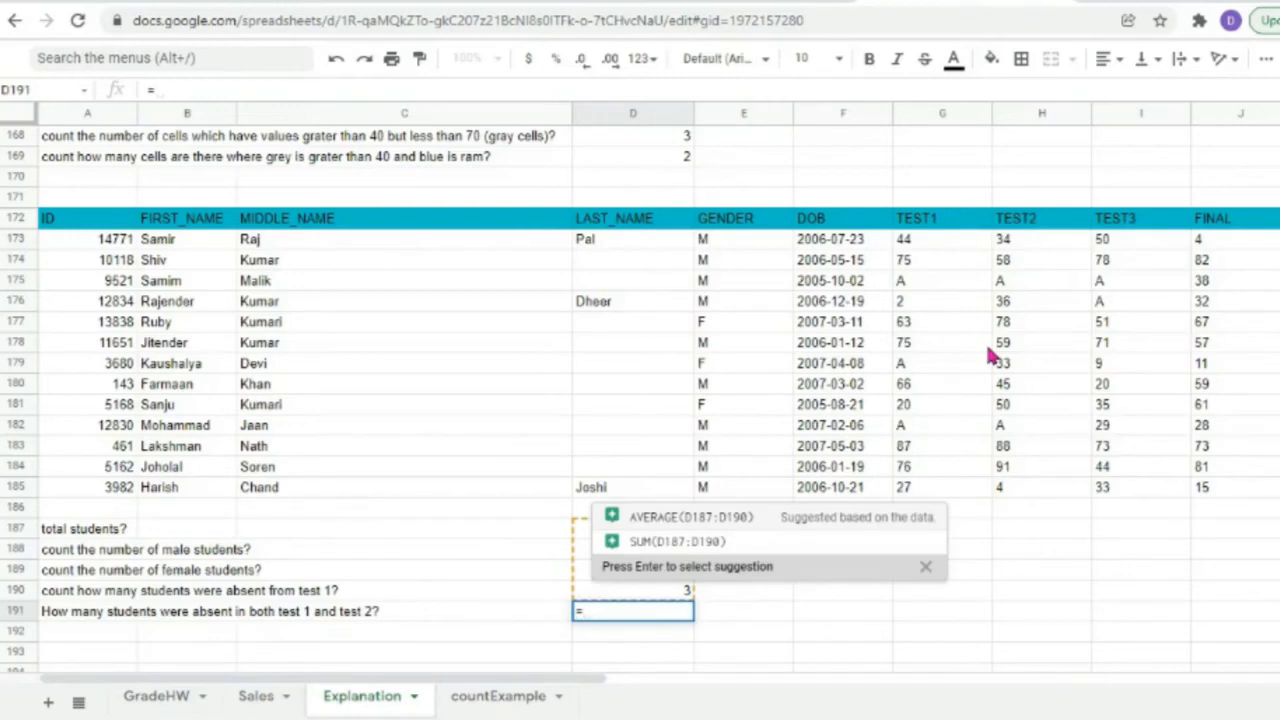
type("coun")
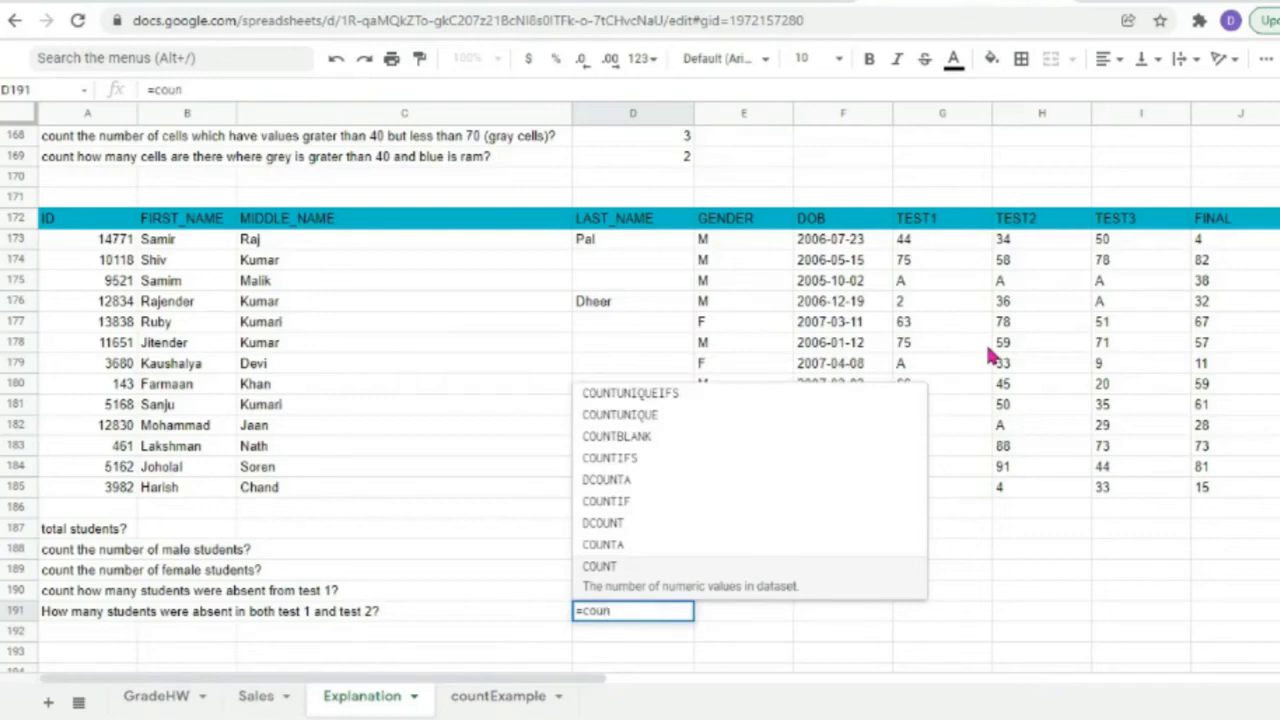
type("tifs(")
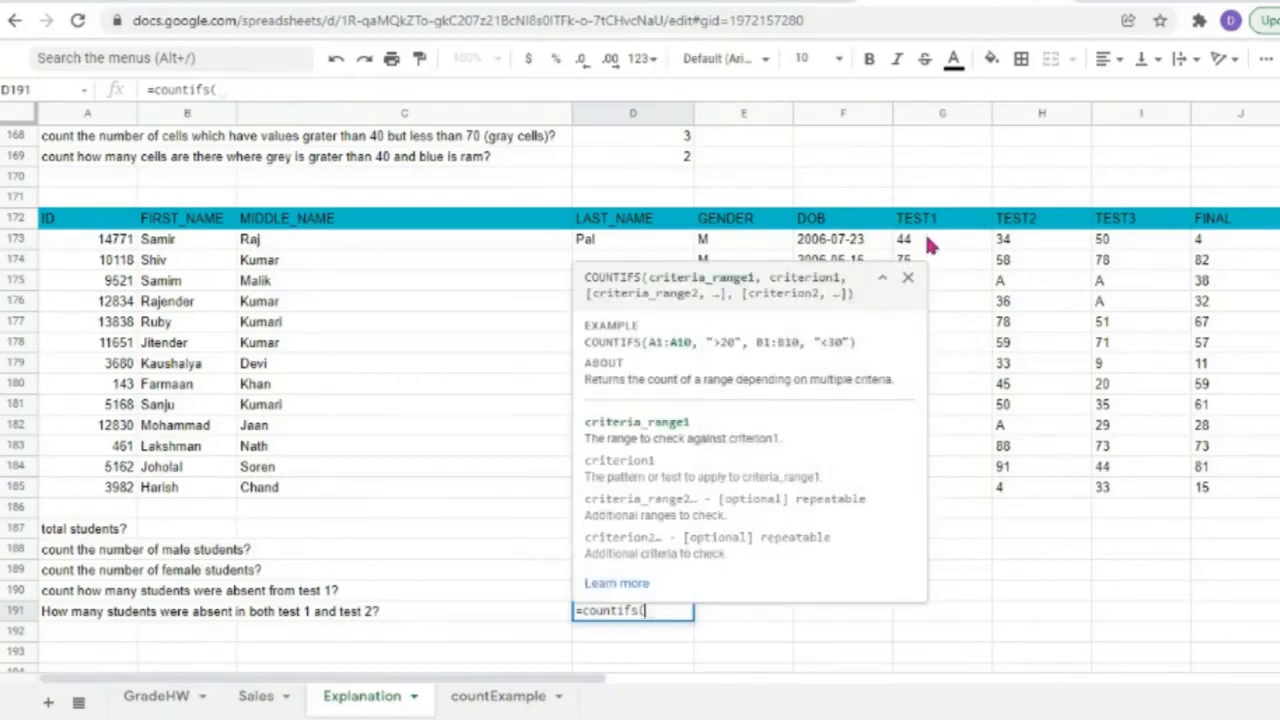
left_click_drag(928, 240, 940, 491)
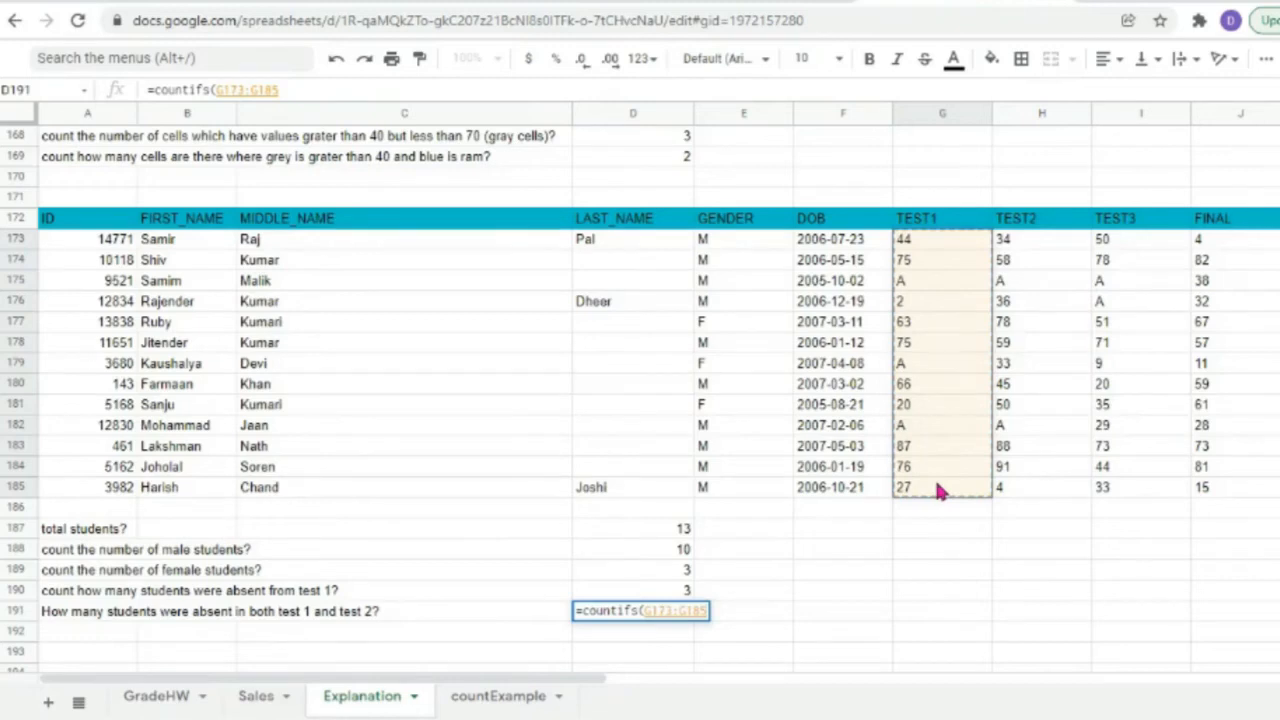
type(",\"\"")
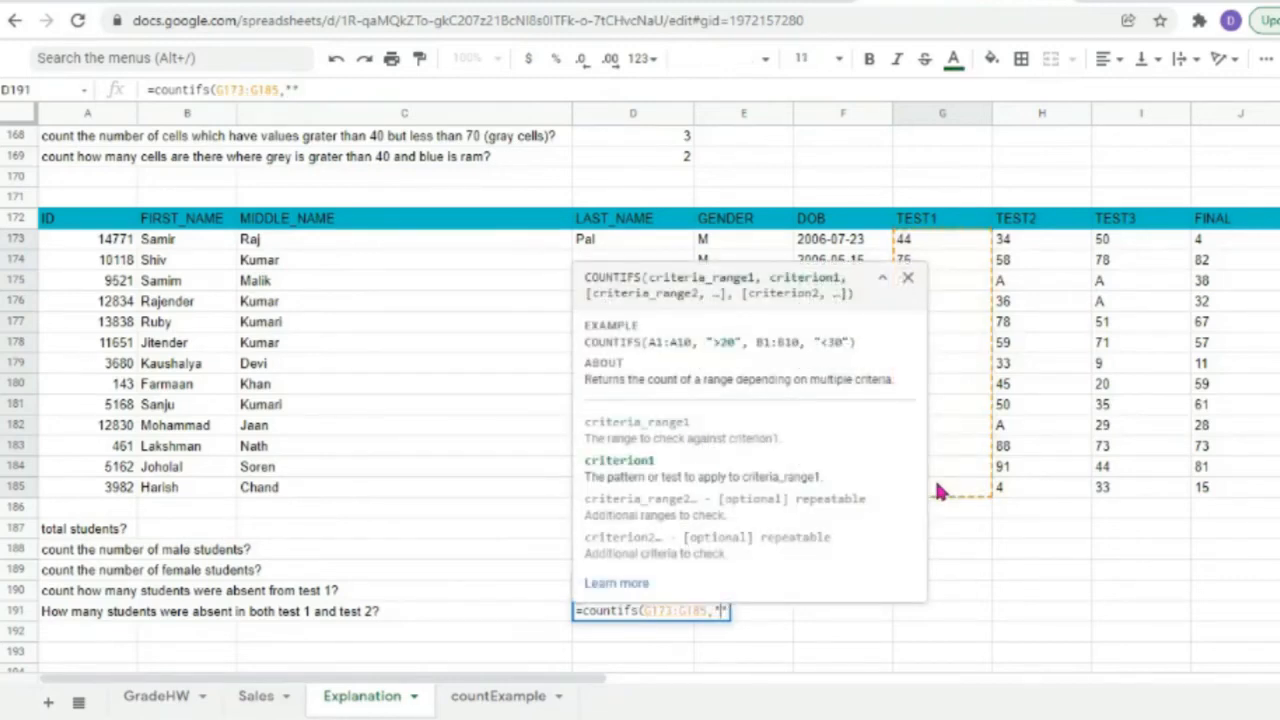
type("=A\",")
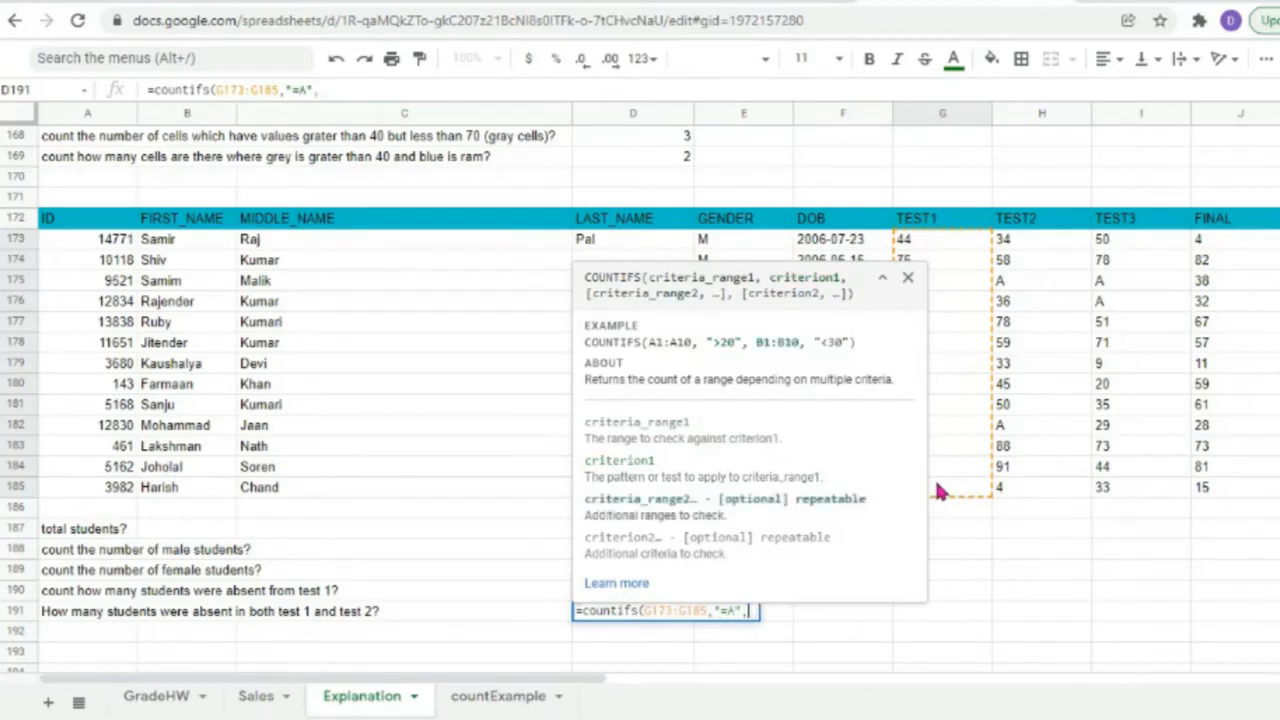
left_click_drag(1036, 246, 1035, 500)
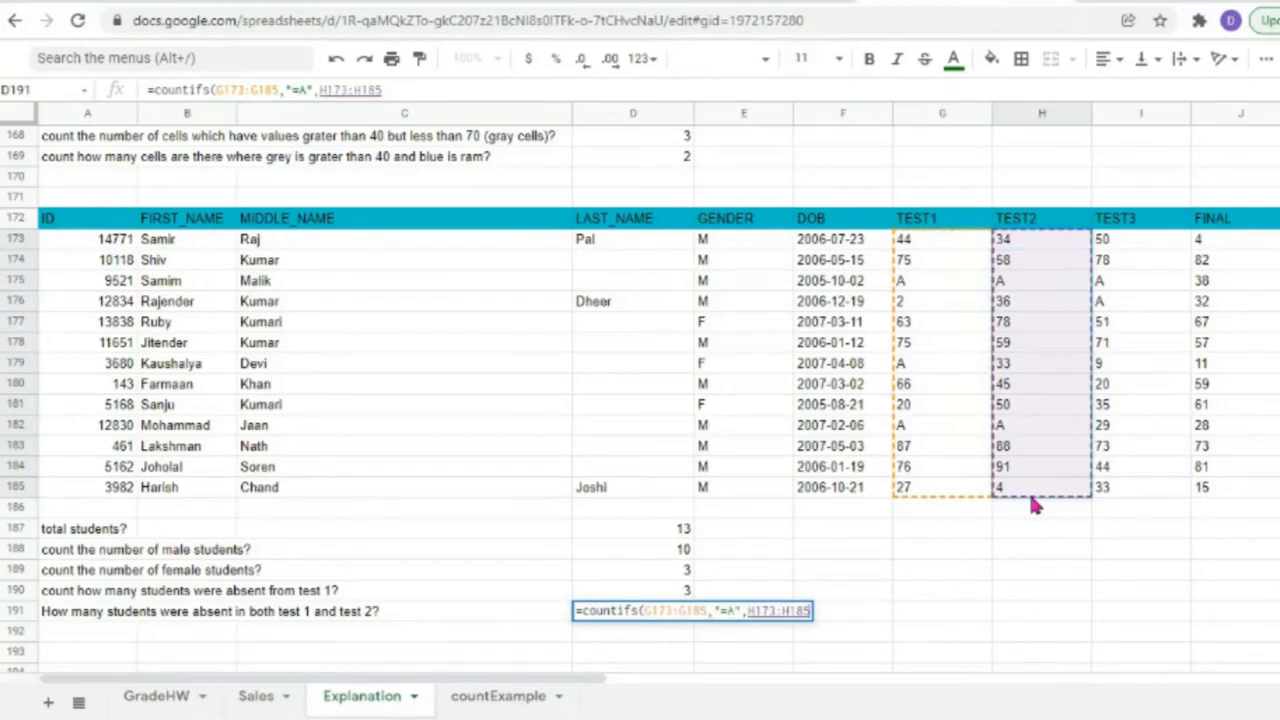
type(",\"A\"")
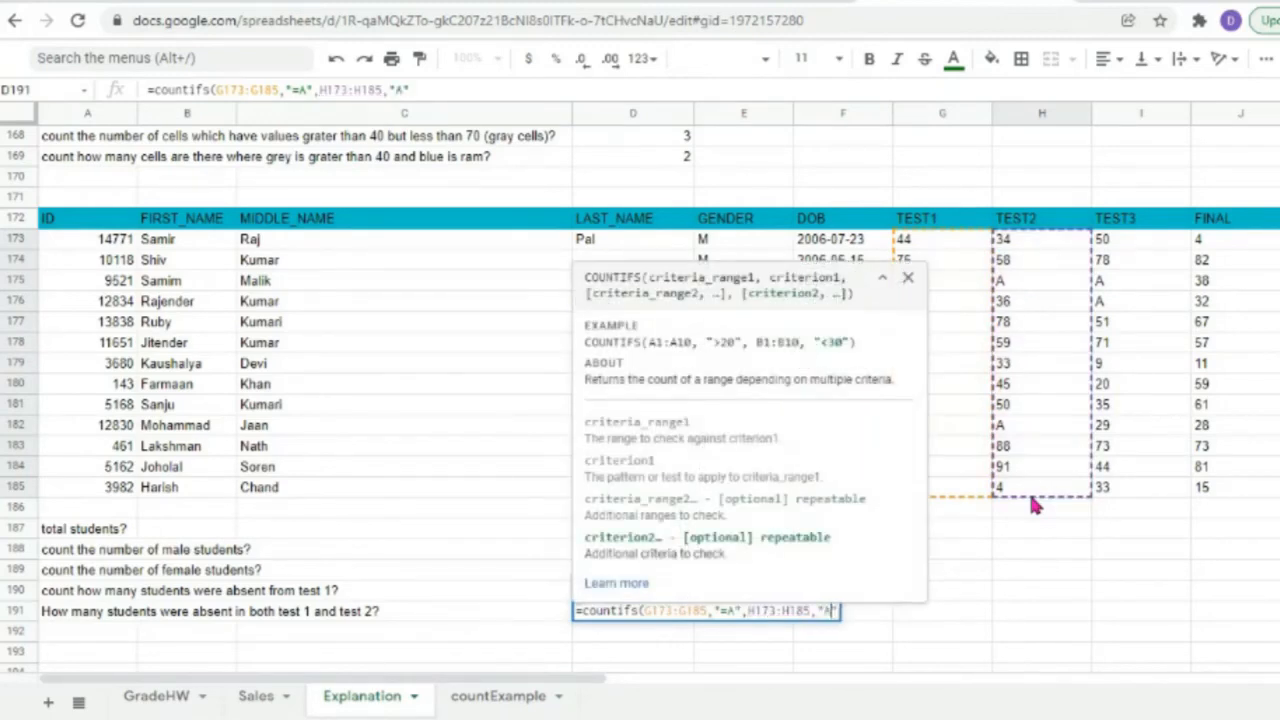
type(")")
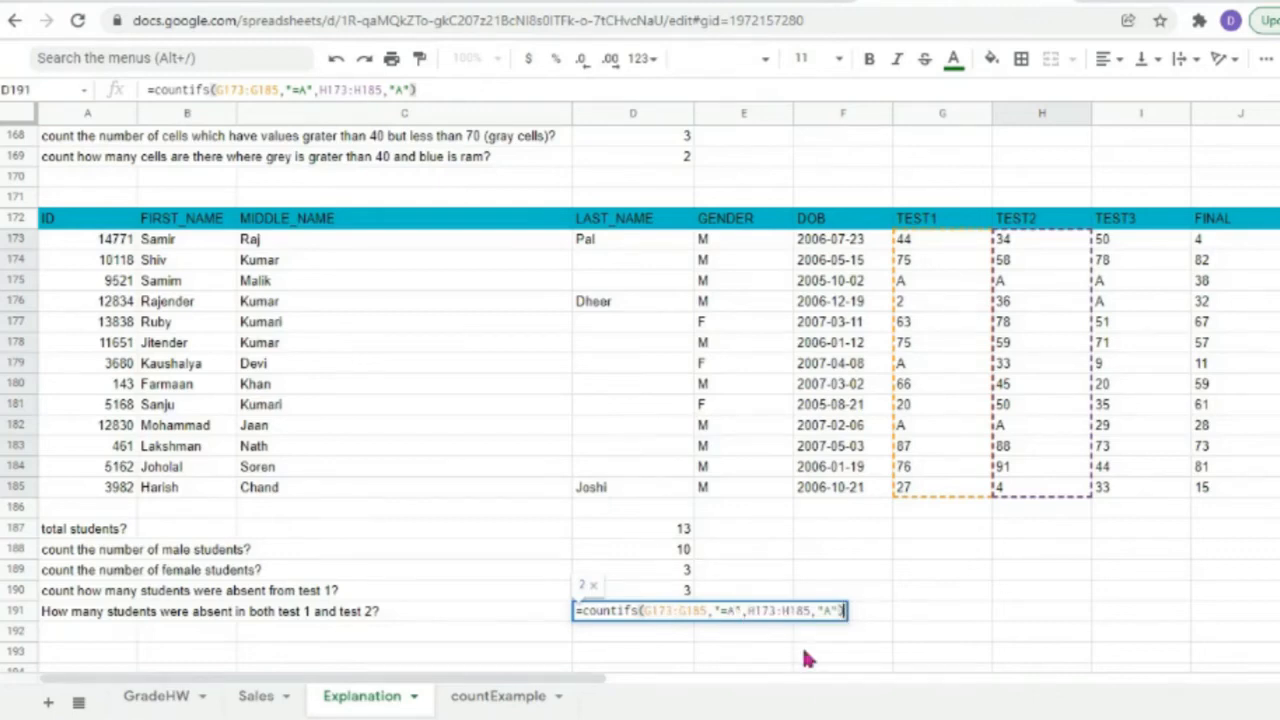
key("Return")
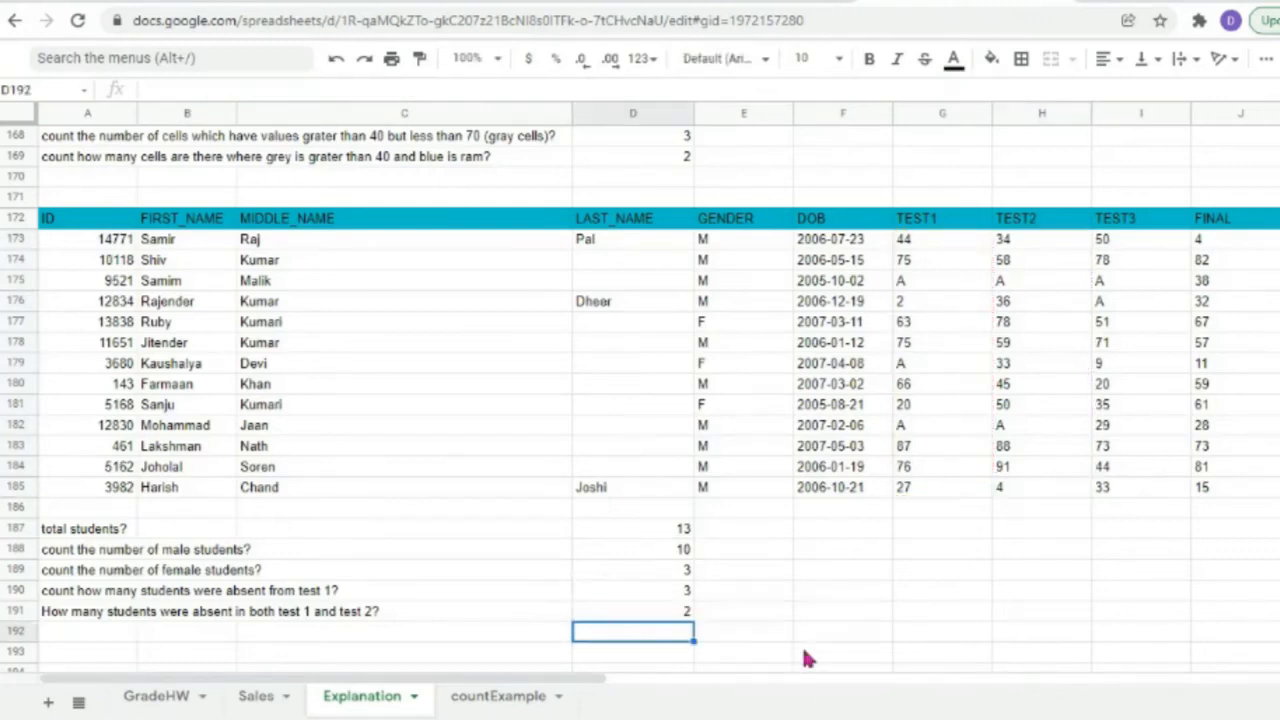
Review the COUNTIFS formula in D191 against the TEST1 and TEST2 entries in rows 175, 179 and 182.
double_click(636, 618)
key("Return")
double_click(634, 616)
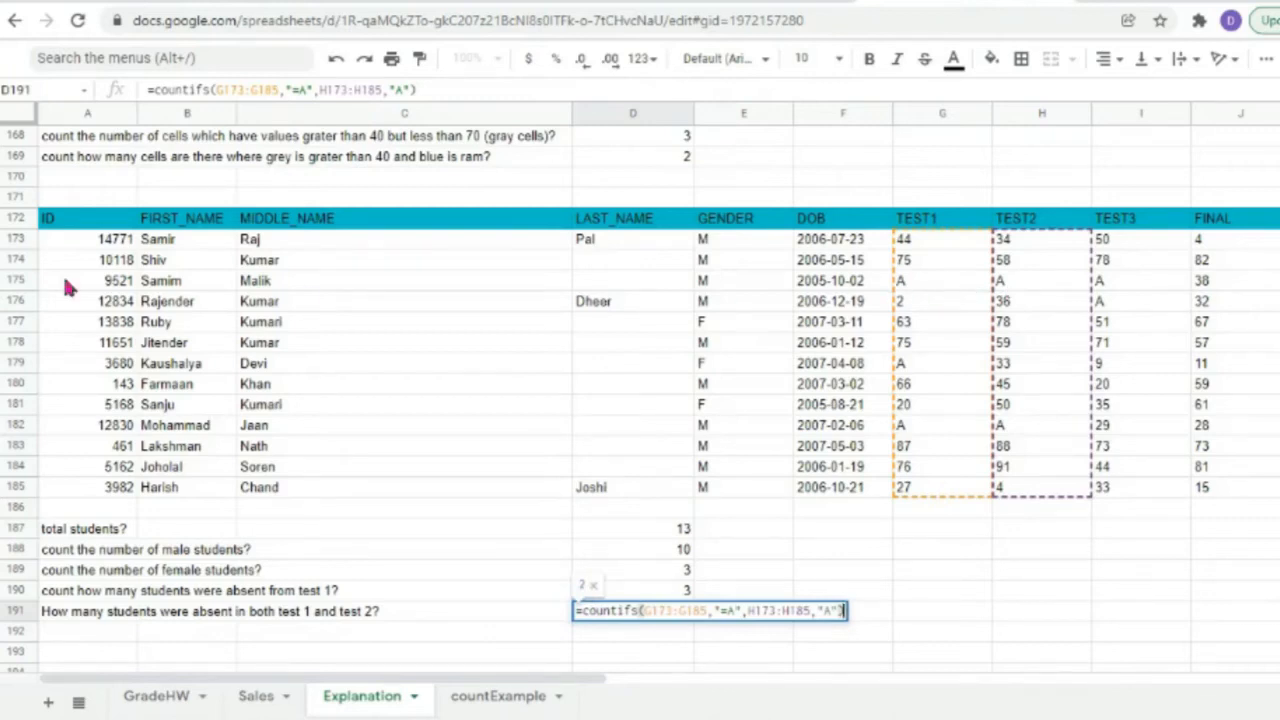
left_click(15, 284)
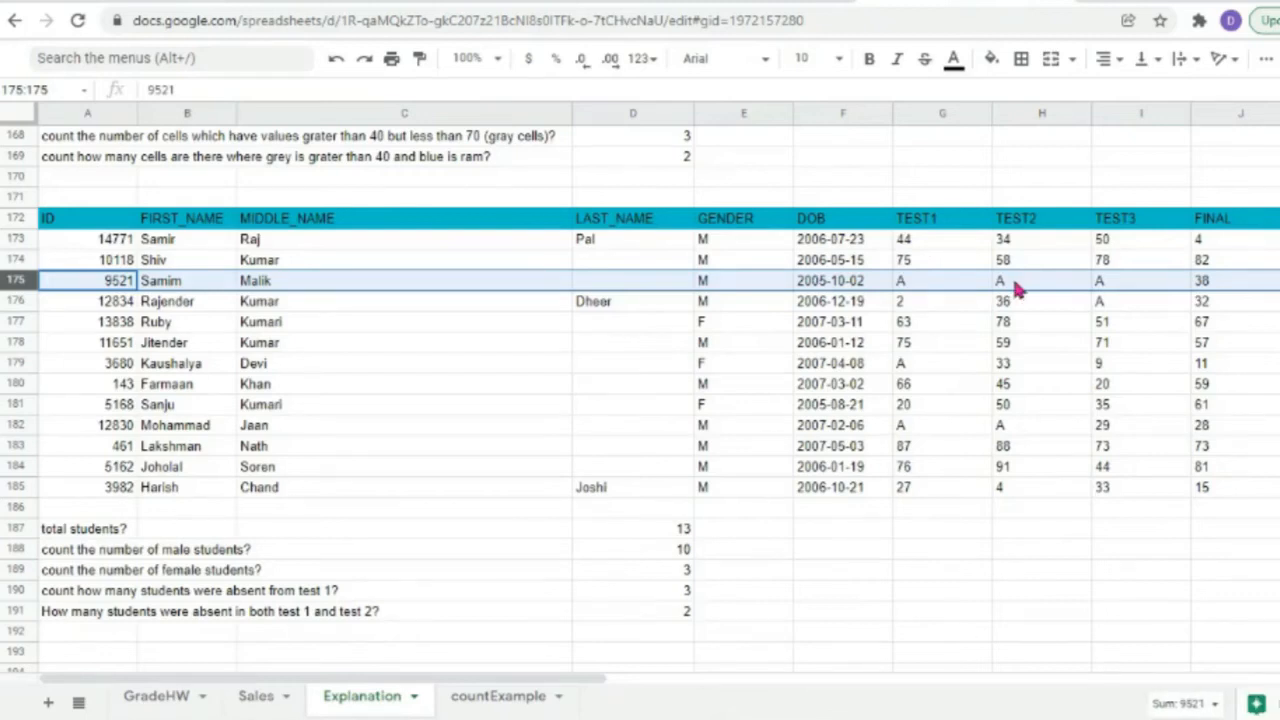
left_click(16, 366)
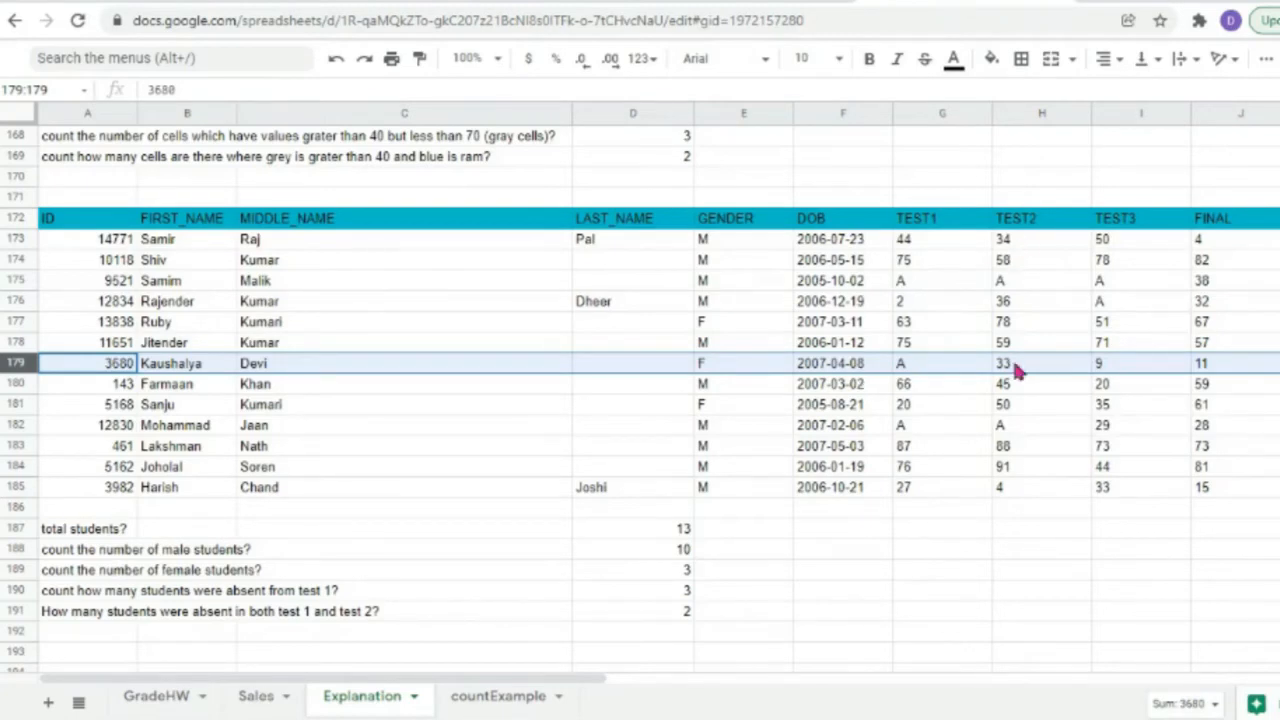
left_click(18, 425)
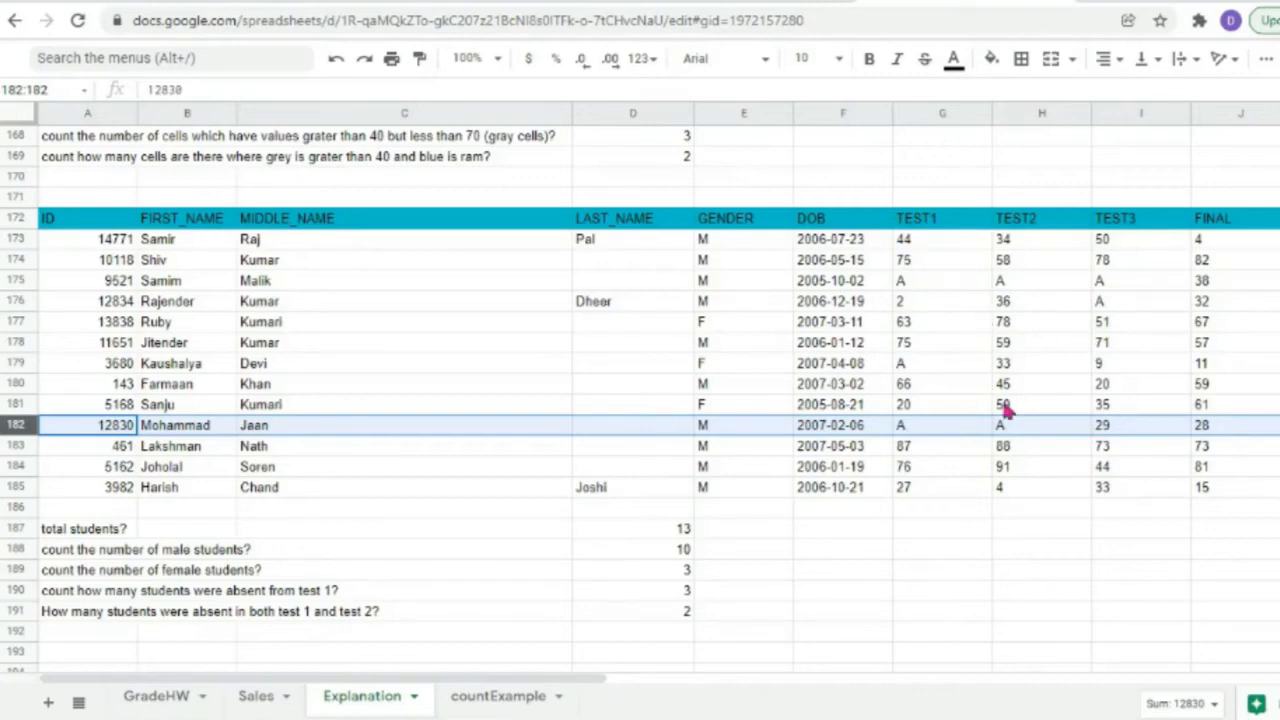
left_click(679, 614)
double_click(679, 614)
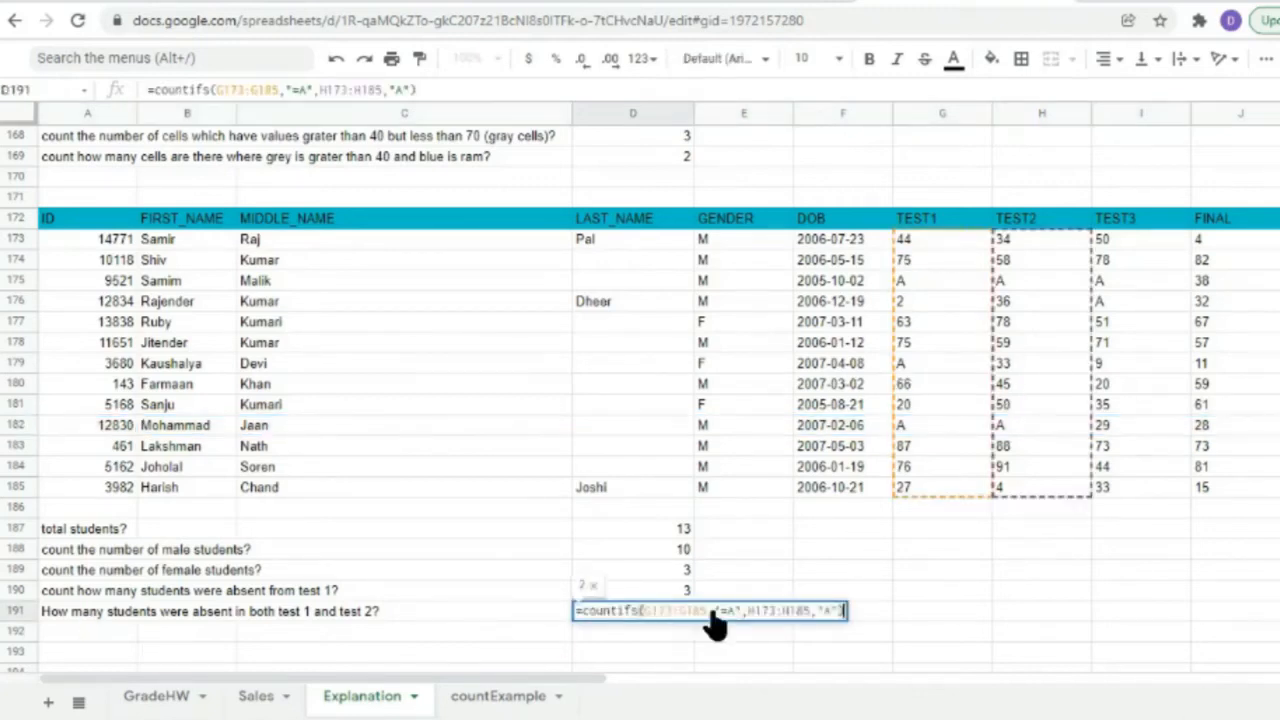
left_click(872, 618)
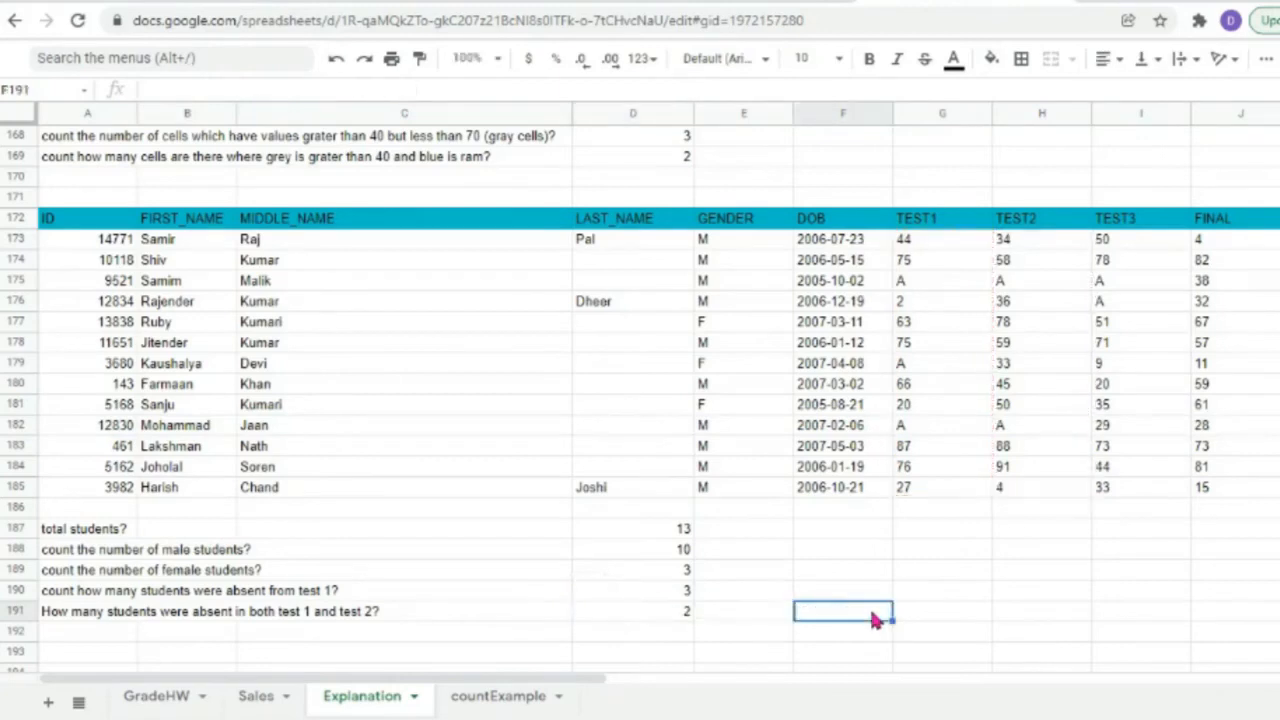
Set both G185 and H185 to "A" and check how the COUNTIFS result in D191 responds.
double_click(926, 490)
left_click_drag(919, 489, 864, 479)
type("A")
left_click(997, 493)
double_click(997, 493)
type("A")
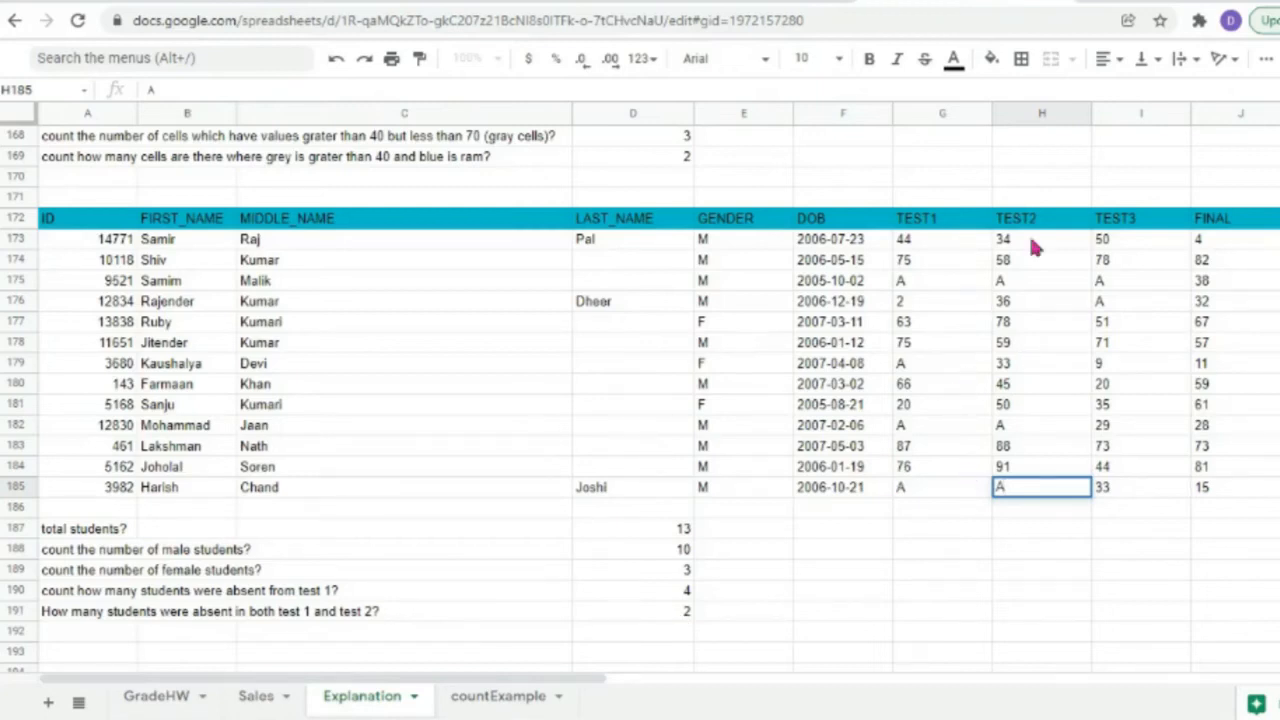
left_click(764, 614)
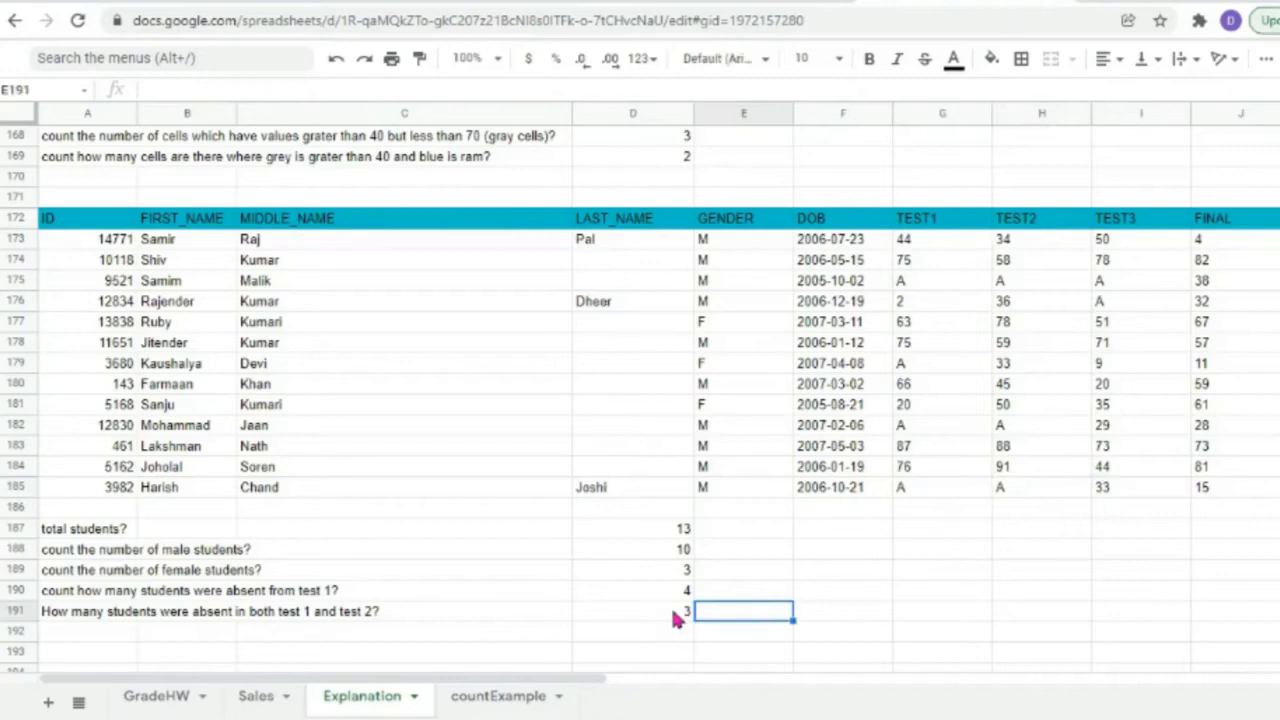
left_click(672, 614)
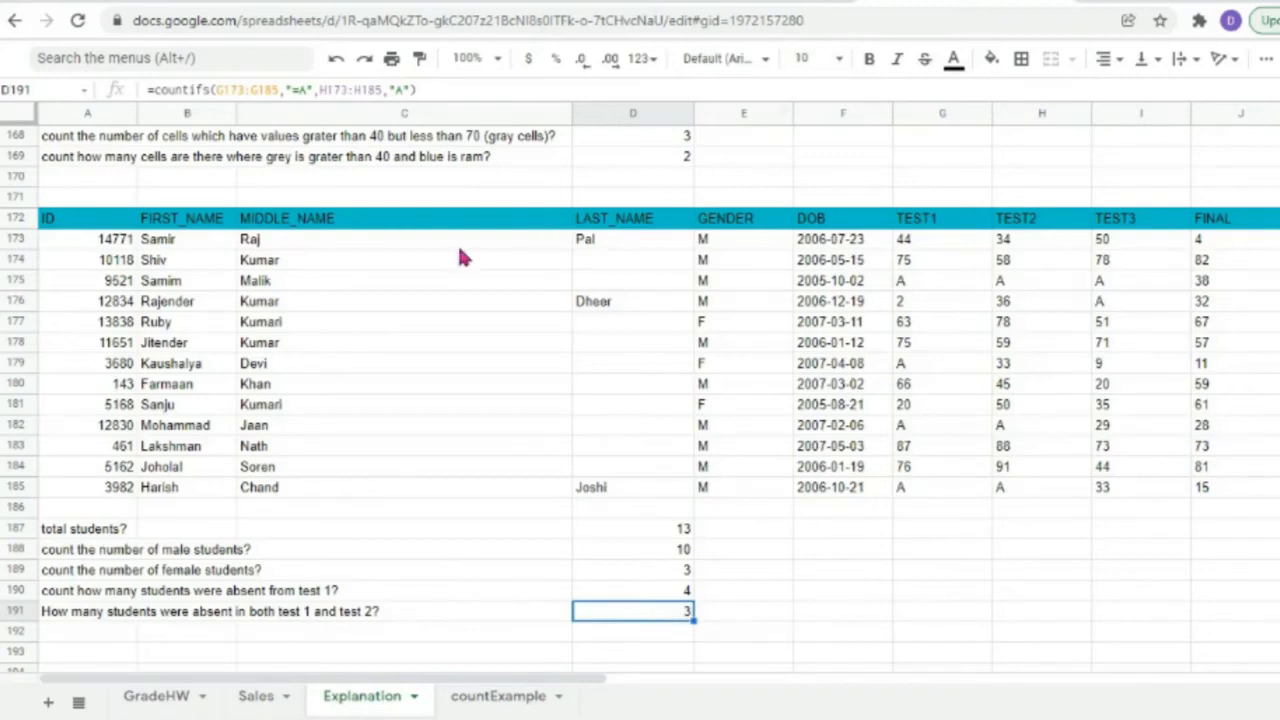
Merge the blank row cells A186:N186 below the student table and narrow columns C and D.
left_click_drag(63, 507, 1150, 510)
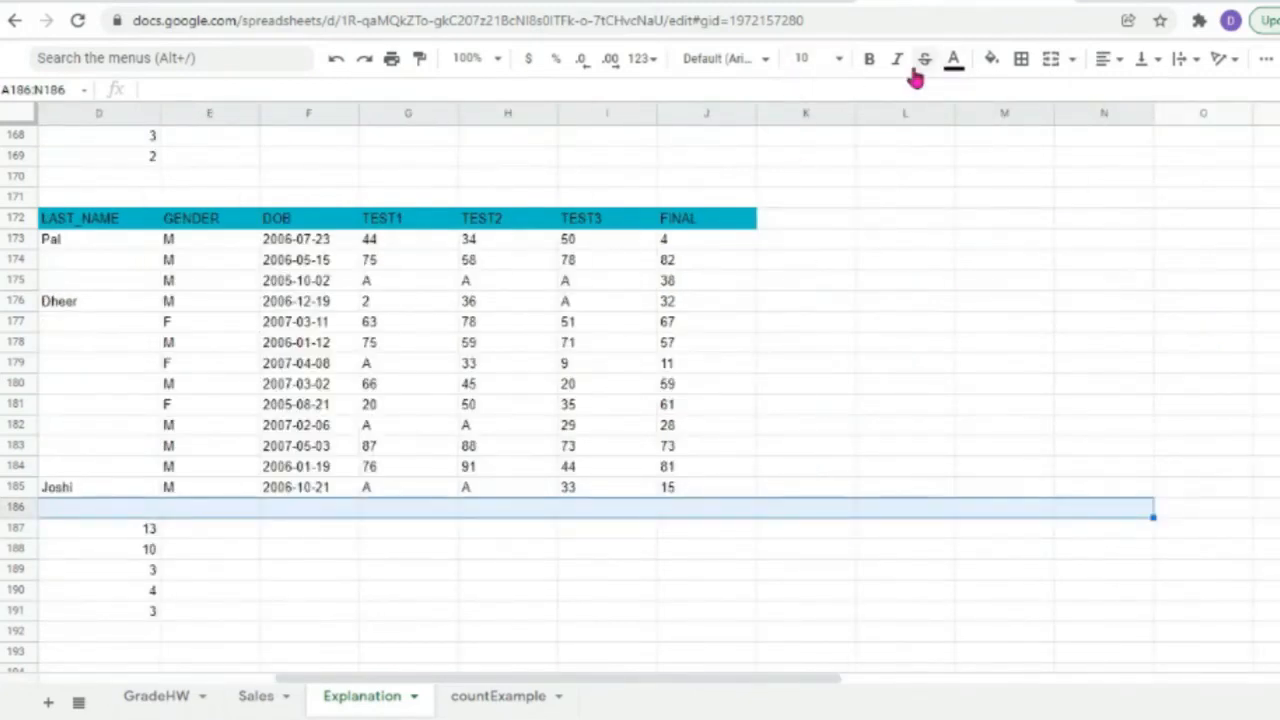
left_click(1049, 62)
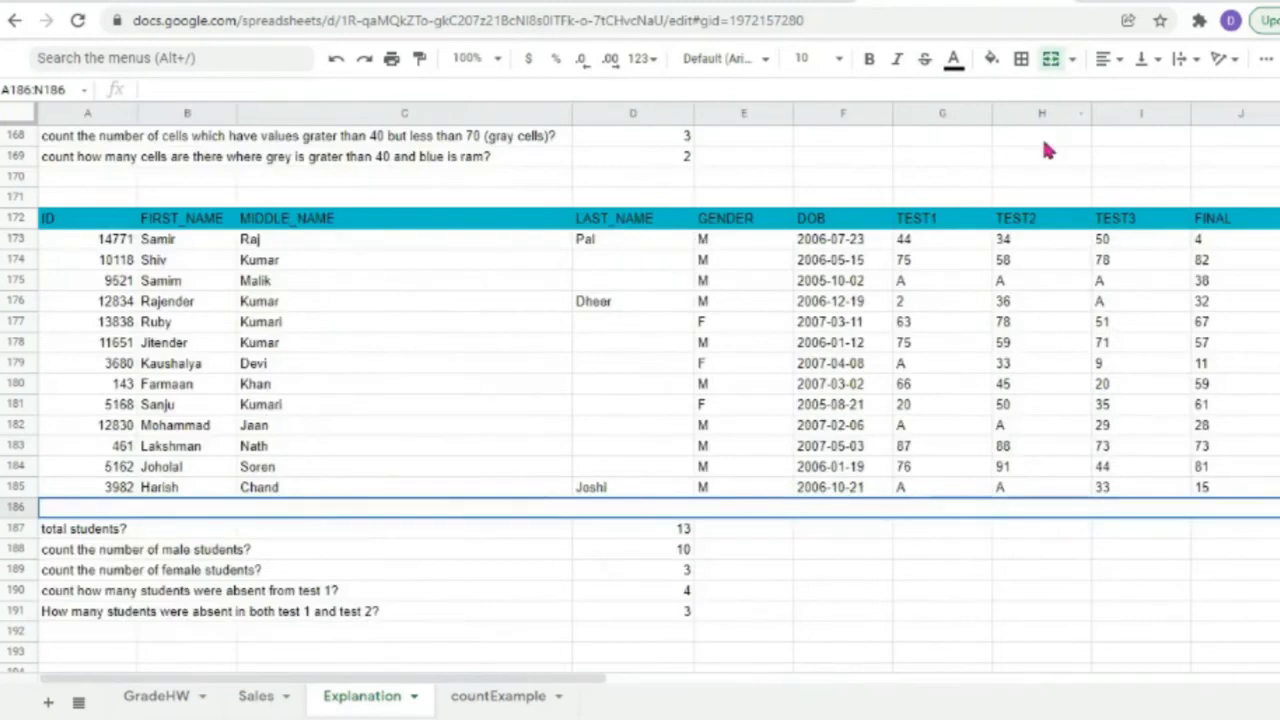
left_click_drag(572, 113, 360, 118)
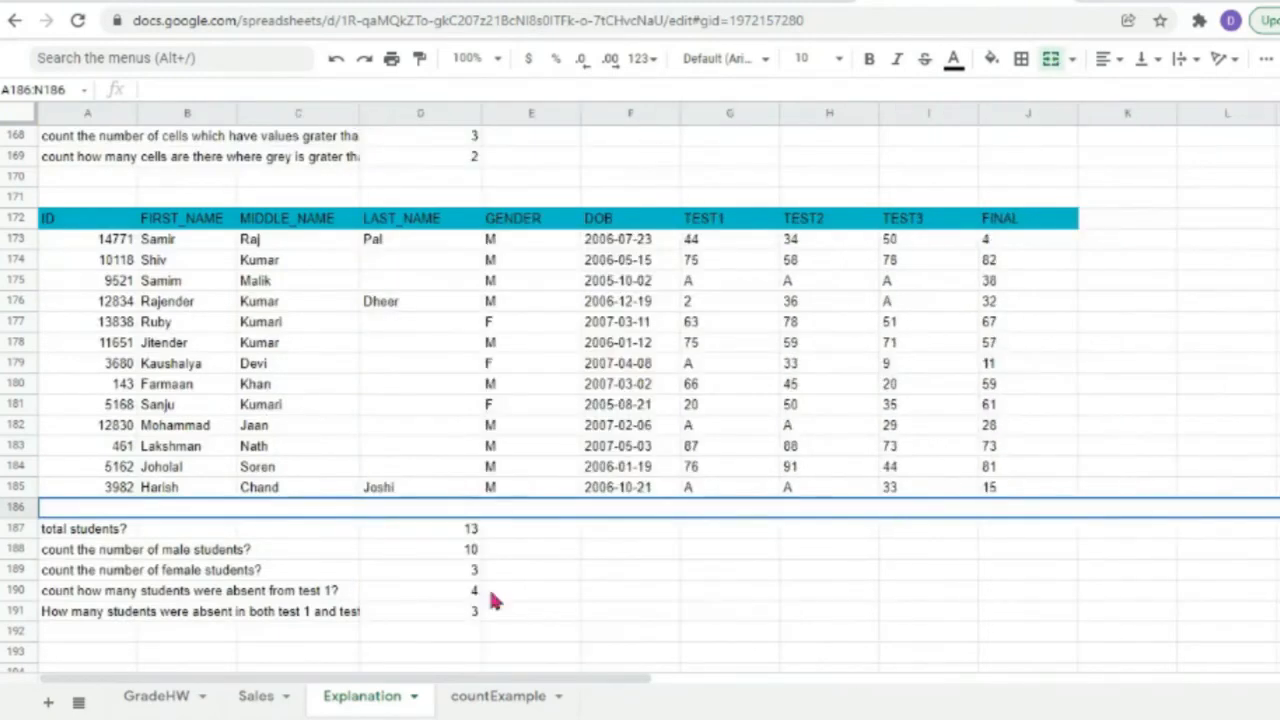
scroll(590, 581, "down", 1)
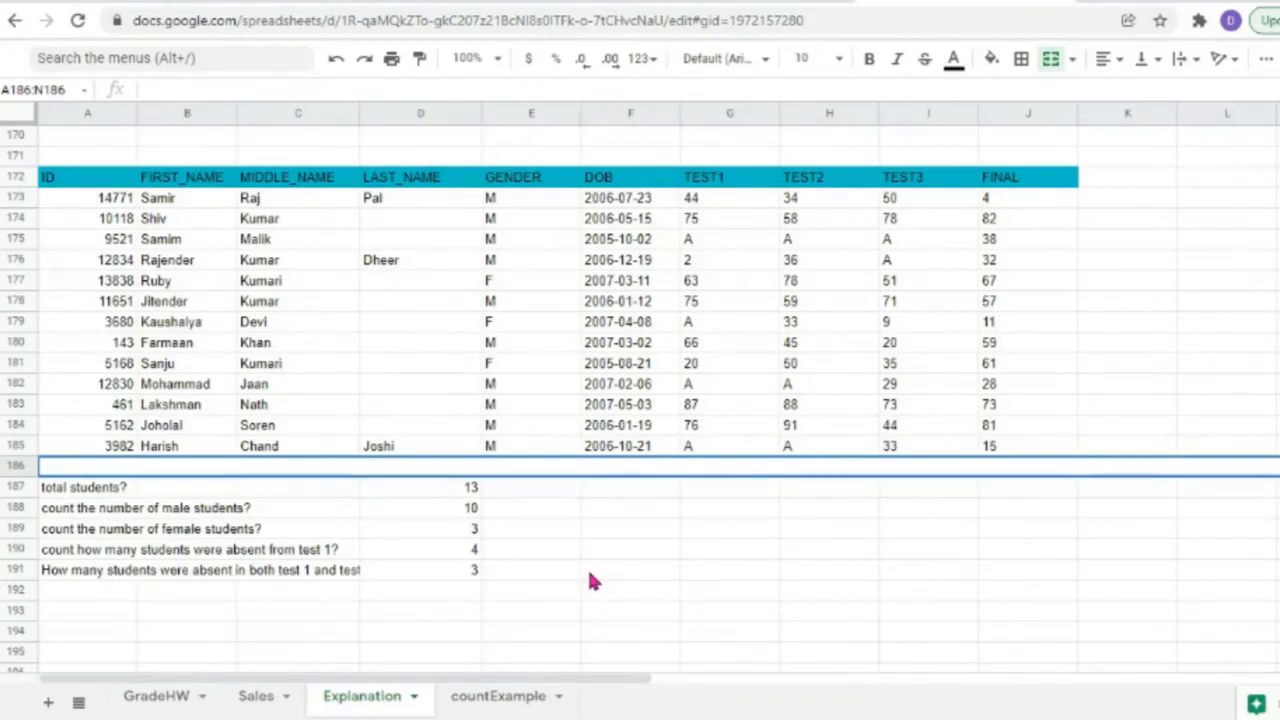
Enter the question "How many stuents are there who were absent in atleast one test" in A192.
left_click(90, 600)
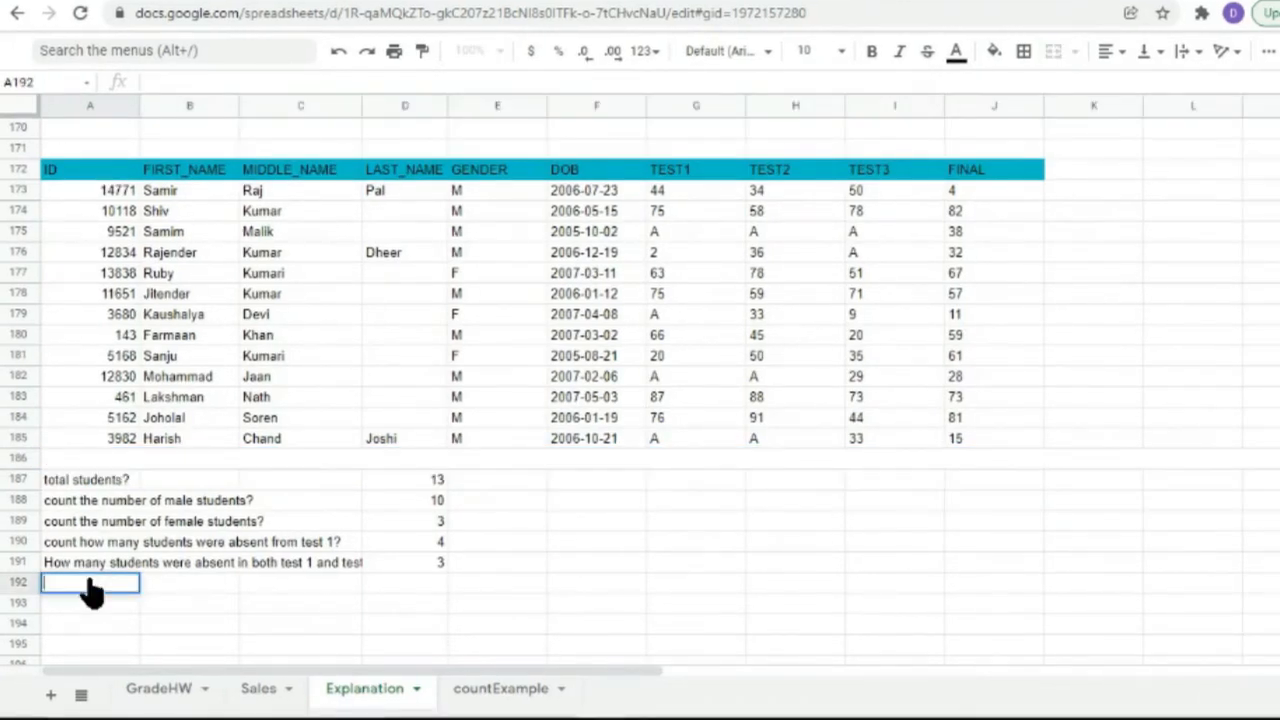
type("How many stu")
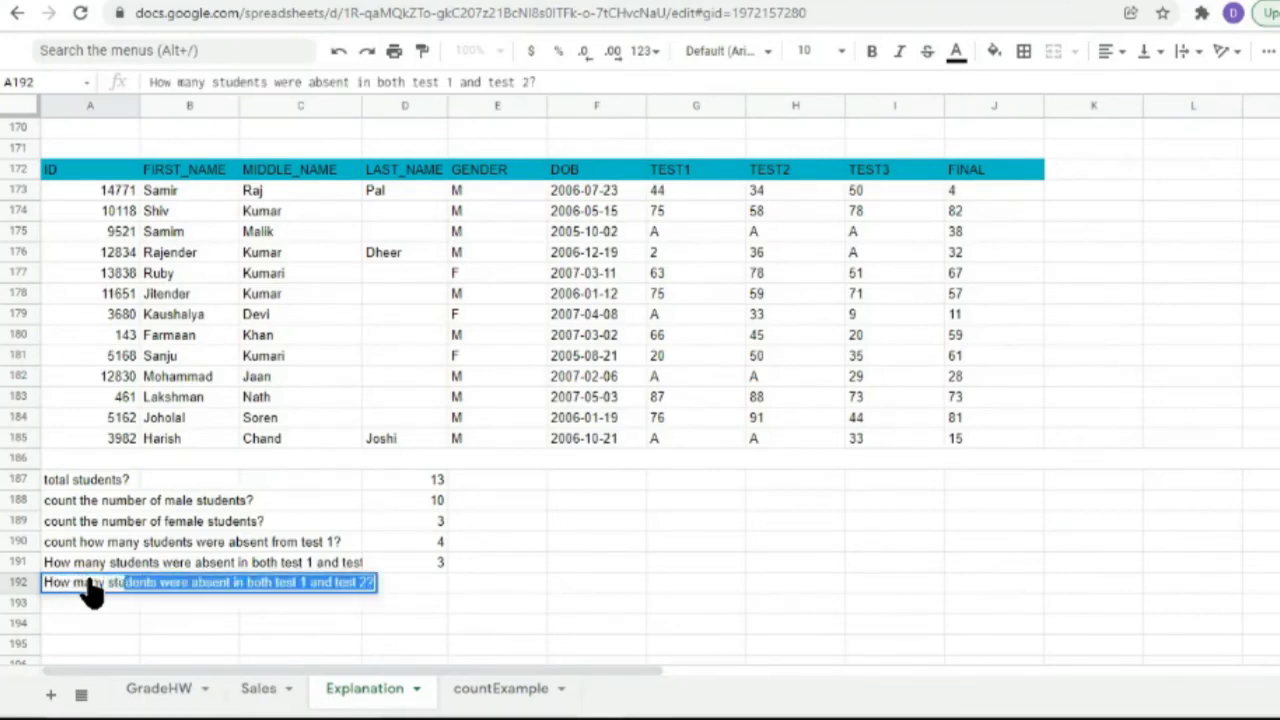
type("ents ar")
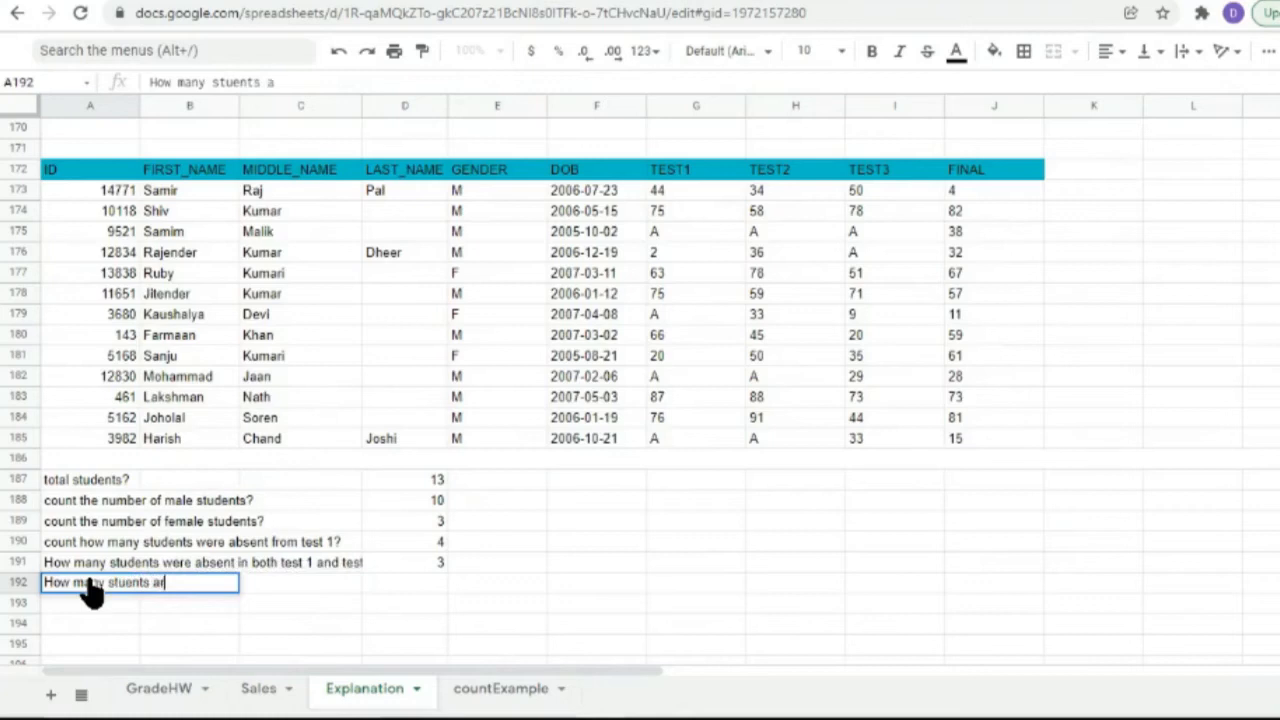
type("e there wh")
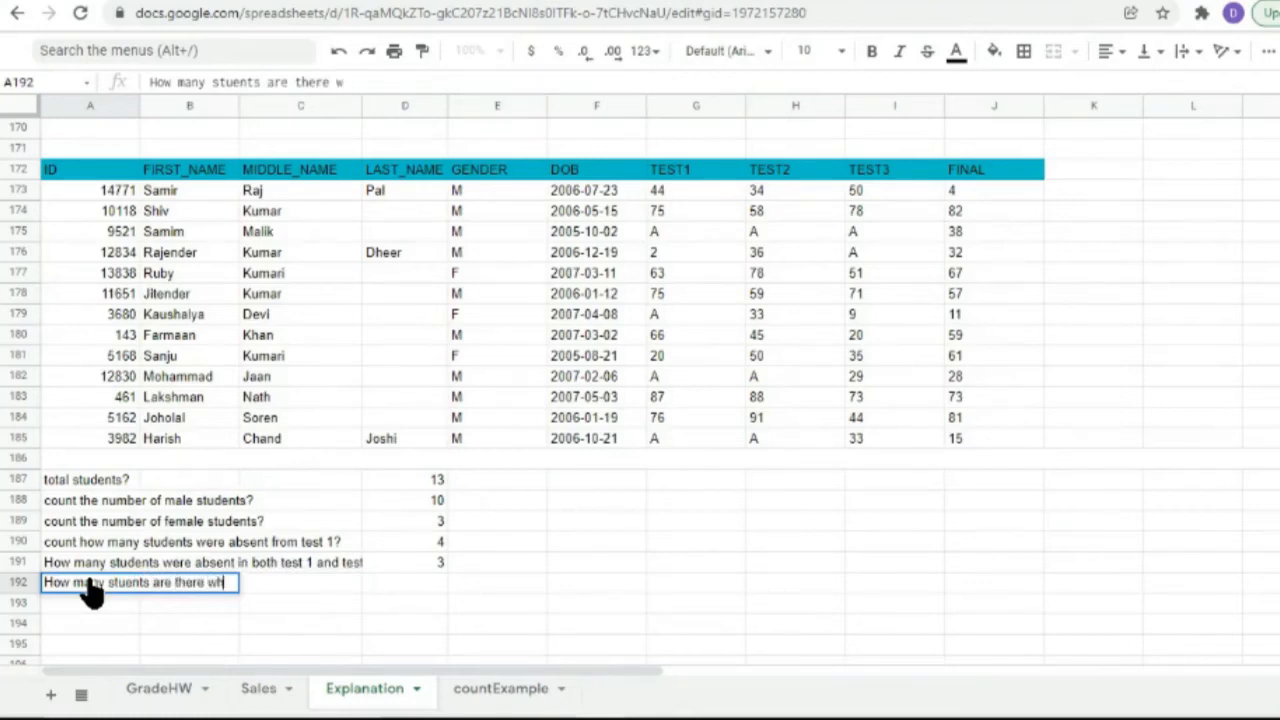
type("o were absent")
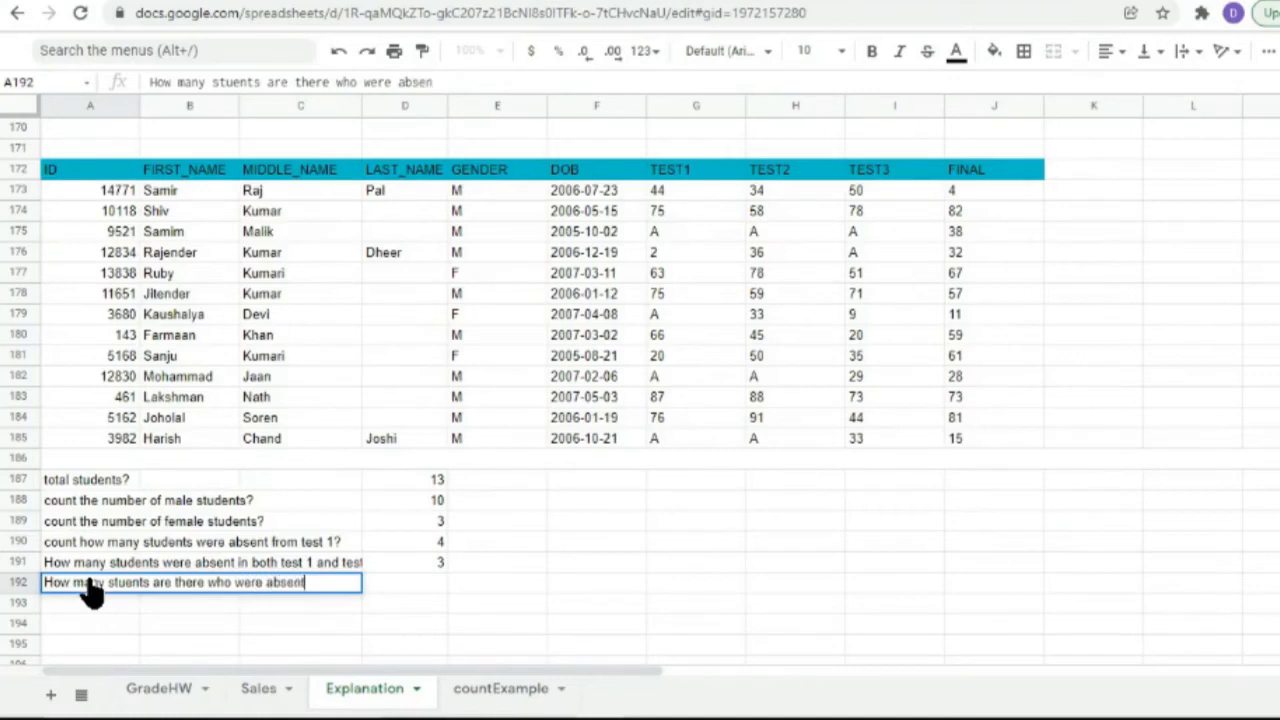
type(" in atleast on")
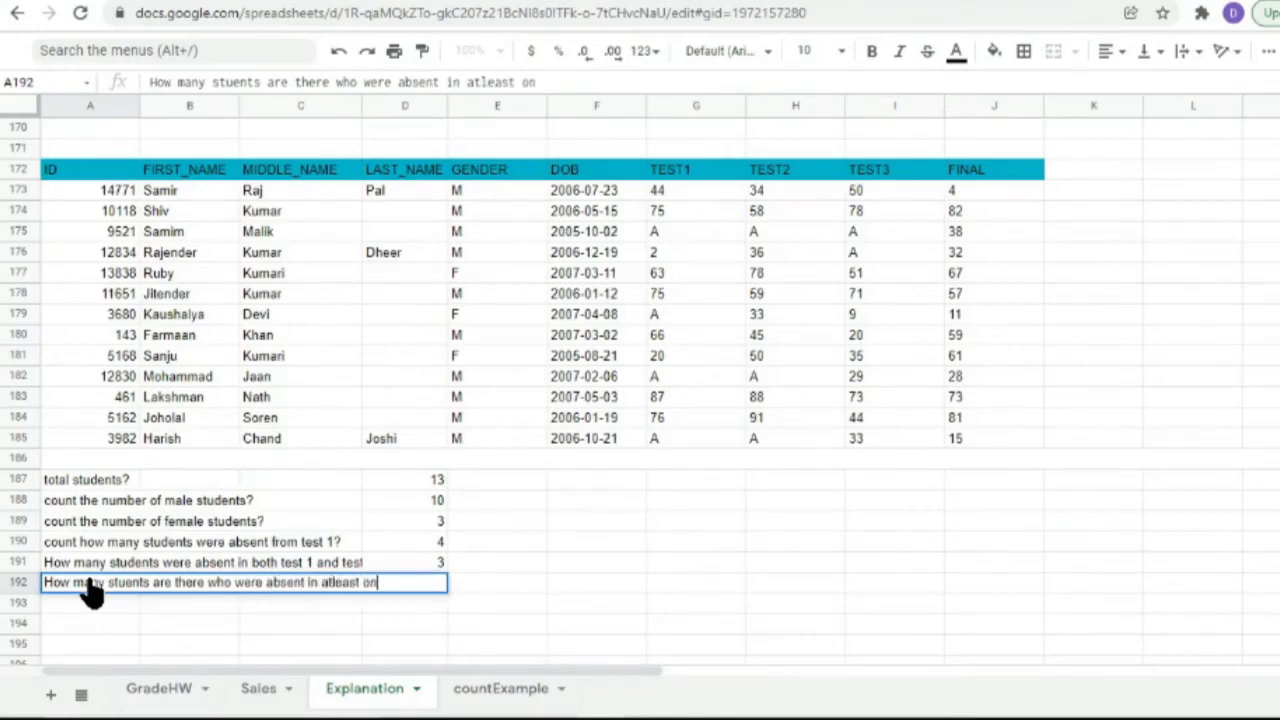
type("e tex")
type("test")
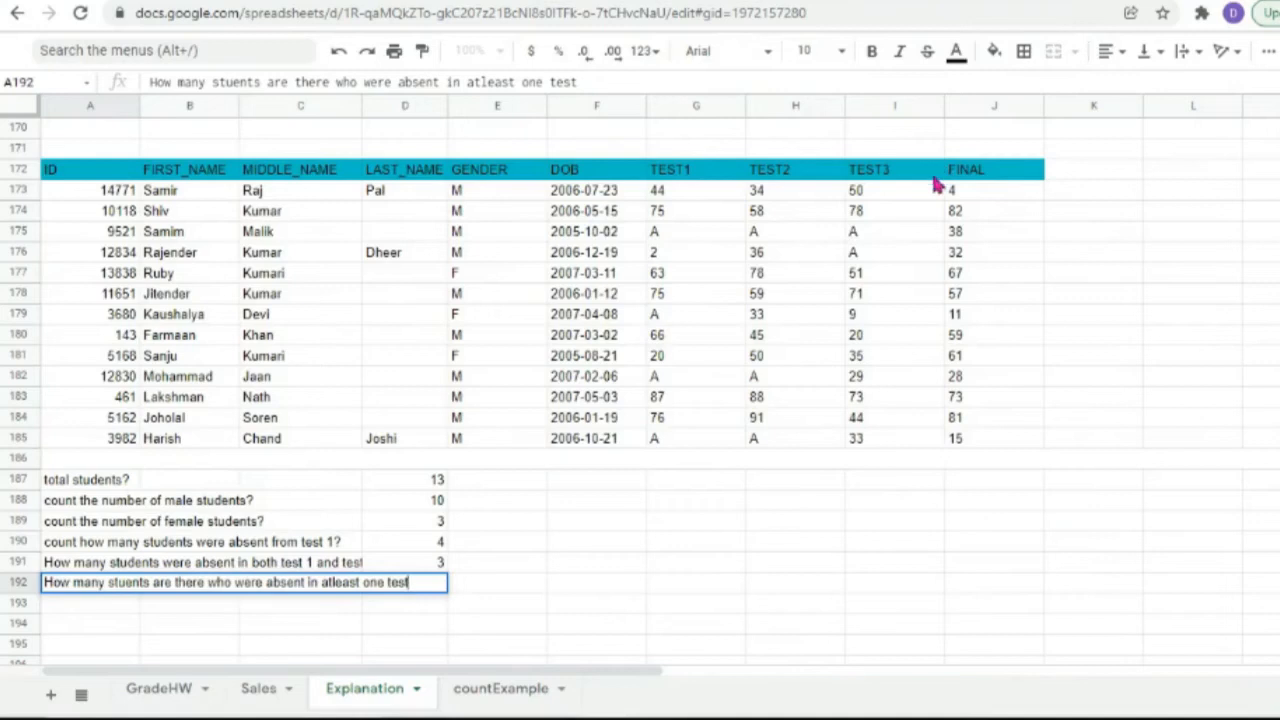
left_click(990, 180)
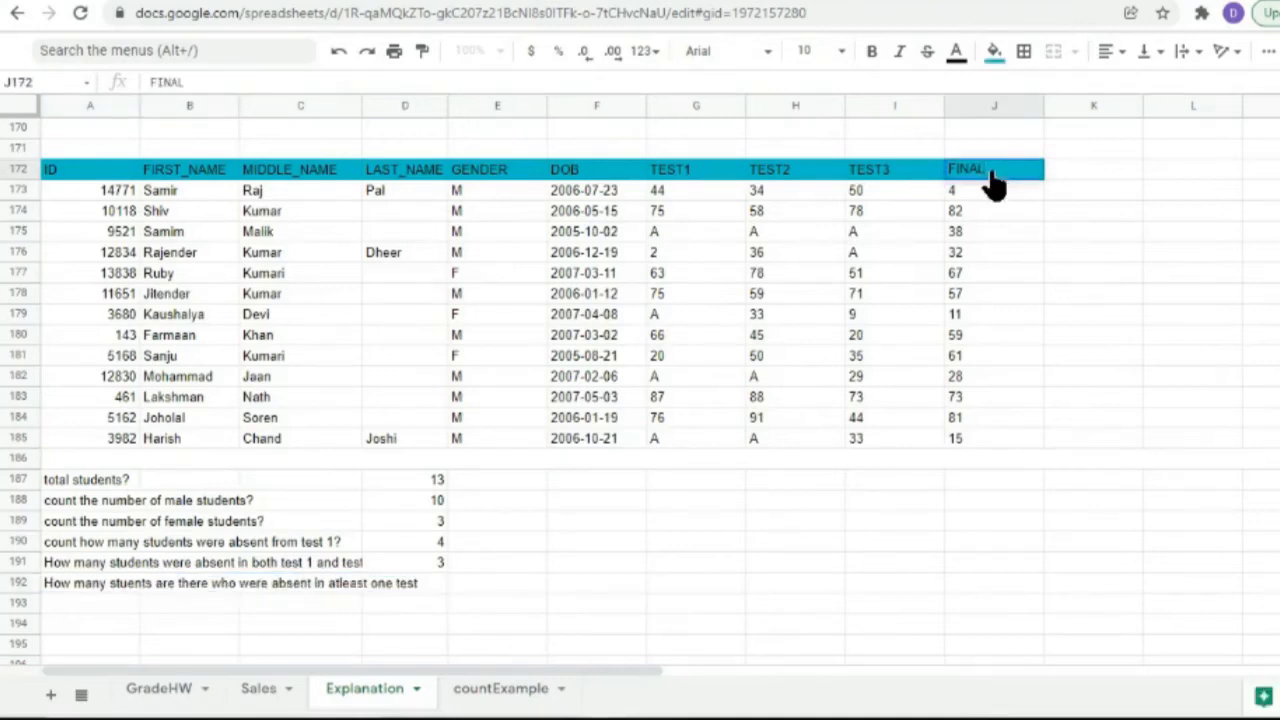
Rename the last column header in J172 to "FINAL_TEST".
type("_test")
key("BackSpace")
key("BackSpace")
type("TEST")
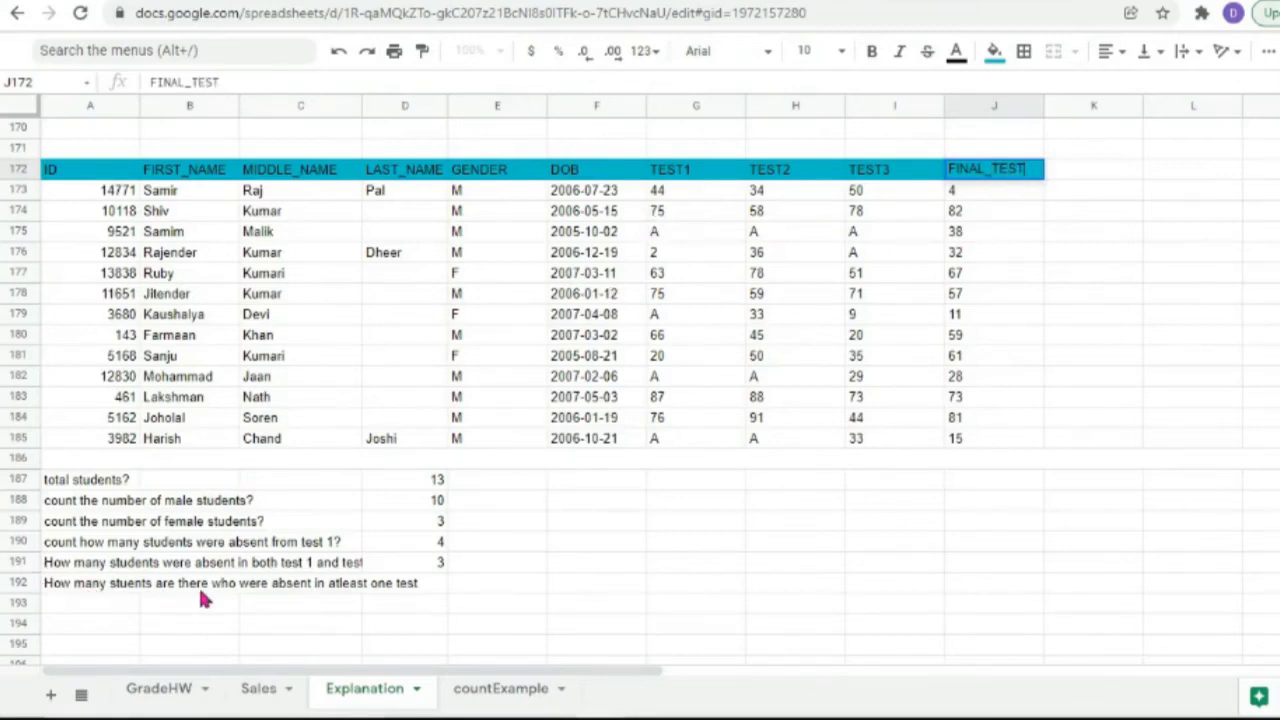
left_click(366, 592)
Add a question mark to the end of the question in A192.
left_click(62, 590)
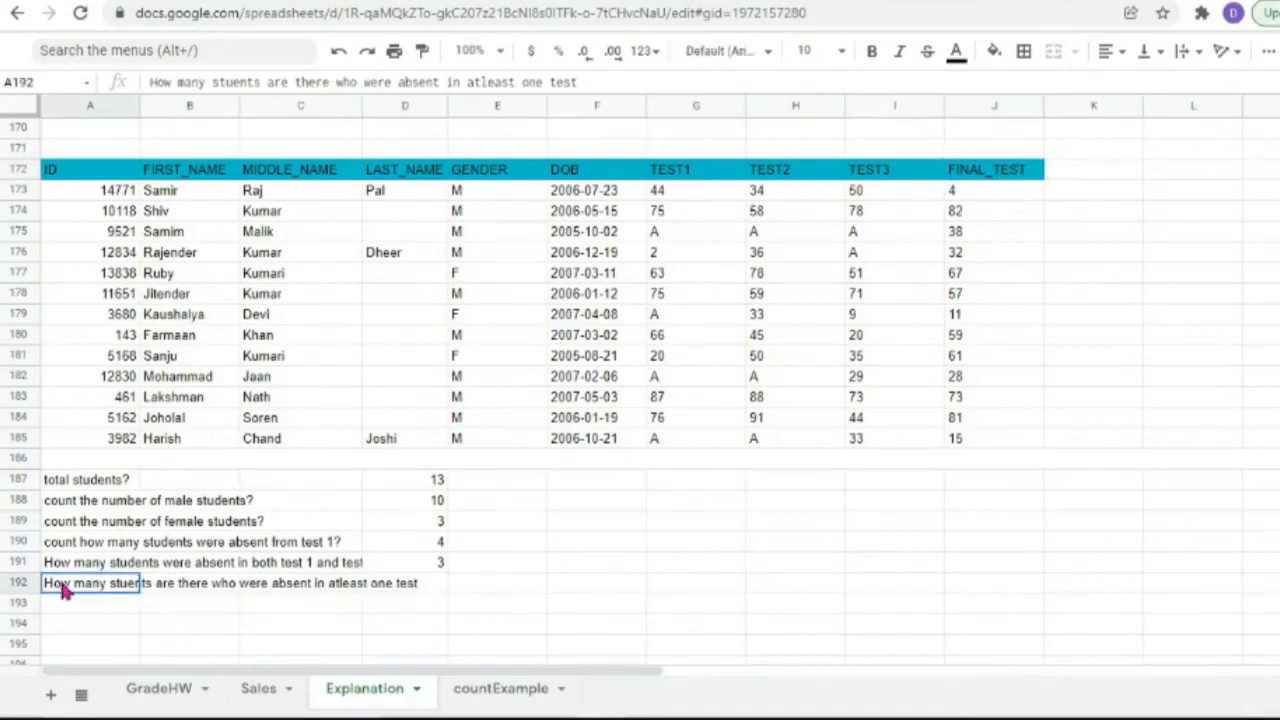
double_click(62, 590)
type("?")
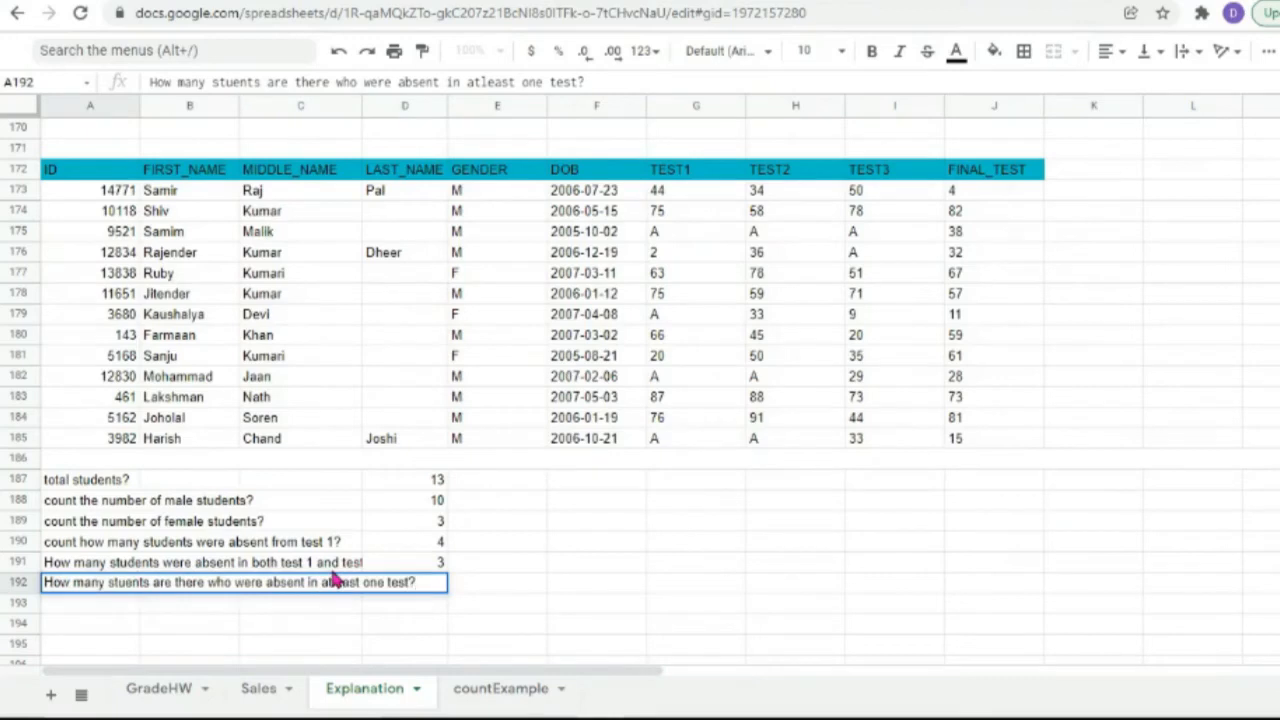
left_click(250, 612)
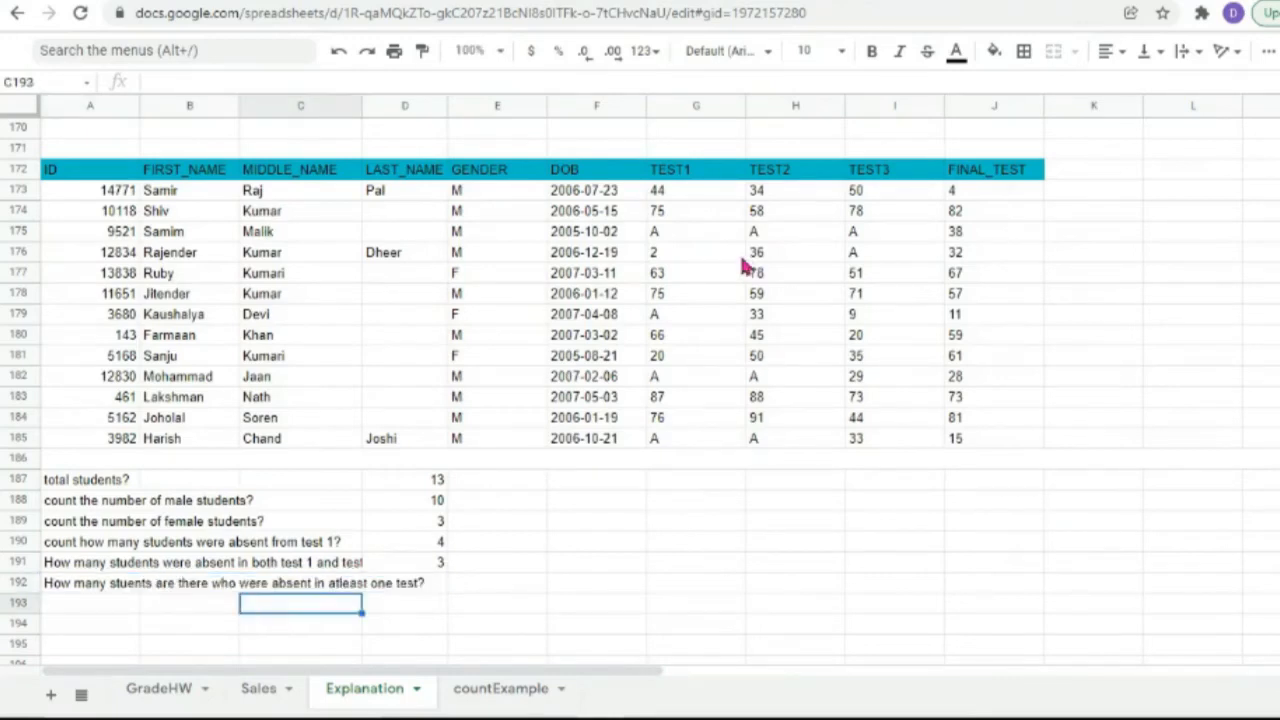
Go through student rows 173 to 185 one by one, checking each for at least one test marked "A".
left_click(18, 192)
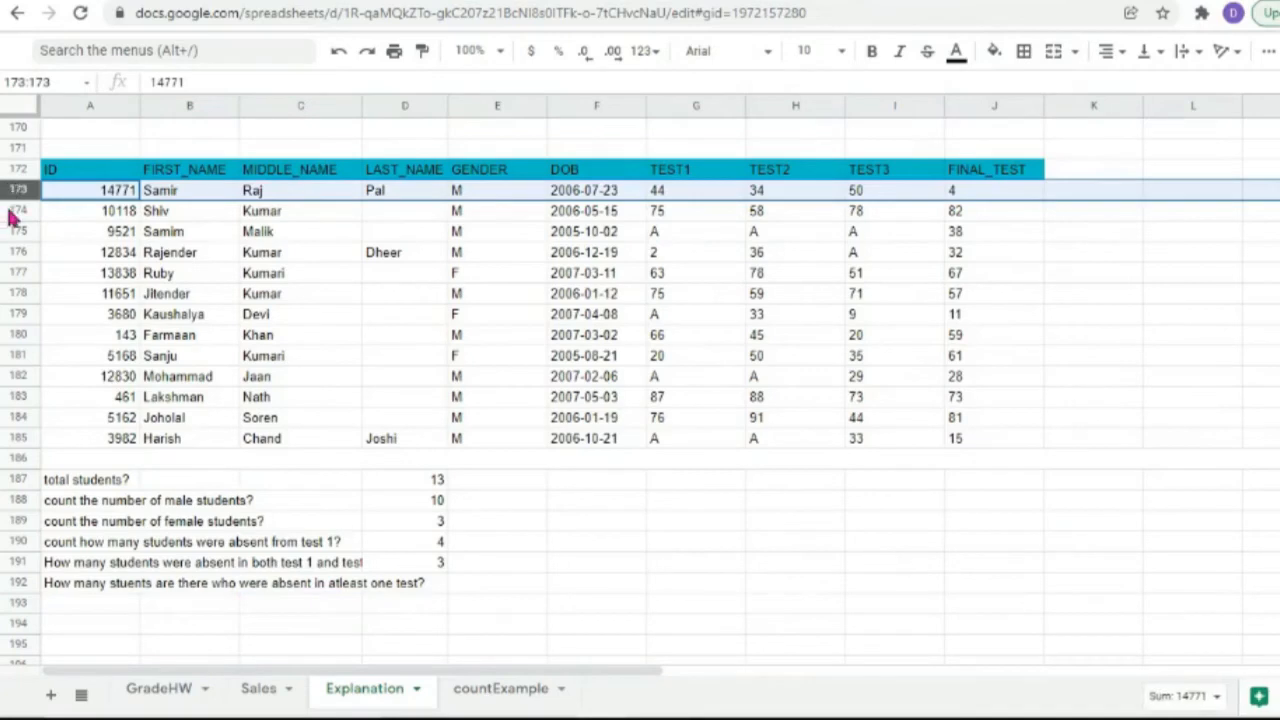
left_click(12, 211)
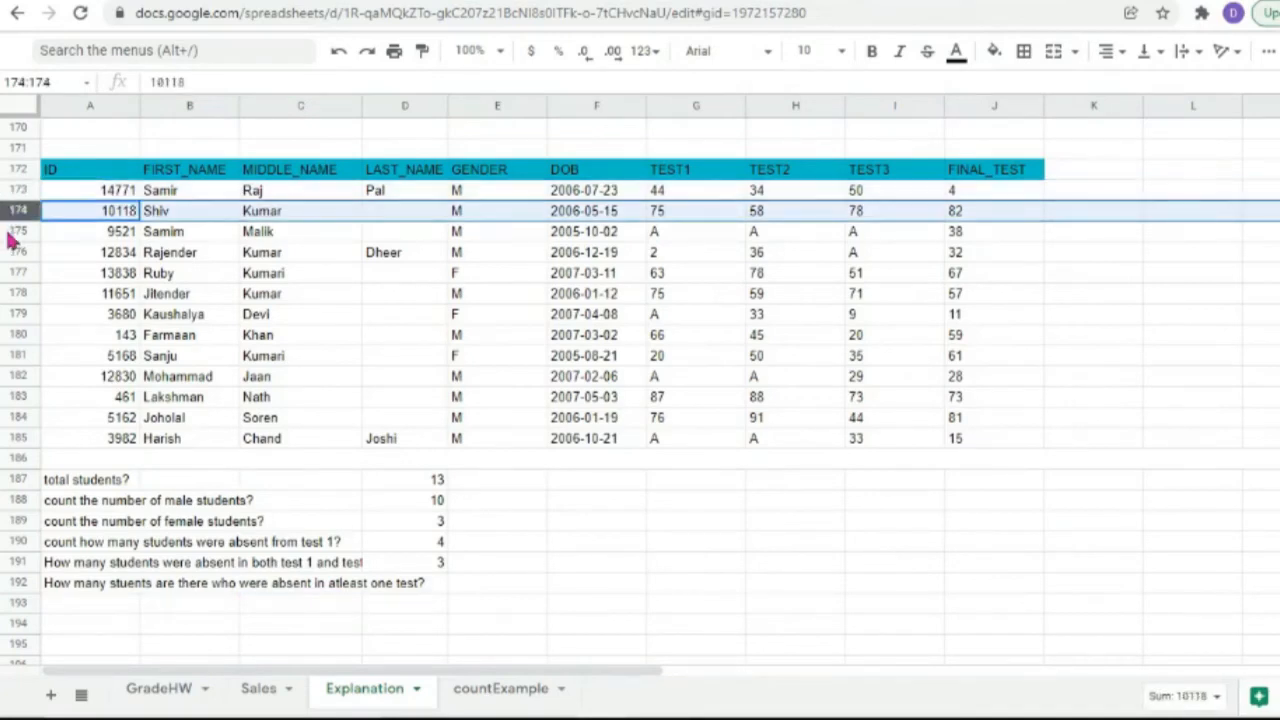
left_click(8, 231)
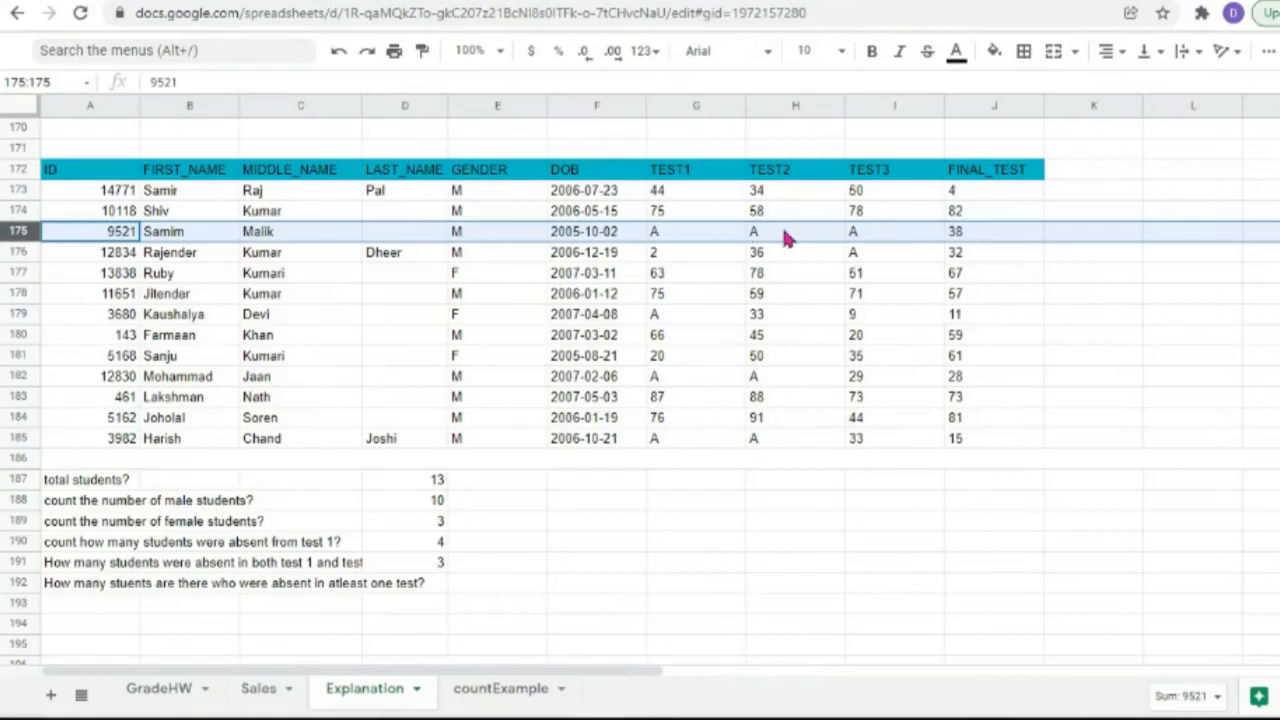
left_click(22, 250)
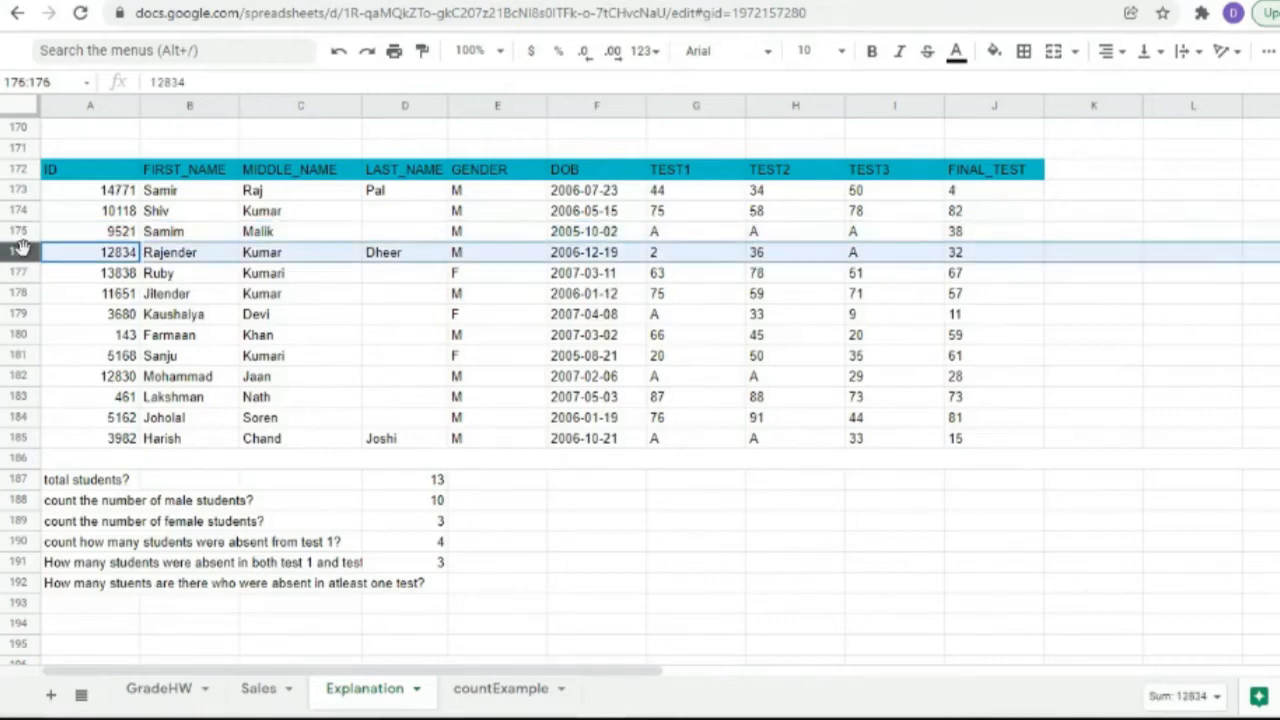
left_click(8, 272)
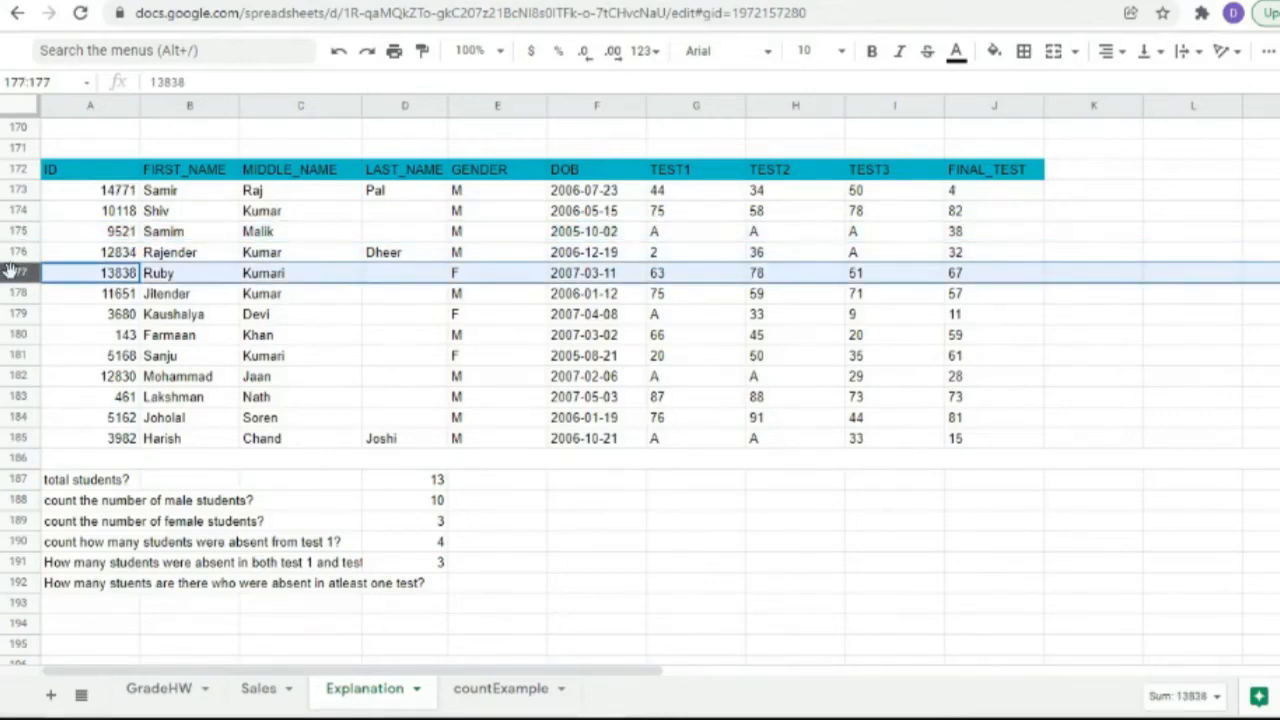
left_click(10, 294)
left_click(8, 312)
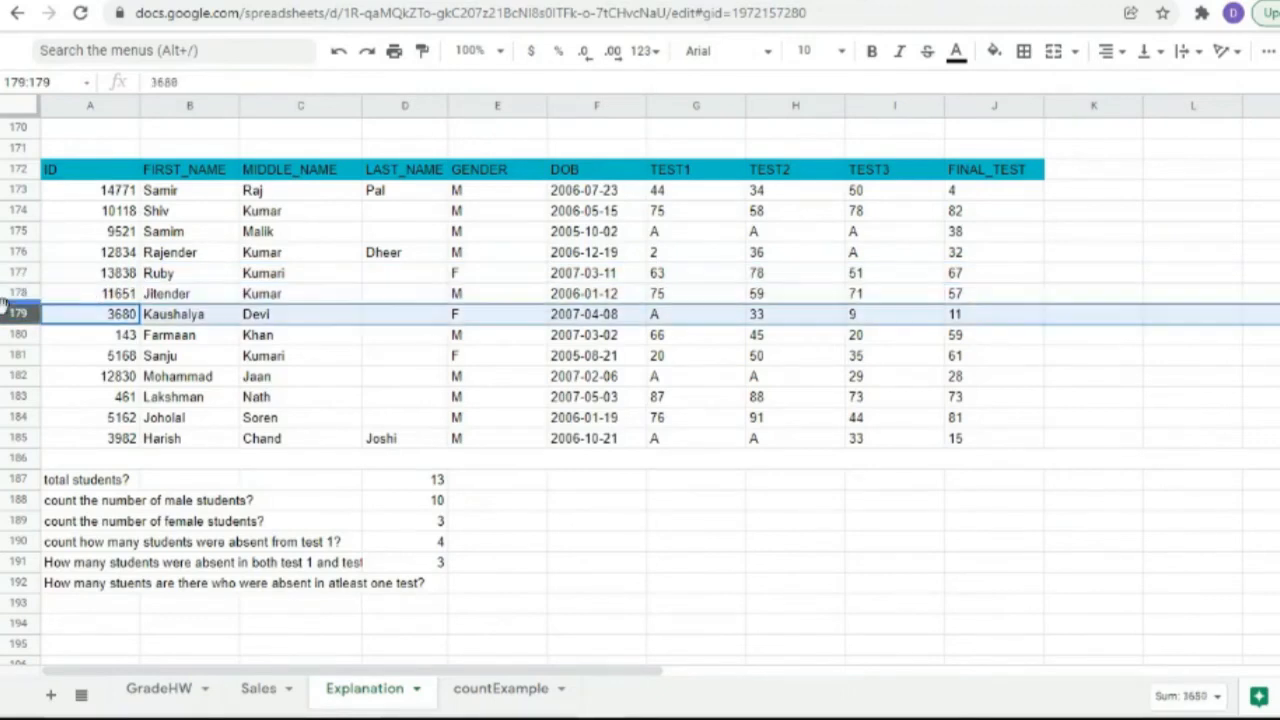
left_click(8, 334)
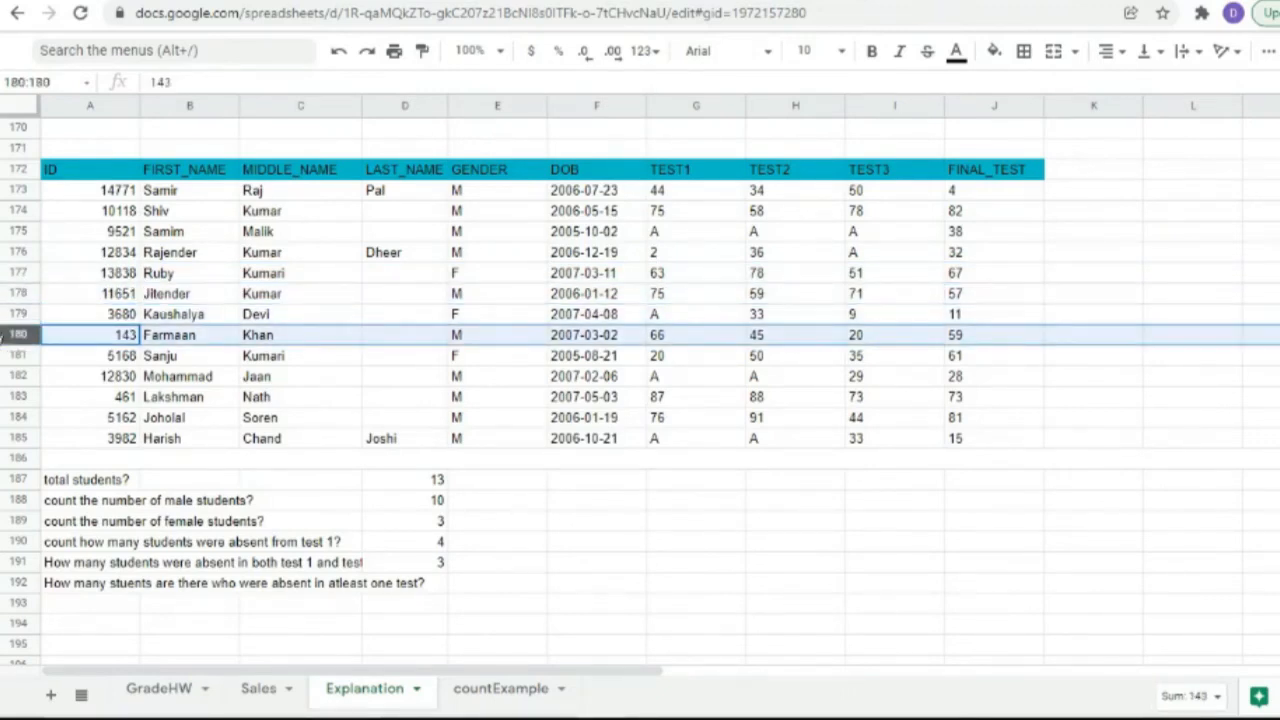
left_click(8, 356)
left_click(8, 375)
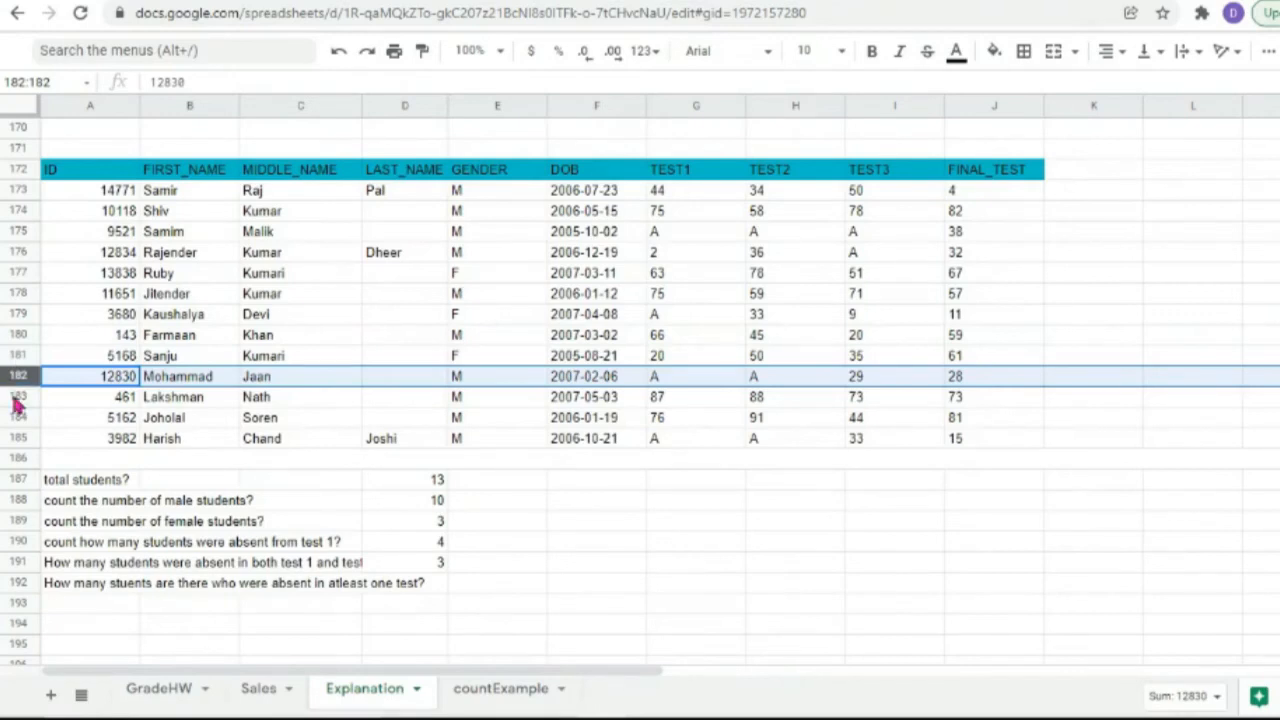
left_click(12, 397)
left_click(12, 418)
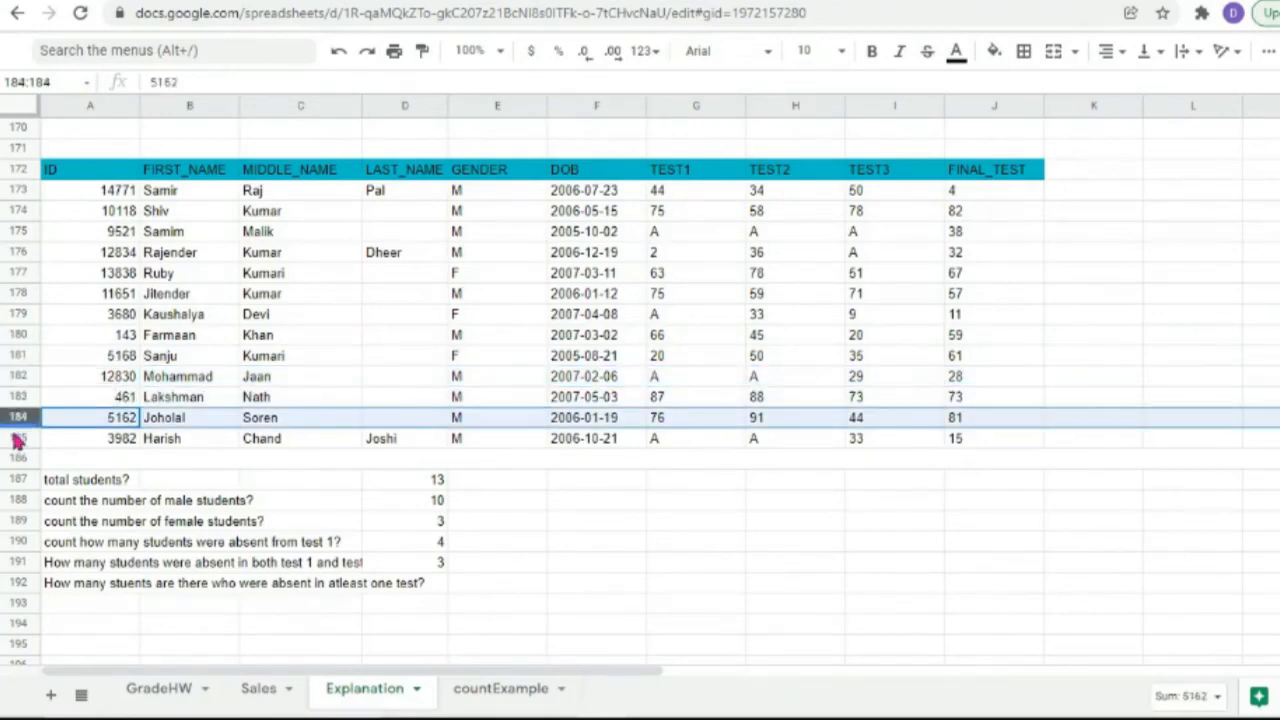
left_click(12, 434)
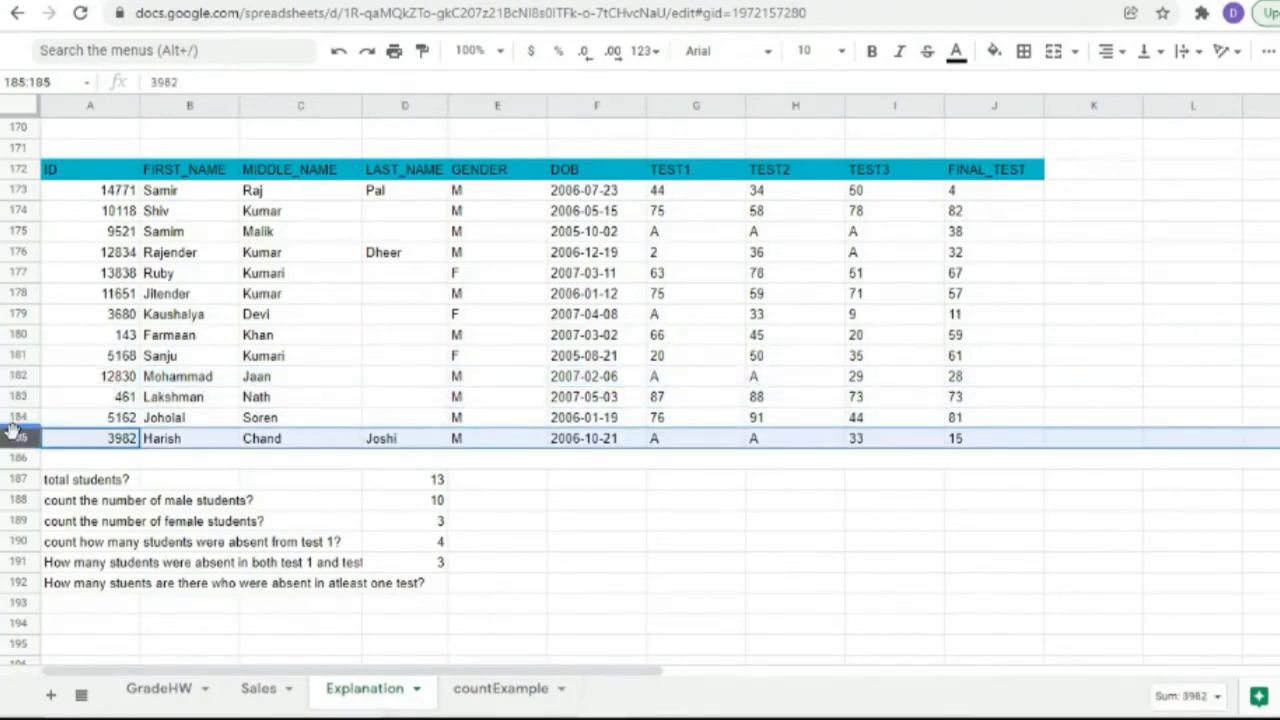
left_click(657, 314)
left_click(20, 313)
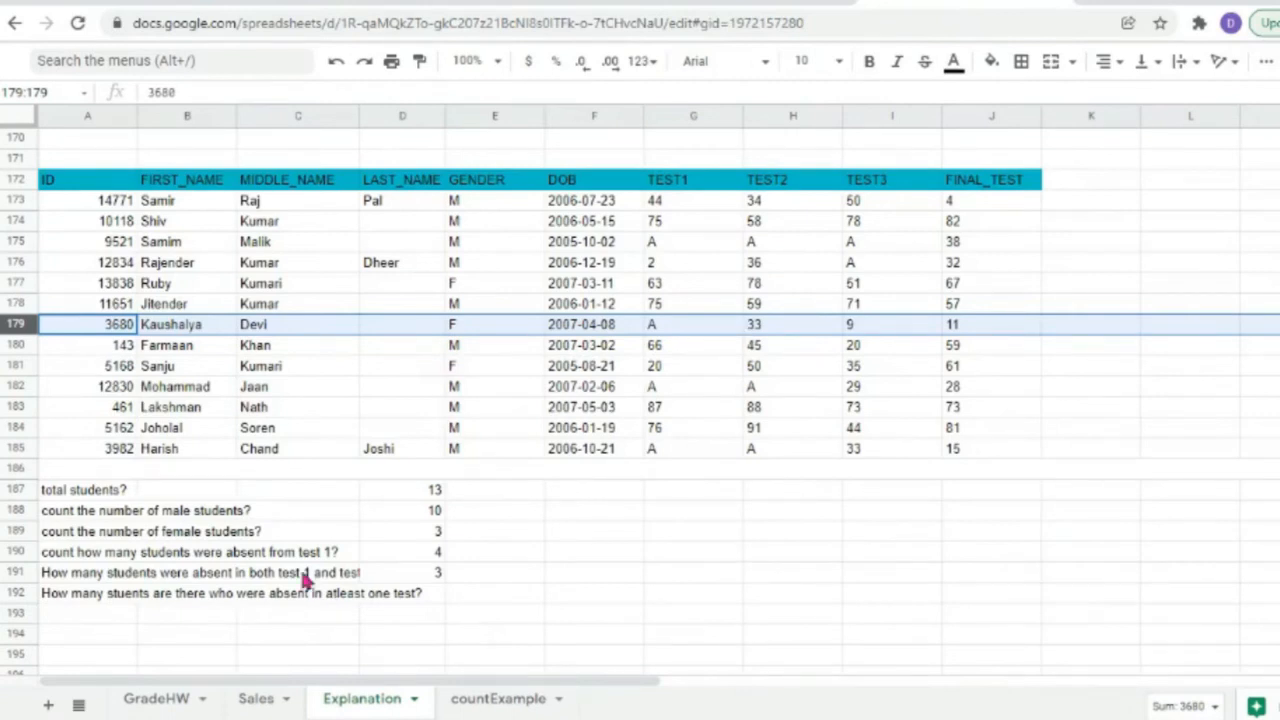
Review the COUNTIFS formula in D191 and compare it with what the question in row 192 asks.
left_click(412, 576)
double_click(410, 577)
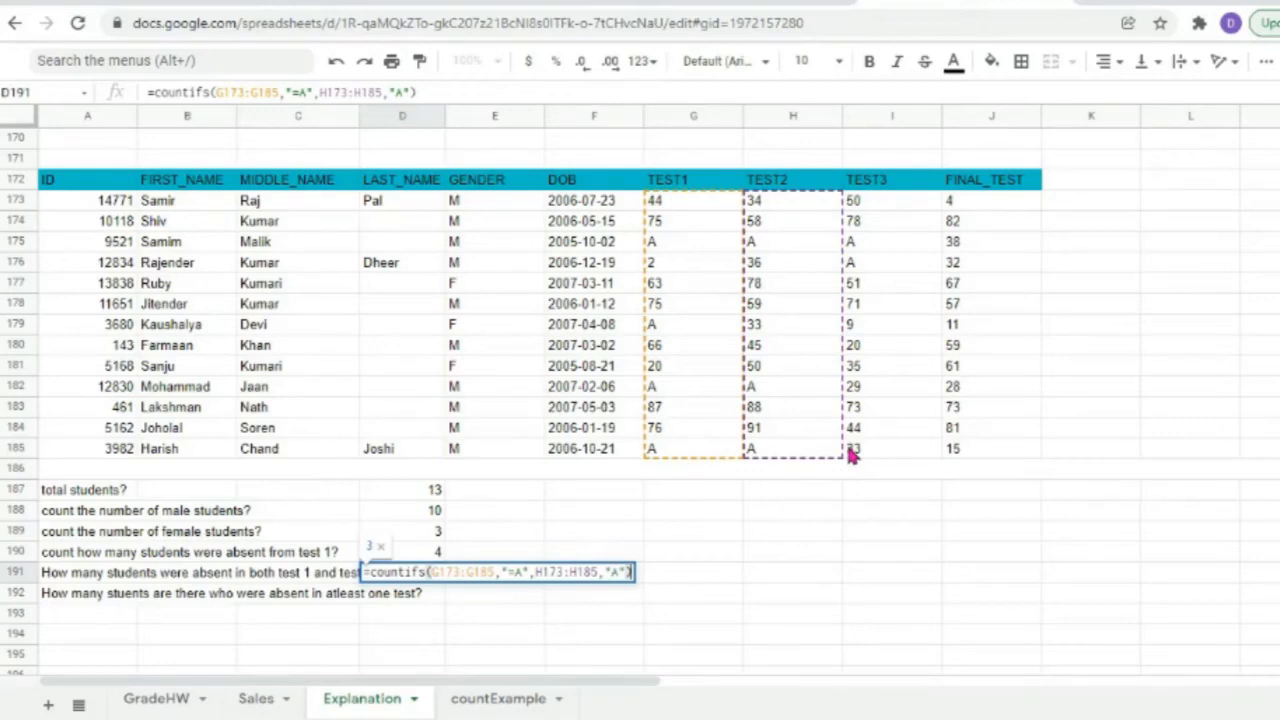
left_click(60, 600)
left_click(14, 593)
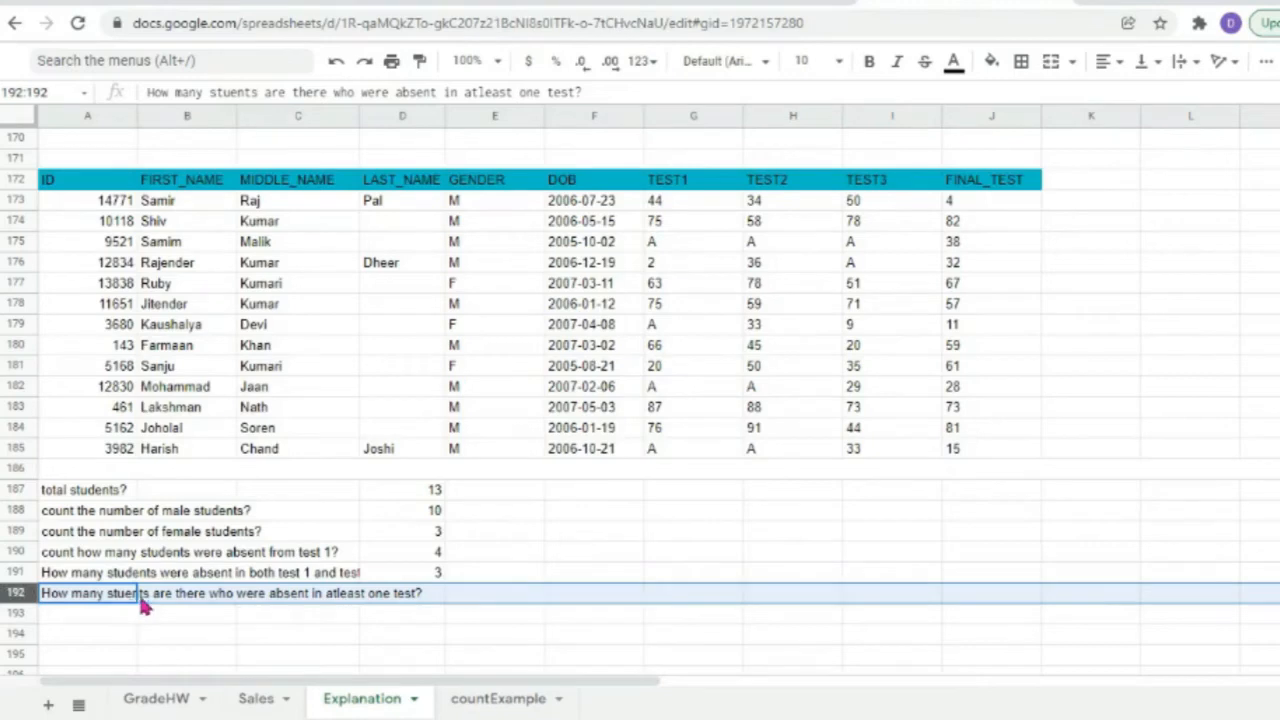
left_click(152, 600)
left_click(12, 592)
Examine the TEST1 to FINAL_TEST entries of rows 173 to 175 against the question in row 192.
left_click(1085, 185)
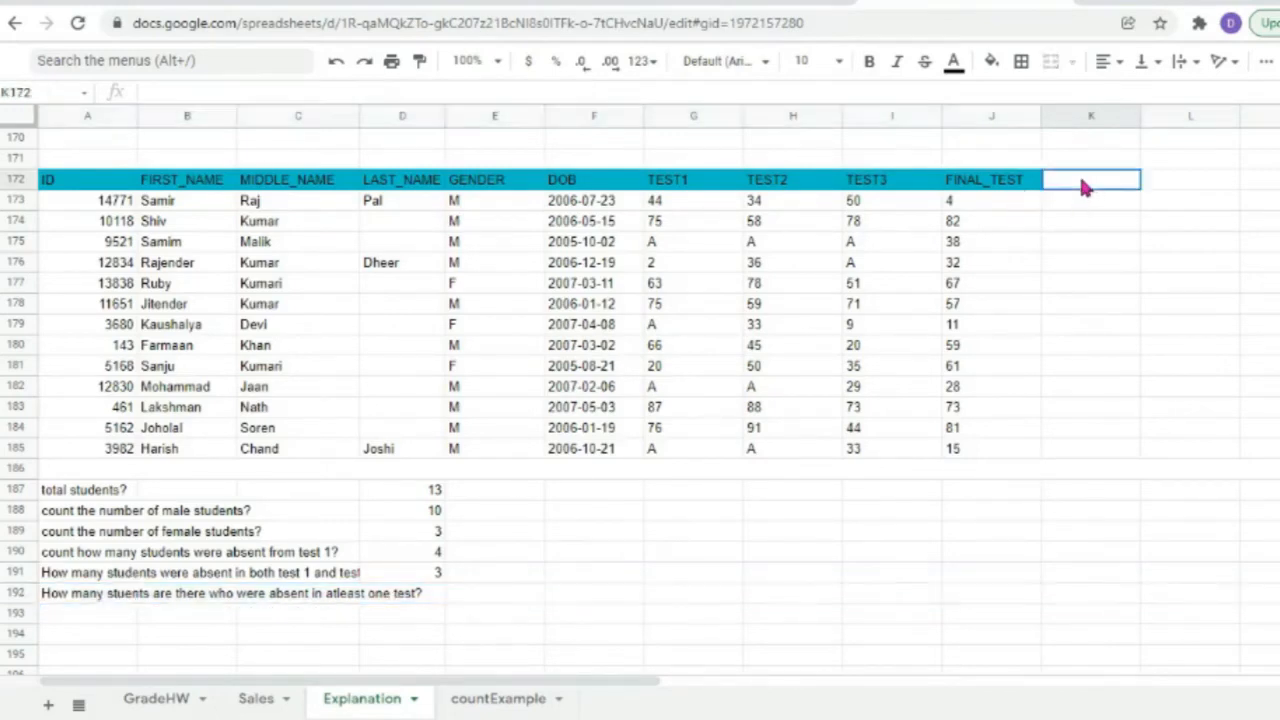
left_click(660, 204)
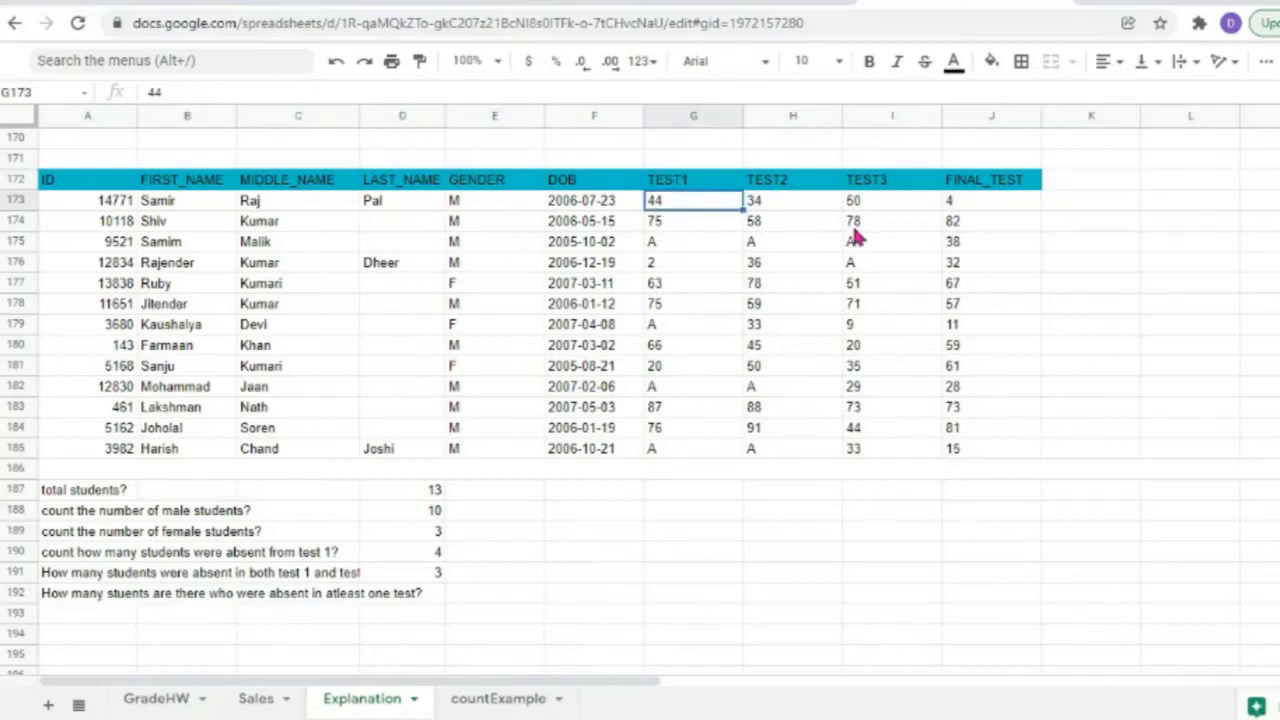
left_click_drag(677, 209, 962, 214)
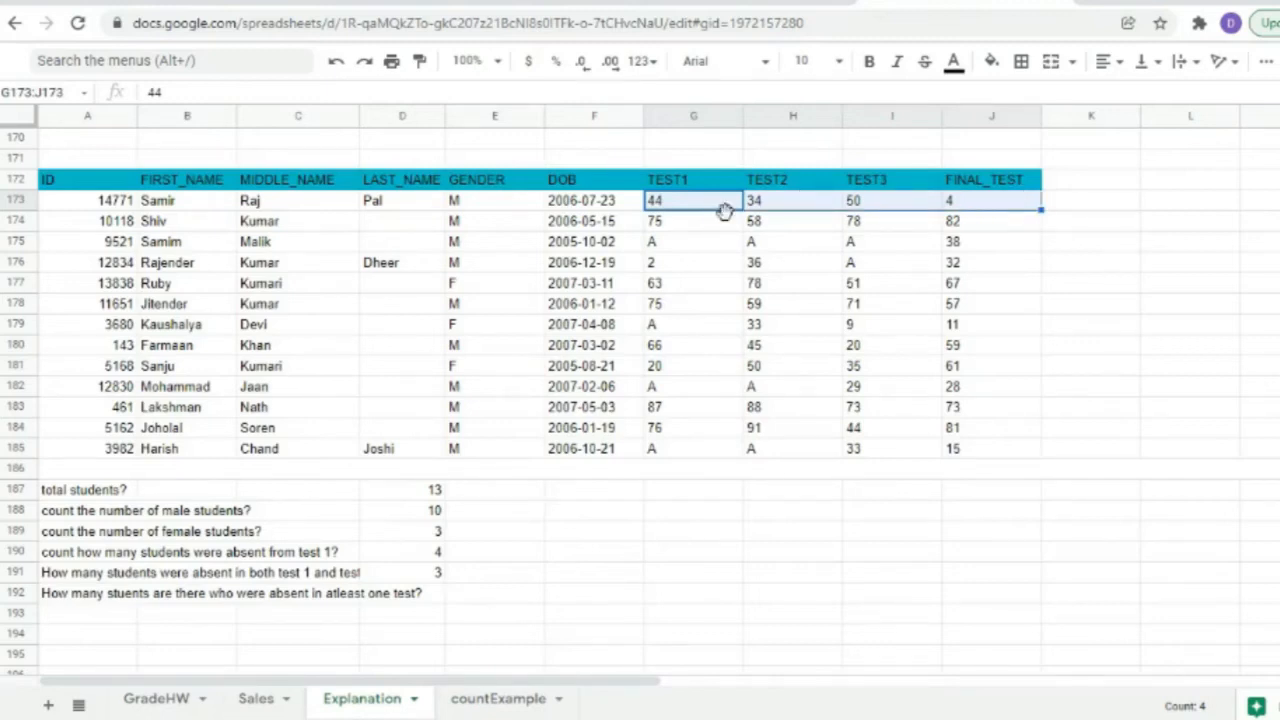
left_click_drag(660, 222, 966, 224)
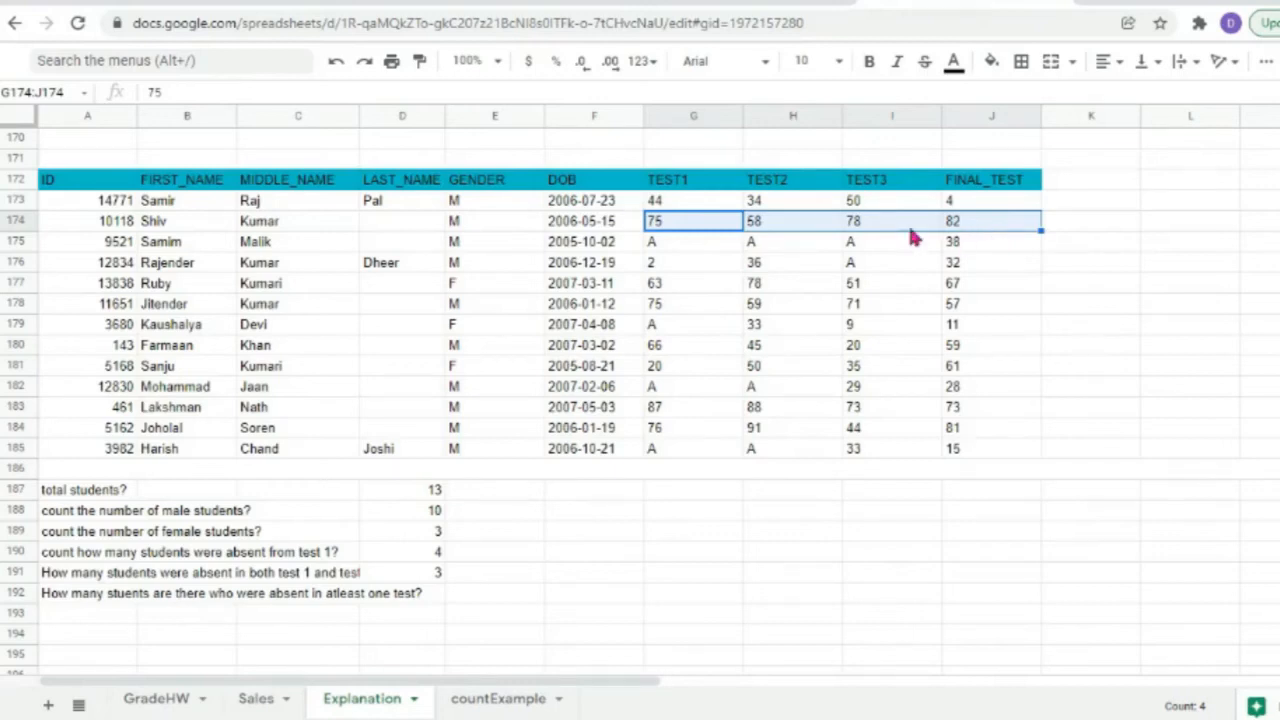
left_click_drag(683, 245, 966, 252)
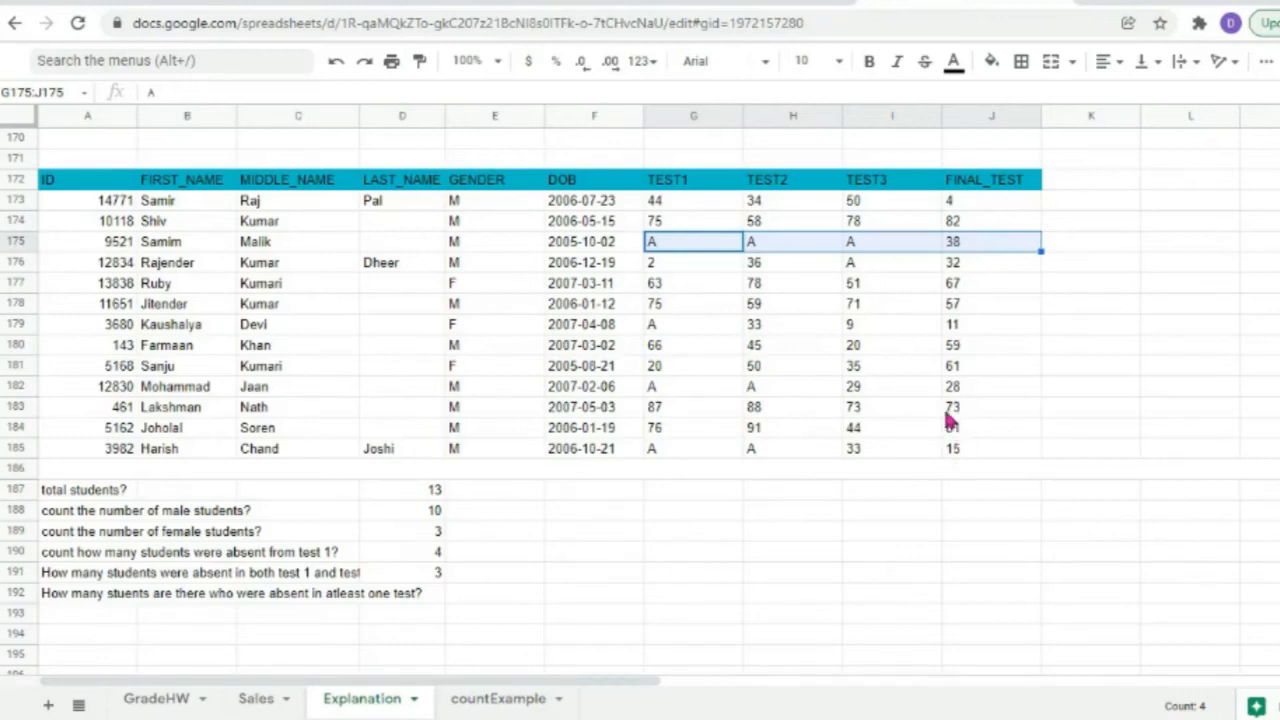
left_click(679, 205)
left_click(50, 598)
left_click(15, 594)
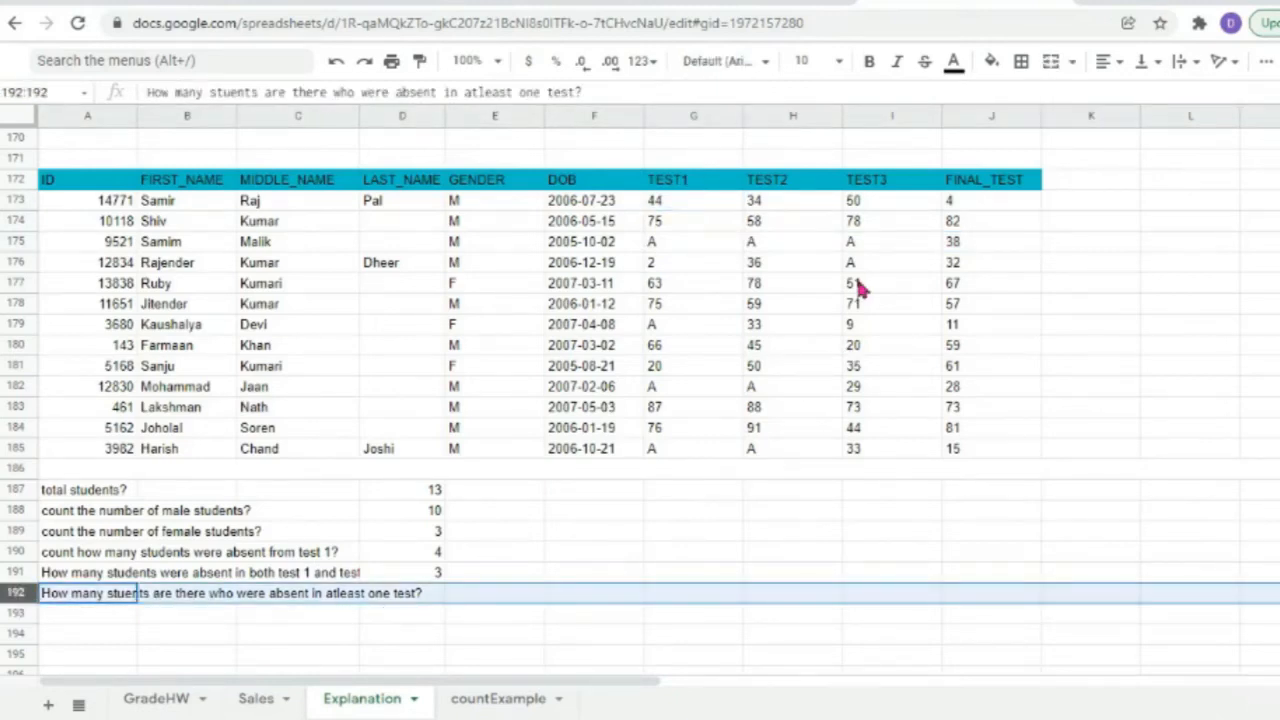
Enter =countif(G173:J173,"=A") in K173 to count the first student's absences across all four tests.
left_click(806, 204)
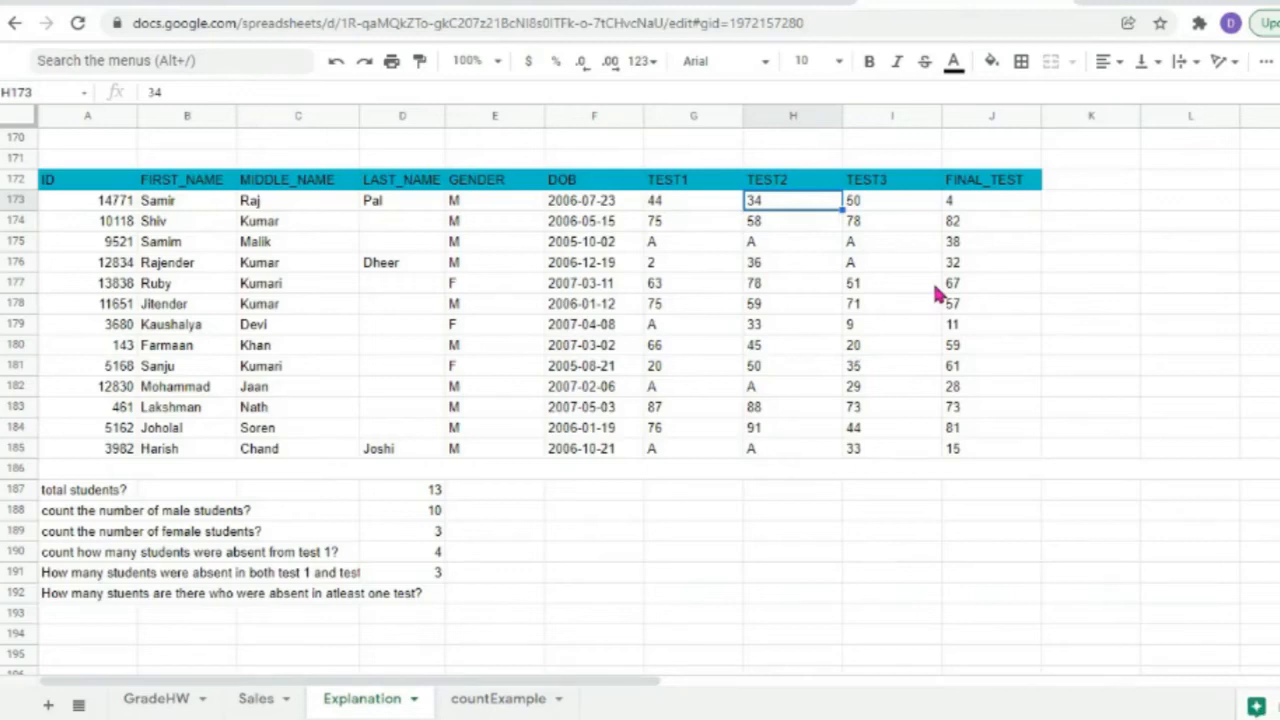
left_click(1074, 202)
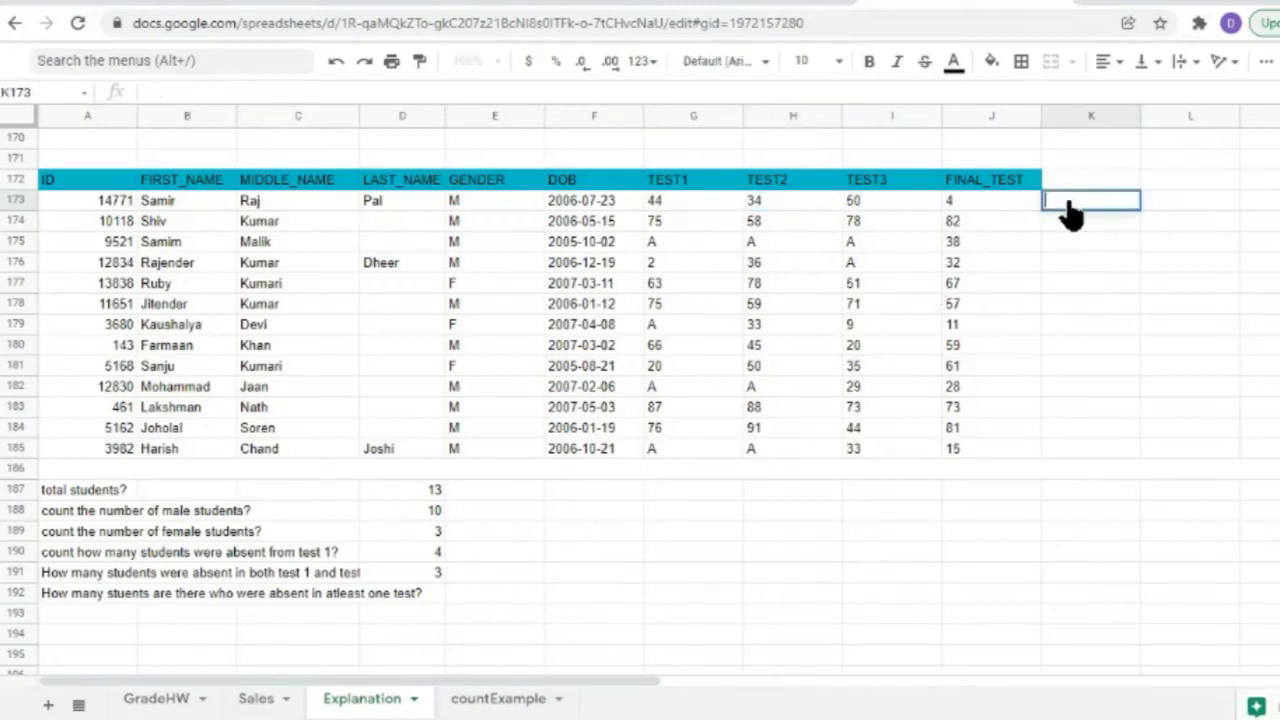
type("=count")
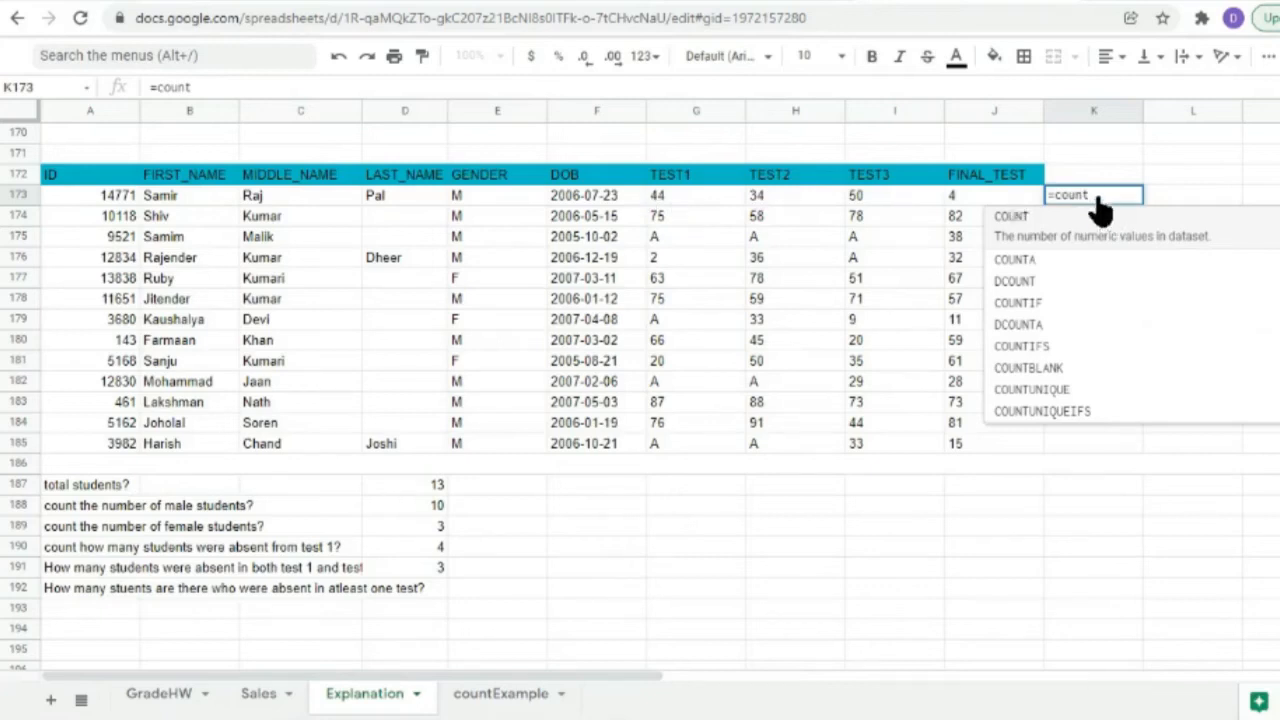
type("A")
key("BackSpace")
type("if")
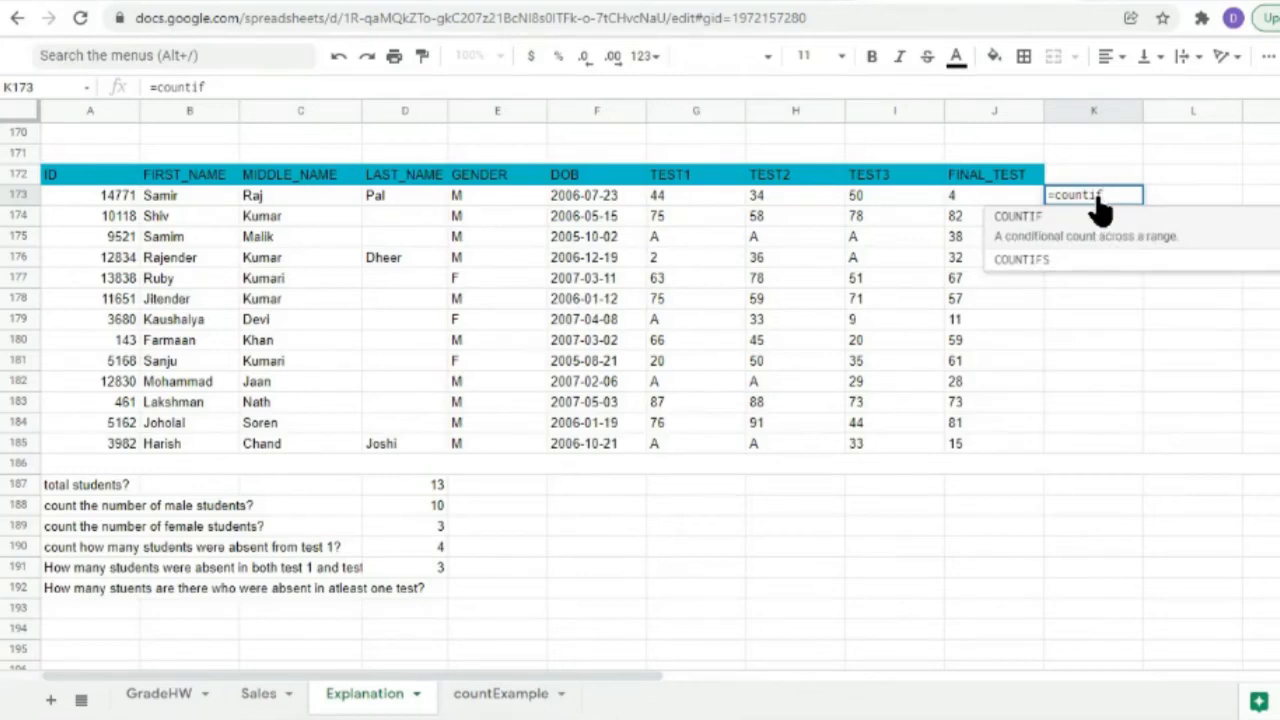
type("(")
left_click_drag(668, 204, 975, 207)
type(",\"=A\")")
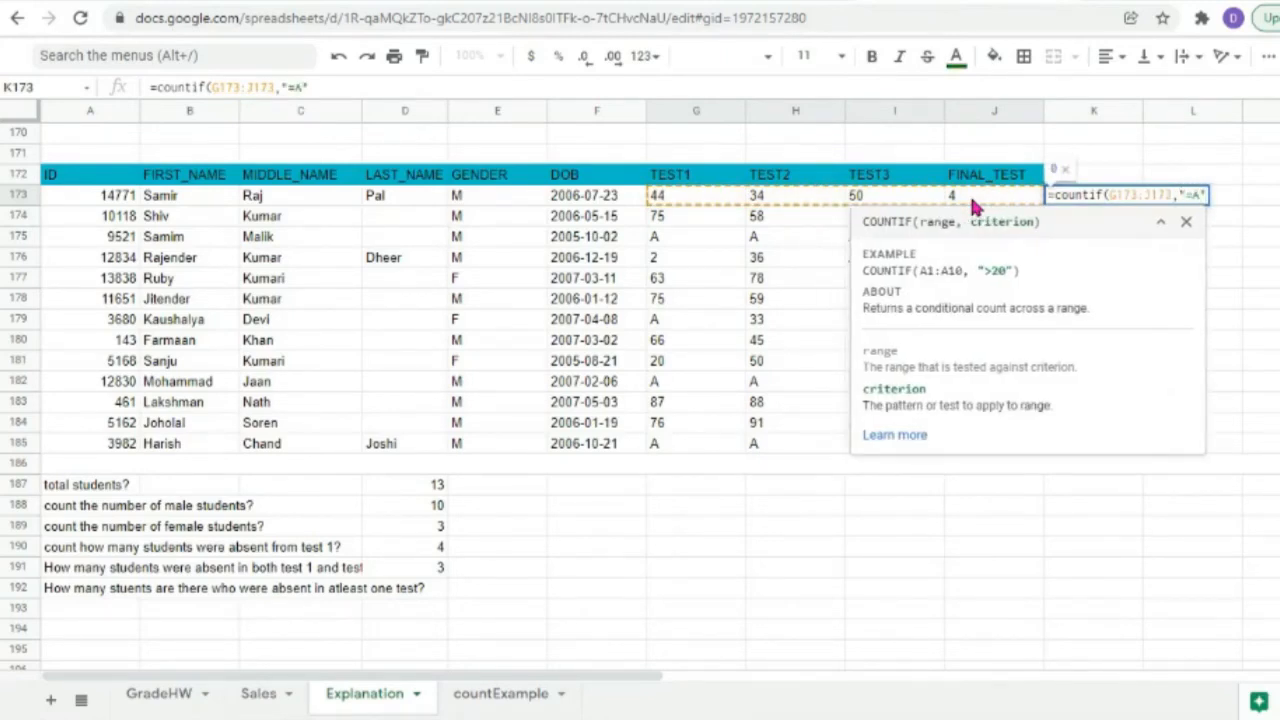
key("Return")
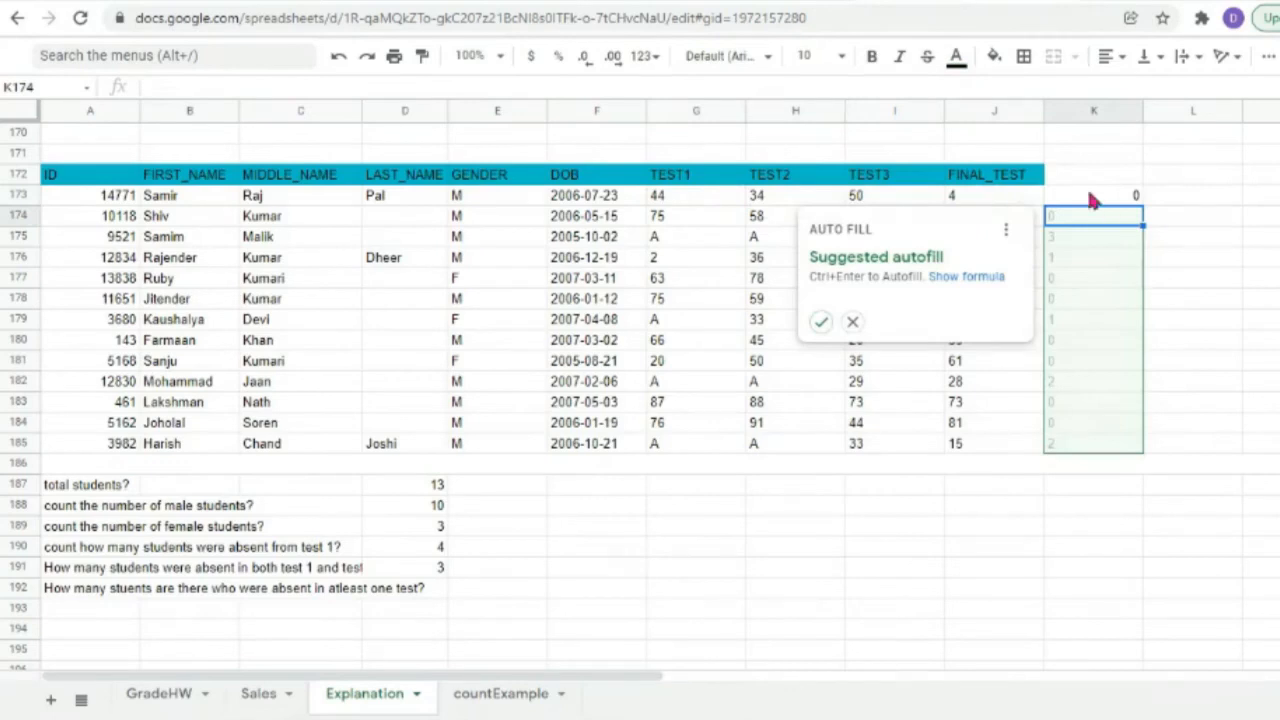
key("Up")
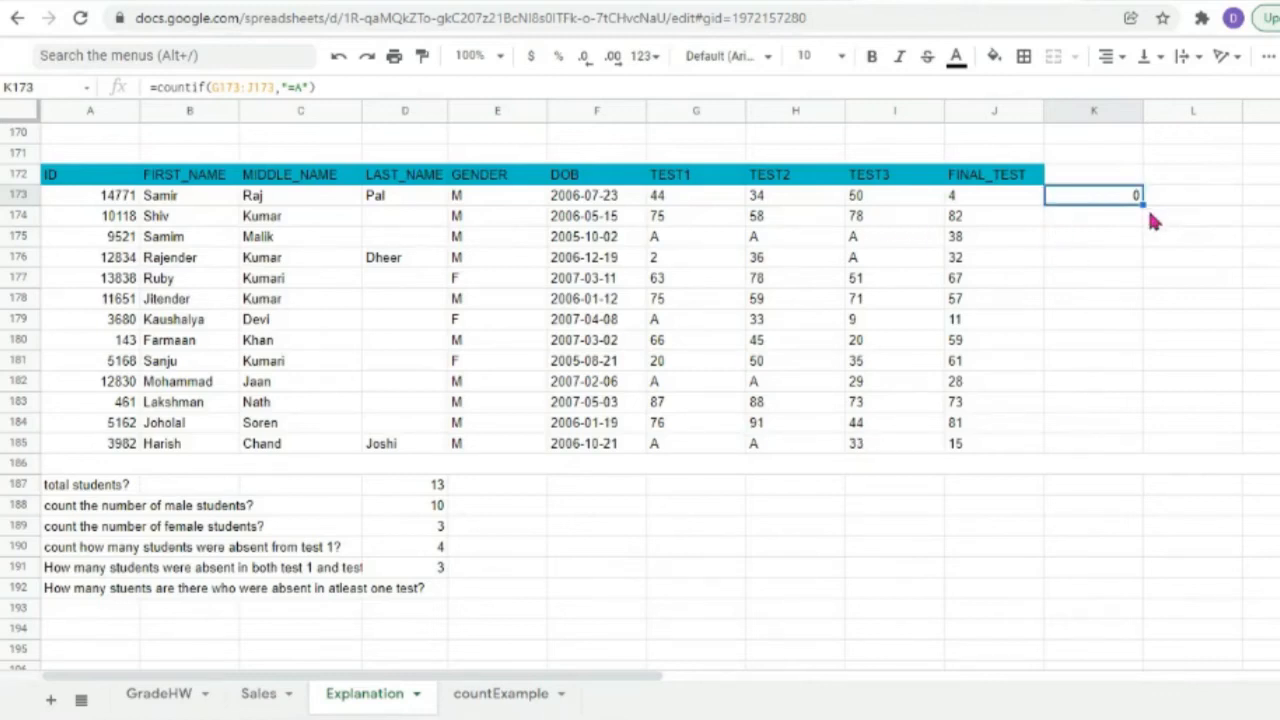
left_click(1066, 222)
double_click(1066, 224)
type("=count")
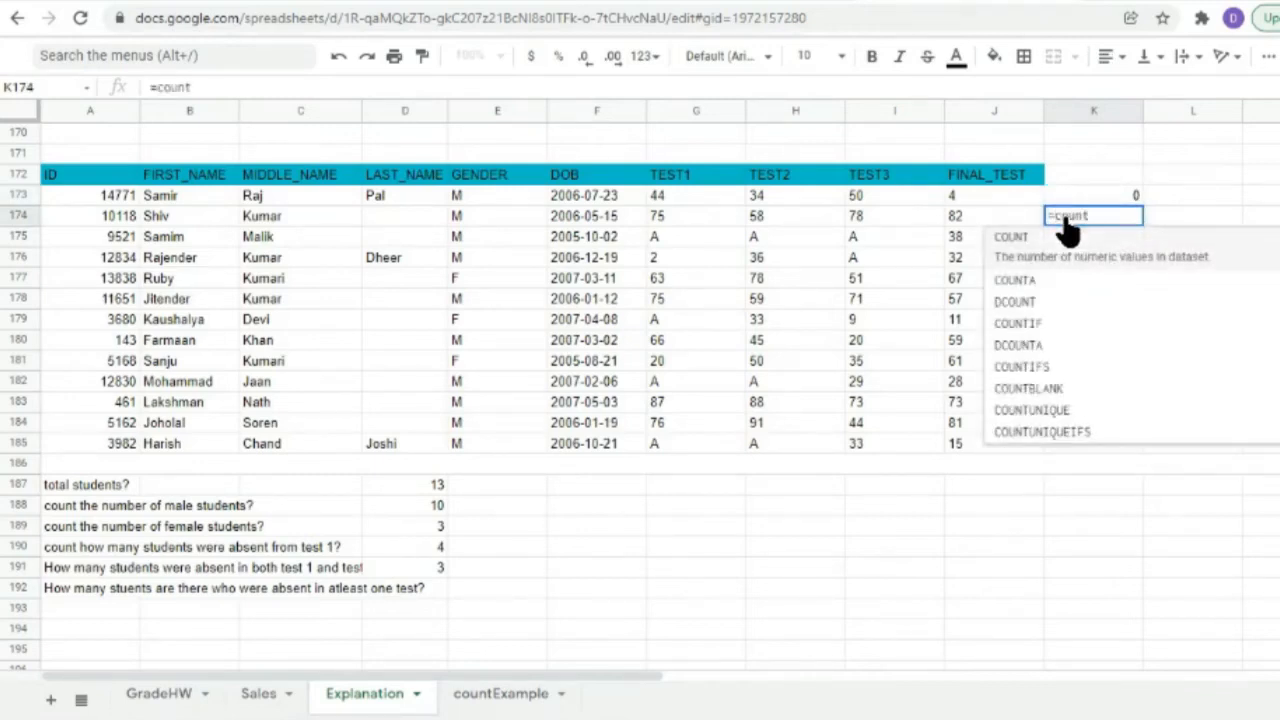
type("ifs")
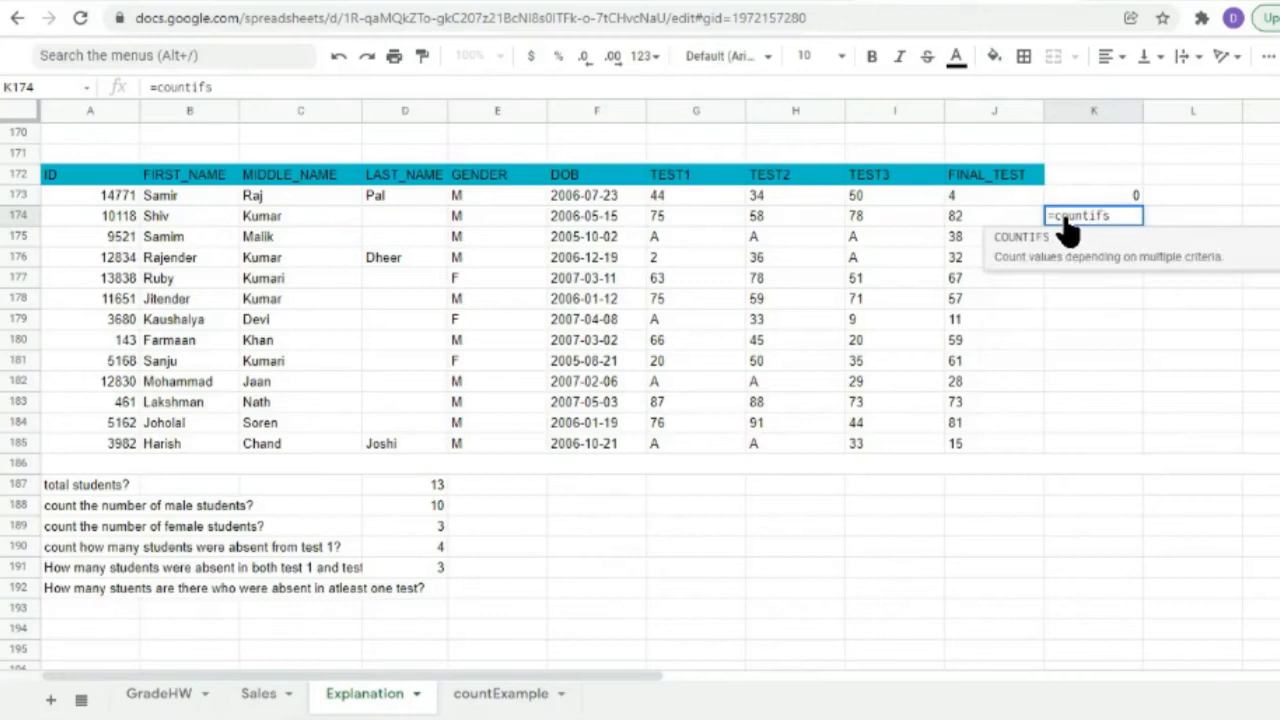
key("BackSpace")
type("(")
key("BackSpace")
key("BackSpace")
key("BackSpace")
key("BackSpace")
key("BackSpace")
key("BackSpace")
key("BackSpace")
key("BackSpace")
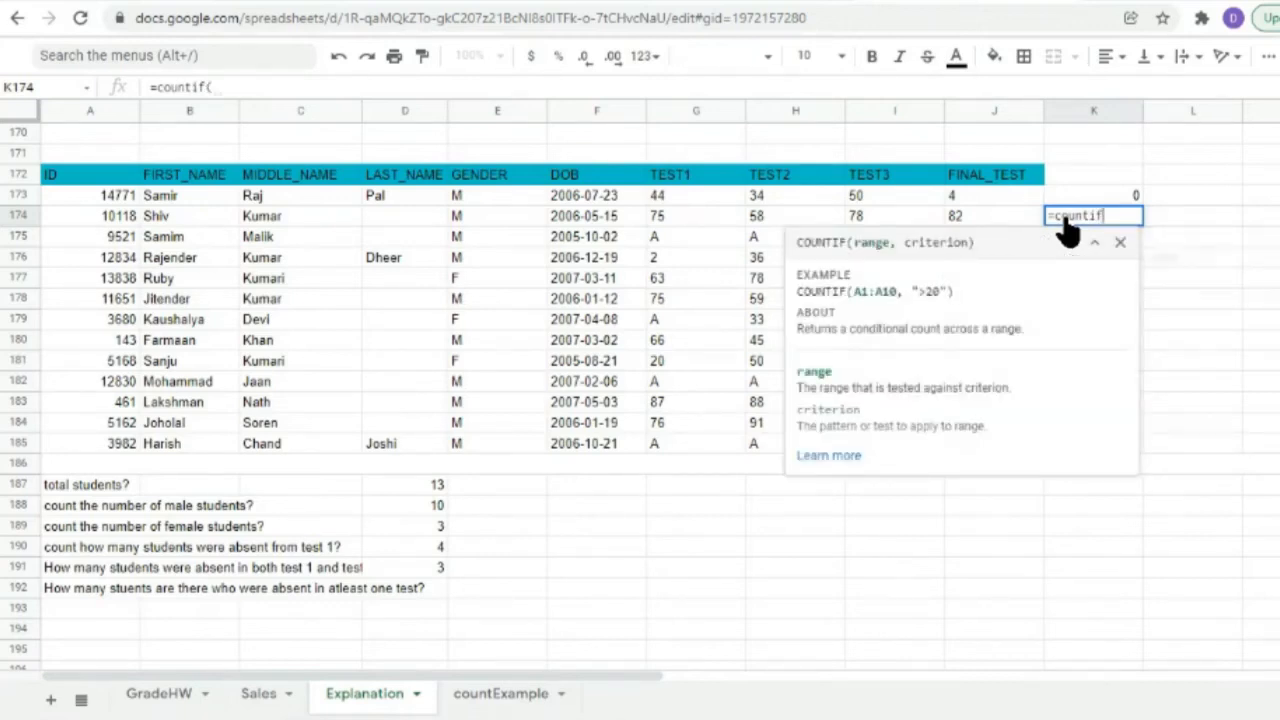
key("Escape")
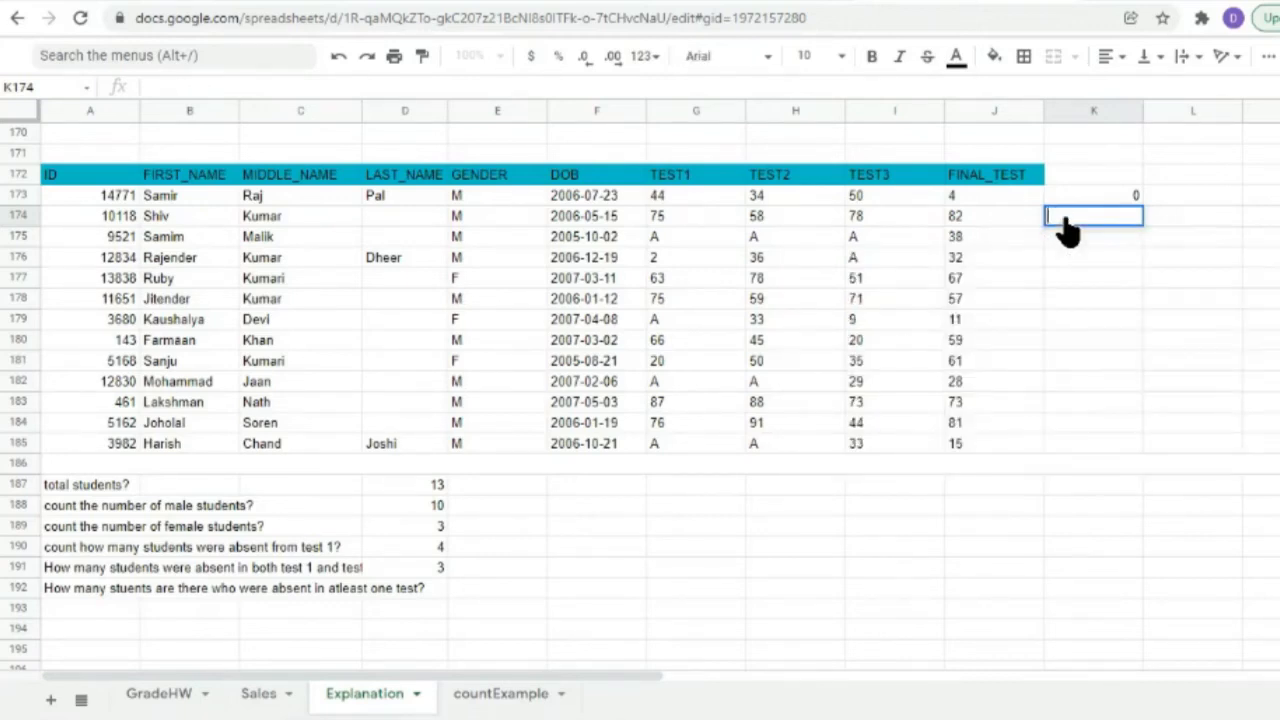
Copy the absence-count formula from K173 down through K185 for all the students.
left_click(1080, 195)
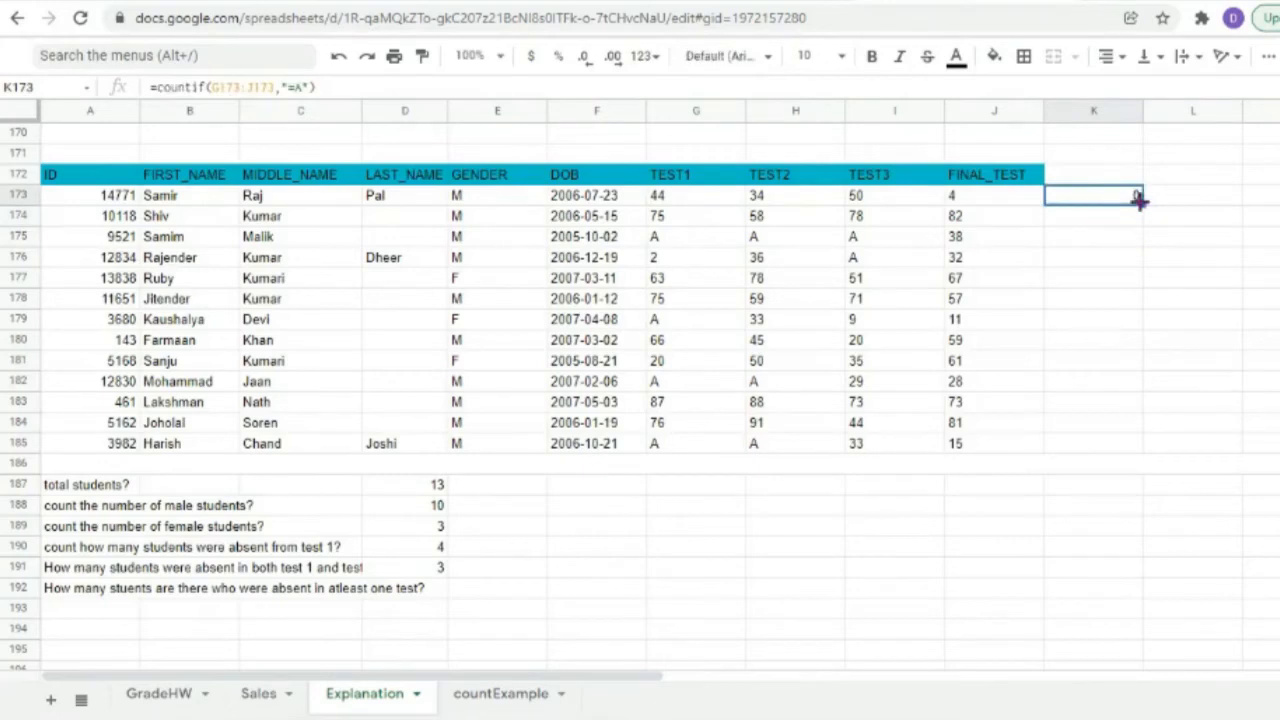
double_click(1114, 204)
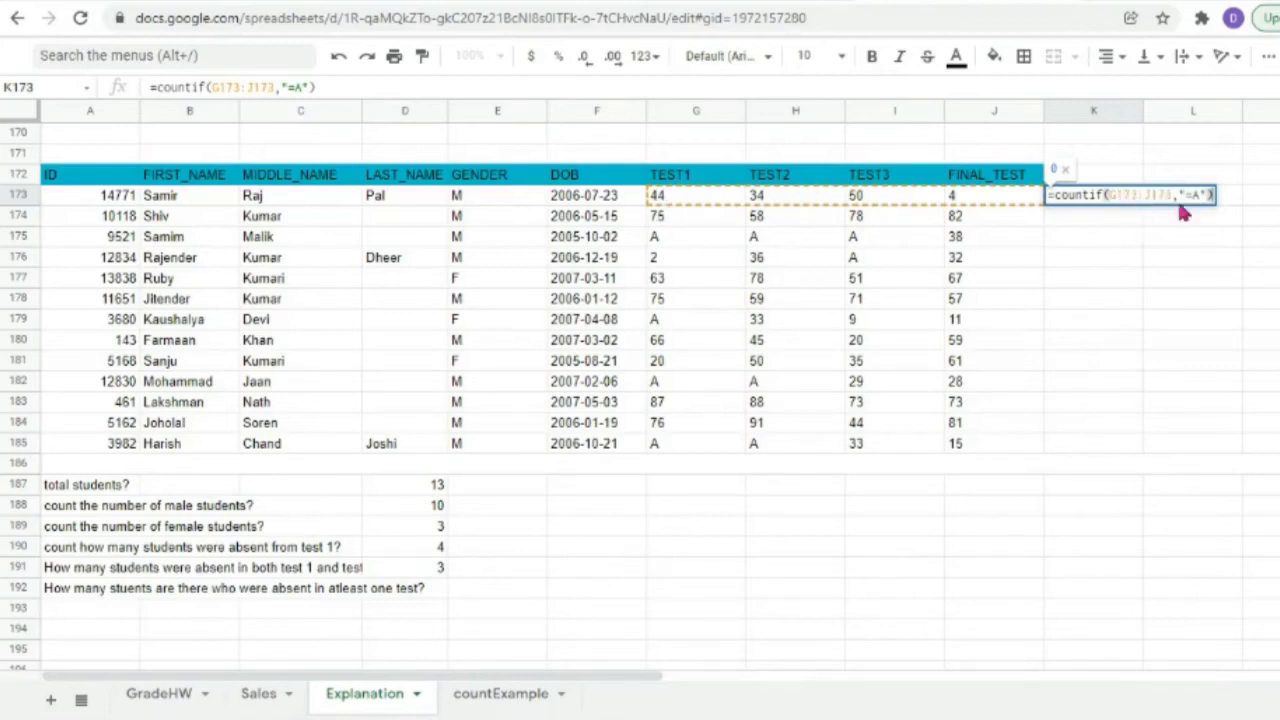
left_click(1092, 227)
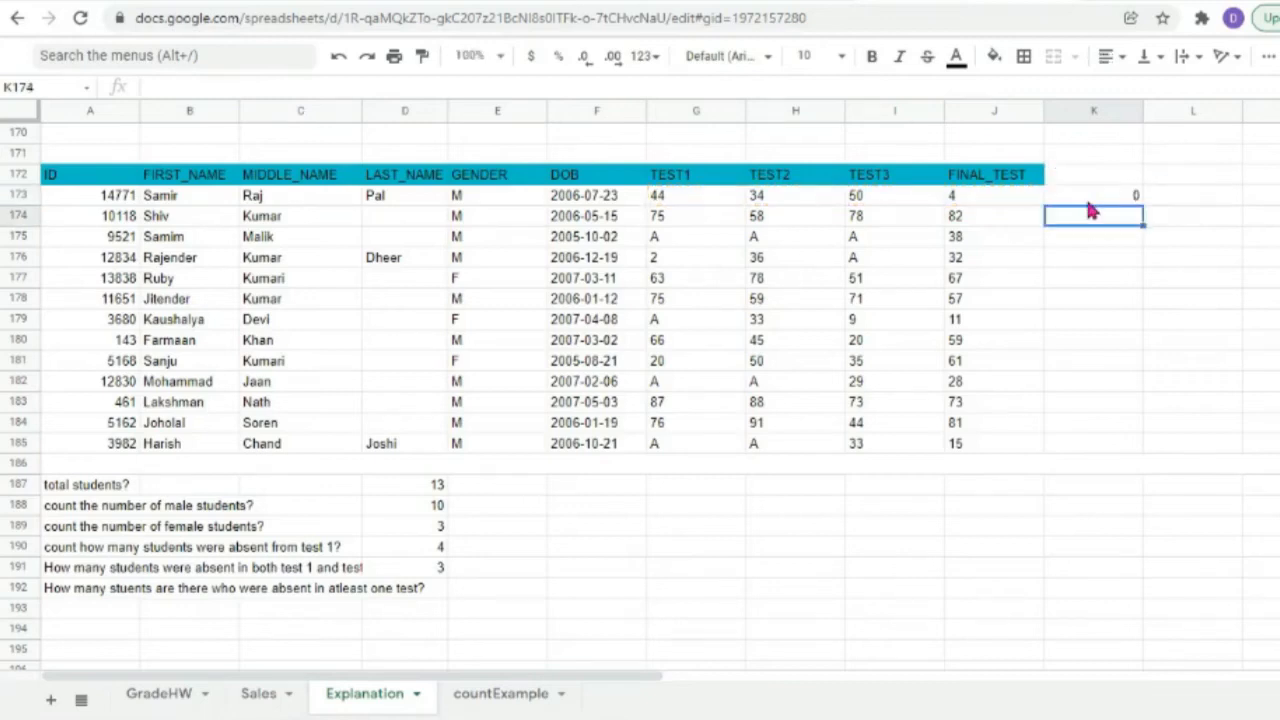
left_click(1096, 198)
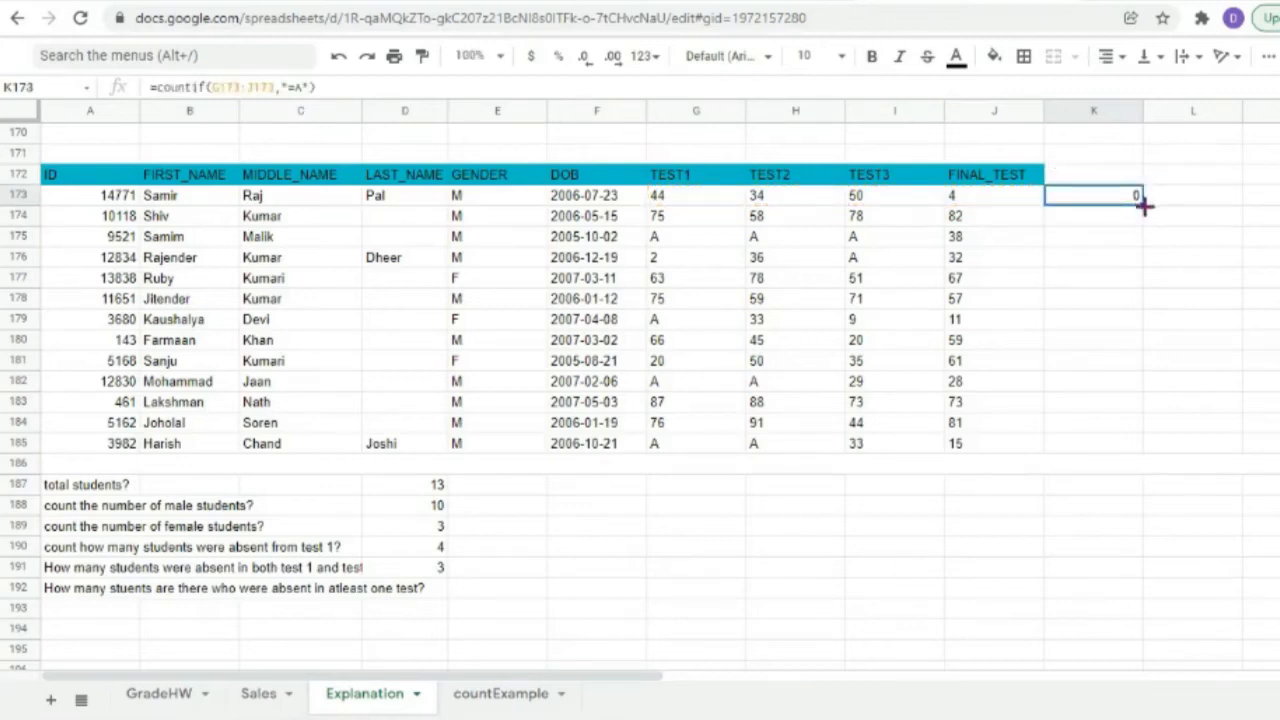
left_click_drag(1143, 201, 1136, 449)
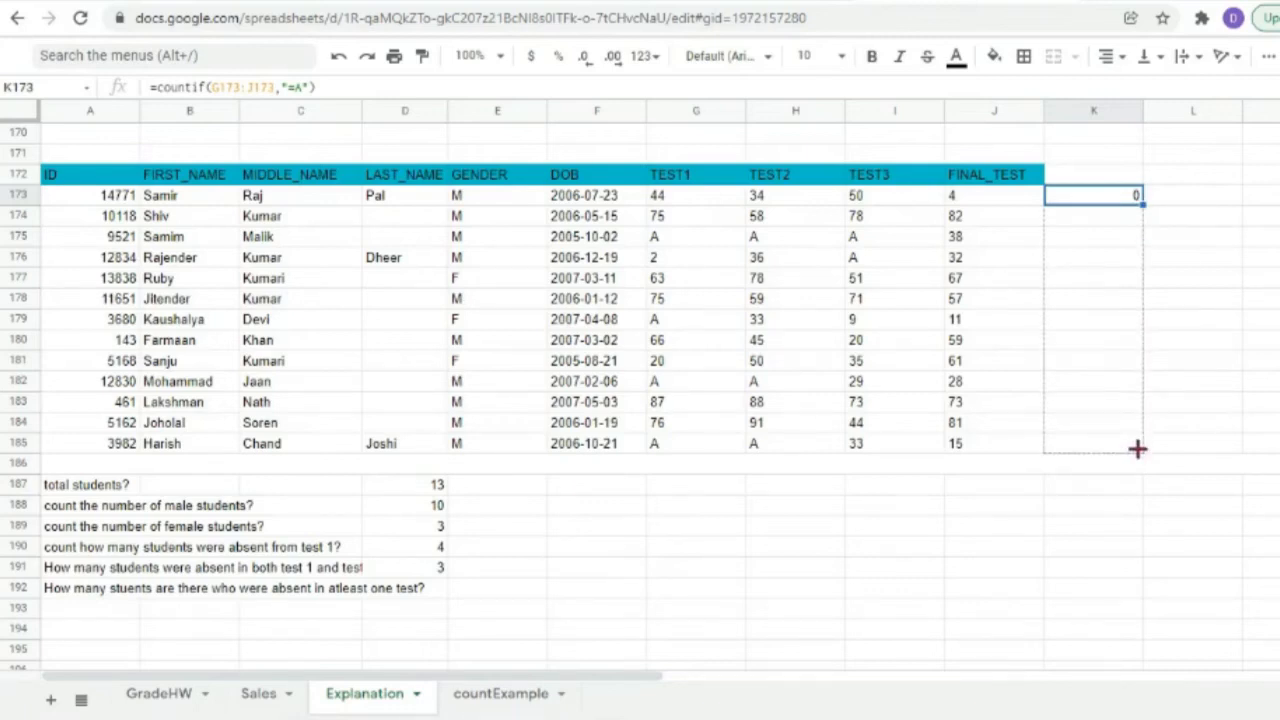
left_click_drag(1136, 449, 1137, 449)
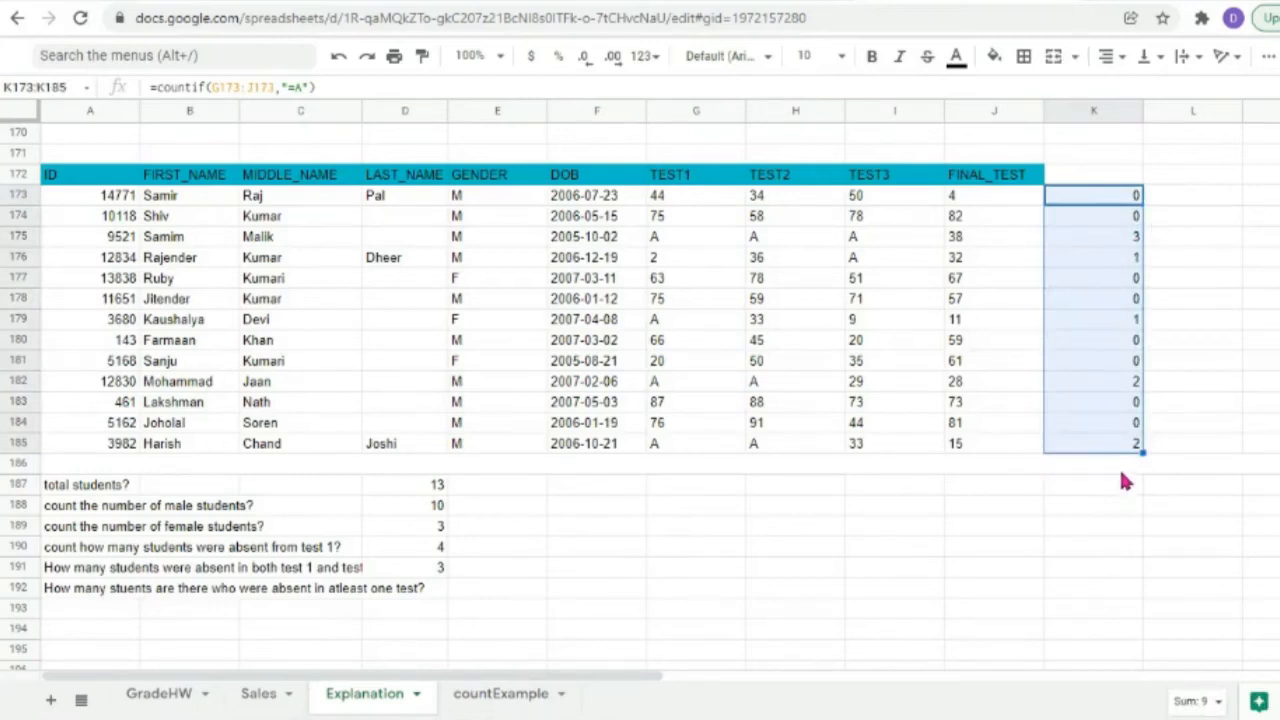
Check how the range in the copied COUNTIF formula shifts with each student row from K173 to K176.
left_click(1095, 198)
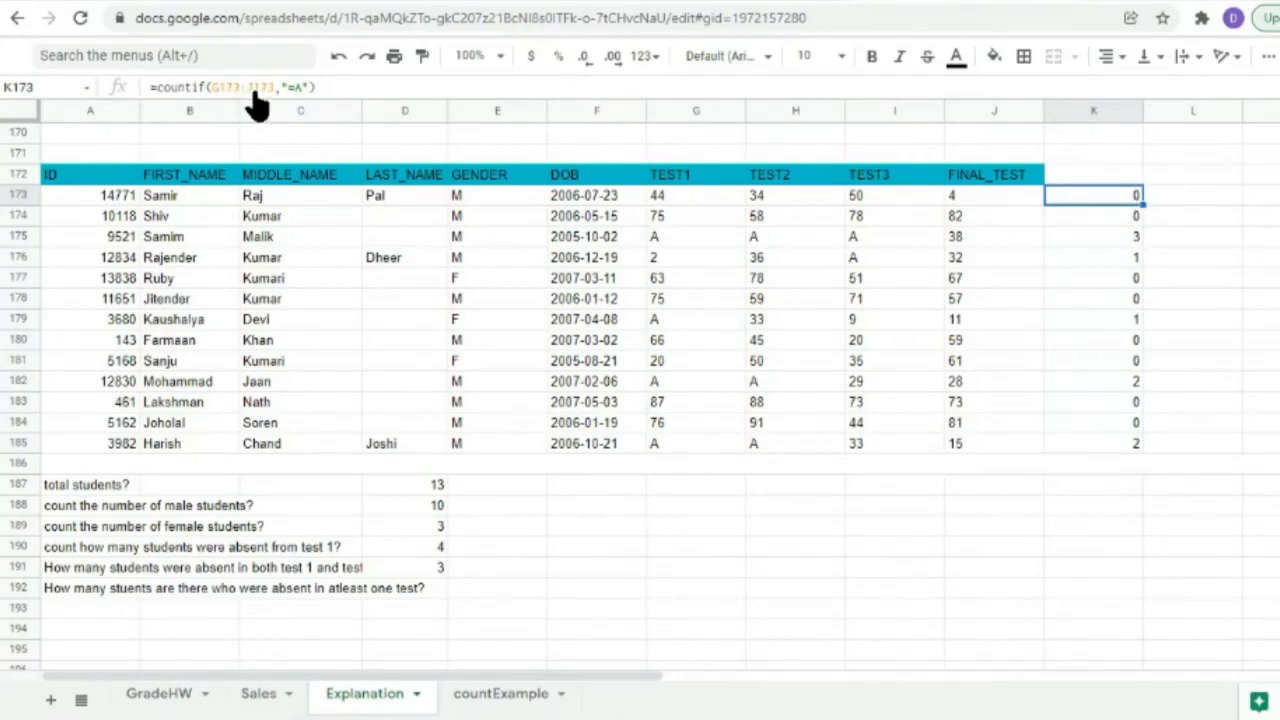
left_click(1097, 223)
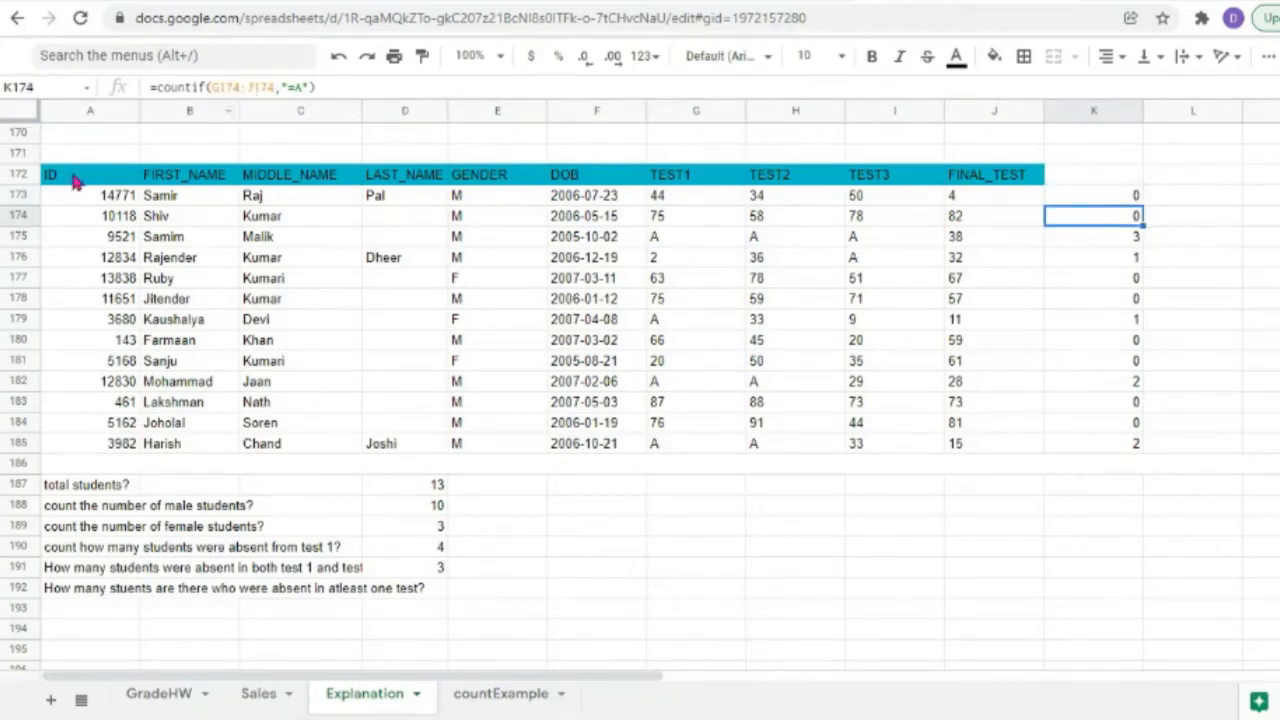
left_click(14, 216)
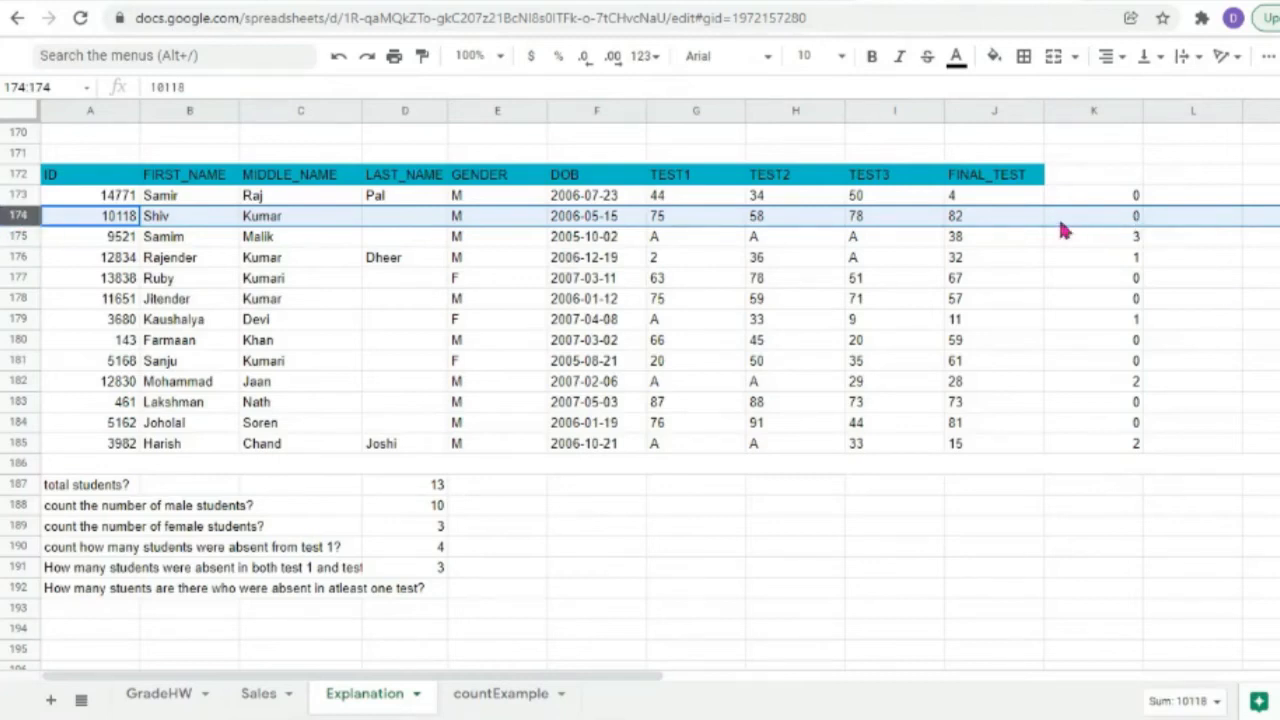
left_click(1100, 238)
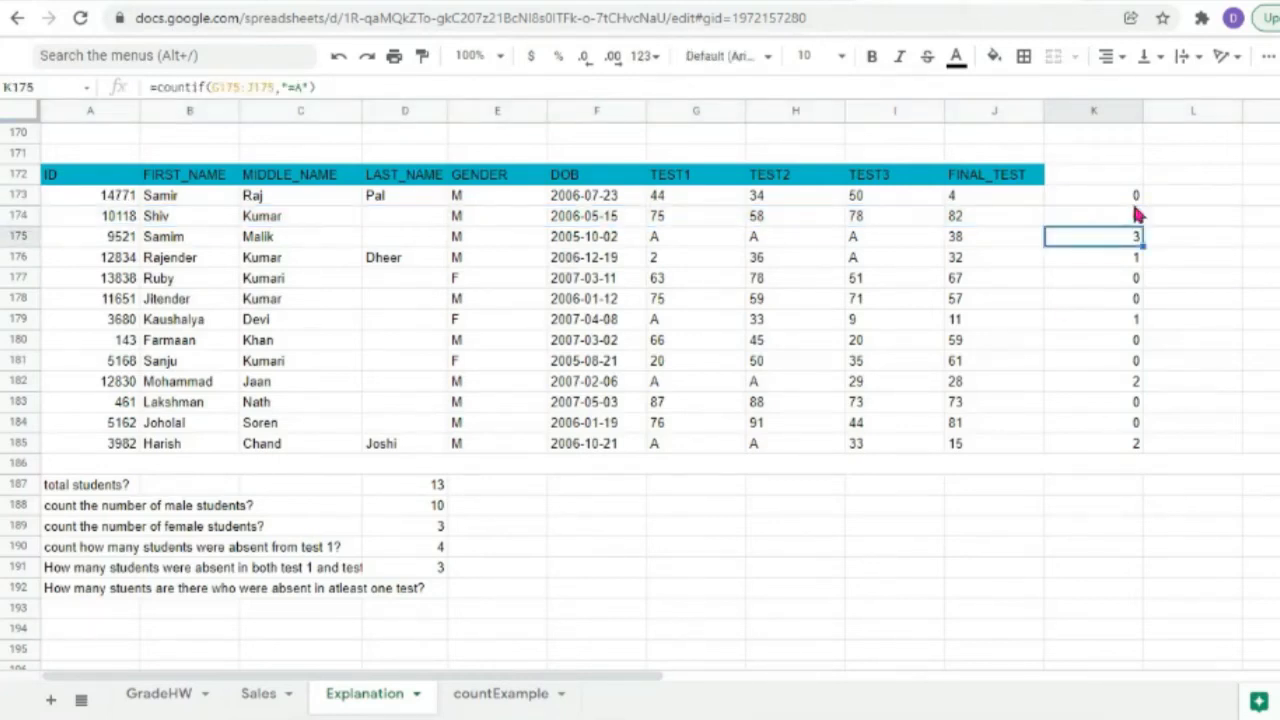
left_click(12, 237)
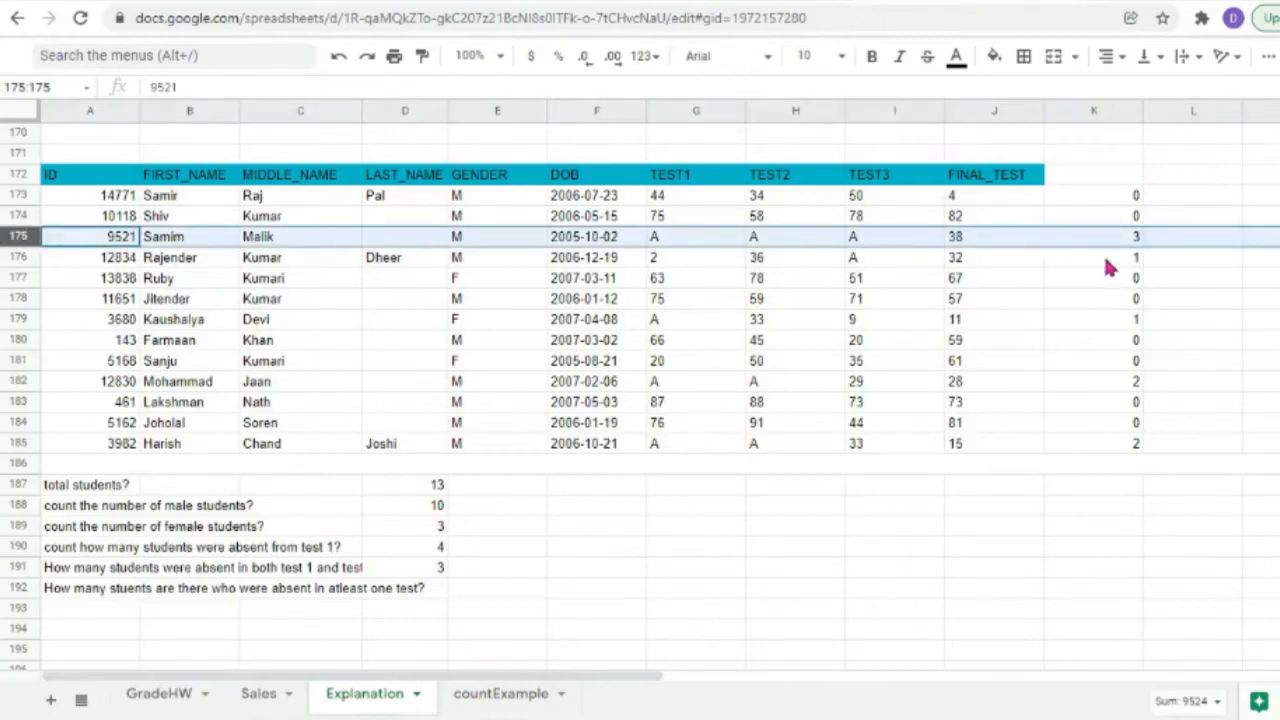
left_click(1112, 265)
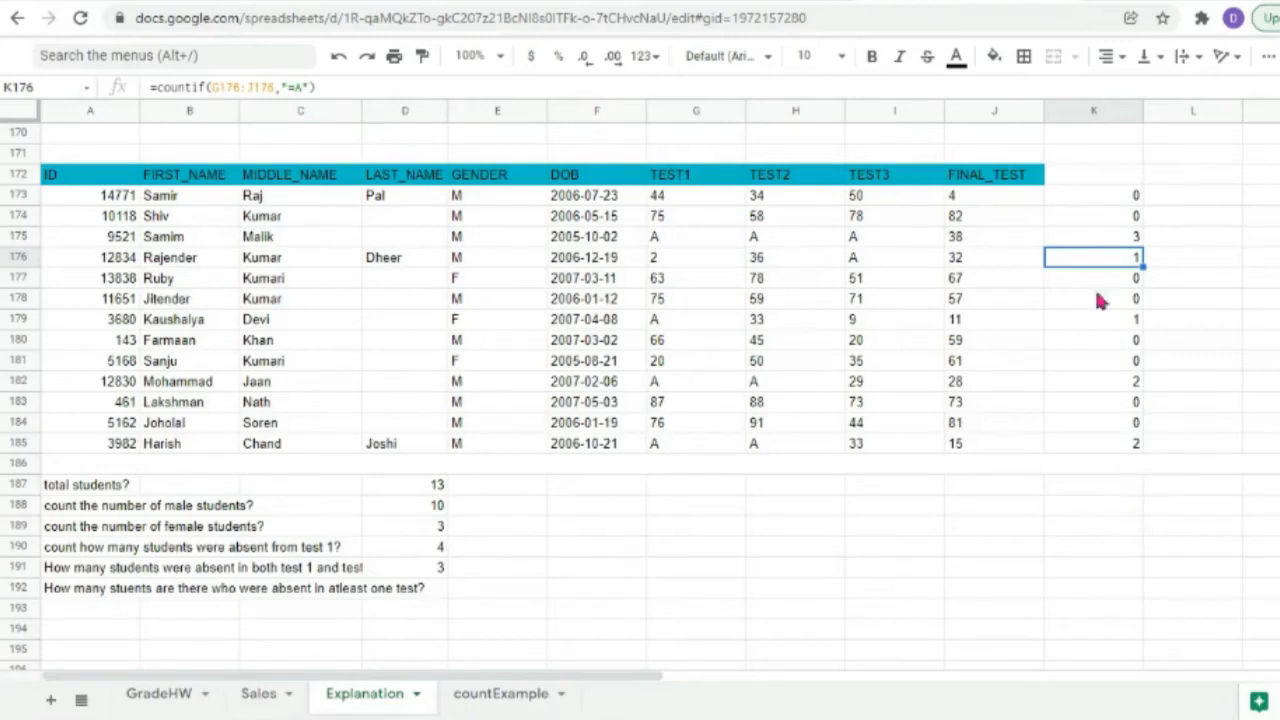
Compare the TEST1 to FINAL_TEST entries of rows 173 to 176 with their counts, and inspect the last formula in K185.
left_click(1095, 200)
double_click(1095, 200)
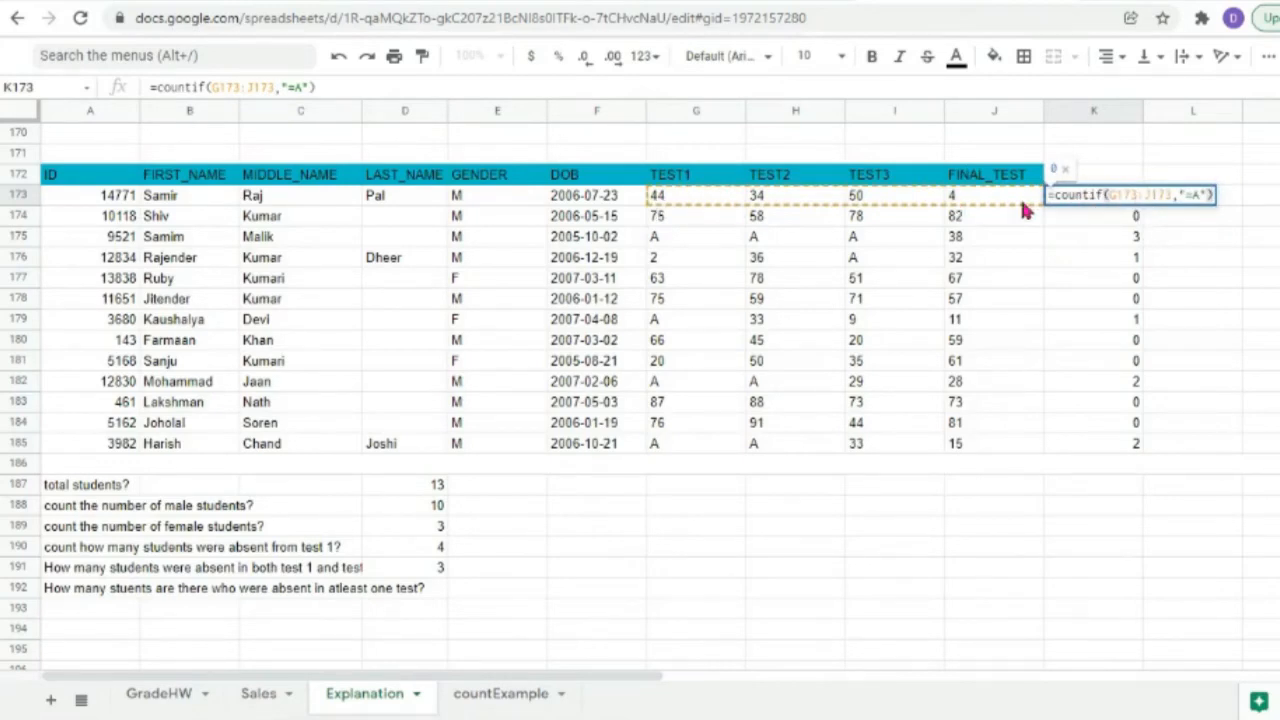
key("Return")
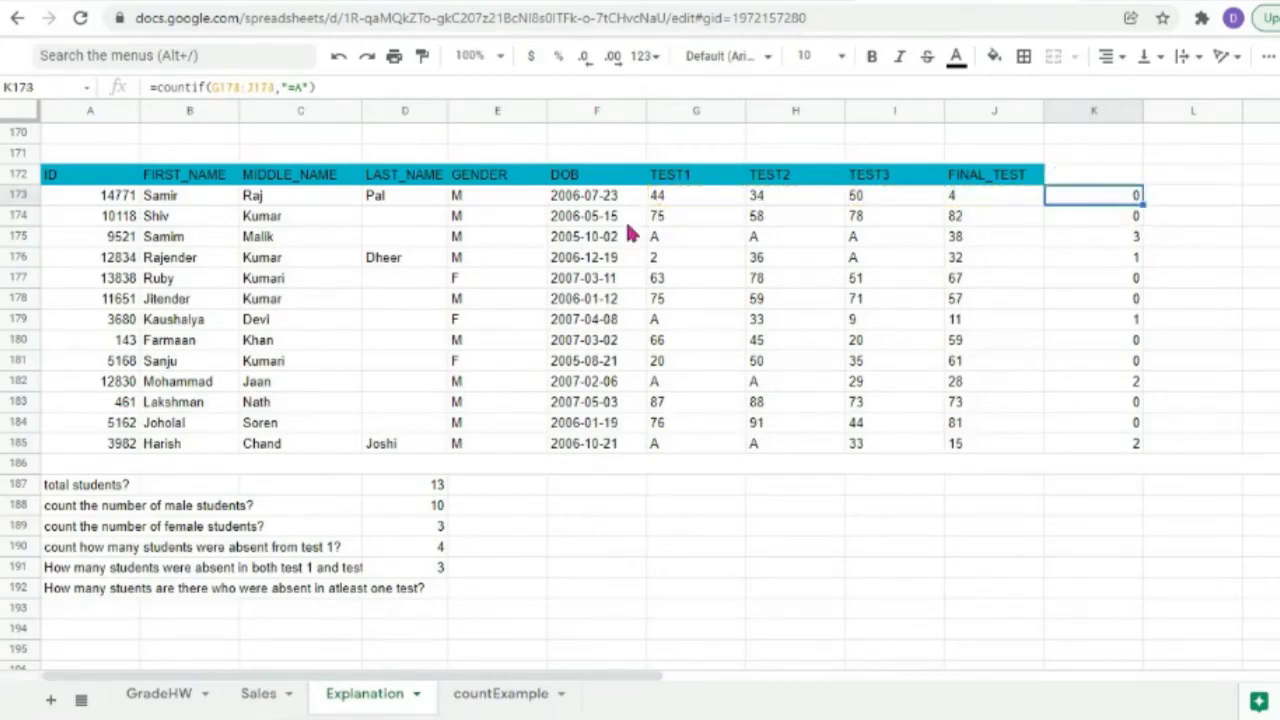
left_click_drag(665, 217, 985, 220)
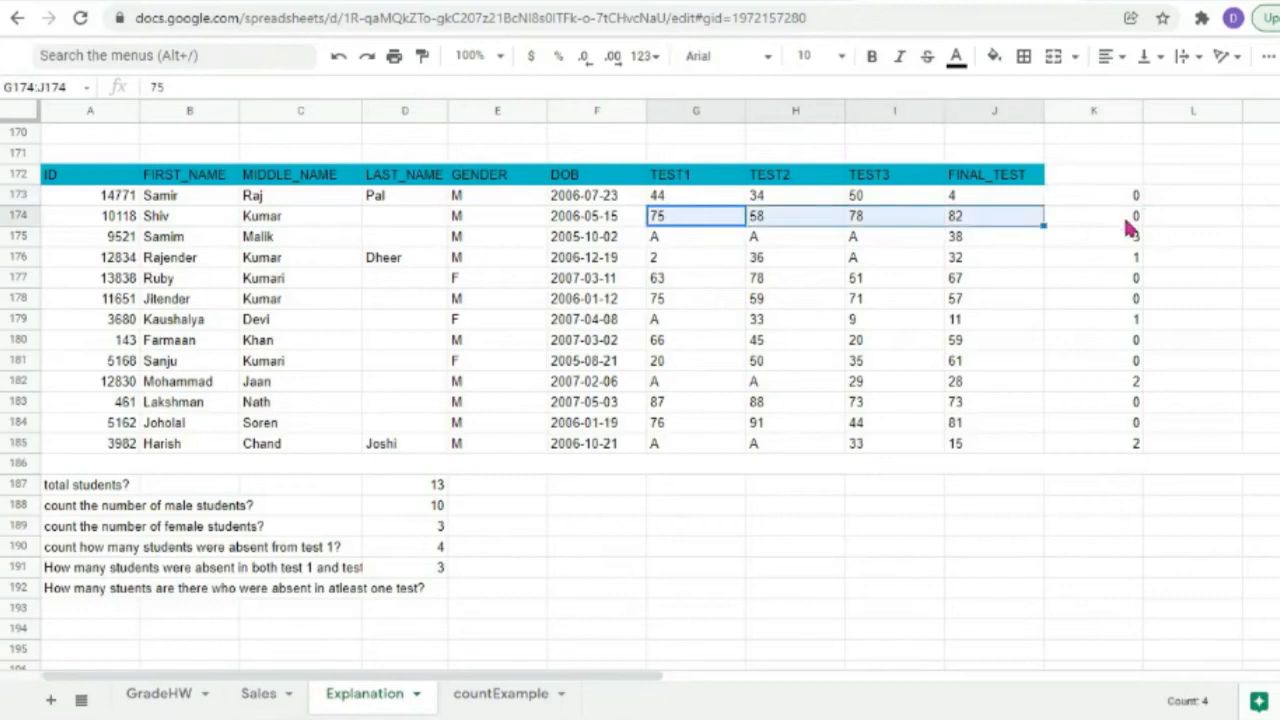
left_click_drag(665, 247, 966, 250)
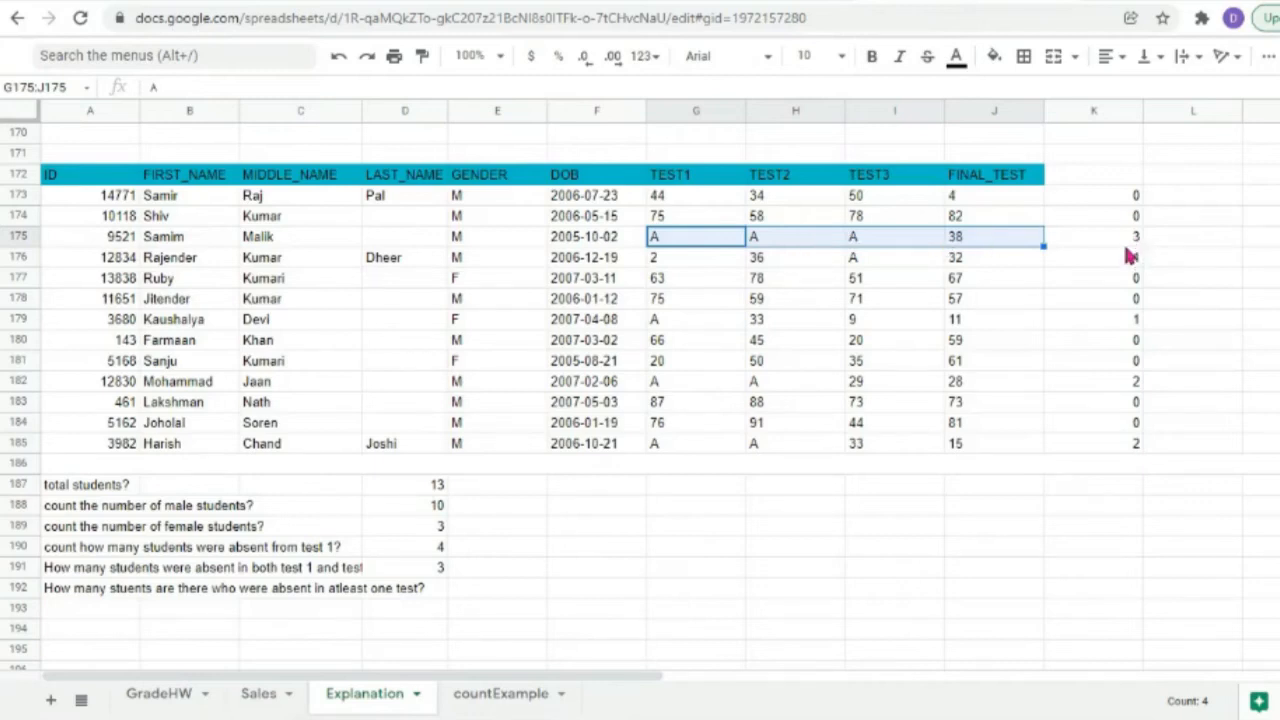
left_click_drag(682, 262, 978, 254)
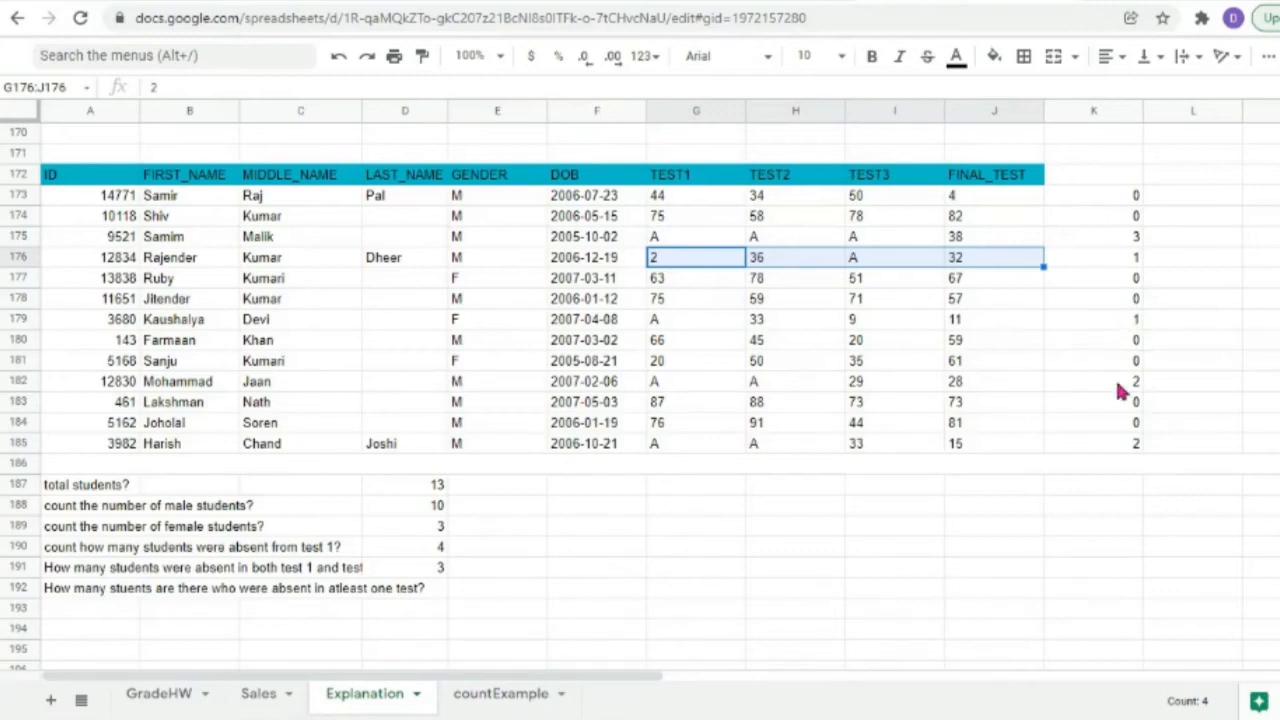
left_click(1111, 450)
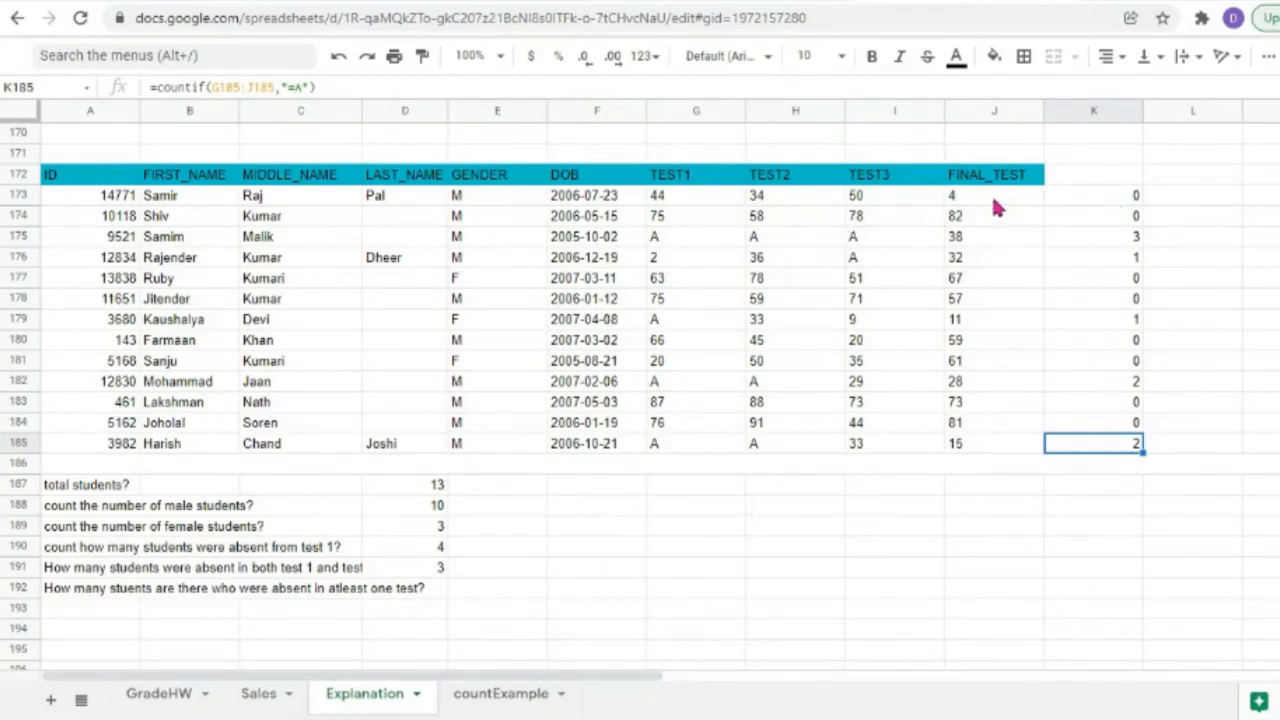
Go through student rows 173 to 176 and read each student's number of absences in column K.
left_click(1090, 195)
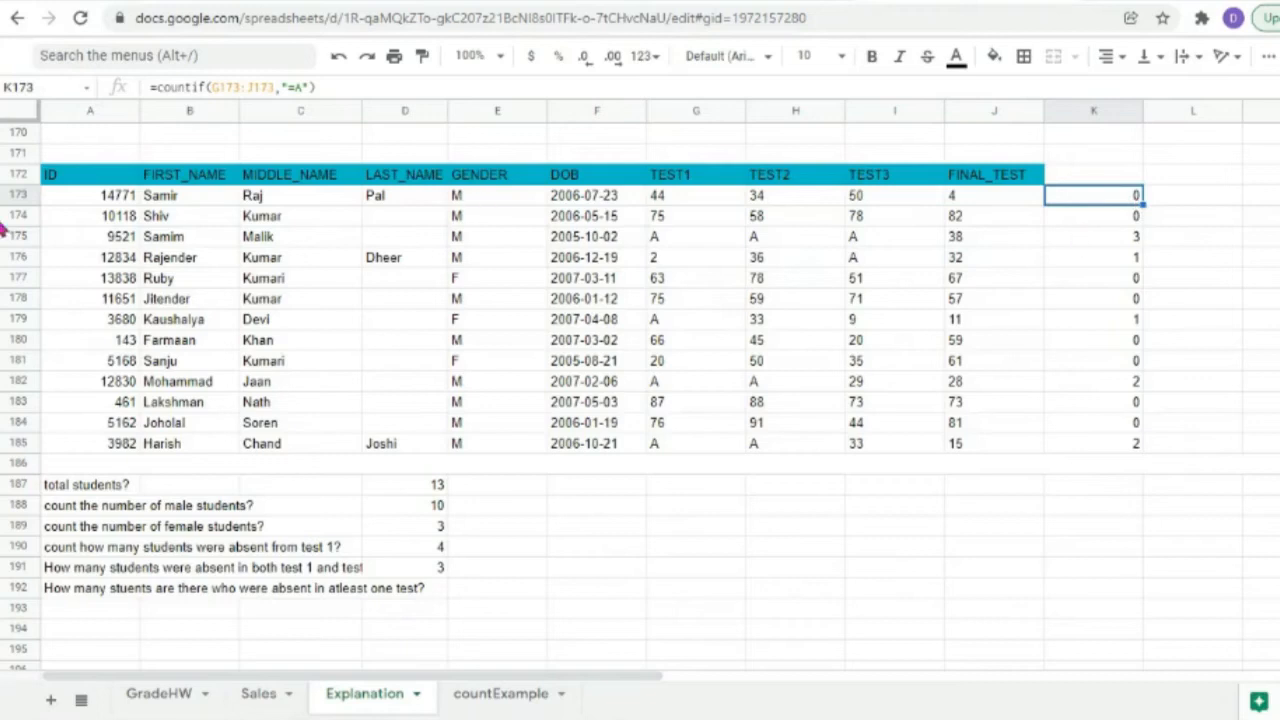
left_click(18, 193)
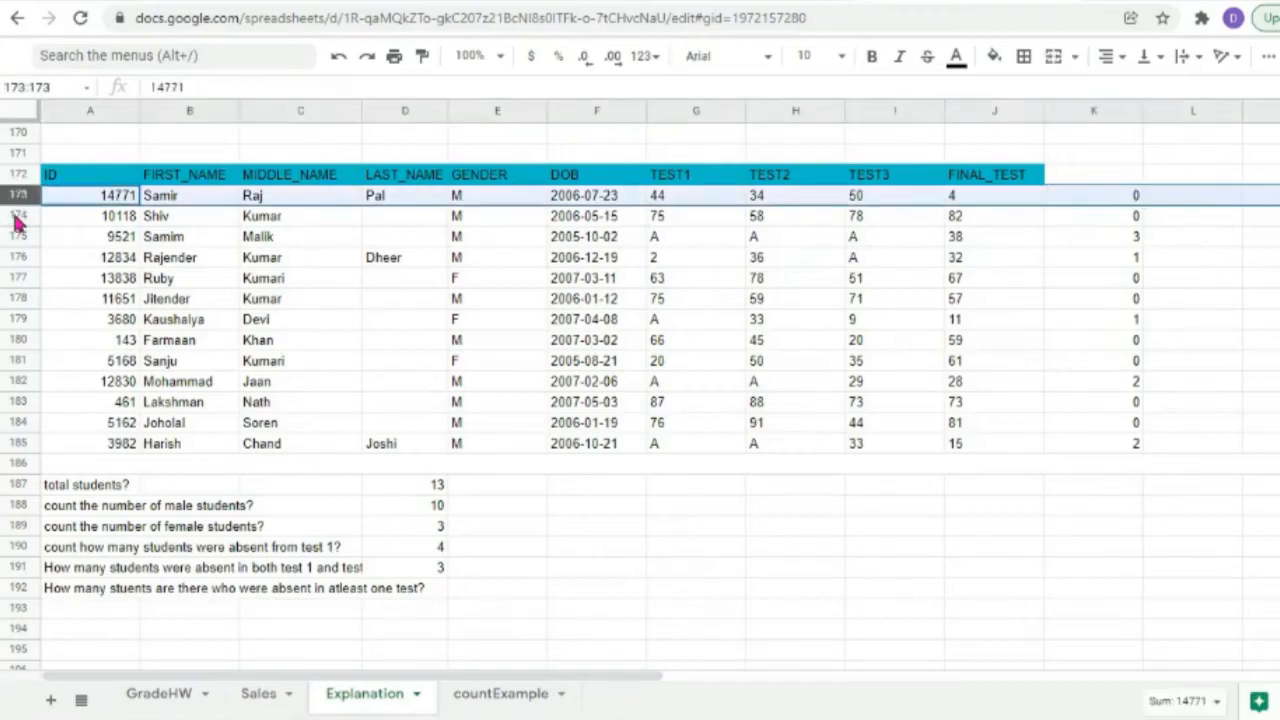
left_click(15, 217)
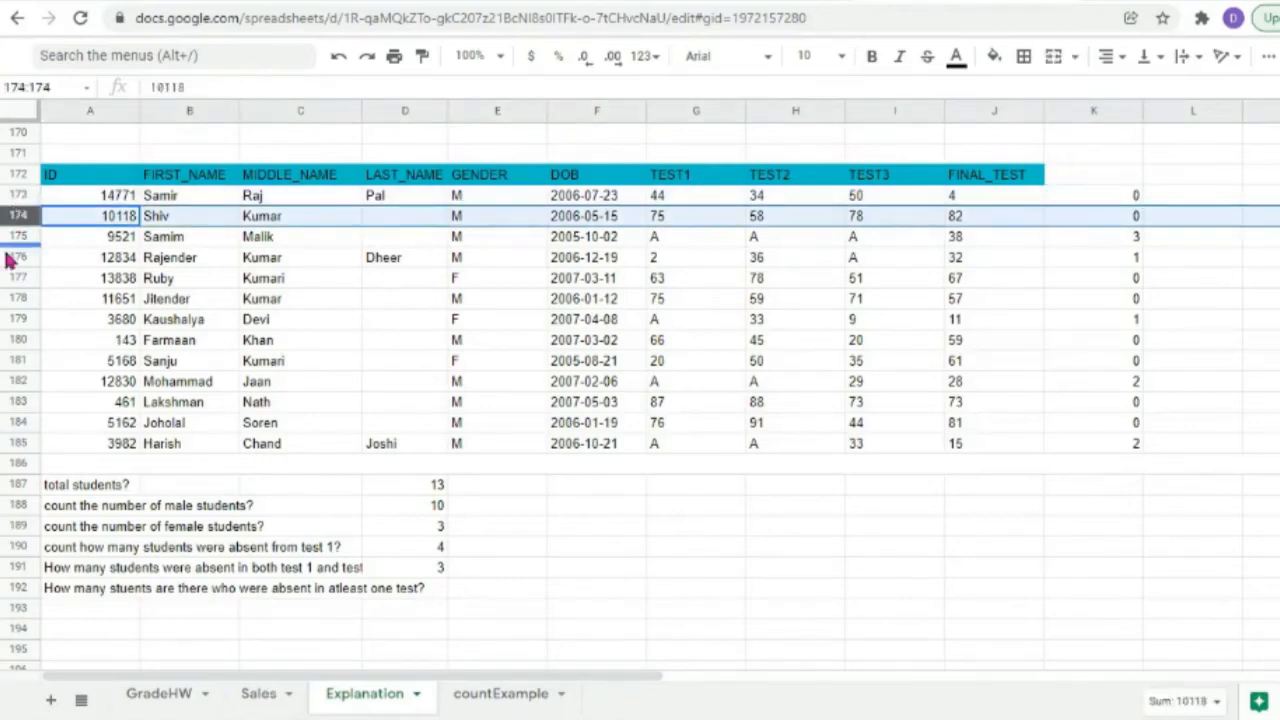
left_click(14, 237)
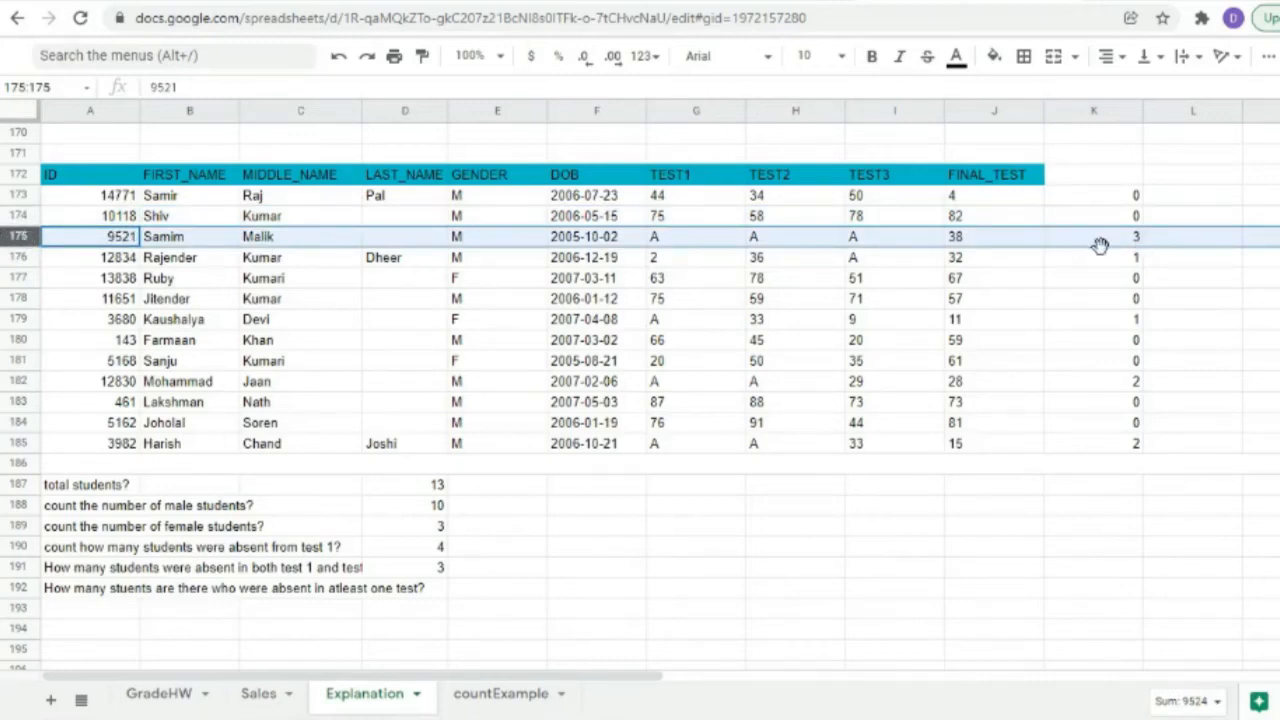
left_click(5, 257)
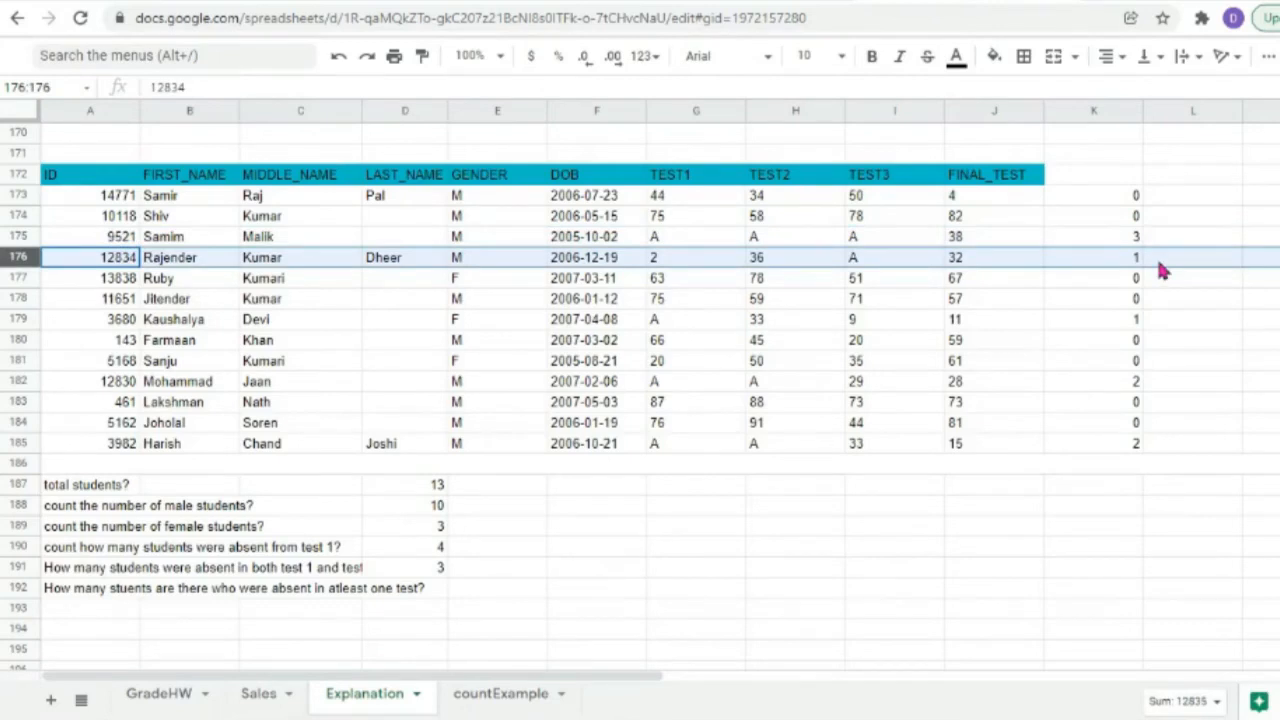
Reread the question in A192 and identify the student rows whose absence count in column K is at least one.
left_click(80, 592)
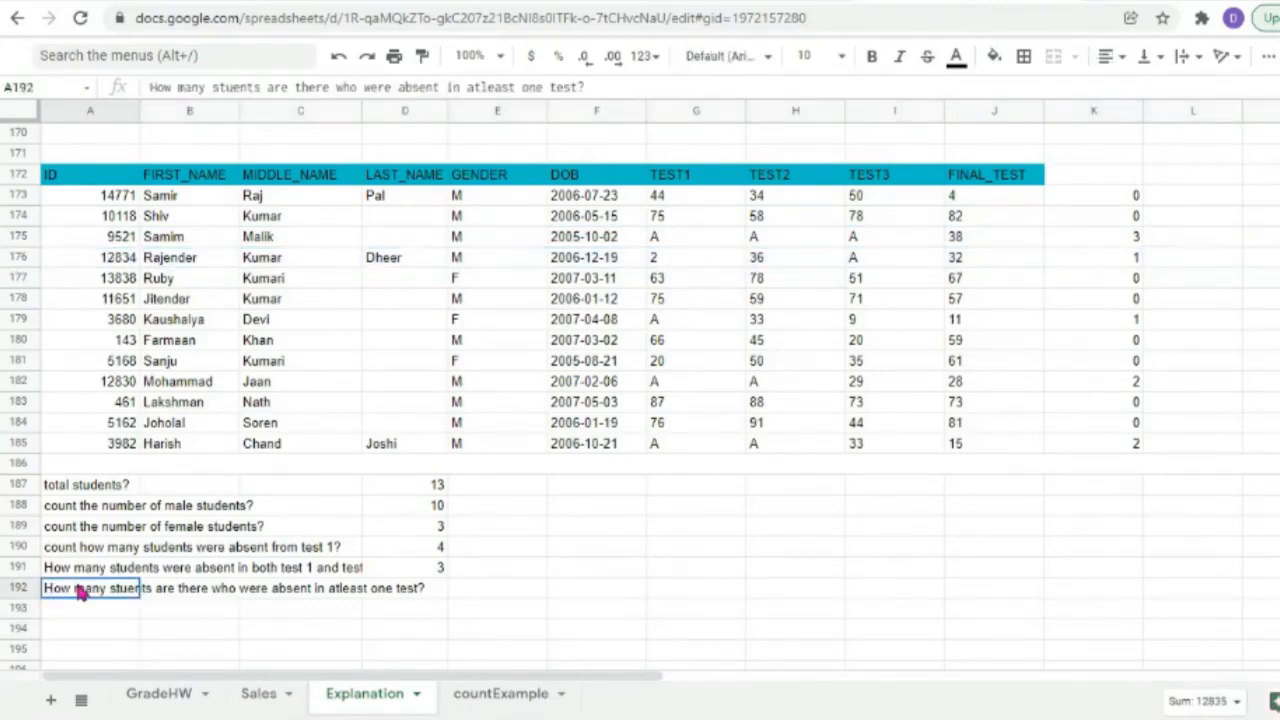
double_click(78, 591)
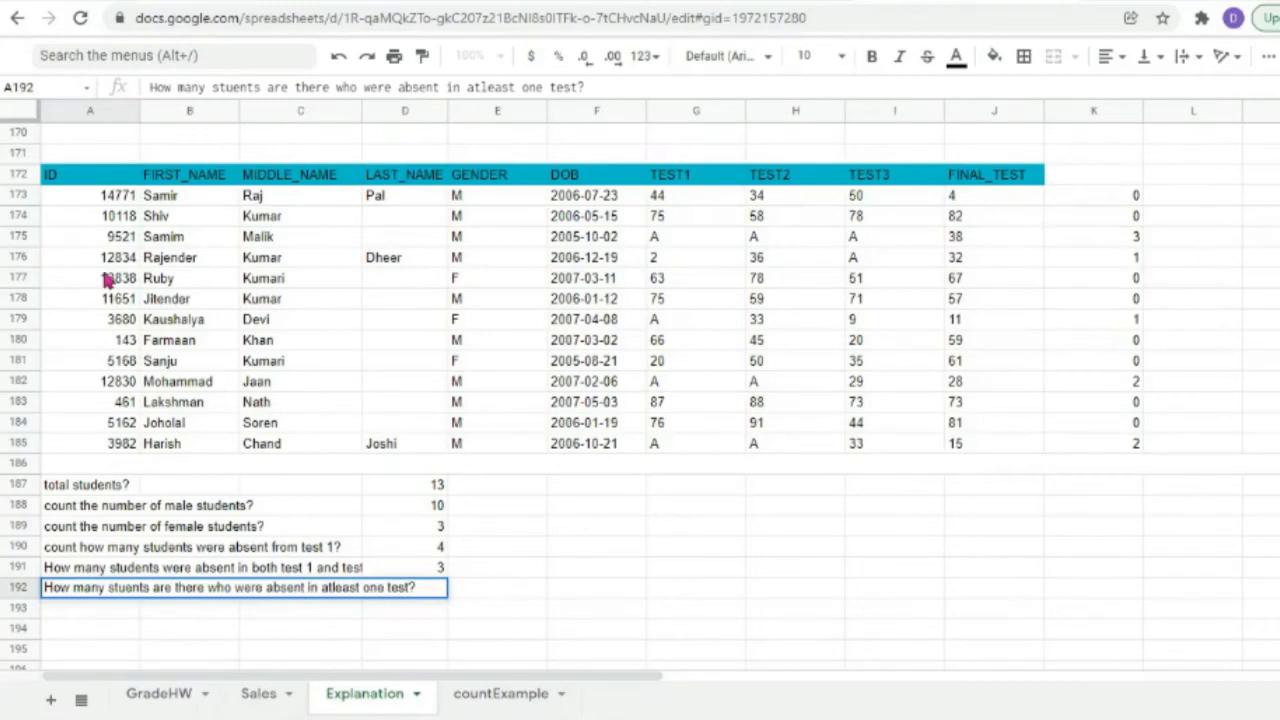
left_click(12, 236)
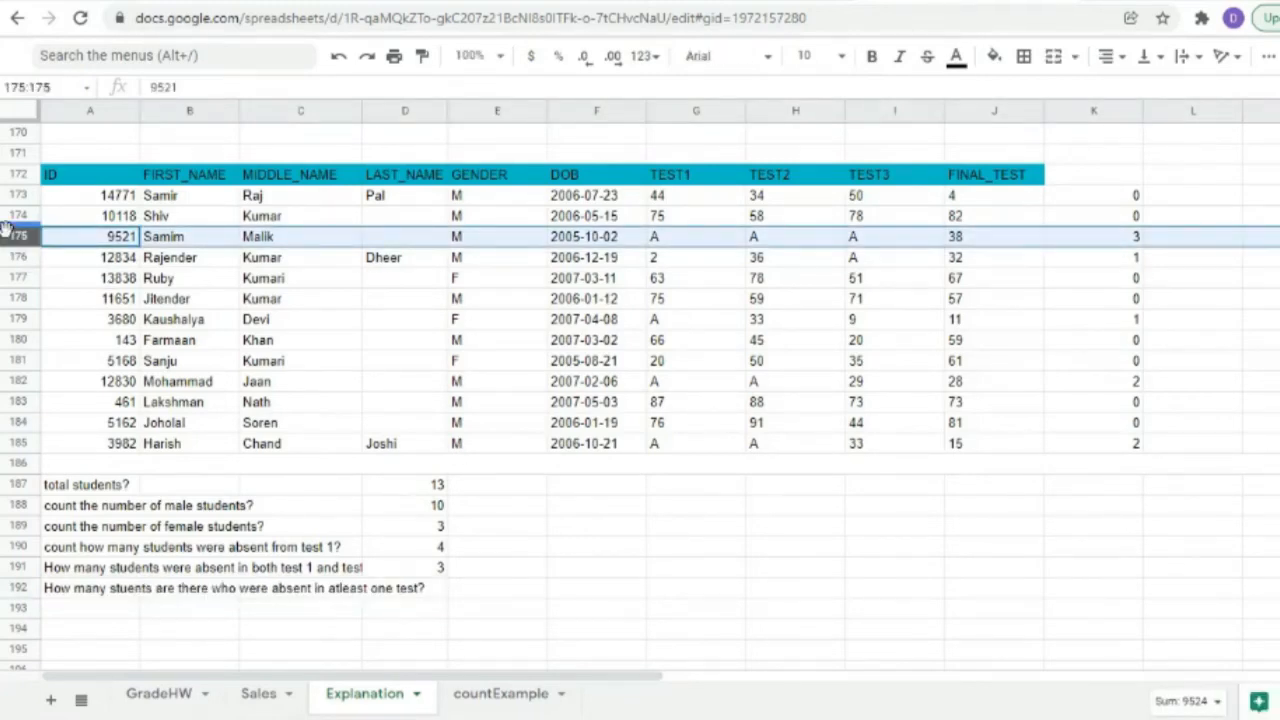
left_click(10, 257)
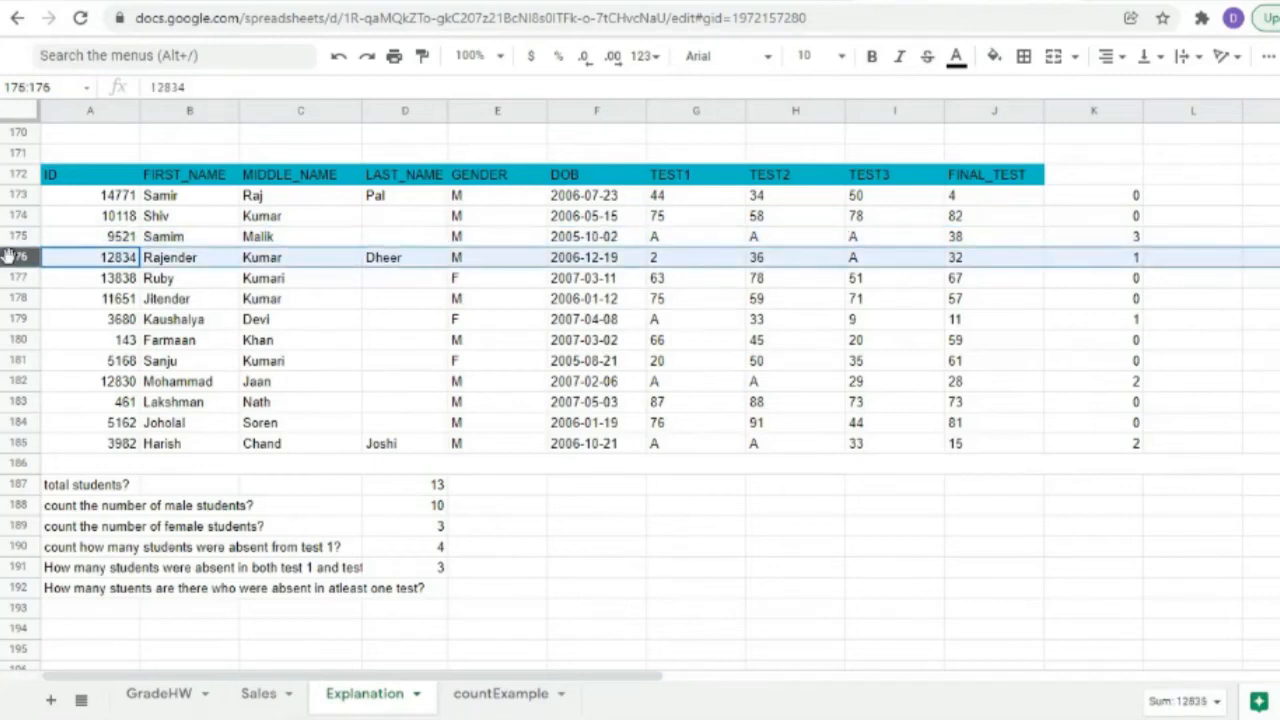
left_click(8, 319)
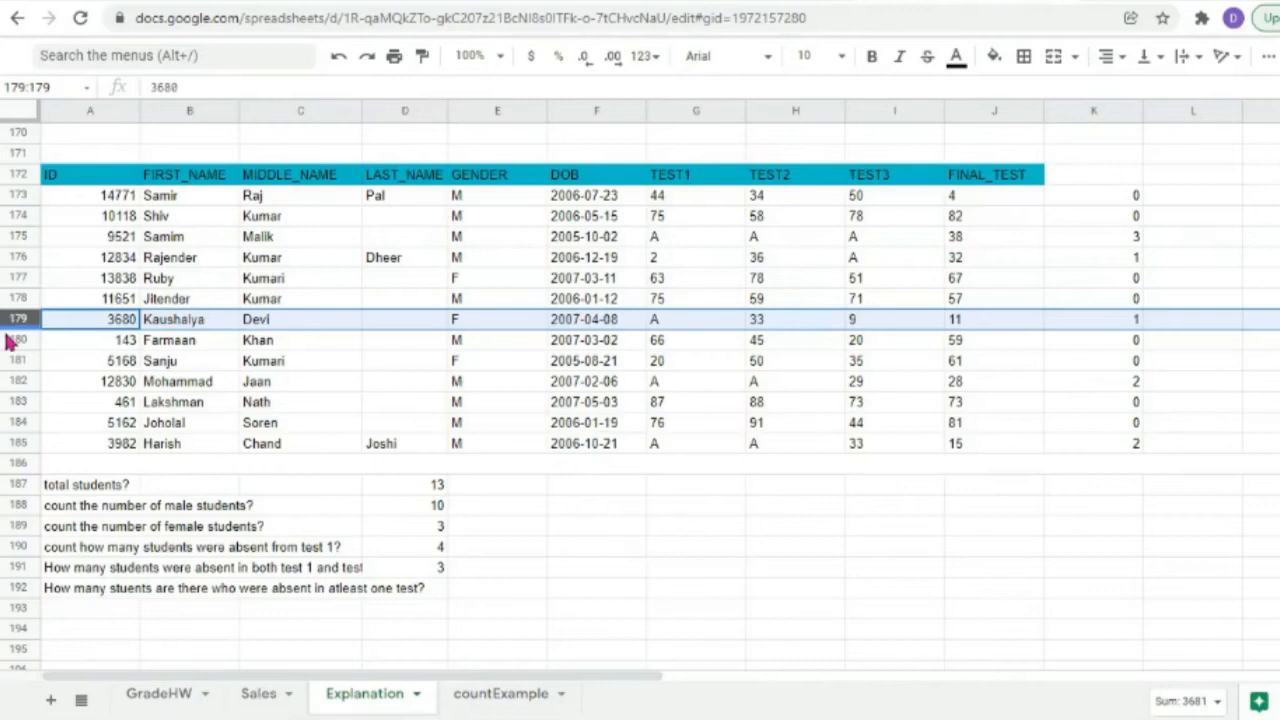
left_click(1137, 387)
left_click(1128, 445)
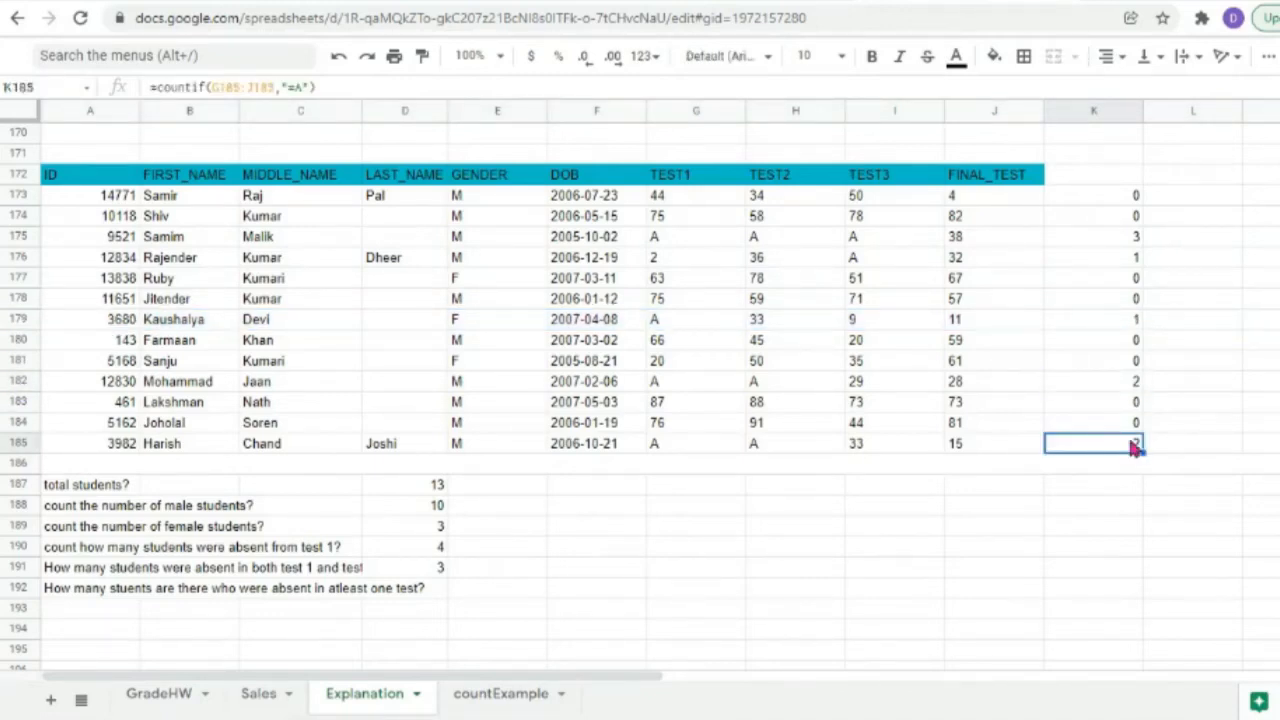
Enter =countif(K173:K185,">=1") in E192 to count the students absent from at least one test.
left_click_drag(1100, 198, 1118, 437)
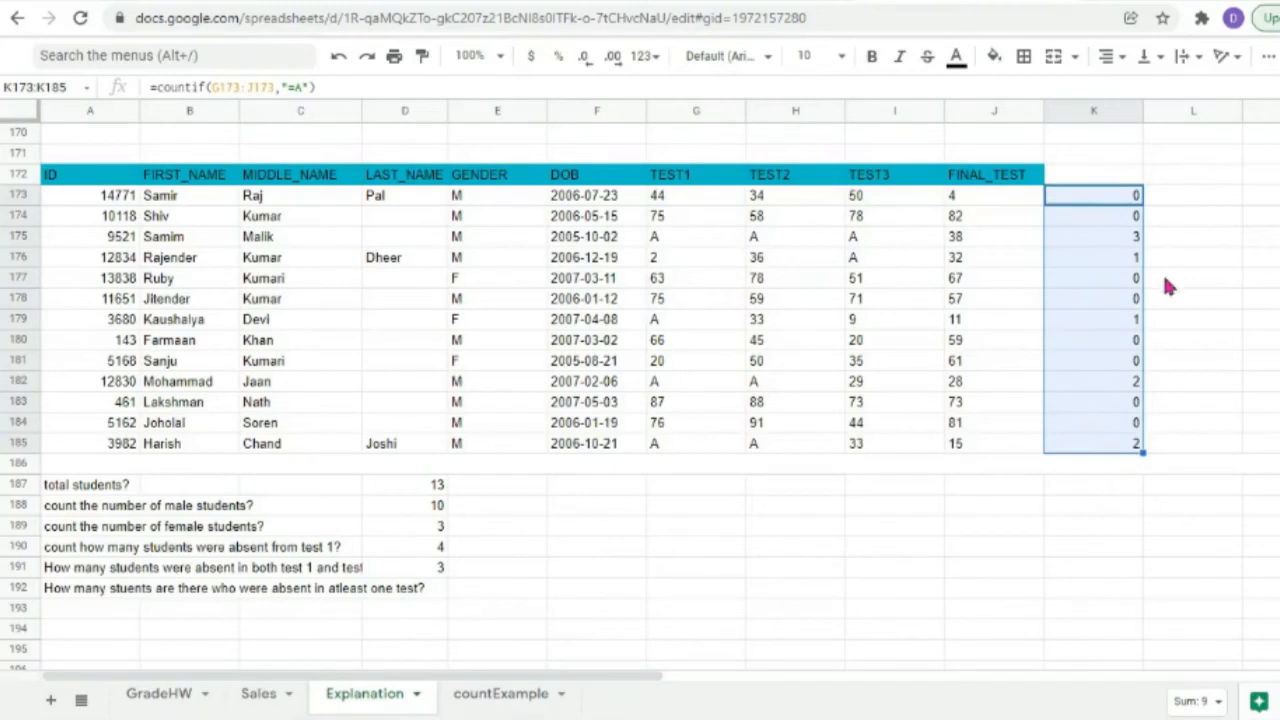
left_click(491, 590)
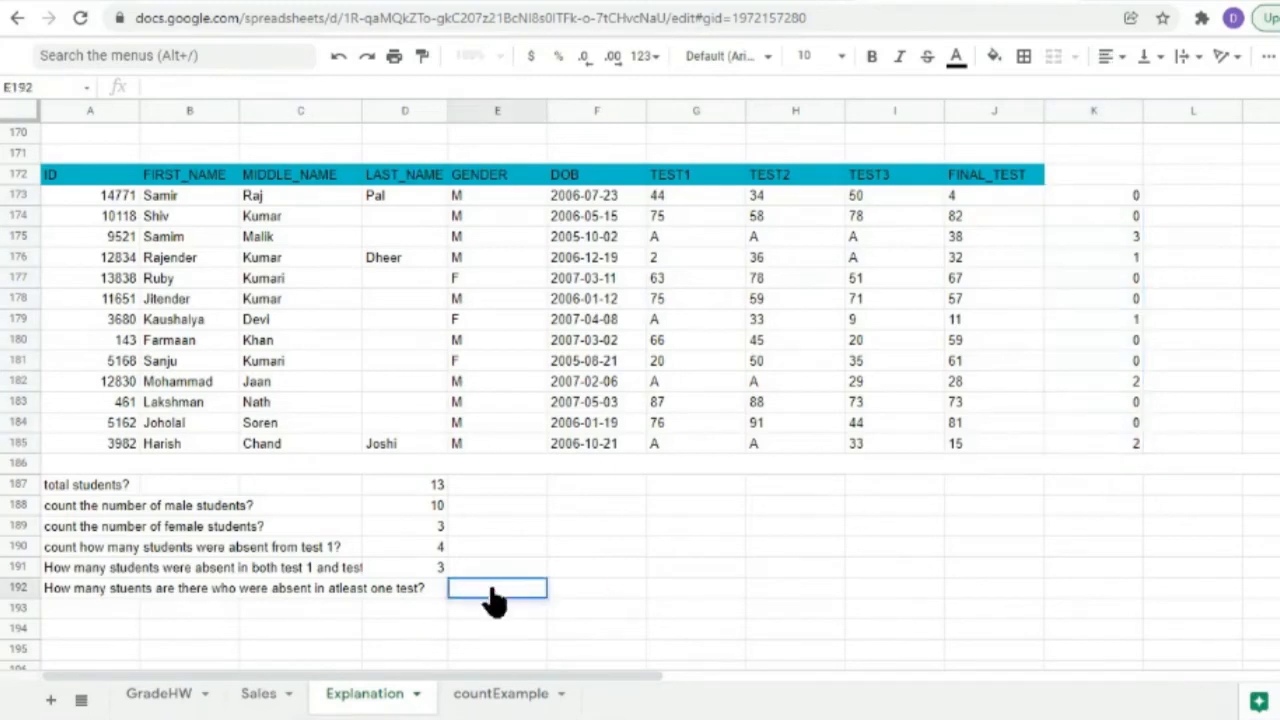
double_click(491, 590)
type("=count")
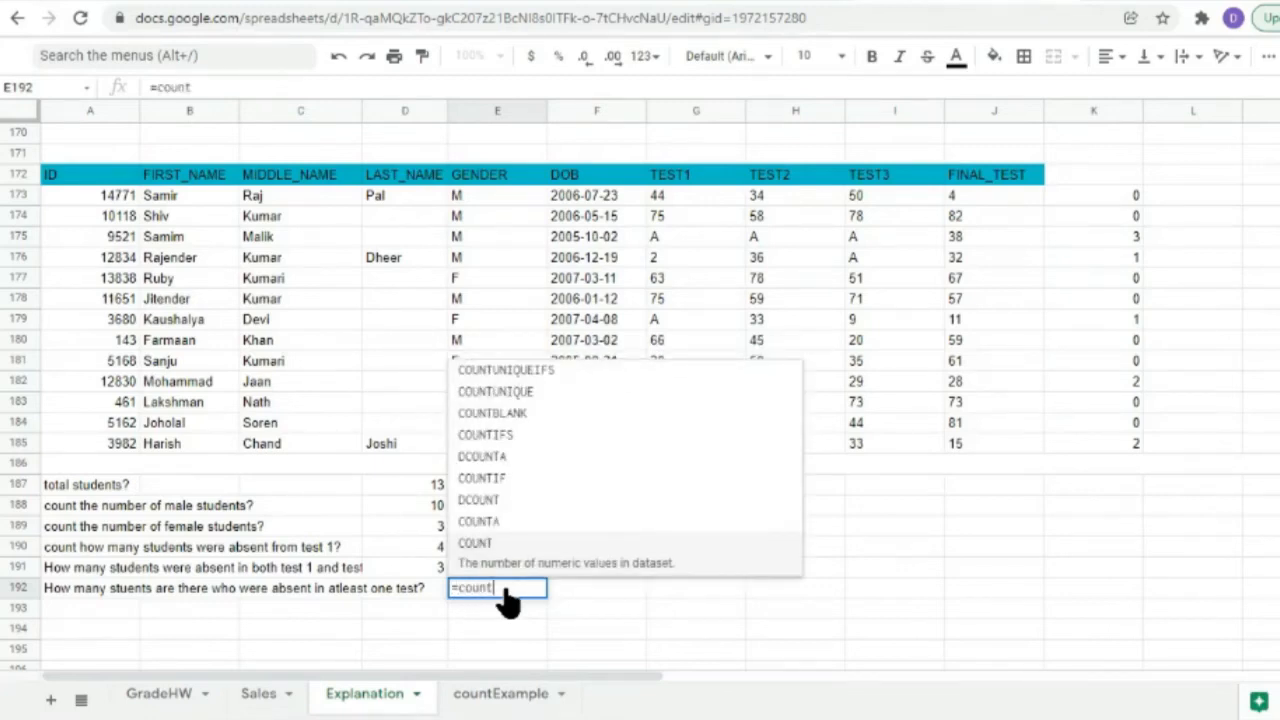
type("if")
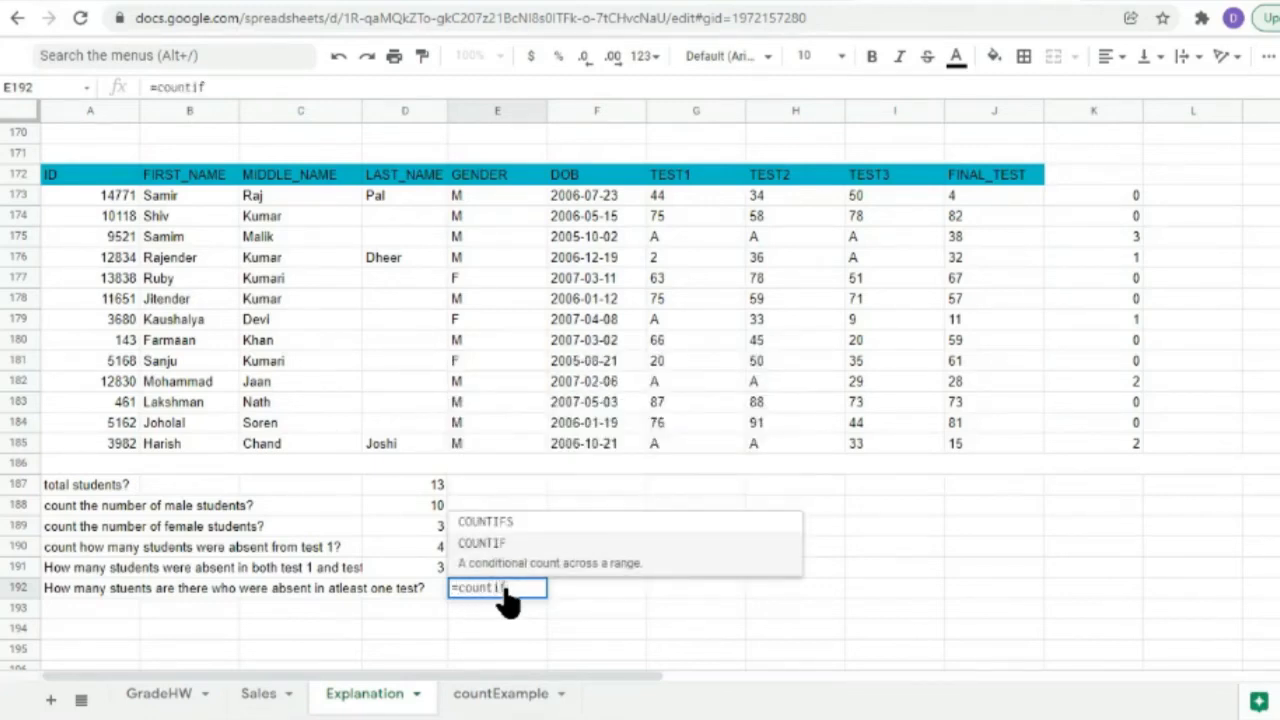
type("(")
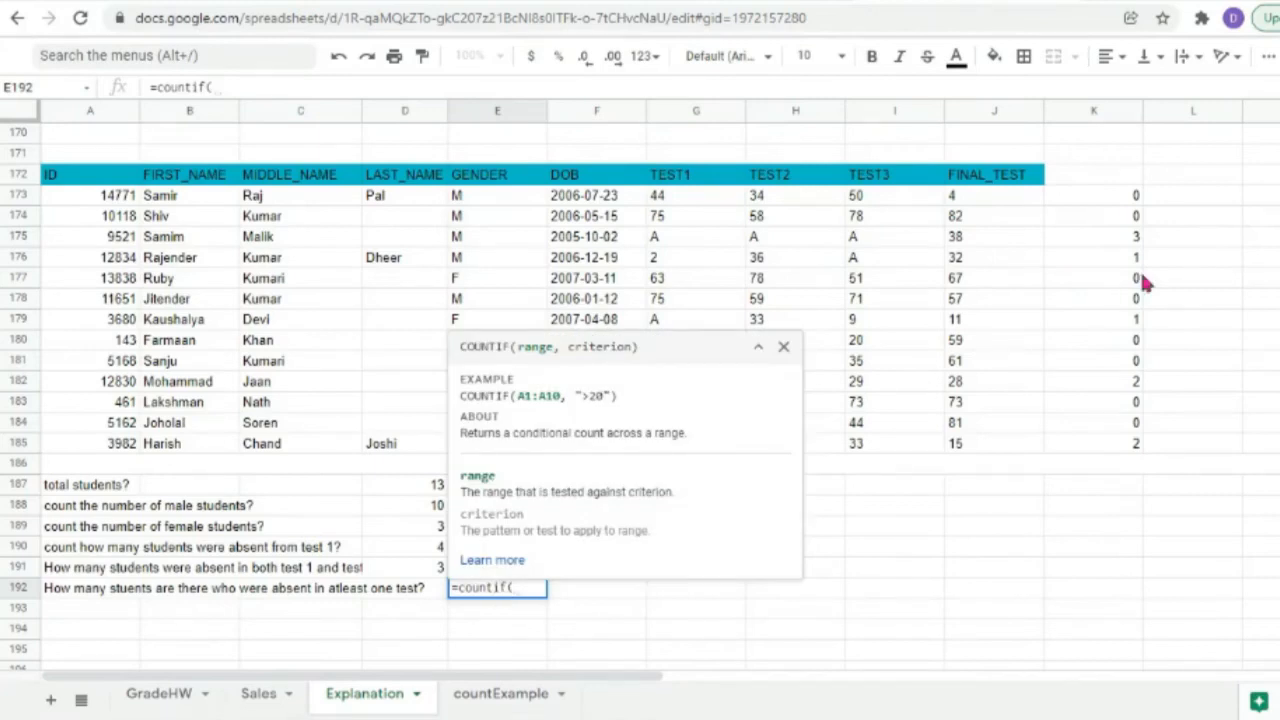
left_click_drag(1123, 200, 1107, 446)
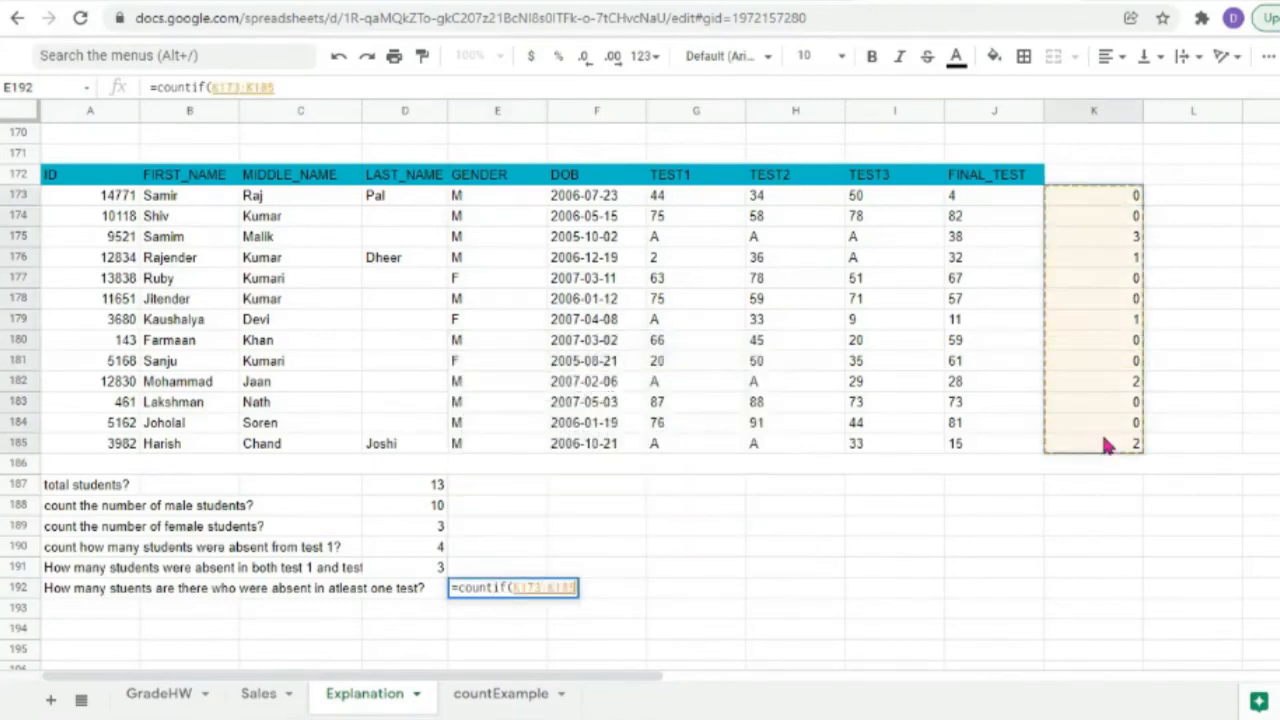
type(",")
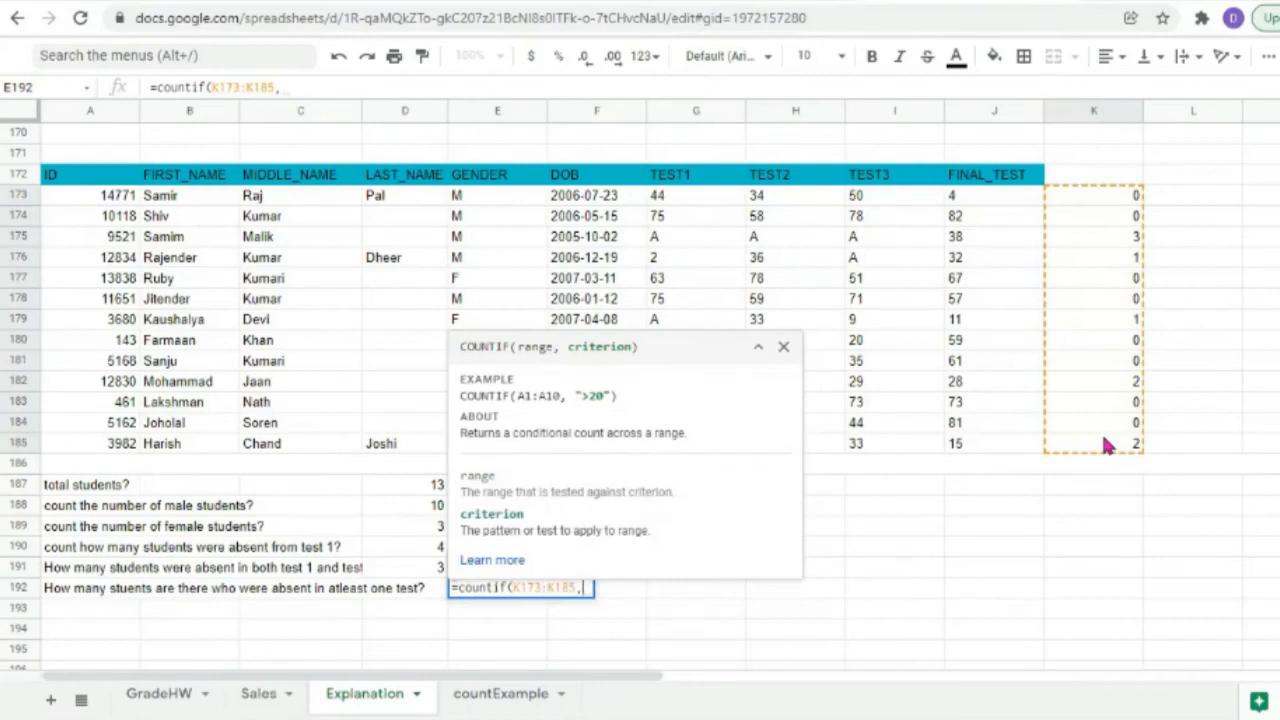
type("\">=1")
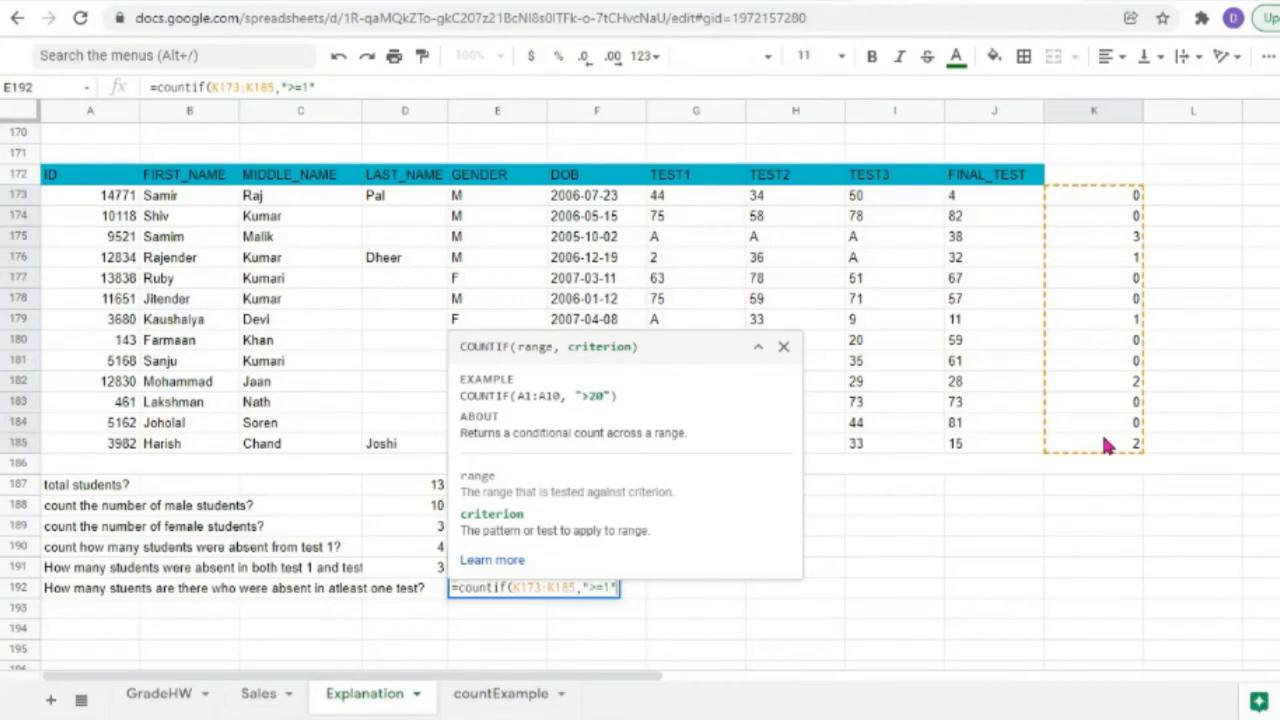
type(")")
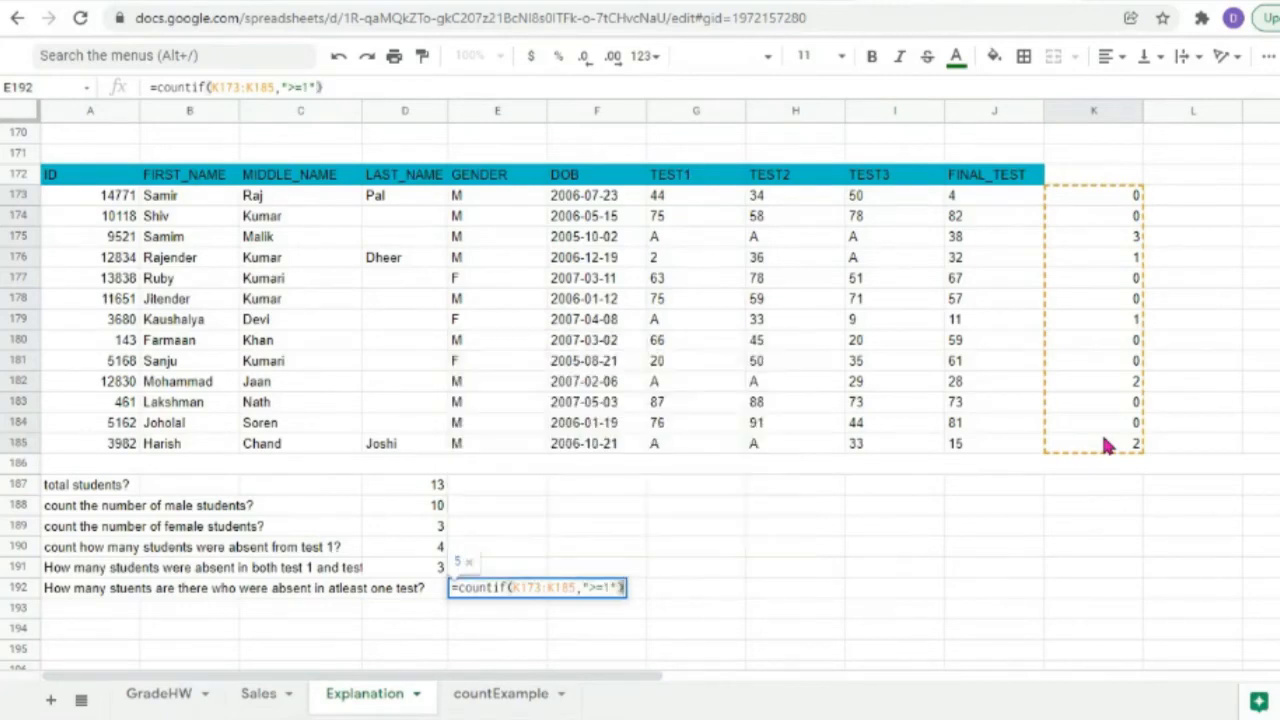
key("Return")
Check the formula result in E192 against the individual non-zero absence counts in column K.
left_click(522, 590)
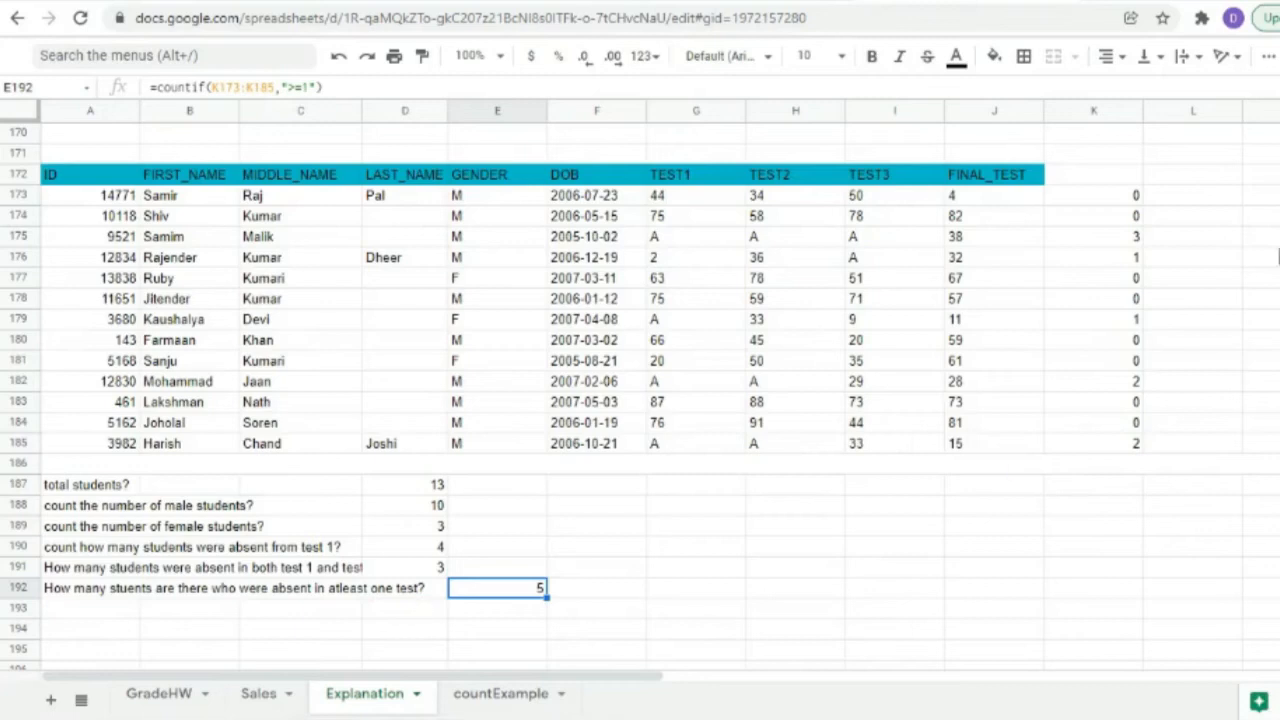
left_click(1135, 240)
left_click(1132, 262)
left_click(1128, 322)
left_click(1122, 385)
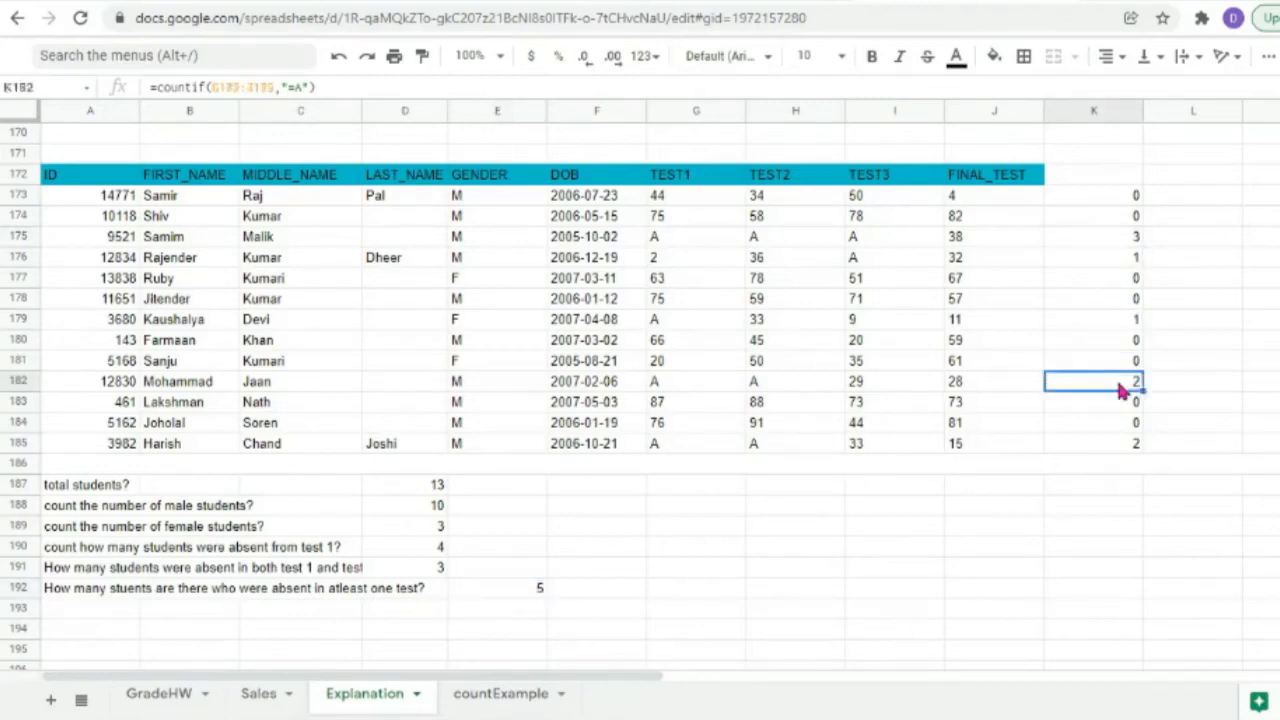
left_click(1126, 444)
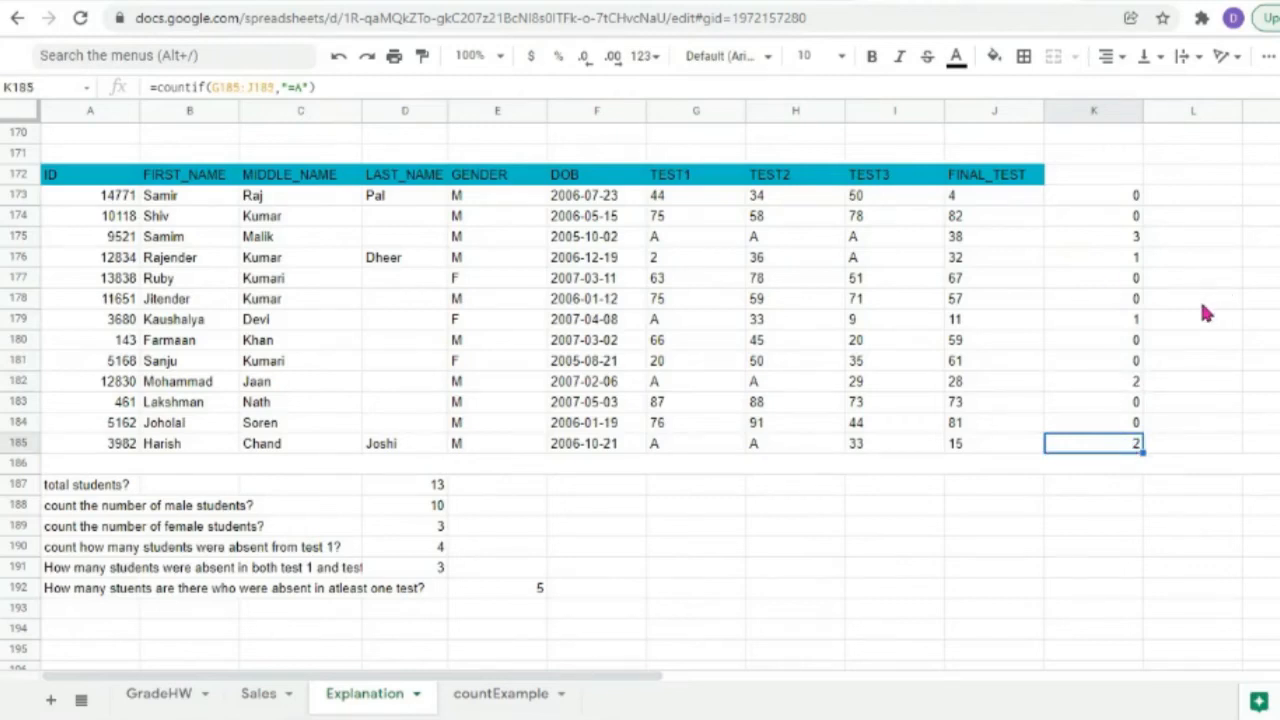
Copy the question text from A192 into A193.
left_click(180, 594)
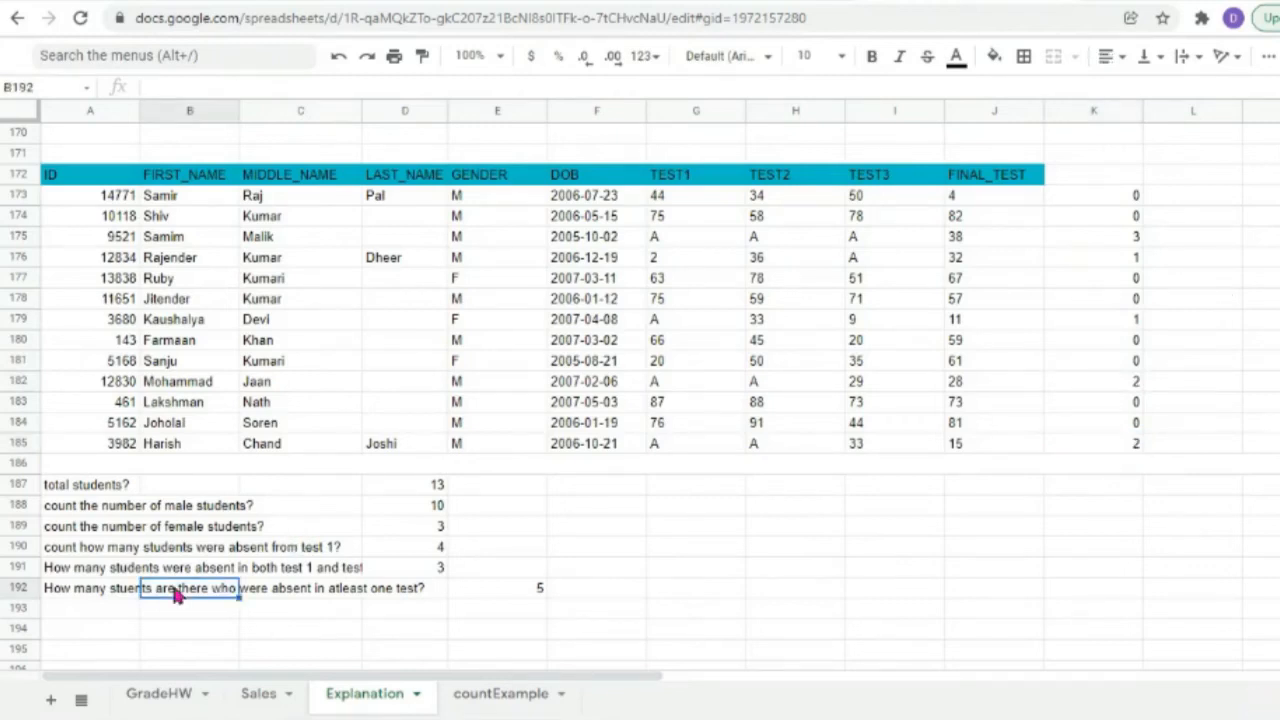
left_click(48, 595)
double_click(48, 595)
left_click_drag(46, 598, 427, 607)
key("ctrl+c")
left_click(78, 608)
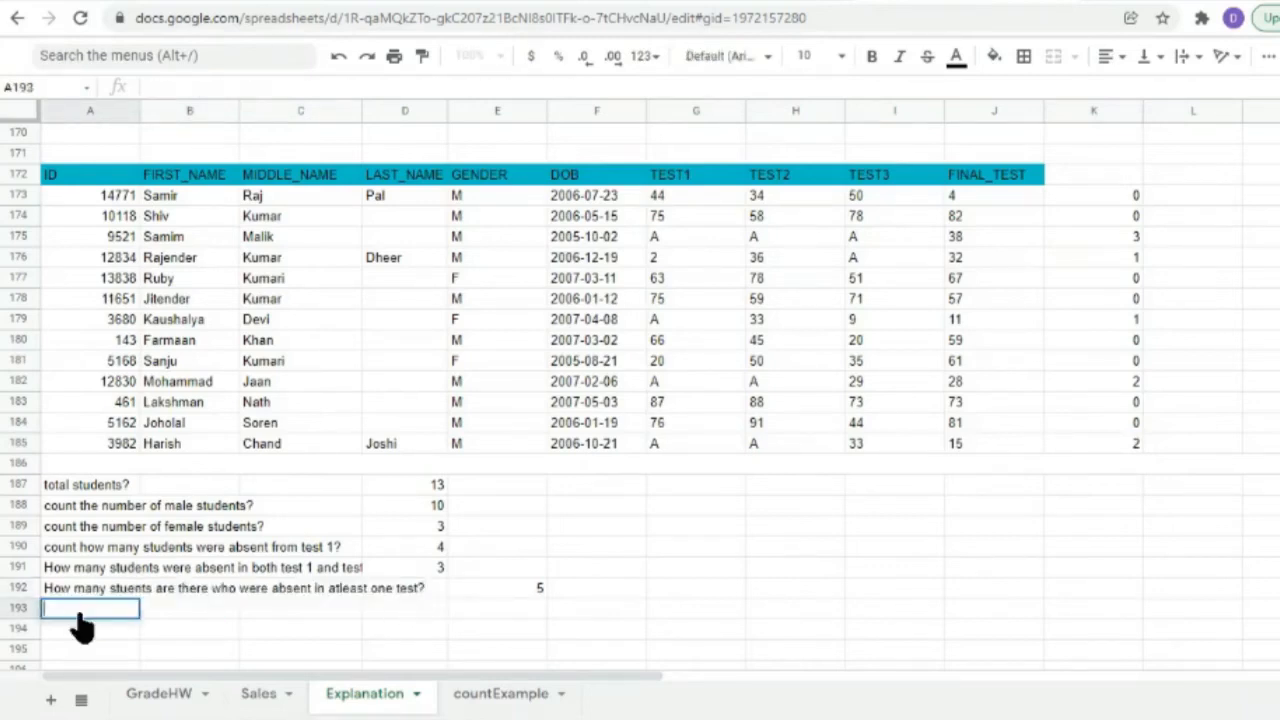
key("ctrl+v")
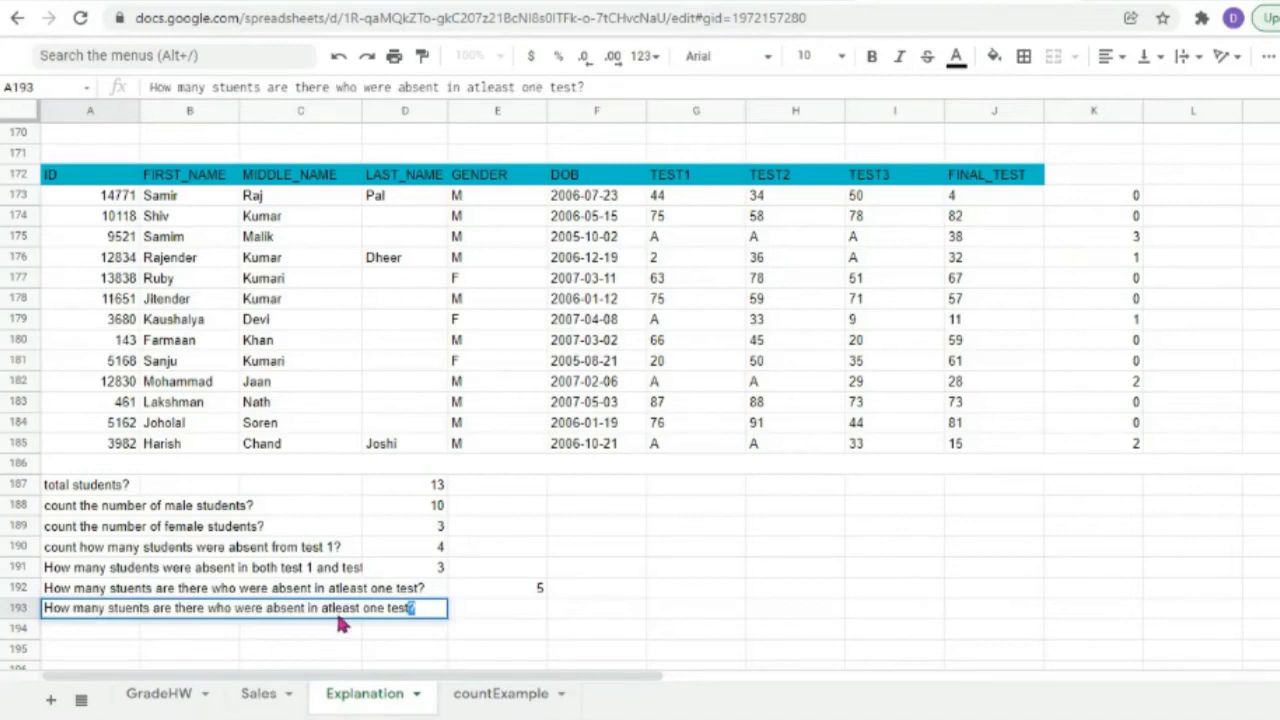
Reword the question in A193 so that it ends with "absent in atleast 2 tests?".
double_click(375, 610)
type("2")
left_click(258, 627)
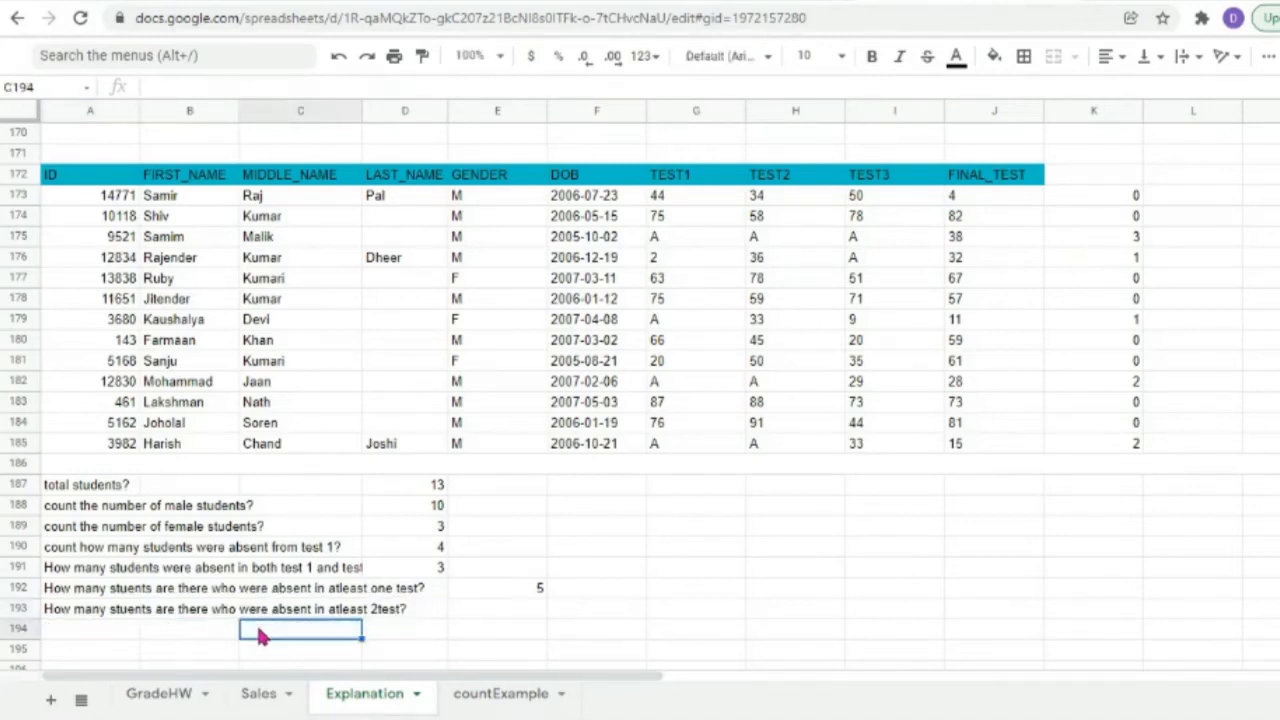
double_click(420, 610)
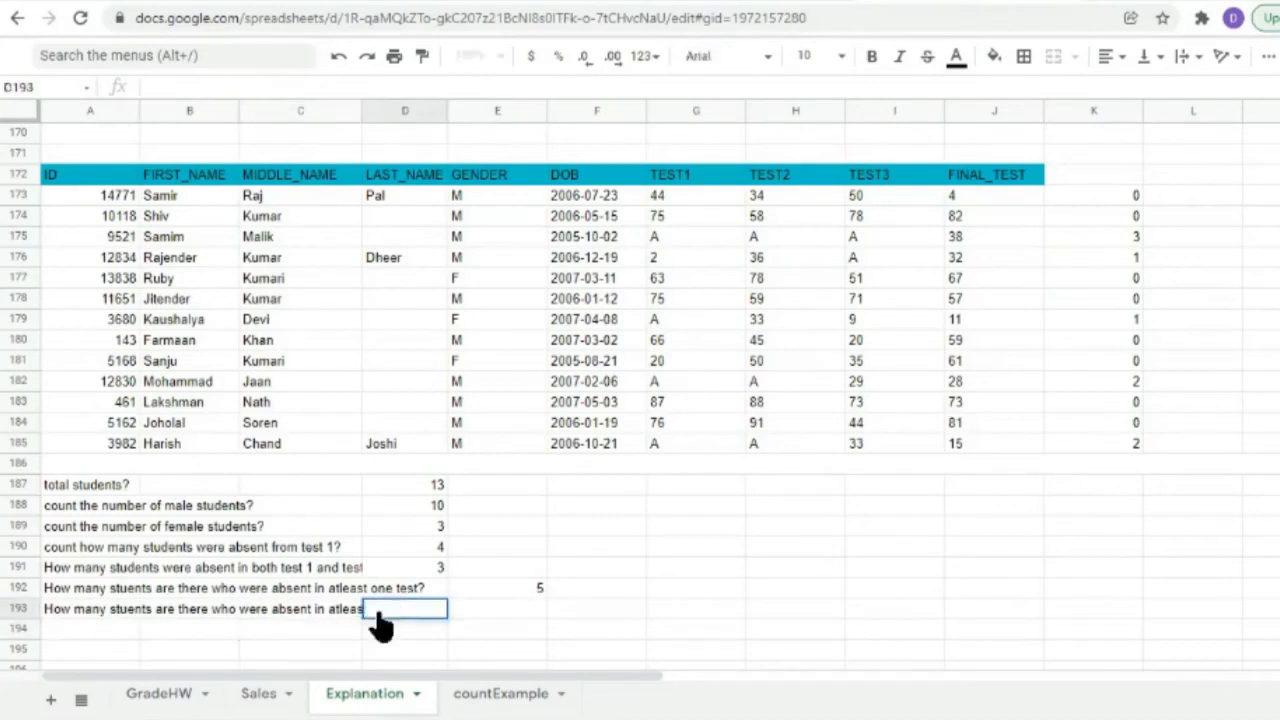
left_click(135, 612)
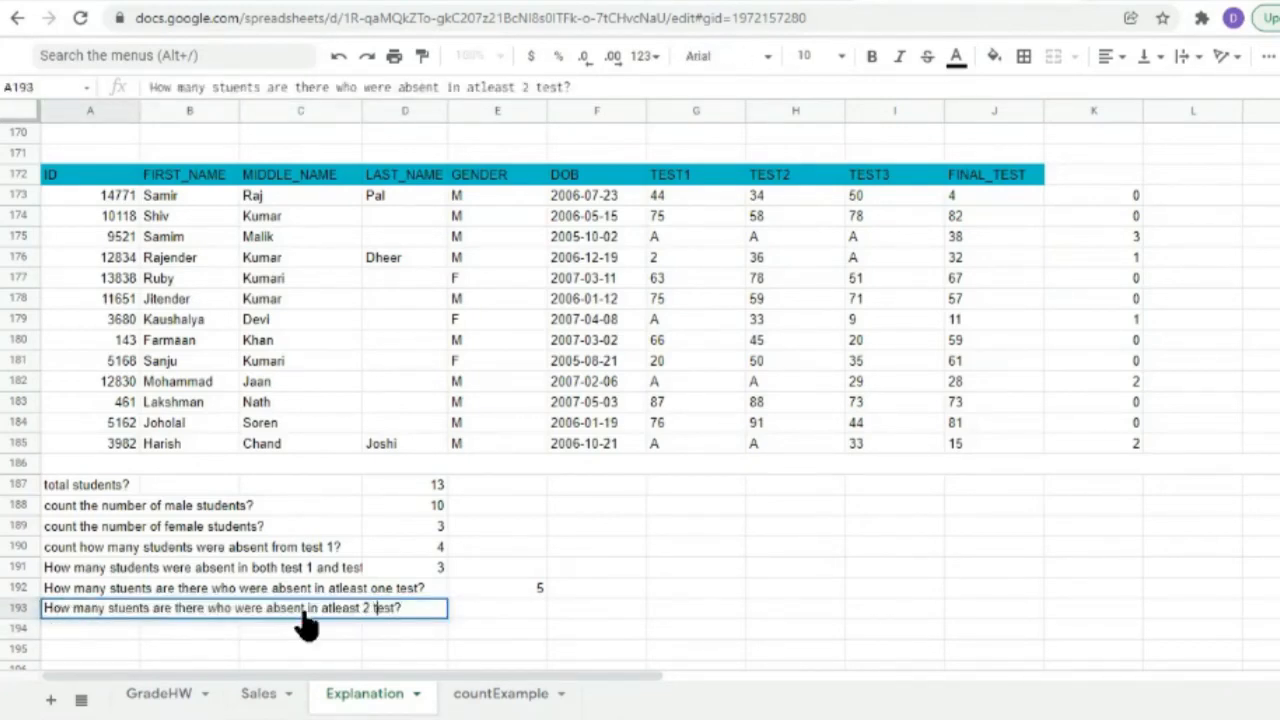
type("s")
left_click(485, 605)
Enter =countif(K173:K185,">=2") in E193 to count the students absent from at least two tests.
left_click_drag(1127, 200, 1115, 443)
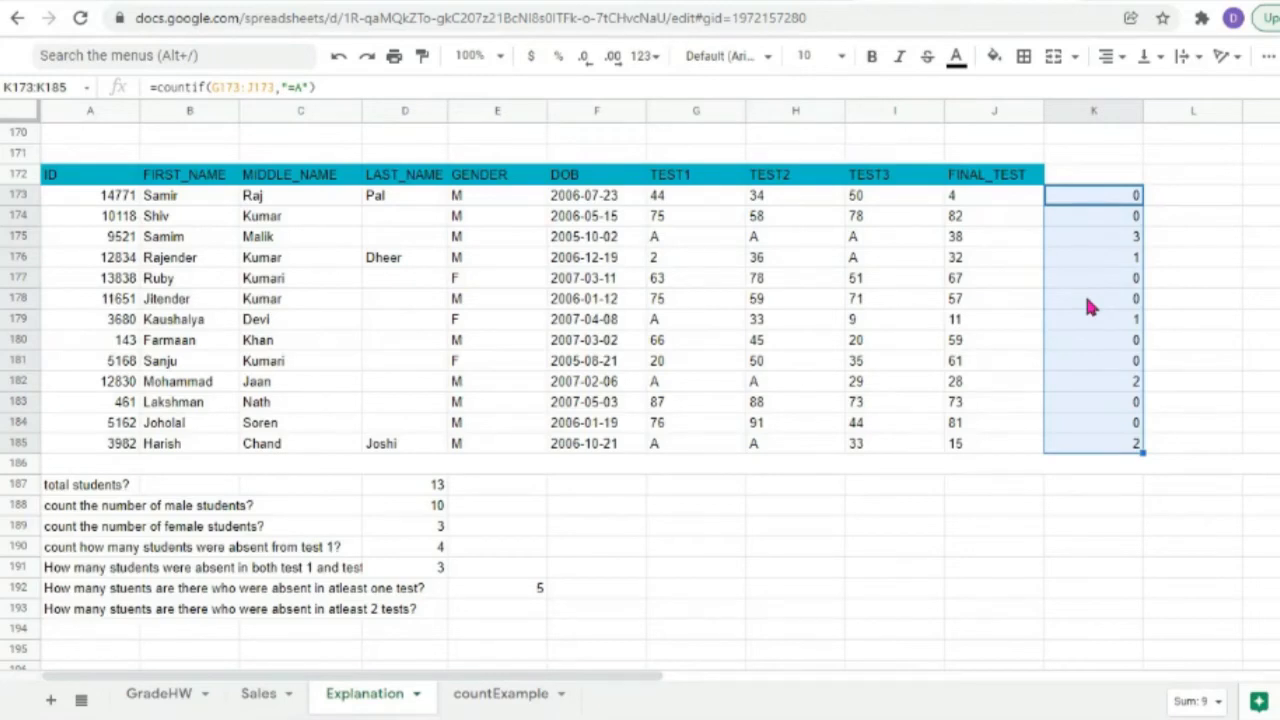
left_click(500, 613)
type("=c")
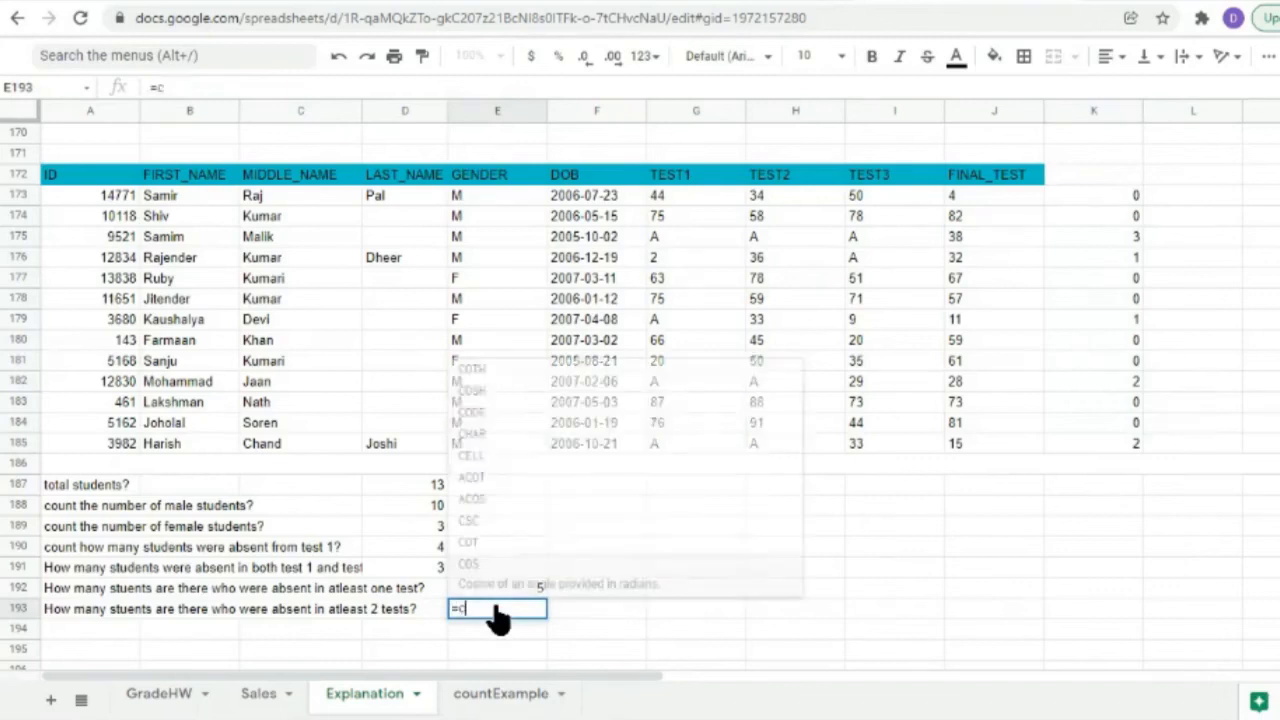
type("ountif(")
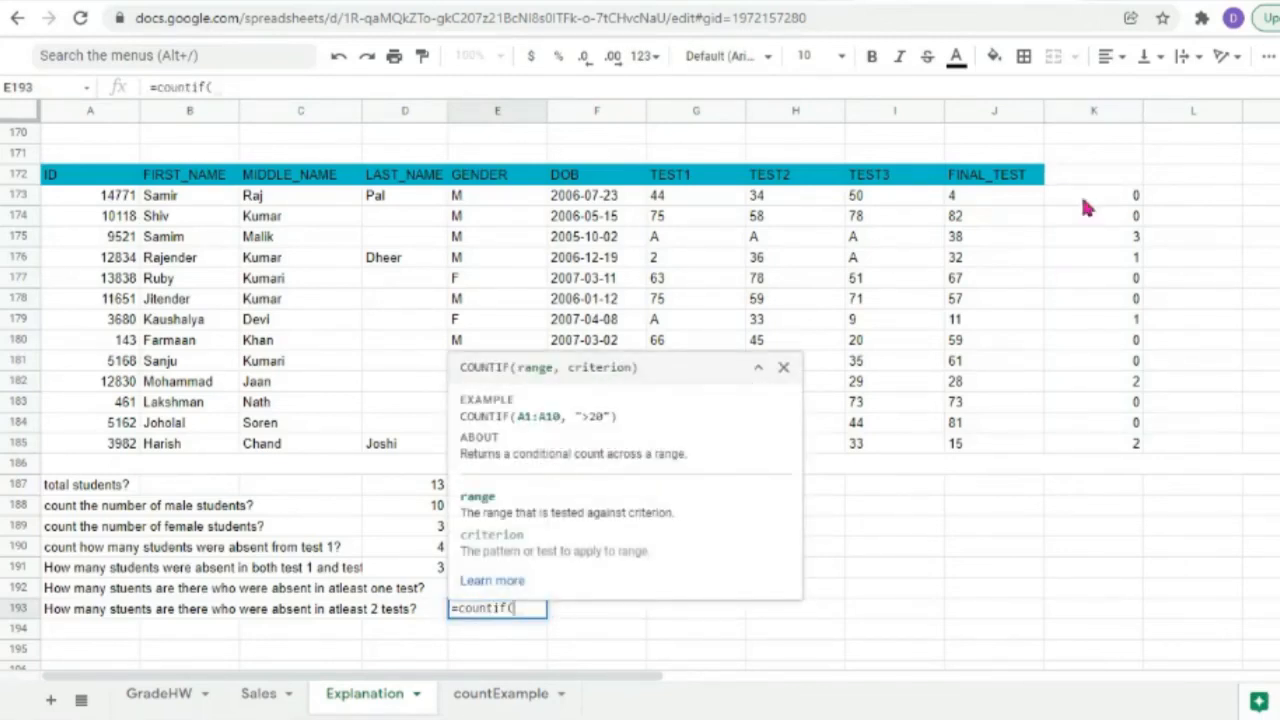
left_click_drag(1080, 191, 1108, 446)
type(",\">=2")
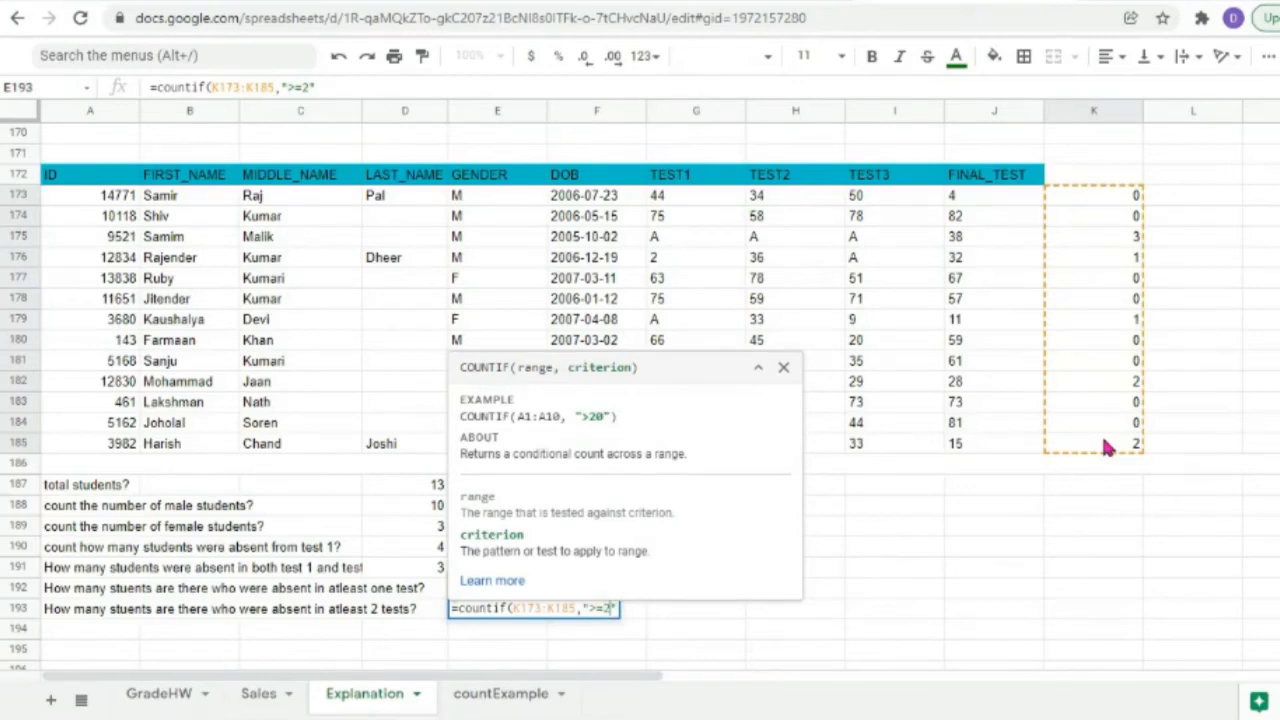
type(")")
key("Return")
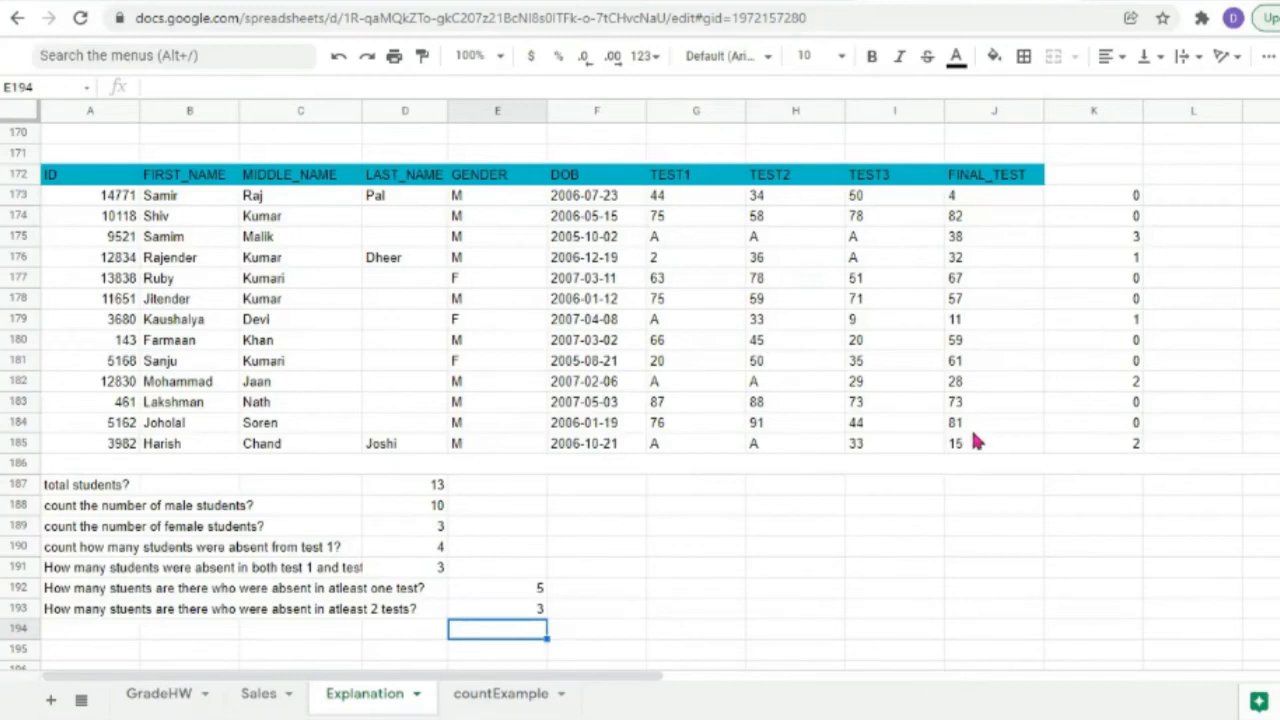
Check the answer in E193 against the column K absence counts in rows 182, 185 and 175.
left_click(1127, 382)
left_click(1120, 446)
left_click(1137, 238)
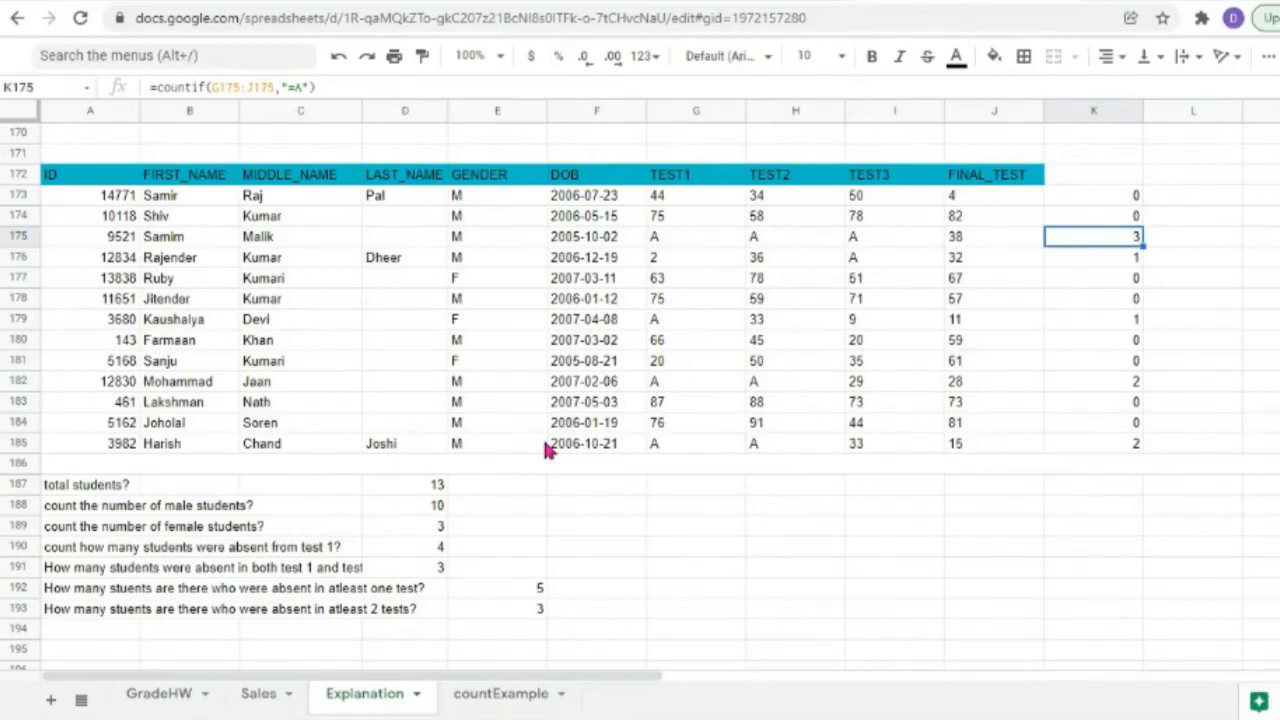
Merge A194:K194 and enter the centred heading "WILDCARD CHARACTERS" in it.
scroll(618, 458, "up", 7)
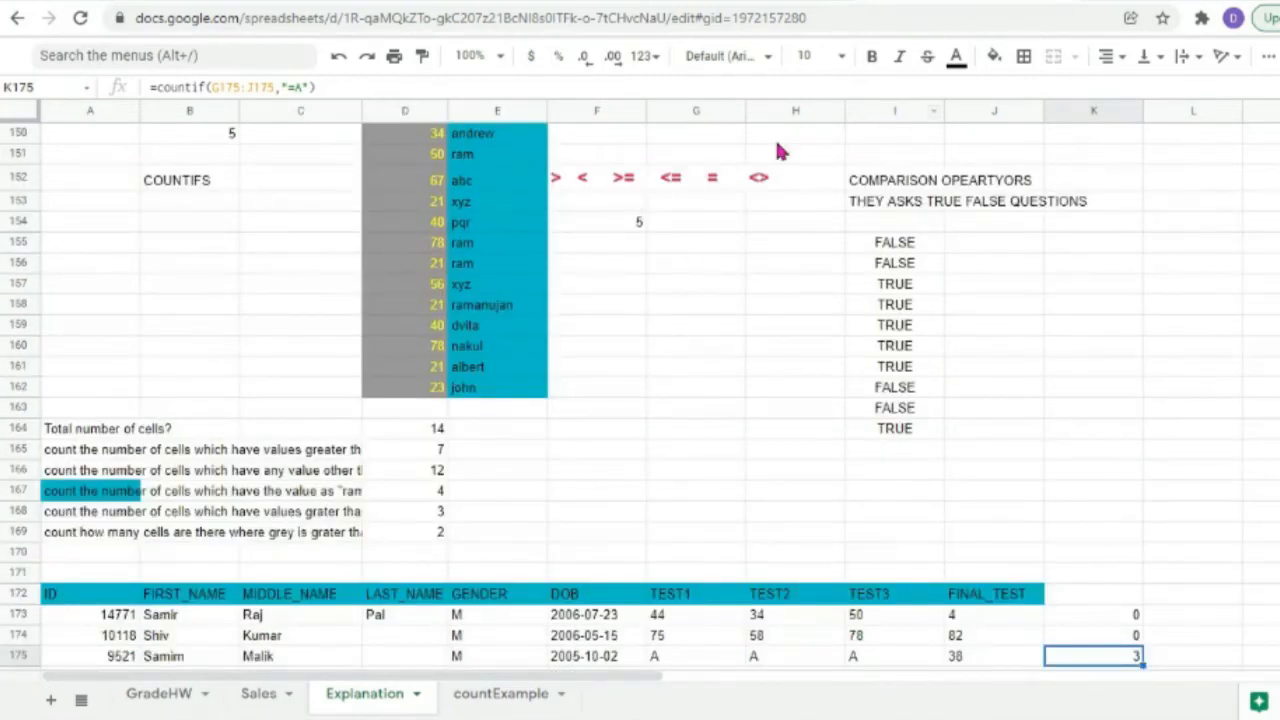
scroll(704, 325, "down", 10)
left_click(499, 450)
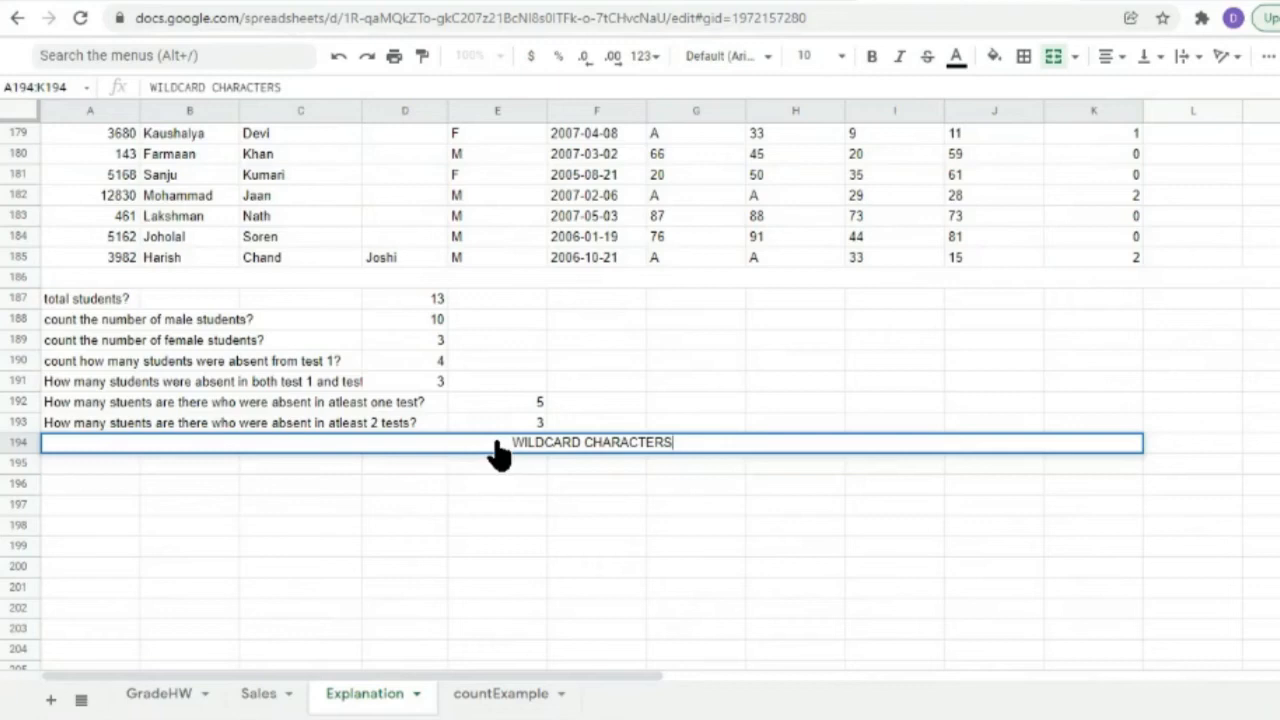
left_click(104, 470)
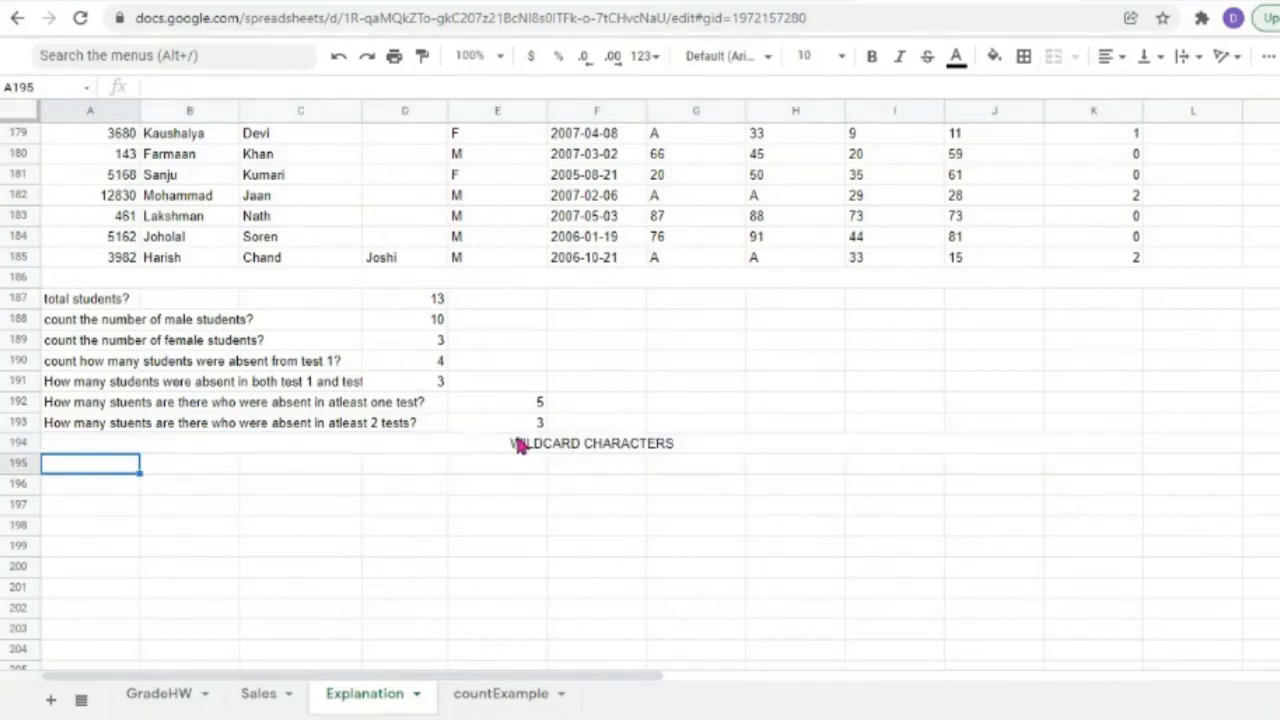
left_click(586, 449)
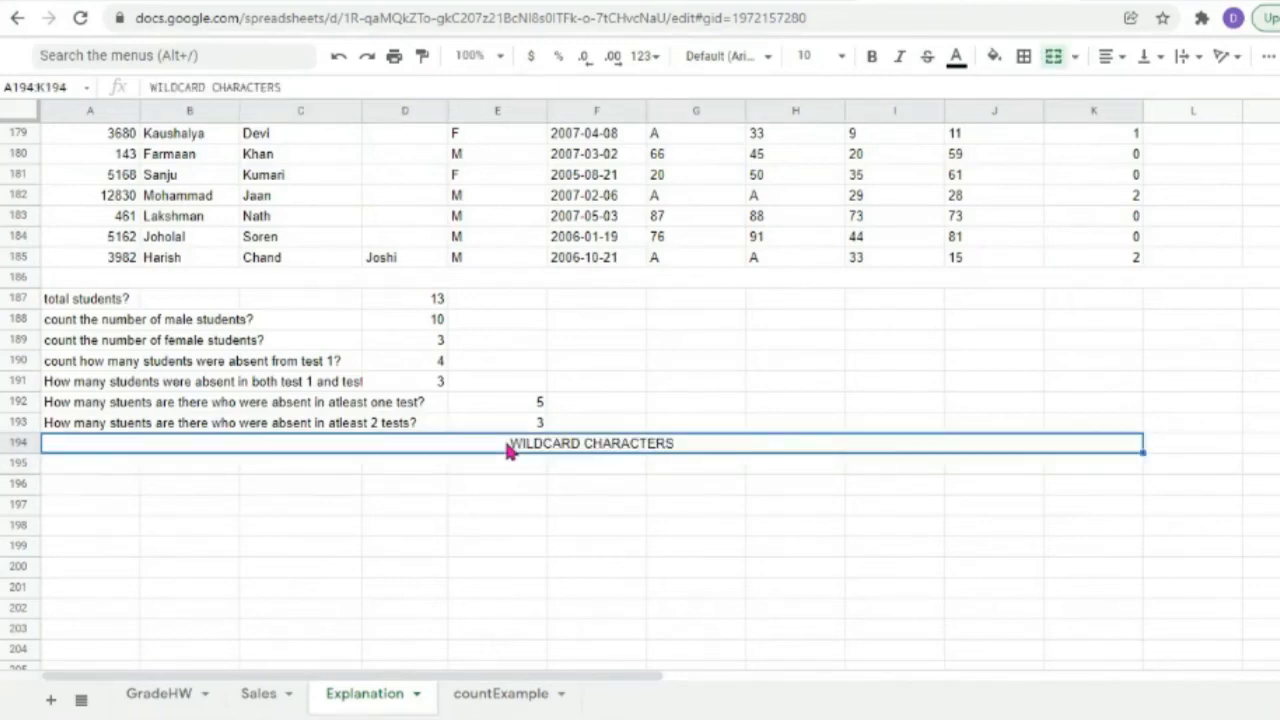
Enter the question "Count the number of students whose first name starts with a J?" in A195.
left_click(90, 465)
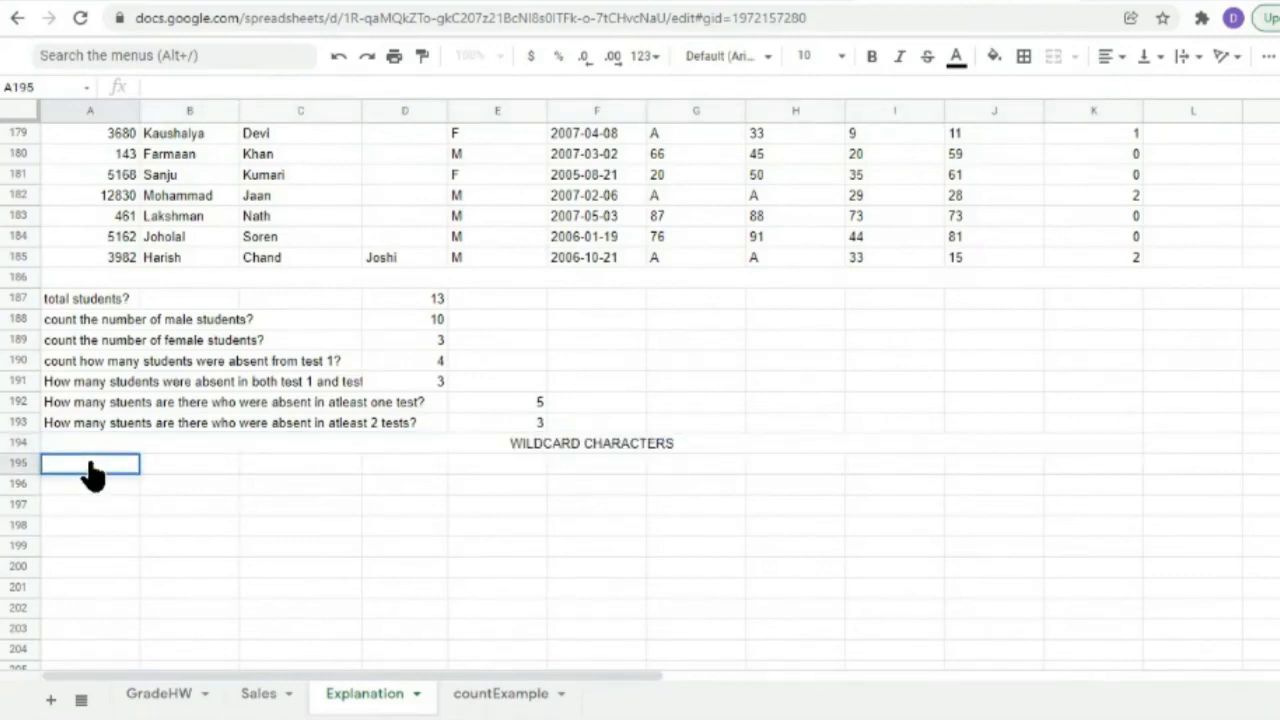
type("Count the number of s")
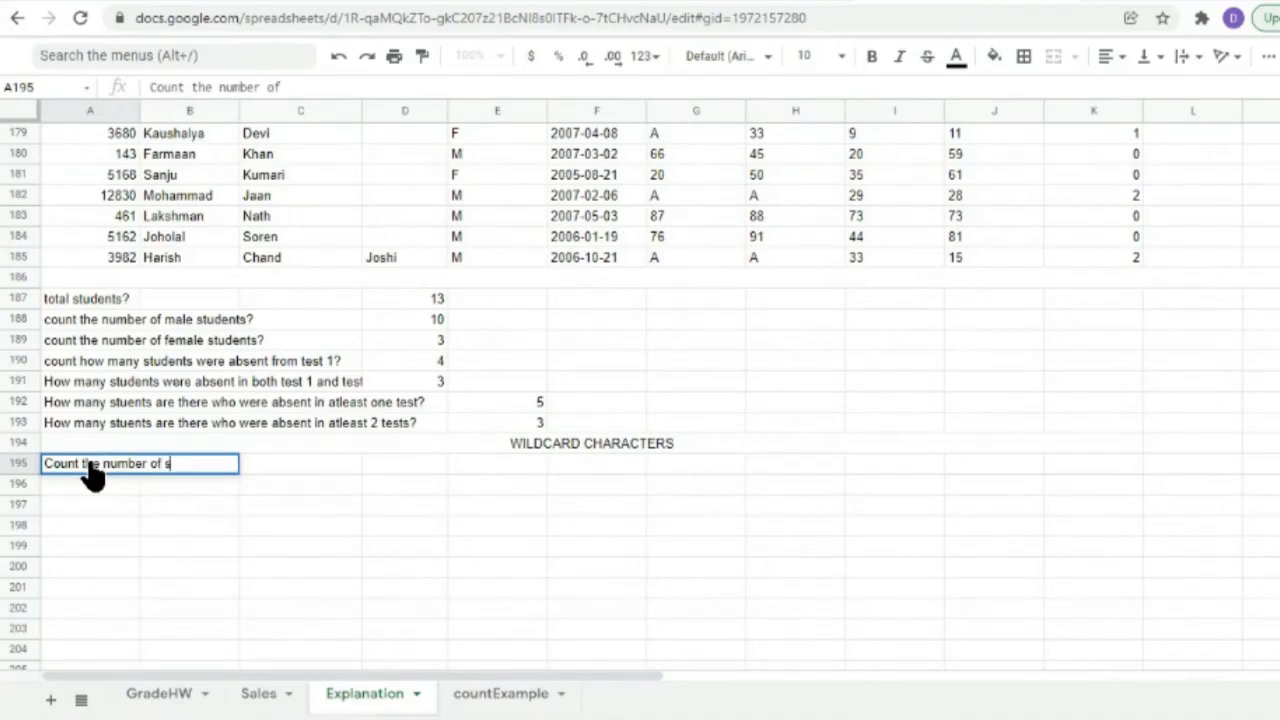
type("tudents ")
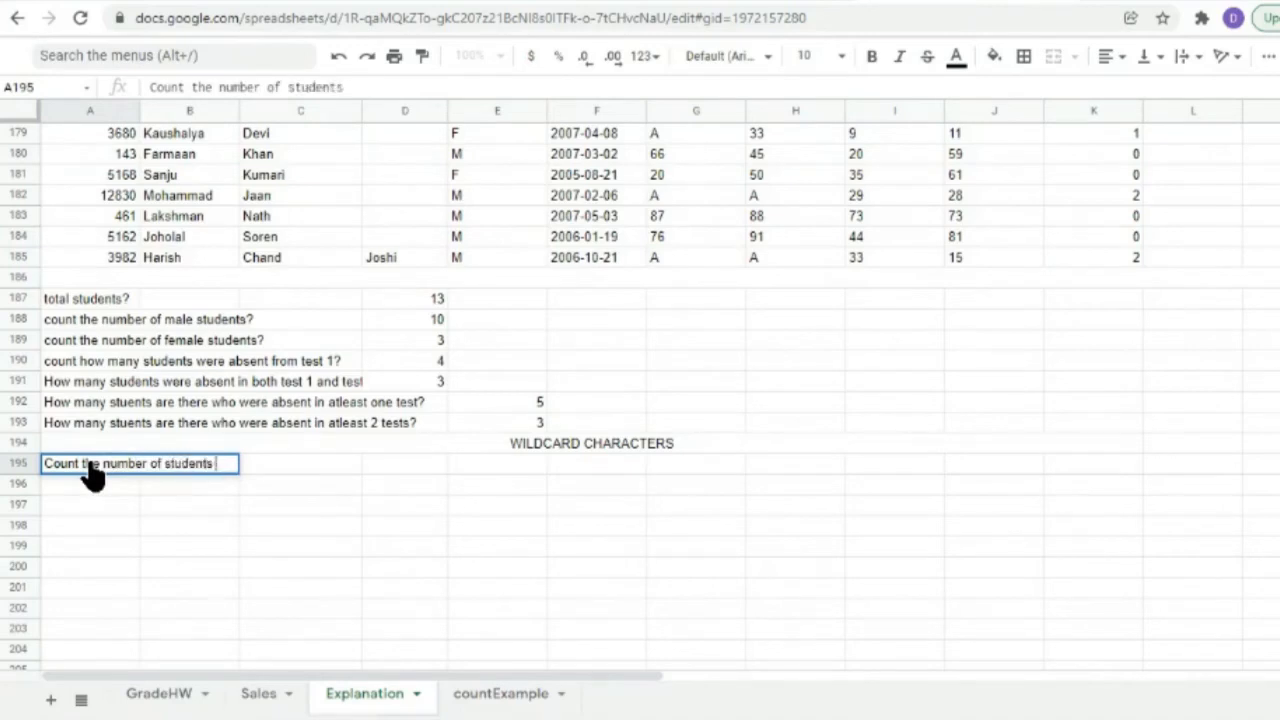
type("whose")
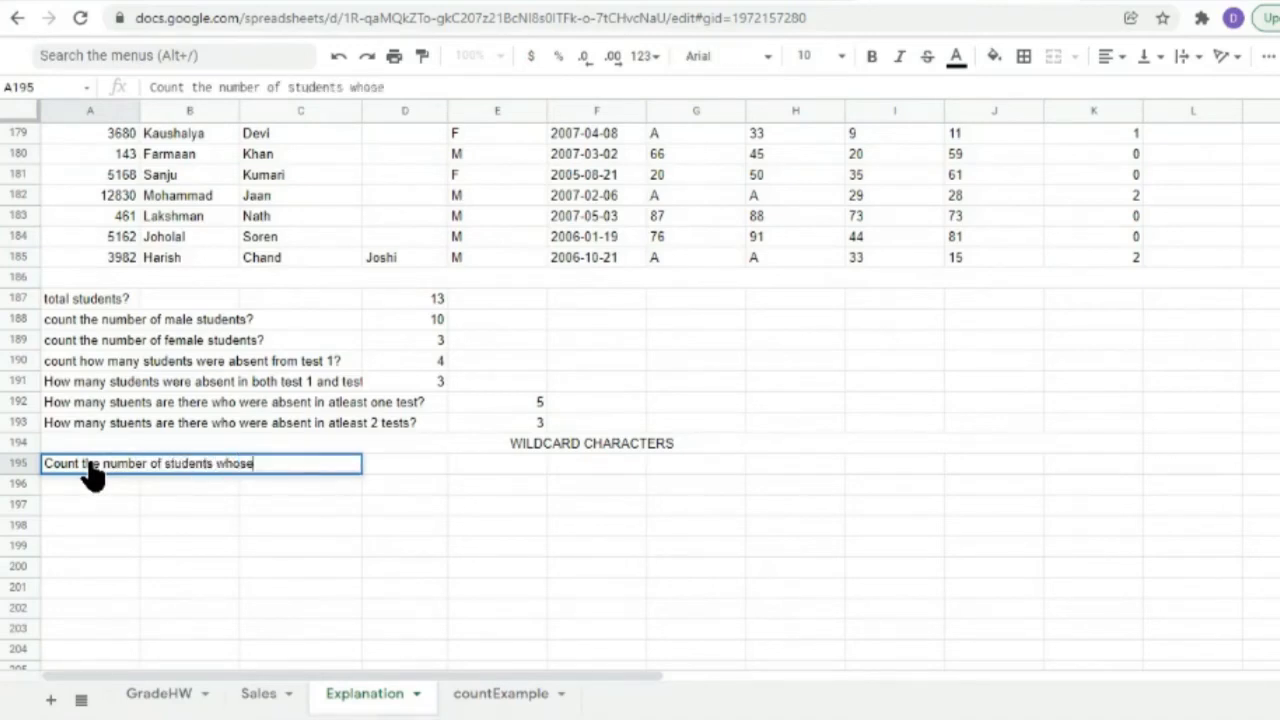
type(" first name st")
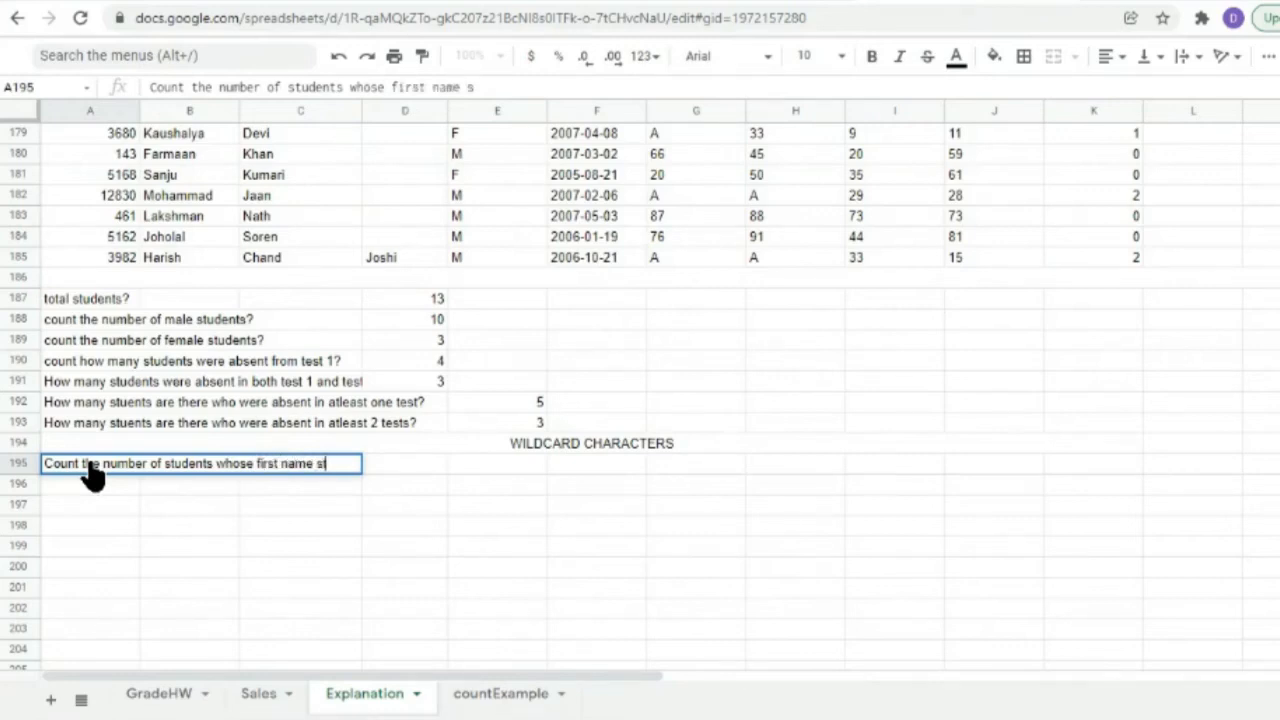
type("arts with a J")
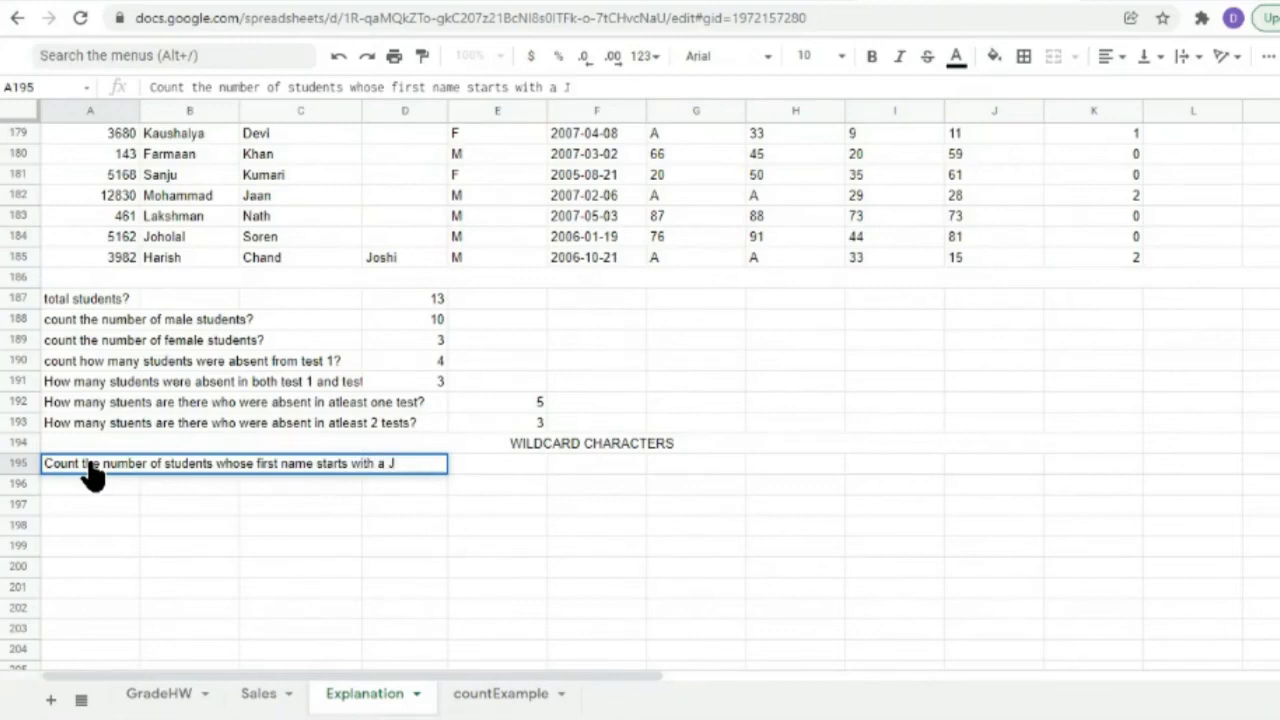
type("?")
key("Return")
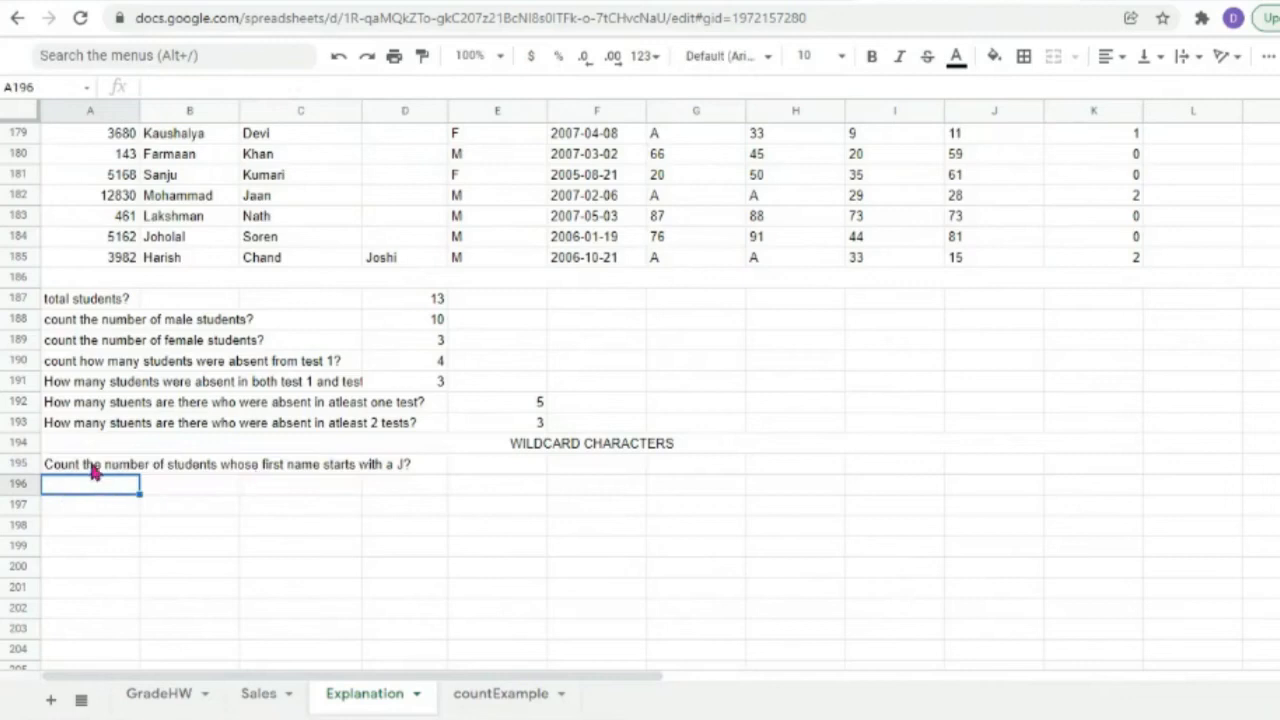
Review the question in A195 against the comparison operators in row 152 and the FIRST_NAME entries in B173:B185.
double_click(77, 471)
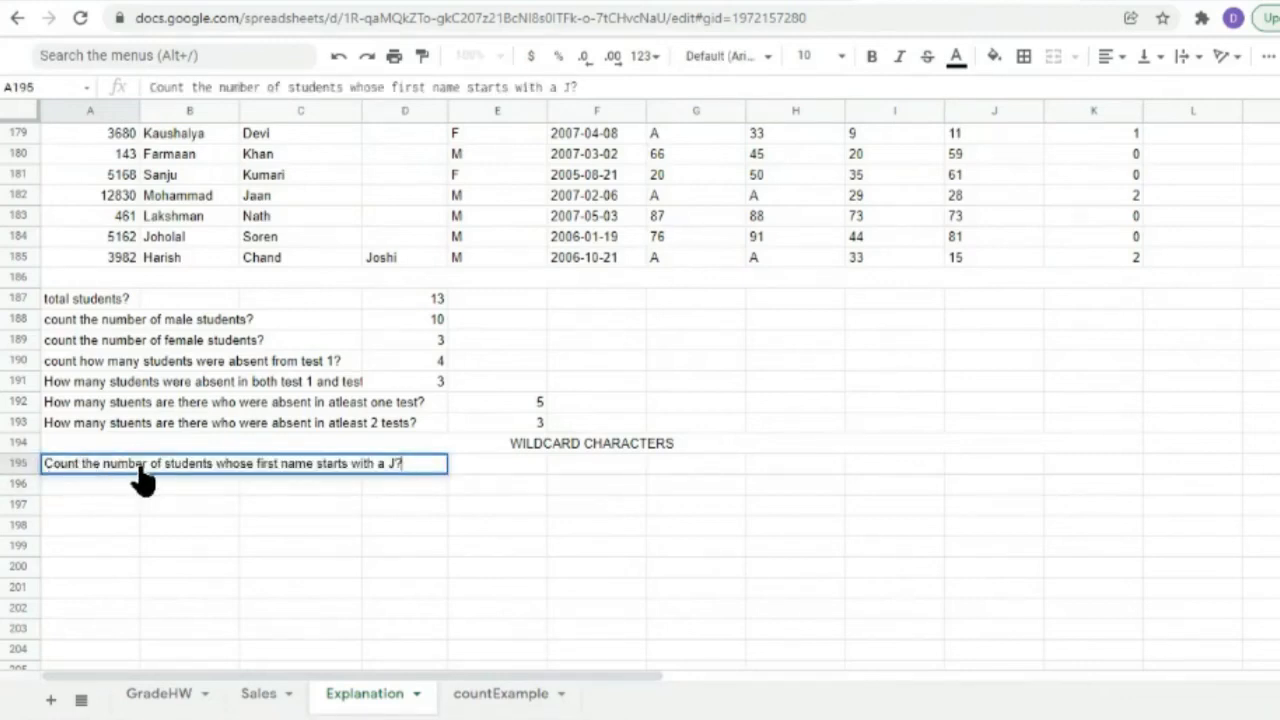
left_click(512, 468)
scroll(775, 262, "up", 10)
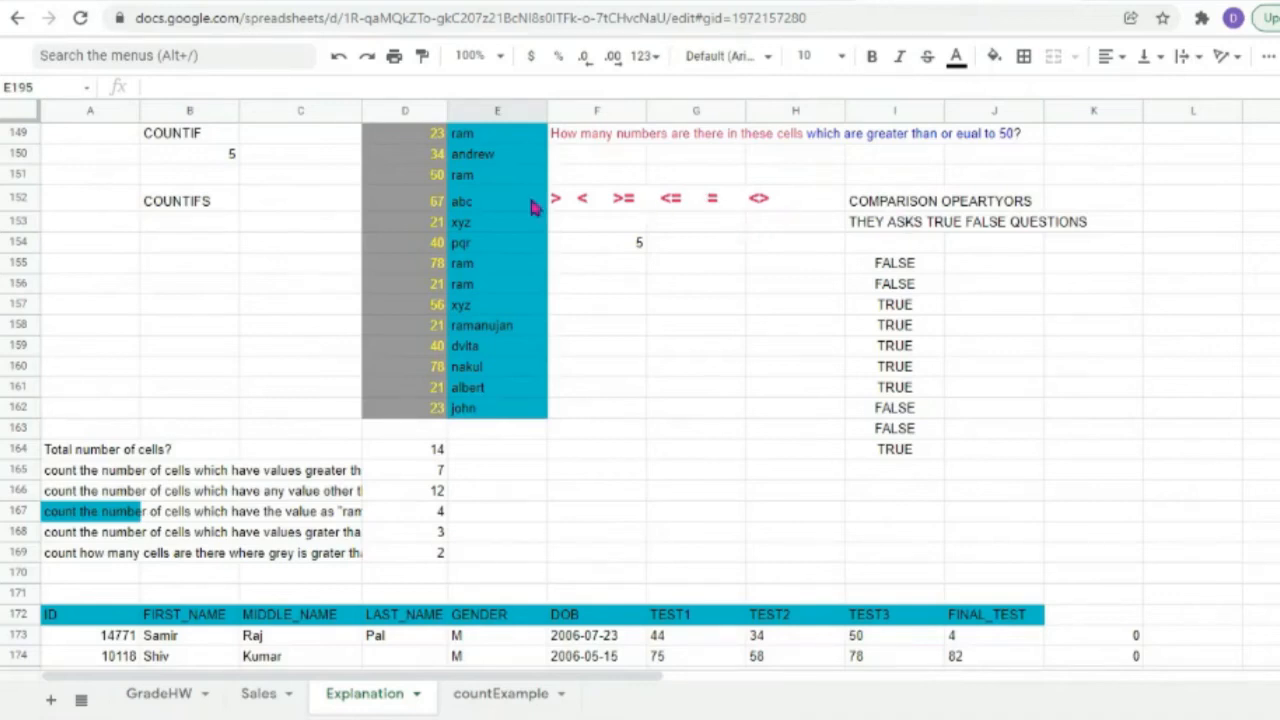
scroll(659, 425, "down", 5)
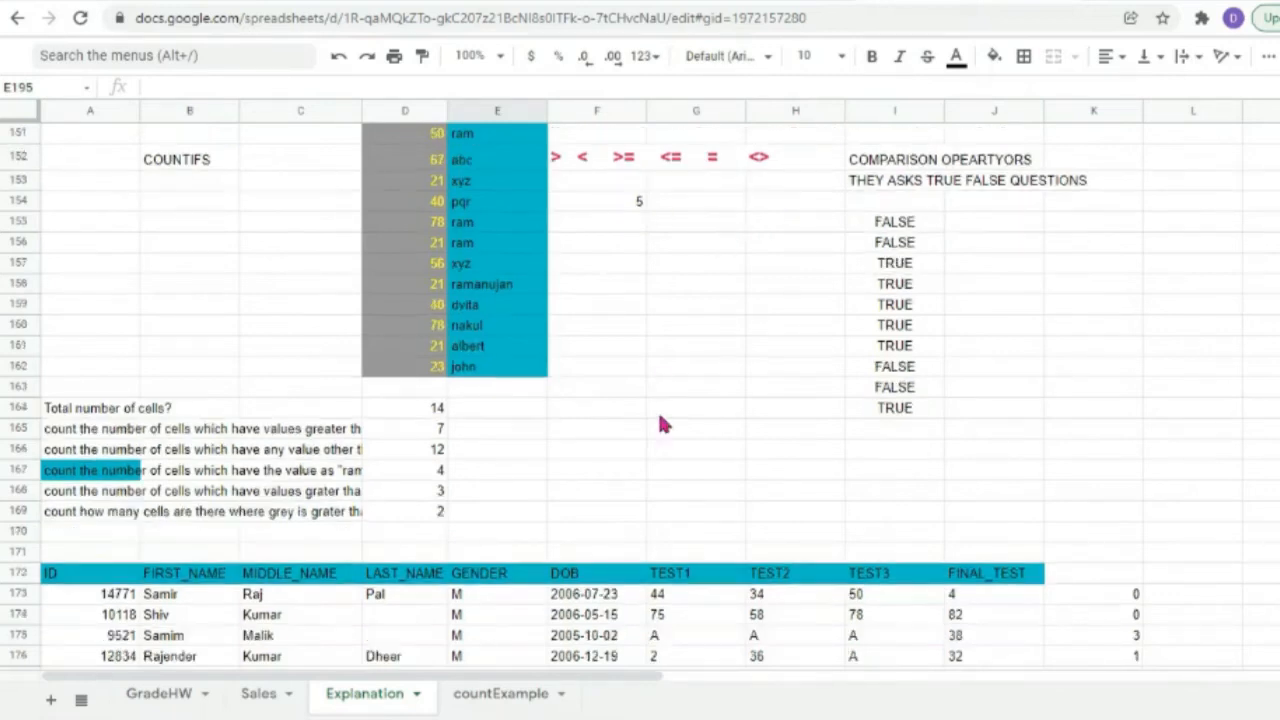
scroll(662, 425, "down", 3)
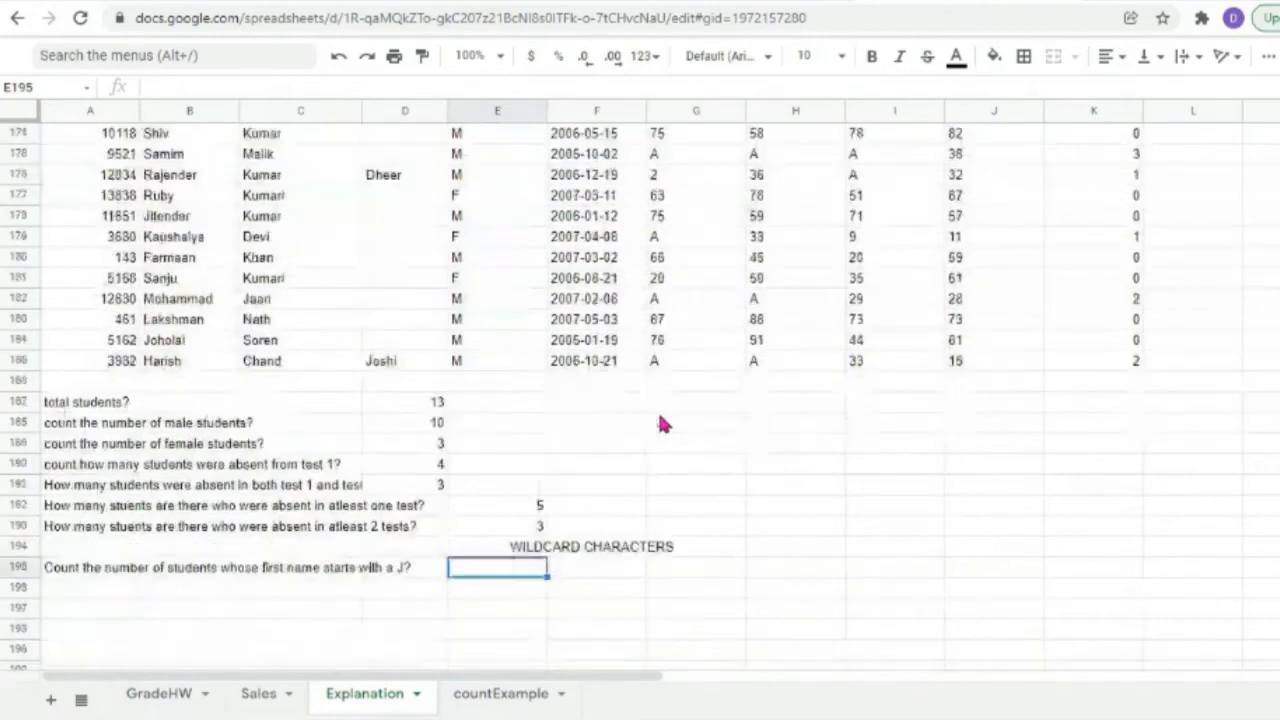
double_click(472, 578)
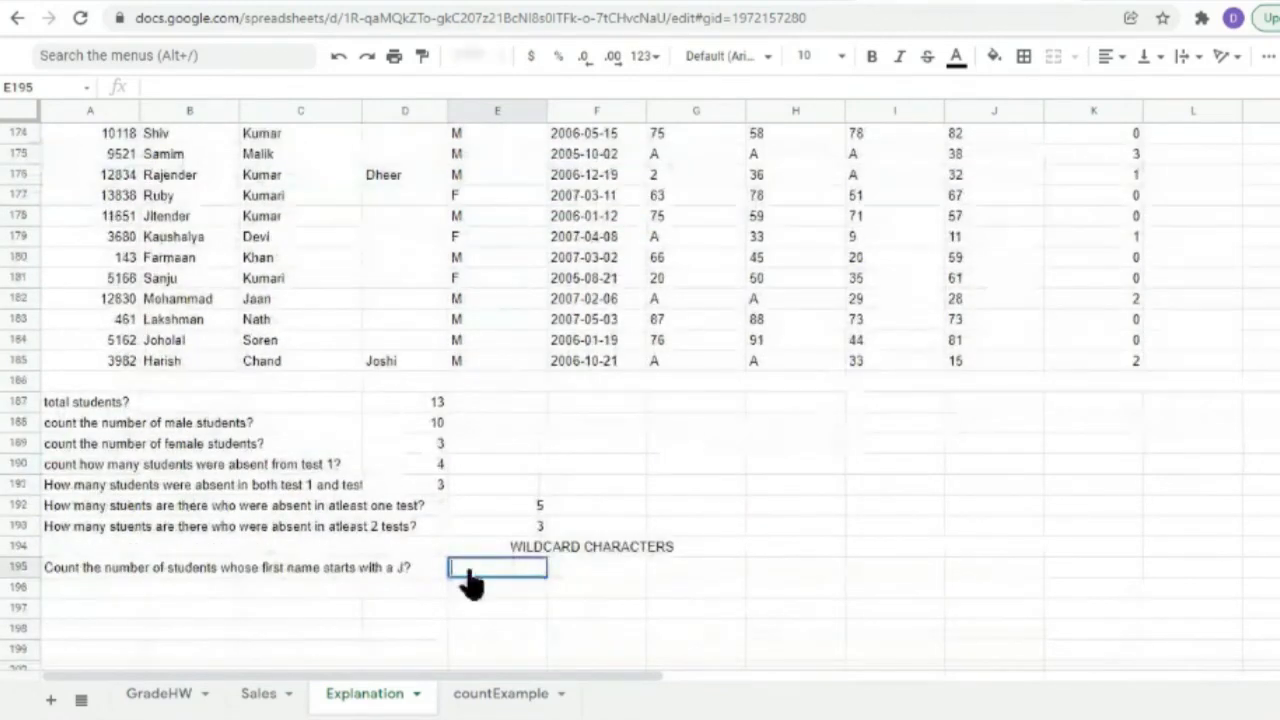
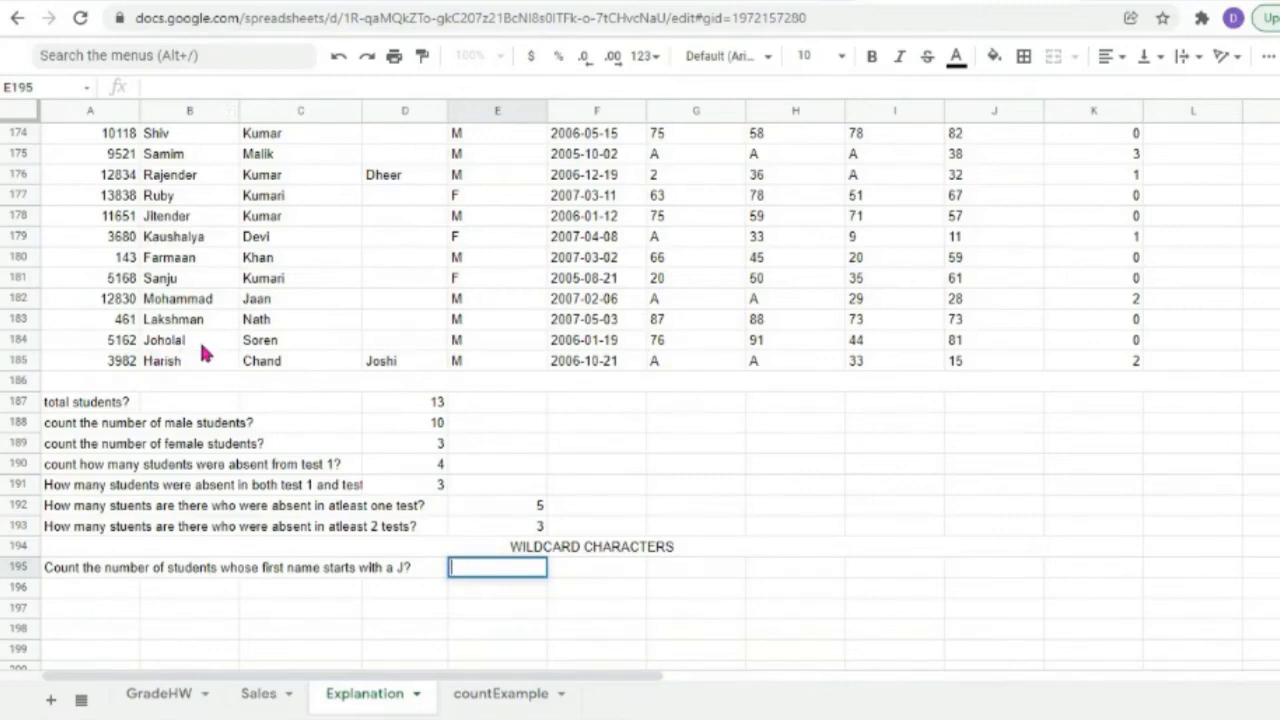
scroll(205, 352, "up", 1)
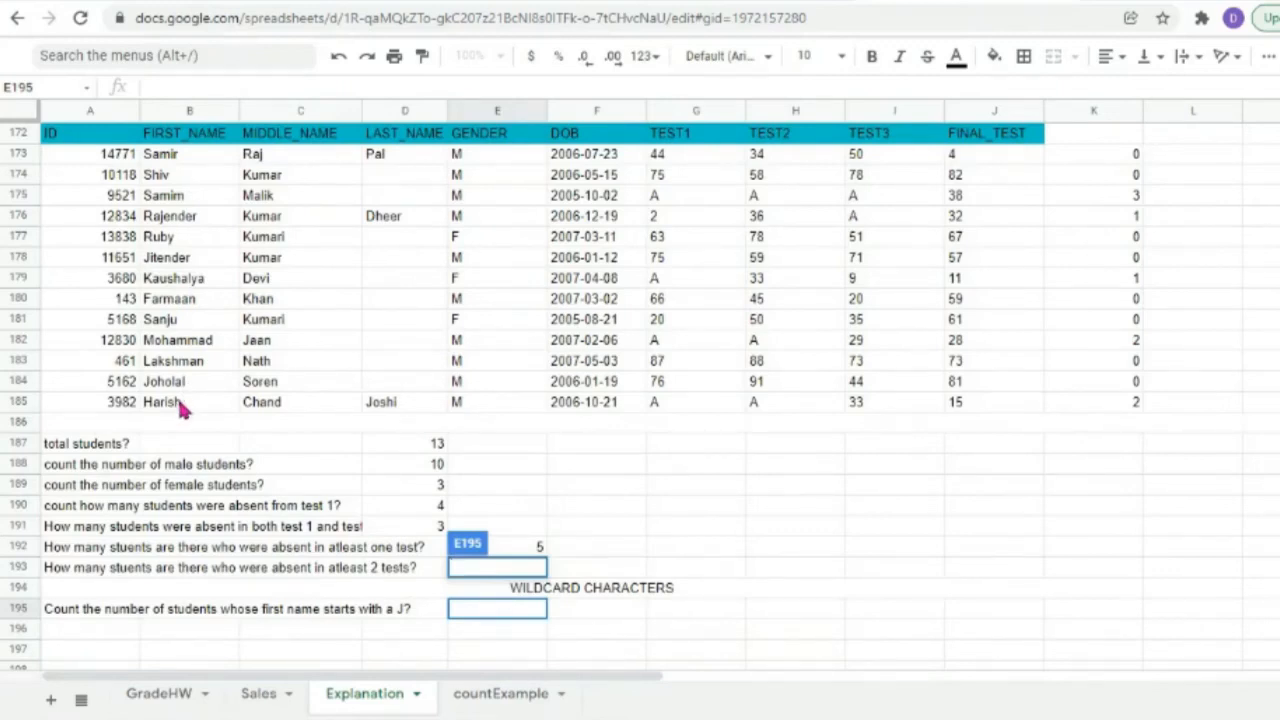
key("Return")
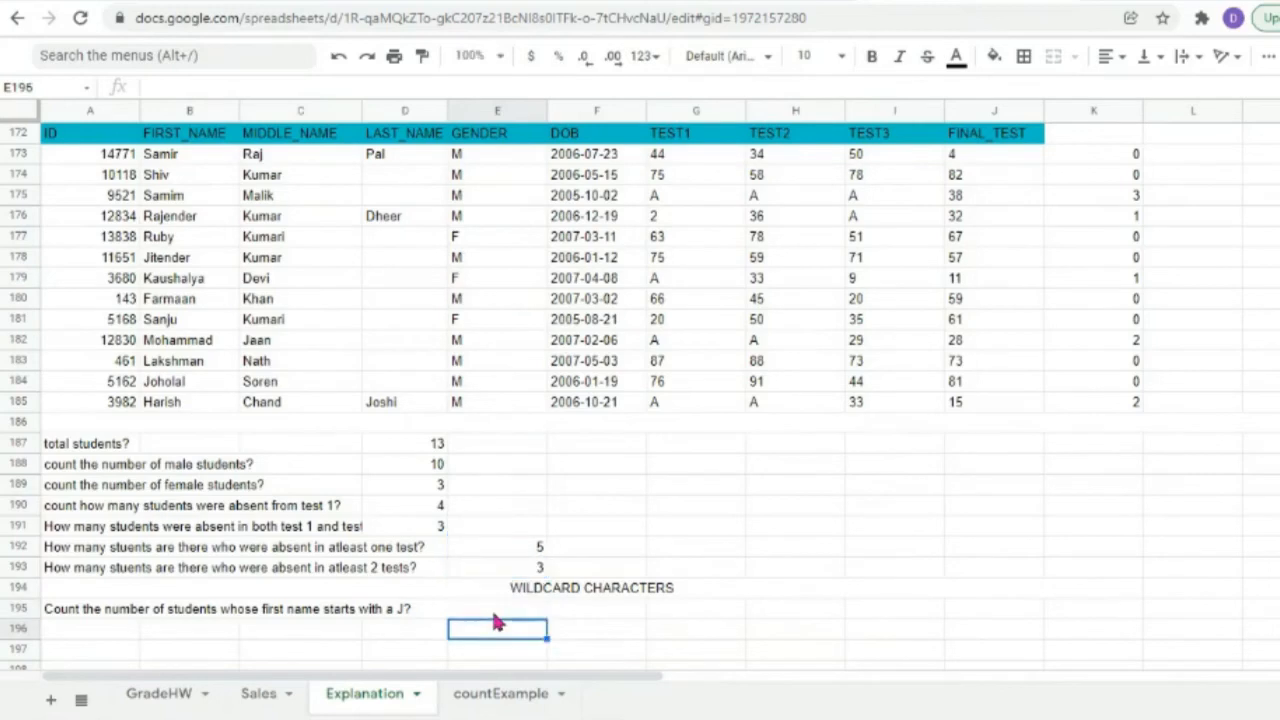
left_click(495, 610)
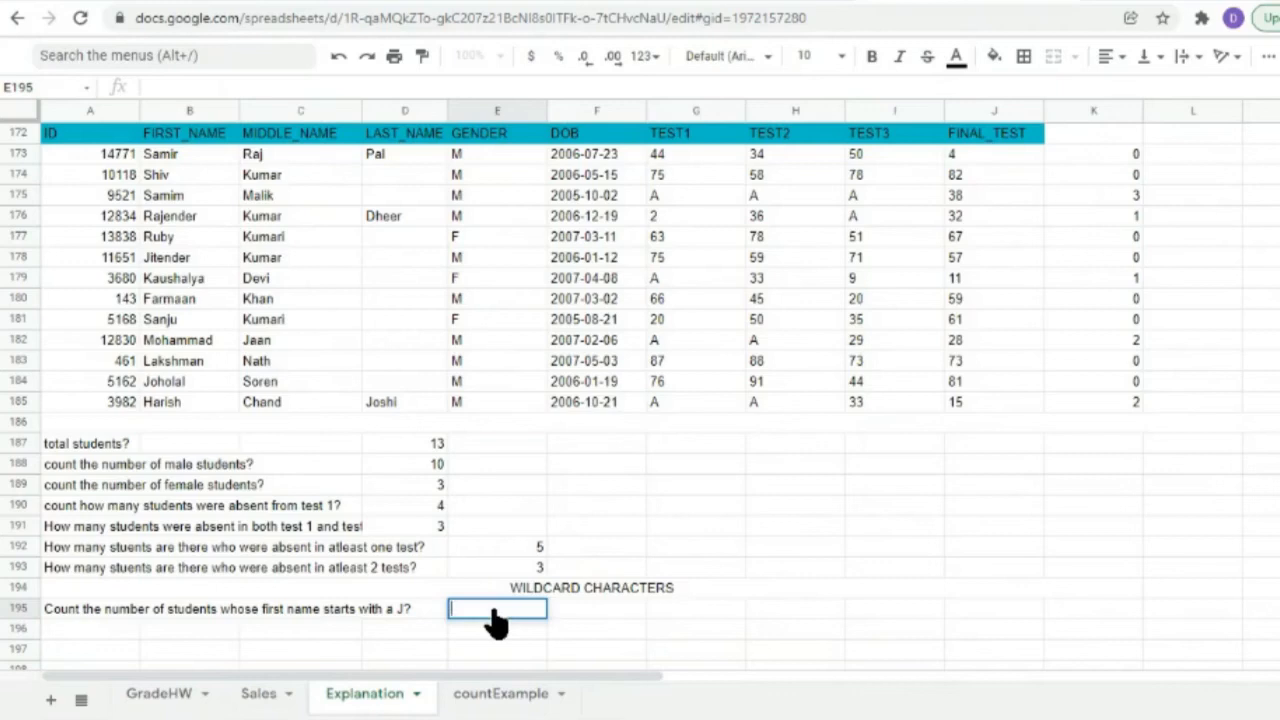
scroll(755, 609, "down", 1)
scroll(755, 609, "down", 5)
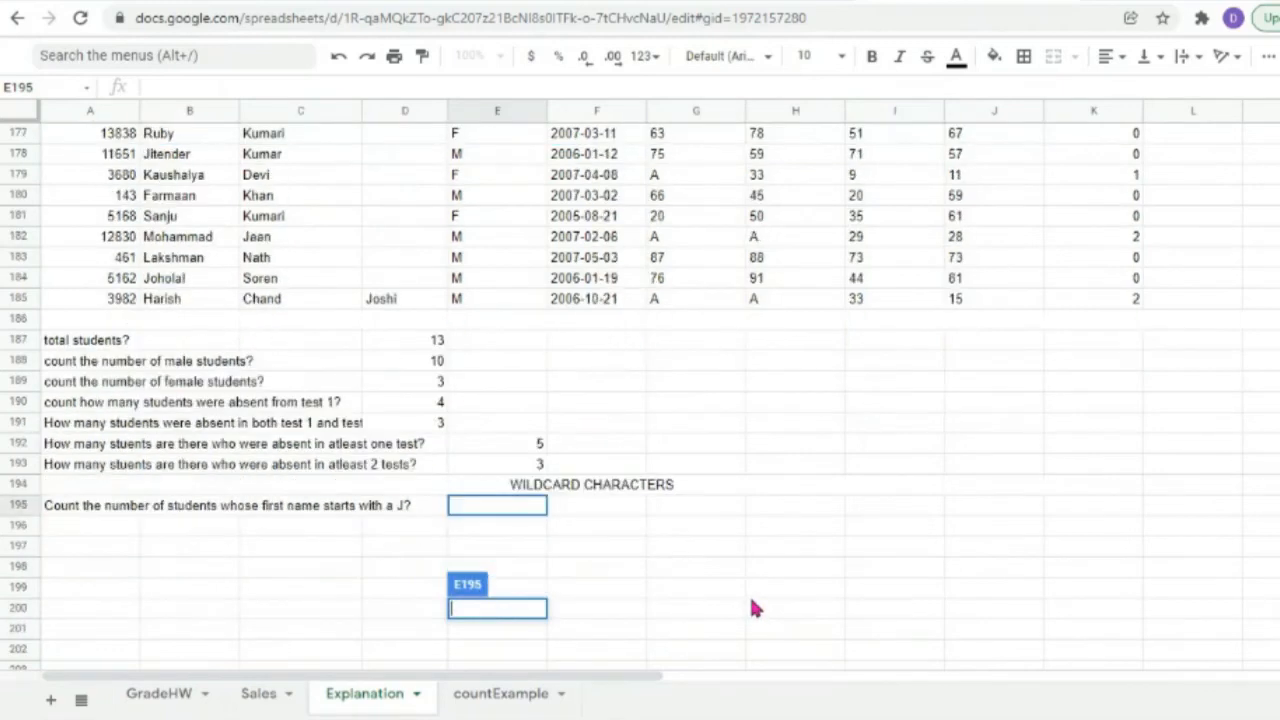
key("Escape")
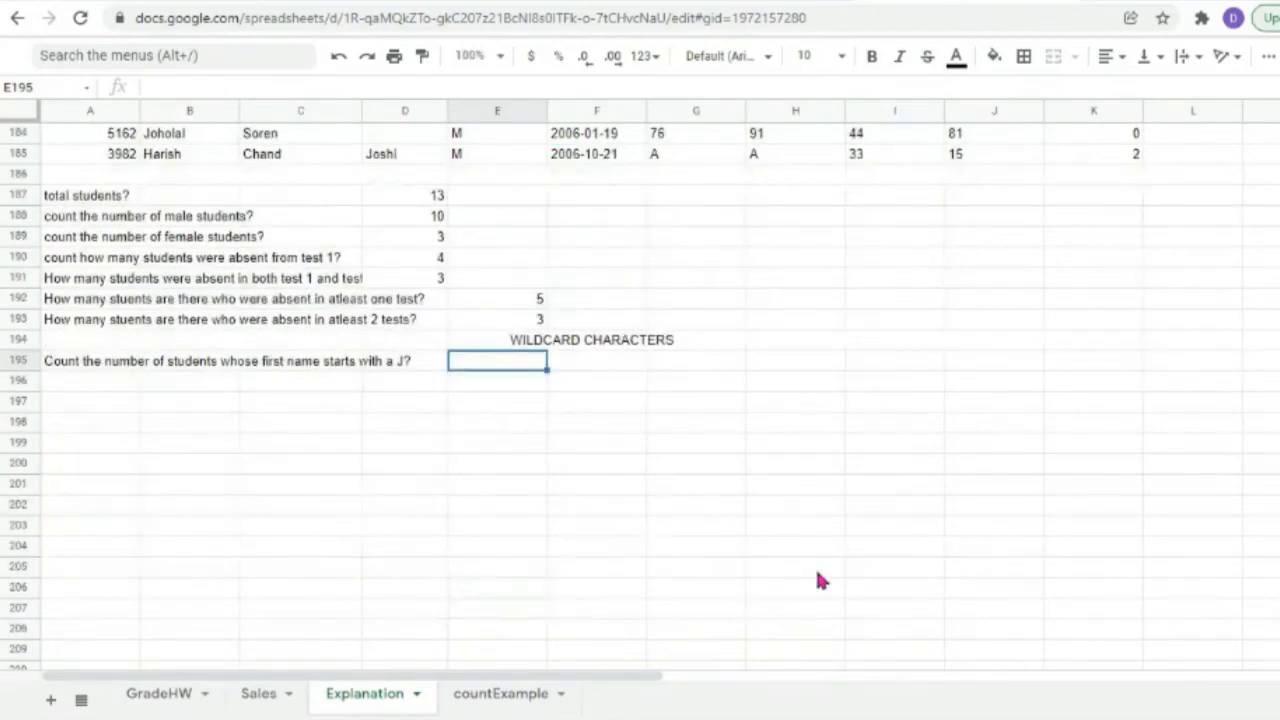
Enter an asterisk (*) in cell I195, beside the question about first names starting with J.
left_click_drag(878, 358, 931, 485)
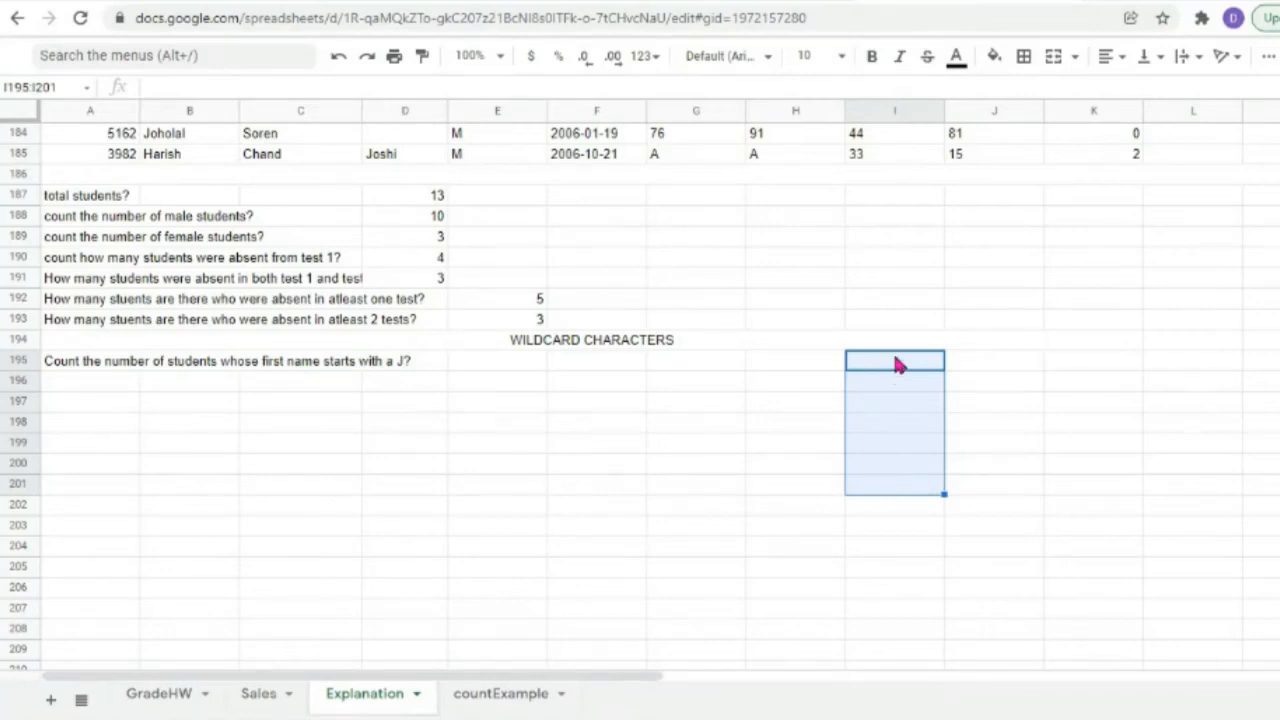
left_click(894, 364)
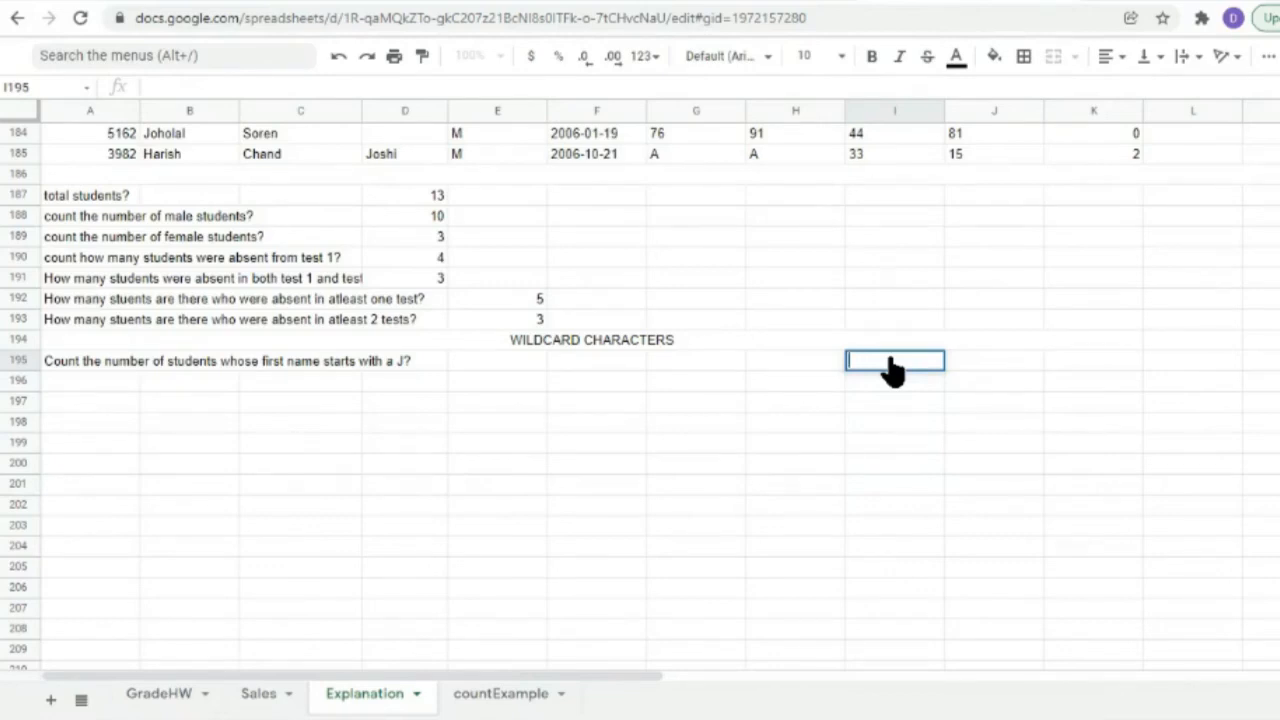
type("=")
Enter the explanation =>"ANY CHARACTER ANY NUMBERS OF TIMES" in cell J195, next to the asterisk.
left_click(955, 365)
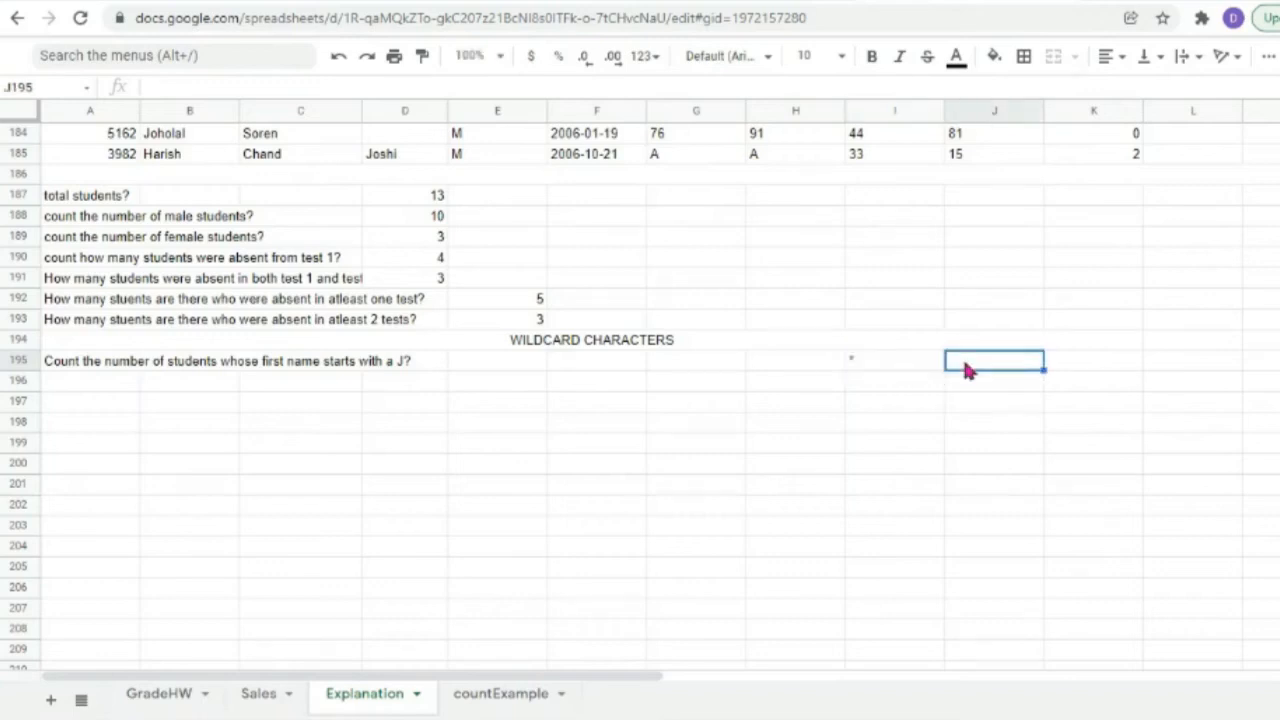
type("=")
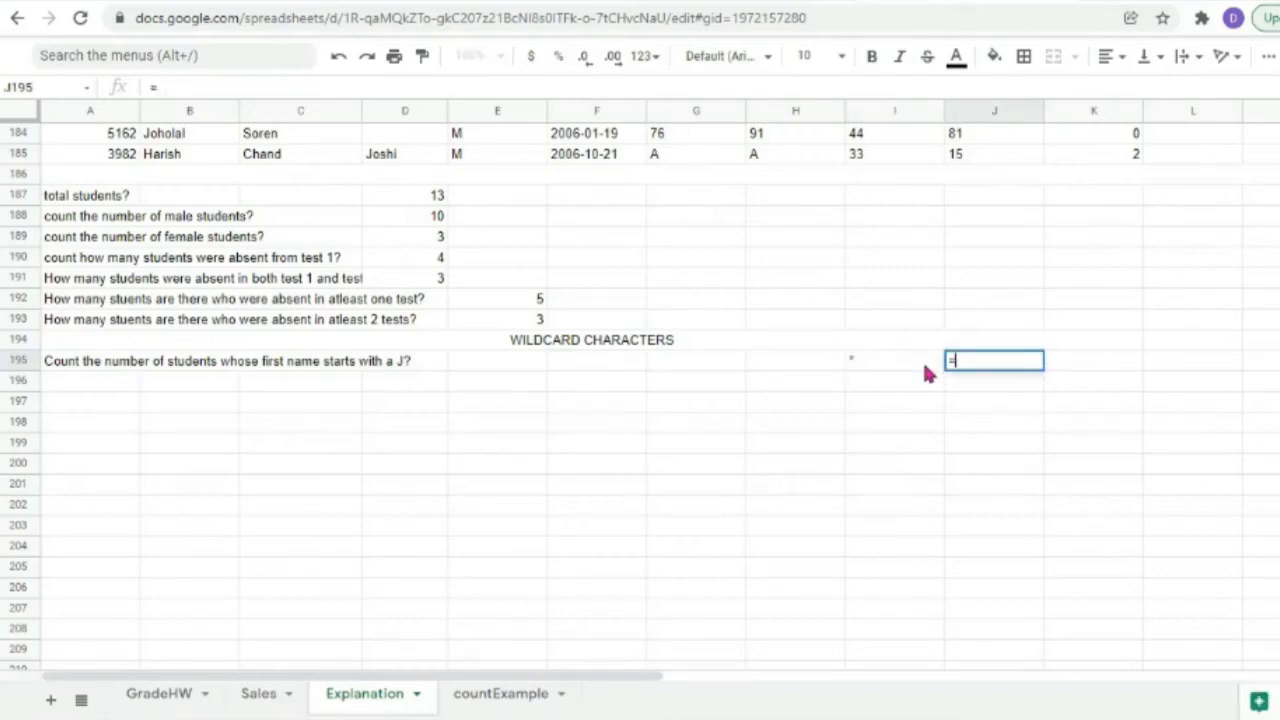
type(">\"")
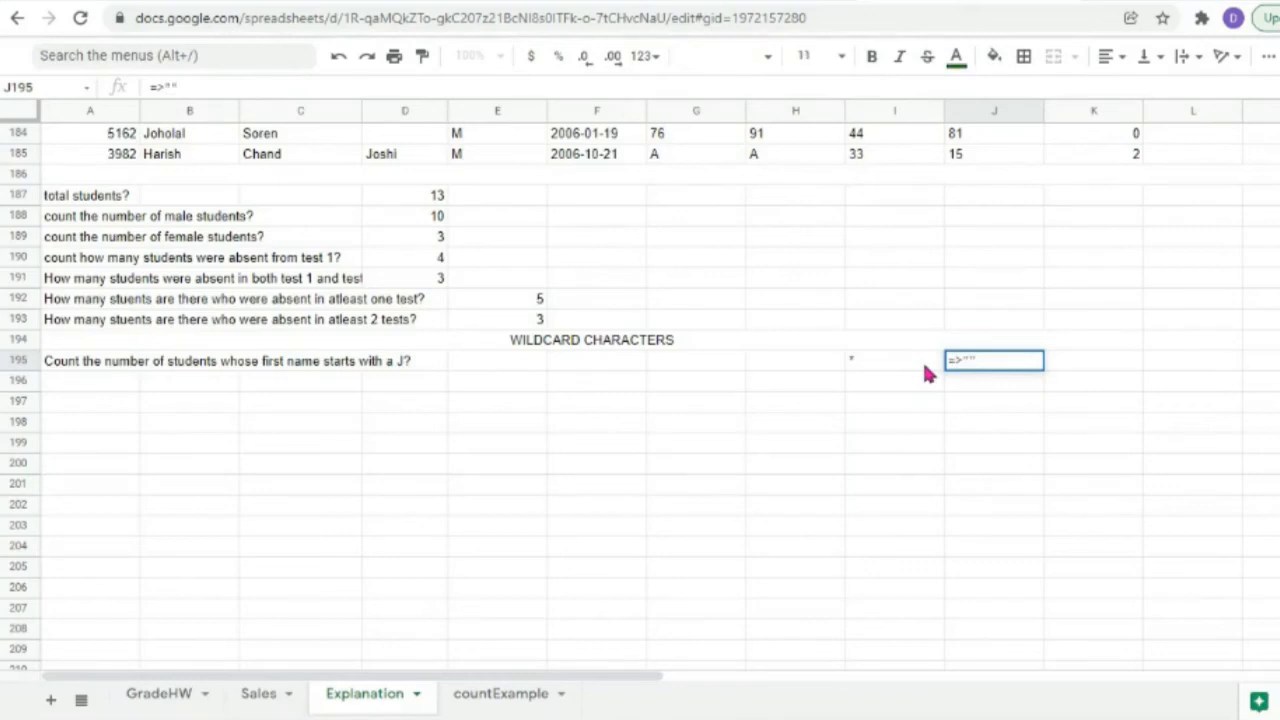
type("ANY c")
key("BackSpace")
type("CHARAC")
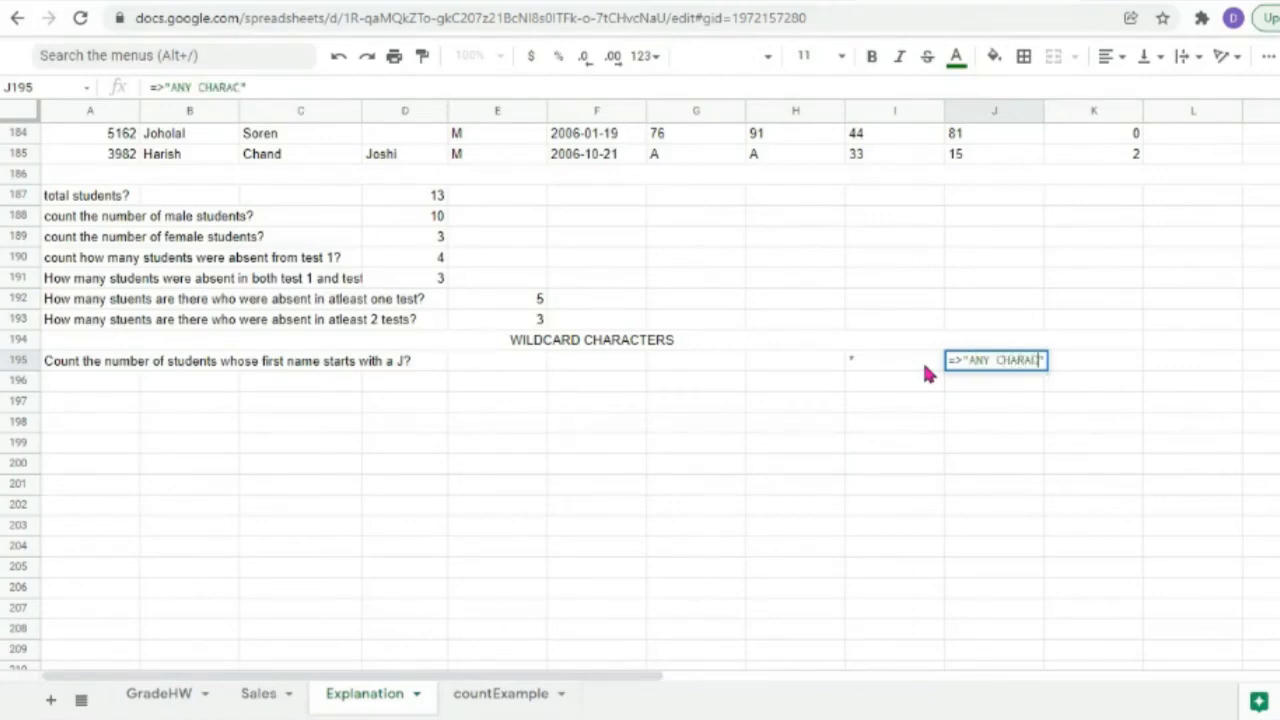
type("TER ANY ")
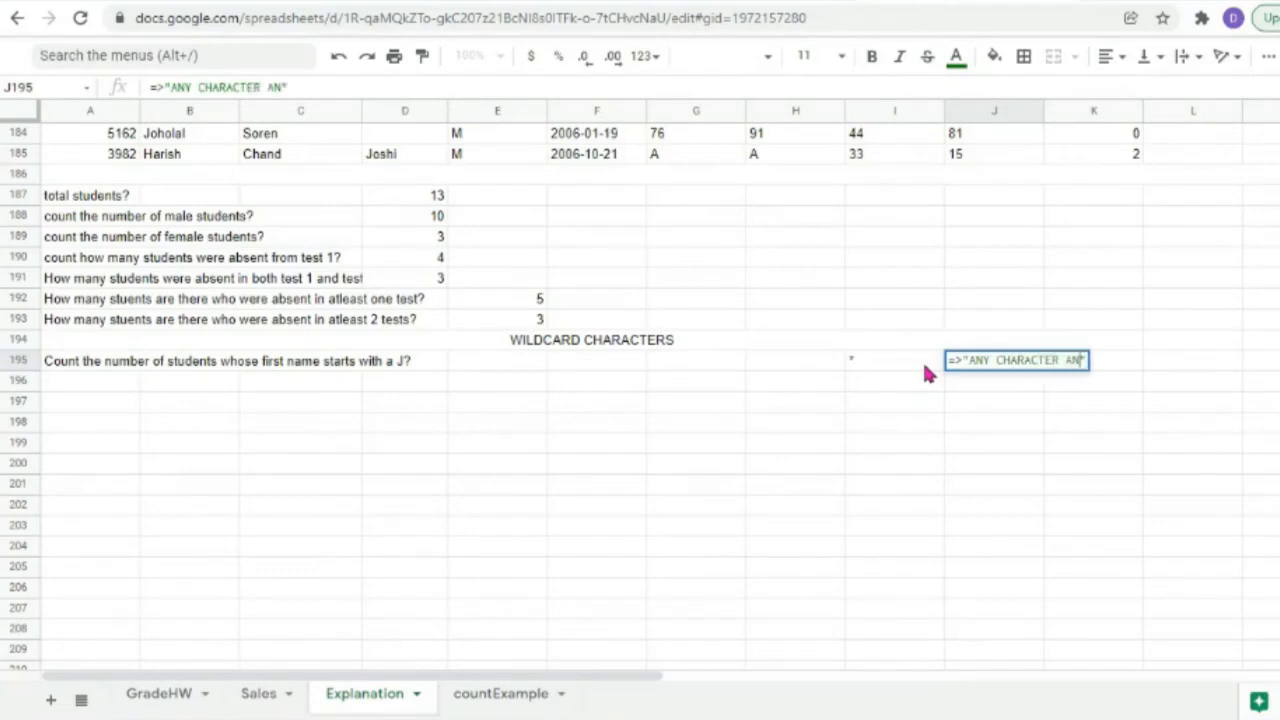
type("NUMBERS ")
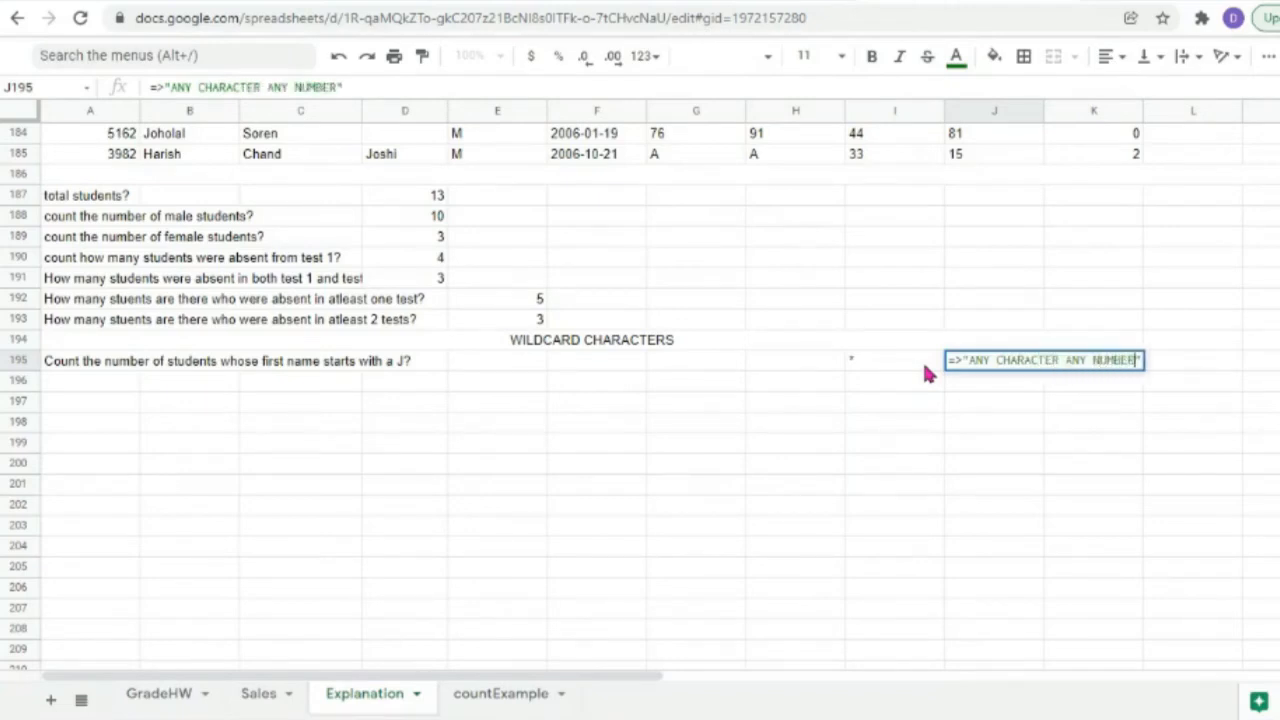
type("OF TIM")
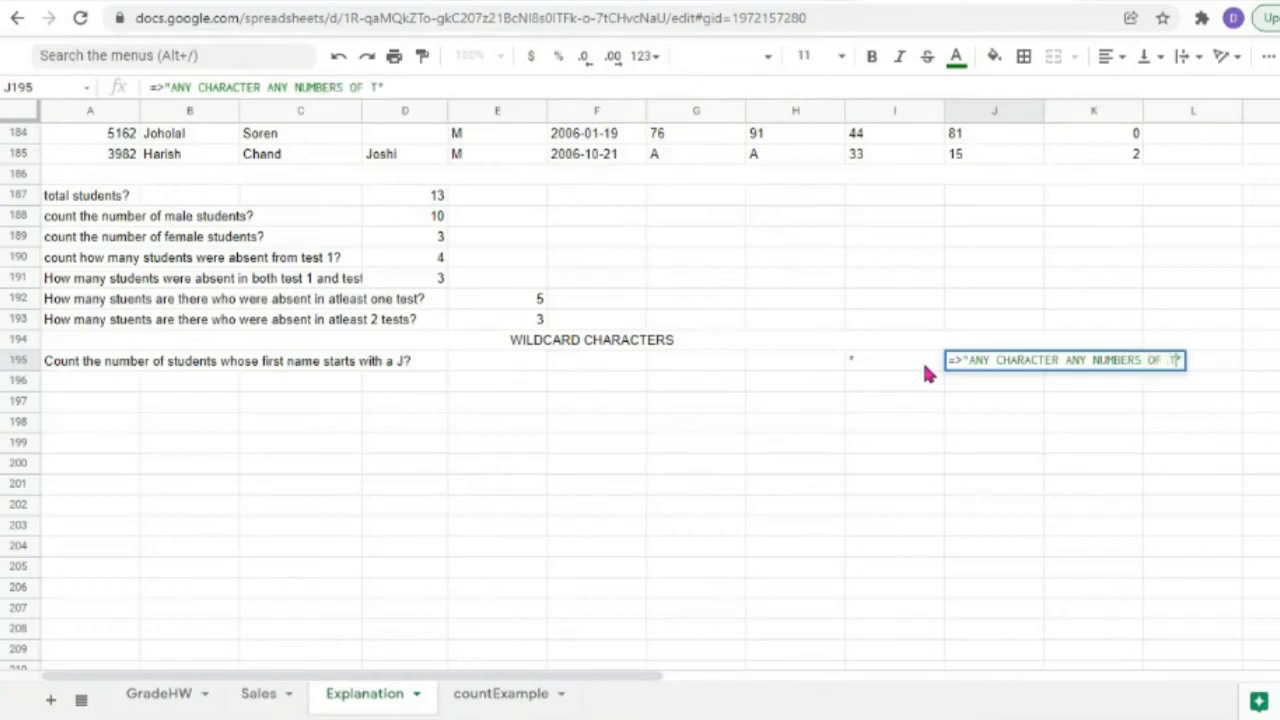
type("ES")
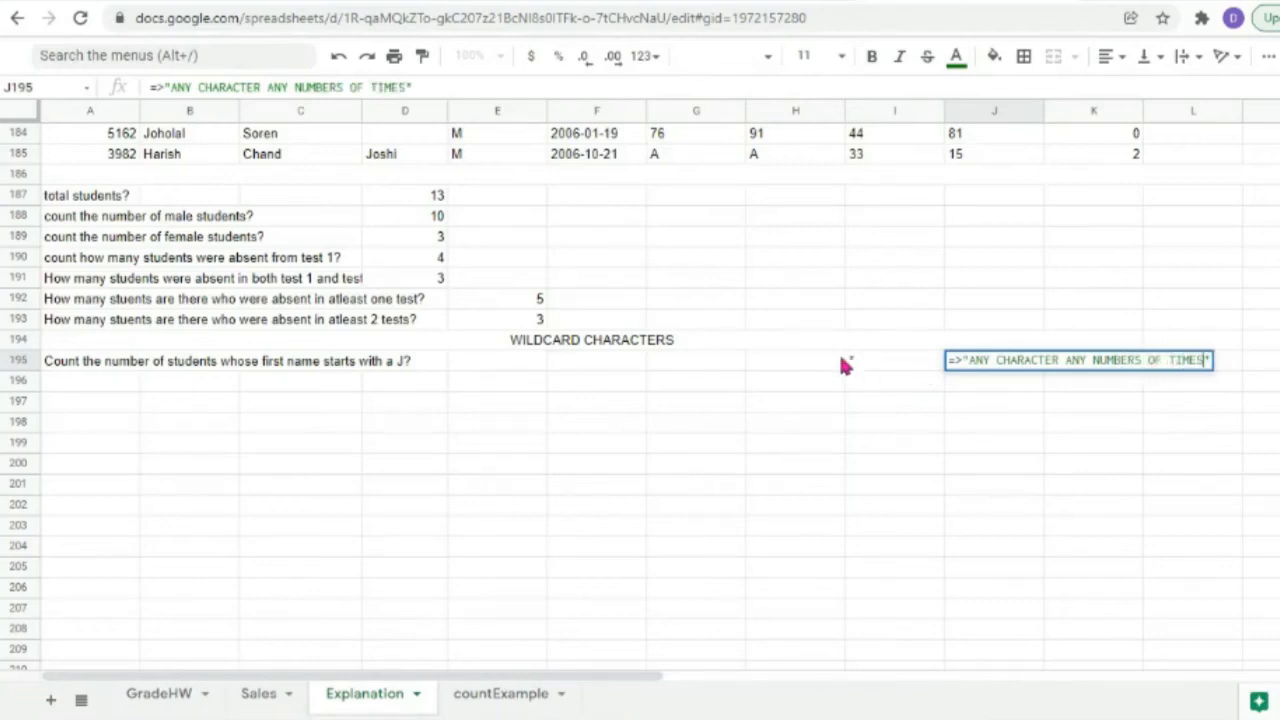
Remove the leading => from cell J195, leaving only the quoted text "ANY CHARACTER ANY NUMBERS OF TIMES".
left_click_drag(852, 363, 968, 367)
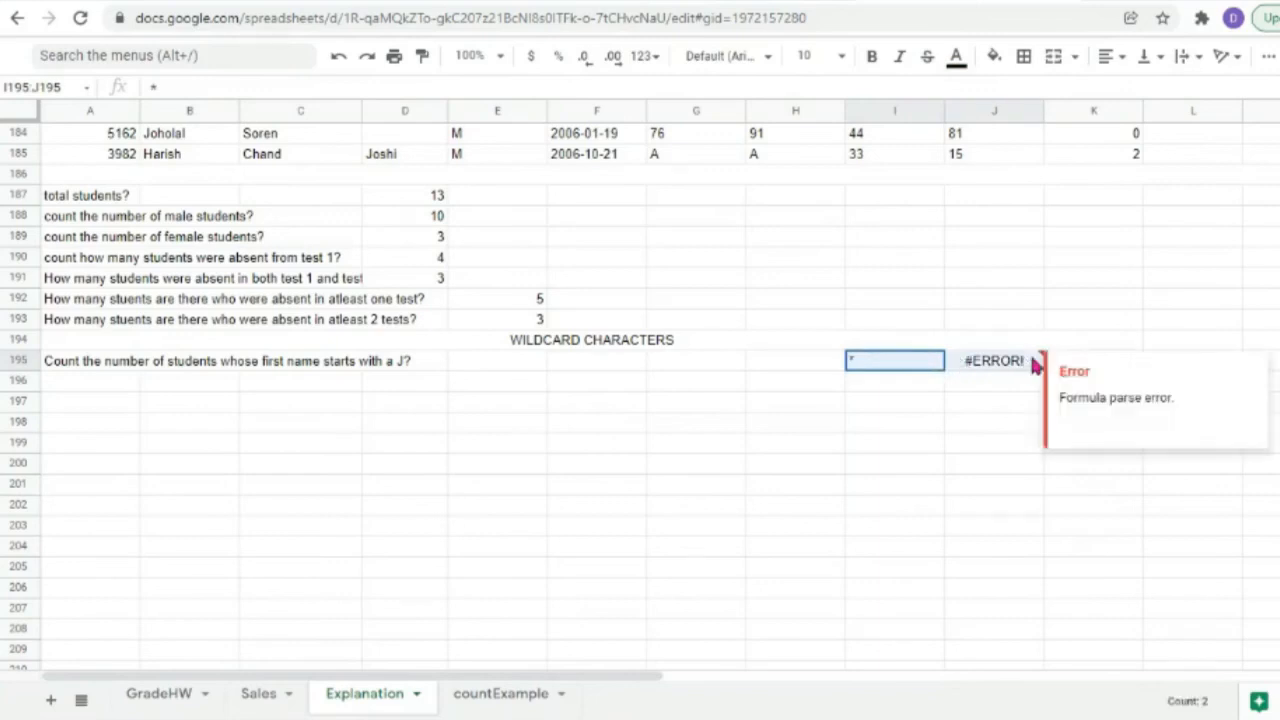
double_click(968, 367)
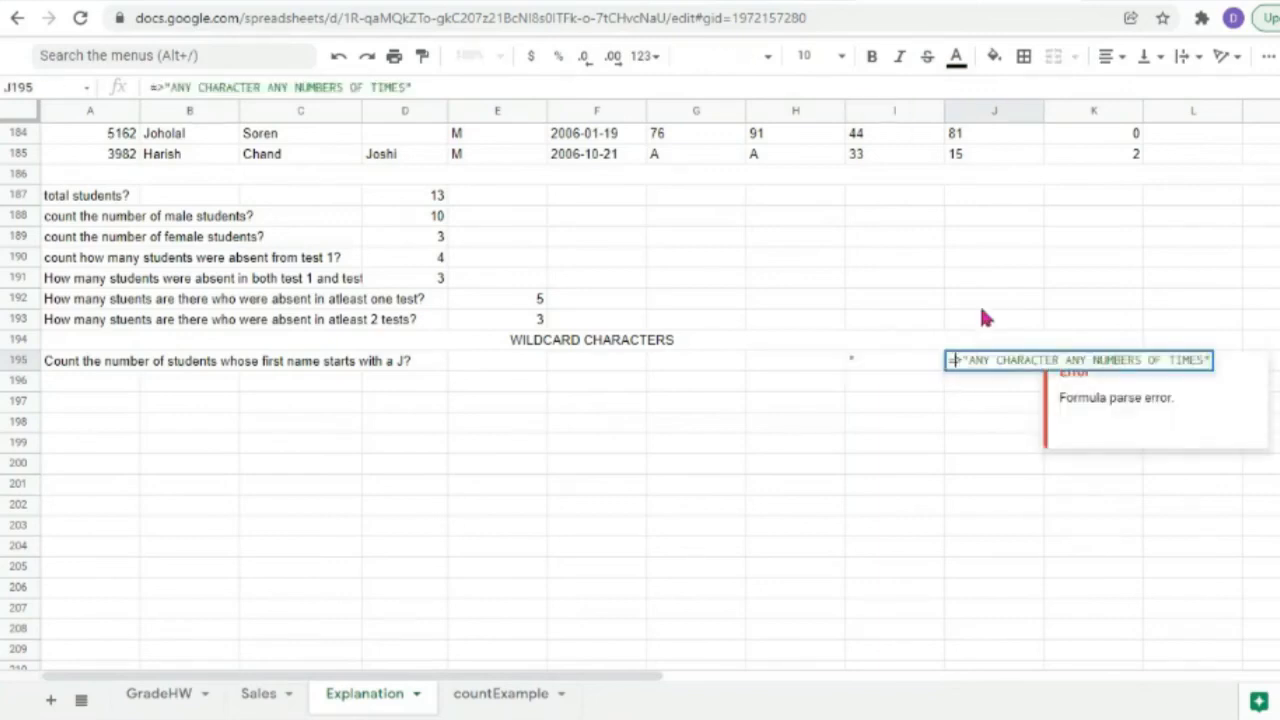
key("BackSpace")
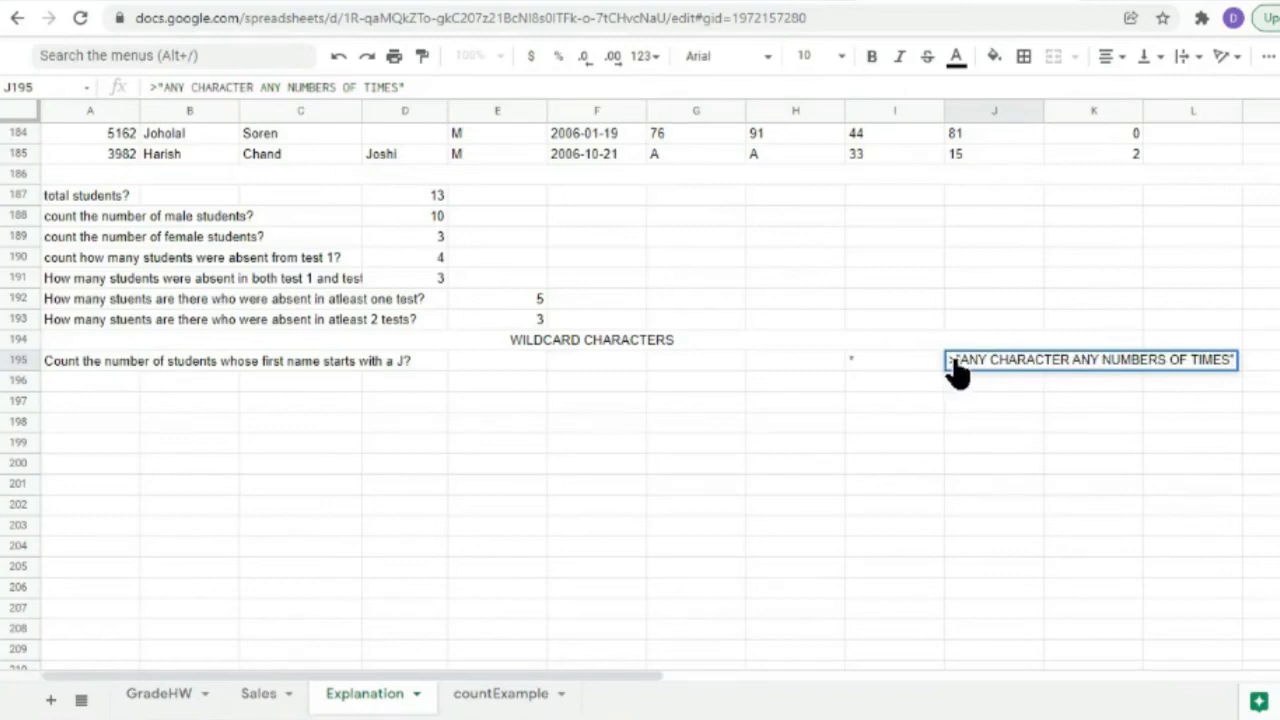
key("Delete")
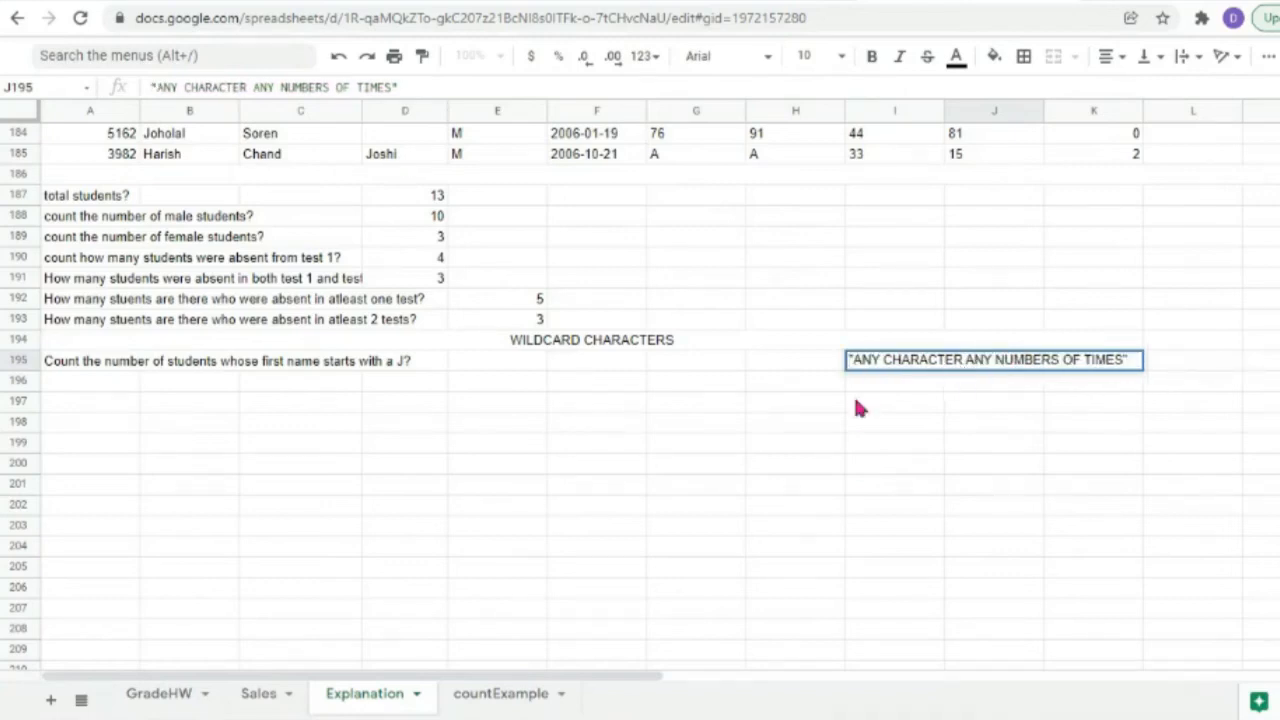
key("Return")
Color the text of the asterisk and its explanation in I195:K195 red.
left_click_drag(851, 363, 1130, 368)
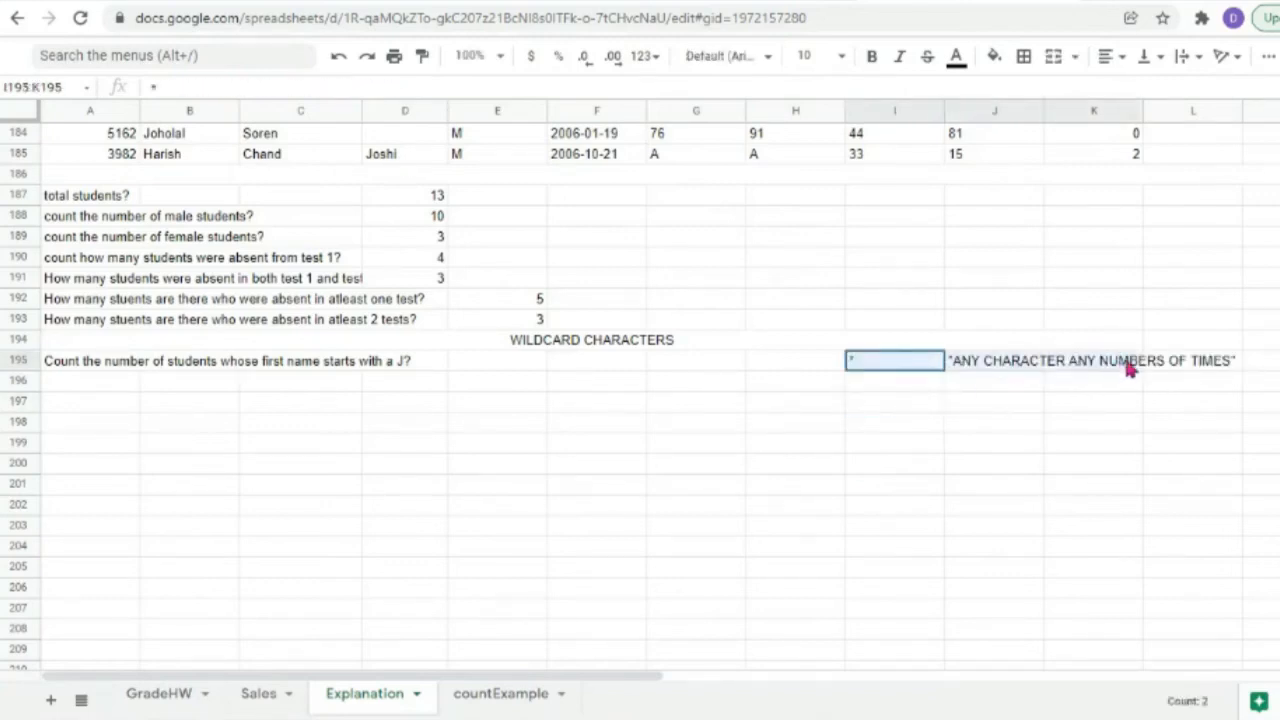
left_click(954, 58)
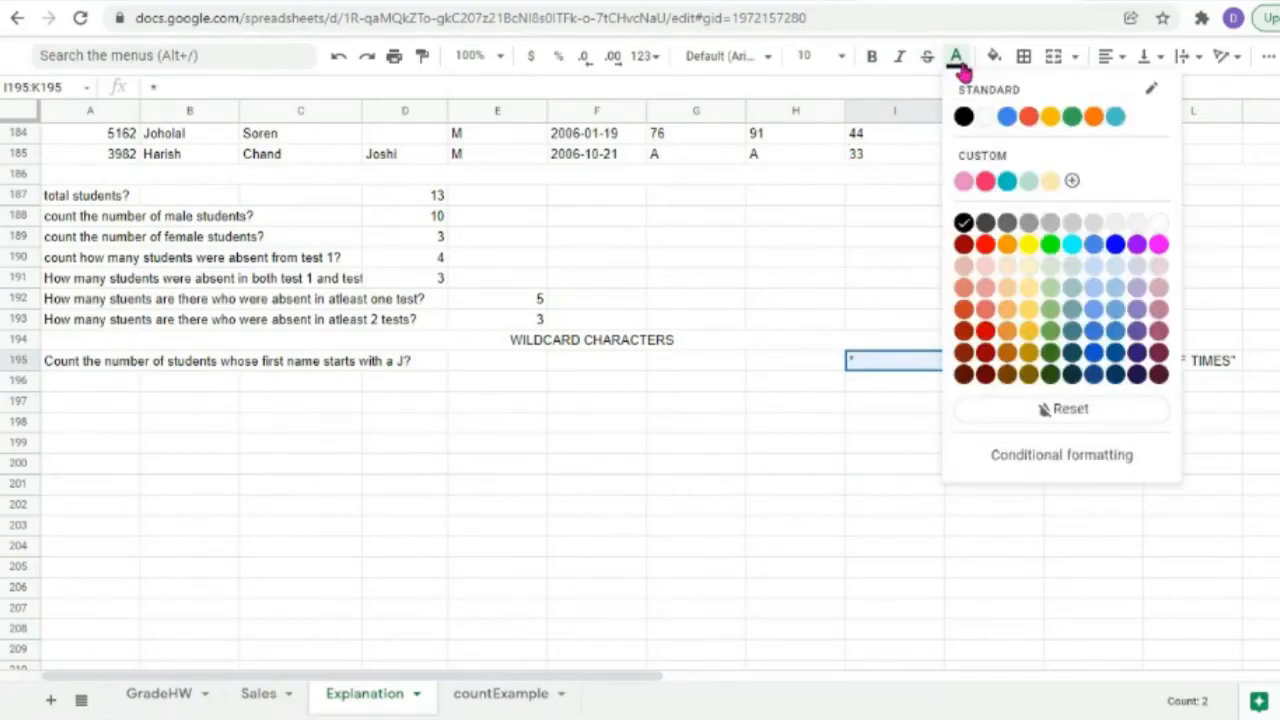
left_click(1030, 120)
Set the font size of the asterisk in cell I195 to 36.
left_click(884, 363)
left_click_drag(873, 363, 846, 360)
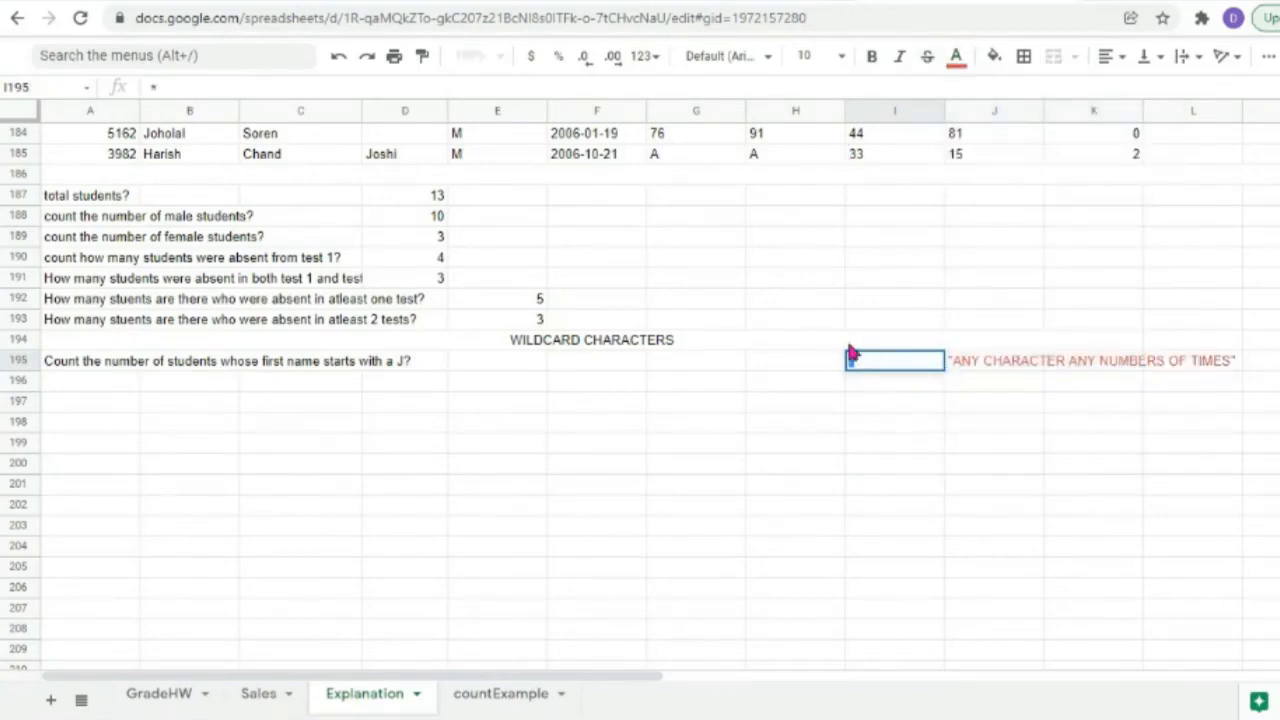
left_click(818, 62)
left_click(806, 404)
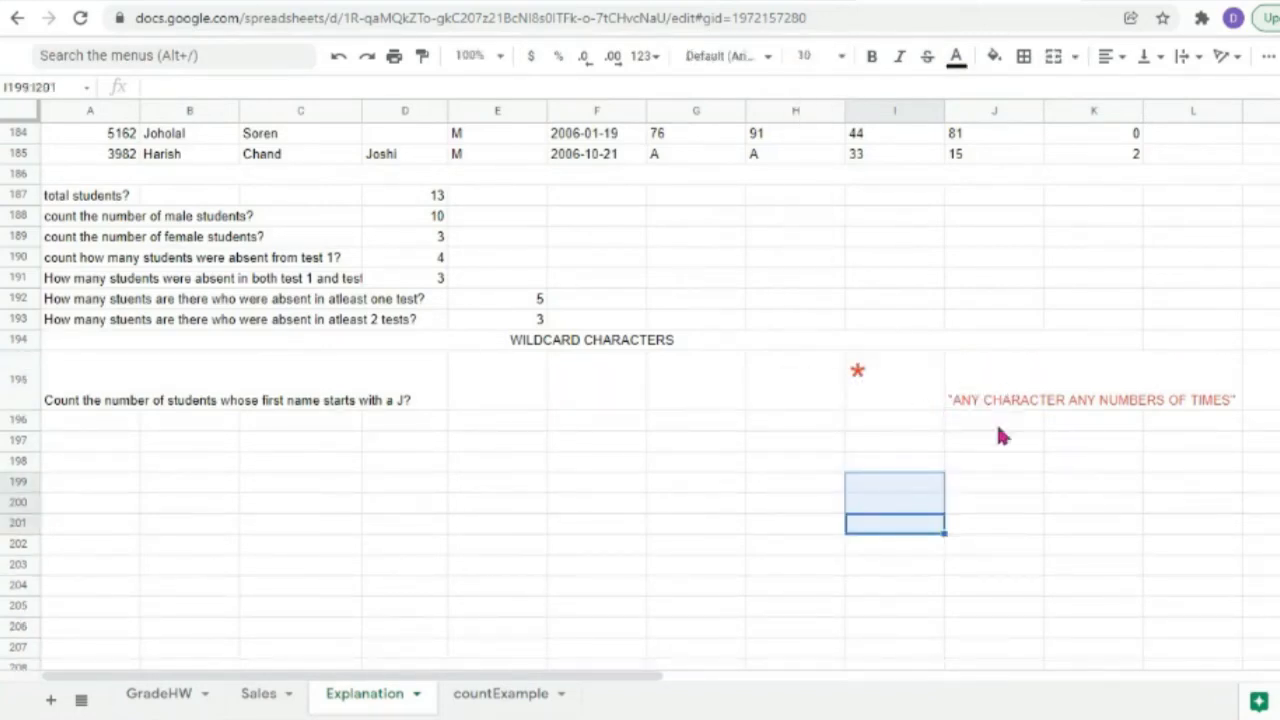
Try to merge cells I195:M195, accepting that only the top-leftmost value is kept.
left_click(858, 378)
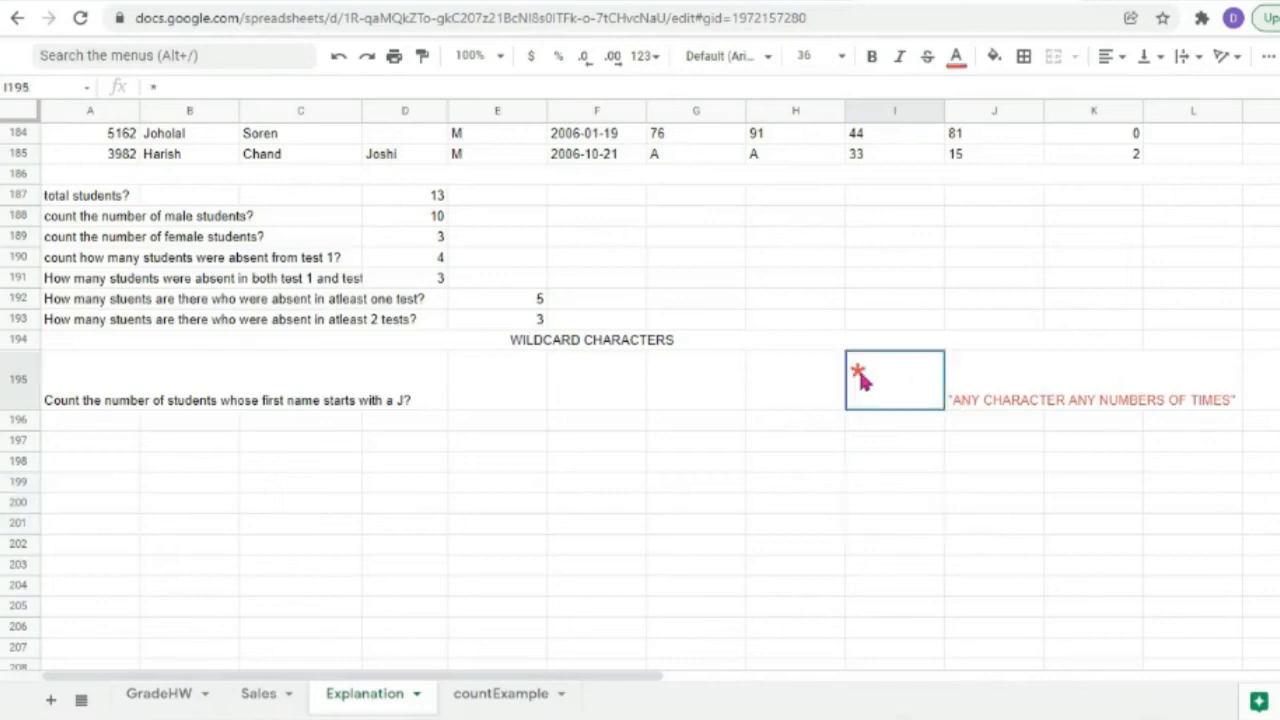
left_click_drag(933, 390, 1272, 400)
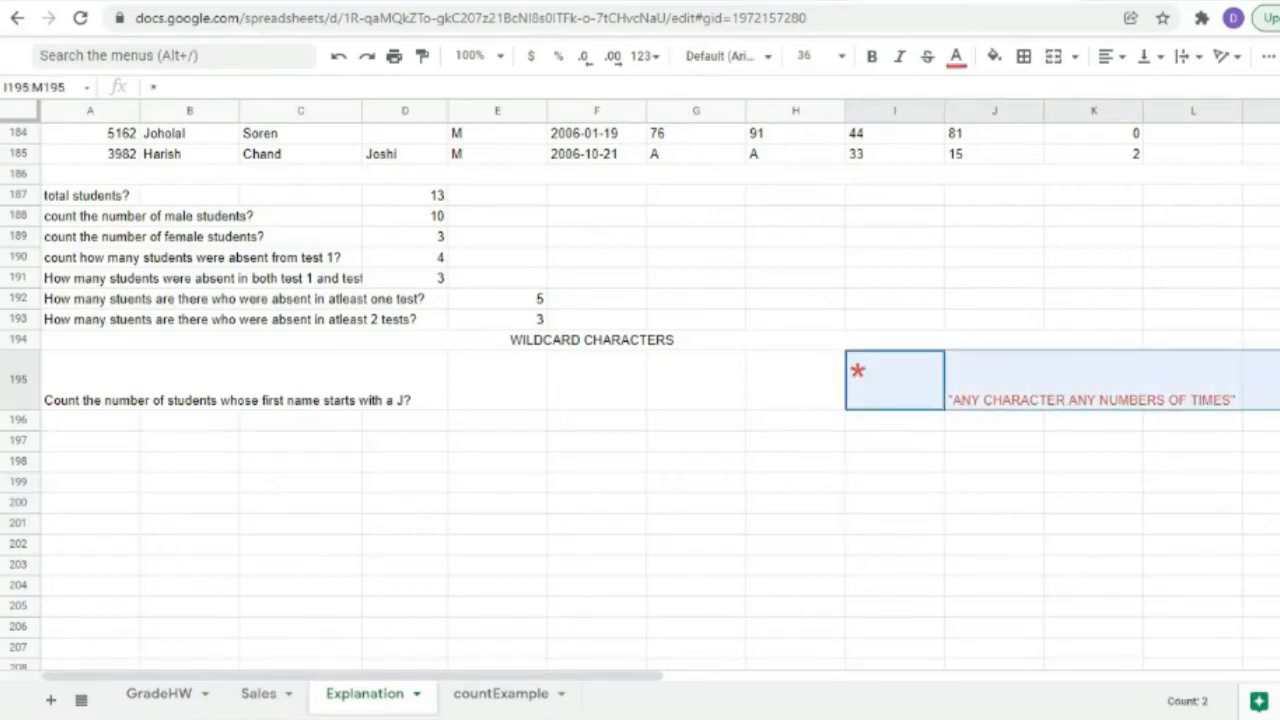
left_click(1055, 57)
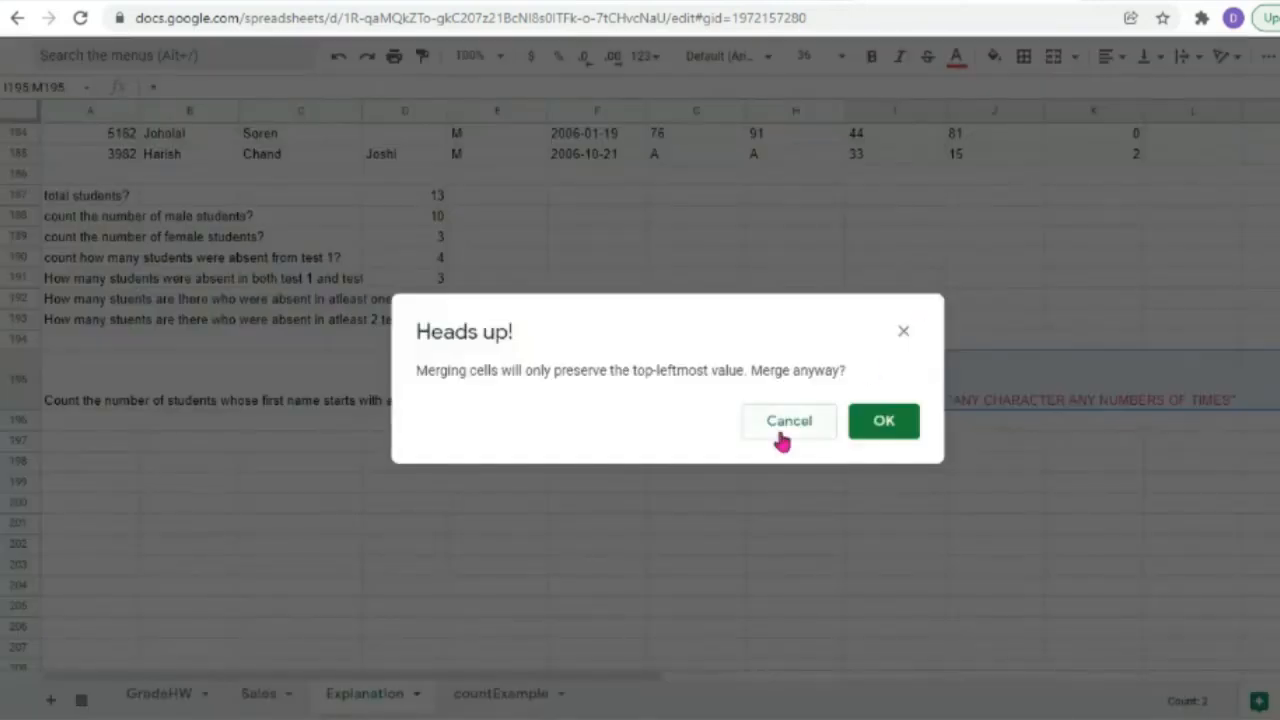
left_click(885, 424)
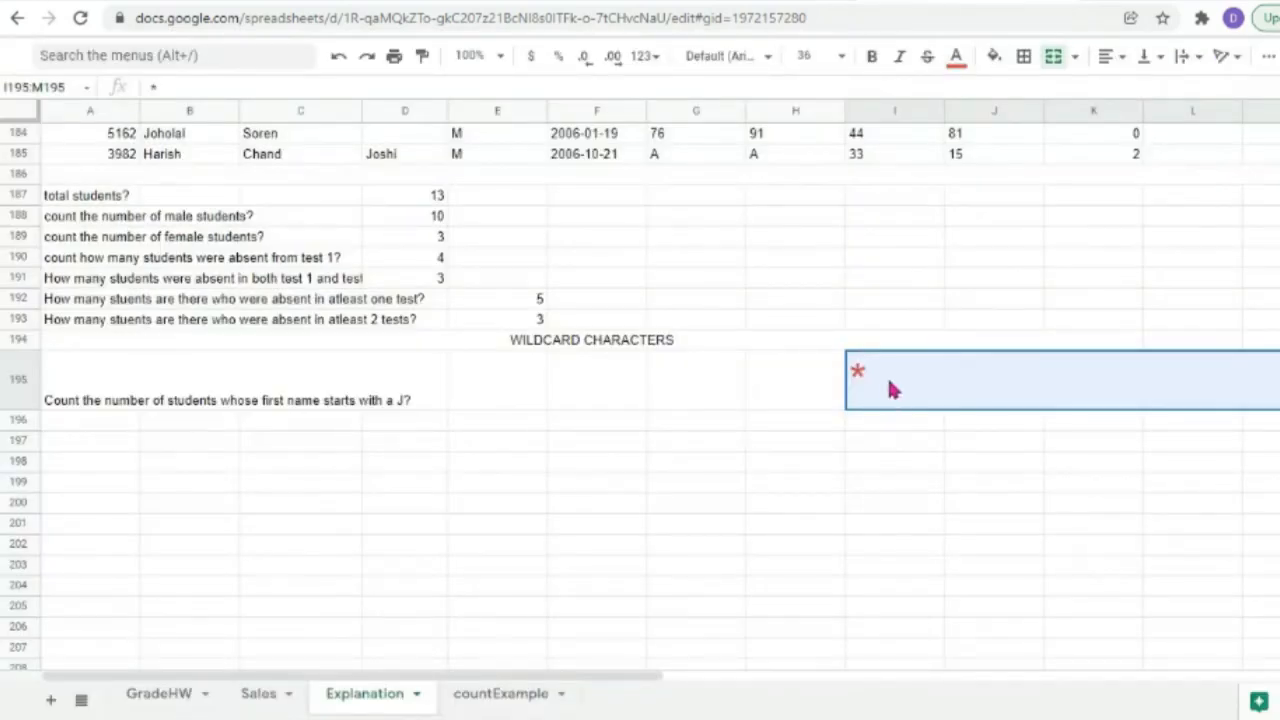
left_click(930, 462)
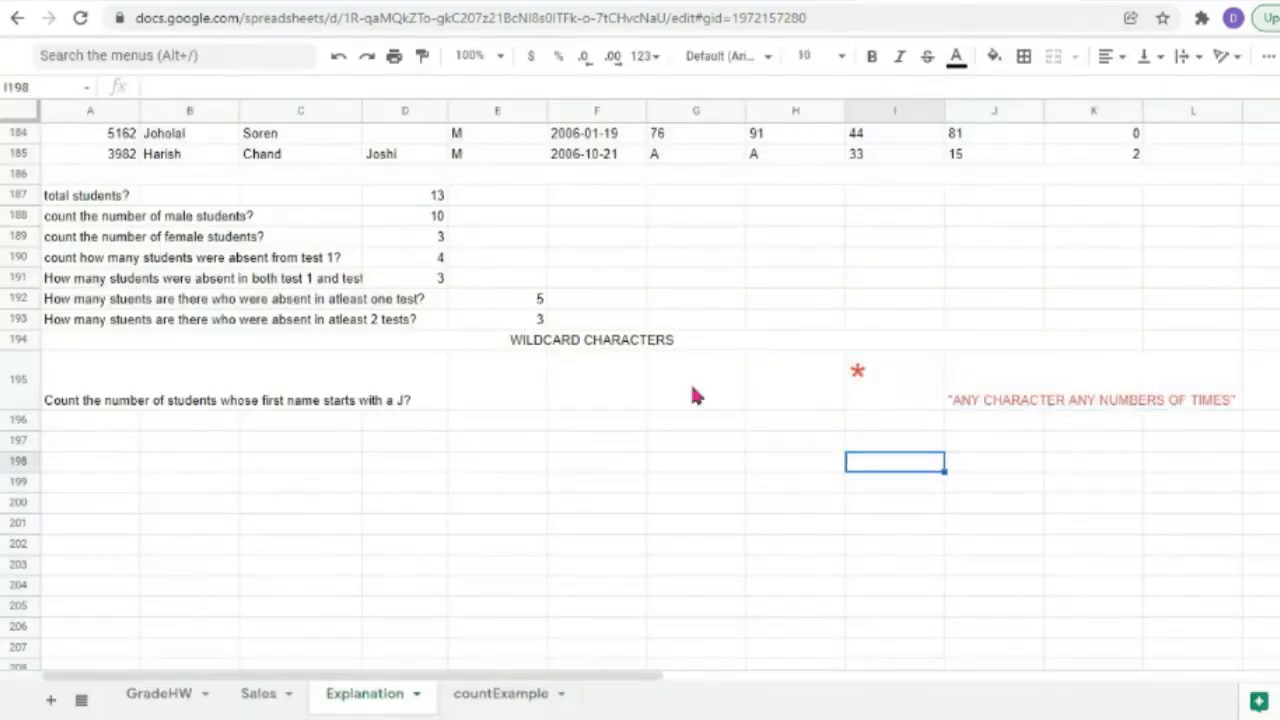
Try to set the font size of the asterisk in cell I195 to 18.
left_click(907, 385)
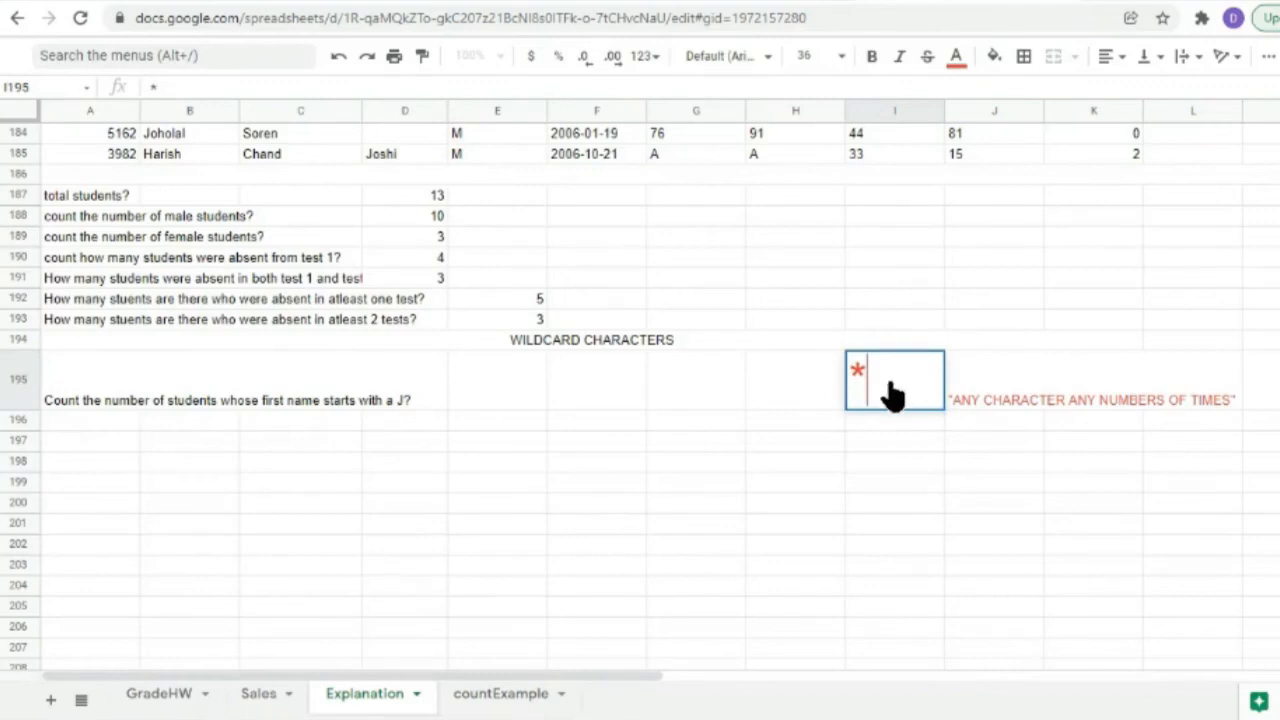
left_click(838, 58)
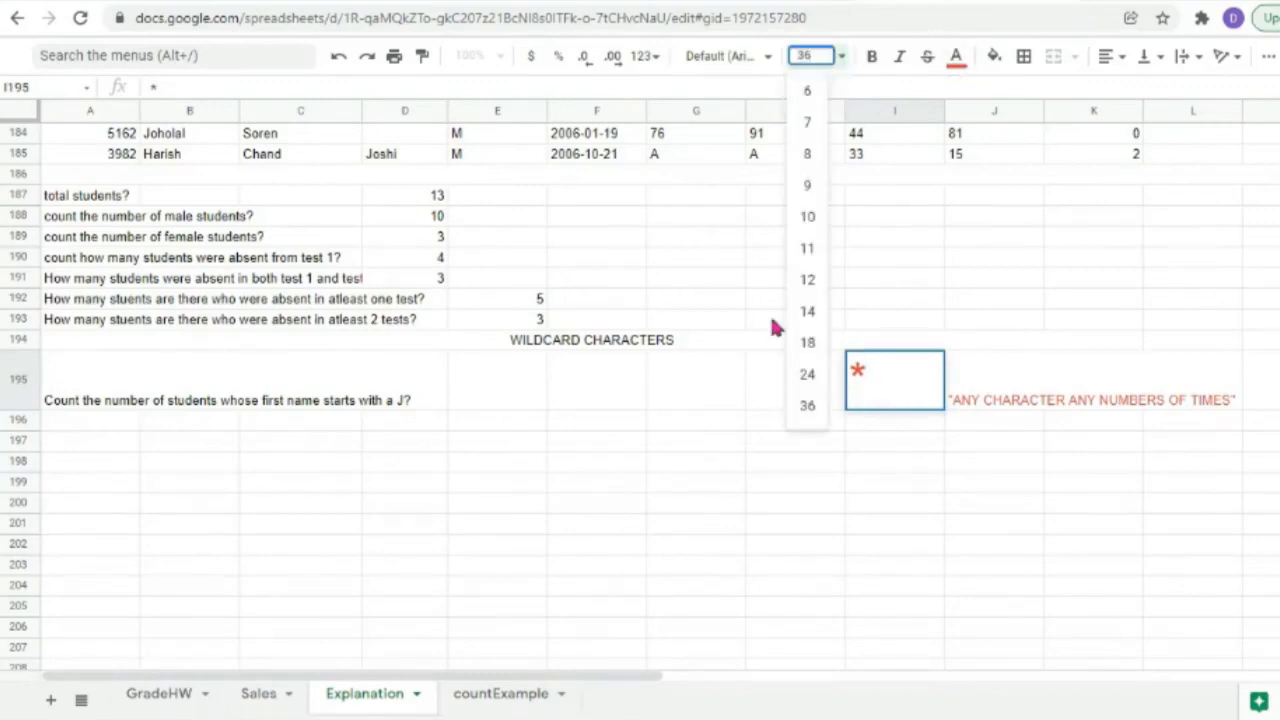
left_click(818, 352)
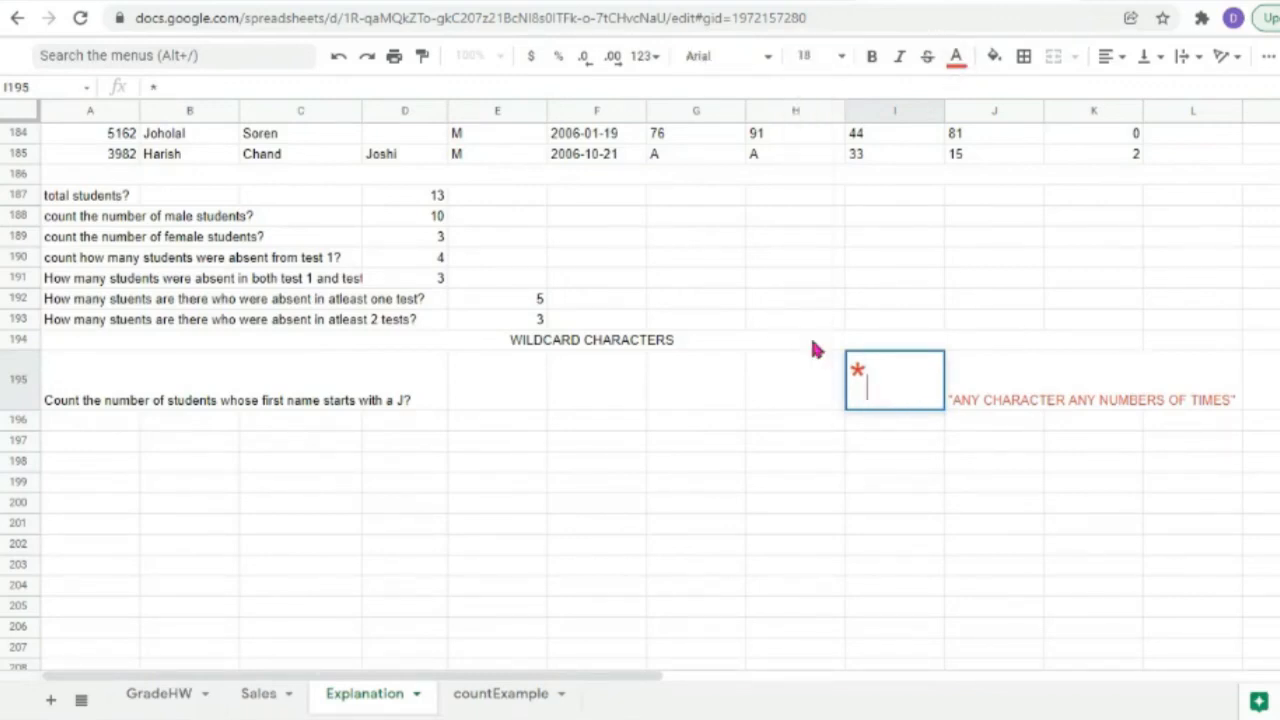
left_click(860, 484)
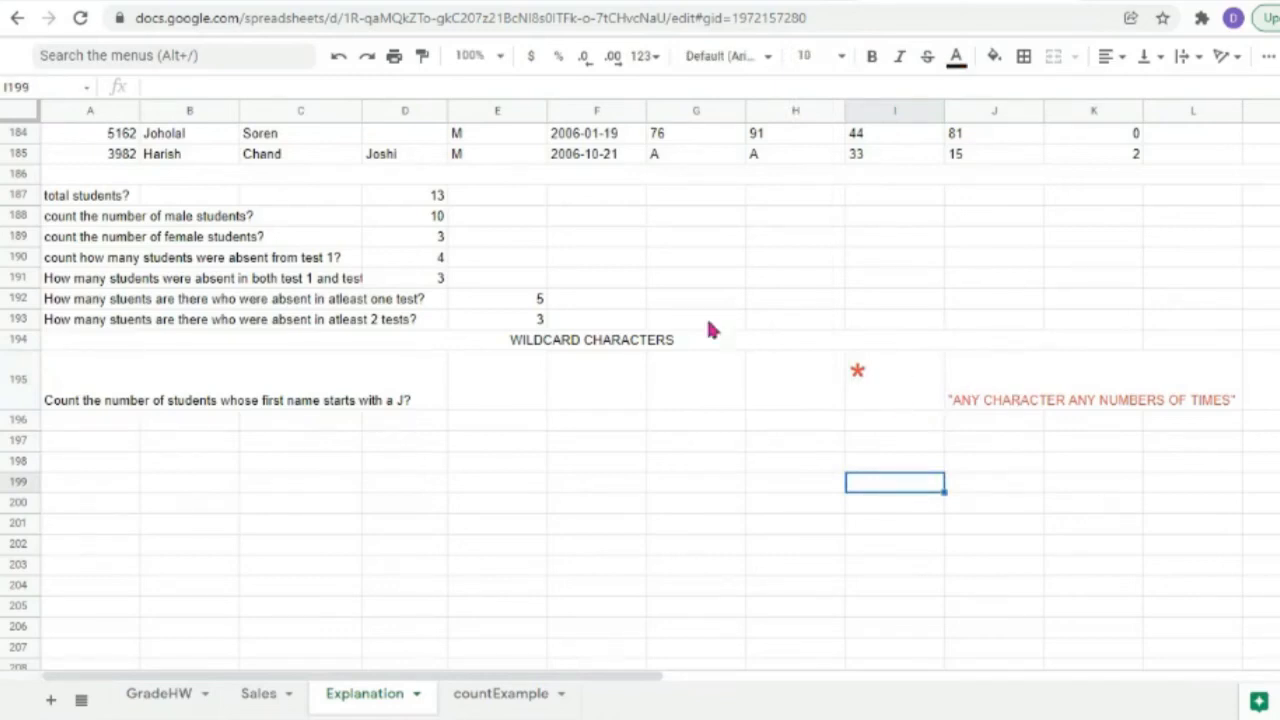
left_click(853, 380)
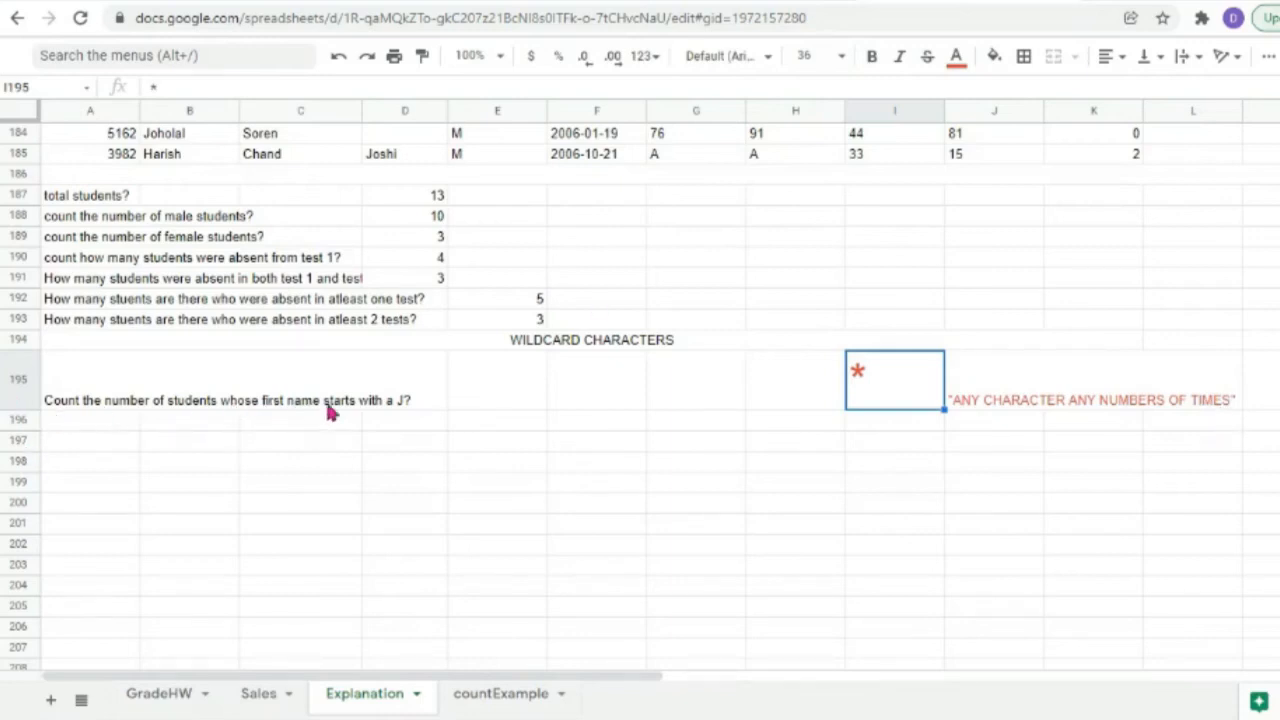
Enter a COUNTIF formula in cell B197 with the first names in B173:B185 as its range.
left_click(177, 449)
type("=")
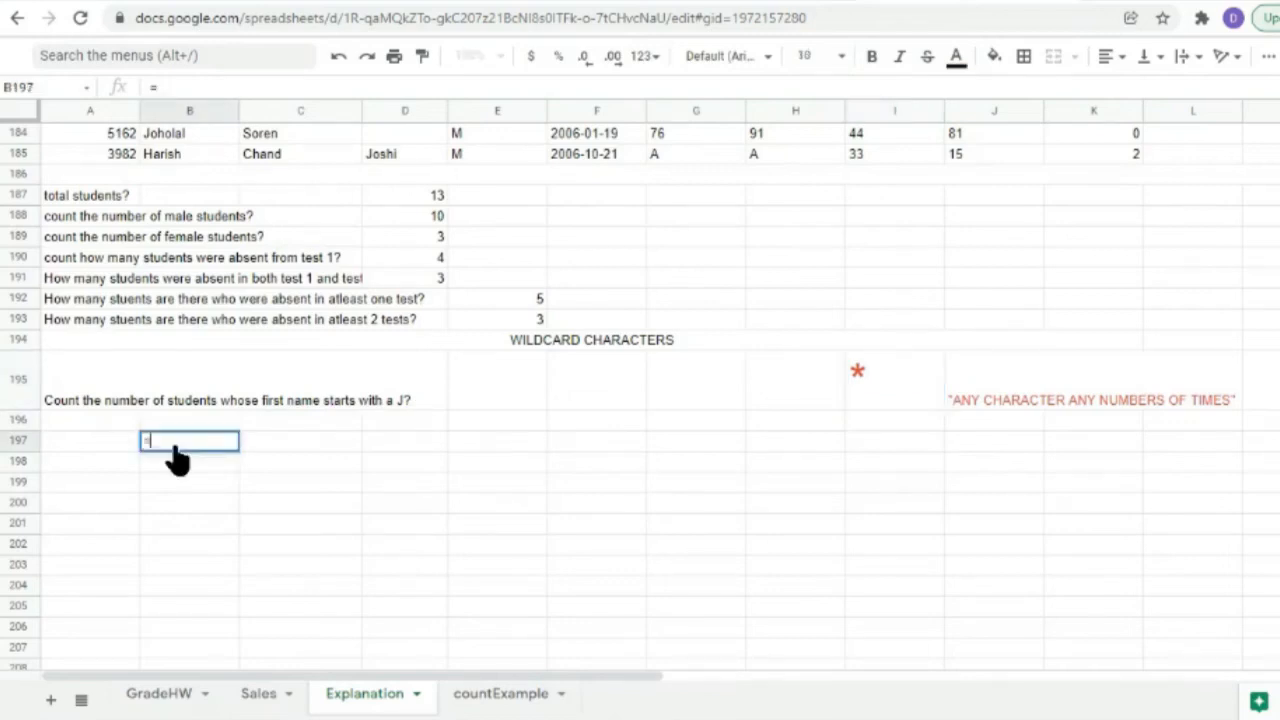
type("count(")
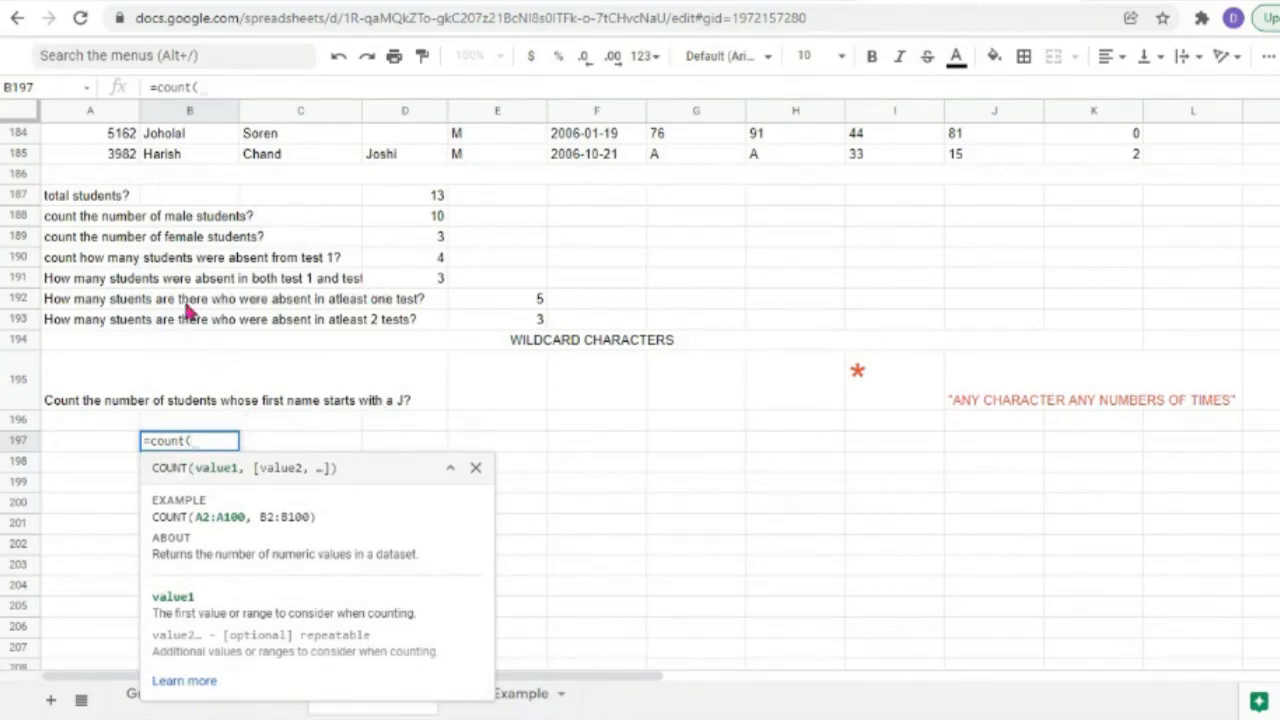
key("BackSpace")
type("if")
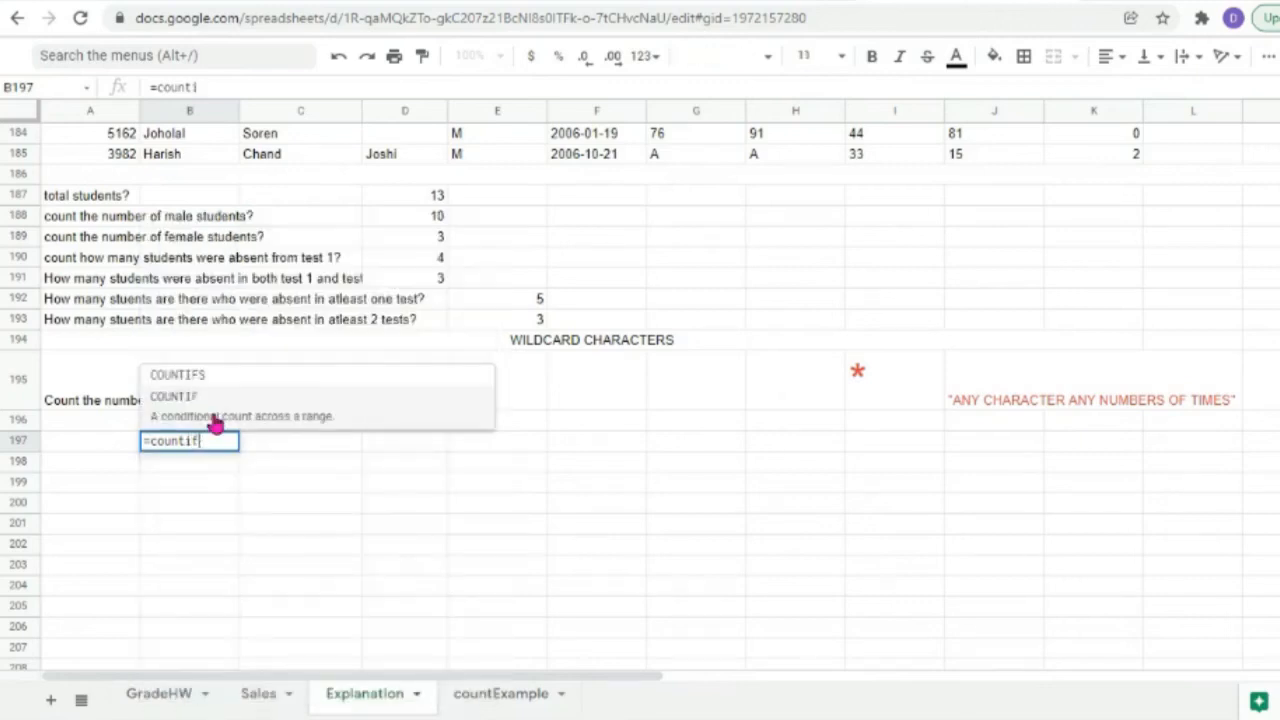
type("(")
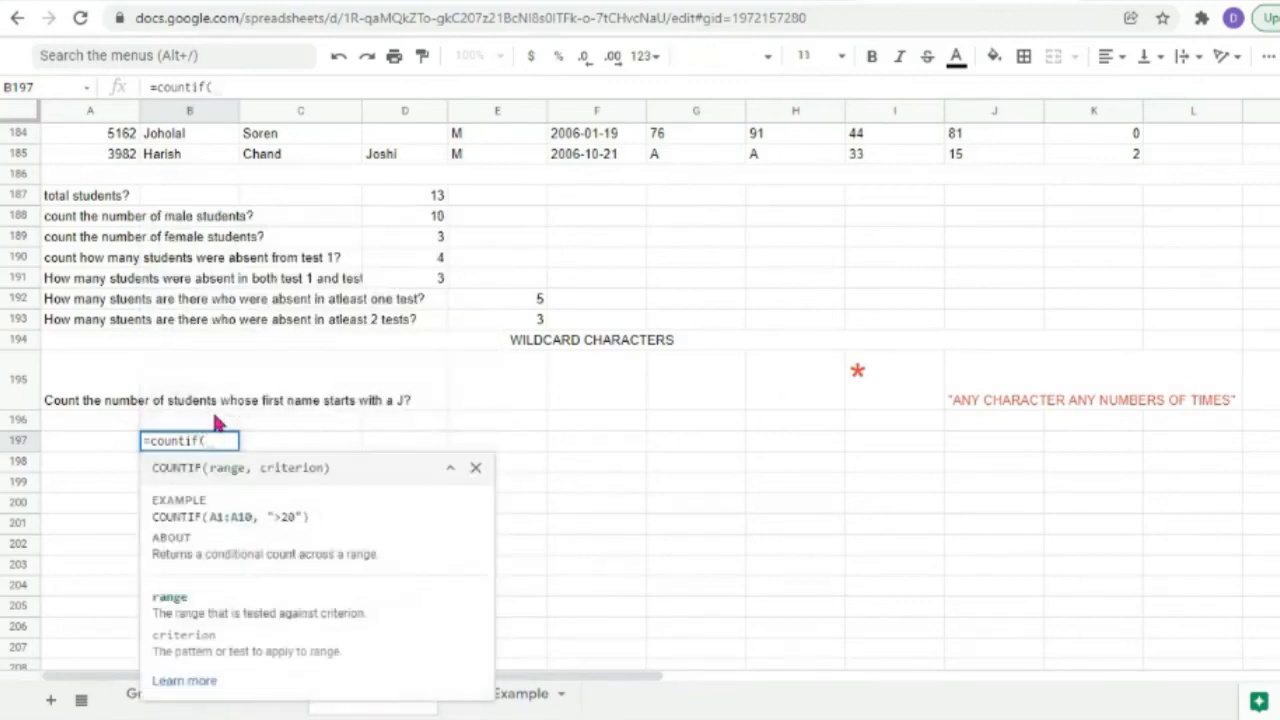
left_click_drag(200, 153, 190, 245)
scroll(190, 245, "down", 3)
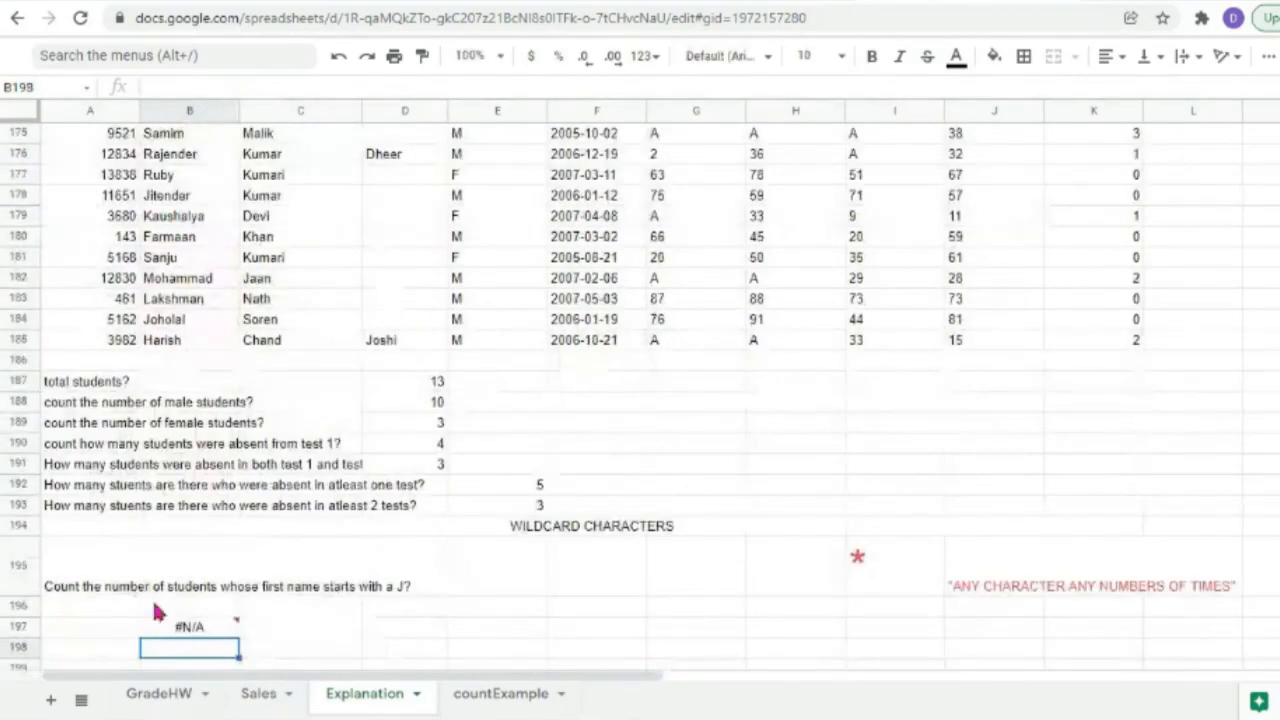
type(")")
left_click(268, 628)
type(",")
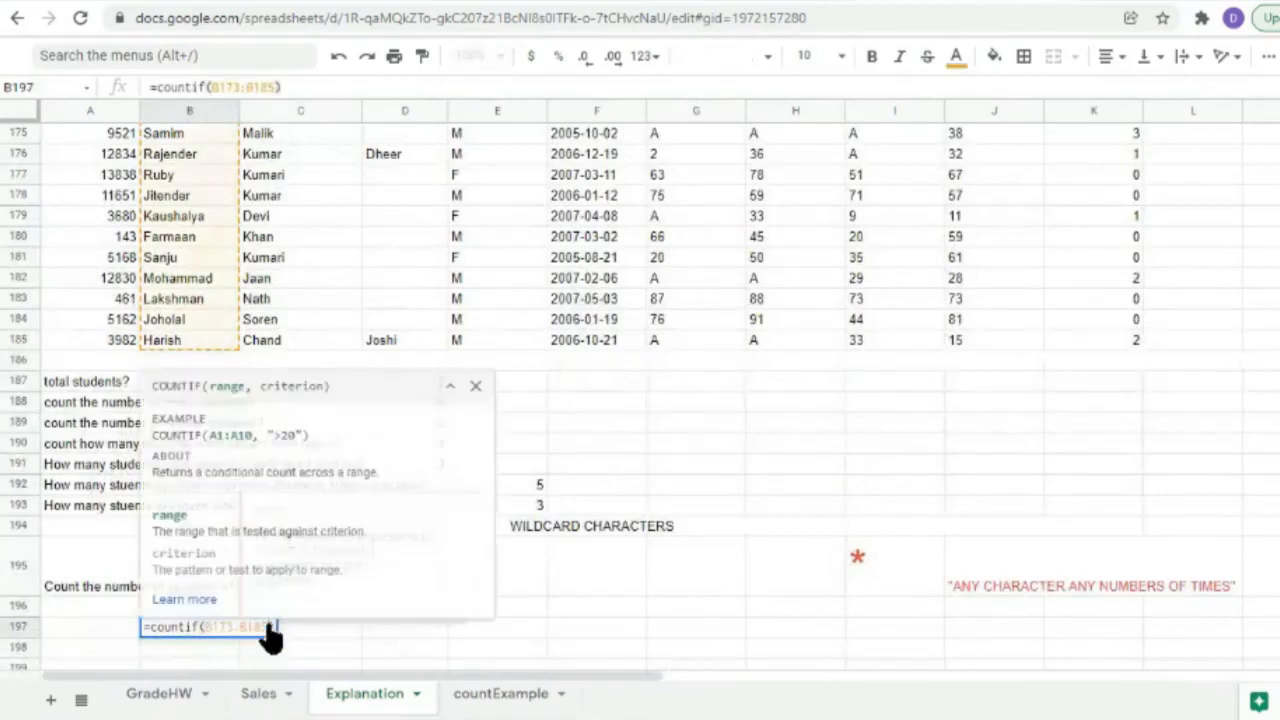
key("BackSpace")
type("\"\"")
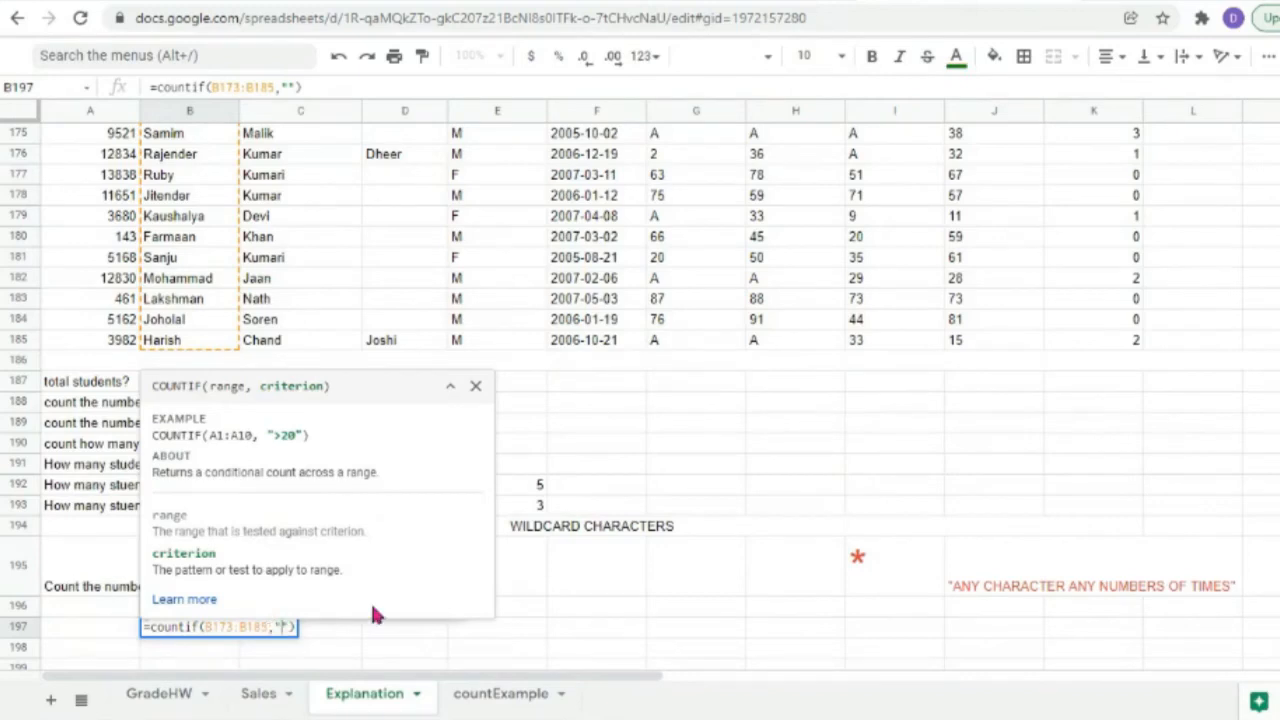
type("*JOHN")
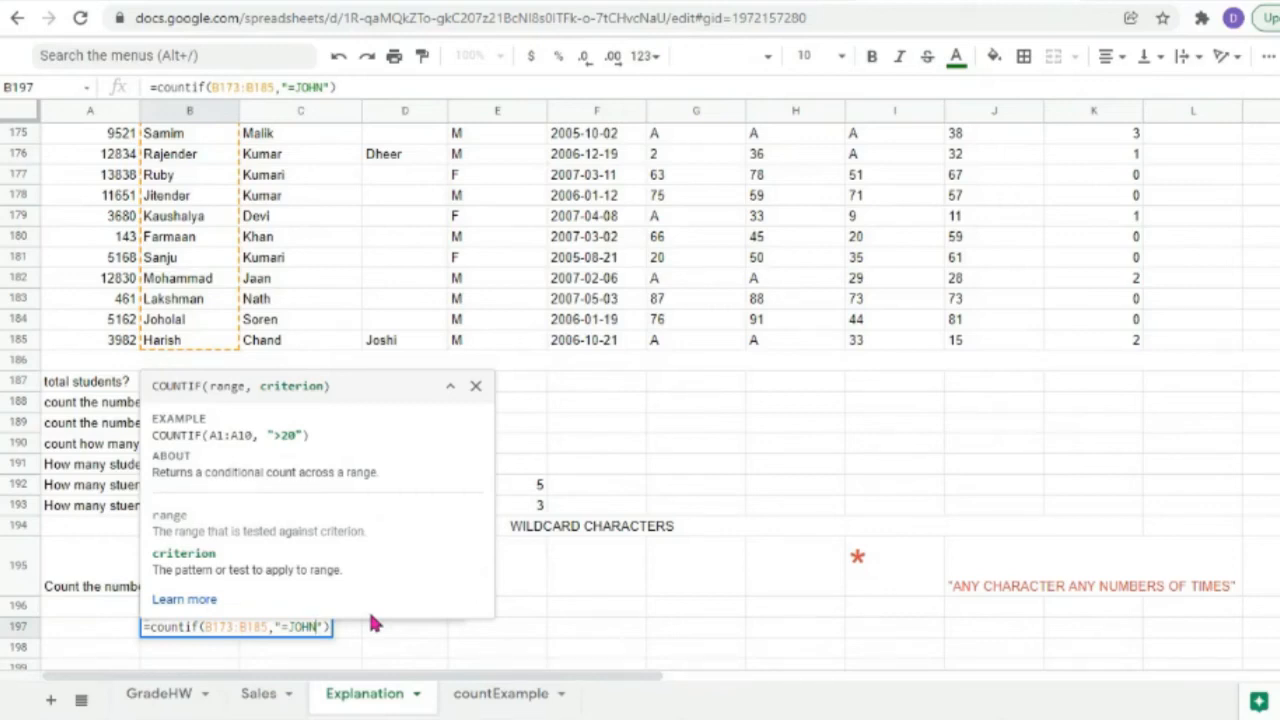
left_click(475, 386)
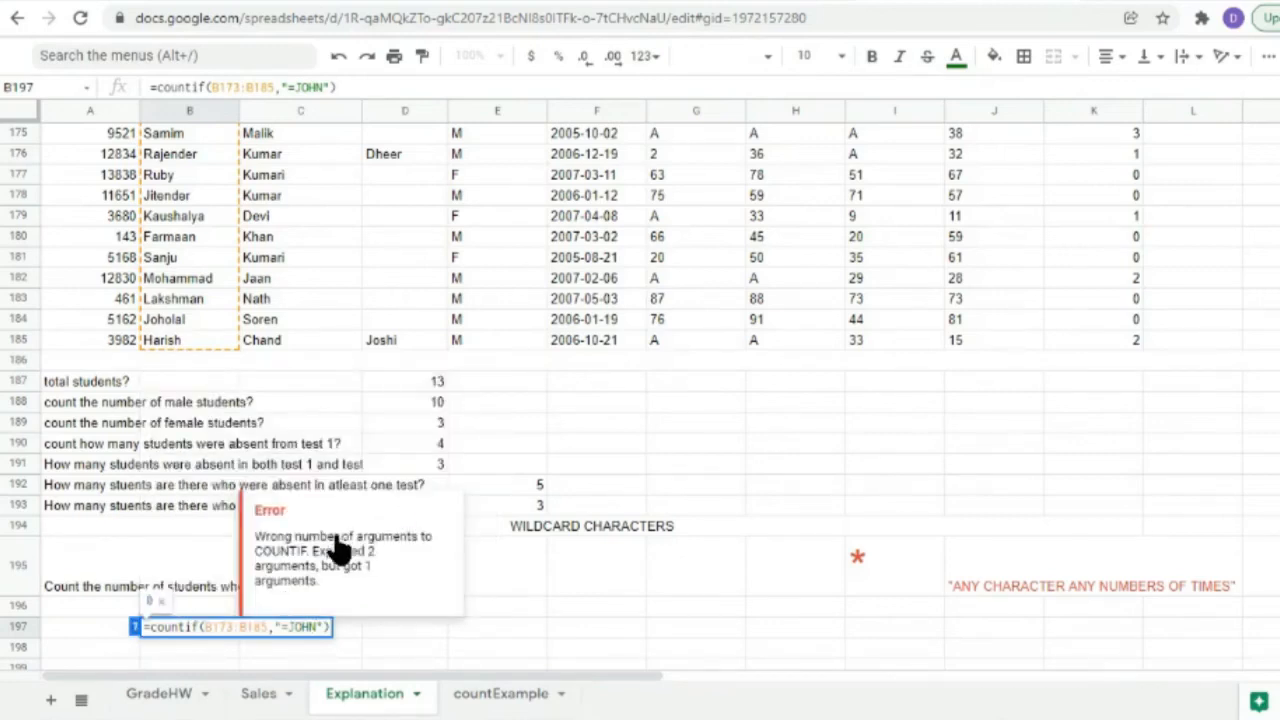
key("Escape")
Add the criterion "=j*" to the COUNTIF formula in cell B197 and commit it.
double_click(205, 628)
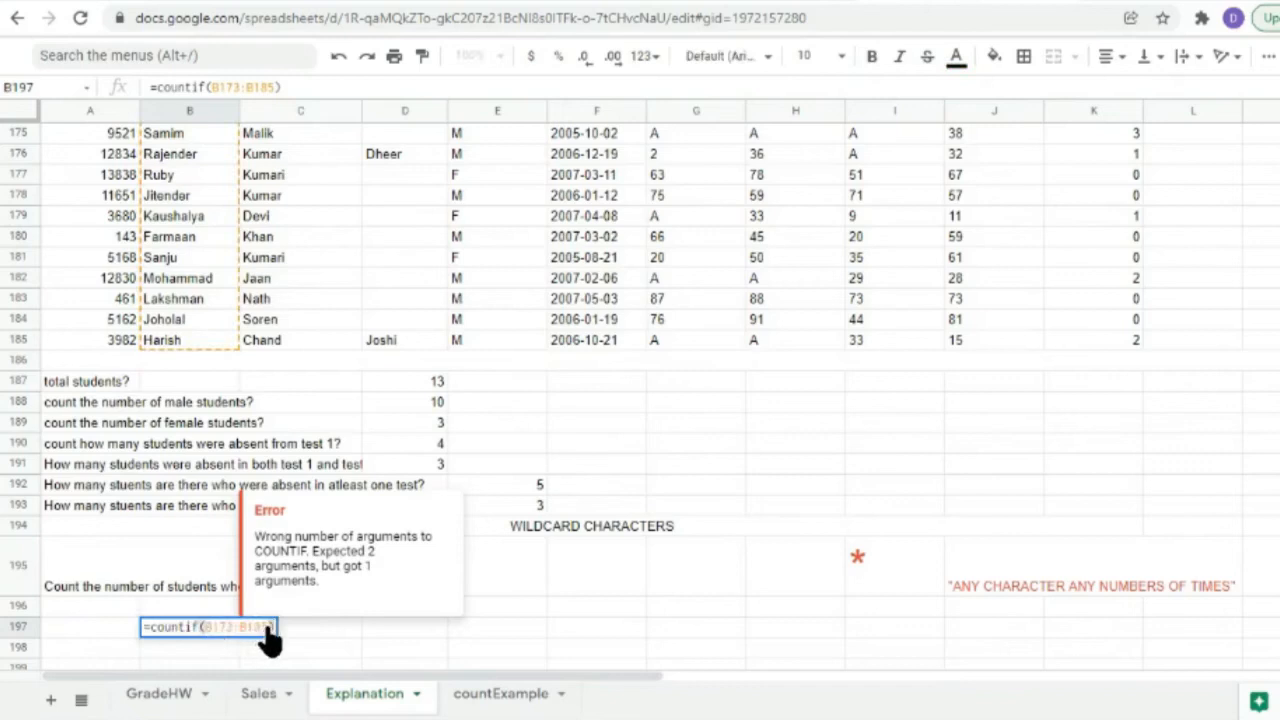
key("Left")
type(",\"\"")
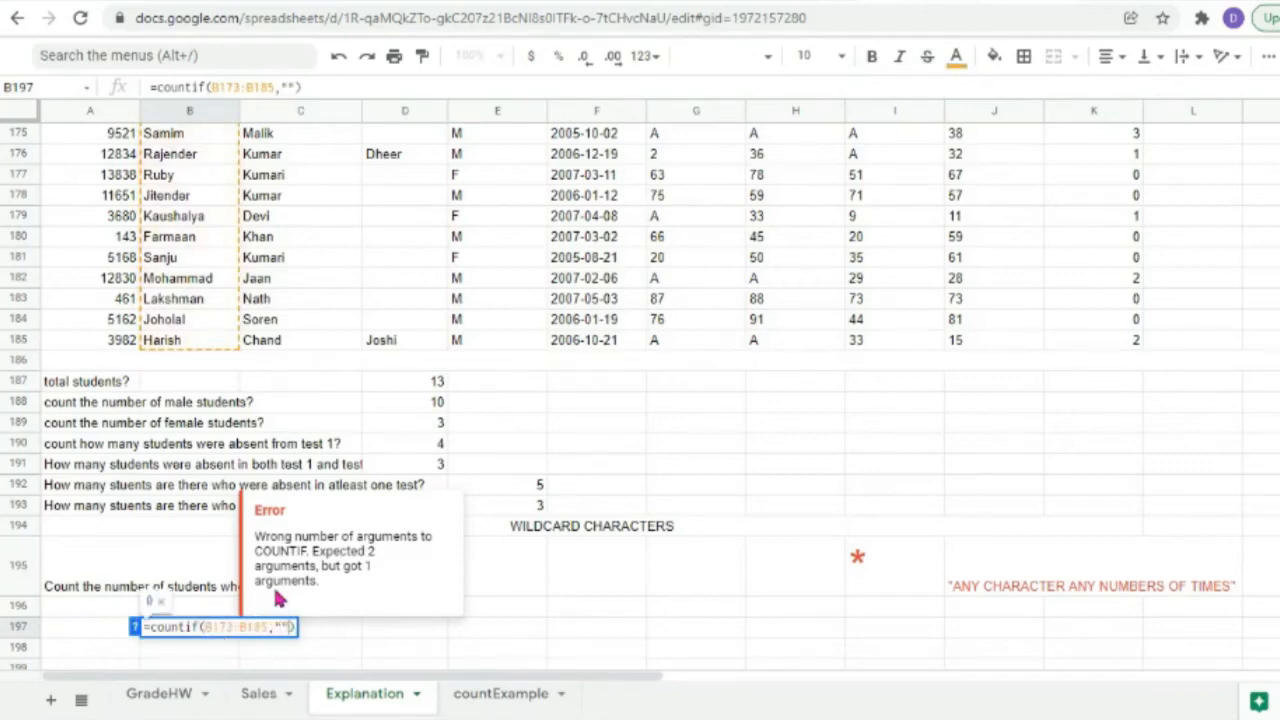
type("*")
type("j")
type("*")
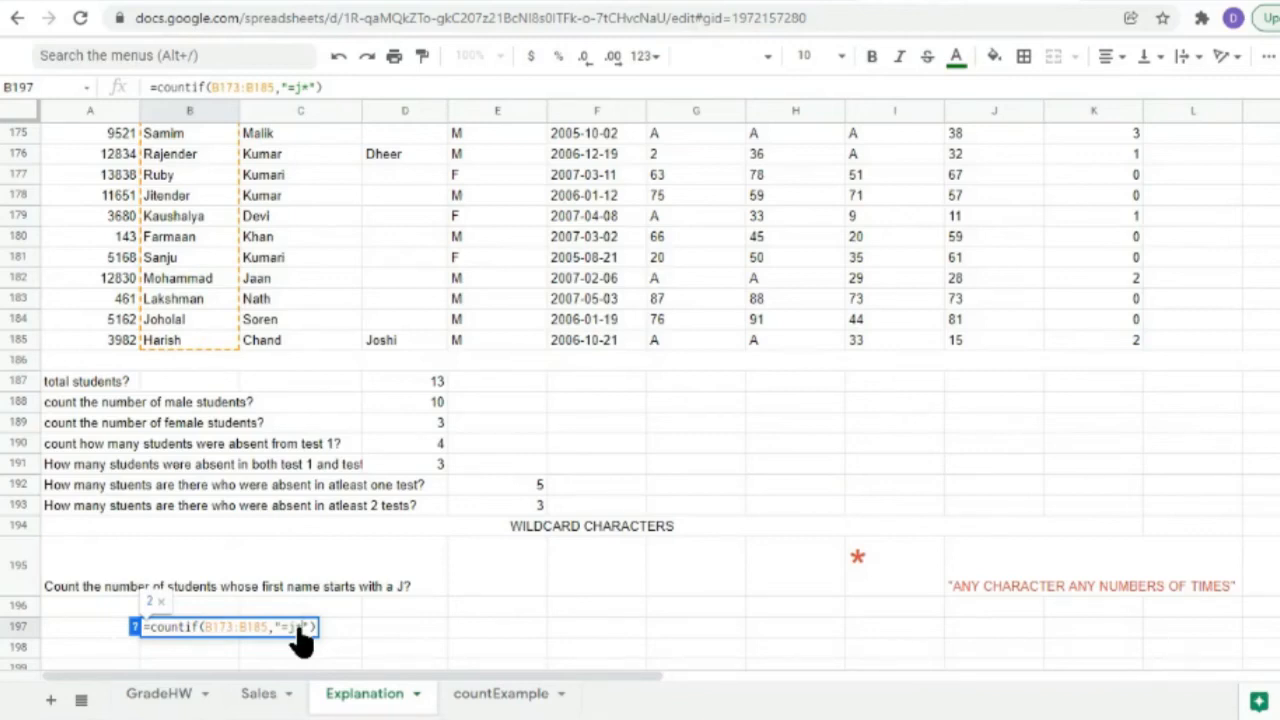
key("Return")
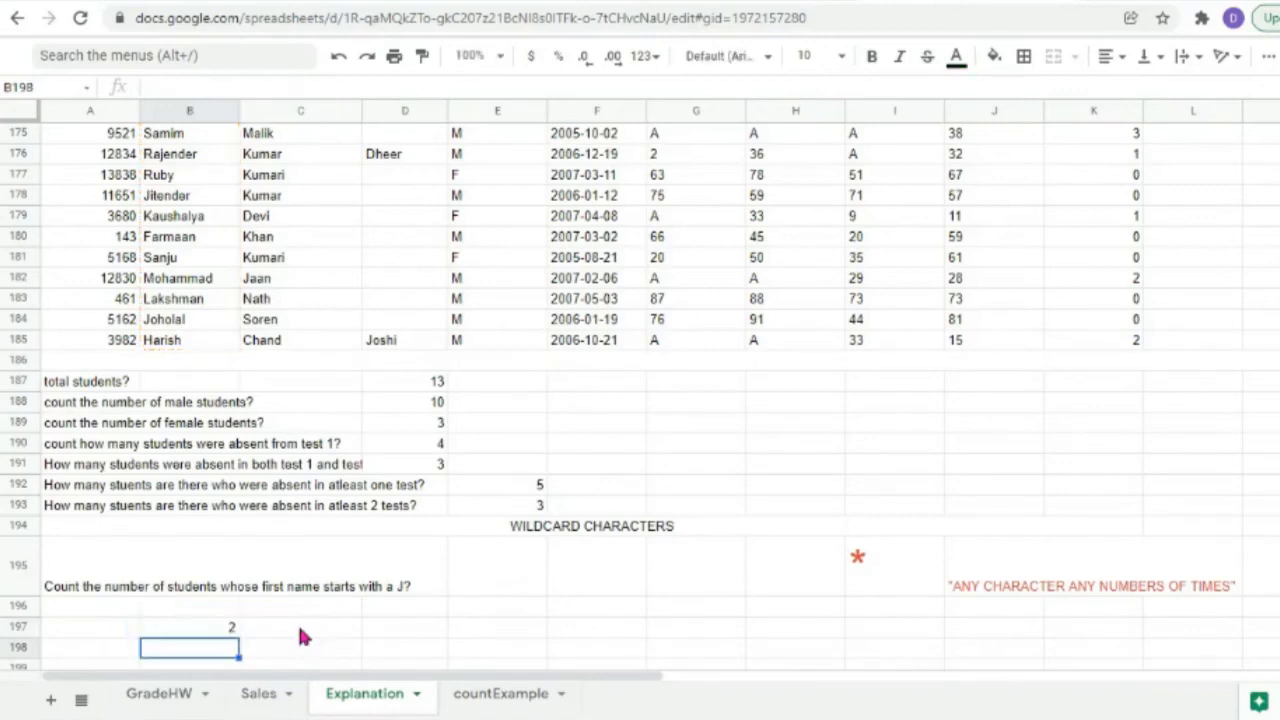
Change the first letter of the first name in cell B180 to J.
left_click(174, 634)
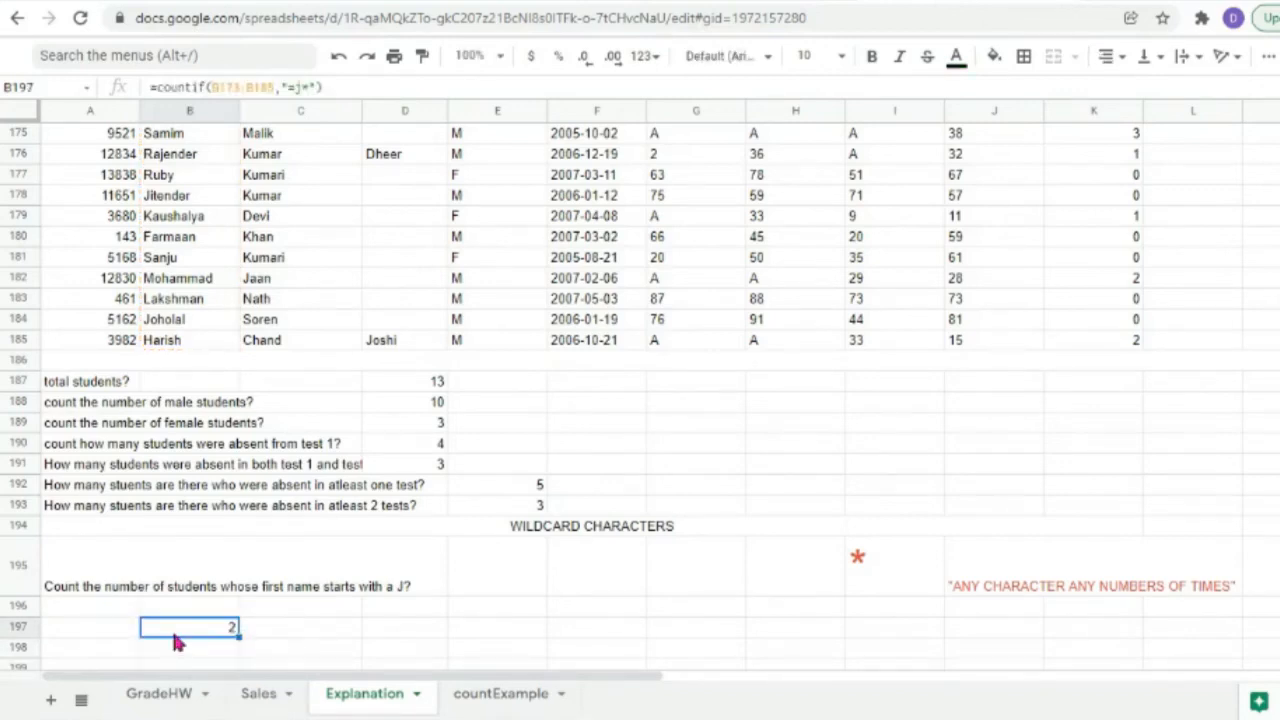
scroll(228, 224, "up", 1)
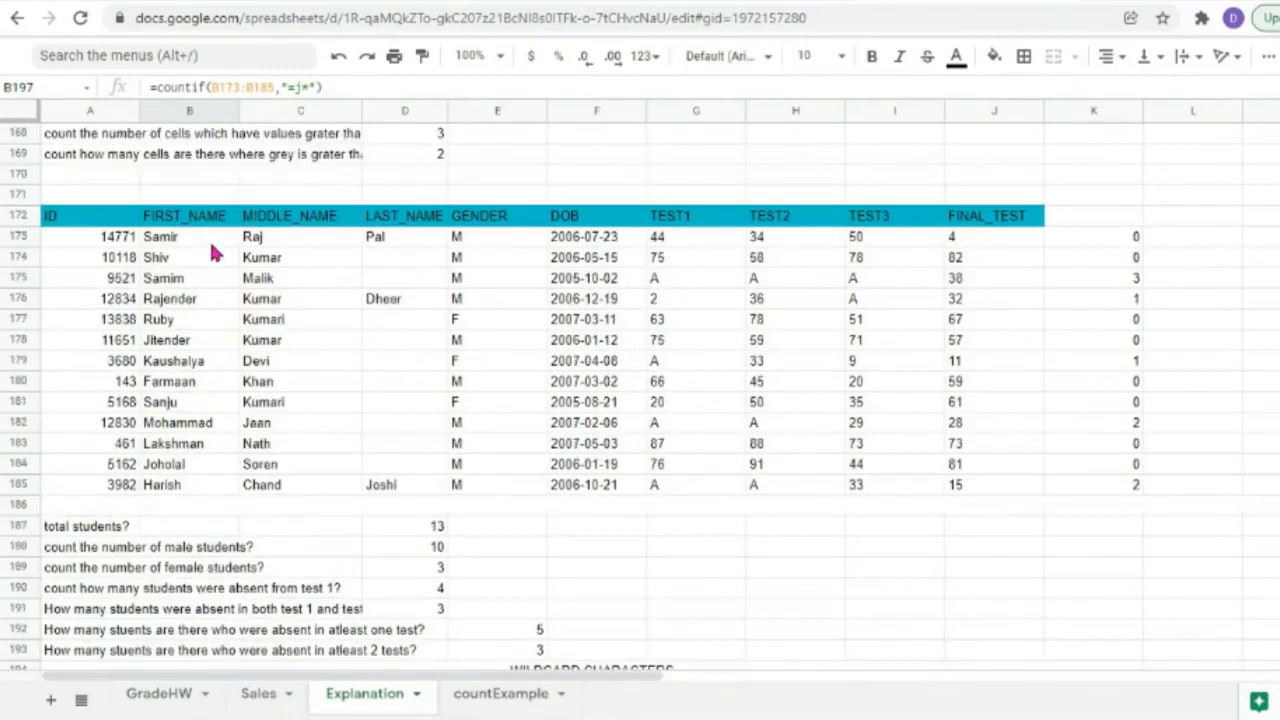
left_click(176, 345)
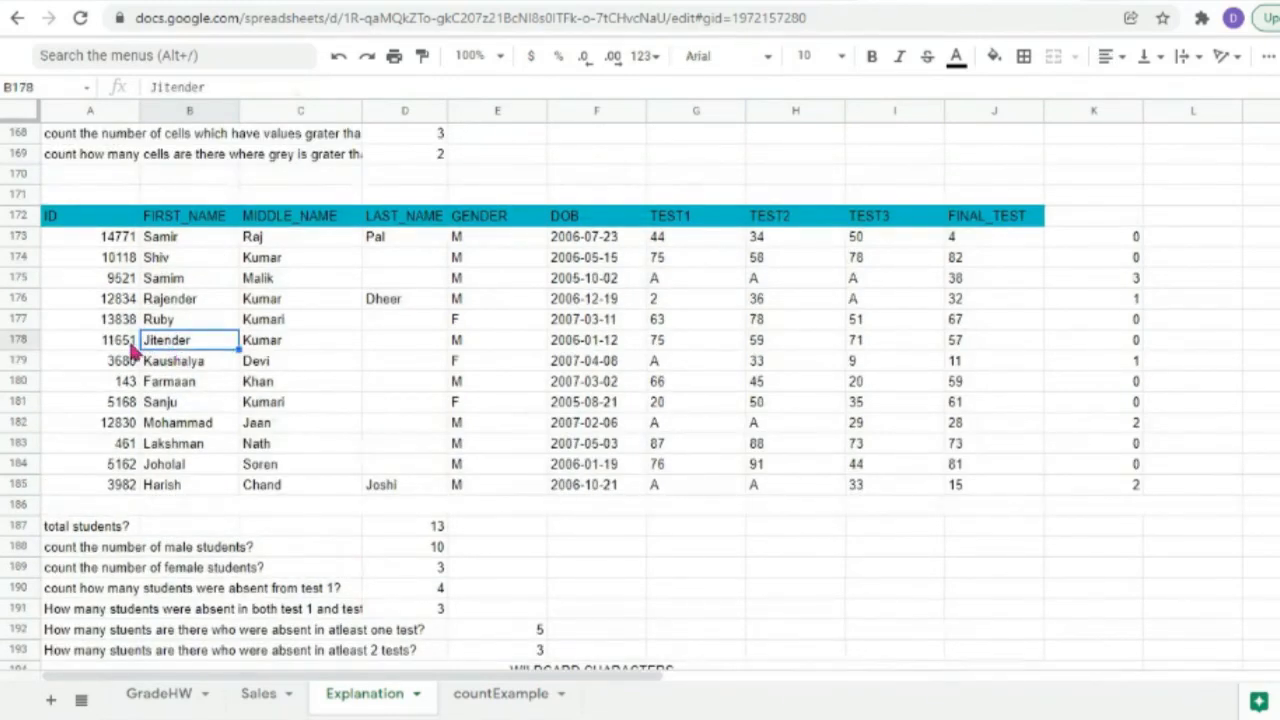
double_click(165, 465)
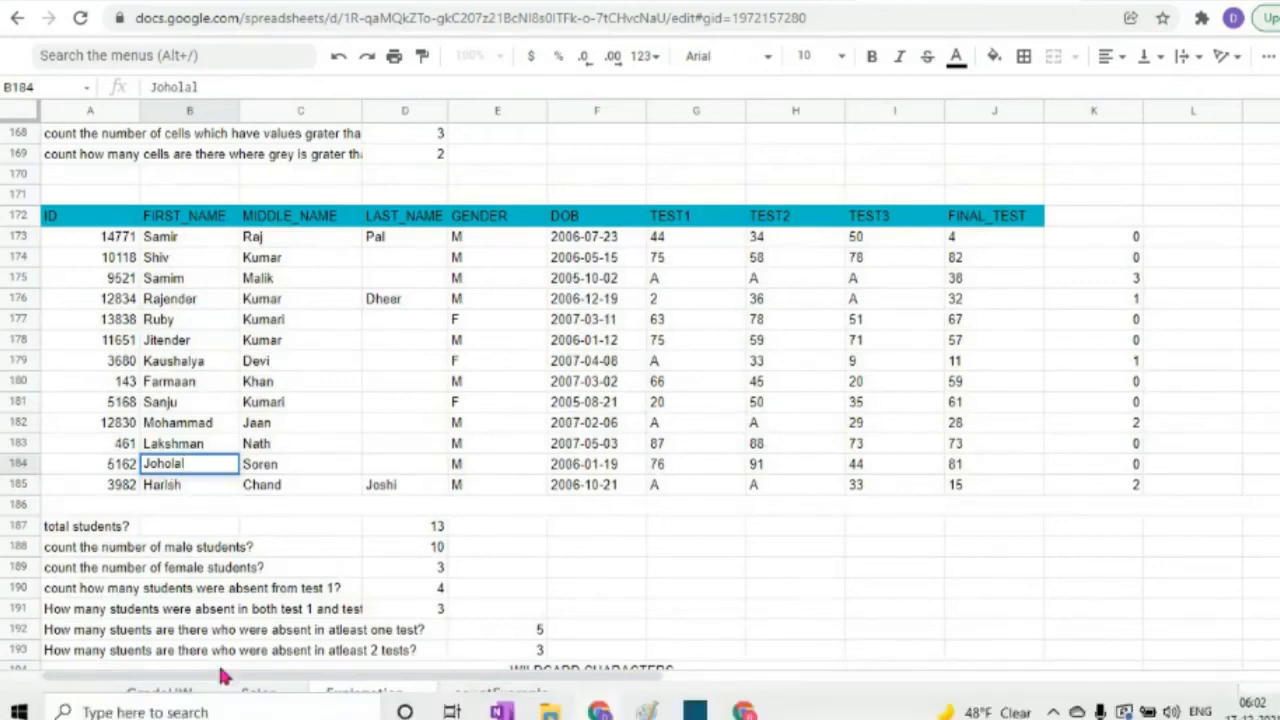
left_click(142, 386)
left_click_drag(141, 384, 137, 384)
double_click(152, 385)
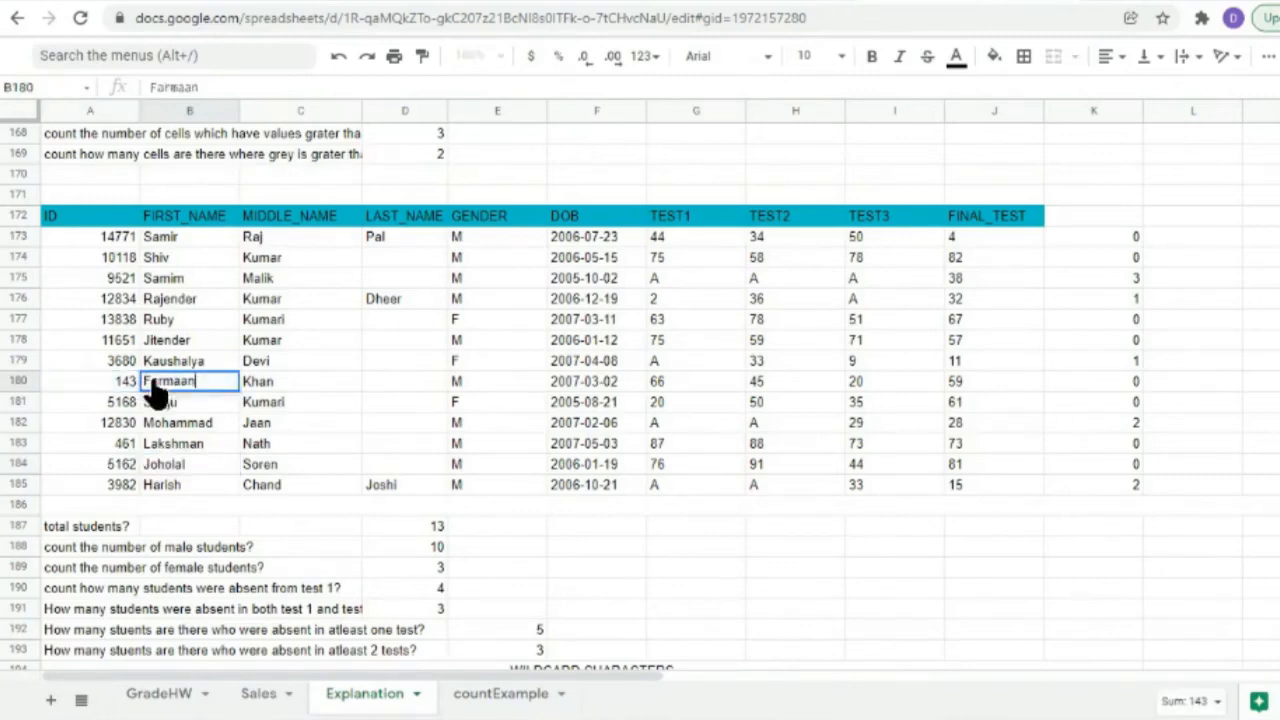
key("BackSpace")
type("J")
left_click(158, 402)
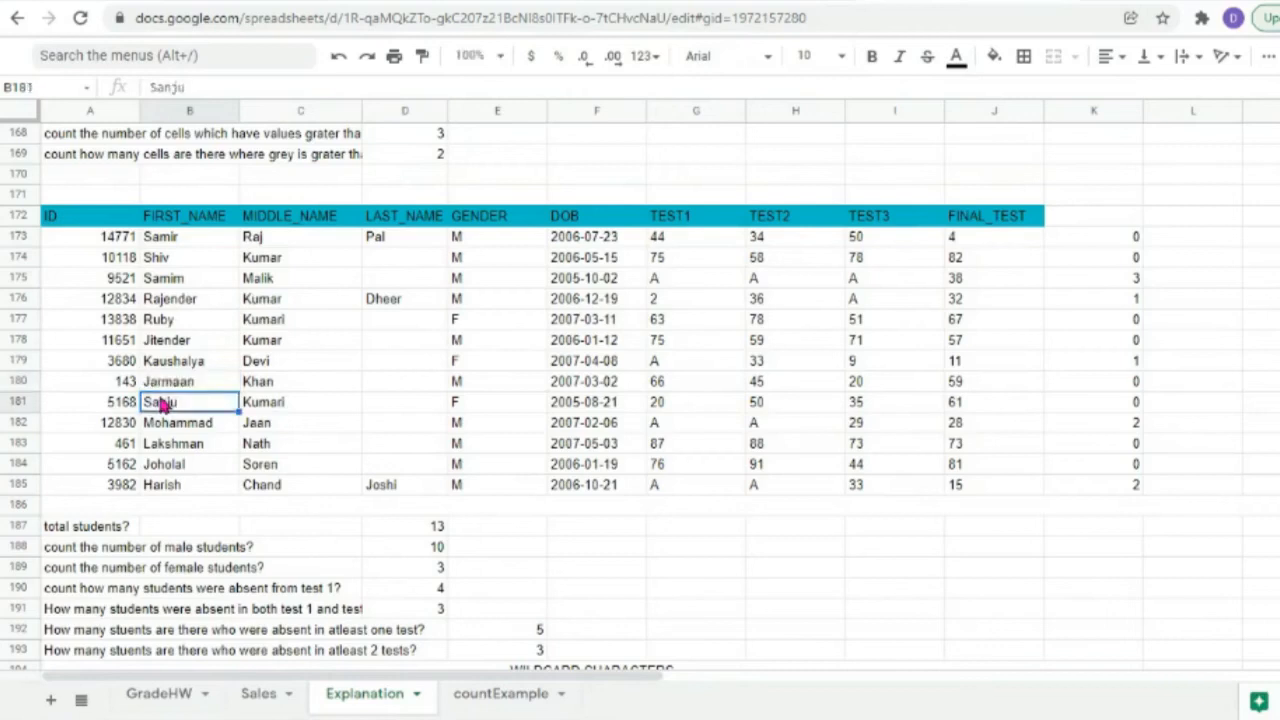
Check the COUNTIF formula and its updated result in cell B197.
scroll(165, 404, "down", 1)
scroll(165, 404, "down", 3)
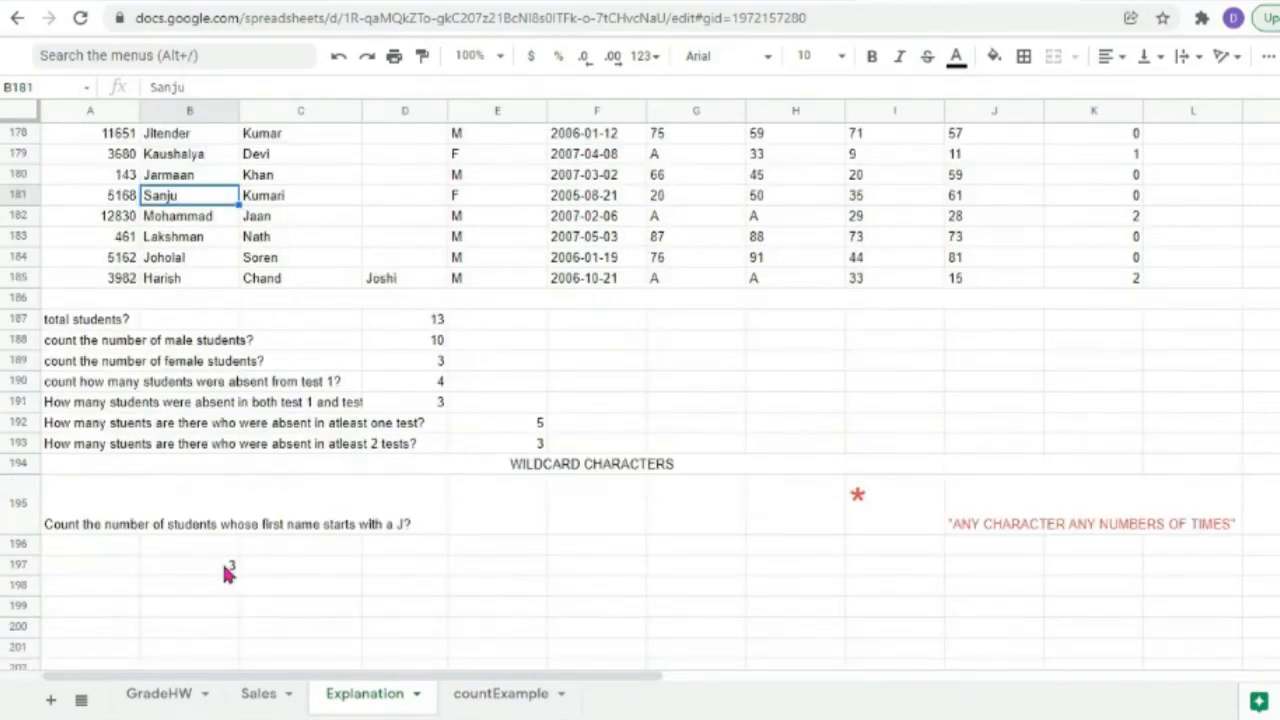
left_click(222, 567)
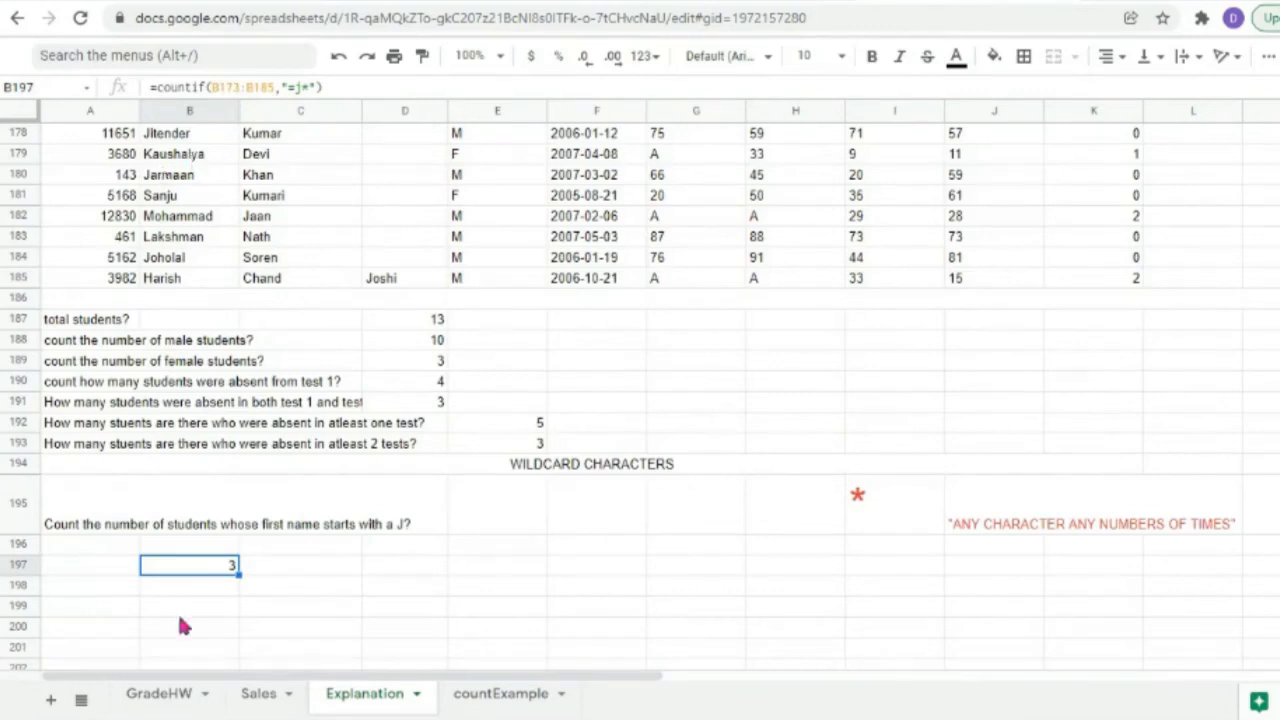
double_click(224, 567)
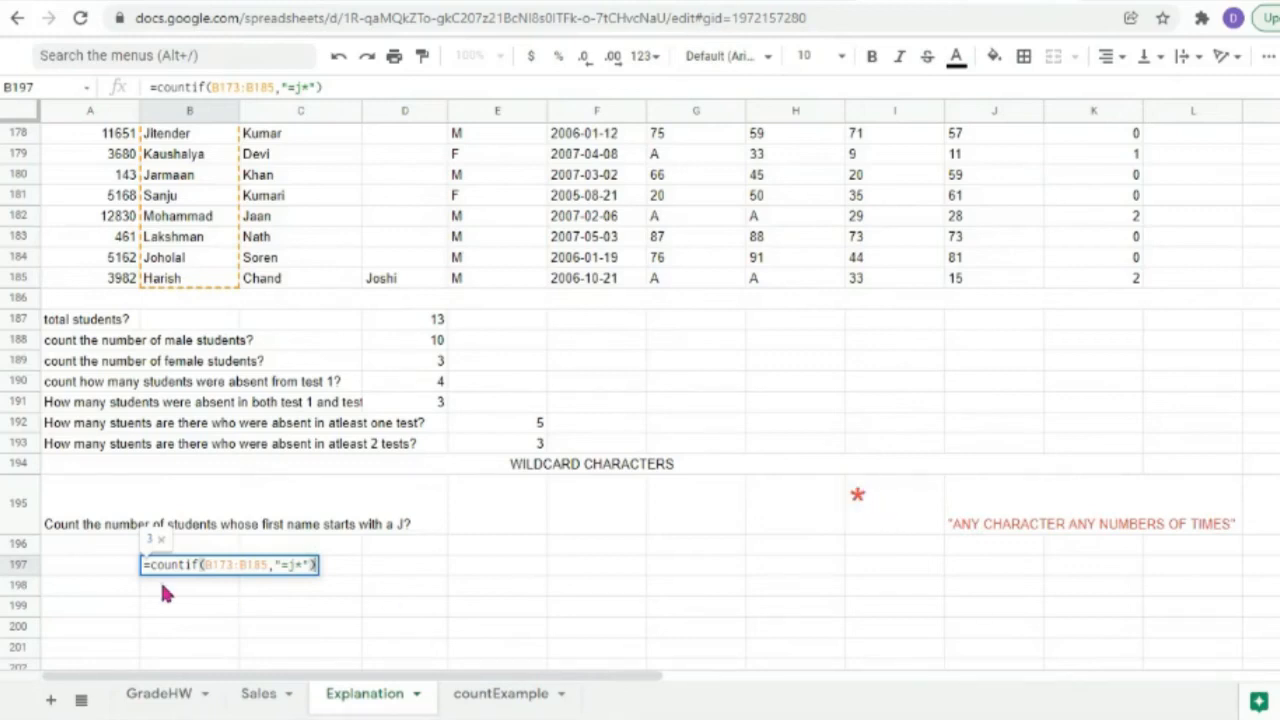
key("Return")
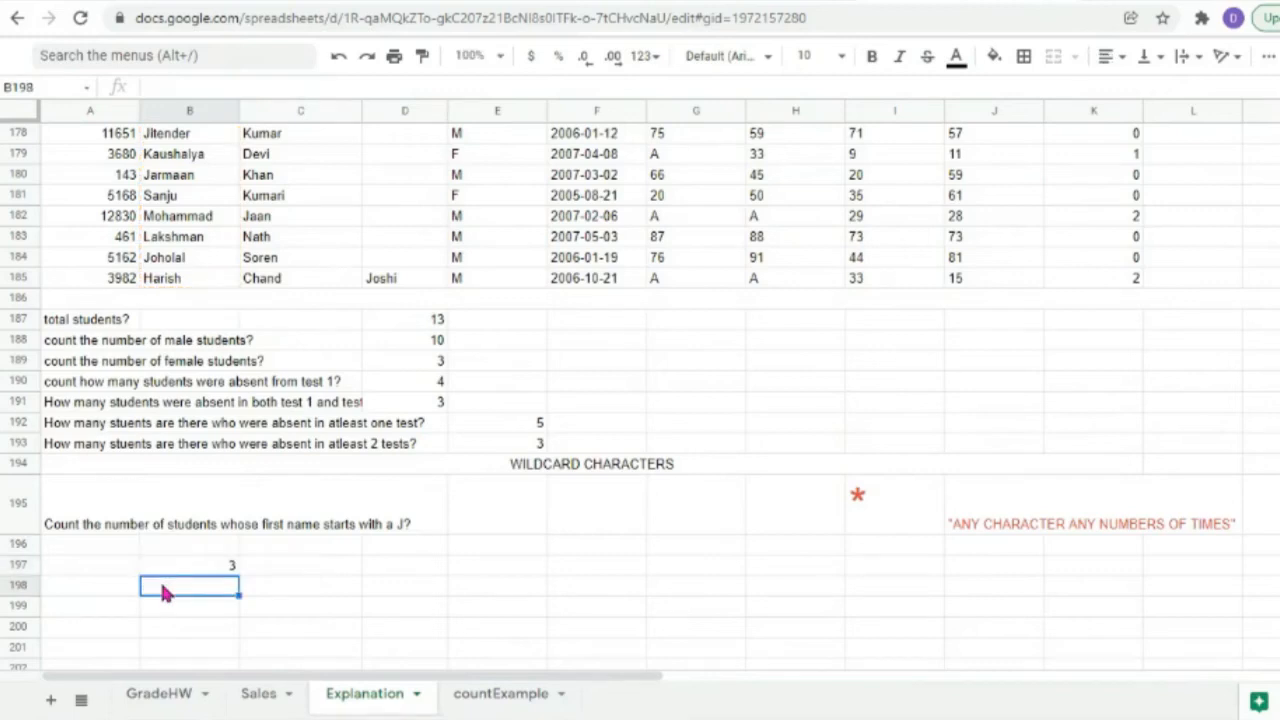
Enter the question "Count the number of students whose first name starts with a J and ends with an E" in cell A198.
left_click(74, 594)
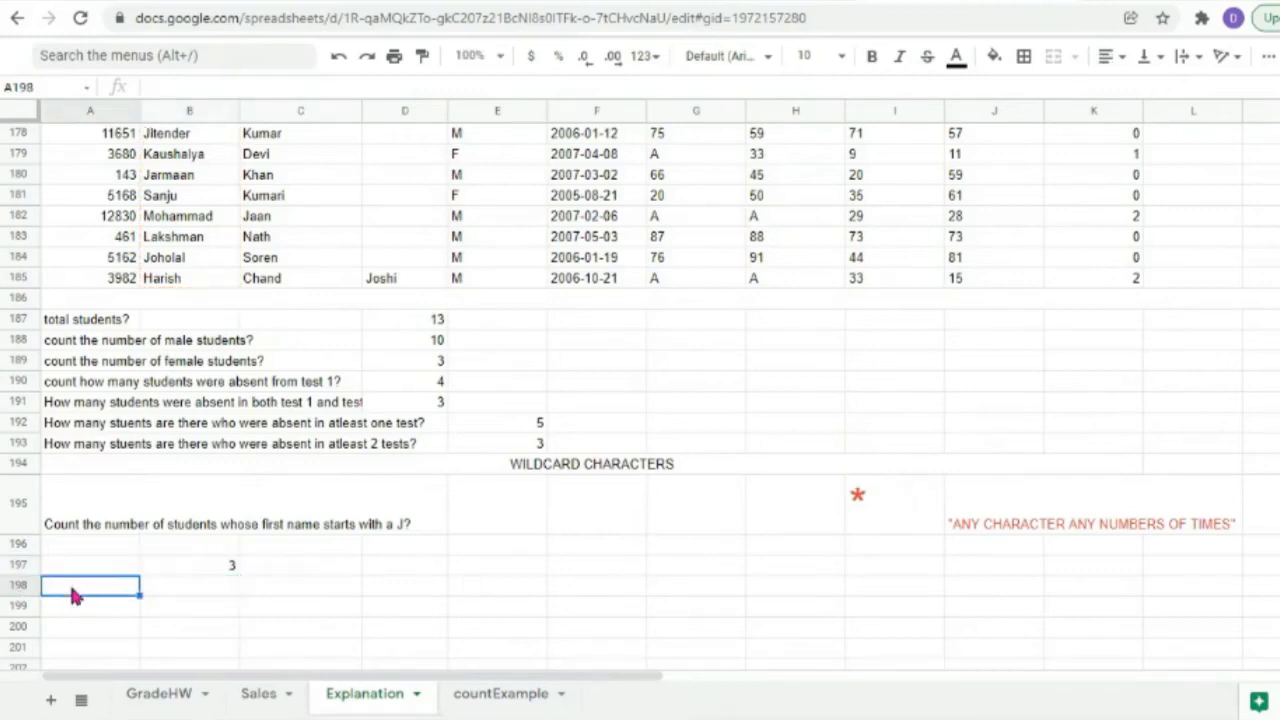
double_click(74, 594)
type("Count the ")
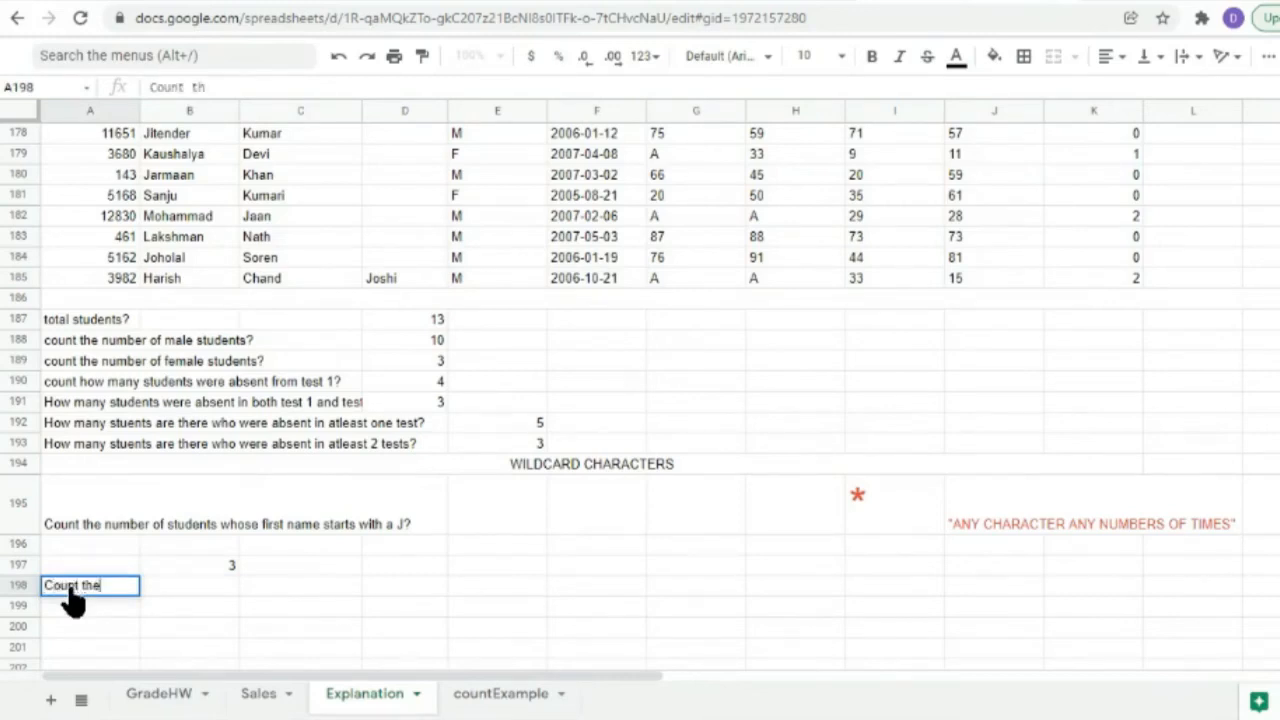
type("number")
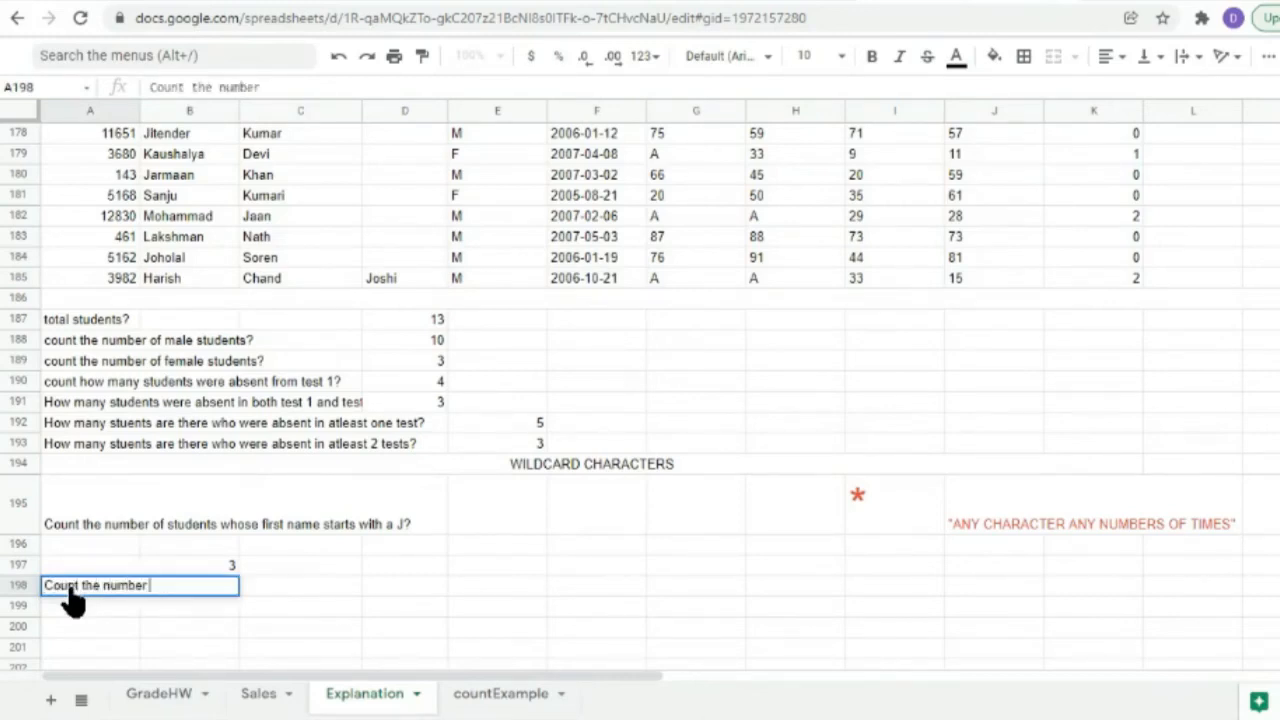
type(" of students whods")
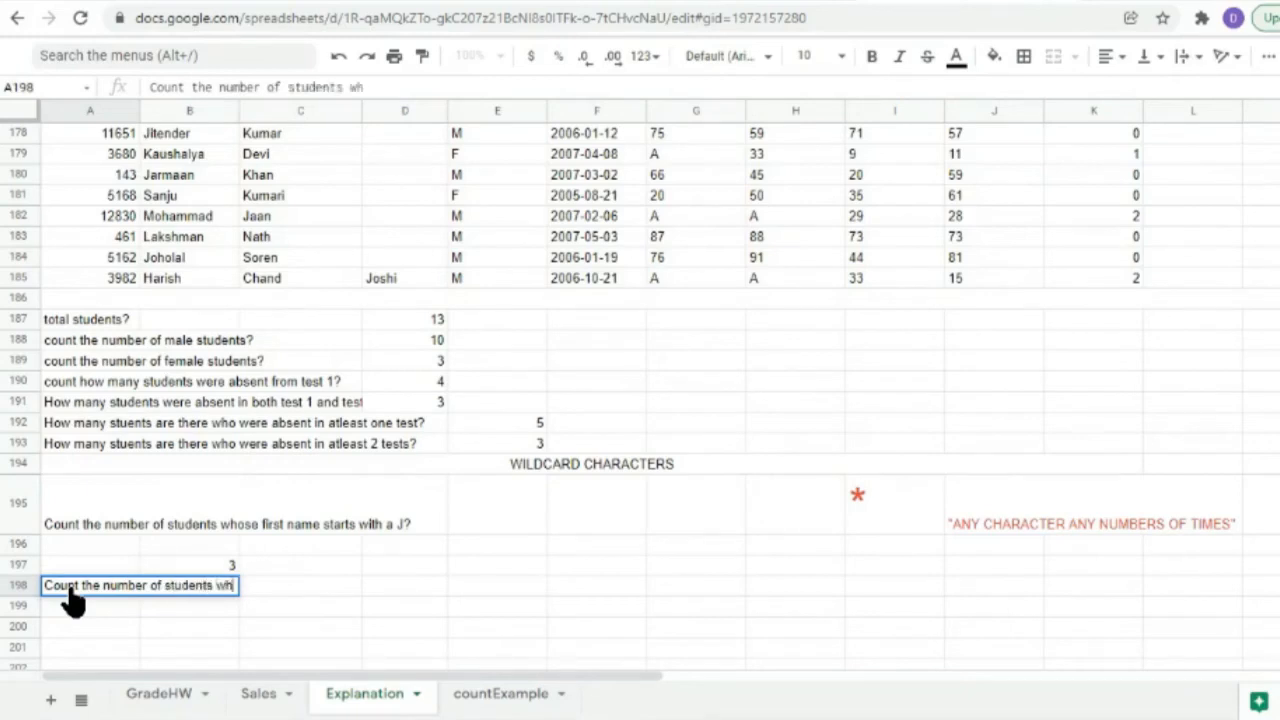
key("BackSpace")
key("BackSpace")
type("se first name starts with a ")
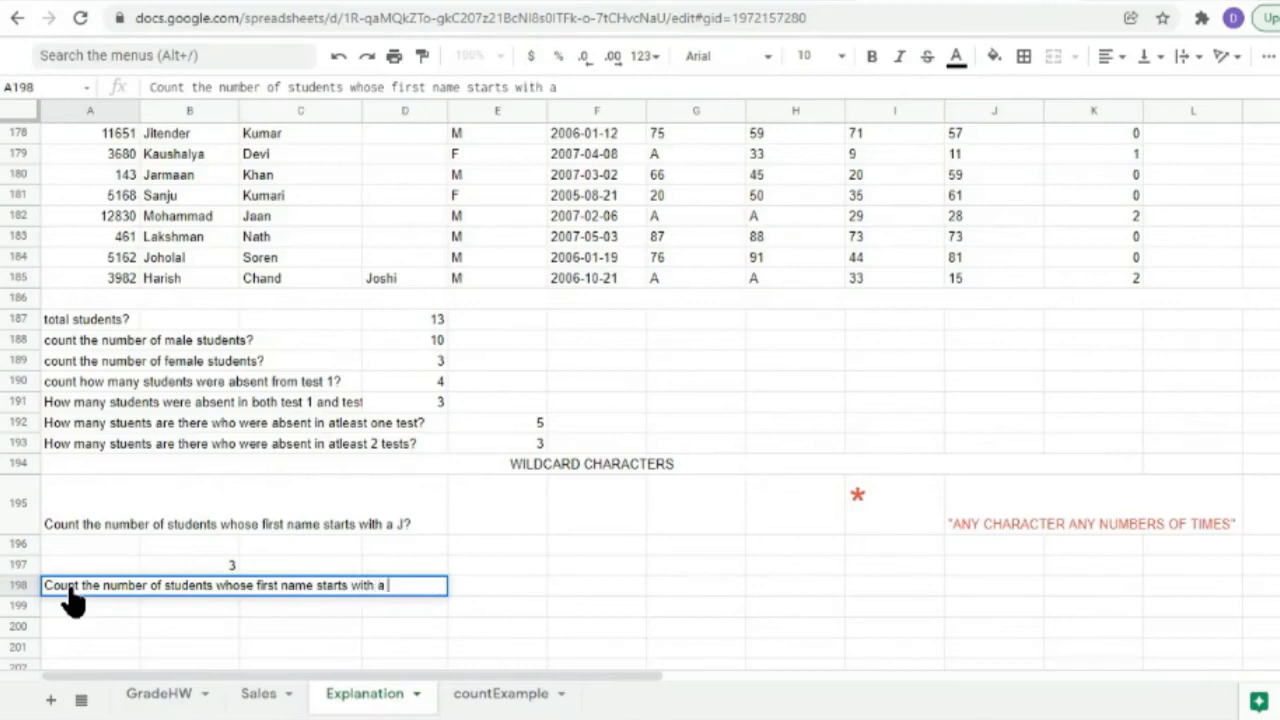
type("J and ends ")
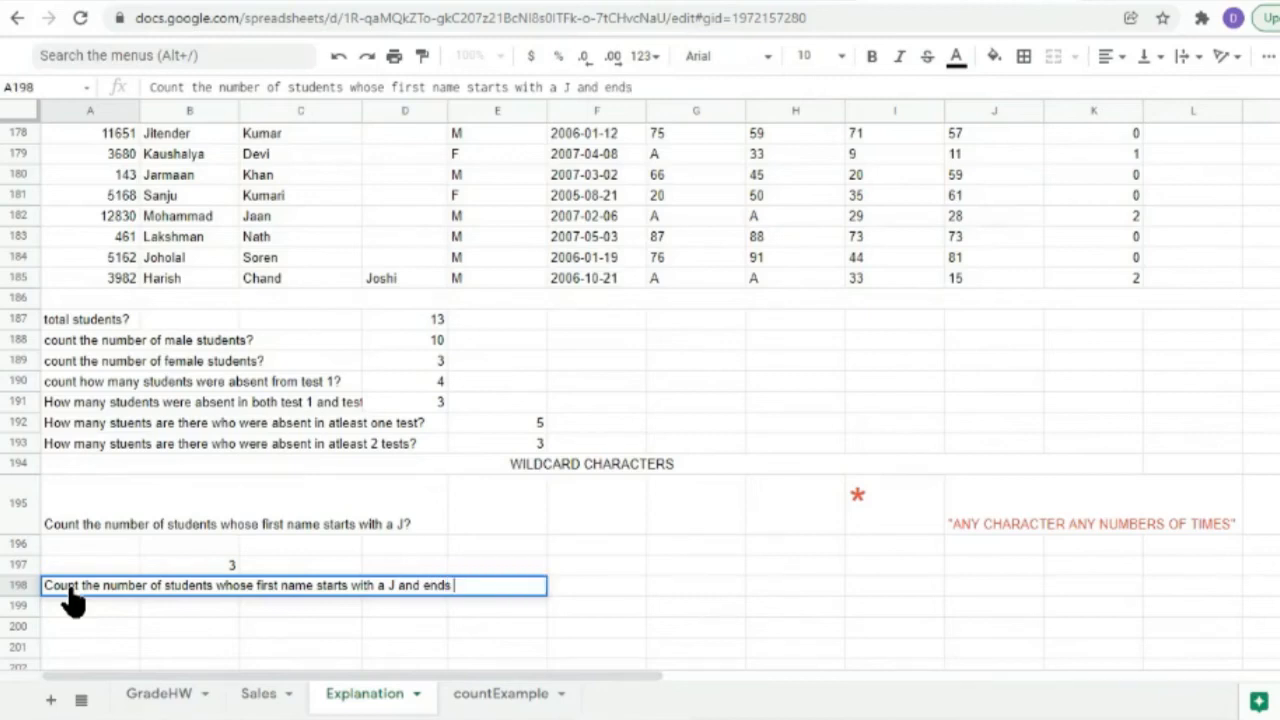
type("with an")
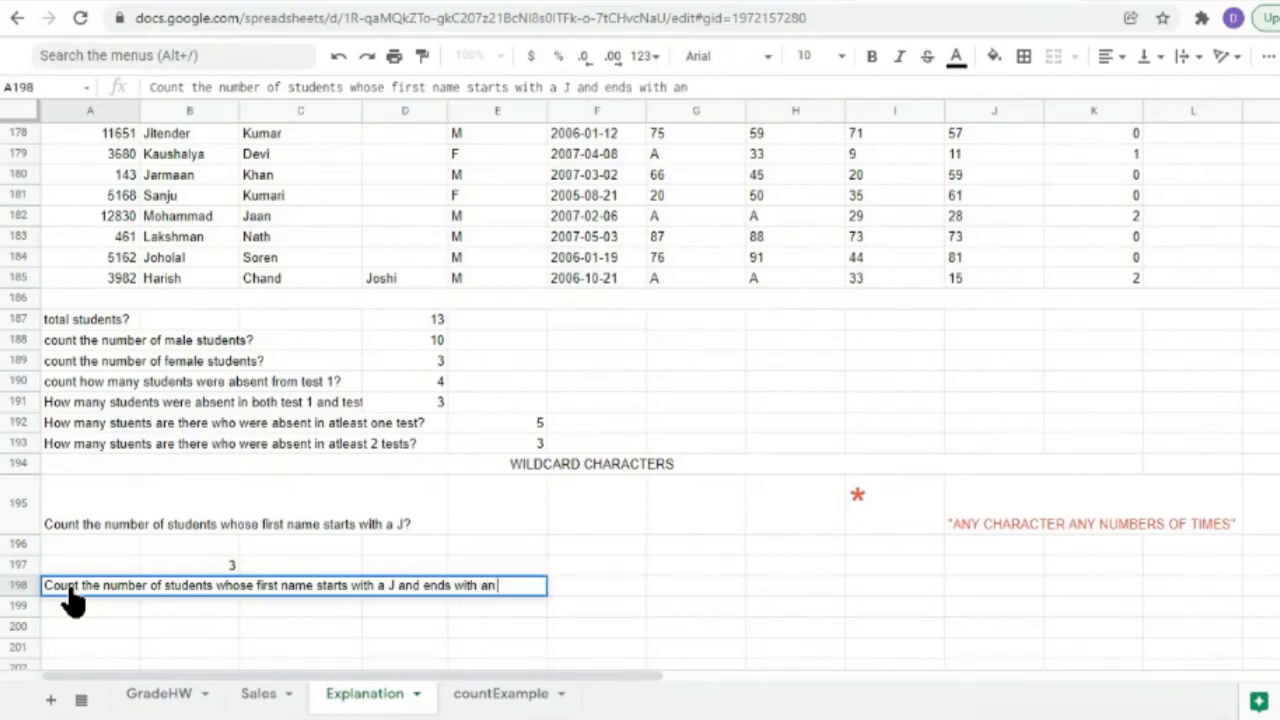
type(" E")
left_click(206, 611)
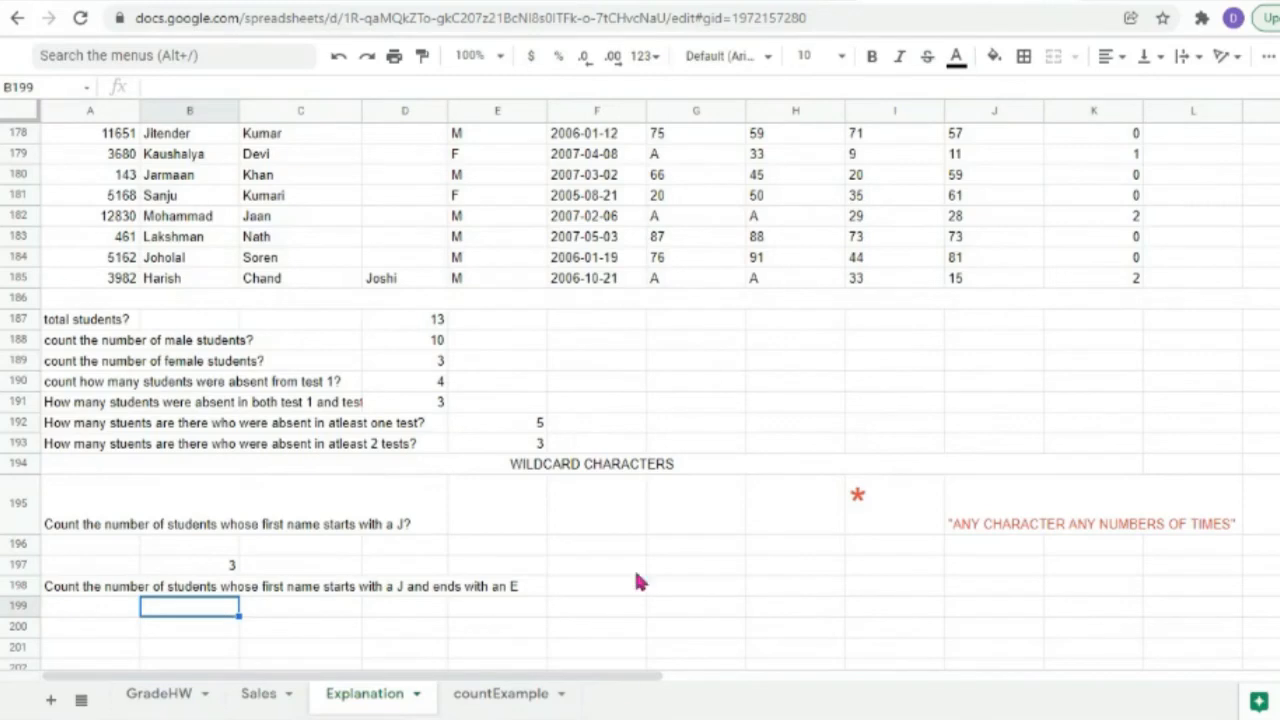
Enter the matching examples "ex JE,JewrwerserE,JxxxxxxxE" in cell F198.
left_click(592, 594)
double_click(592, 596)
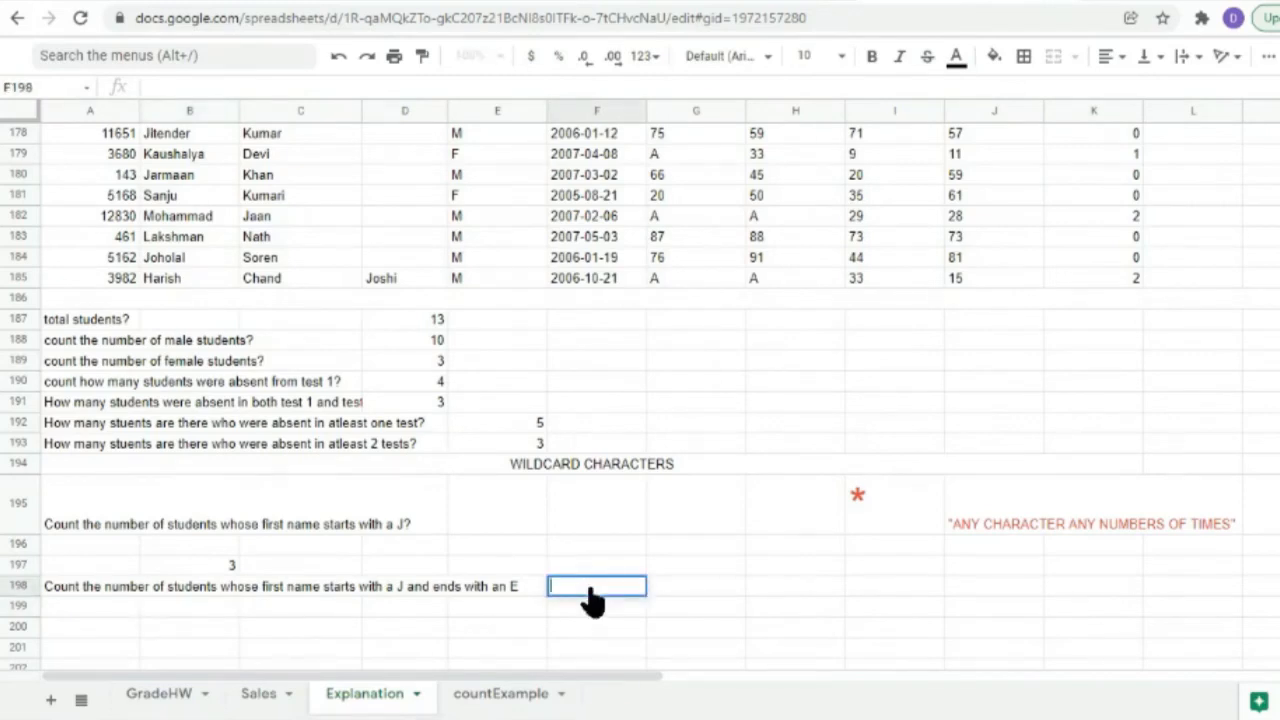
type("ex JE,")
type("JewrwerserE")
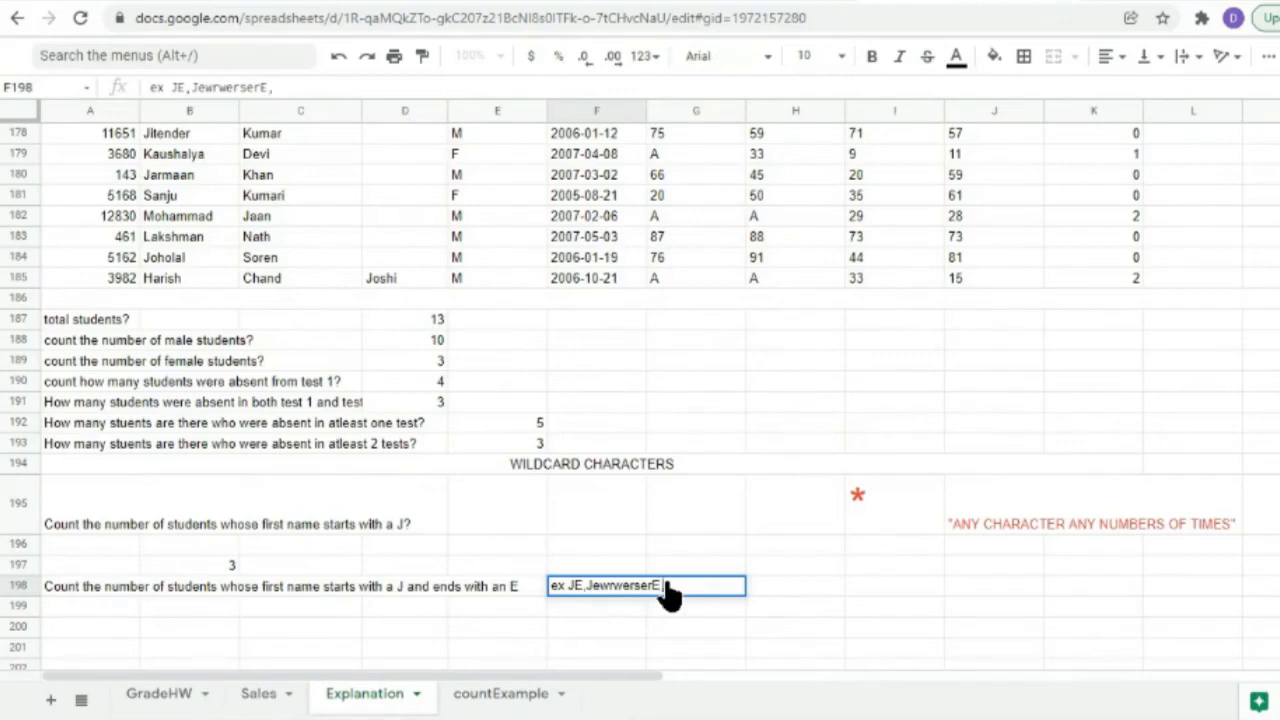
type(",JxxxxxxxE")
left_click_drag(591, 588, 652, 590)
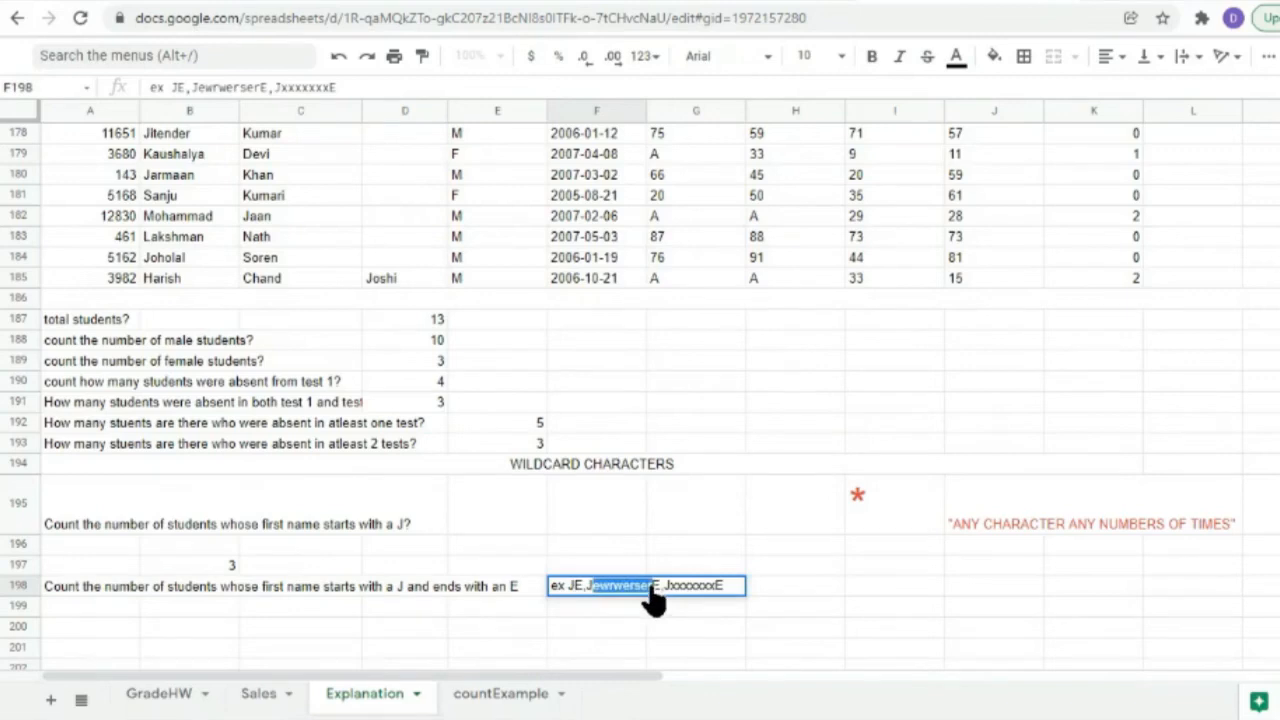
double_click(702, 589)
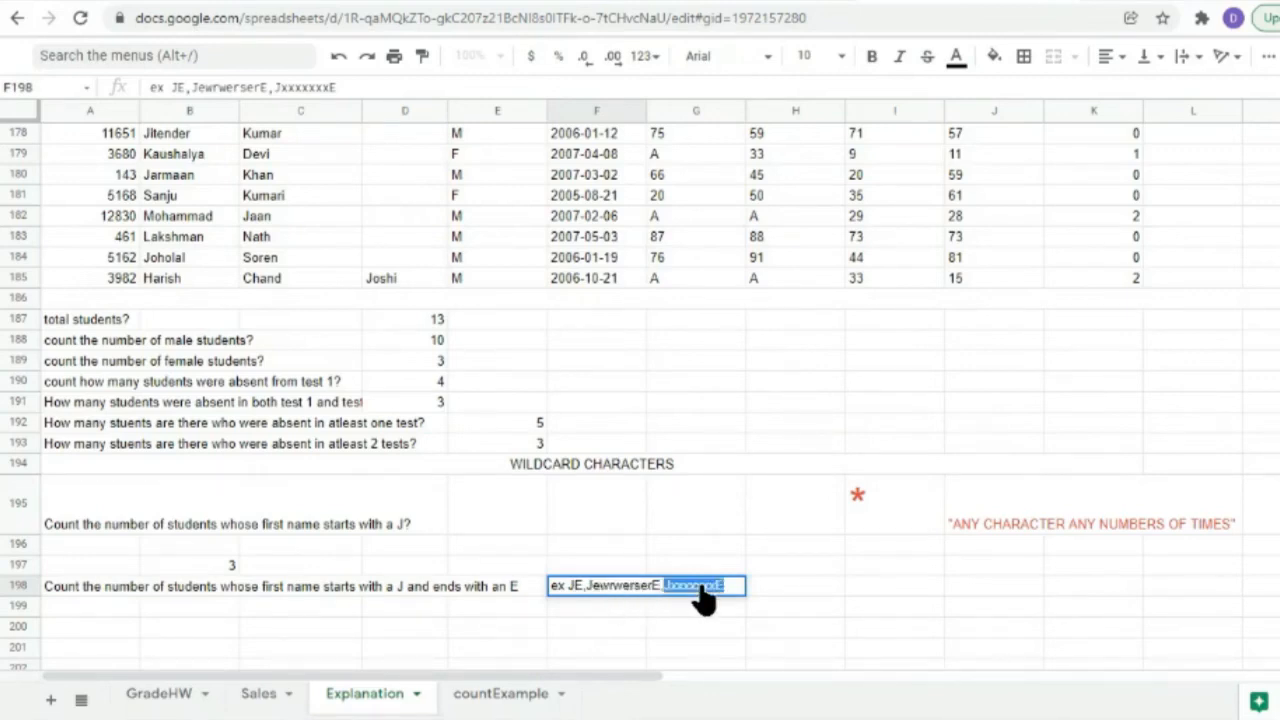
left_click(572, 590)
Enter the wildcard pattern J*E in cell F199, below the examples.
left_click(572, 609)
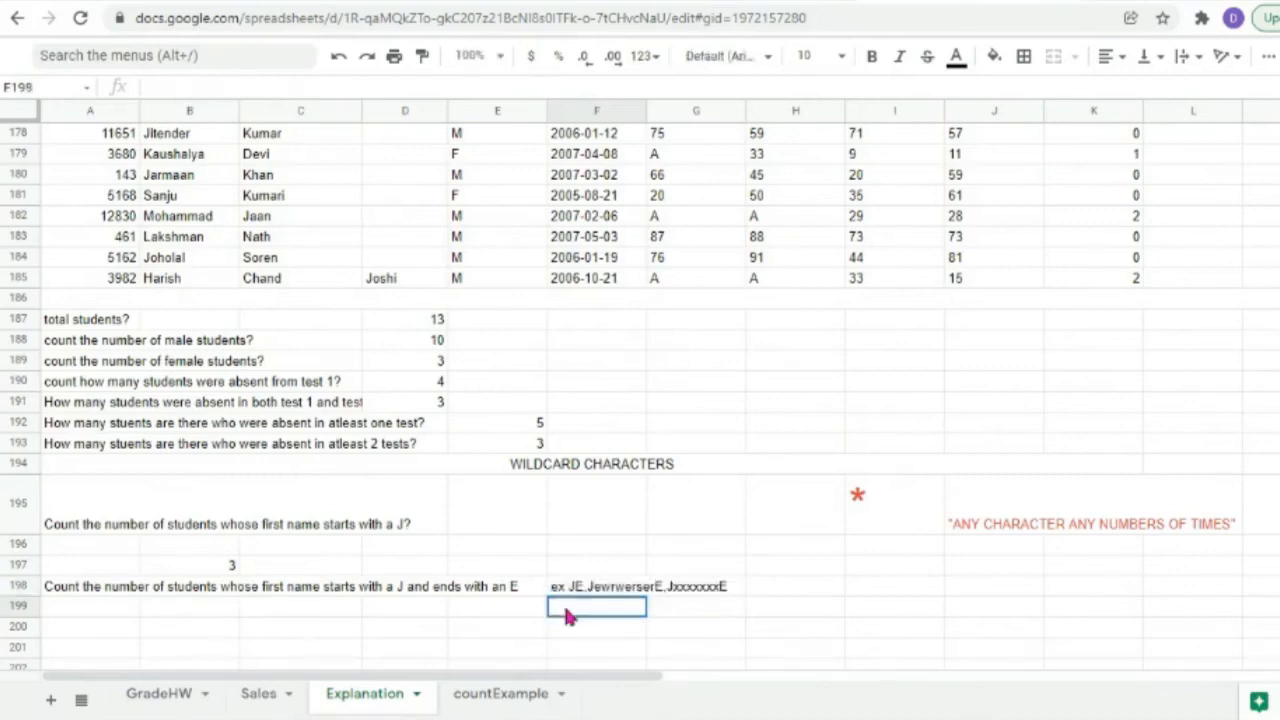
type("J*E")
left_click_drag(564, 608, 557, 608)
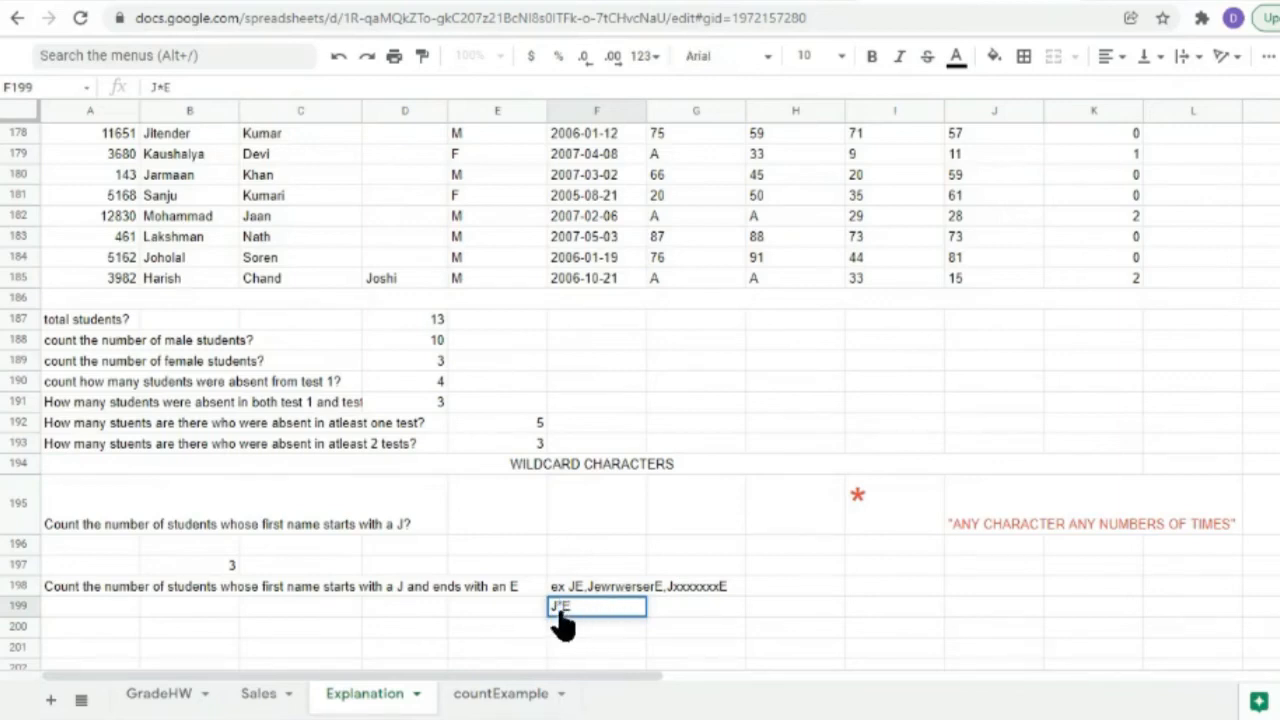
left_click_drag(562, 608, 573, 611)
left_click(577, 608)
left_click_drag(552, 610, 568, 614)
left_click(645, 592)
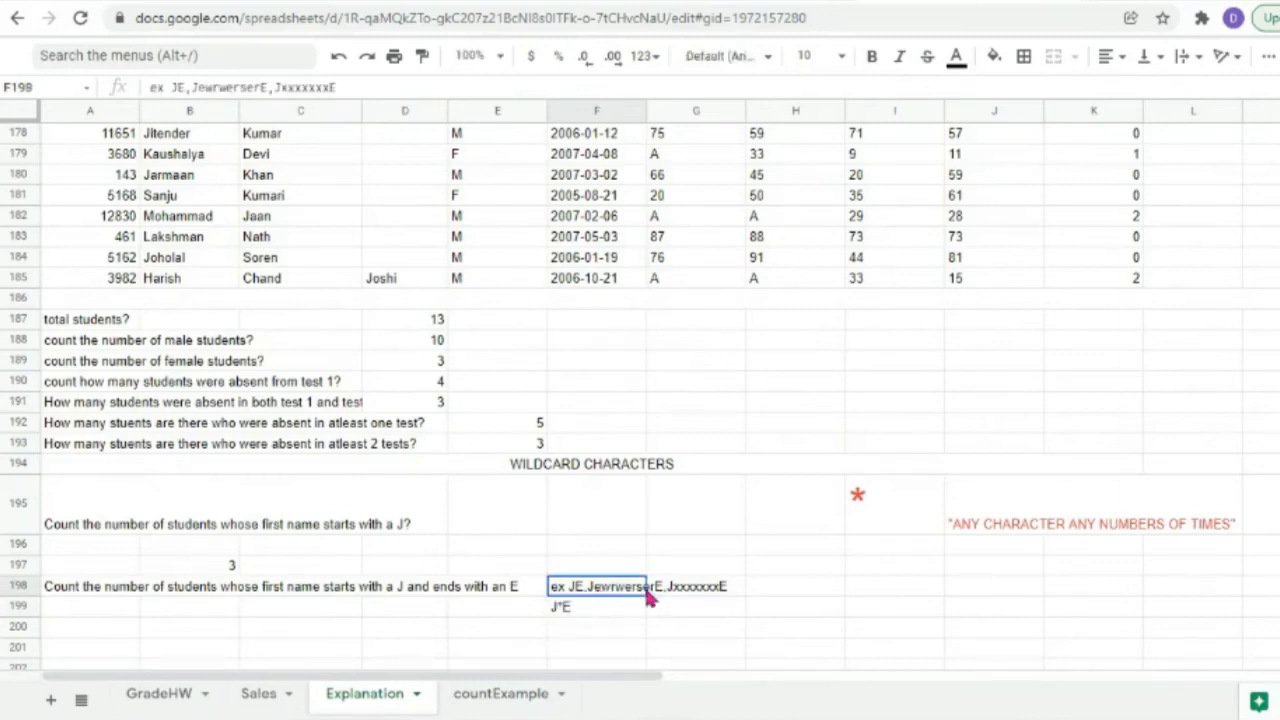
left_click(592, 608)
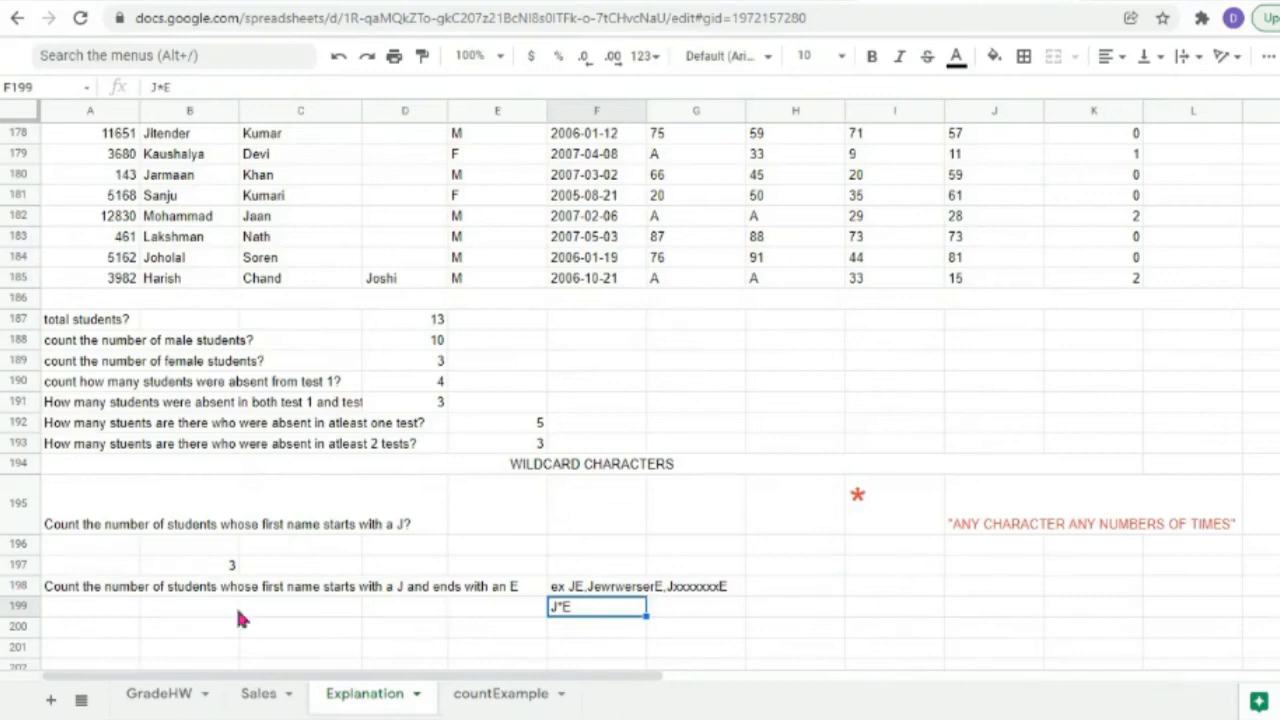
Start a COUNTIF formula in cell B199 with the first-name range B173:B185 as its argument.
left_click(192, 612)
type("=count")
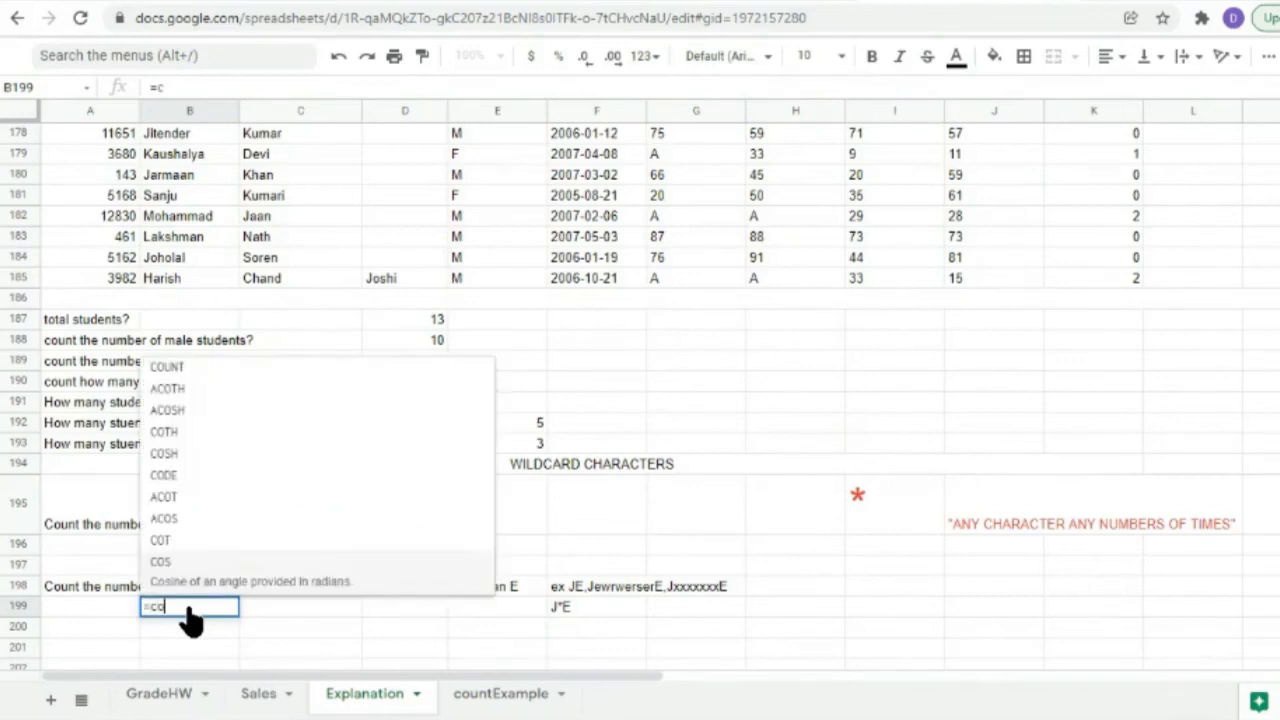
type("if(")
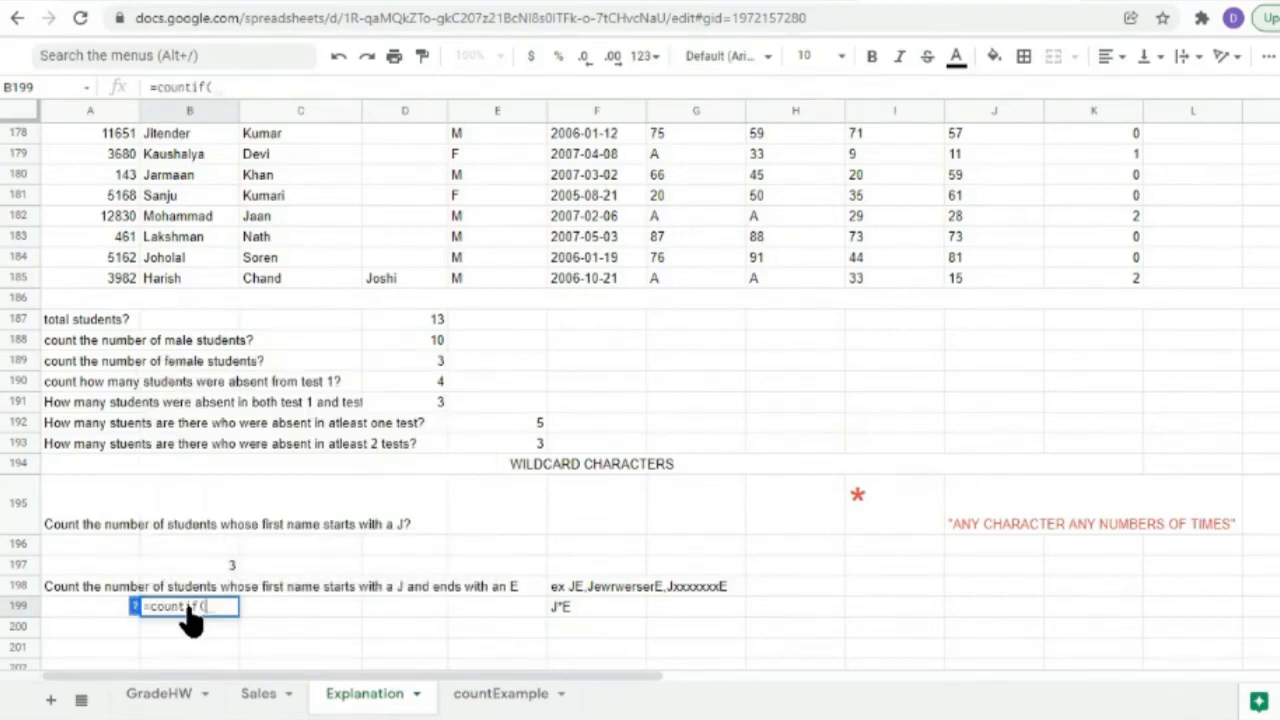
left_click_drag(172, 282, 175, 254)
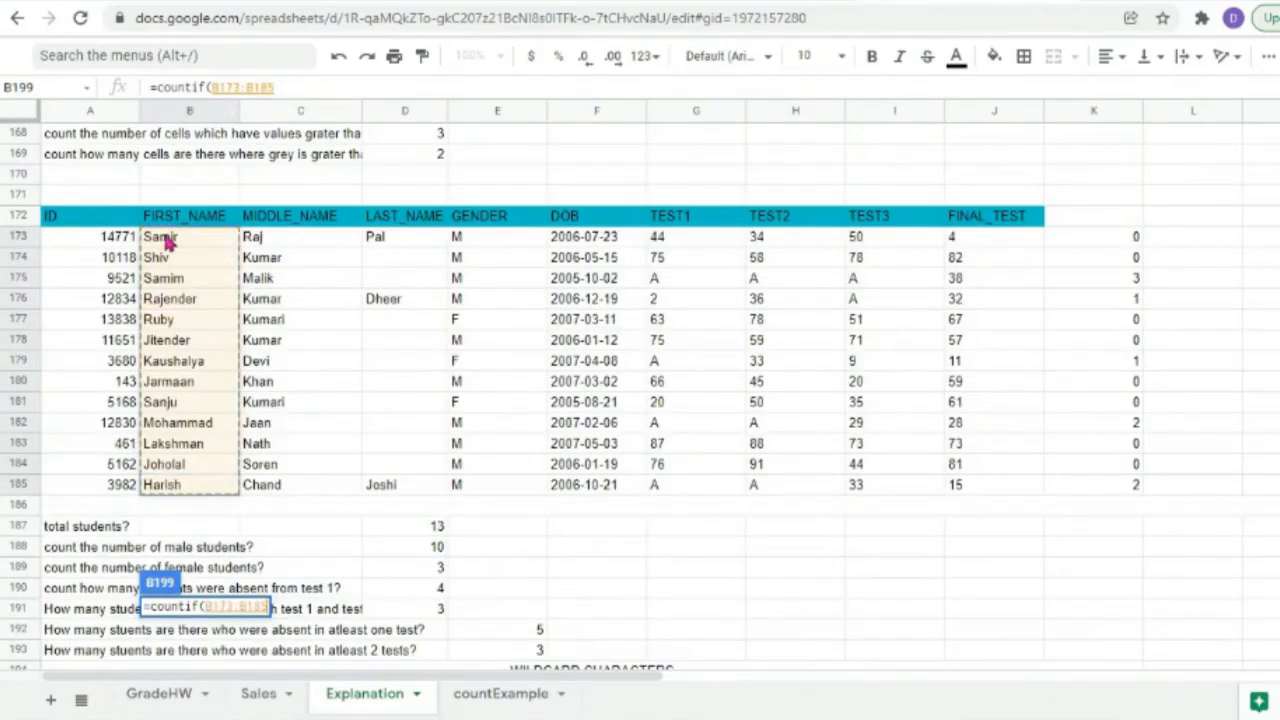
key("Return")
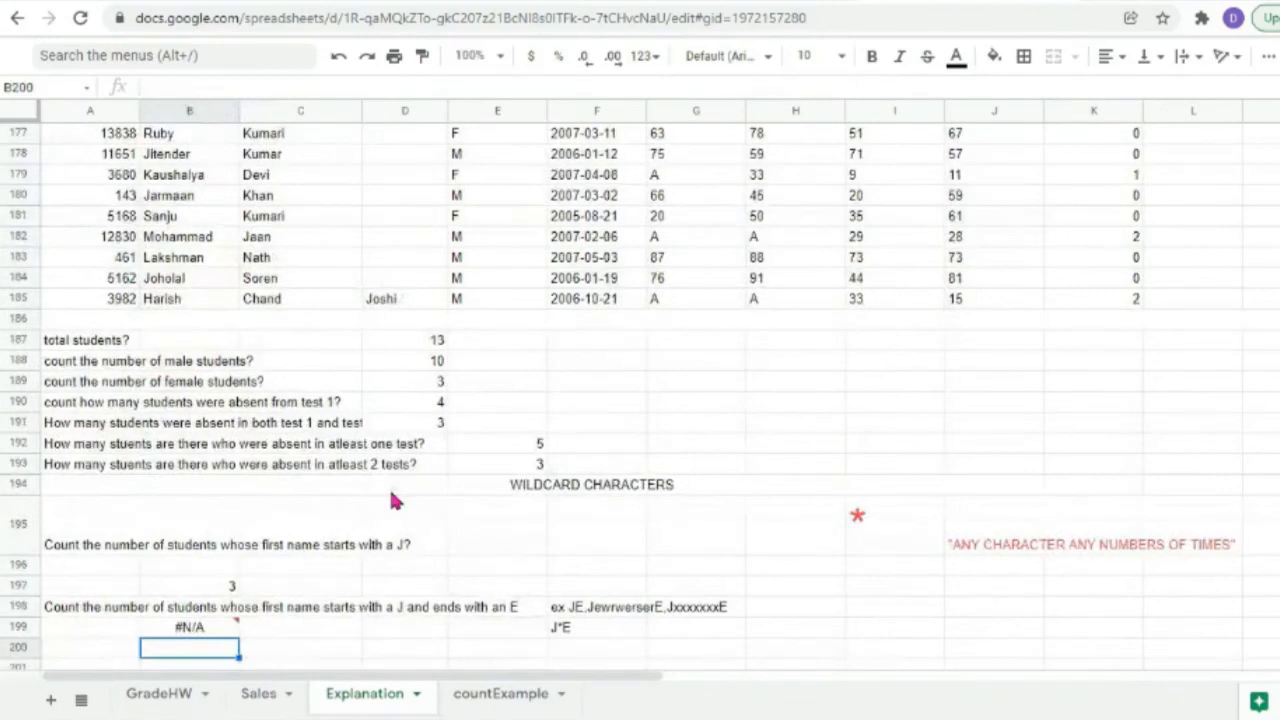
Add the criterion "J*E" to the COUNTIF formula in cell B199 and check the completed formula.
double_click(184, 630)
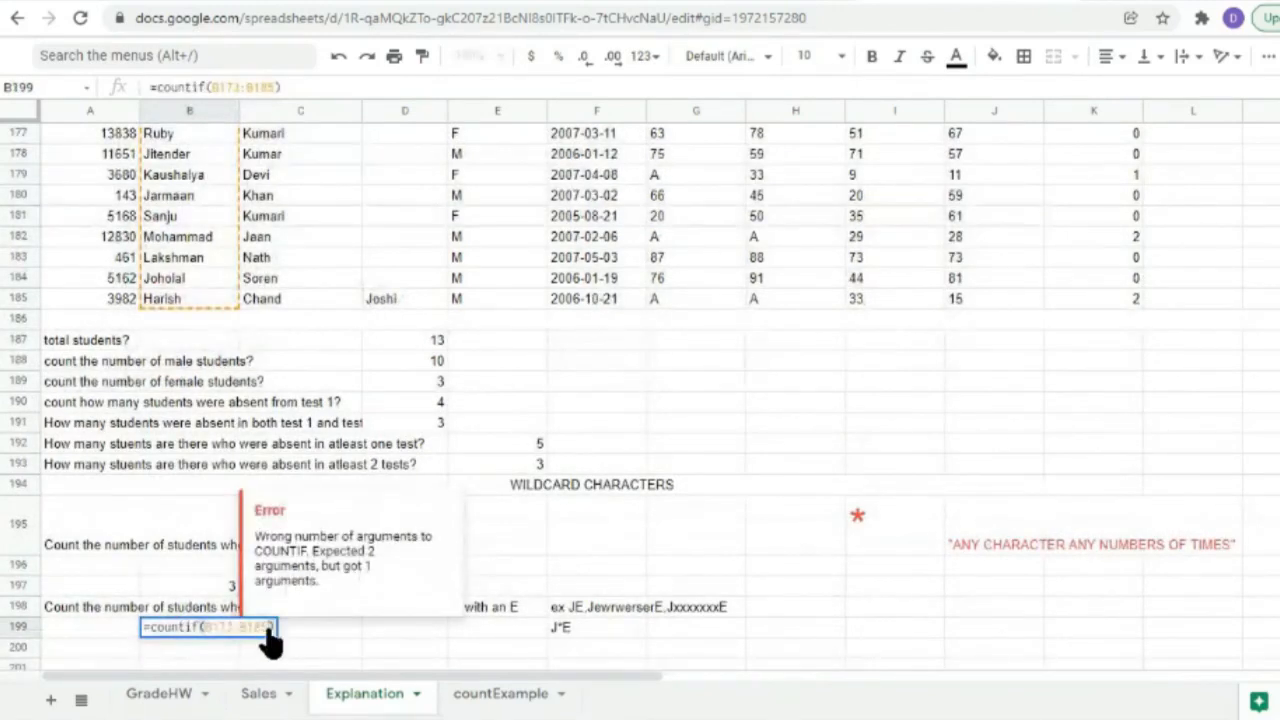
type(", ")
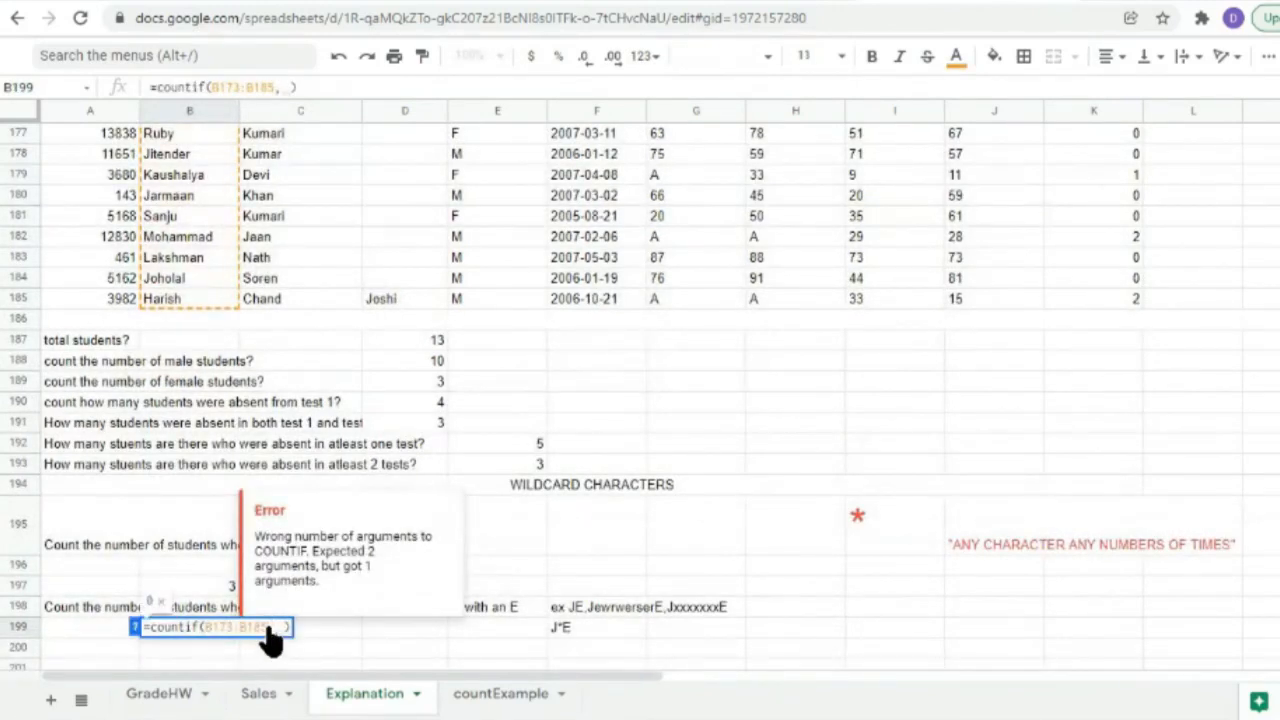
type("\"J*\"")
type("*")
type("E")
type(")")
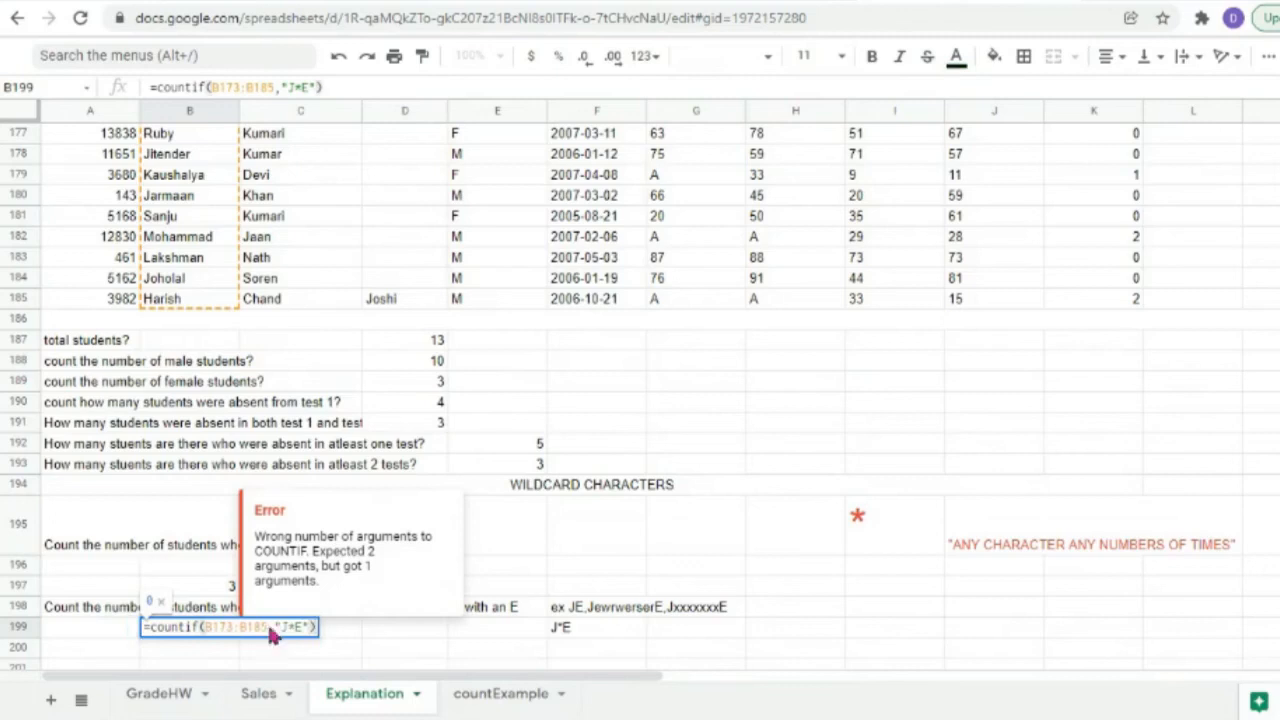
key("Return")
double_click(190, 633)
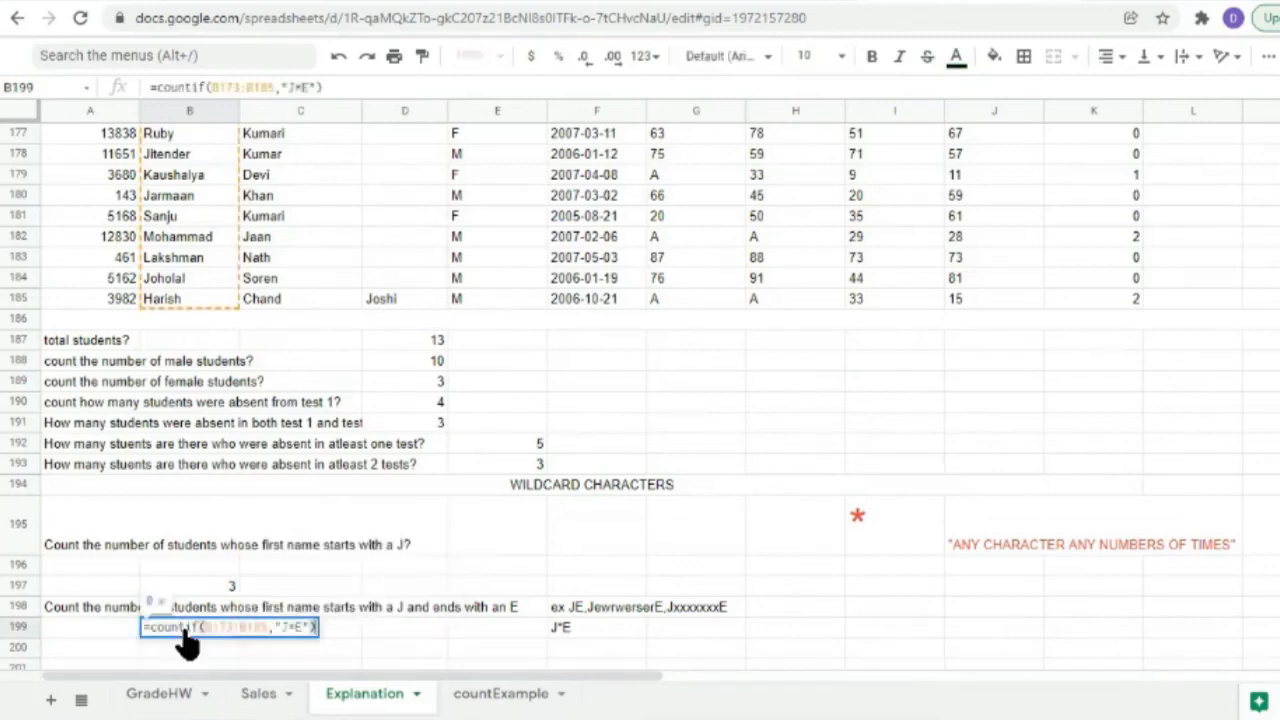
key("Return")
Append an E to the first names in cells B184 and B178.
double_click(208, 280)
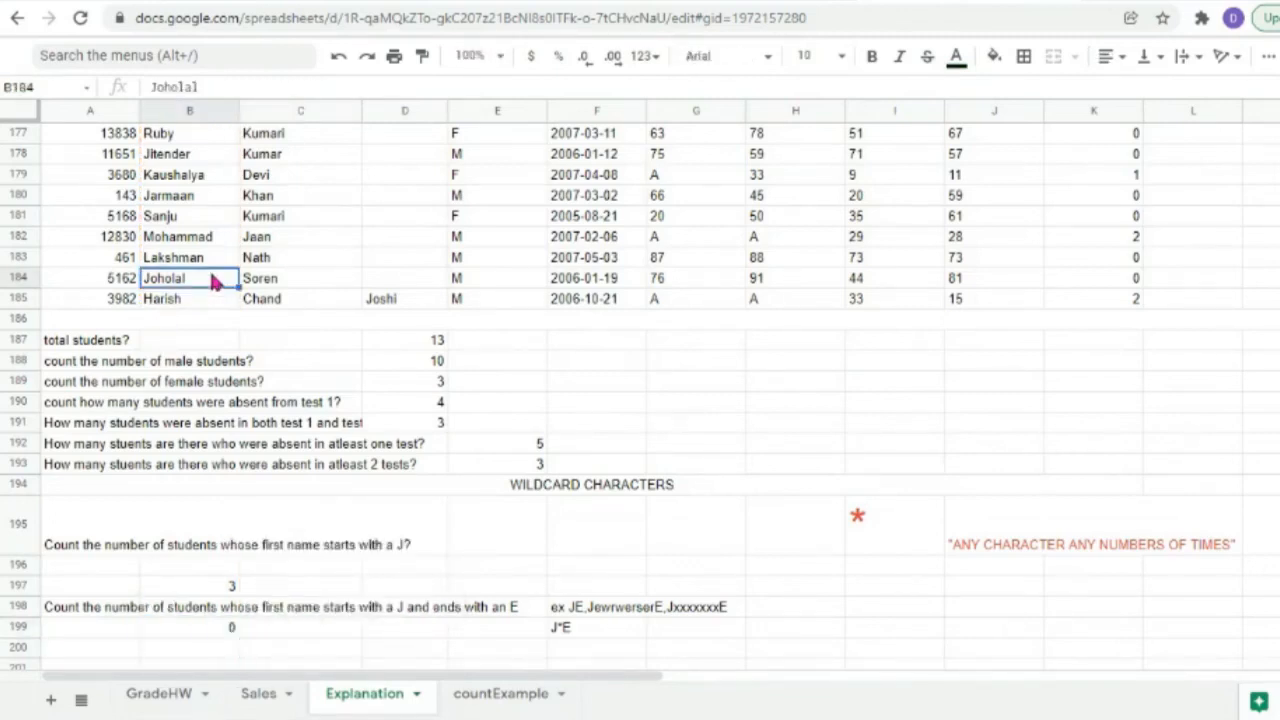
type("E")
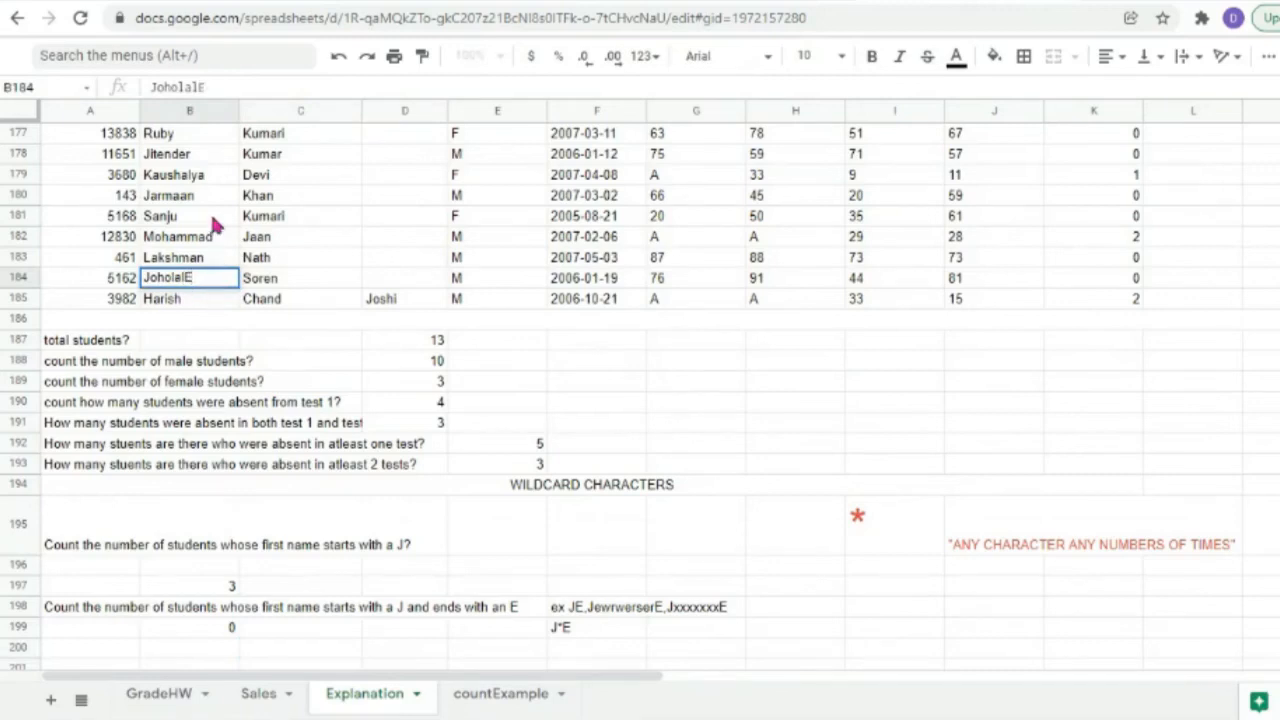
left_click(210, 197)
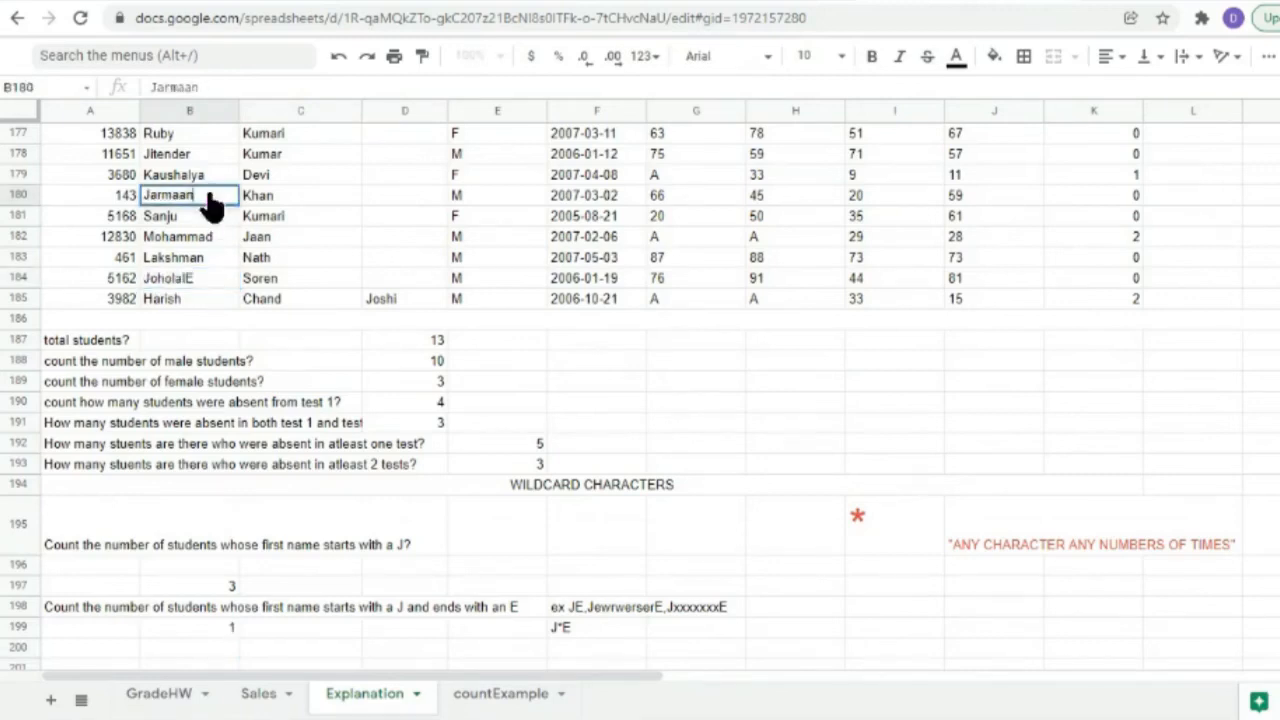
left_click(192, 216)
scroll(195, 208, "up", 2)
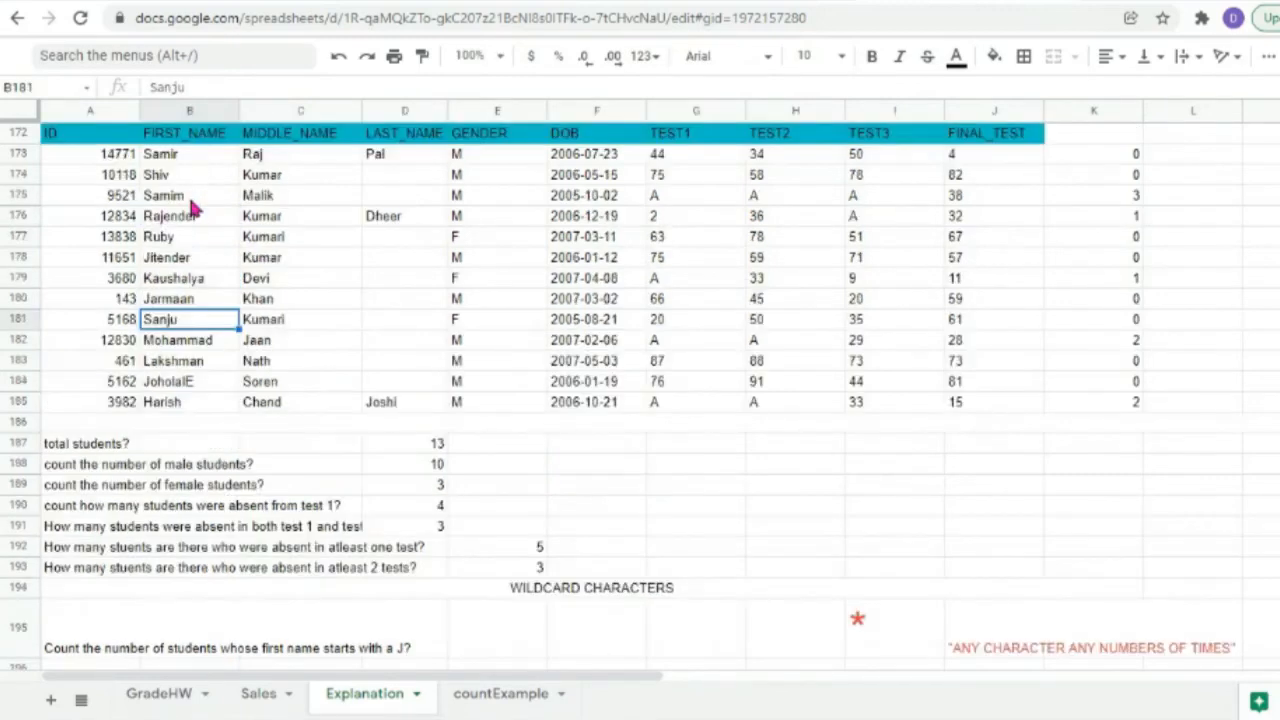
double_click(198, 258)
type("E")
key("Return")
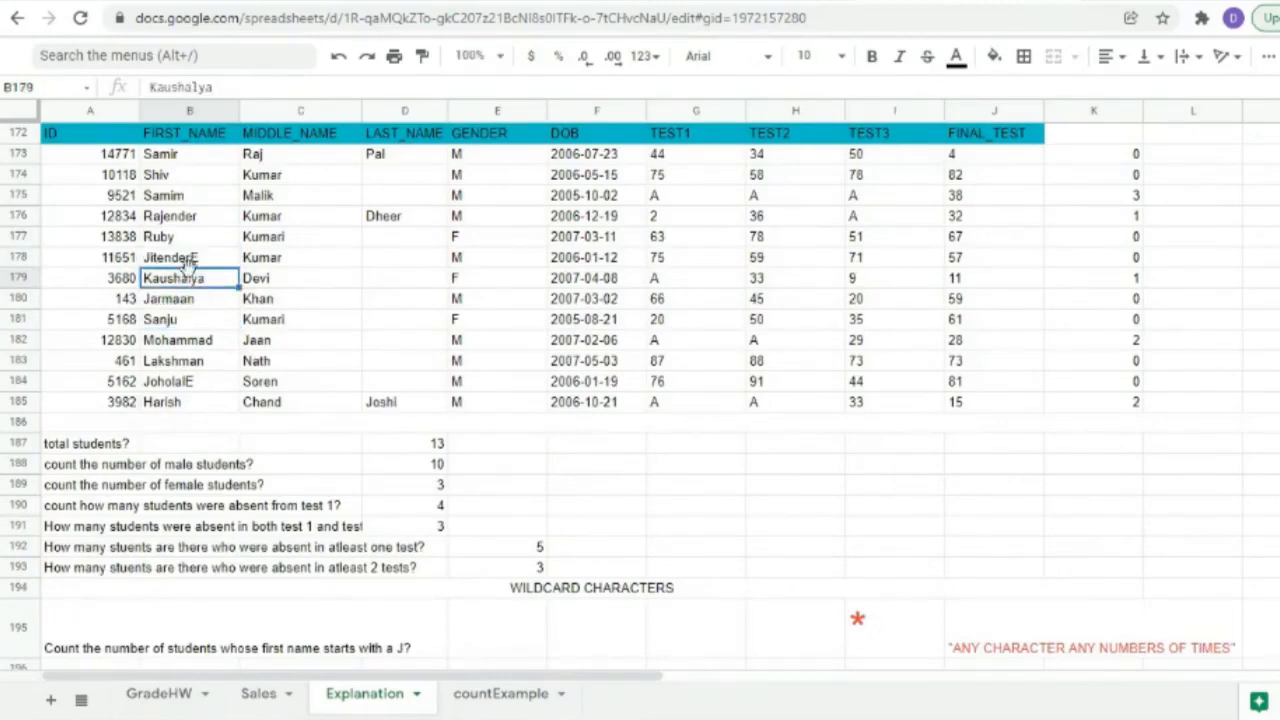
Compare the first names starting with J in cells B178, B180 and B184 against the J*E pattern.
left_click(165, 300)
left_click(168, 384)
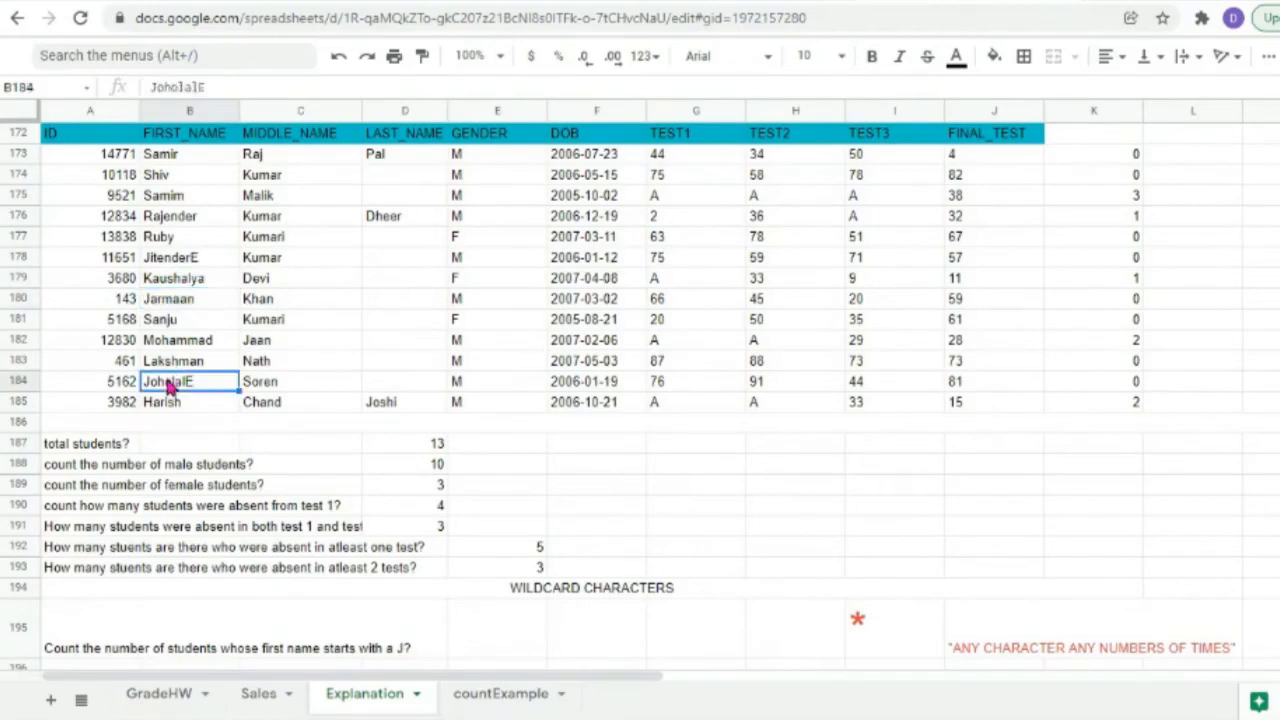
left_click(158, 258)
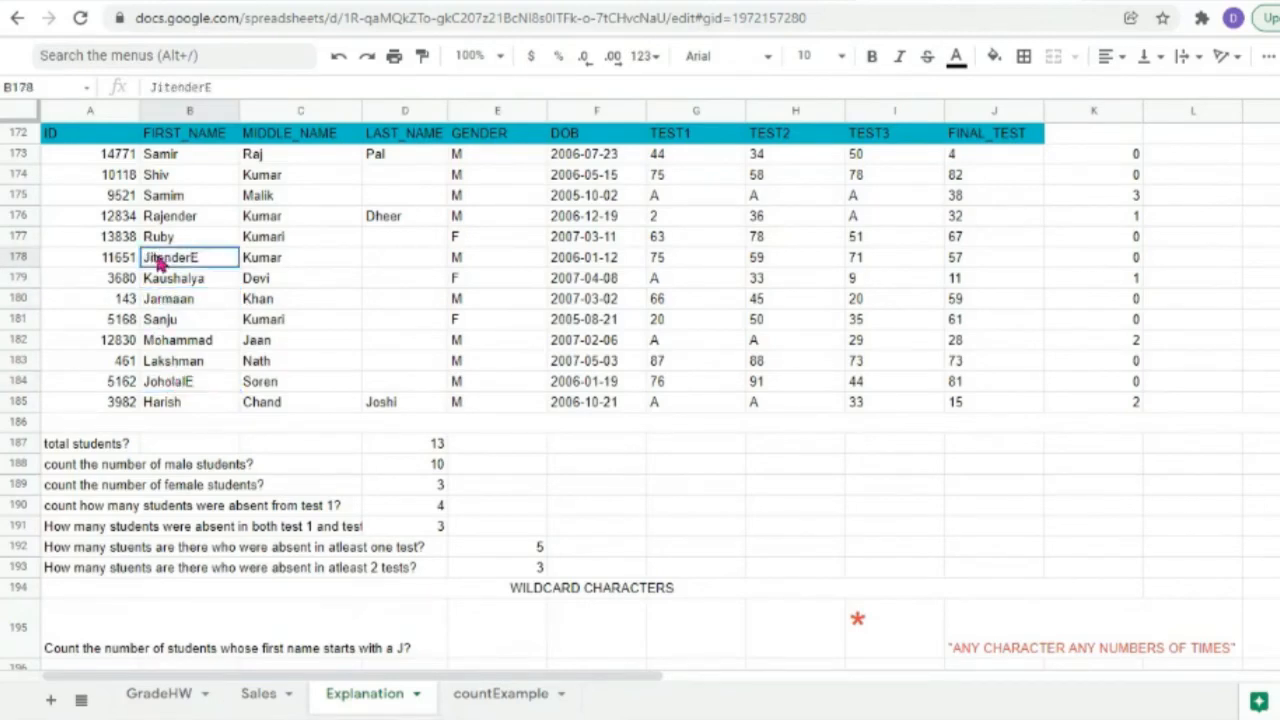
left_click(160, 383)
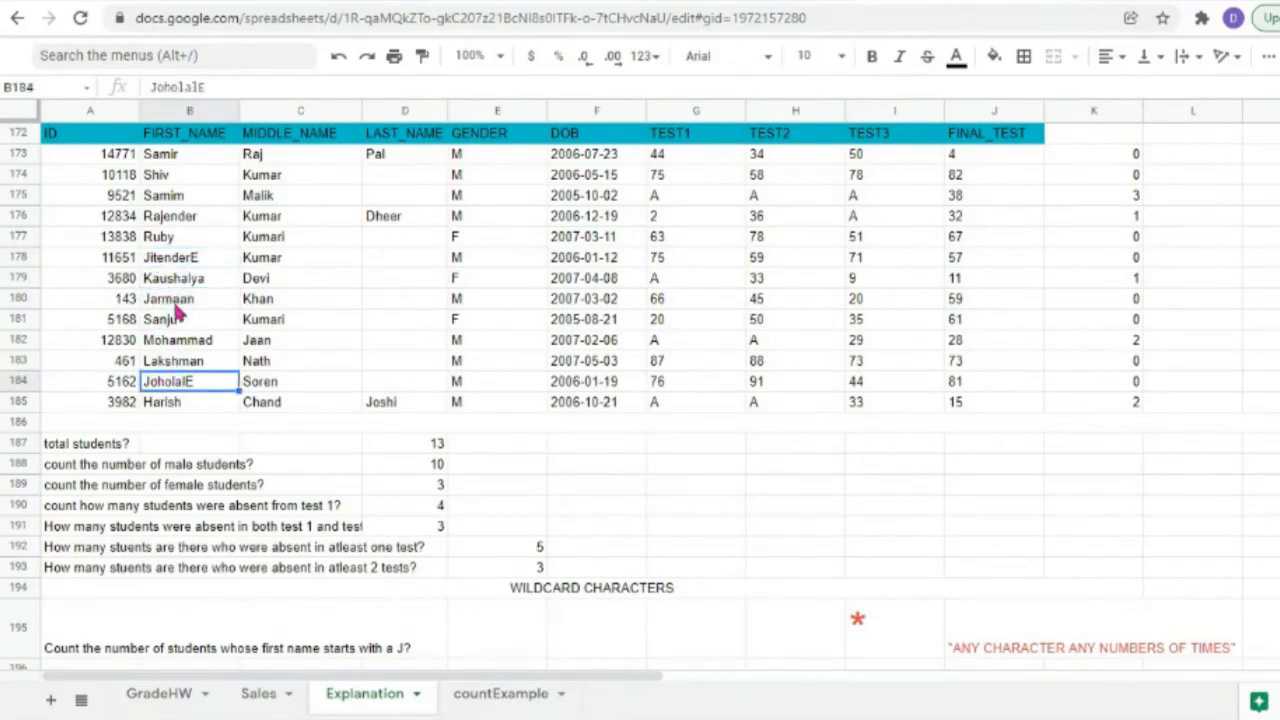
left_click(160, 262)
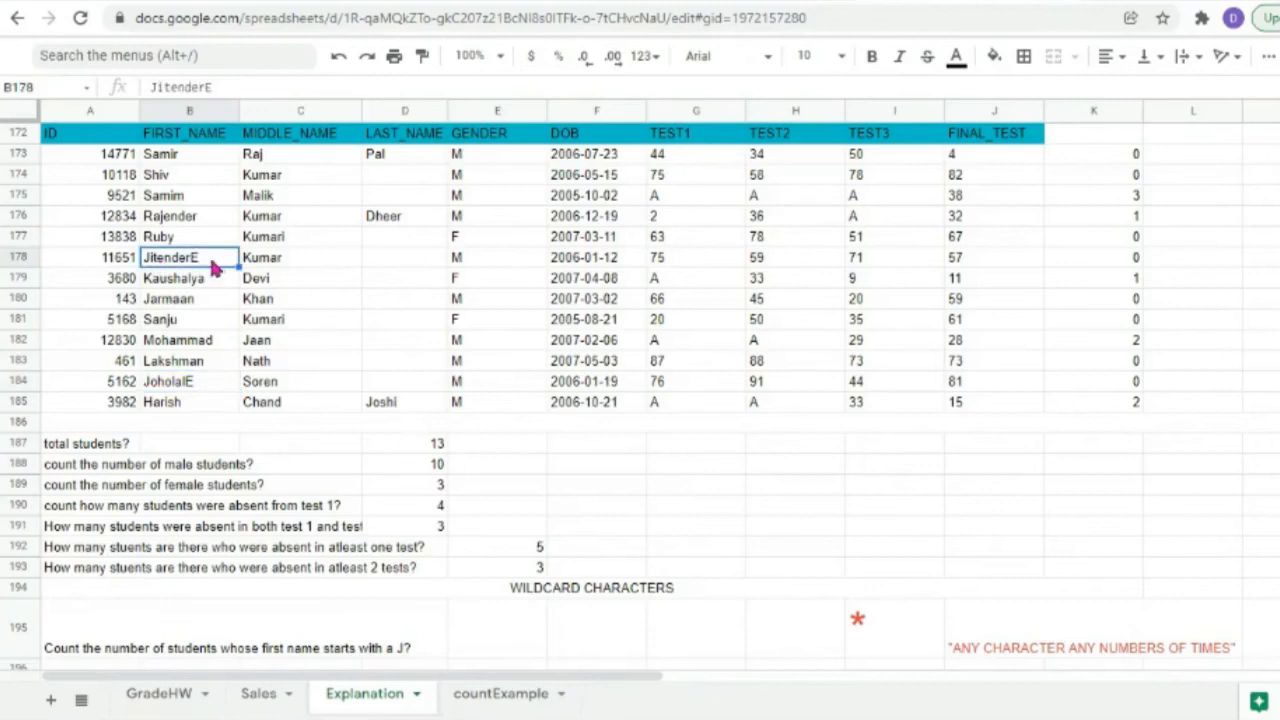
left_click(168, 302)
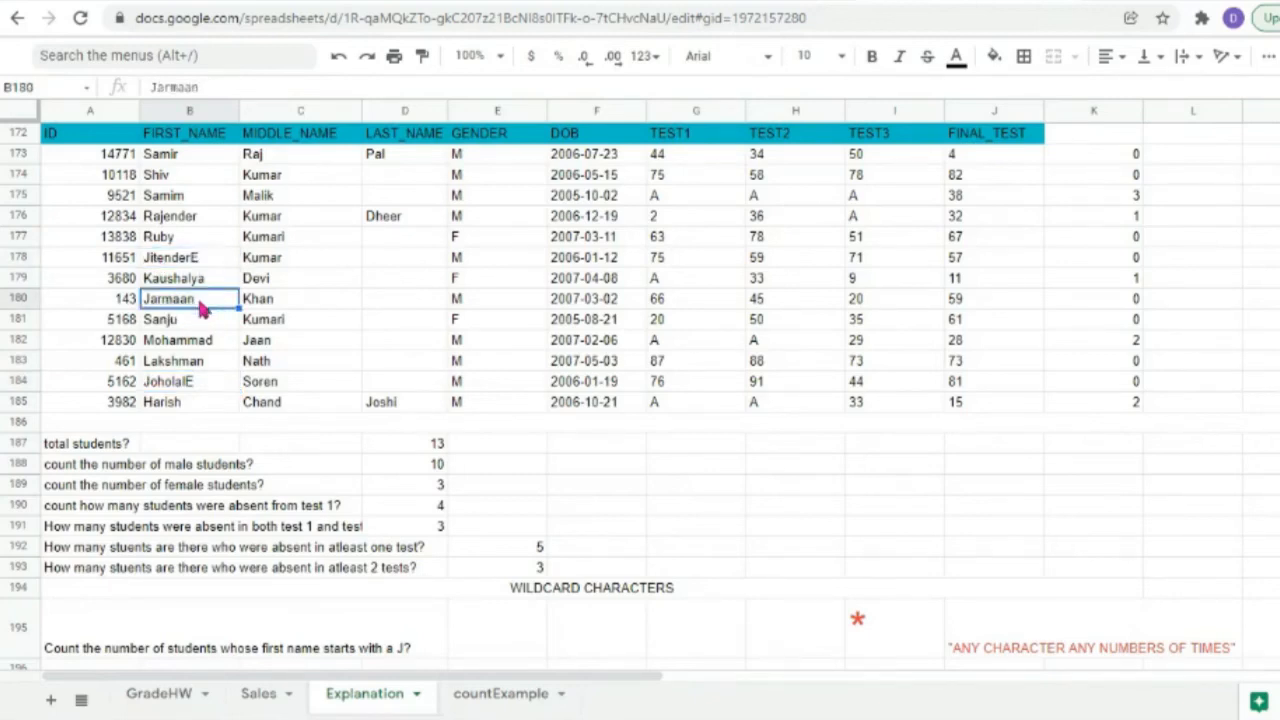
left_click(163, 384)
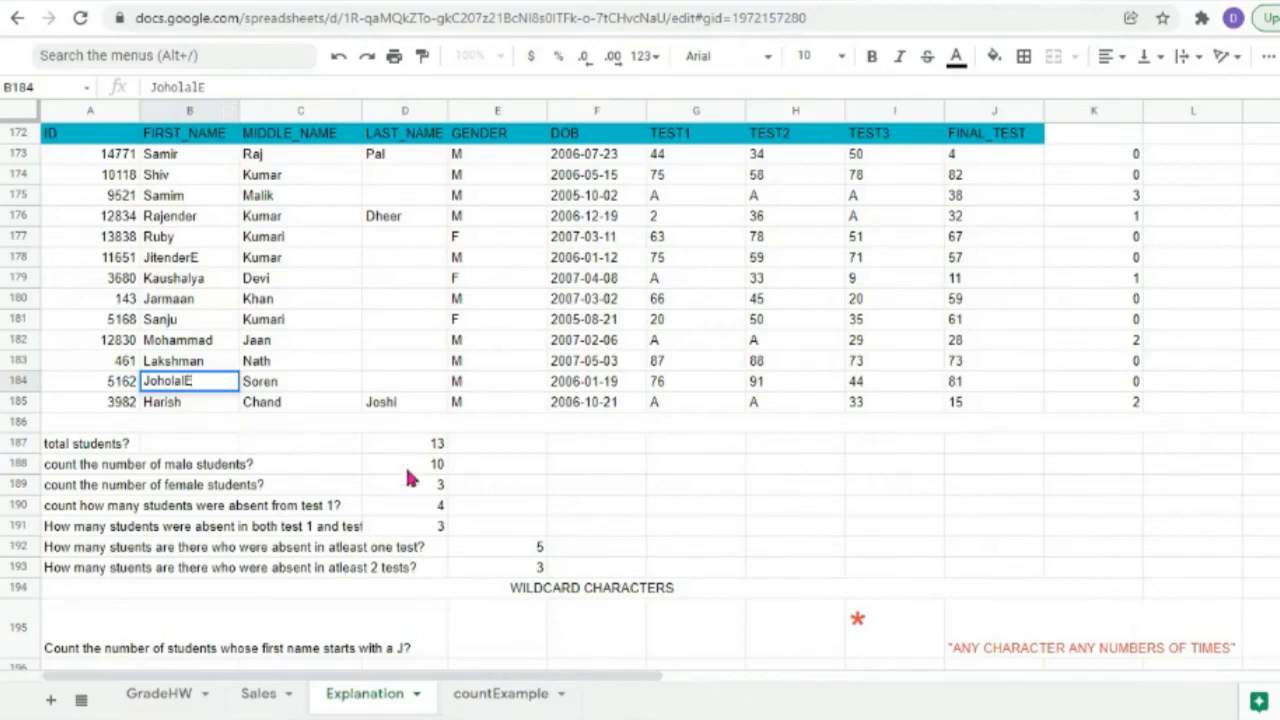
Check the question in row 198 and the COUNTIF result and formula in cell B199.
left_click(328, 654)
scroll(330, 658, "down", 3)
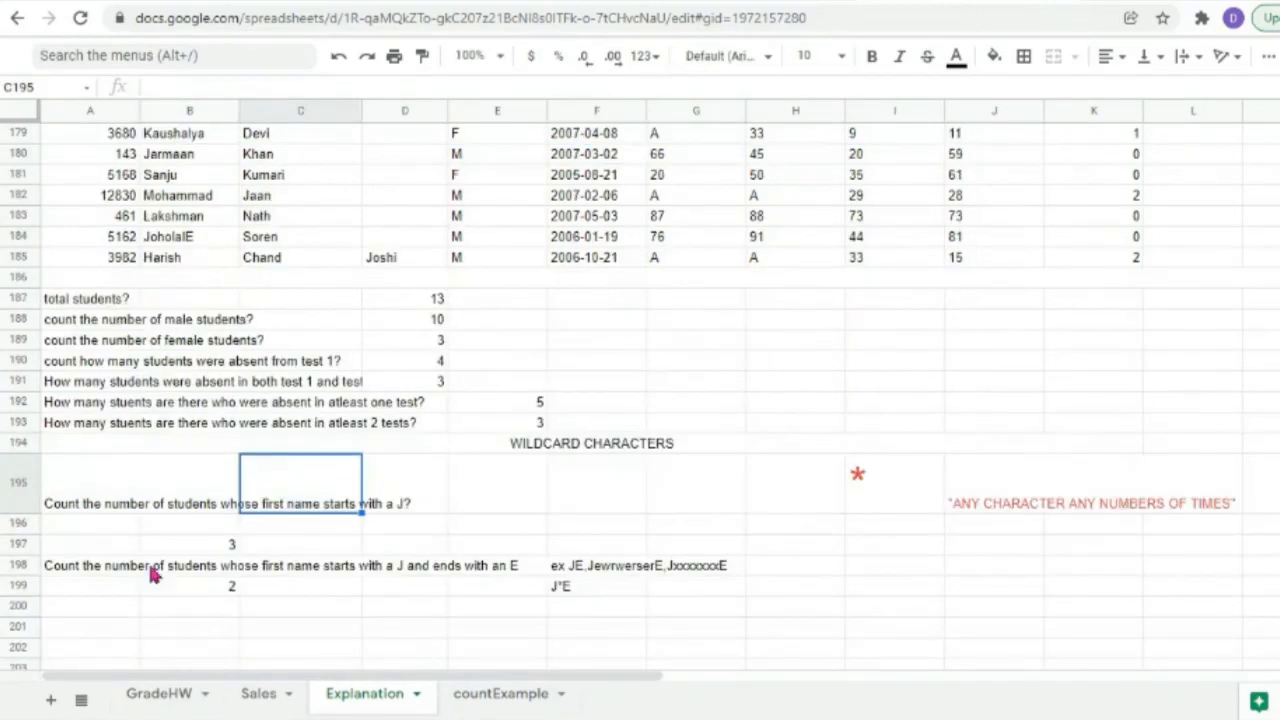
left_click(428, 575)
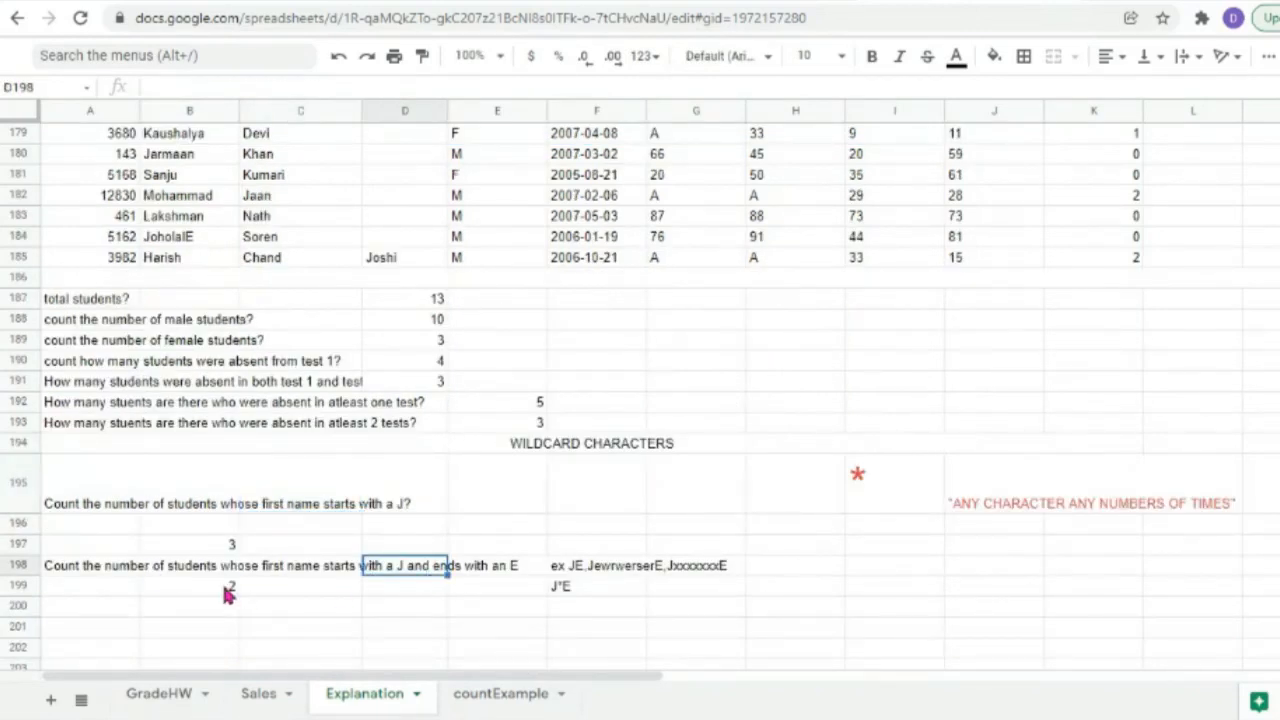
left_click(228, 595)
double_click(209, 594)
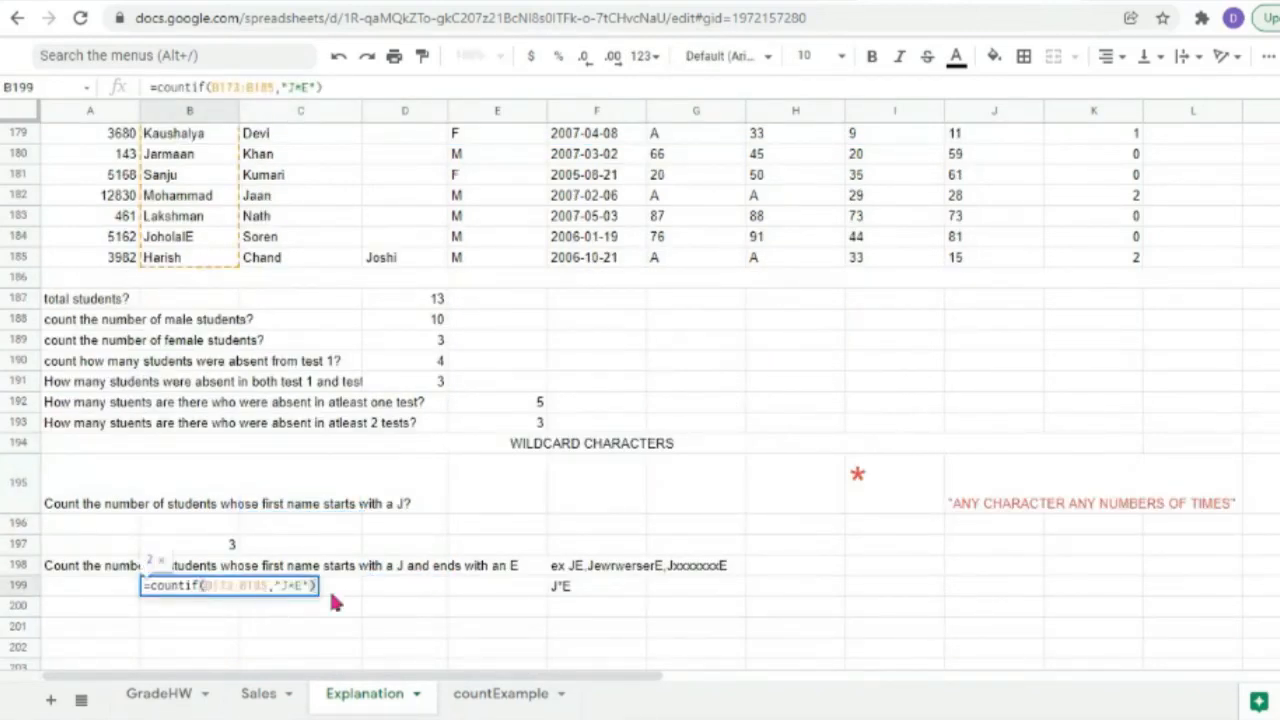
Enter the question "Count the number of students whose name has exactly 5 characters?" in cell A200.
scroll(258, 608, "down", 3)
left_click(86, 430)
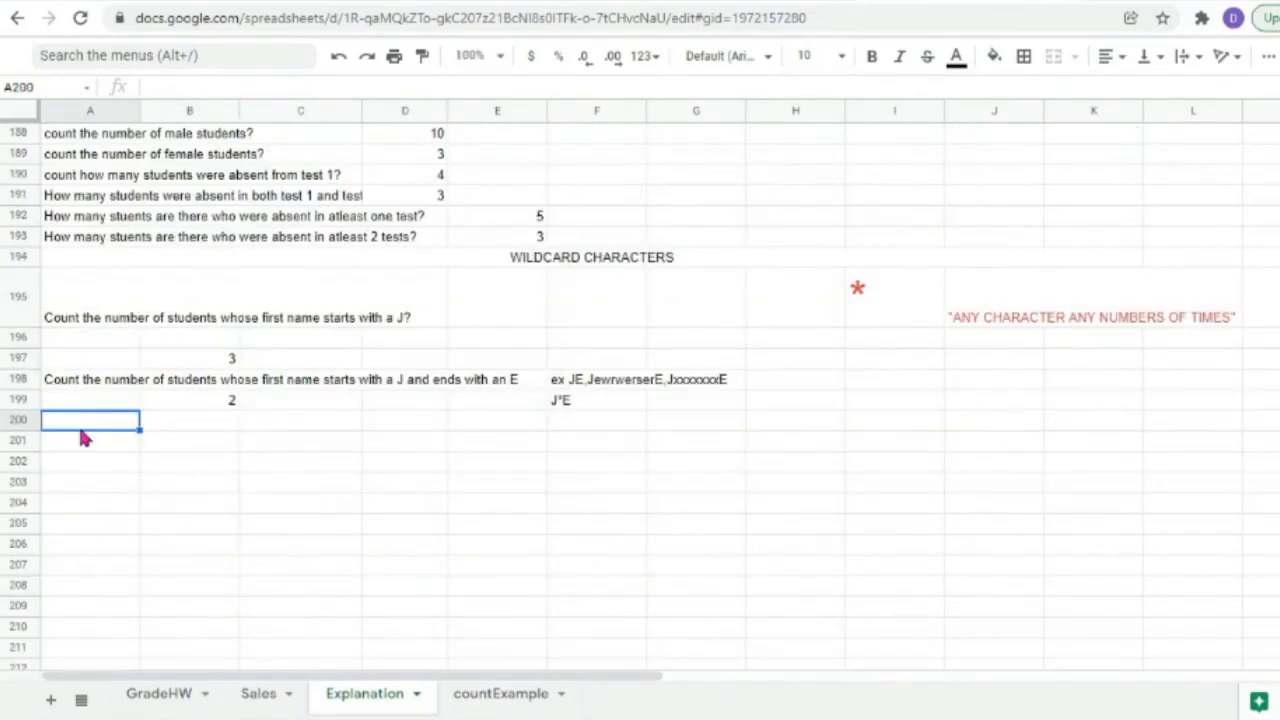
type("Count the number of students whose name has exactly 5 characters?")
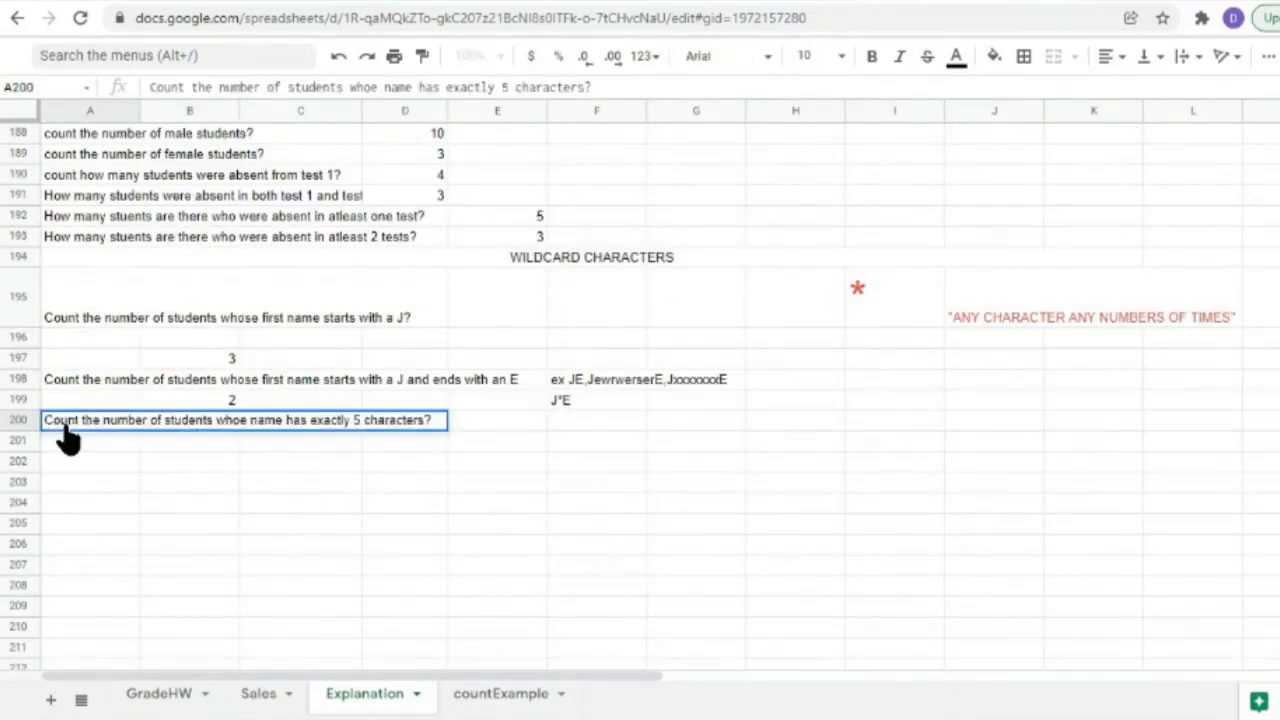
left_click(240, 425)
type("se")
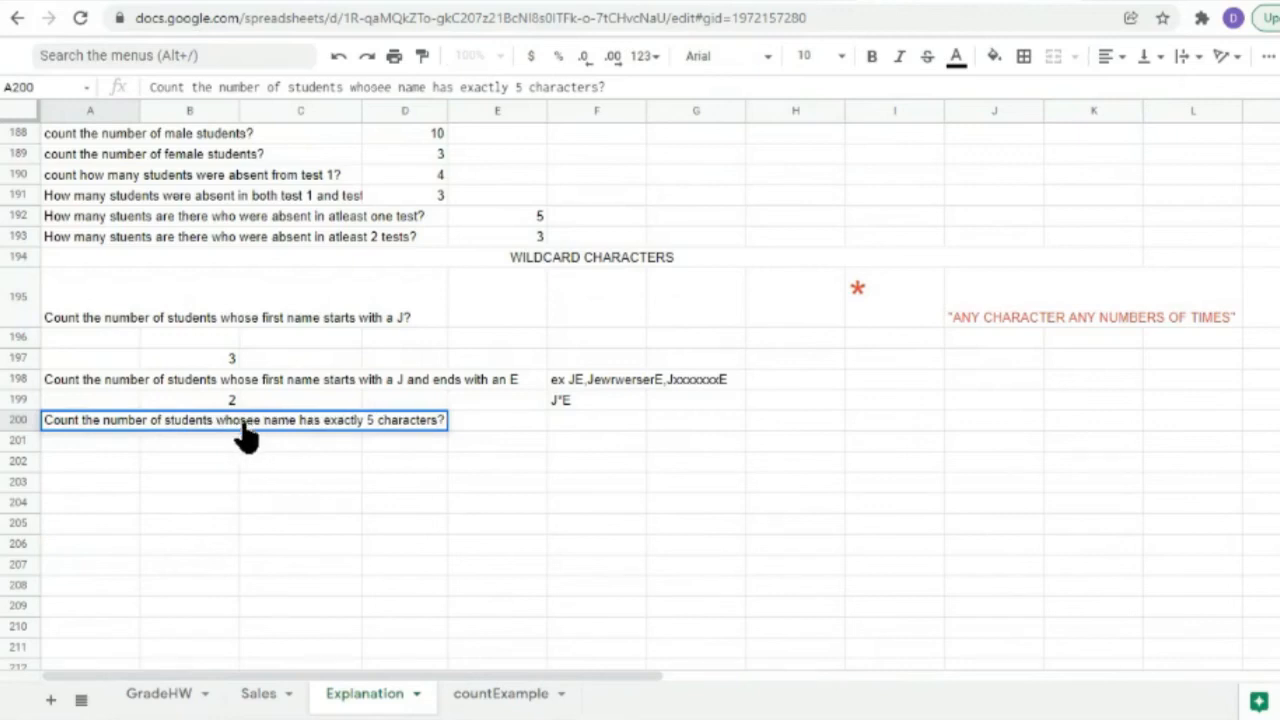
key("BackSpace")
left_click(246, 446)
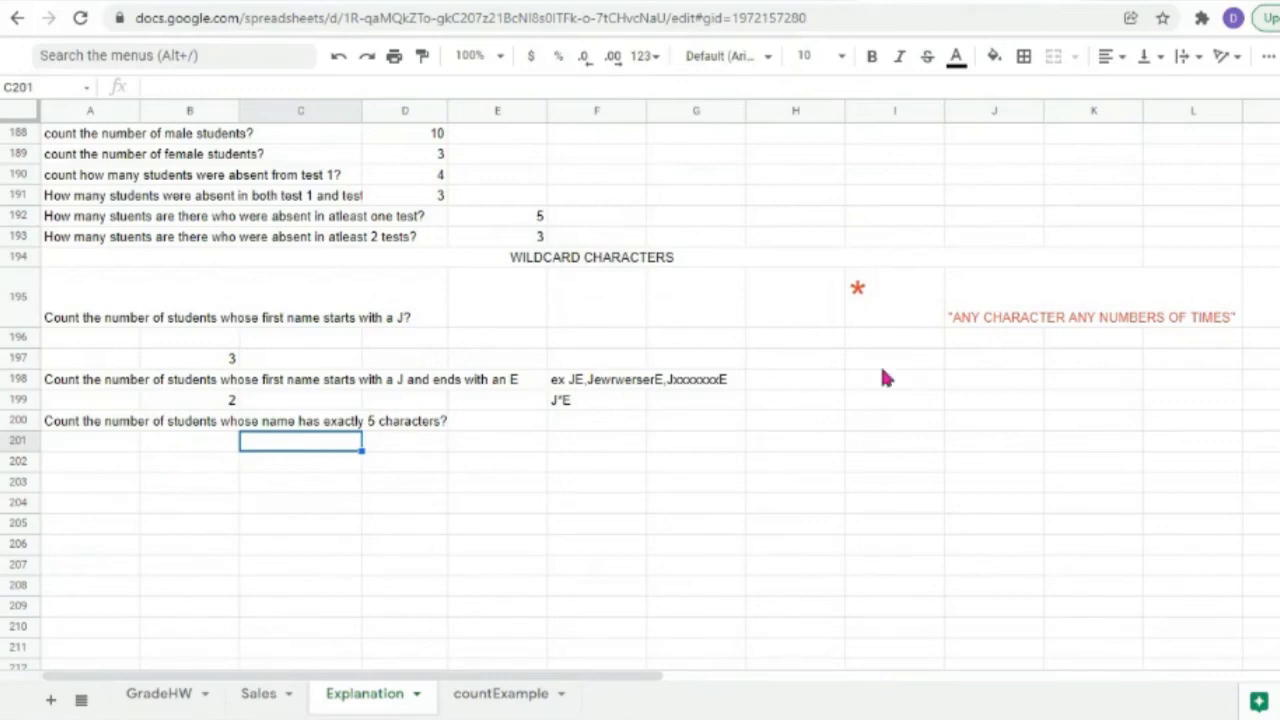
Enter the ? wildcard in cell I198 and its meaning "ANY CHRACTER ONE NUMBER OF TIME" in cell J198.
left_click(853, 386)
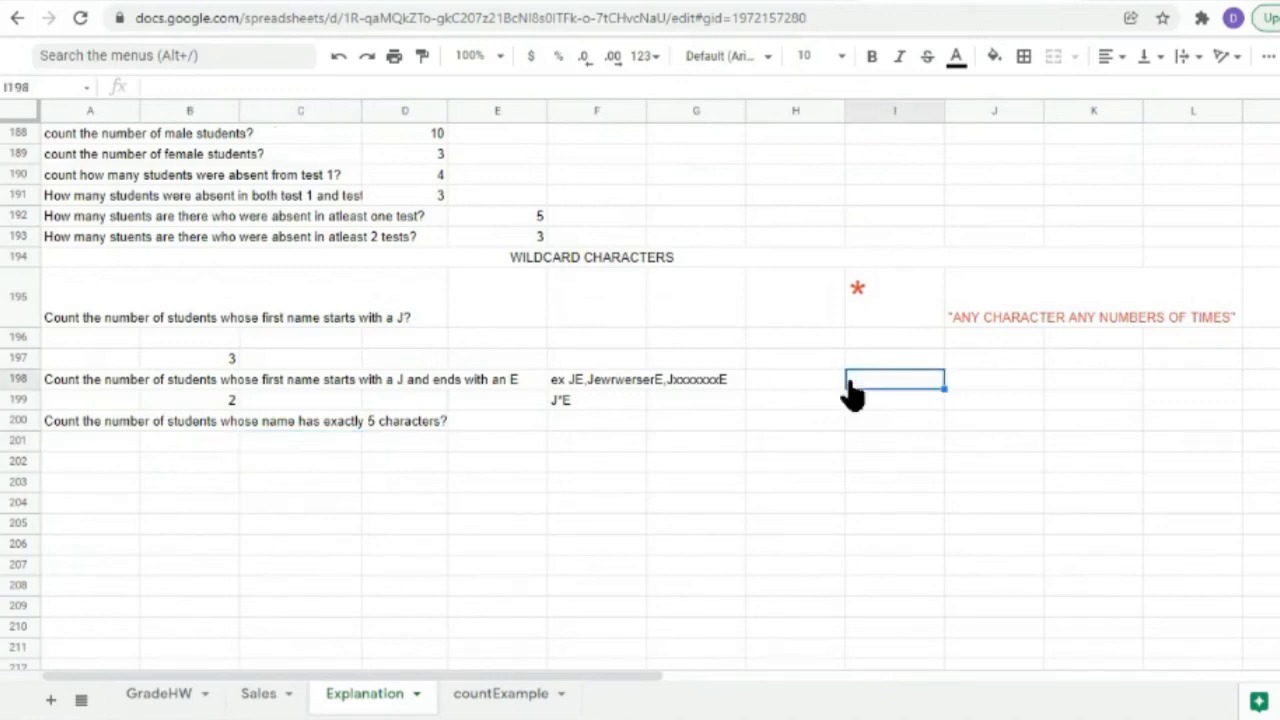
type("?")
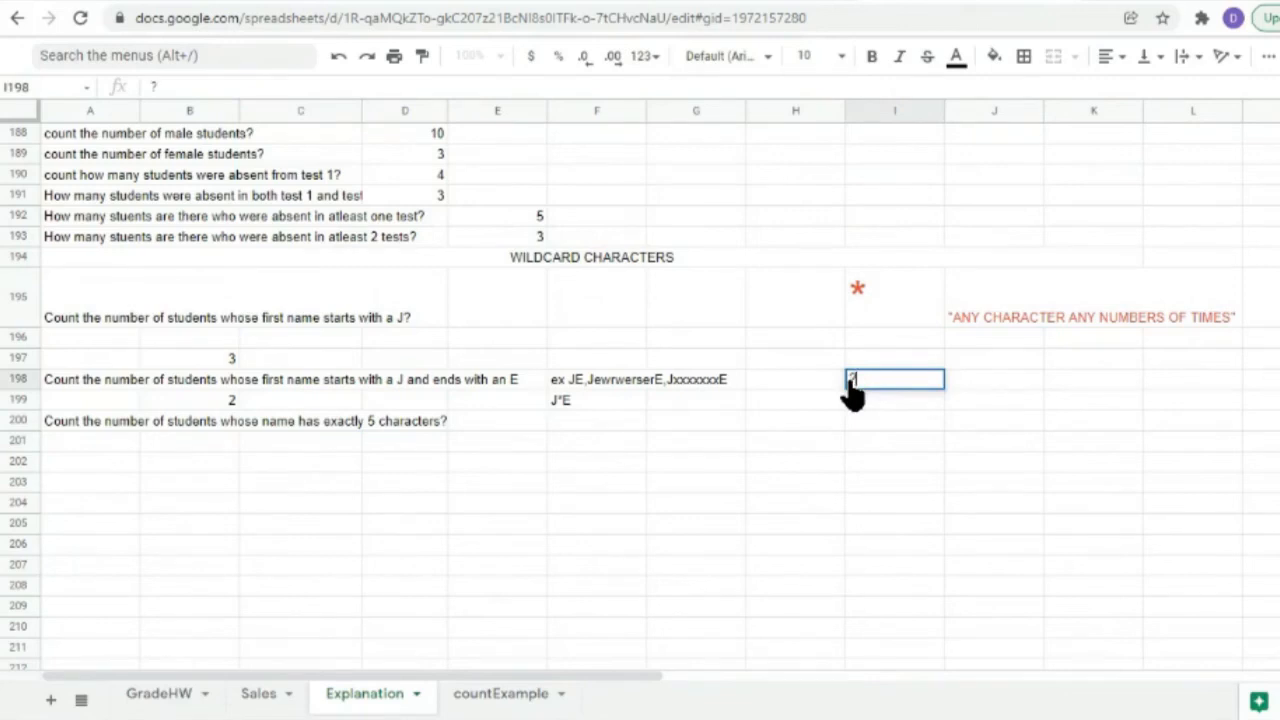
left_click(961, 386)
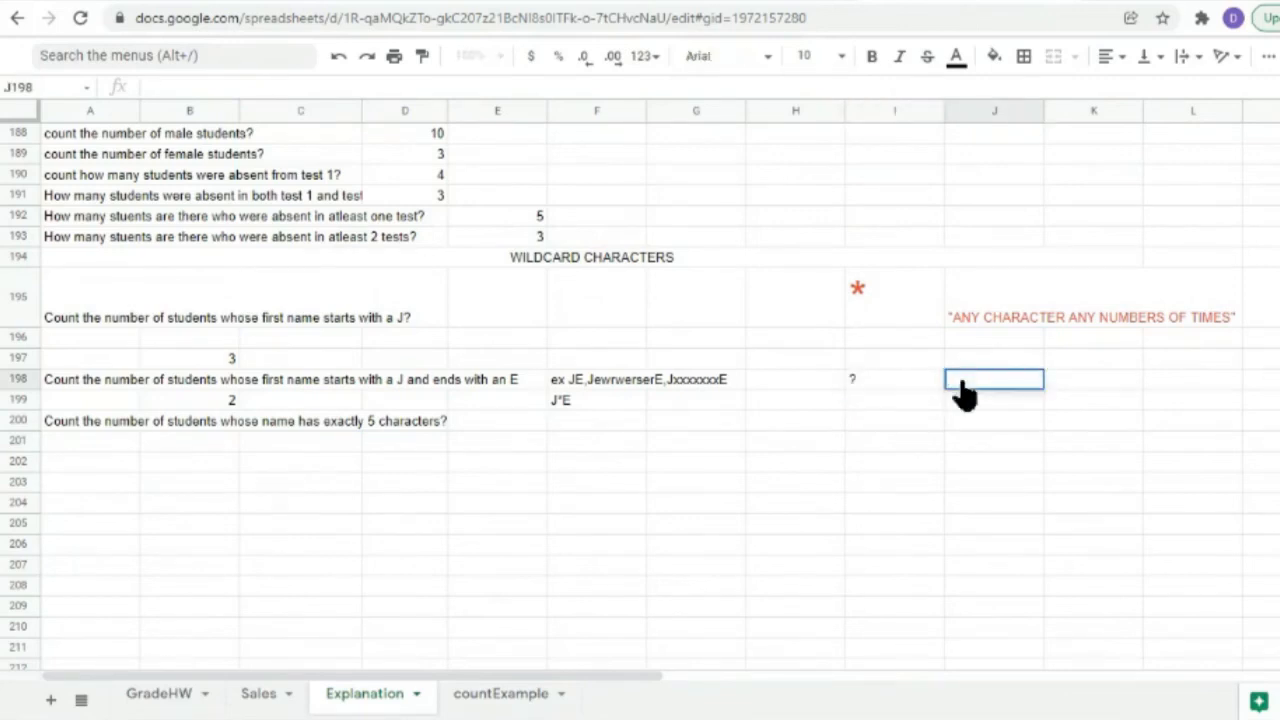
type("ONE")
key("BackSpace")
key("BackSpace")
key("BackSpace")
type("ANY CHARACTER ")
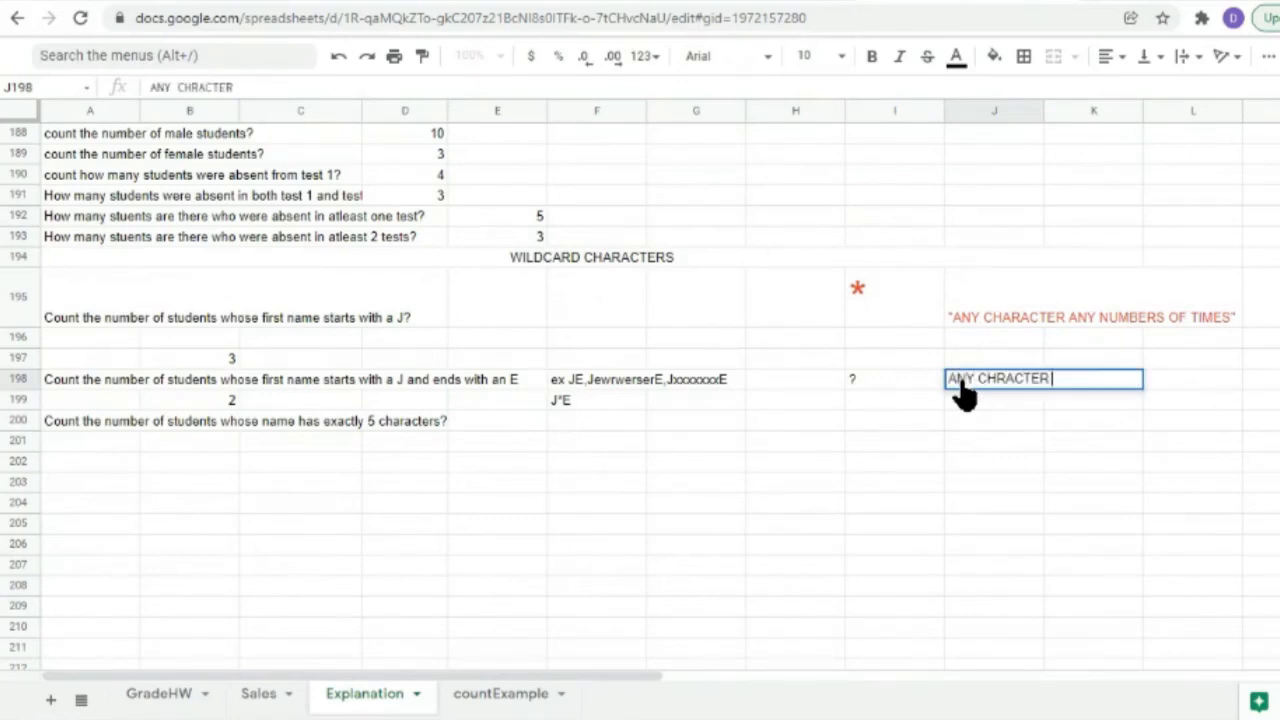
type("ONE NUMBER OF")
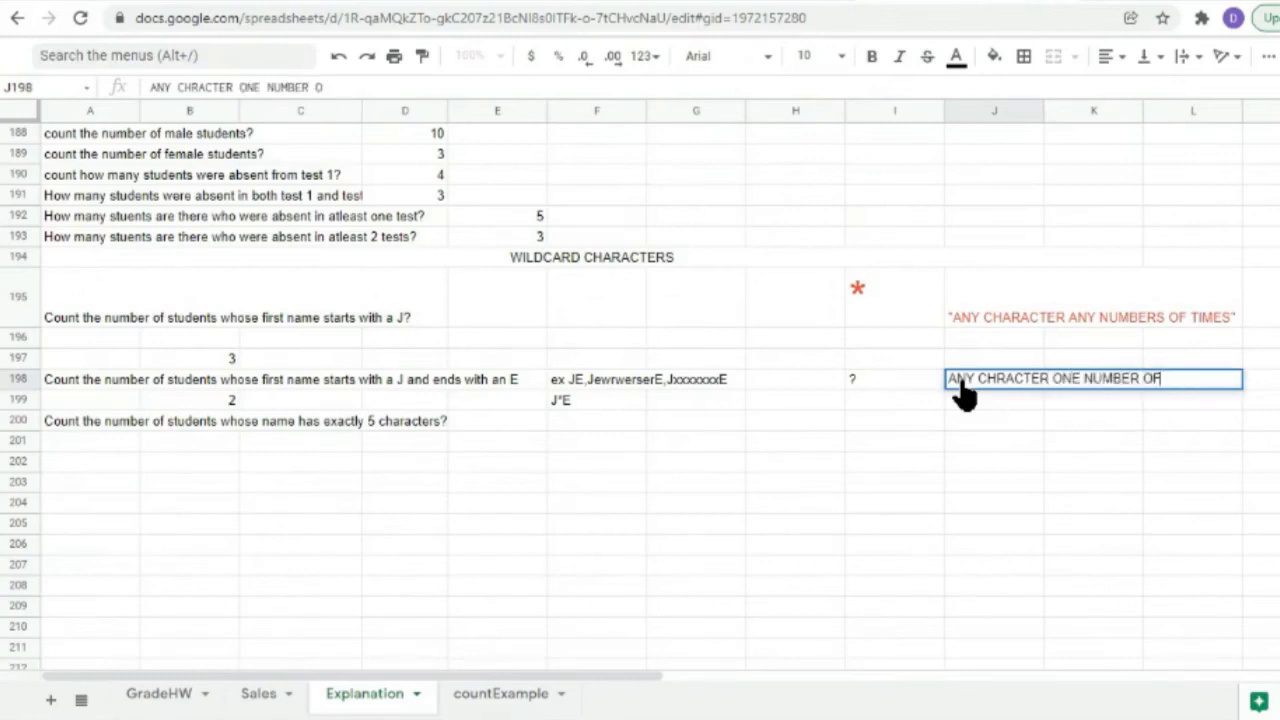
type(" TIME")
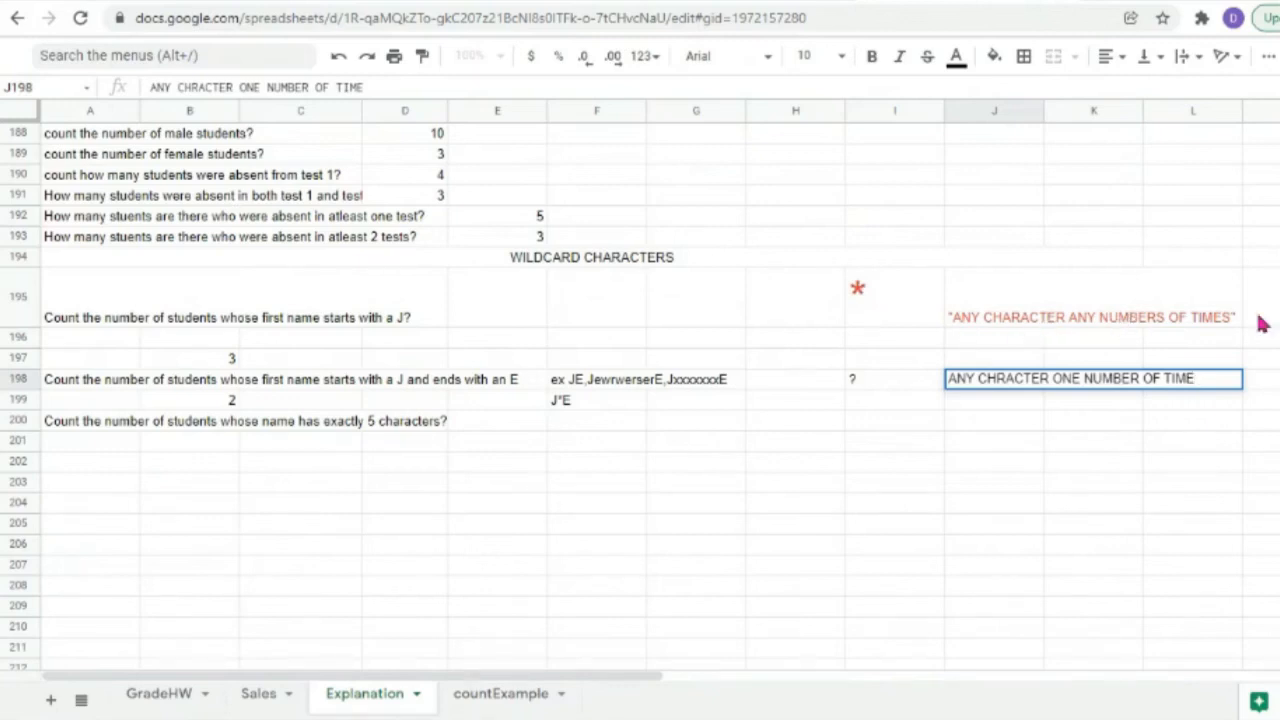
Enter the asterisk wildcard examples "*=a,abc,,acxsdeehujej" in cell I202.
double_click(889, 462)
type("8=")
key("BackSpace")
key("BackSpace")
type("\"??")
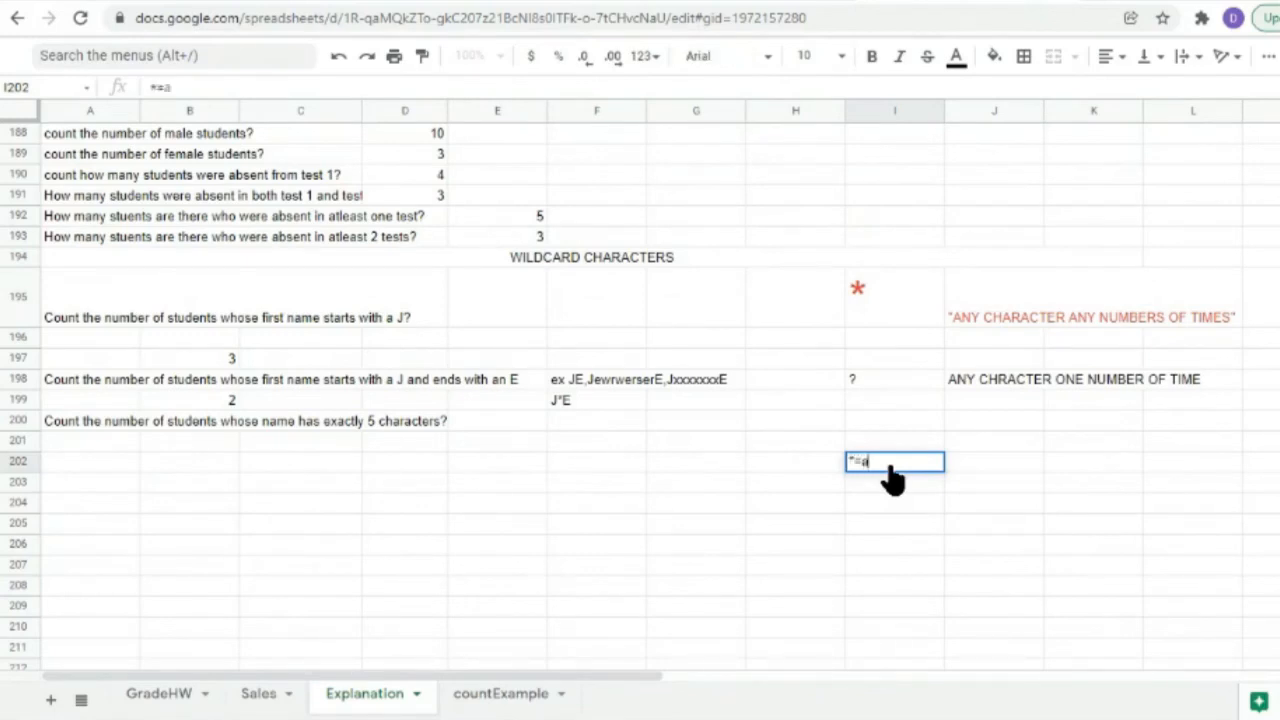
type(",abc,,acxsdeehujej")
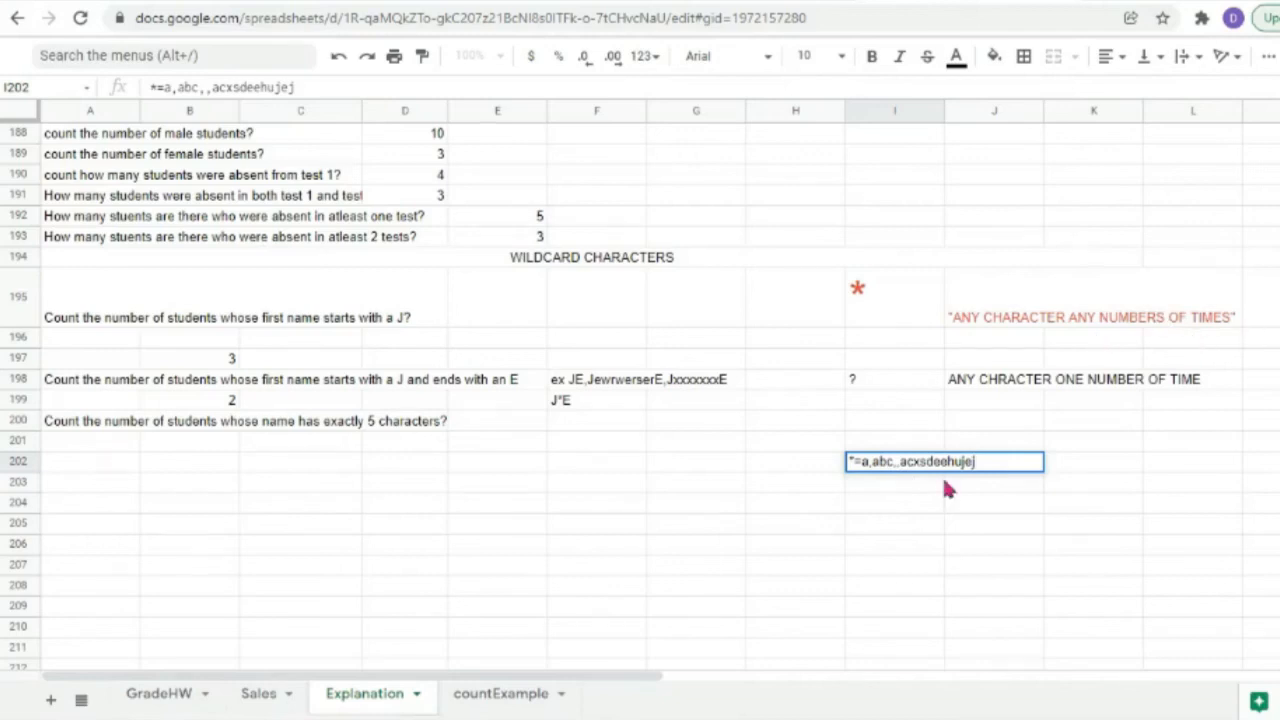
Start the question mark wildcard example in cell I203 with "?=".
left_click(878, 479)
type("?")
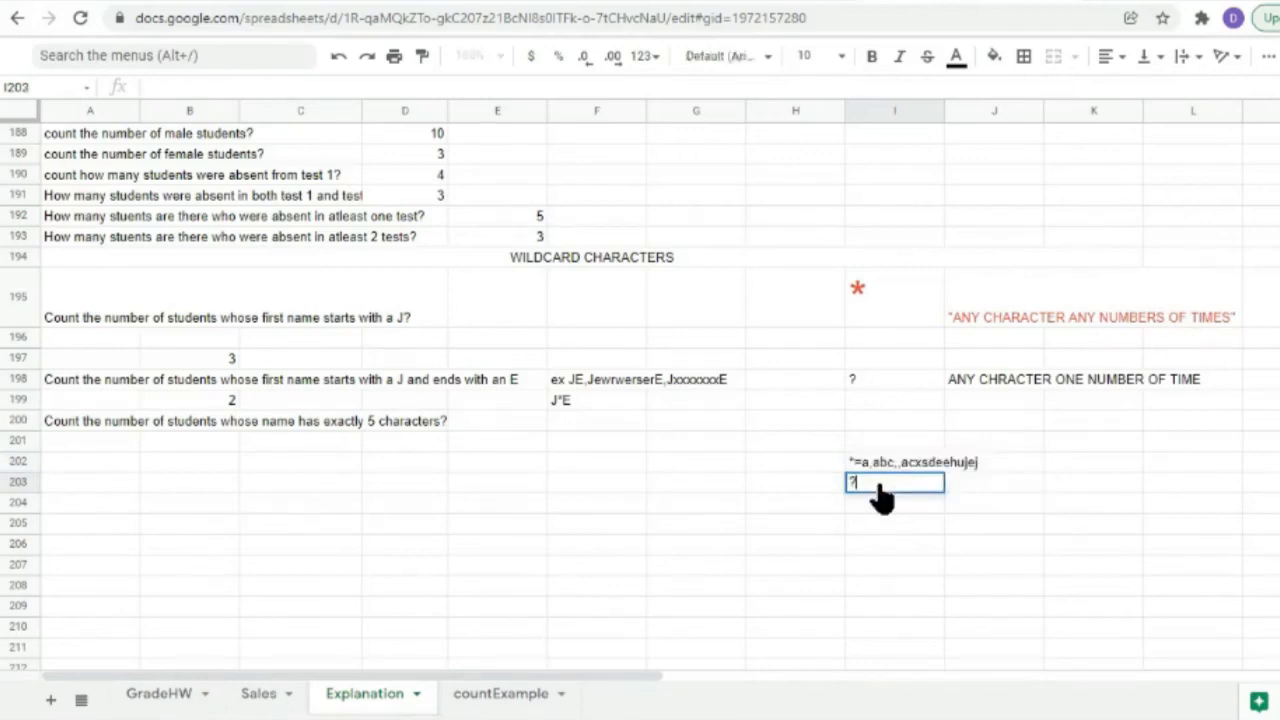
type("=")
Insert the word "Exactly" before "ONE" in the question mark meaning in cell J198.
double_click(1055, 389)
left_click(965, 384)
double_click(1055, 389)
type("Exac")
type("tly")
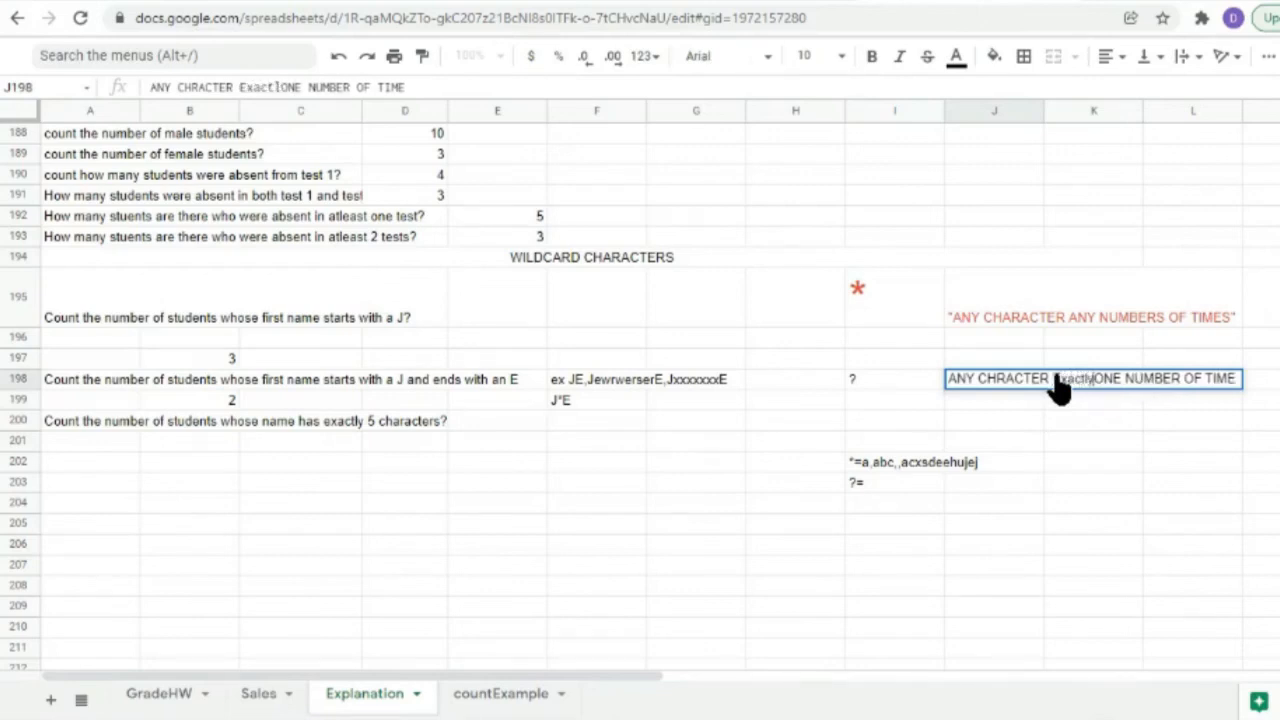
Complete the question mark example in cell I203 with the single characters "A,B,X,(,".
left_click(872, 486)
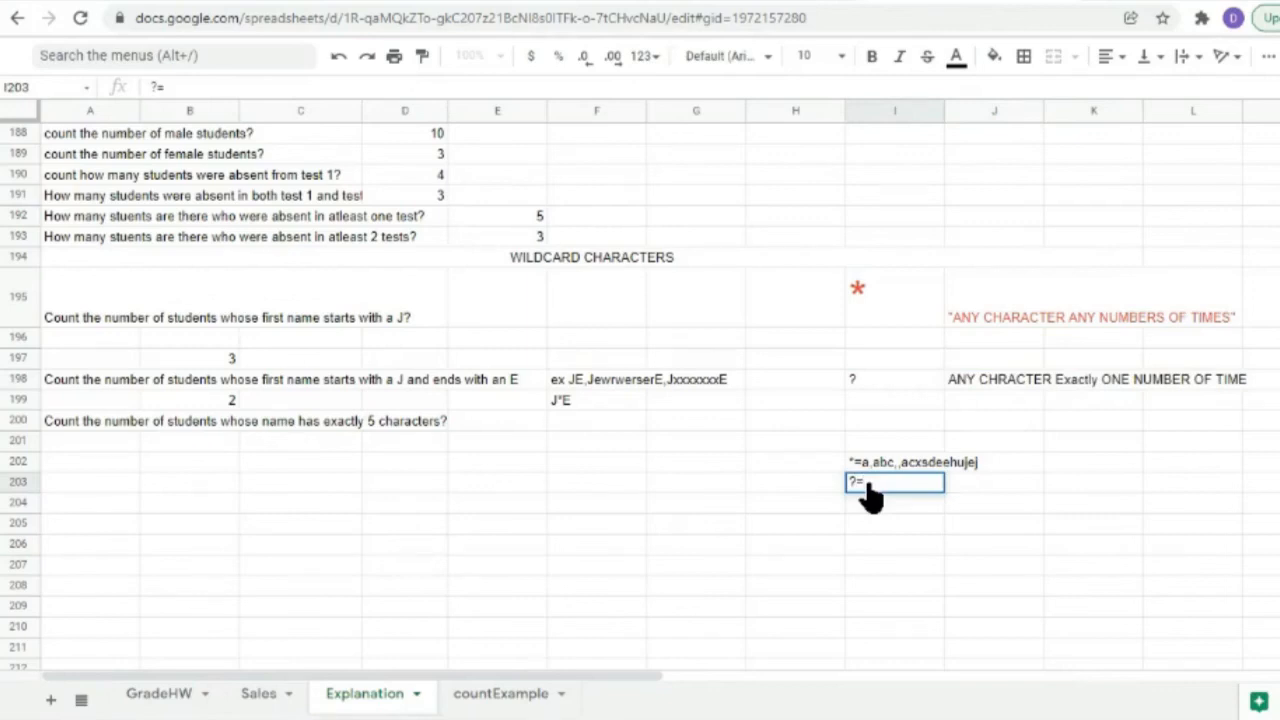
type("?=A,B,,")
key("BackSpace")
type("X,(")
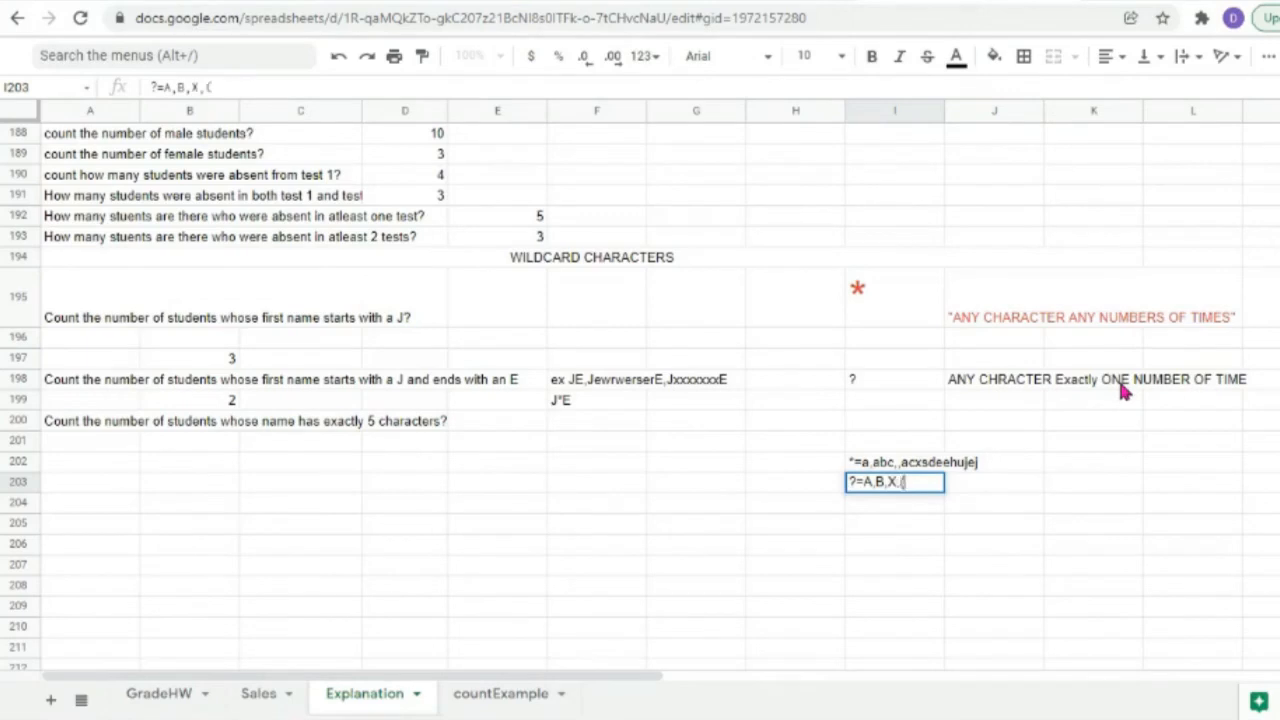
type(",")
Enter the formula =countIf(B173:B185,"?????") in cell B201 to count the first names with exactly five characters.
left_click(80, 430)
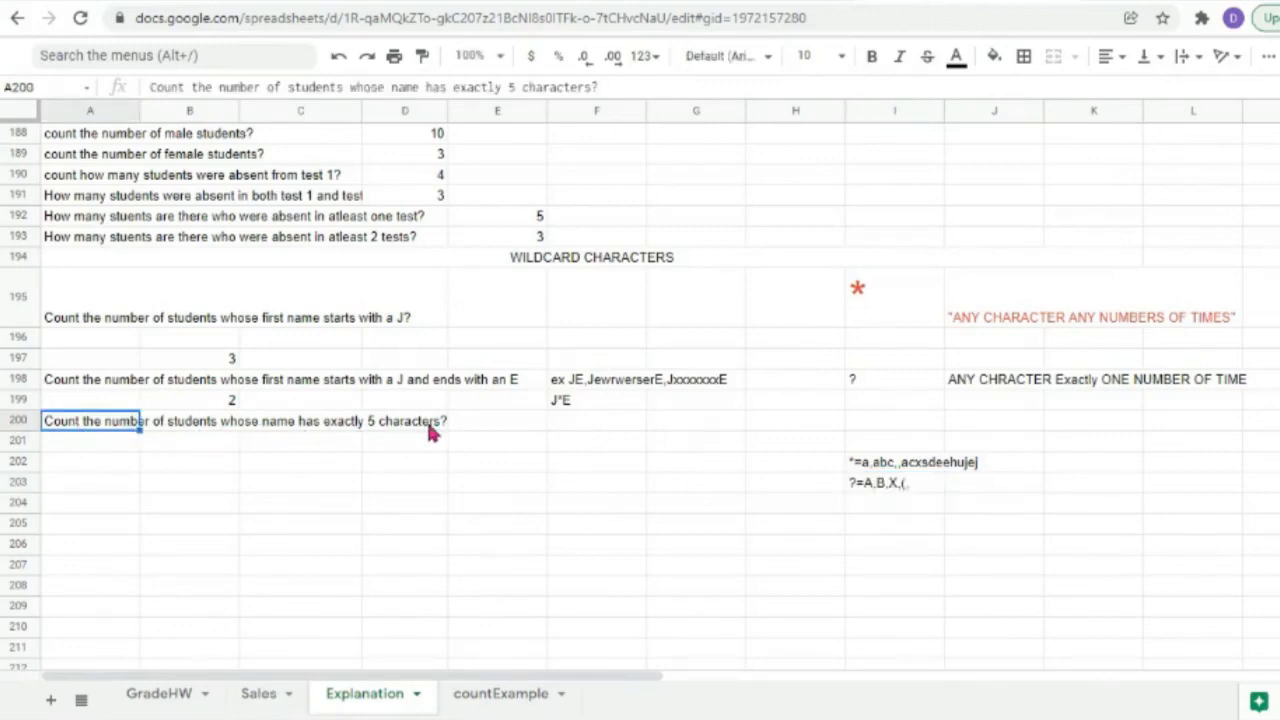
double_click(167, 443)
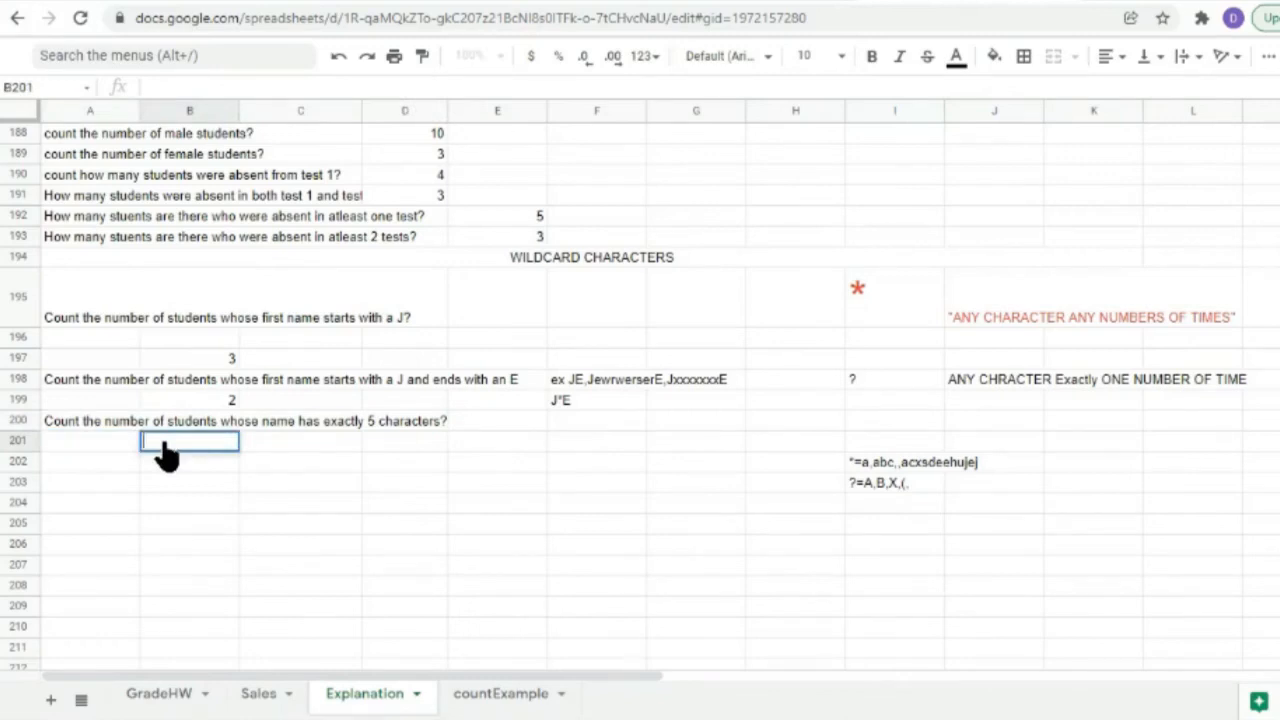
type("=cou")
type("nt")
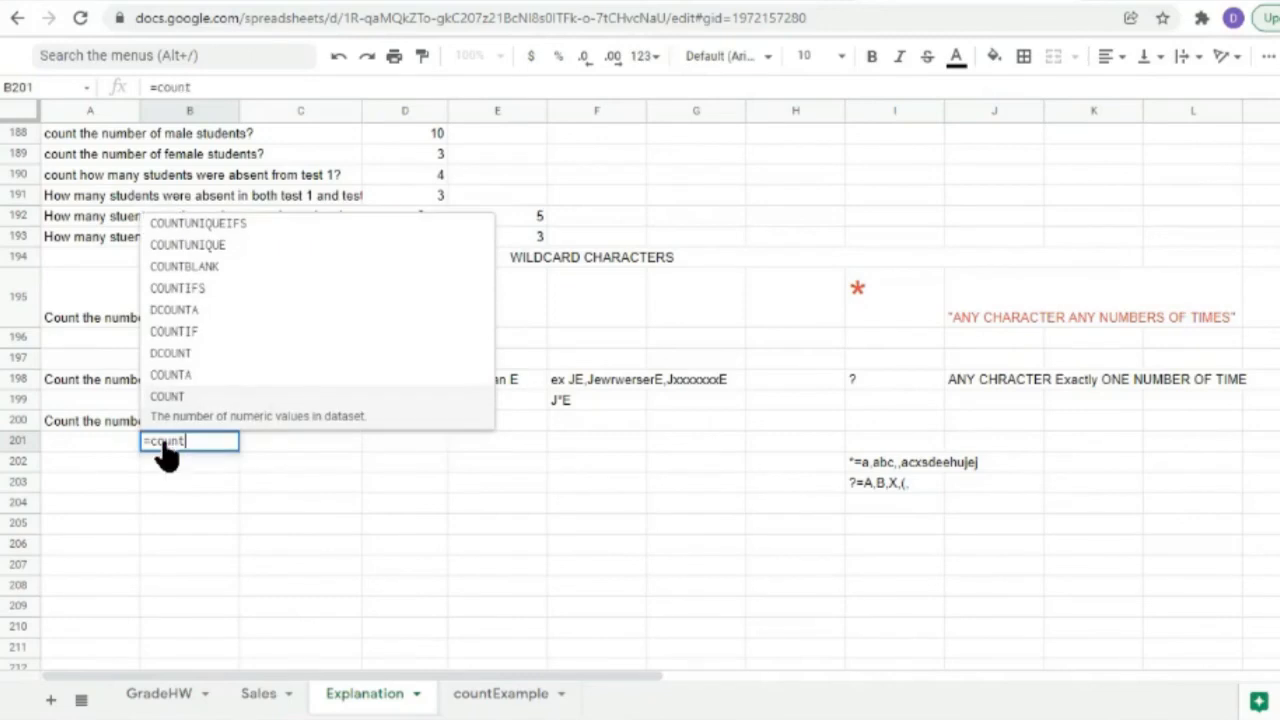
type("If")
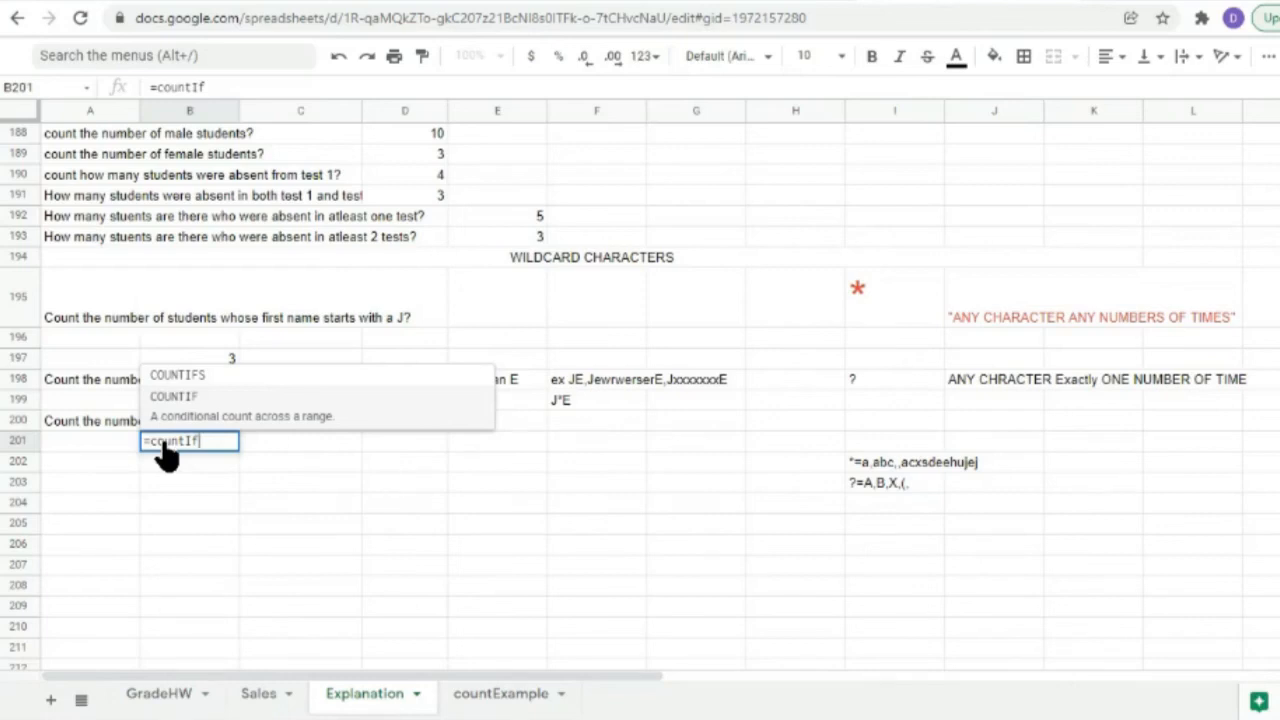
type("(")
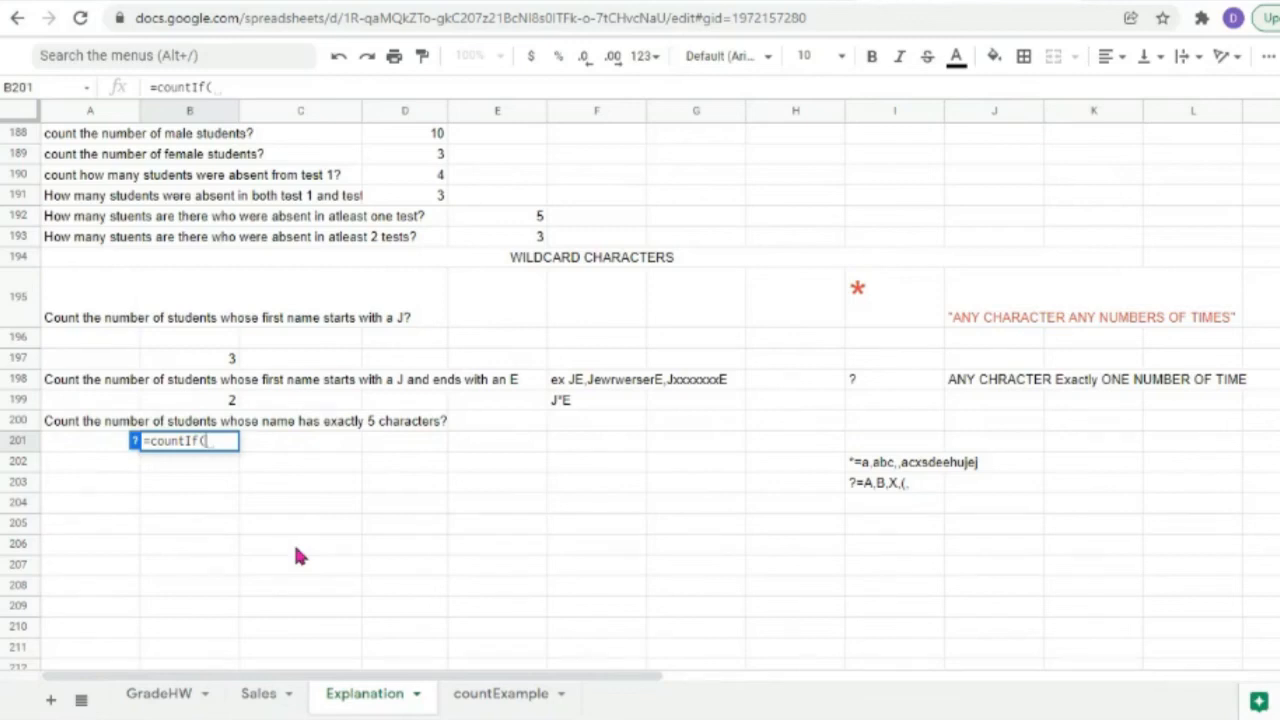
scroll(298, 555, "up", 6)
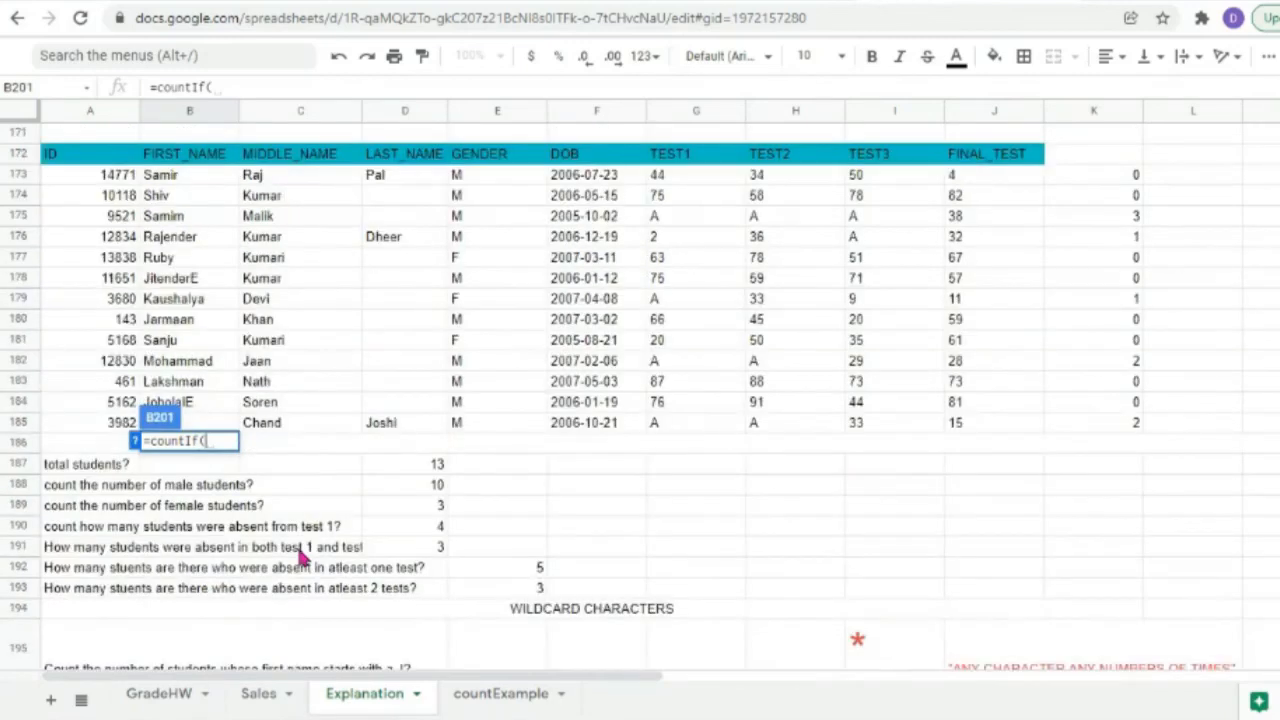
left_click_drag(163, 177, 185, 428)
type(",")
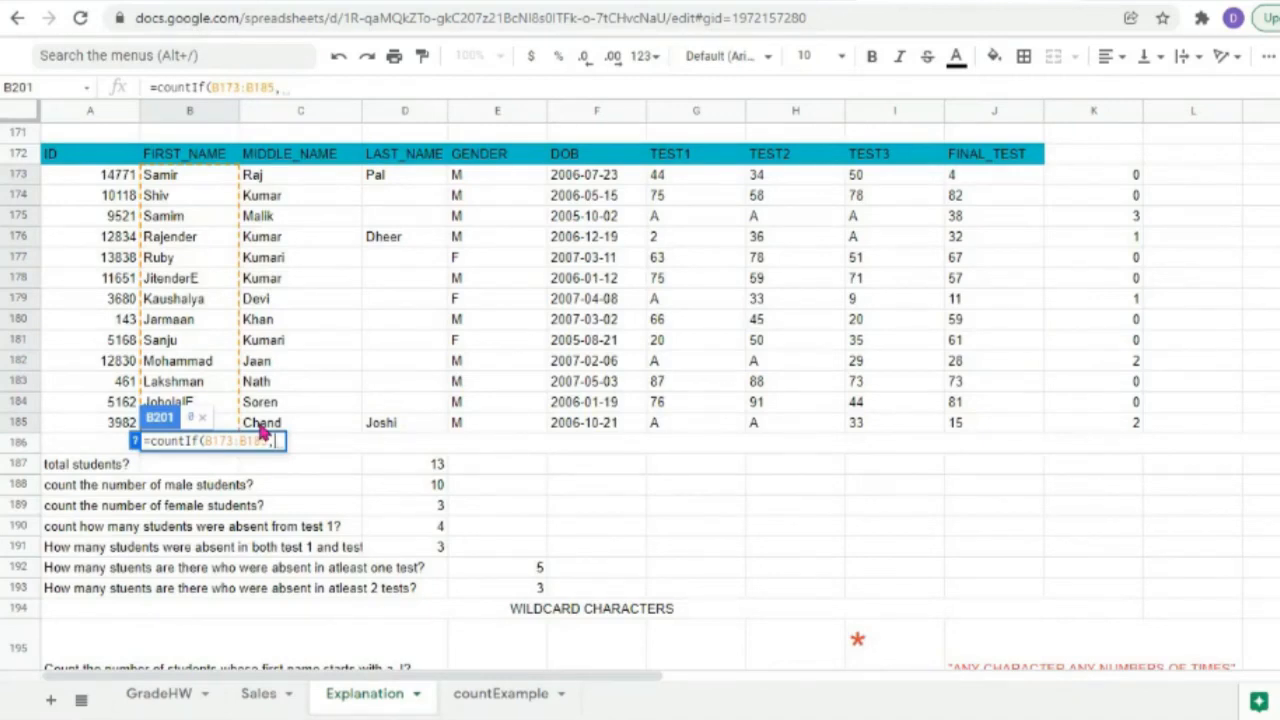
type("\"\"")
type("????")
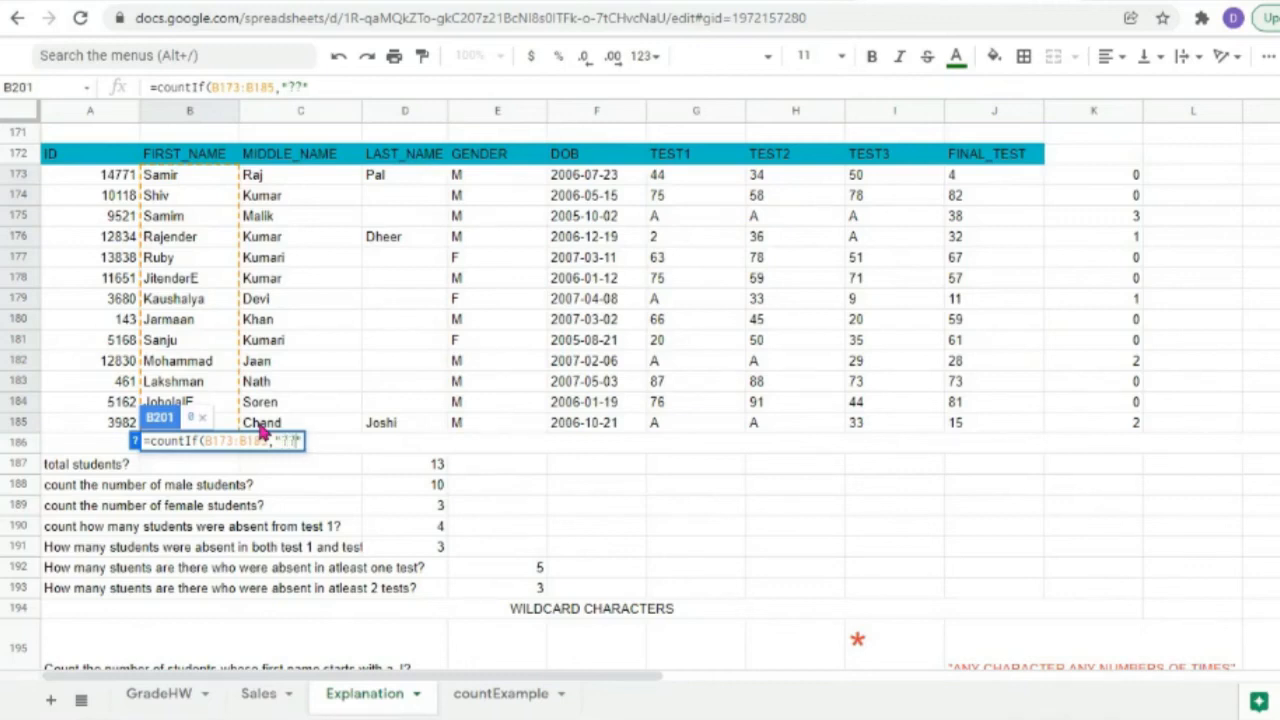
type("?")
type(")")
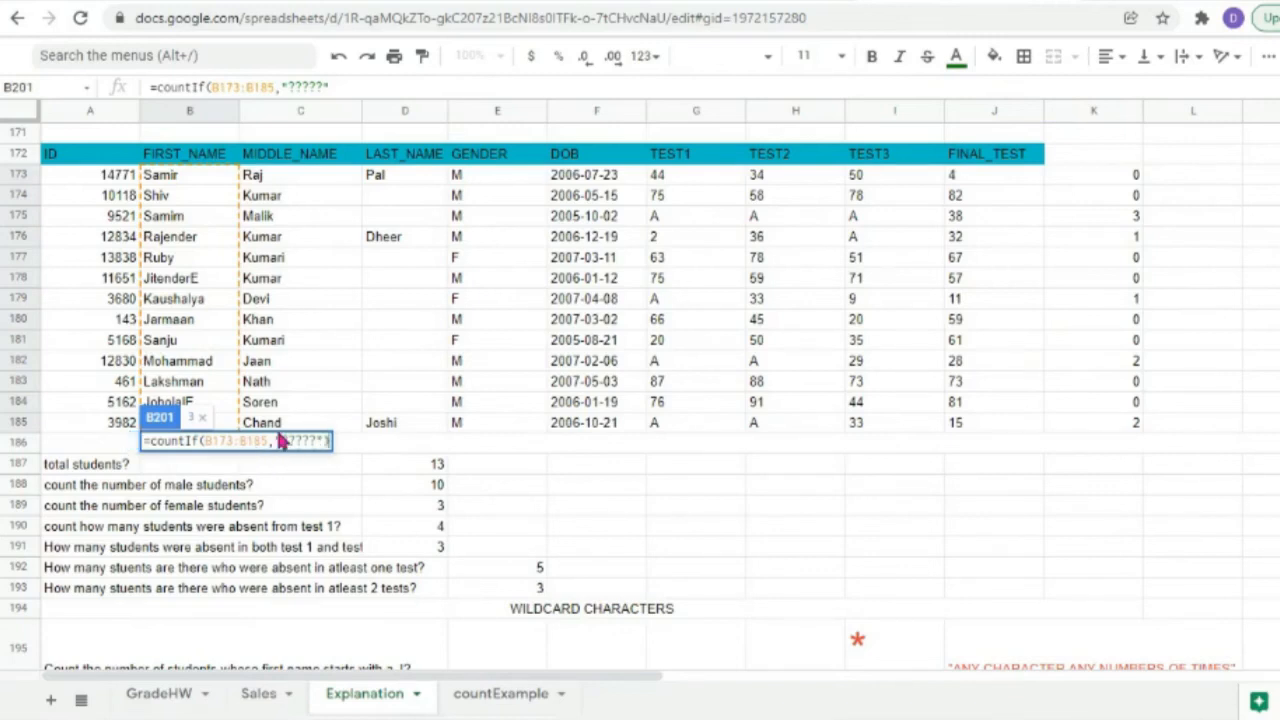
key("Return")
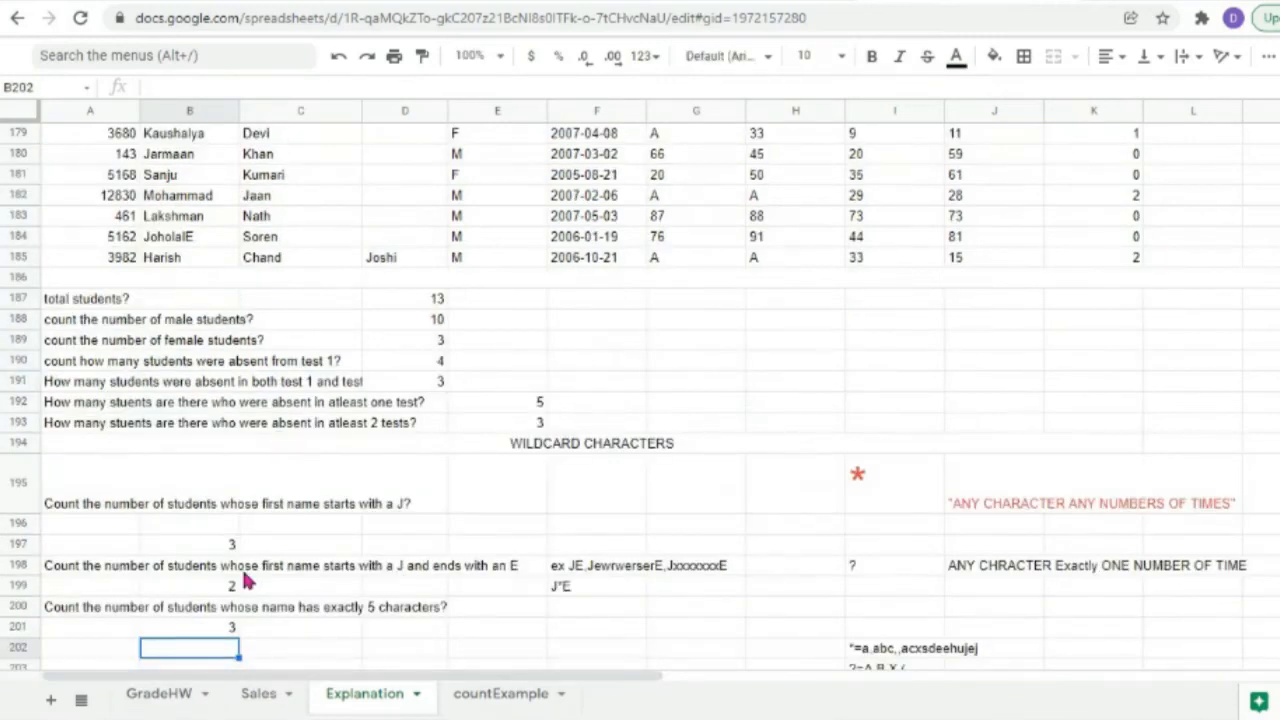
Shorten the first name in cell B185 to five characters by deleting its last letter.
scroll(240, 580, "down", 2)
left_click(224, 528)
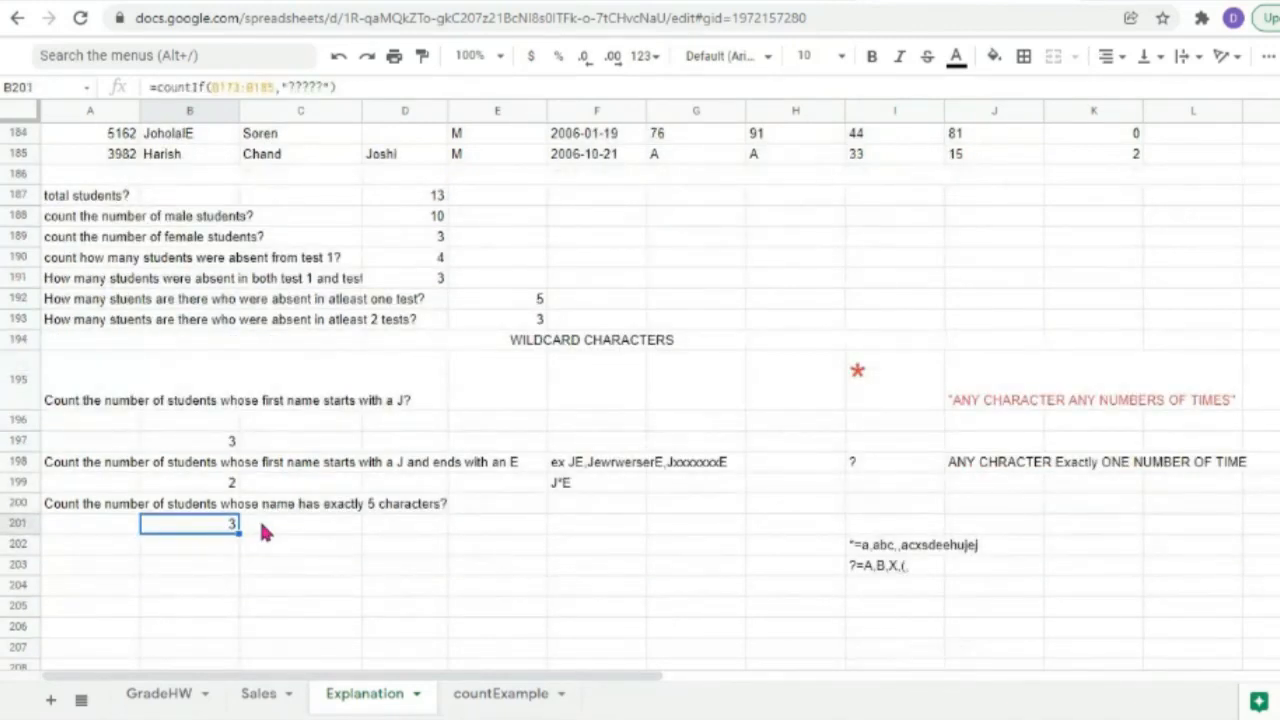
scroll(258, 532, "up", 5)
scroll(300, 530, "down", 2)
scroll(305, 535, "down", 3)
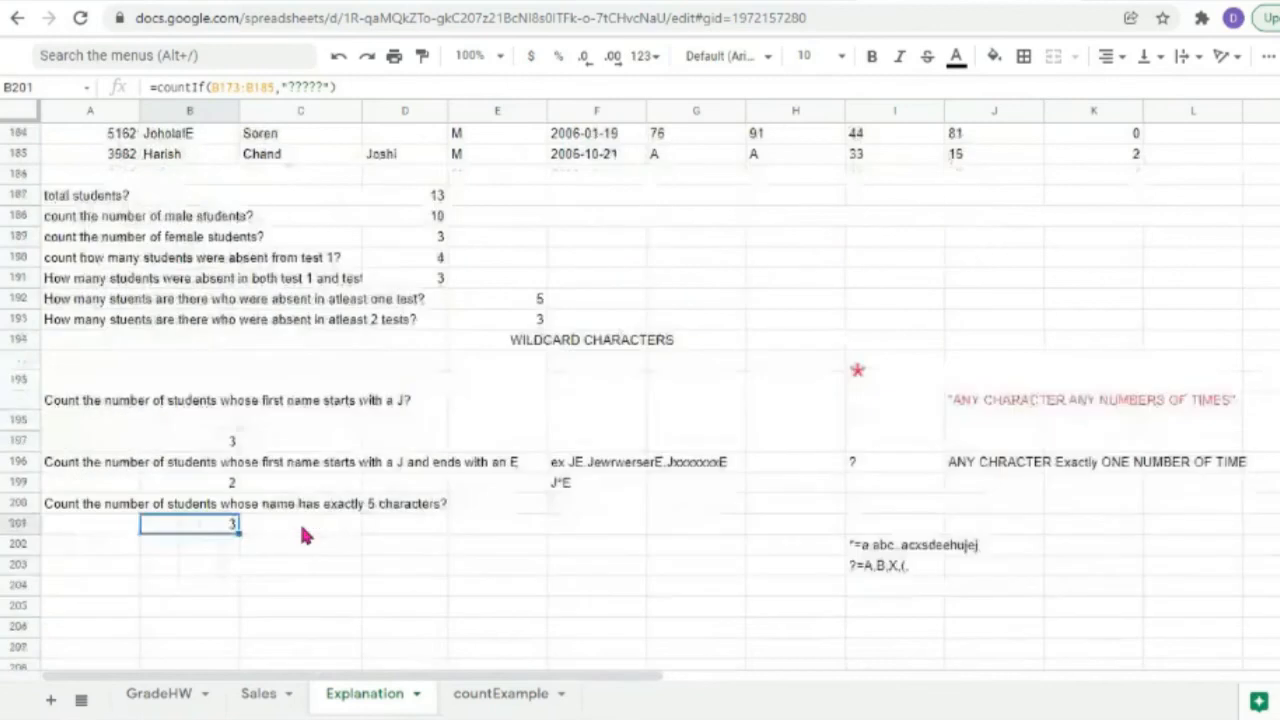
scroll(340, 528, "up", 4)
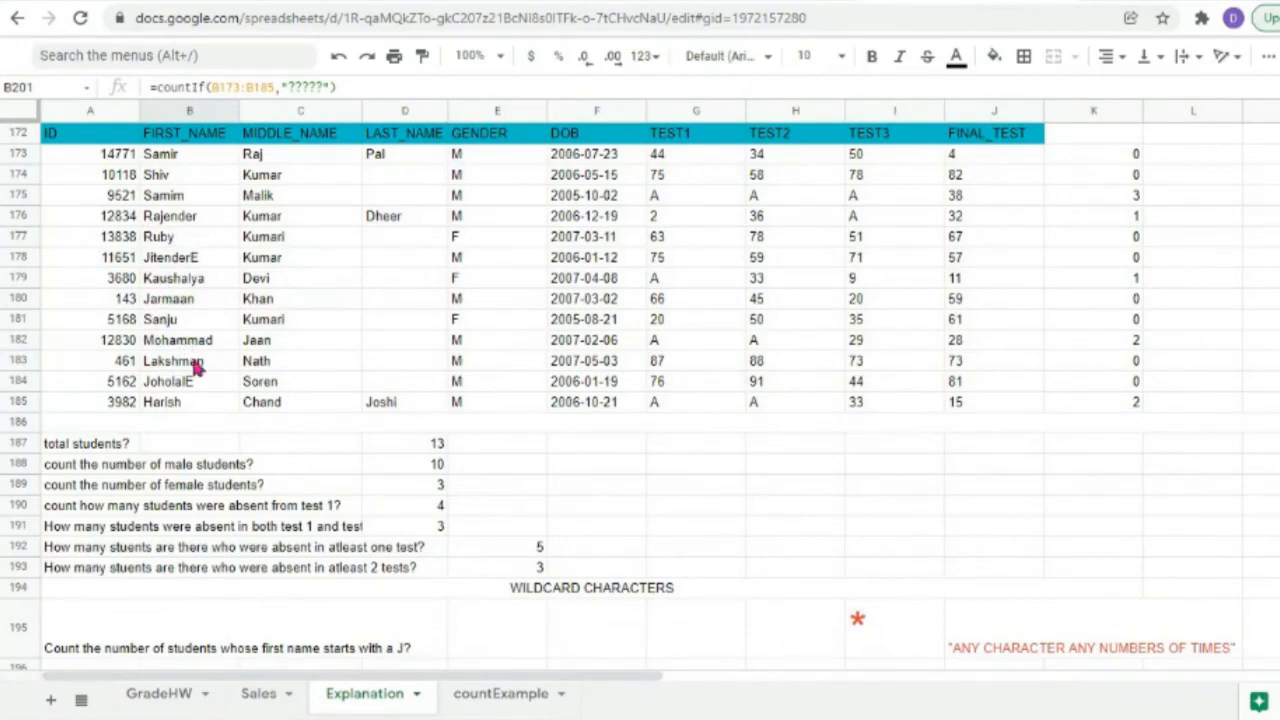
left_click(195, 413)
double_click(195, 413)
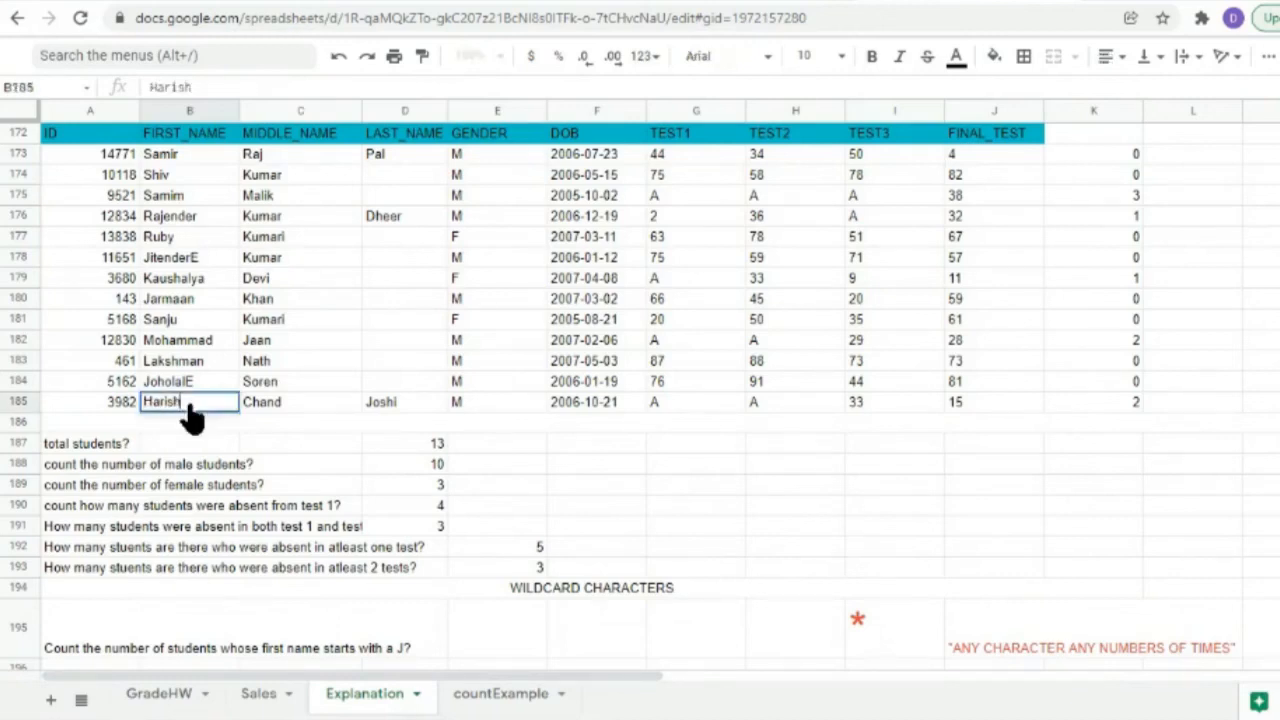
key("BackSpace")
left_click(192, 383)
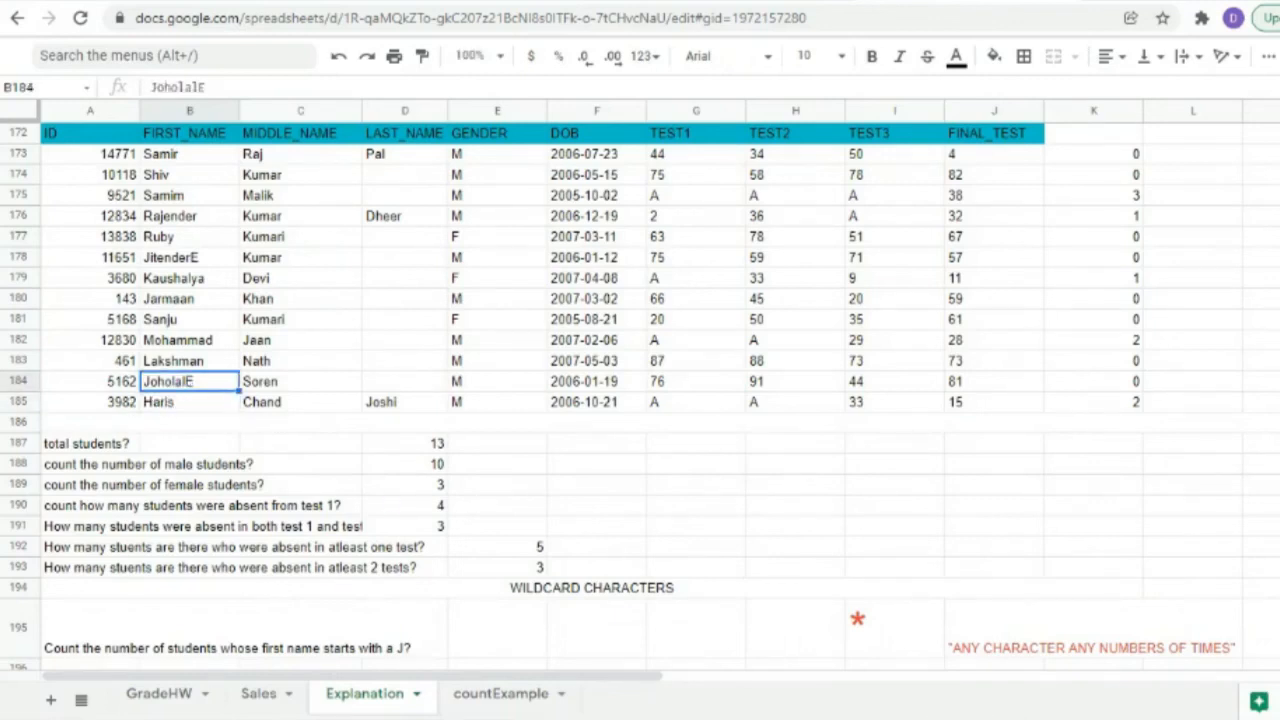
Recheck the five-character COUNTIF formula and its result in cell B201.
scroll(386, 493, "down", 2)
scroll(386, 496, "down", 2)
double_click(222, 566)
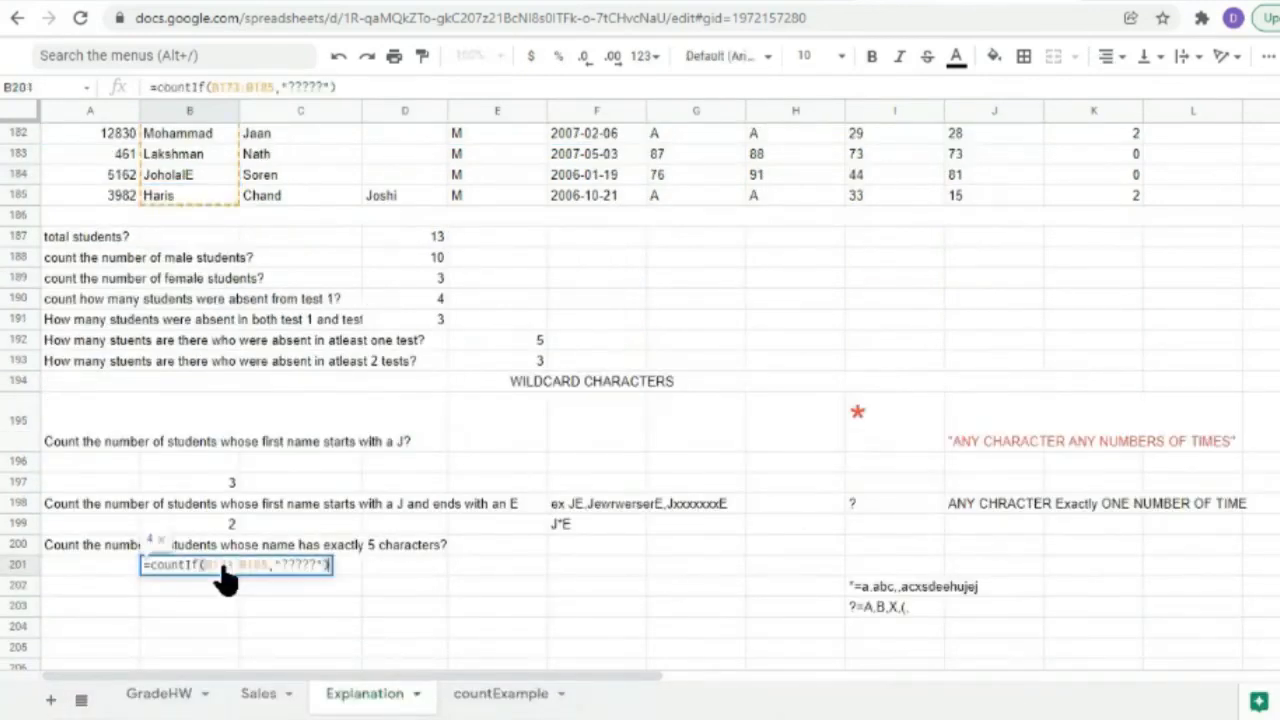
left_click(197, 594)
double_click(203, 570)
Enter the tilde wildcard "~" in cell I201, above the asterisk example.
left_click(875, 508)
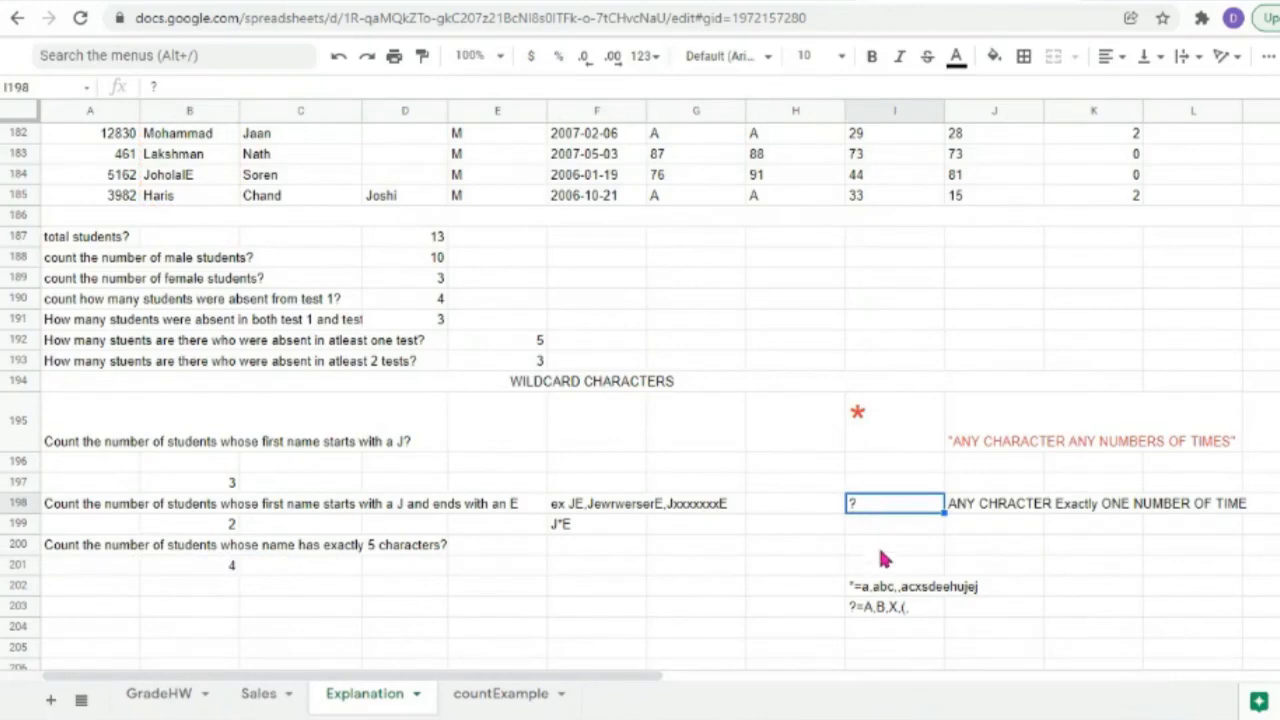
double_click(859, 566)
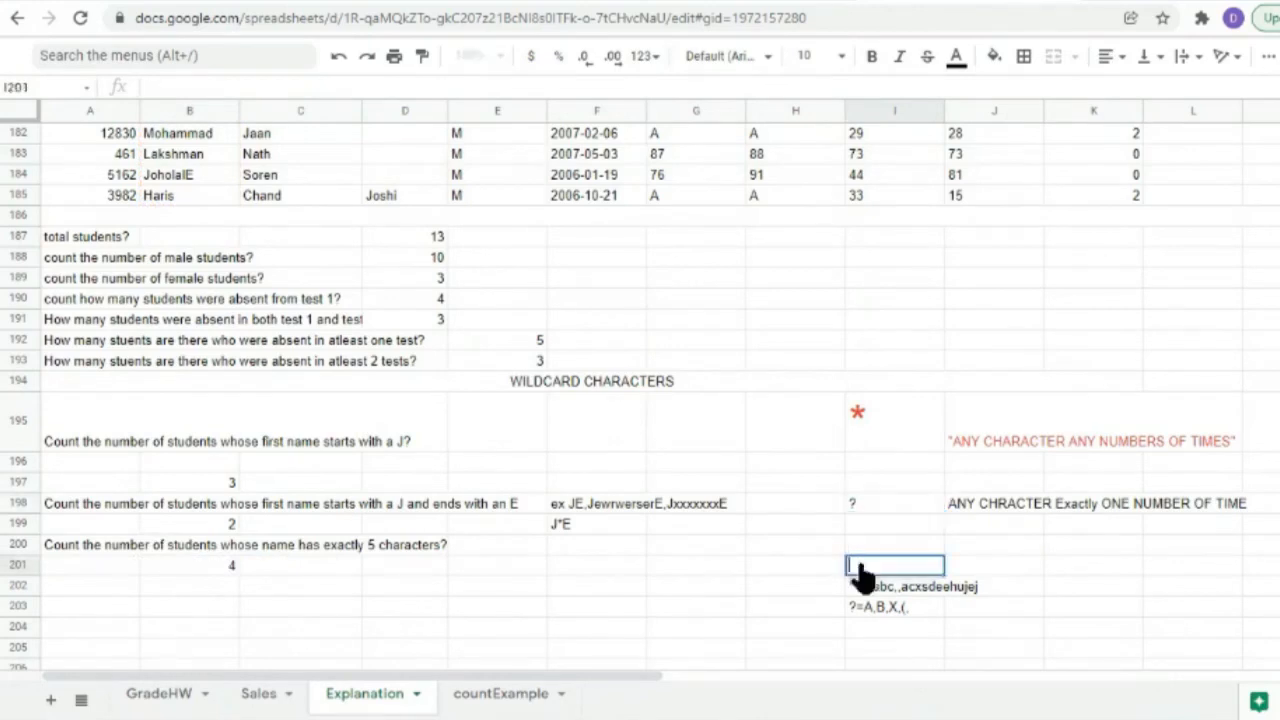
type("~")
left_click(481, 592)
left_click(106, 610)
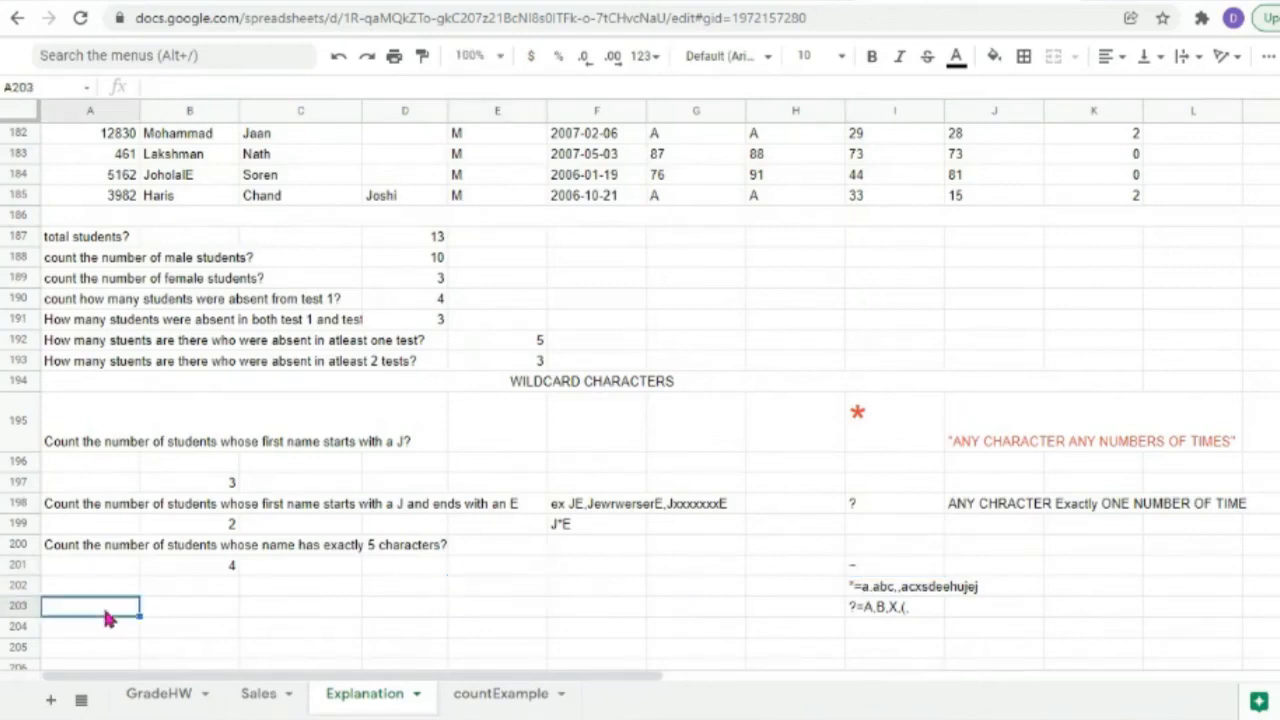
Insert an asterisk after the second letter of the first name in cell B179.
scroll(200, 450, "up", 5)
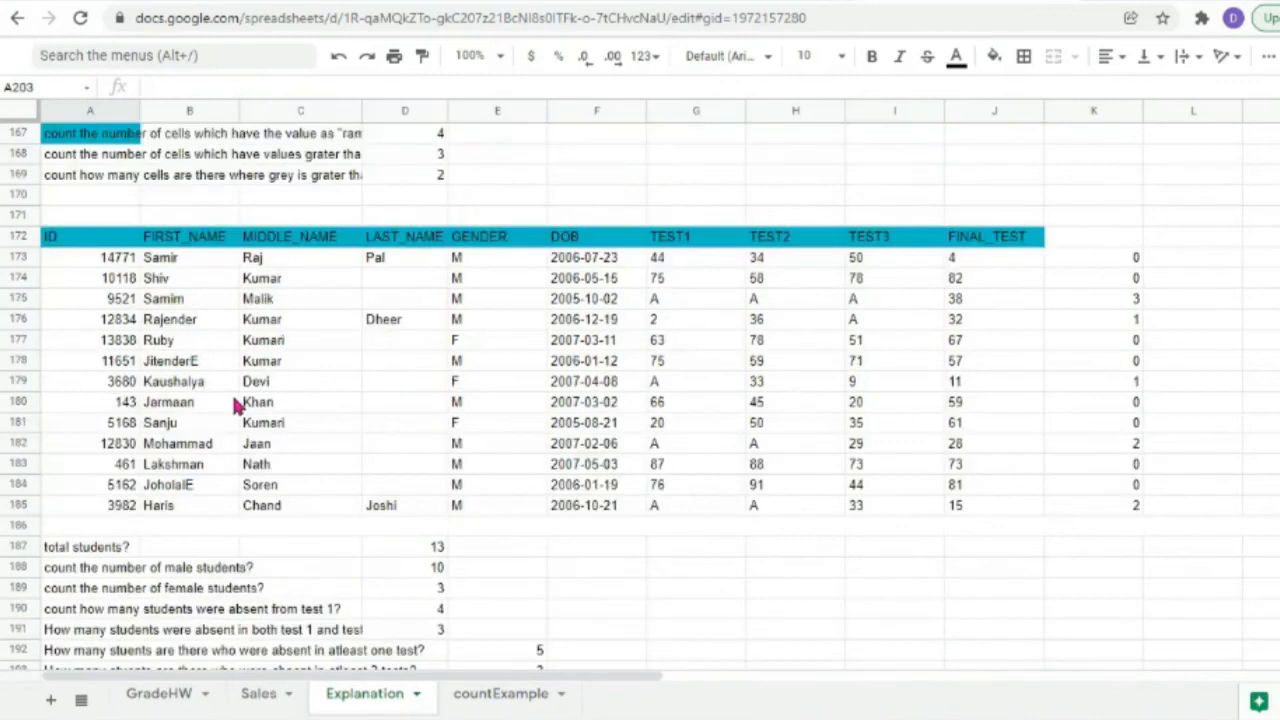
left_click(162, 388)
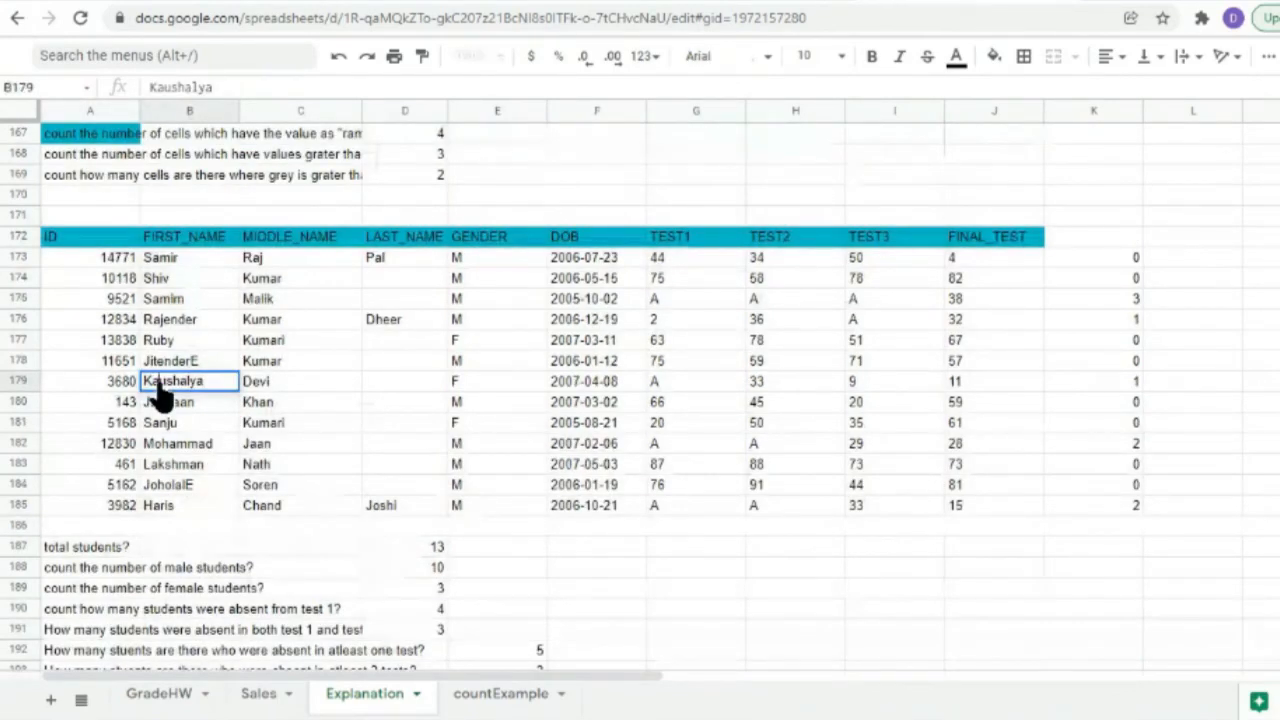
double_click(160, 388)
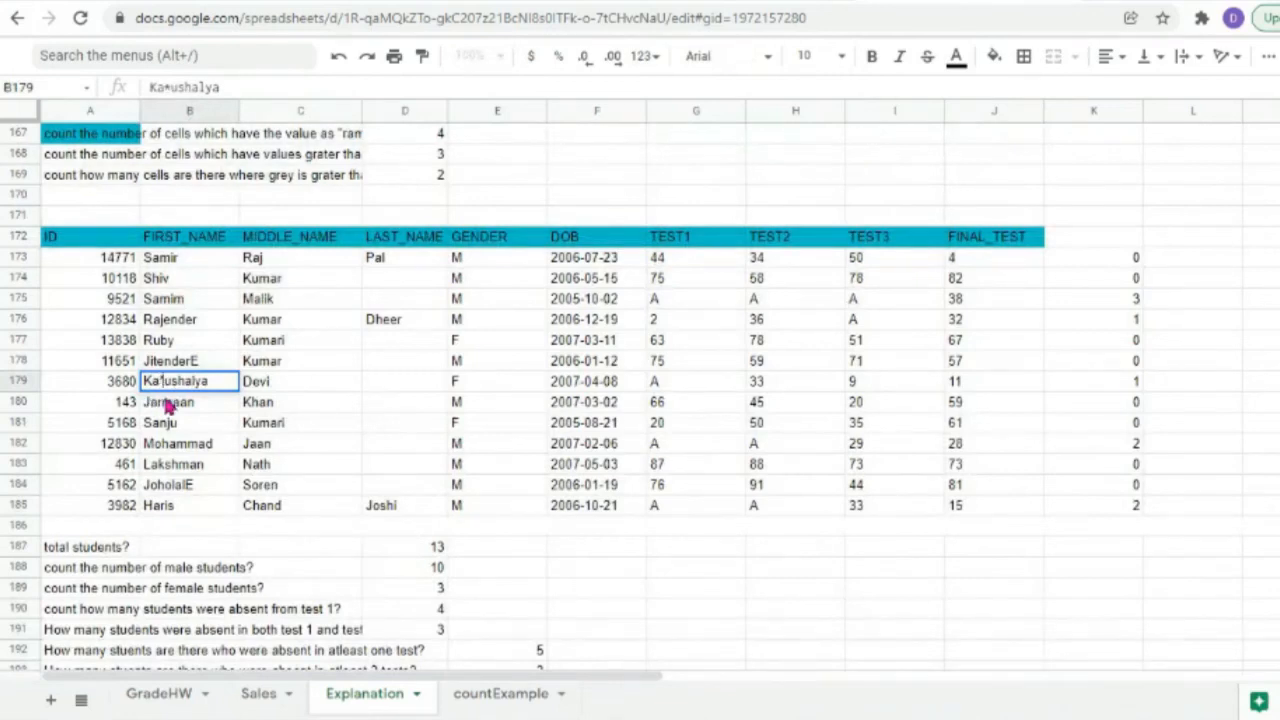
Add an asterisk in front of the first name in cell B180.
left_click(167, 400)
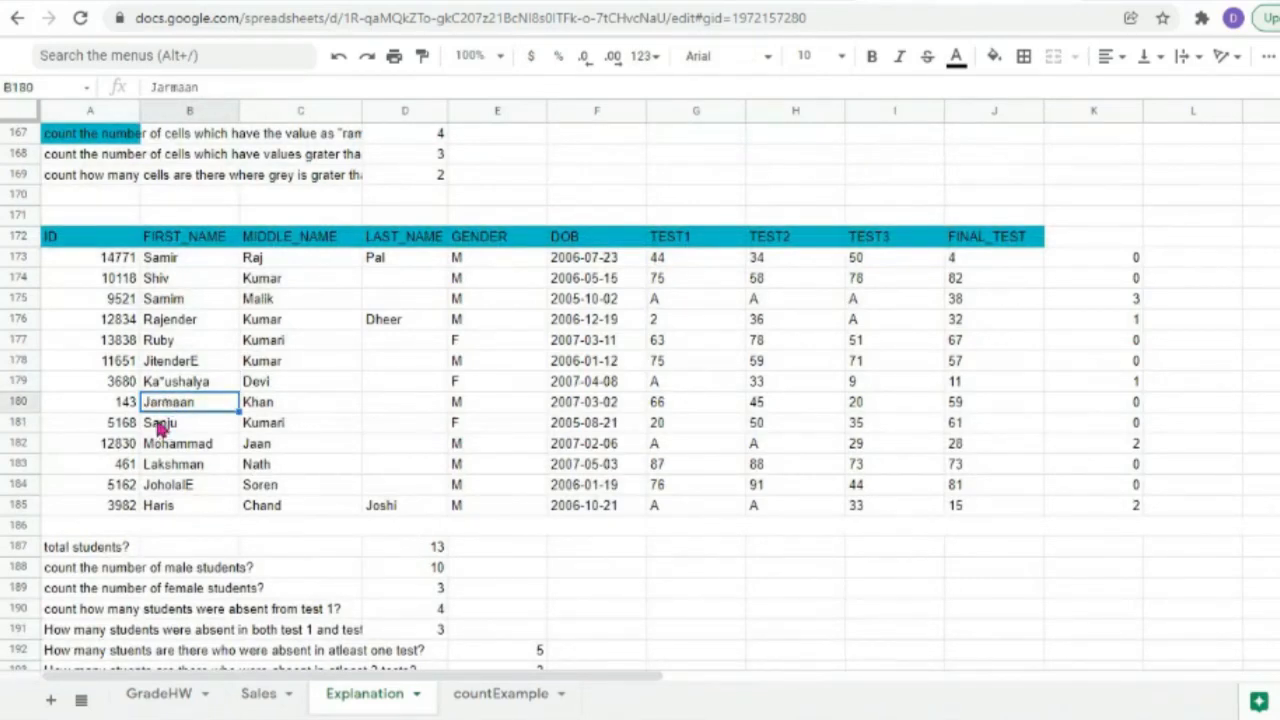
double_click(147, 415)
type("\"")
Remove the asterisk from inside the first name in cell B179.
left_click(167, 388)
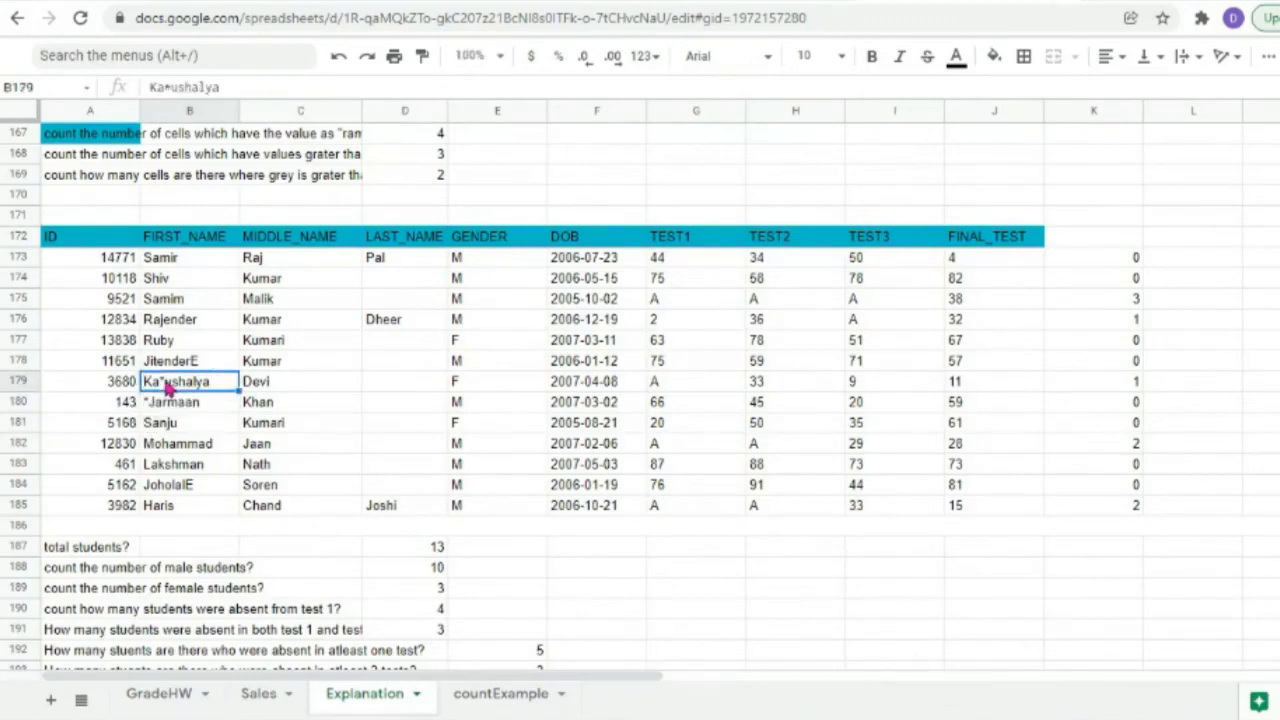
double_click(167, 392)
key("BackSpace")
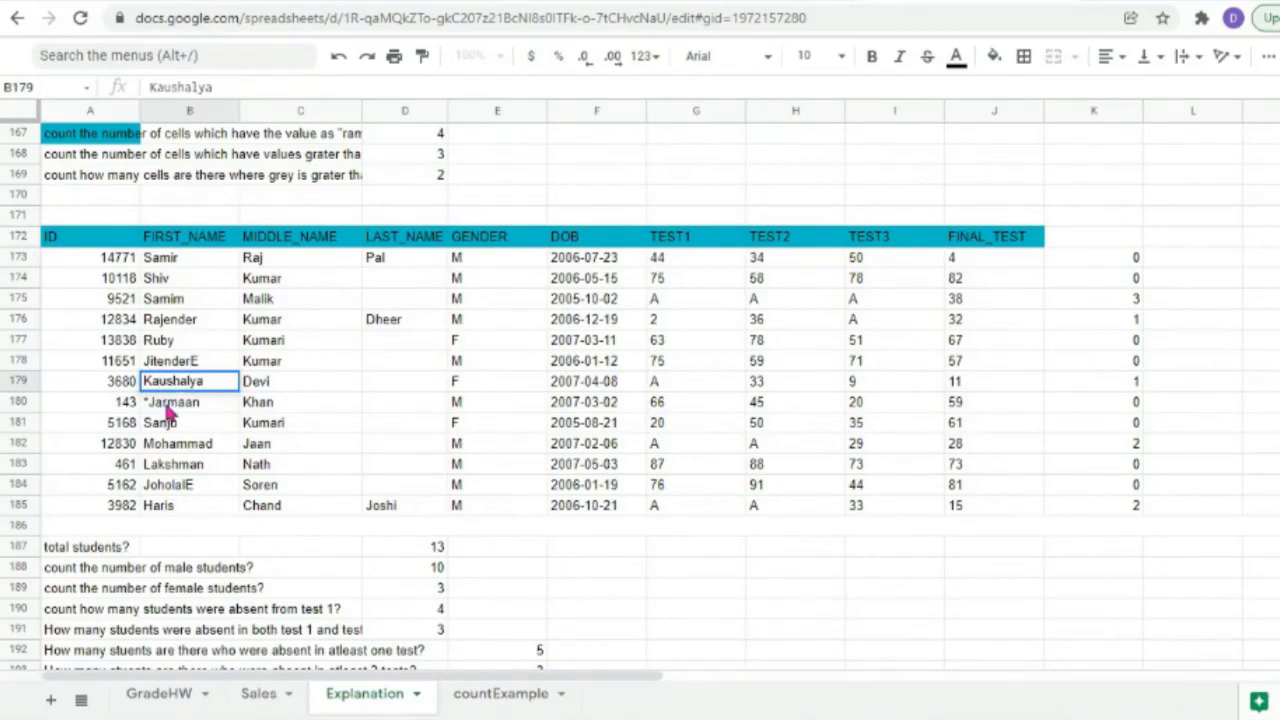
Add an asterisk in front of the first name in cell B175.
double_click(167, 418)
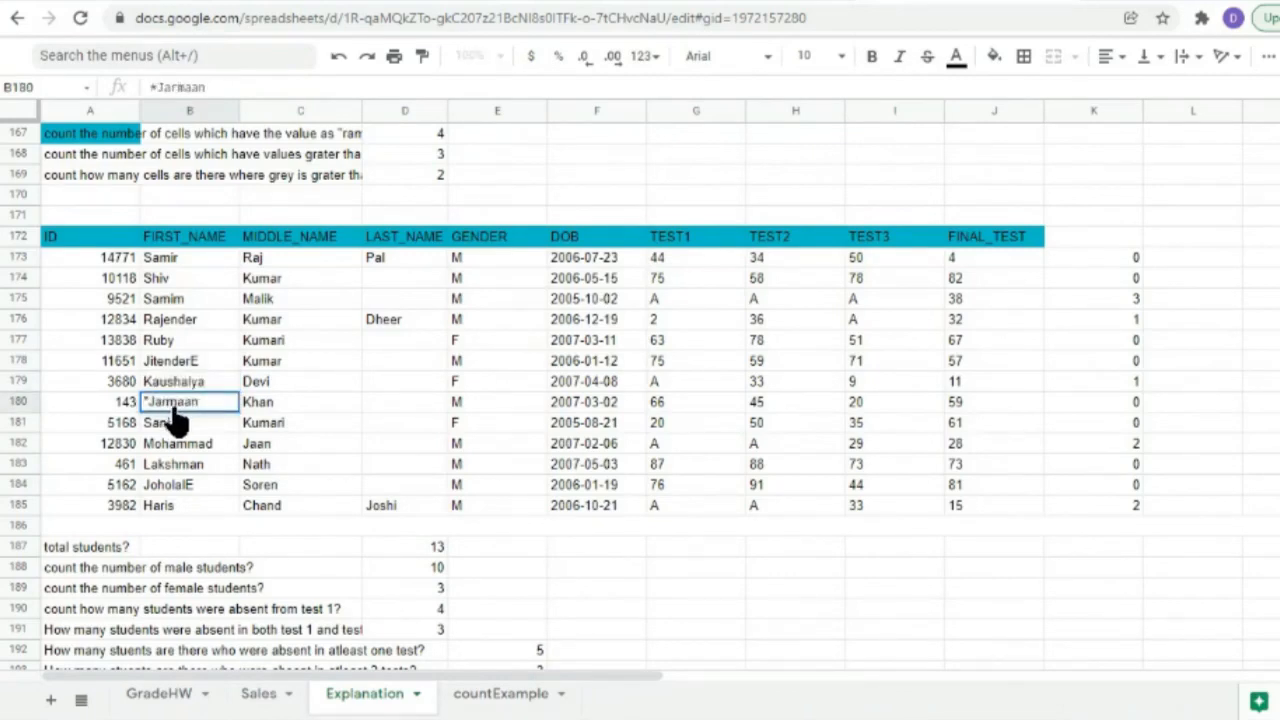
left_click(160, 299)
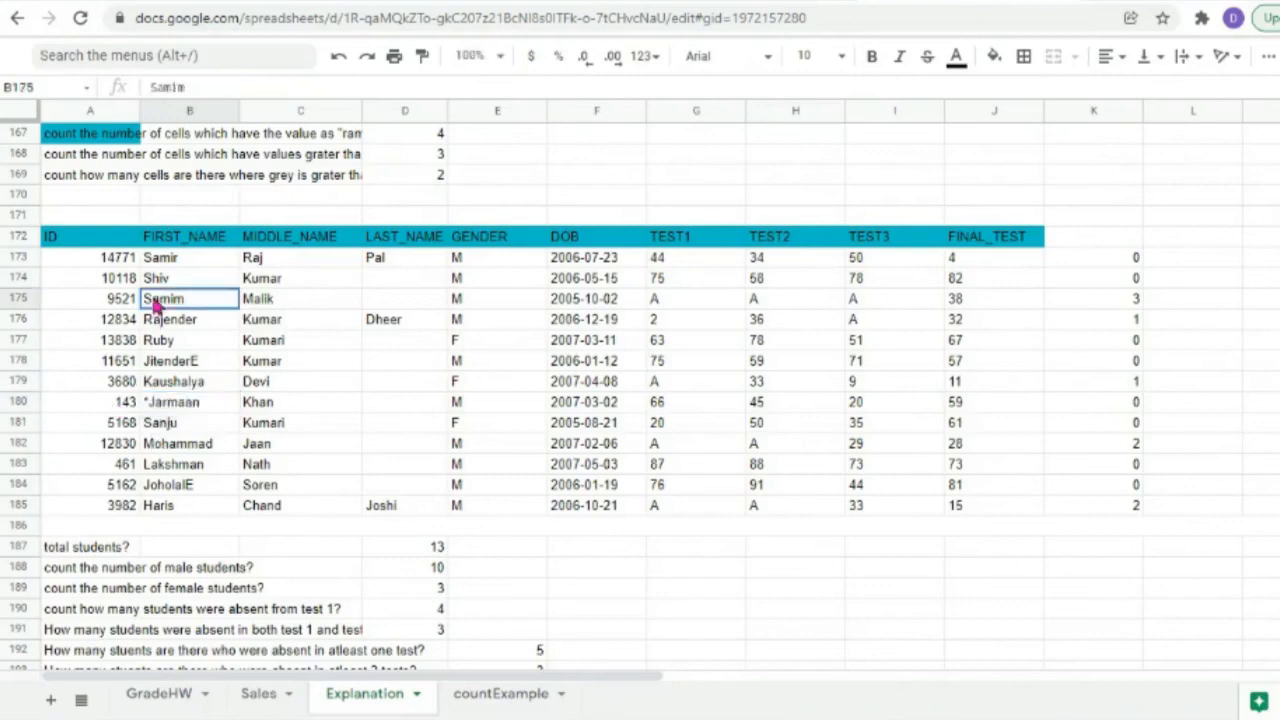
type("'")
Add a question mark in front of the first name in cell B183.
left_click(160, 465)
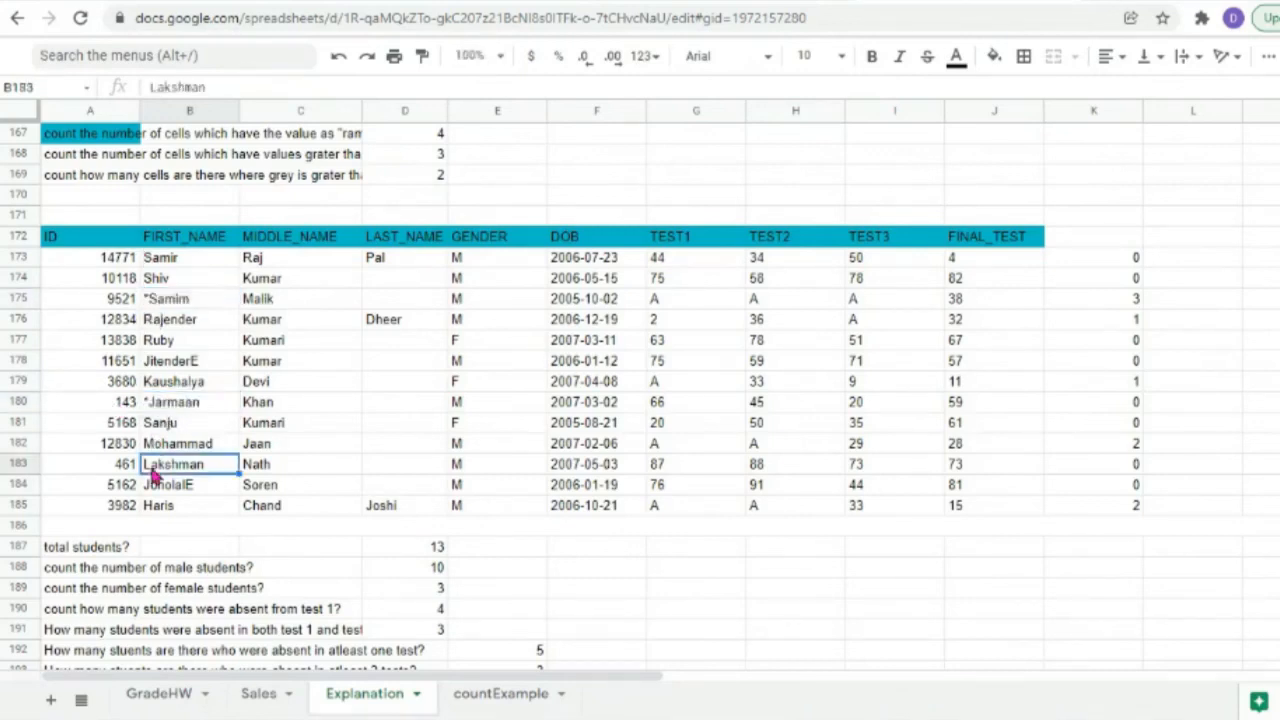
double_click(144, 466)
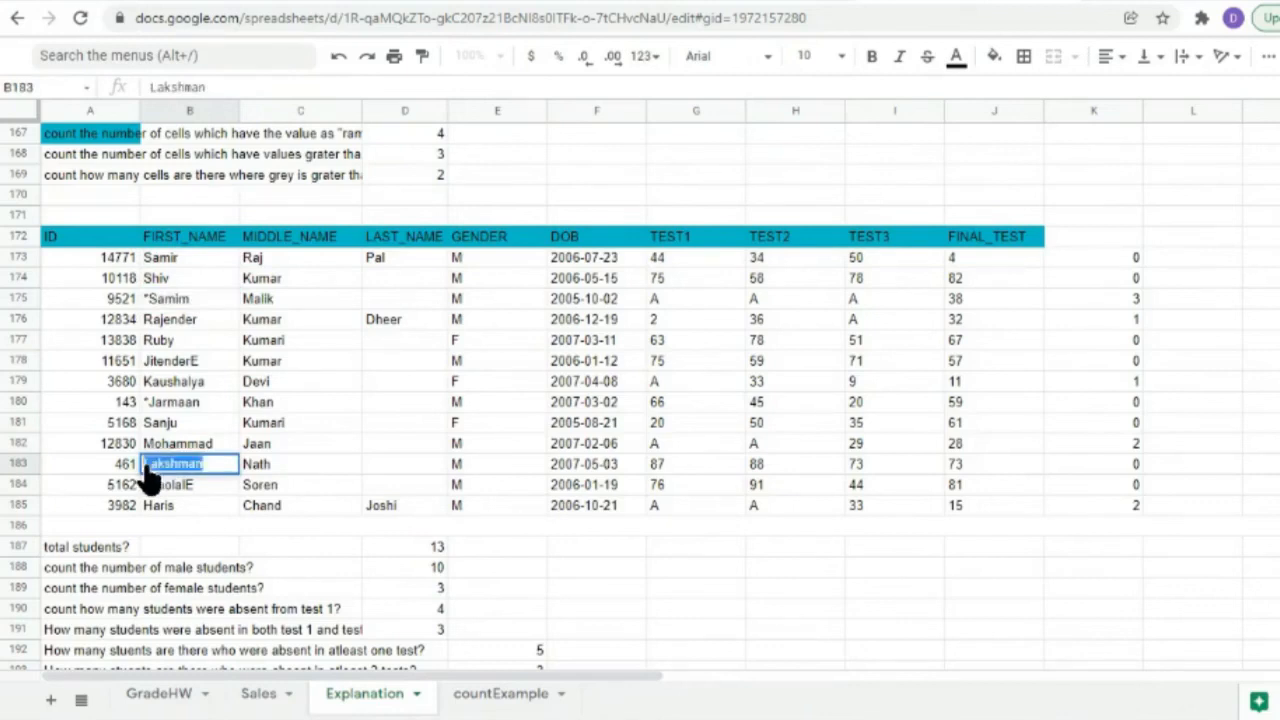
left_click(155, 486)
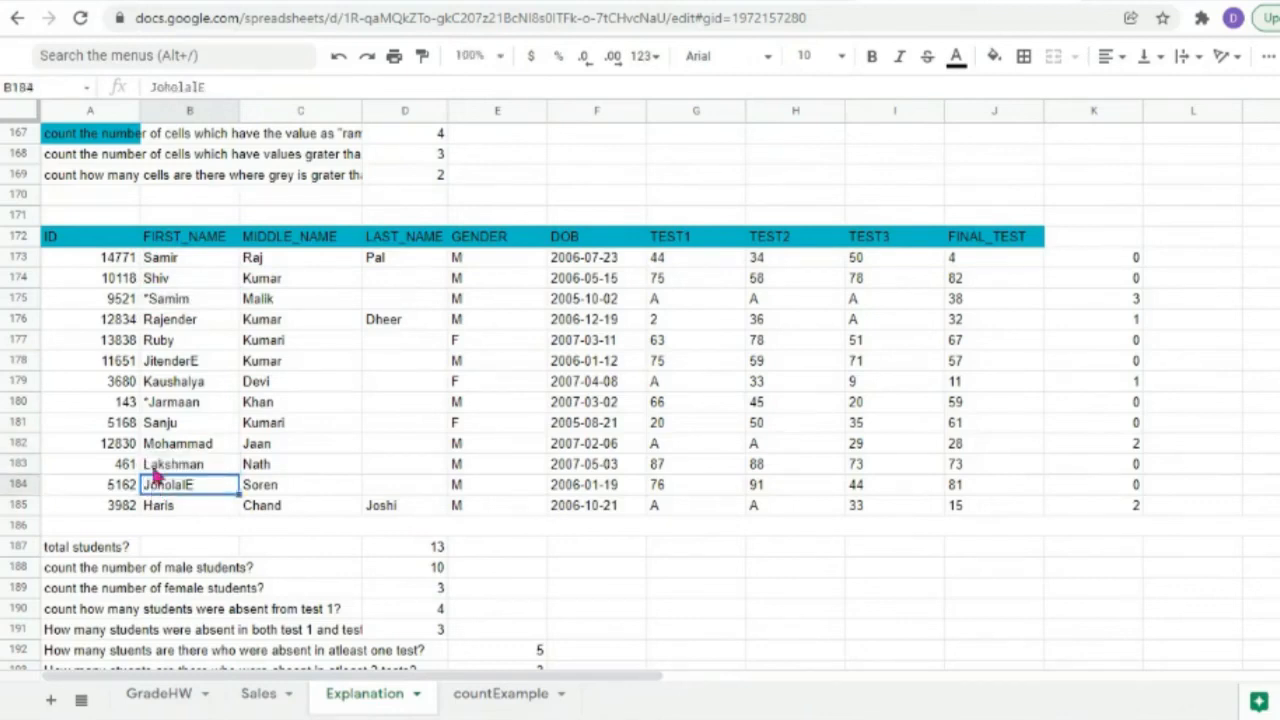
left_click(146, 468)
key("Left")
key("Left")
key("Left")
key("Left")
key("Left")
key("Left")
key("Left")
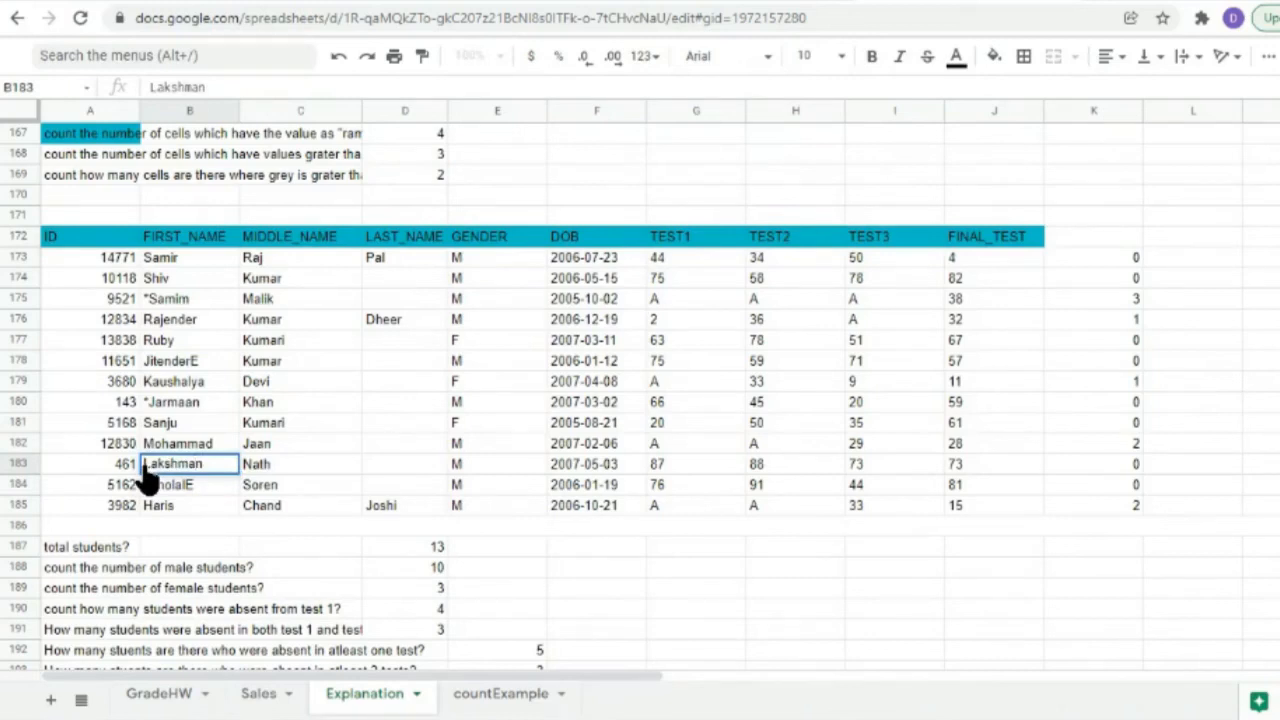
type("?")
Add a question mark in front of the first name in cell B185.
double_click(150, 508)
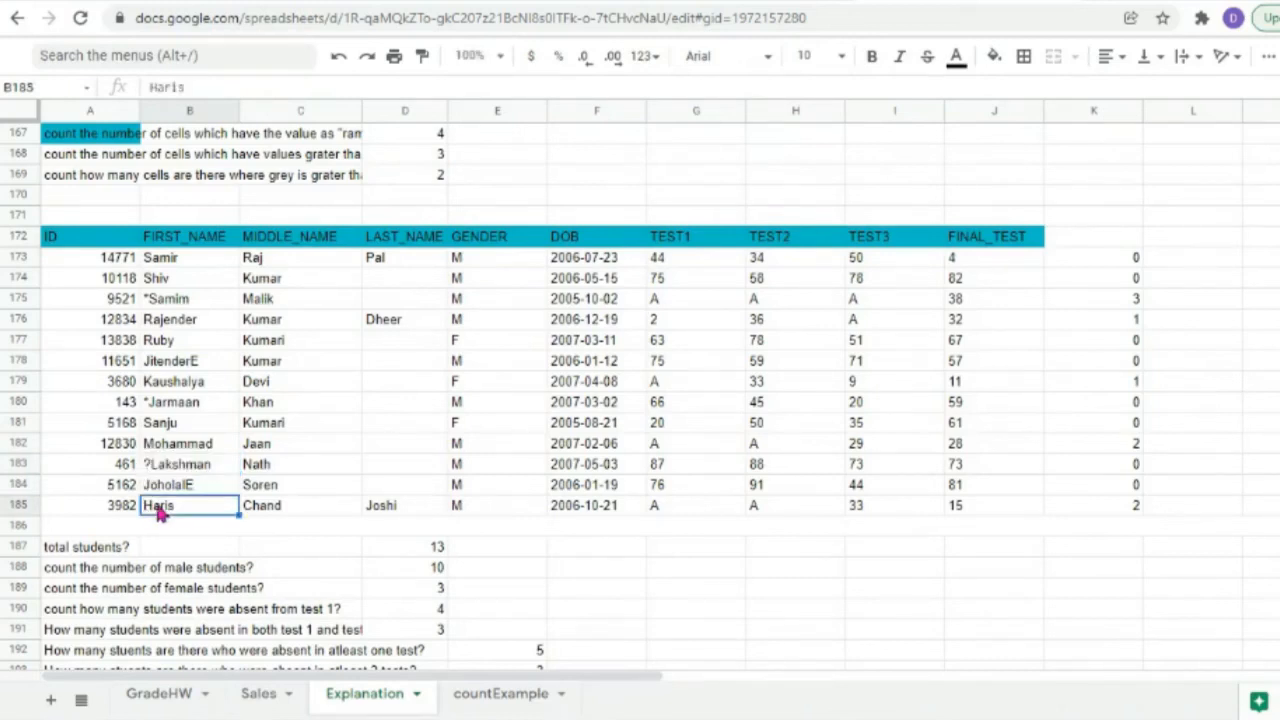
type("?")
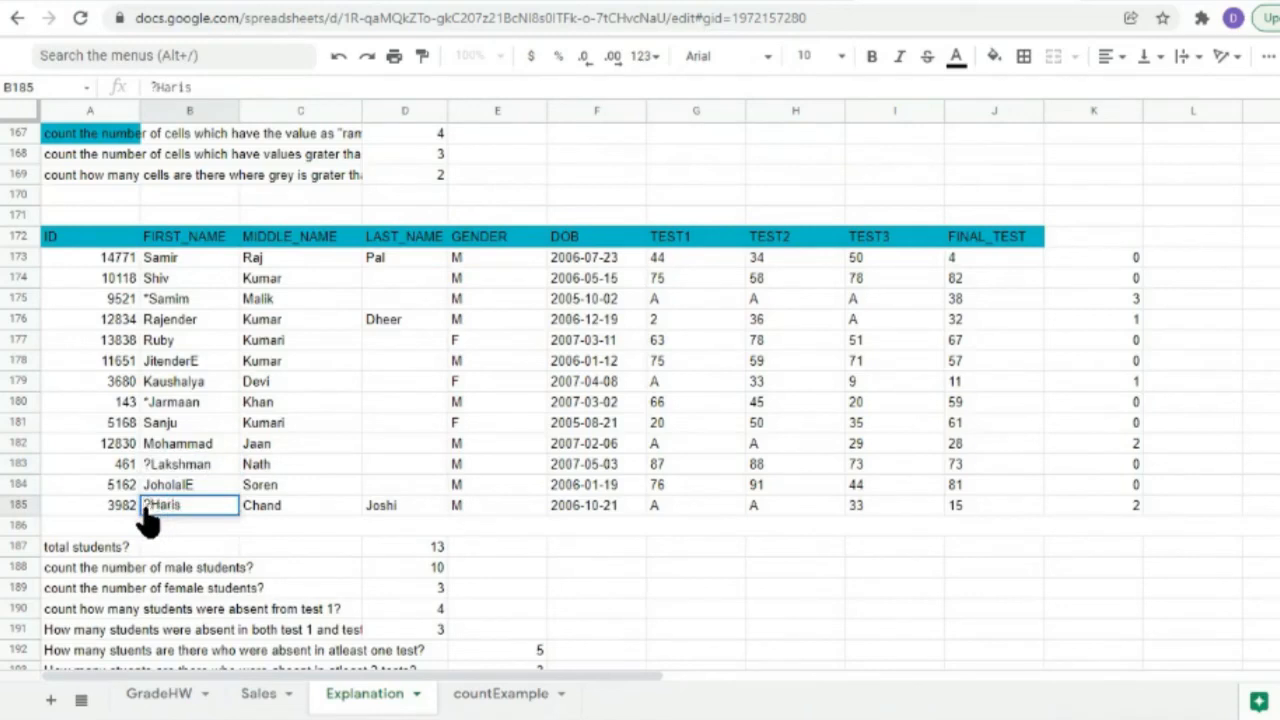
left_click(185, 468)
left_click(148, 406)
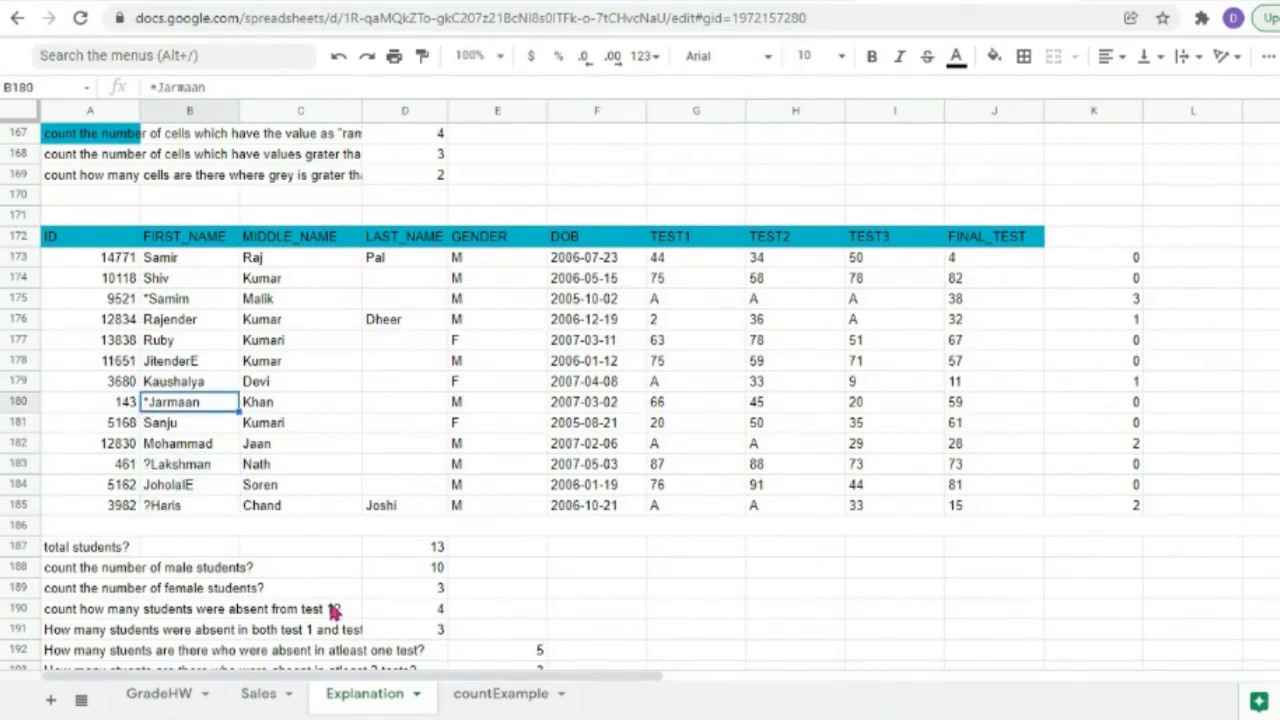
Review the COUNTIF formula in cell B201 that counts names with exactly 5 characters.
scroll(330, 580, "down", 5)
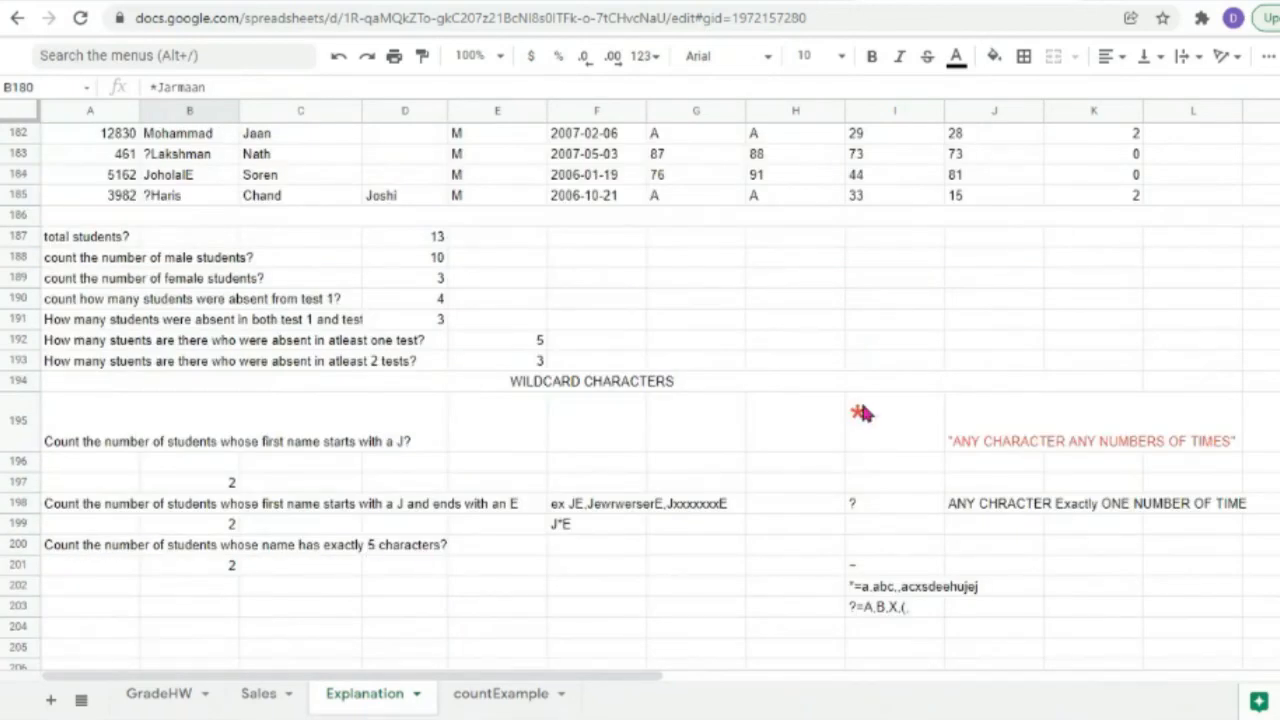
double_click(262, 548)
left_click(72, 555)
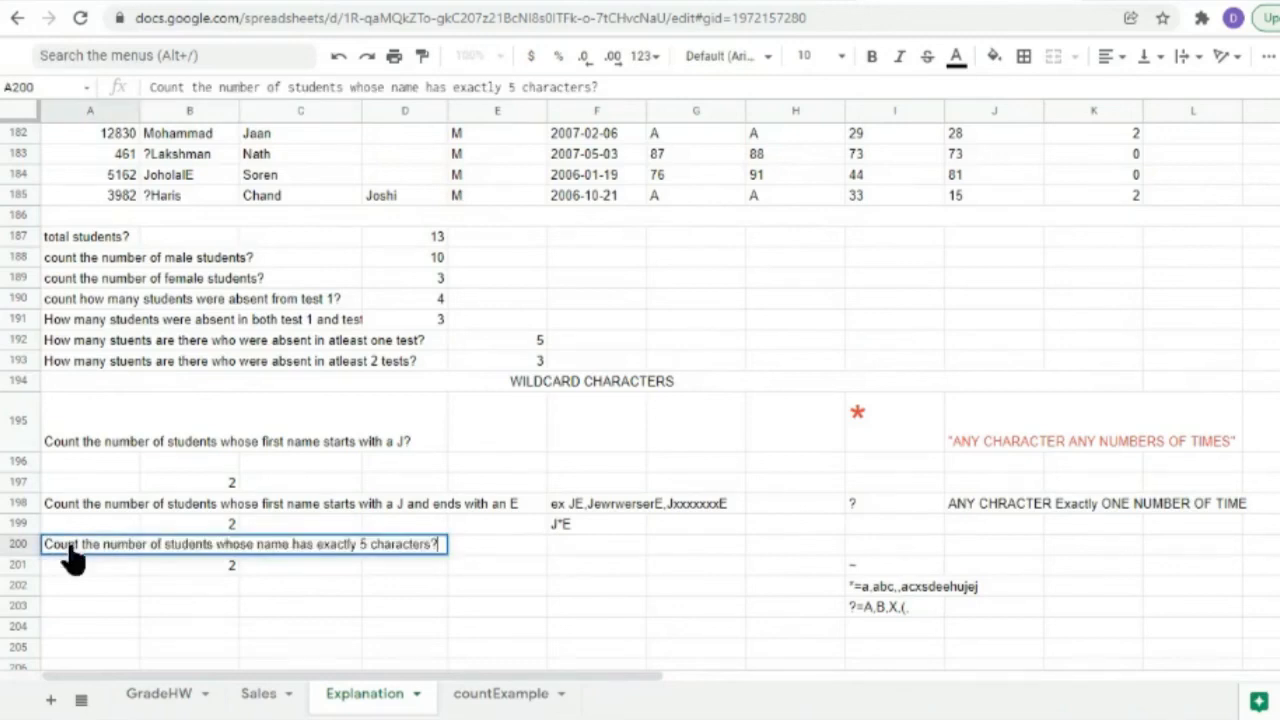
left_click(176, 565)
double_click(176, 565)
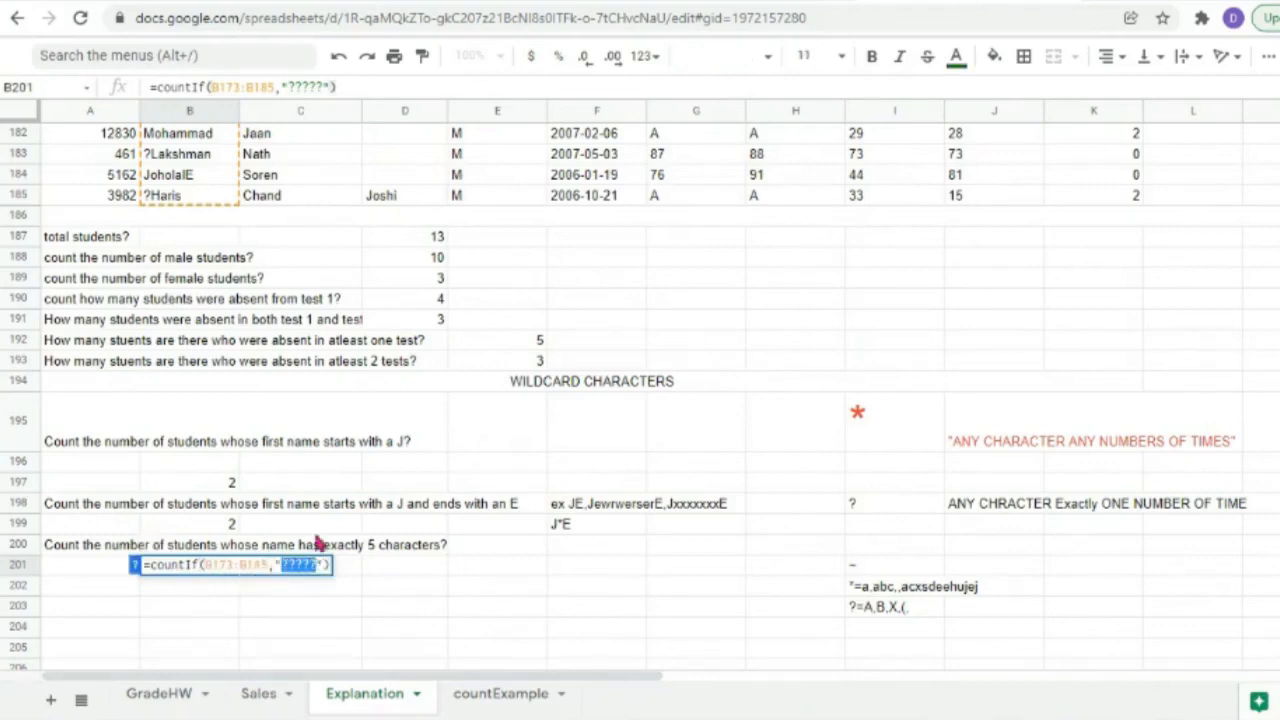
left_click(232, 599)
Examine the first names that begin with a literal asterisk or question mark in cells B175, B180, B183 and B185.
scroll(238, 615, "up", 3)
scroll(238, 615, "down", 3)
scroll(237, 531, "up", 5)
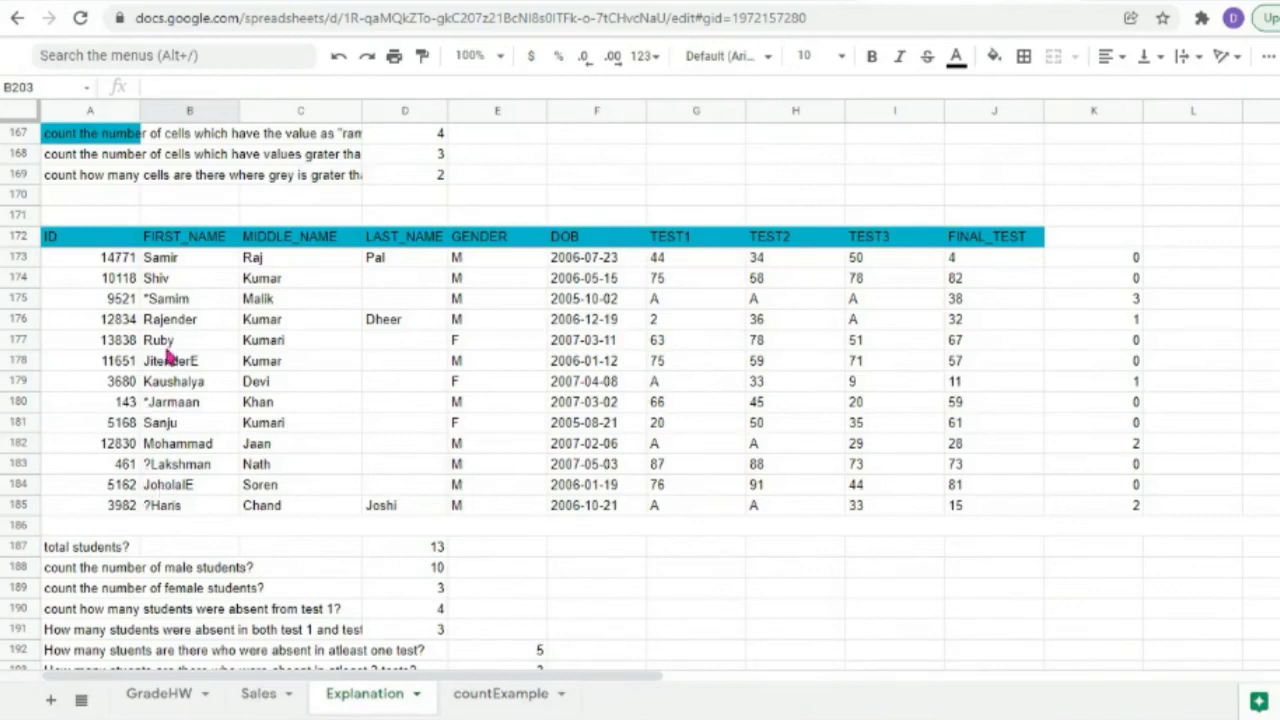
double_click(148, 300)
left_click(145, 303)
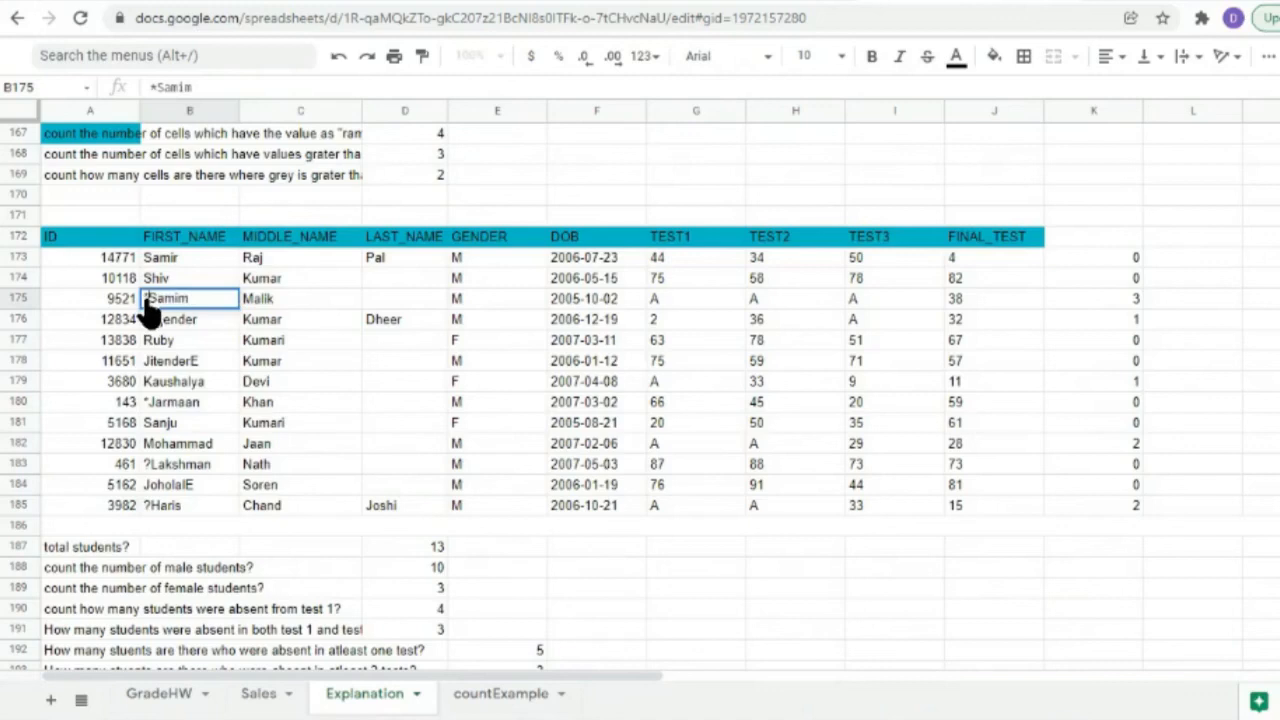
double_click(150, 405)
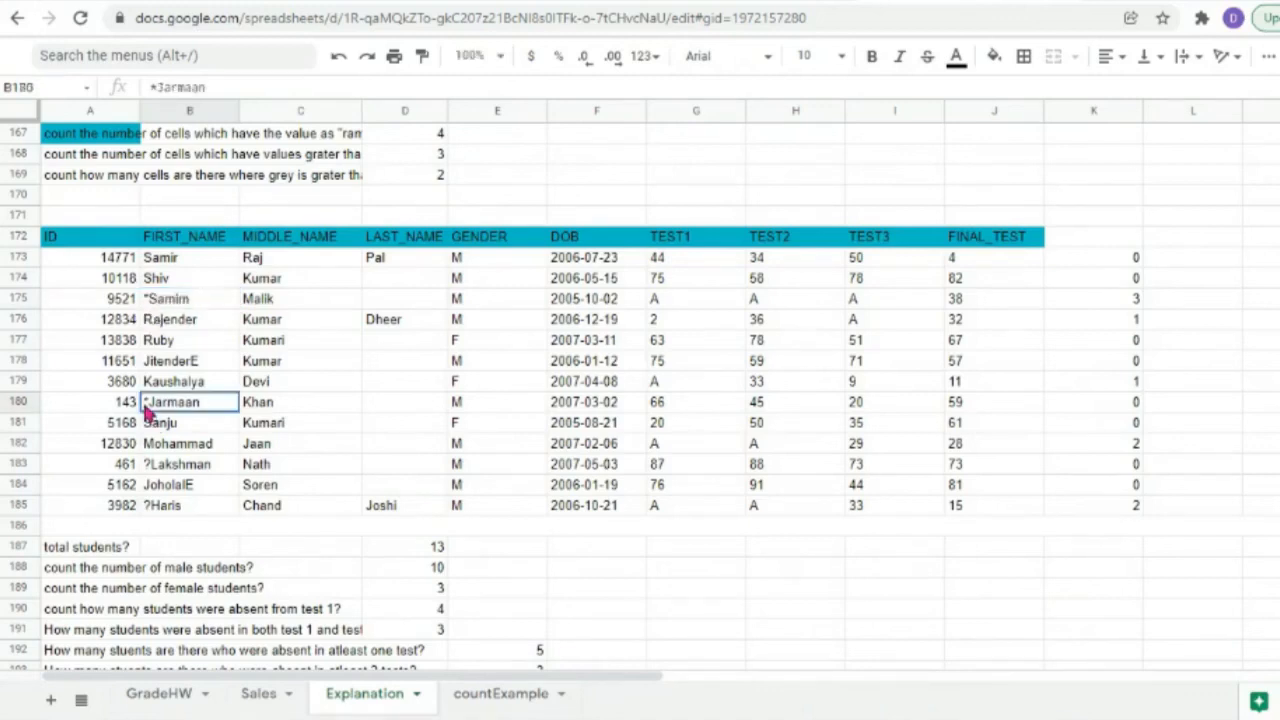
left_click(152, 466)
left_click(150, 506)
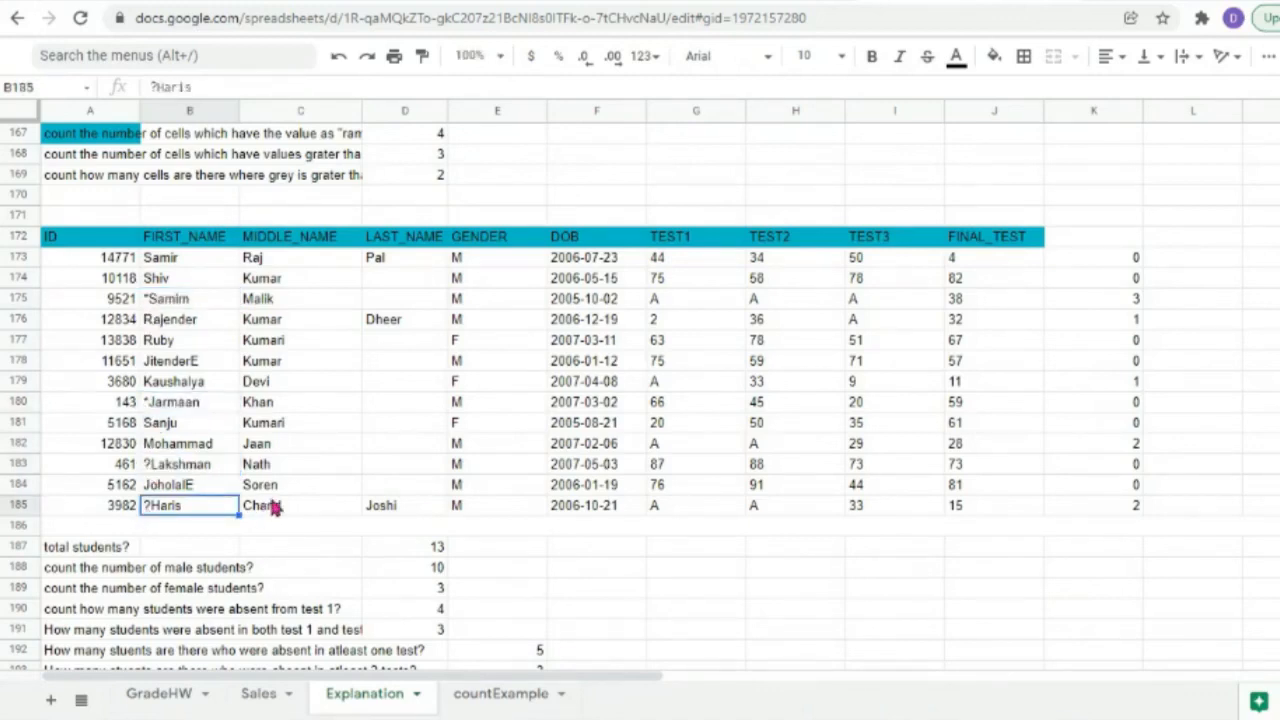
Enter the question "Count how many first names are there those start with a *?" in cell A202.
scroll(275, 508, "down", 3)
scroll(275, 508, "down", 3)
left_click(78, 546)
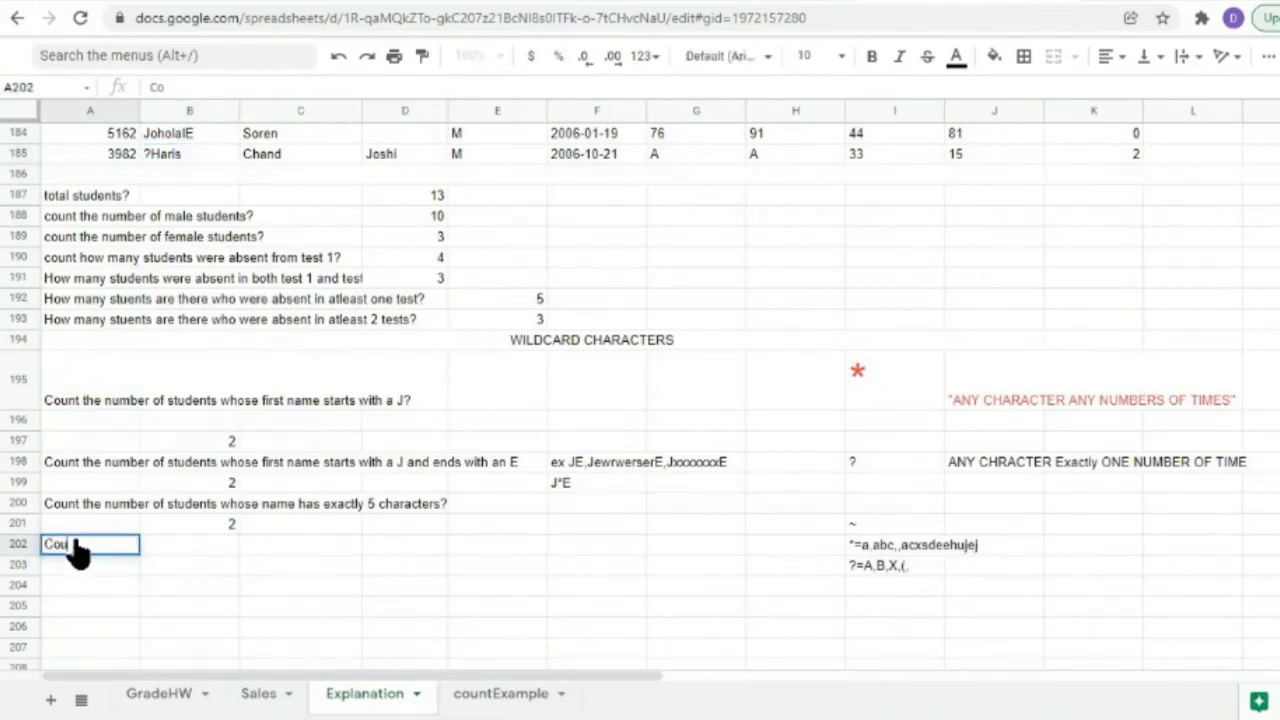
type("Count how man")
key("BackSpace")
key("BackSpace")
type("any first")
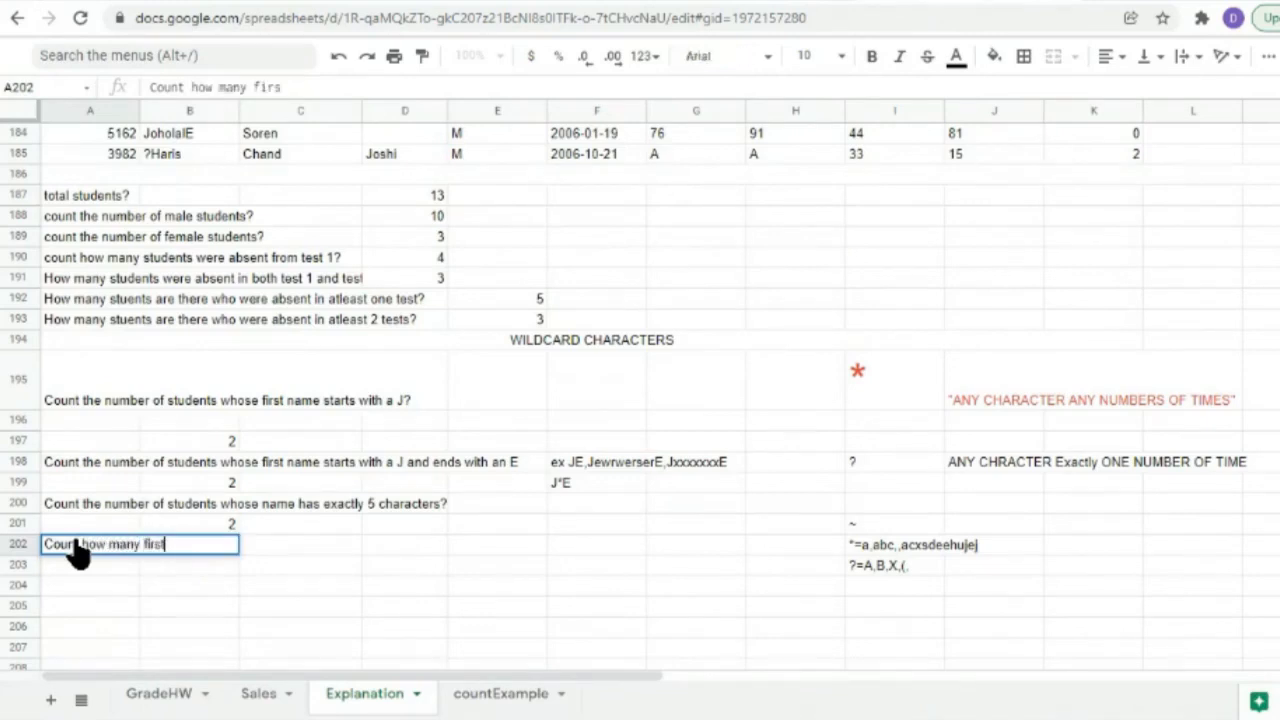
type(" names are there th")
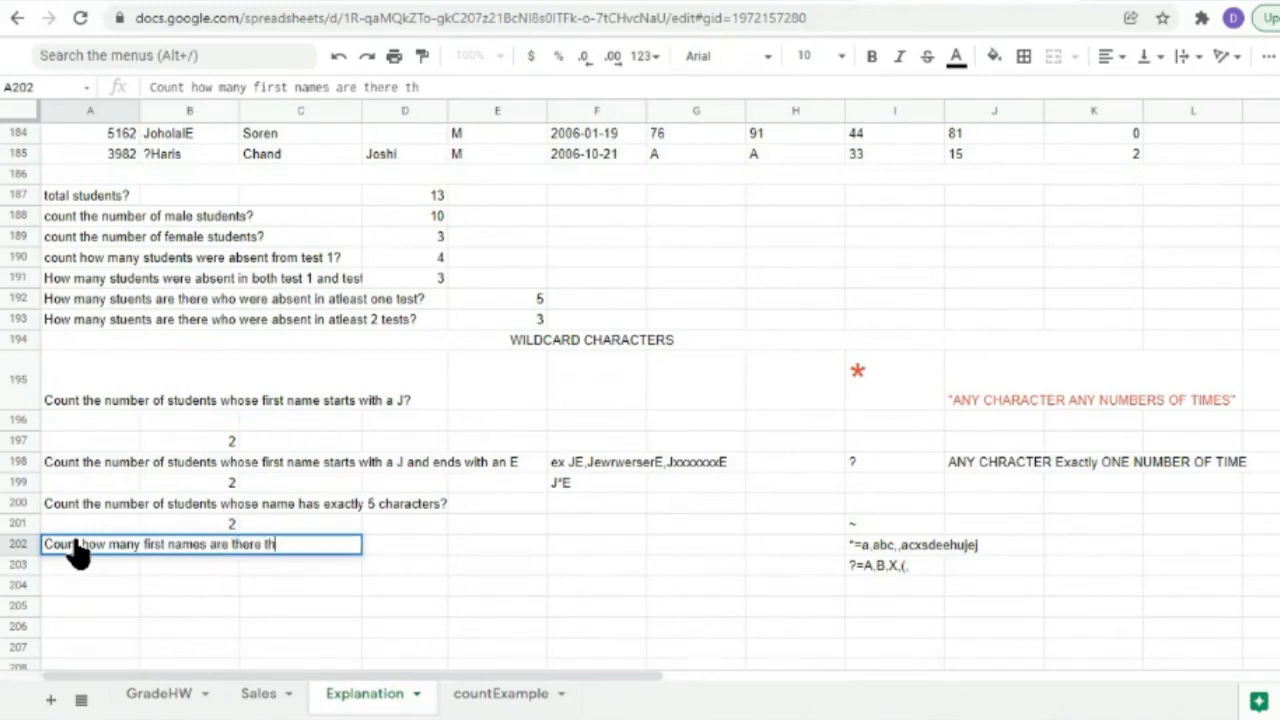
type("ase start")
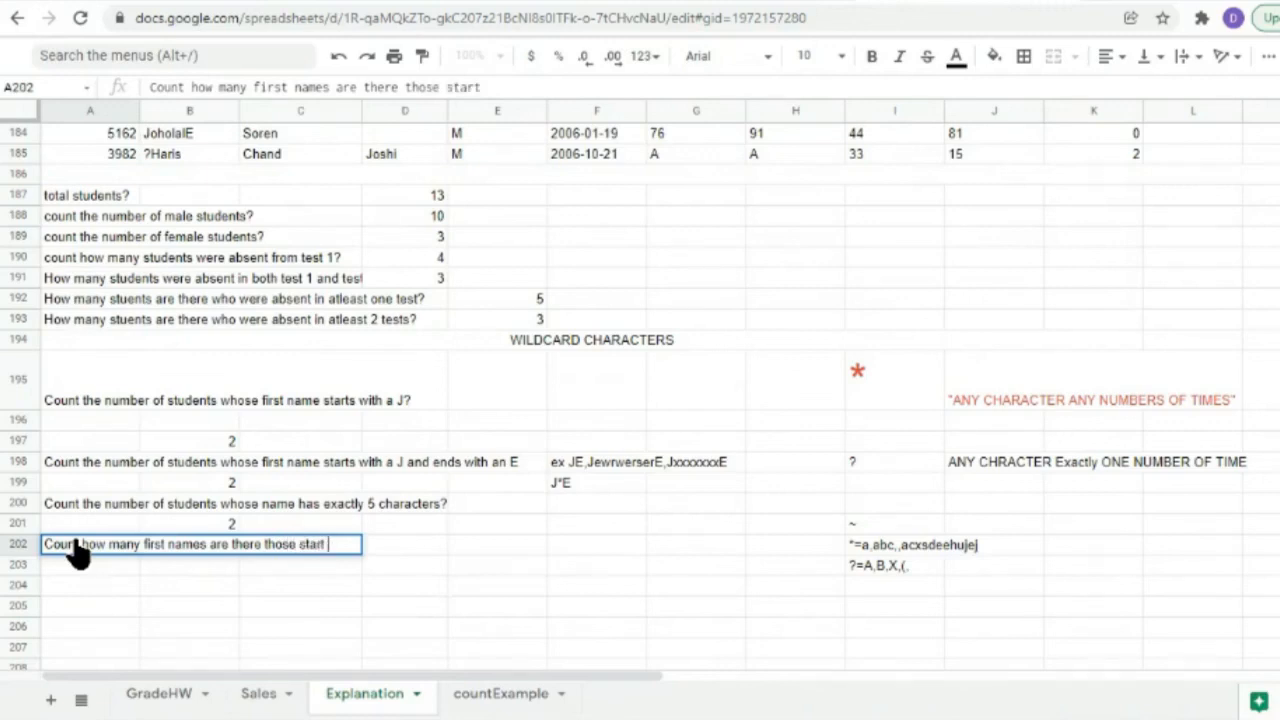
type(" with a *?")
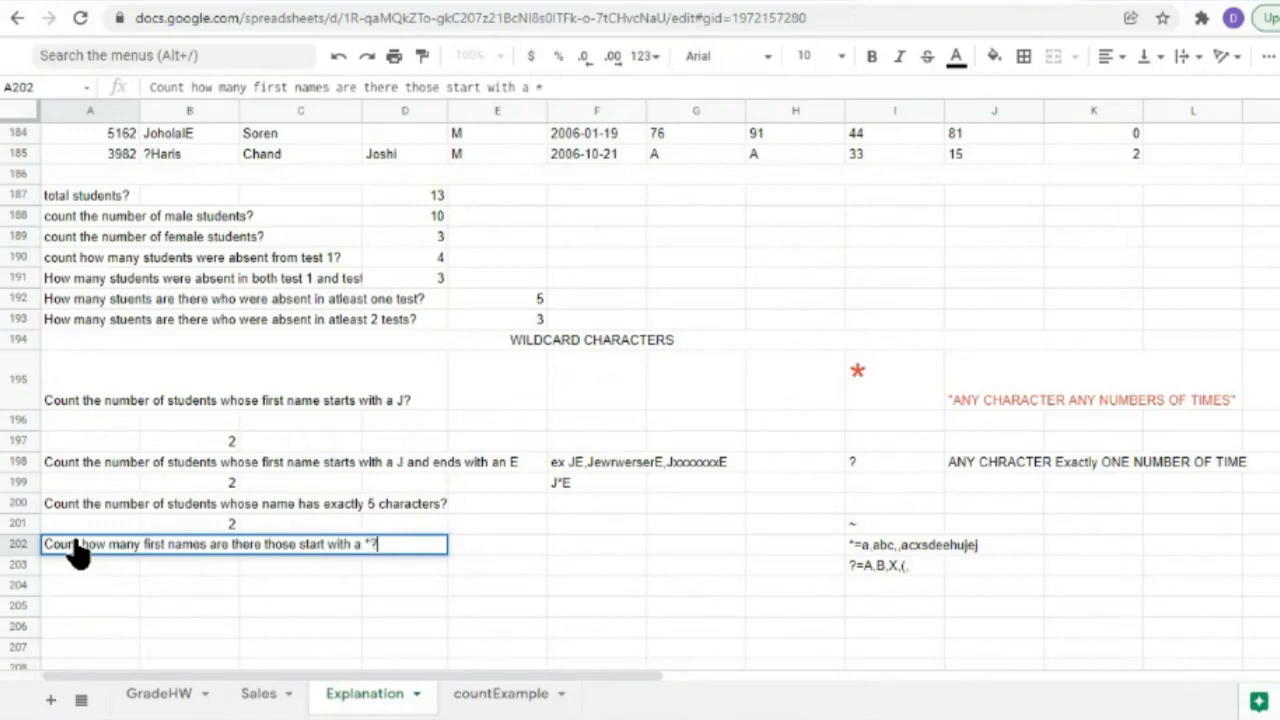
Copy the question from A202 into cell A204 and replace its asterisk with the letter H.
left_click(80, 586)
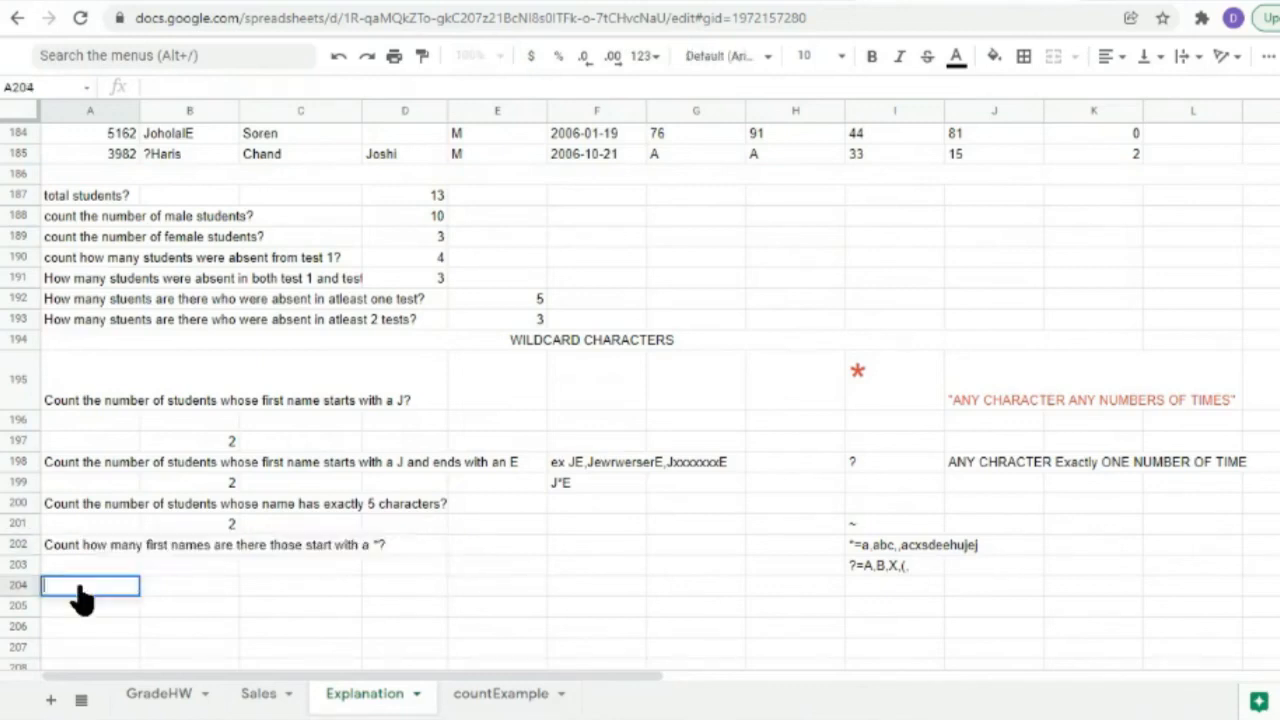
type("Count")
double_click(54, 548)
left_click_drag(44, 544, 417, 563)
key("ctrl+c")
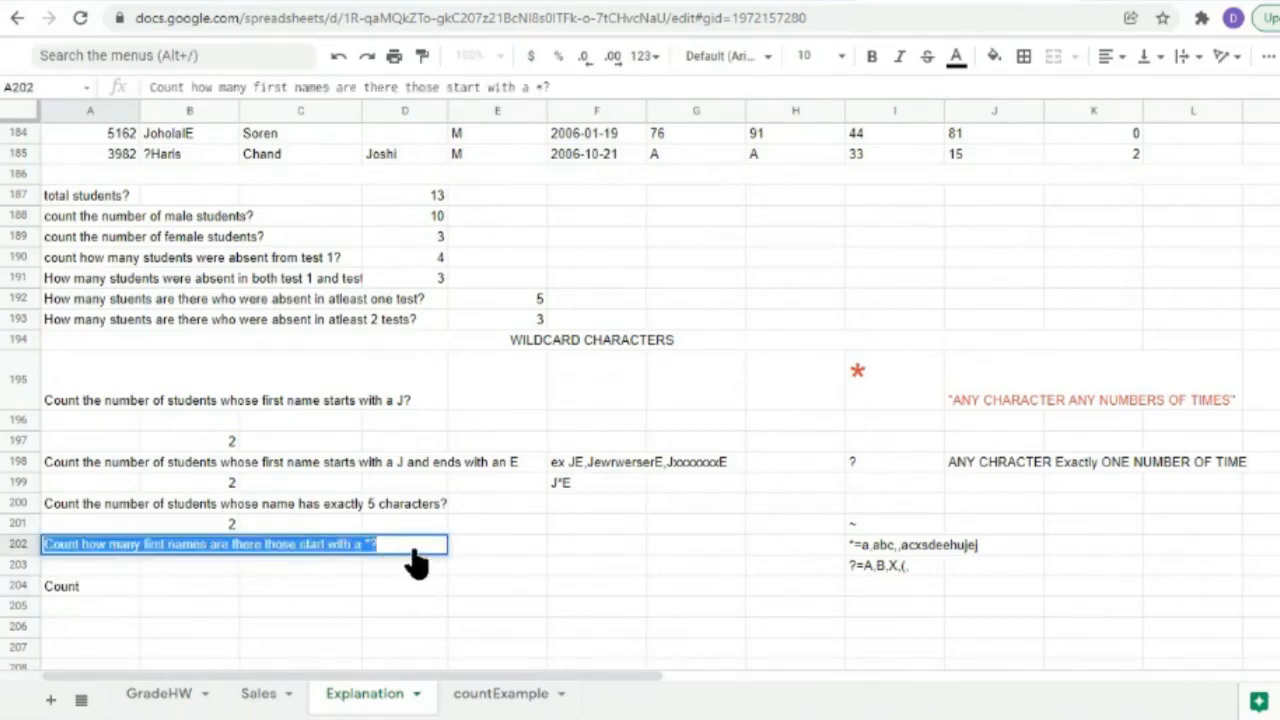
left_click(80, 588)
key("BackSpace")
key("ctrl+v")
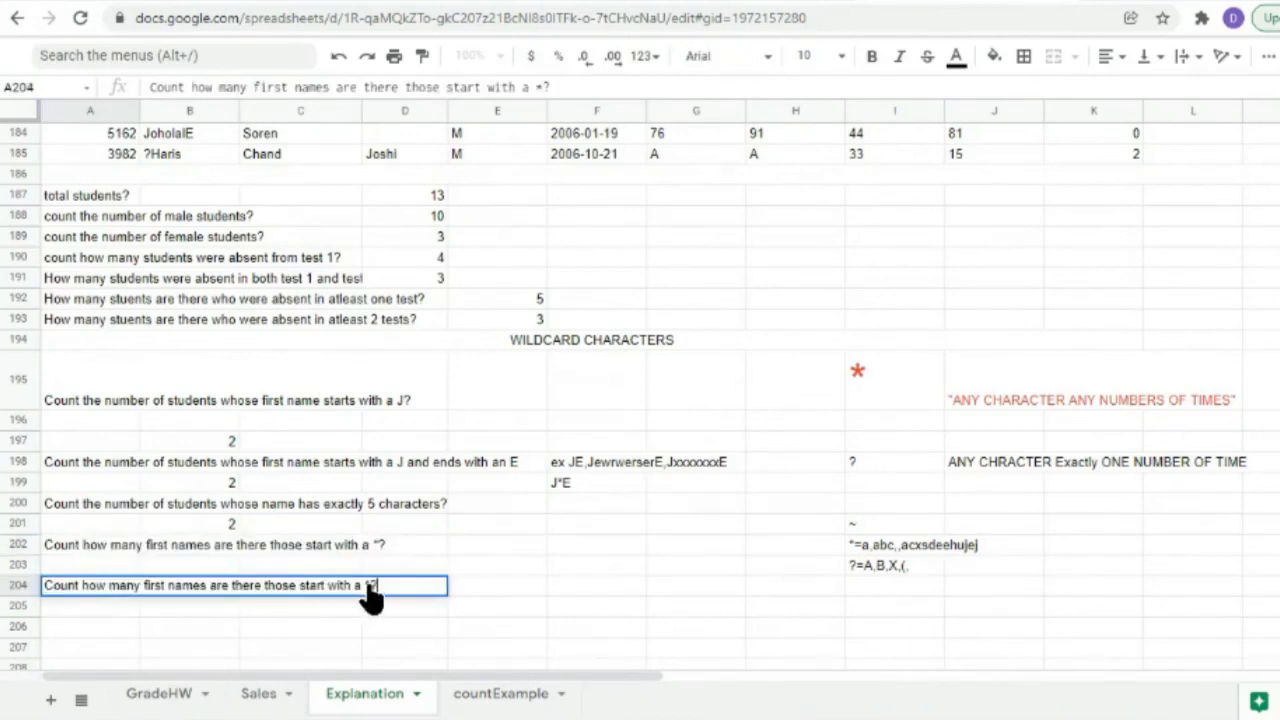
key("BackSpace")
key("Return")
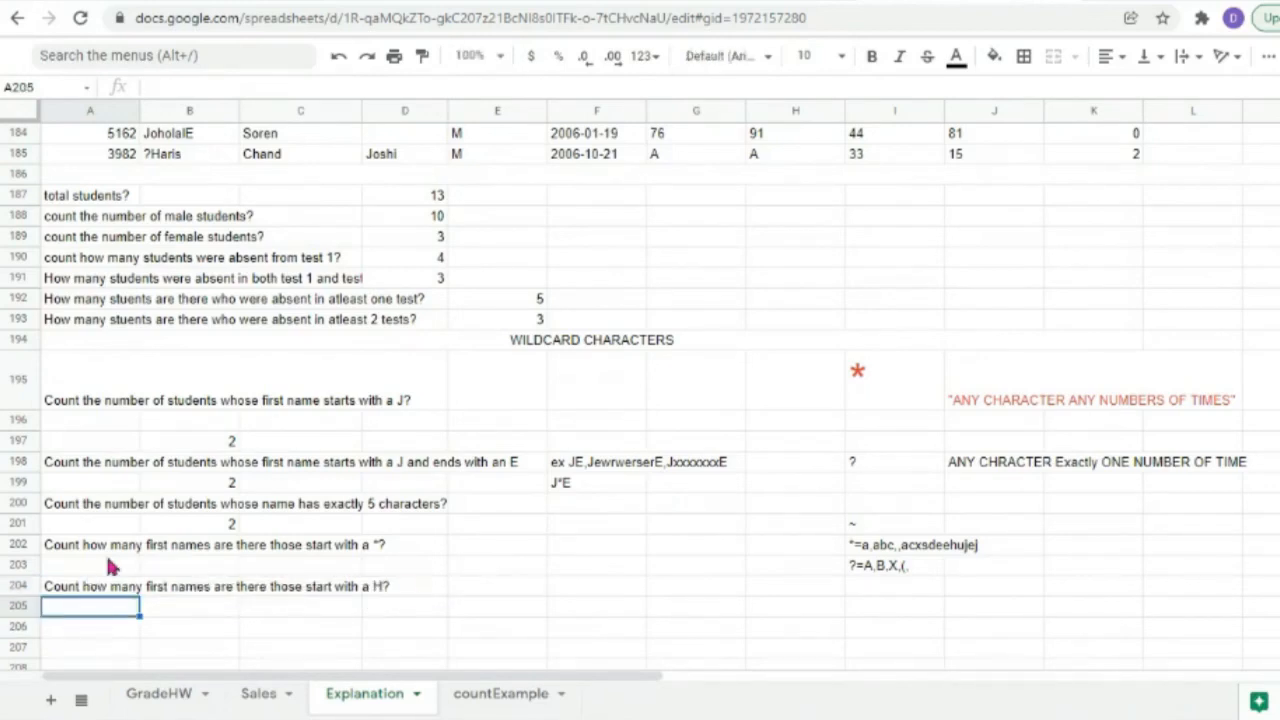
Enter =countif(B173:B185,"=H*") in cell B205 to count the first names starting with H.
scroll(407, 592, "down", 1)
scroll(400, 590, "down", 2)
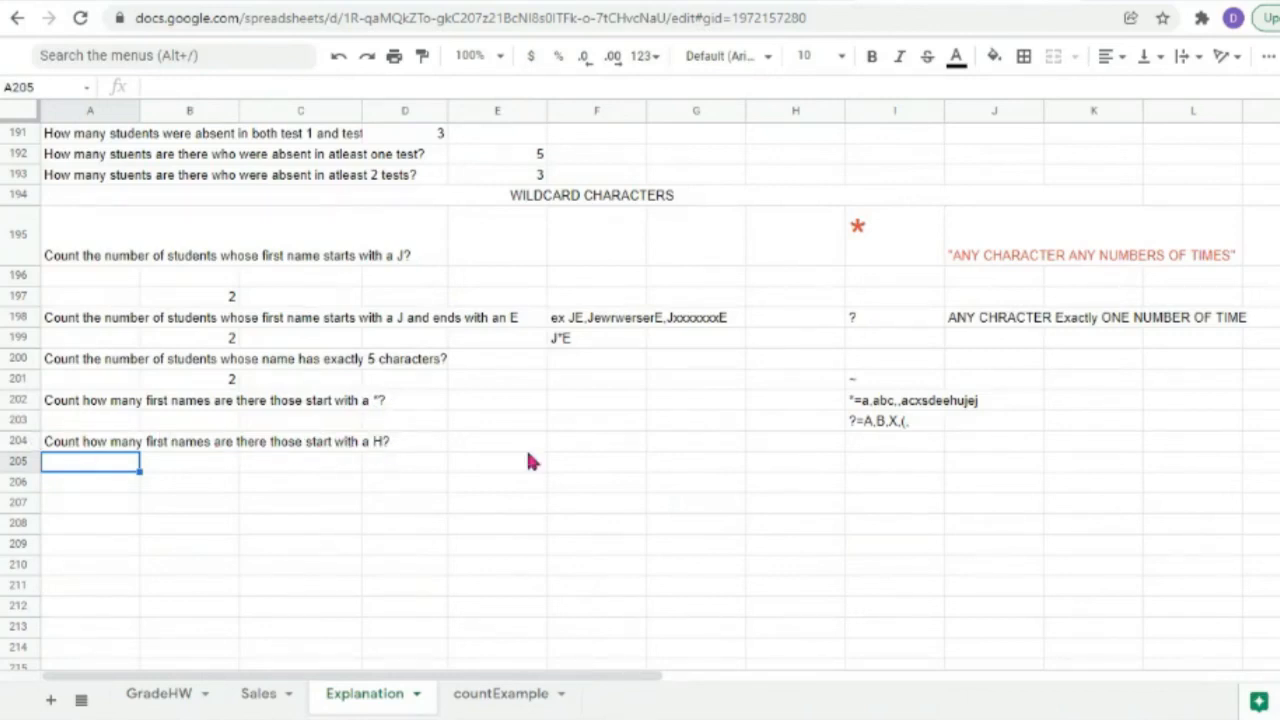
left_click(170, 468)
type("=")
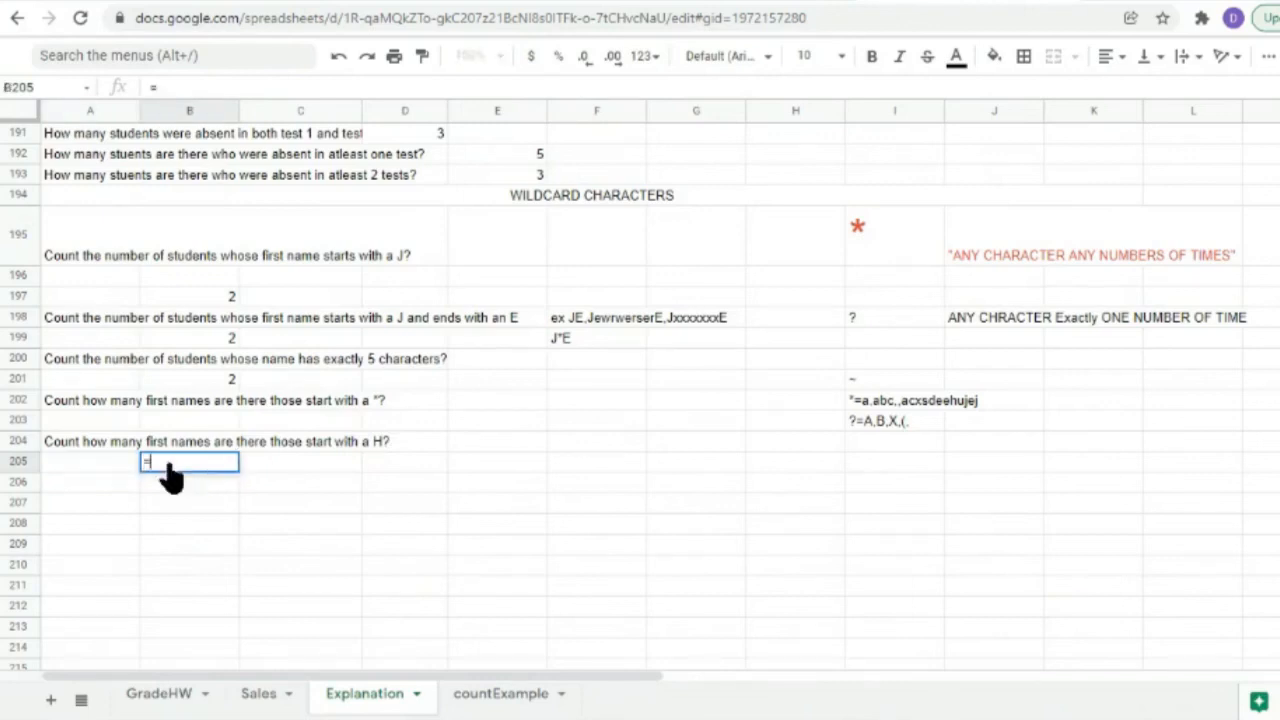
type("countif(")
scroll(290, 230, "up", 5)
left_click_drag(198, 325, 193, 163)
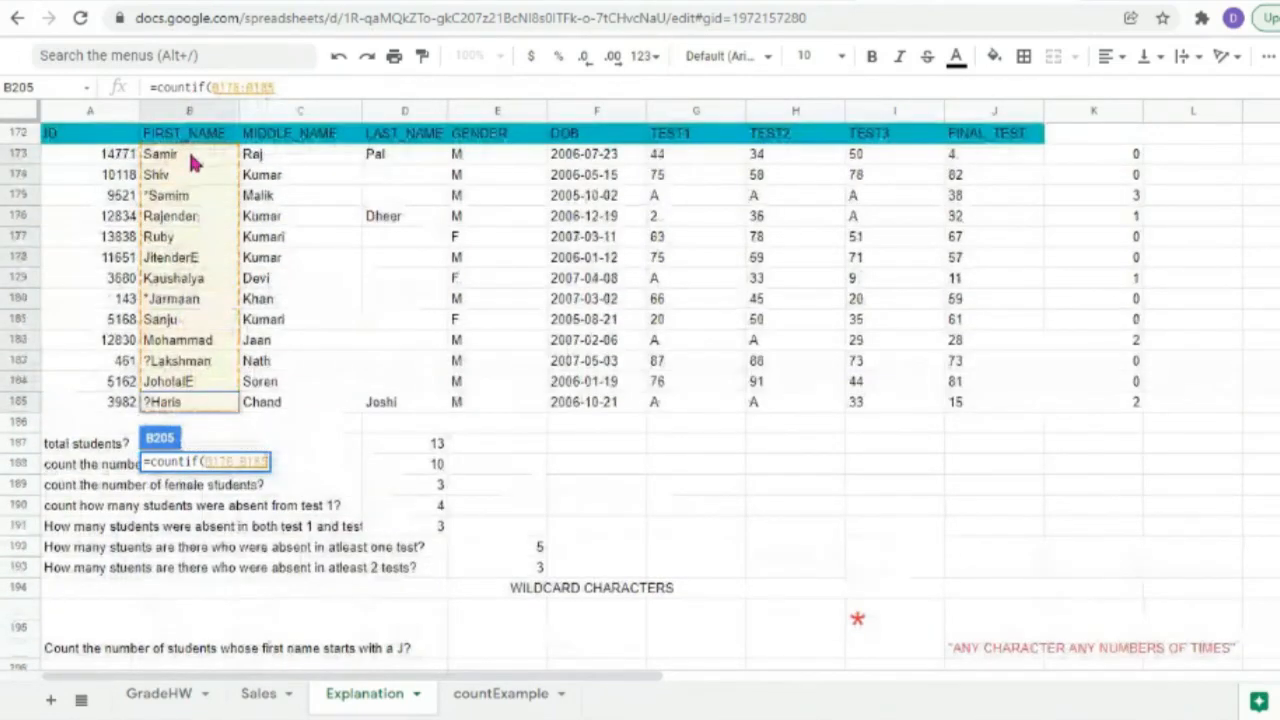
type(",\"")
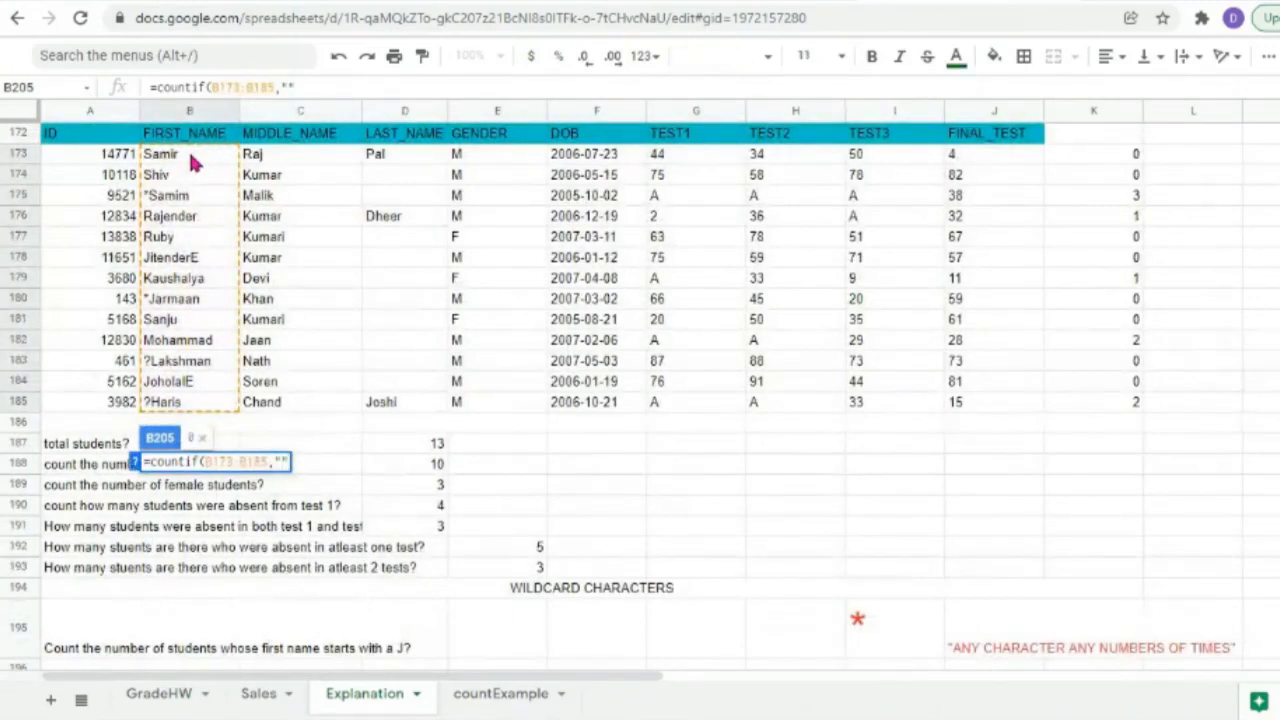
type("=")
key("BackSpace")
type("H")
type("*")
type("=")
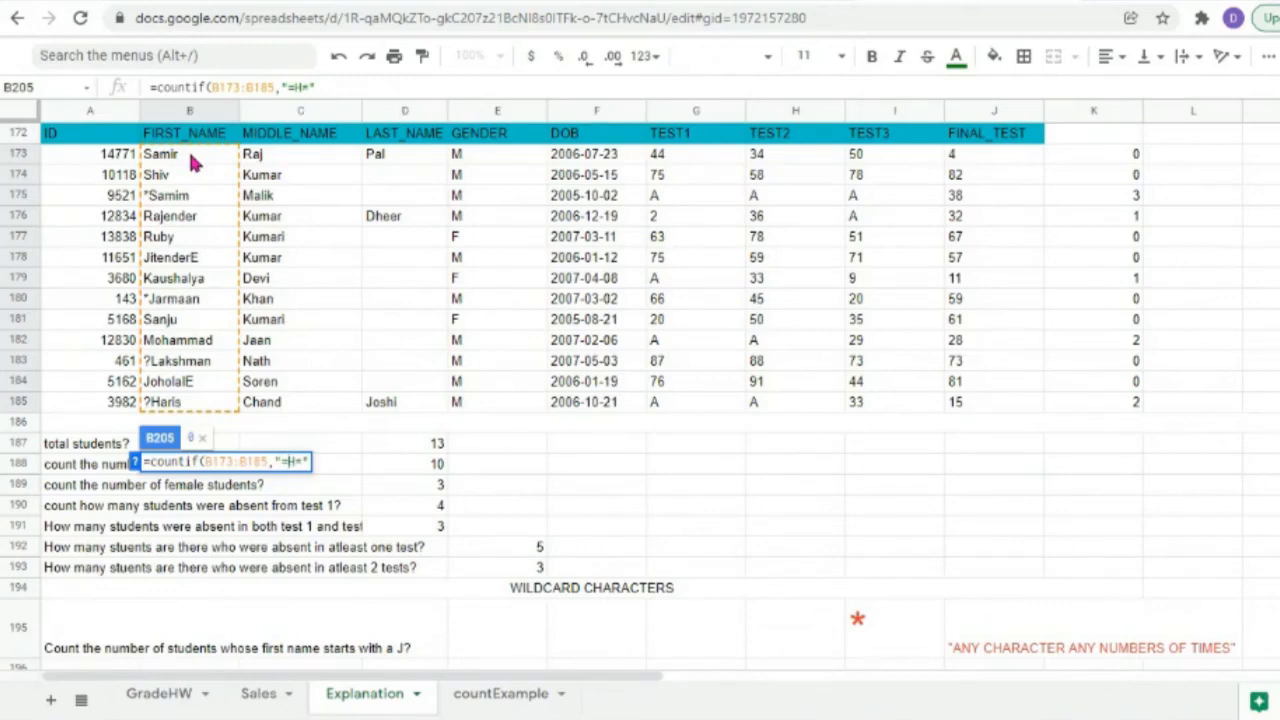
key("Return")
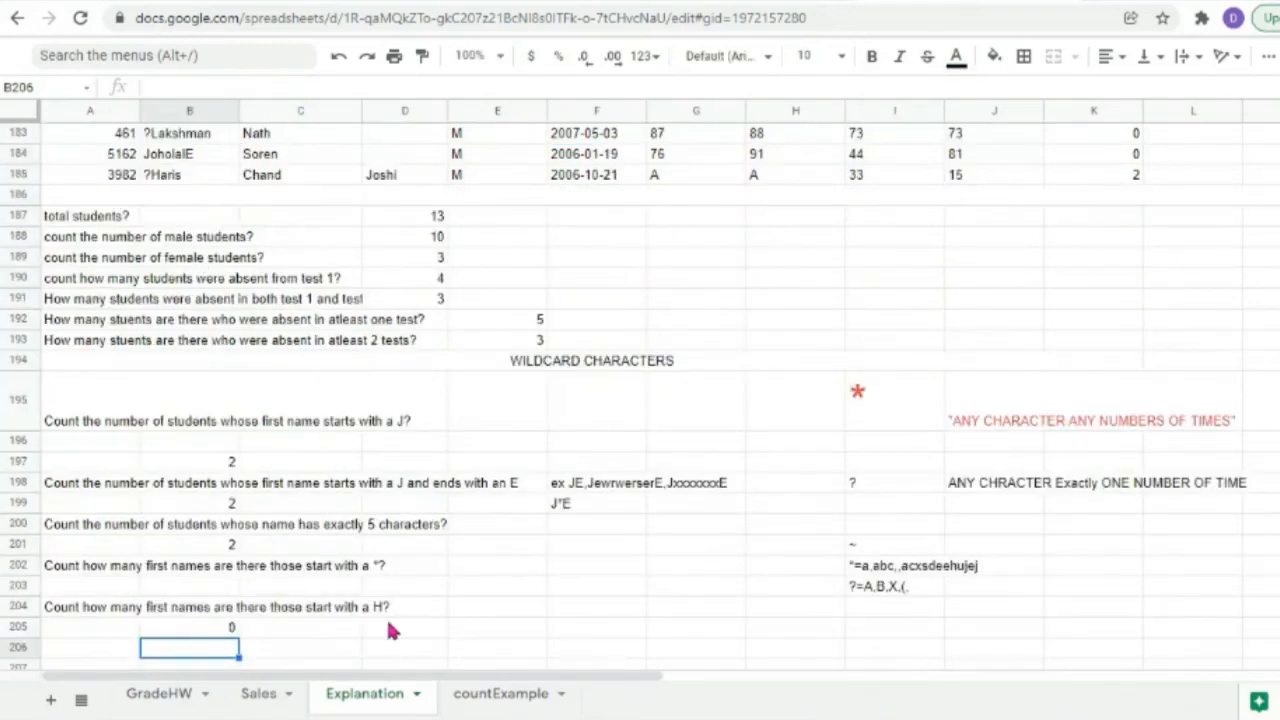
Add the letter H in front of the first name in cell B174.
scroll(225, 348, "up", 4)
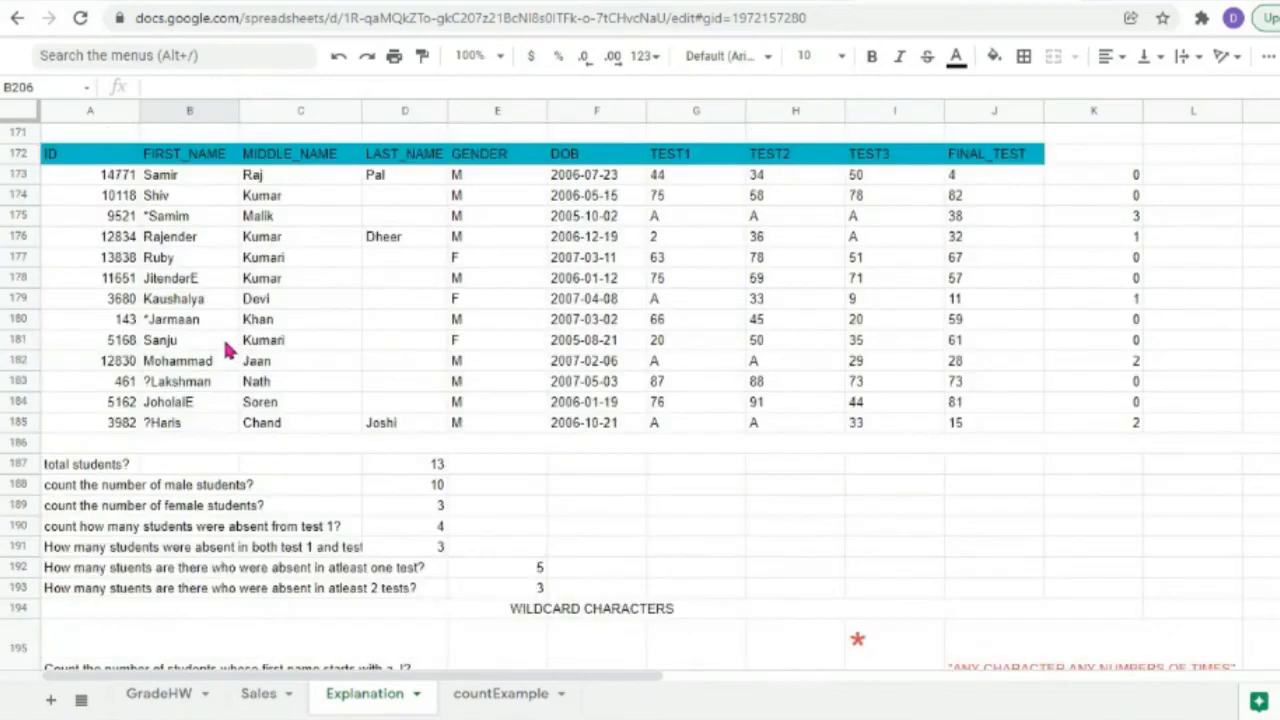
left_click(150, 198)
type("H")
Add the letter H in front of the first name in cell B181.
left_click(148, 342)
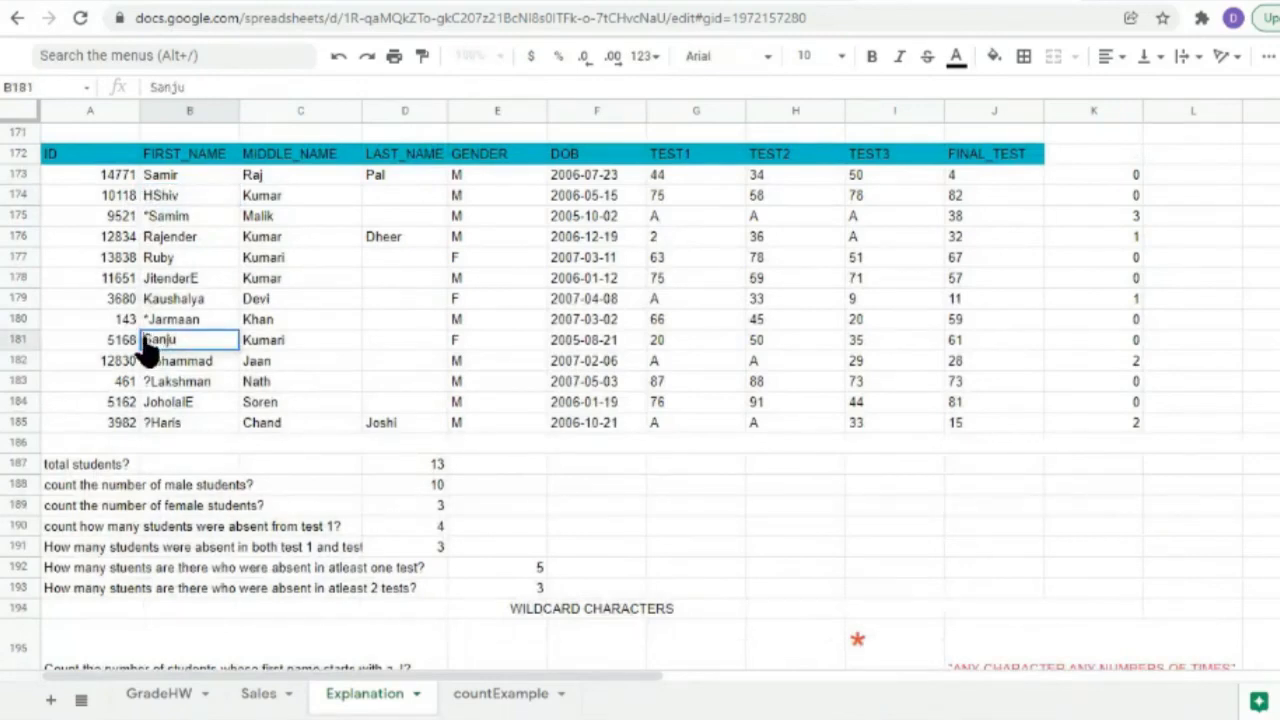
double_click(148, 345)
type("H")
key("Return")
Remove the equals sign from the criterion in cell B205 so the formula reads =countif(B173:B185,"H*"), and reopen it for review.
scroll(180, 370, "down", 4)
double_click(200, 628)
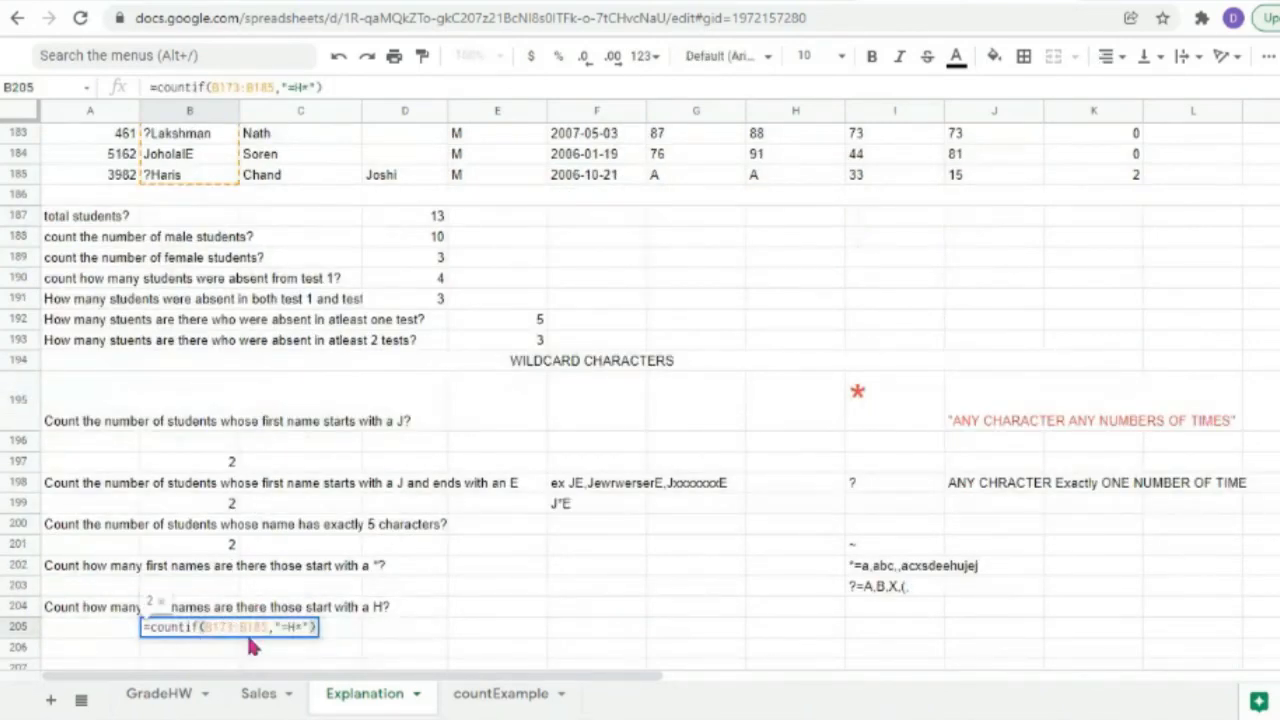
double_click(289, 630)
left_click(290, 629)
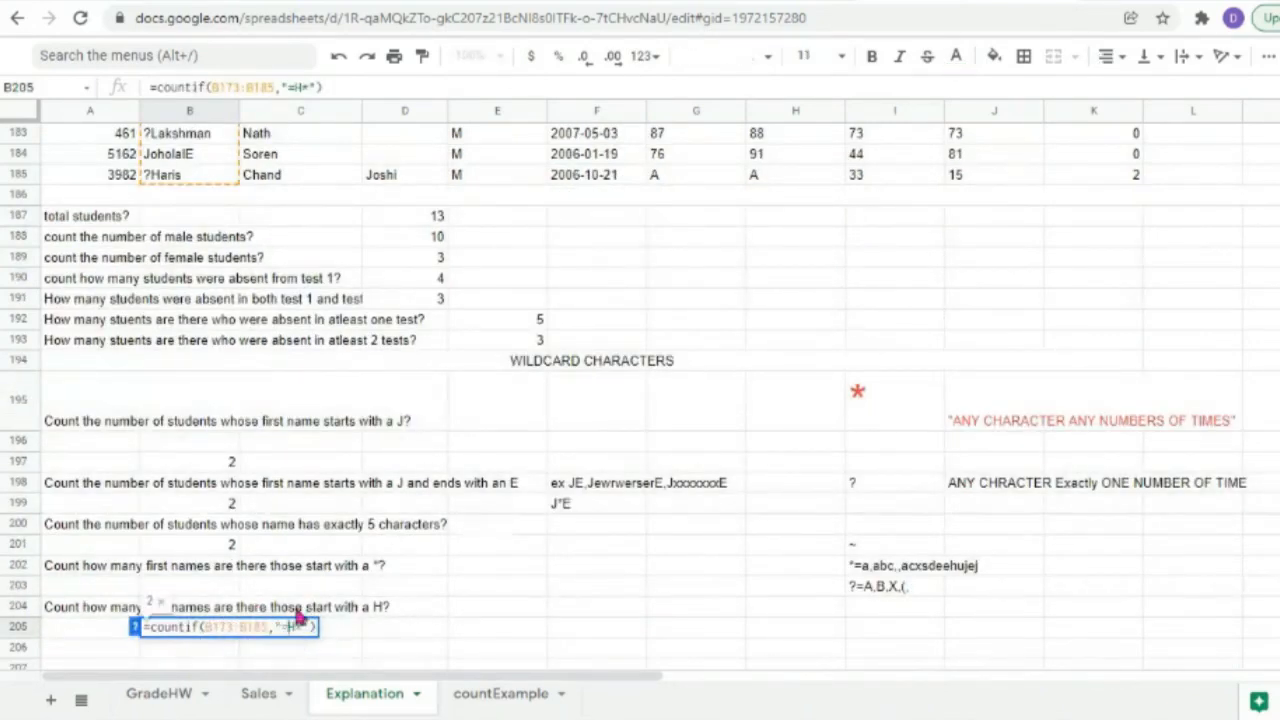
key("Return")
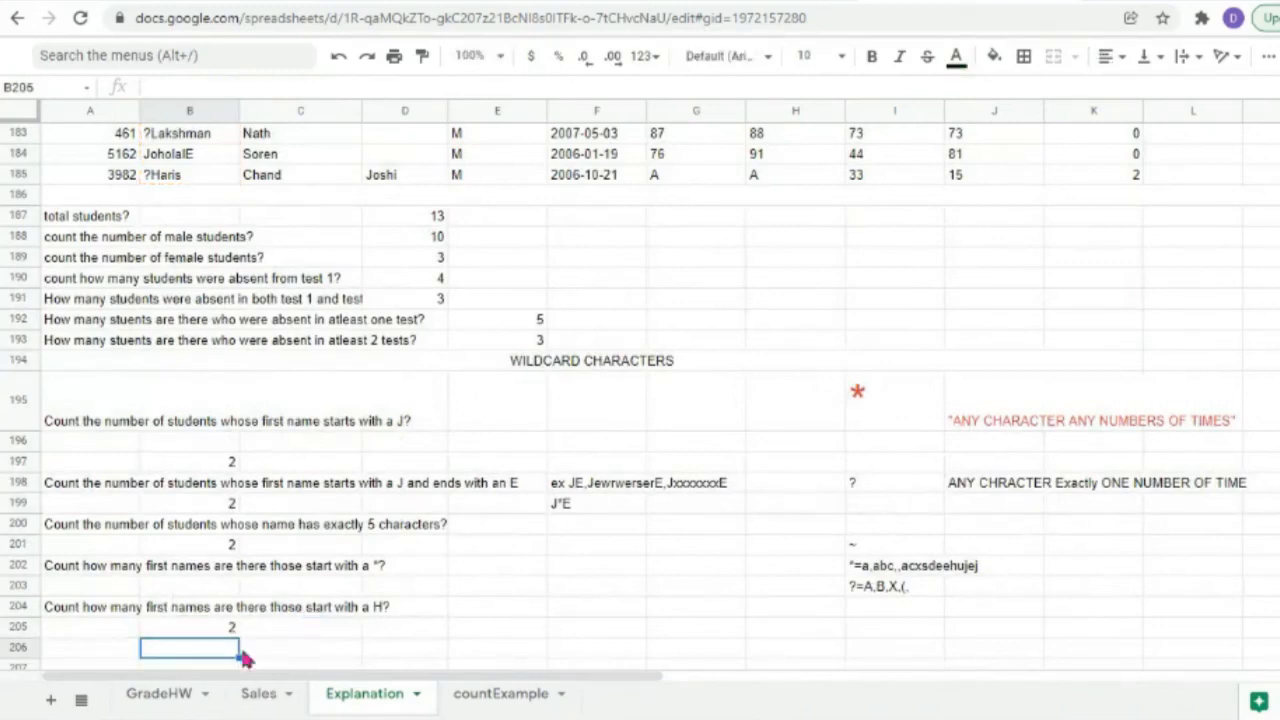
double_click(211, 630)
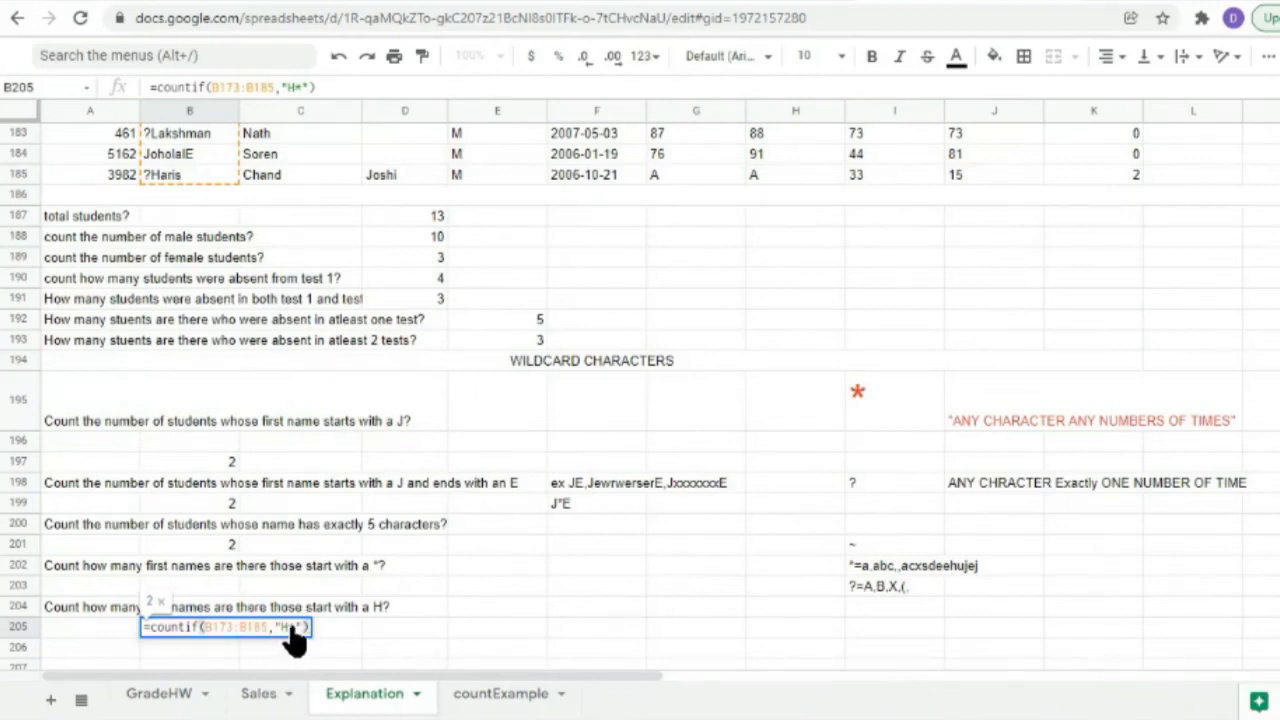
Copy the COUNTIF formula from cell B205 into cell B203, under the question about first names starting with *.
left_click(135, 636)
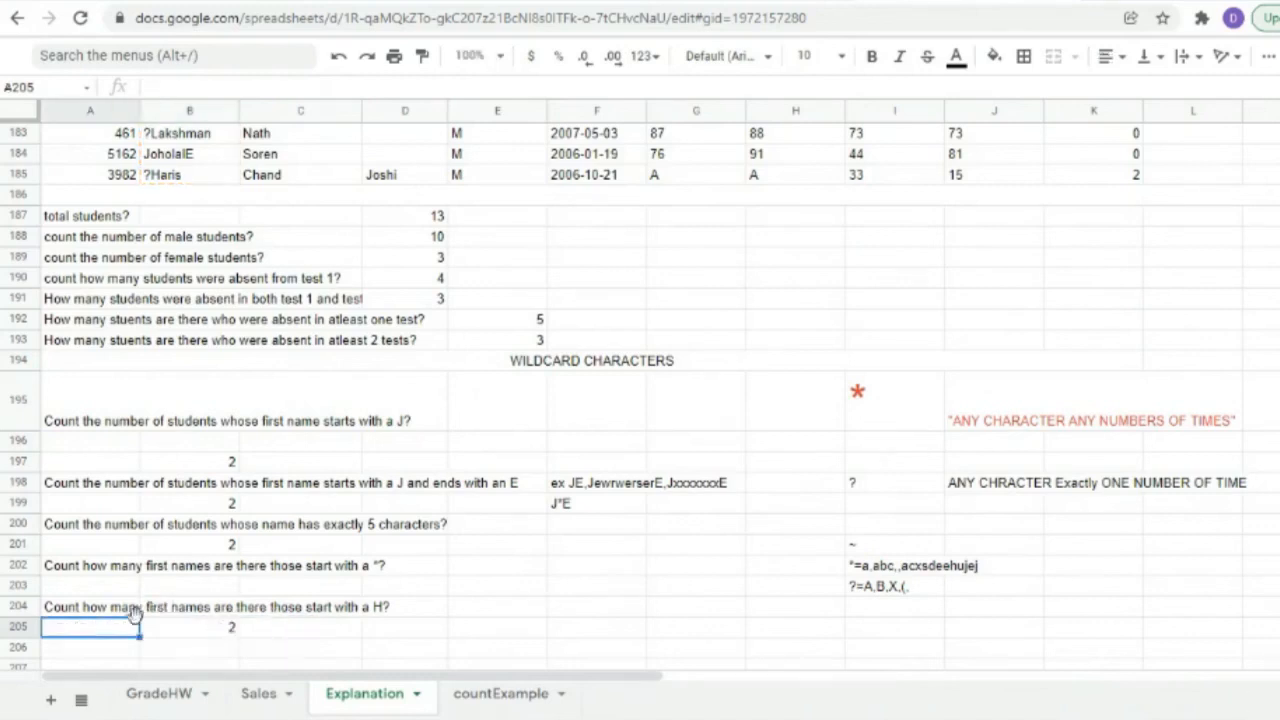
left_click(48, 610)
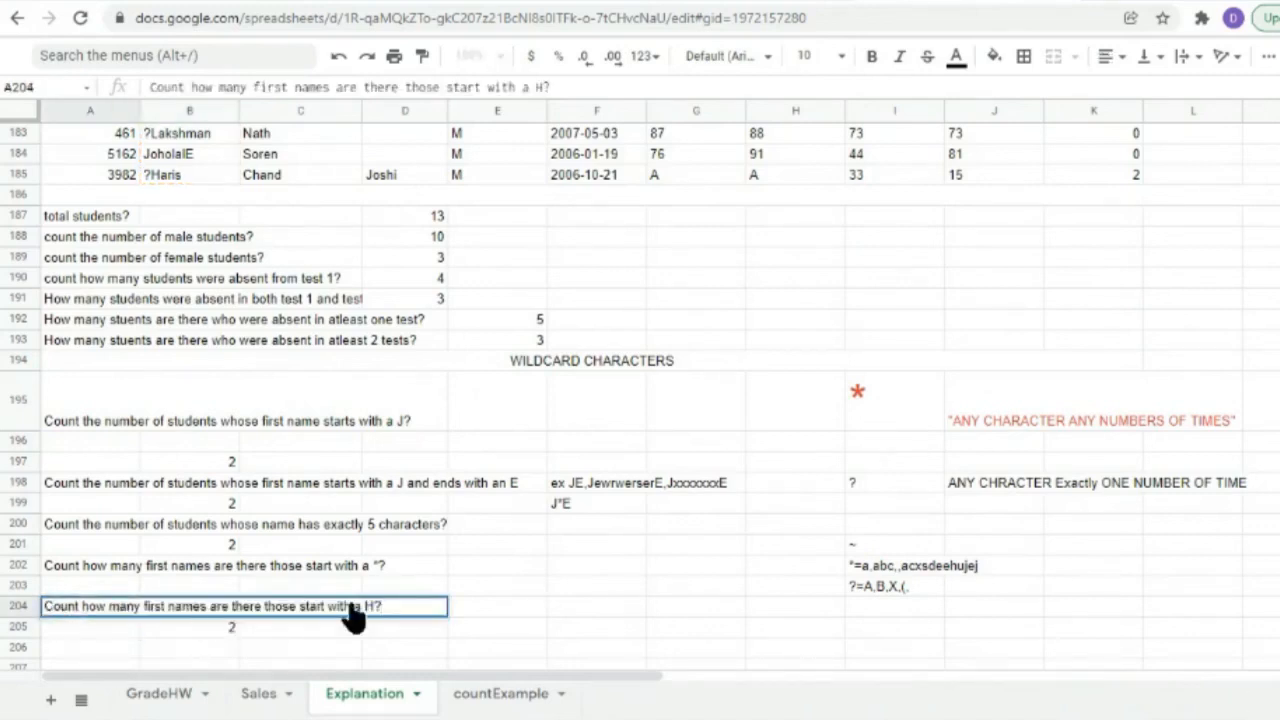
left_click(58, 572)
double_click(58, 572)
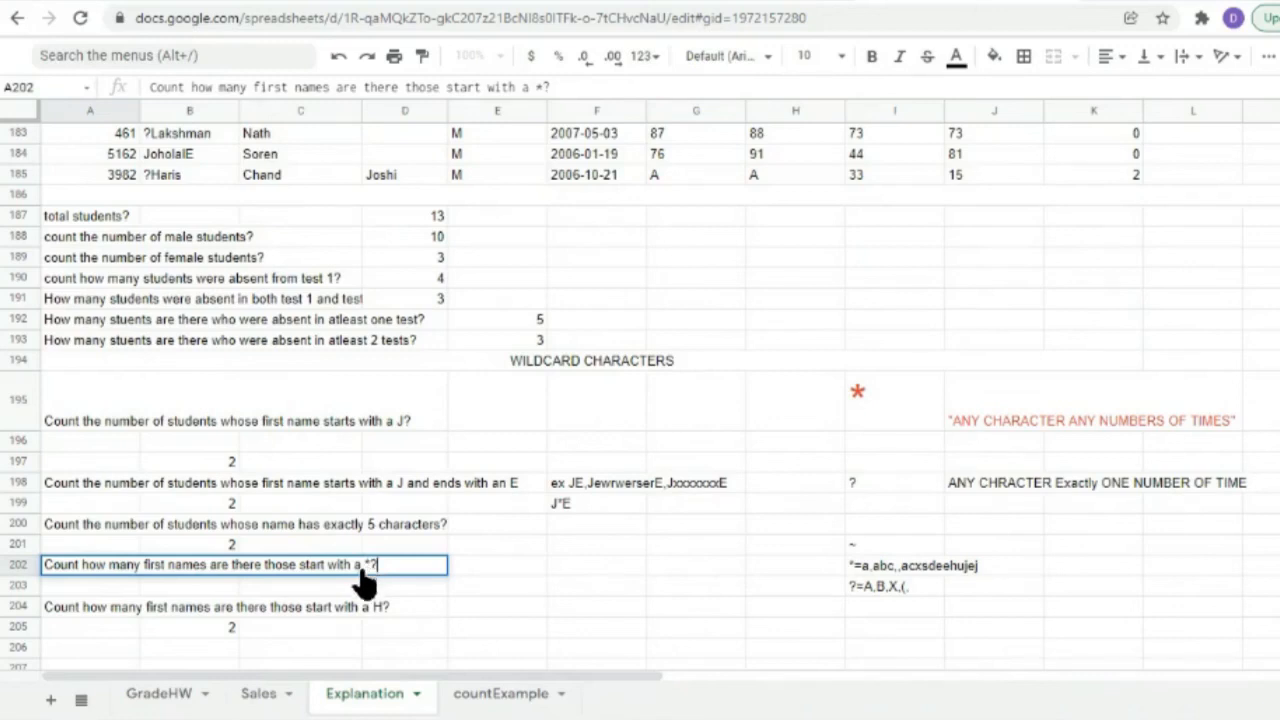
double_click(250, 628)
mouse_move(282, 628)
left_mouse_down()
mouse_move(143, 630)
mouse_move(295, 630)
left_mouse_up()
key("ctrl+c")
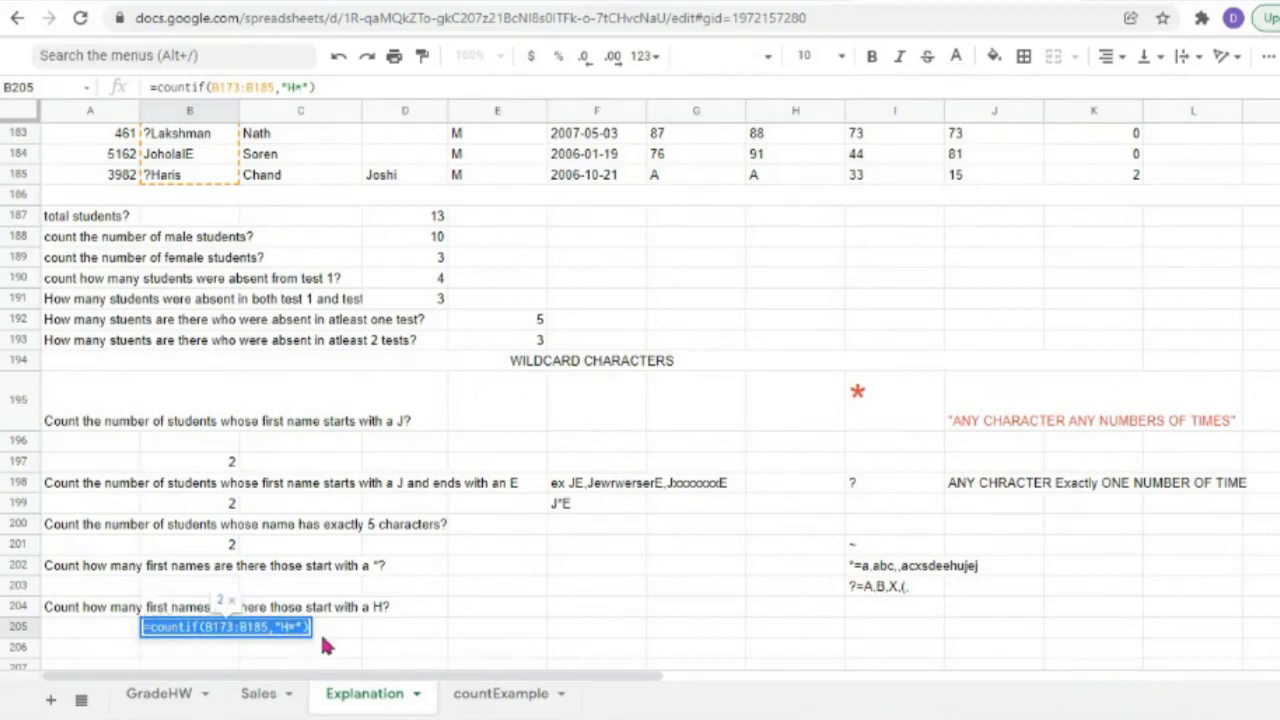
left_click(177, 592)
double_click(177, 592)
key("ctrl+v")
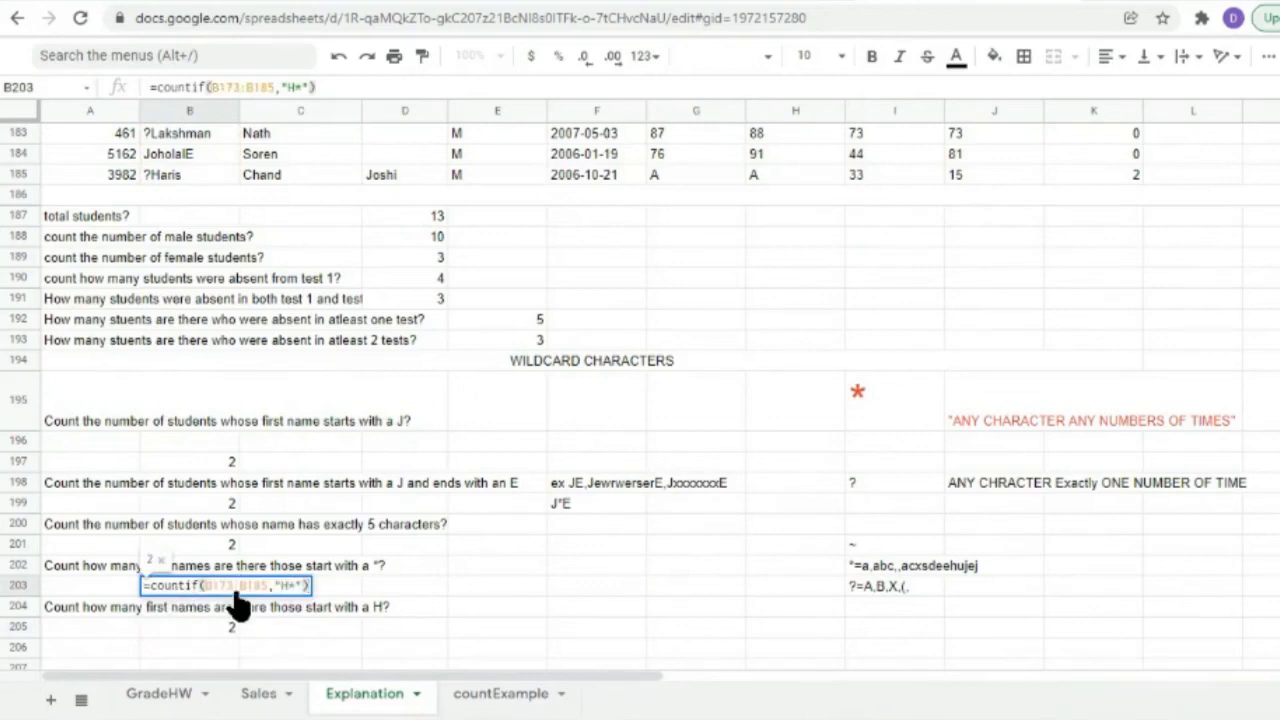
Reselect B173:B185 as the range in B203 and replace the H in the criterion, so the formula reads =countif(B173:B185,"**").
left_click_drag(268, 590, 205, 590)
key("BackSpace")
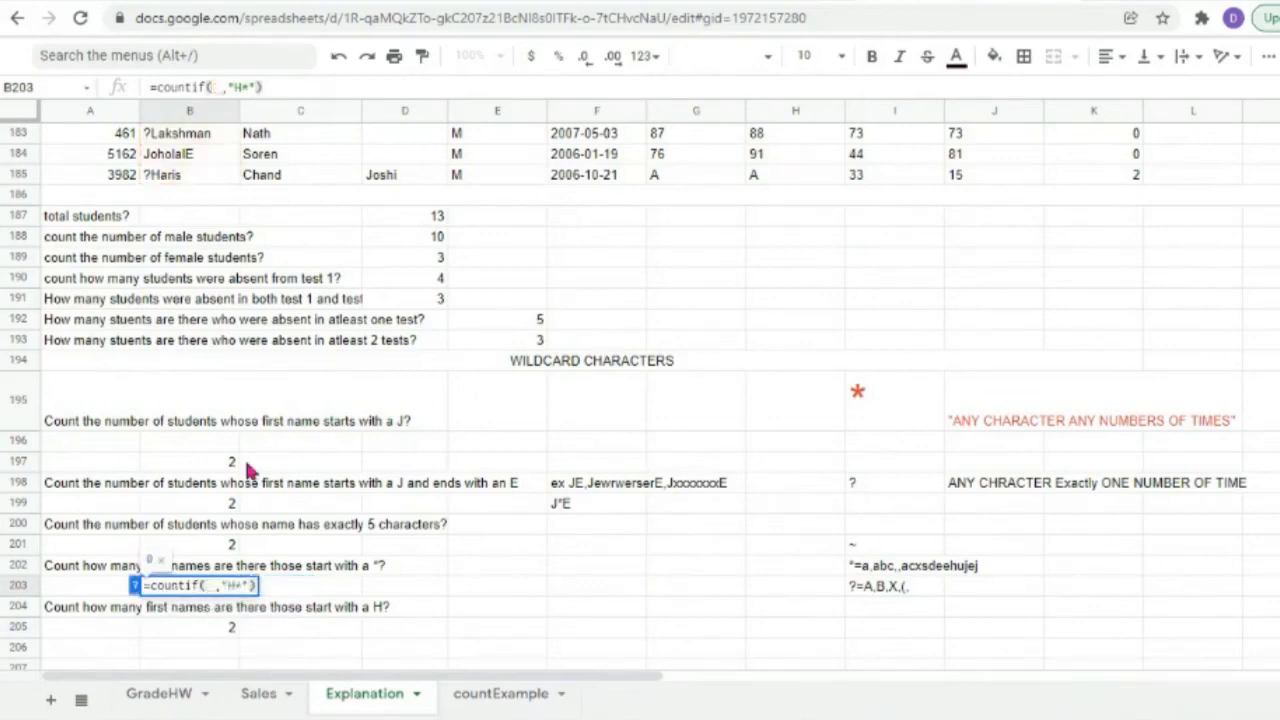
left_click_drag(188, 190, 161, 215)
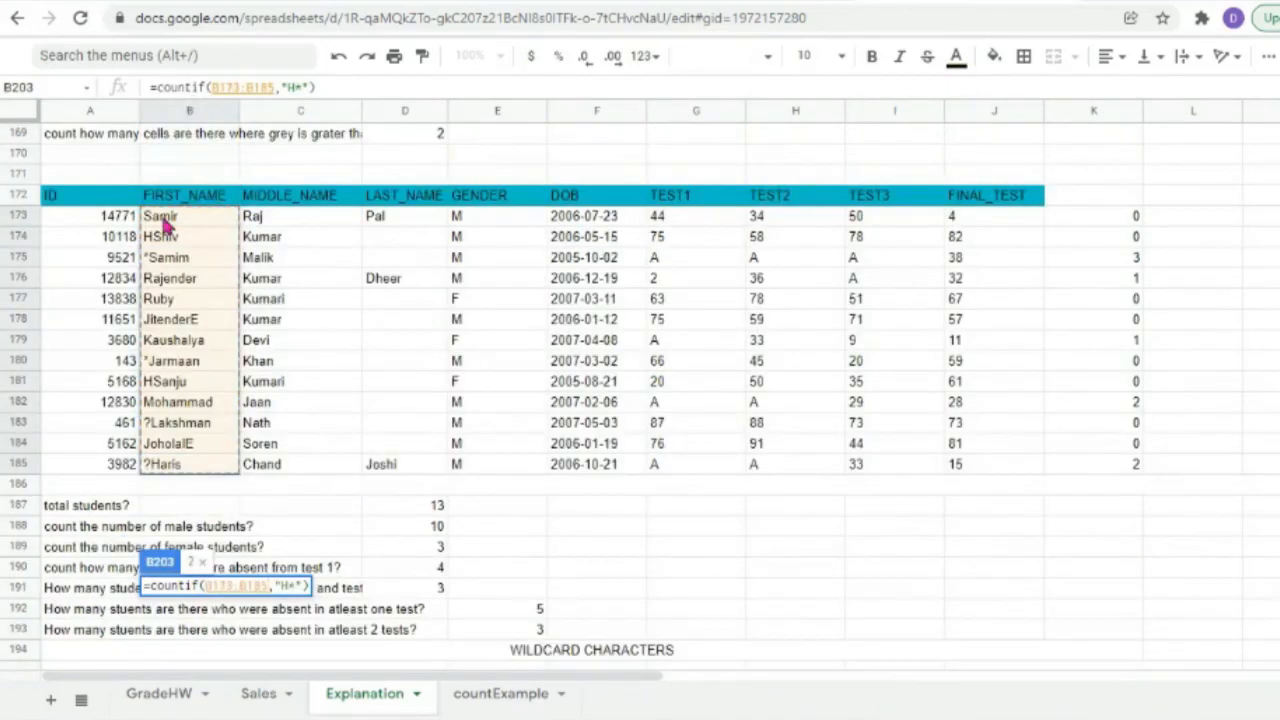
left_click(289, 580)
key("BackSpace")
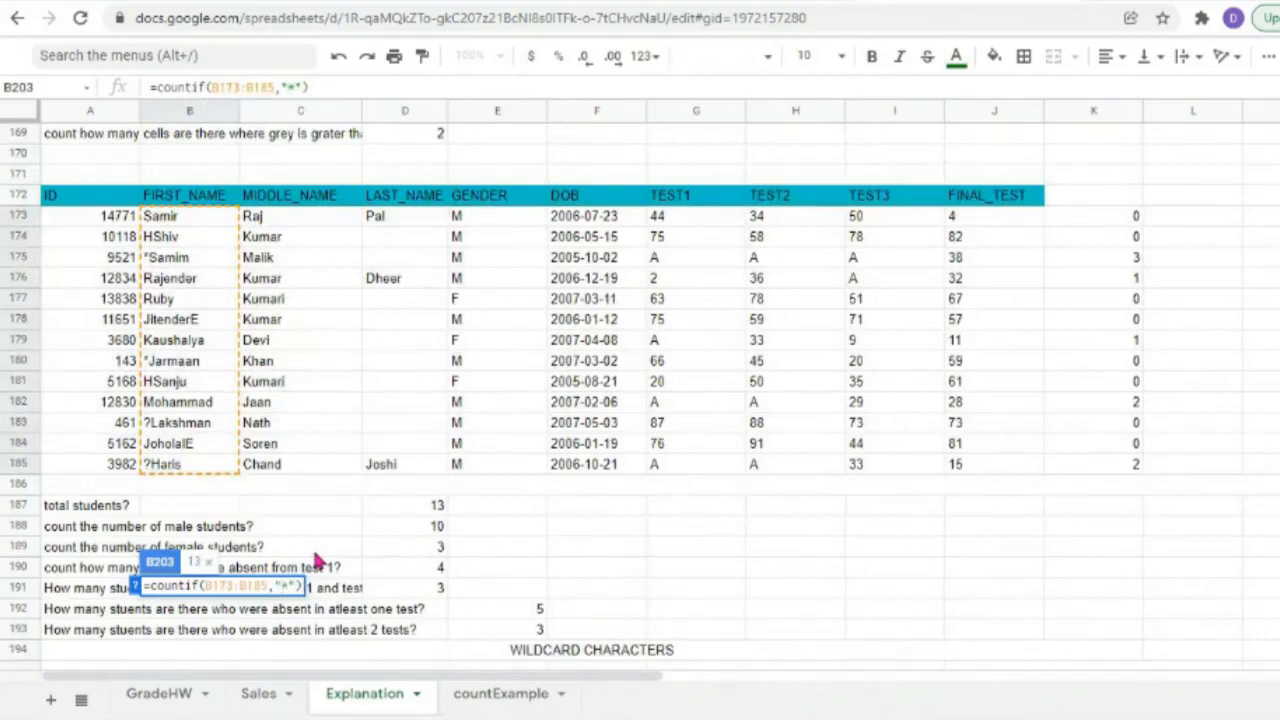
type("*")
key("Return")
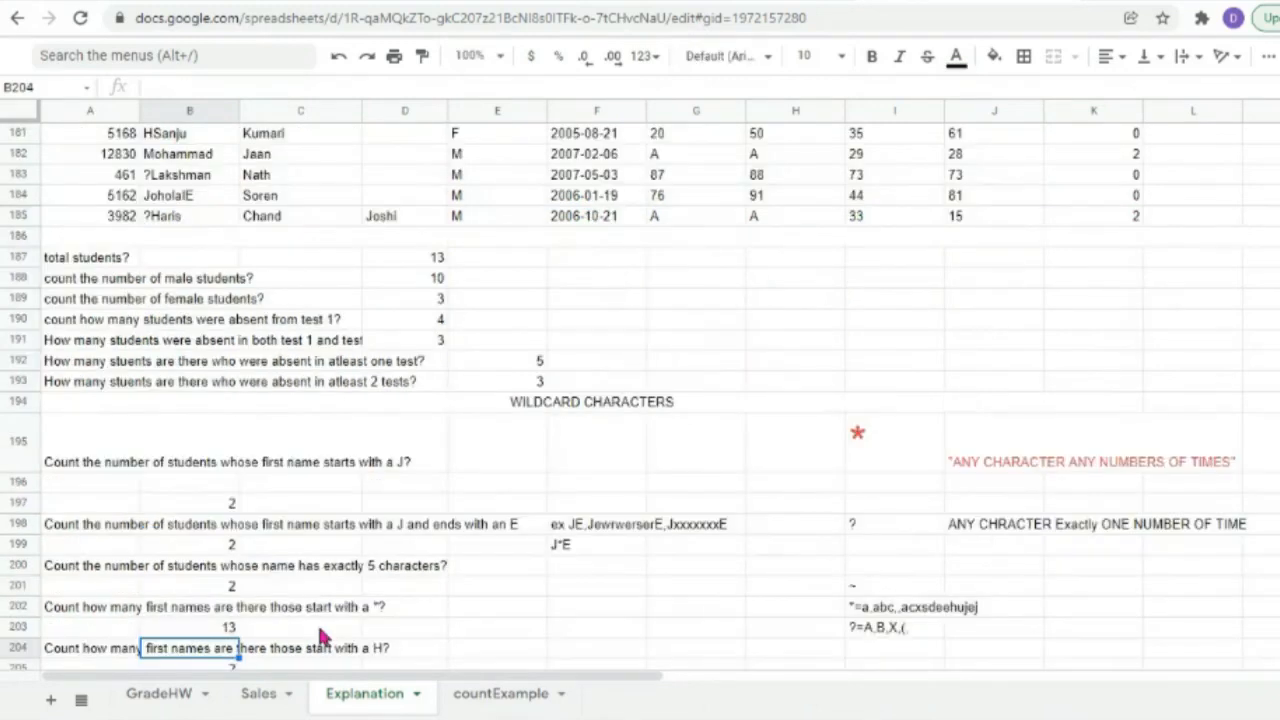
Examine the two asterisks in the criterion of cell B203 and compare them with the criterion in B205.
scroll(362, 585, "down", 1)
double_click(214, 525)
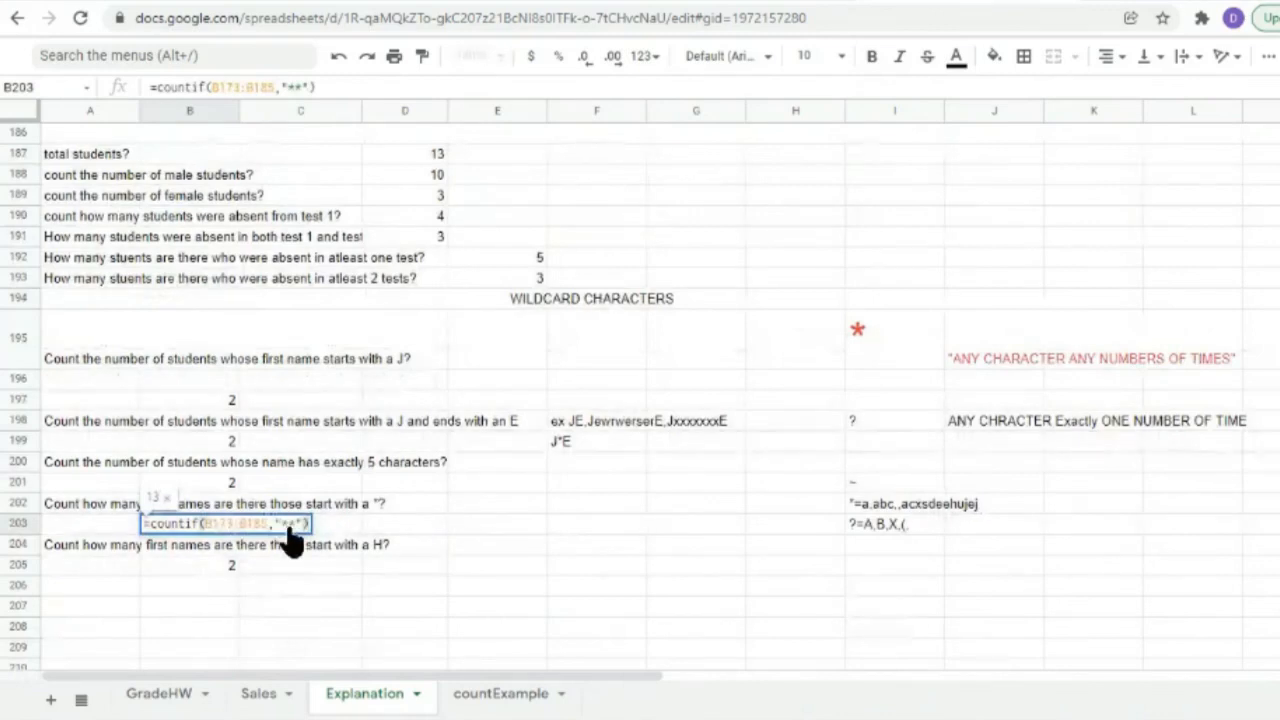
left_click_drag(288, 526, 291, 524)
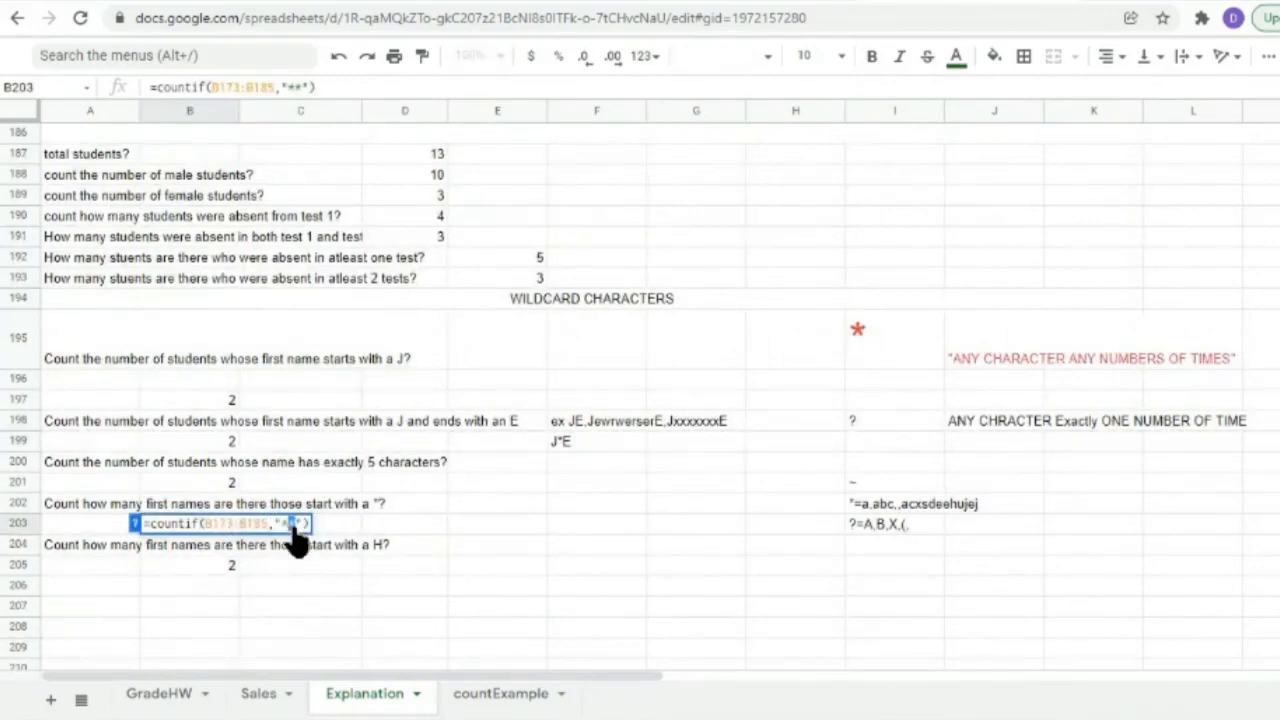
left_click(287, 527)
left_click_drag(281, 525, 295, 522)
left_click(296, 523)
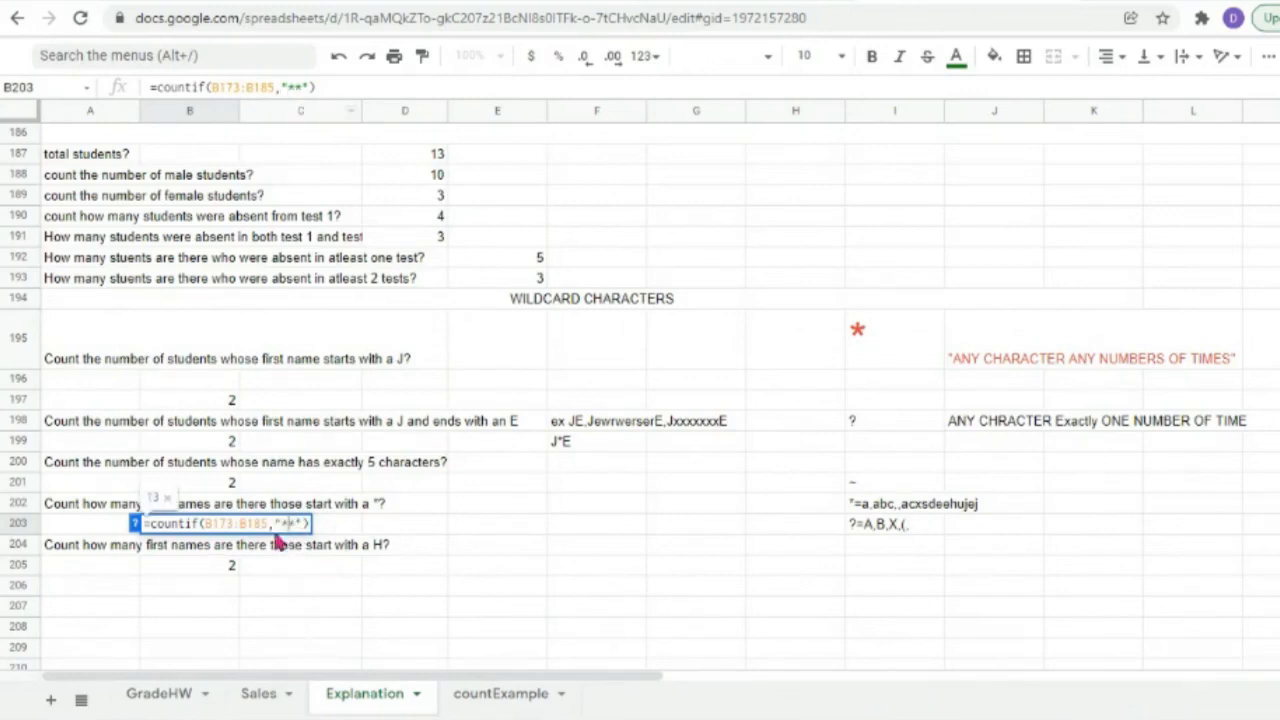
left_click(199, 563)
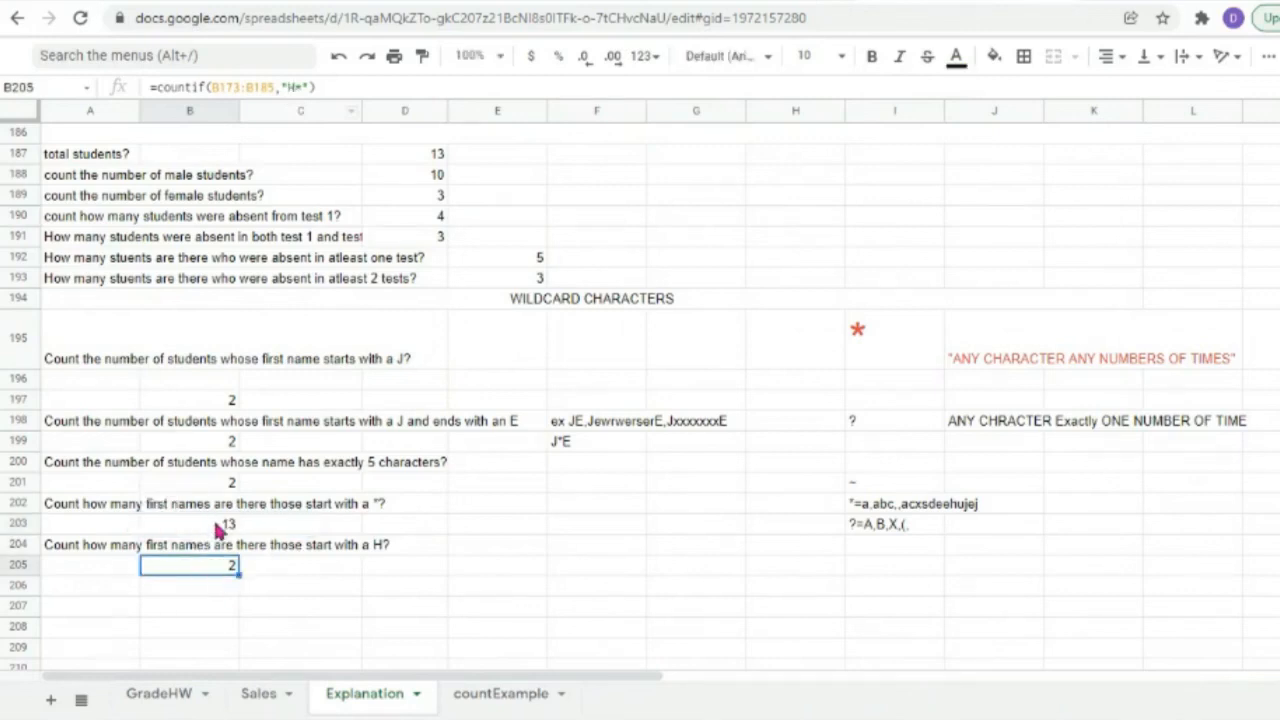
double_click(215, 520)
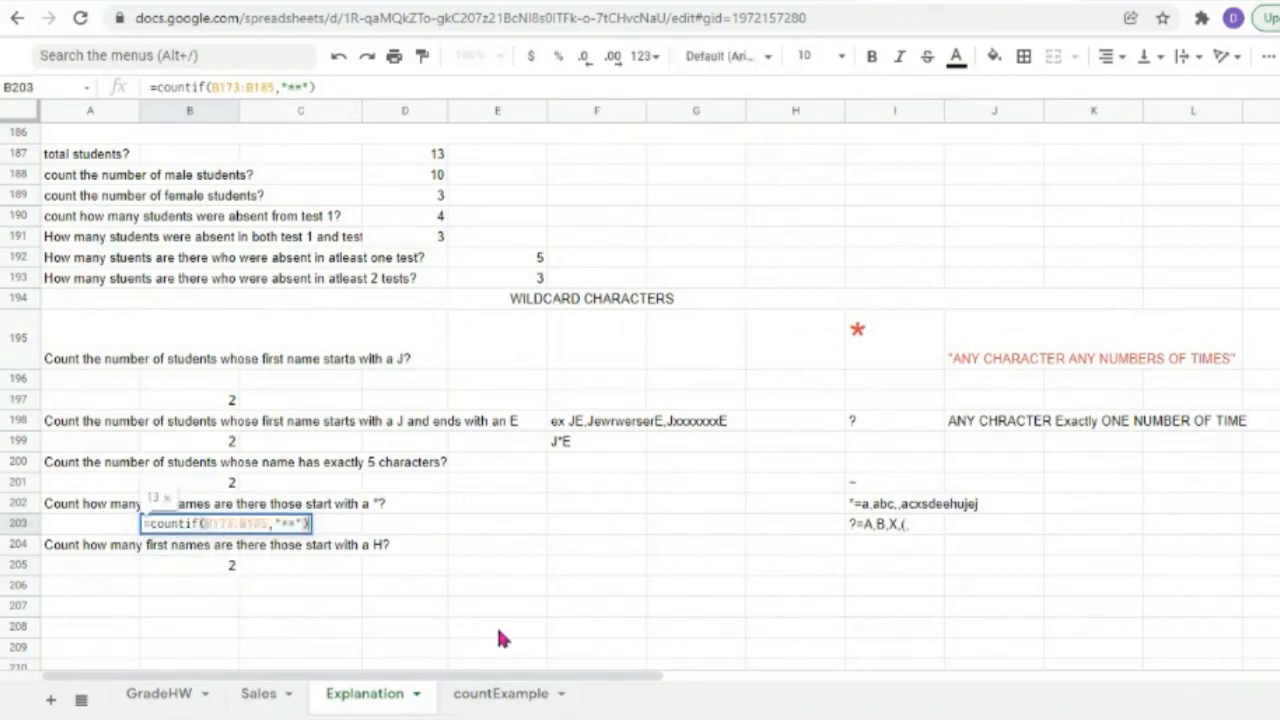
left_click(400, 610)
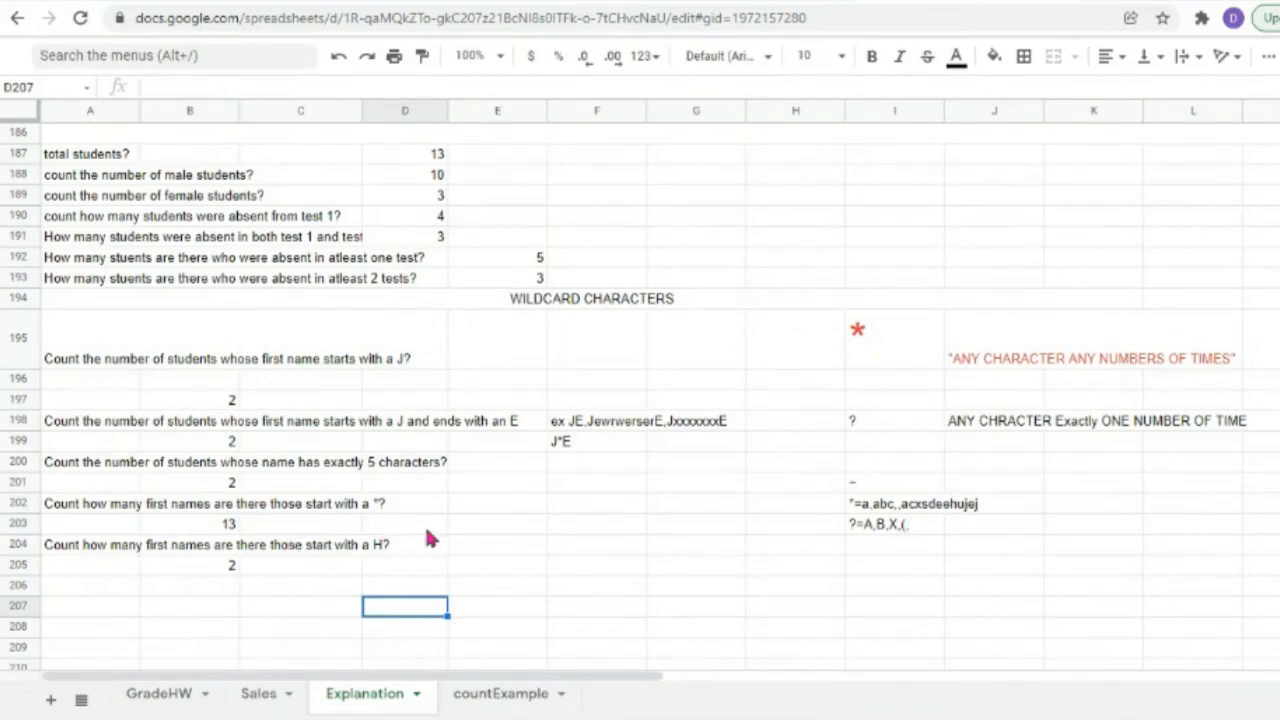
Check the first-name list and the total students formula in D187 against the formula in B203.
scroll(425, 525, "up", 2)
scroll(430, 531, "up", 3)
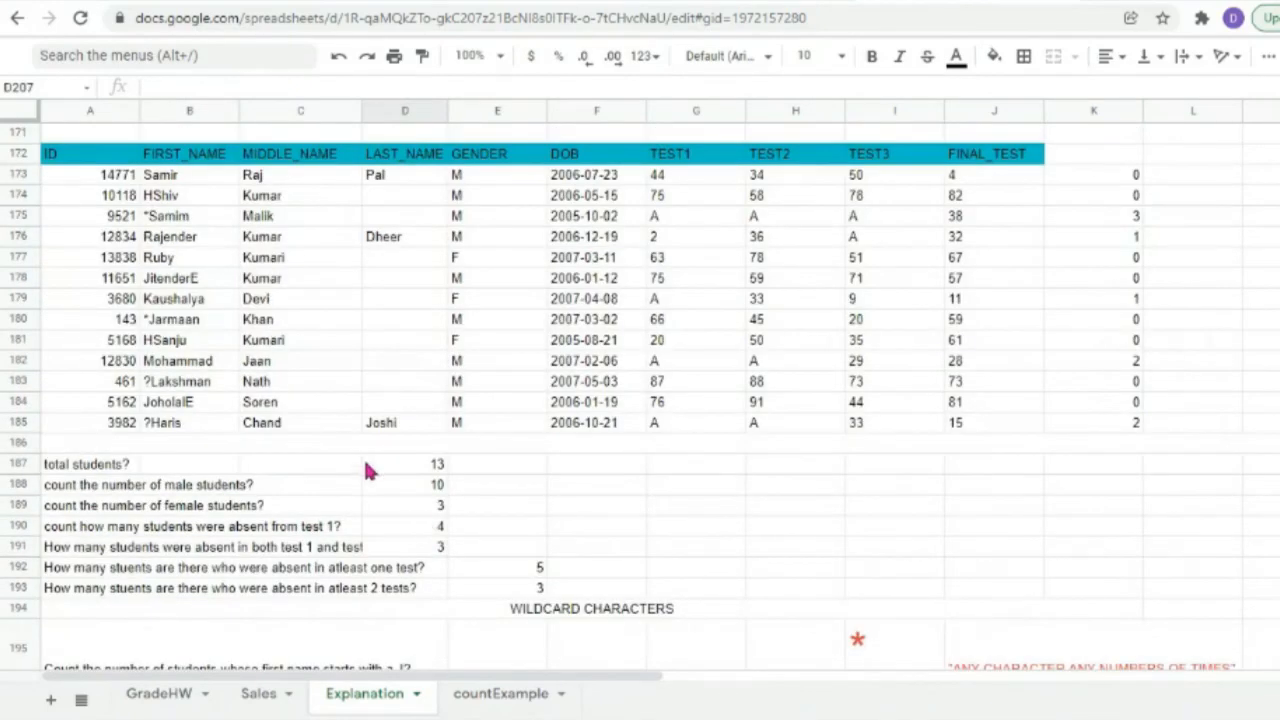
left_click(168, 180)
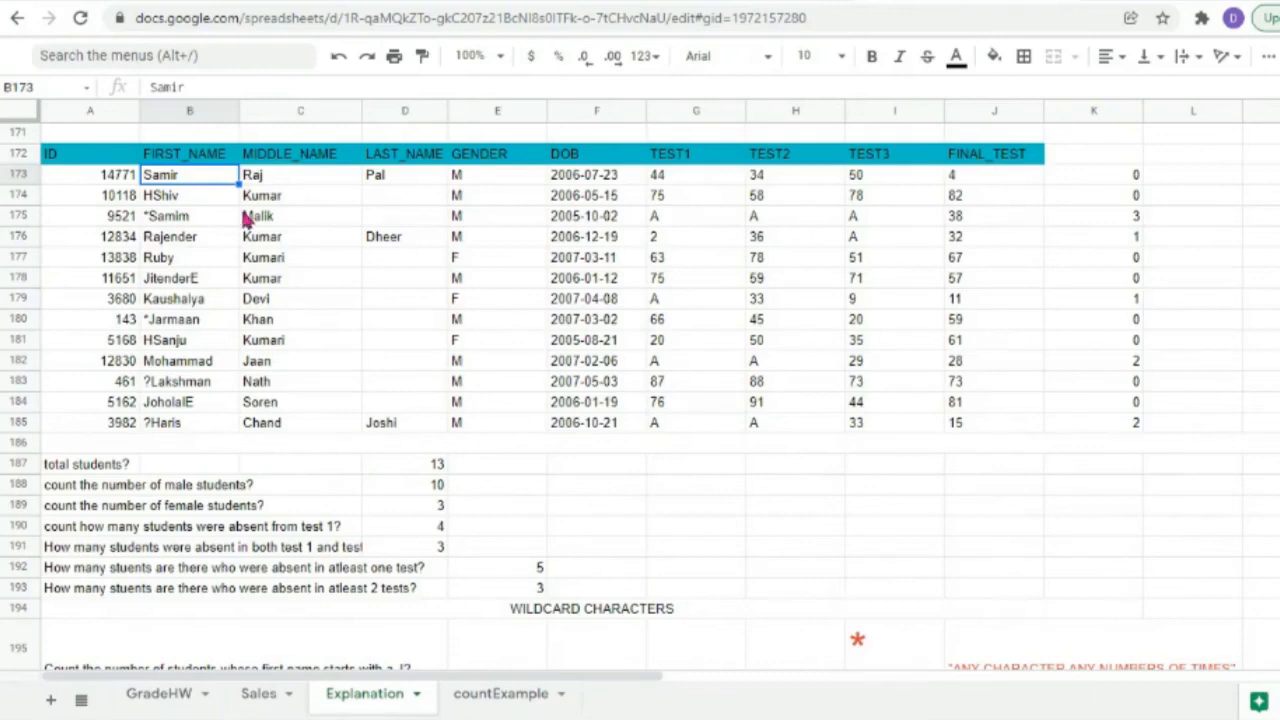
double_click(434, 465)
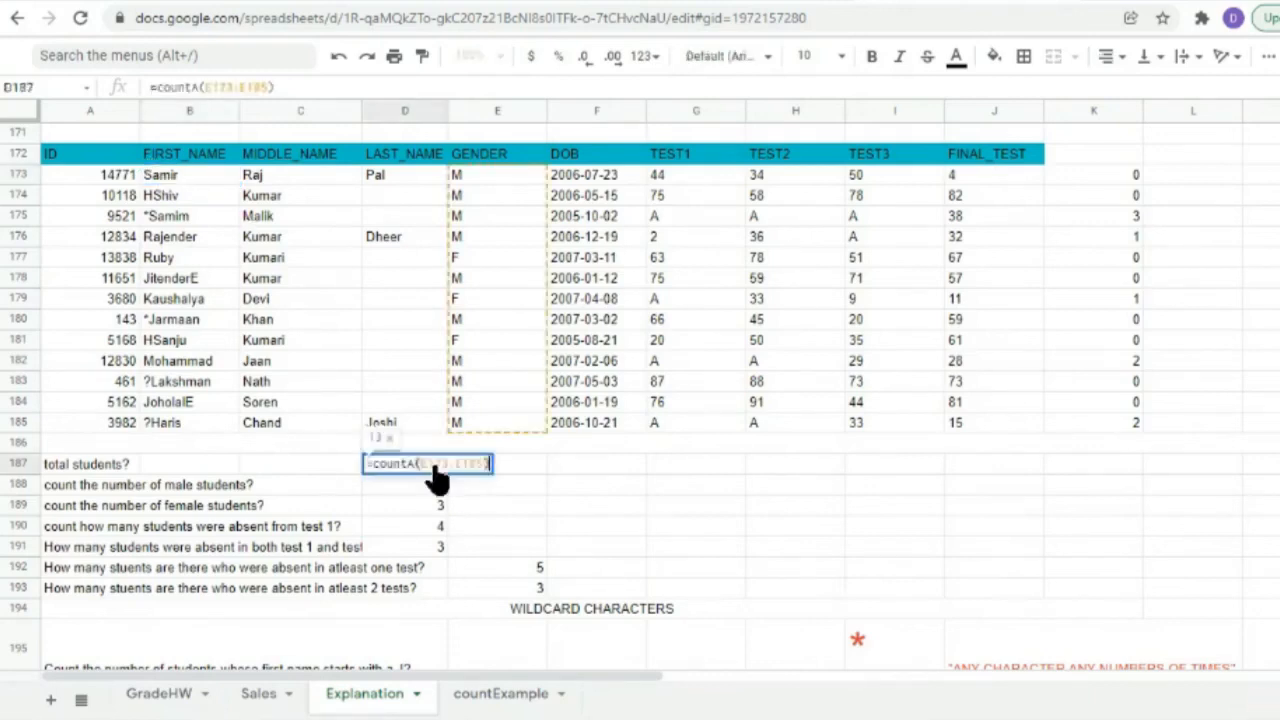
left_click(436, 486)
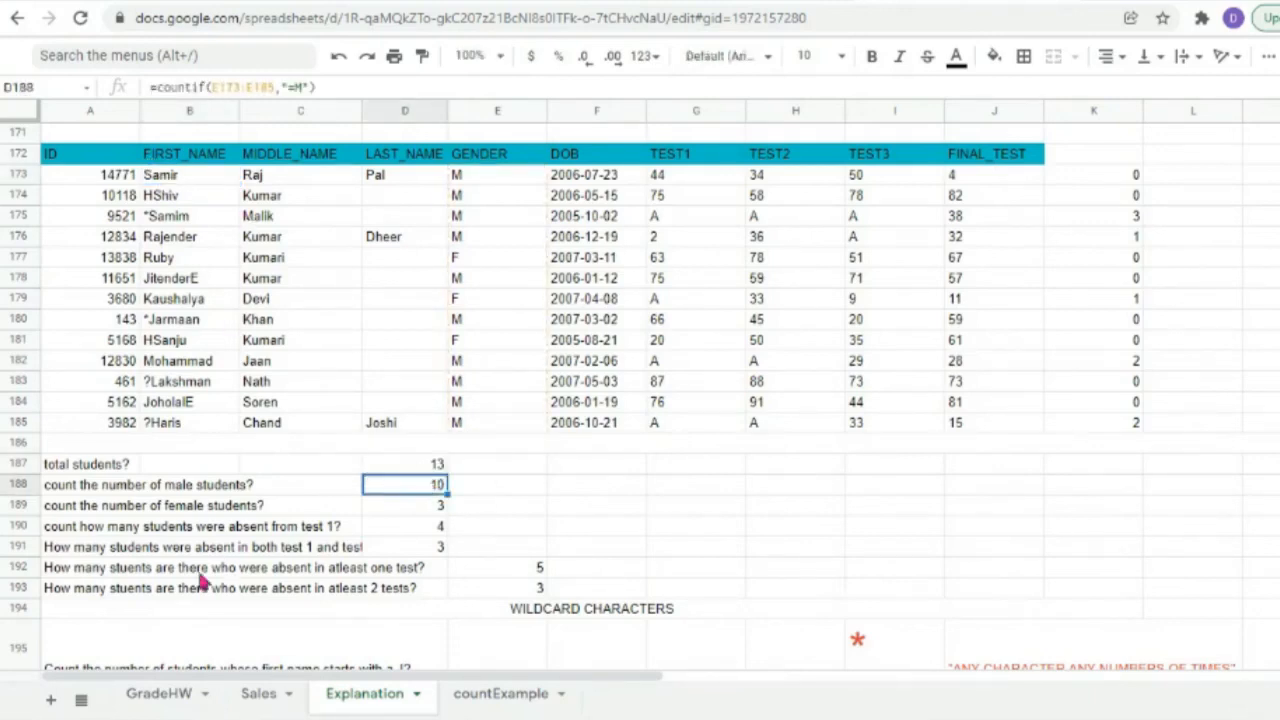
scroll(278, 552, "down", 3)
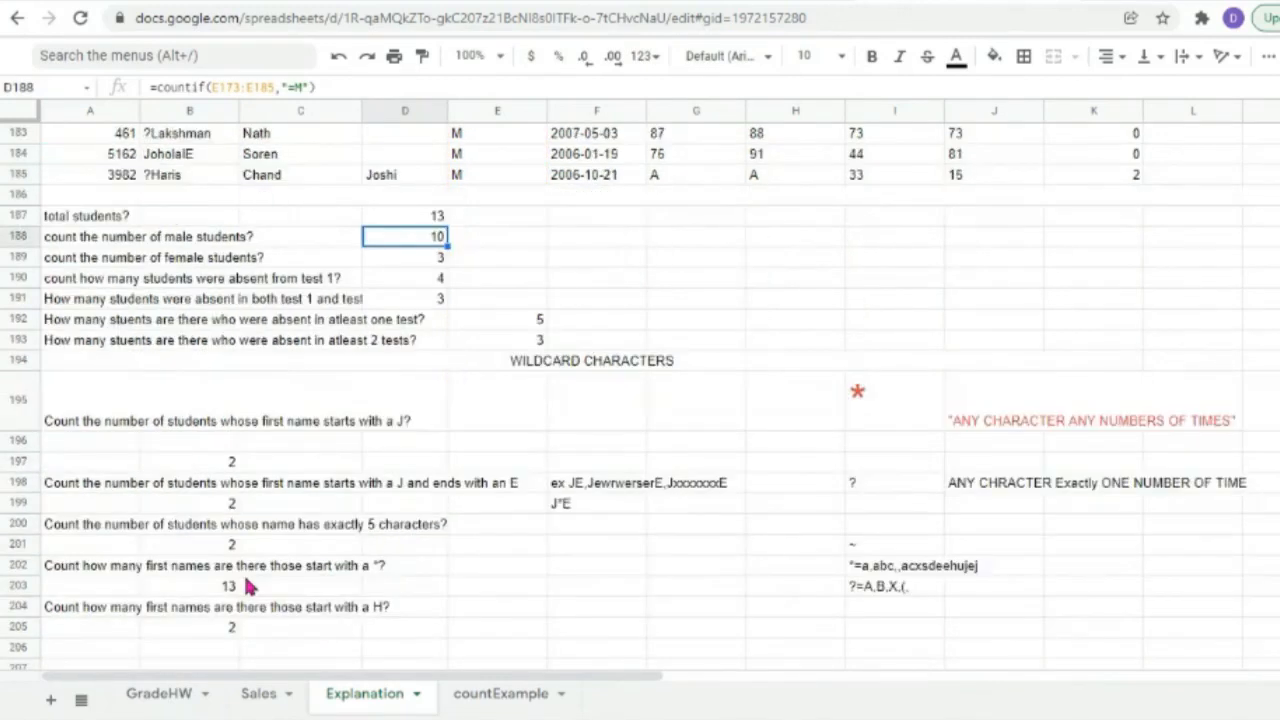
double_click(236, 585)
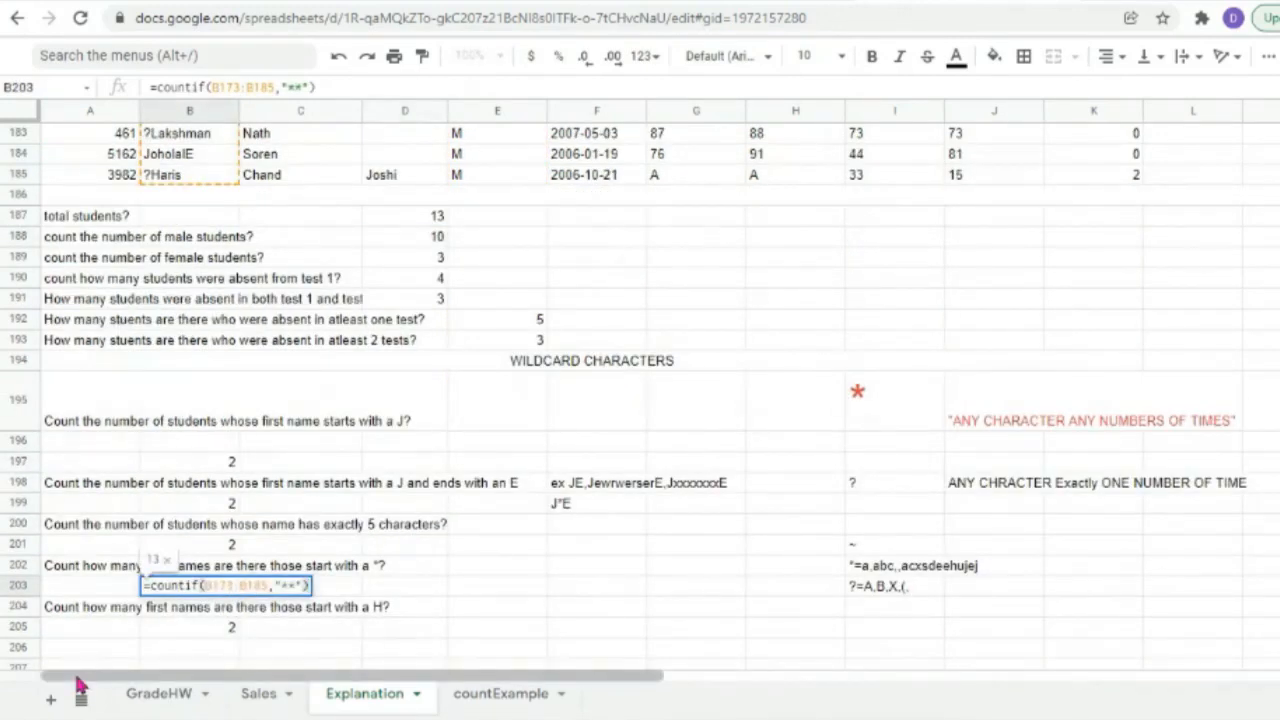
left_click(197, 630)
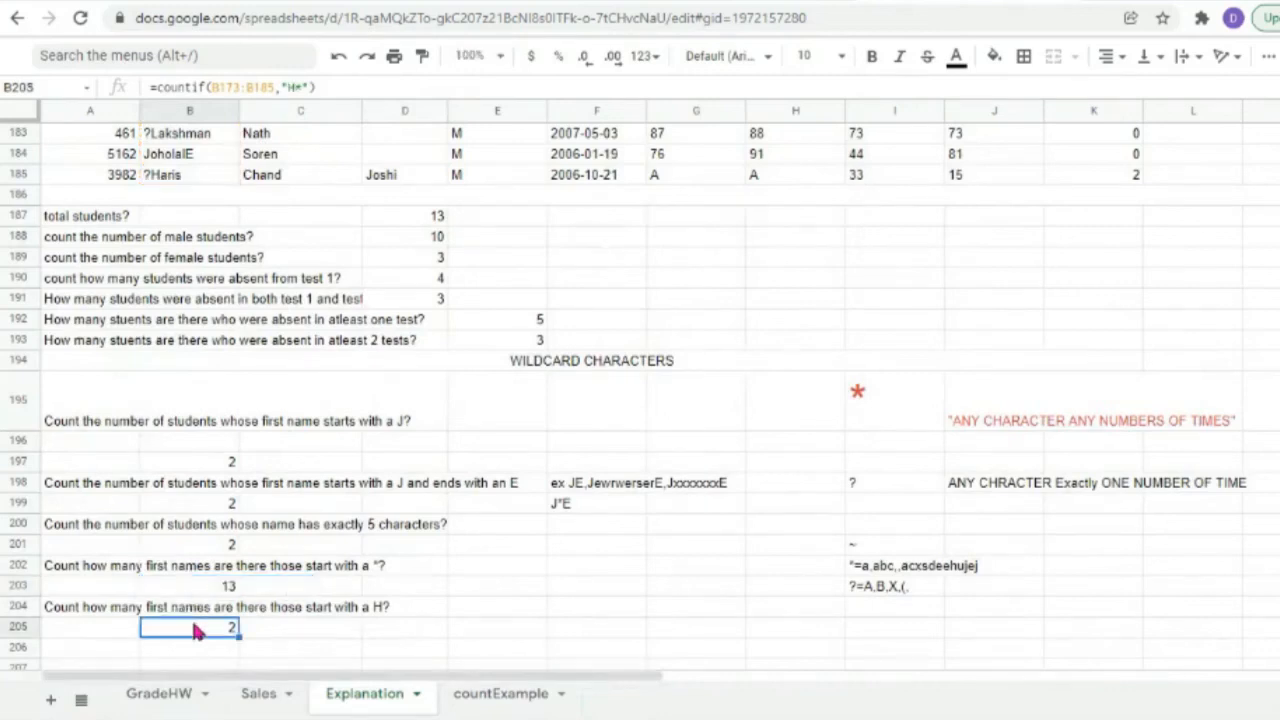
left_click(232, 585)
Review the tilde note in I201 and insert a tilde before the asterisks in B203, giving =countif(B173:B185,"~**").
left_click(876, 548)
double_click(876, 548)
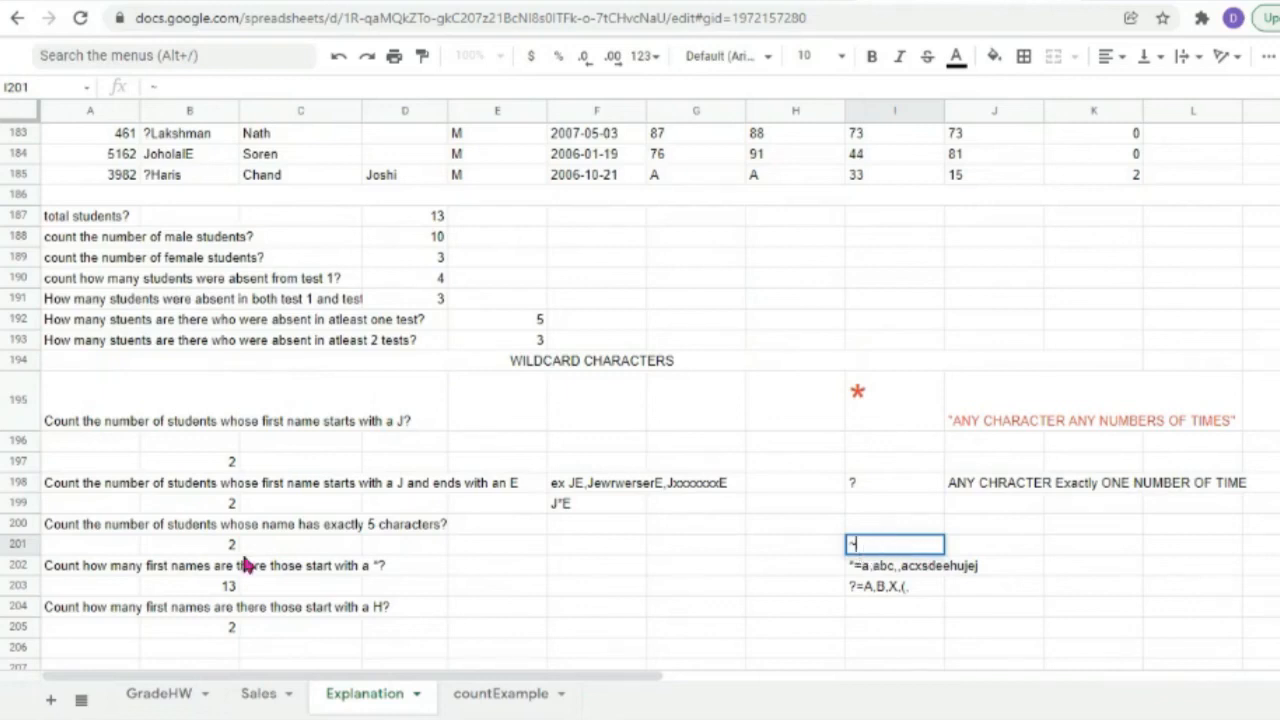
double_click(208, 586)
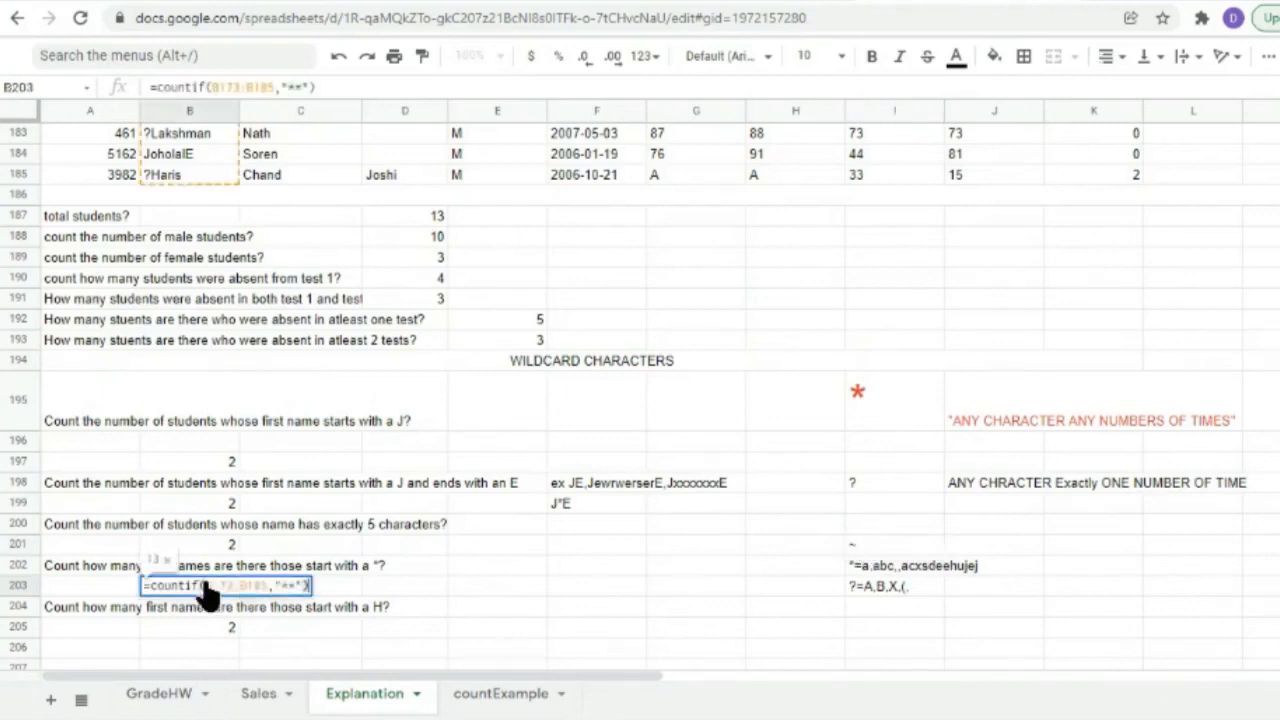
left_click(281, 589)
type("~")
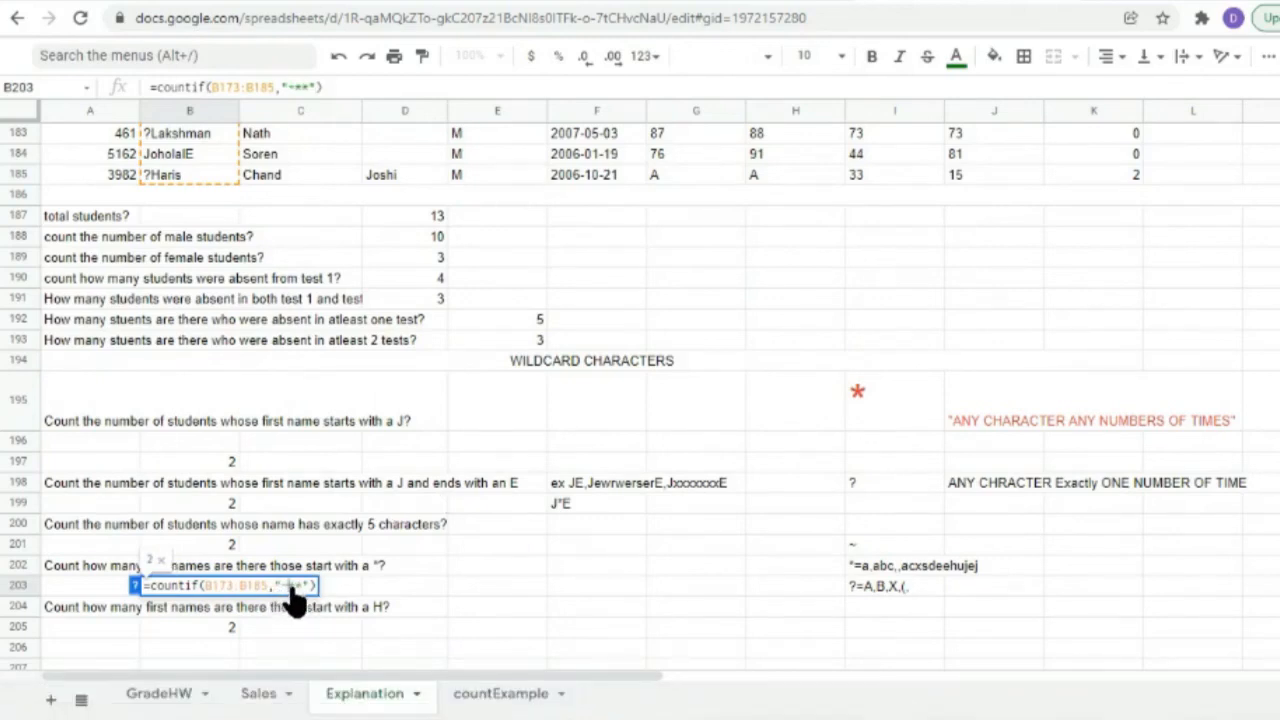
left_click_drag(287, 588, 294, 588)
left_click(299, 578)
mouse_move(282, 588)
left_mouse_down()
mouse_move(296, 593)
mouse_move(282, 592)
left_mouse_up()
key("Return")
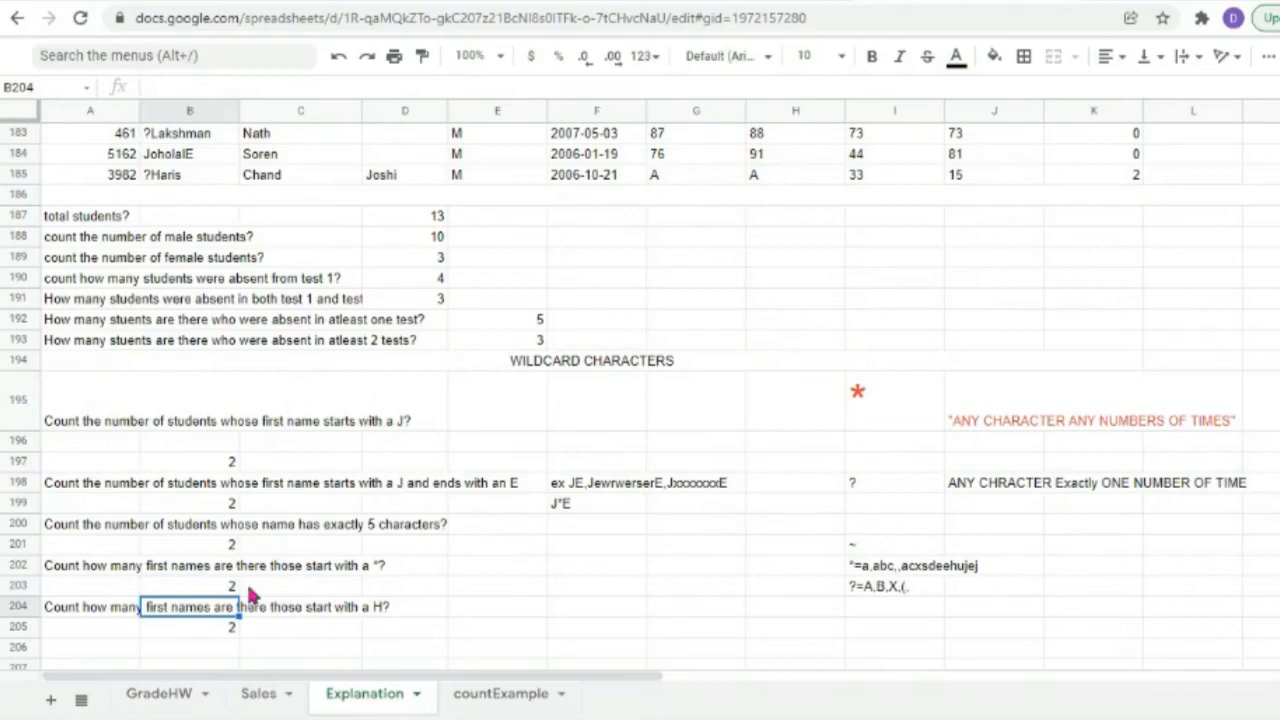
Review the formula in B203 and check the first names starting with an asterisk in cells B175 and B180.
left_click(208, 590)
double_click(212, 590)
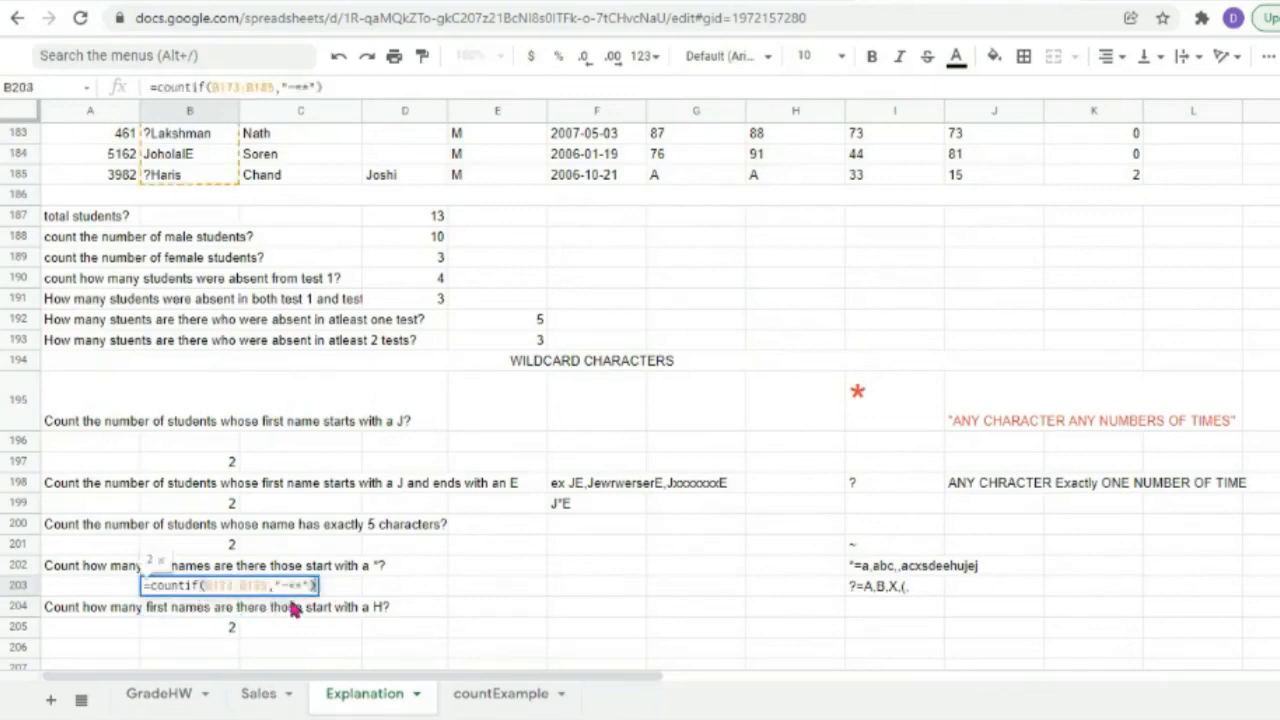
left_click(201, 178)
scroll(201, 178, "up", 2)
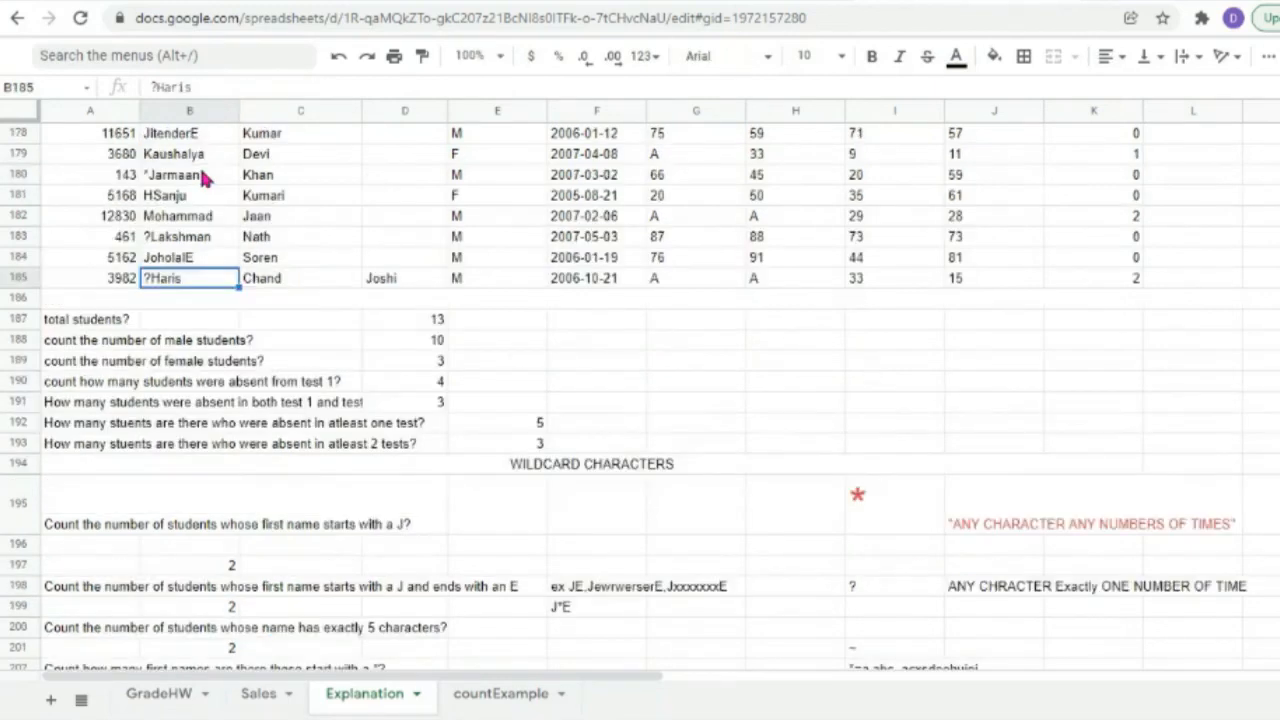
scroll(201, 178, "up", 3)
left_click(168, 218)
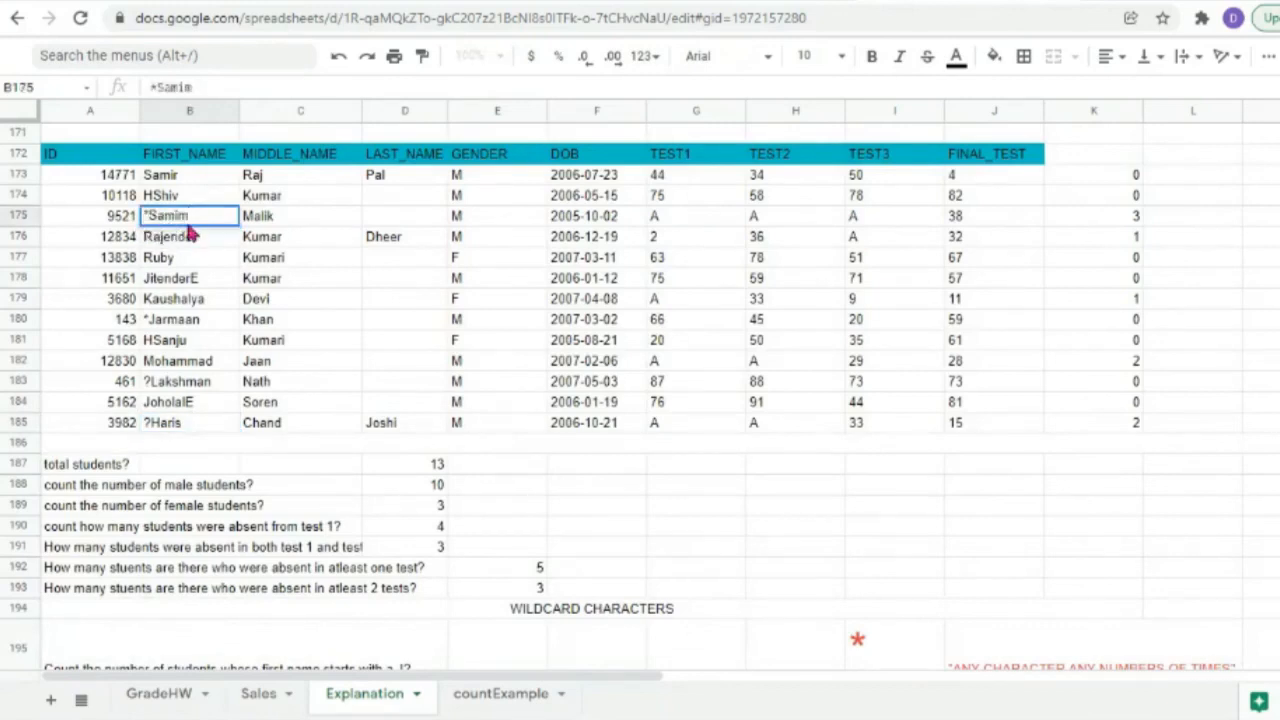
left_click(147, 322)
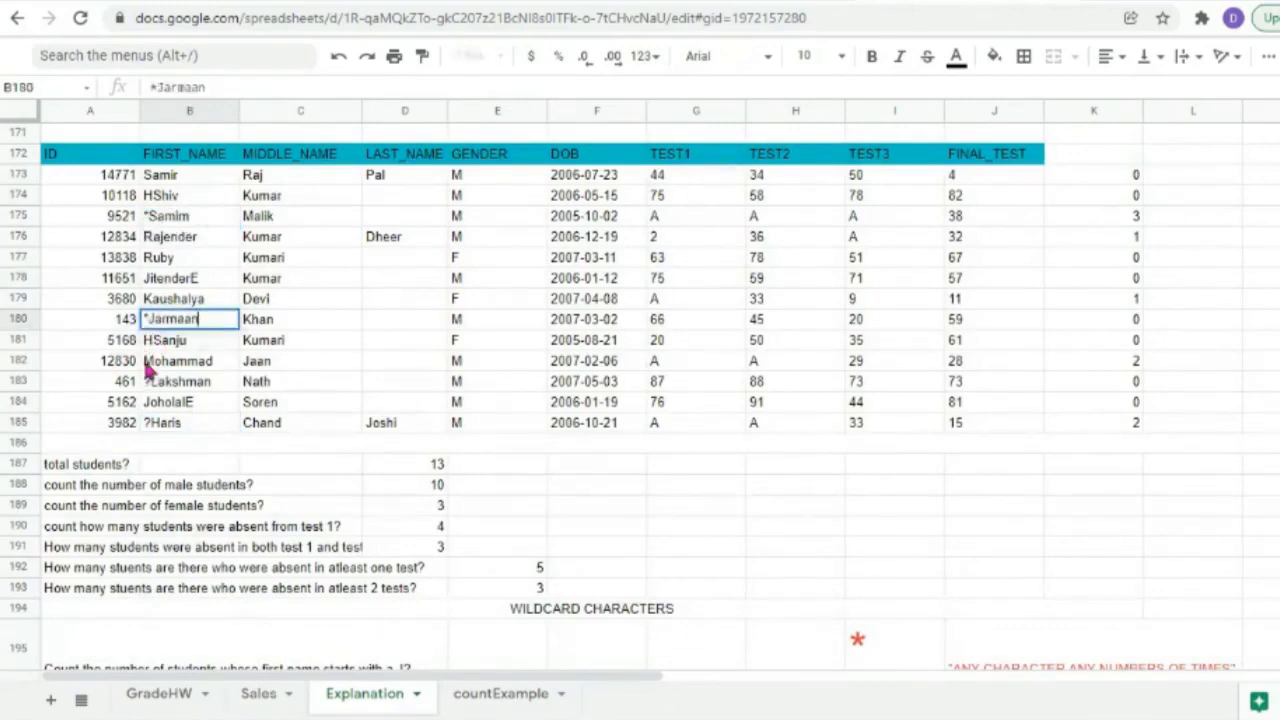
Add three asterisks (***) in front of the first name in cell B182.
left_click(147, 362)
double_click(147, 364)
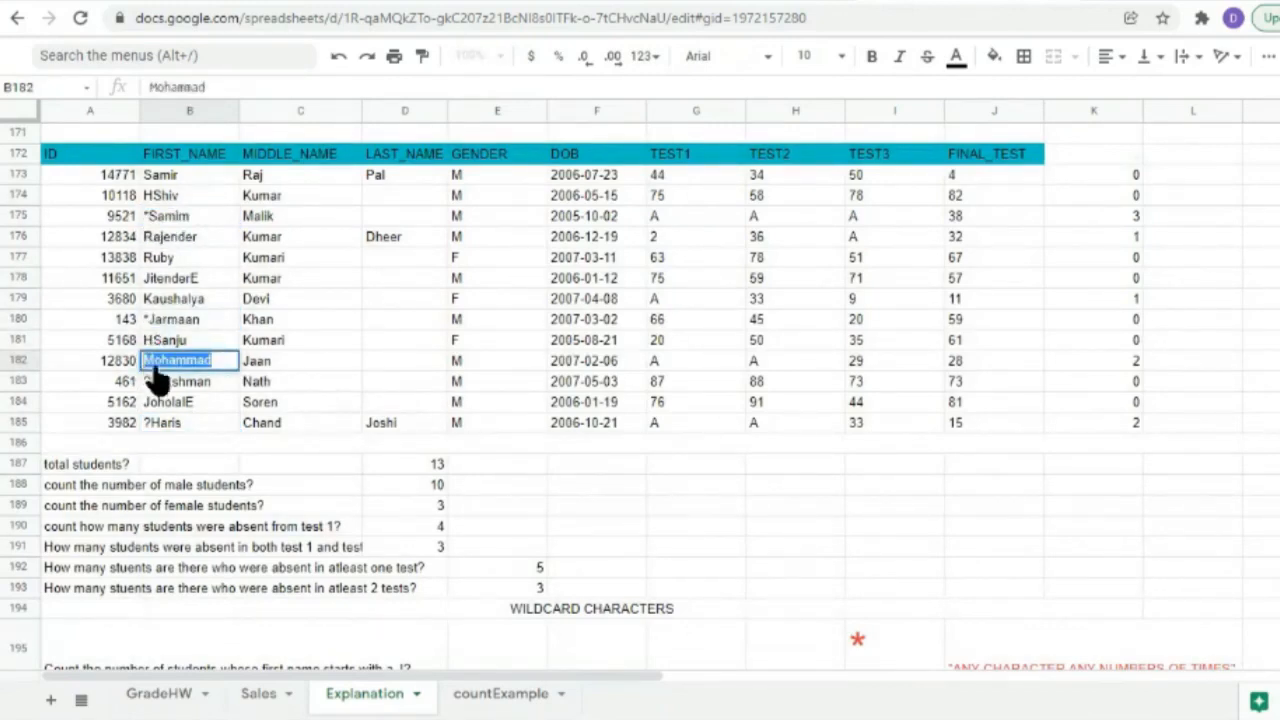
left_click(146, 364)
double_click(145, 361)
left_click(157, 349)
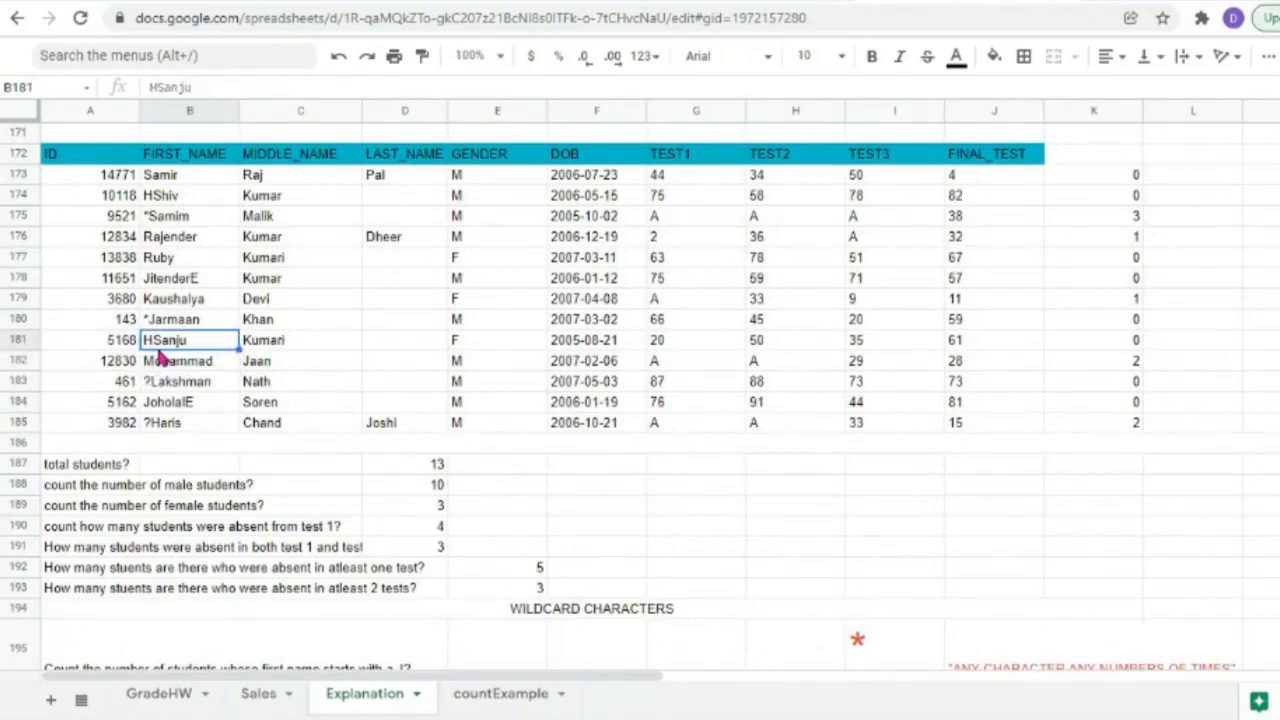
left_click(160, 365)
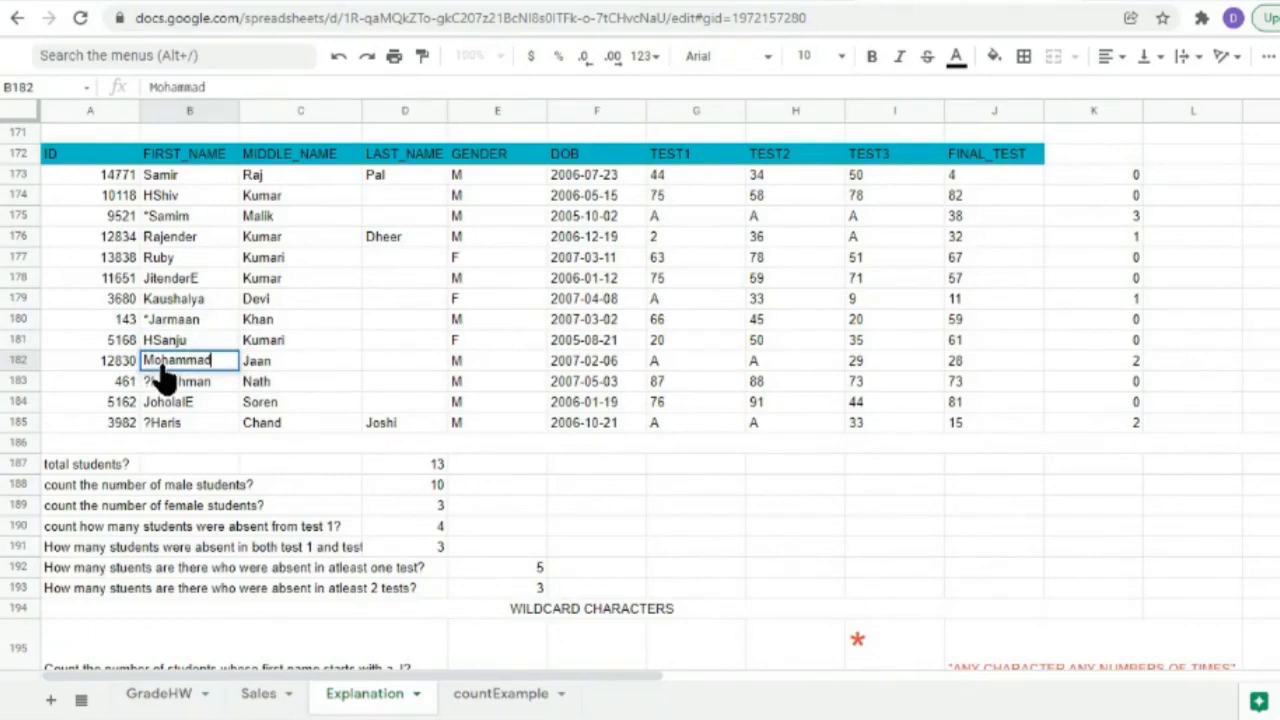
type("***")
left_click(162, 376)
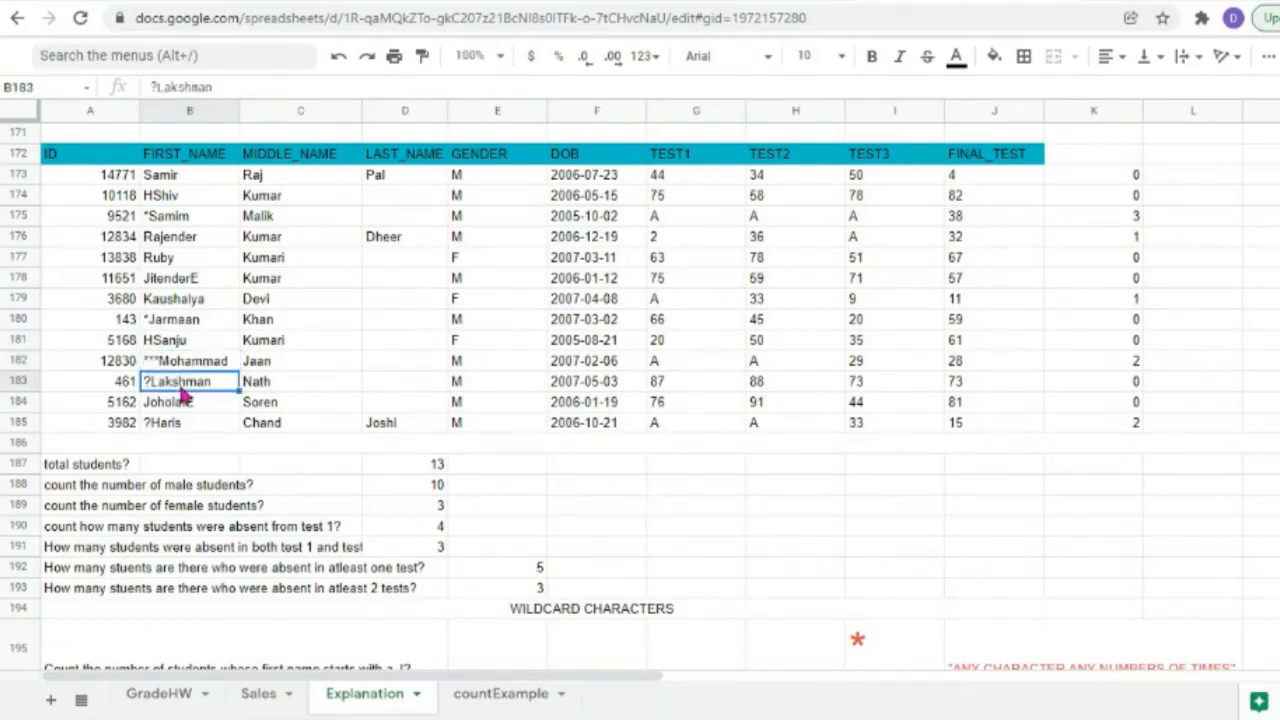
scroll(262, 575, "down", 4)
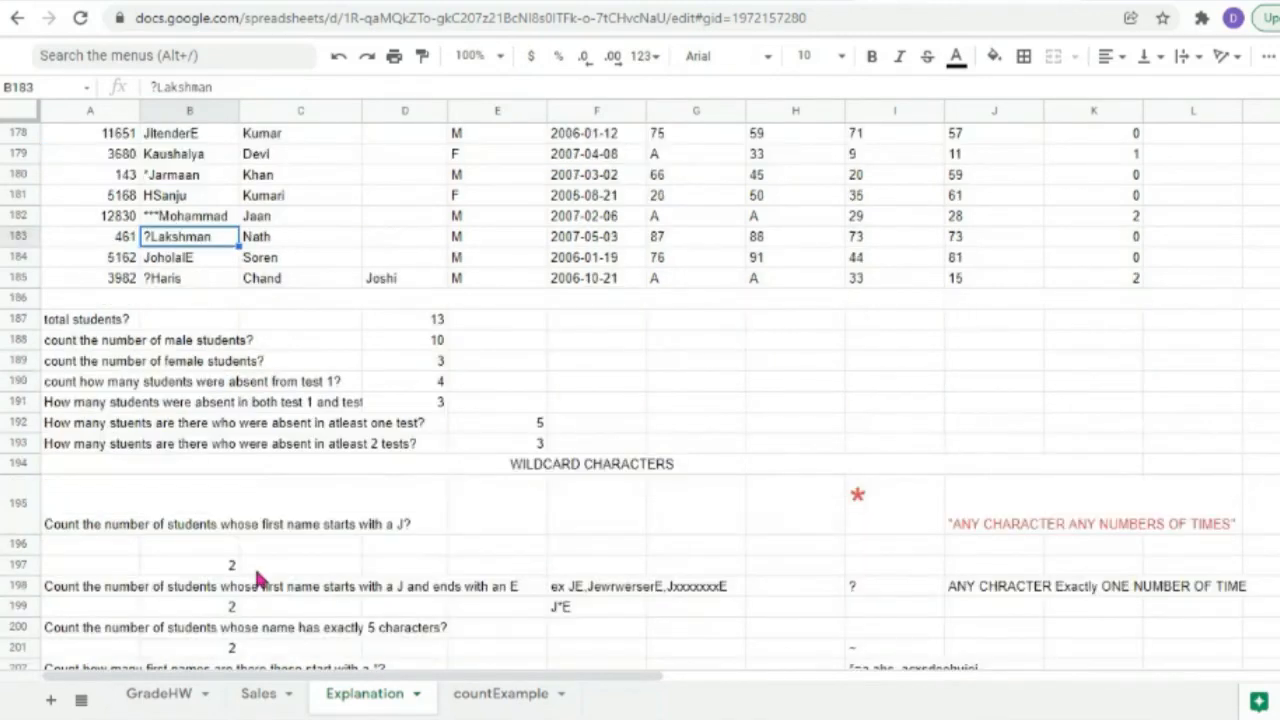
Review the formula in B203, examining the tilde and each of the two asterisks in its criterion.
double_click(231, 588)
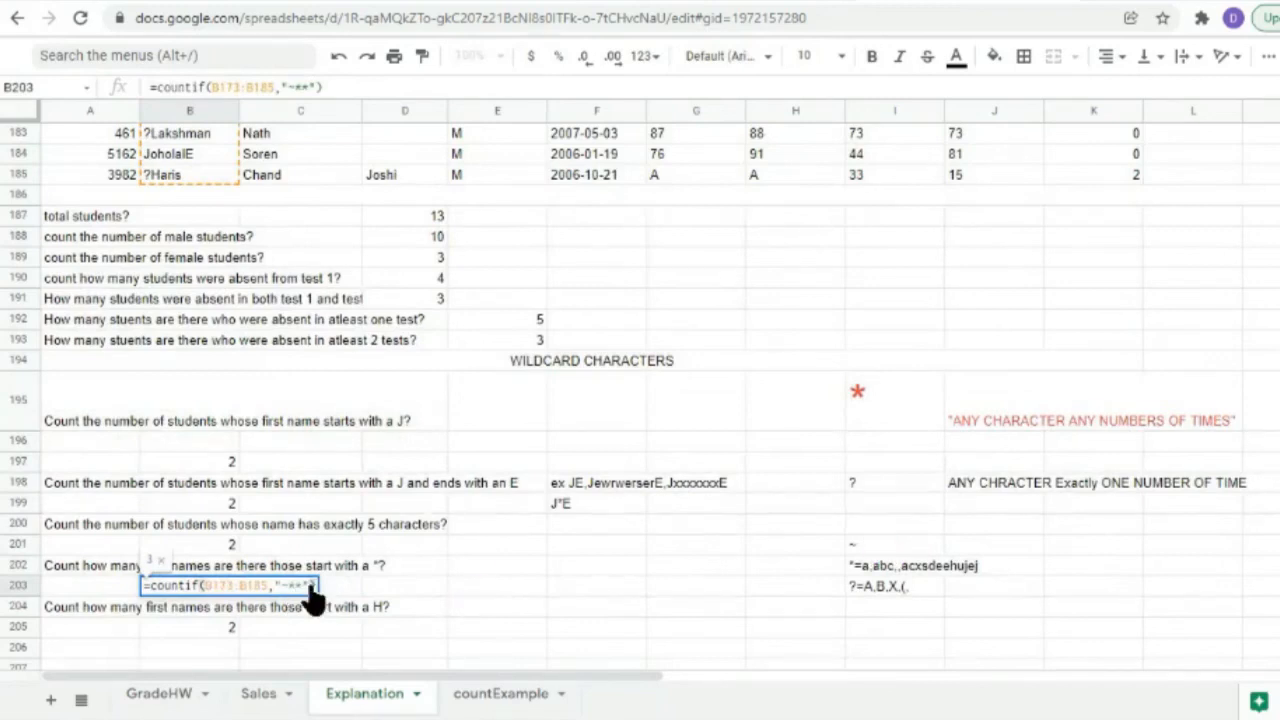
double_click(284, 587)
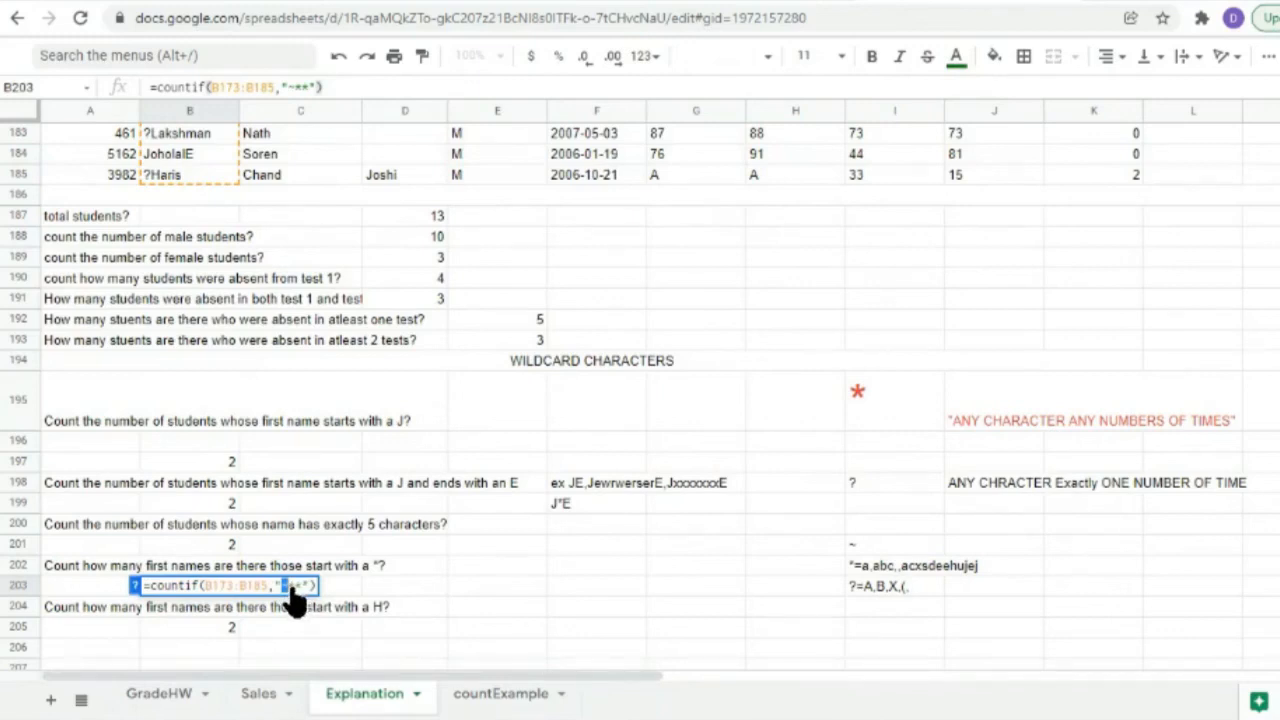
left_click_drag(296, 587, 289, 587)
left_click(291, 589)
left_click_drag(282, 586, 294, 589)
left_click(301, 589)
left_click(414, 585)
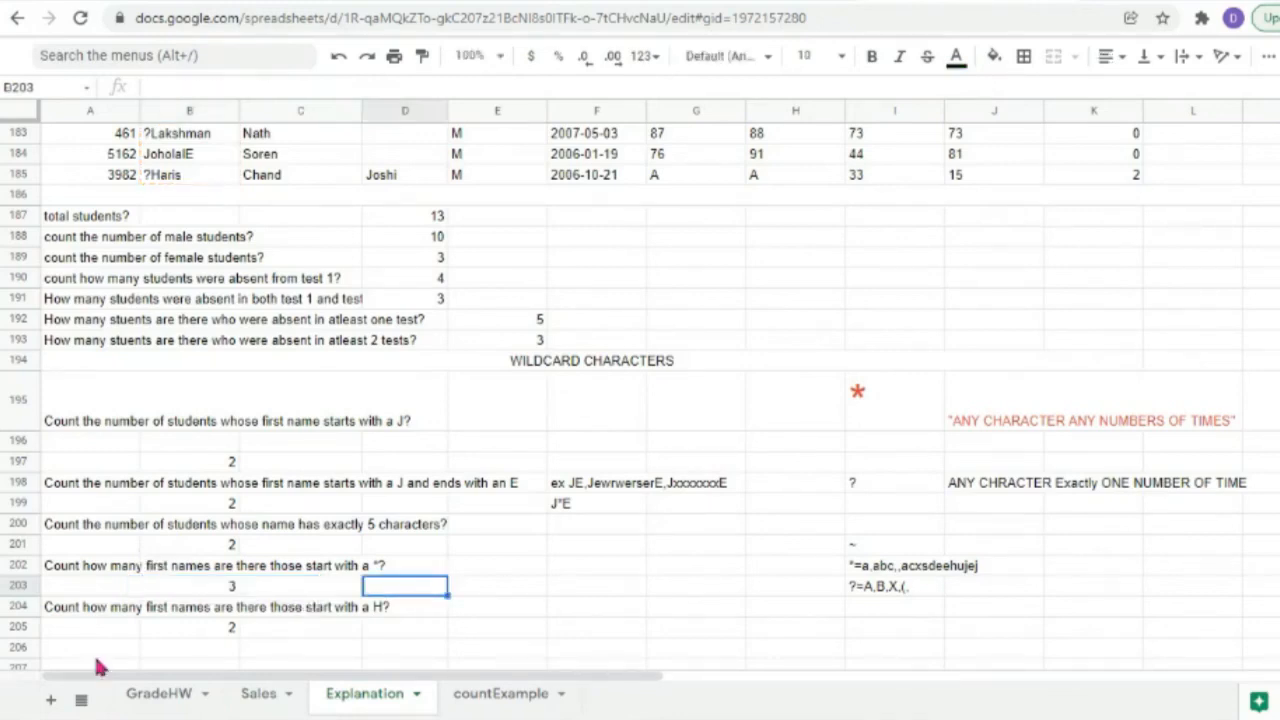
Enter the question text "Count how many names are there" in cell A207 below the existing wildcard questions.
scroll(343, 523, "down", 5)
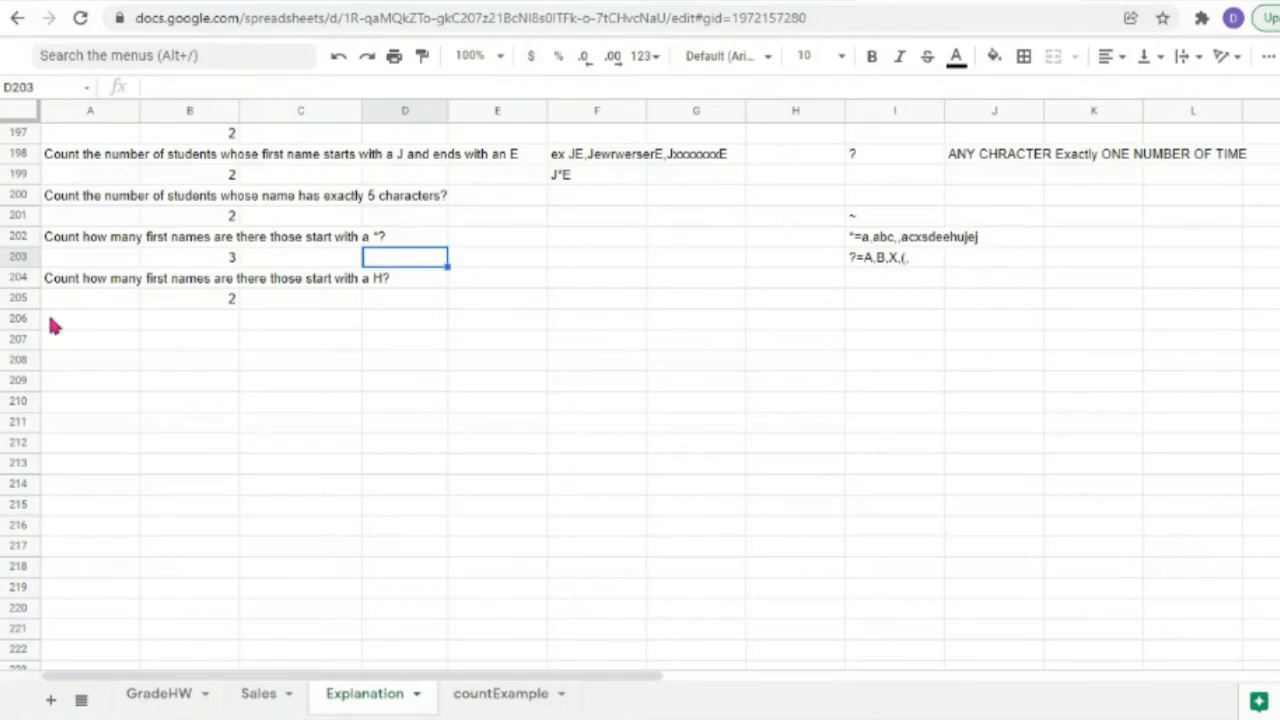
left_click(64, 341)
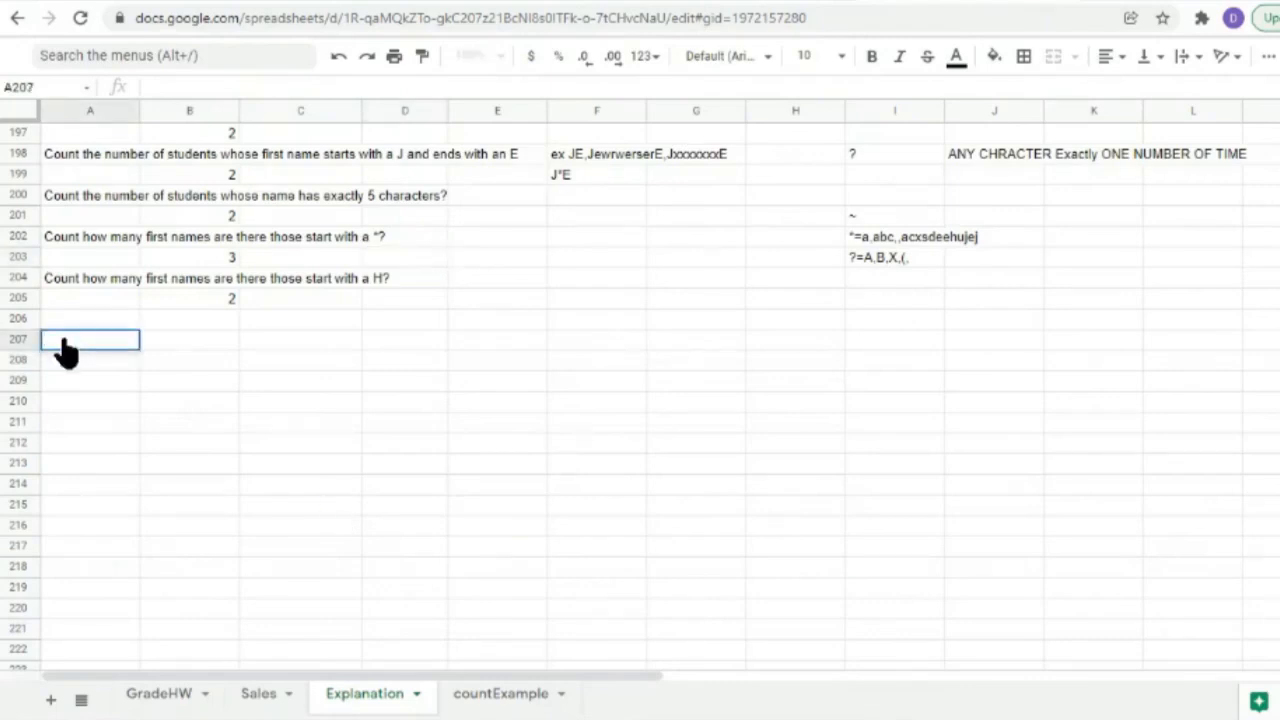
type("Count how many ")
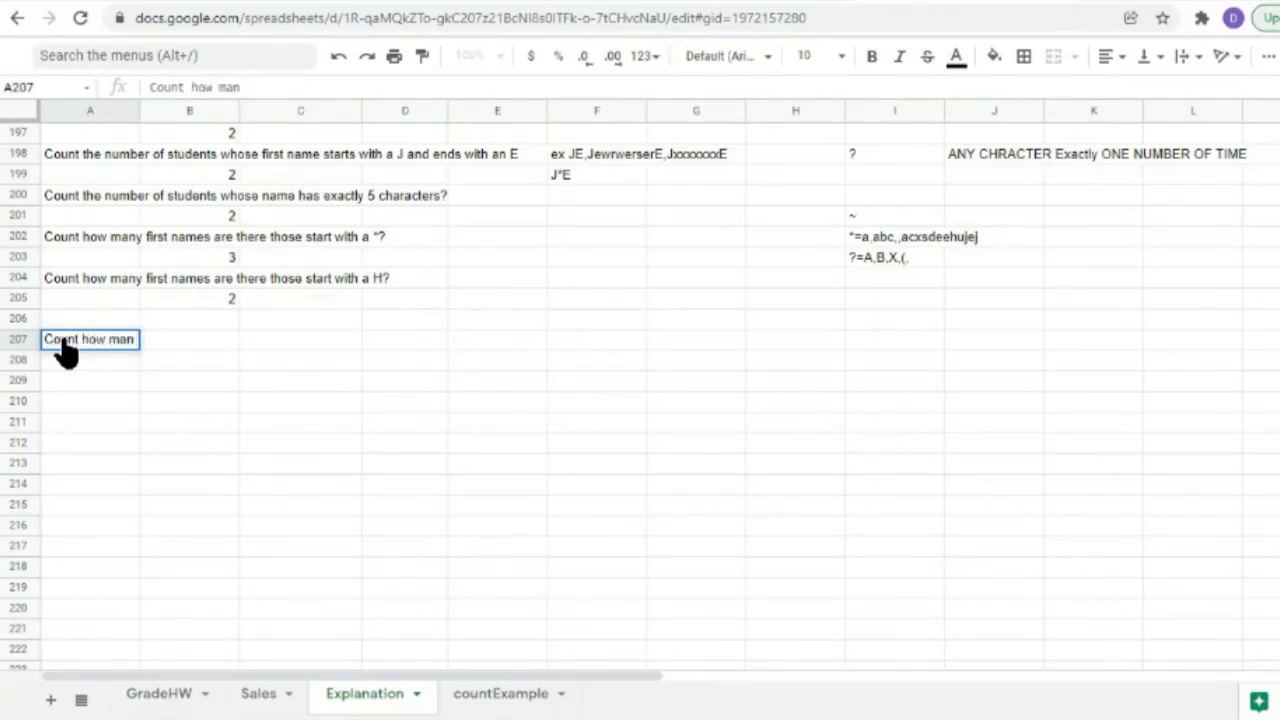
type("names")
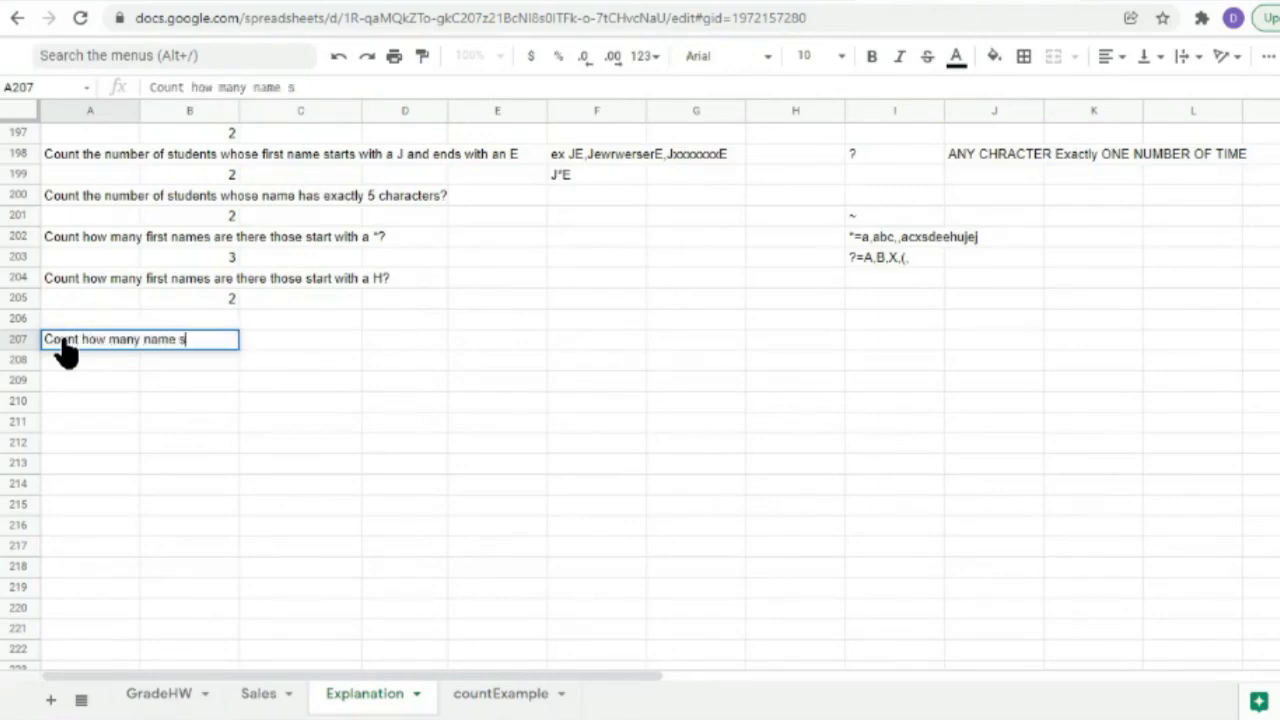
type(" are the")
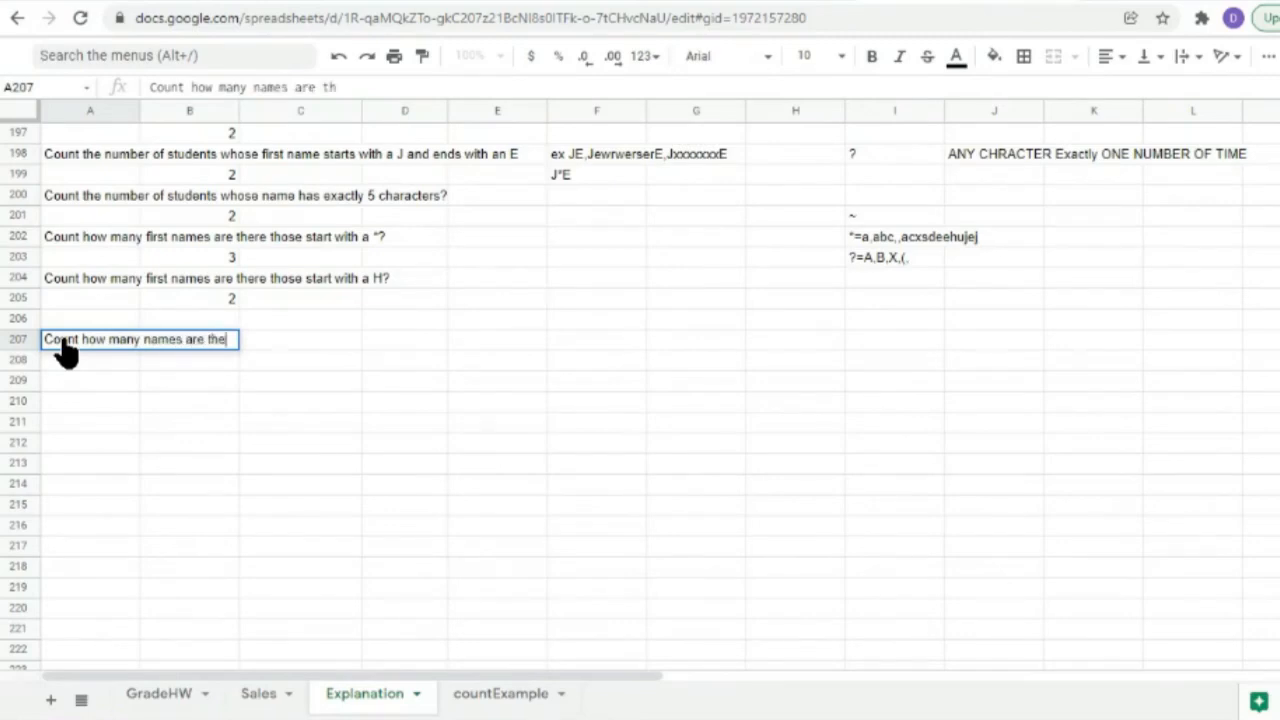
type("re wher")
key("BackSpace")
key("BackSpace")
key("BackSpace")
key("BackSpace")
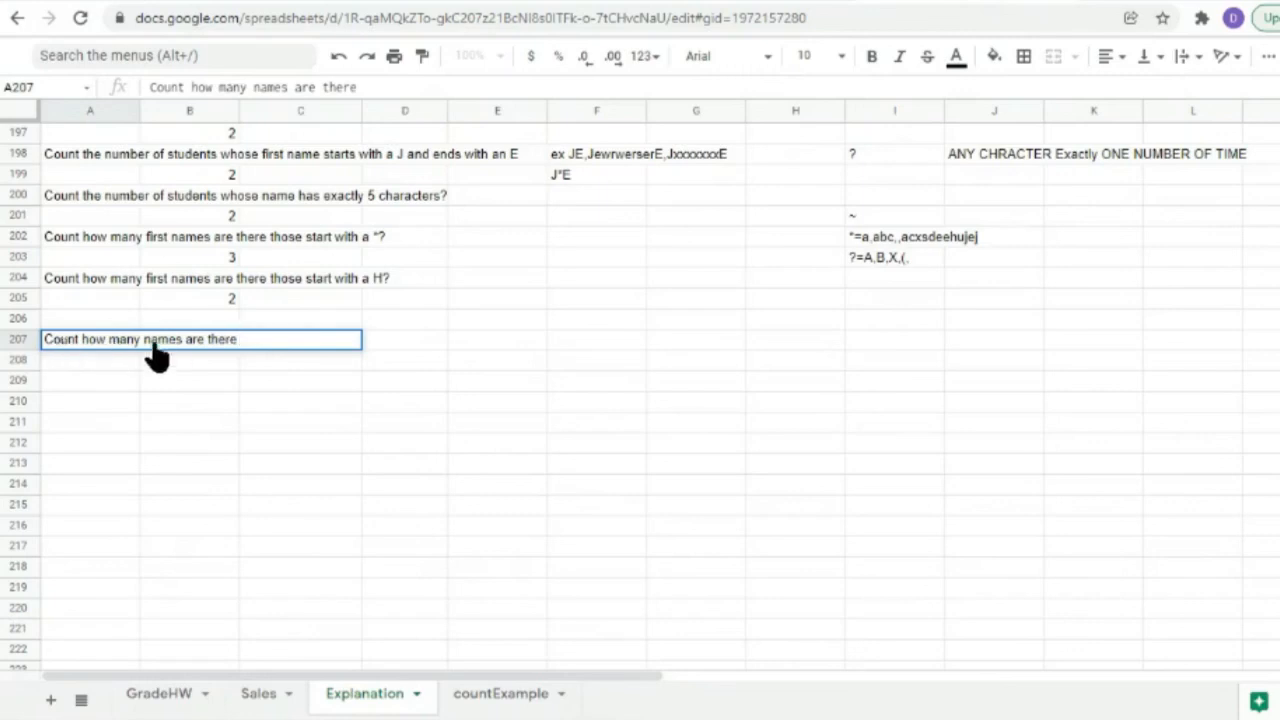
Reword the question in A207 as "Count how many first names are there starting with **".
type("fir")
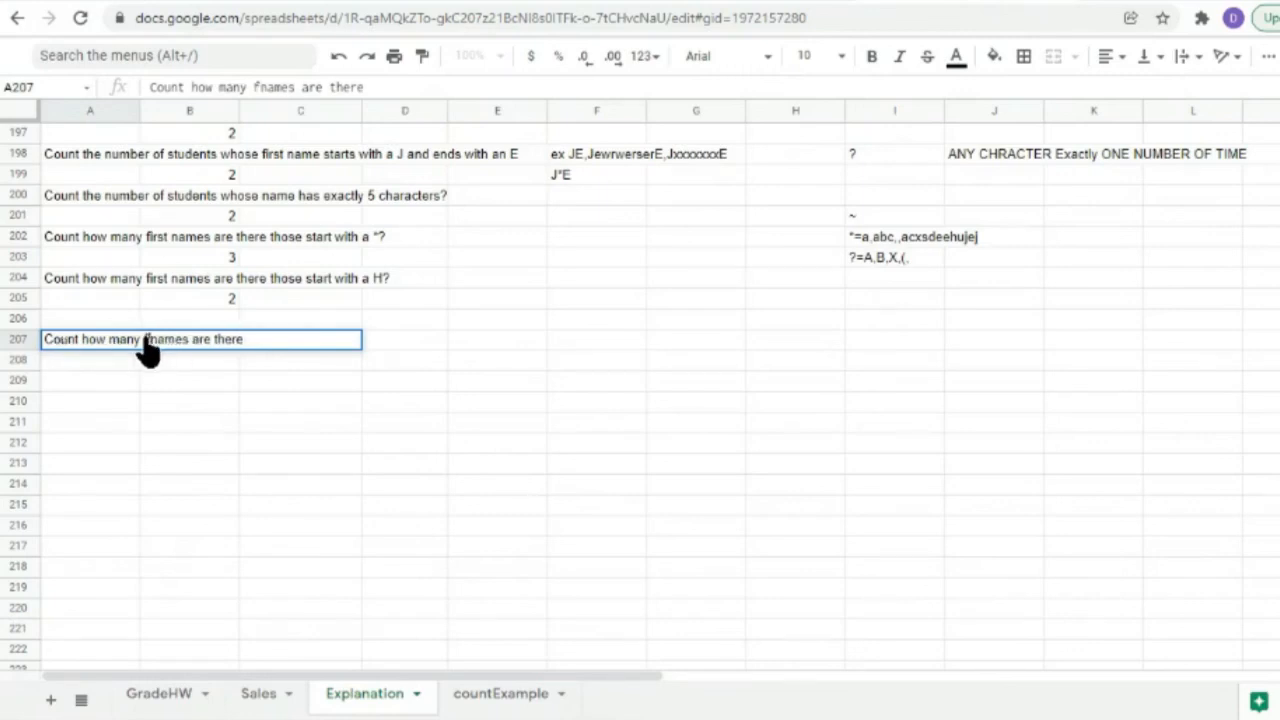
type("st names")
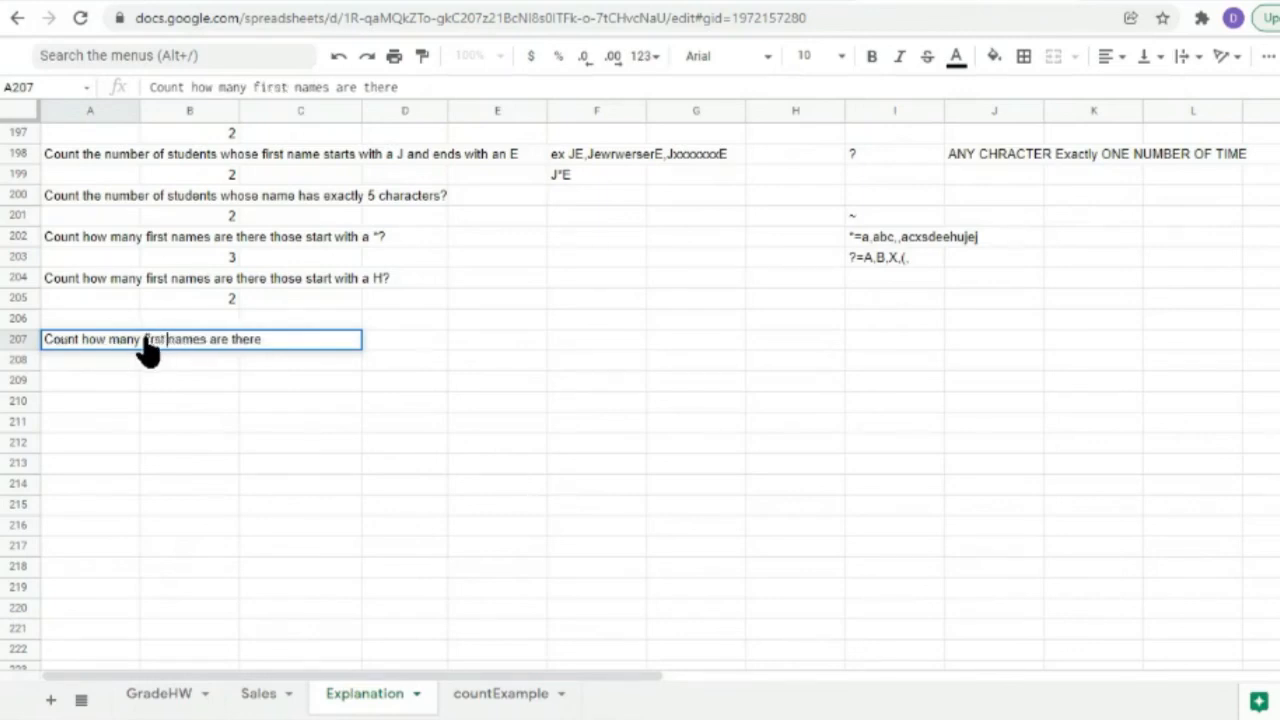
type(" are there starting w")
type("ith")
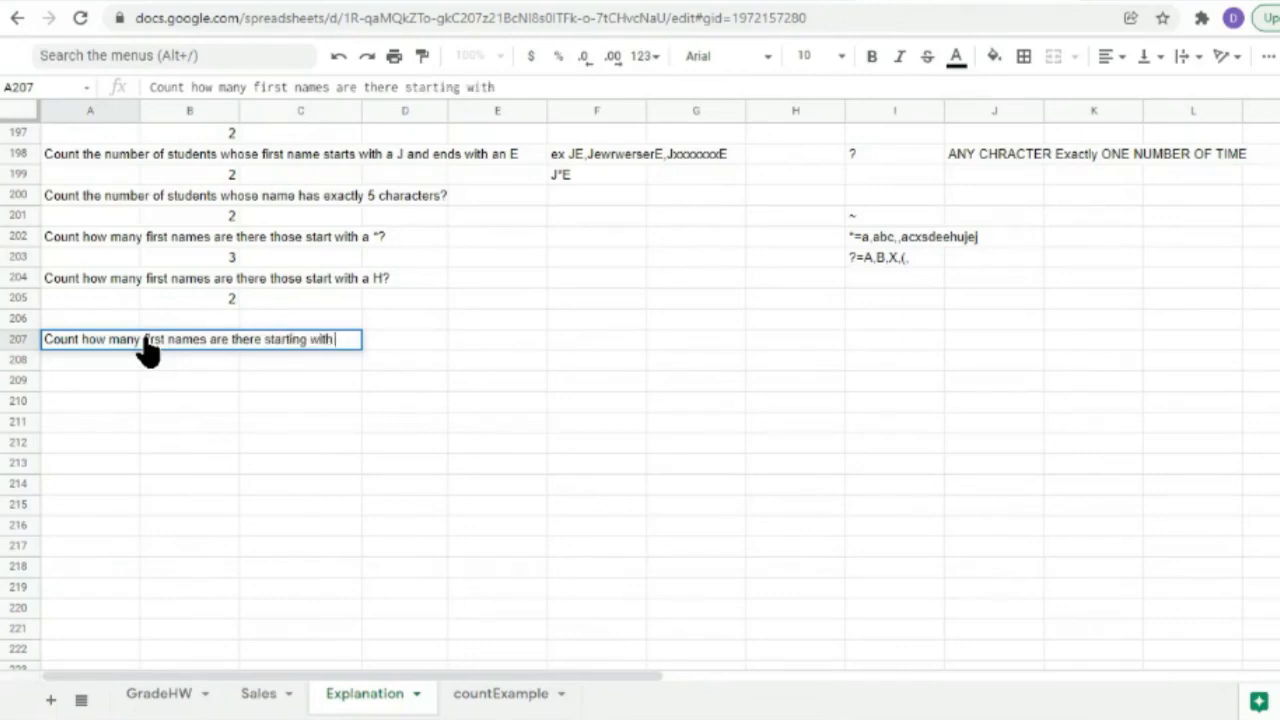
type(" **")
left_click(155, 366)
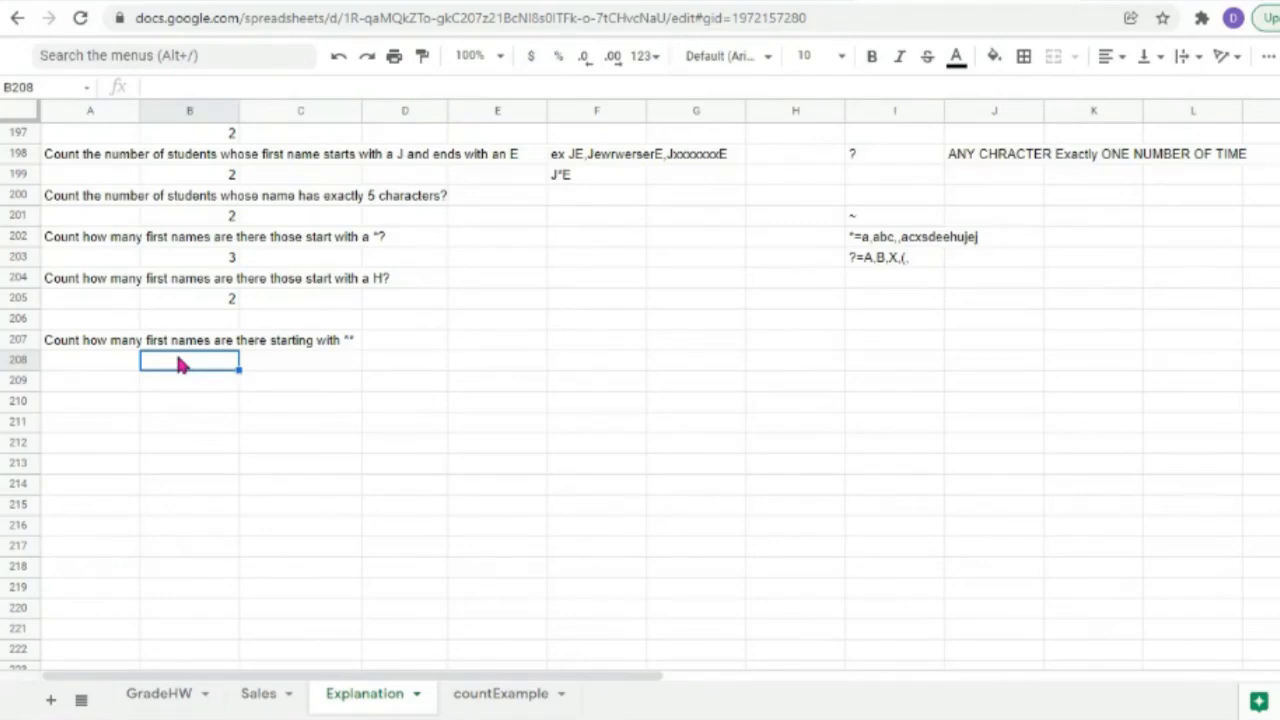
left_click(349, 343)
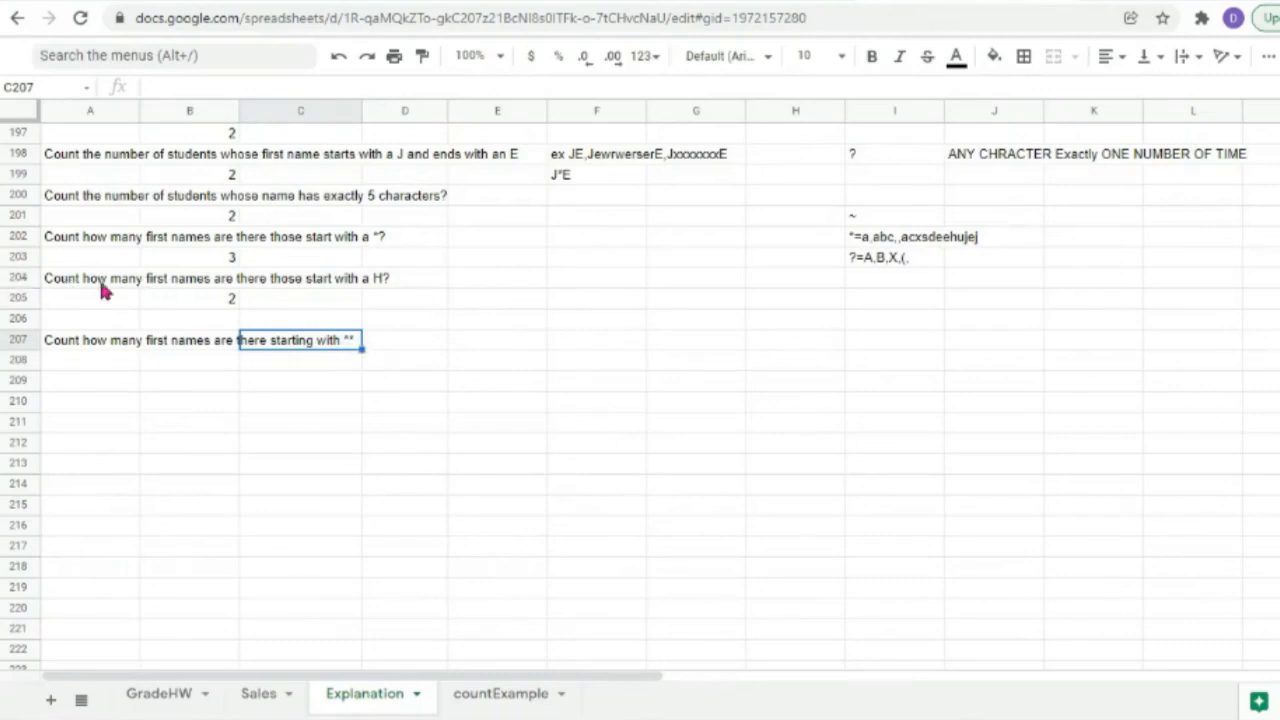
Copy the question text from A204 into A209 and replace the letter H with RA.
double_click(47, 283)
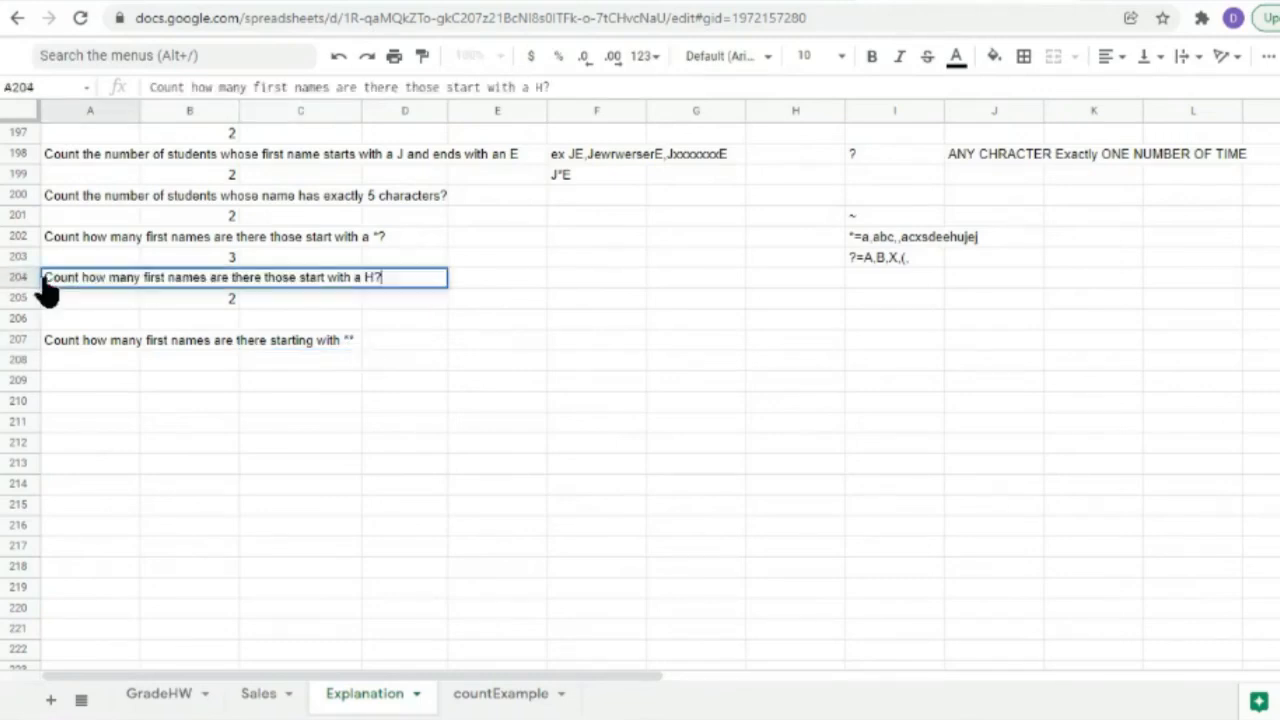
left_click_drag(47, 283, 405, 285)
key("ctrl+c")
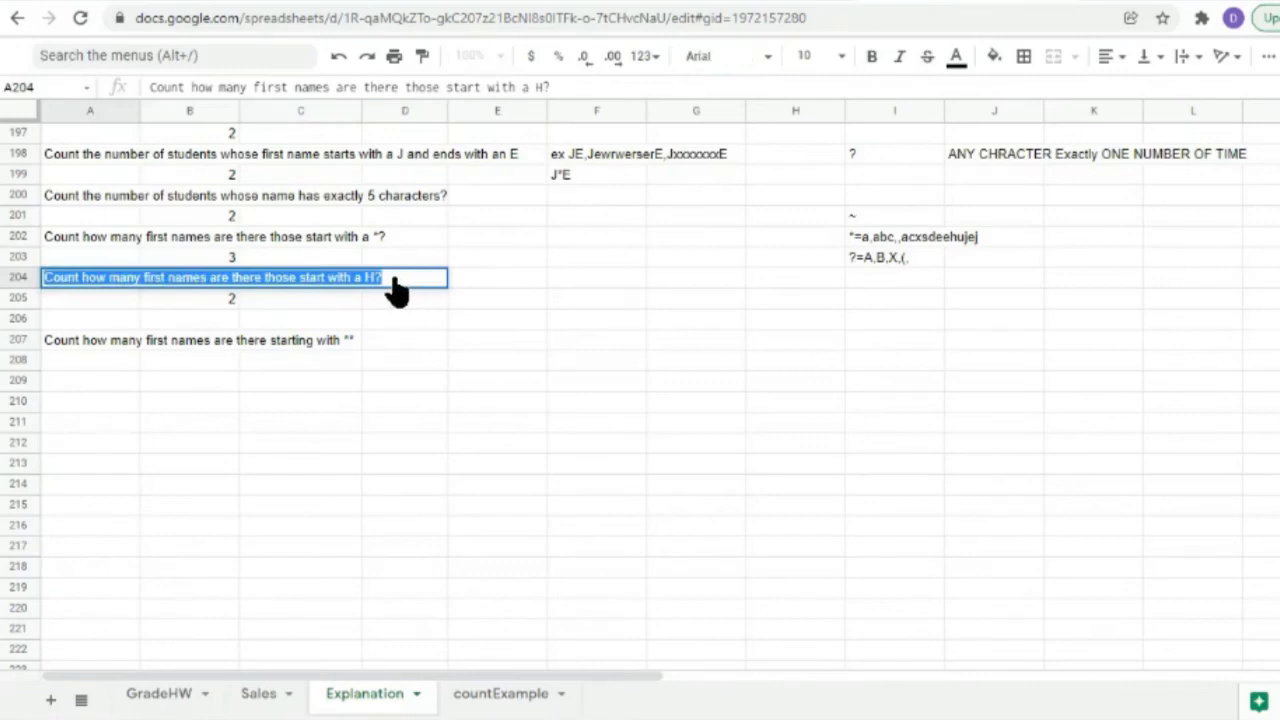
double_click(67, 384)
key("ctrl+v")
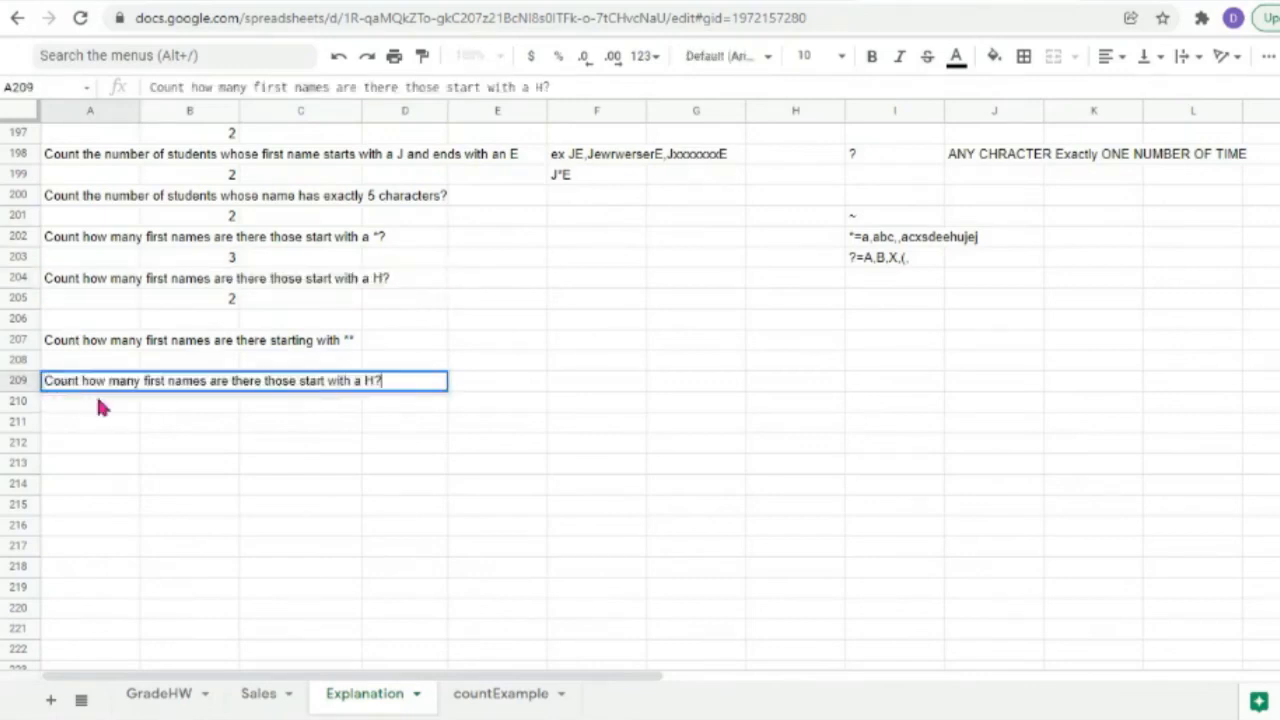
left_click_drag(366, 381, 373, 382)
type("RA")
Enter the formula =countif(B173:B185,"RA*") in B210 to count first names starting with RA.
double_click(191, 414)
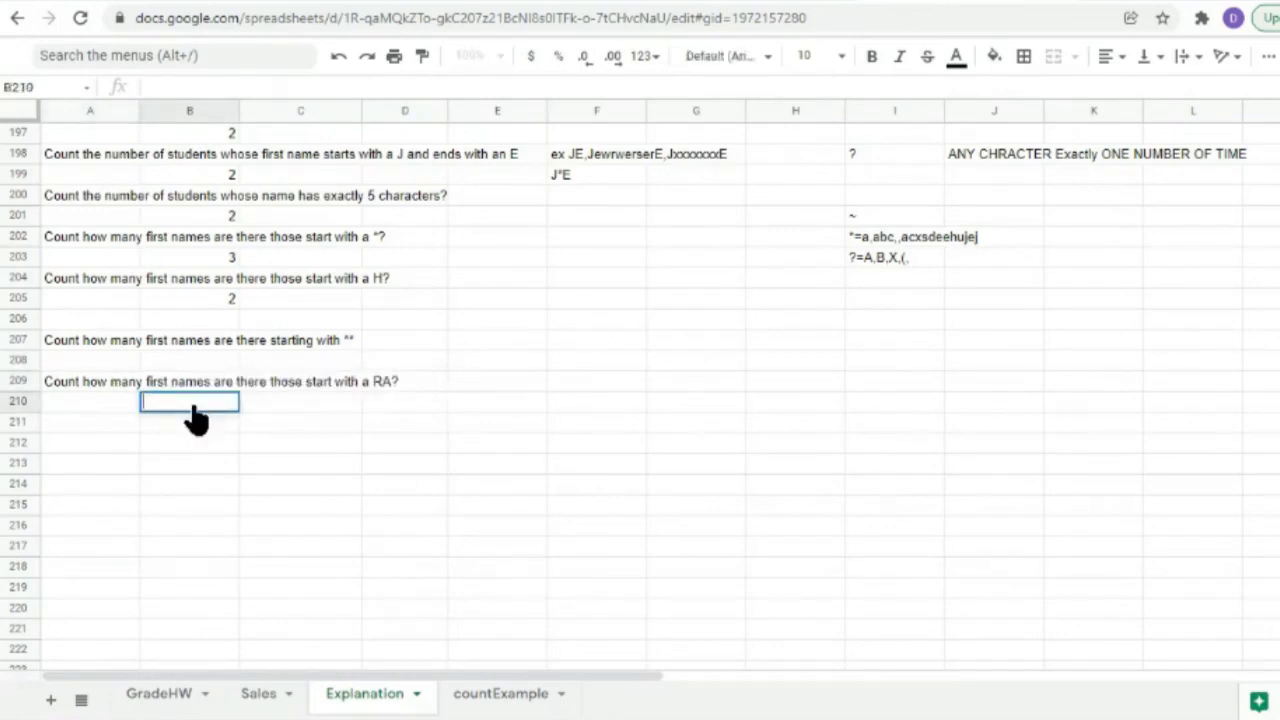
type("=countif")
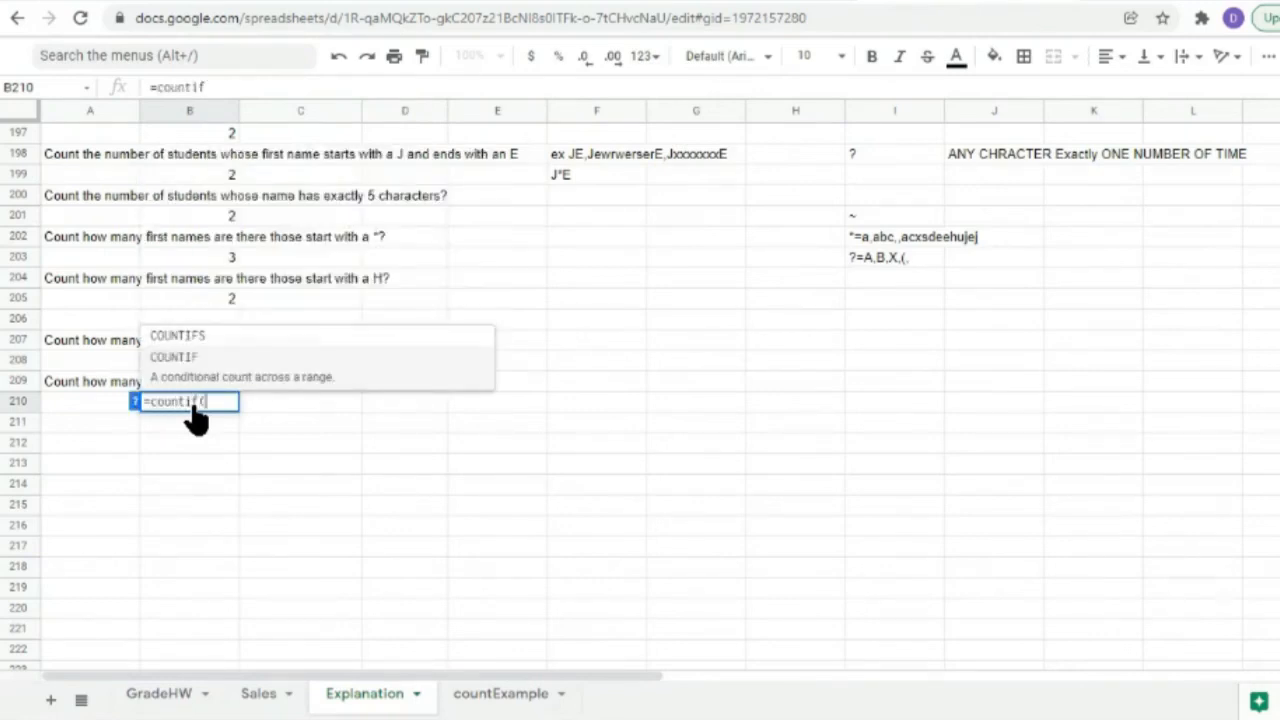
type("(")
scroll(368, 133, "up", 3)
scroll(368, 133, "up", 4)
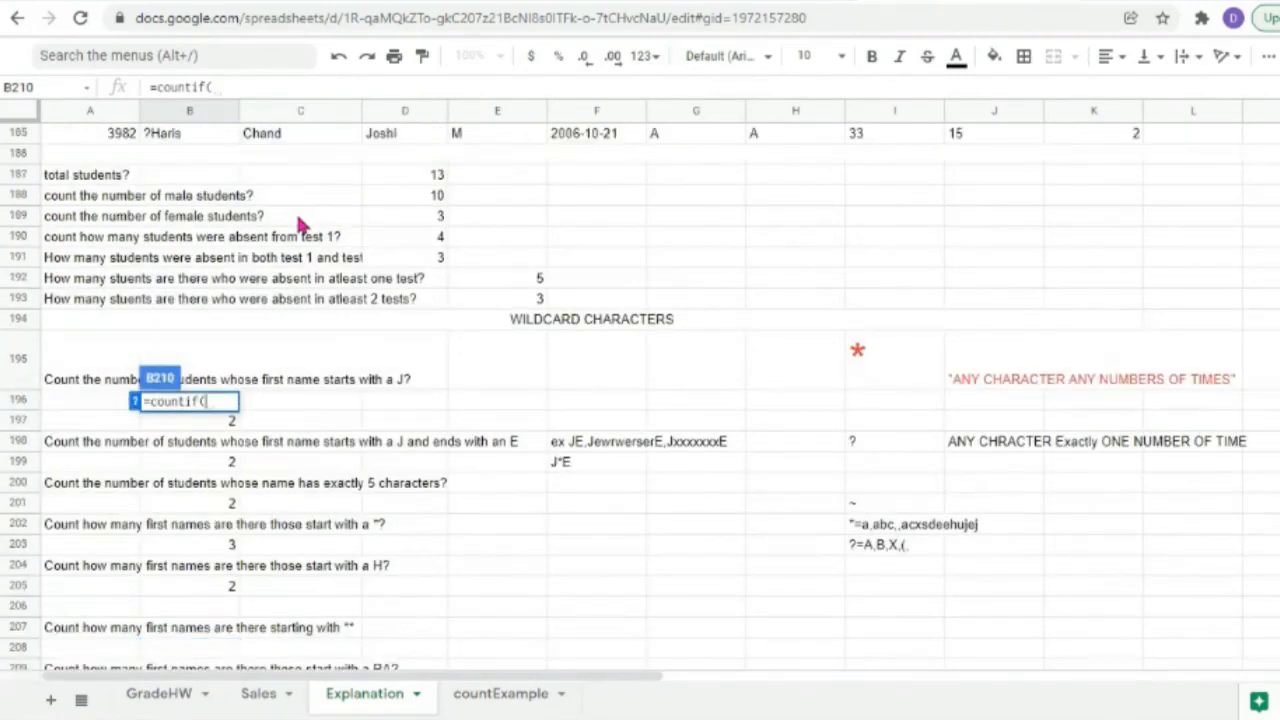
left_click_drag(188, 340, 165, 200)
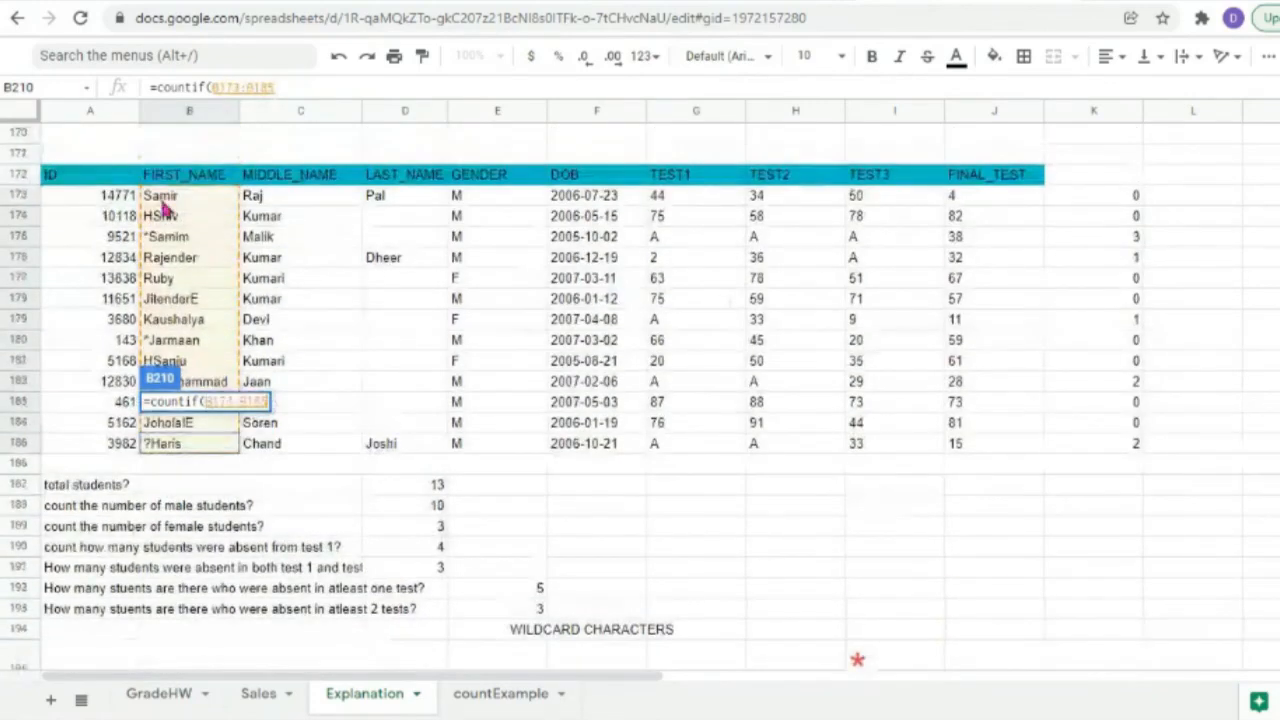
type(",\"R*\"")
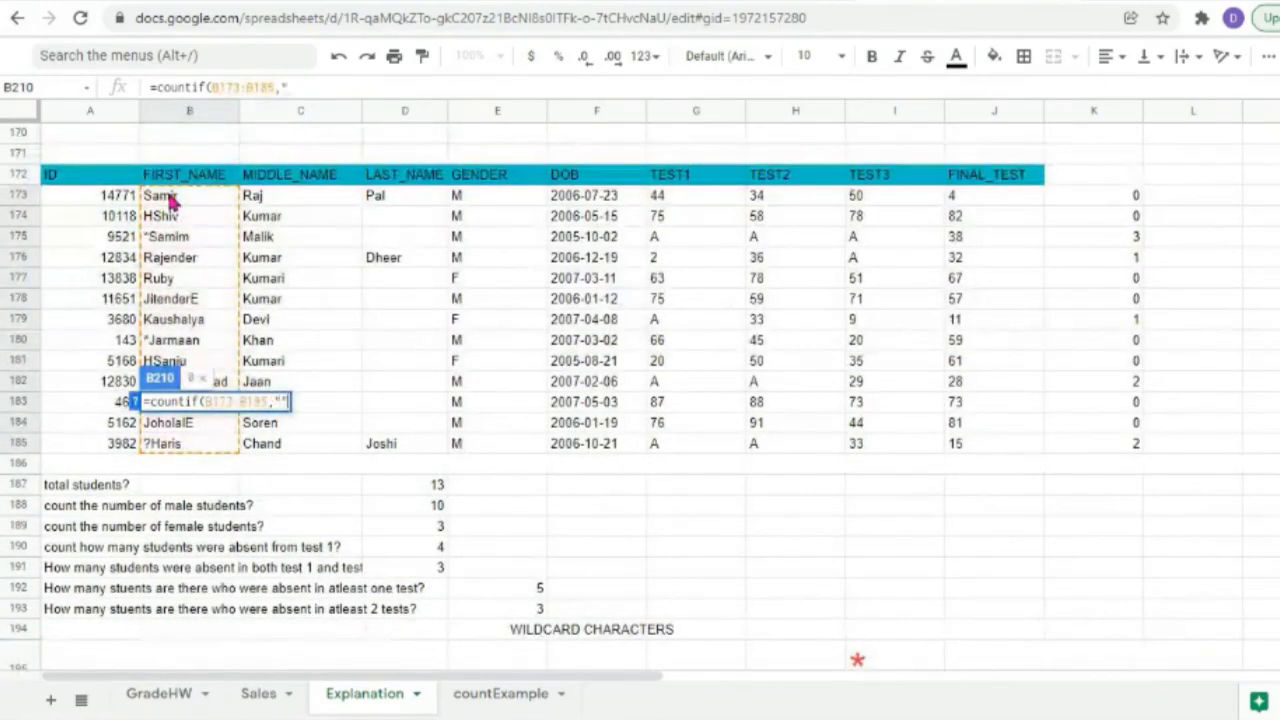
type("A")
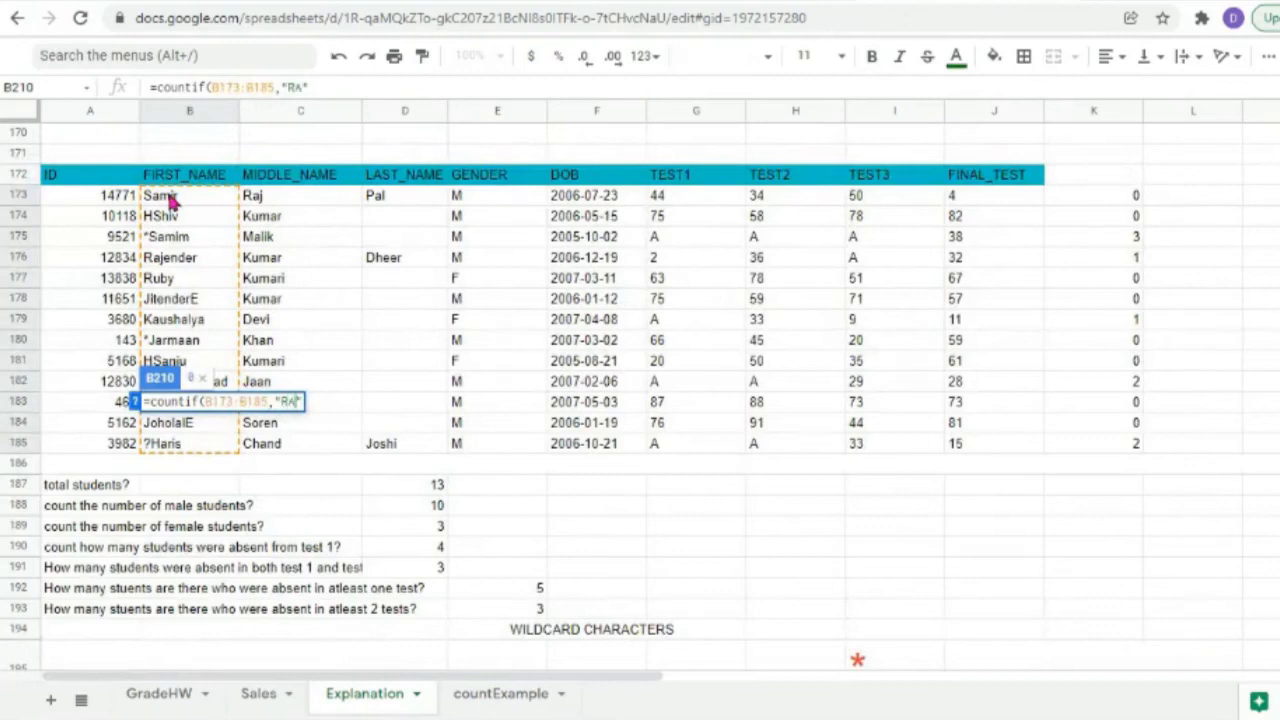
type("*")
key("Right")
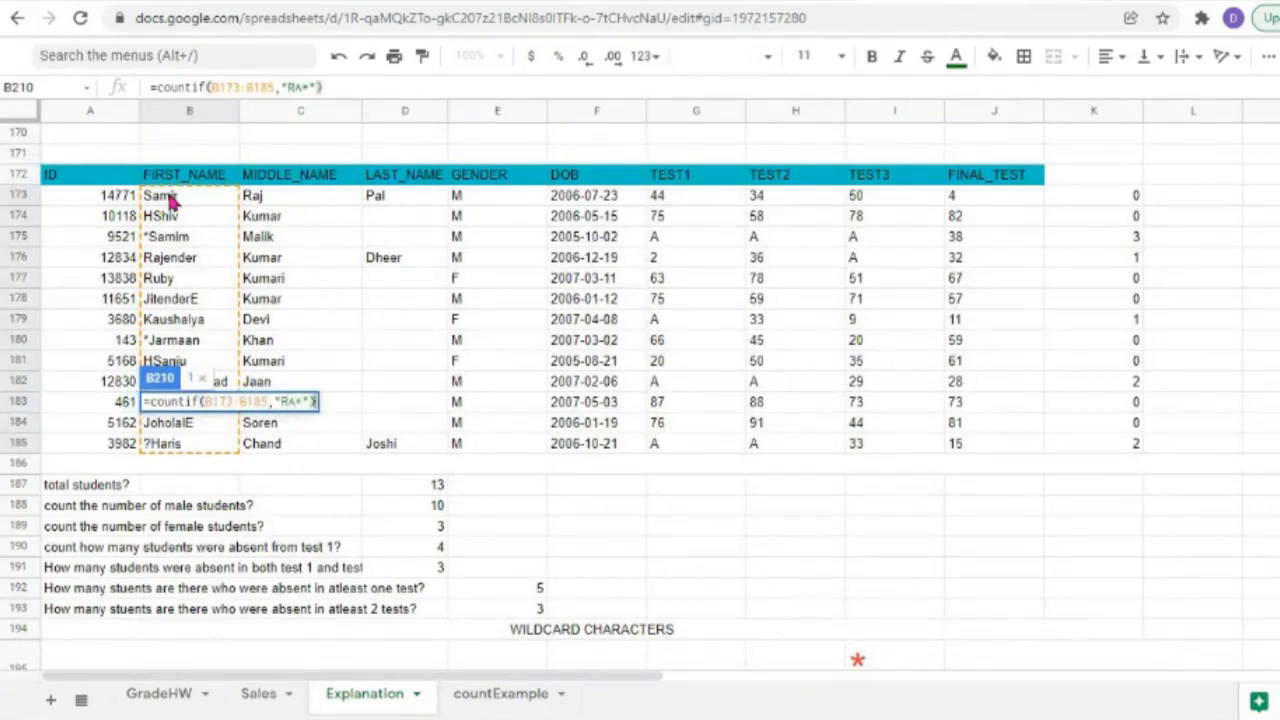
key("Return")
scroll(245, 510, "down", 2)
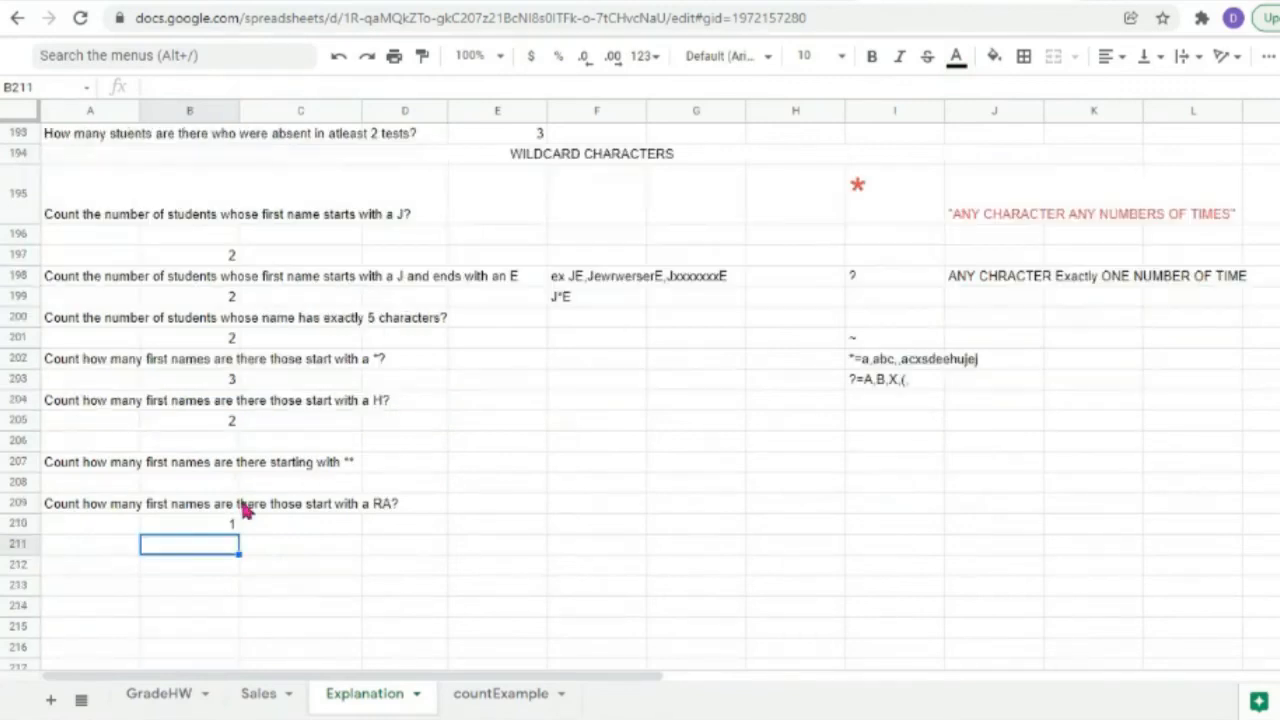
Check the RA* formula in B210 against the names in the FIRST_NAME column.
left_click(221, 524)
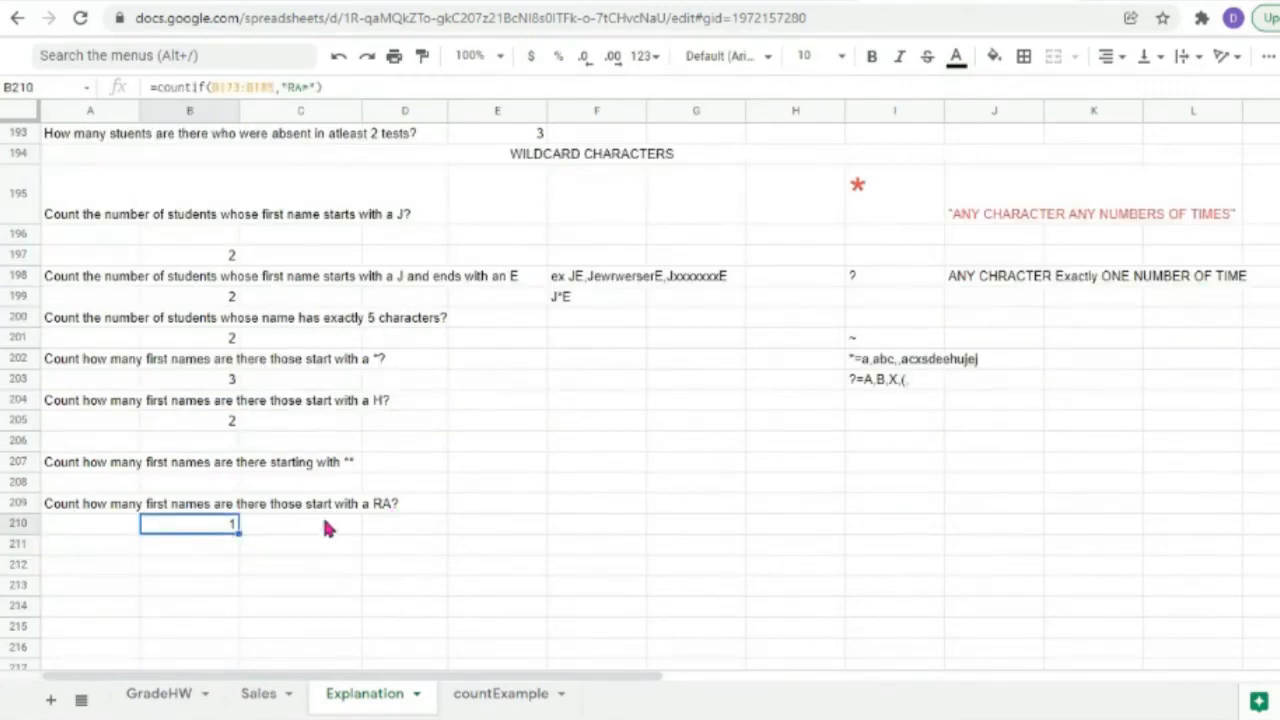
scroll(335, 405, "up", 9)
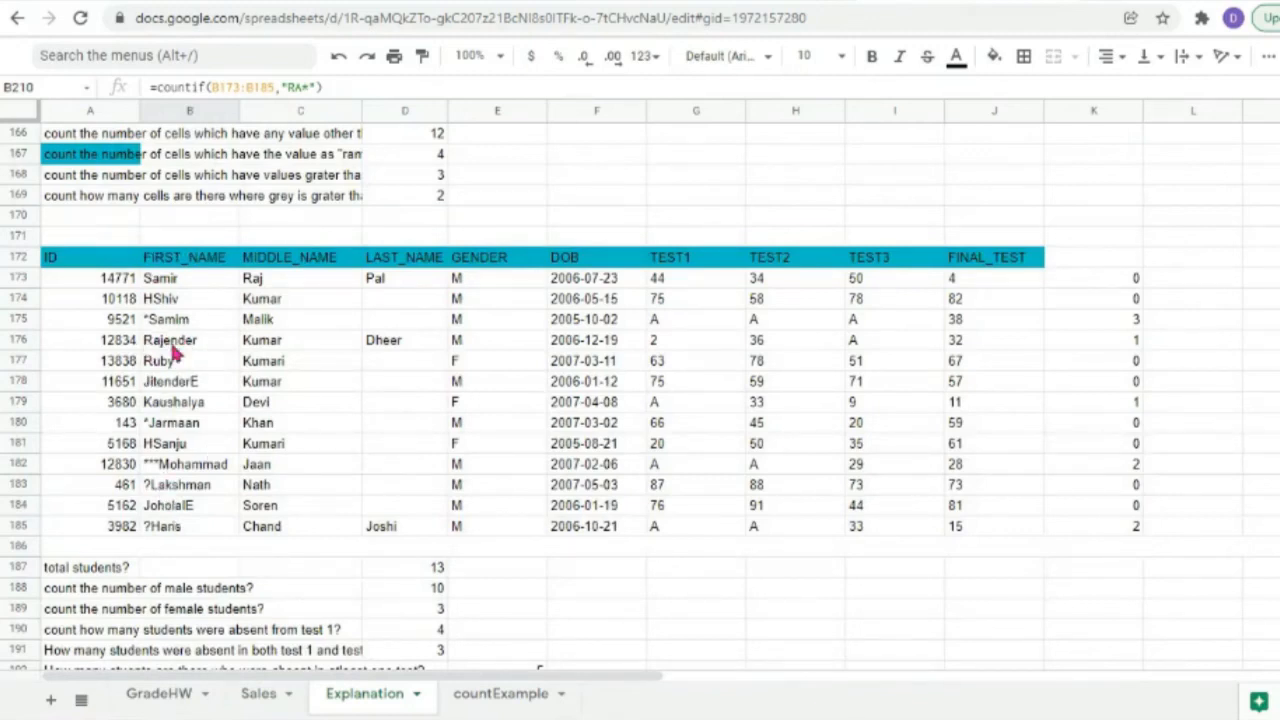
scroll(213, 525, "down", 9)
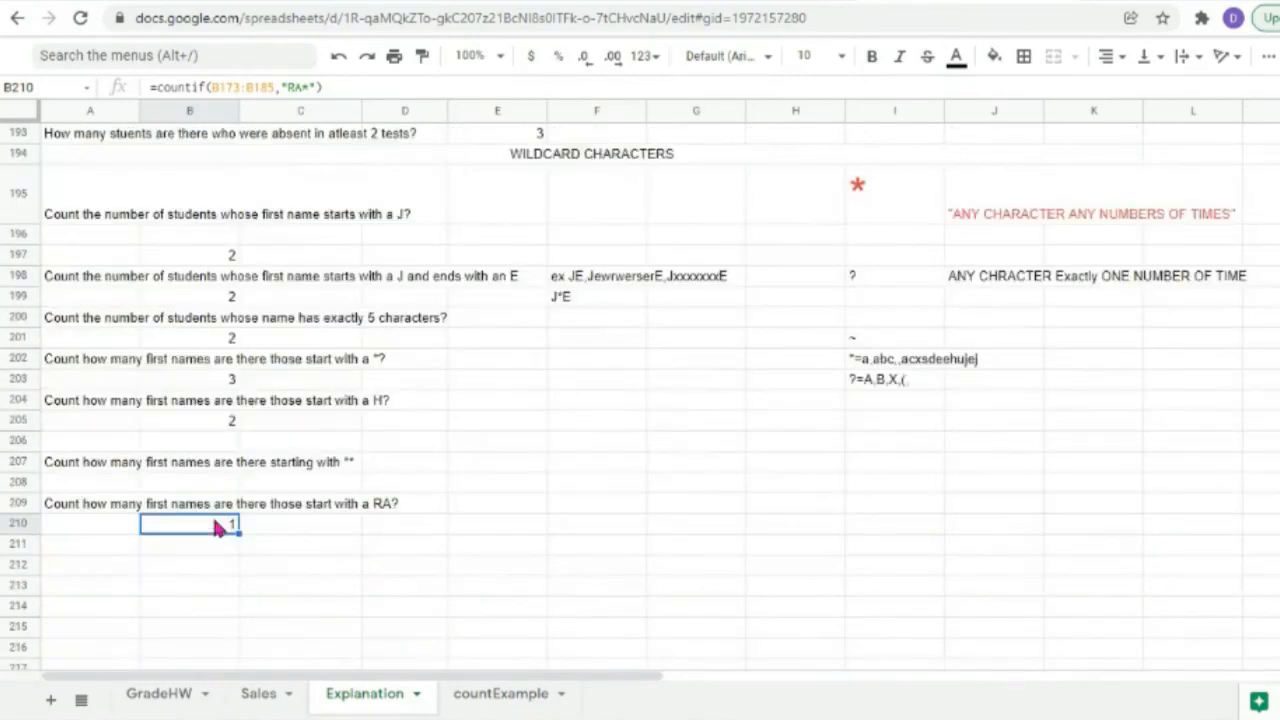
Start a COUNTIF formula in B208 with the first names in B173:B185 as its range.
left_click(181, 488)
double_click(181, 488)
type("=")
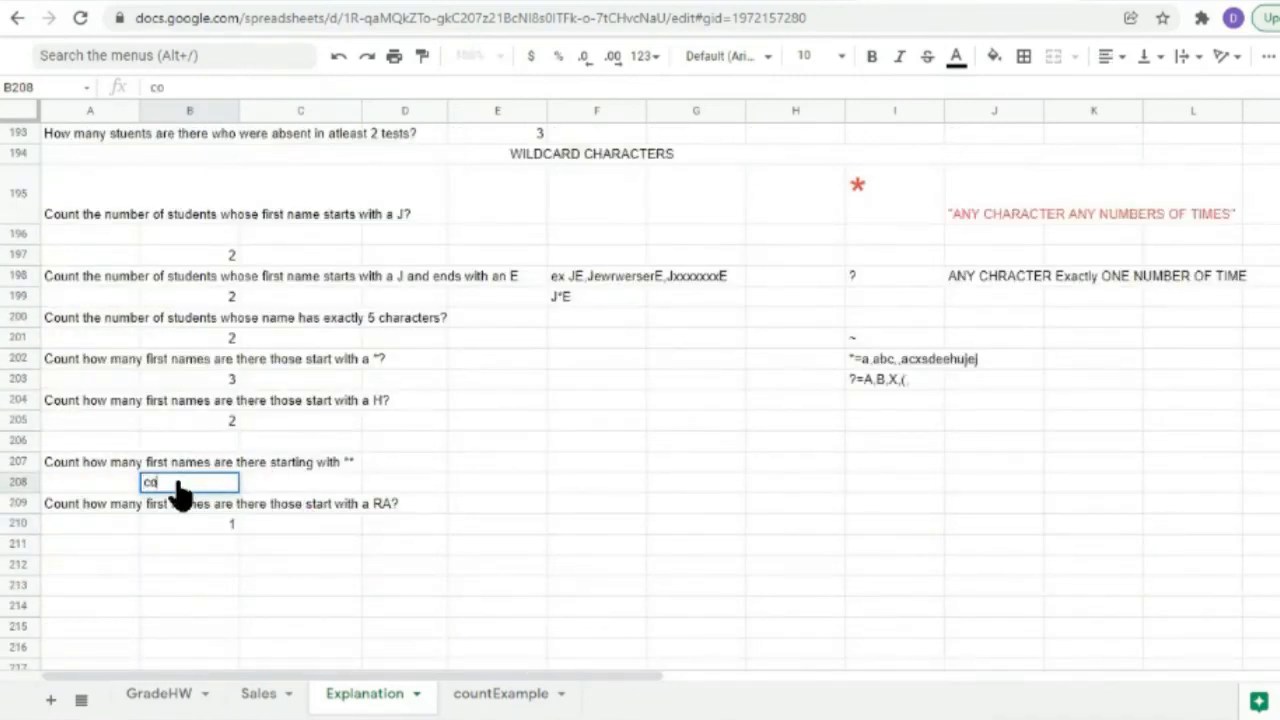
type("cou")
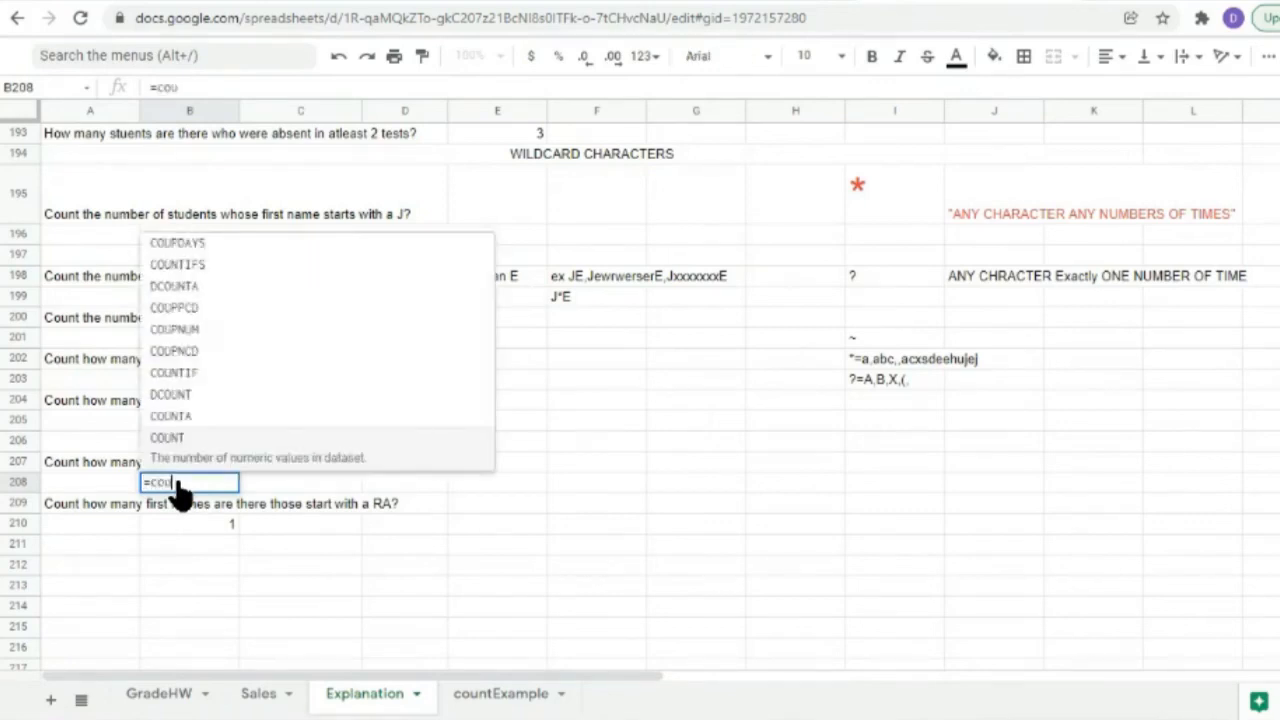
type("ntif(")
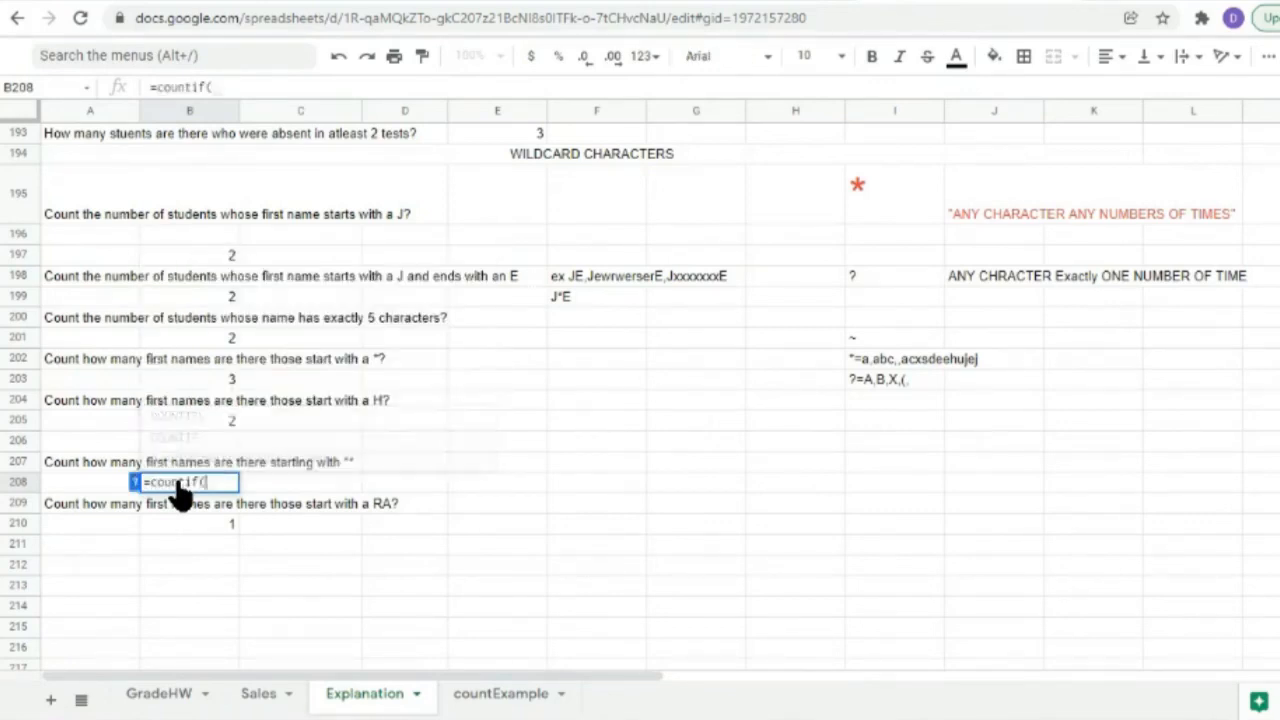
scroll(262, 285, "up", 5)
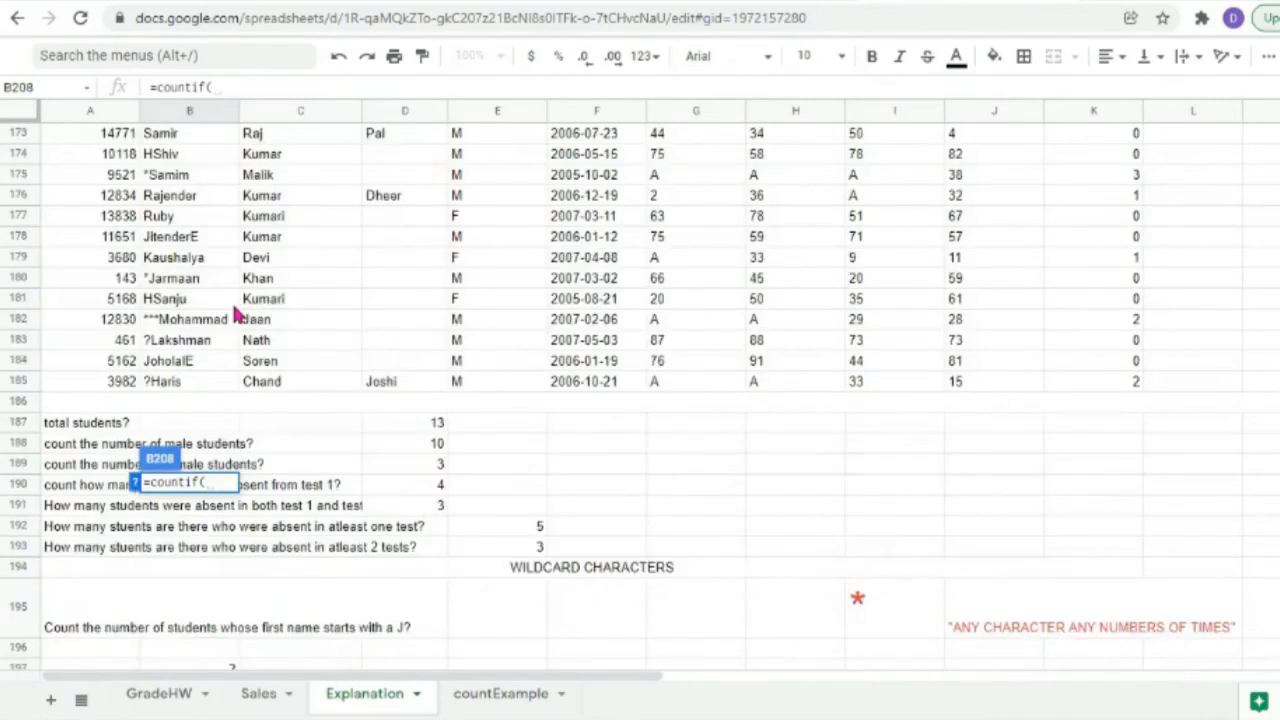
left_click_drag(170, 383, 200, 140)
scroll(200, 140, "up", 1)
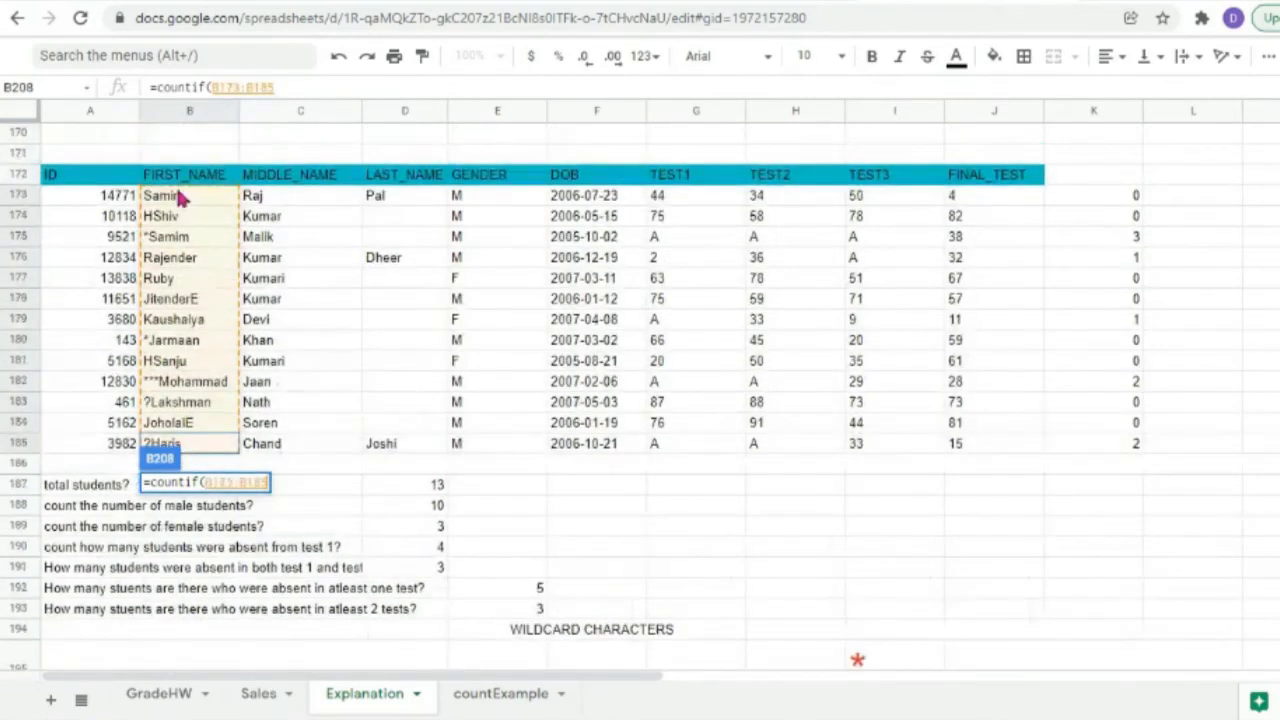
Complete the COUNTIF formula in B208 with the criterion "~***".
type(",\"*")
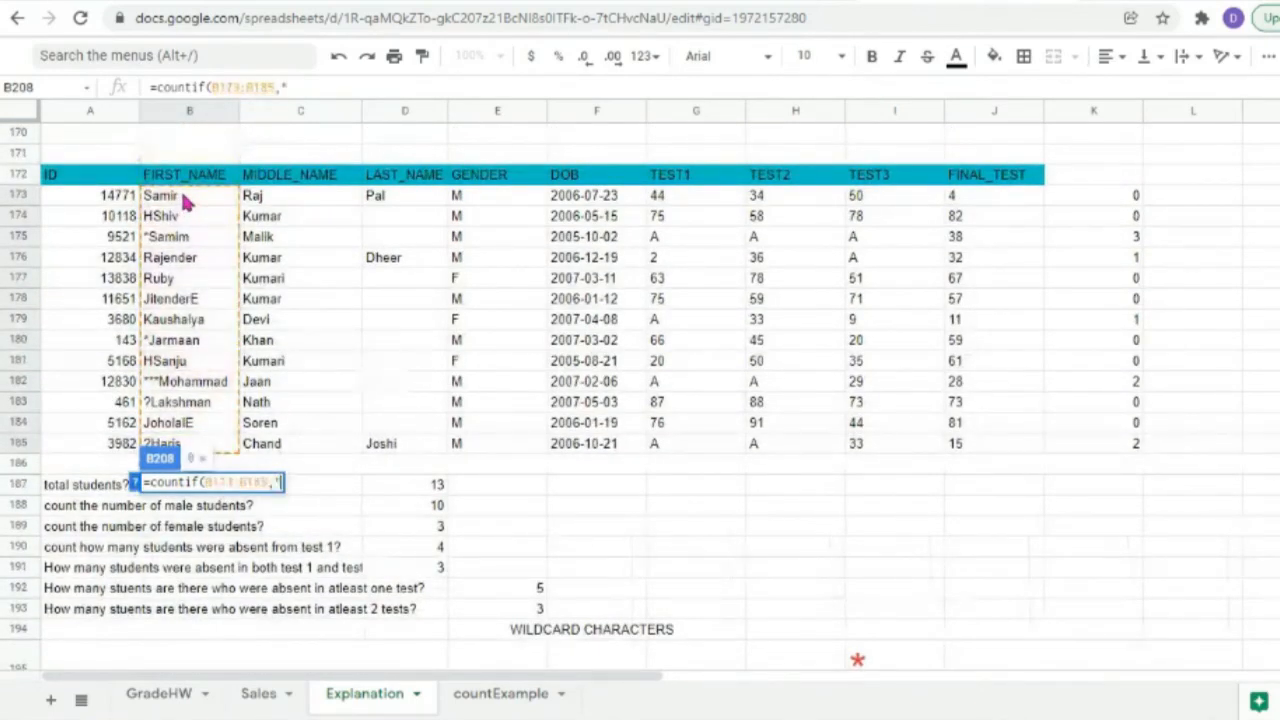
type("*\"")
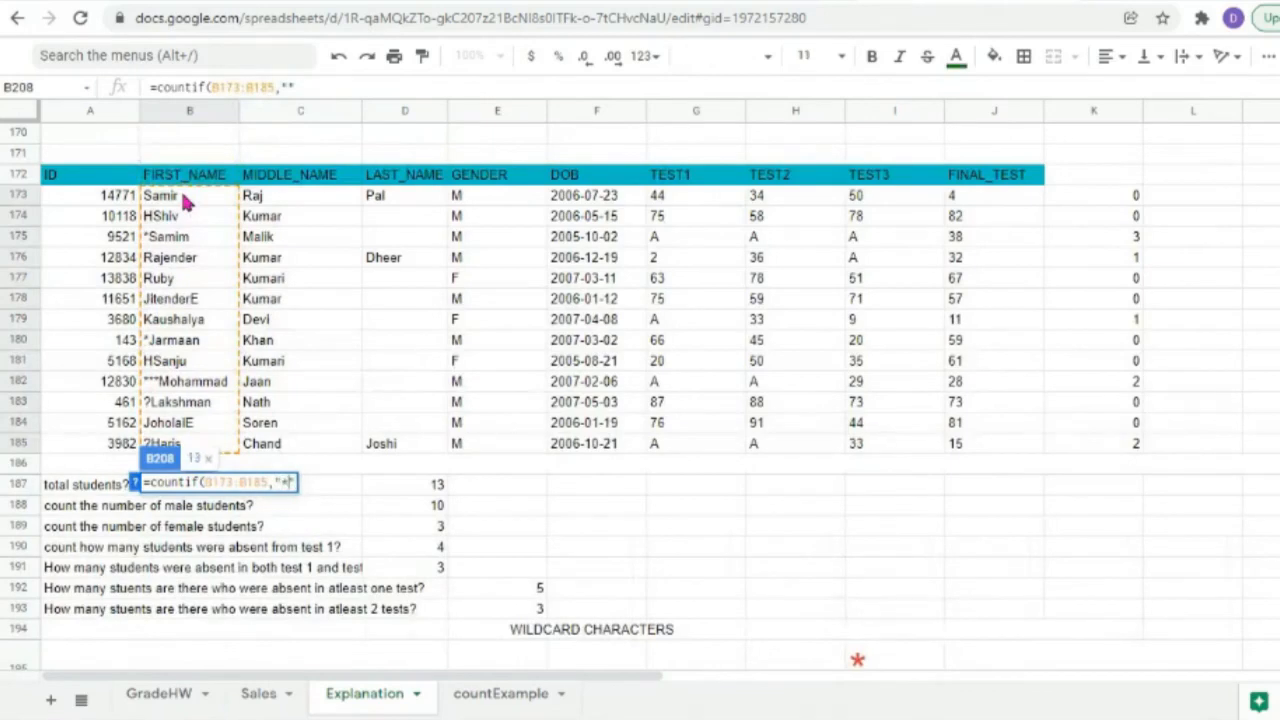
type("*")
key("Left")
key("Left")
type("~")
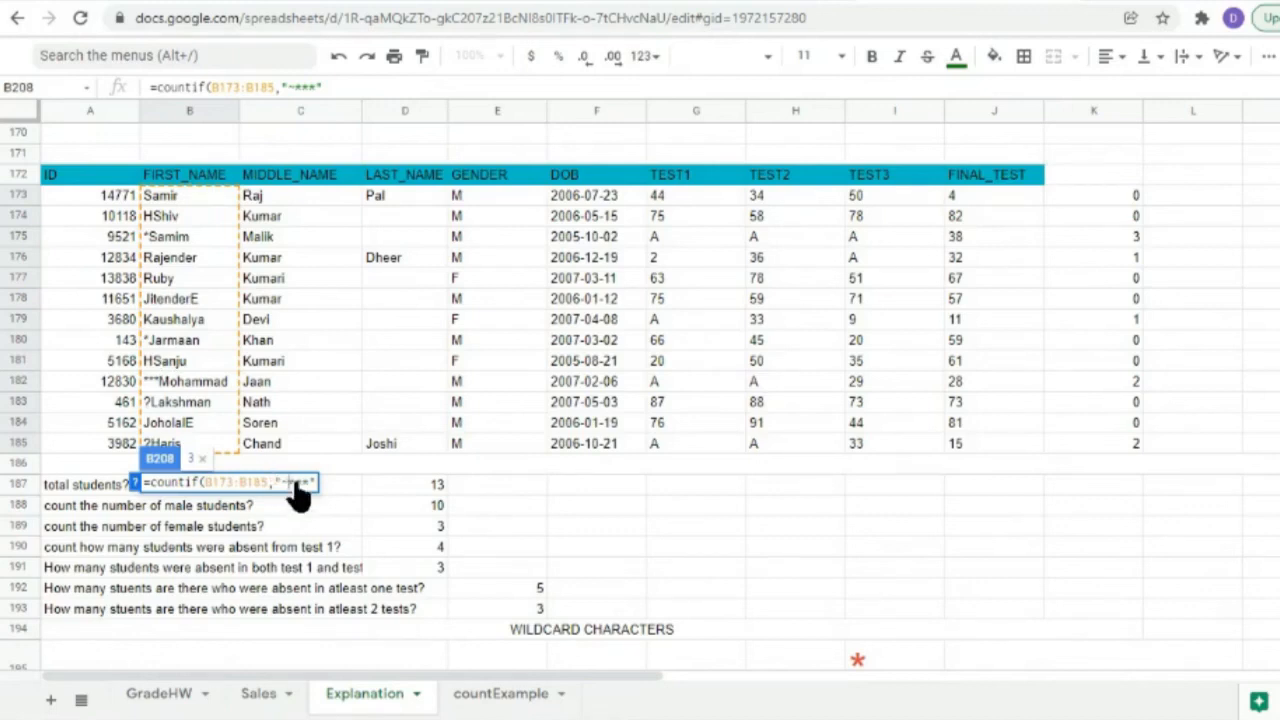
left_click_drag(296, 484, 282, 484)
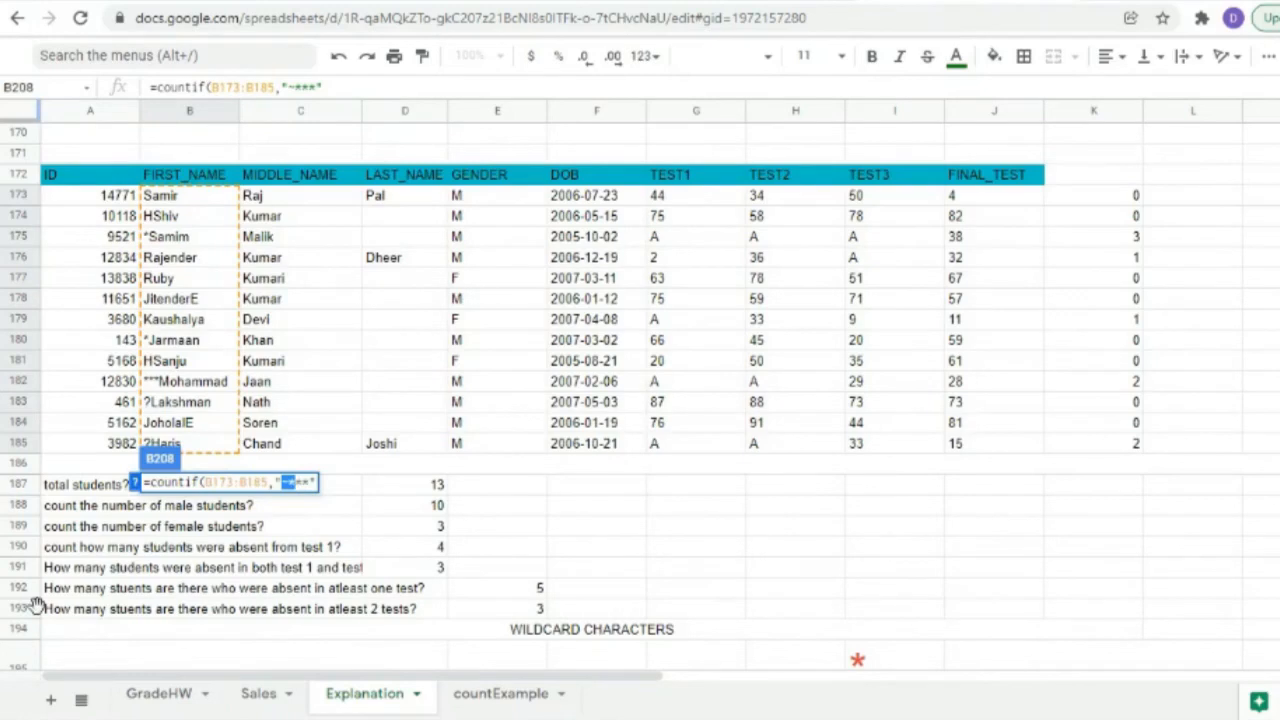
key("Return")
scroll(295, 580, "down", 2)
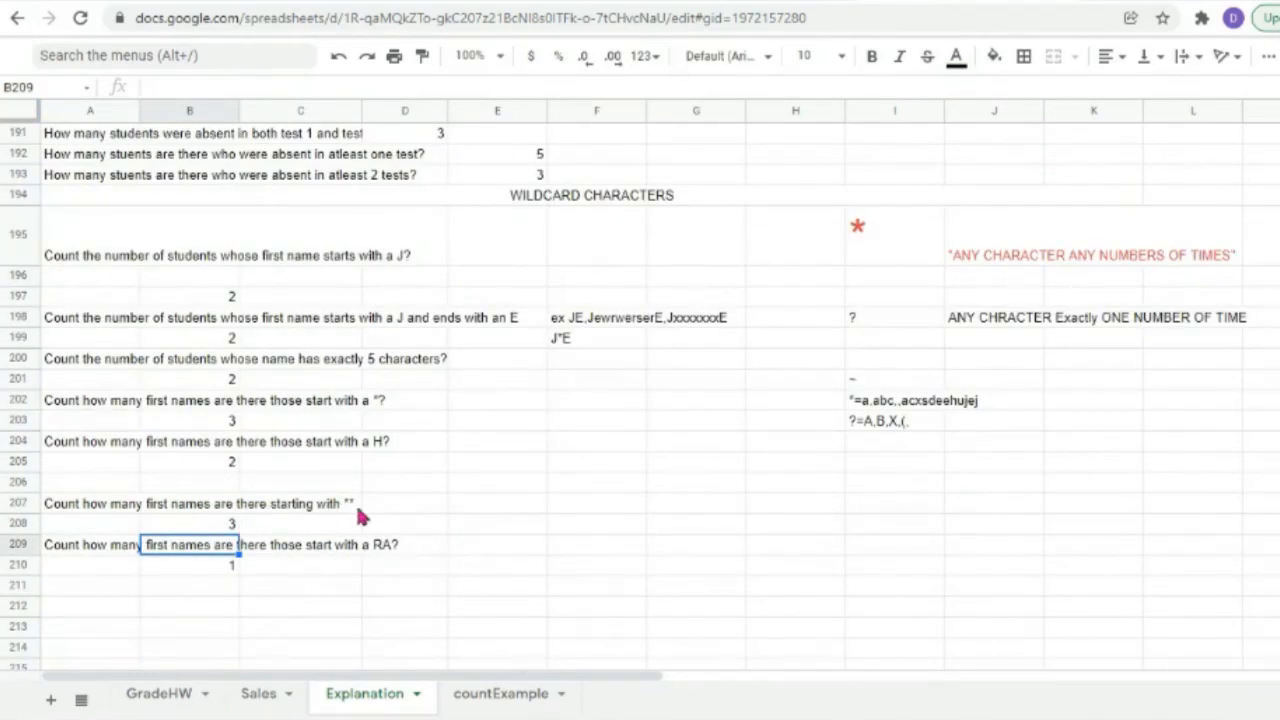
Insert a second tilde in the B208 criterion so it reads "~*~**", matching first names that start with two literal asterisks.
left_click(225, 522)
double_click(229, 523)
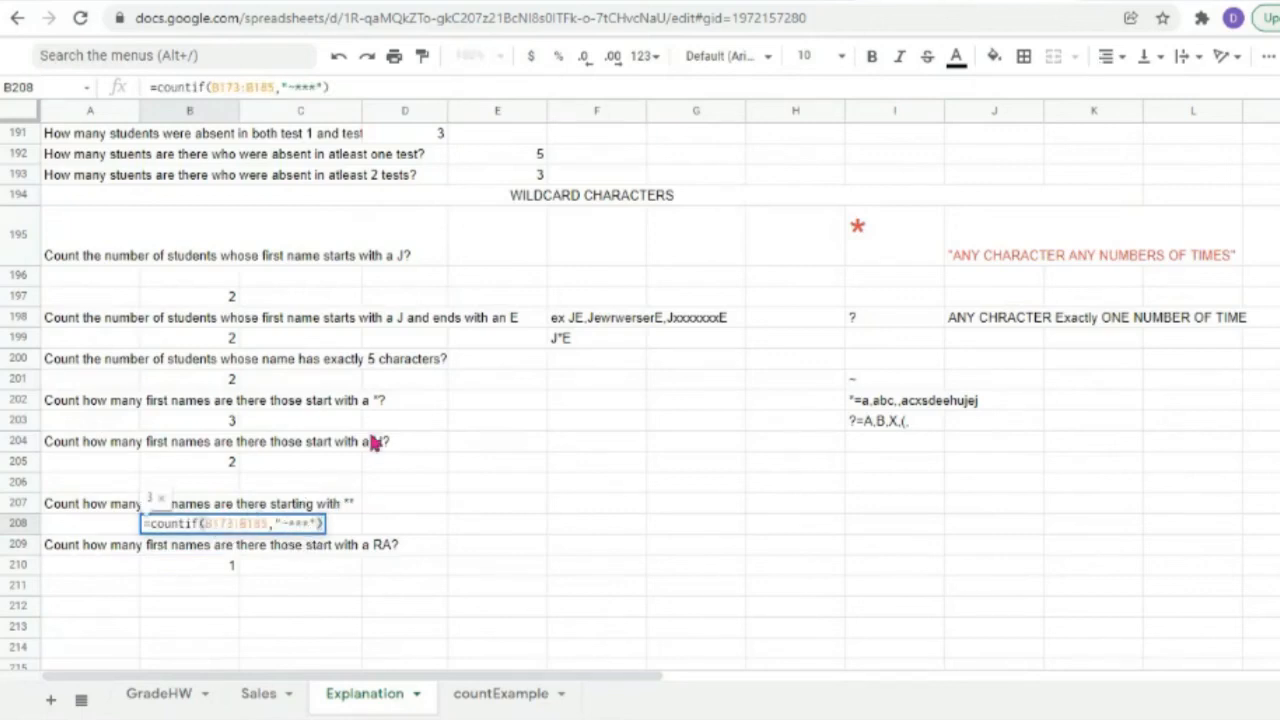
scroll(302, 500, "up", 7)
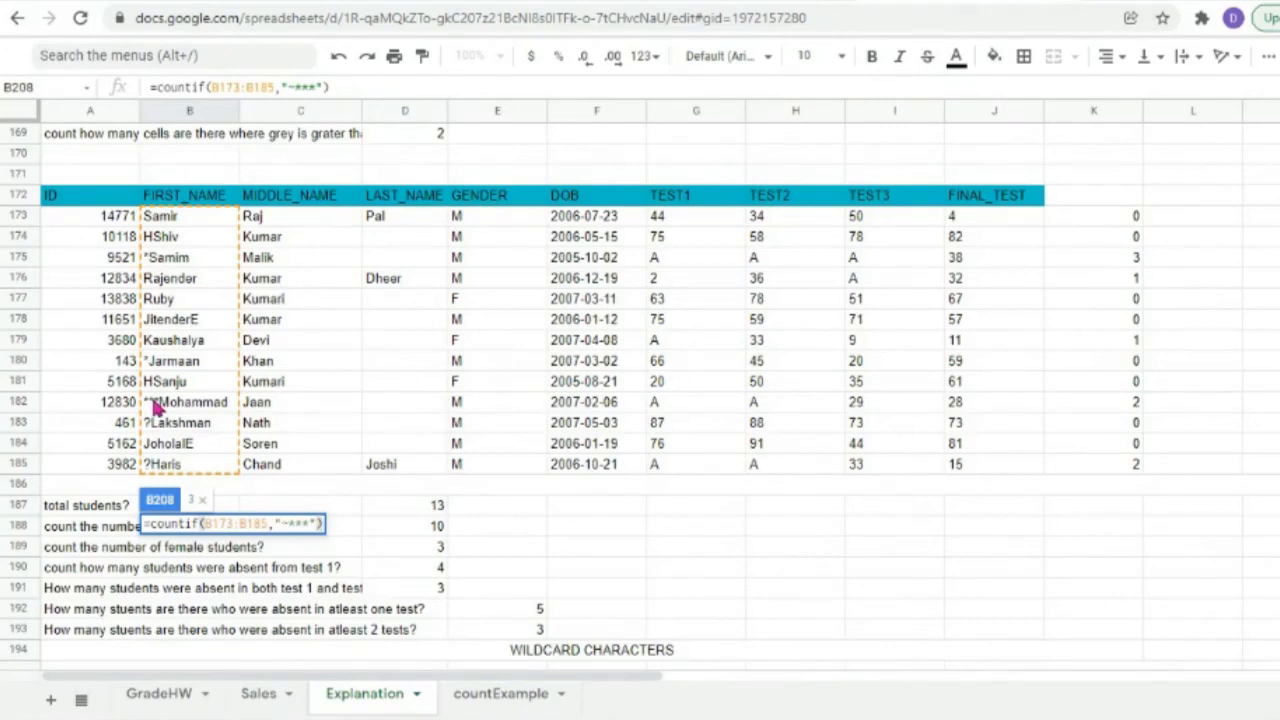
left_click(294, 525)
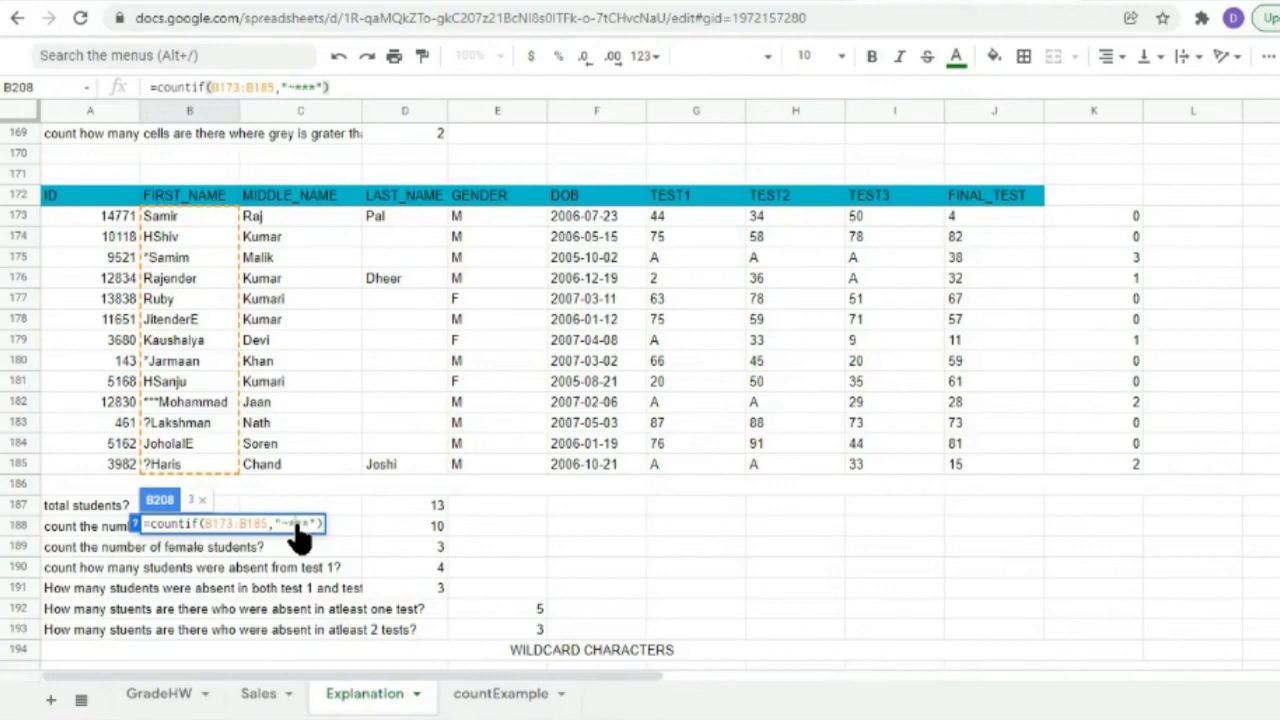
type("*")
left_click_drag(290, 527, 282, 527)
left_click_drag(309, 526, 296, 529)
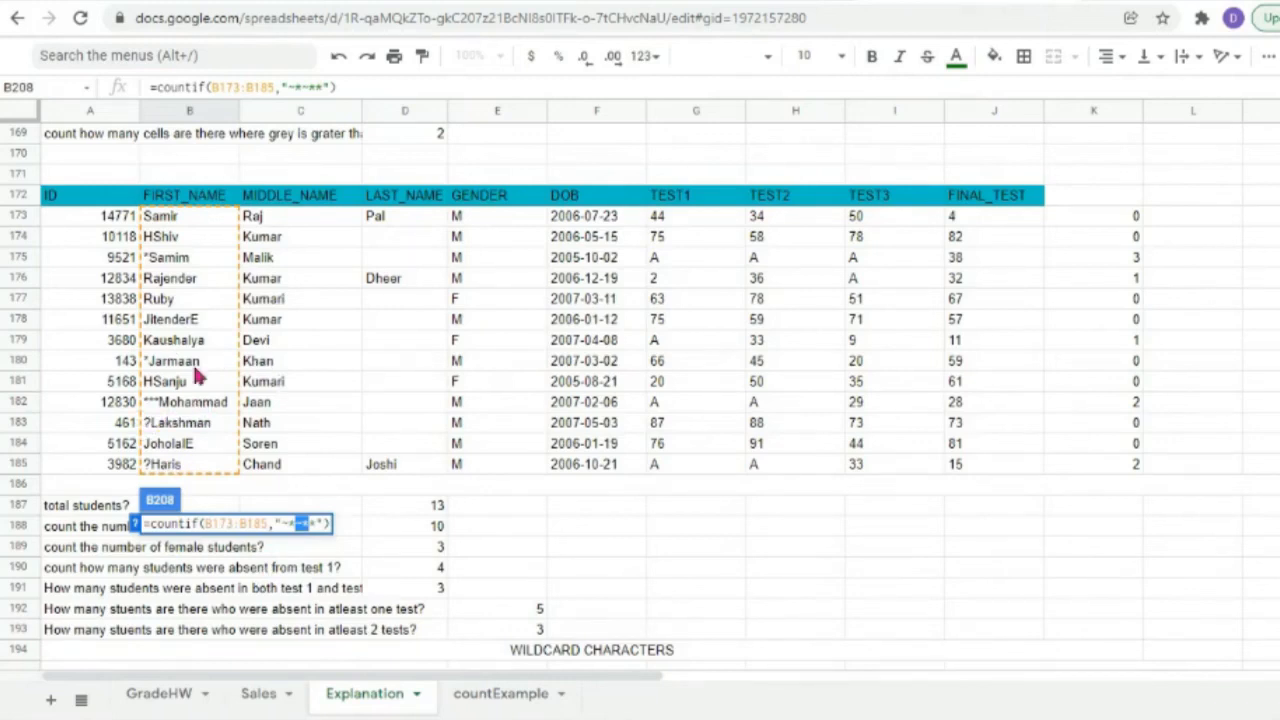
key("Return")
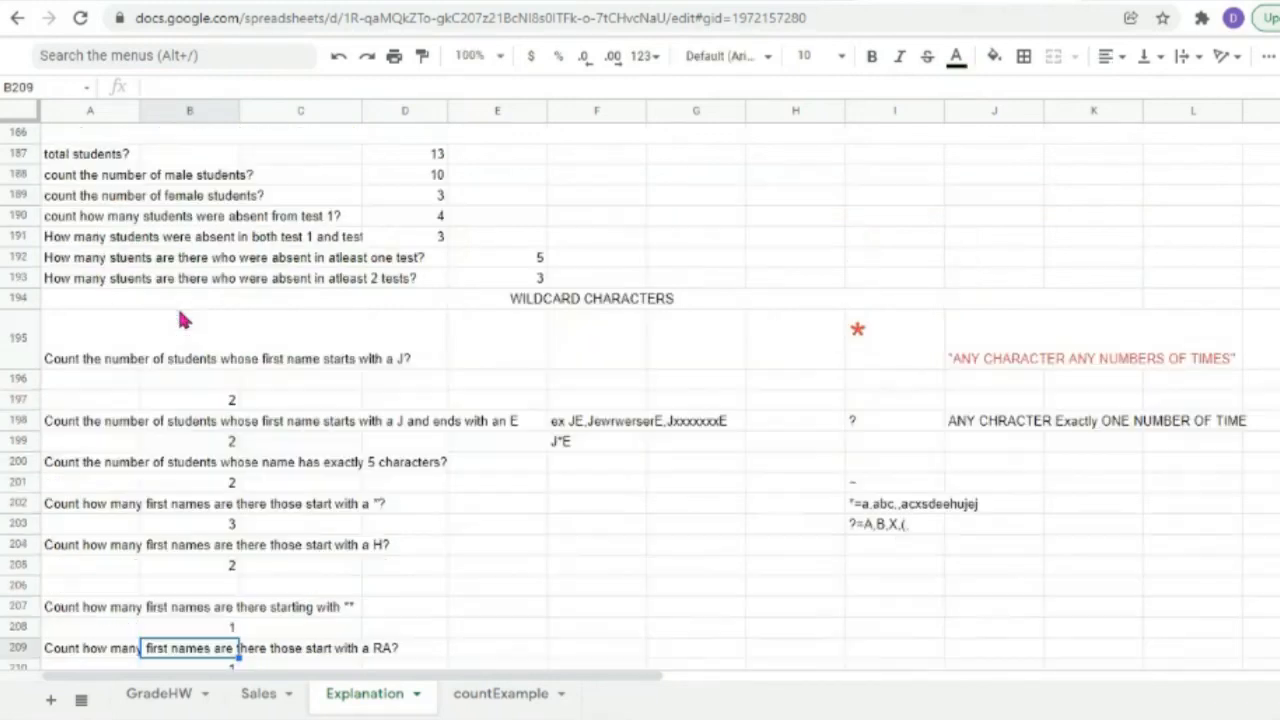
Compare the RA* formula in B210 with the "~*~**" formula in B208 and review the names in the FIRST_NAME column.
scroll(270, 540, "down", 3)
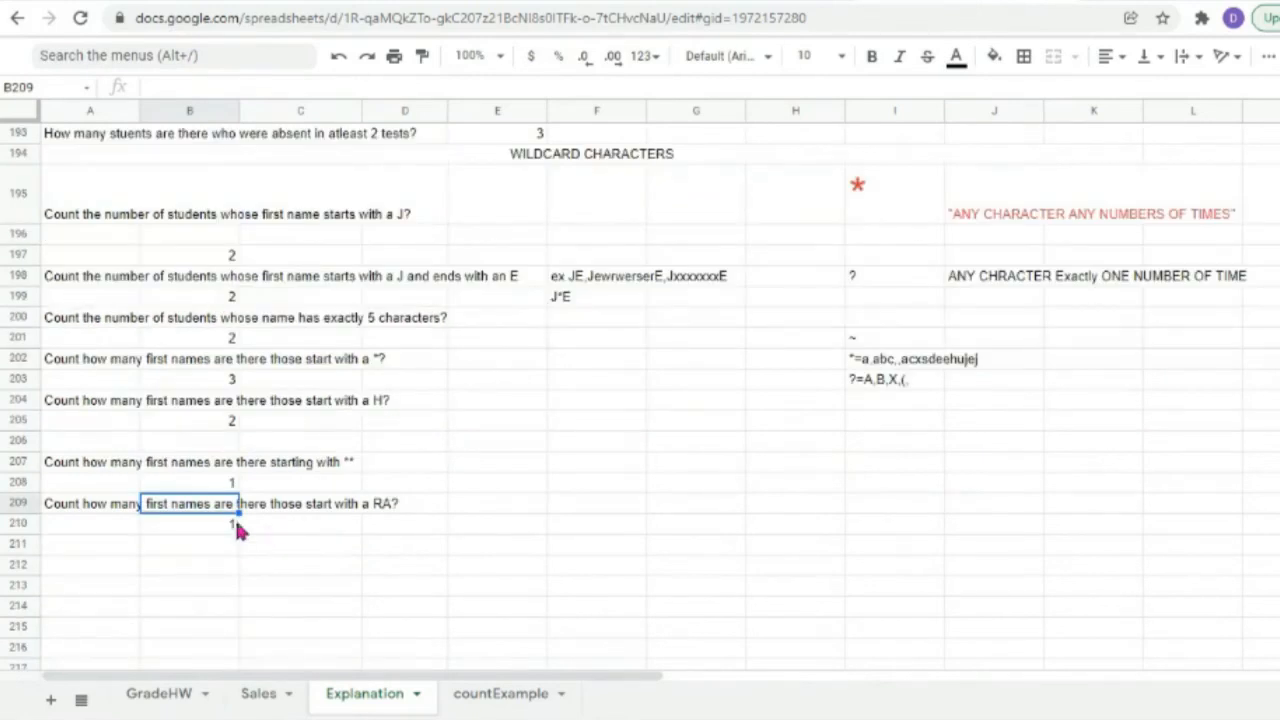
left_click(237, 528)
double_click(214, 528)
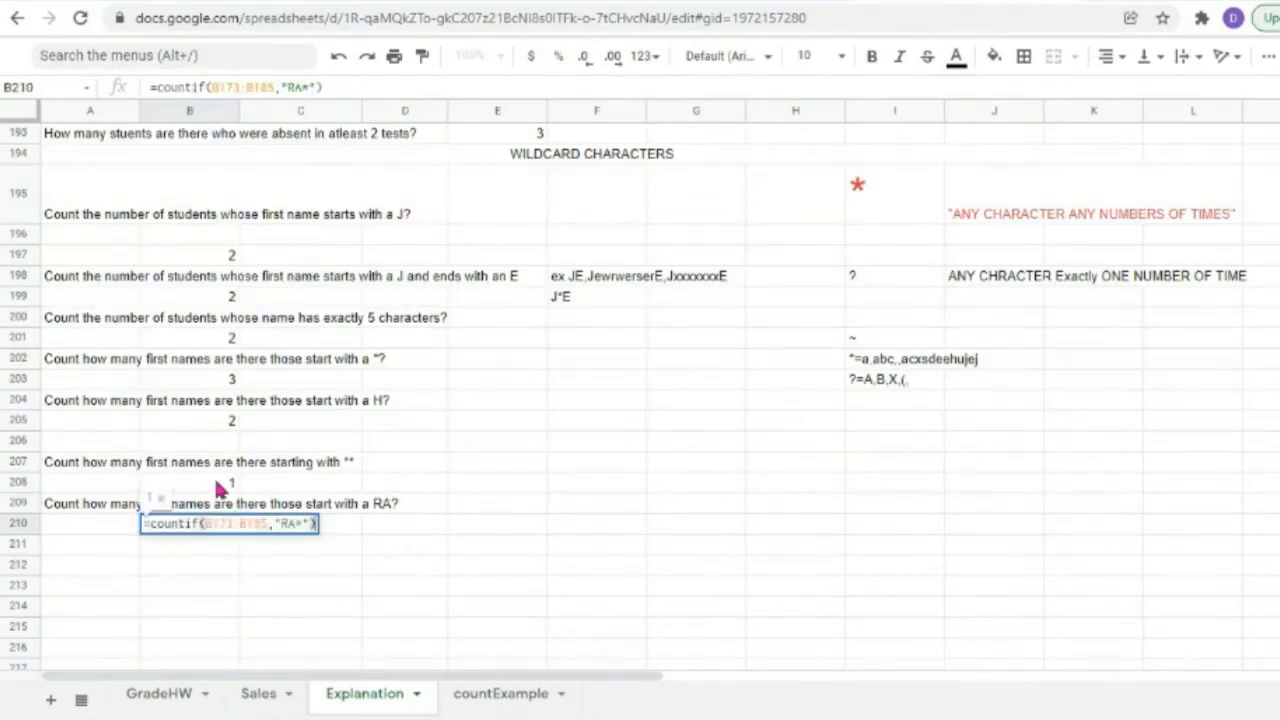
double_click(216, 485)
scroll(640, 510, "up", 4)
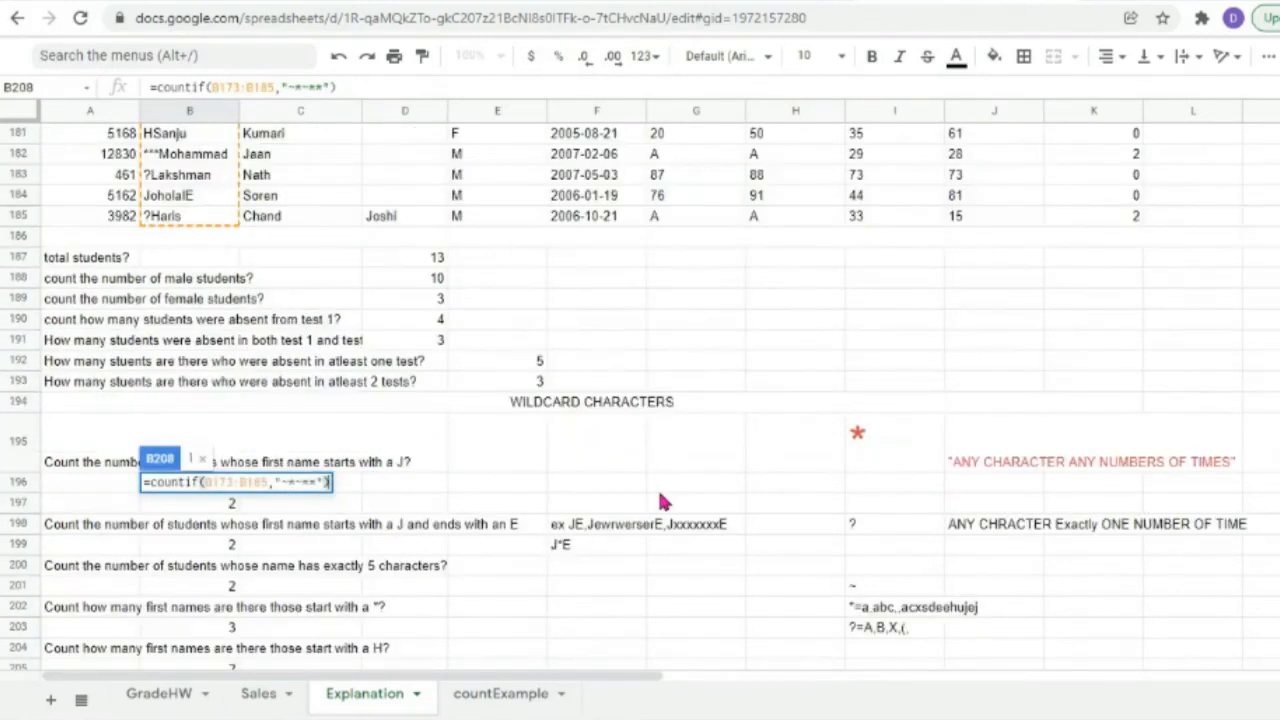
scroll(658, 502, "up", 5)
scroll(600, 475, "down", 5)
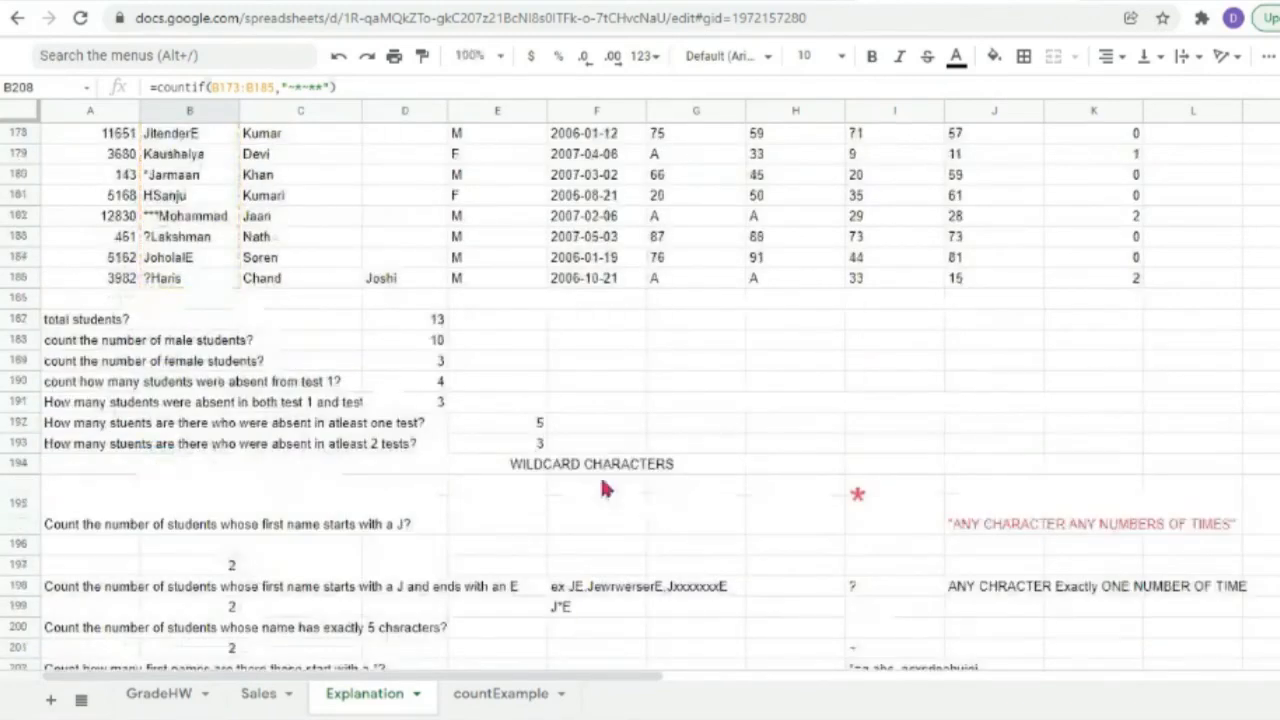
scroll(366, 443, "up", 3)
Add ** in front of the first names in B177 and B173.
left_click(146, 363)
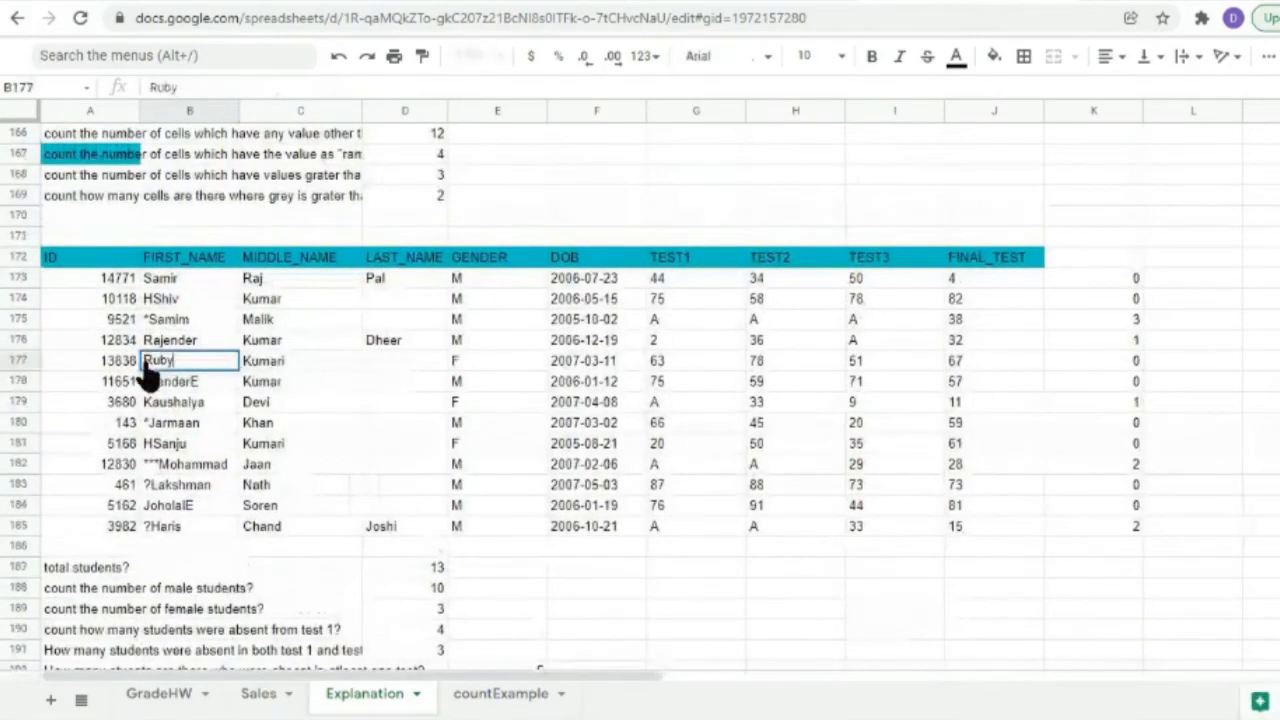
type("**")
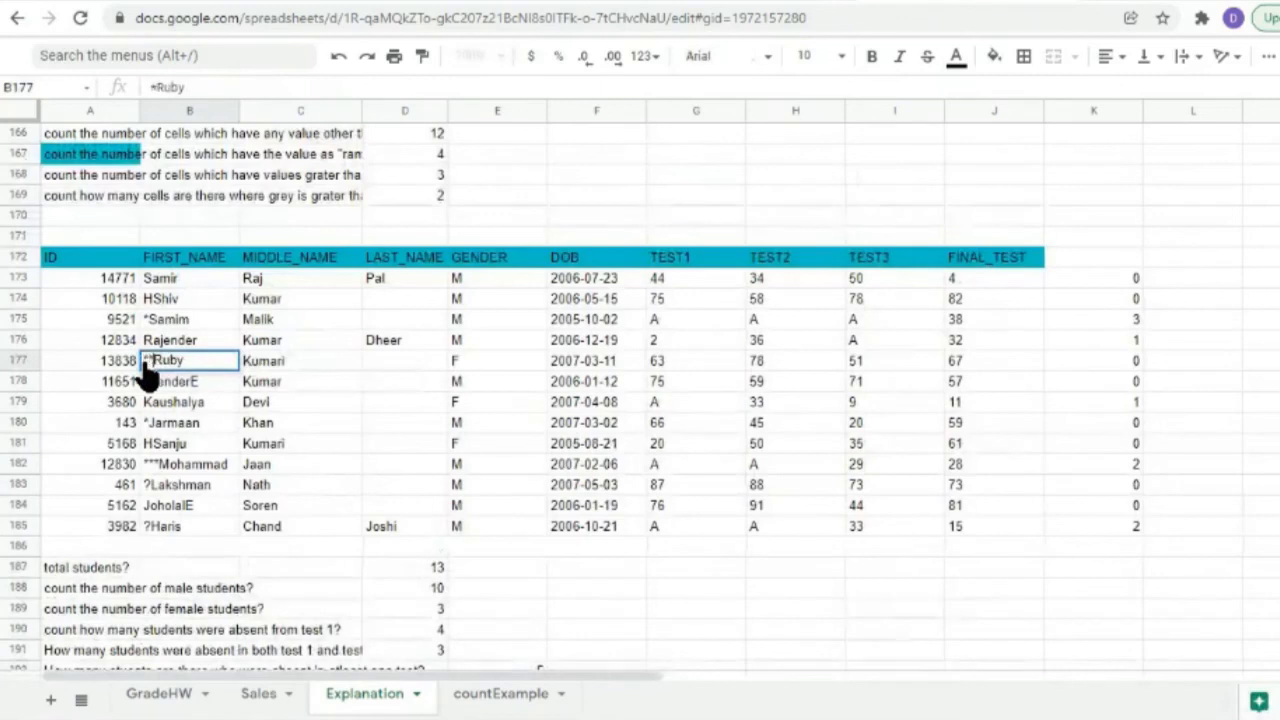
left_click(160, 281)
double_click(158, 282)
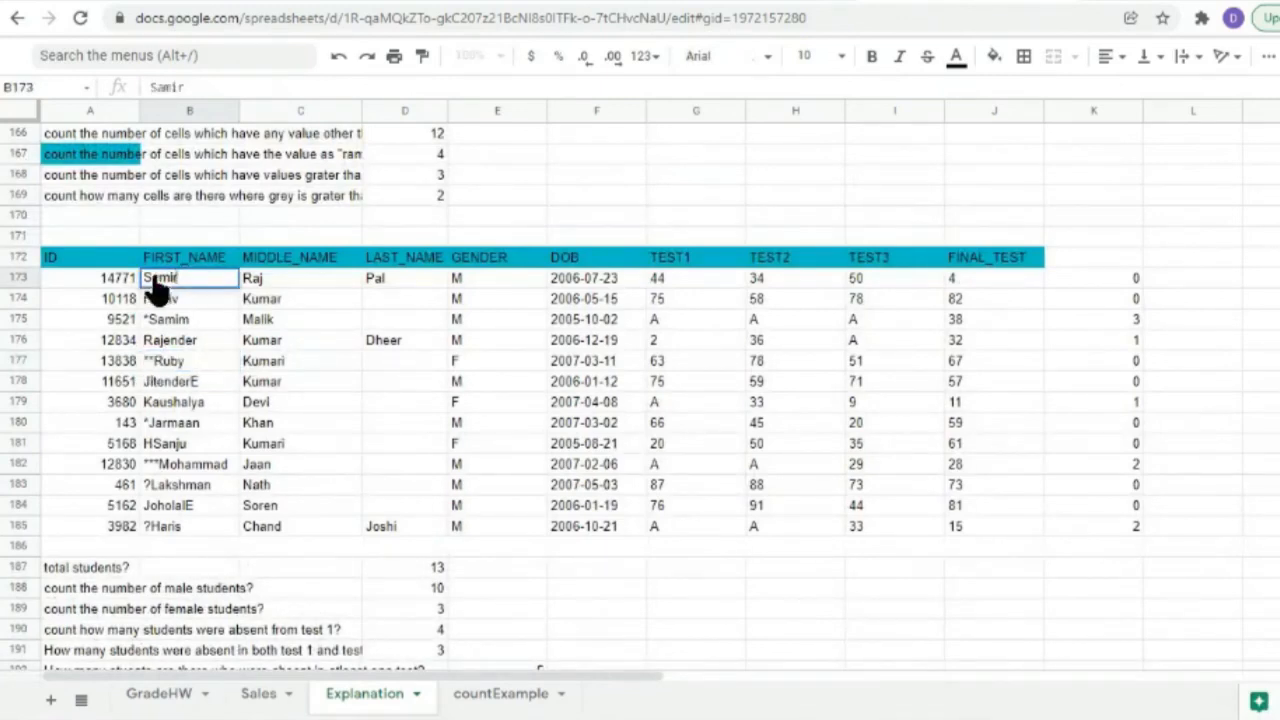
type("**")
left_click(200, 344)
Examine the escaped asterisks in the COUNTIF criterion of B208 against the question in A207.
scroll(670, 592, "down", 10)
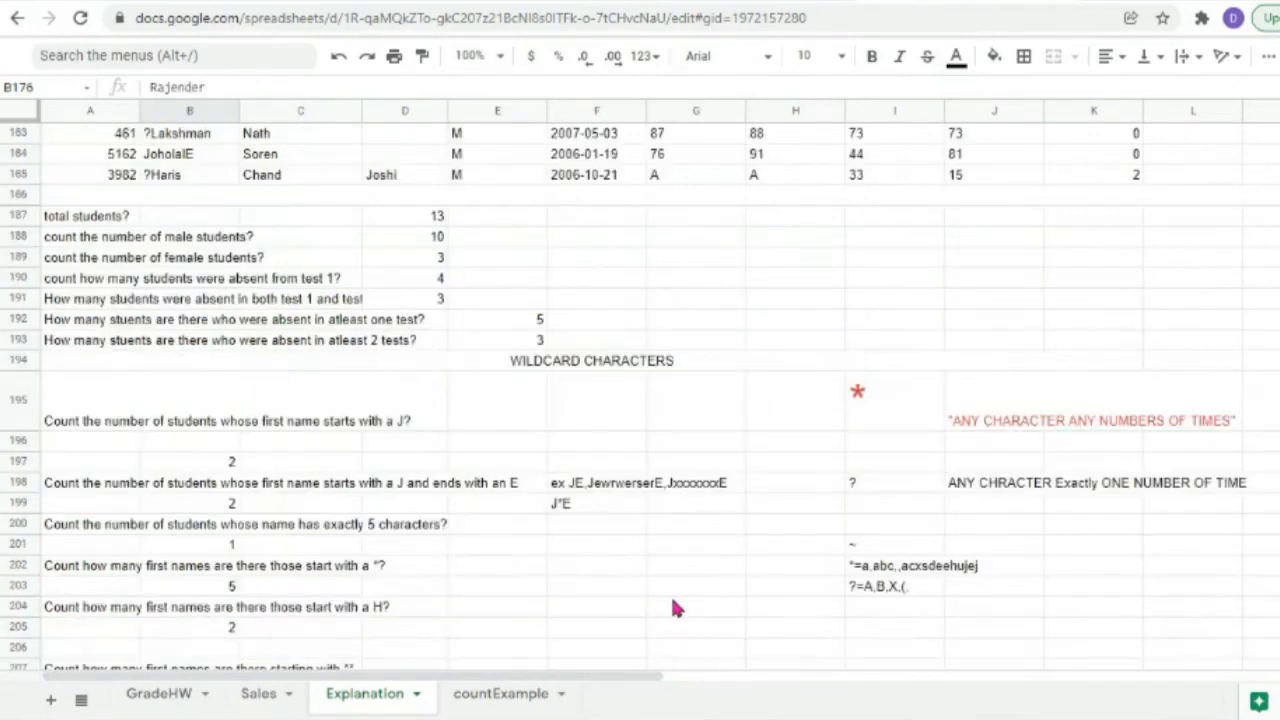
double_click(217, 345)
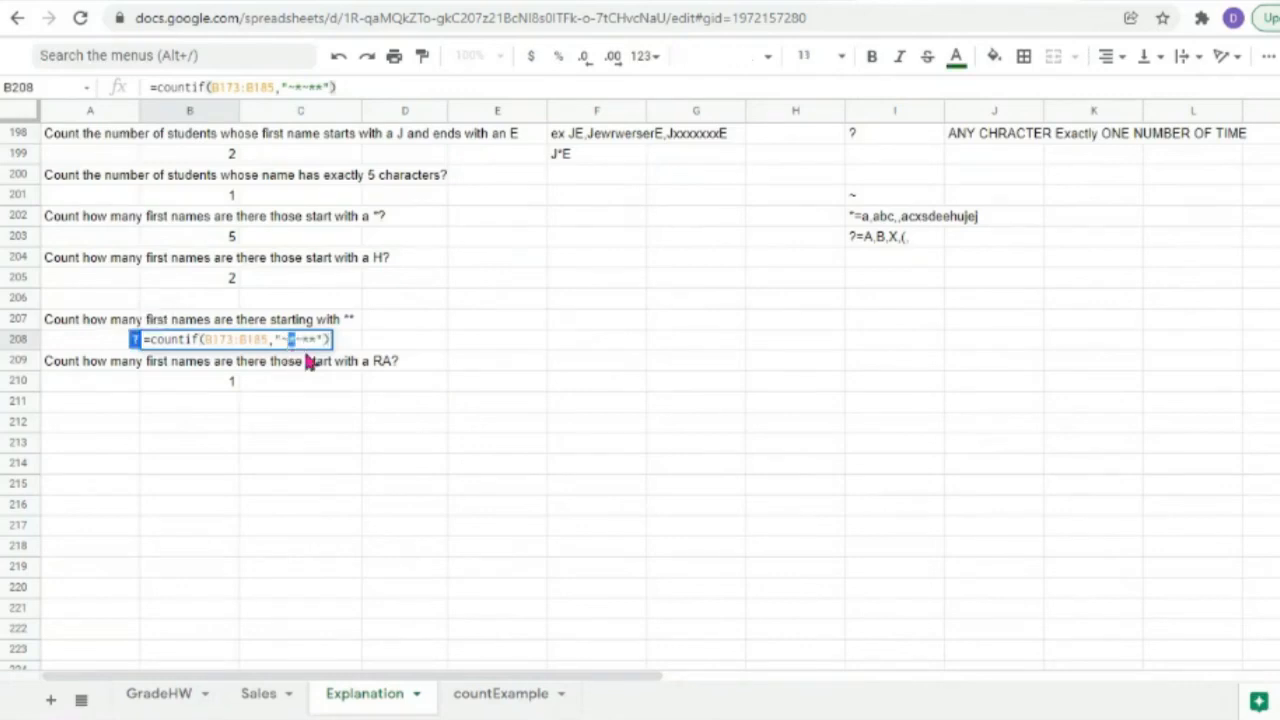
left_click_drag(309, 340, 303, 340)
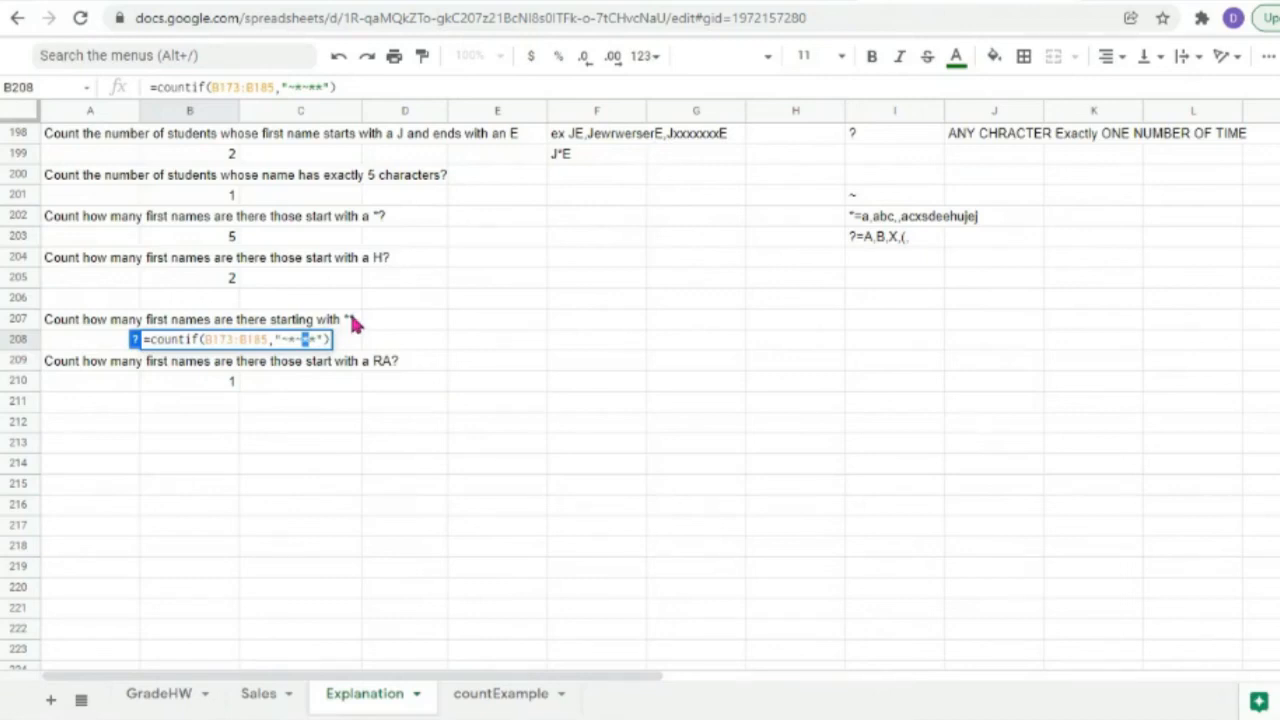
Enter the question "count number of first names ending with a ?" in A211.
left_click(95, 405)
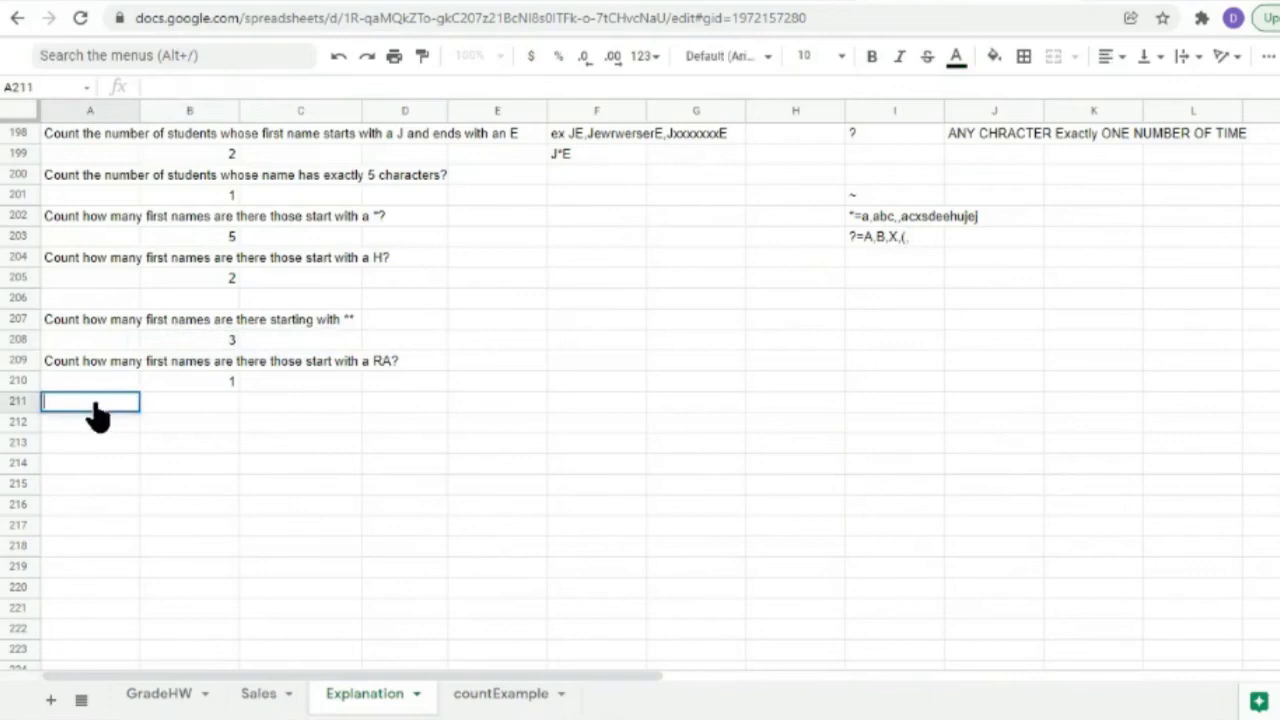
type("countif")
key("BackSpace")
key("BackSpace")
key("BackSpace")
type("t")
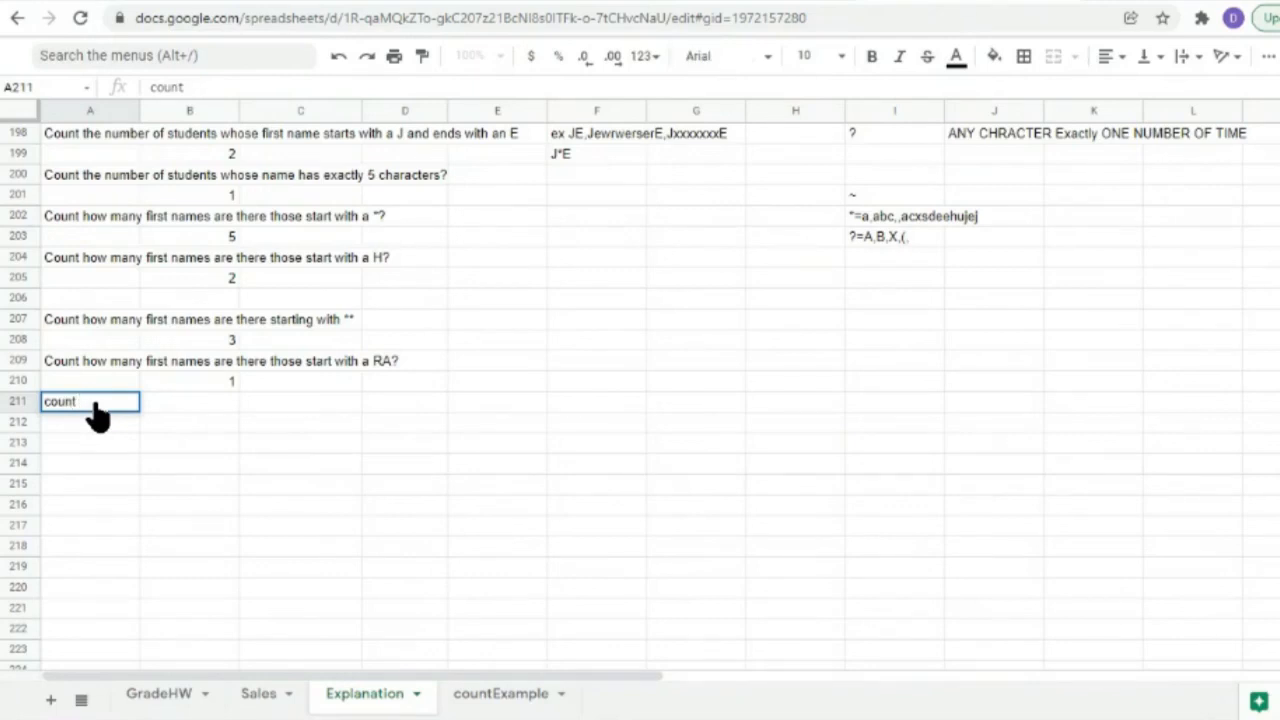
type(" number of fir")
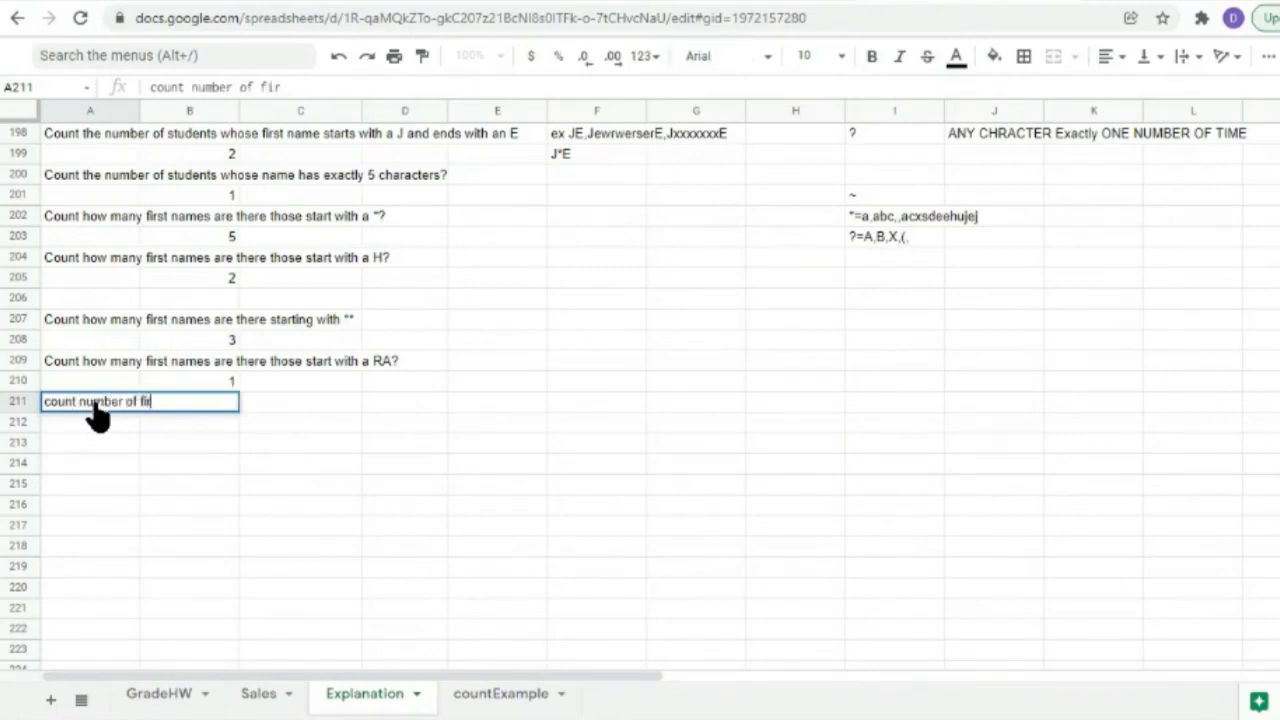
type("st names")
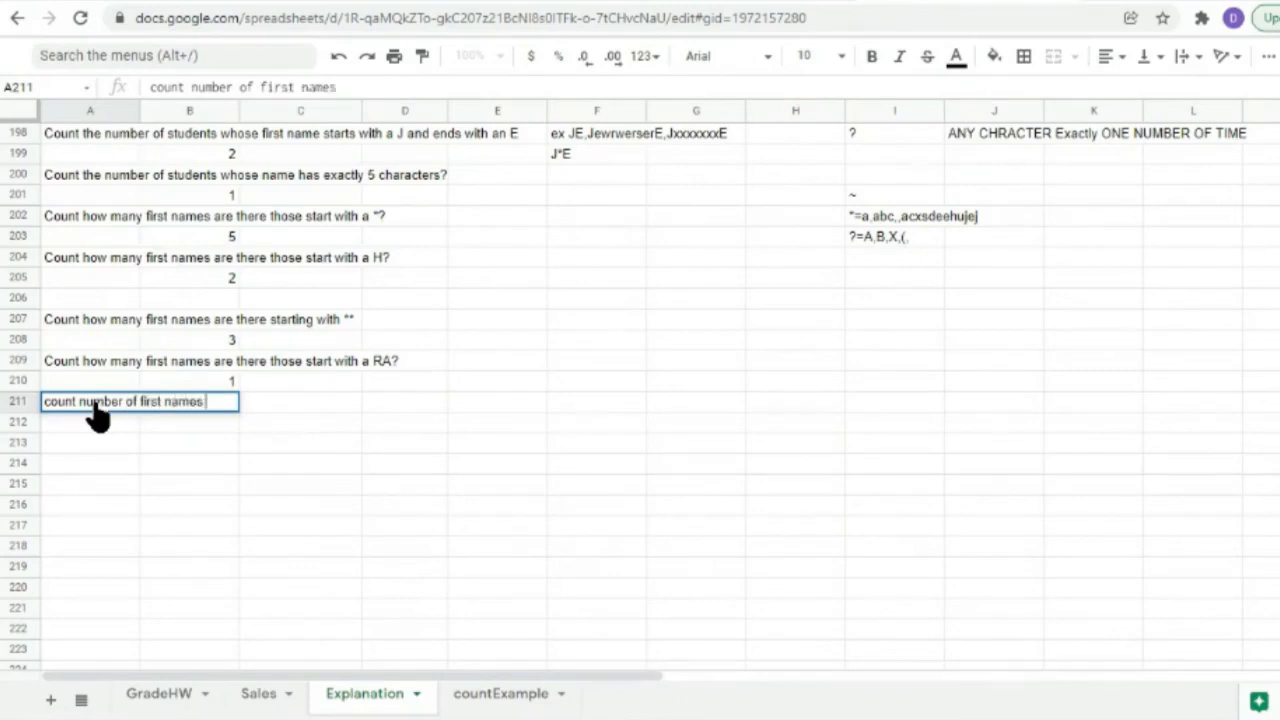
type(" start")
key("BackSpace")
key("BackSpace")
key("BackSpace")
key("BackSpace")
key("BackSpace")
type("ending ")
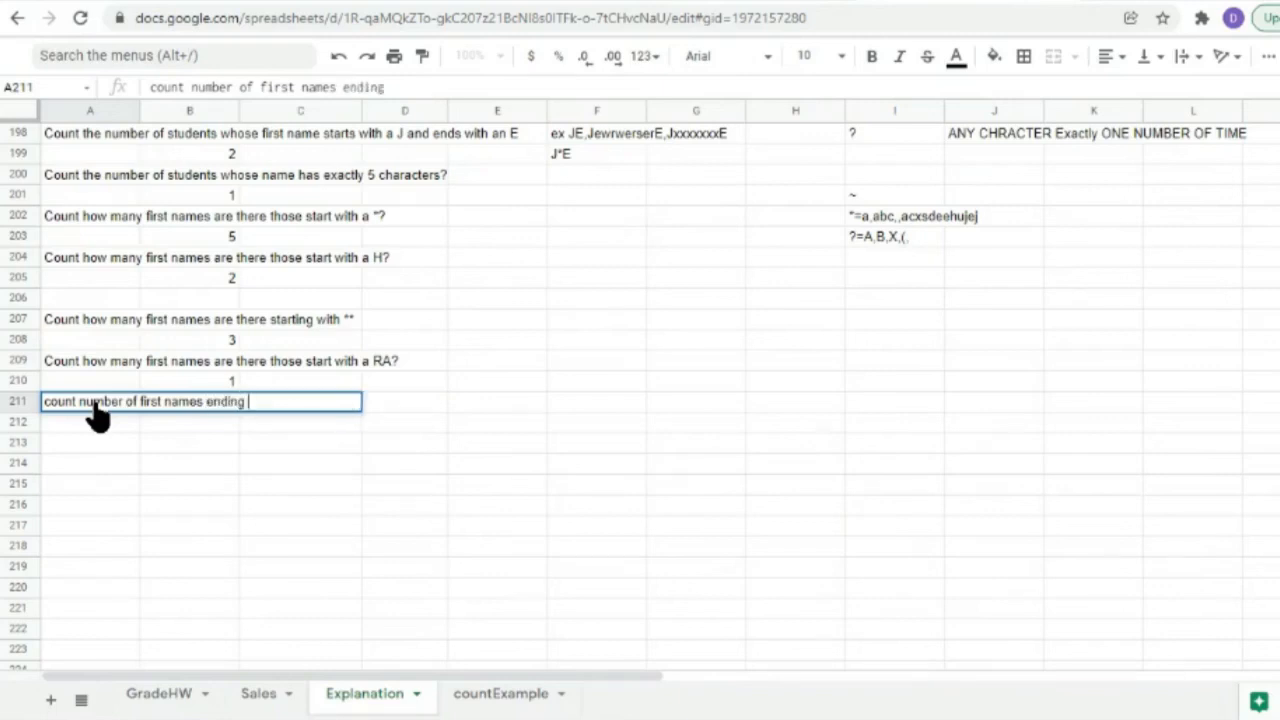
type("with a ?")
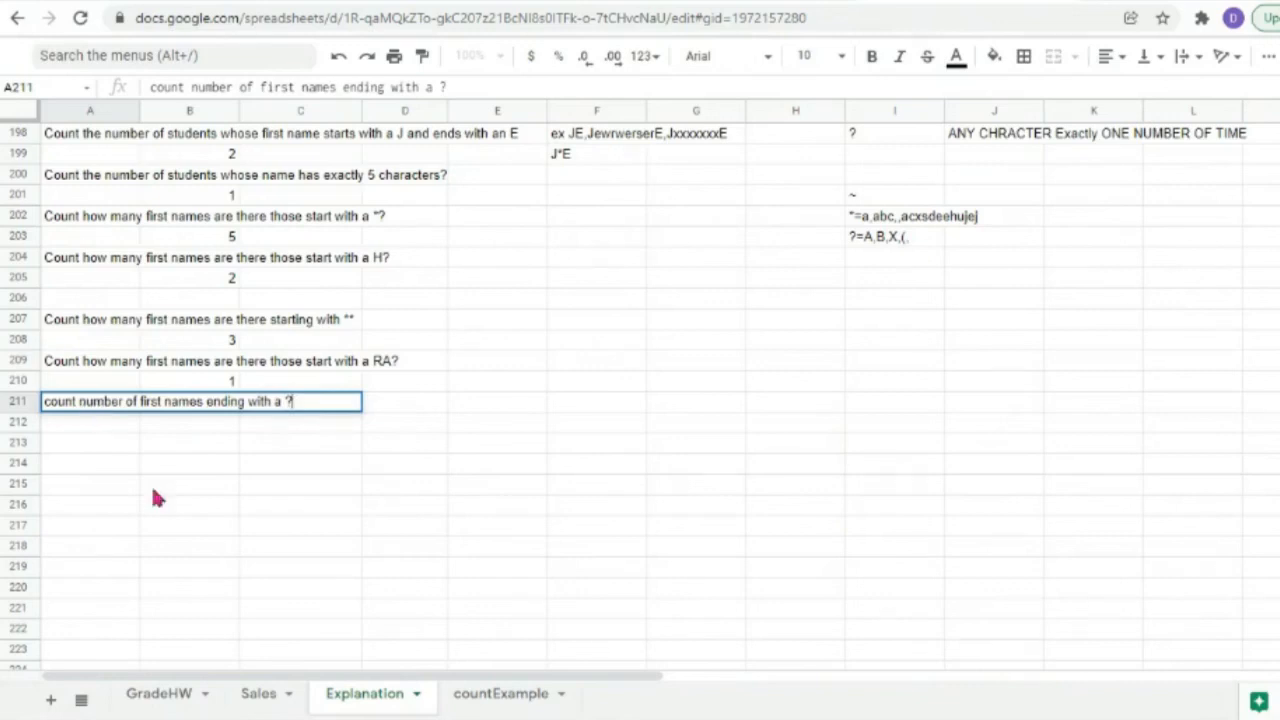
left_click(143, 545)
Put quotation marks around the question mark at the end of the A211 question.
left_click(309, 398)
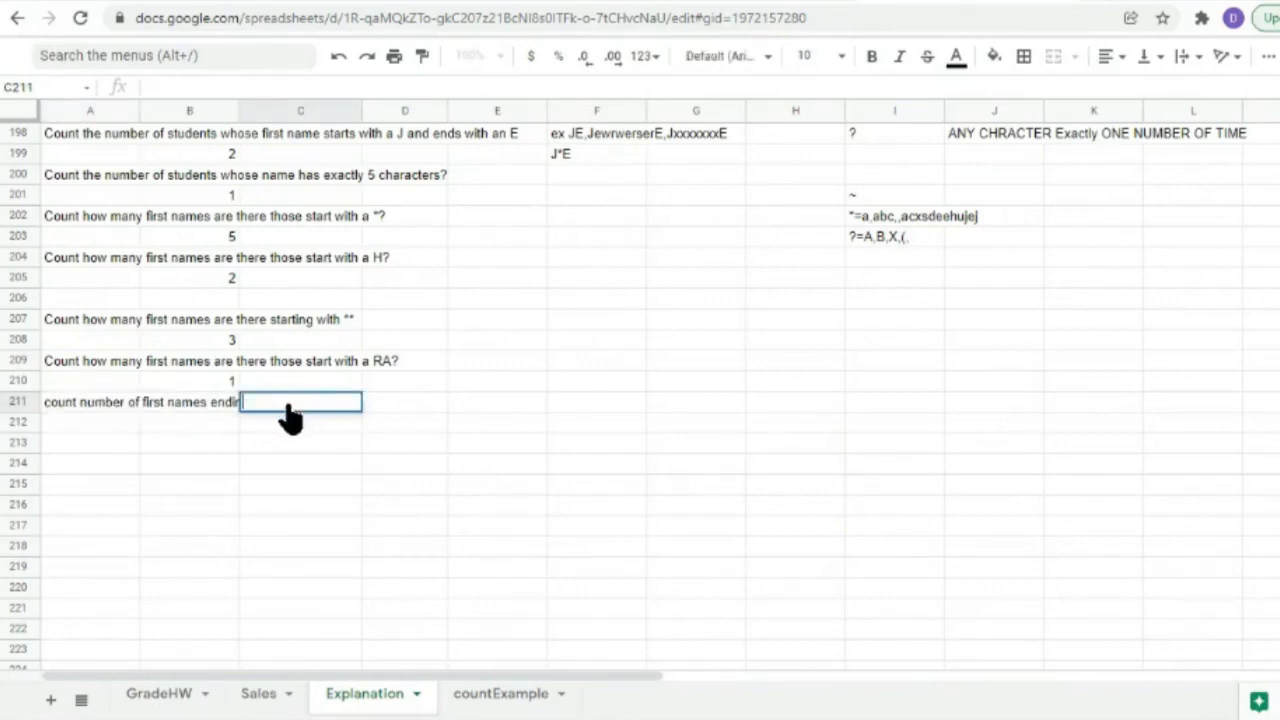
left_click(84, 412)
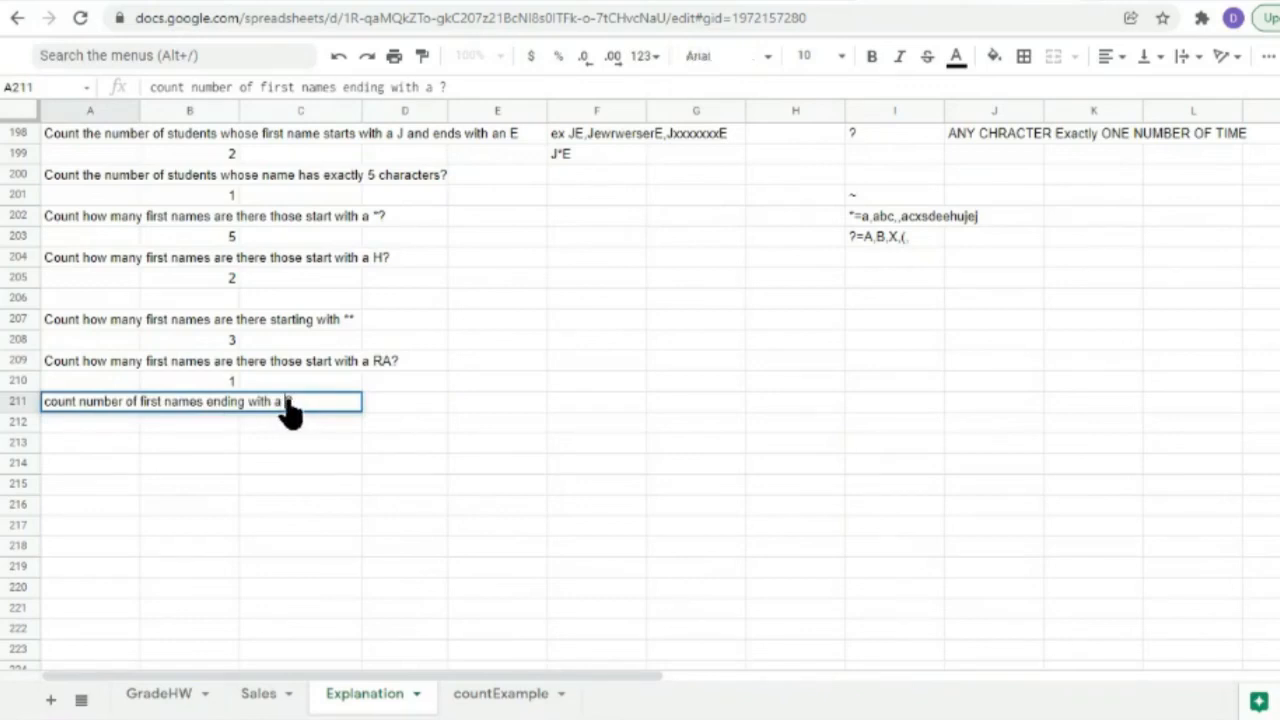
type("*")
left_click(97, 482)
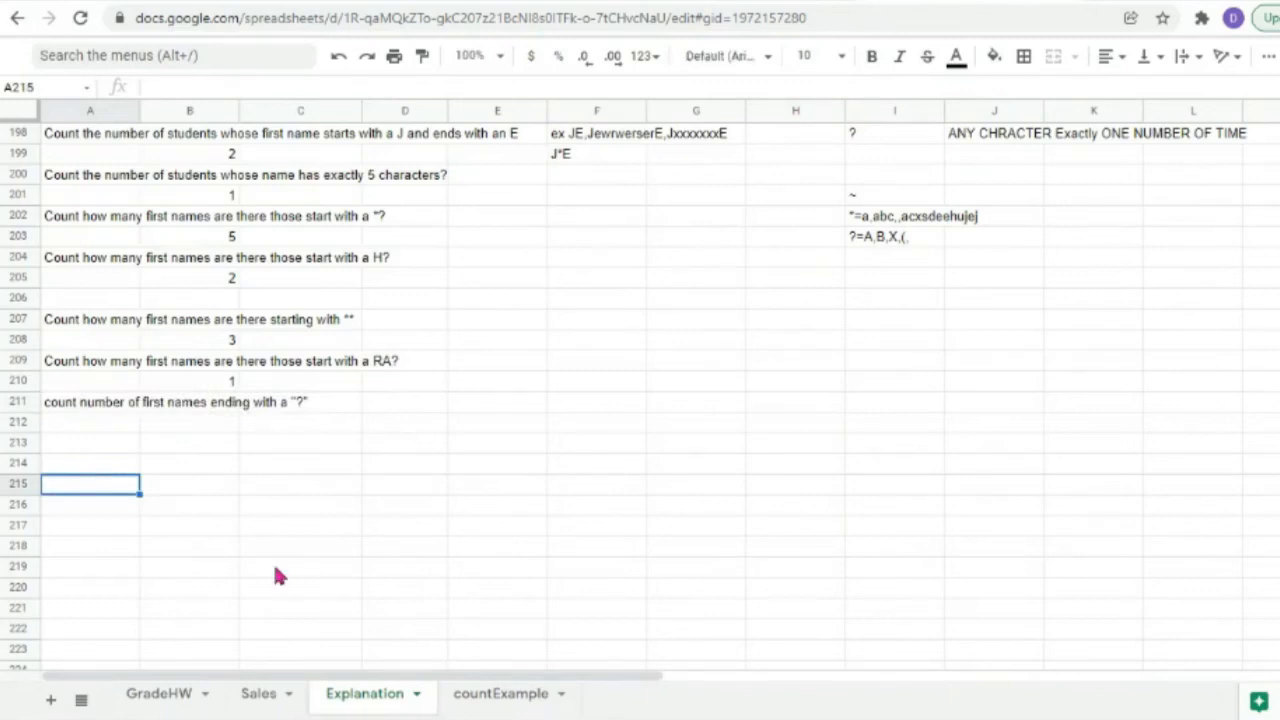
Append a question mark to the first names in B181 and B179.
scroll(277, 570, "up", 10)
left_click(204, 488)
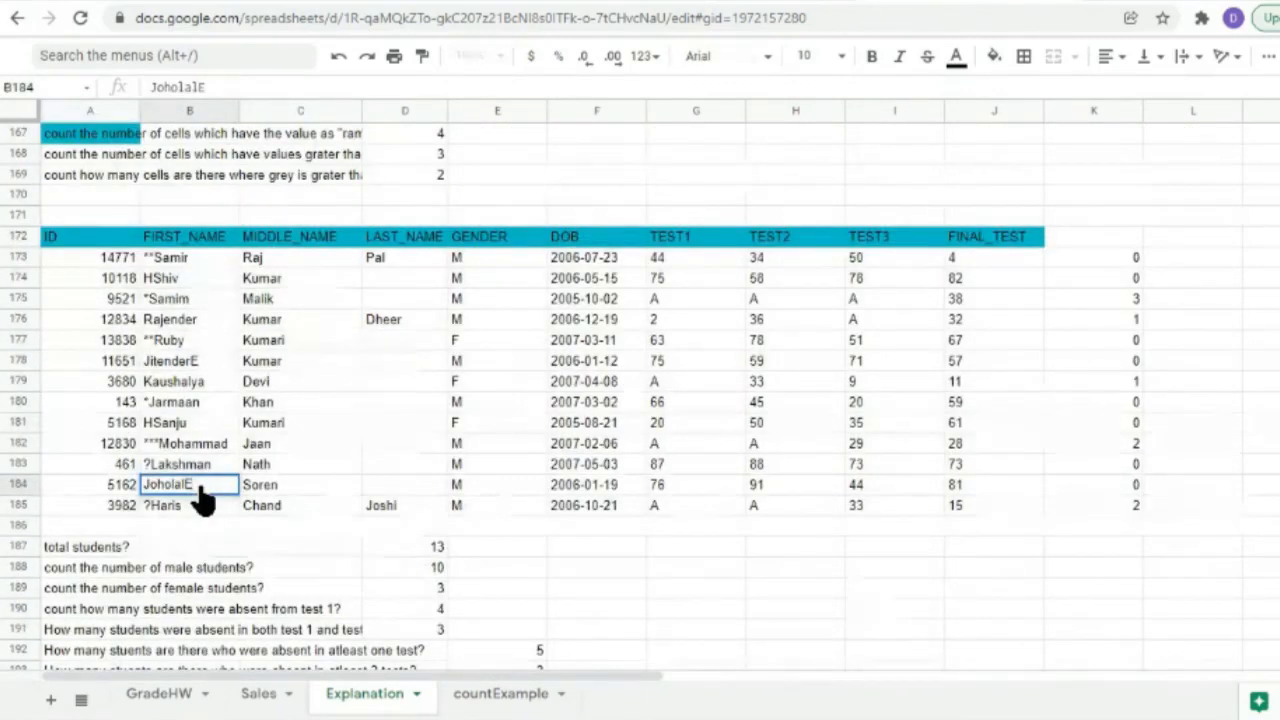
left_click(205, 426)
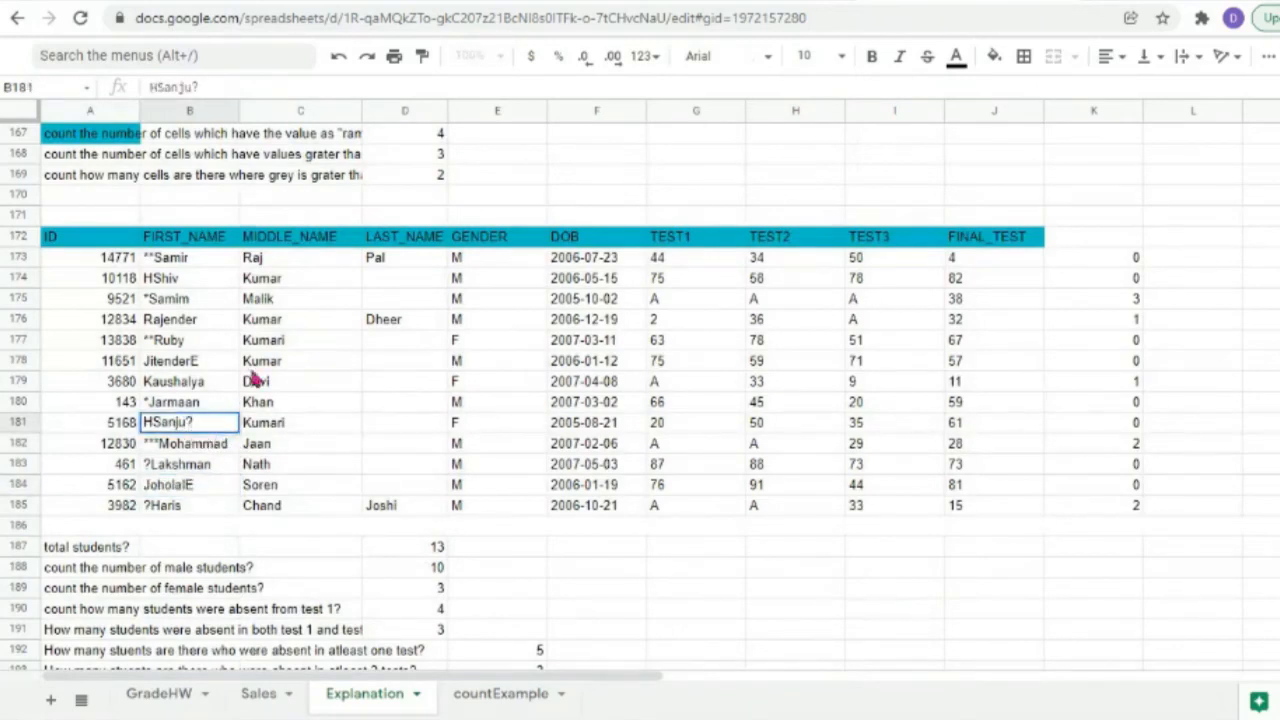
left_click(214, 364)
left_click(210, 390)
type("?")
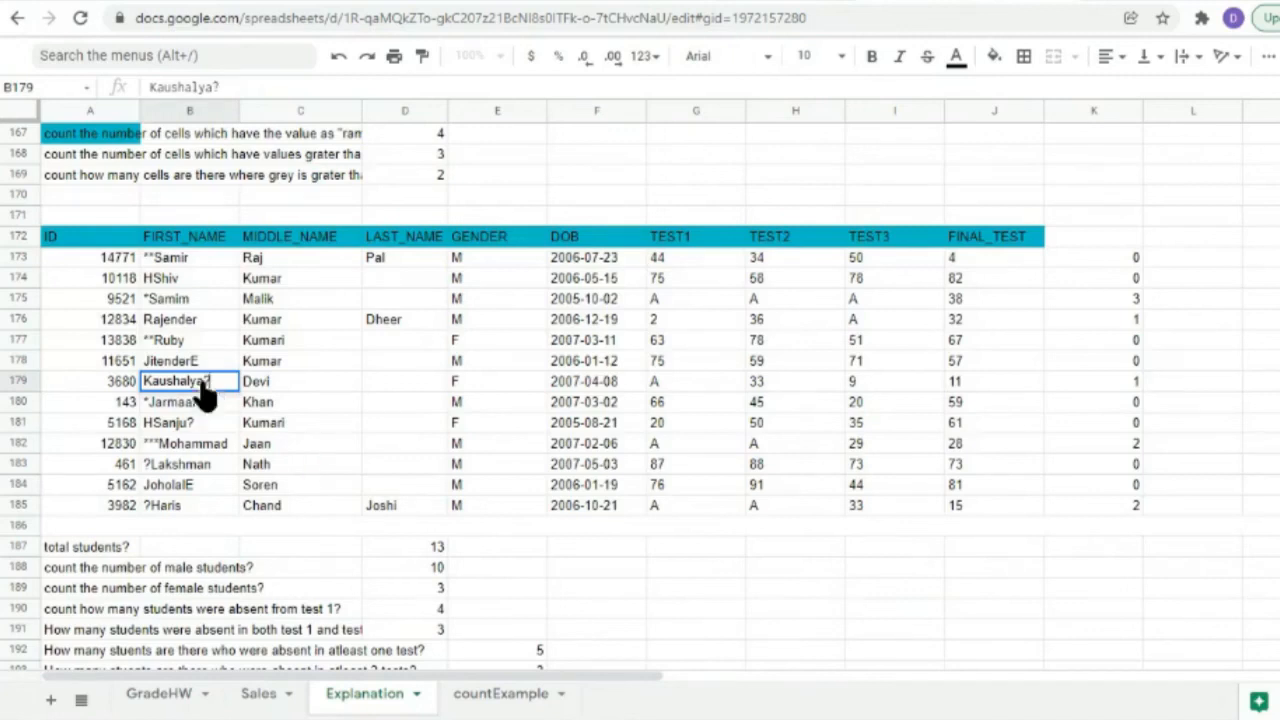
left_click(172, 426)
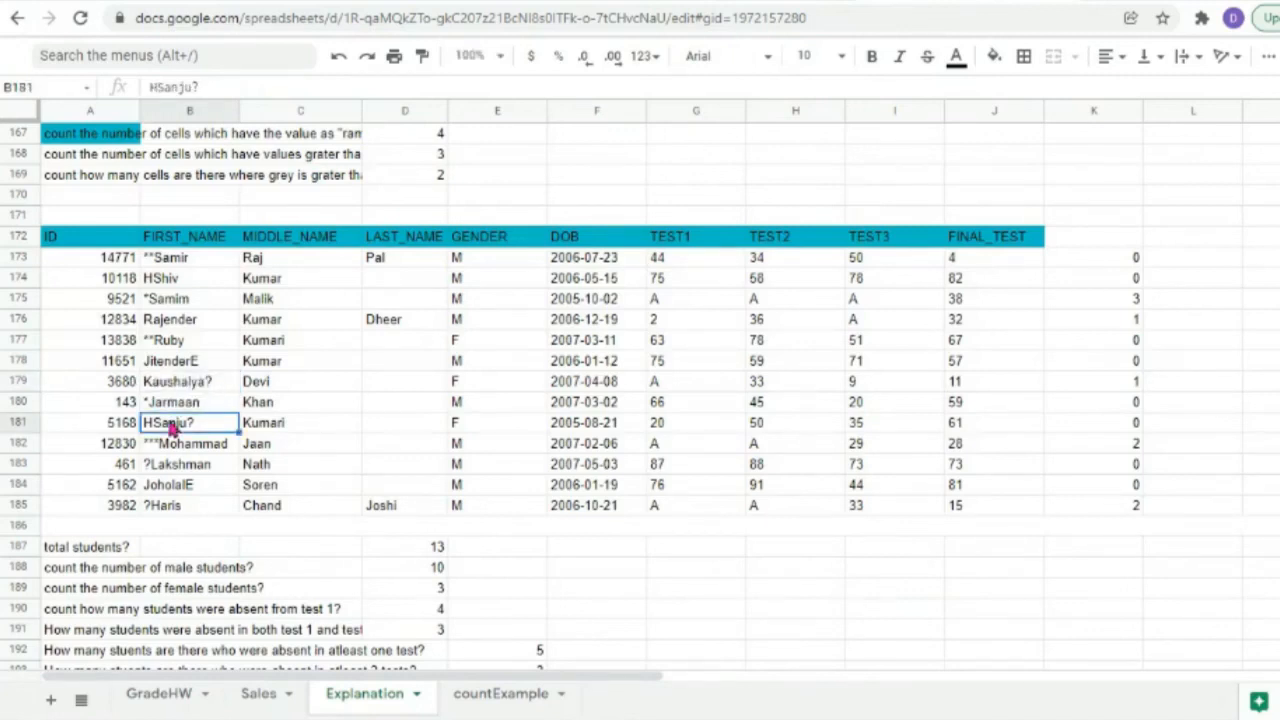
left_click(707, 624)
Enter =countif(B173:B185,"*?") in B212 as the answer to the A211 question.
scroll(709, 619, "down", 6)
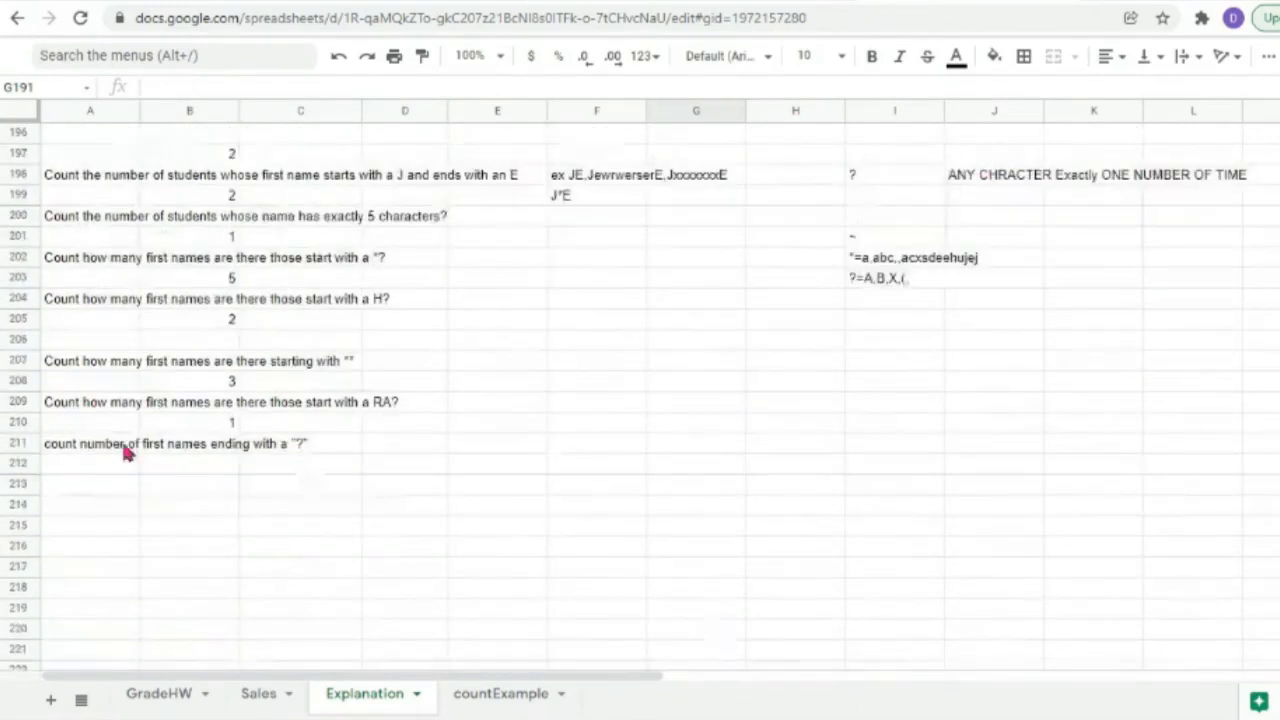
left_click(190, 466)
type("=co")
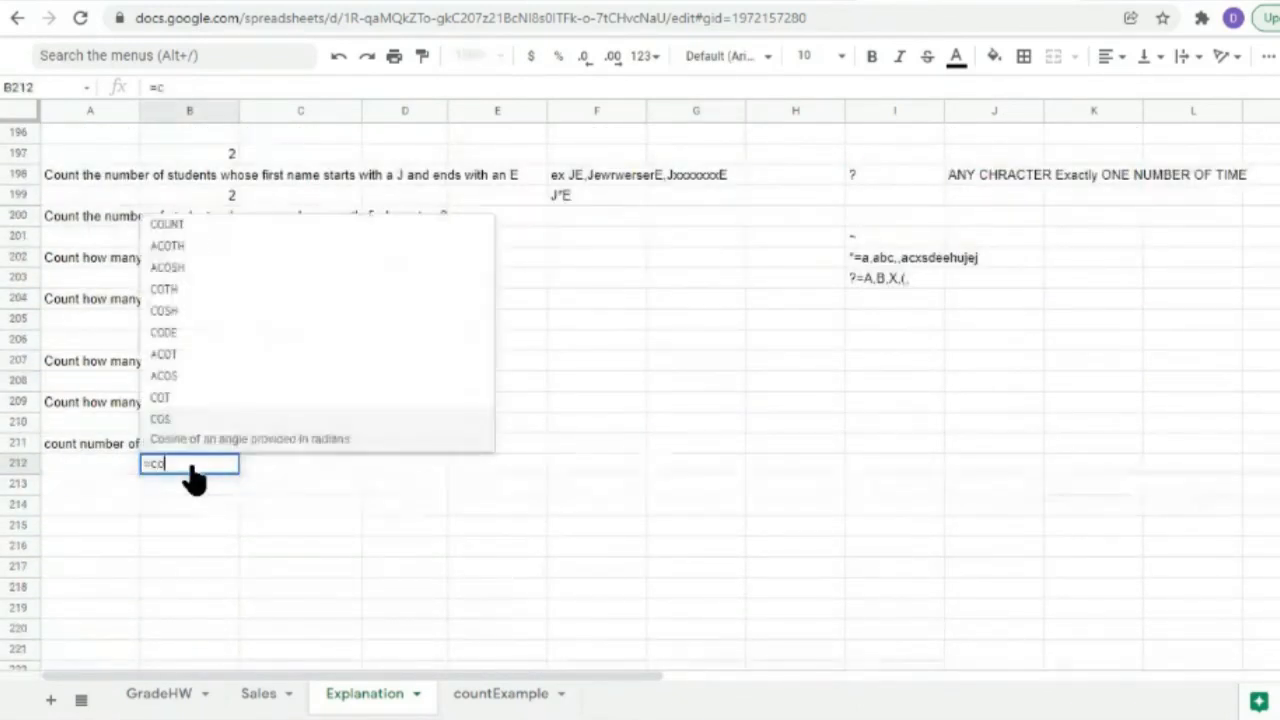
type("untif(")
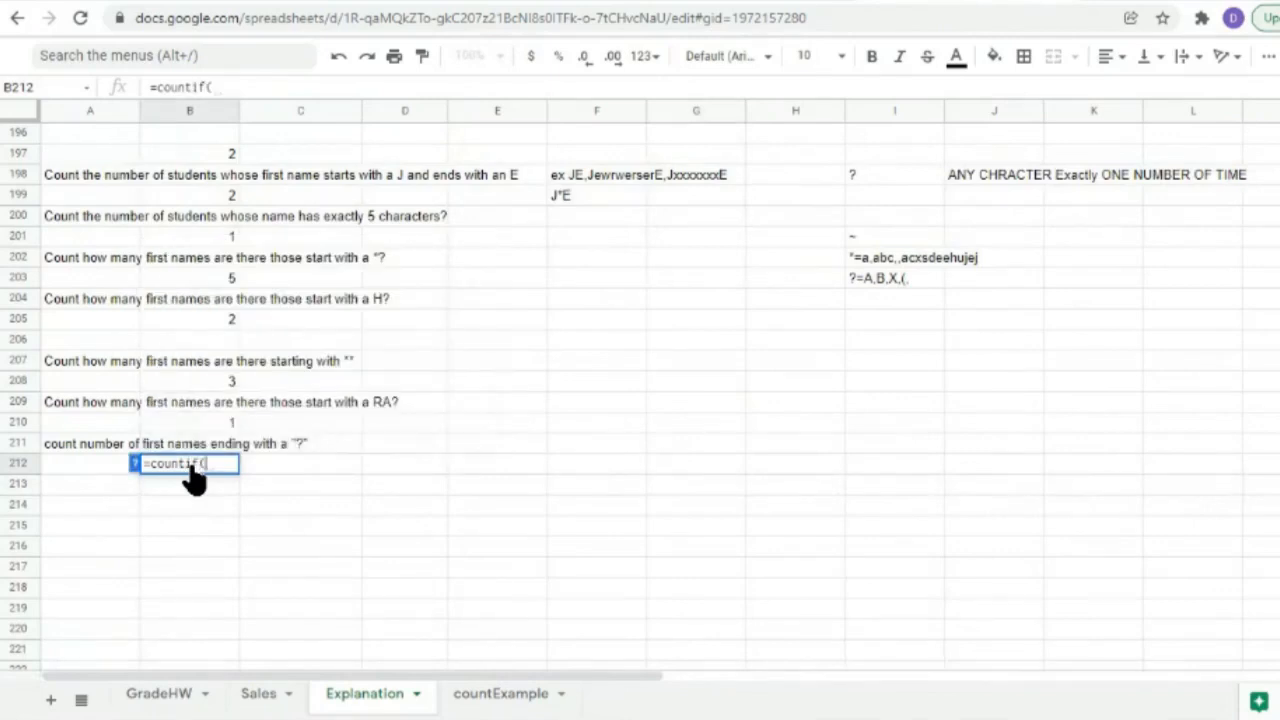
scroll(240, 363, "up", 4)
left_click_drag(190, 297, 176, 216)
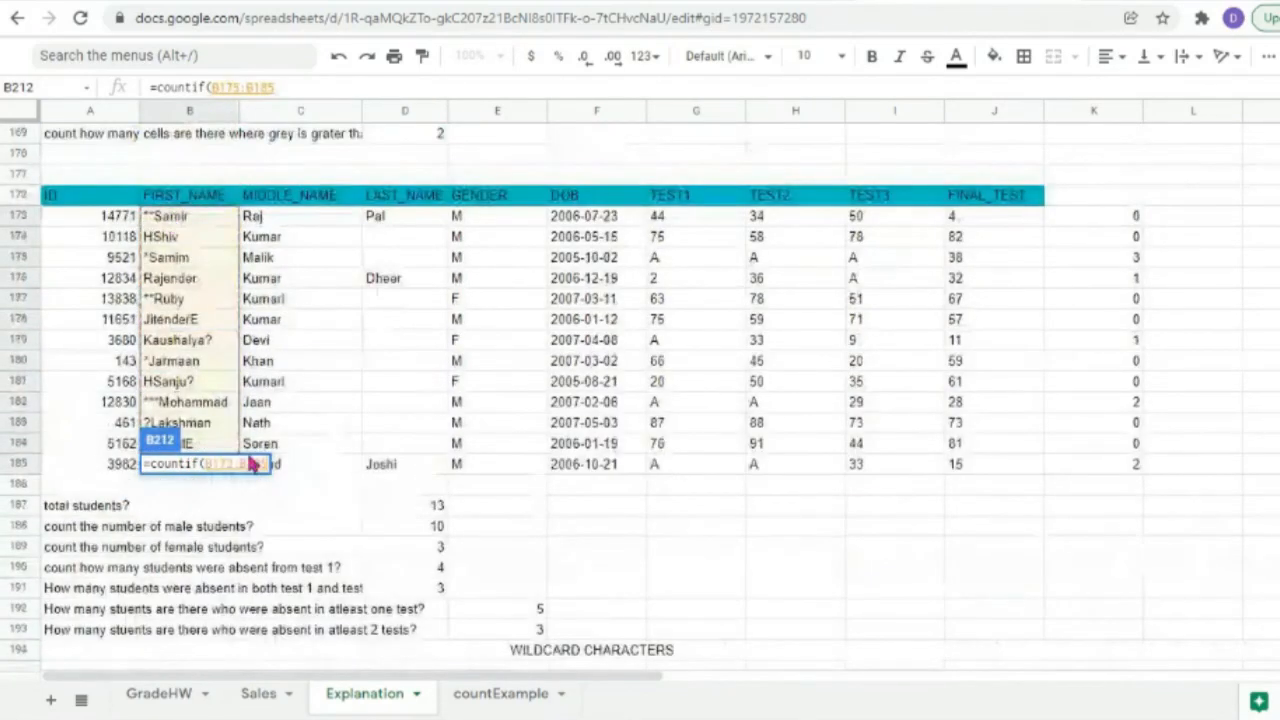
type(",\"\"")
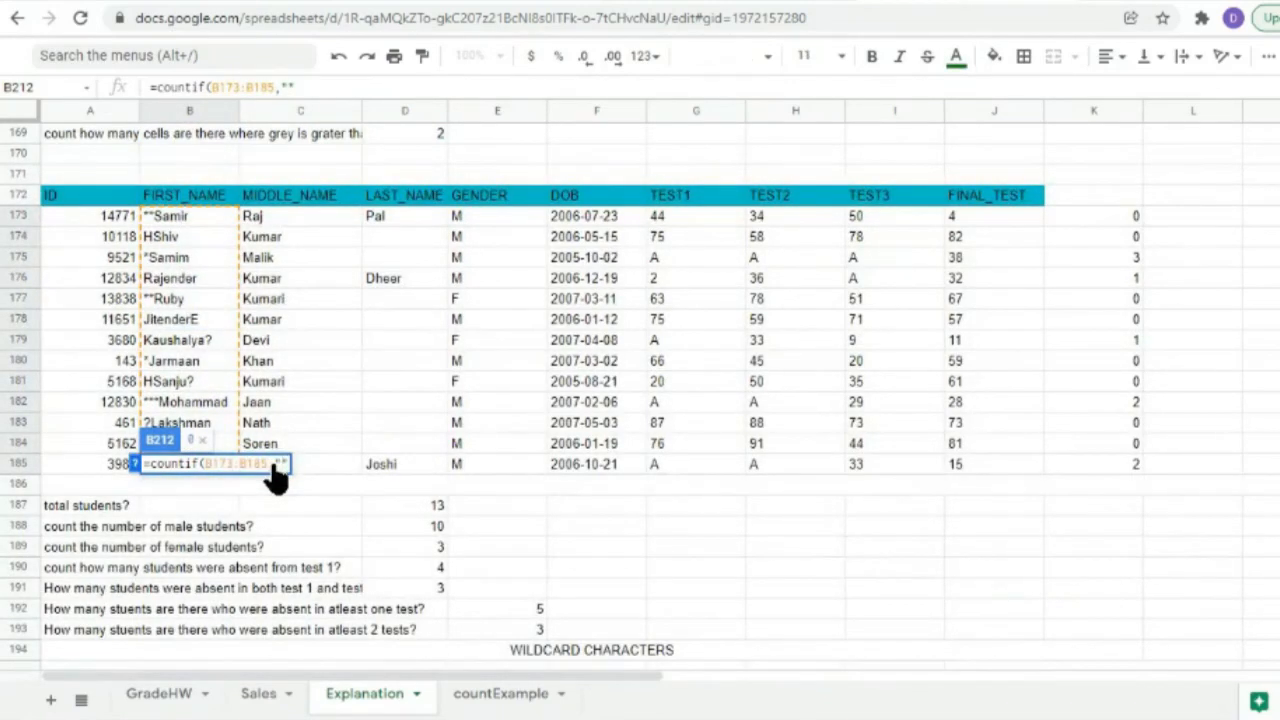
type("?")
type("*\")")
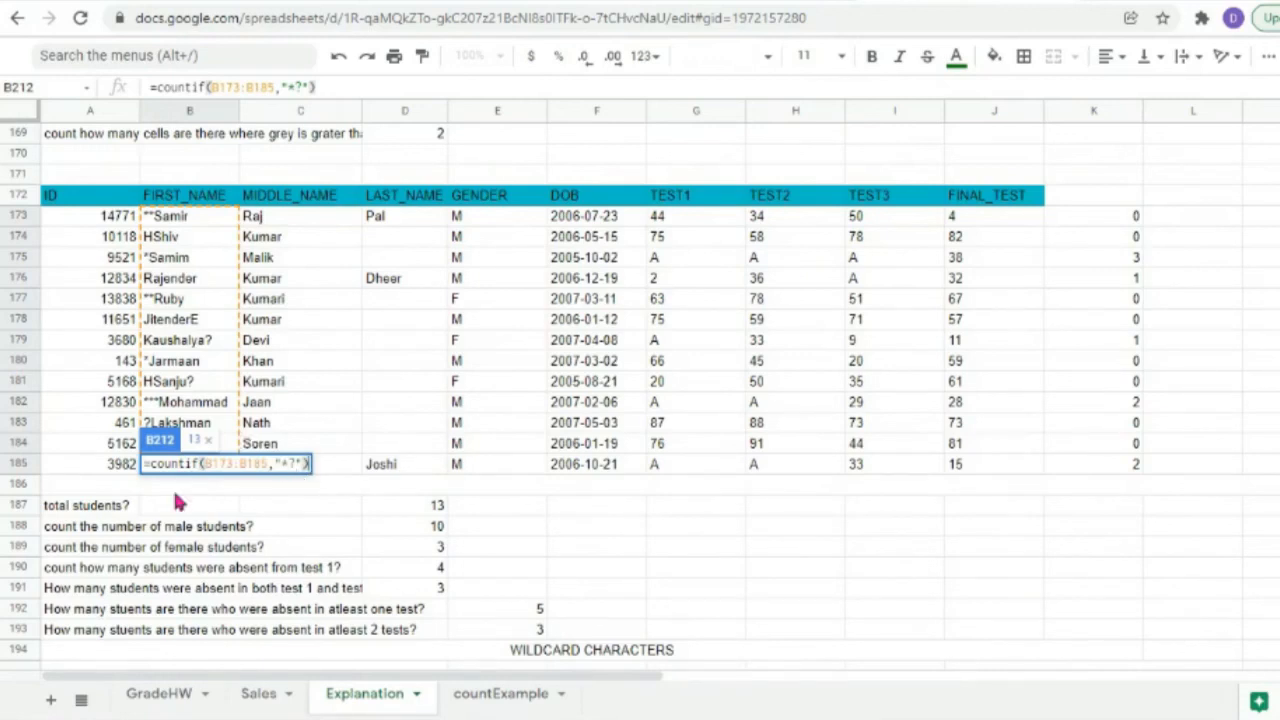
key("Return")
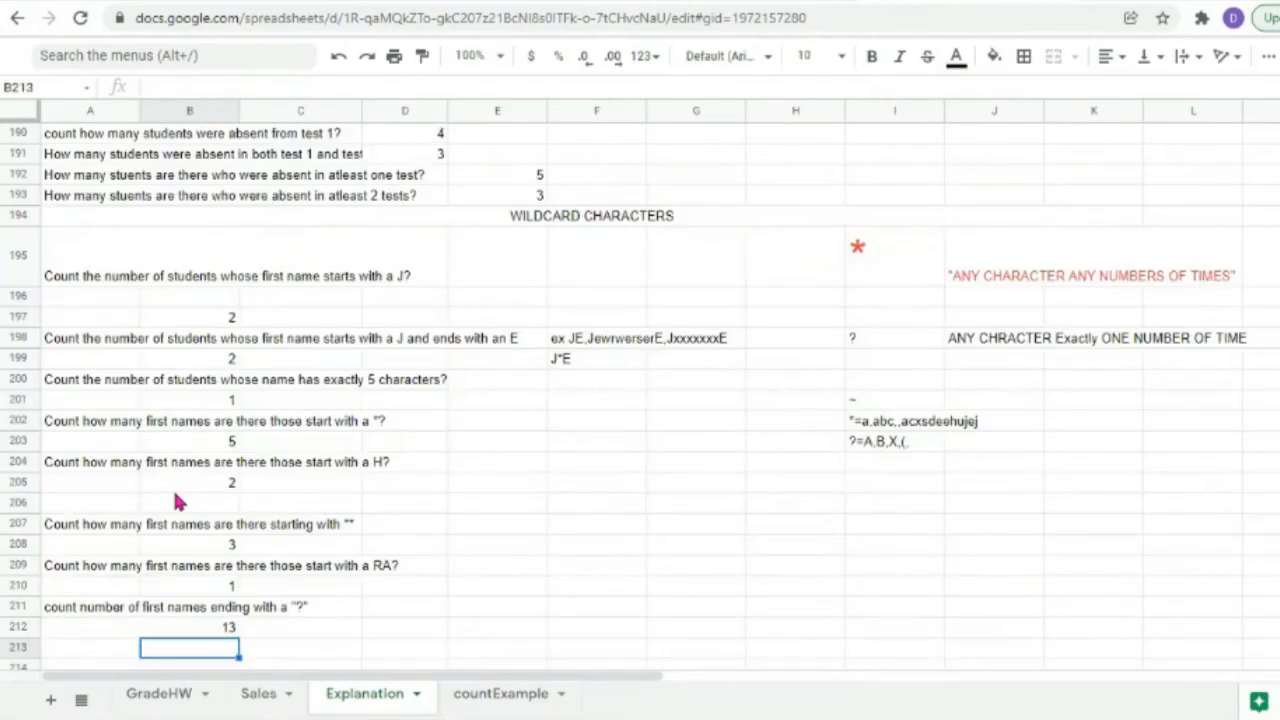
Insert a tilde before the question mark in the B212 formula so its criterion reads "*~?".
left_click(210, 628)
double_click(213, 628)
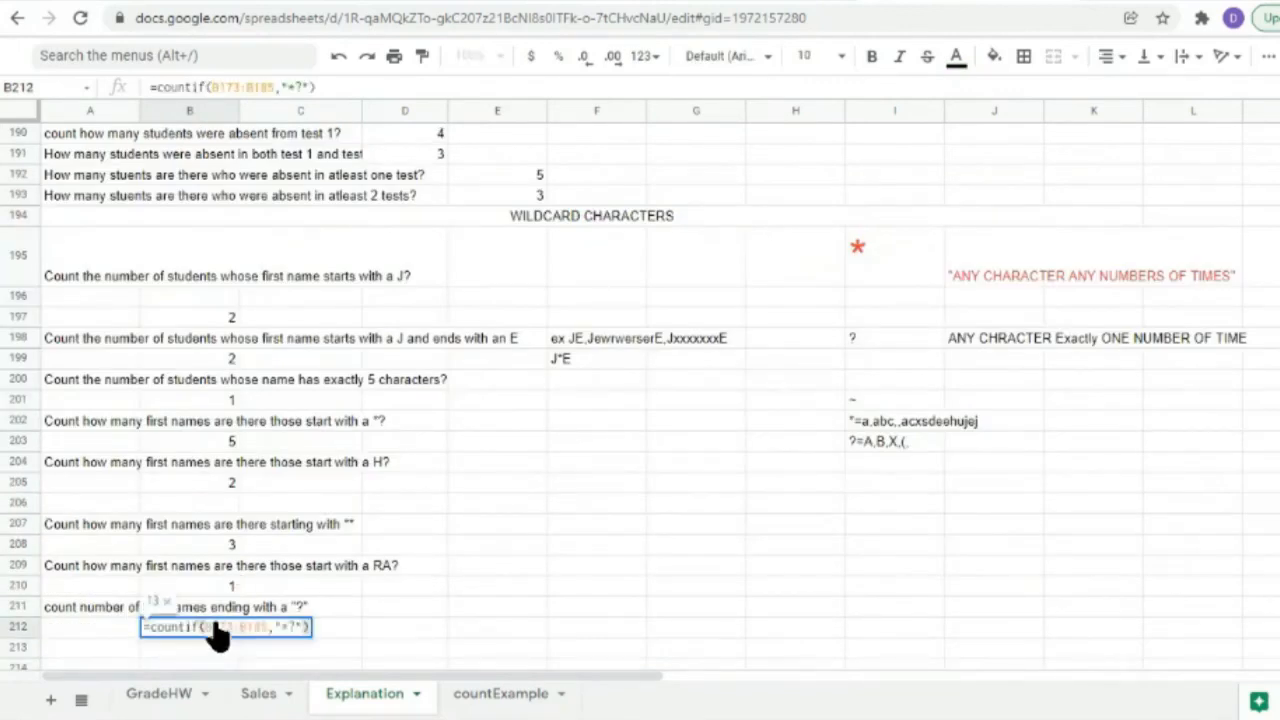
double_click(290, 629)
left_click(290, 629)
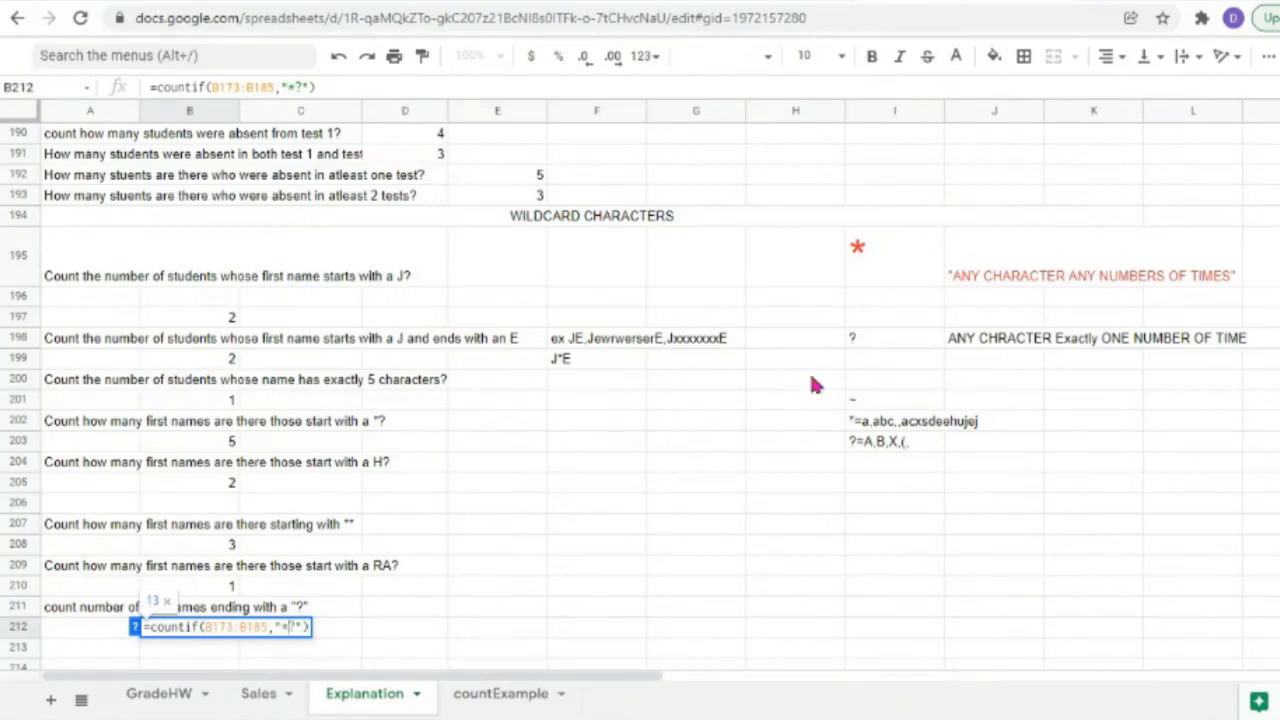
type("~")
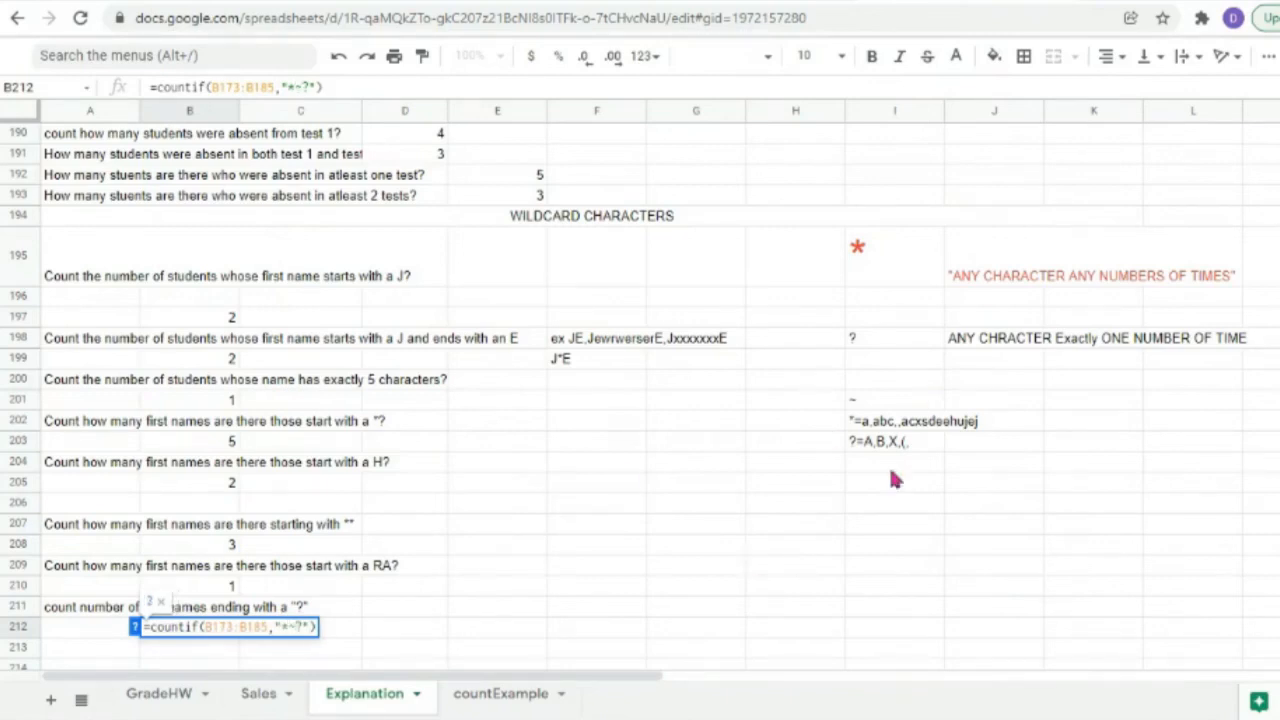
left_click(341, 625)
Check the B212 formula's escaped criterion against the first names in B179 and B181.
left_click(230, 628)
double_click(230, 628)
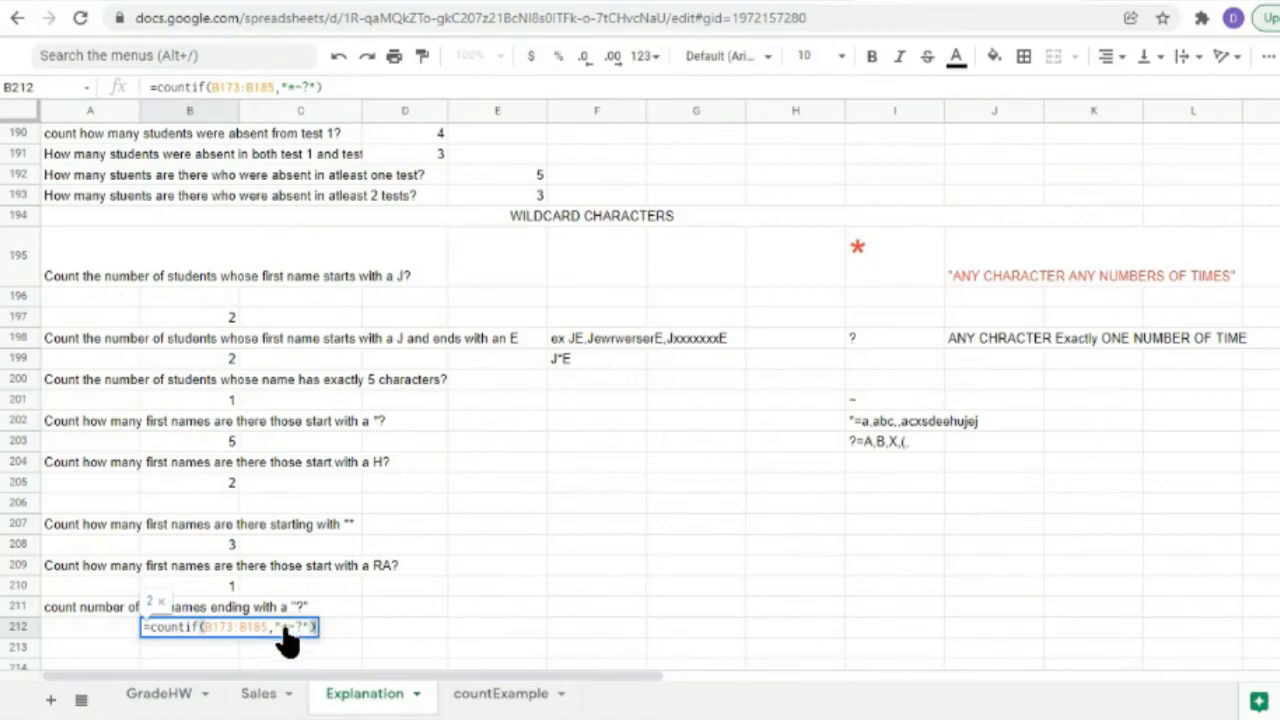
left_click(336, 626)
scroll(283, 342, "up", 10)
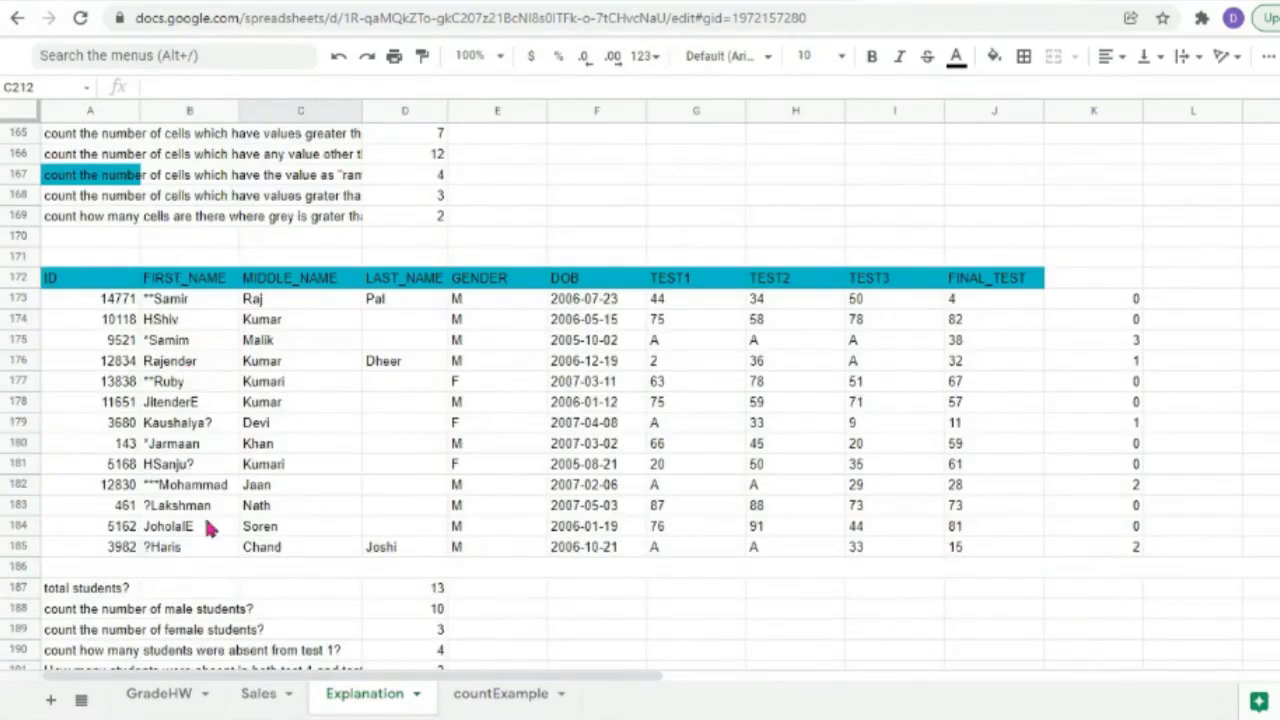
left_click(214, 422)
left_click(212, 466)
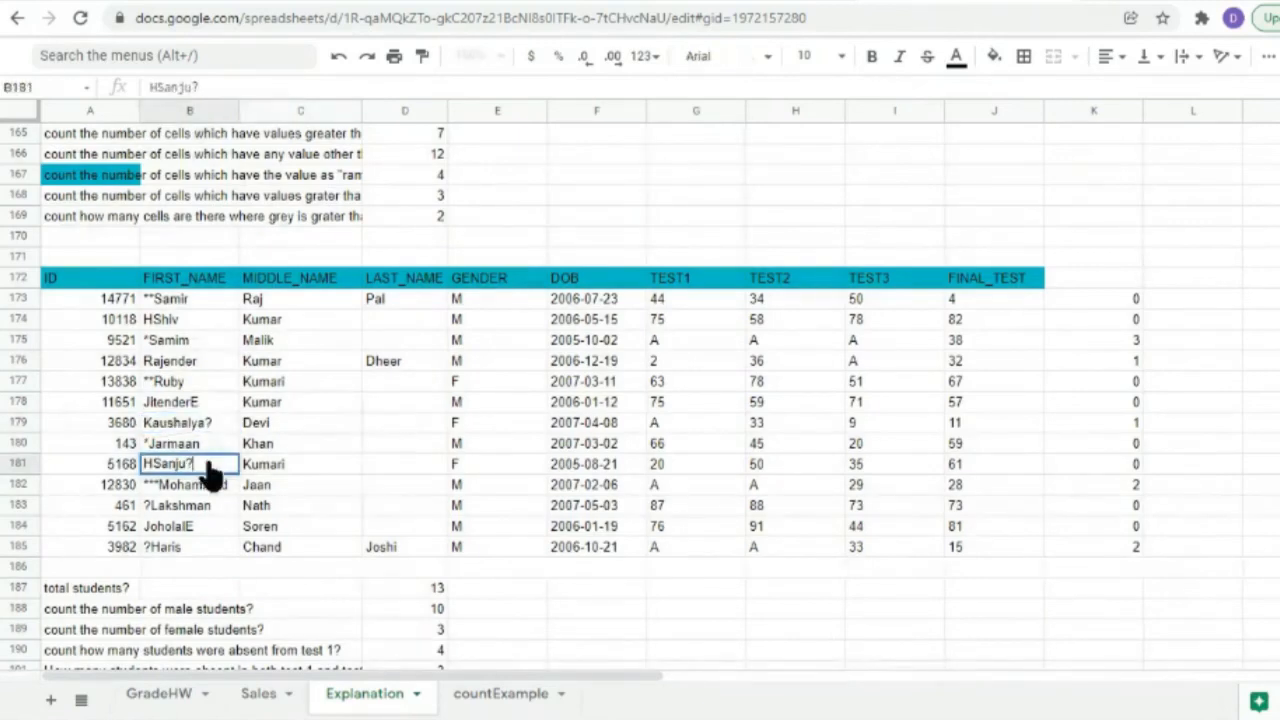
left_click_drag(210, 475, 246, 520)
left_click(194, 528)
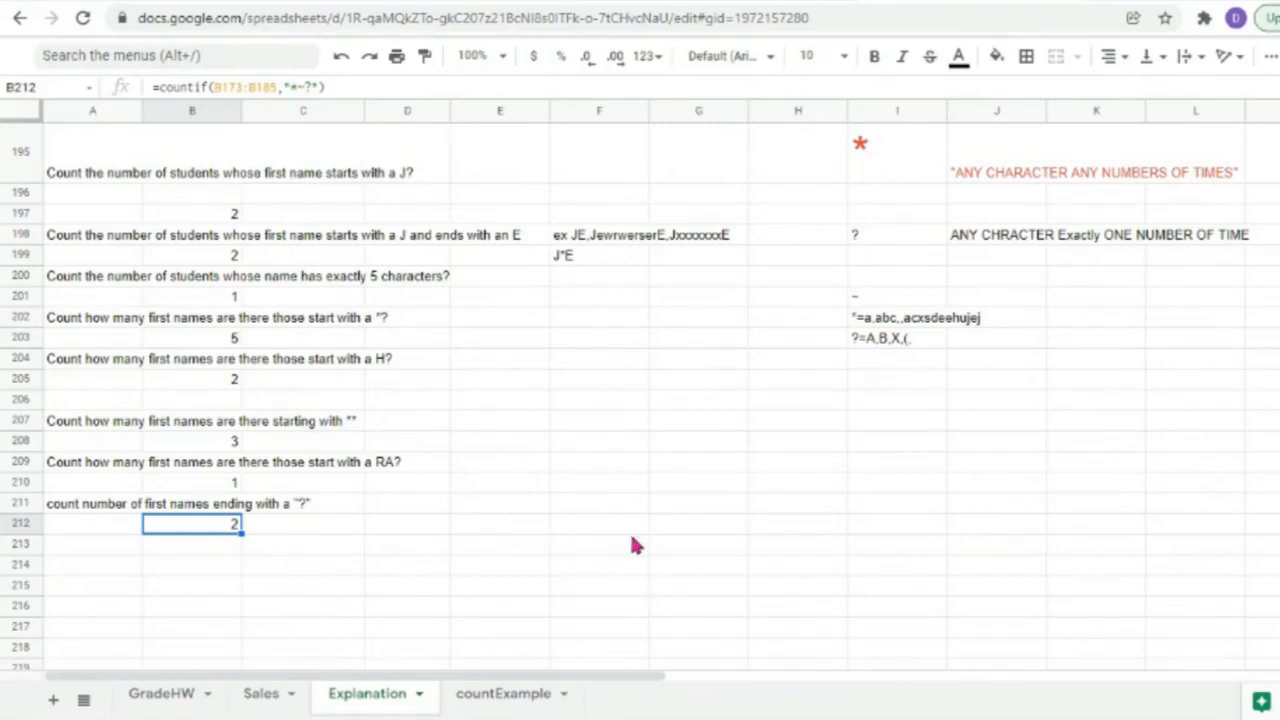
Review the COUNT, COUNTA, COUNTIF, COUNTIFS and comparison operator sections of the Explanation sheet, down to the student table.
scroll(630, 545, "up", 10)
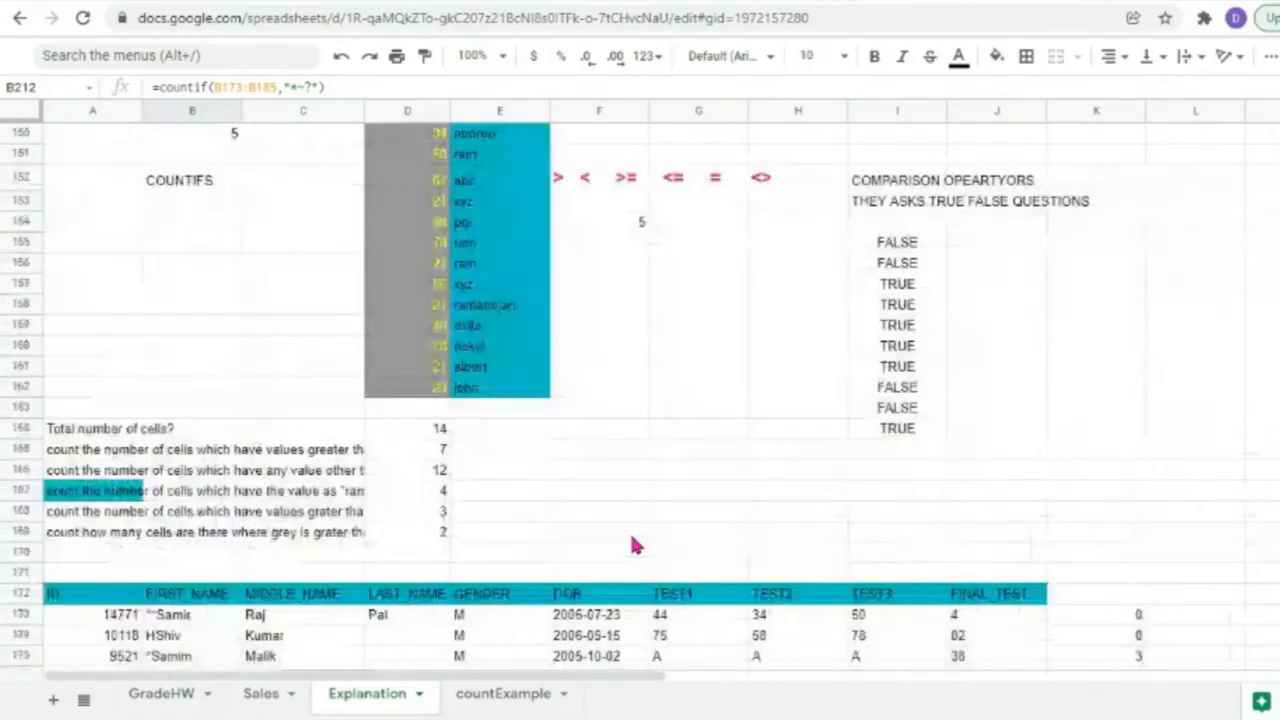
scroll(632, 545, "up", 7)
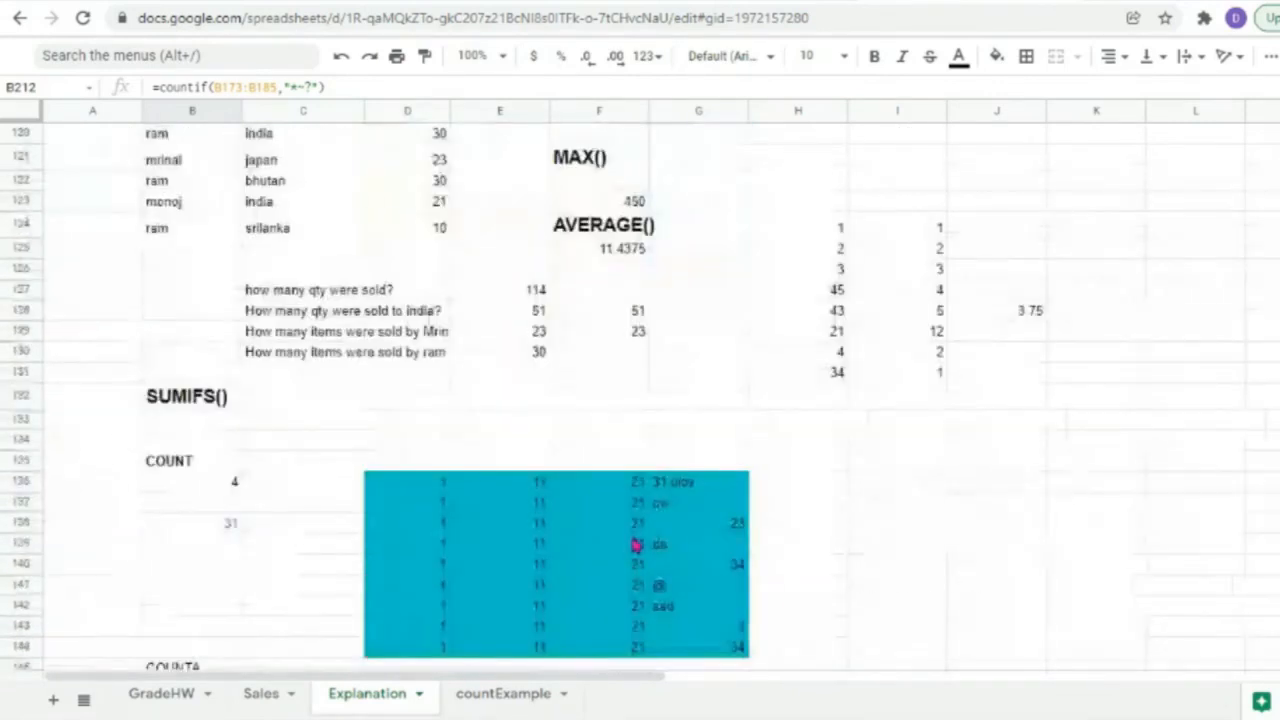
scroll(636, 545, "down", 4)
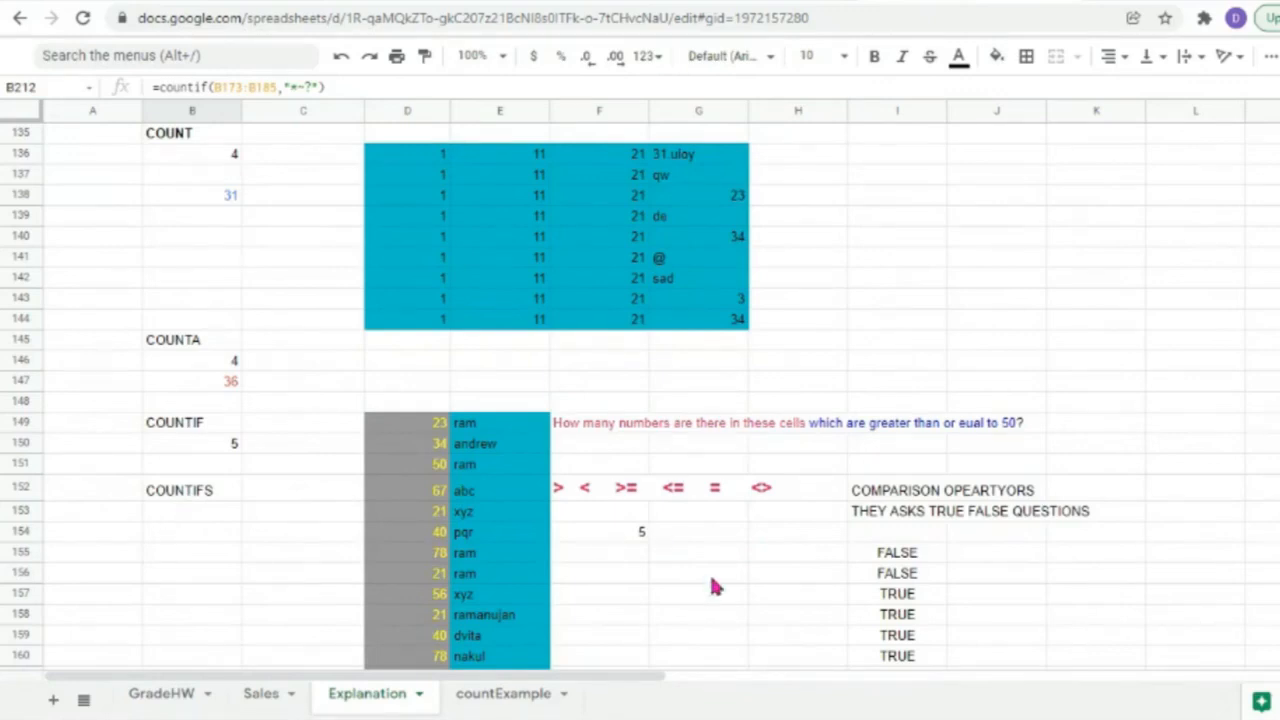
scroll(712, 584, "down", 1)
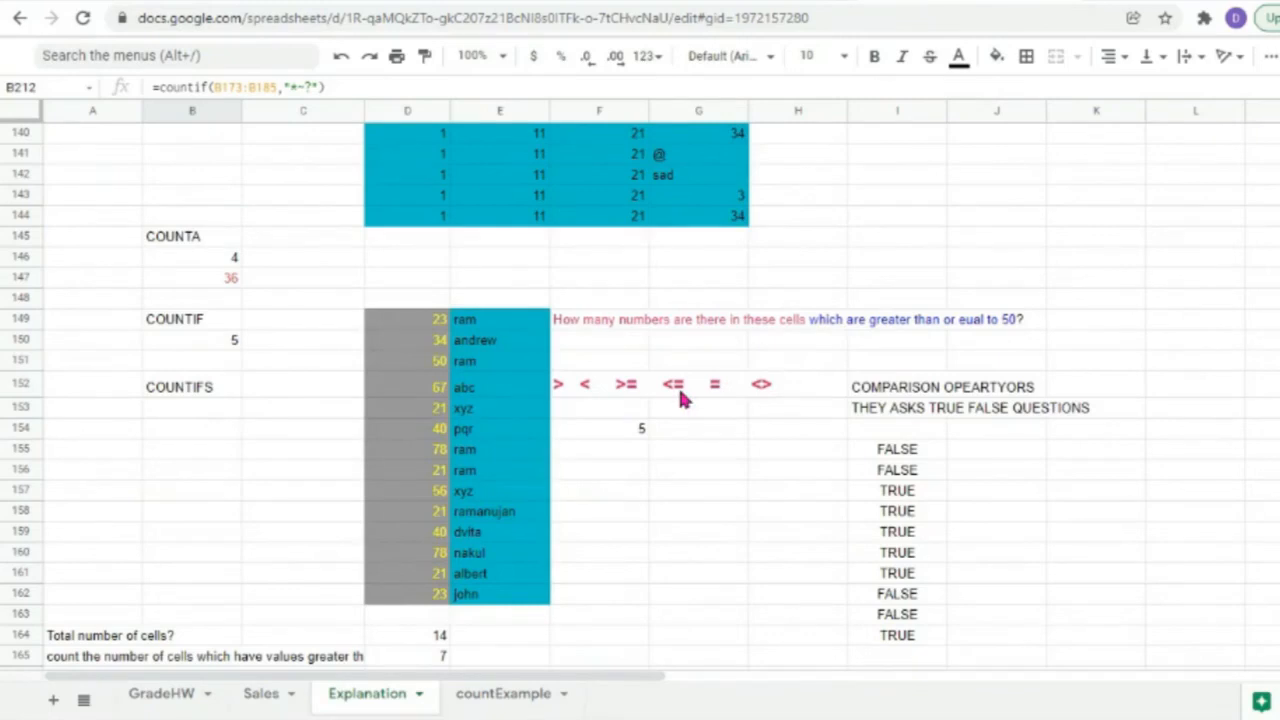
scroll(680, 398, "down", 3)
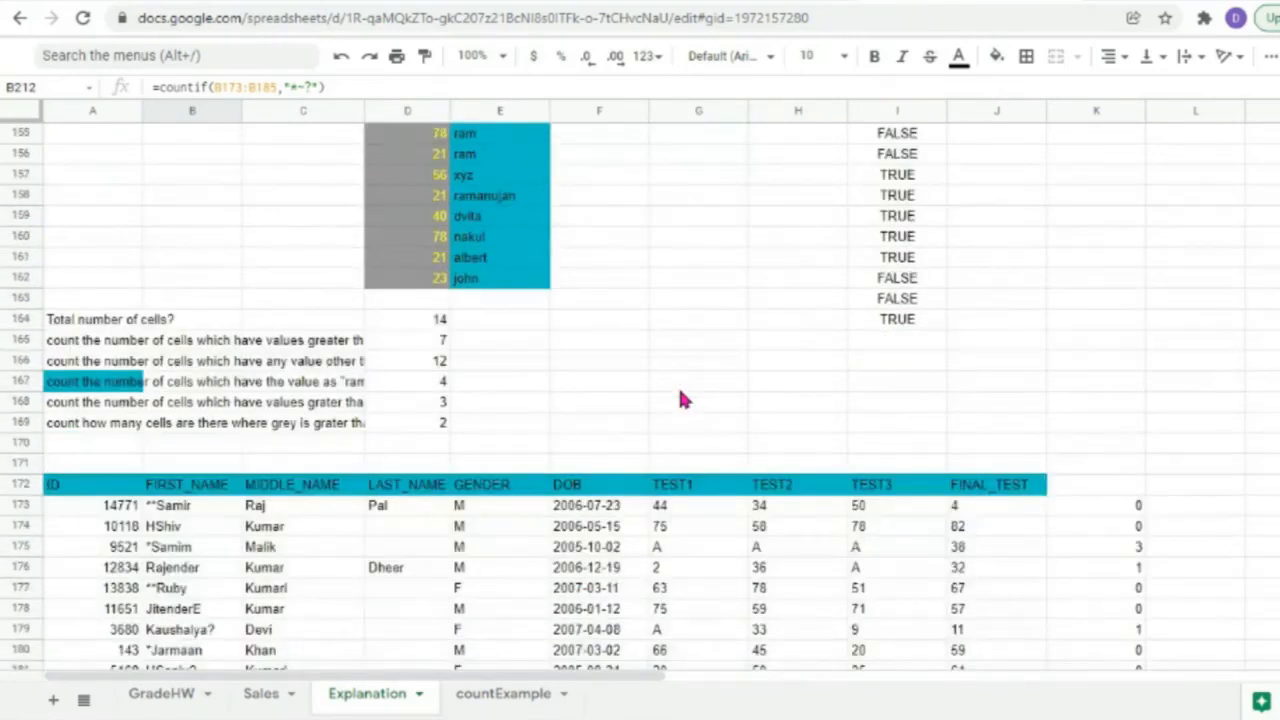
scroll(680, 398, "down", 3)
scroll(683, 399, "down", 3)
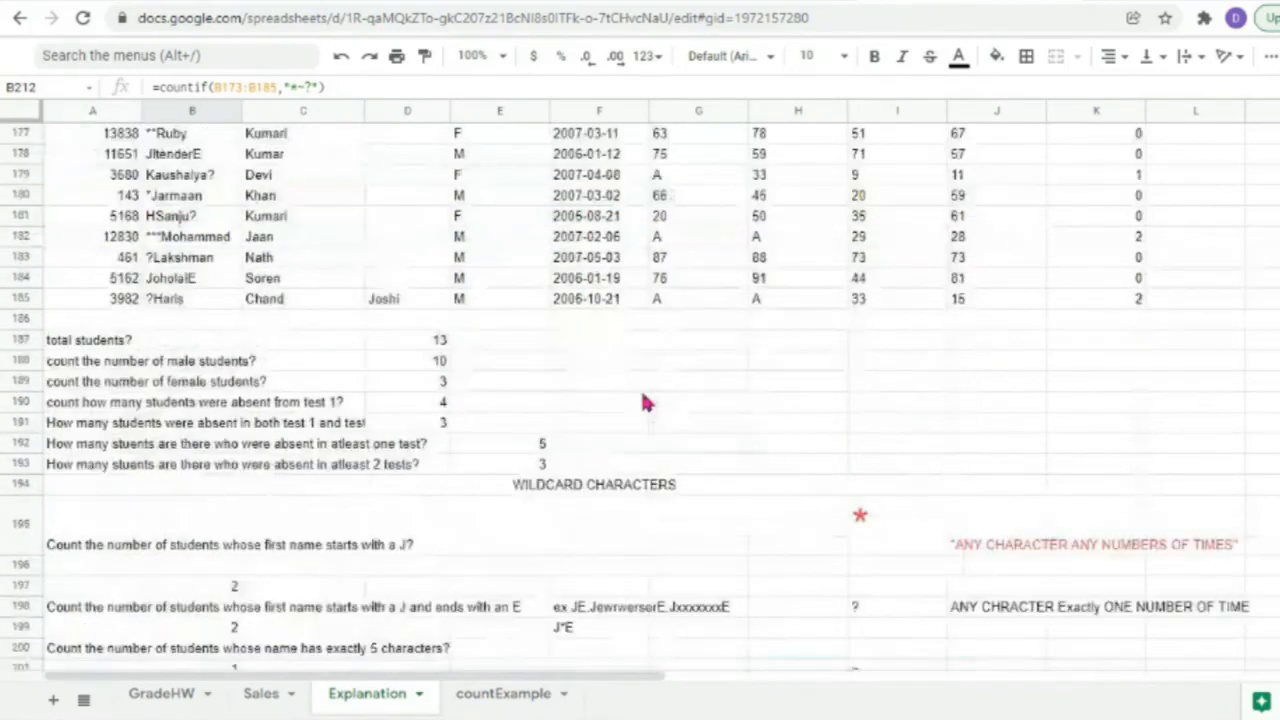
Review the student count questions in A187:D193, the wildcard symbols in I195:I201 and the wildcard questions in A195:C211.
left_click_drag(66, 345, 422, 470)
scroll(422, 470, "down", 3)
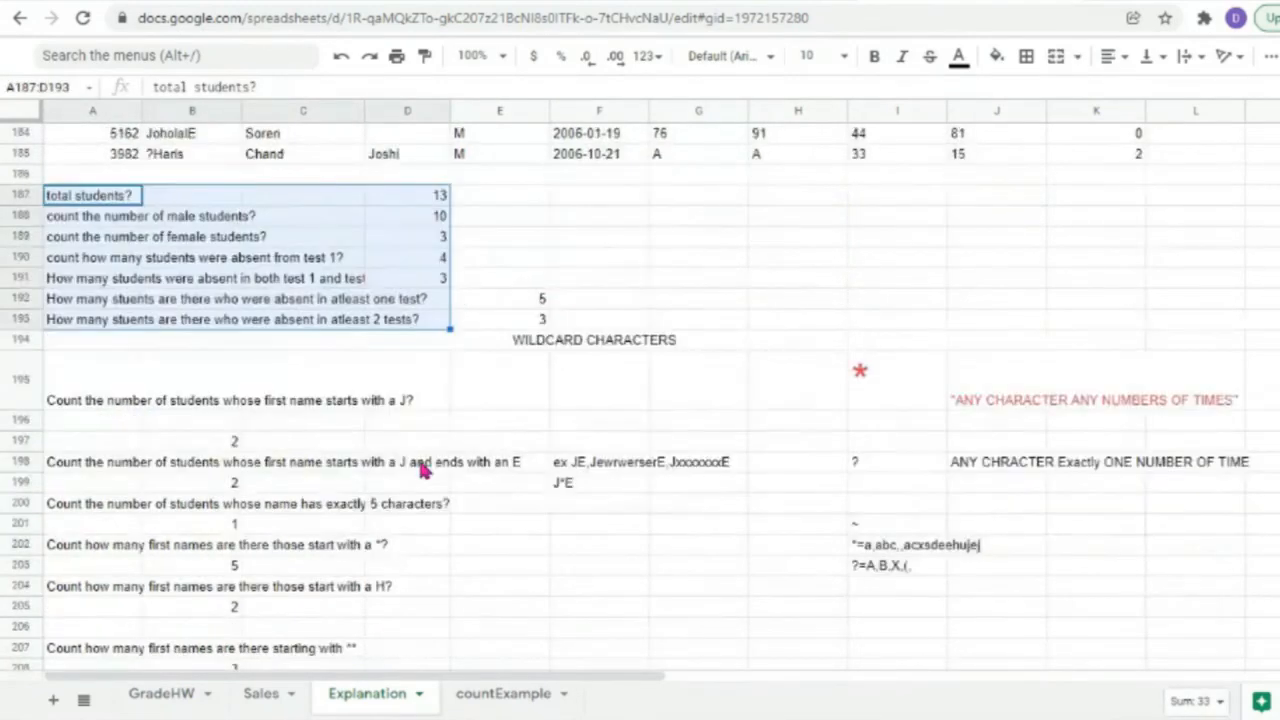
left_click_drag(862, 313, 900, 458)
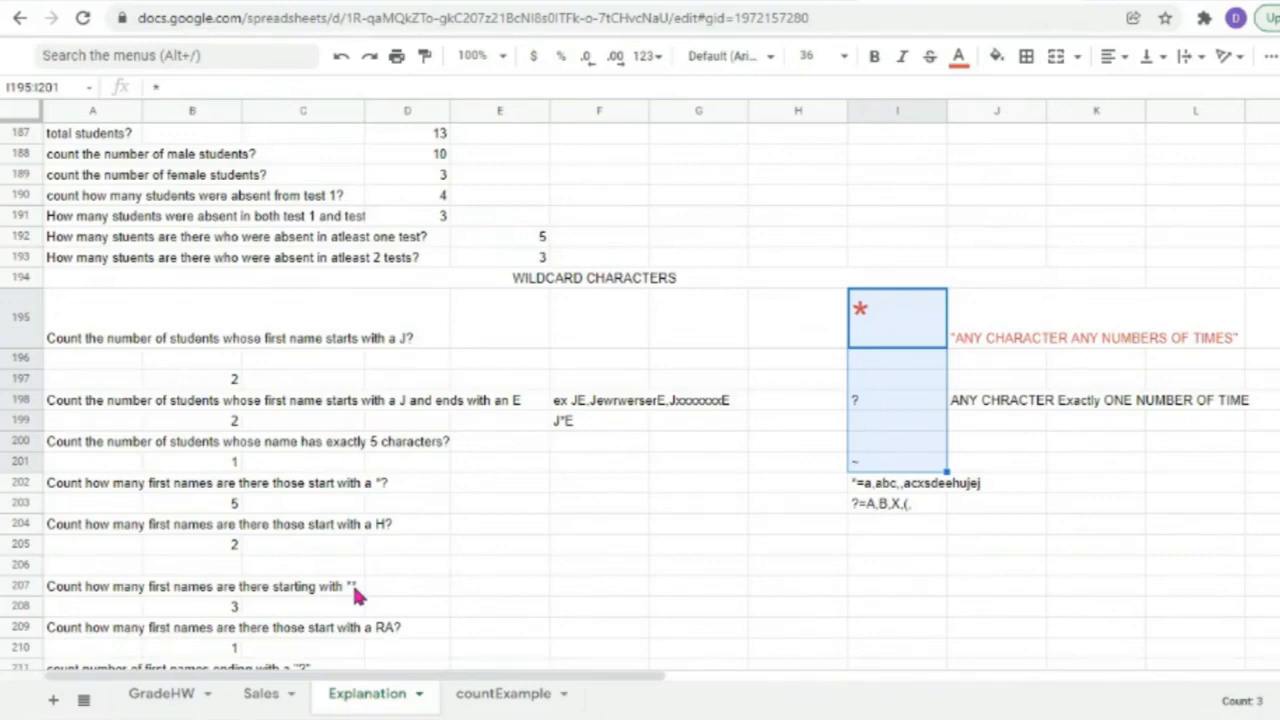
scroll(352, 589, "down", 2)
left_click_drag(52, 236, 332, 566)
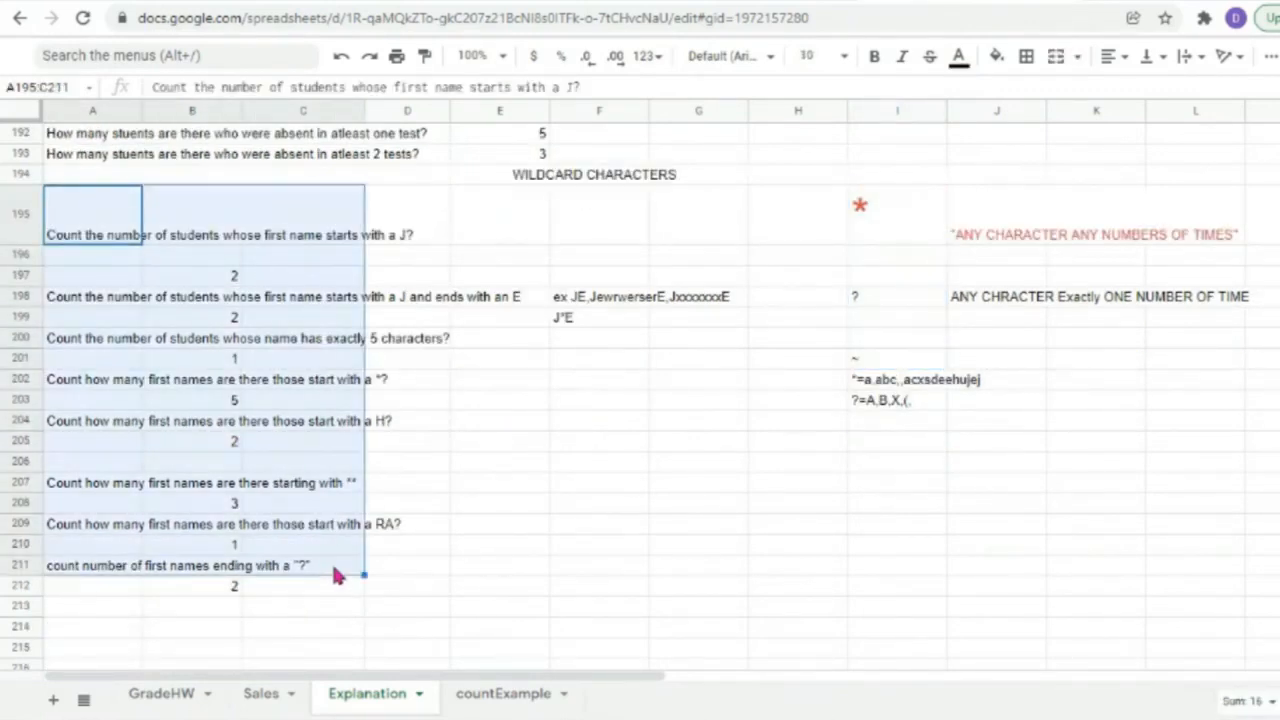
left_click(419, 567)
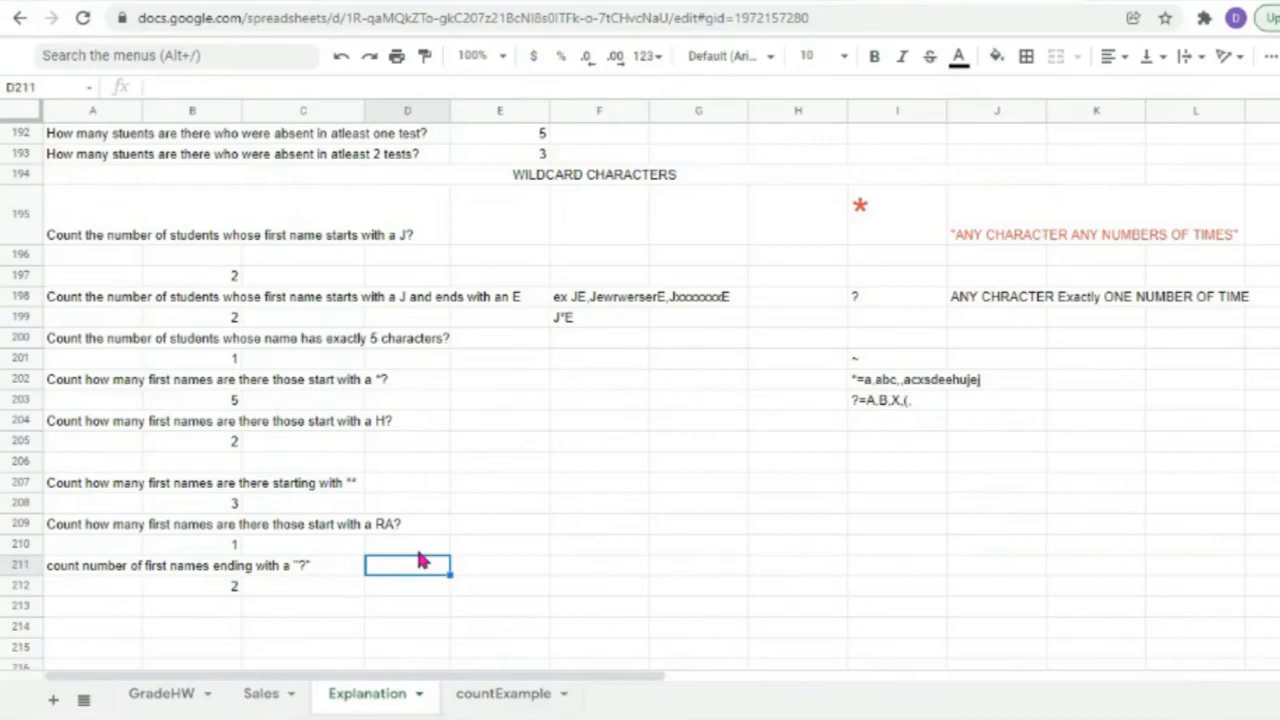
Look over the countExample sheet's student table, the CHECK YOUR UNDERSTANDING heading and the practice questions from row 18 on.
left_click(489, 705)
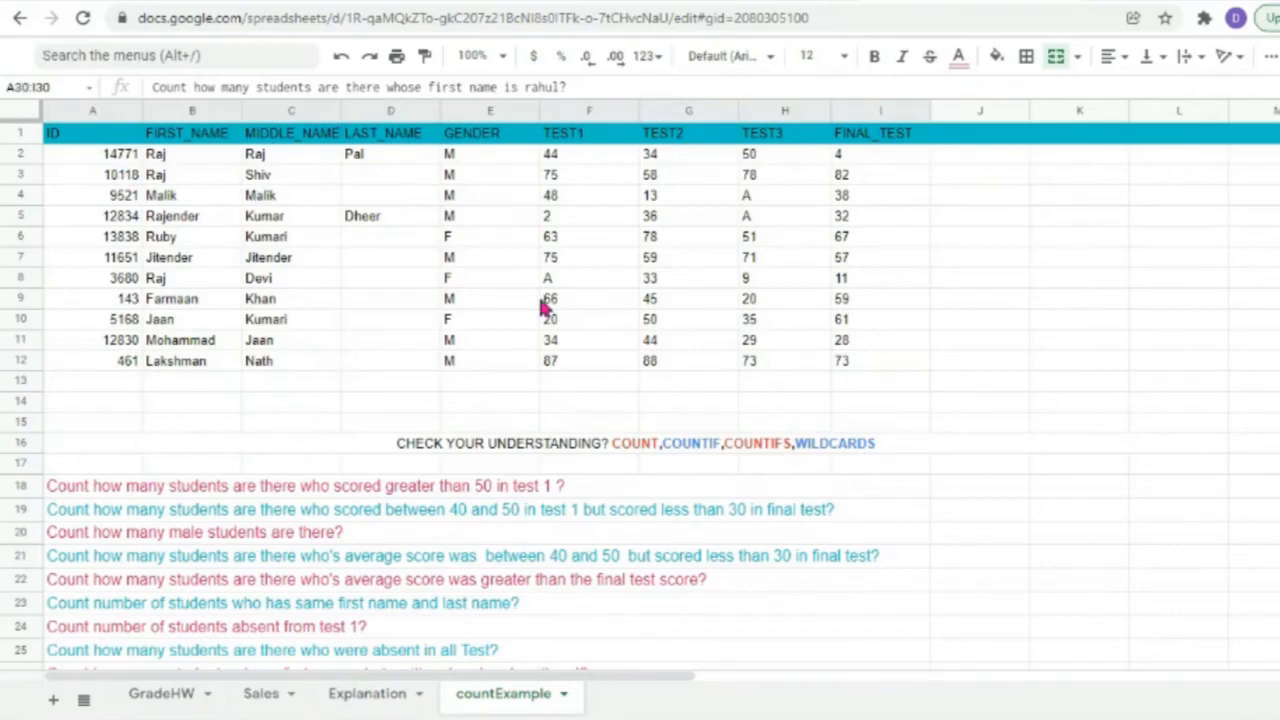
scroll(541, 306, "down", 3)
scroll(541, 306, "down", 1)
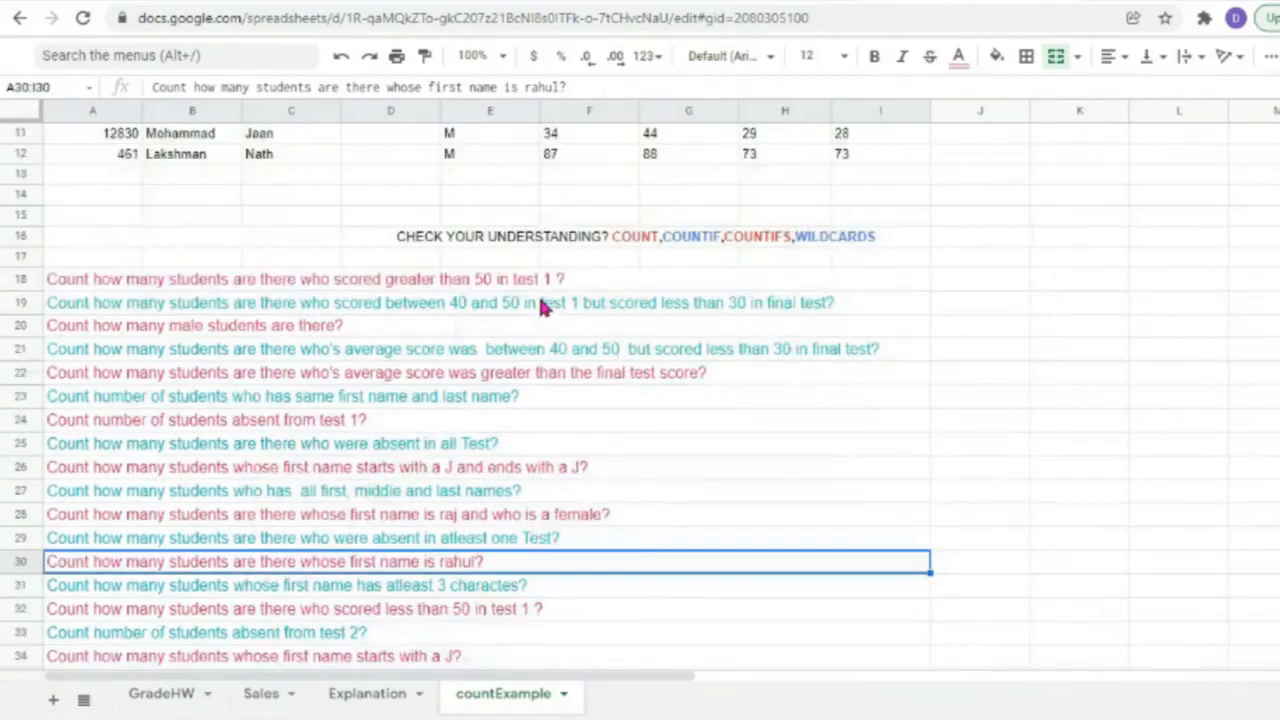
left_click(405, 240)
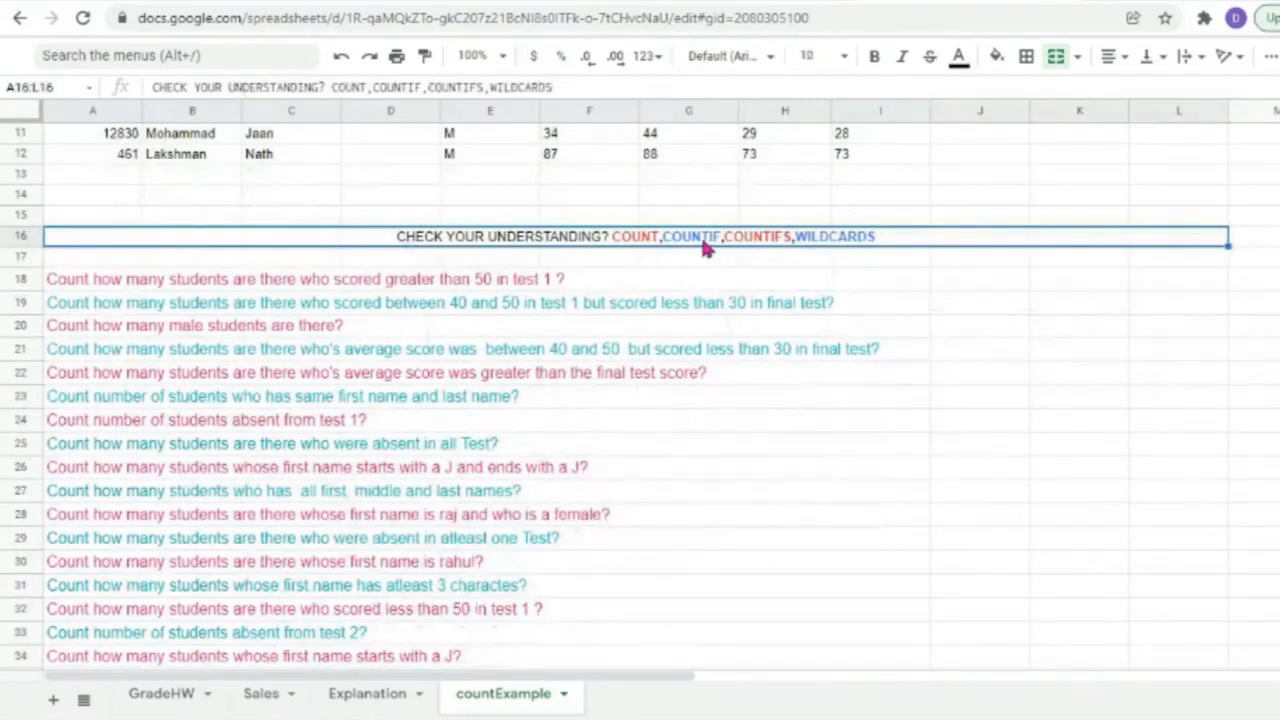
double_click(848, 247)
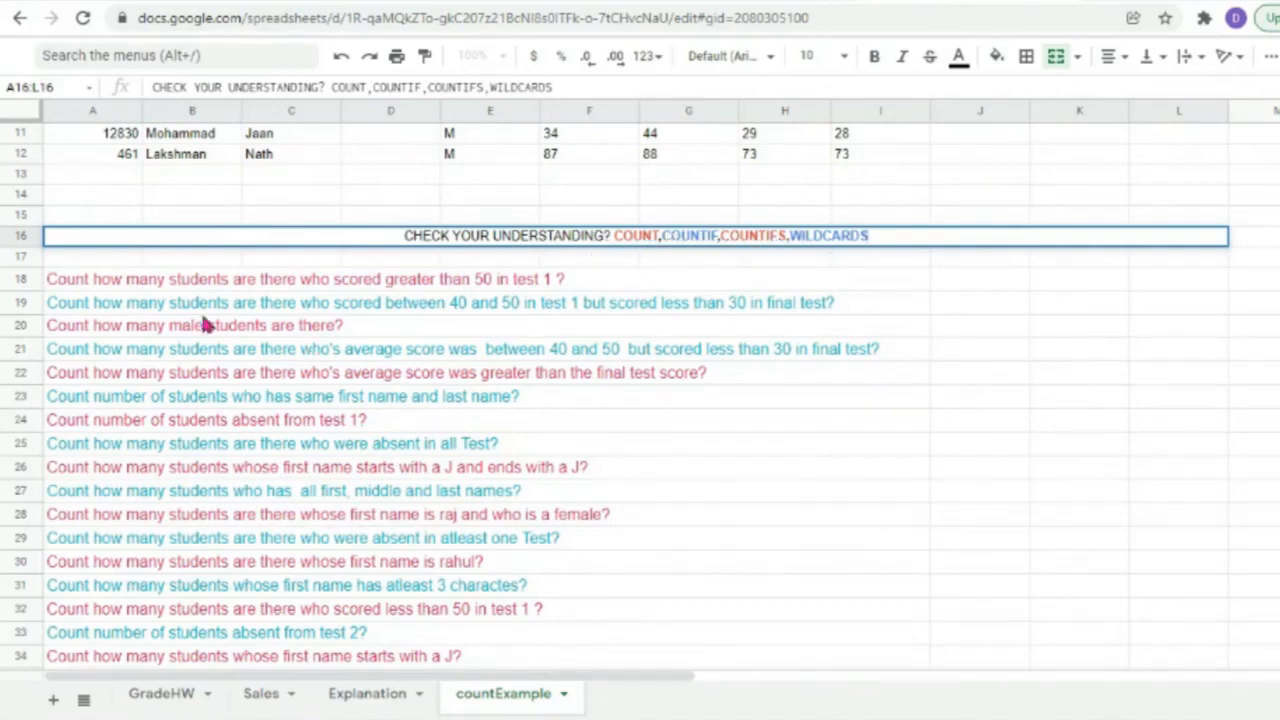
left_click(660, 247)
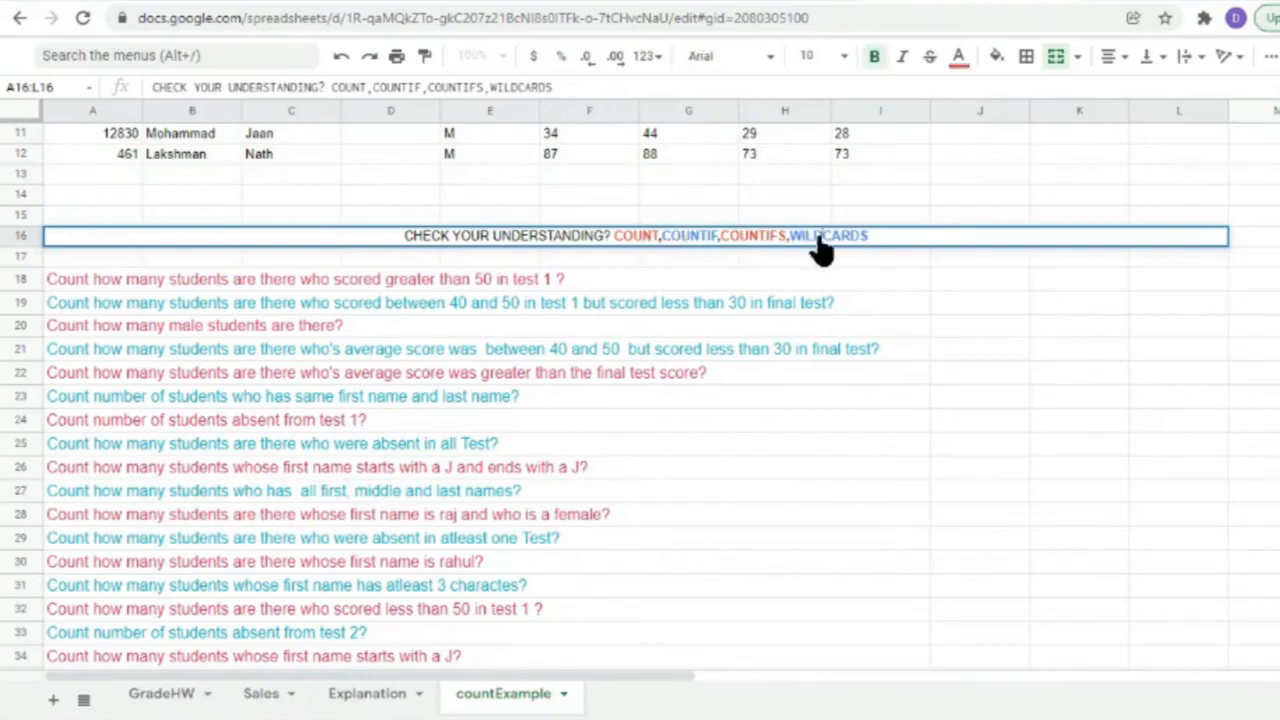
left_click(164, 447)
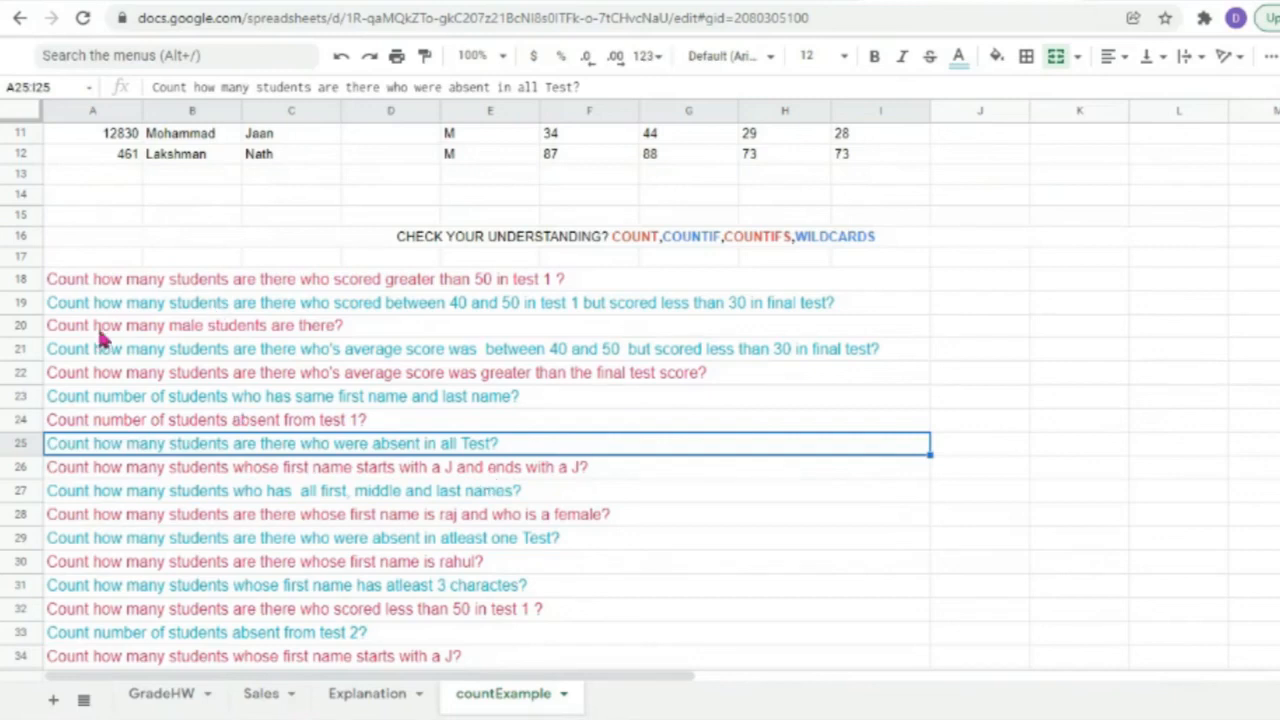
scroll(197, 323, "down", 1)
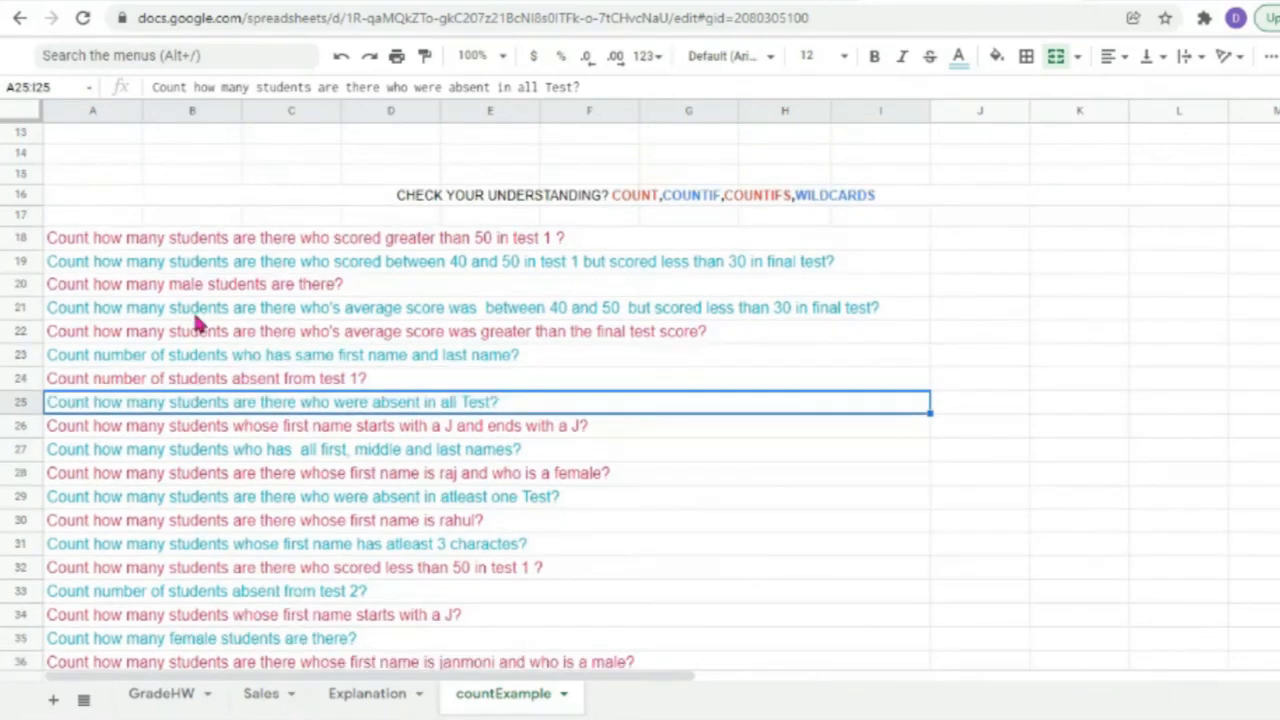
Open J18 as the answer cell for the first practice question, then examine the student table and the row 19 question.
scroll(197, 323, "down", 5)
scroll(195, 325, "up", 6)
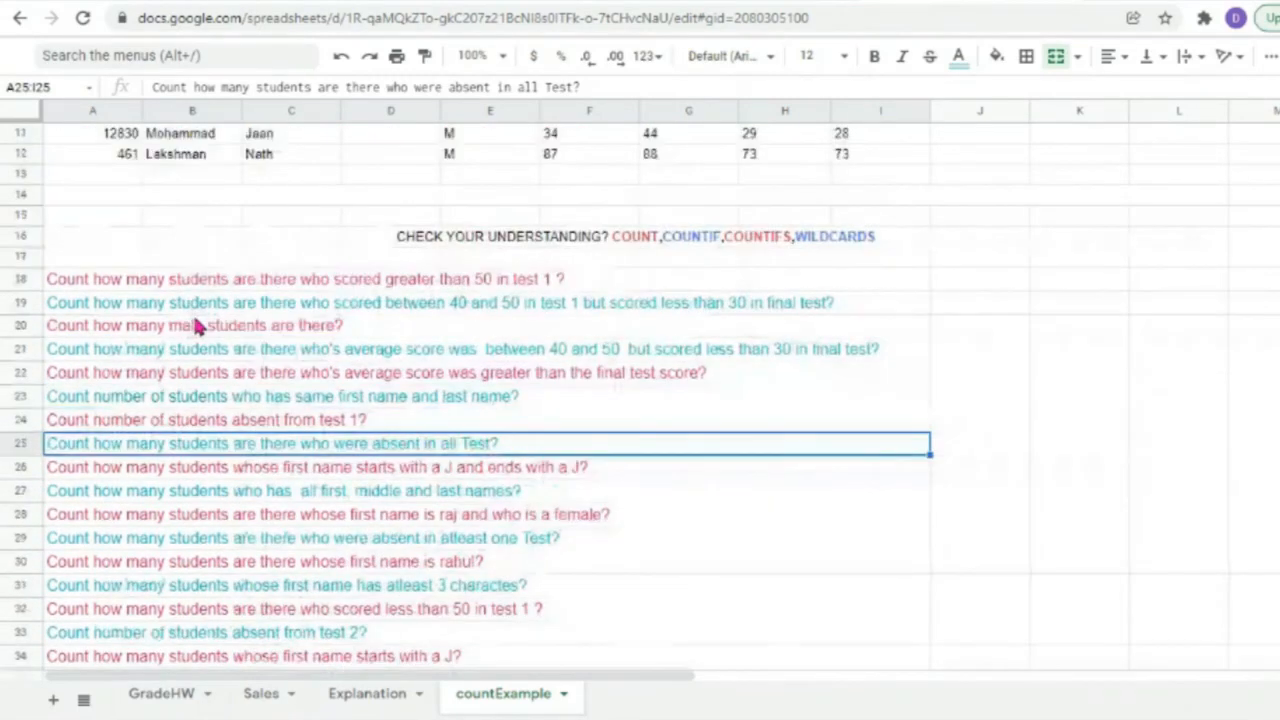
scroll(197, 325, "down", 1)
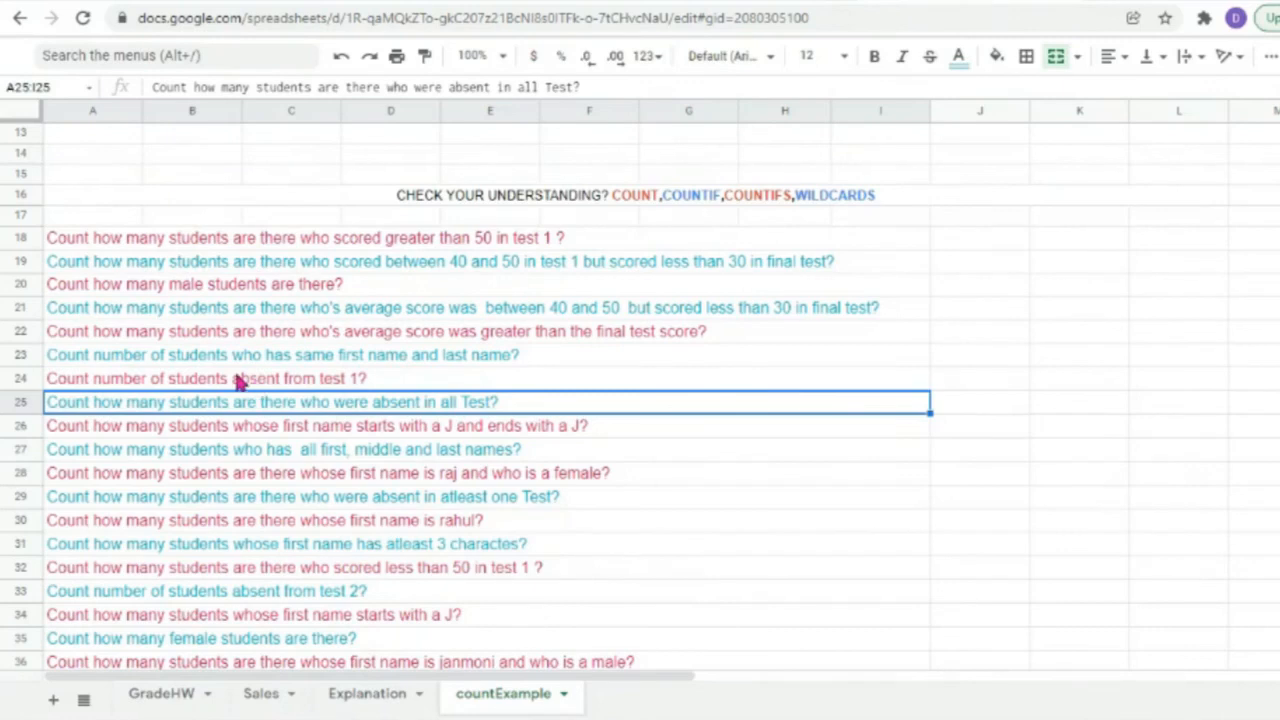
left_click(951, 246)
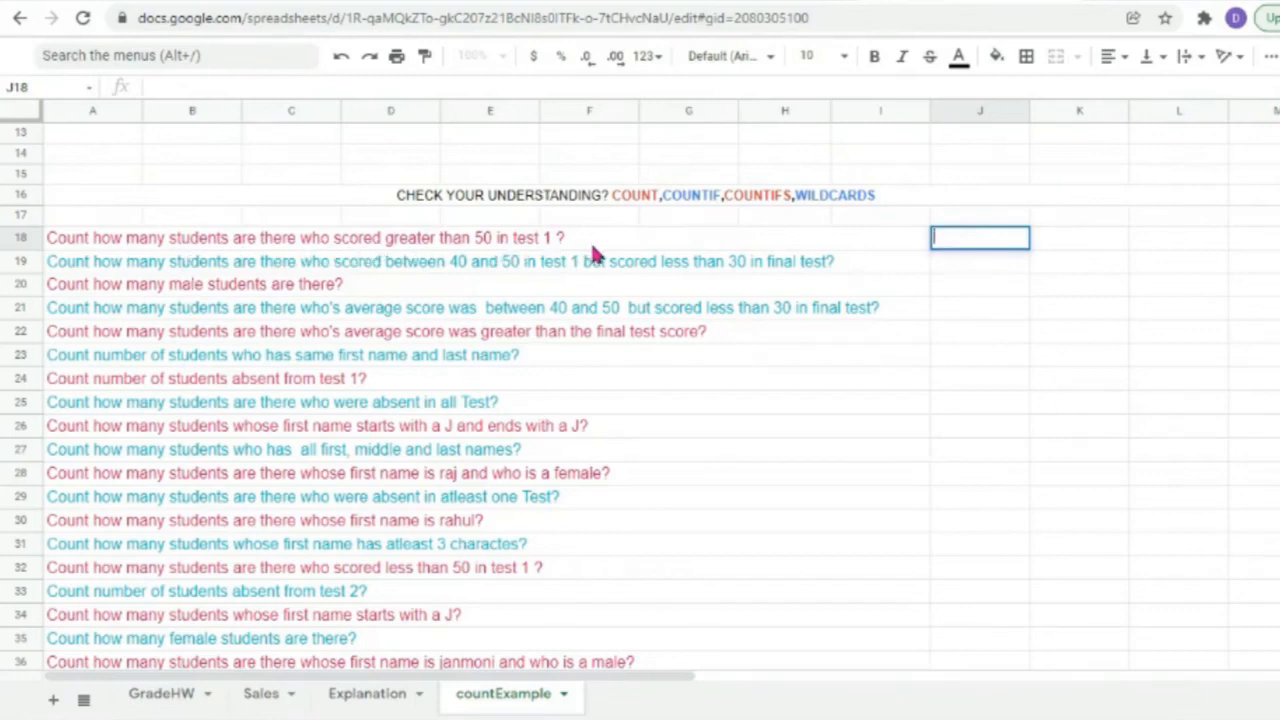
key("Return")
scroll(800, 350, "up", 5)
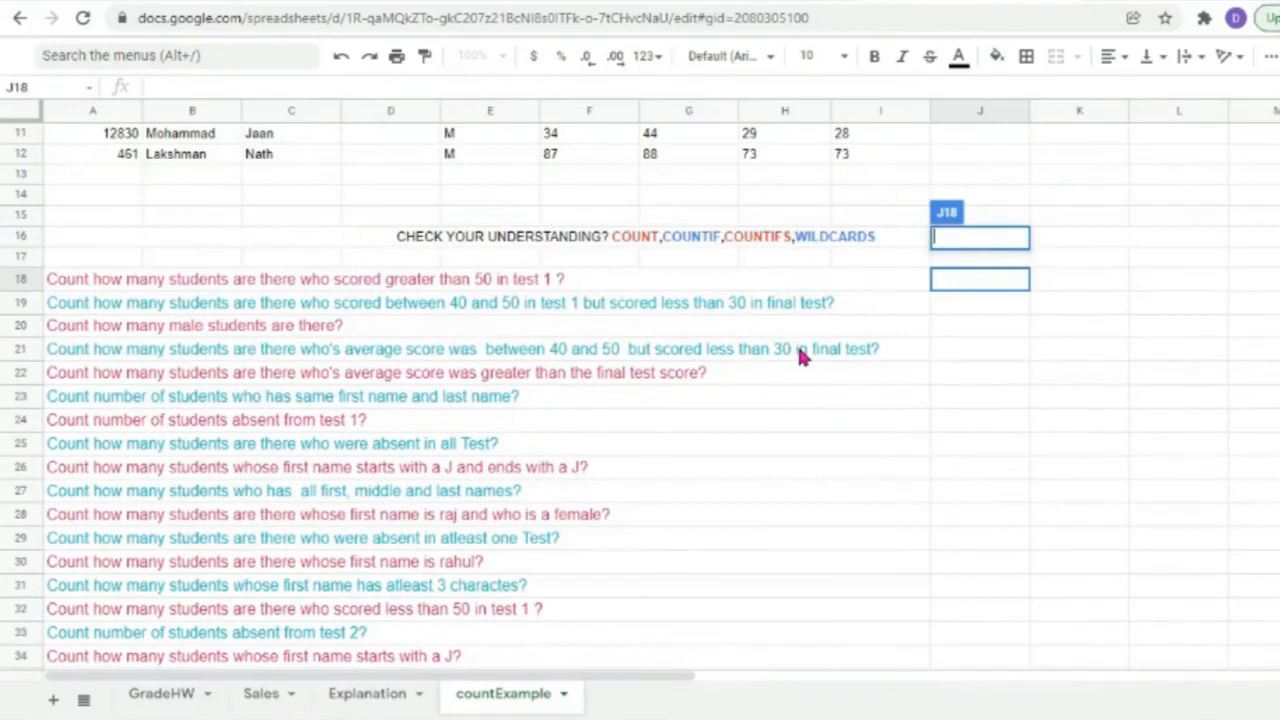
scroll(800, 352, "up", 1)
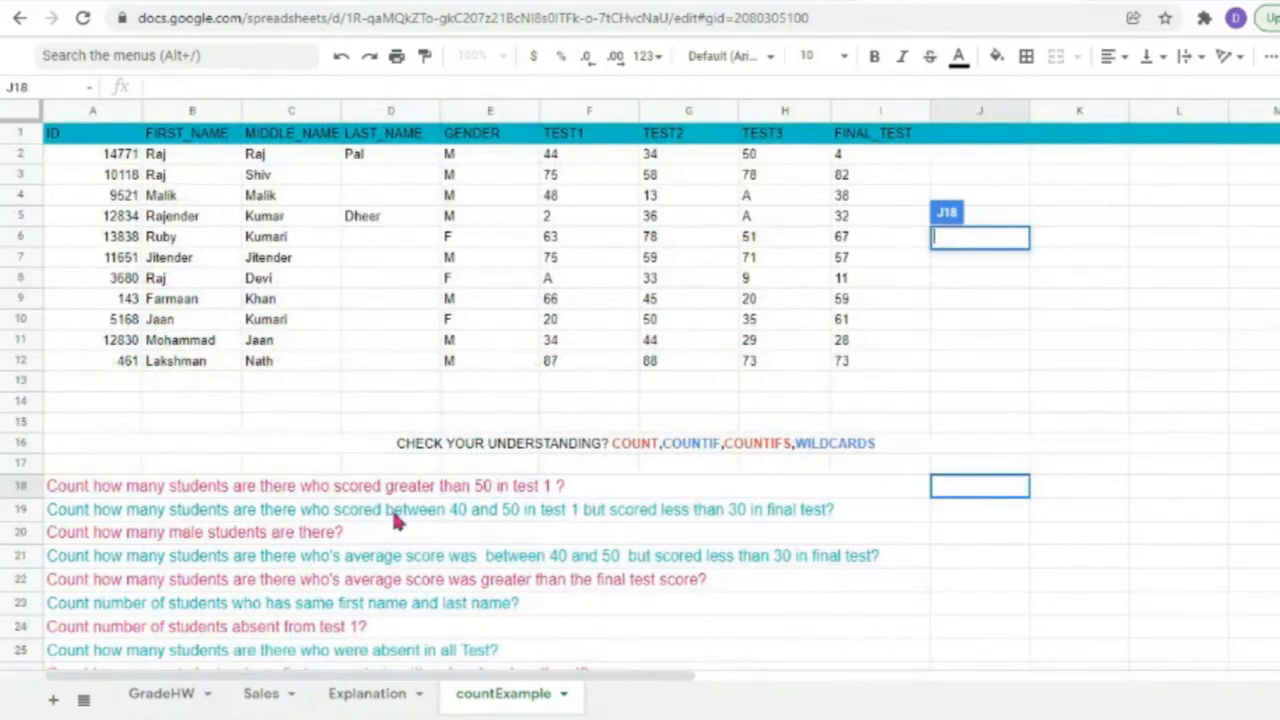
left_click(264, 517)
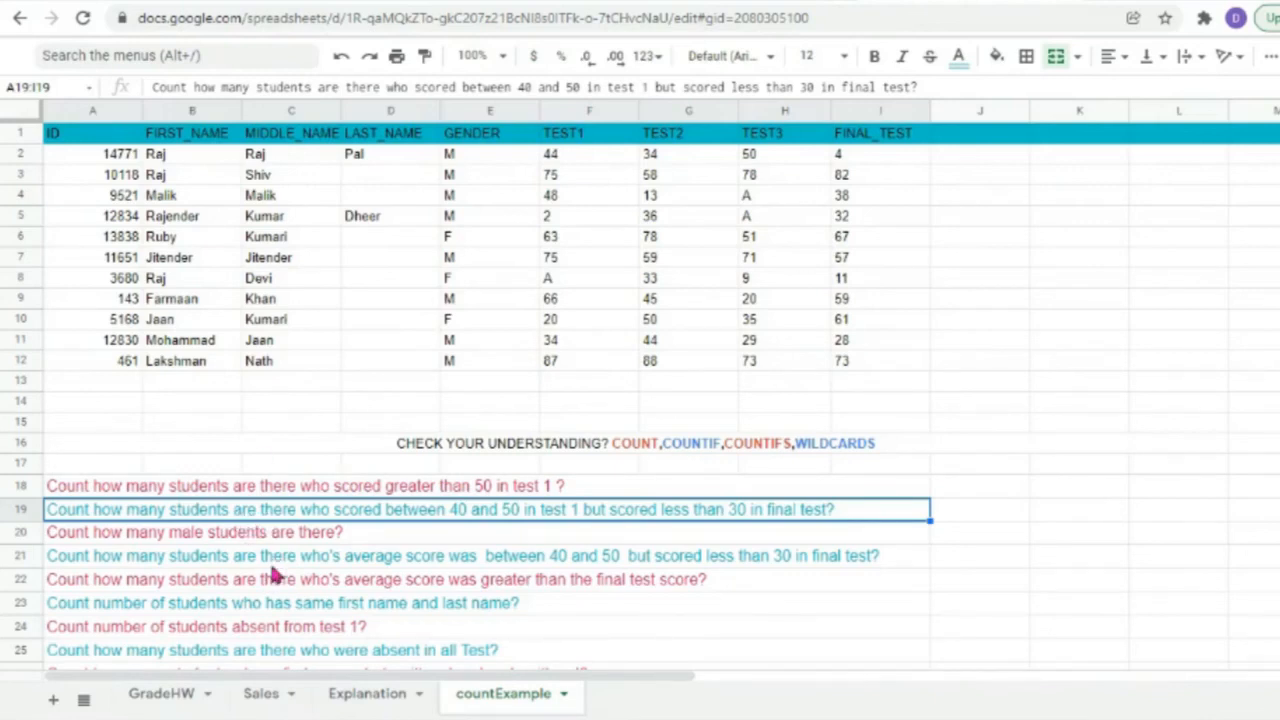
Skim the practice questions through row 42 and highlight the student data A2:I12 they refer to.
scroll(277, 575, "down", 5)
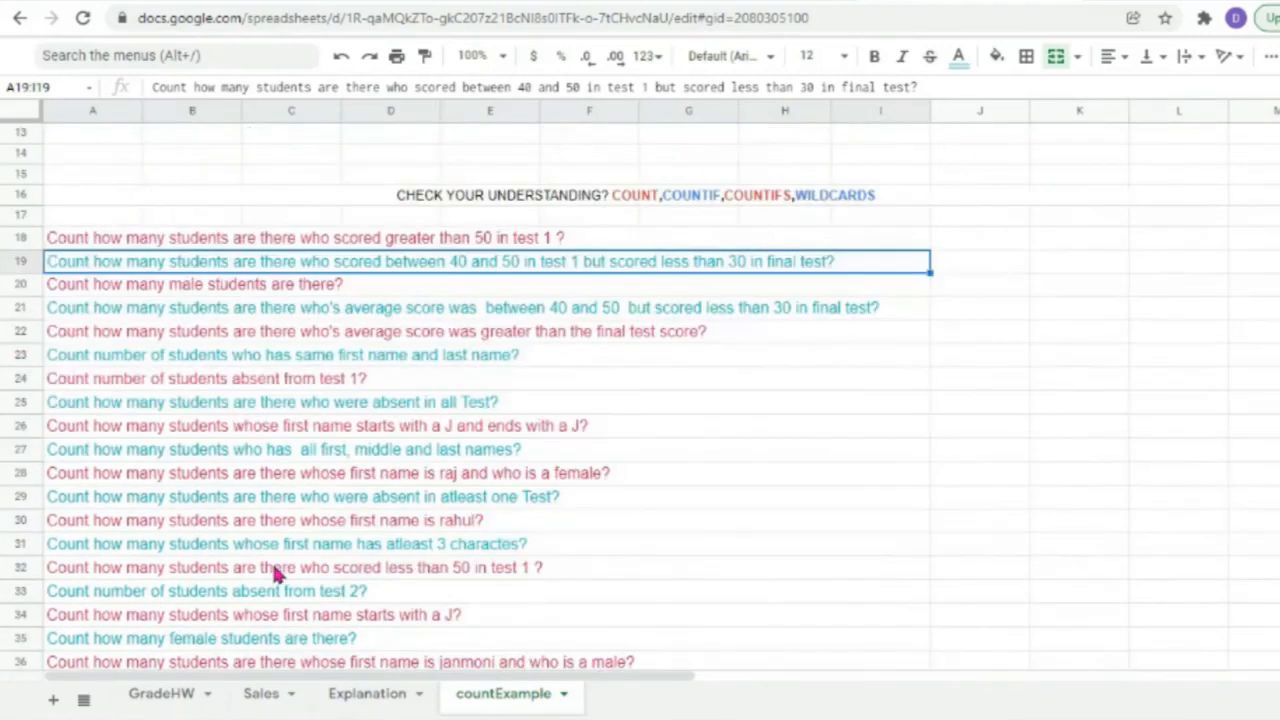
scroll(272, 564, "down", 5)
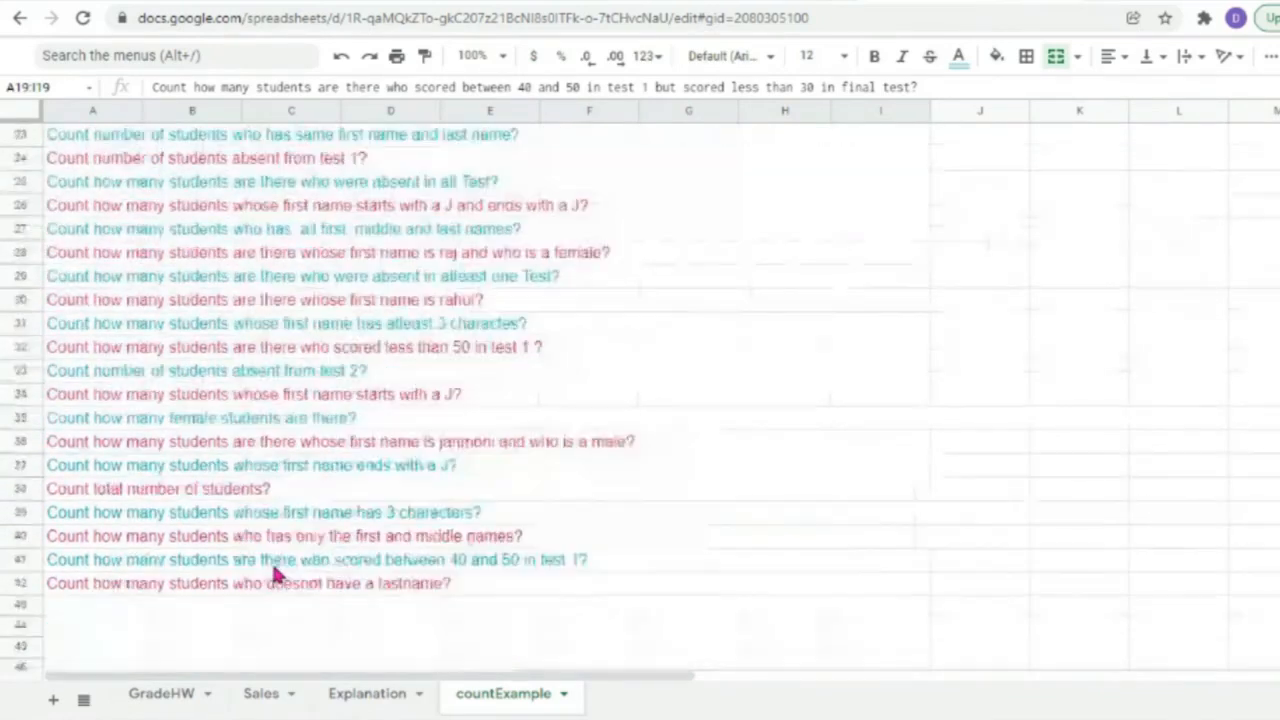
scroll(277, 575, "up", 10)
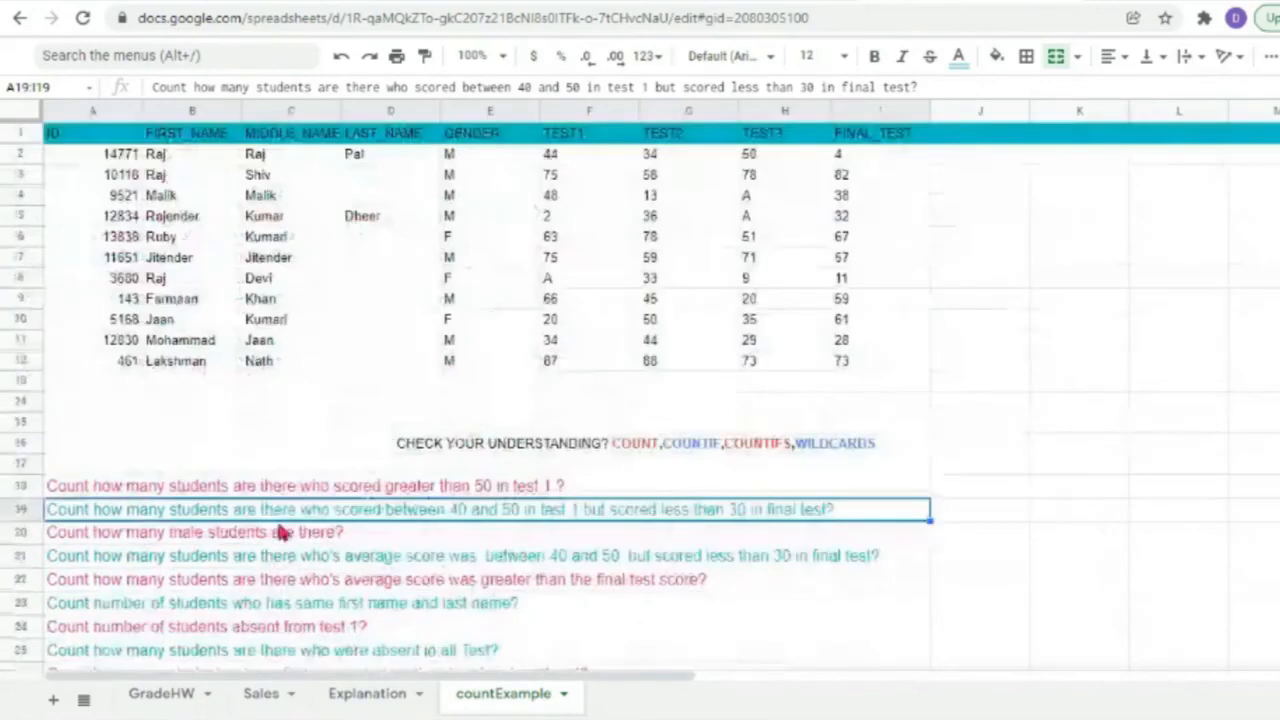
left_click_drag(113, 150, 843, 373)
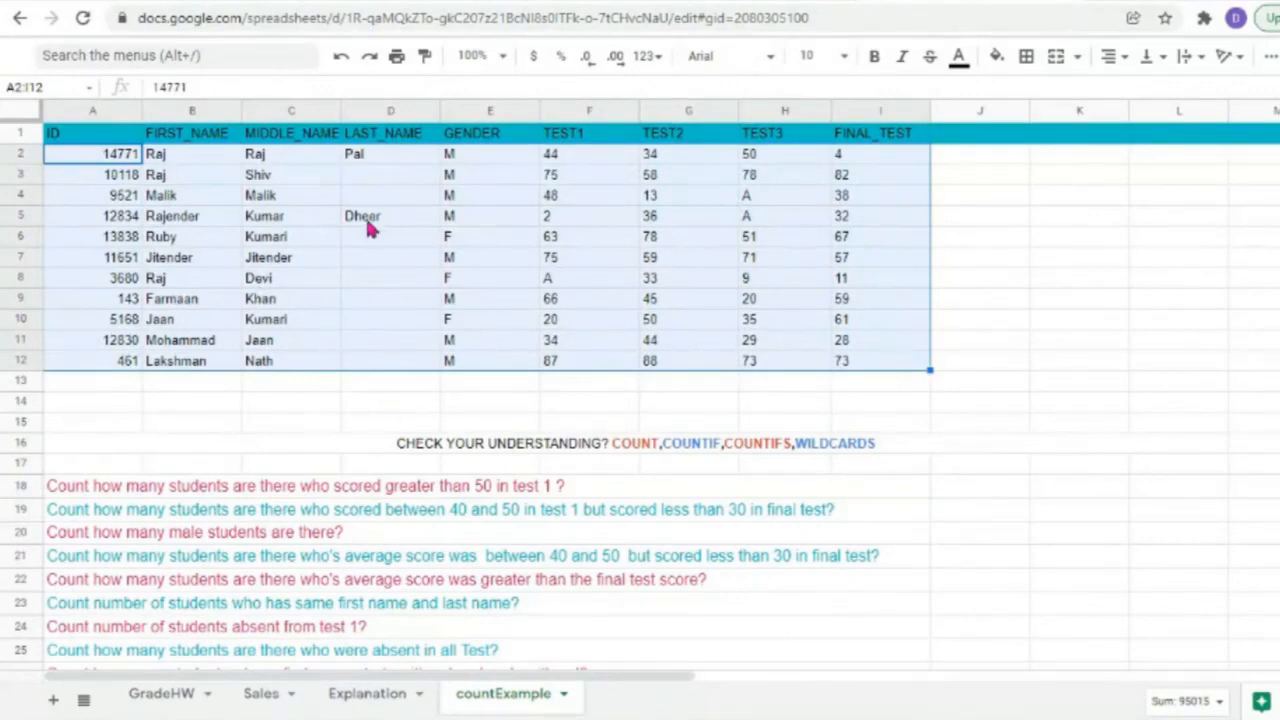
scroll(348, 330, "down", 3)
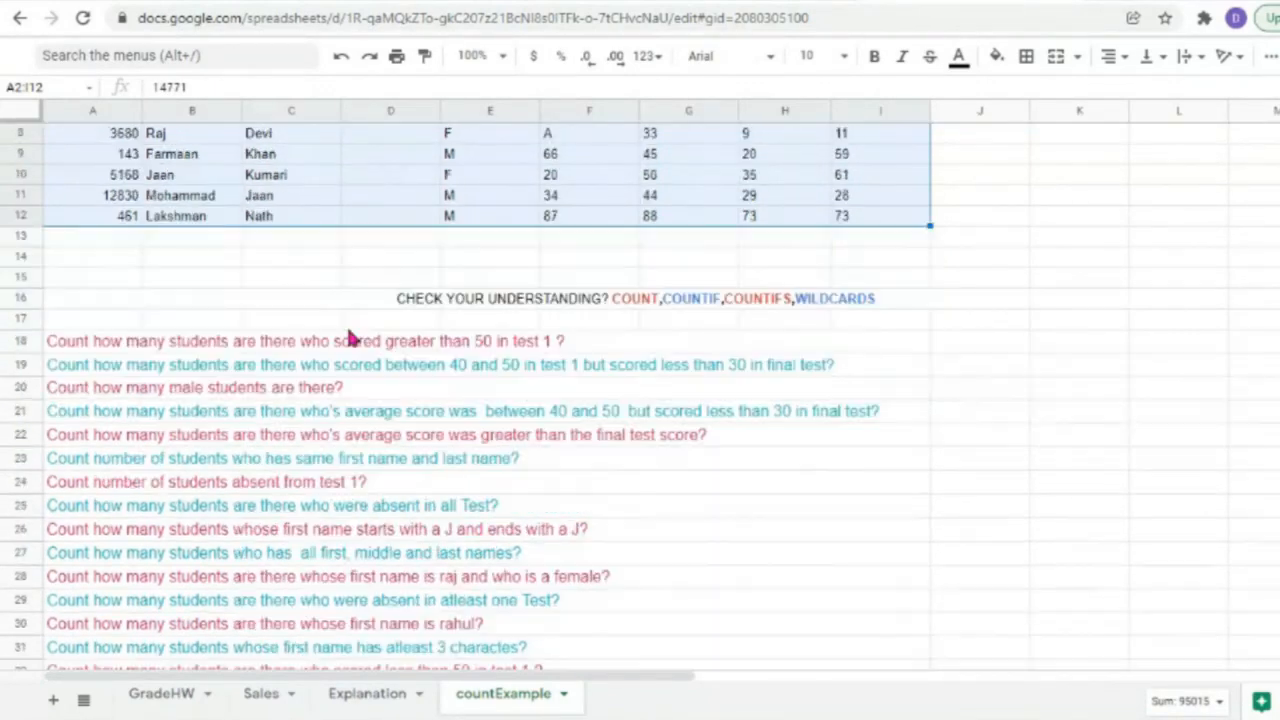
scroll(350, 338, "down", 2)
scroll(88, 256, "down", 1)
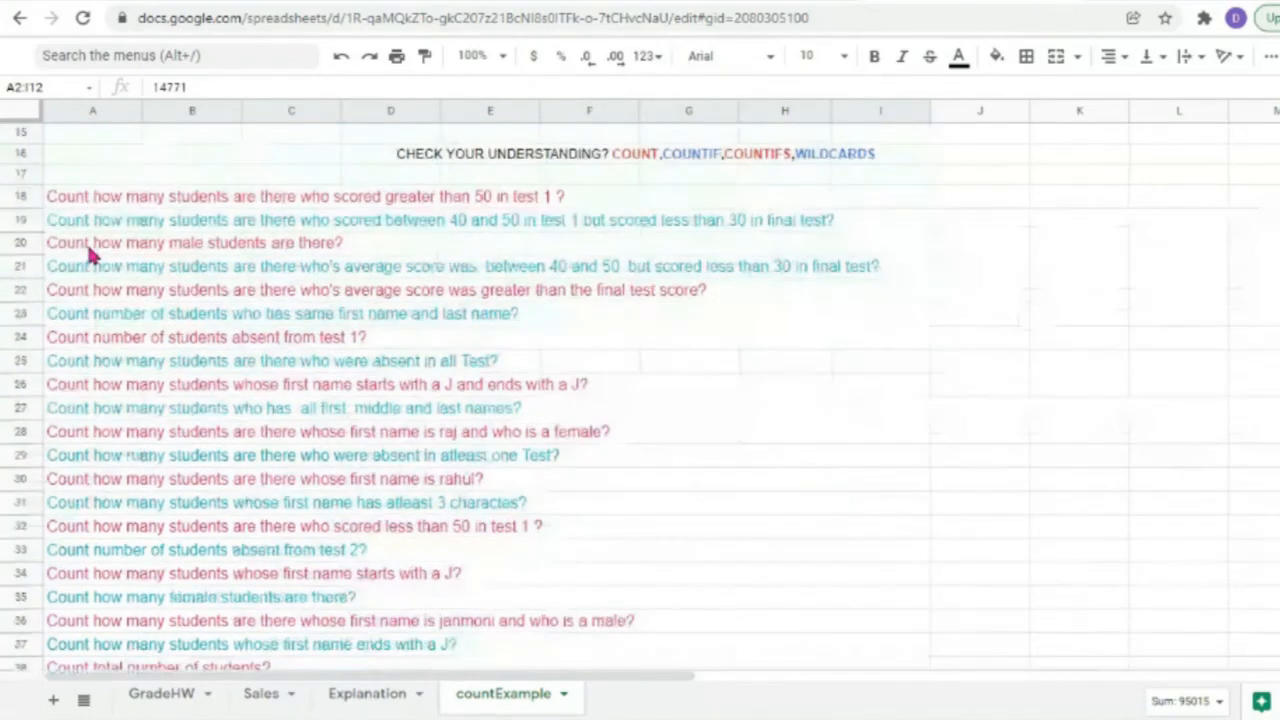
Highlight practice questions A18:I38 and review the rest of the list down to the missing last name question in row 42.
left_click_drag(49, 198, 467, 668)
scroll(446, 483, "down", 3)
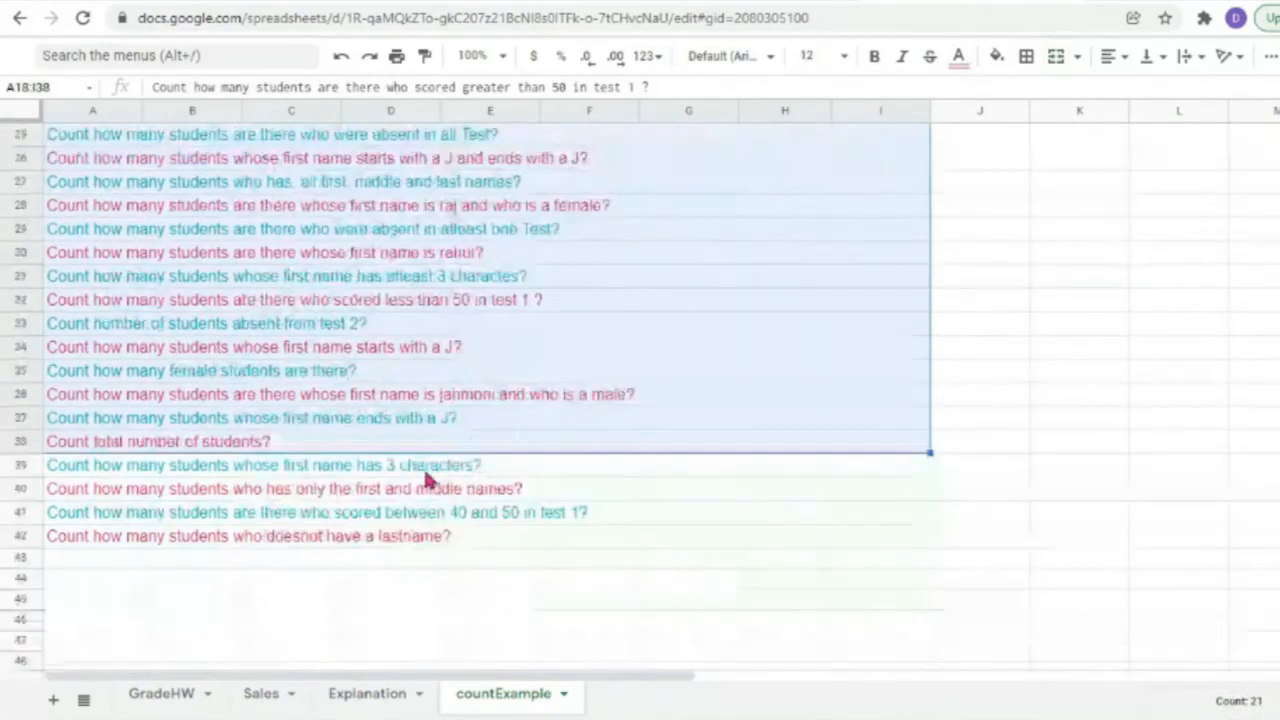
left_click(494, 540)
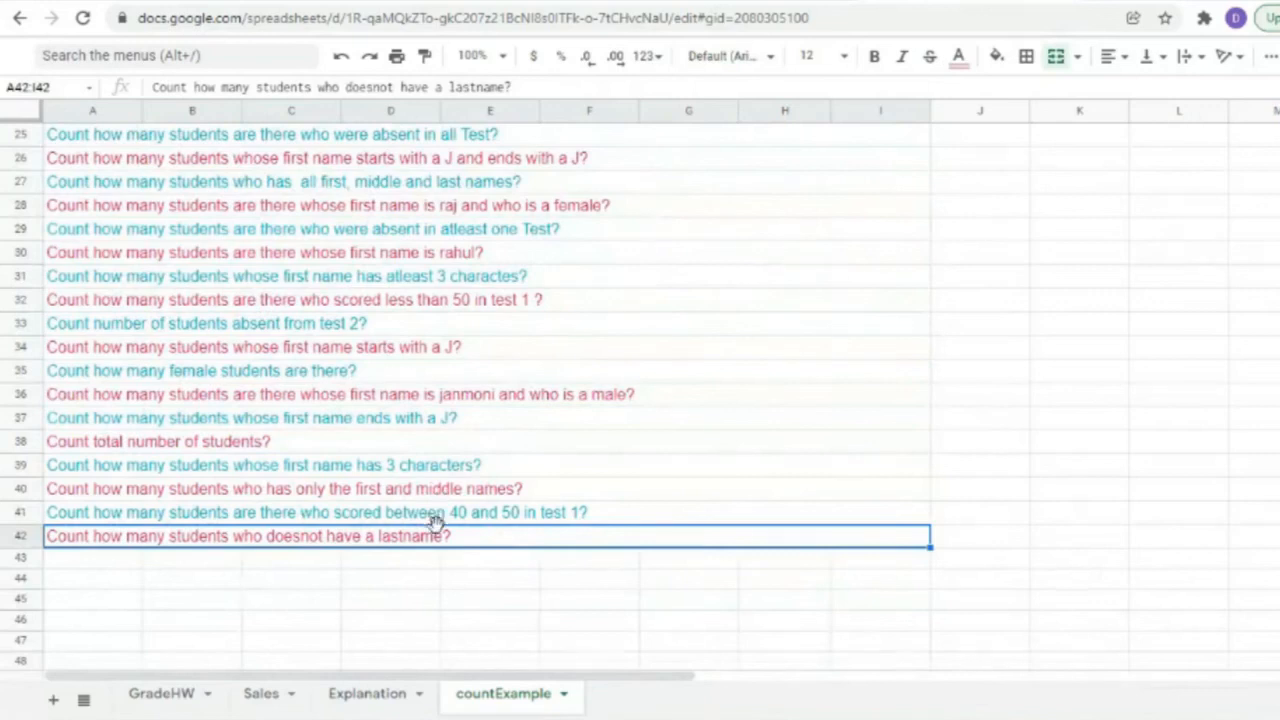
scroll(434, 530, "up", 3)
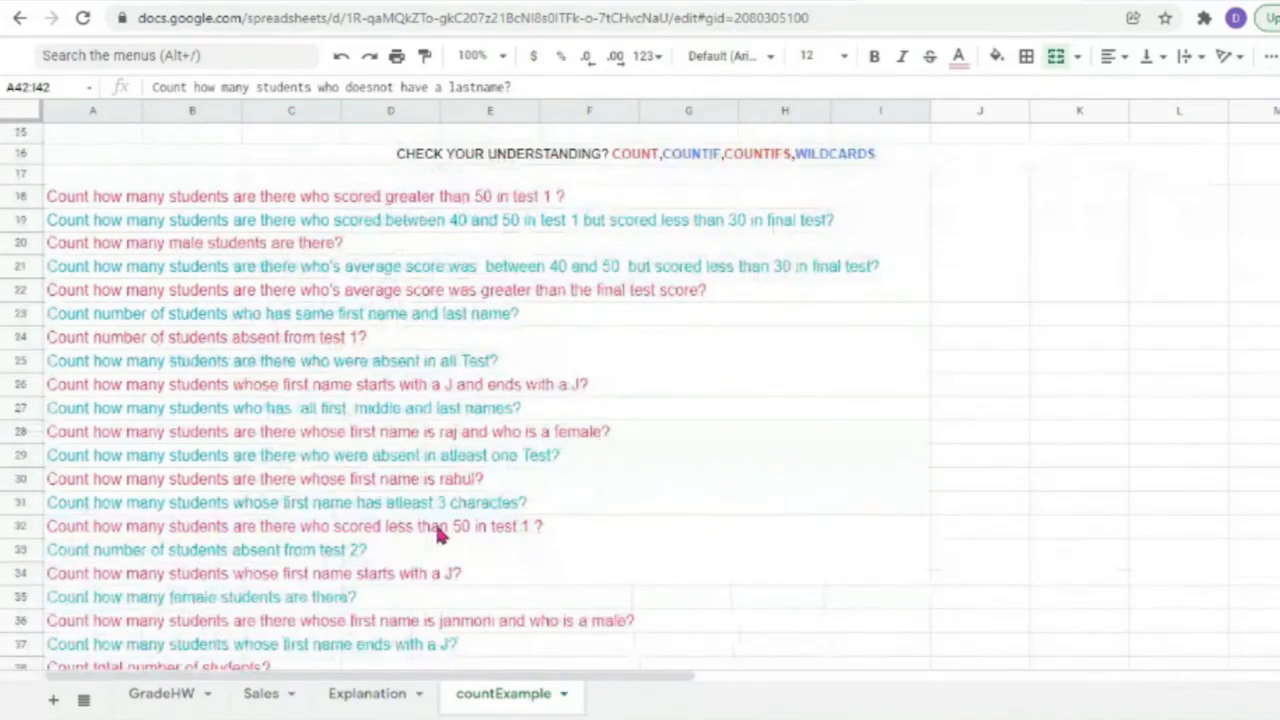
scroll(437, 535, "down", 2)
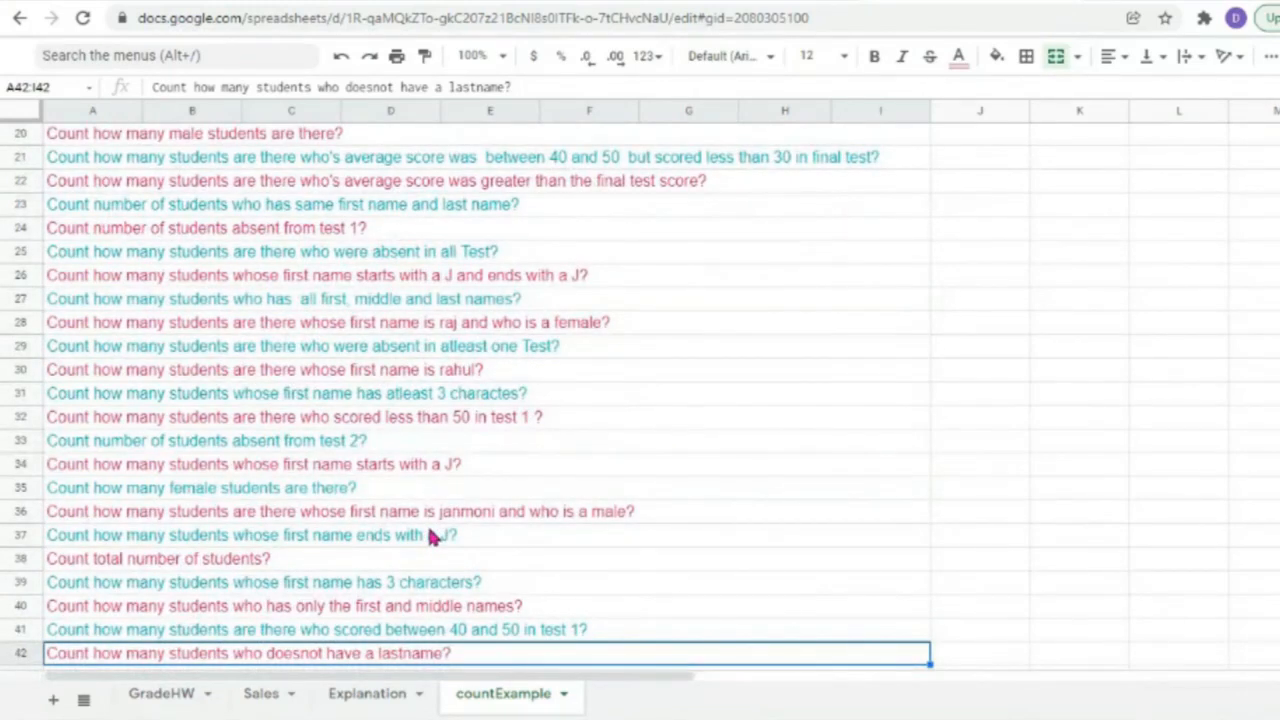
scroll(430, 538, "down", 2)
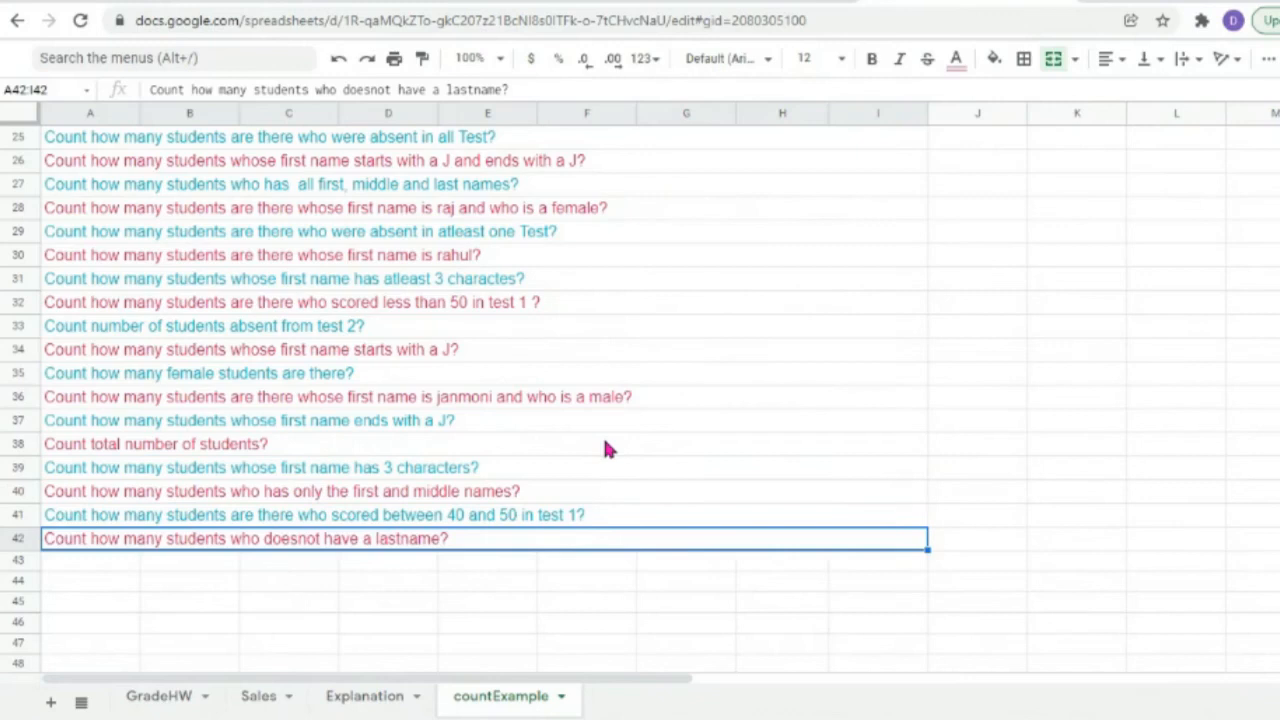